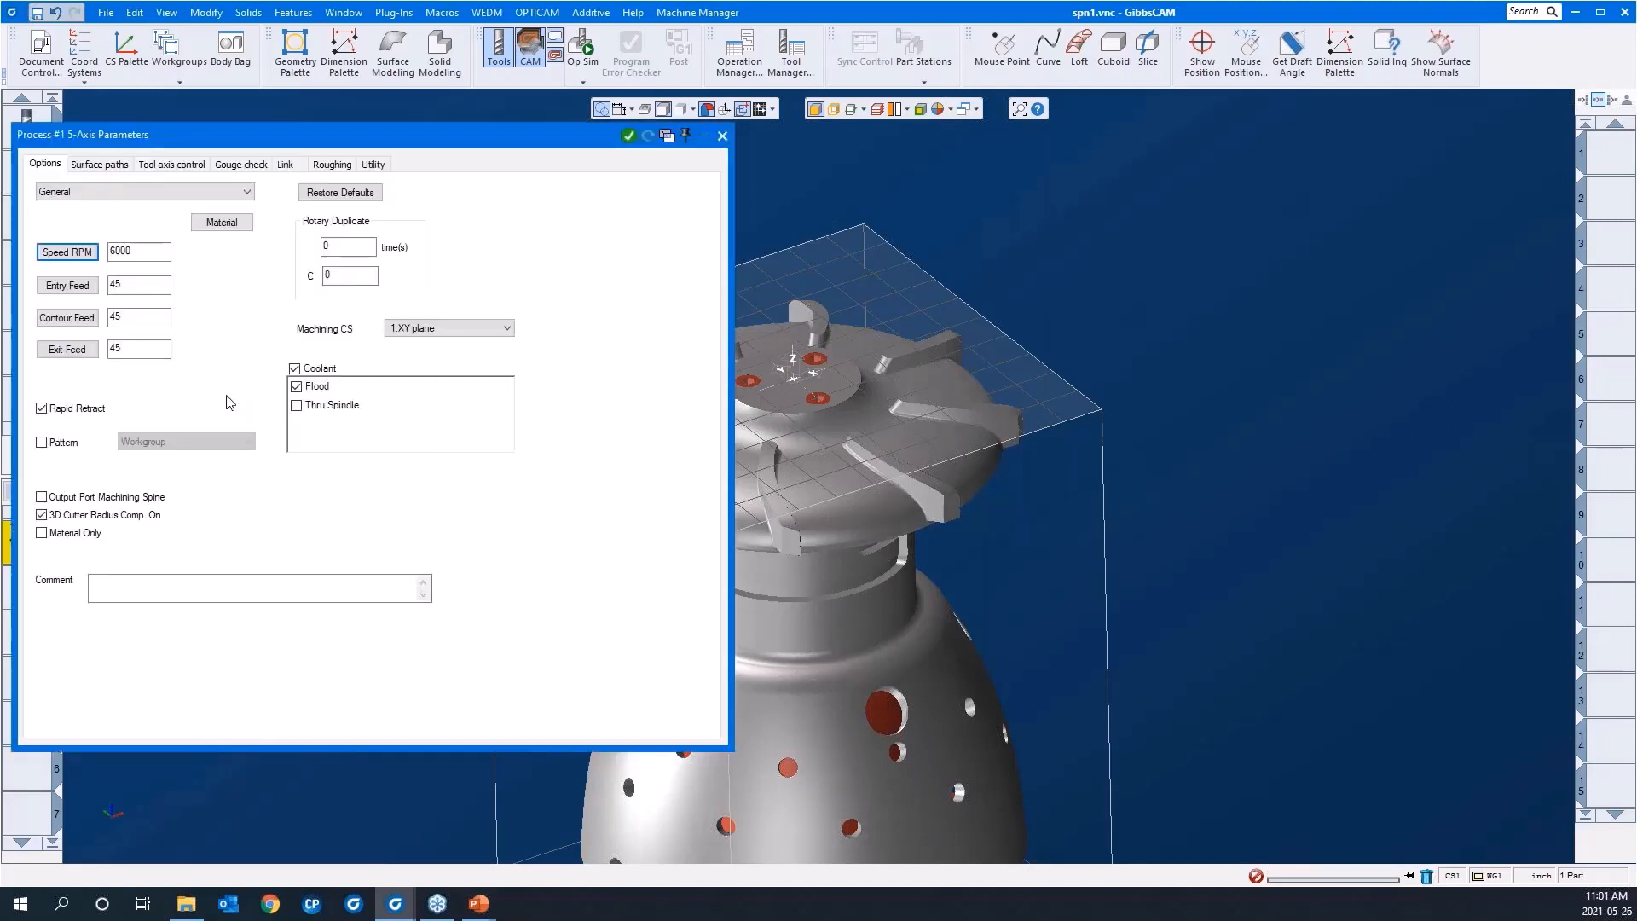
# Step: Turn off 3D cutter radius compensation and base the surface path calculation on Surfaces
pyautogui.moveTo(287, 147); pyautogui.dragTo(462, 170)
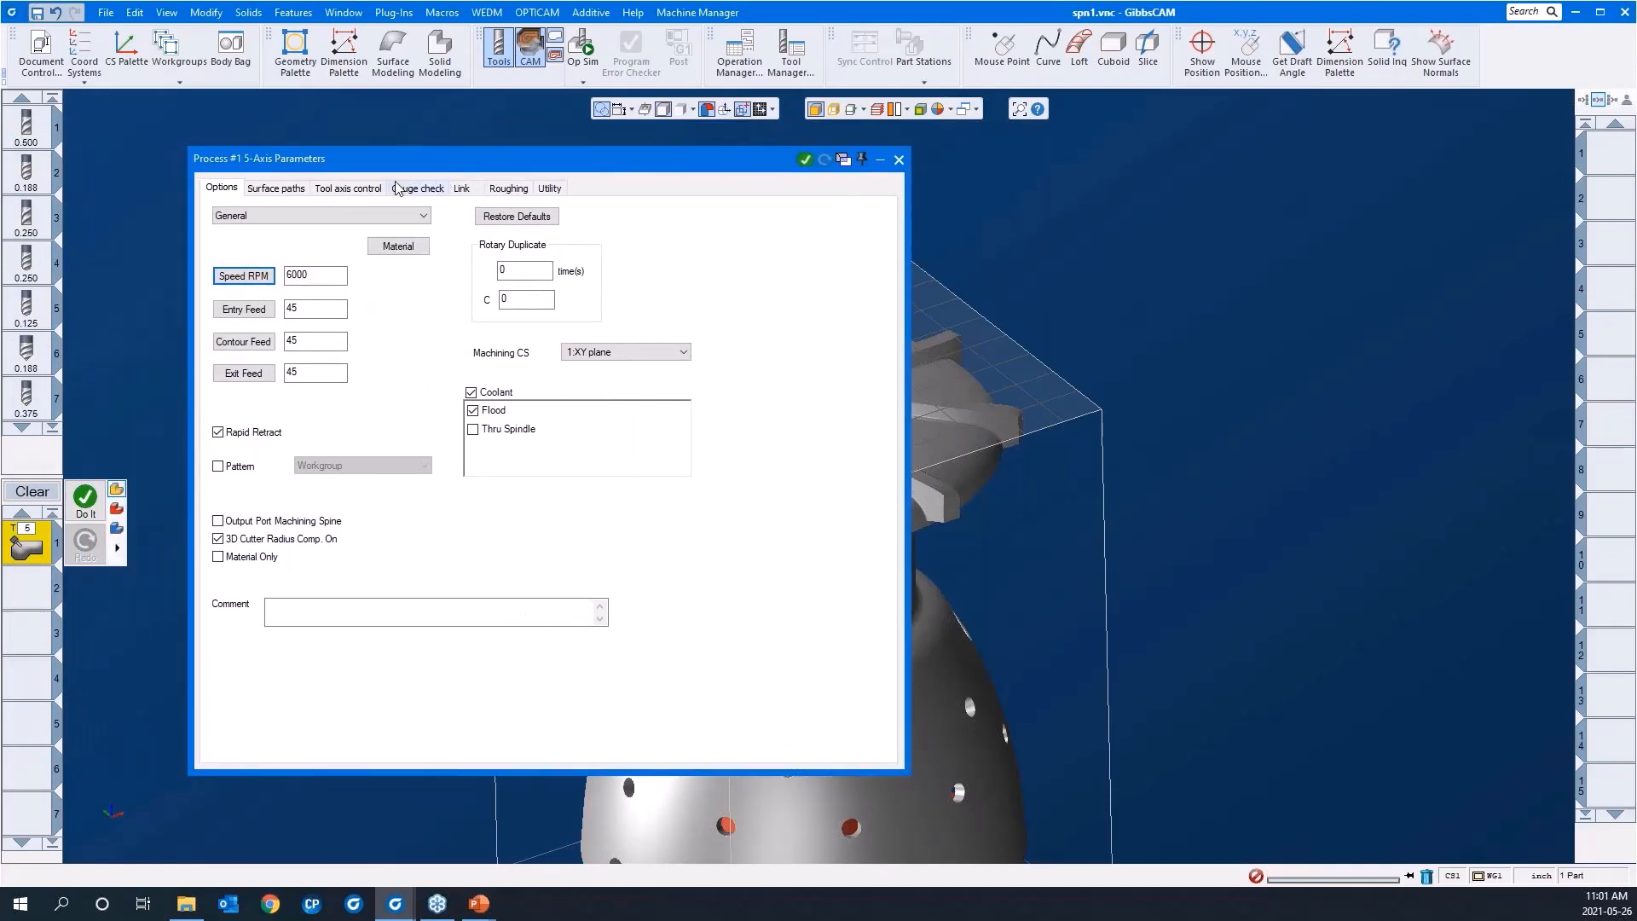
pyautogui.click(250, 545)
pyautogui.click(281, 189)
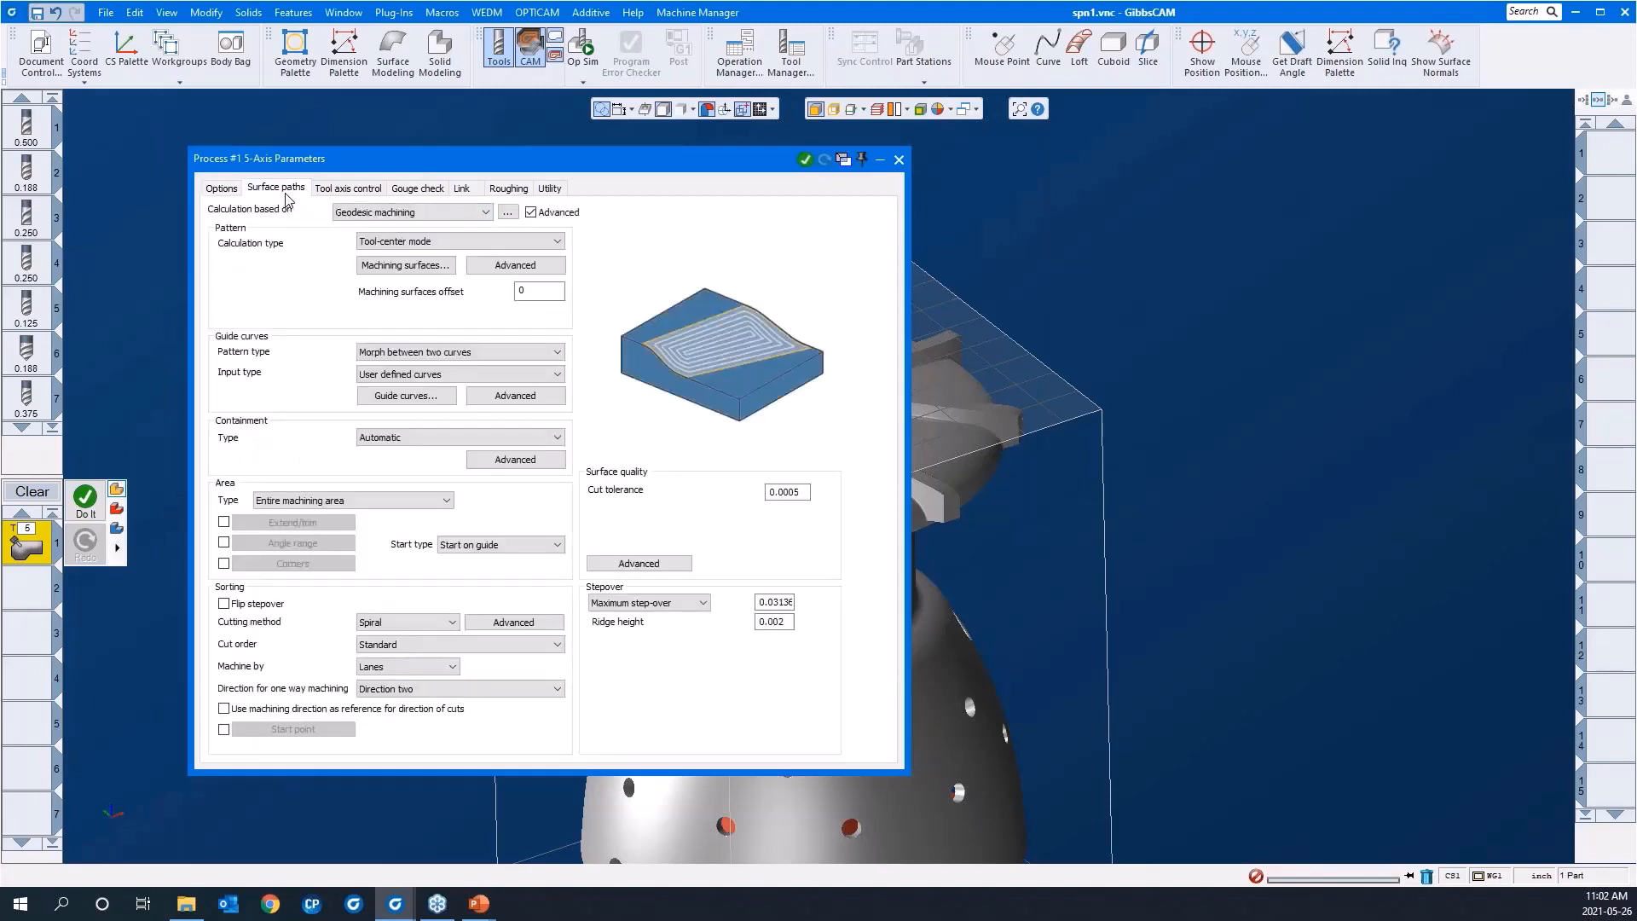
pyautogui.click(382, 213)
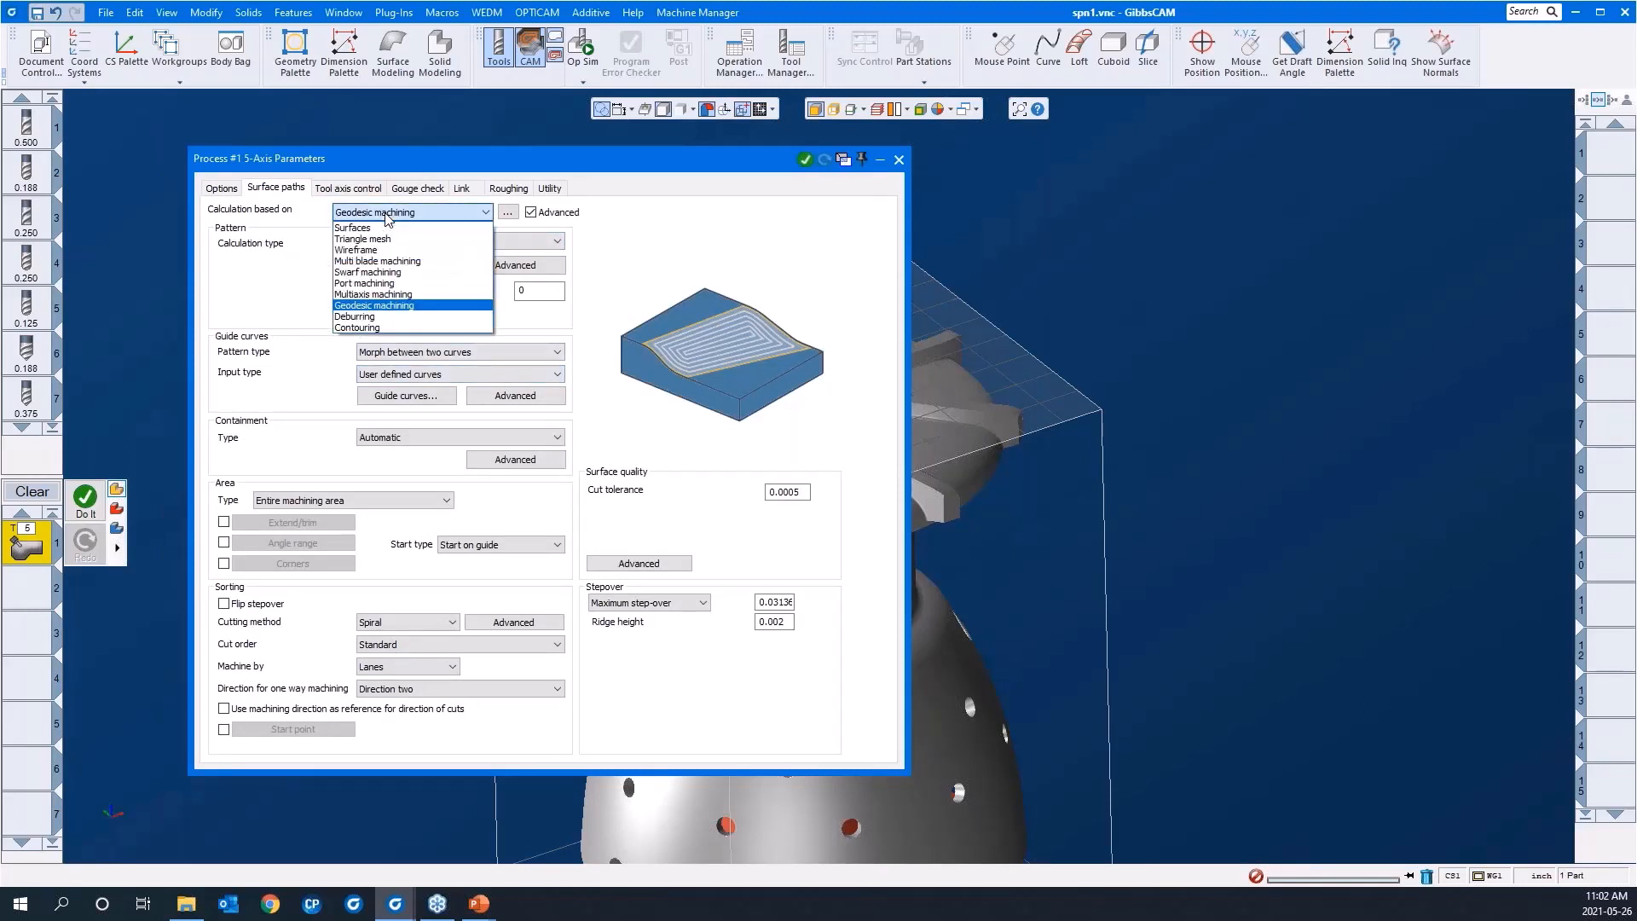
pyautogui.click(375, 227)
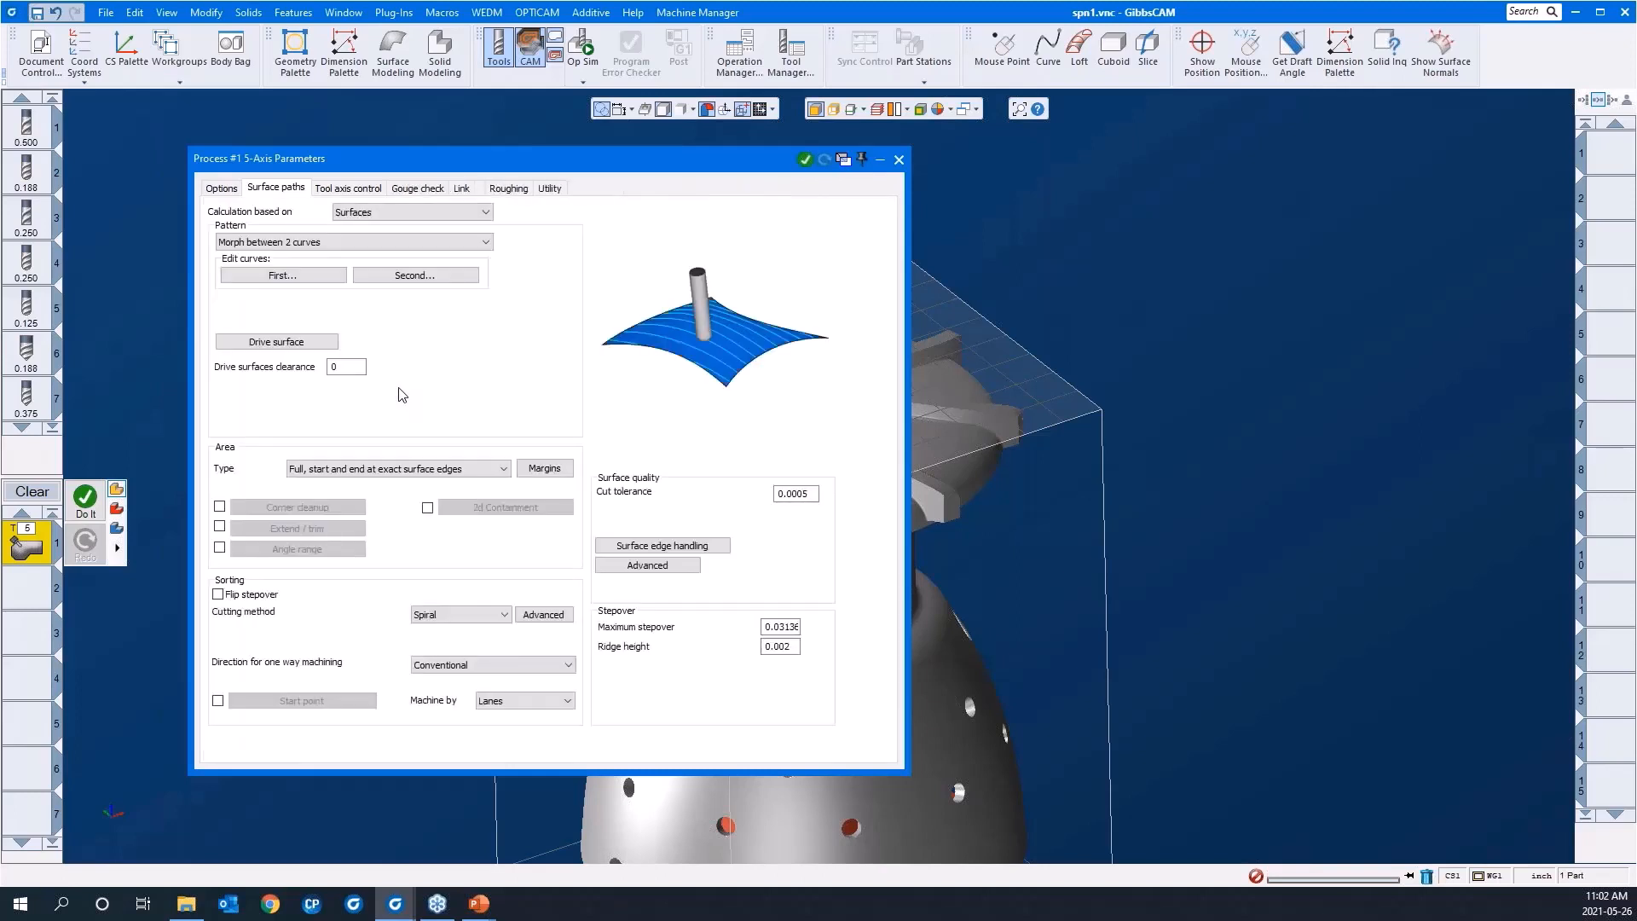
# Step: Examine the drive surfaces clearance, cut tolerance, maximum stepover and ridge height settings with their illustrations
pyautogui.click(351, 372)
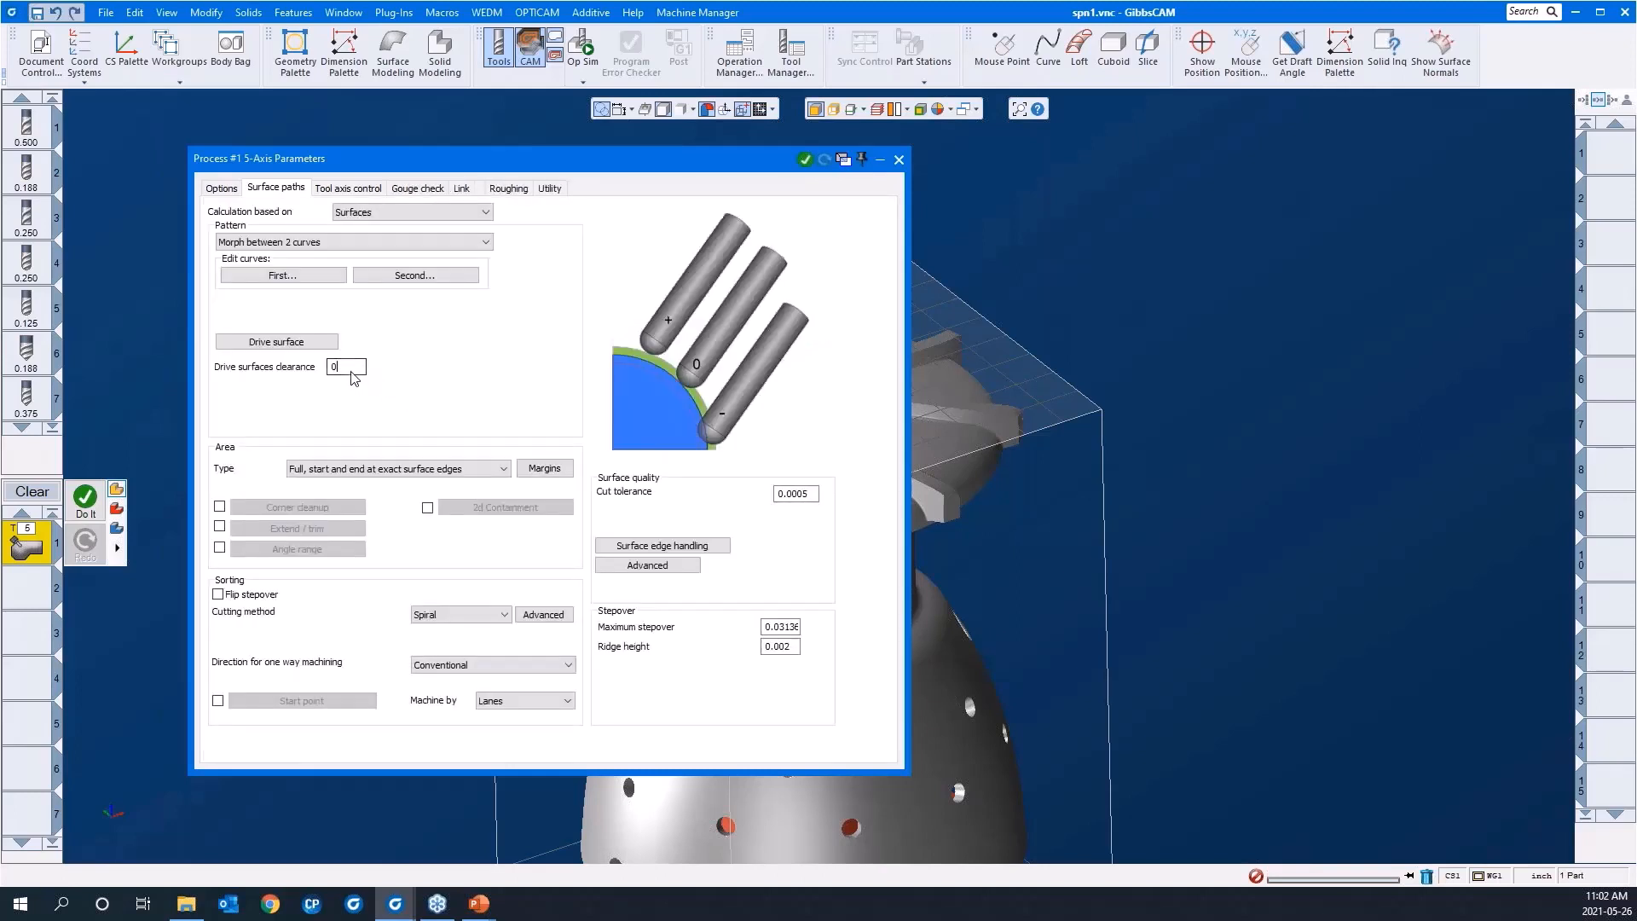
pyautogui.click(786, 501)
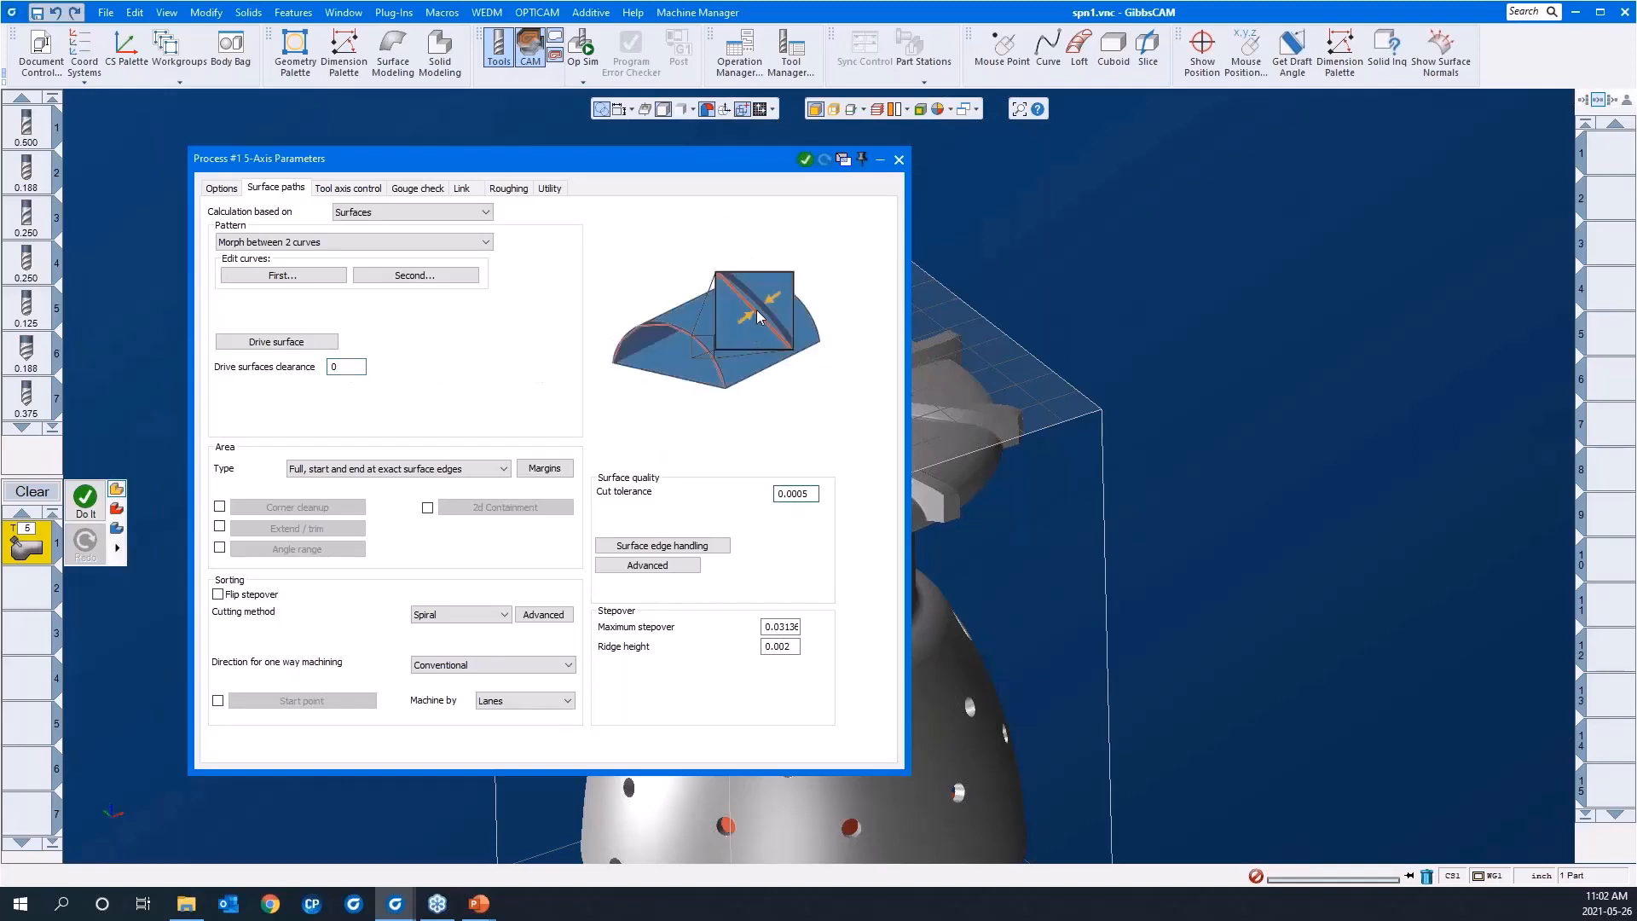
pyautogui.click(783, 629)
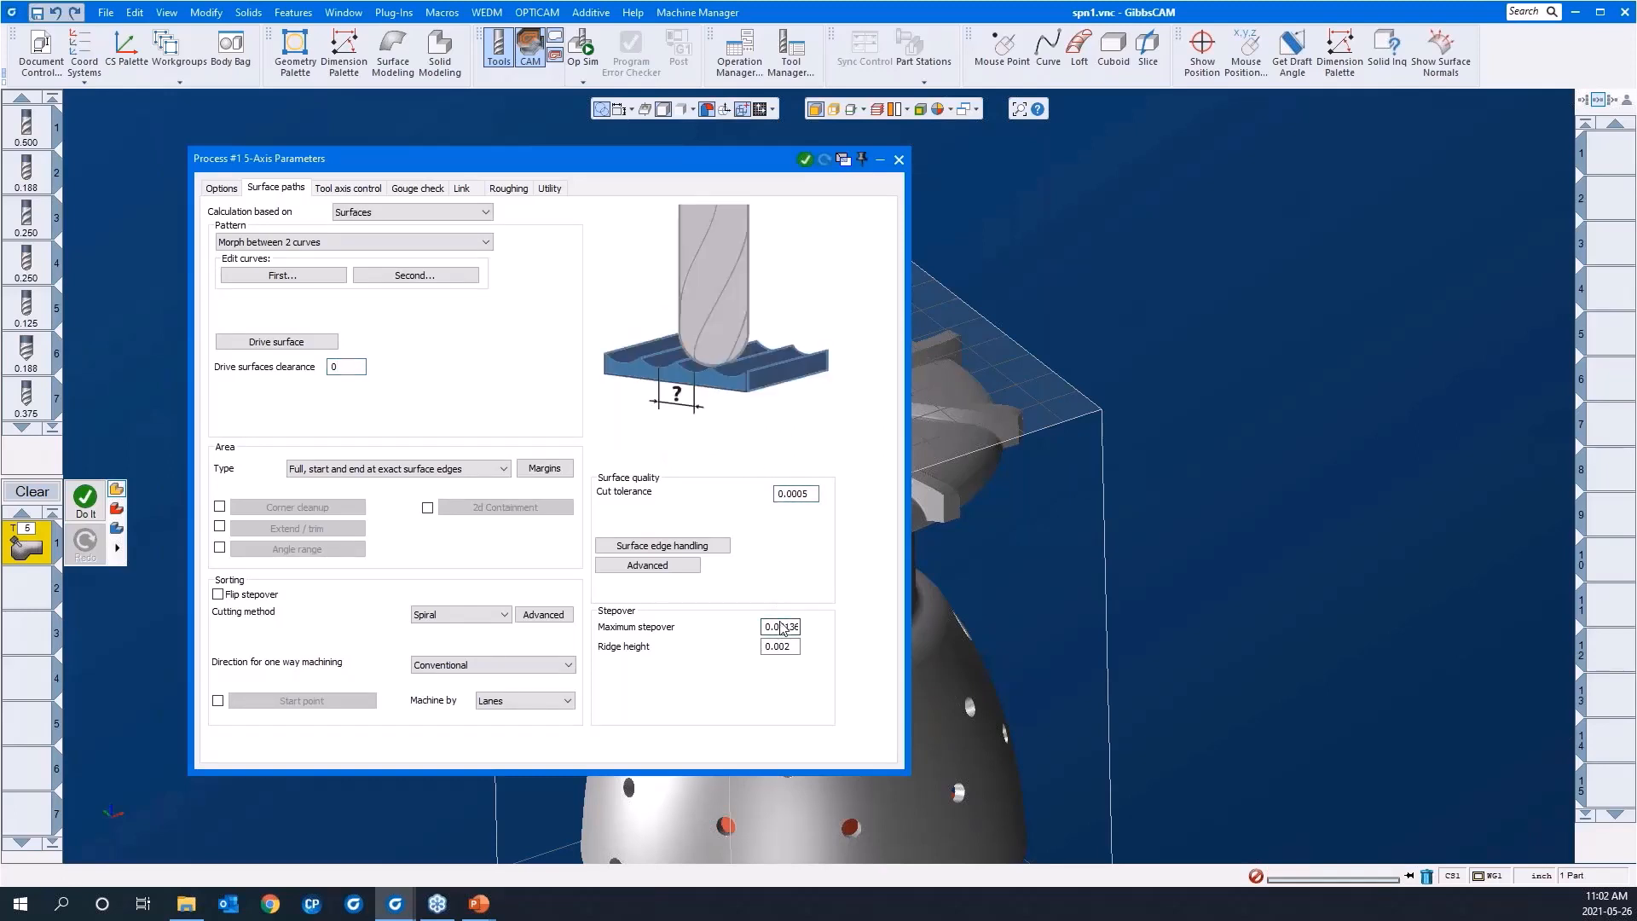
pyautogui.click(767, 646)
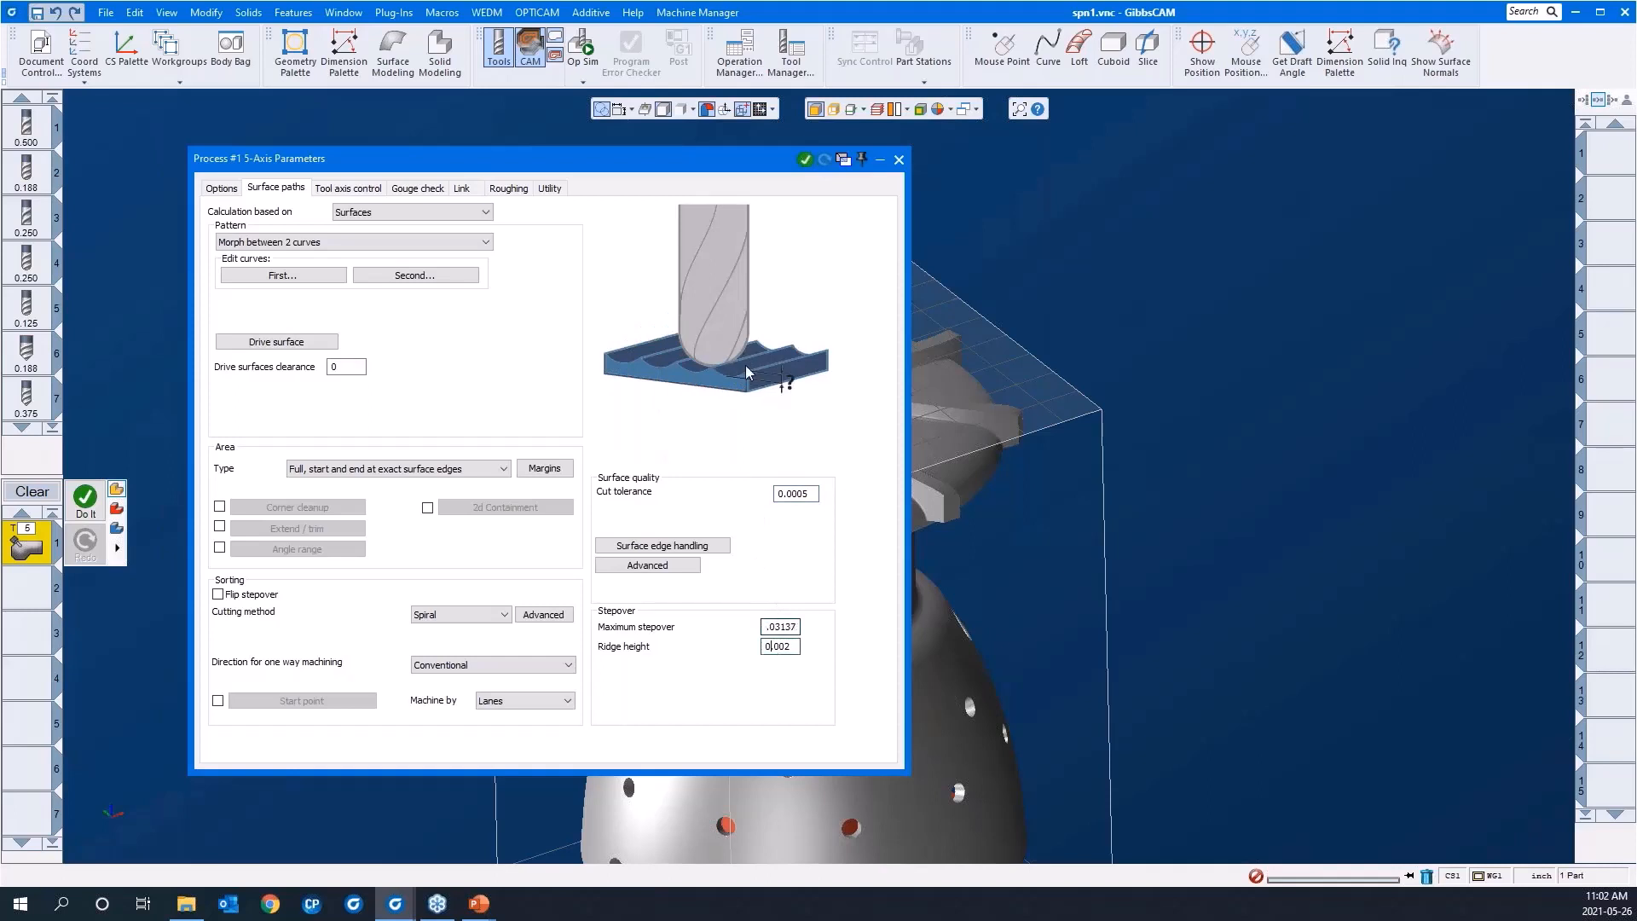
# Step: Set the tool axis control output format to 5 Axis
pyautogui.click(362, 191)
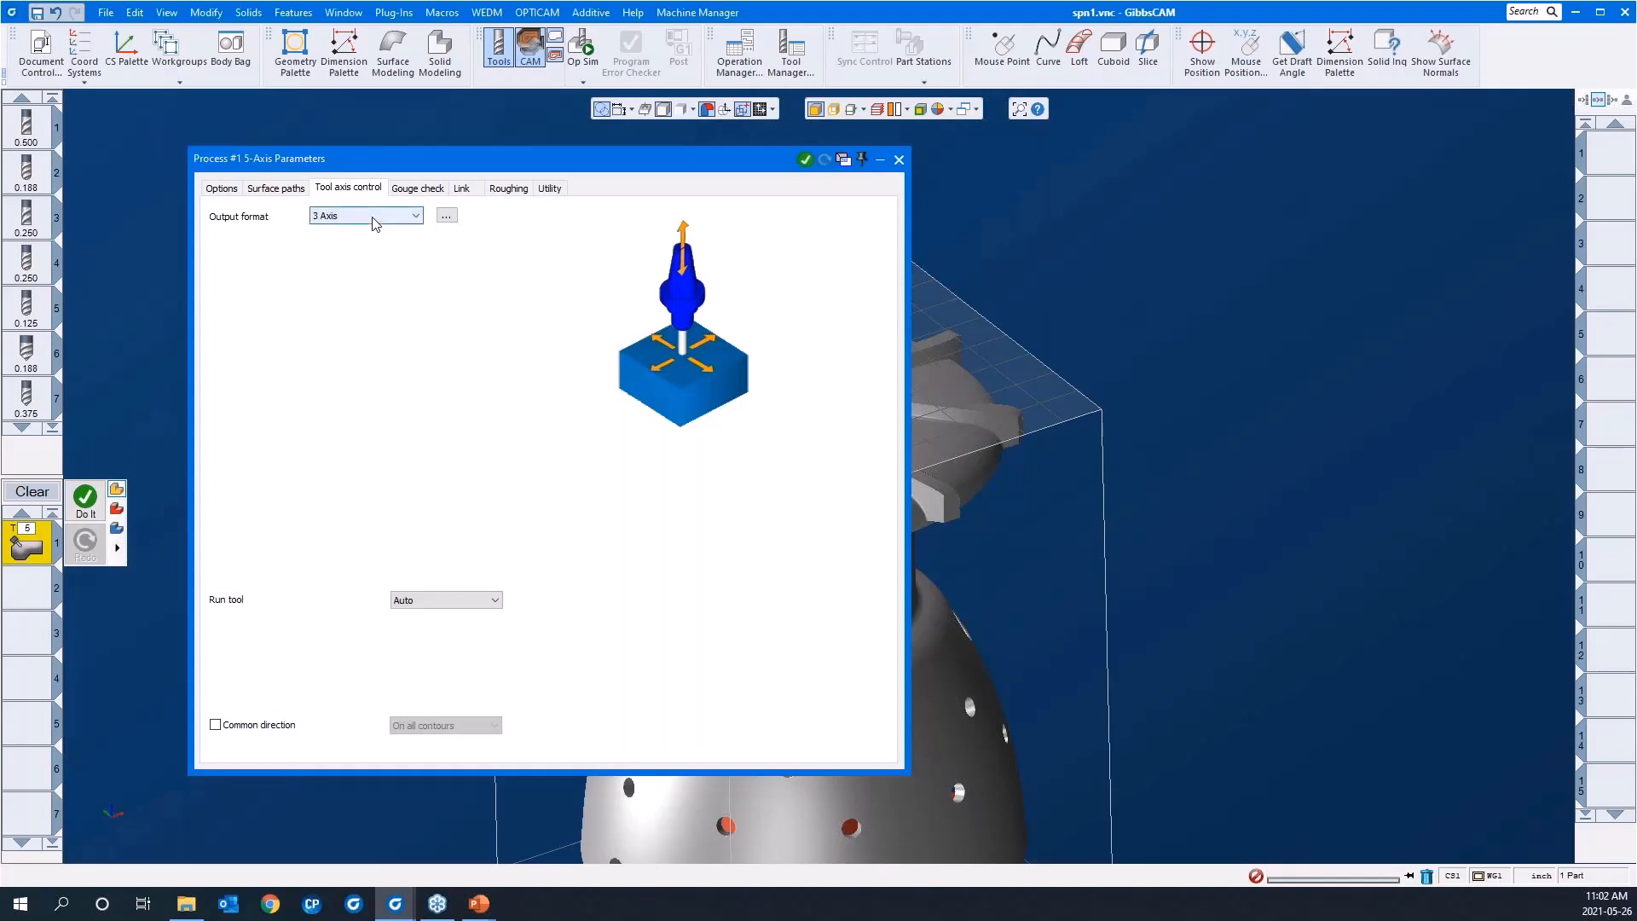
pyautogui.click(373, 218)
pyautogui.click(373, 253)
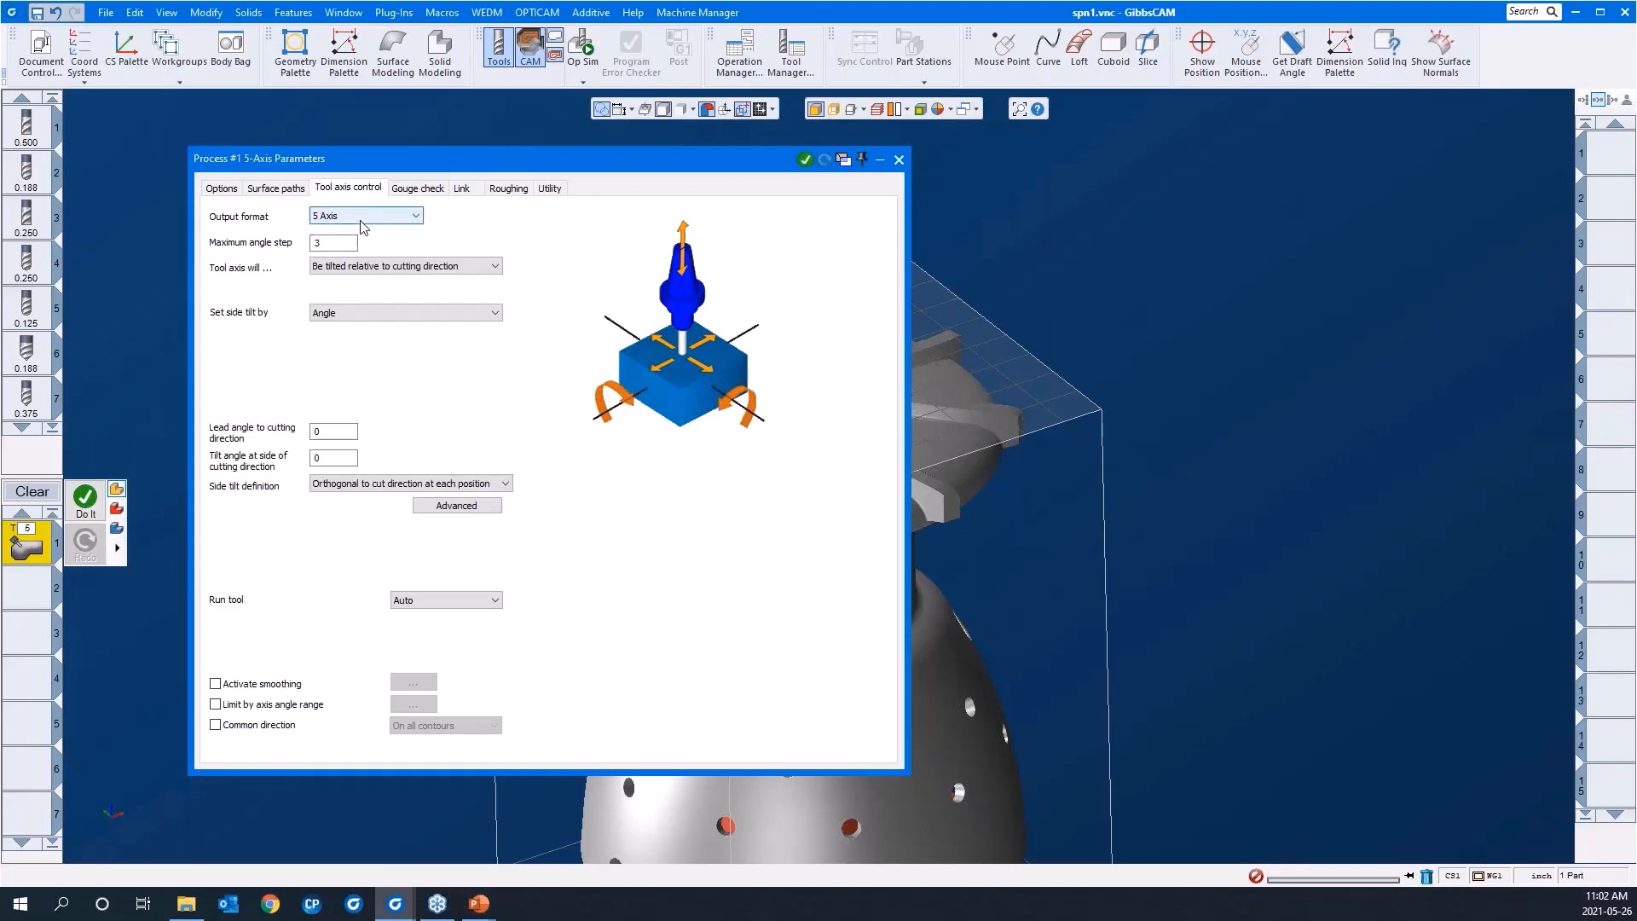
pyautogui.click(366, 223)
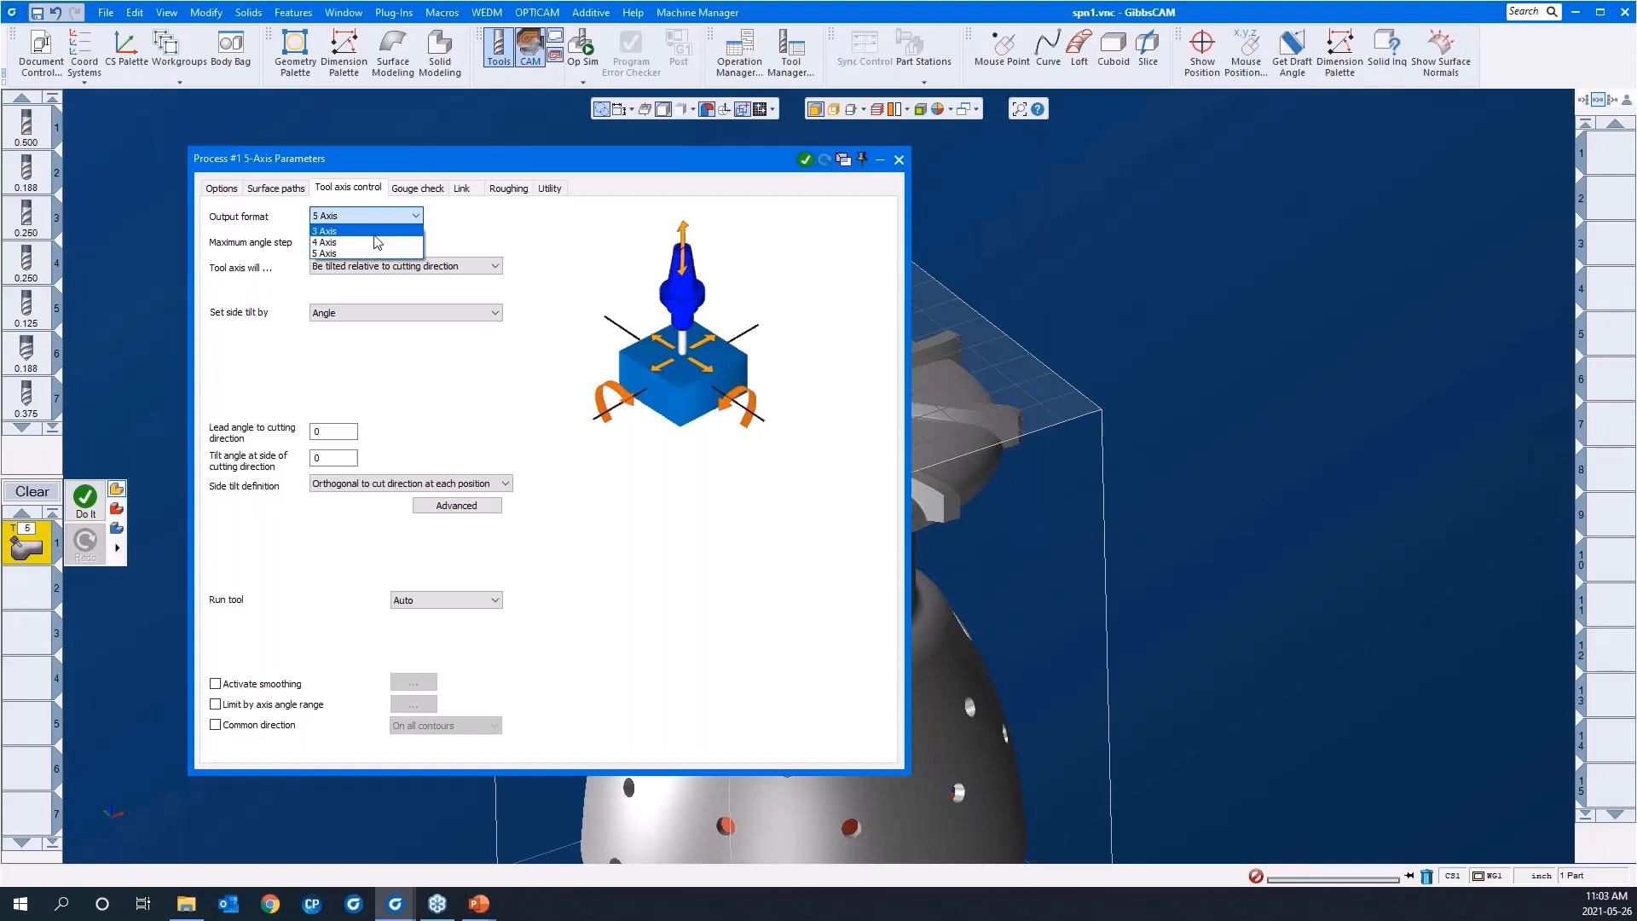
pyautogui.click(495, 239)
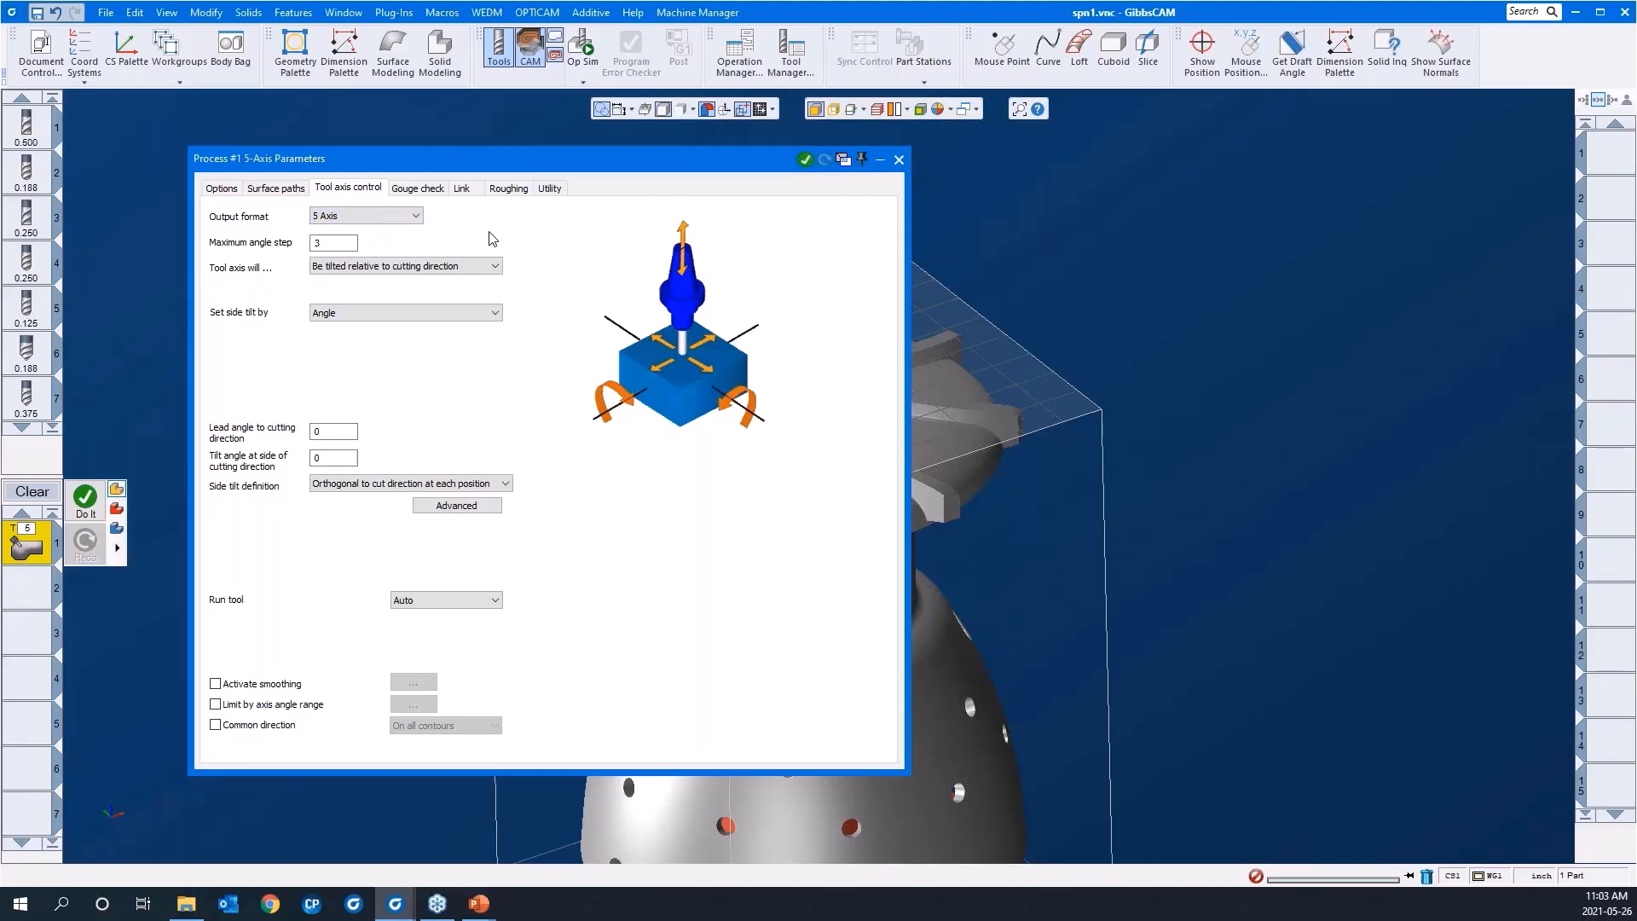
# Step: Review the toolpath patterns offered for calculations based on Surfaces, Triangle mesh and Wireframe
pyautogui.click(277, 190)
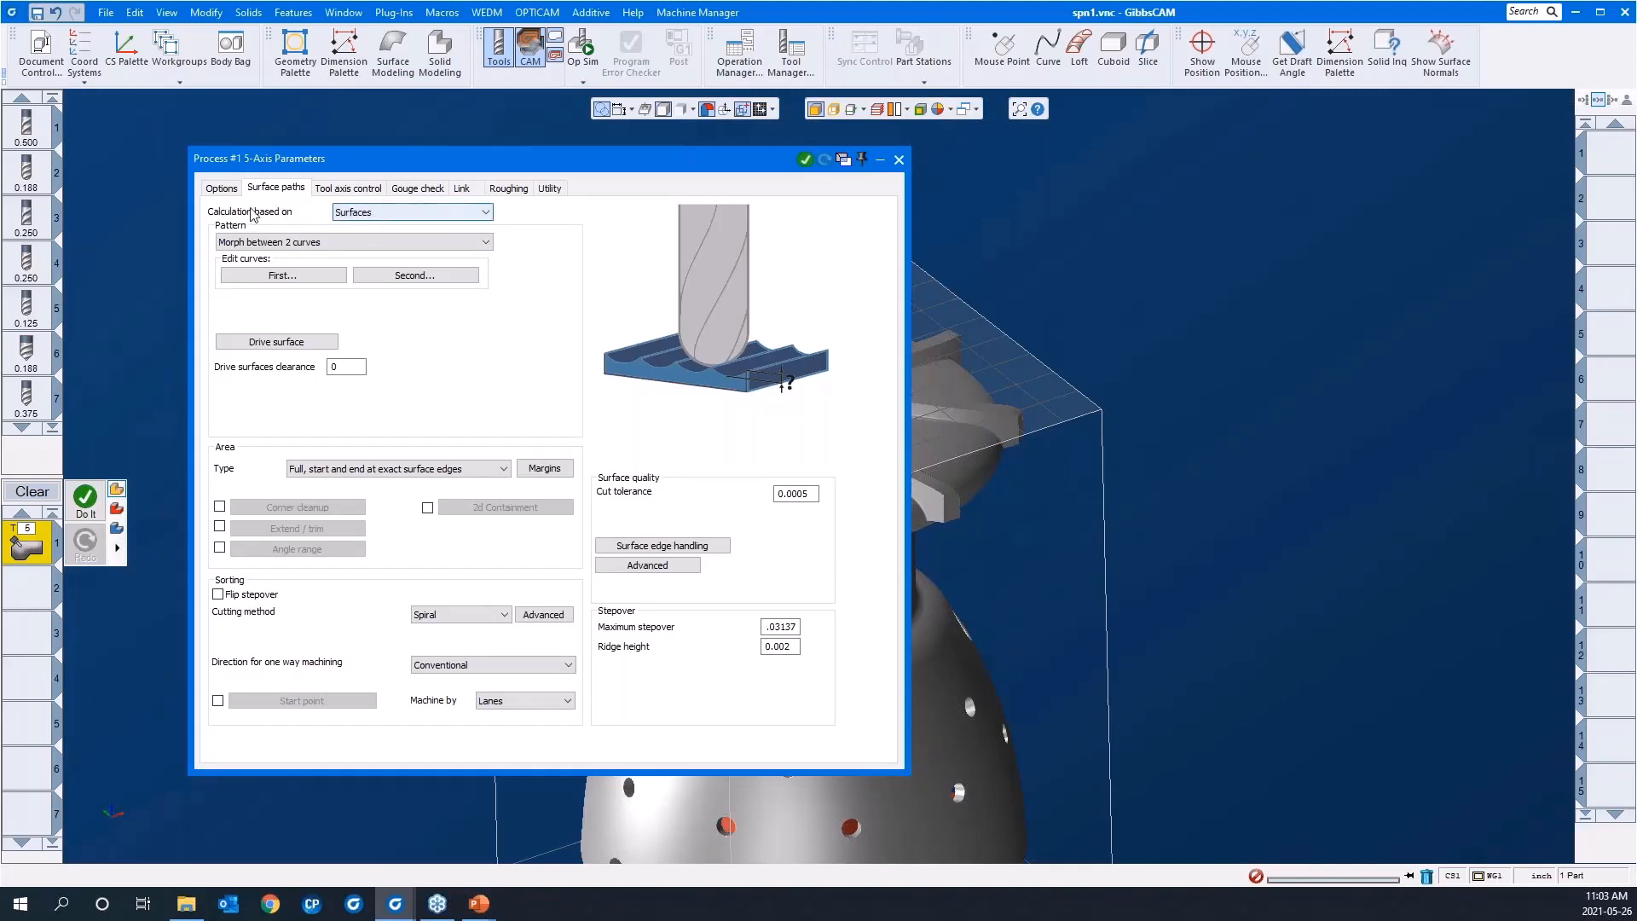
pyautogui.click(364, 243)
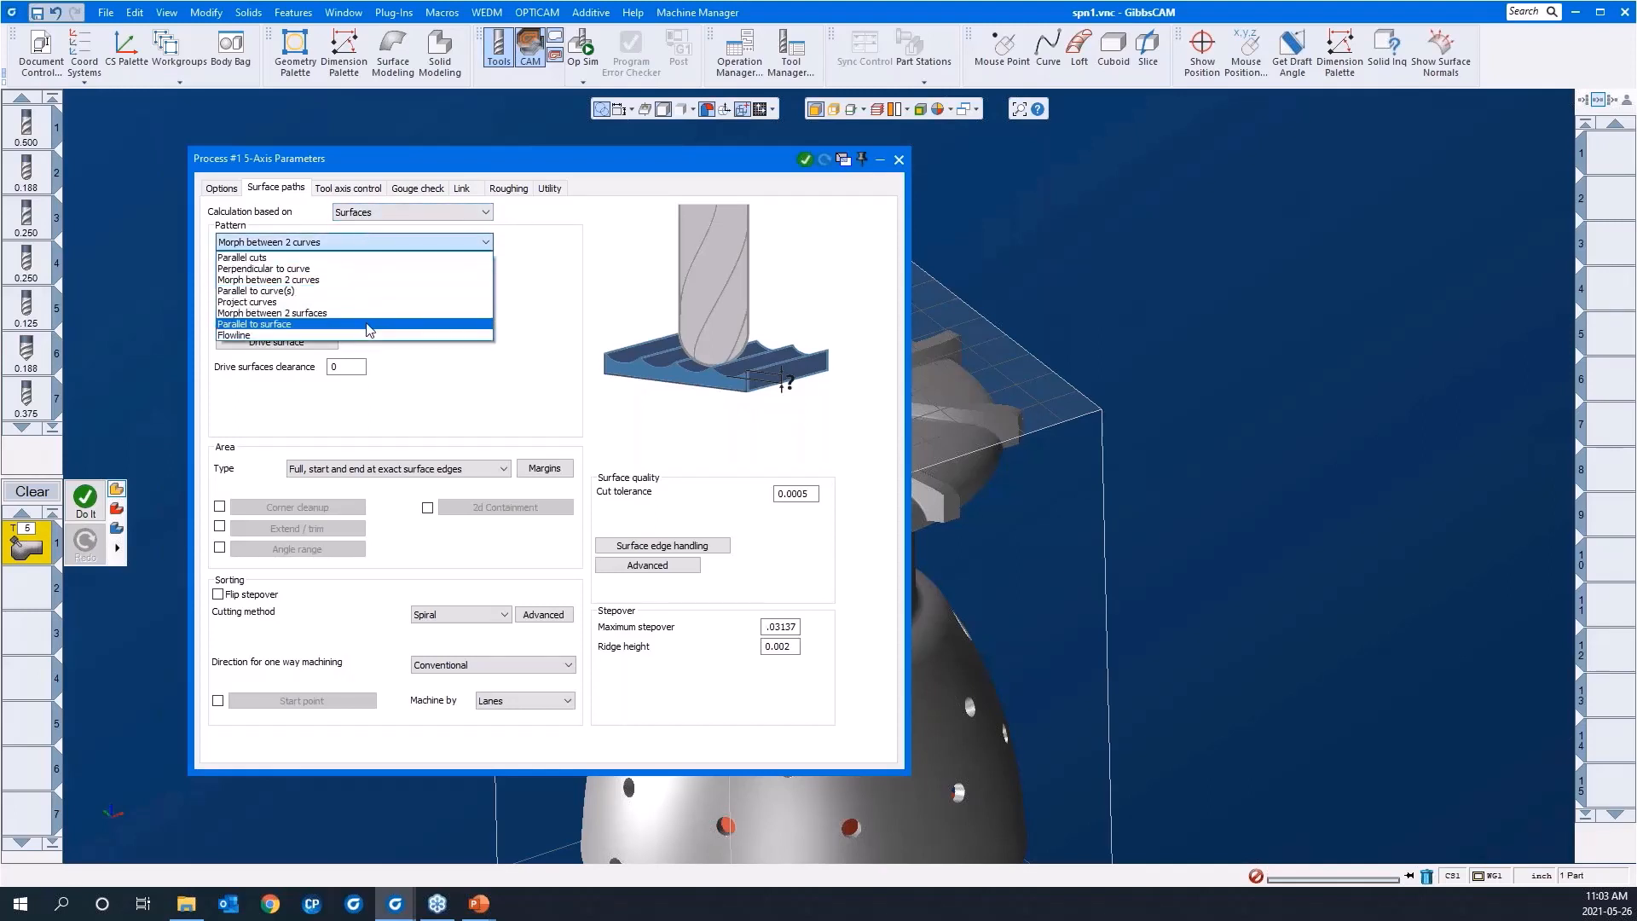
pyautogui.click(408, 215)
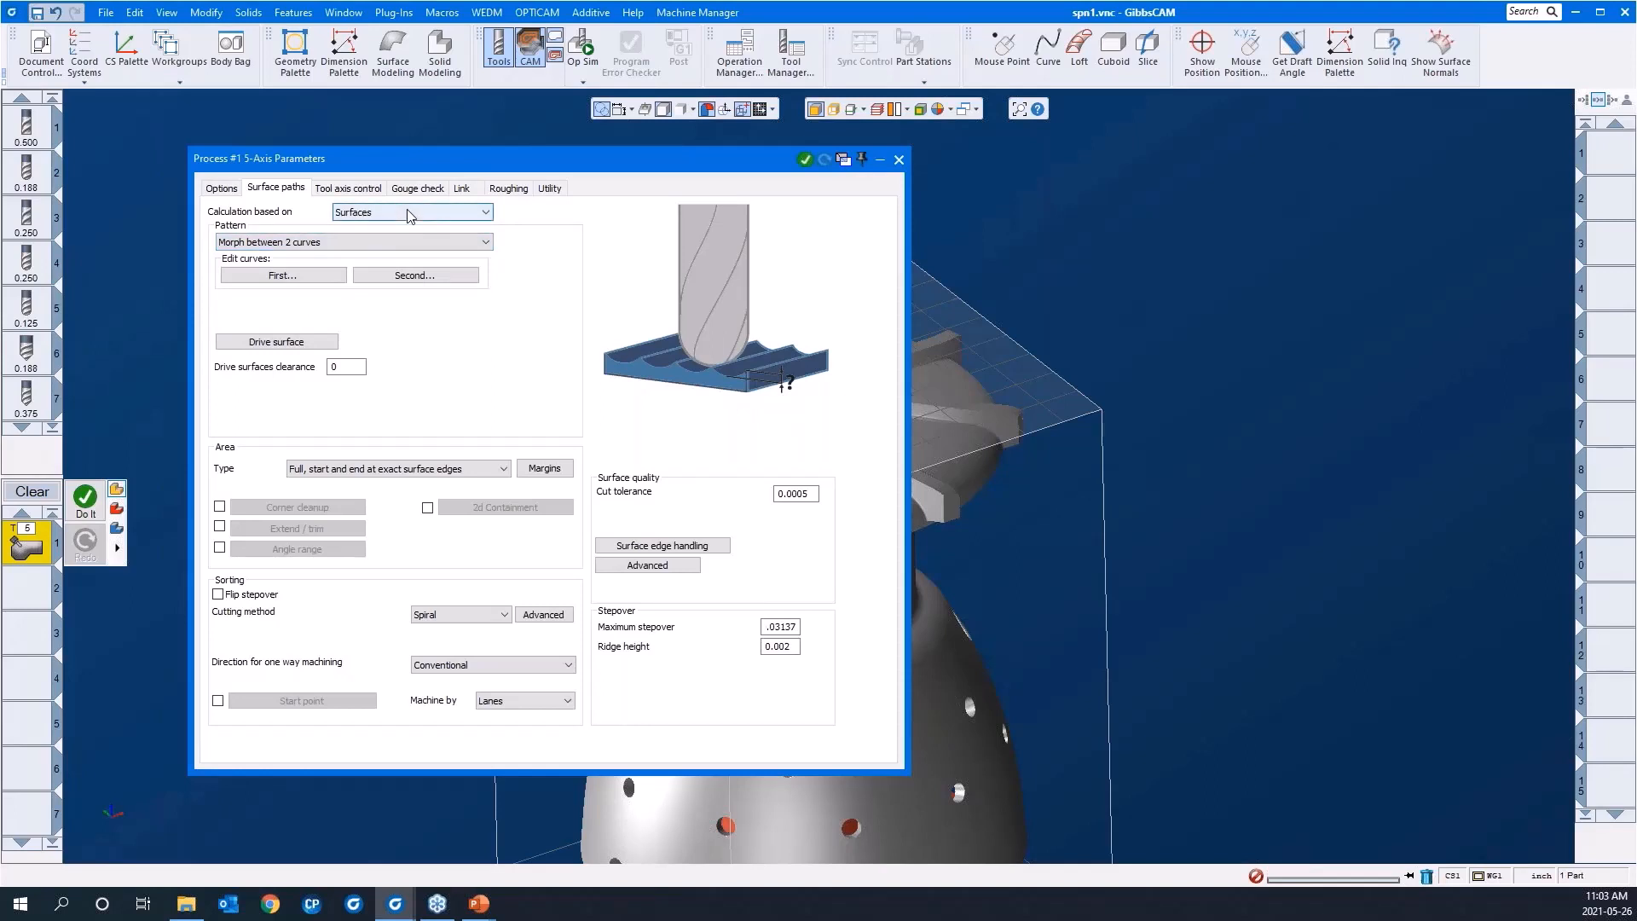
pyautogui.click(408, 215)
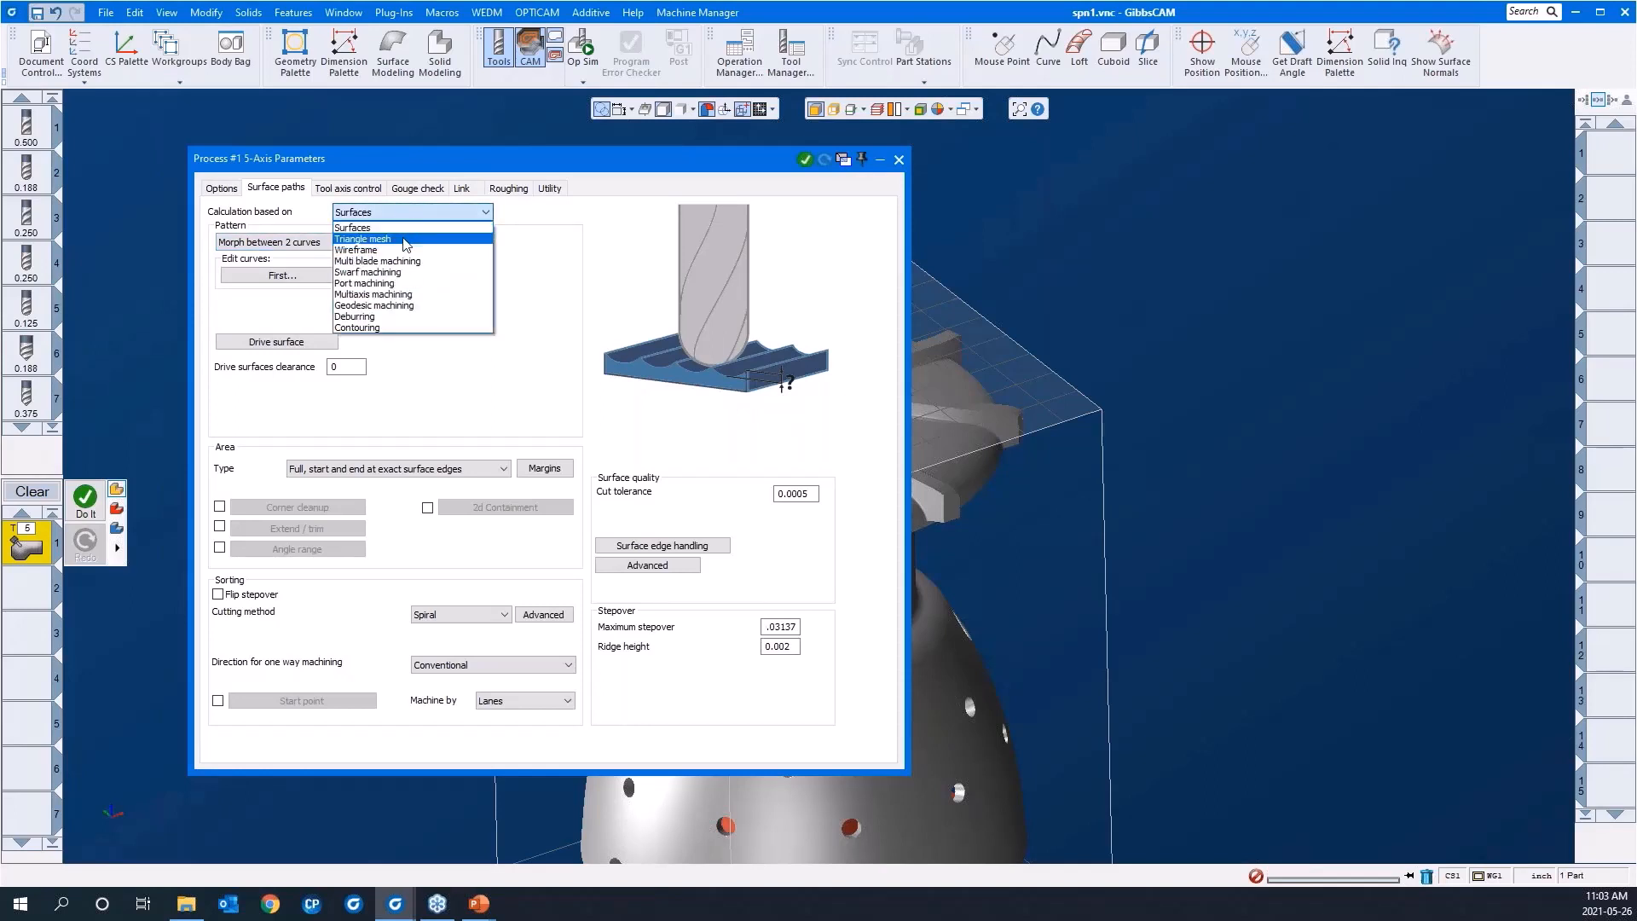
pyautogui.click(404, 243)
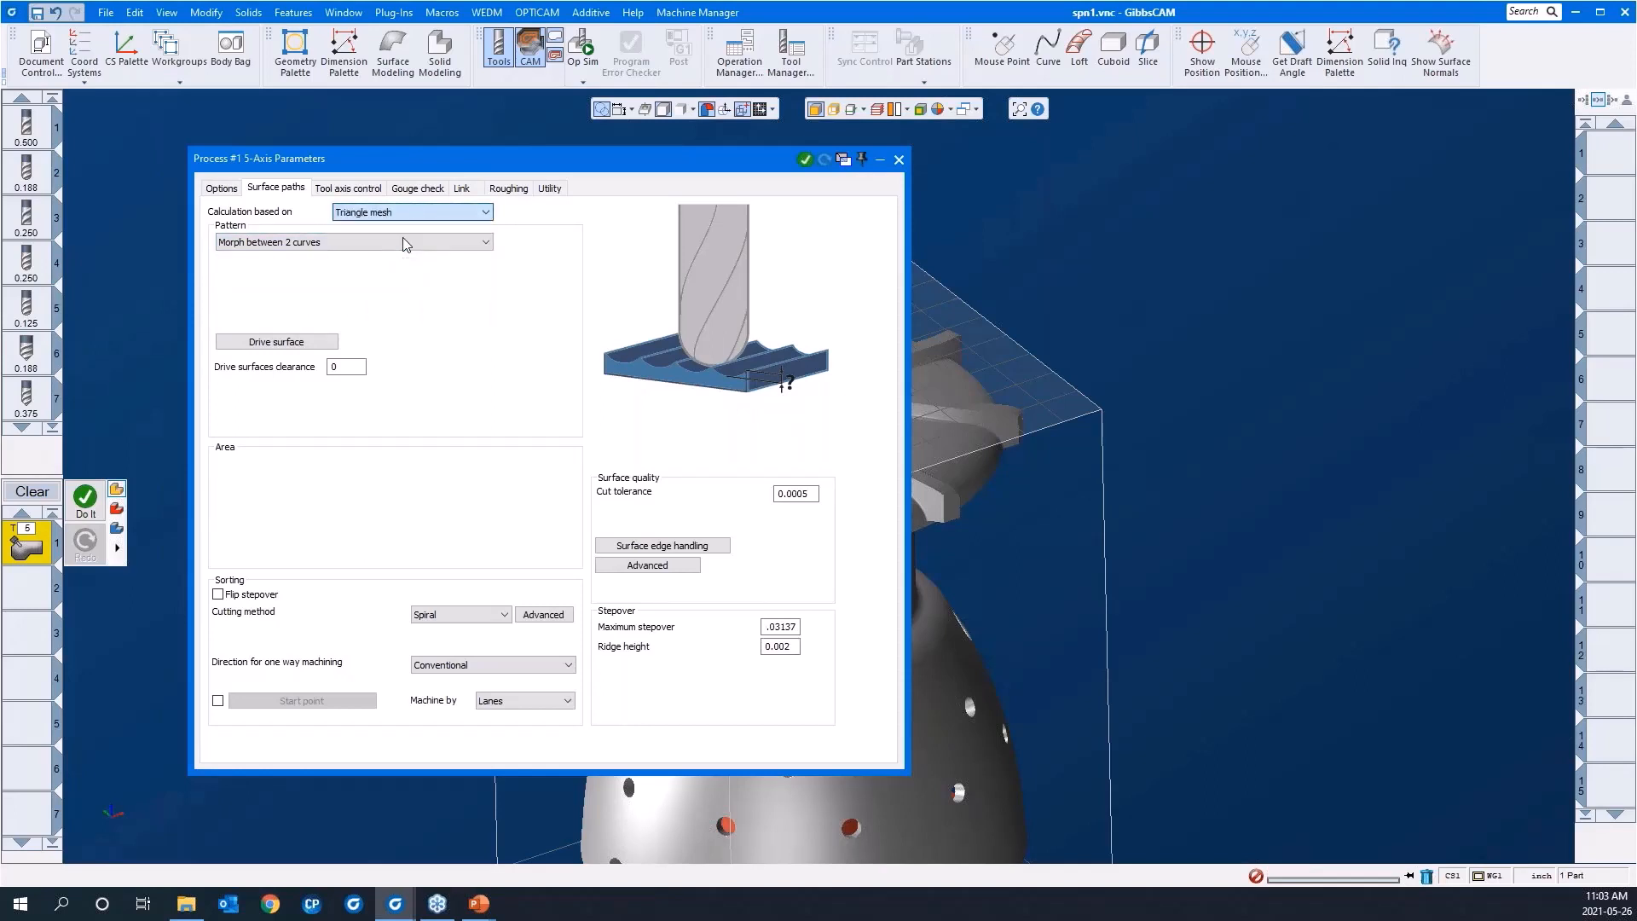
pyautogui.click(320, 247)
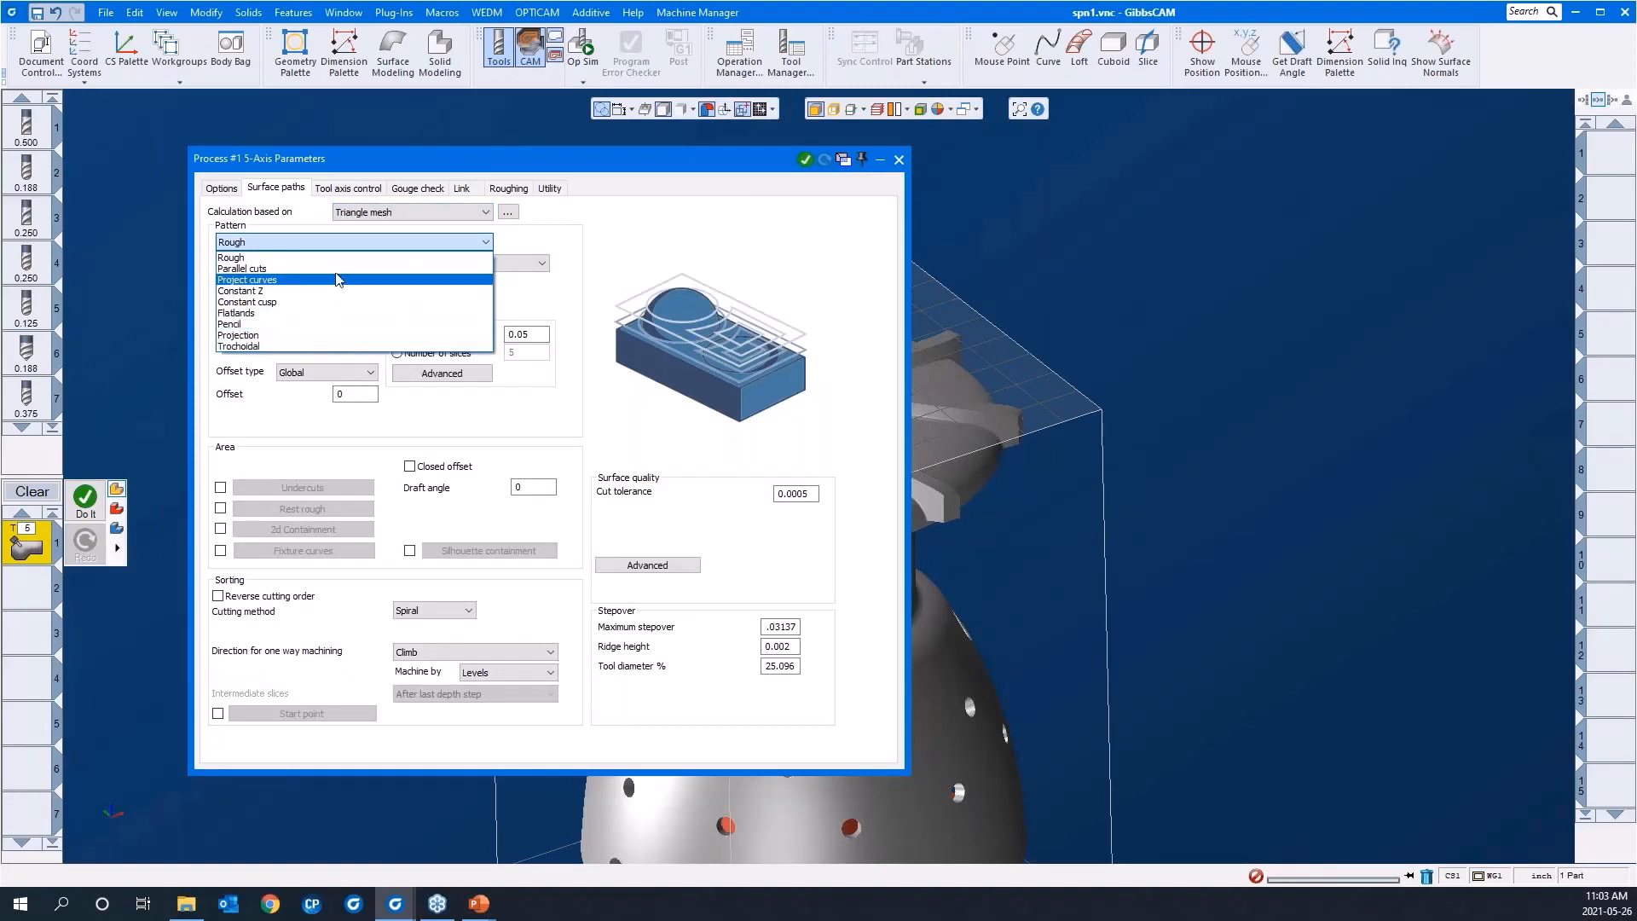
pyautogui.click(356, 215)
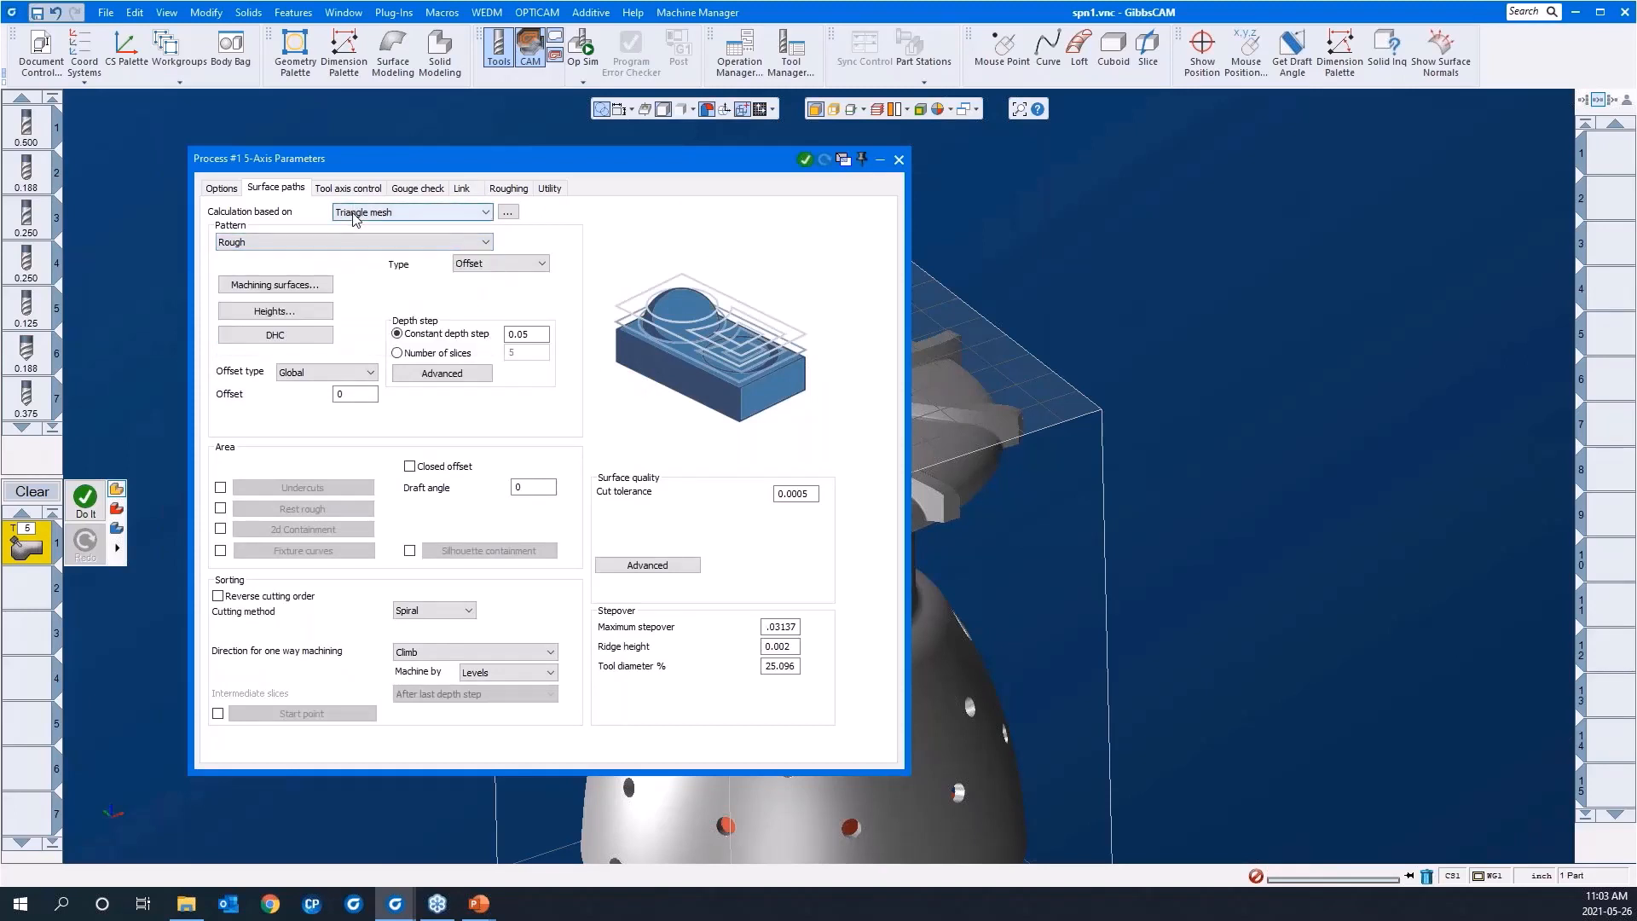
pyautogui.click(356, 216)
pyautogui.click(354, 248)
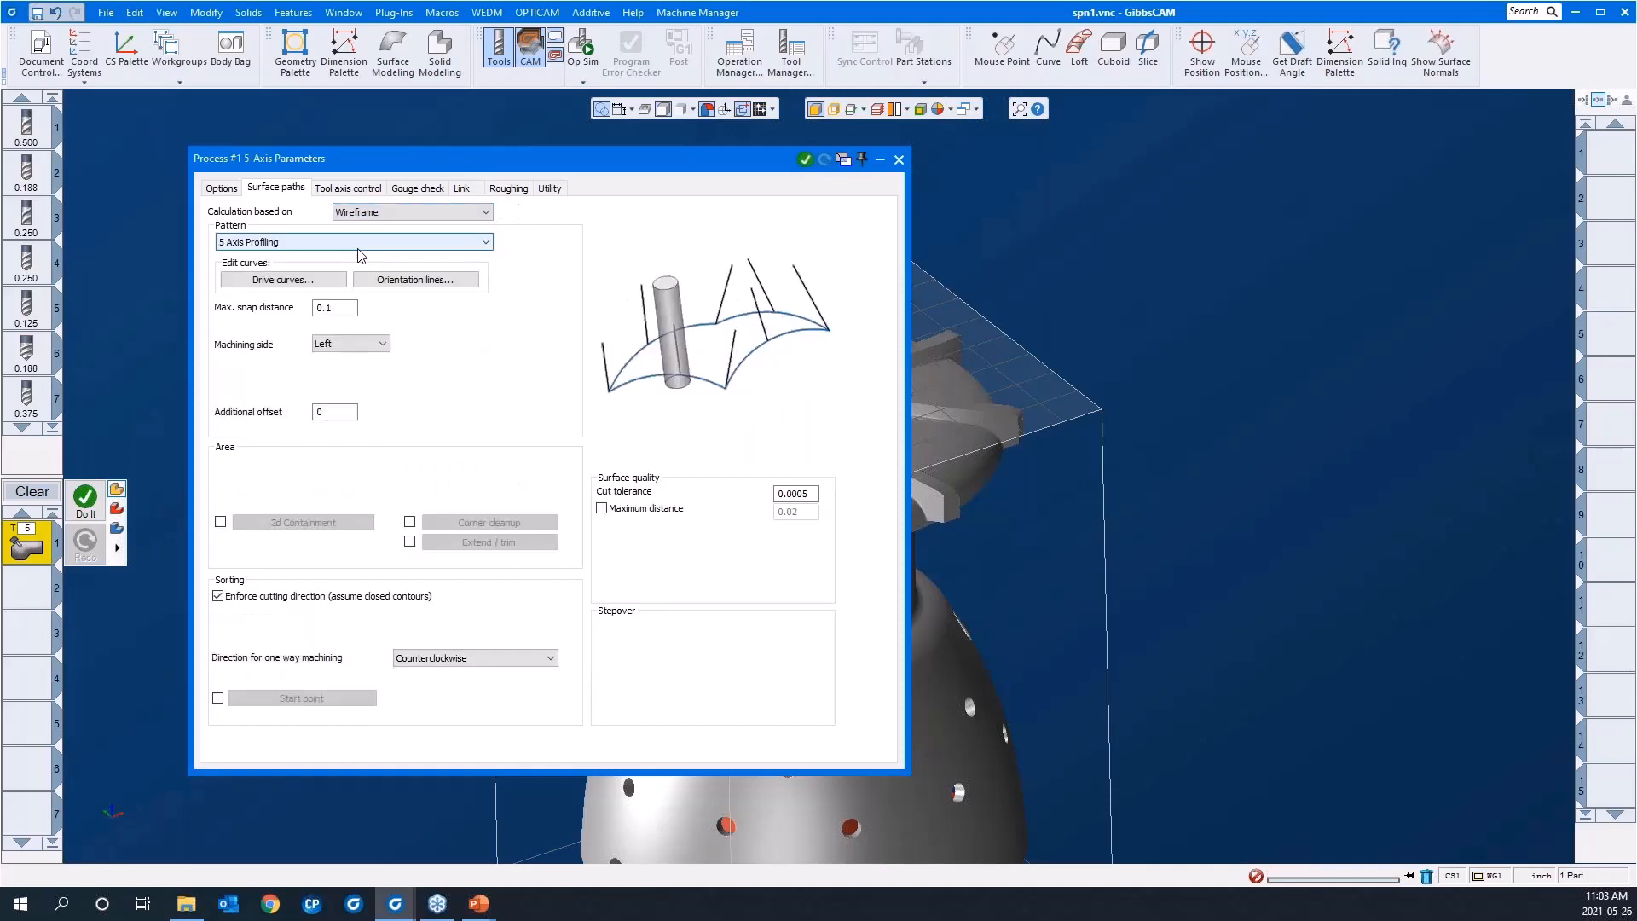
pyautogui.click(358, 247)
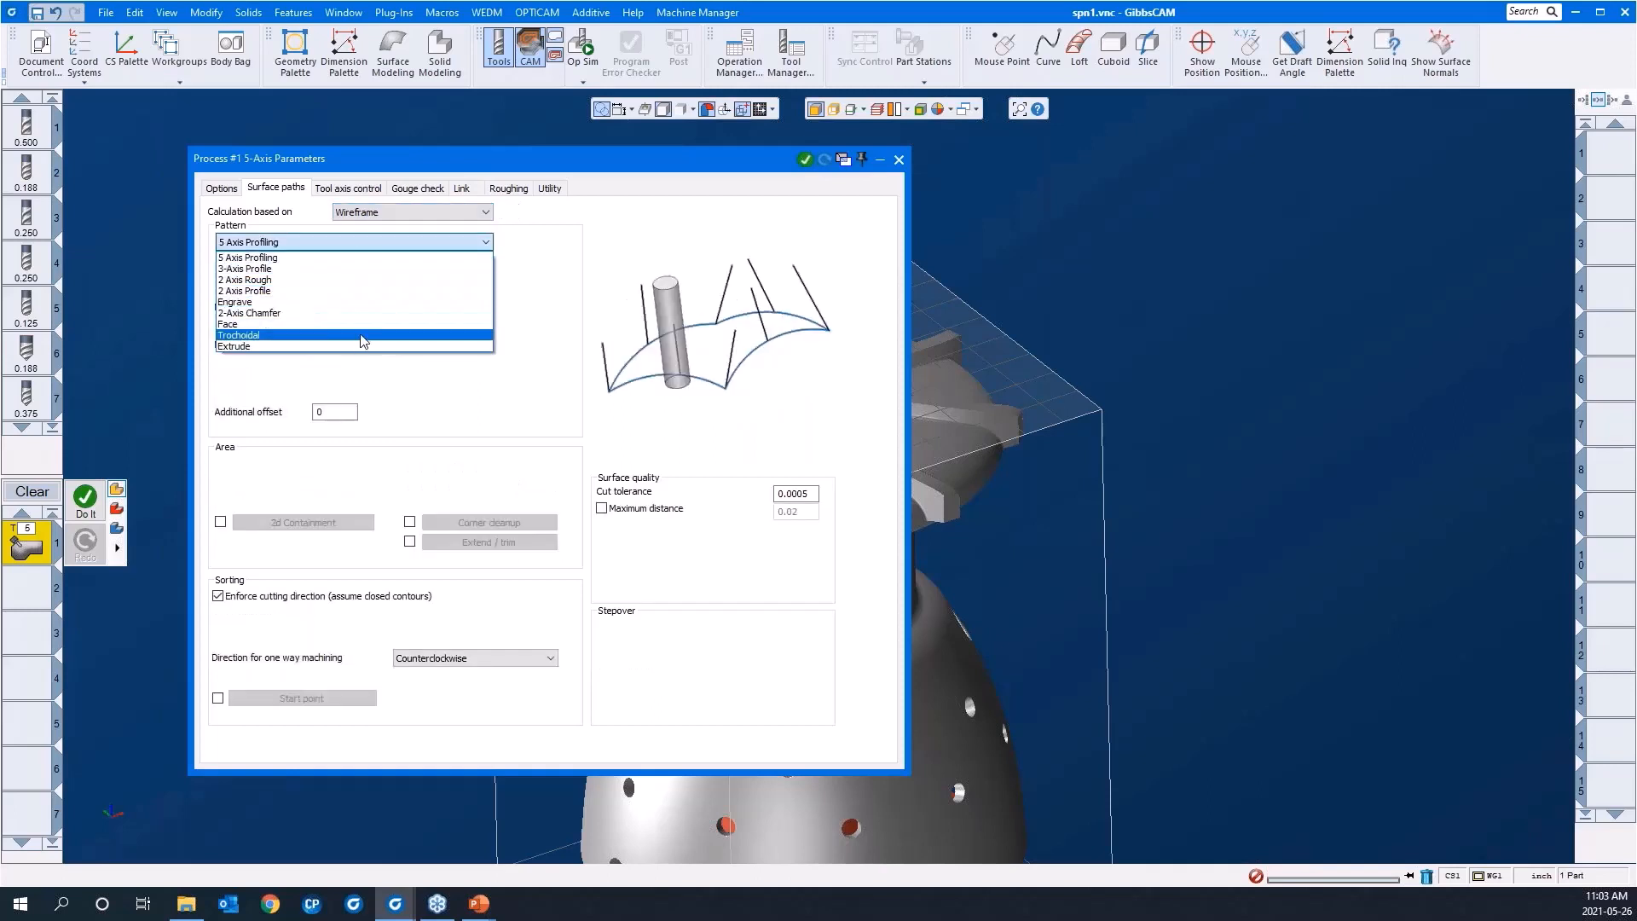
pyautogui.click(366, 257)
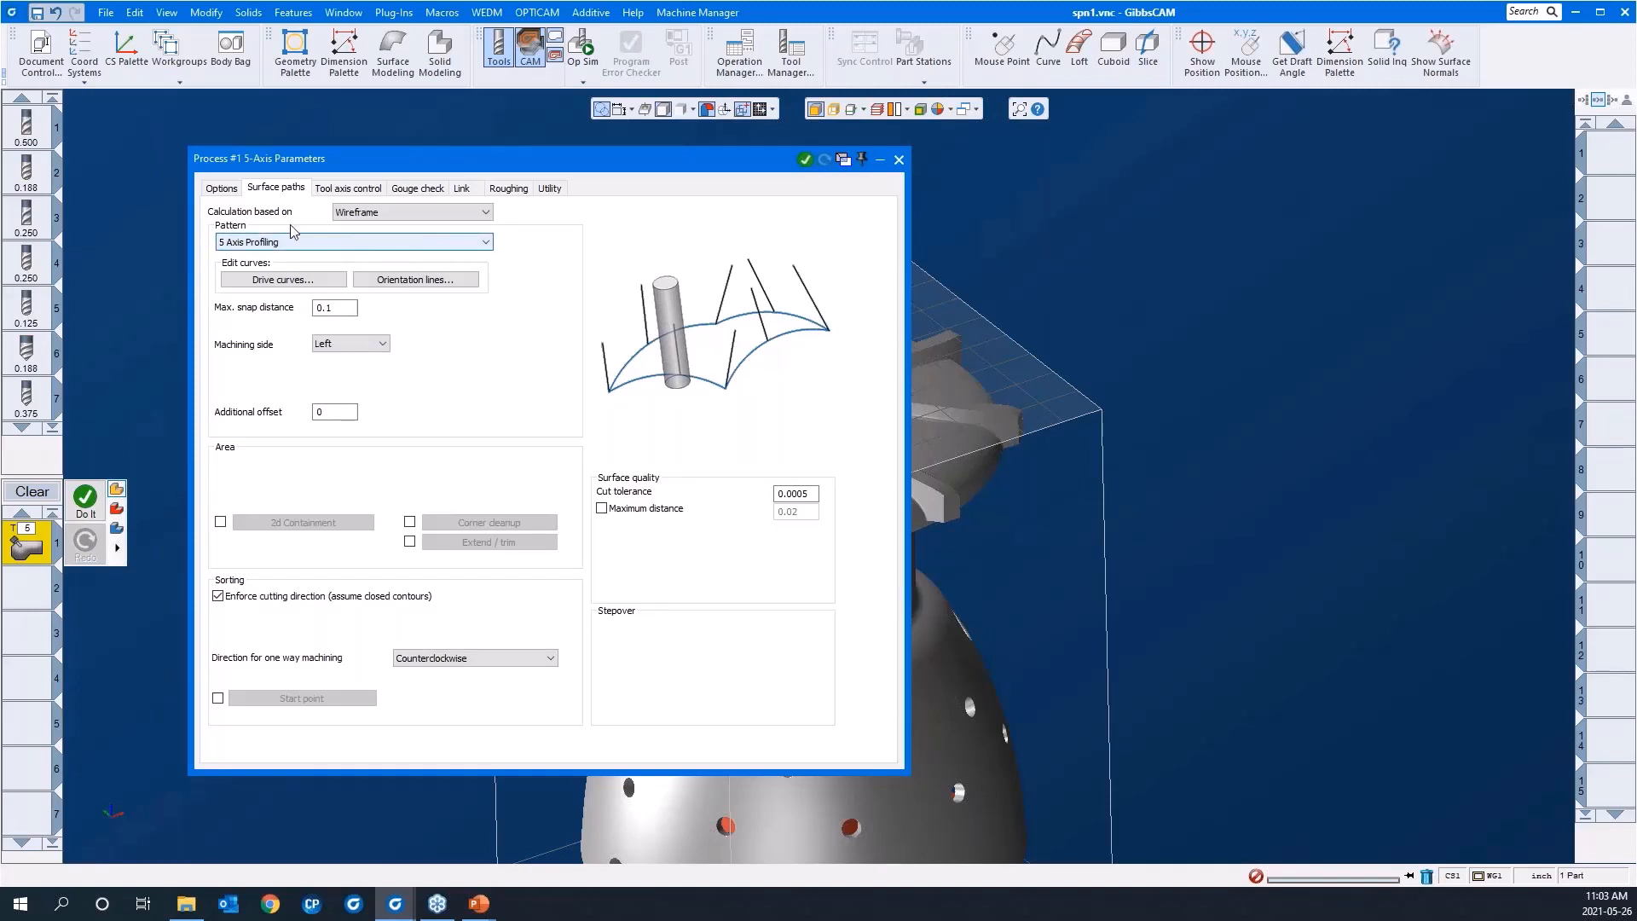
# Step: Examine the preset 5-axis process types in the general options, keeping General selected
pyautogui.click(228, 189)
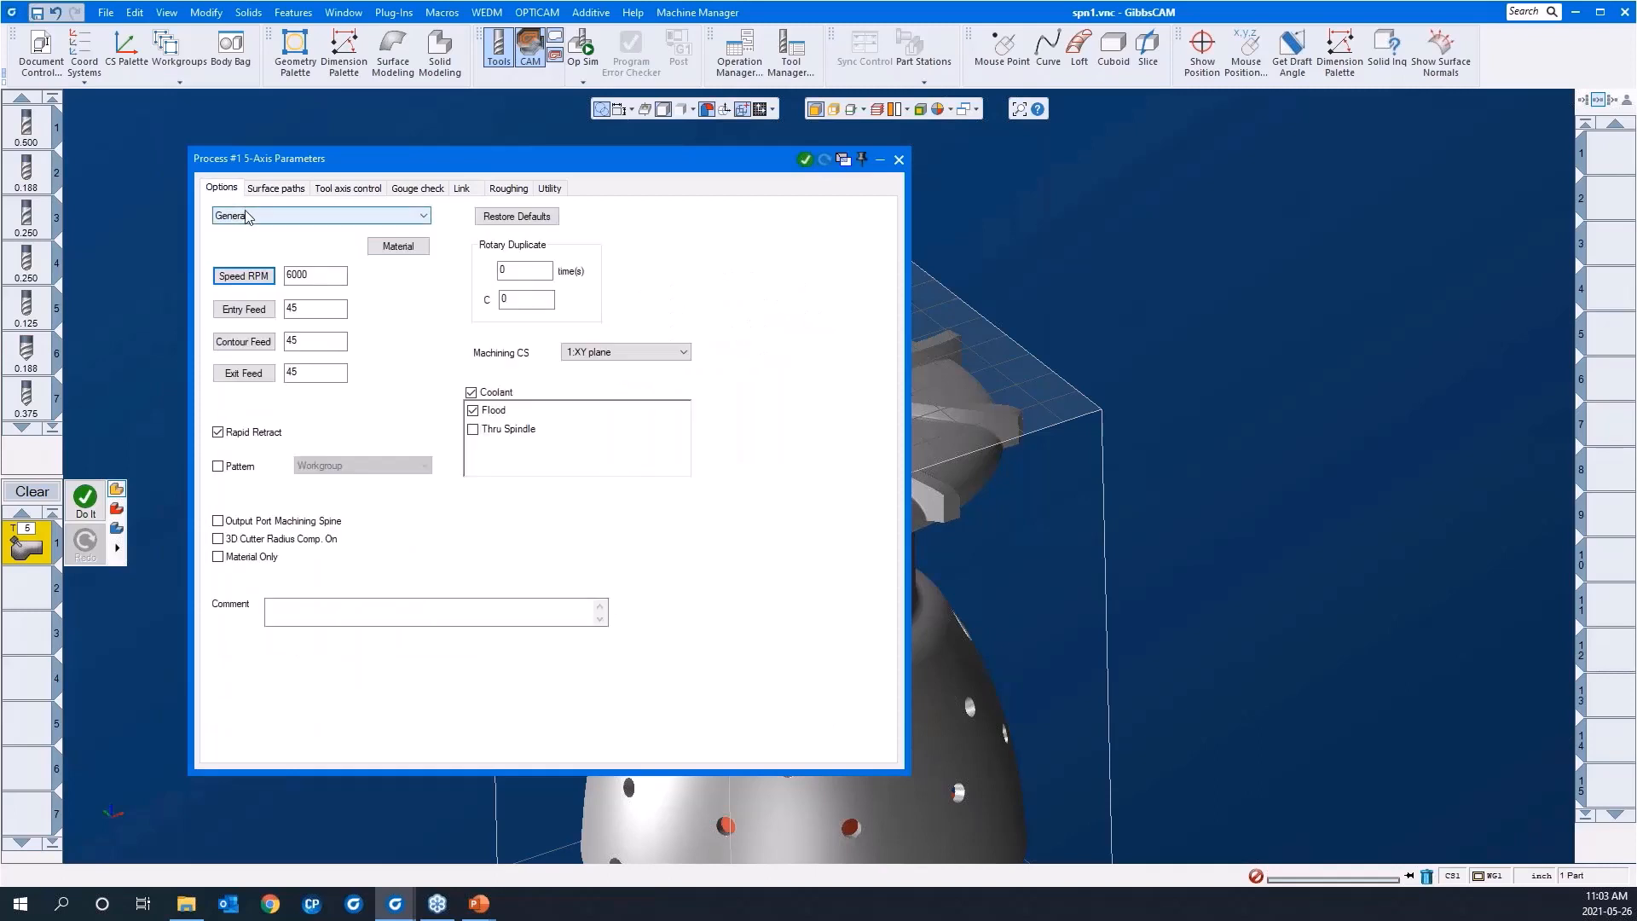
pyautogui.click(247, 215)
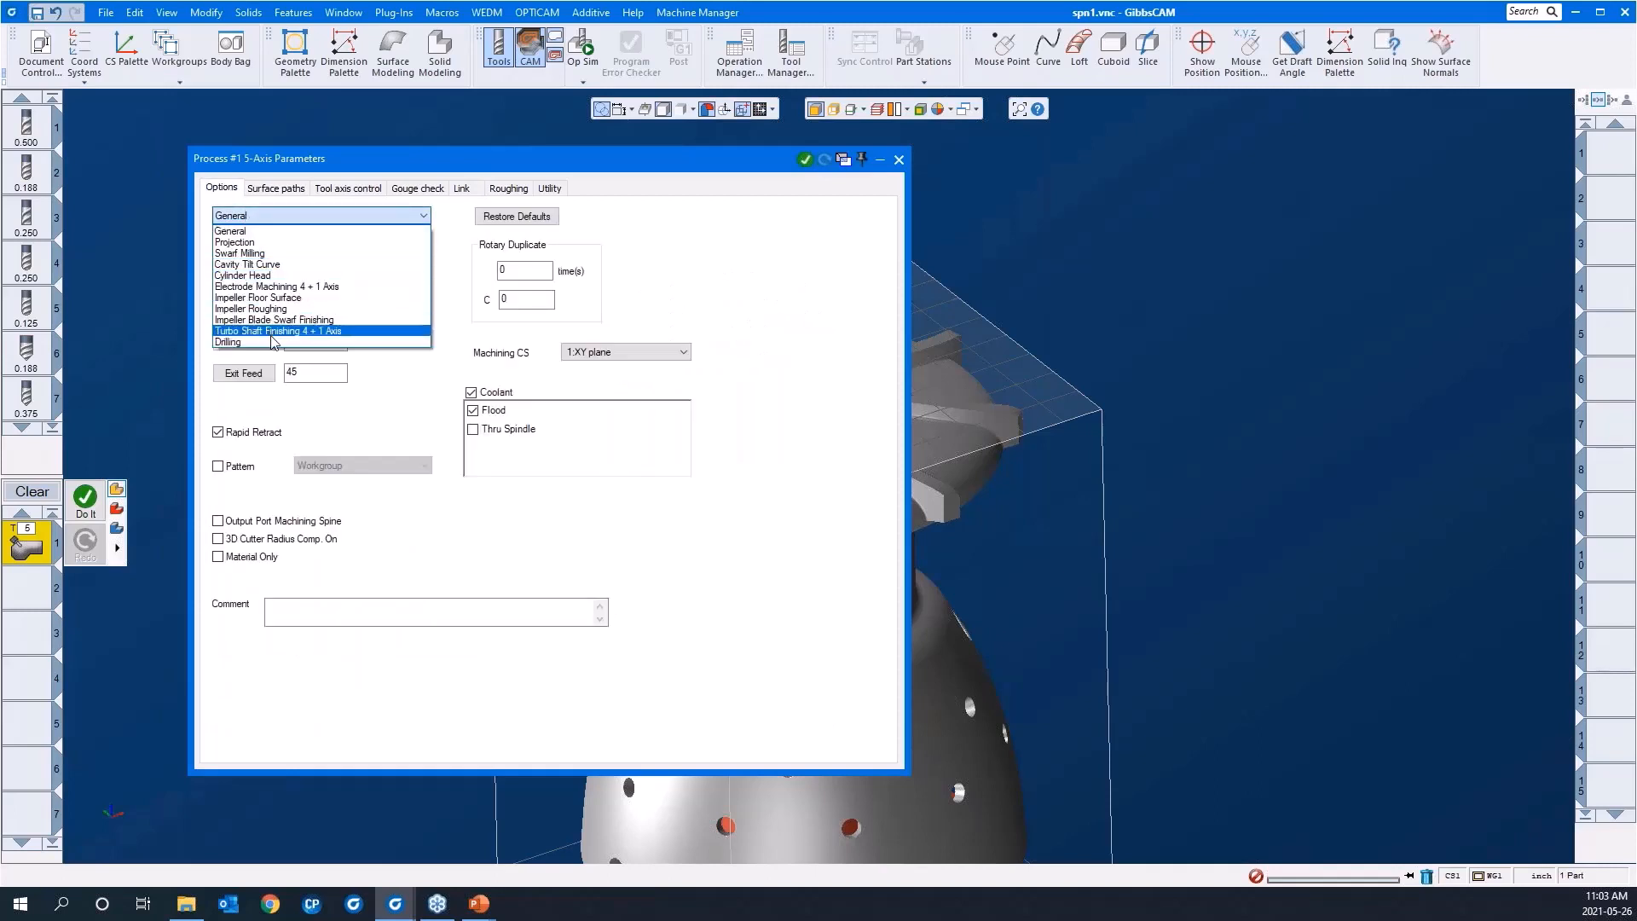
pyautogui.click(265, 232)
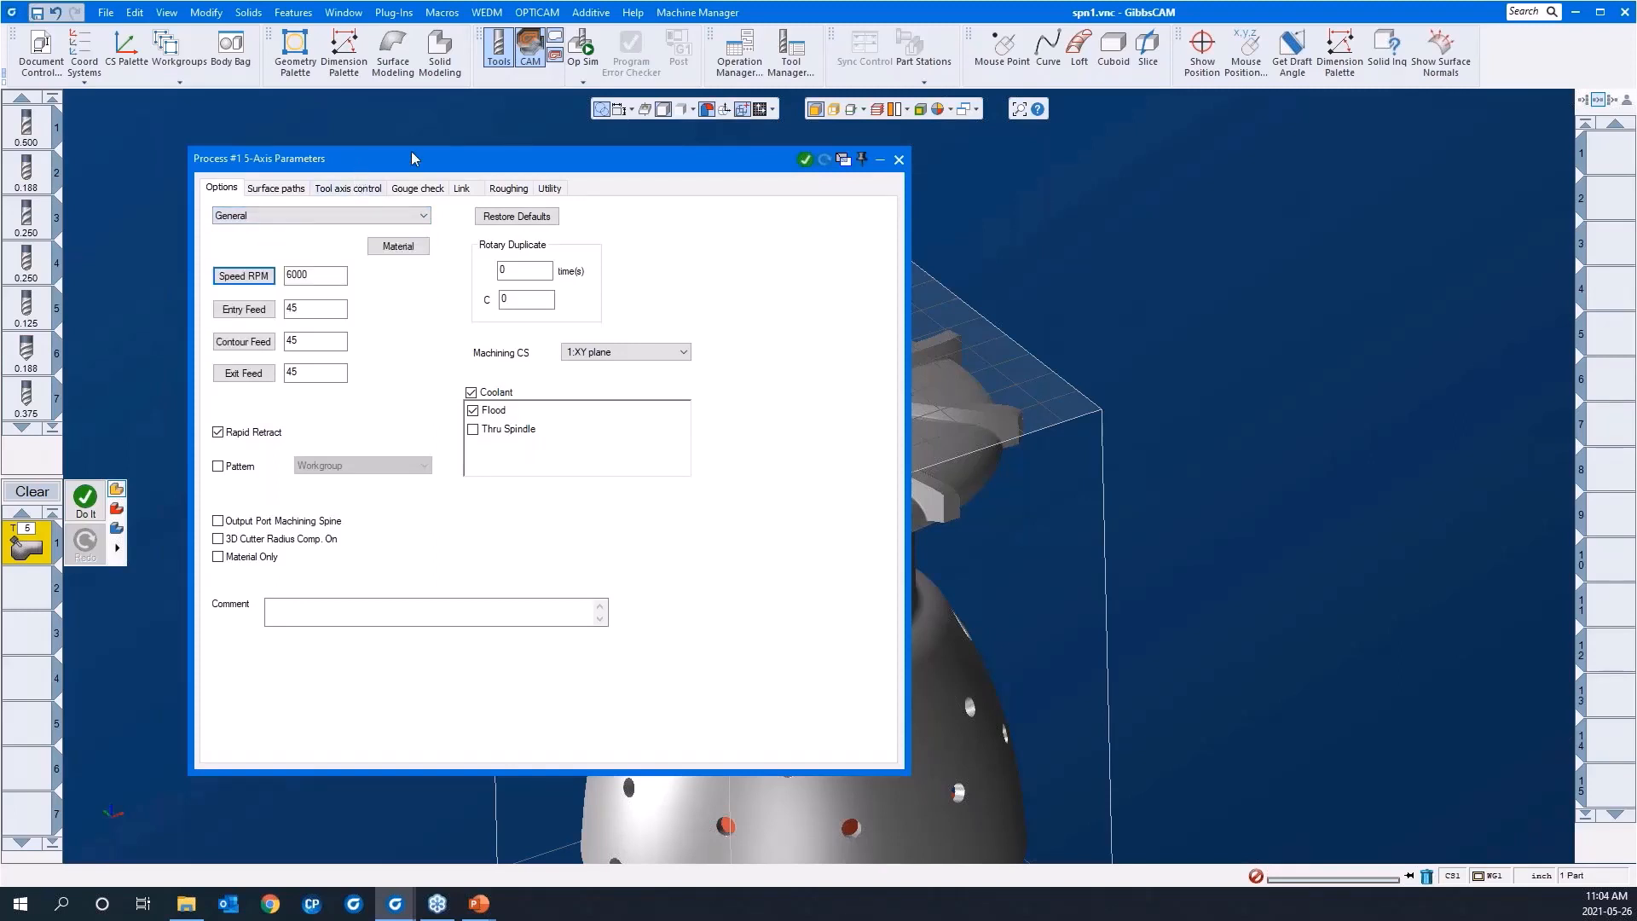
# Step: Move the process parameters clear of the part and base the surface path calculation on Surfaces again
pyautogui.moveTo(413, 159); pyautogui.dragTo(884, 165)
pyautogui.scroll(-4, 330, 295)
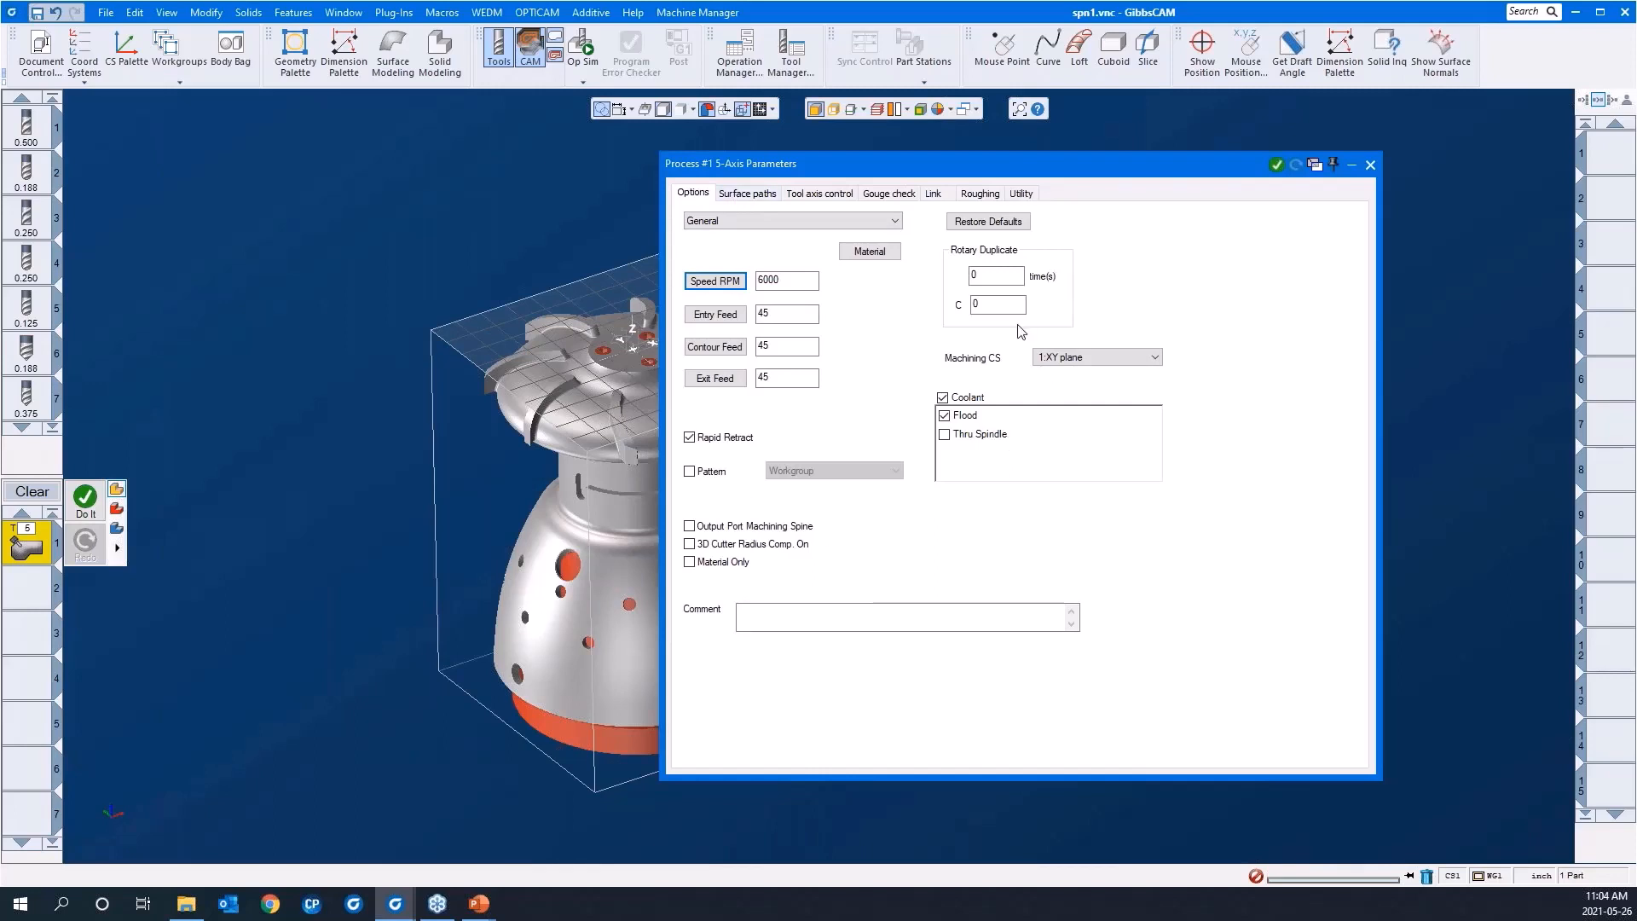
pyautogui.click(737, 193)
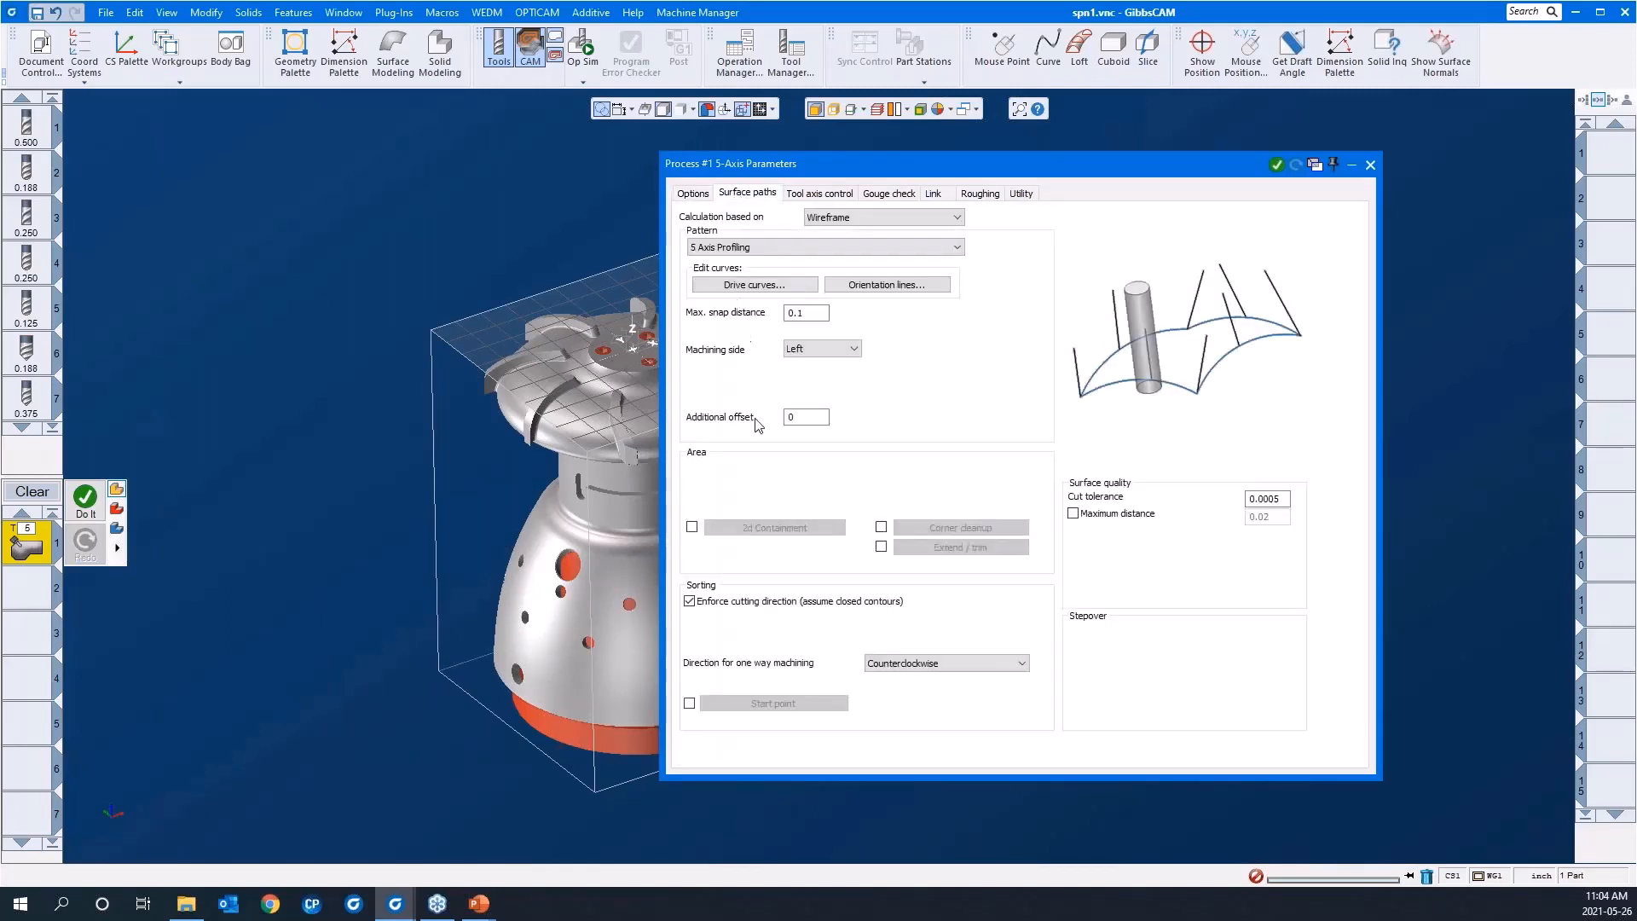
pyautogui.click(842, 219)
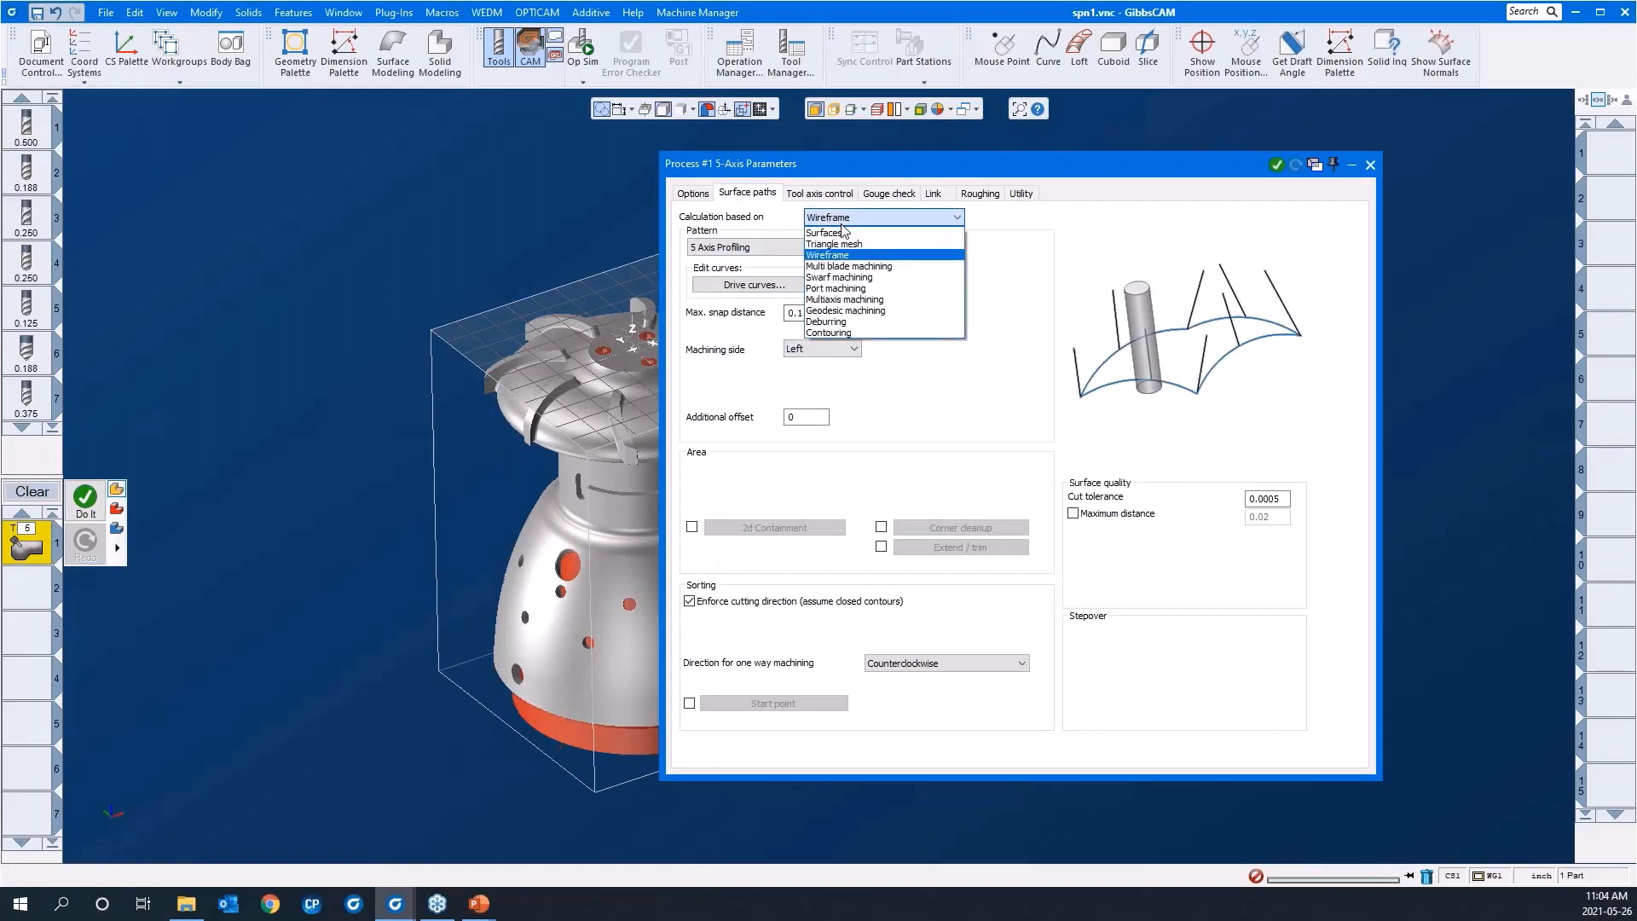
pyautogui.click(840, 233)
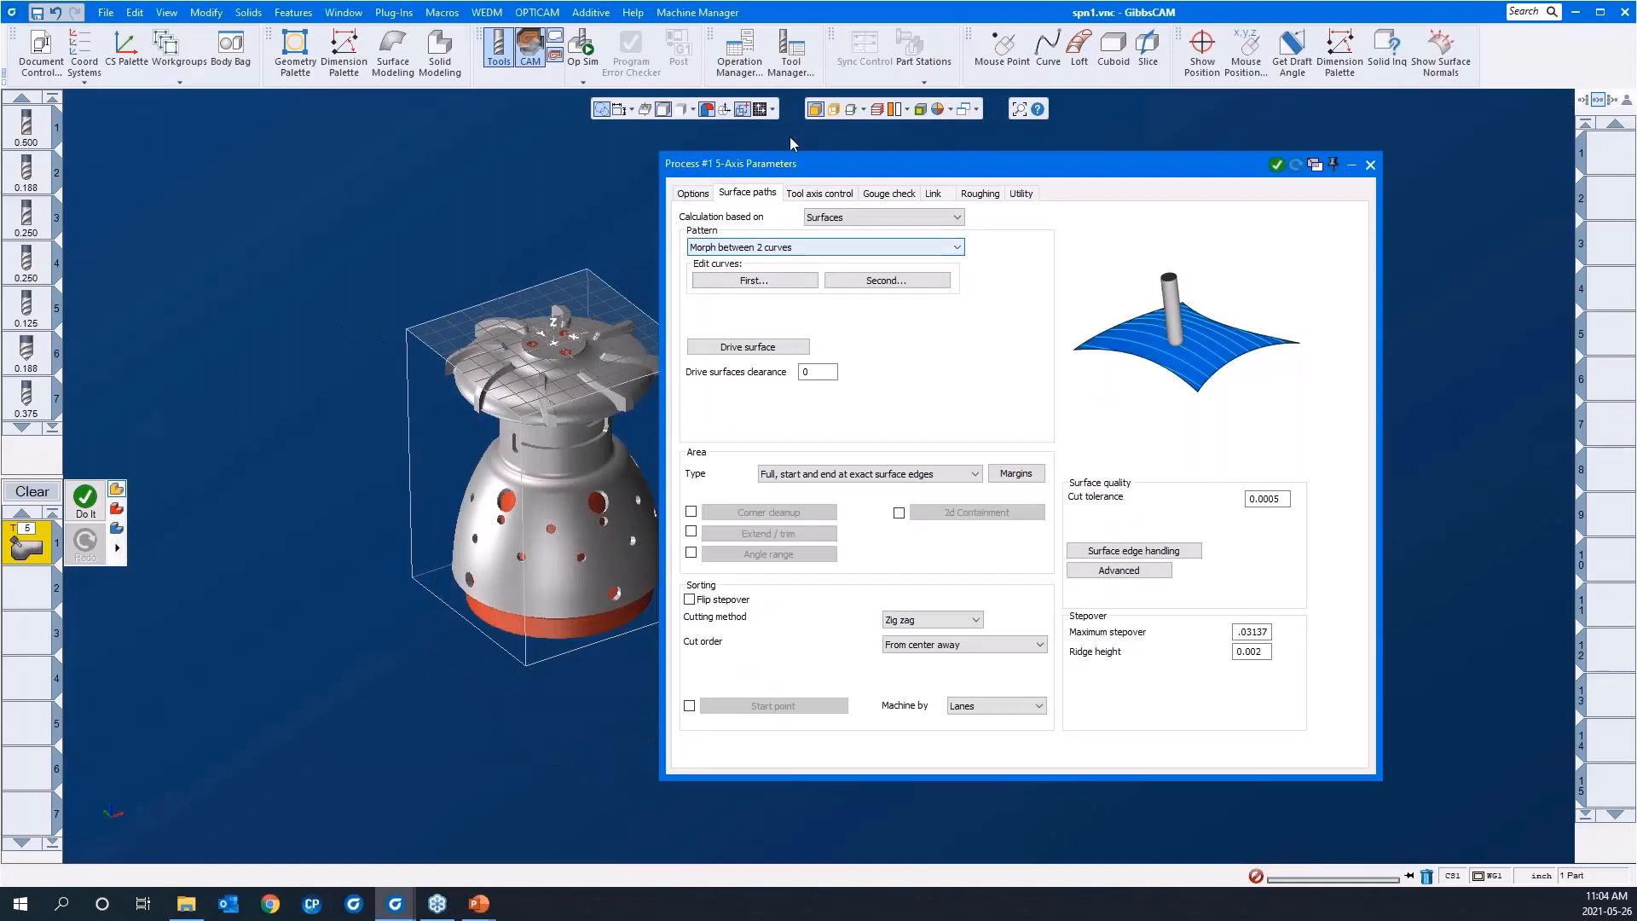
# Step: Select the edge along the base of the front curved blade as the first edge curve for the Morph between 2 curves pattern
pyautogui.click(125, 846)
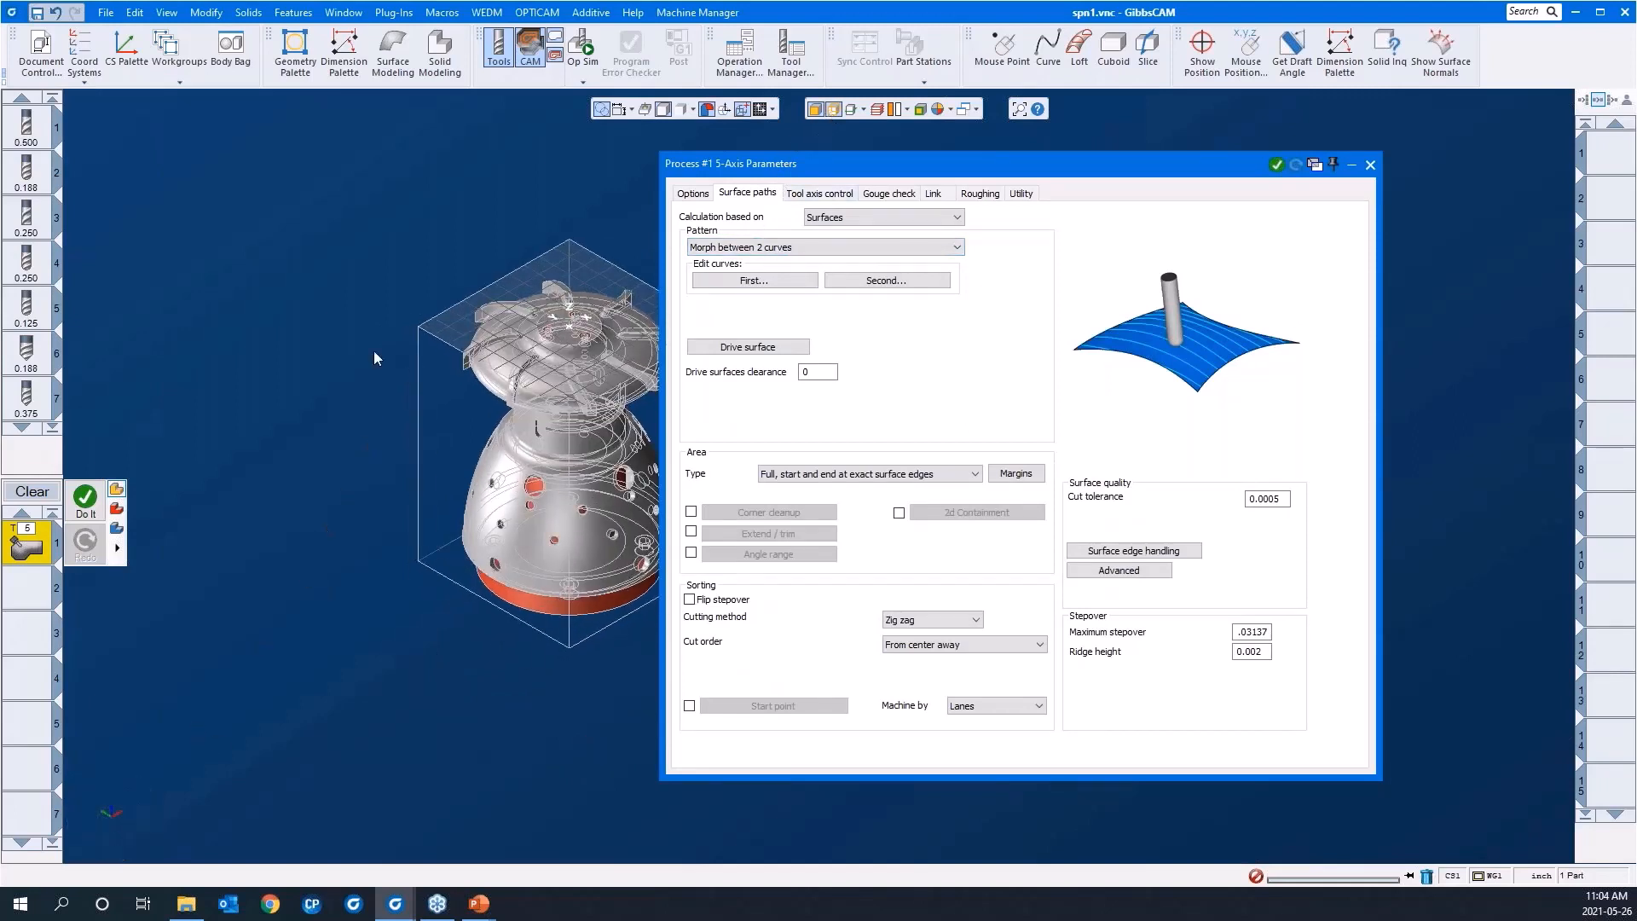
pyautogui.moveTo(410, 267); pyautogui.dragTo(738, 494)
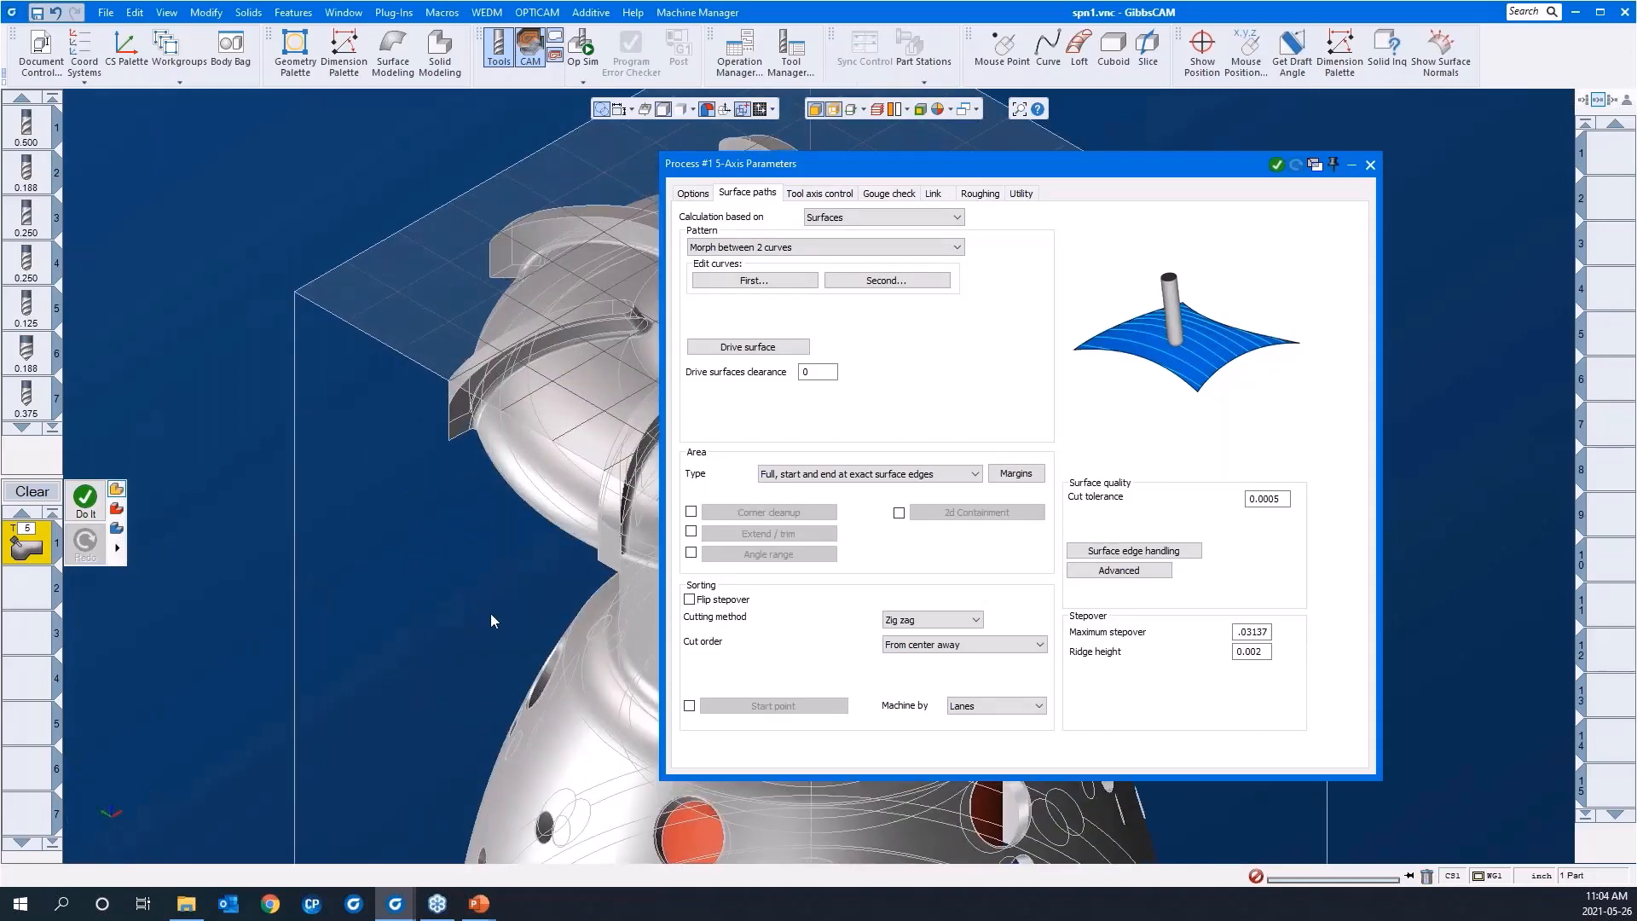
pyautogui.moveTo(489, 615); pyautogui.dragTo(246, 643, button='middle')
pyautogui.click(714, 281)
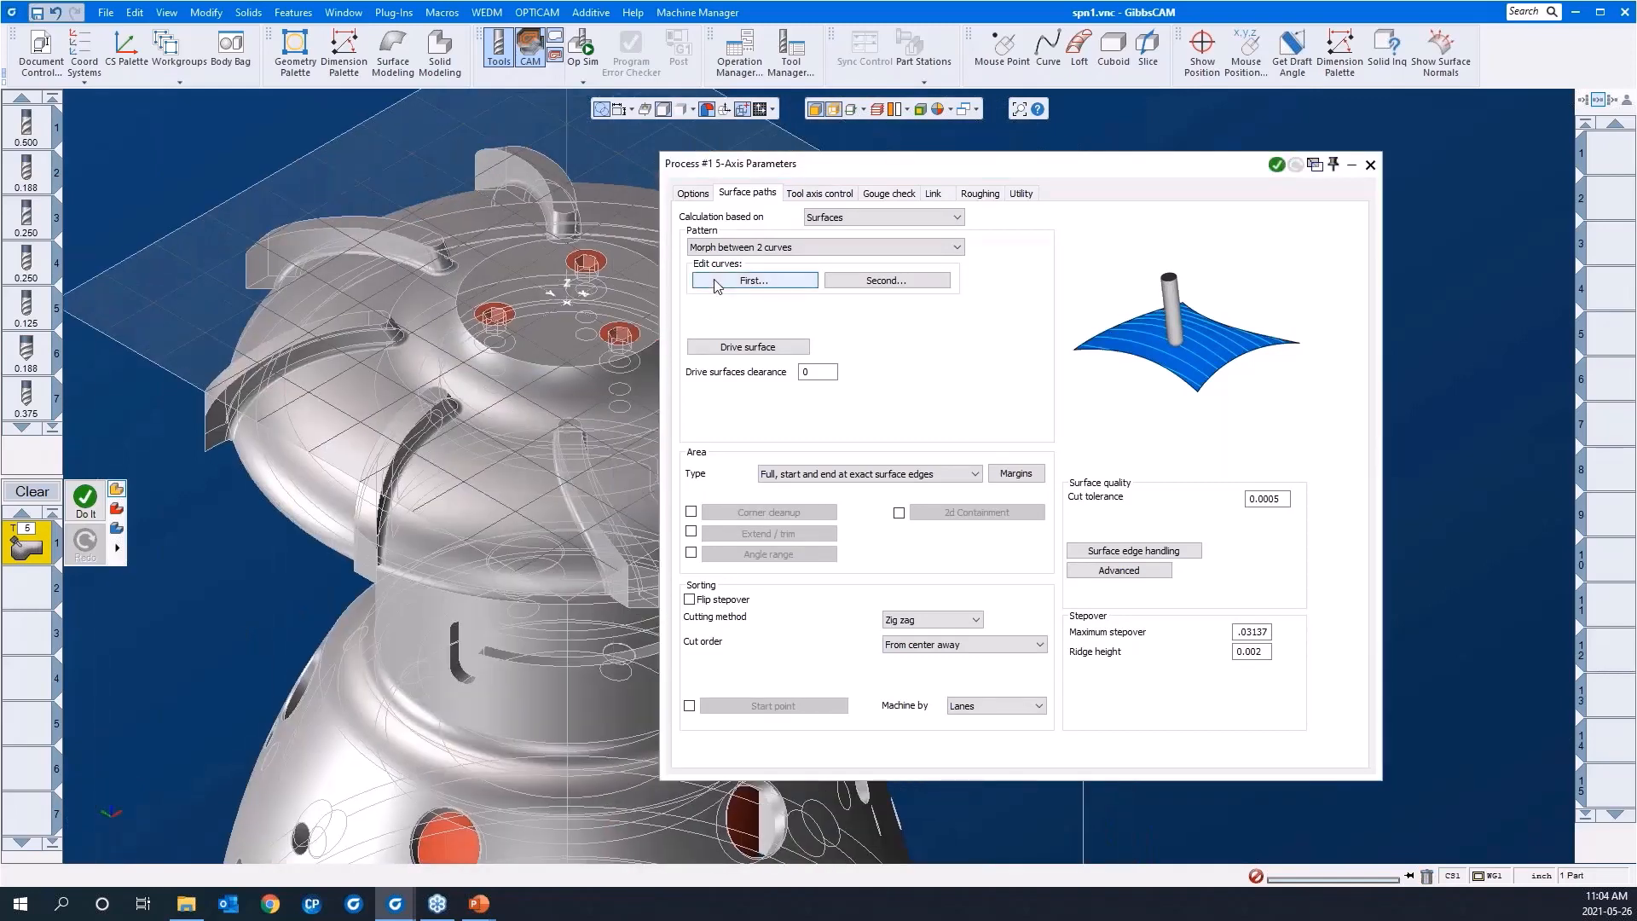
pyautogui.moveTo(484, 532); pyautogui.dragTo(306, 314)
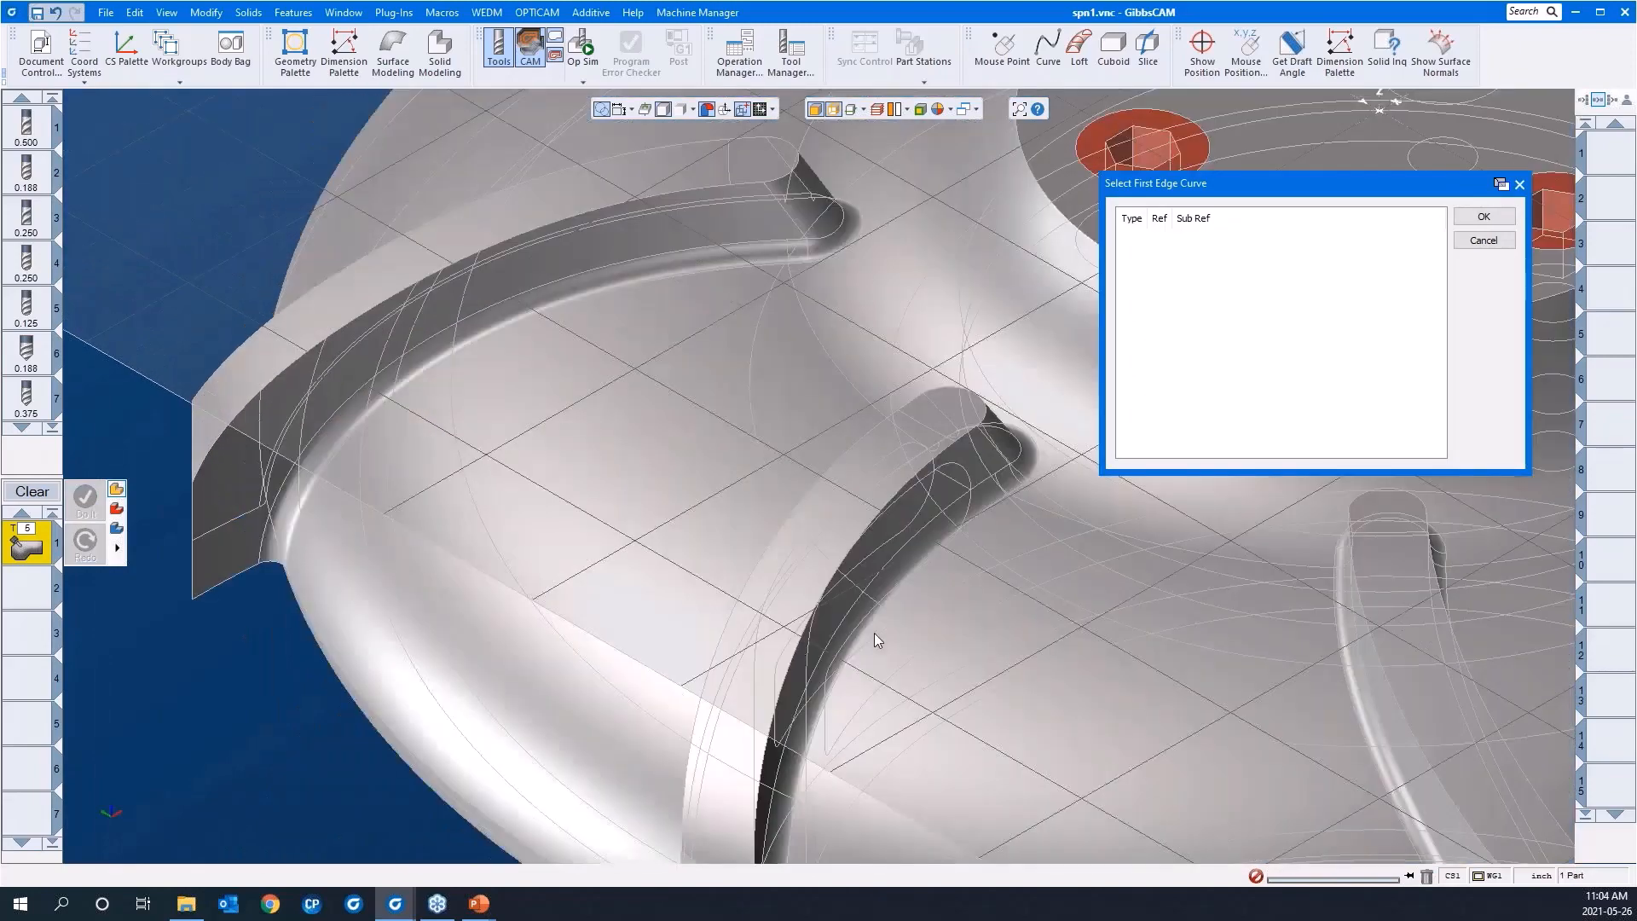
pyautogui.click(985, 508)
pyautogui.scroll(-5, 596, 535)
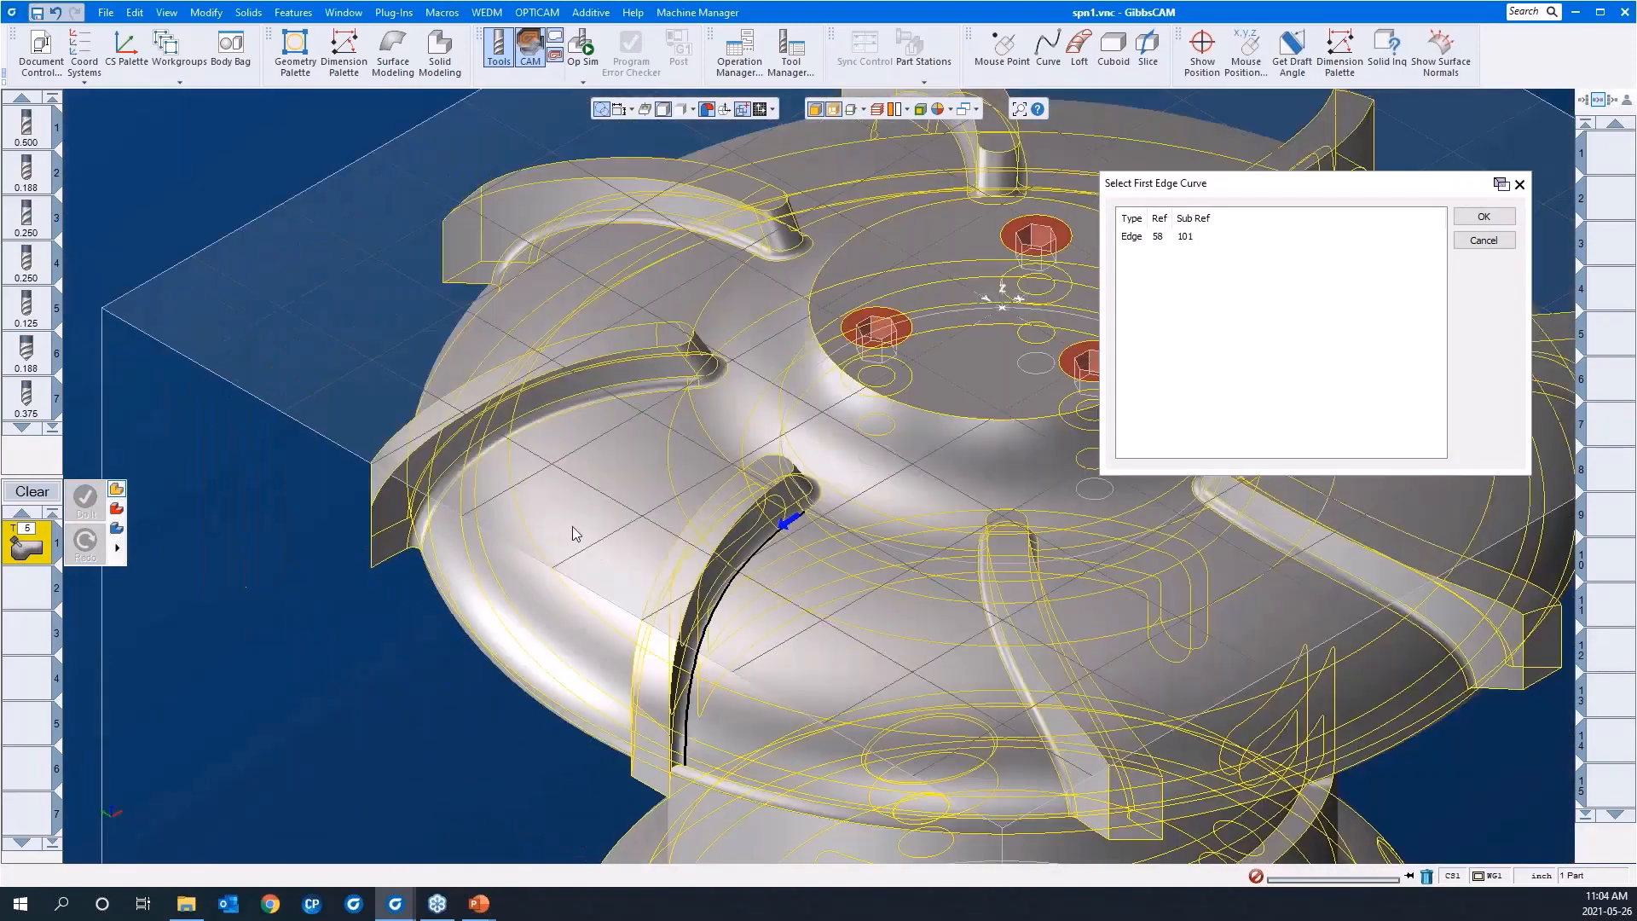
pyautogui.click(1483, 216)
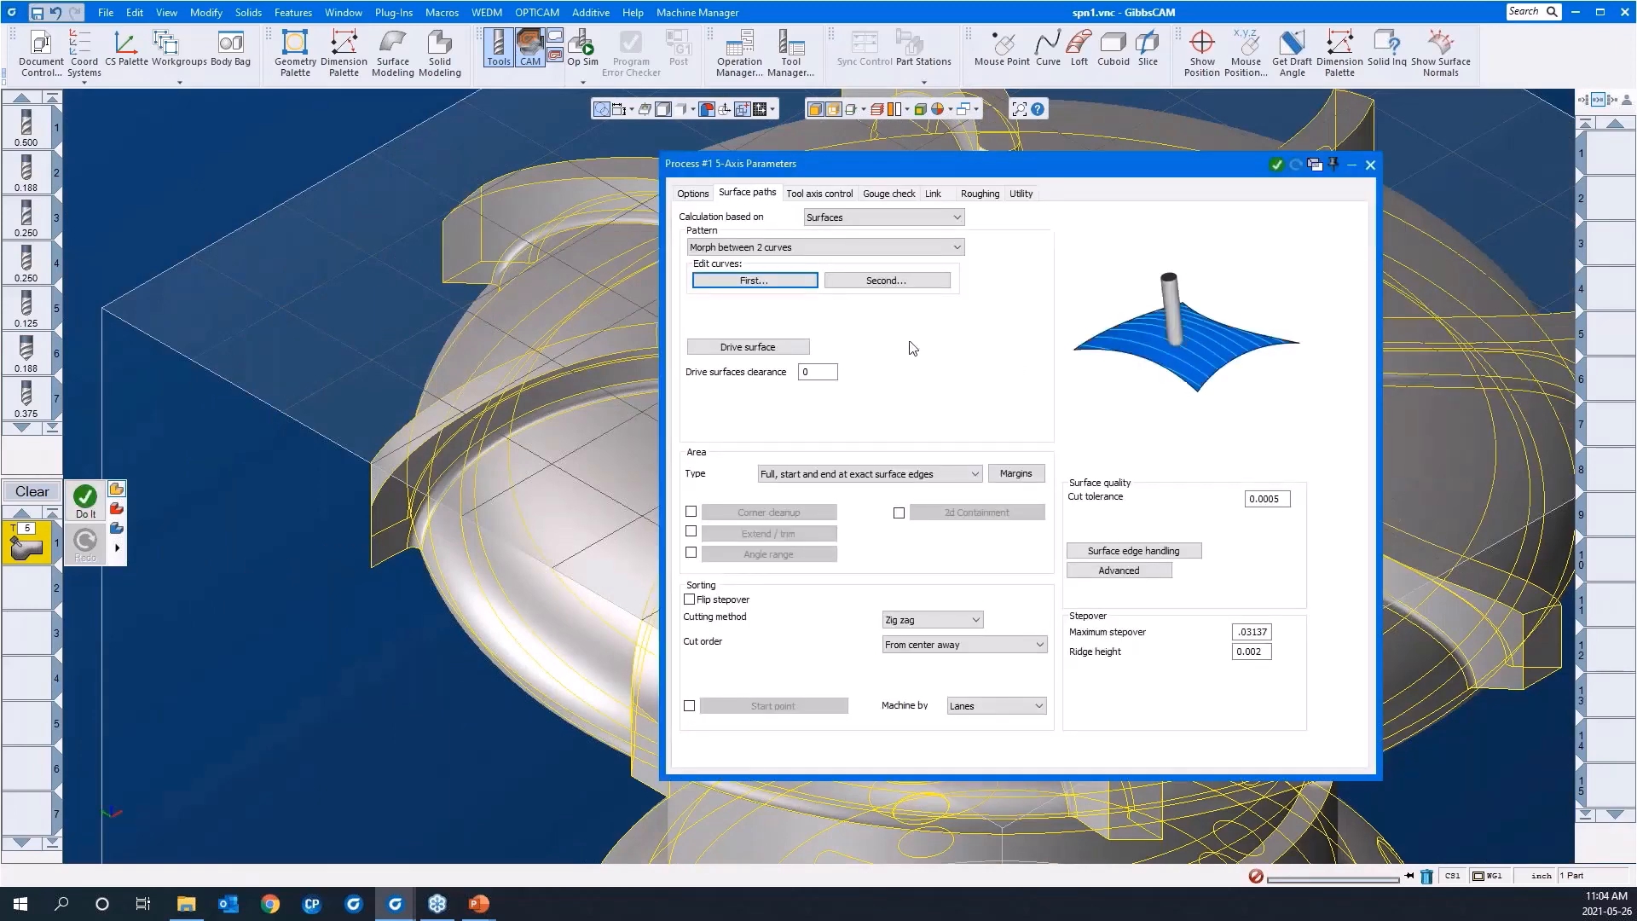
# Step: Select the edge along the base of the neighbouring blade, facing the first curve, as the second edge curve
pyautogui.click(871, 281)
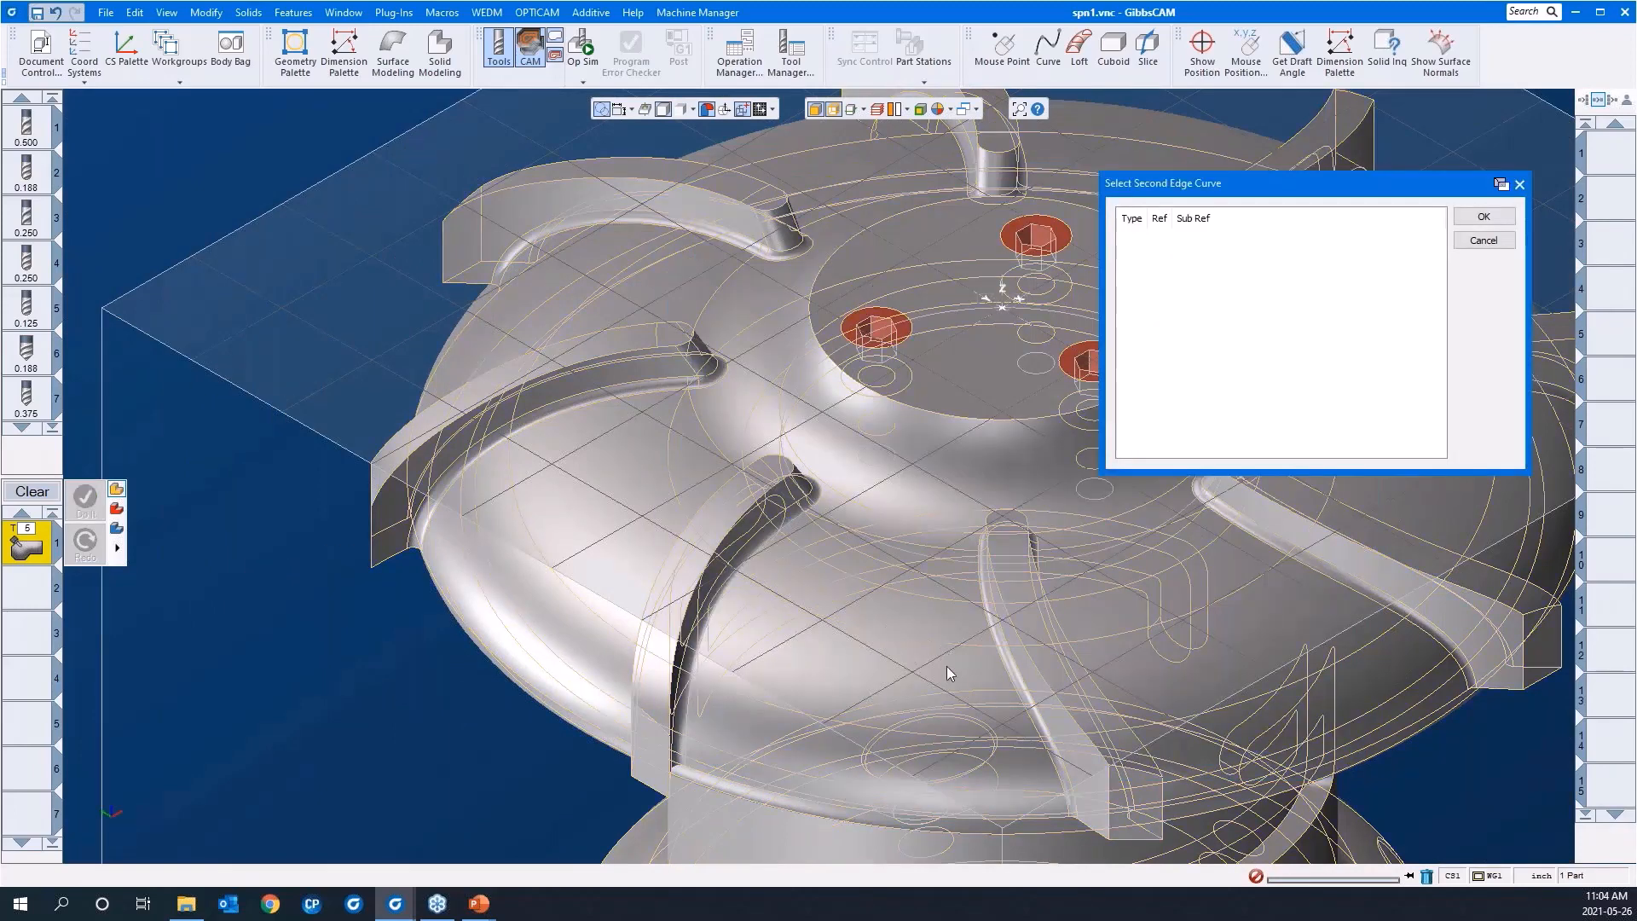
pyautogui.click(1010, 677)
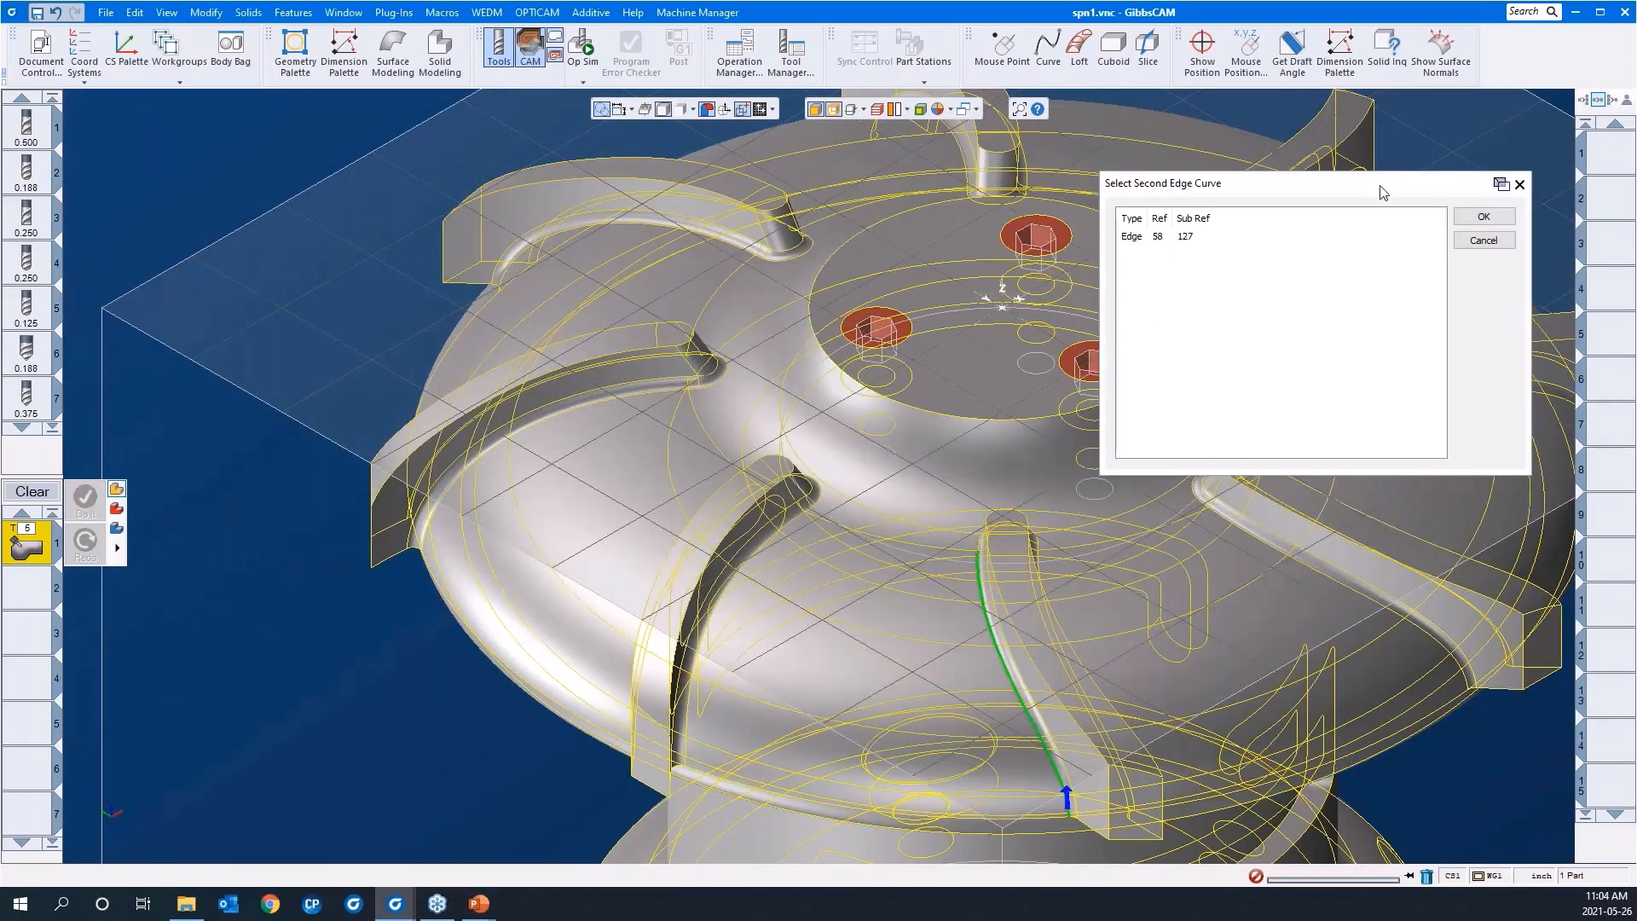
pyautogui.click(1463, 217)
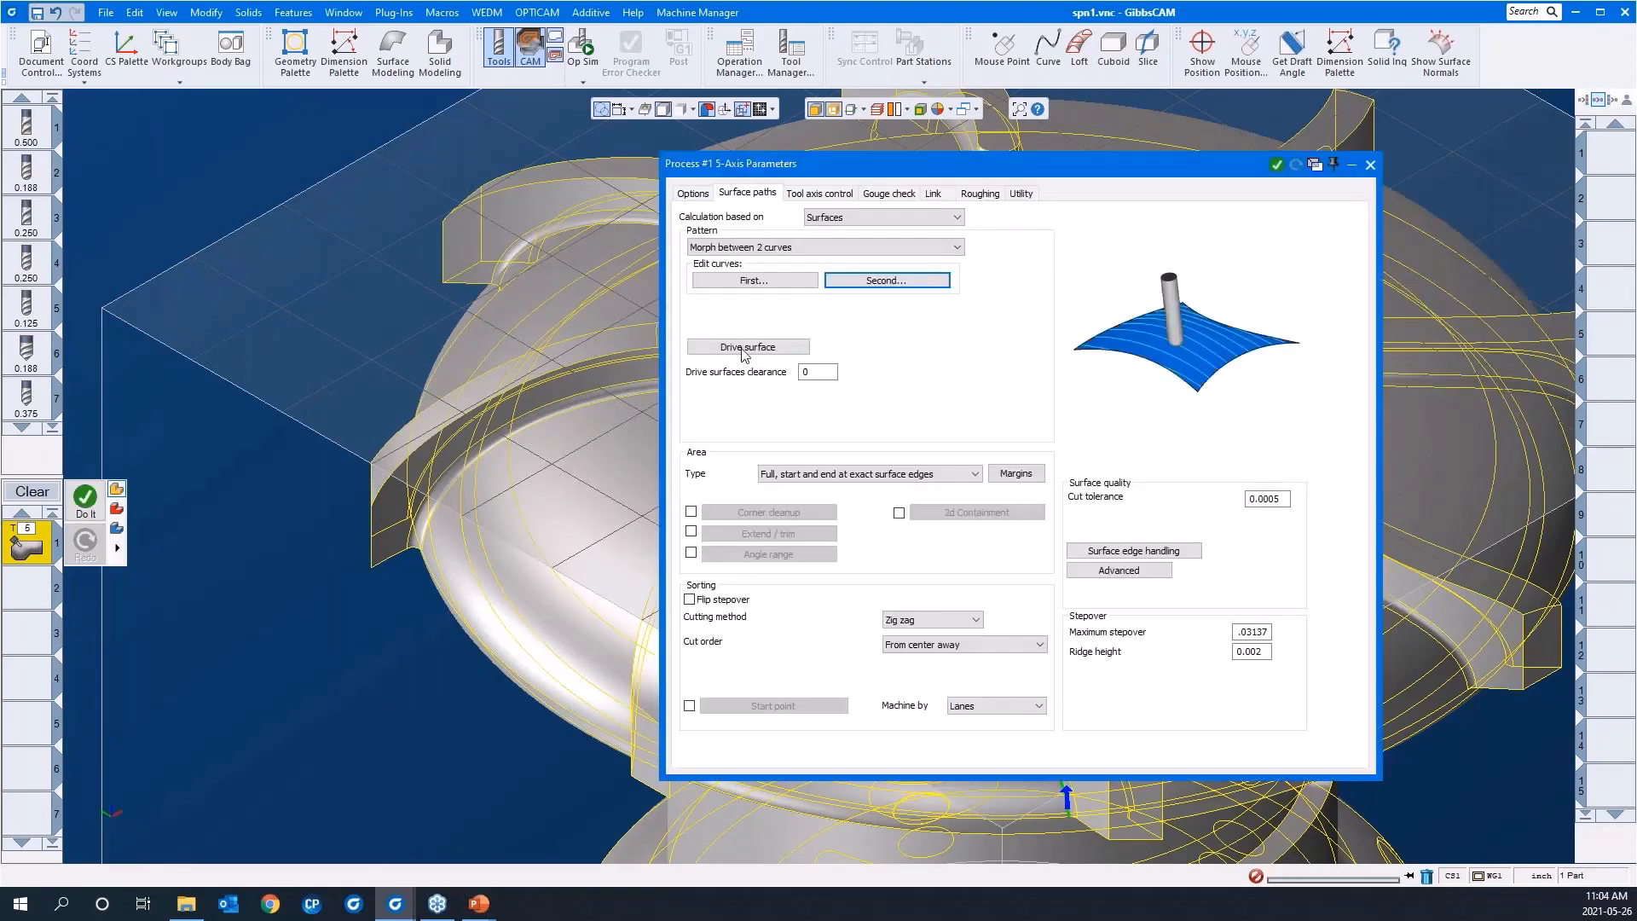
# Step: Select the floor face between the two chosen blade edges as the drive surface
pyautogui.click(707, 350)
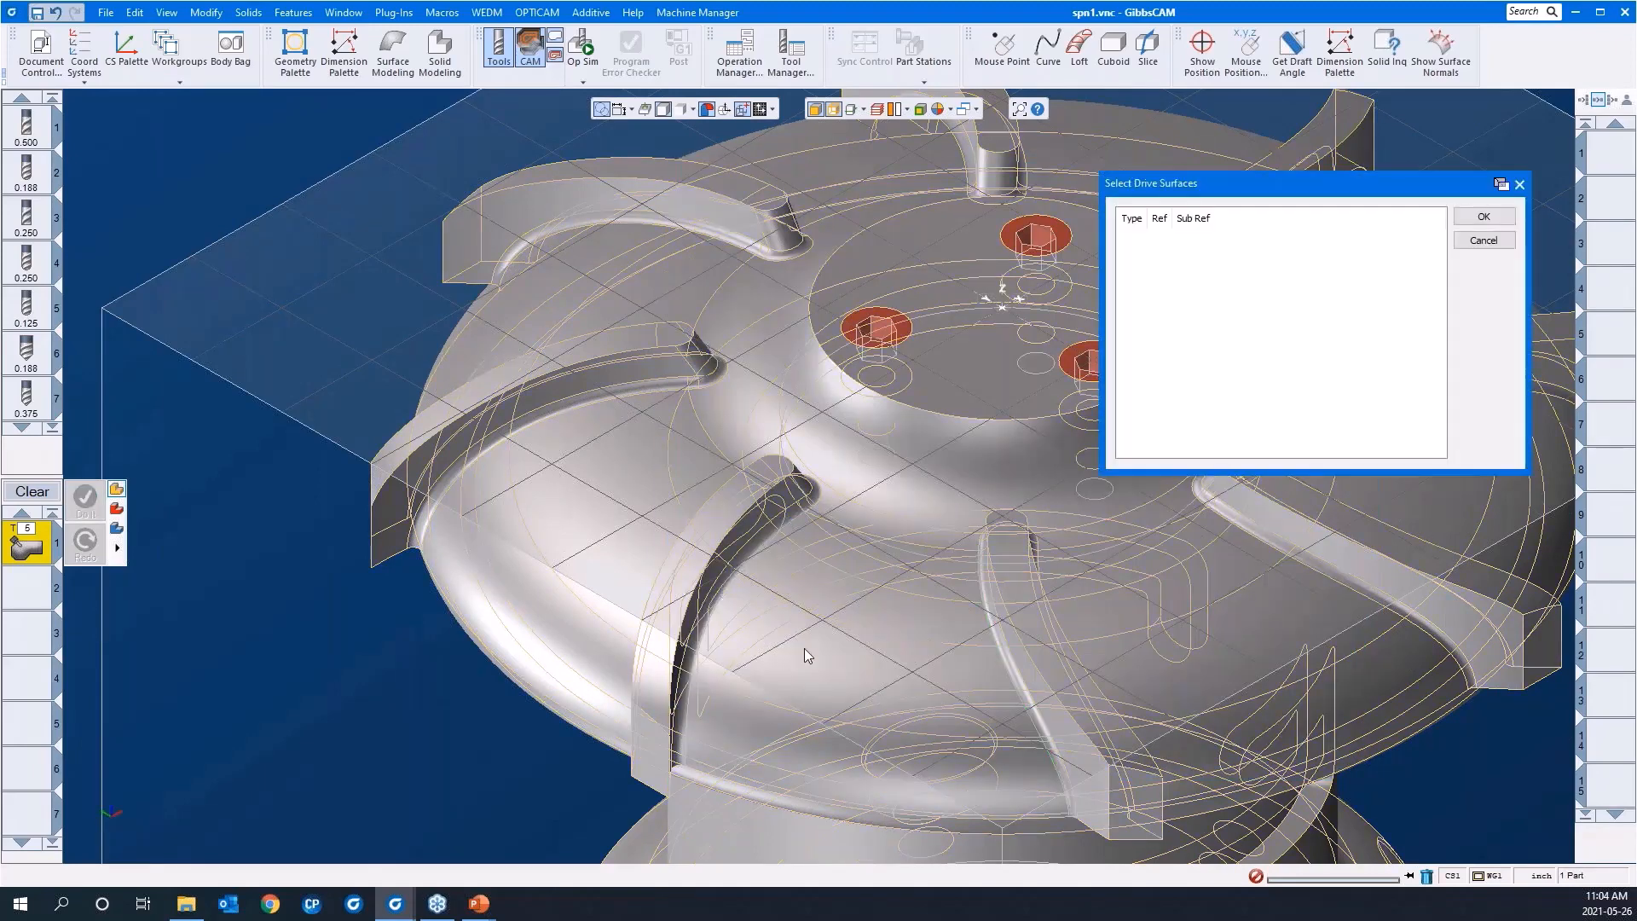
pyautogui.click(831, 668)
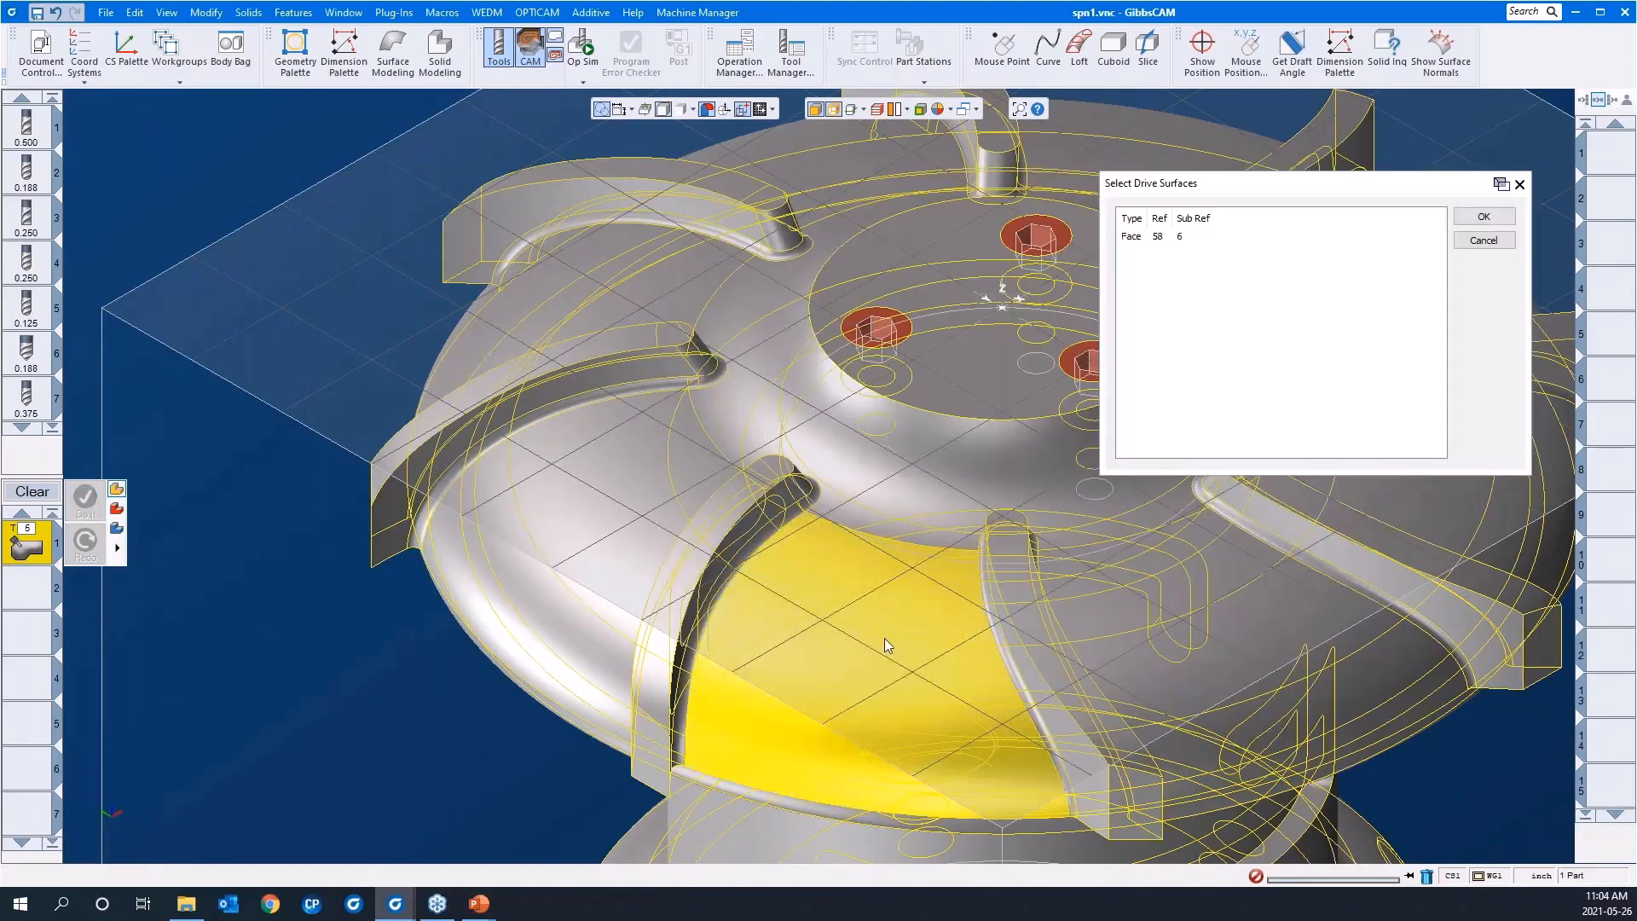
pyautogui.click(1483, 218)
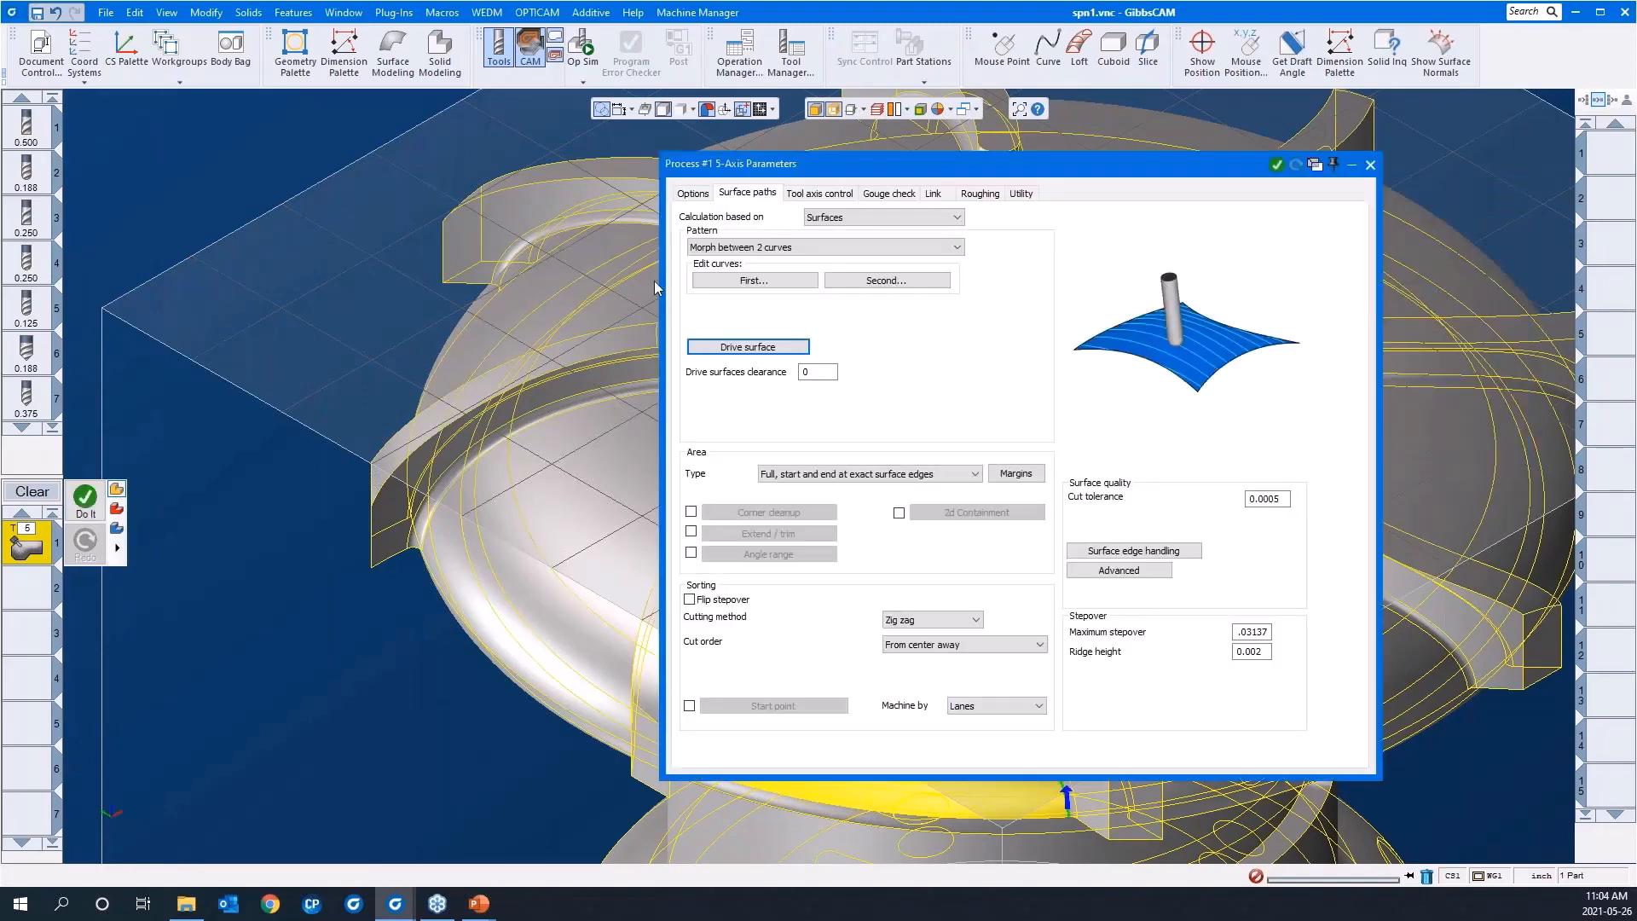
# Step: Add the internal tool radius to the margins of the machining area
pyautogui.moveTo(795, 164); pyautogui.dragTo(1056, 187)
pyautogui.moveTo(335, 739); pyautogui.dragTo(648, 460, button='middle')
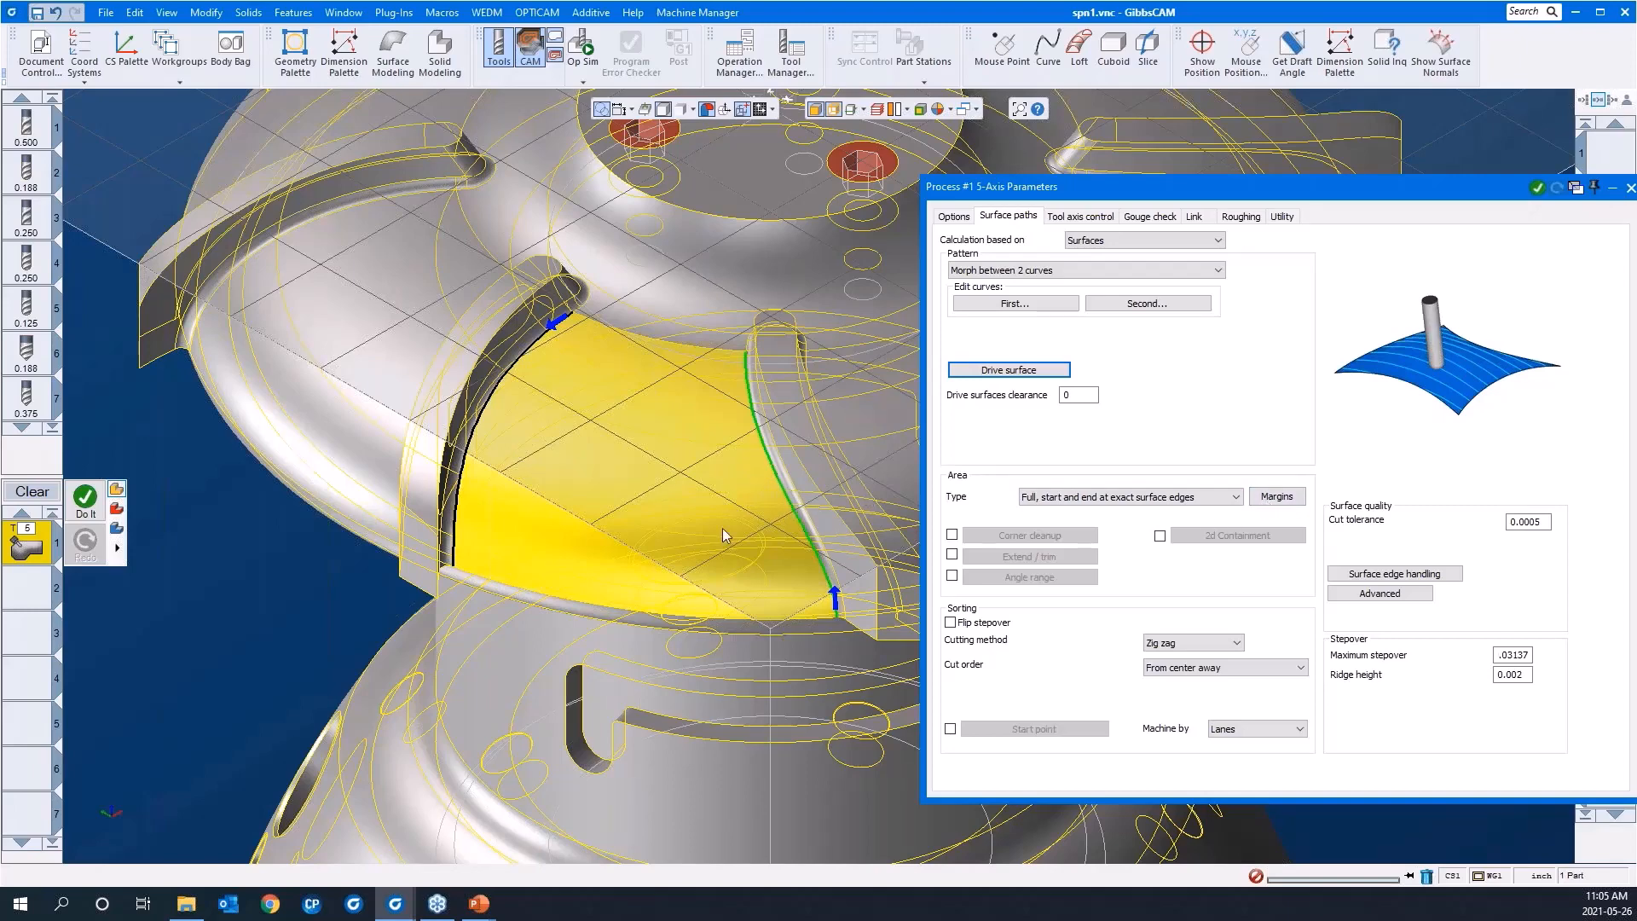
pyautogui.click(1264, 502)
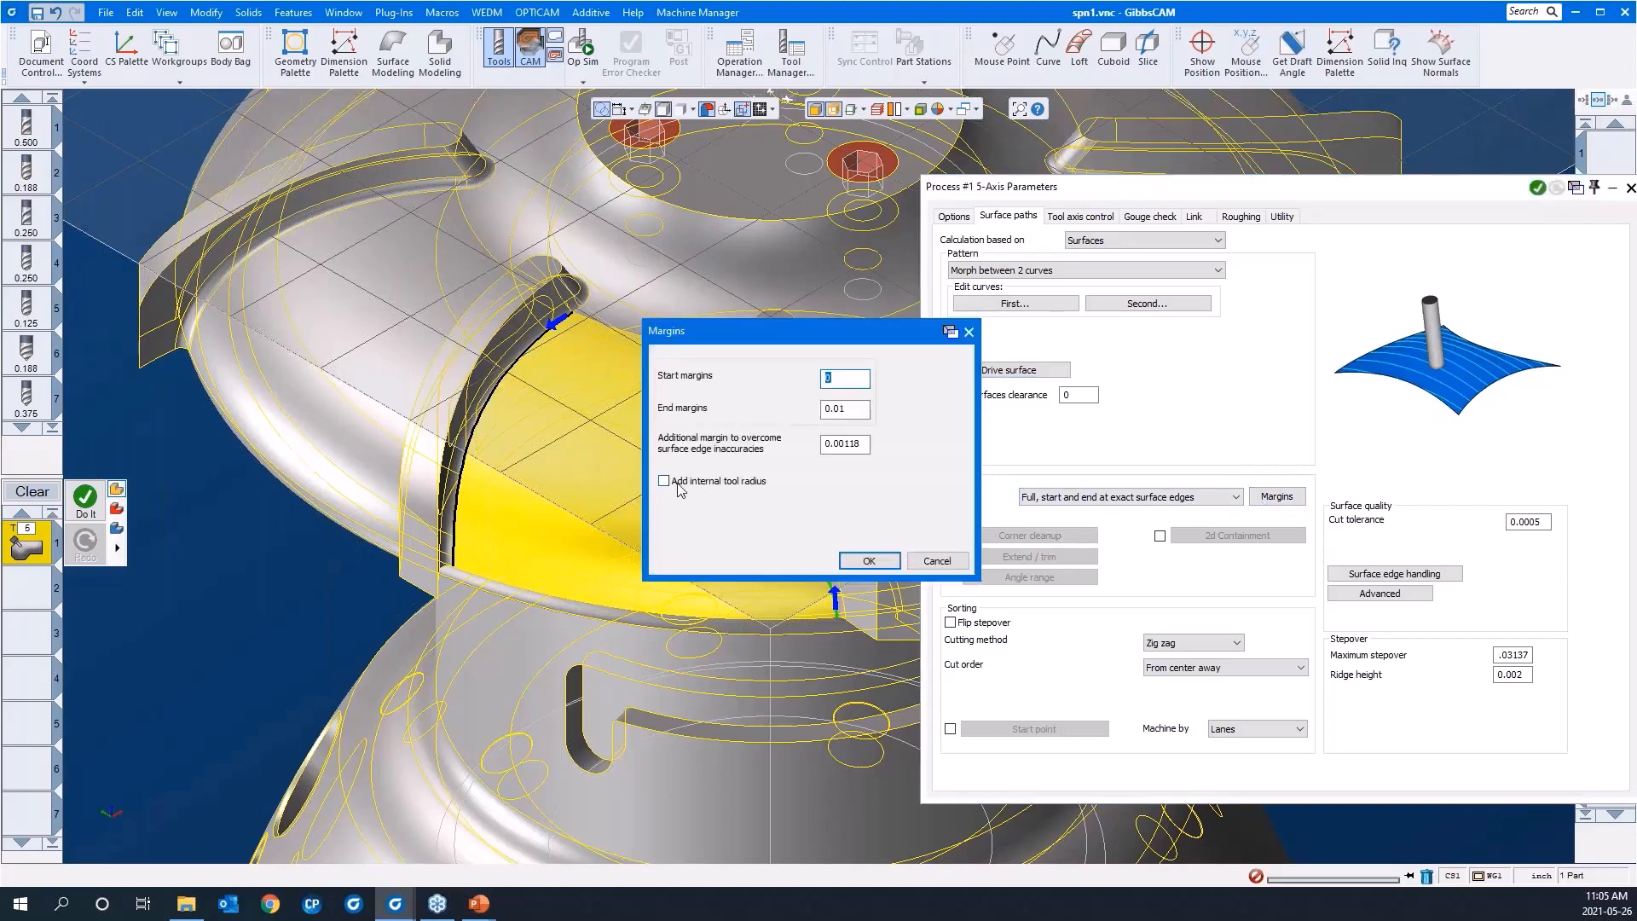
pyautogui.click(679, 489)
pyautogui.click(867, 560)
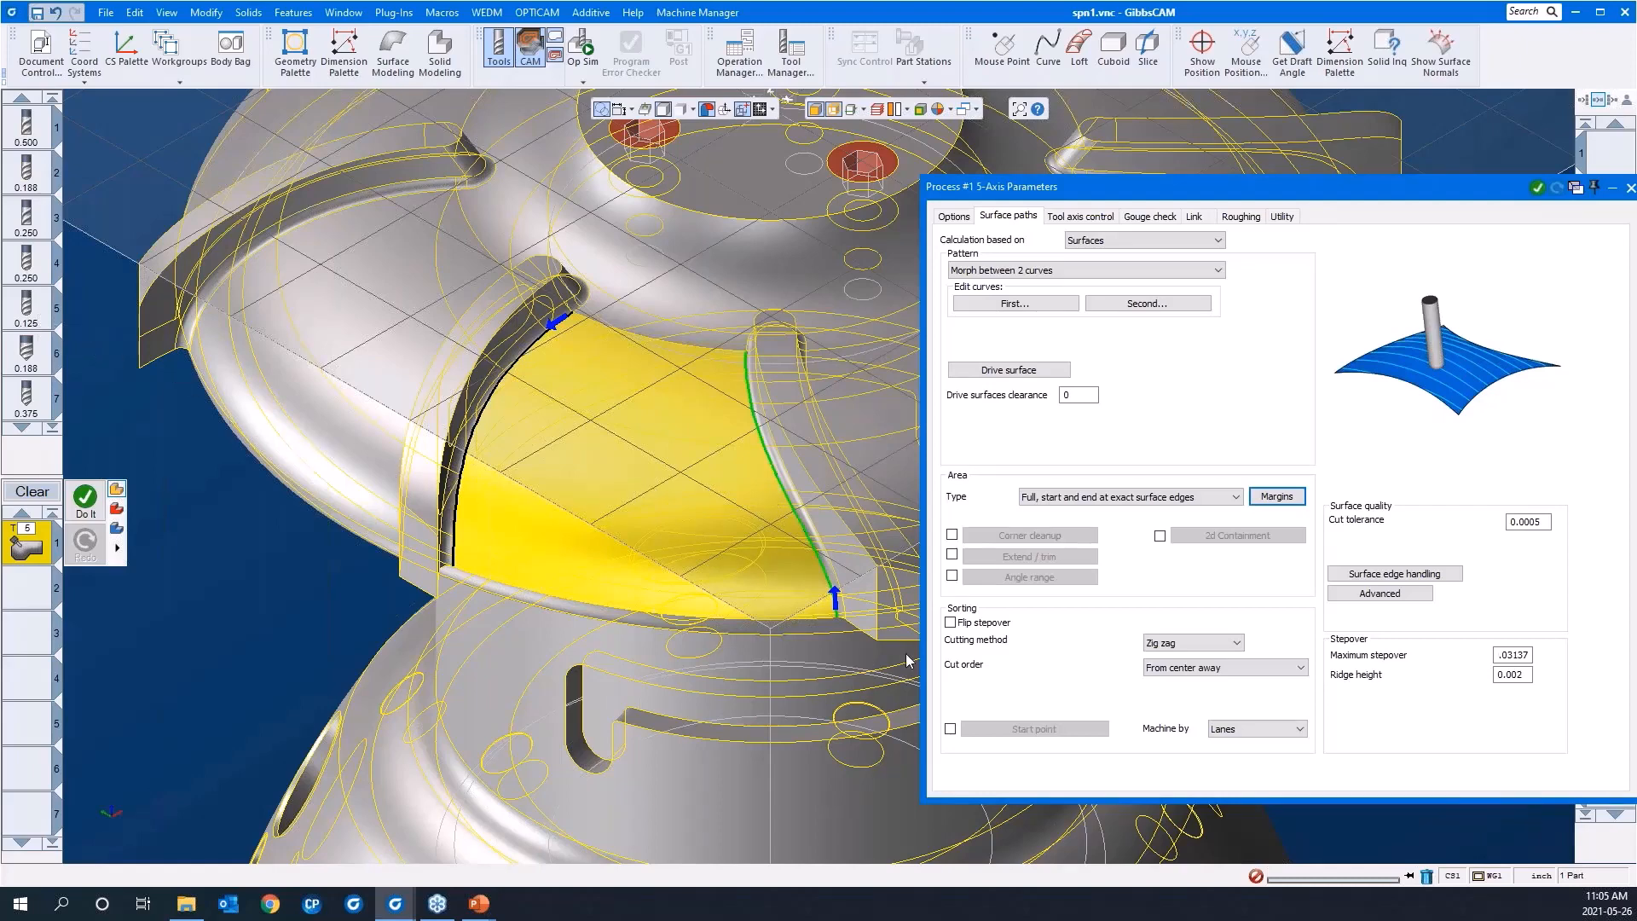
# Step: Set the cut order to Standard and the maximum stepover to .05
pyautogui.click(1178, 667)
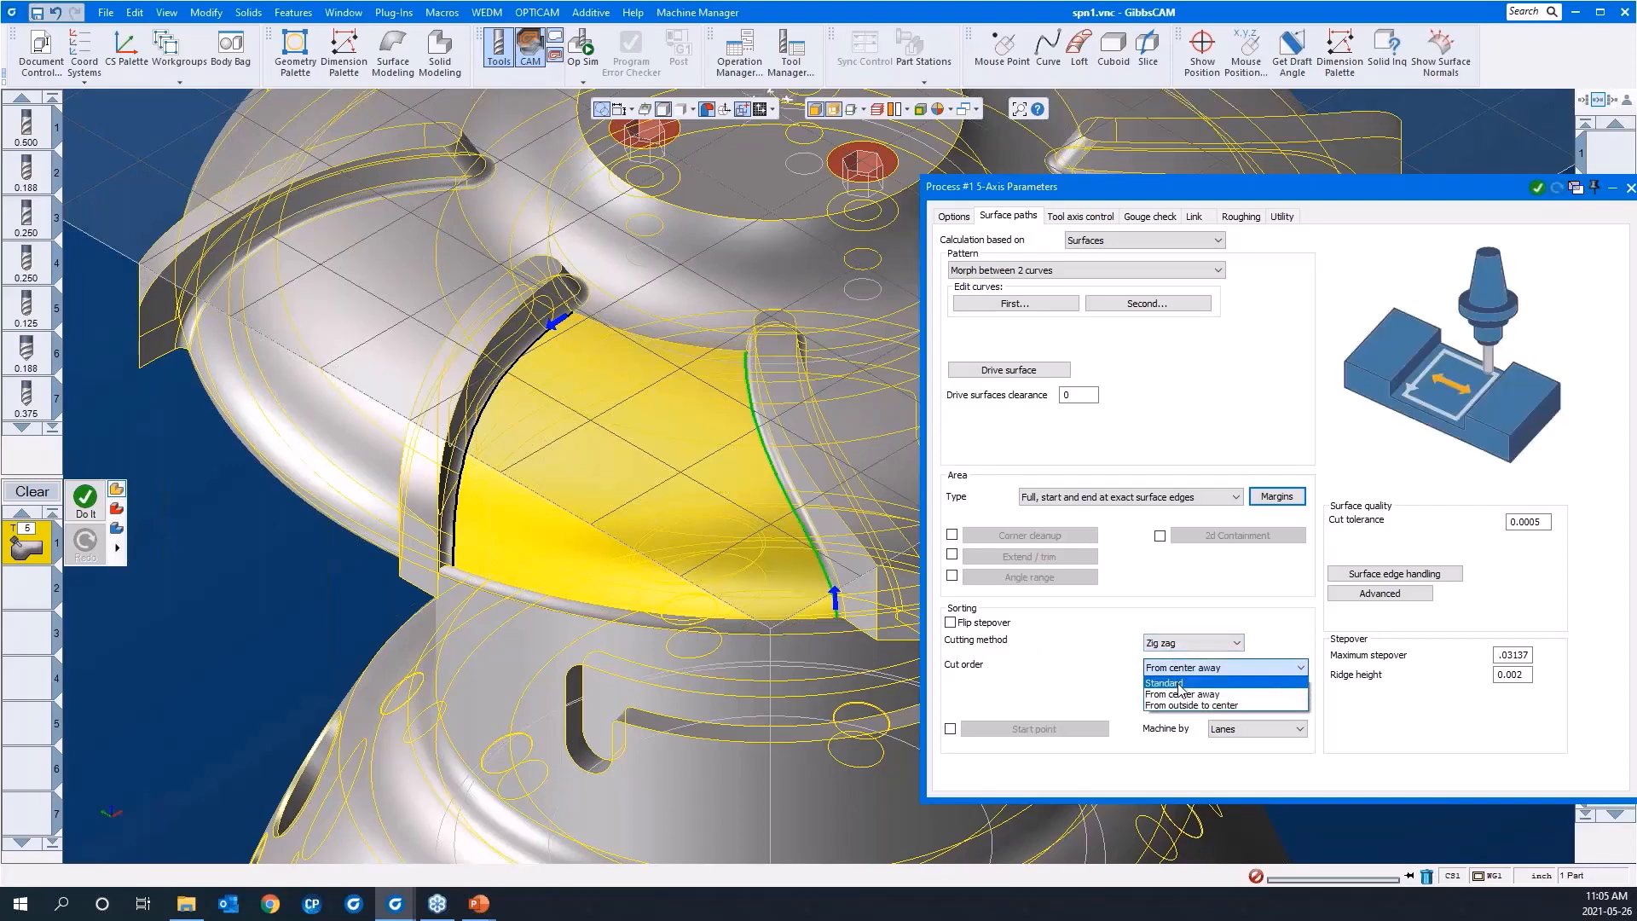
pyautogui.click(1179, 683)
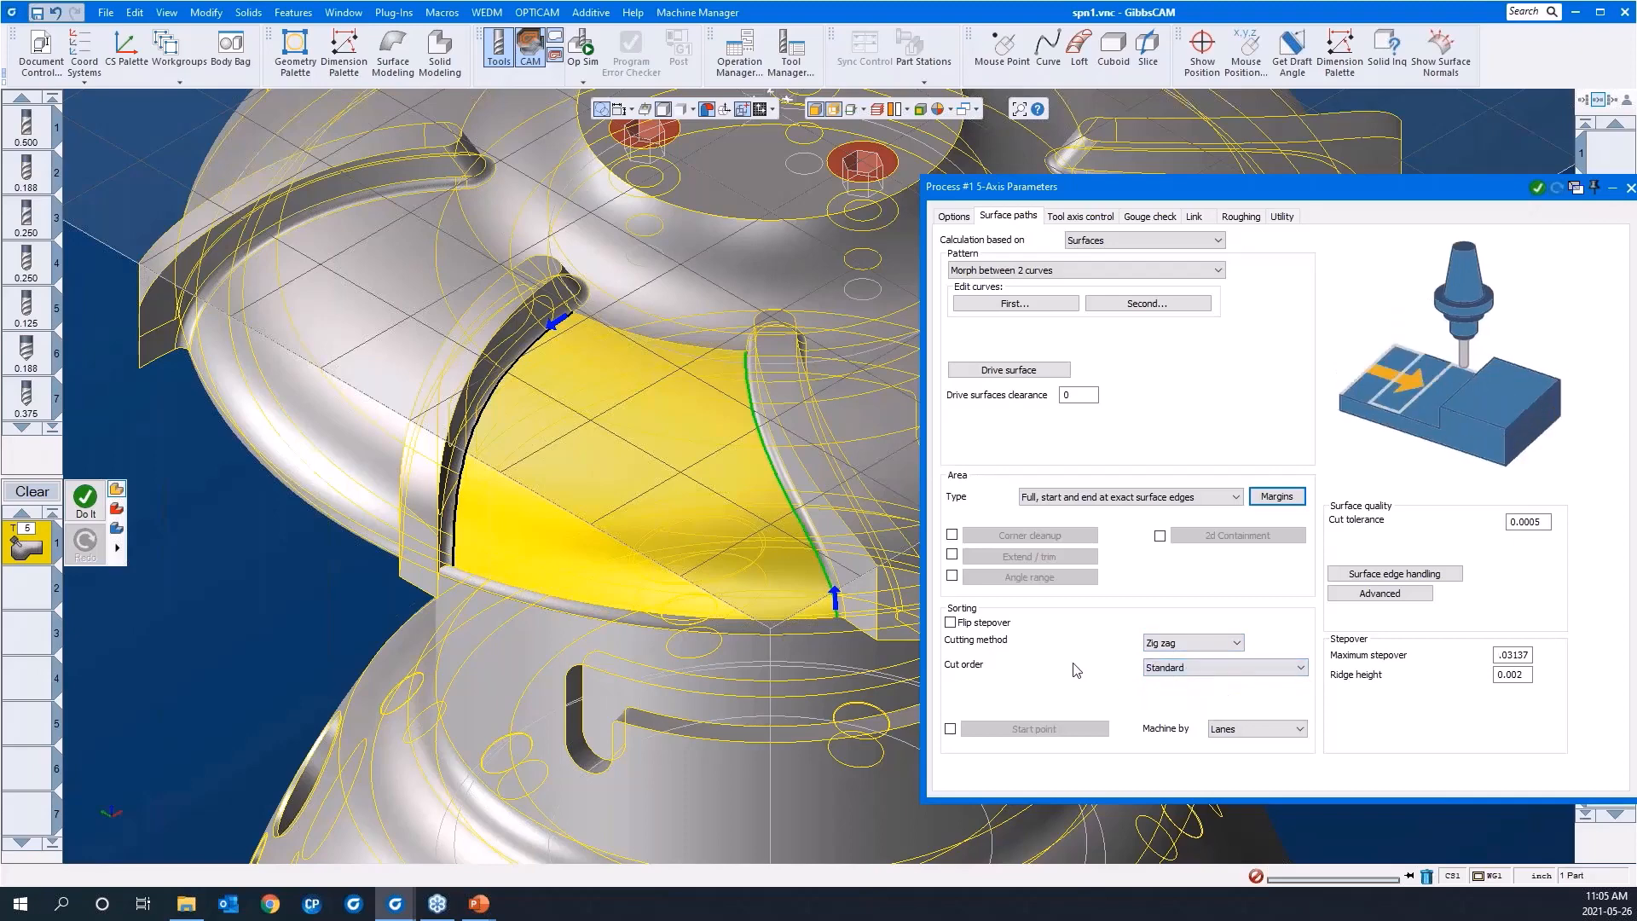
pyautogui.moveTo(1175, 187); pyautogui.dragTo(985, 150)
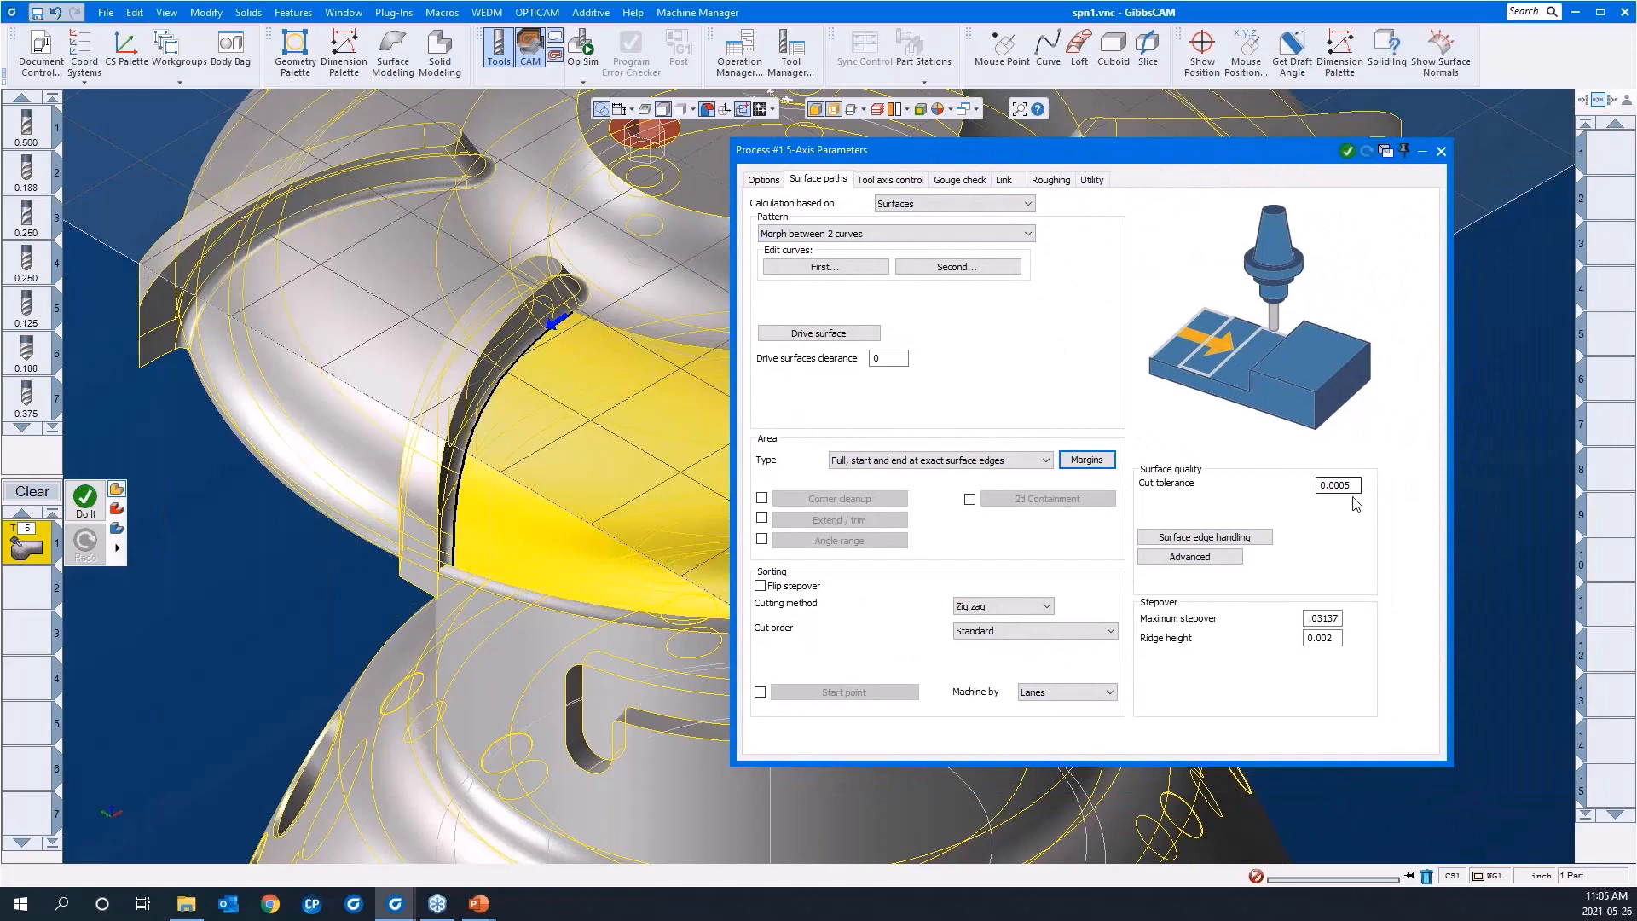
pyautogui.doubleClick(1325, 620)
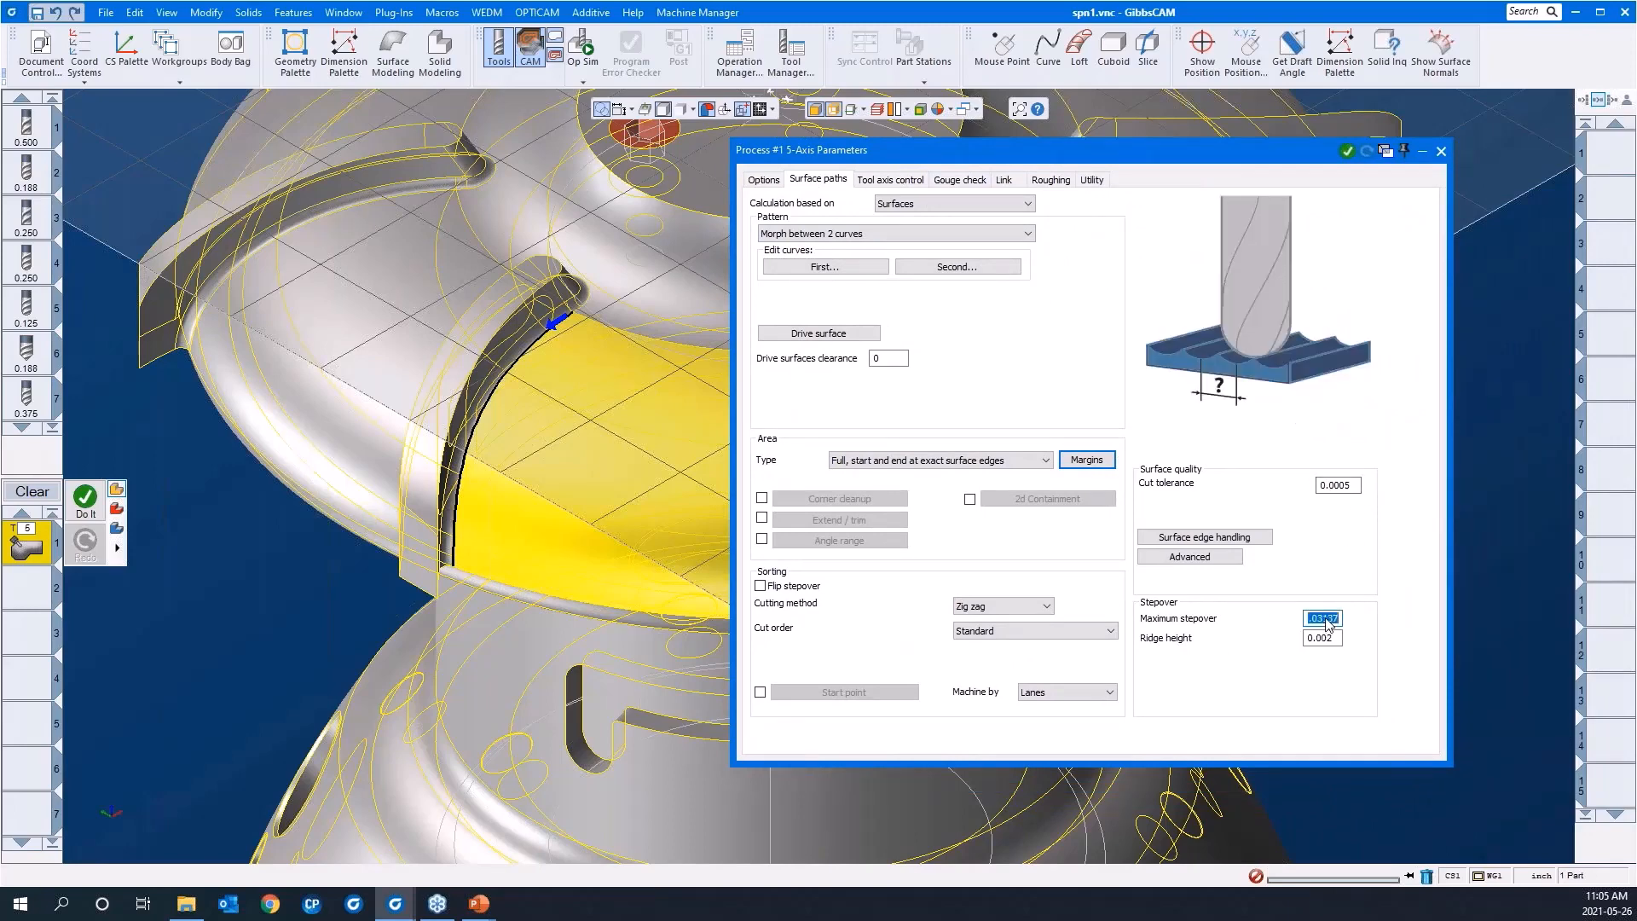
pyautogui.write('.05')
# Step: Set the tool axis output format to 5 Axis, keeping the tool axis tilted relative to the cutting direction
pyautogui.click(893, 180)
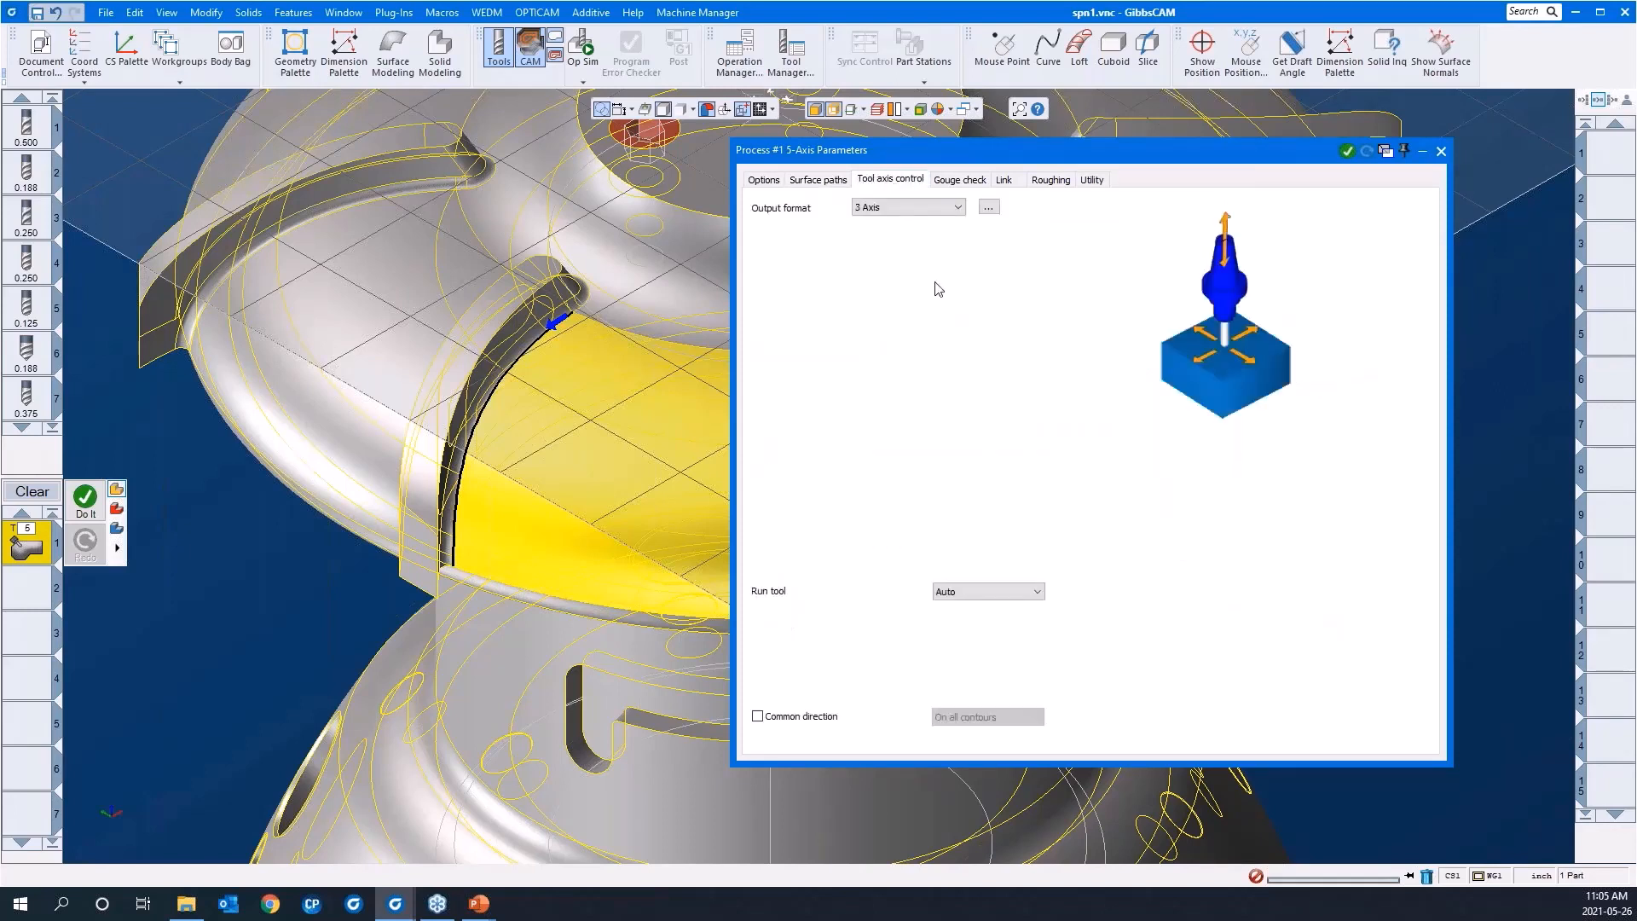
pyautogui.click(929, 207)
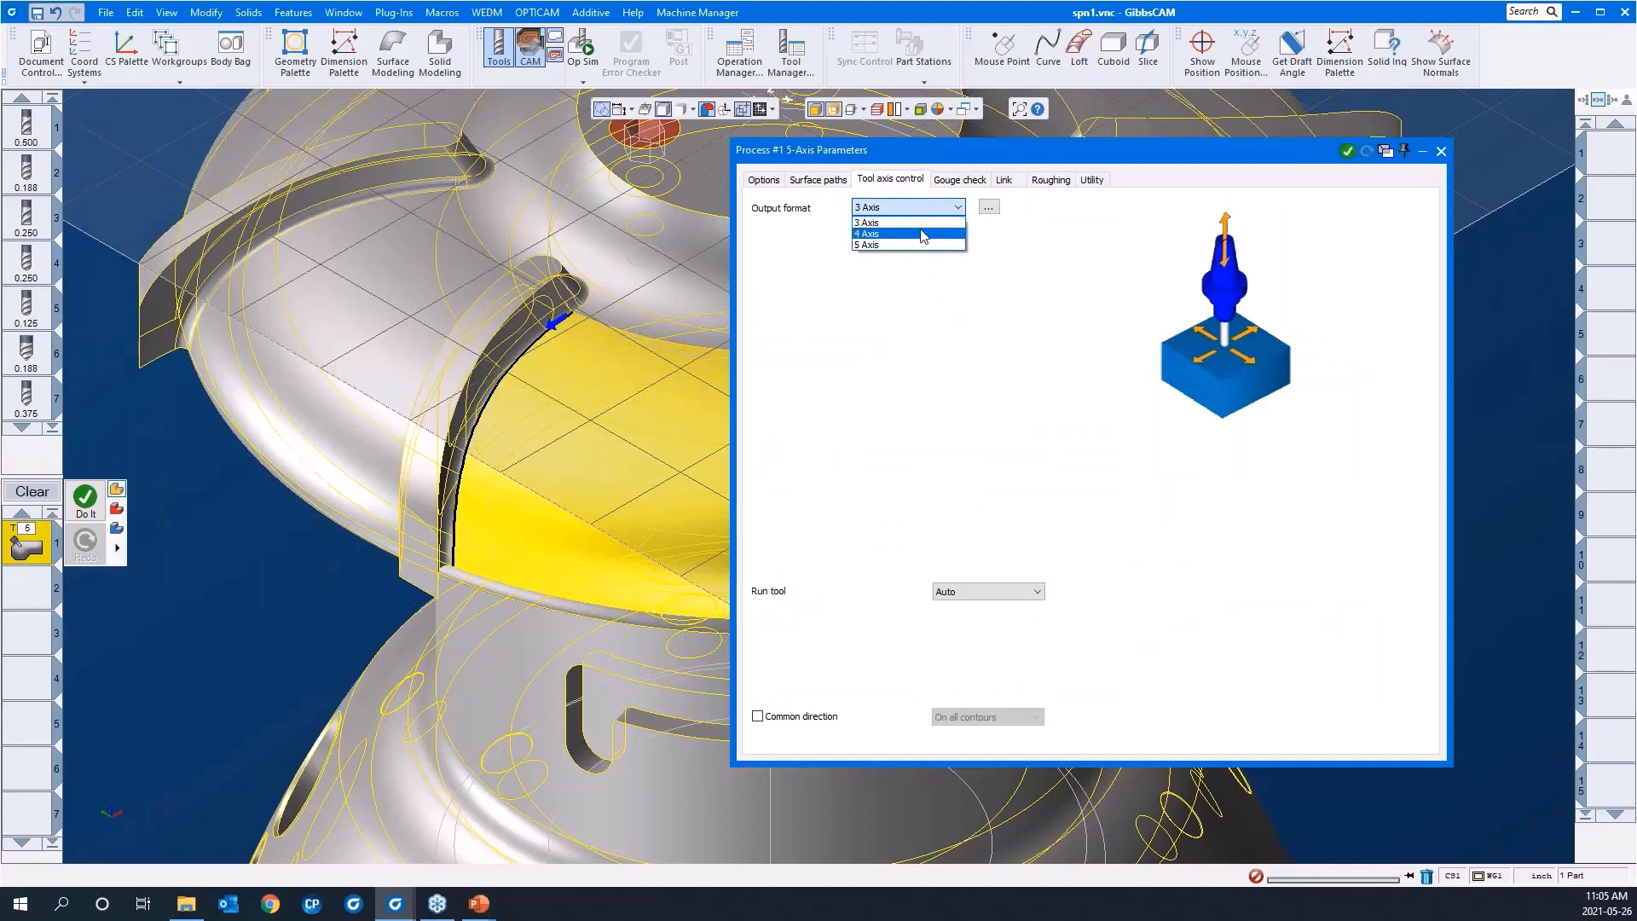
pyautogui.click(919, 246)
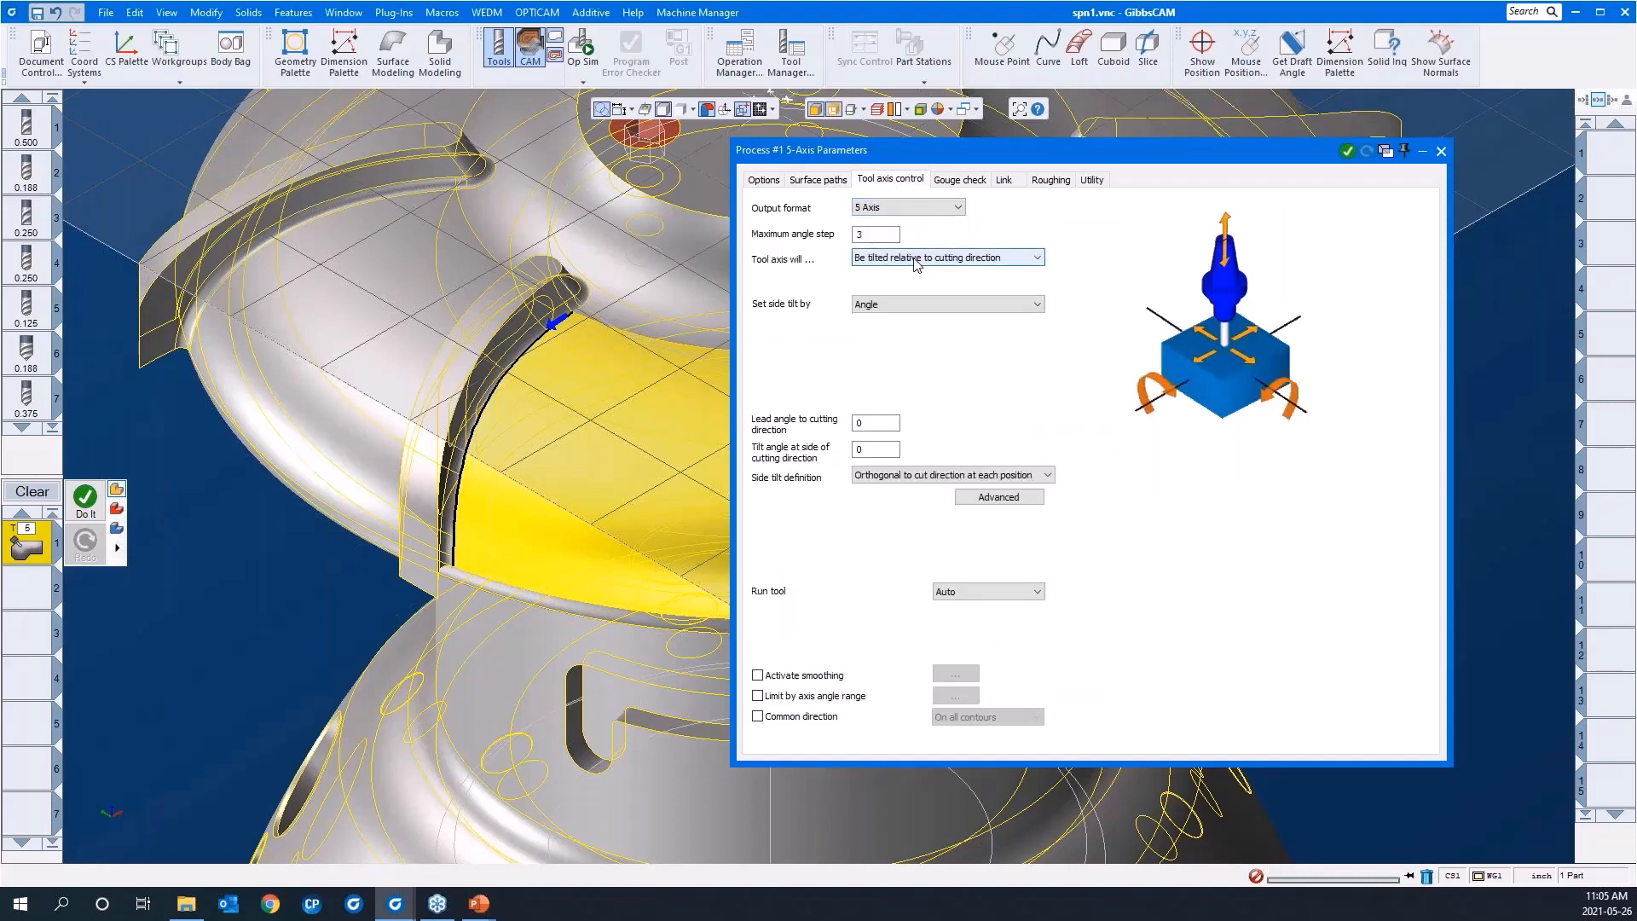
pyautogui.click(915, 259)
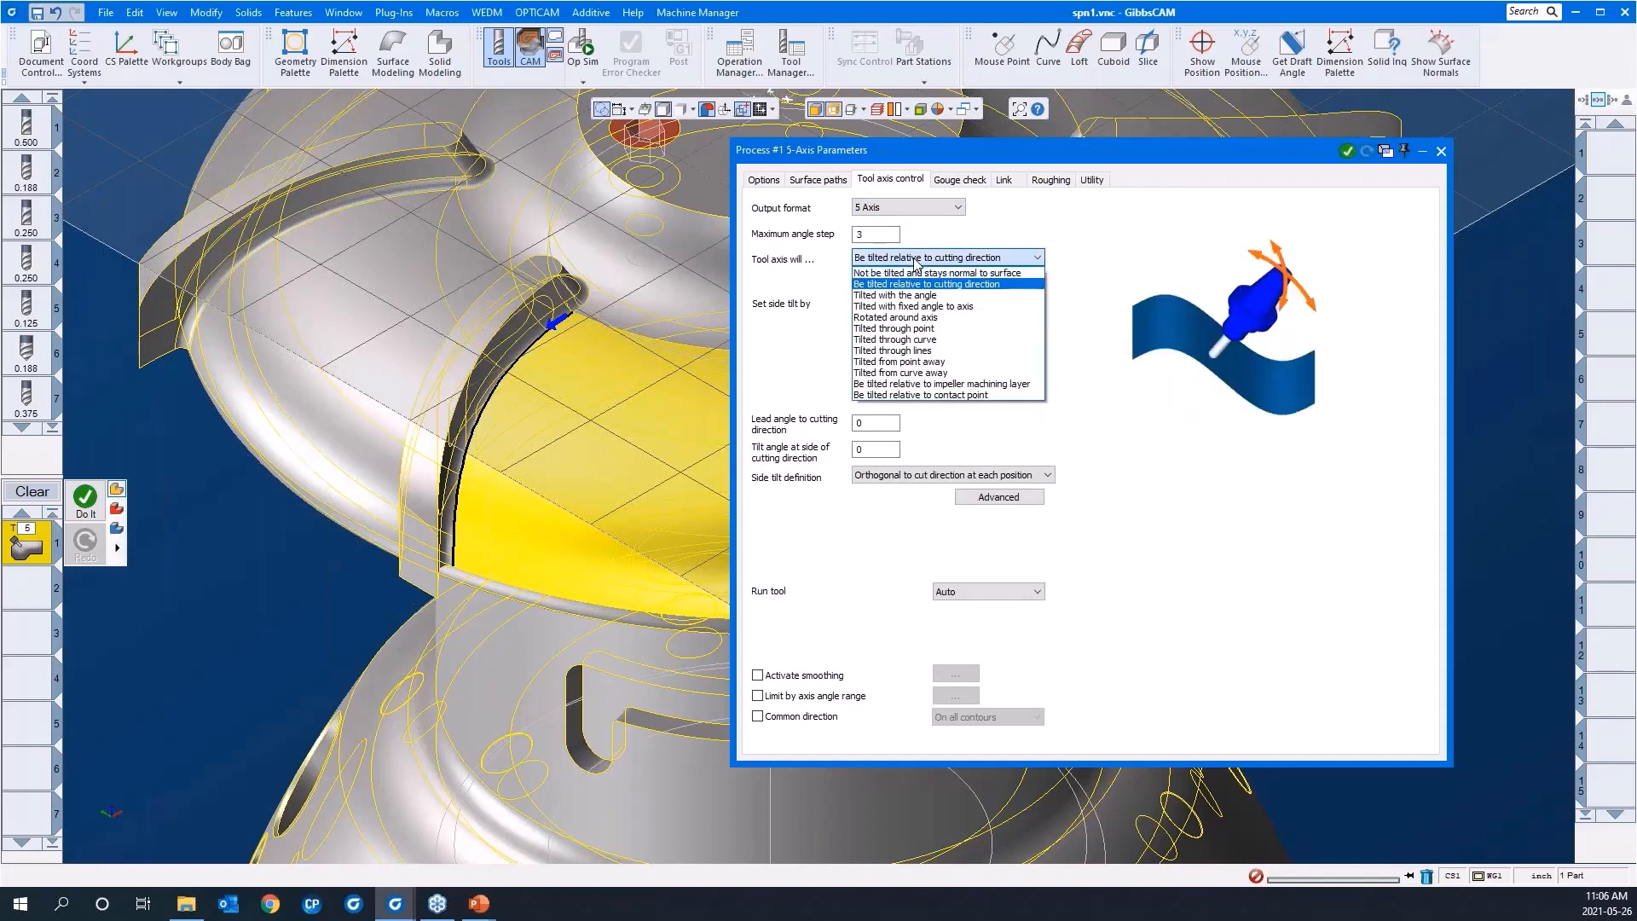
pyautogui.click(1108, 271)
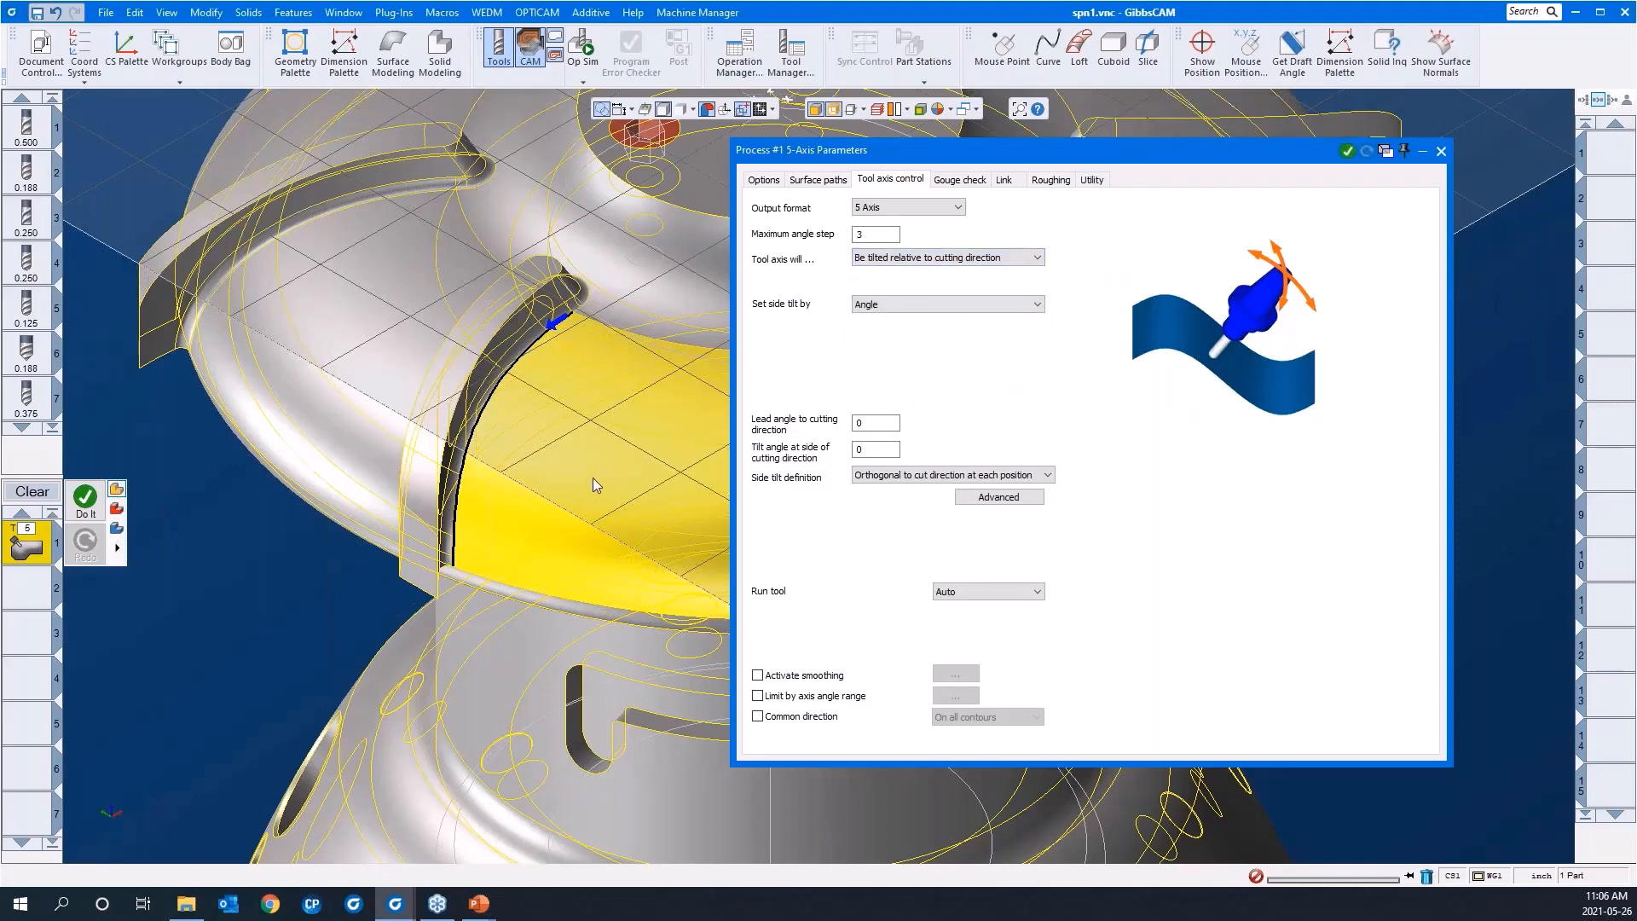
# Step: Examine the lead angle and side tilt angle settings against the blade channel, and review the gouge check strategies
pyautogui.moveTo(592, 477); pyautogui.dragTo(447, 440, button='middle')
pyautogui.scroll(-2, 447, 440)
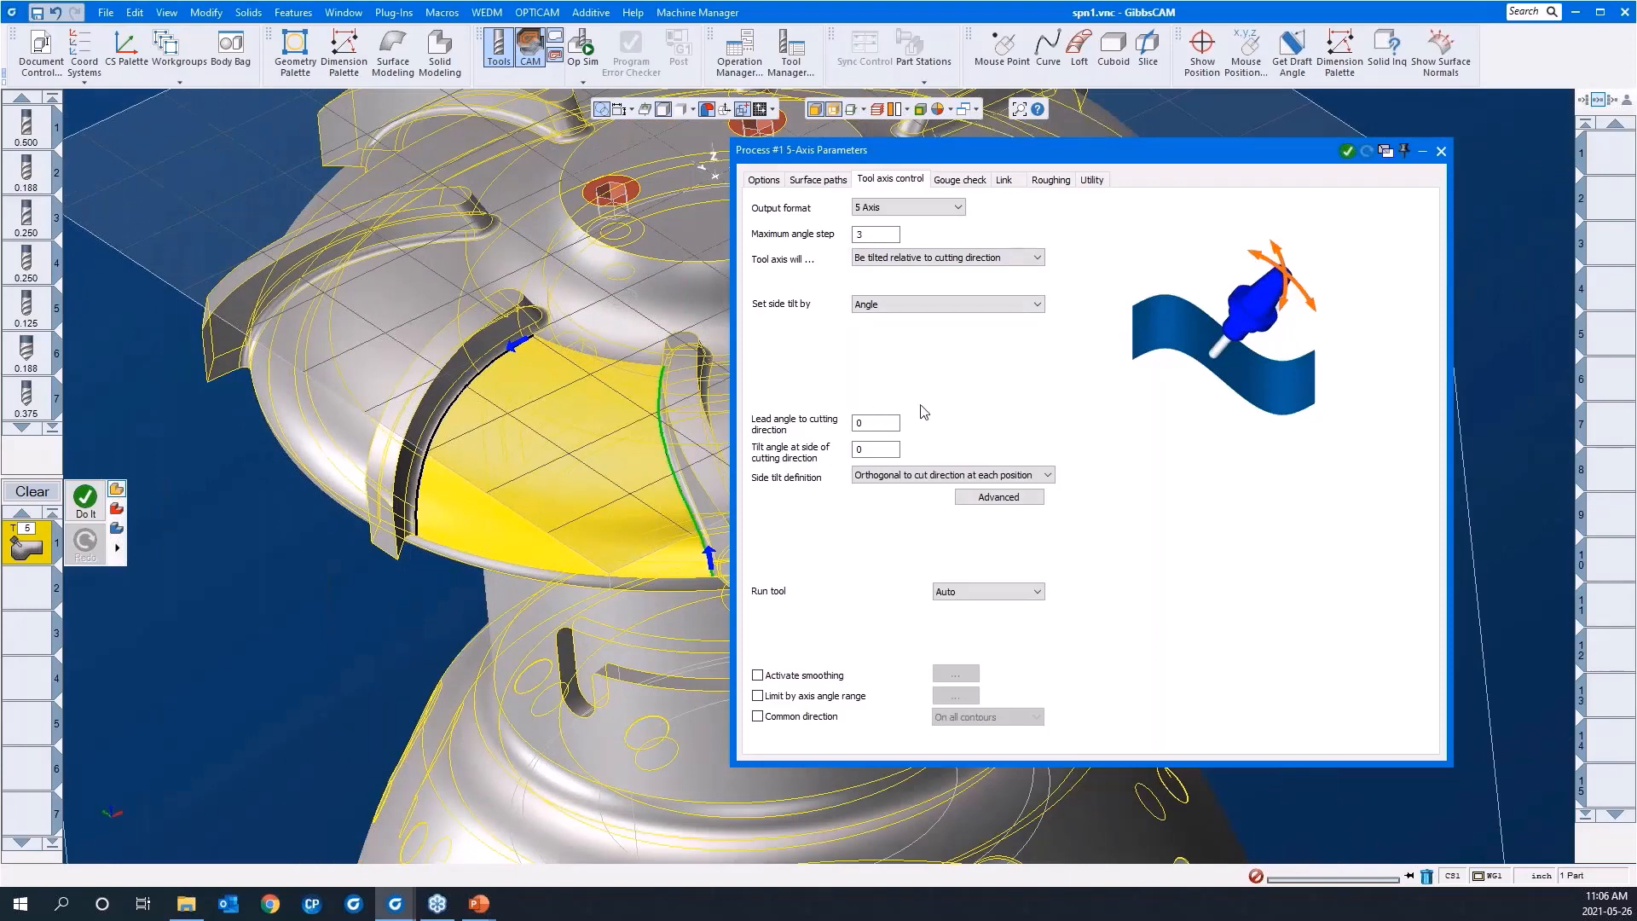
pyautogui.click(883, 426)
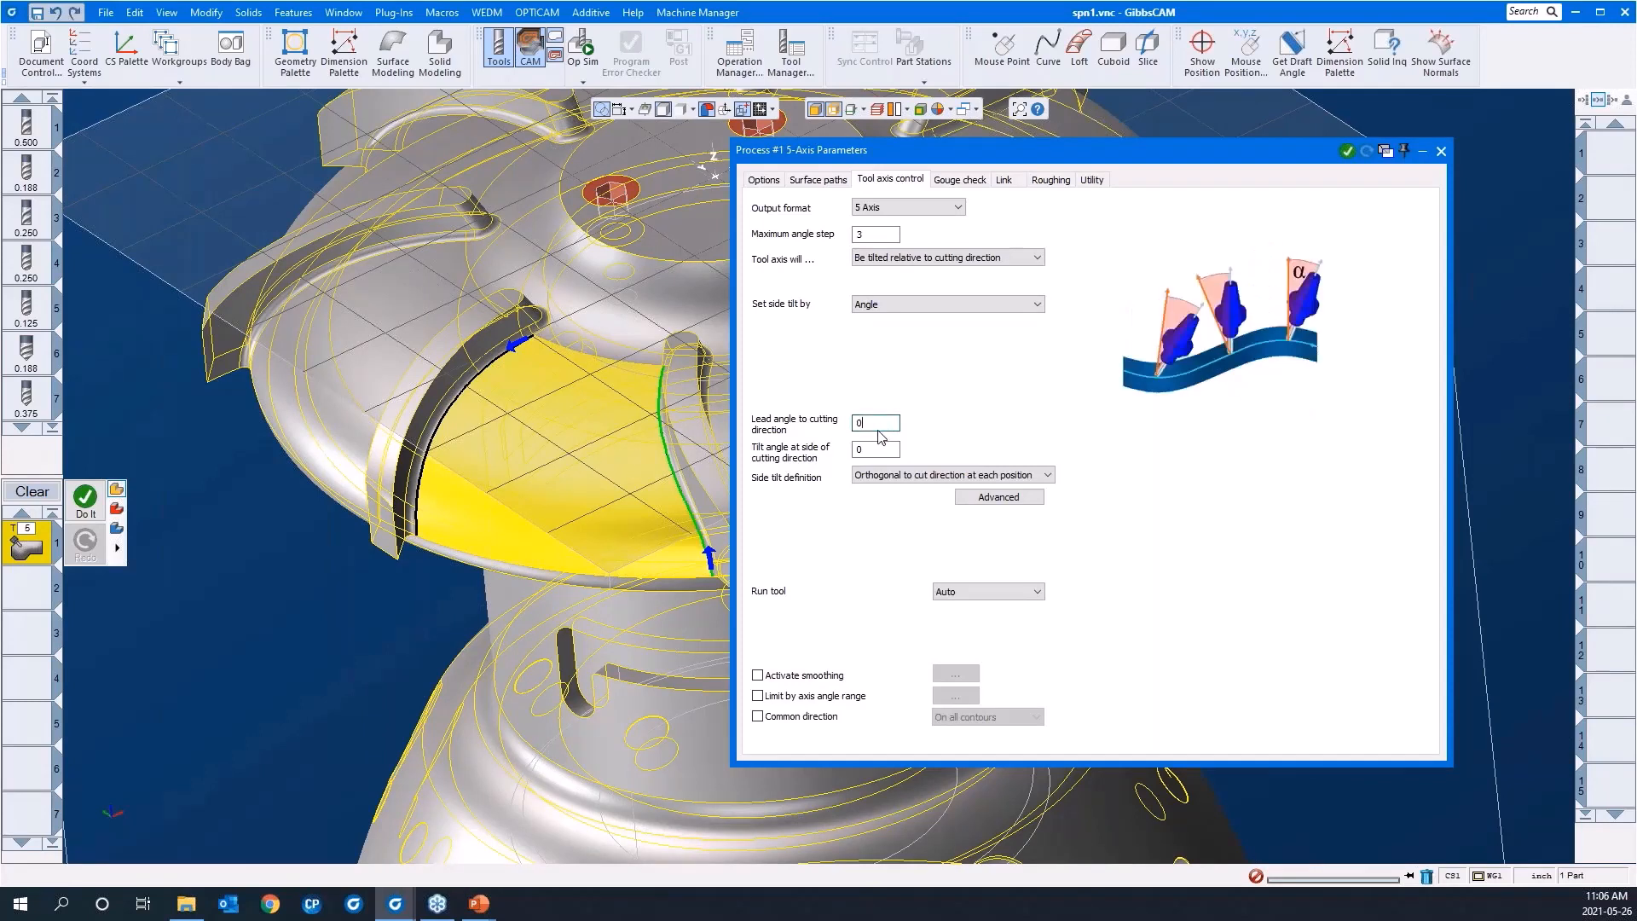
pyautogui.click(880, 455)
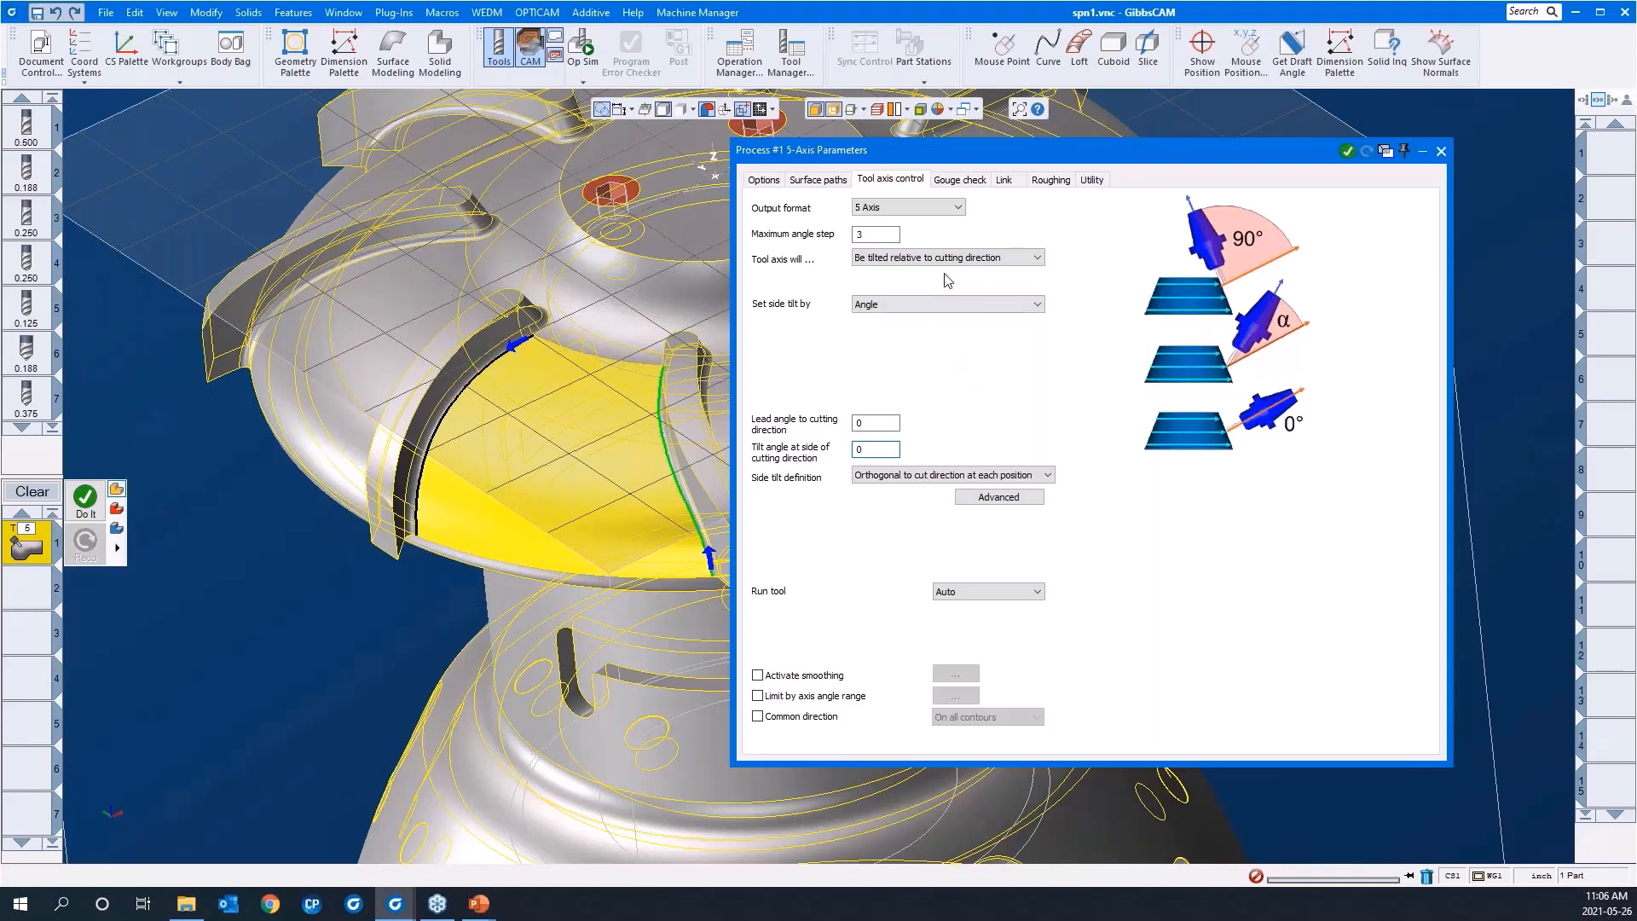
pyautogui.click(955, 186)
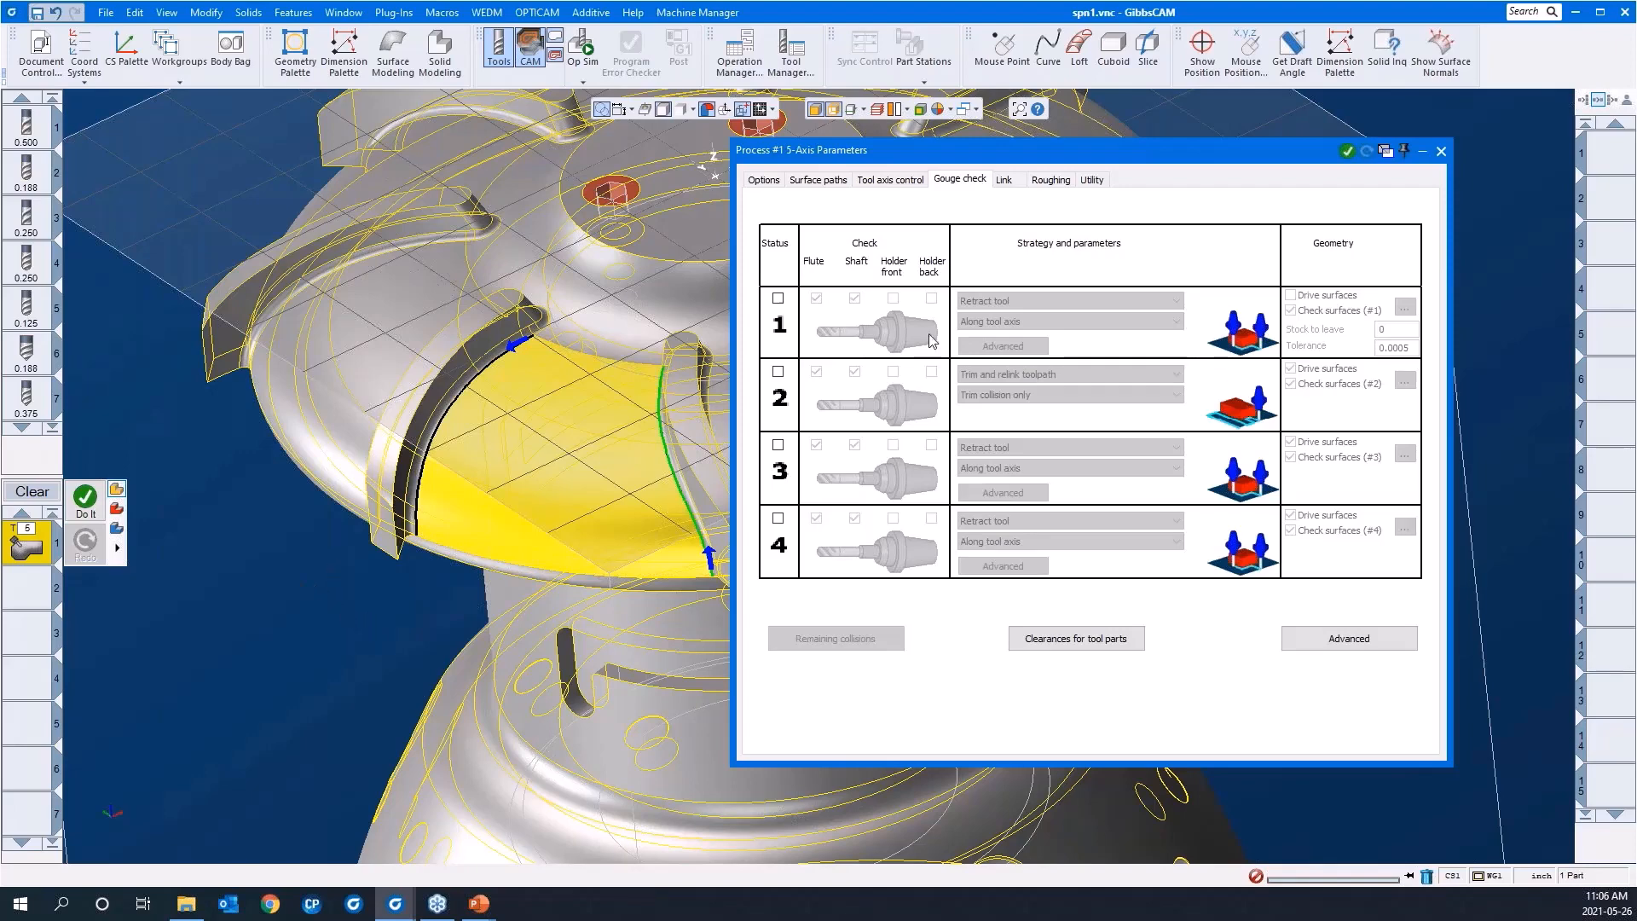
# Step: Try the link types for small gaps along the cut and set them to Blend spline
pyautogui.click(1006, 188)
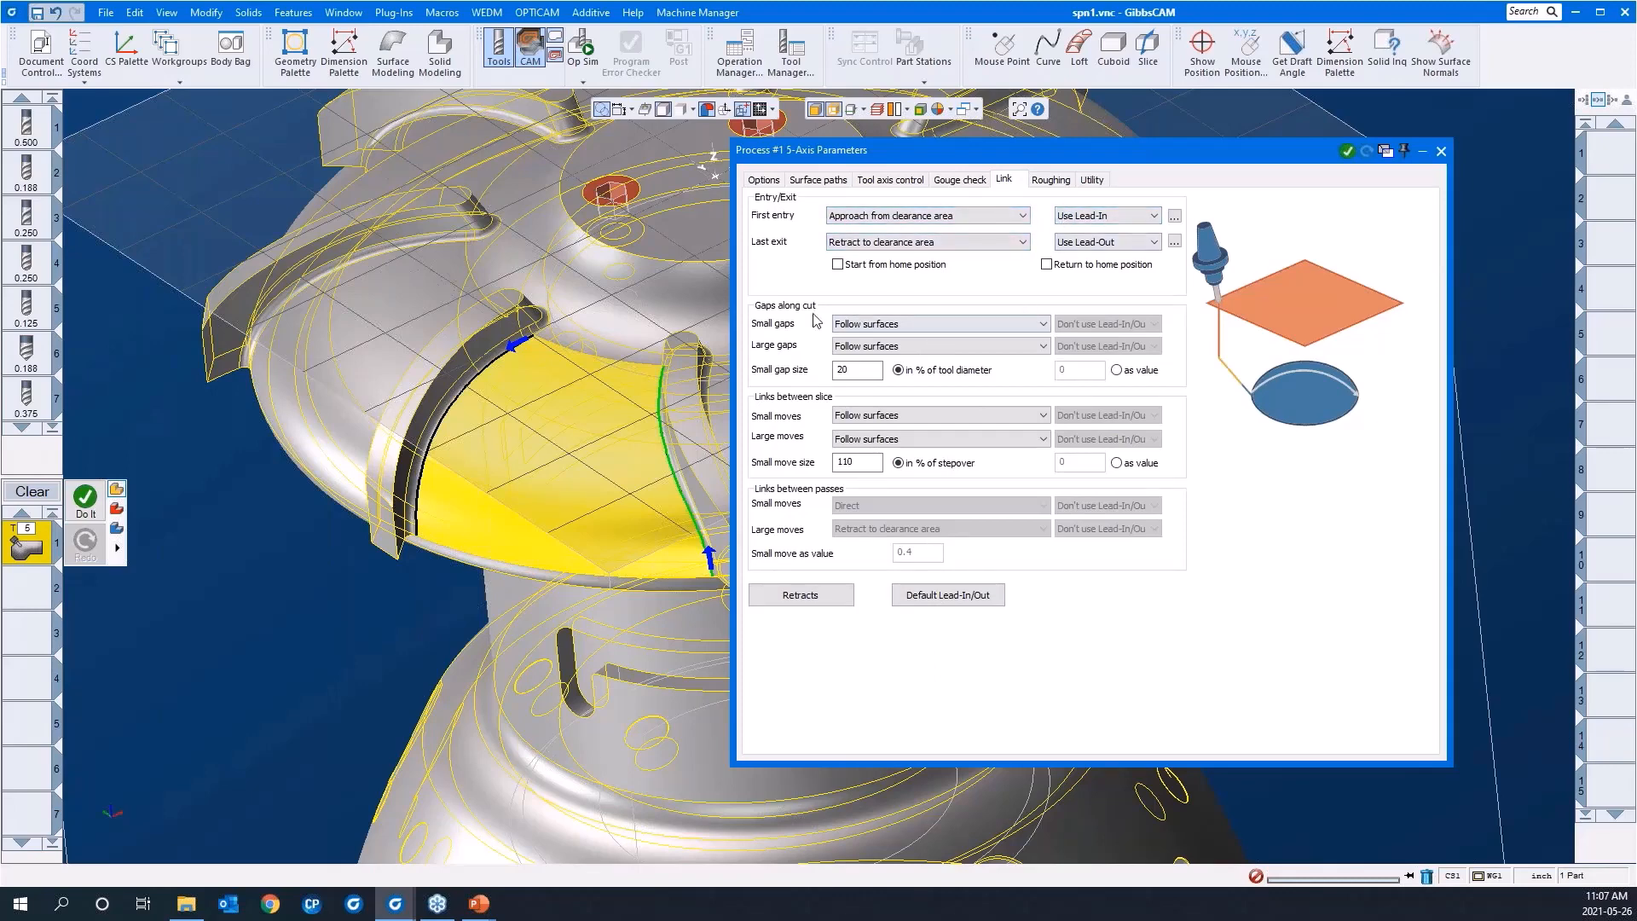
pyautogui.click(885, 327)
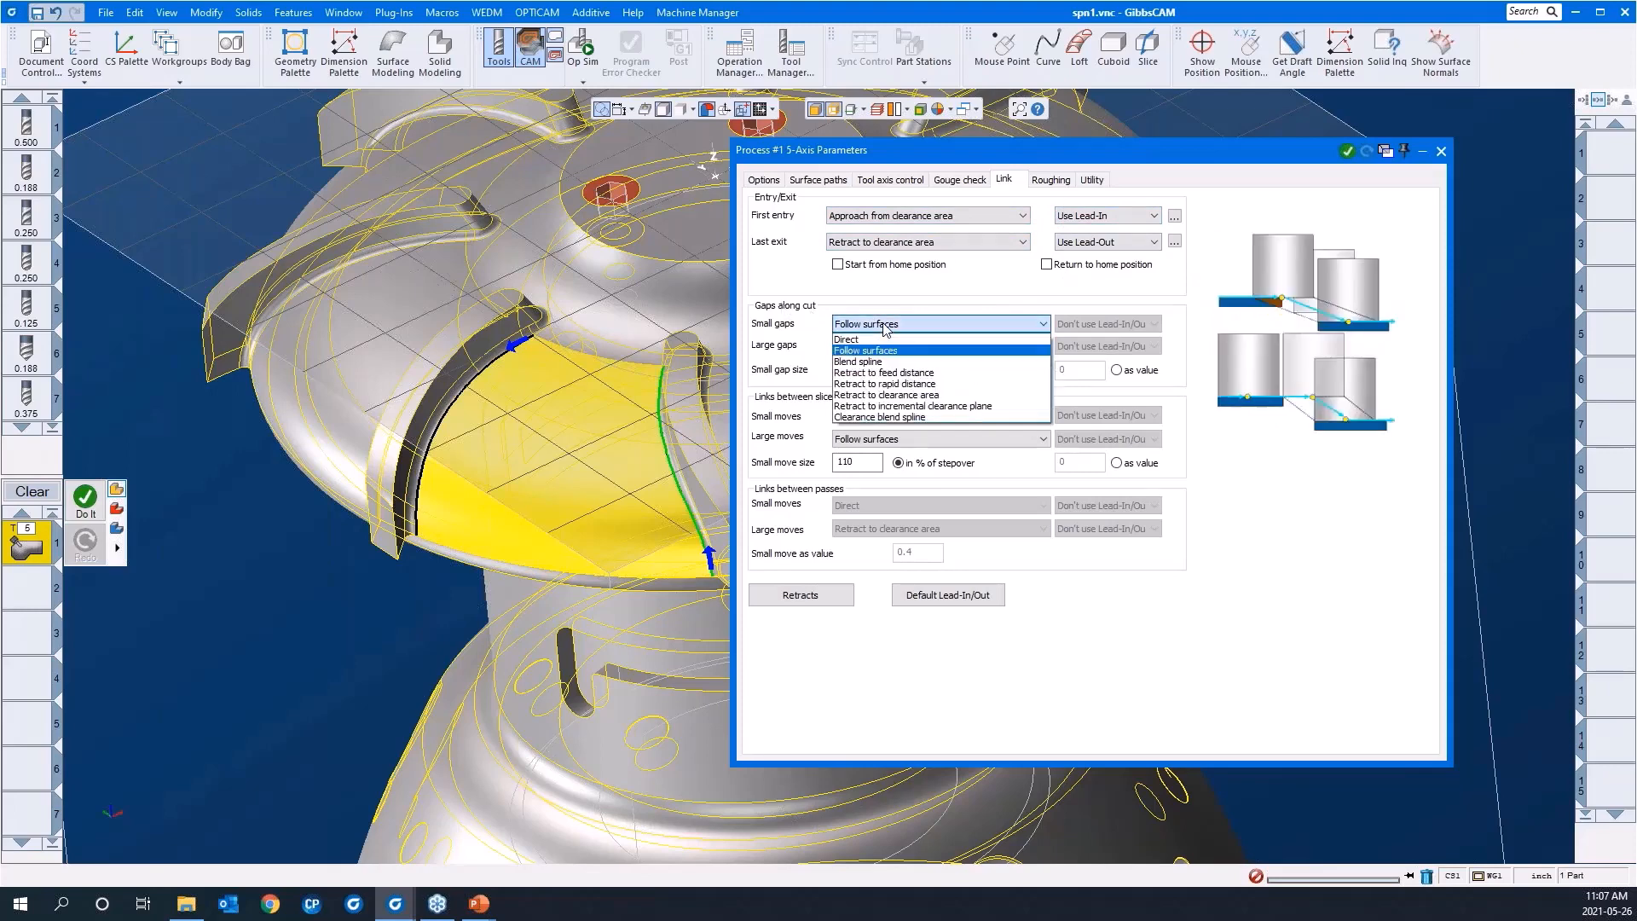
pyautogui.click(886, 340)
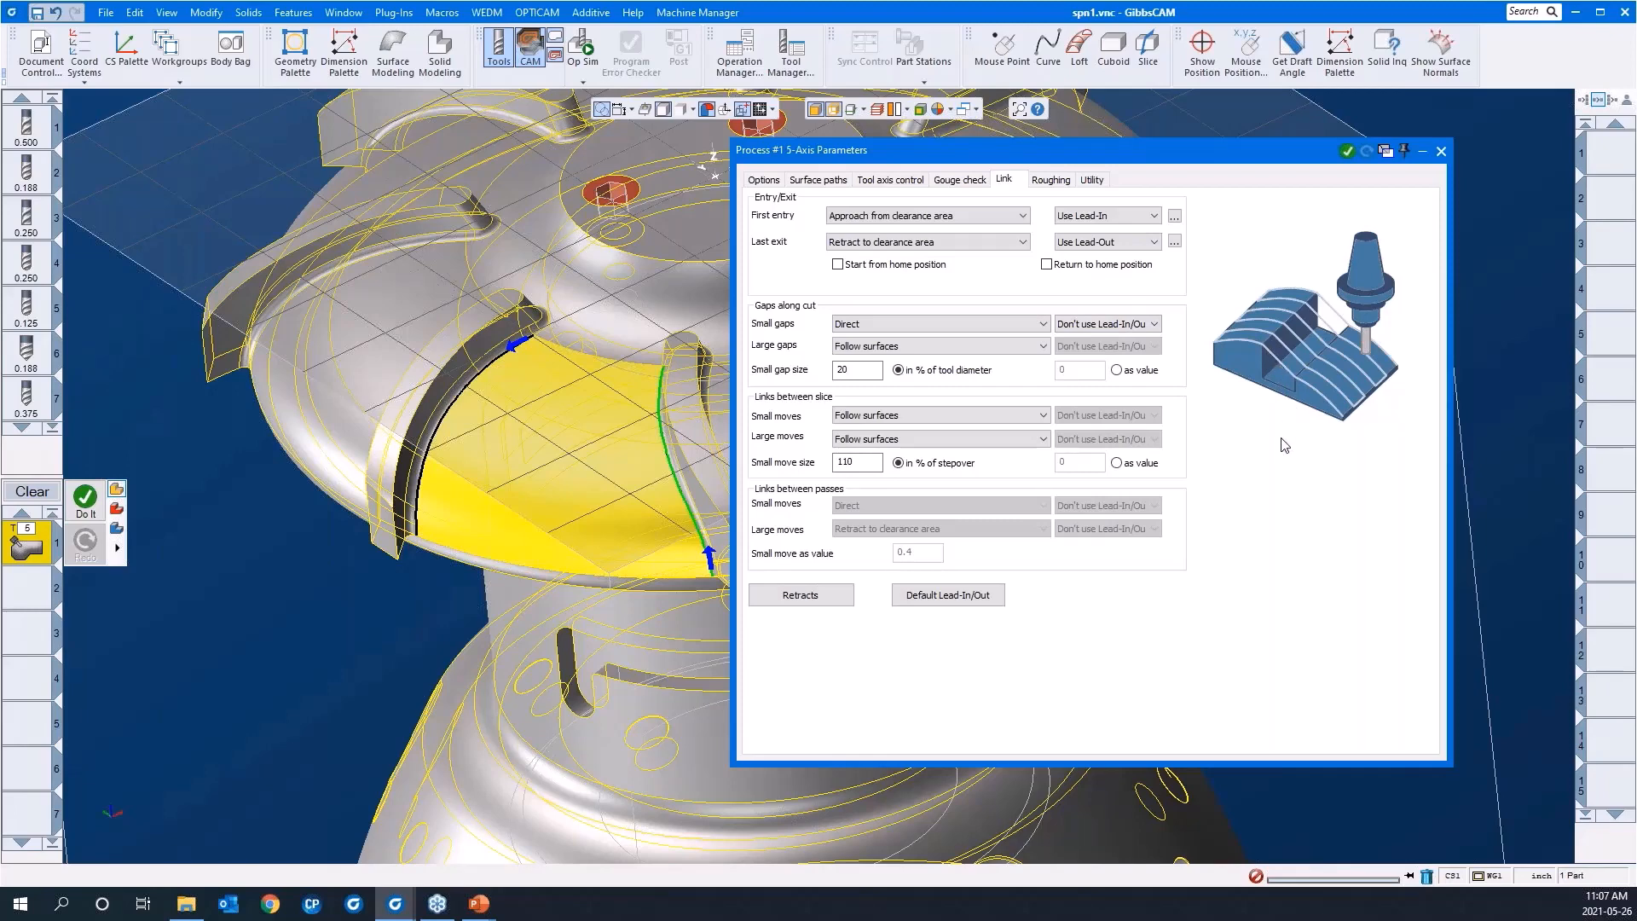
pyautogui.press('Down')
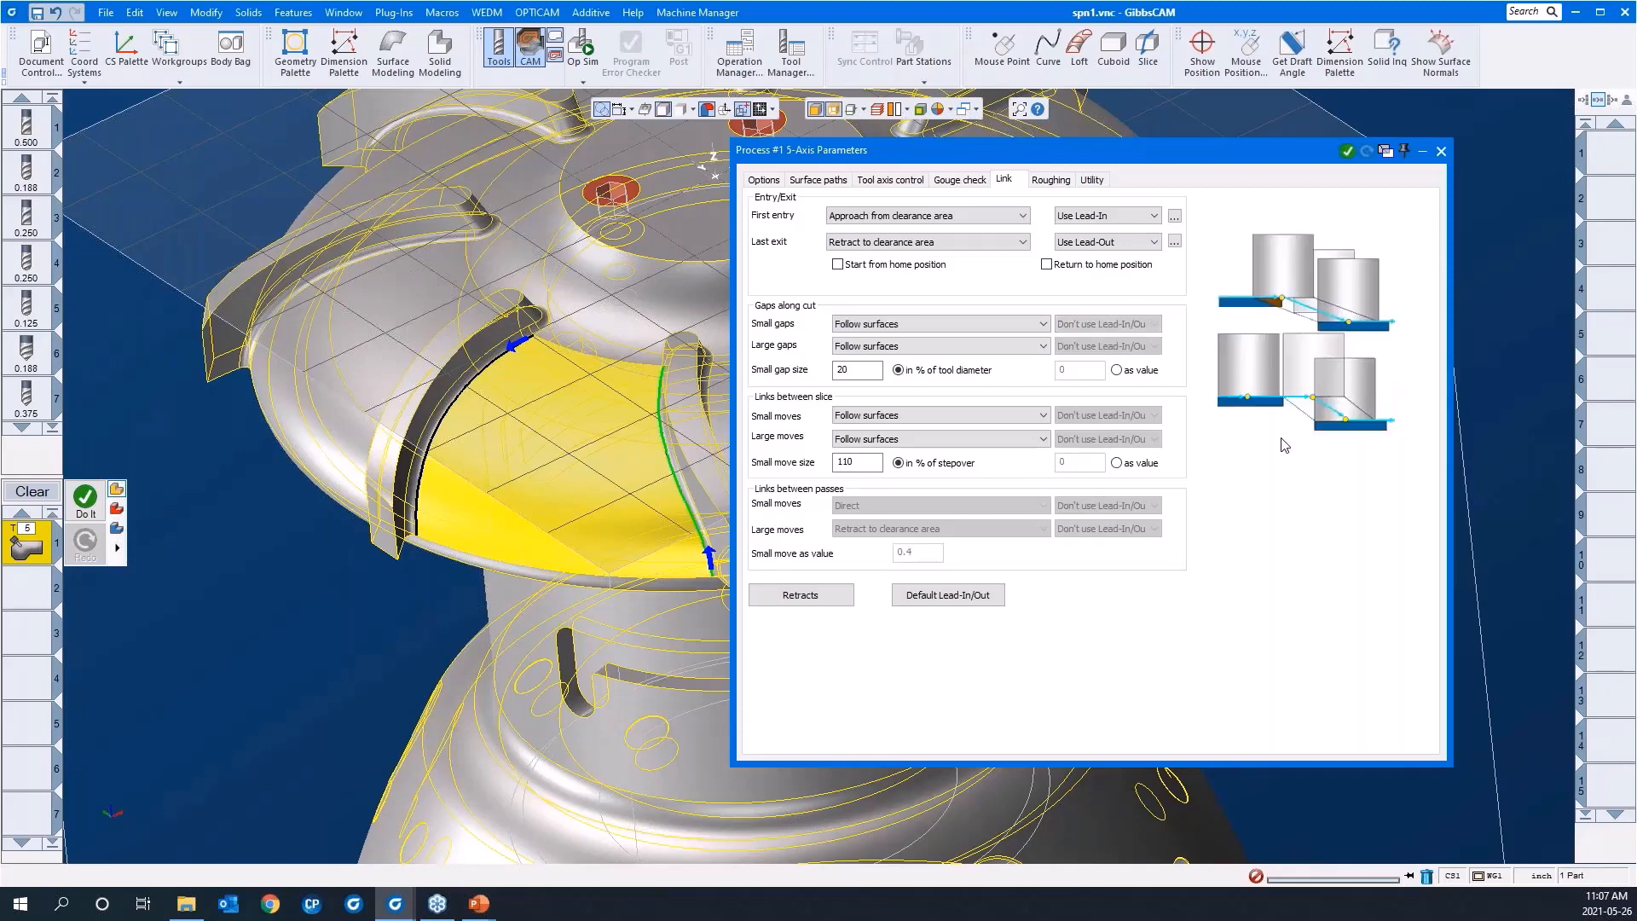
pyautogui.press('Down')
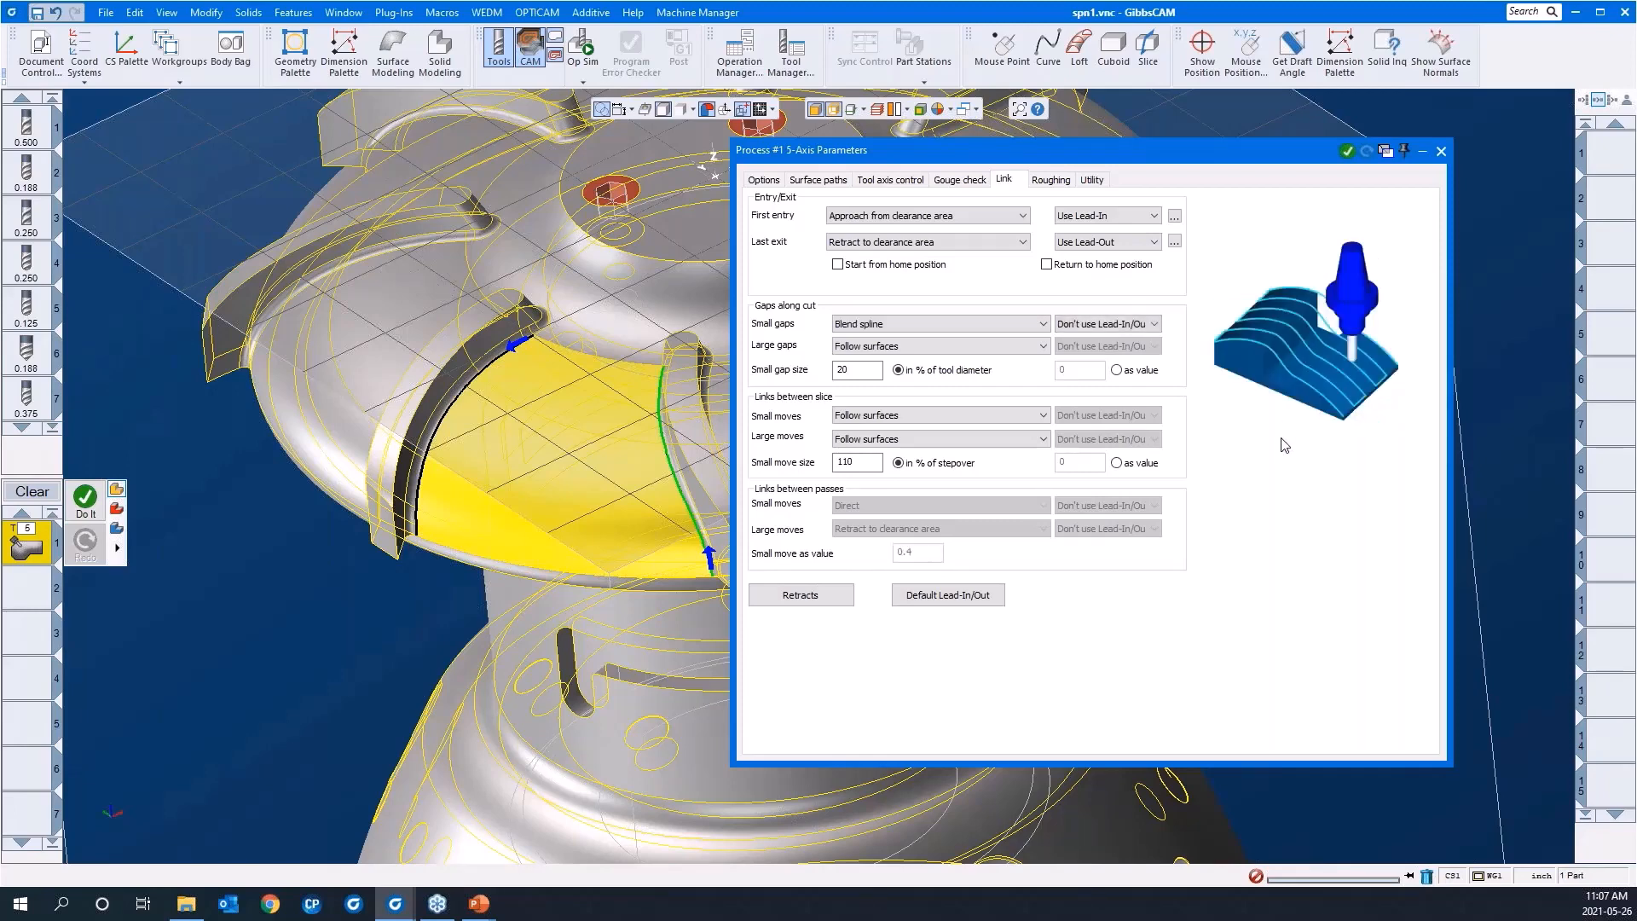
pyautogui.press('Down')
pyautogui.press('Down')
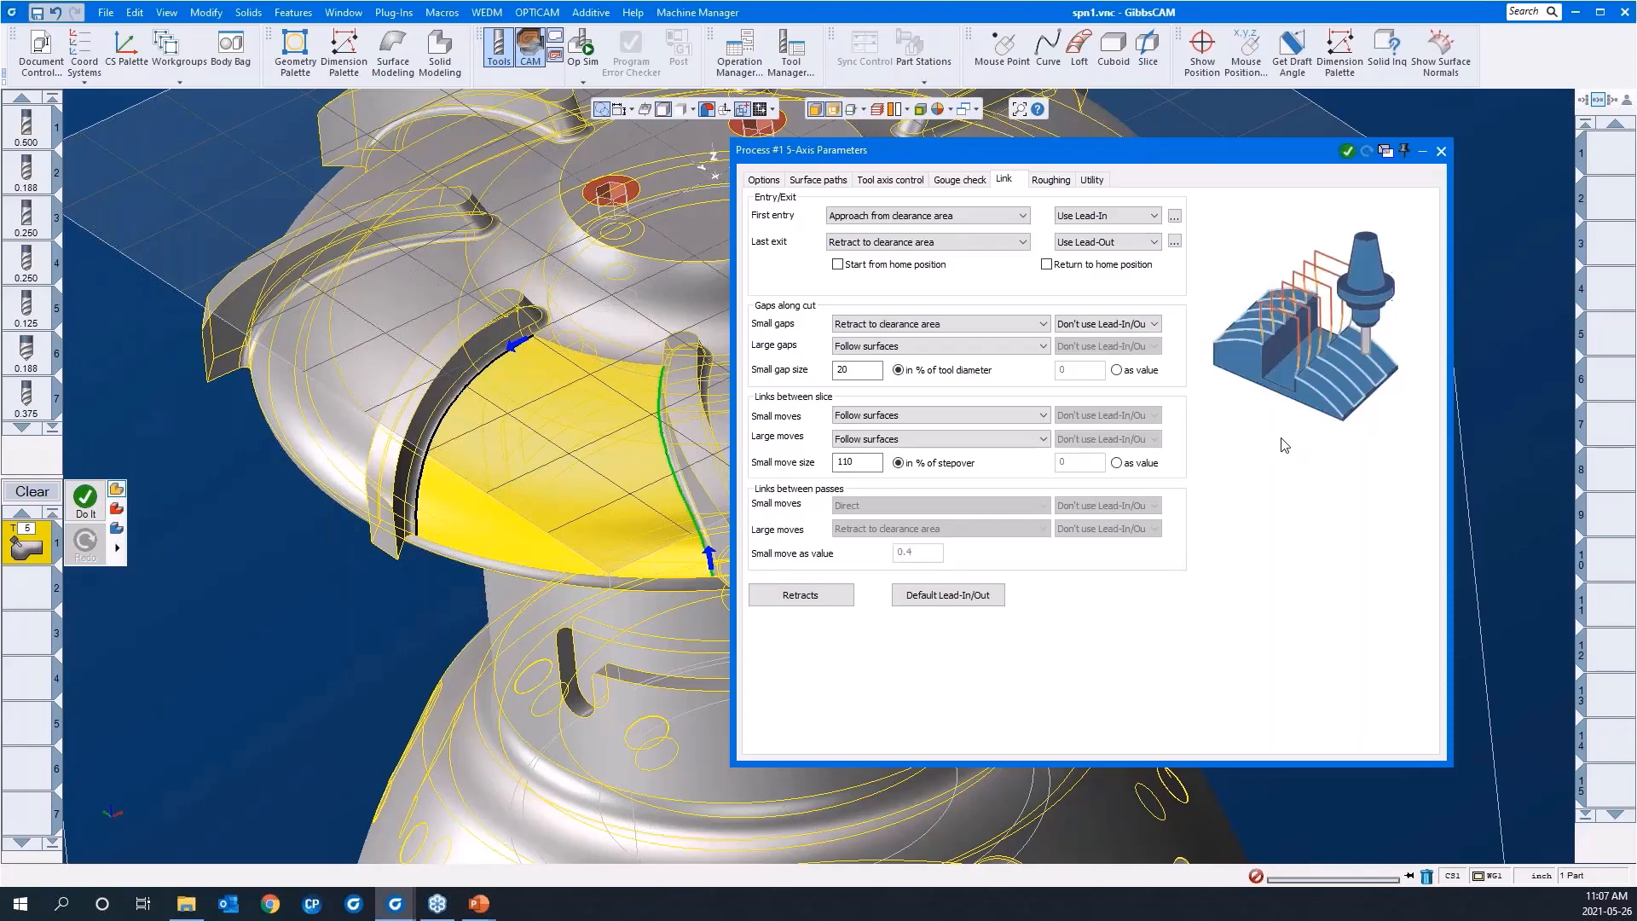
pyautogui.press('Down')
pyautogui.press('Up')
pyautogui.press('Up')
pyautogui.press('Up')
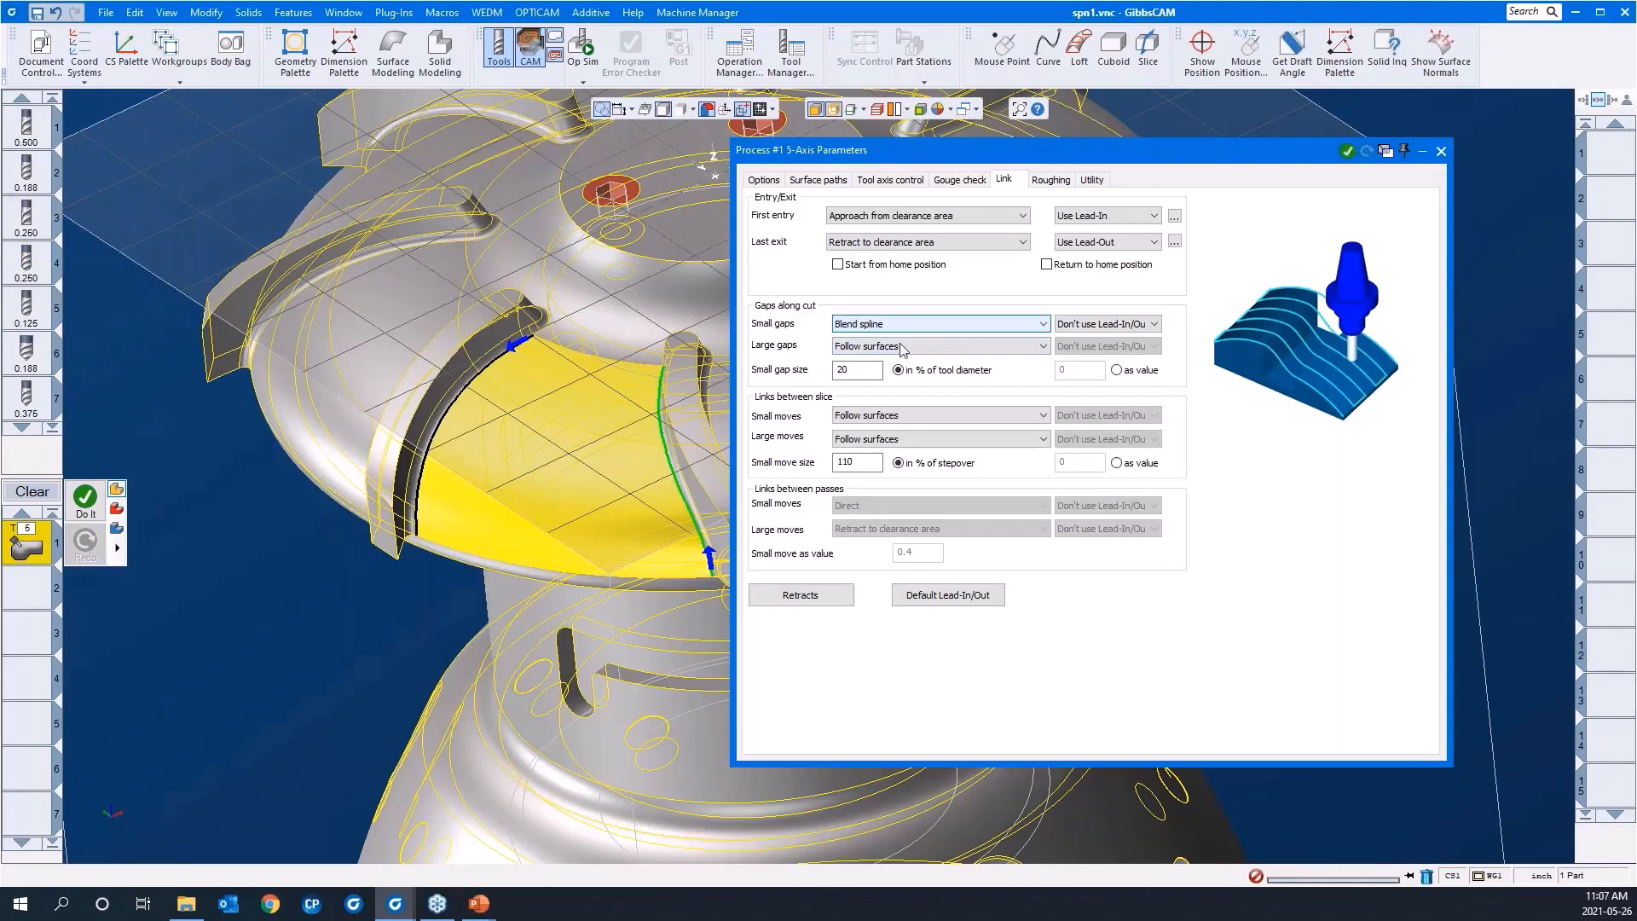
# Step: Set the small moves of the links between slices to Blend spline
pyautogui.click(911, 416)
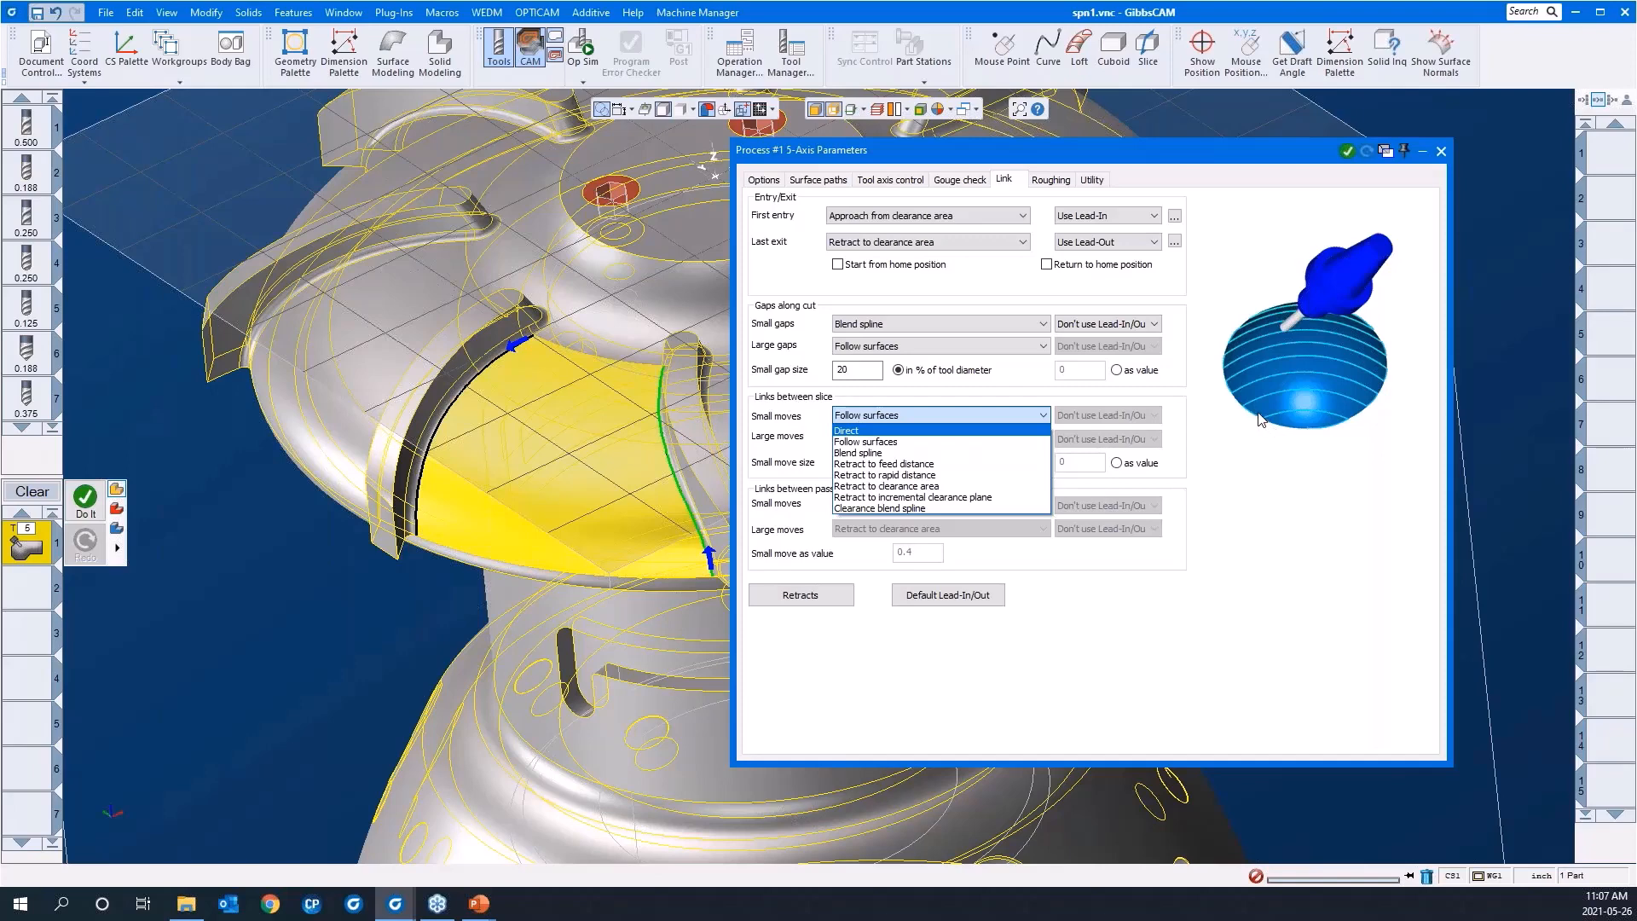
pyautogui.click(1274, 494)
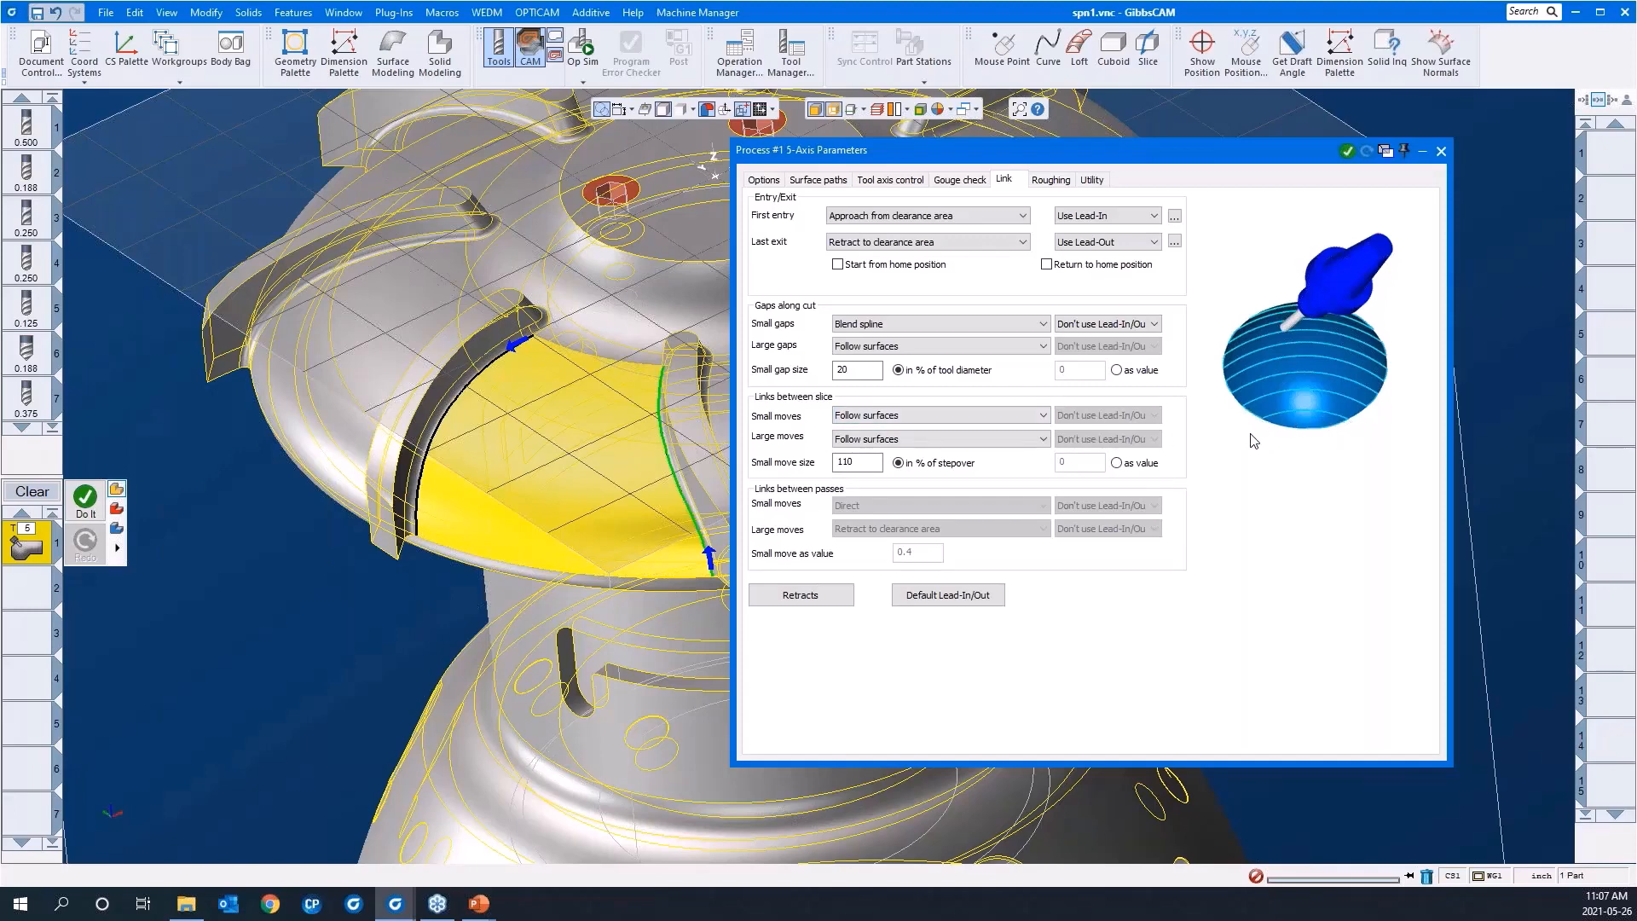
pyautogui.click(958, 415)
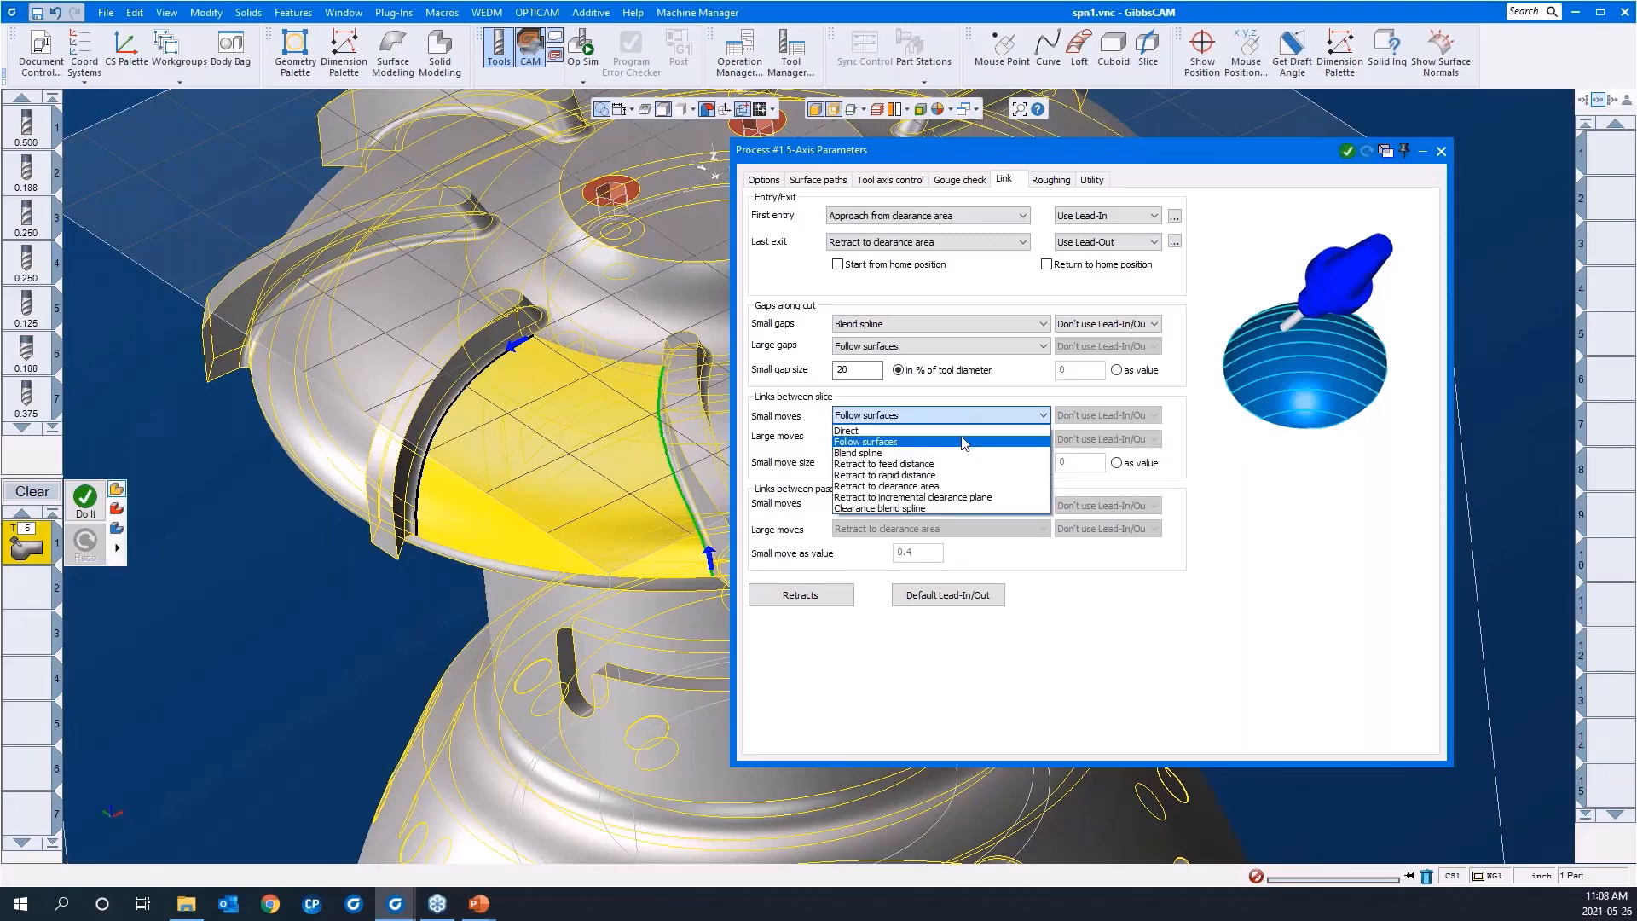
pyautogui.click(963, 431)
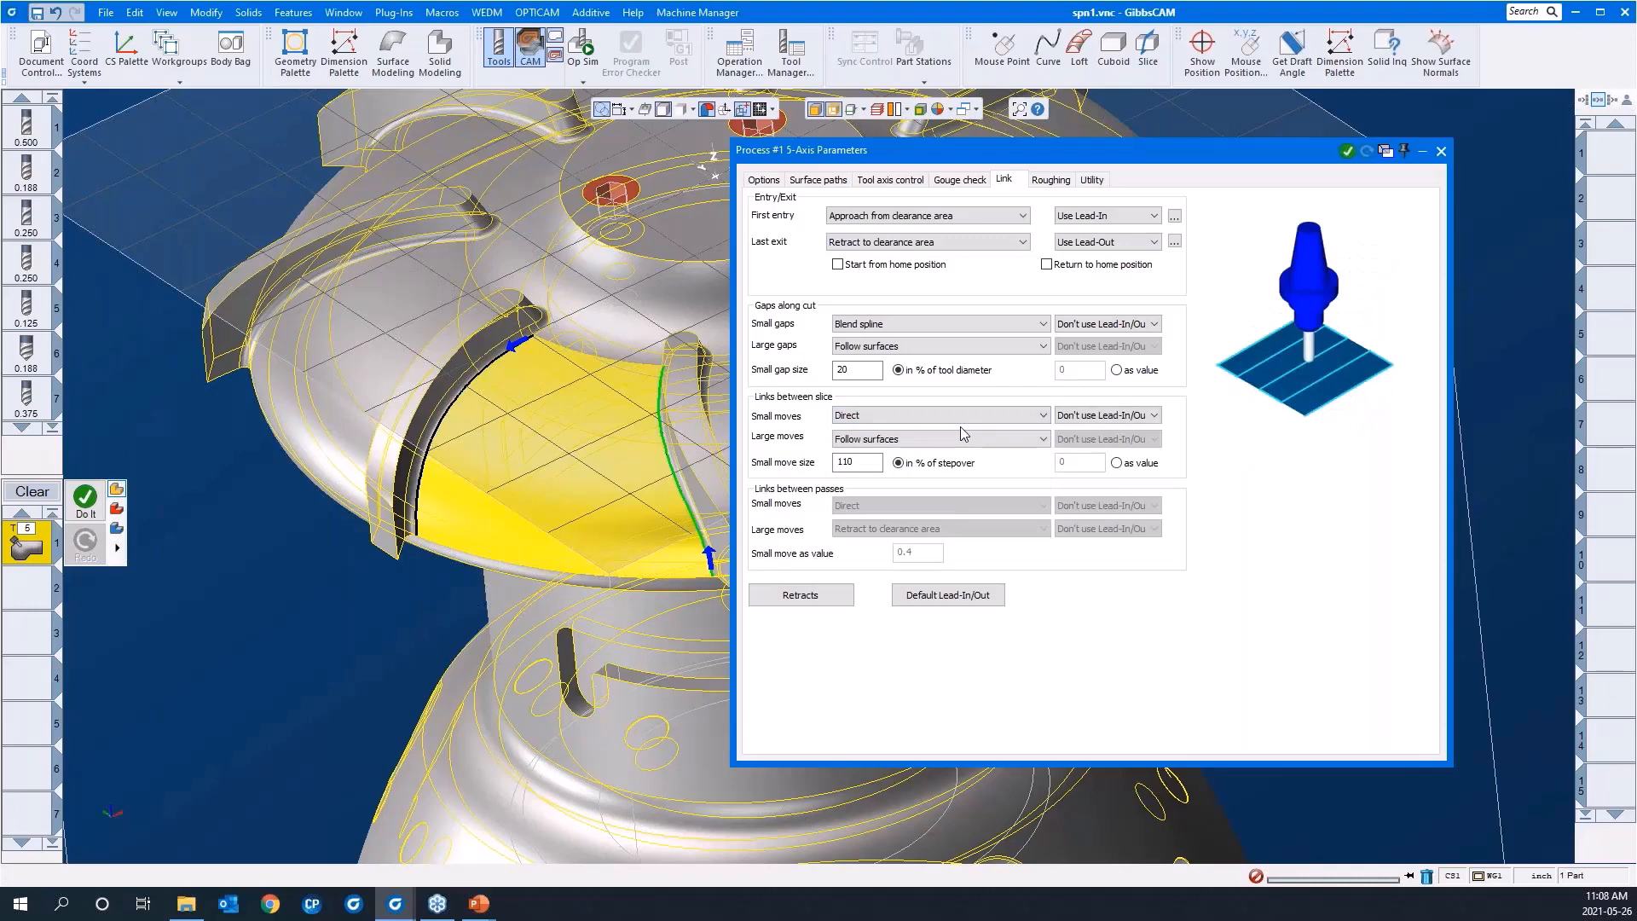
pyautogui.press('Down')
# Step: Try the retract link types for the small moves between slices and set them to Follow surfaces
pyautogui.press('Down')
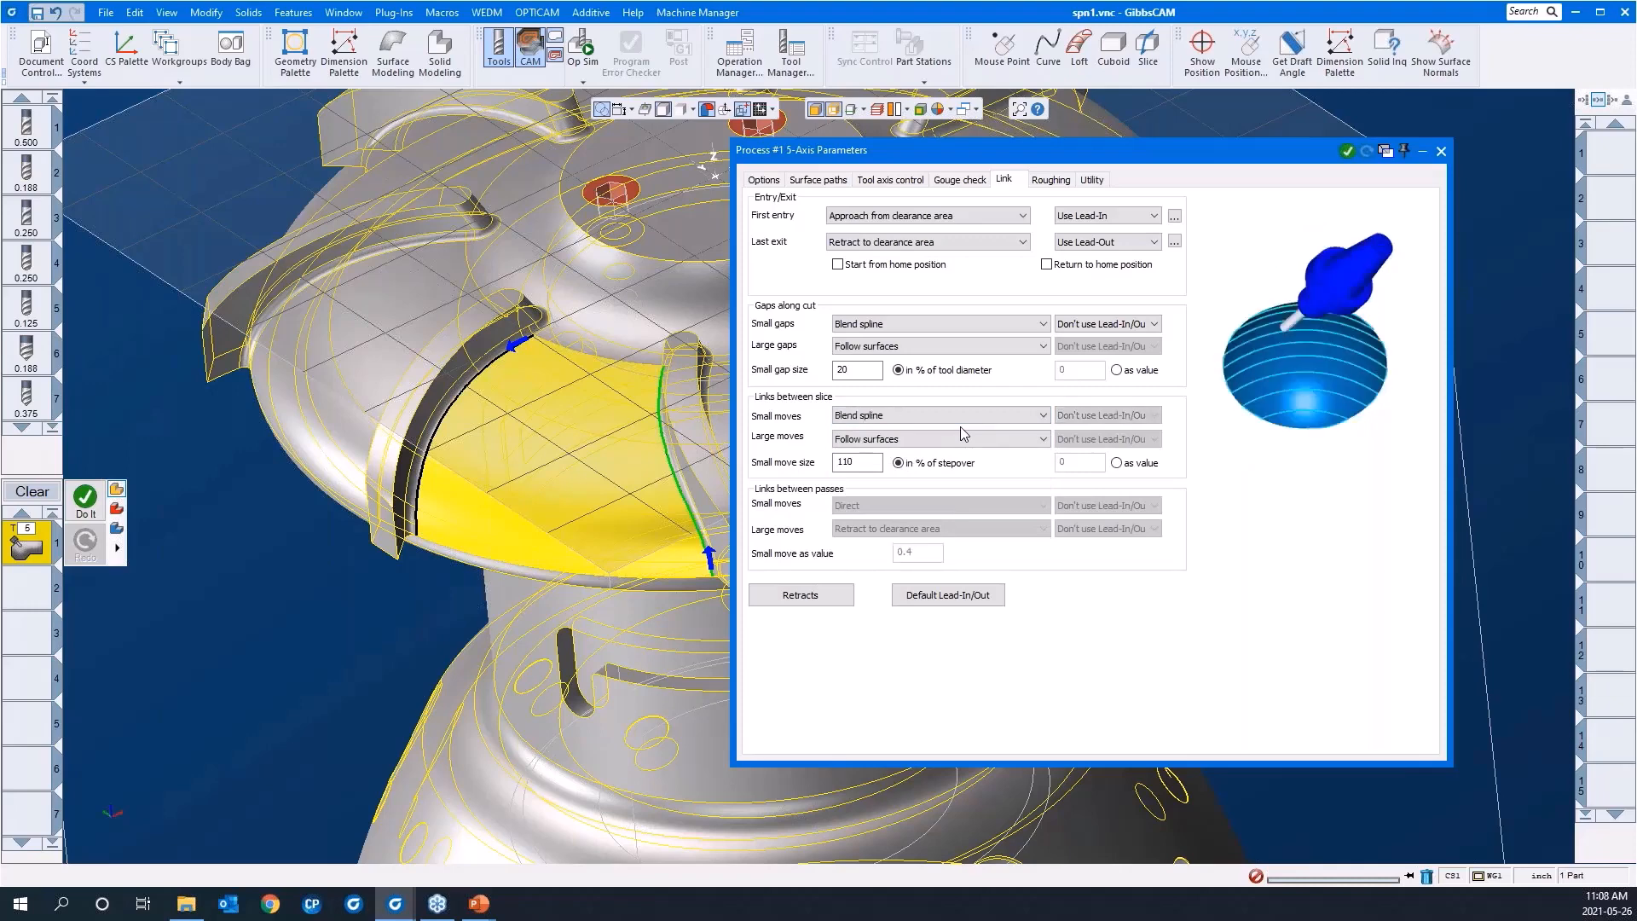
pyautogui.press('Down')
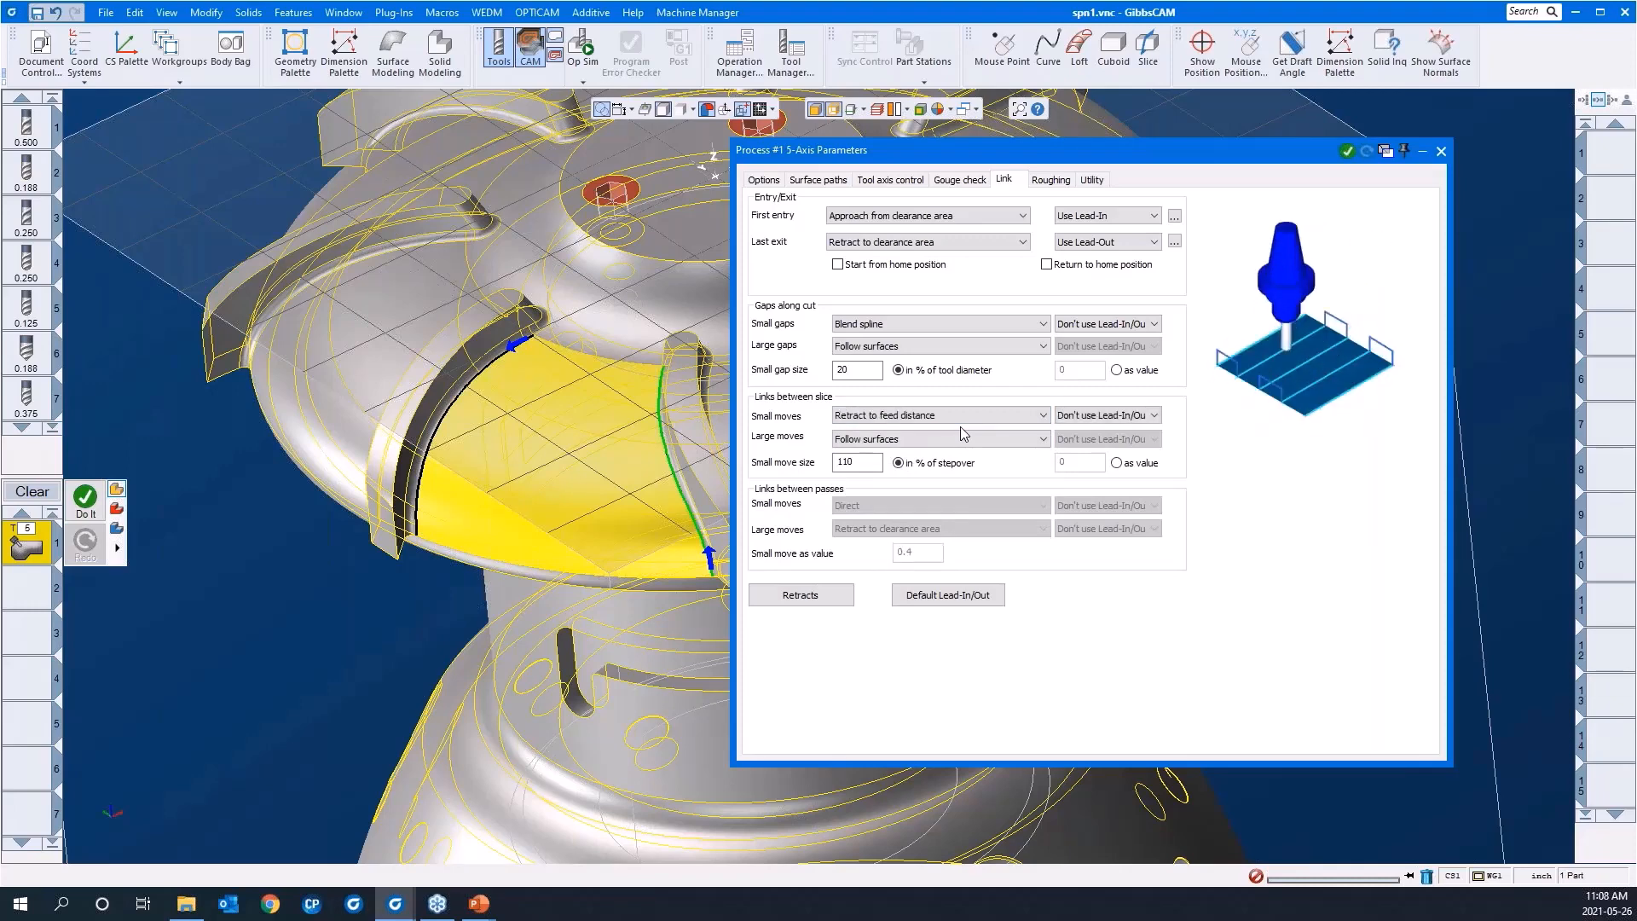
pyautogui.press('Down')
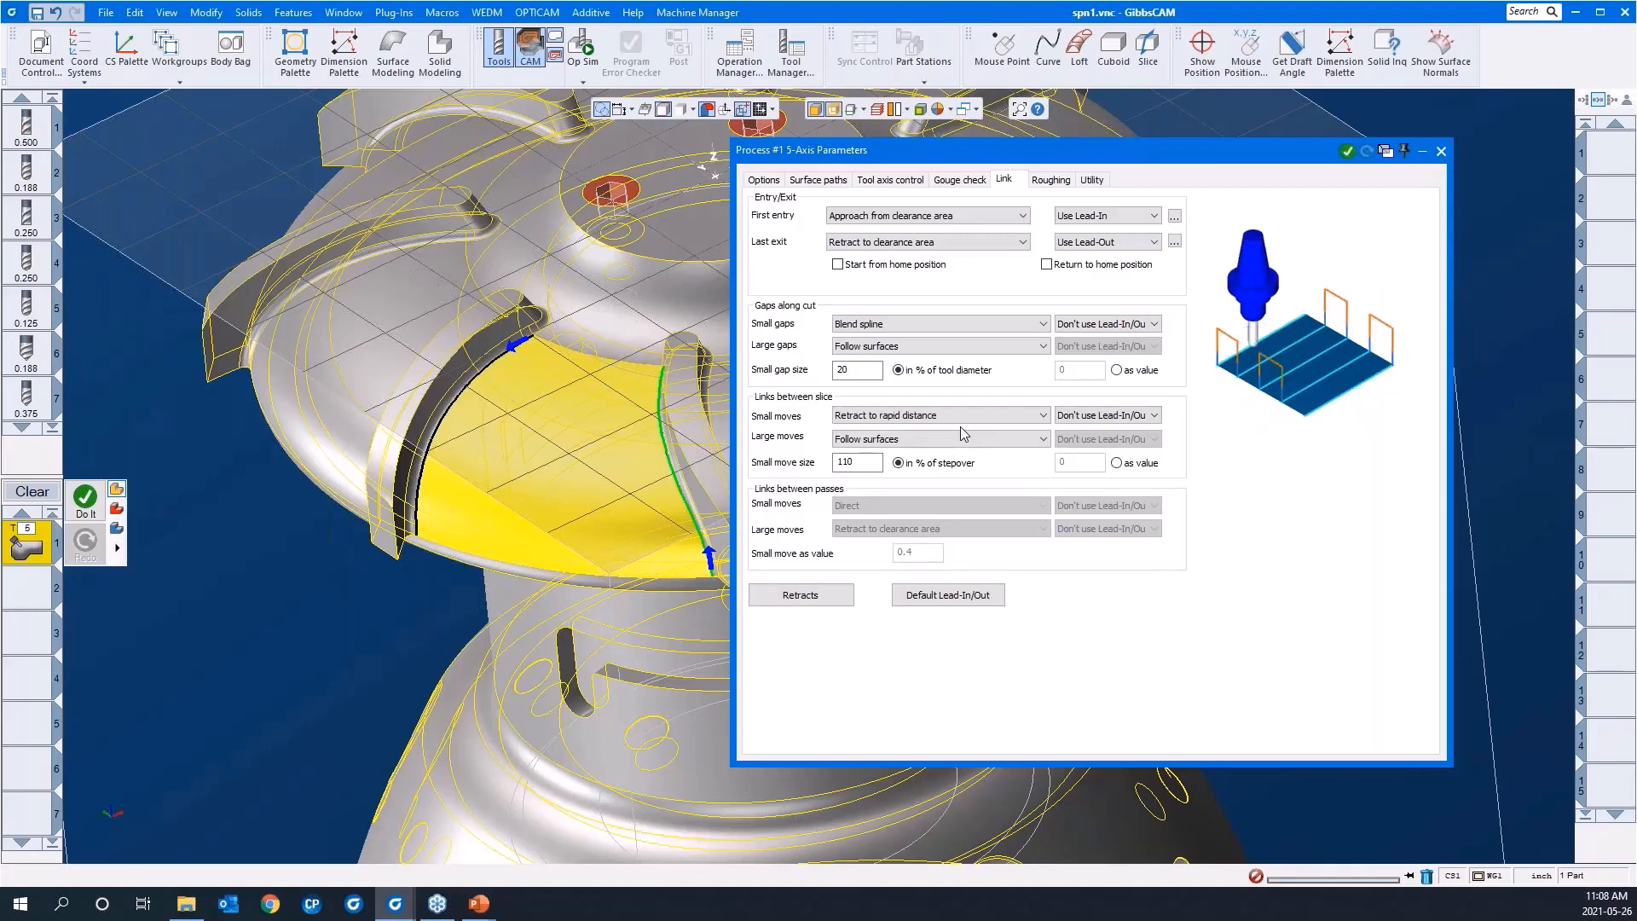
pyautogui.press('Up')
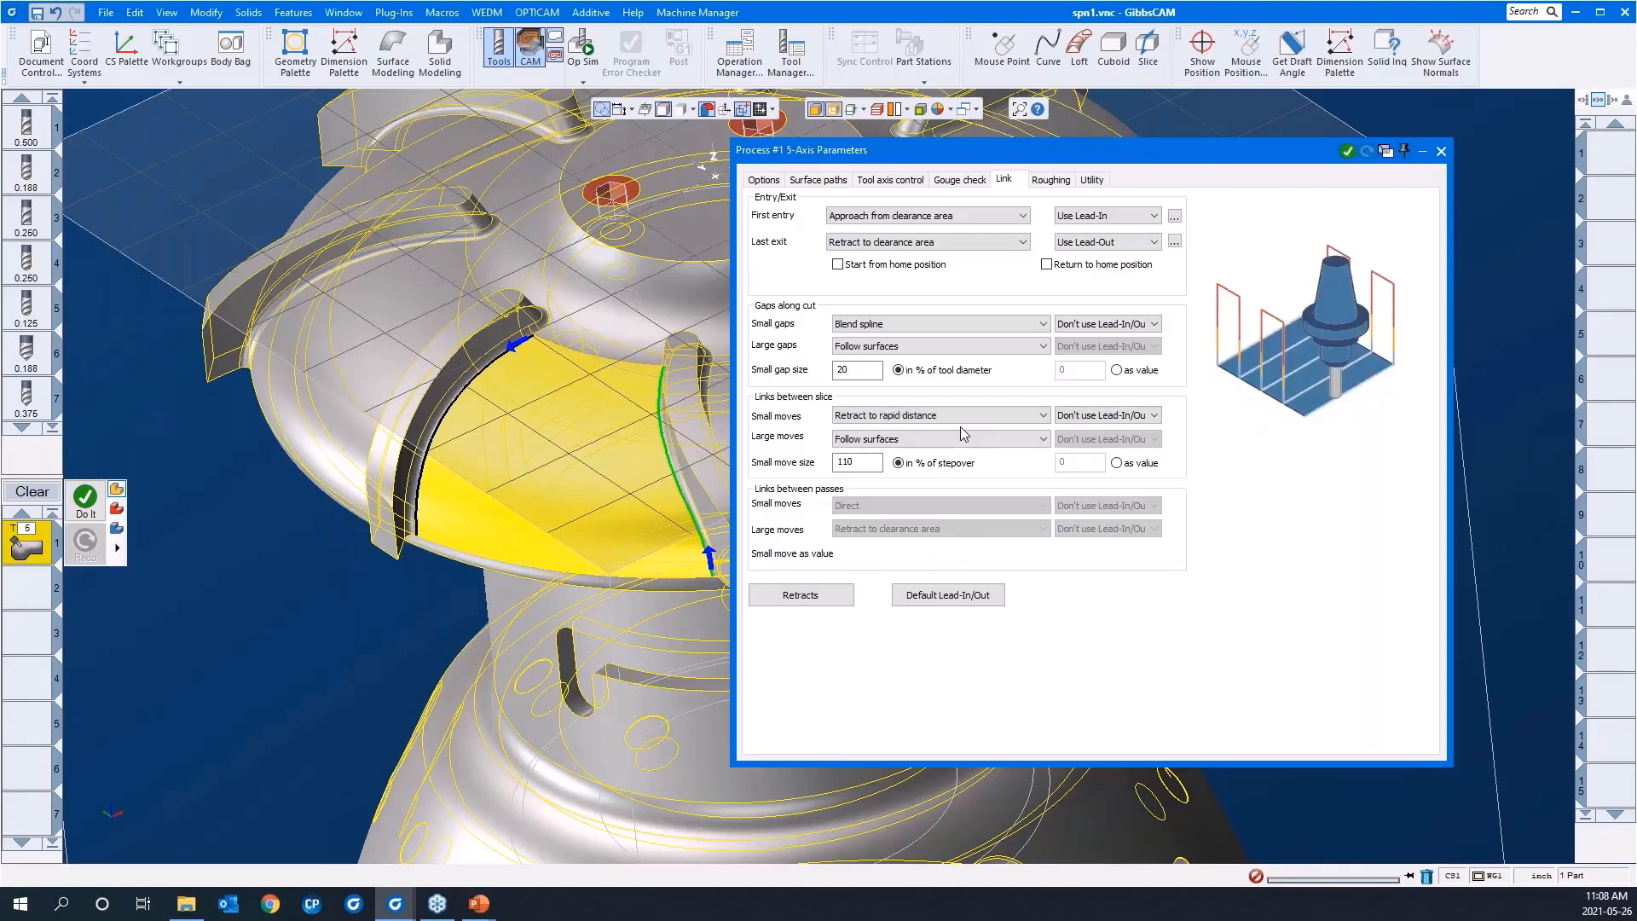
pyautogui.press('Up')
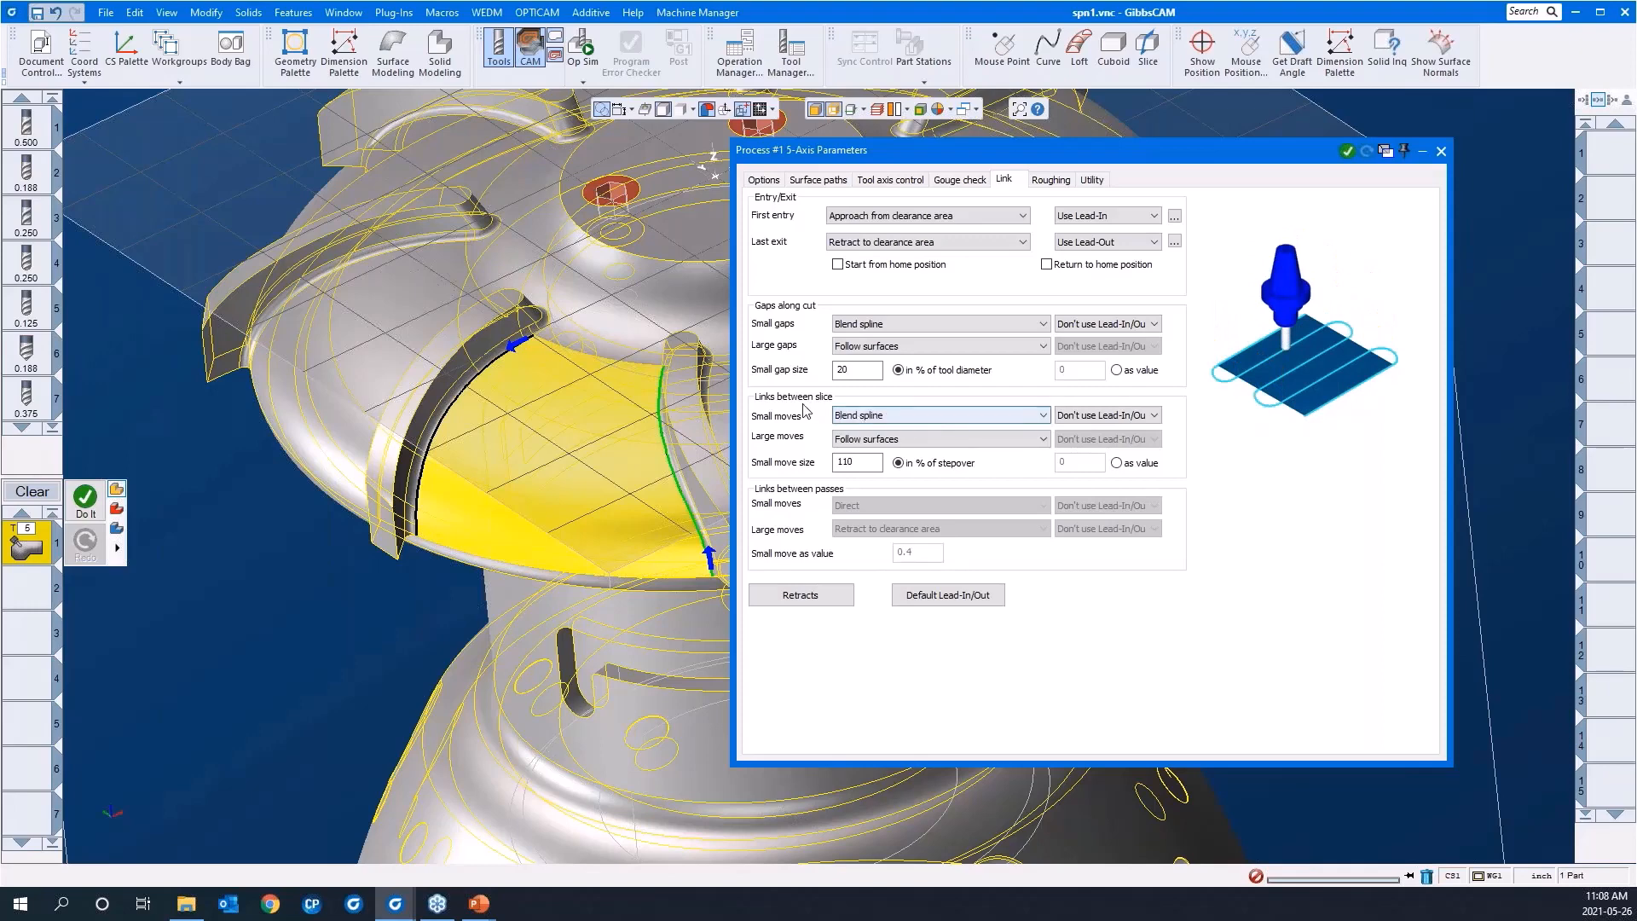
pyautogui.click(855, 415)
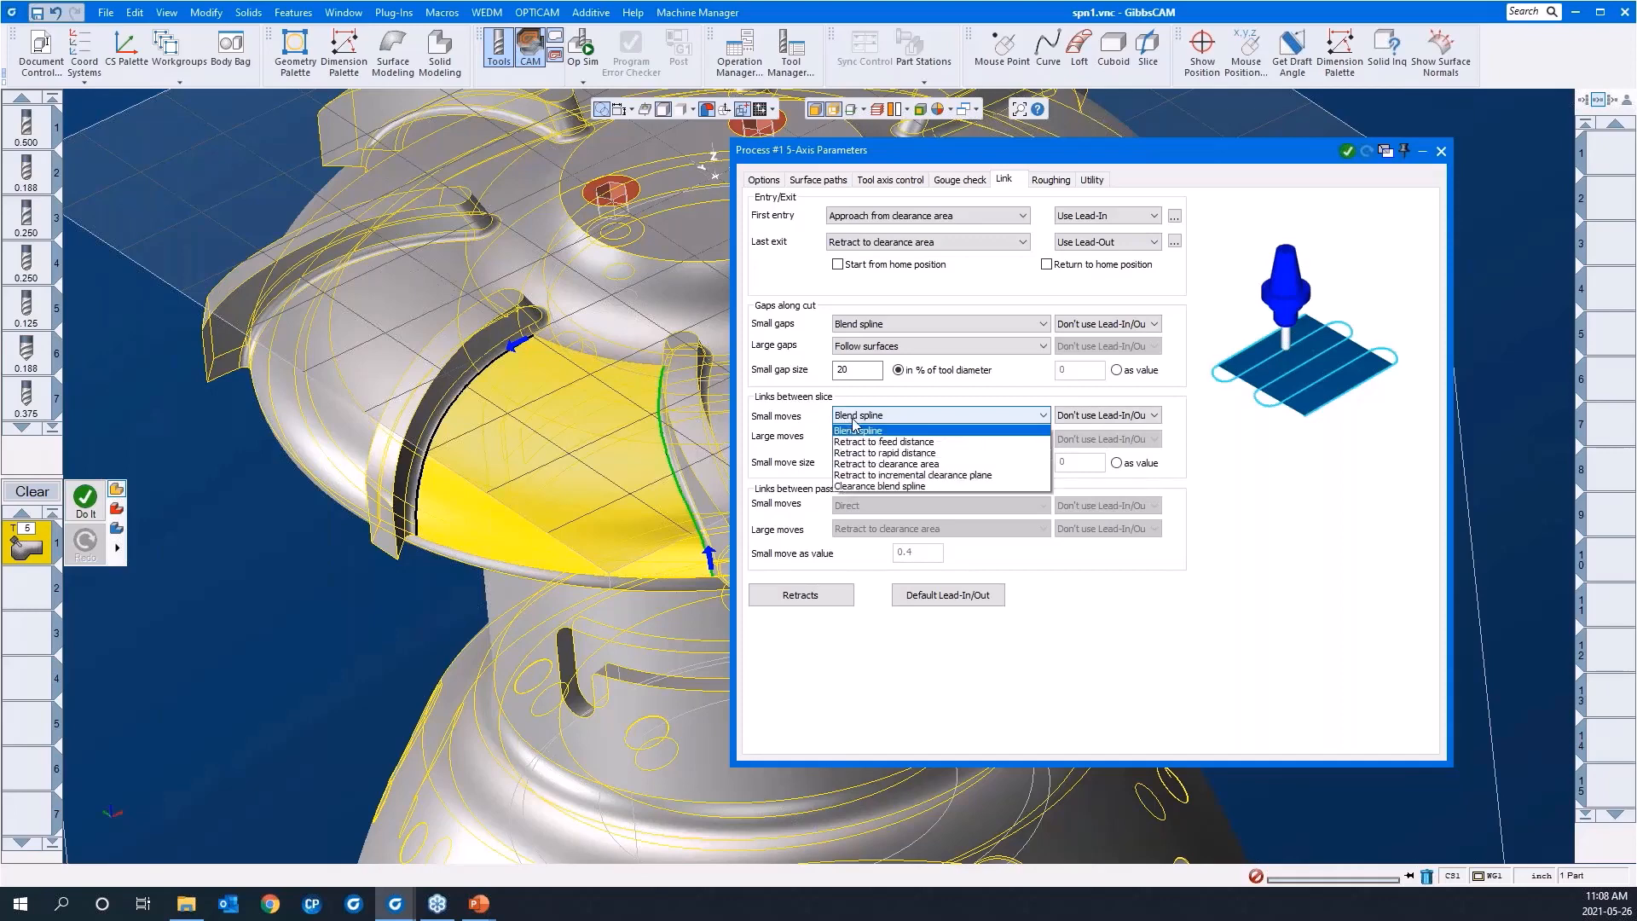
pyautogui.click(856, 436)
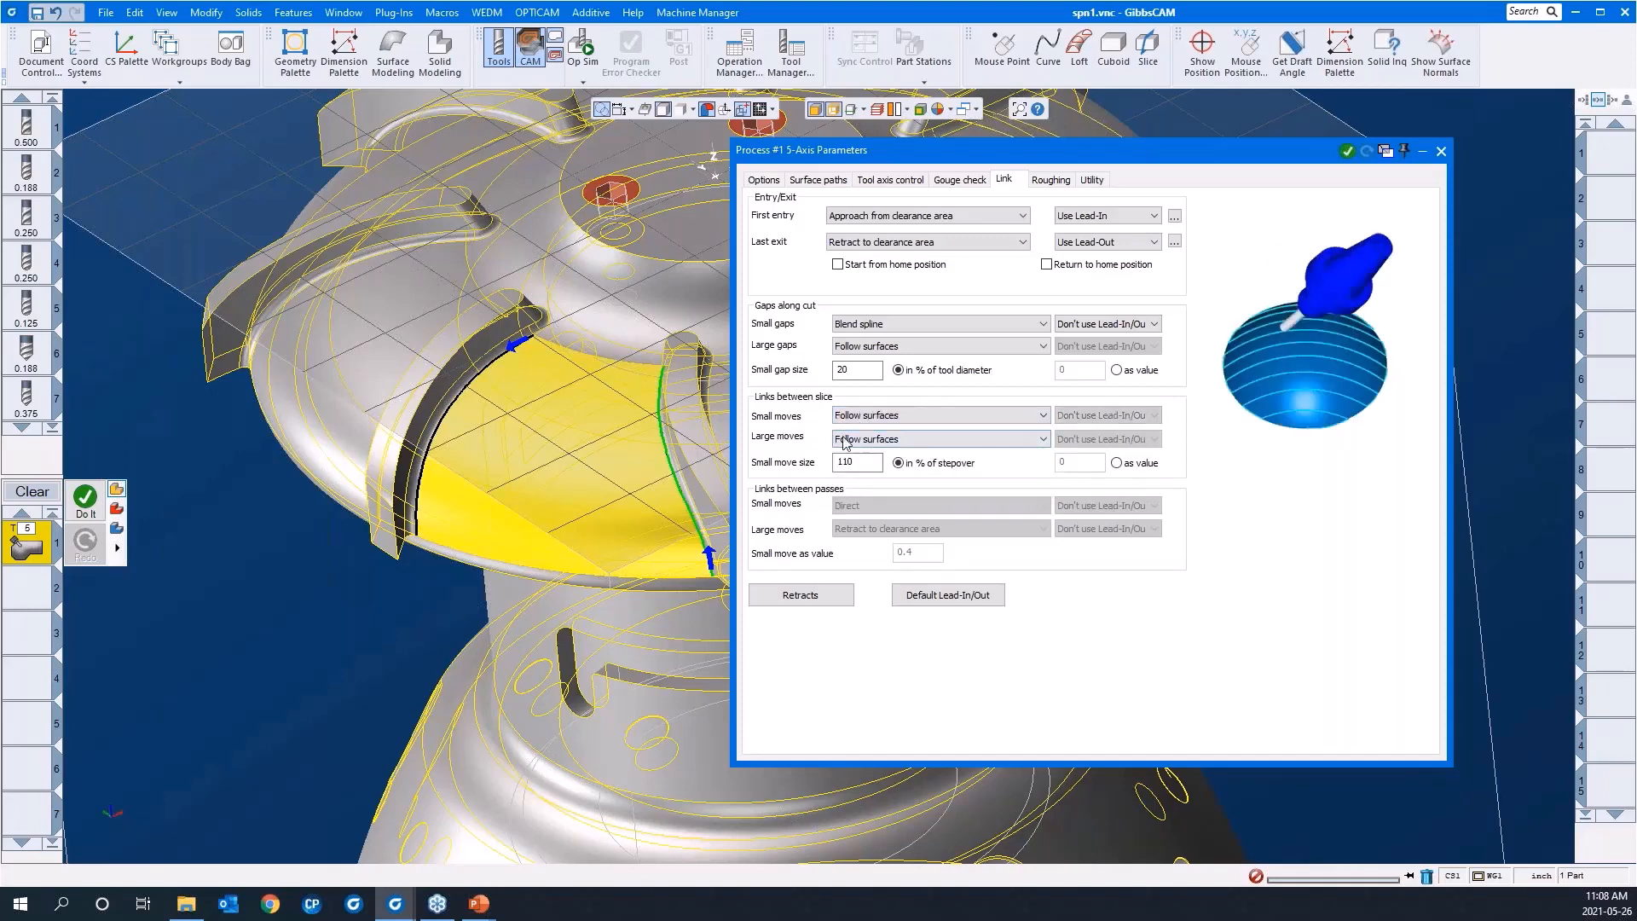
# Step: Try Retract to clearance area for the large moves between slices and review the clearance area and rapid distance settings
pyautogui.click(844, 439)
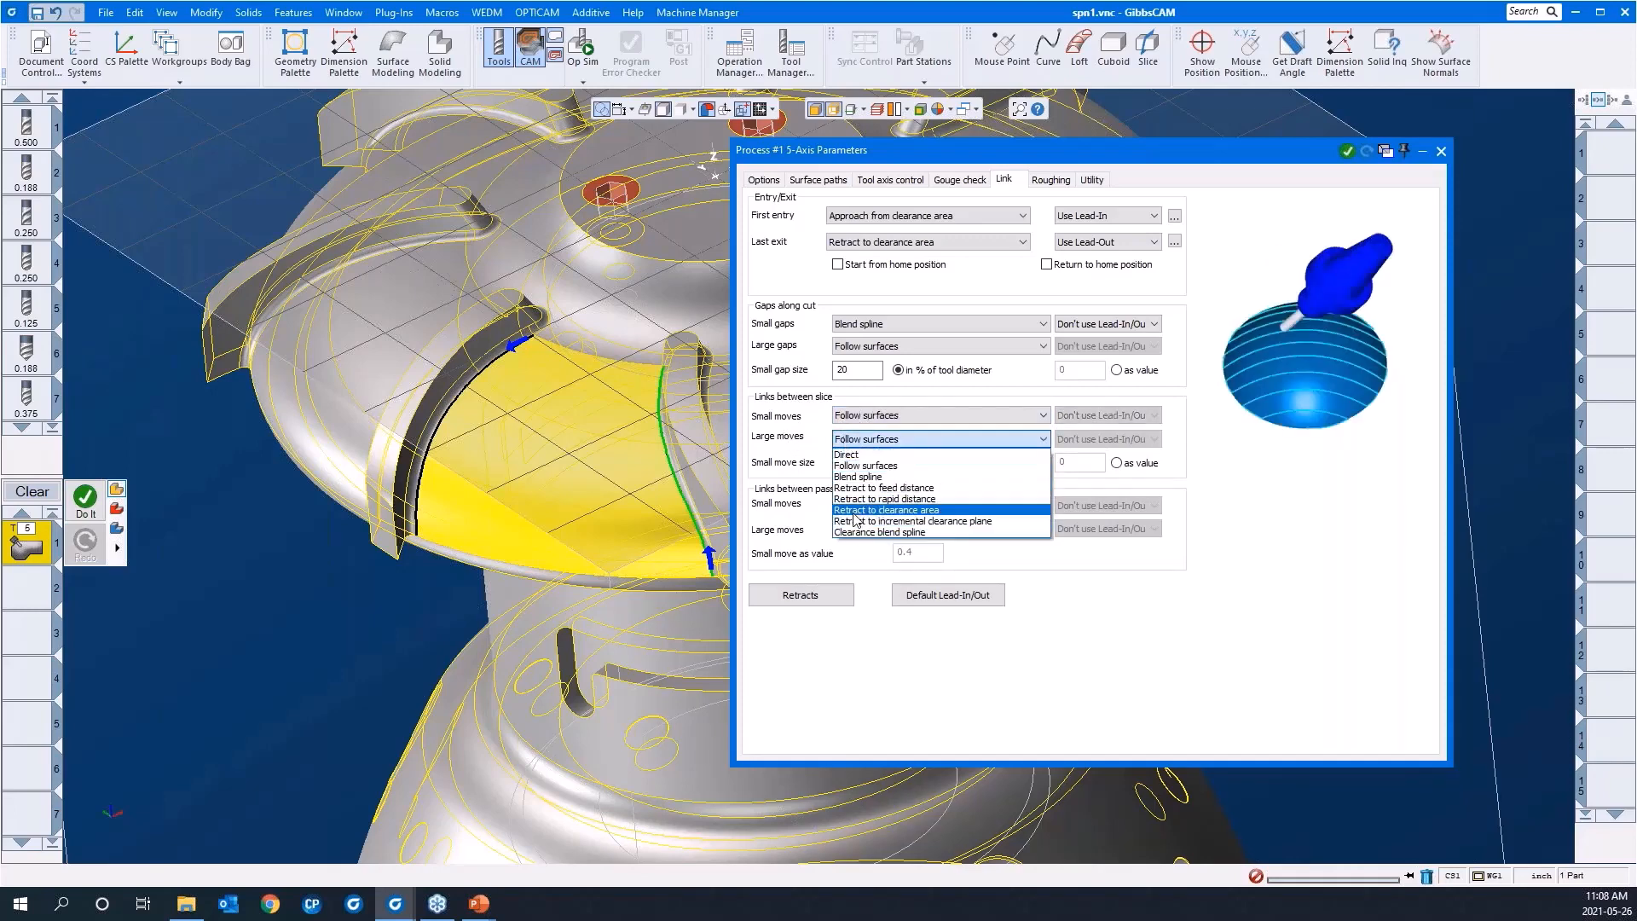
pyautogui.click(853, 510)
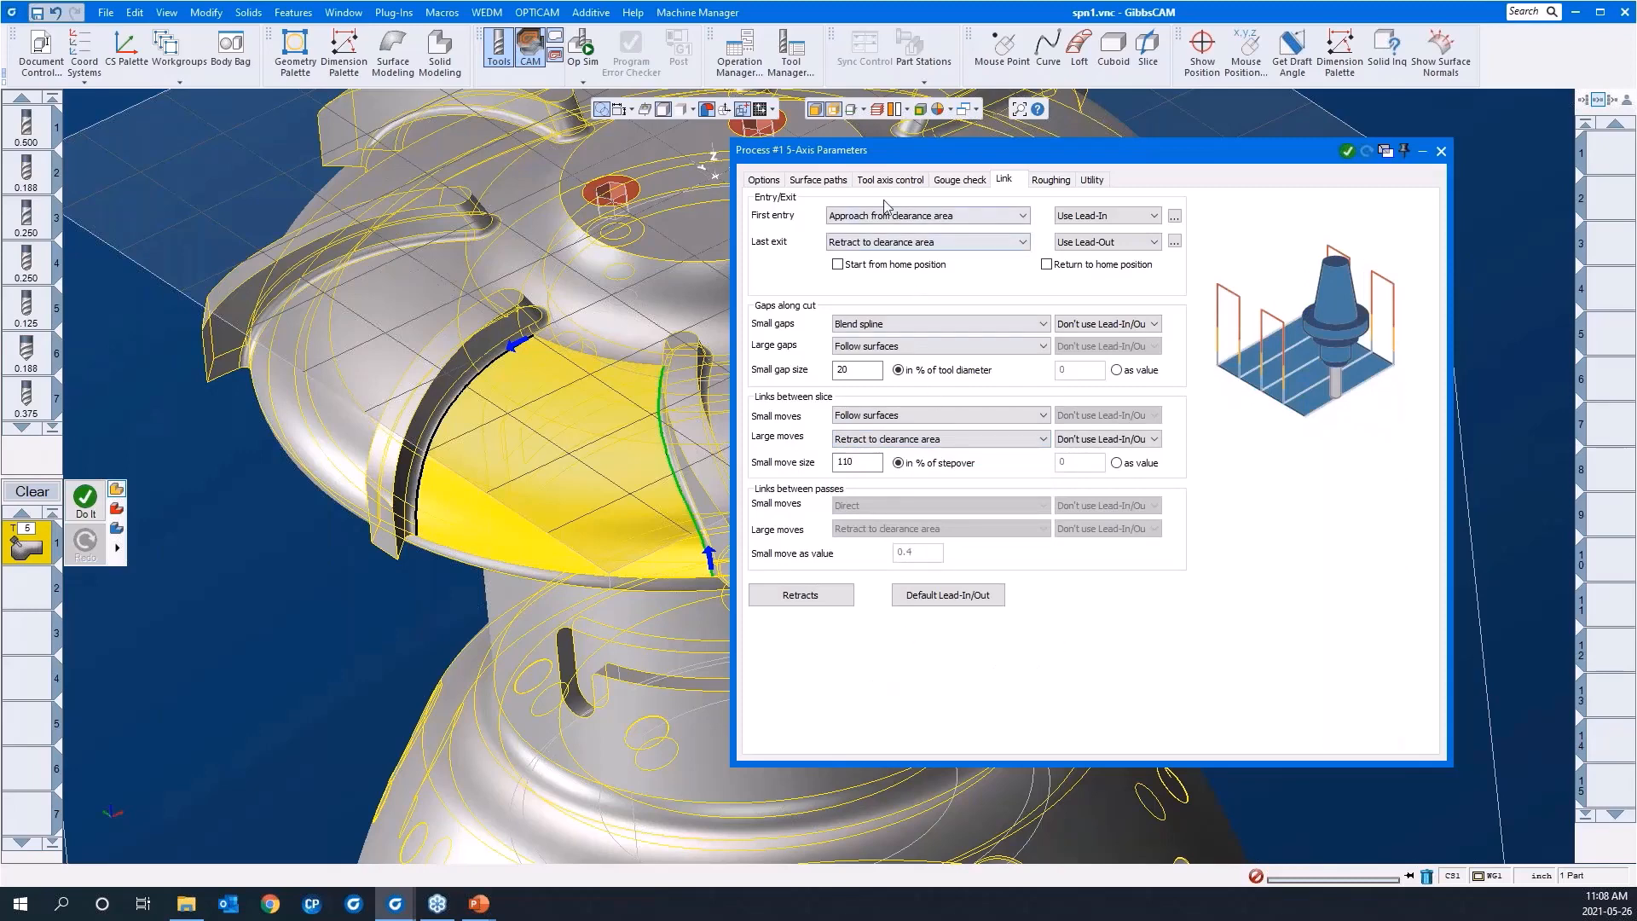
pyautogui.click(826, 596)
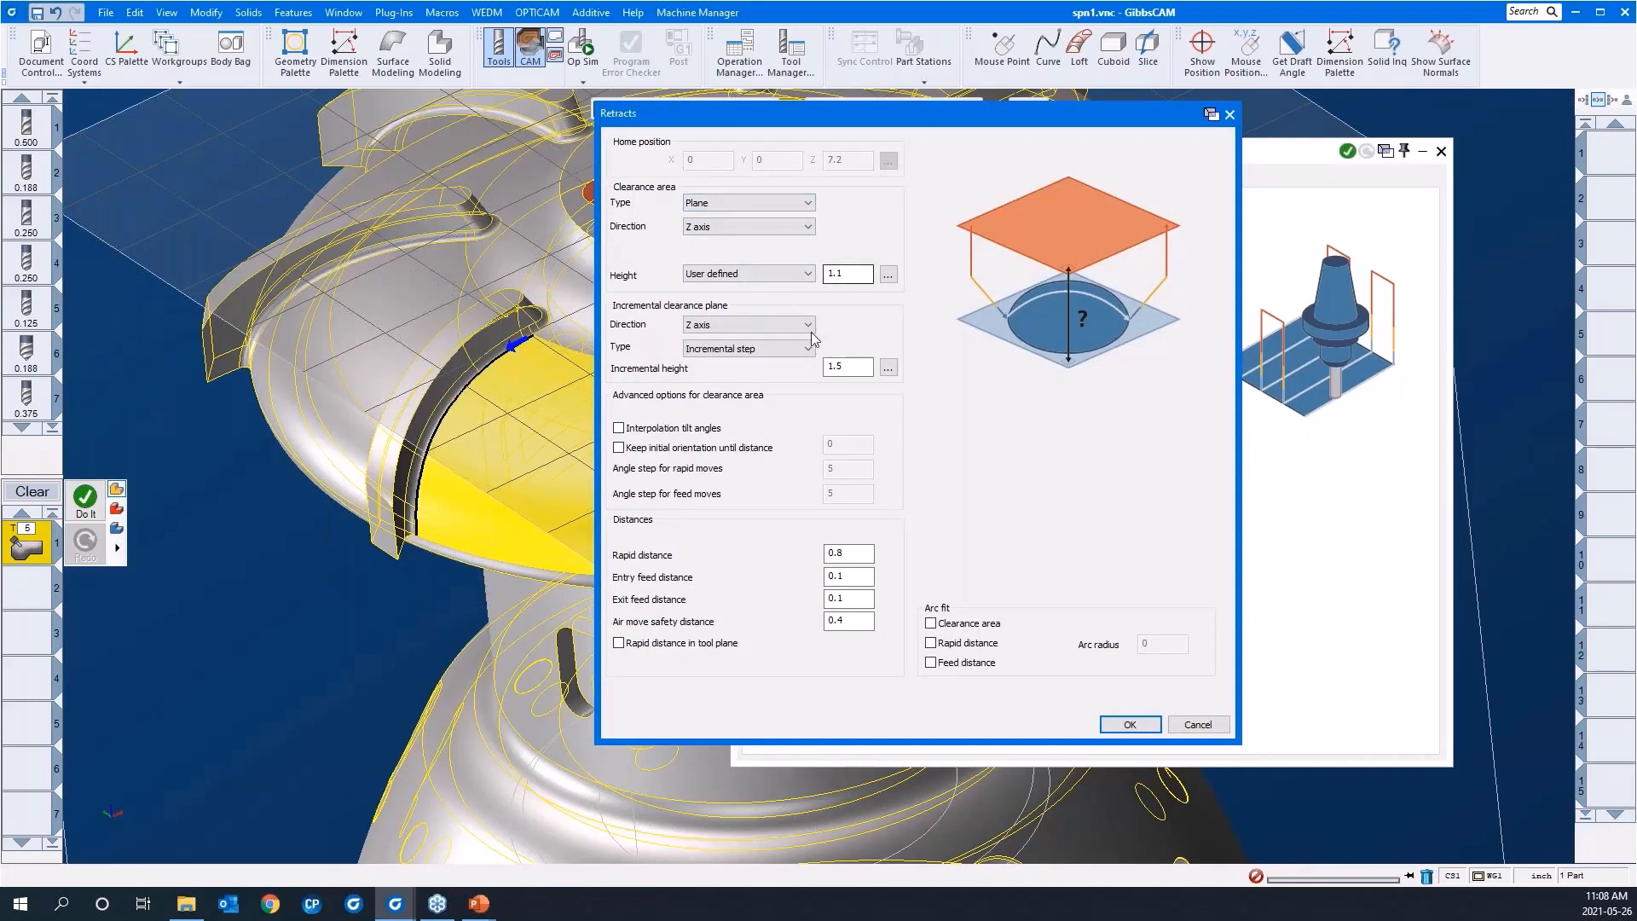
pyautogui.click(854, 552)
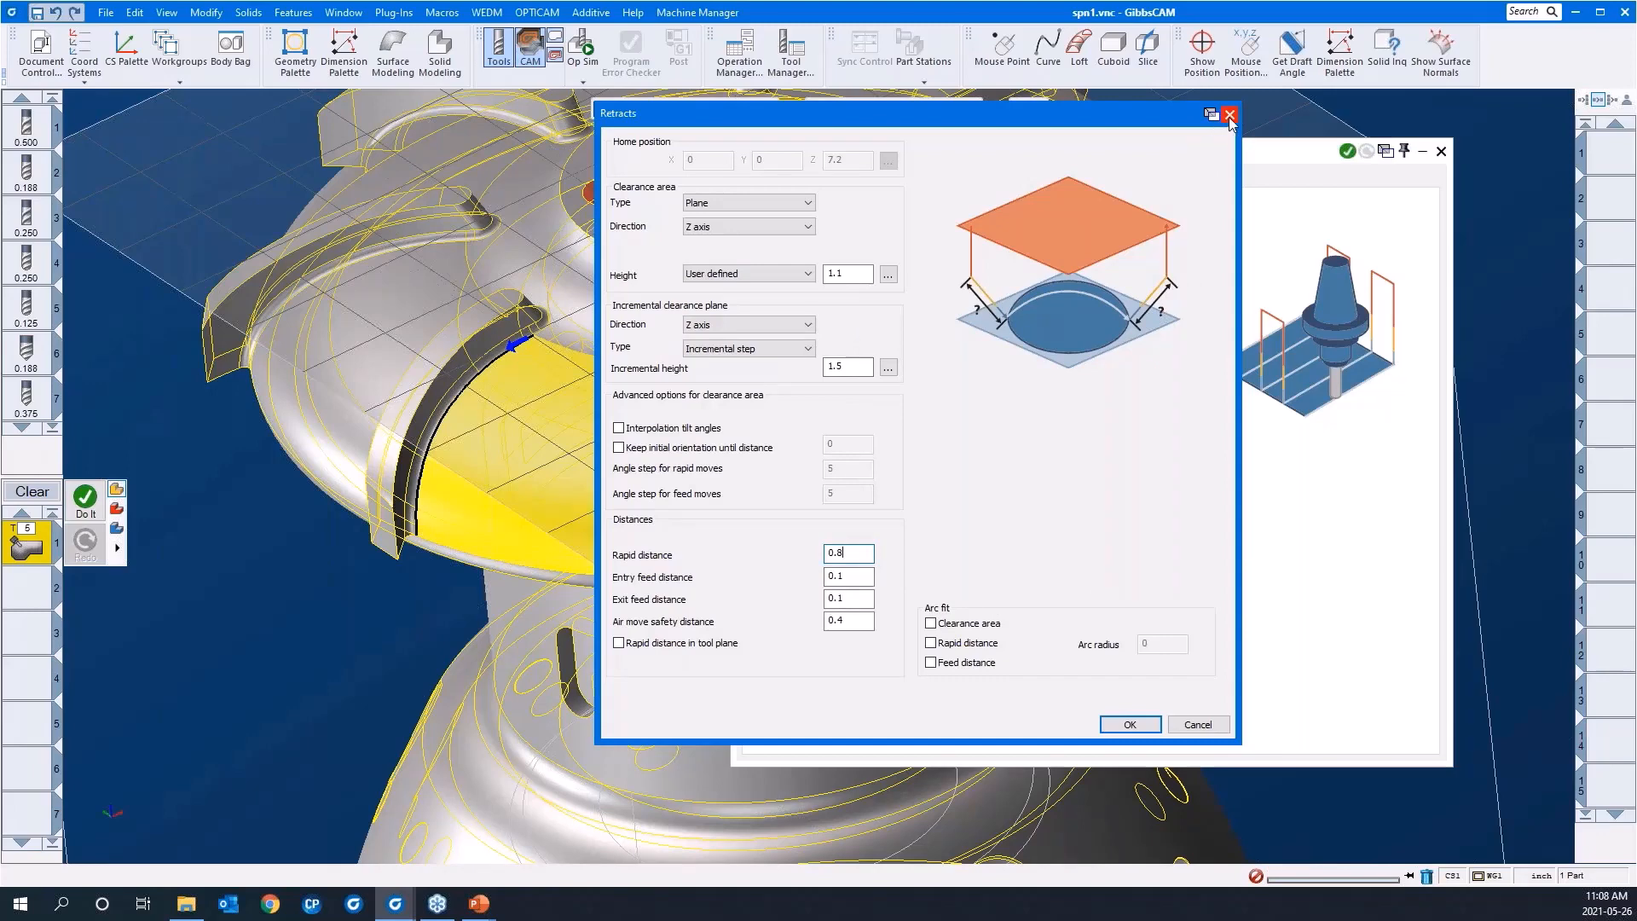
pyautogui.click(1229, 115)
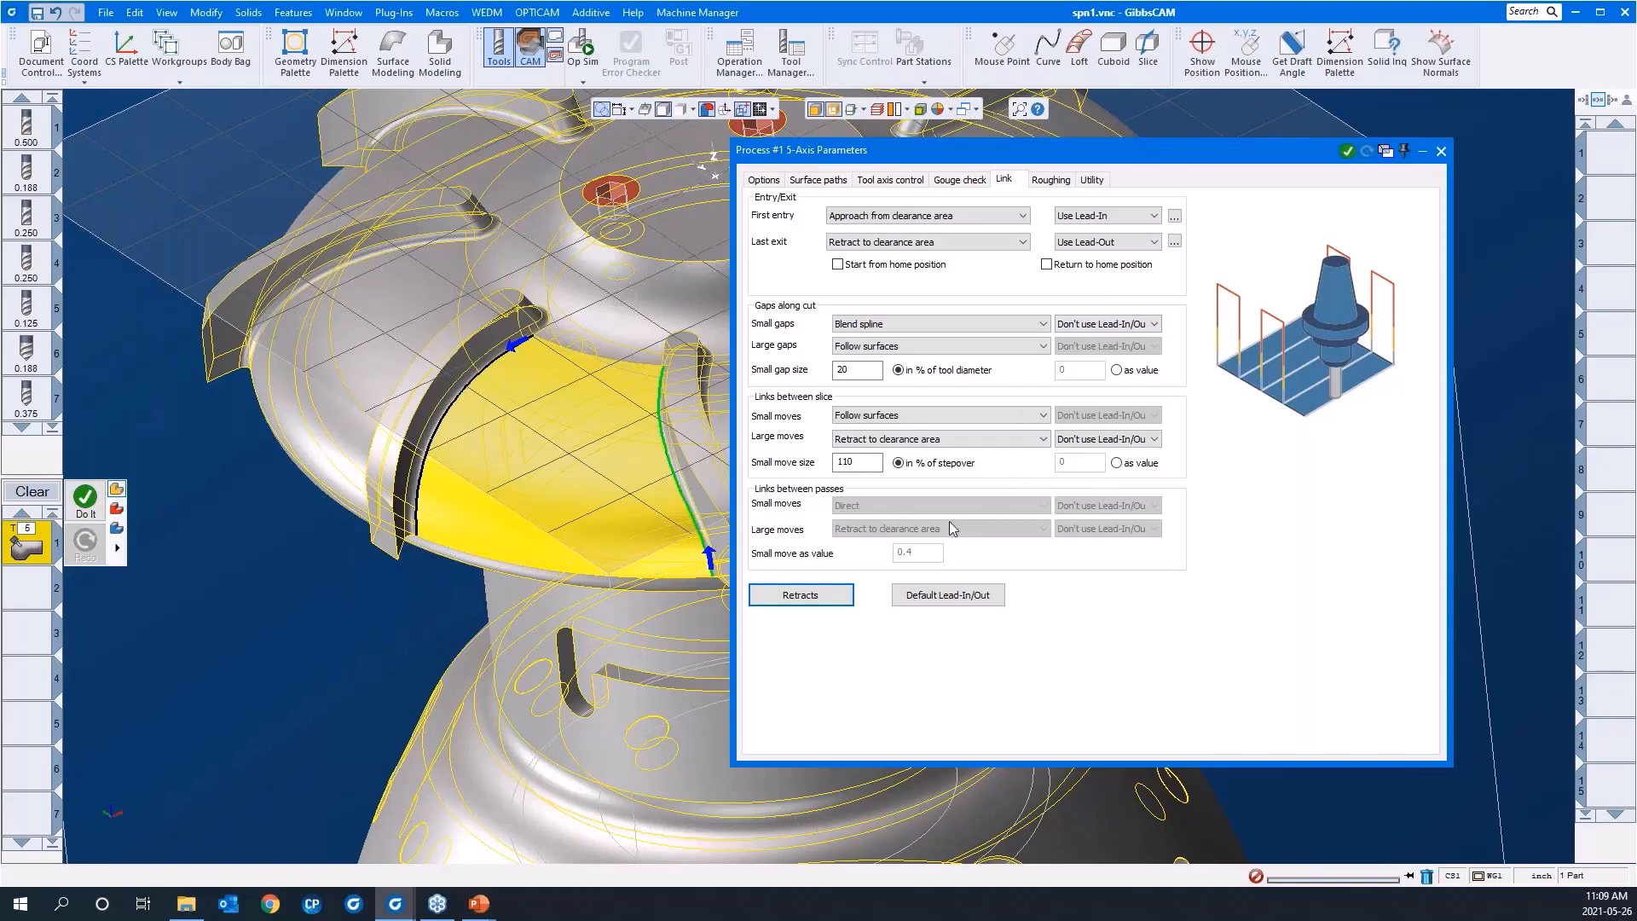
# Step: Try enabling Multi passes to review the link types for small moves between passes, and turn Multi passes off again
pyautogui.click(1051, 180)
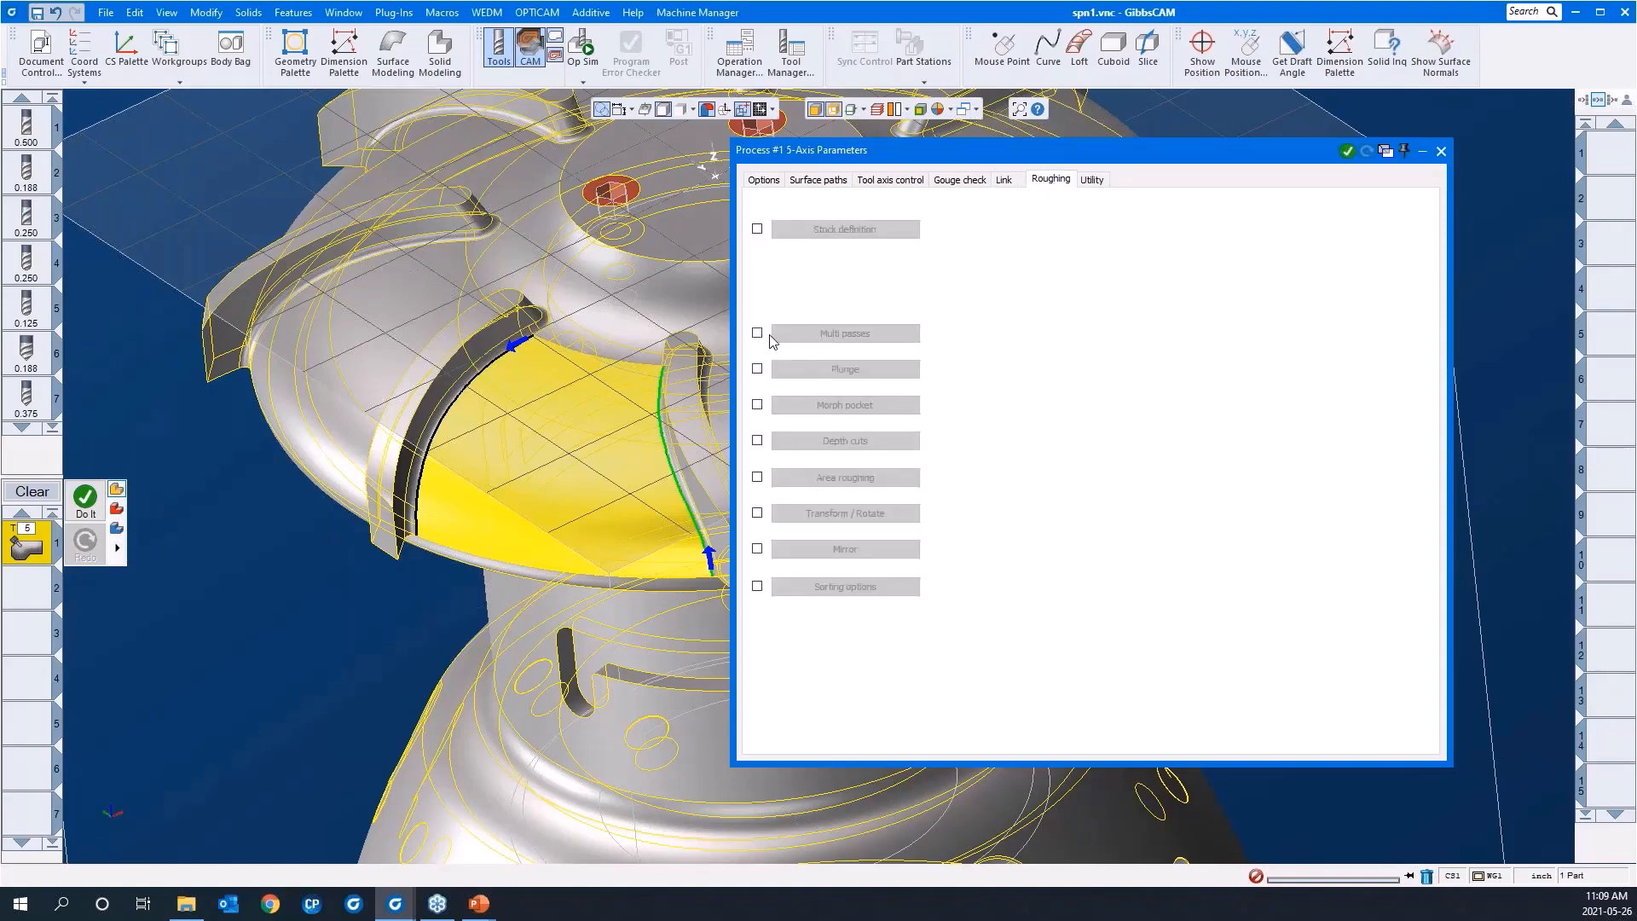
pyautogui.click(757, 334)
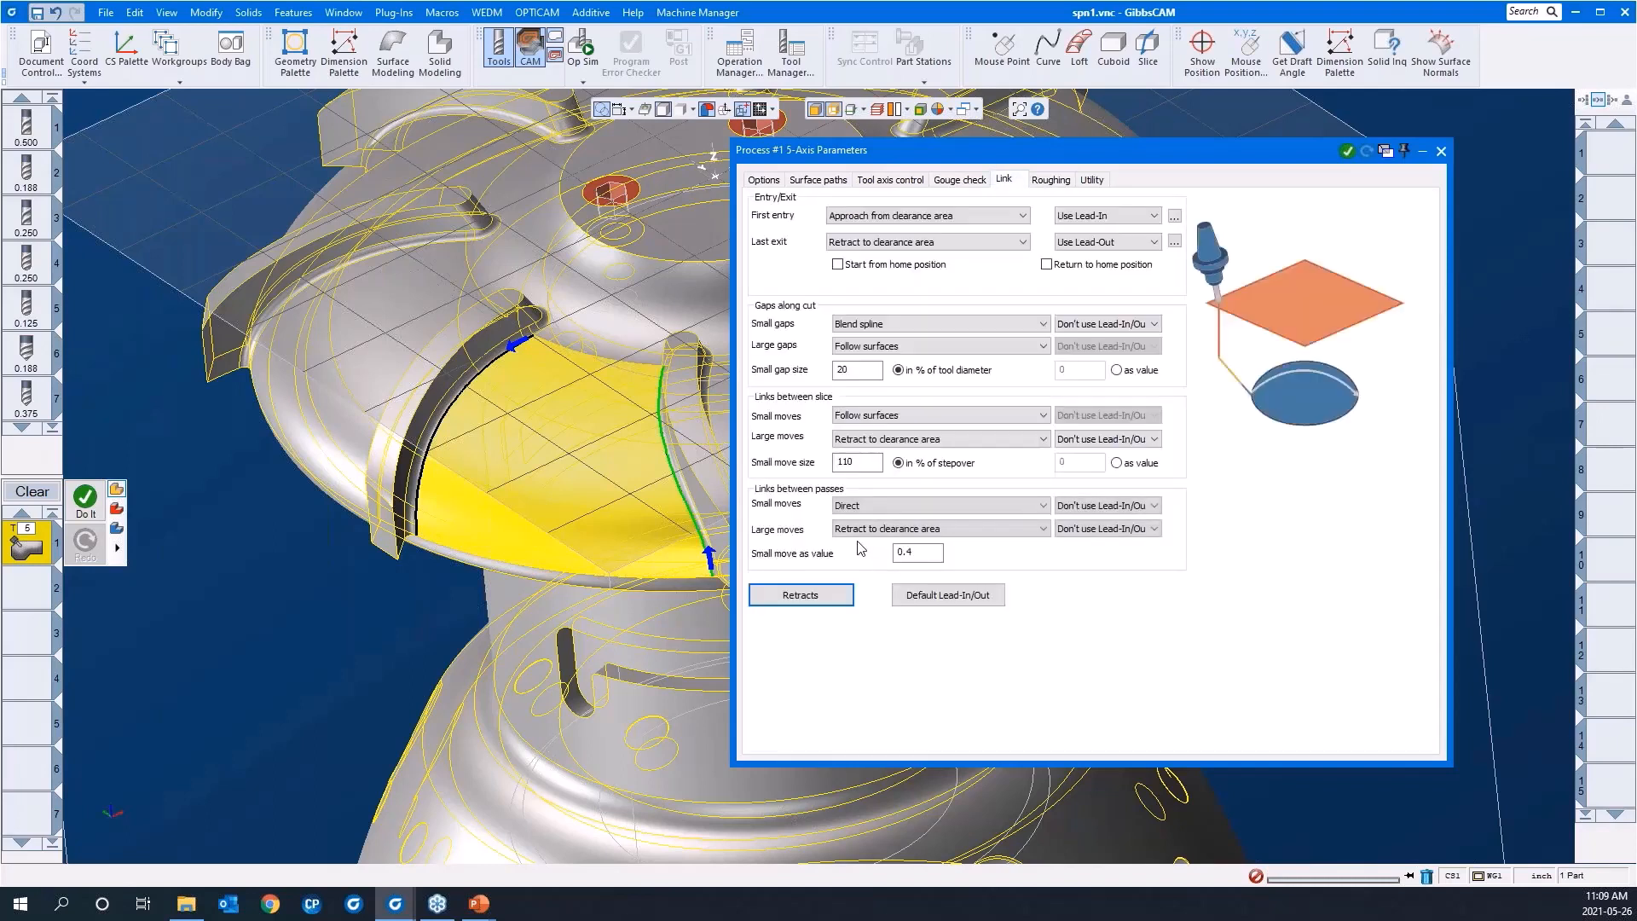
pyautogui.click(852, 506)
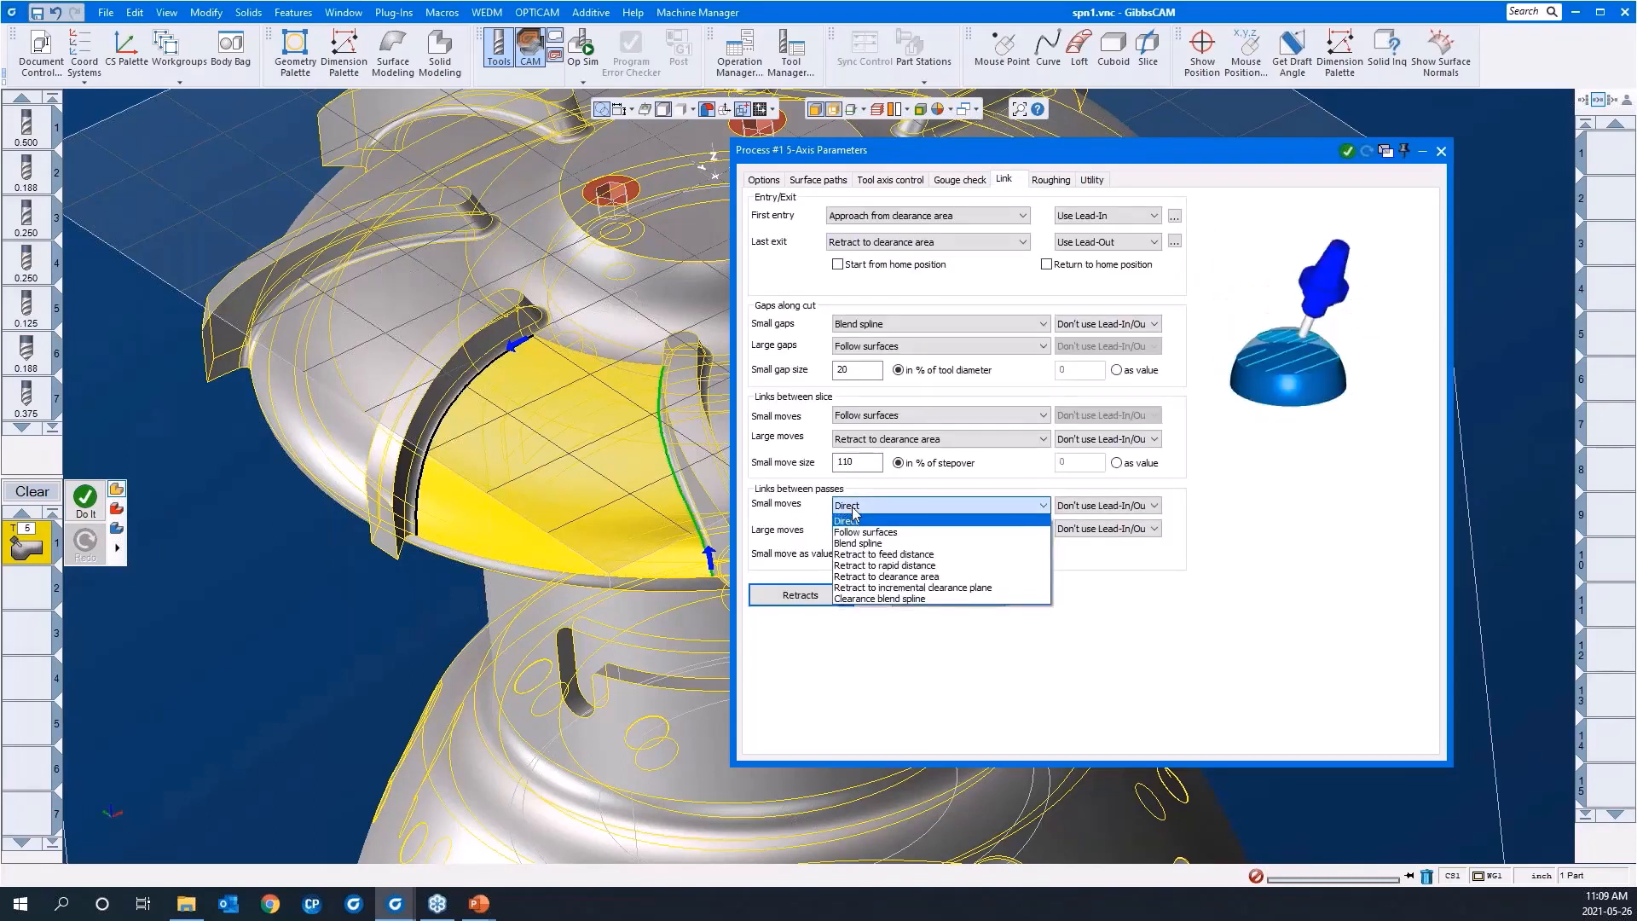
pyautogui.click(1291, 463)
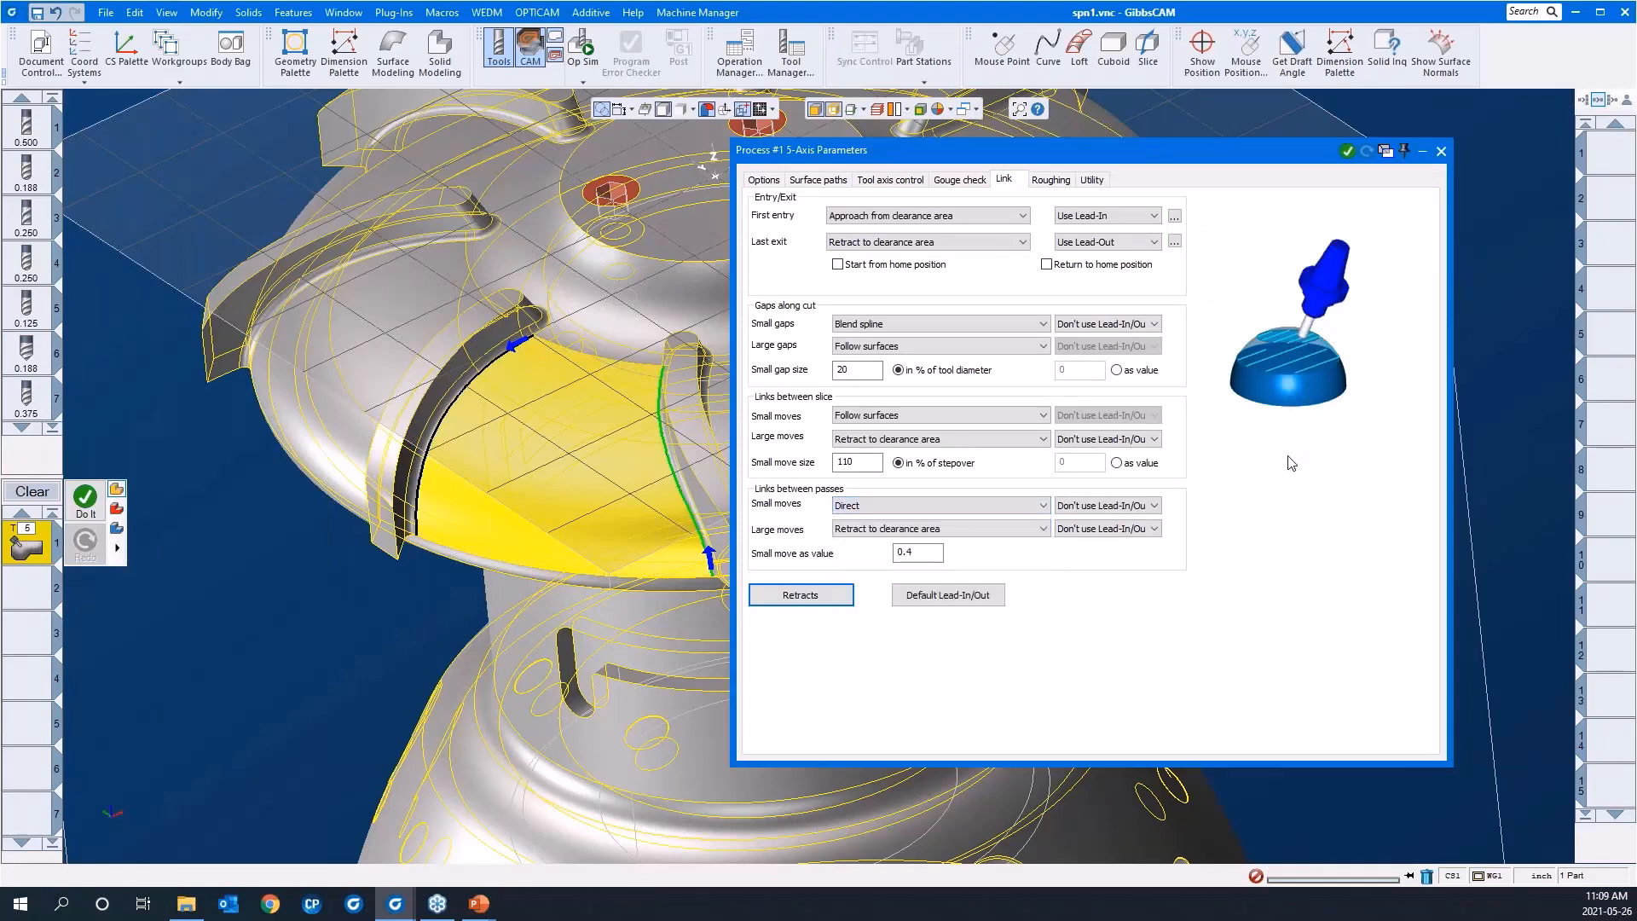
pyautogui.click(1064, 181)
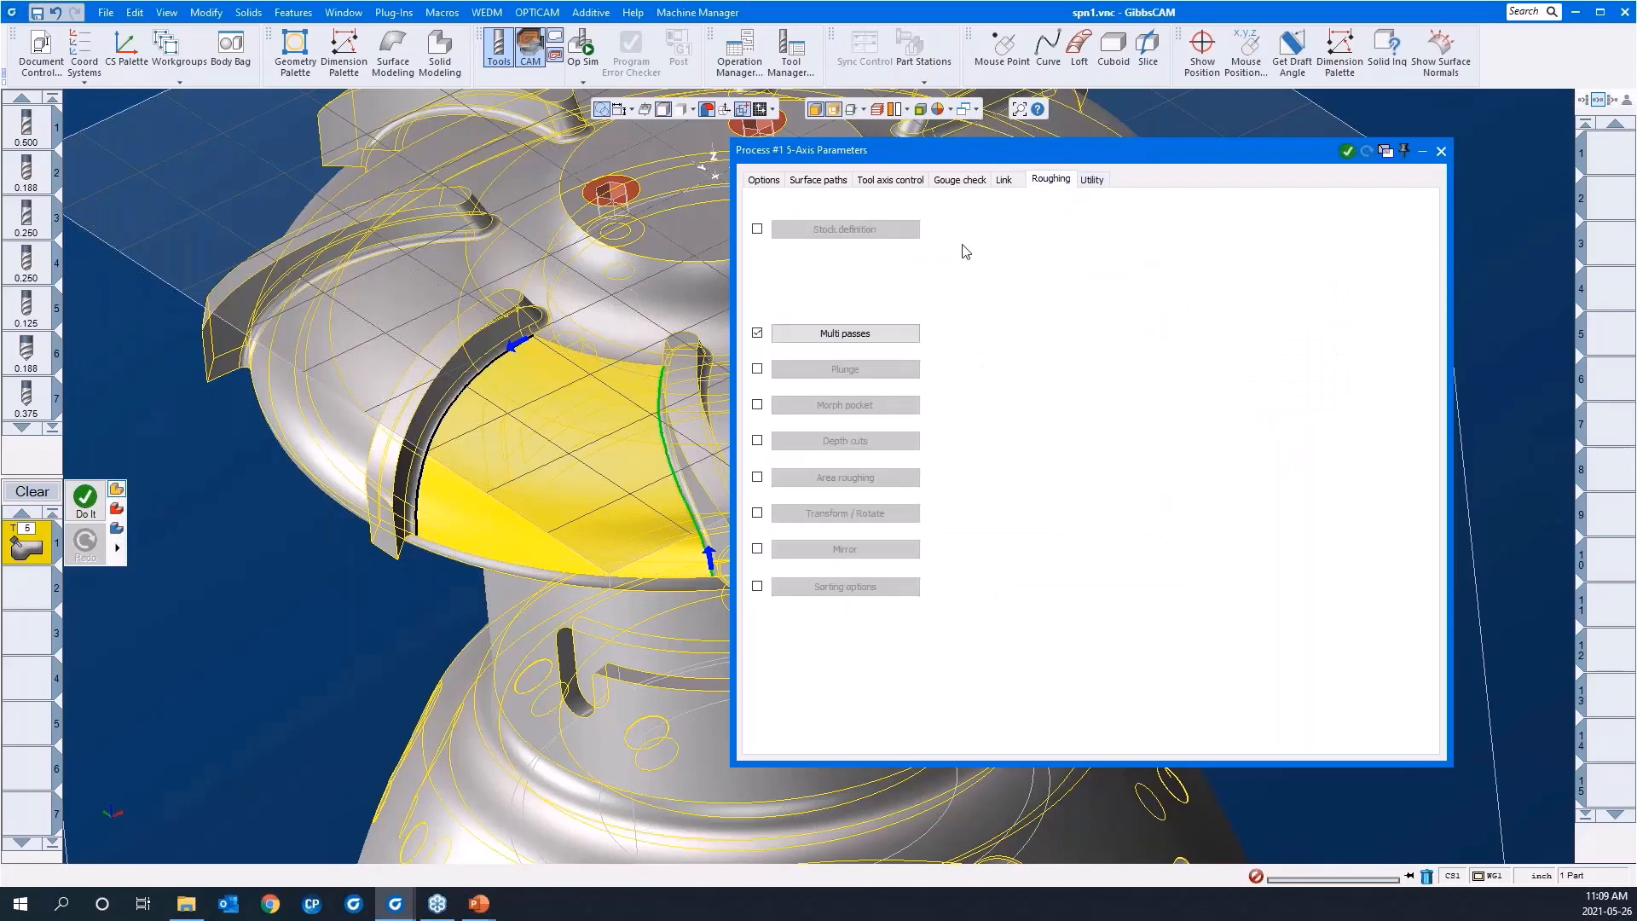
pyautogui.click(757, 333)
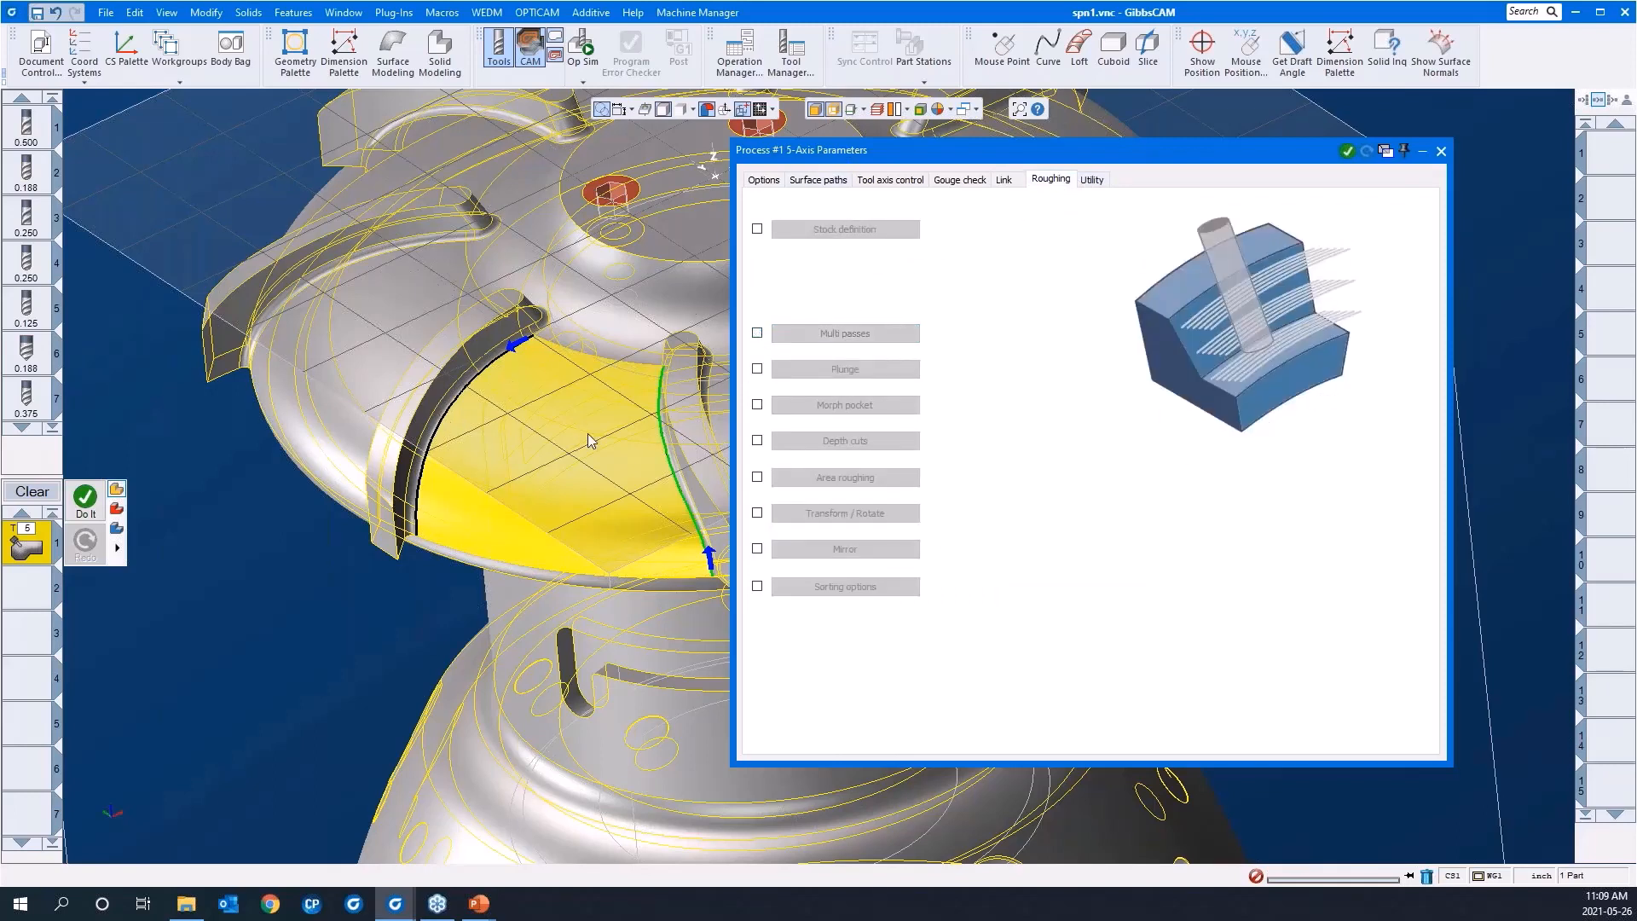
# Step: Recheck the surface path, tool axis and gouge check settings, and set both small and large moves between slices to Follow surfaces
pyautogui.click(816, 180)
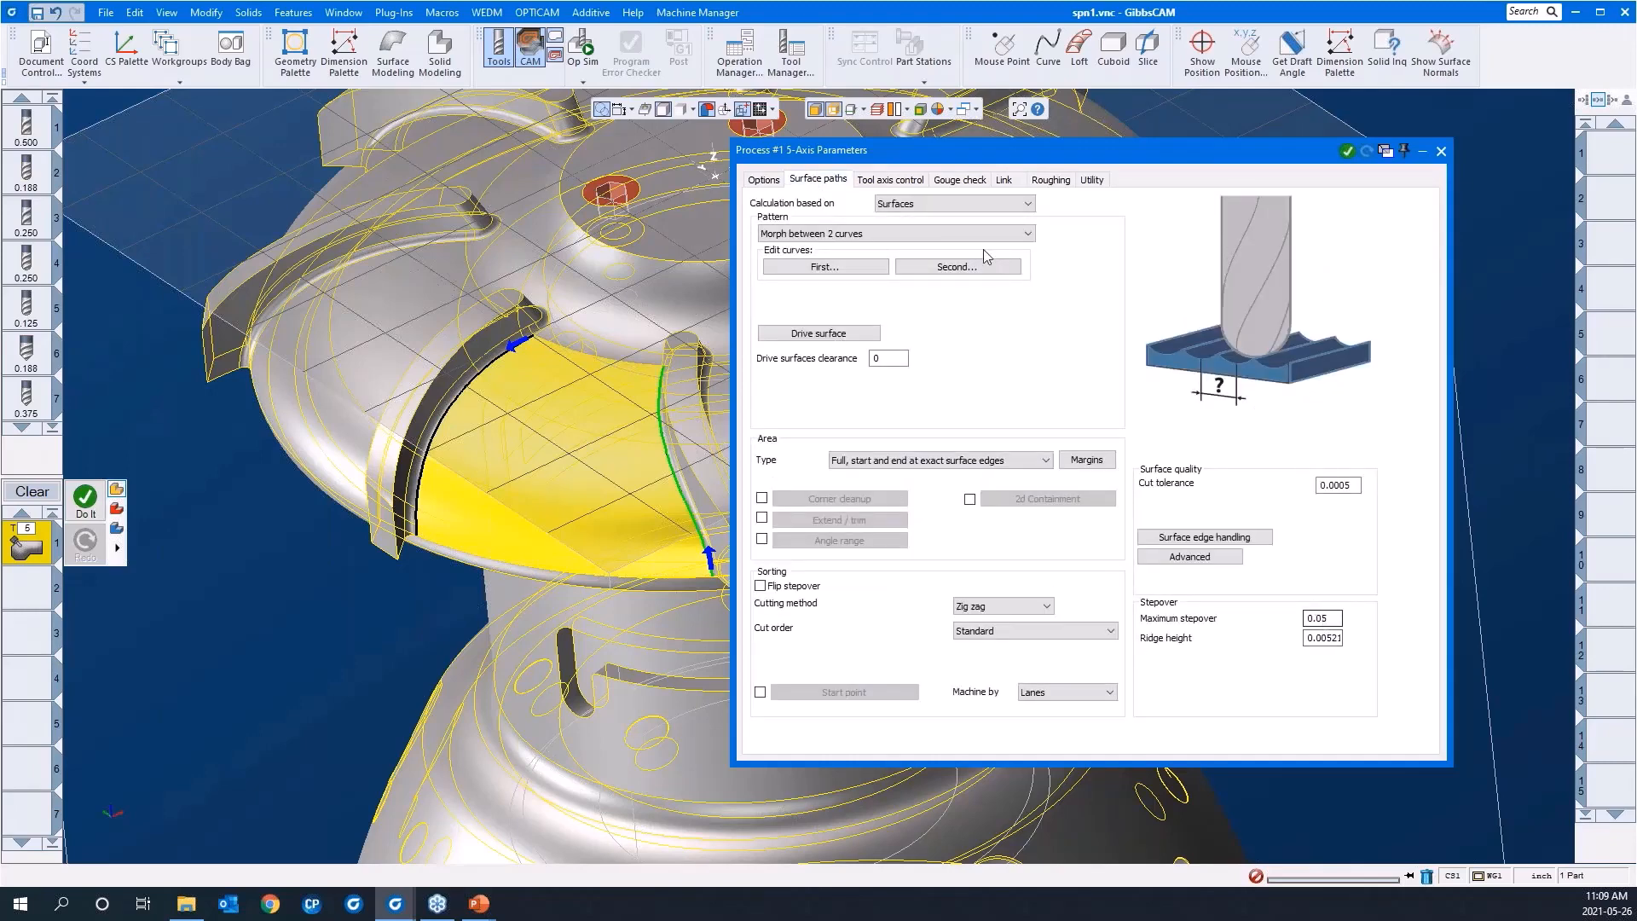
pyautogui.click(889, 180)
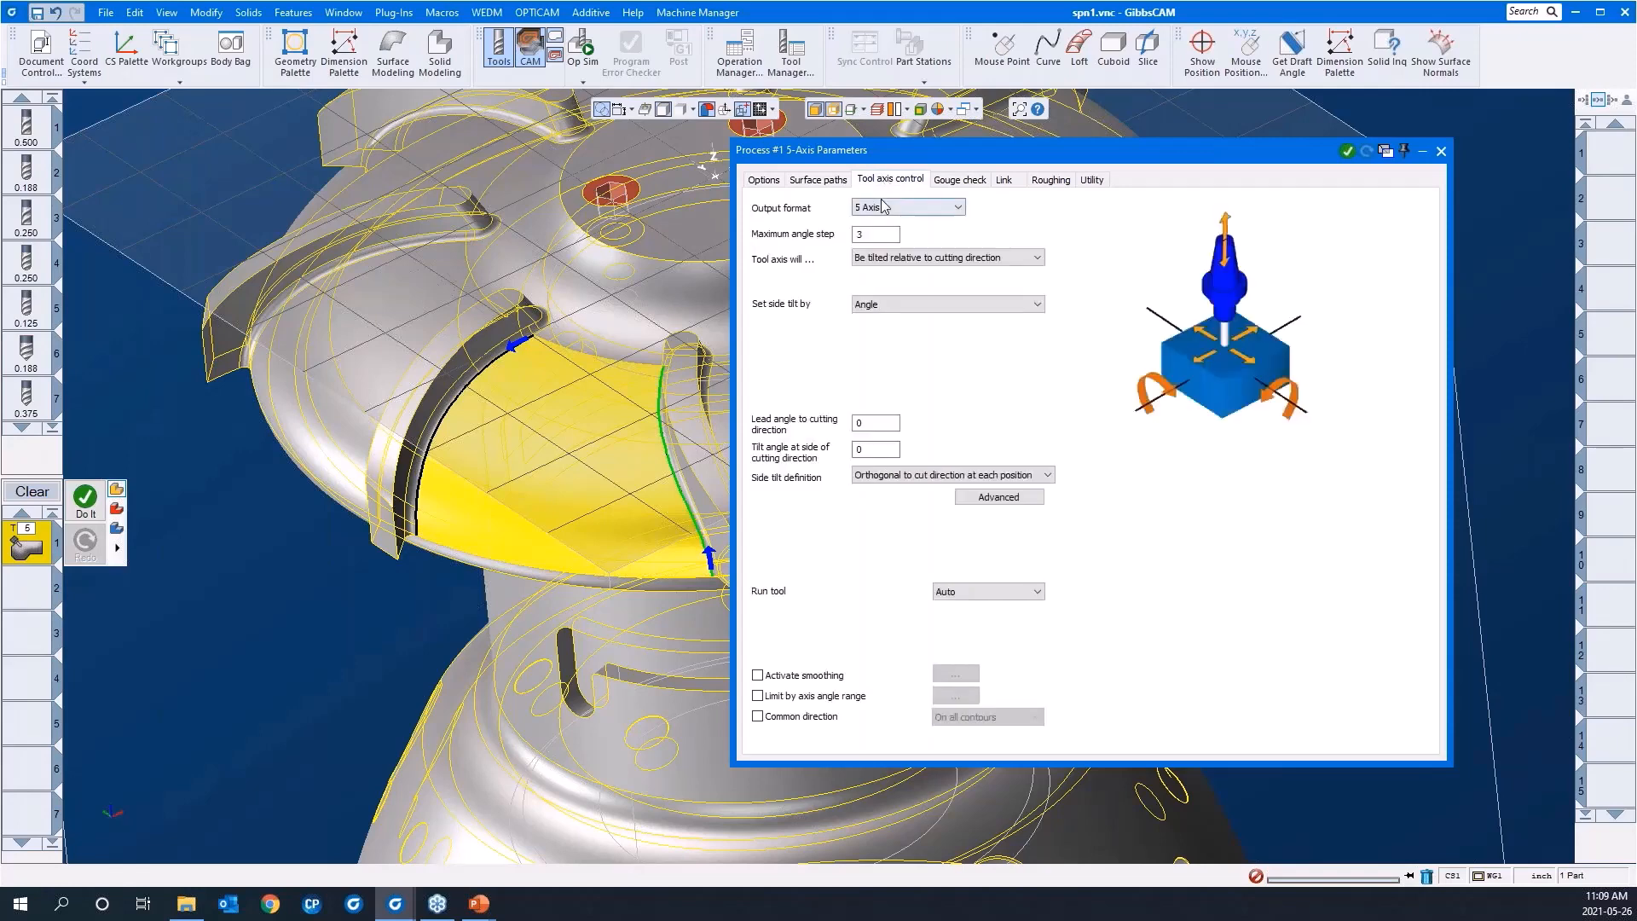
pyautogui.click(972, 185)
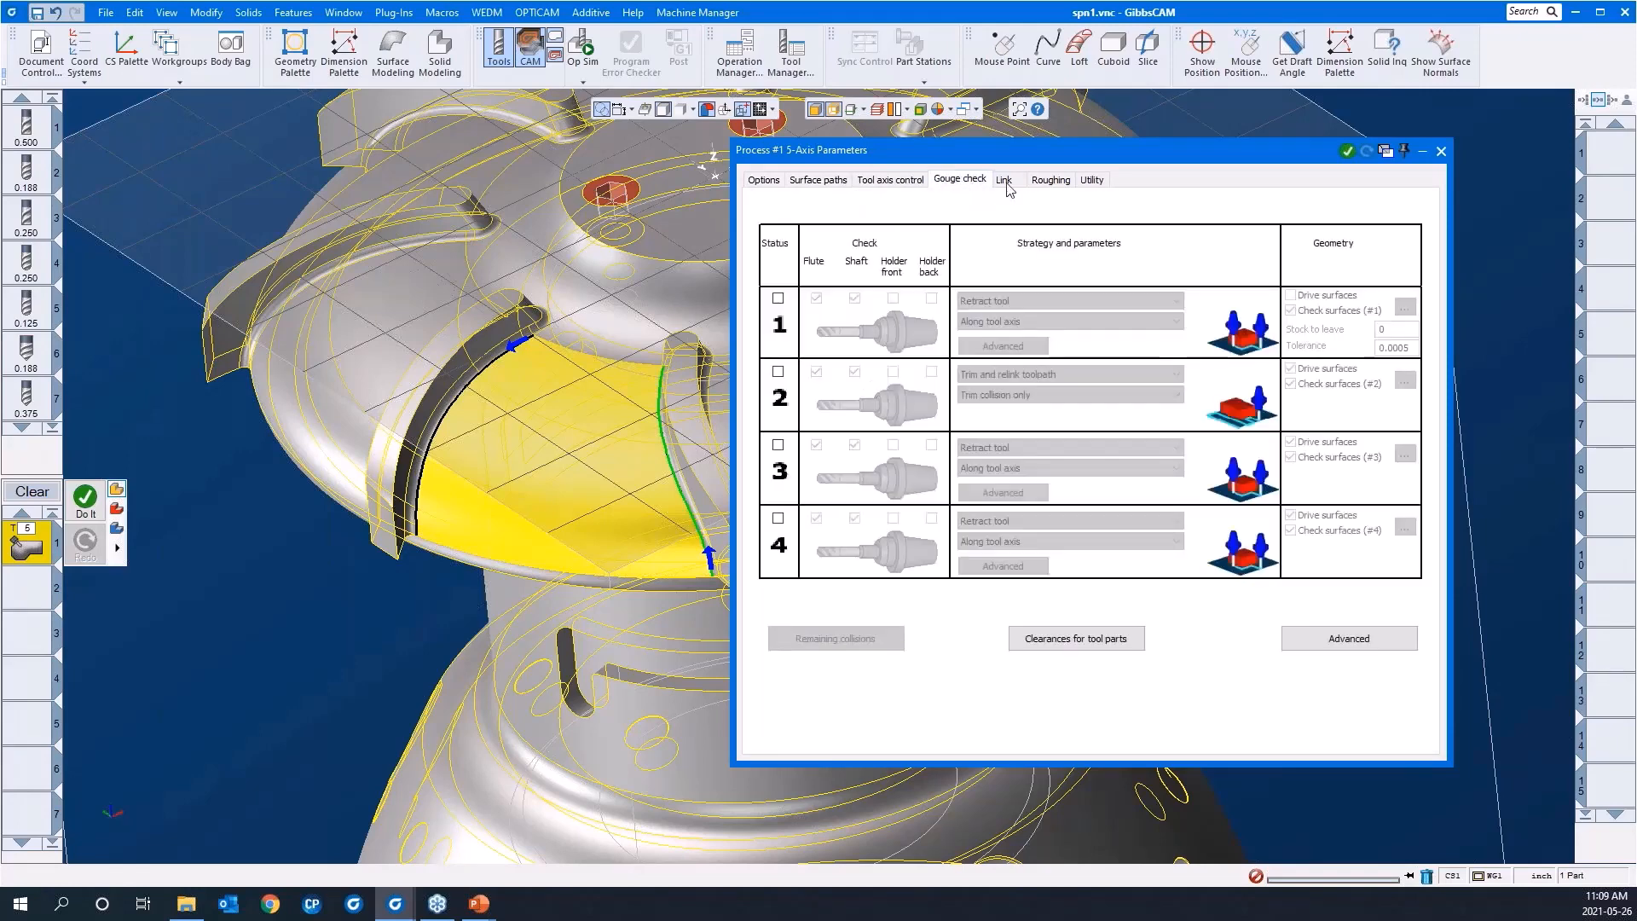
pyautogui.click(1005, 181)
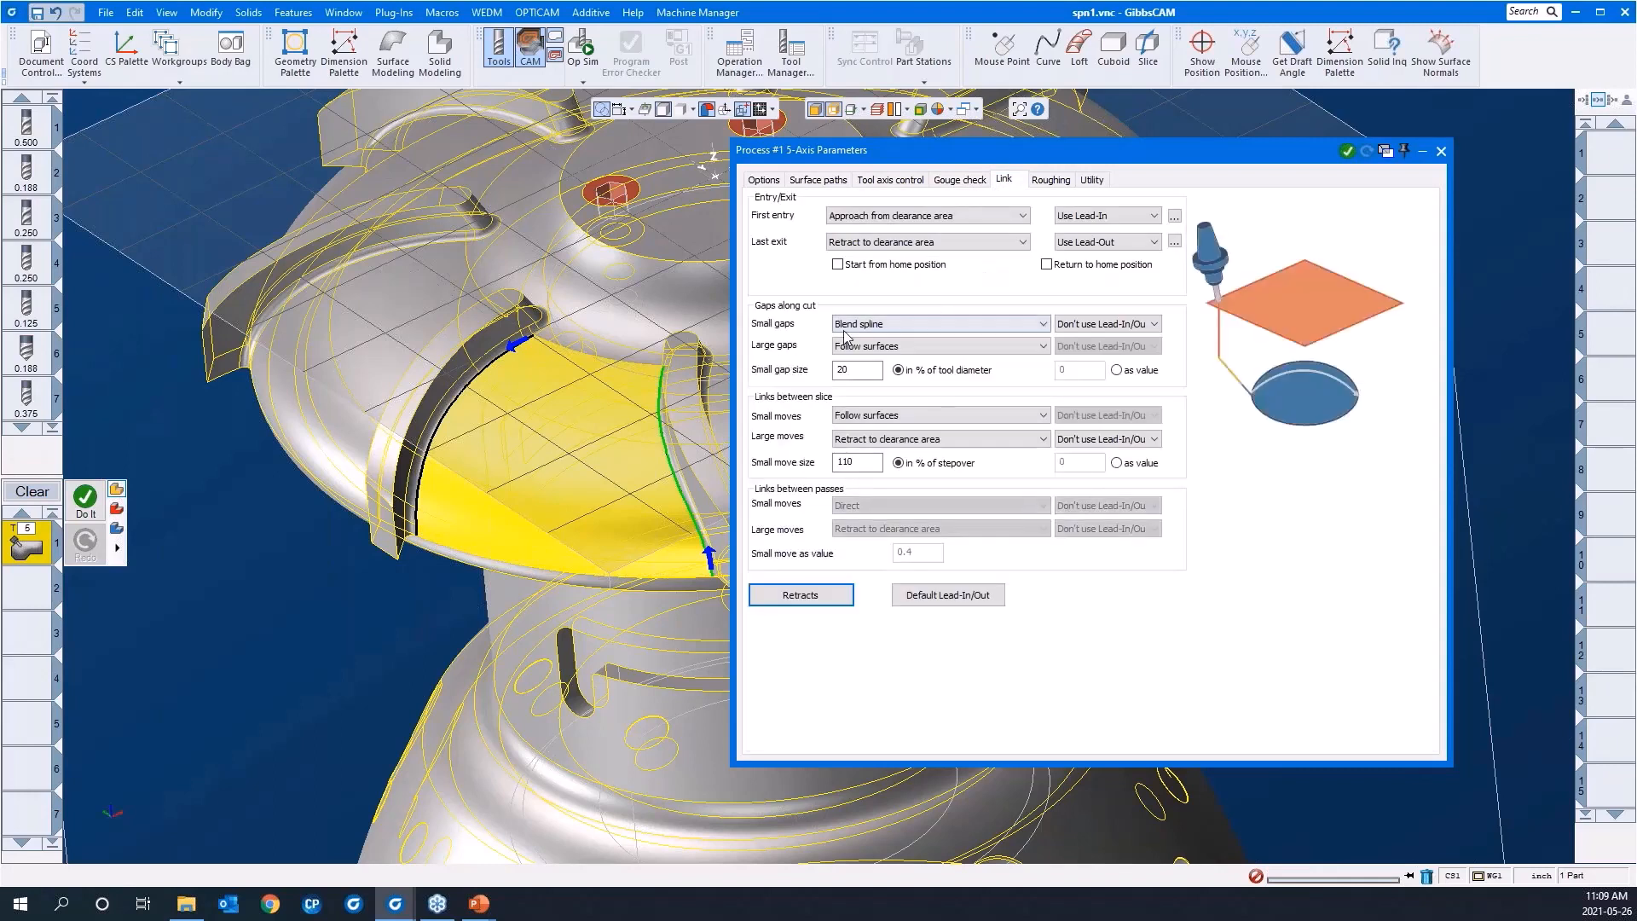
pyautogui.click(850, 416)
pyautogui.click(863, 442)
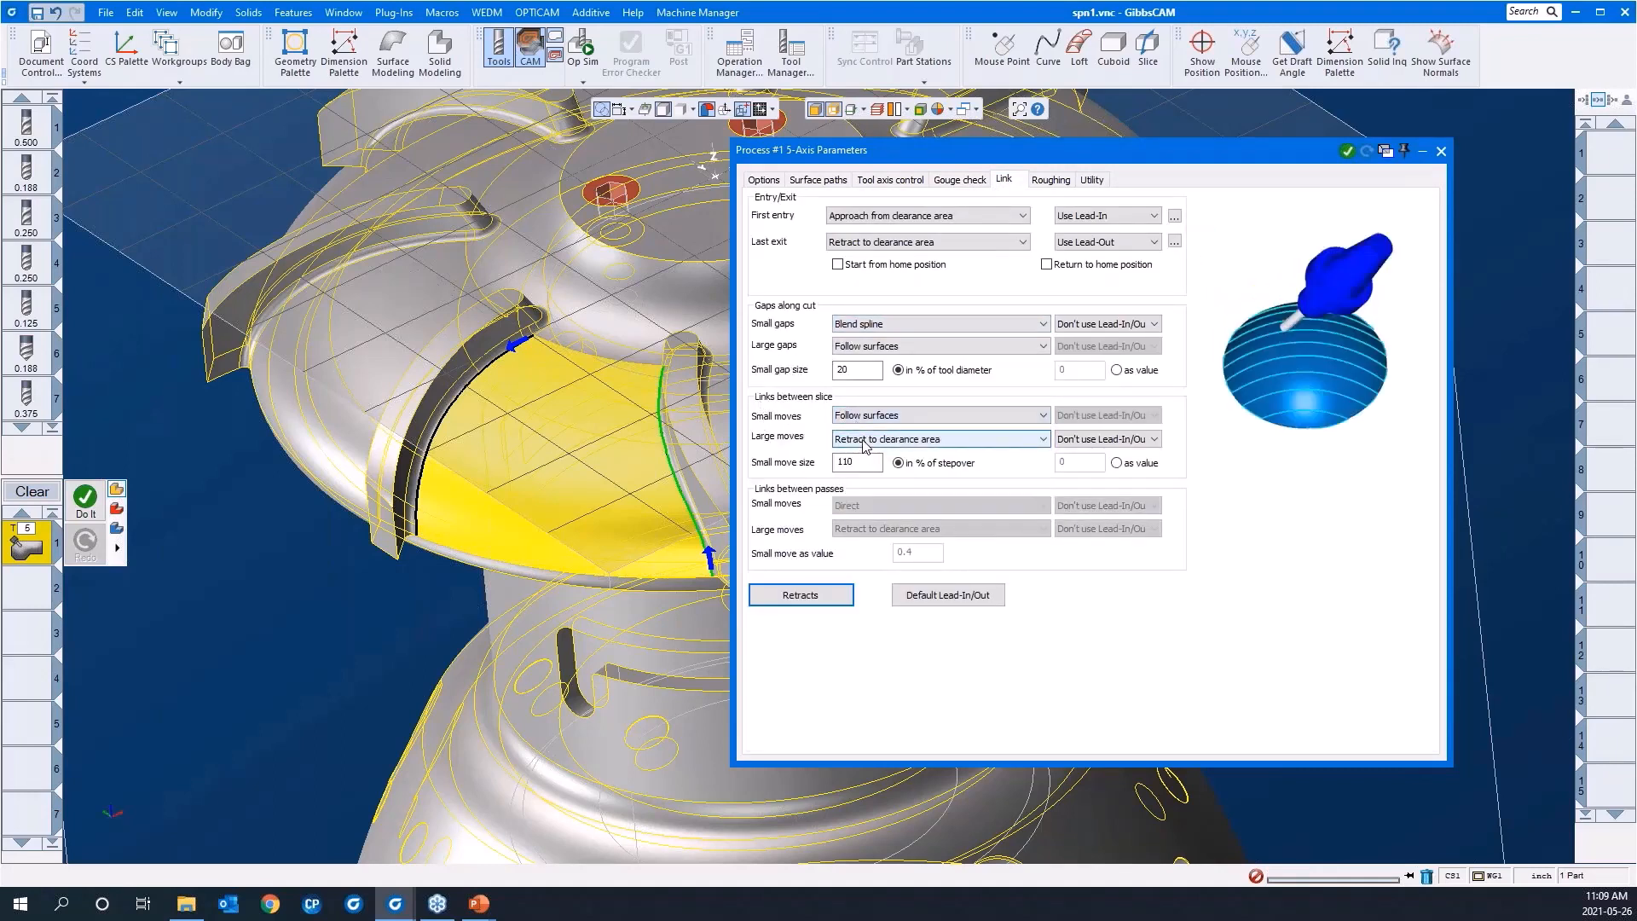
pyautogui.click(862, 438)
pyautogui.click(866, 466)
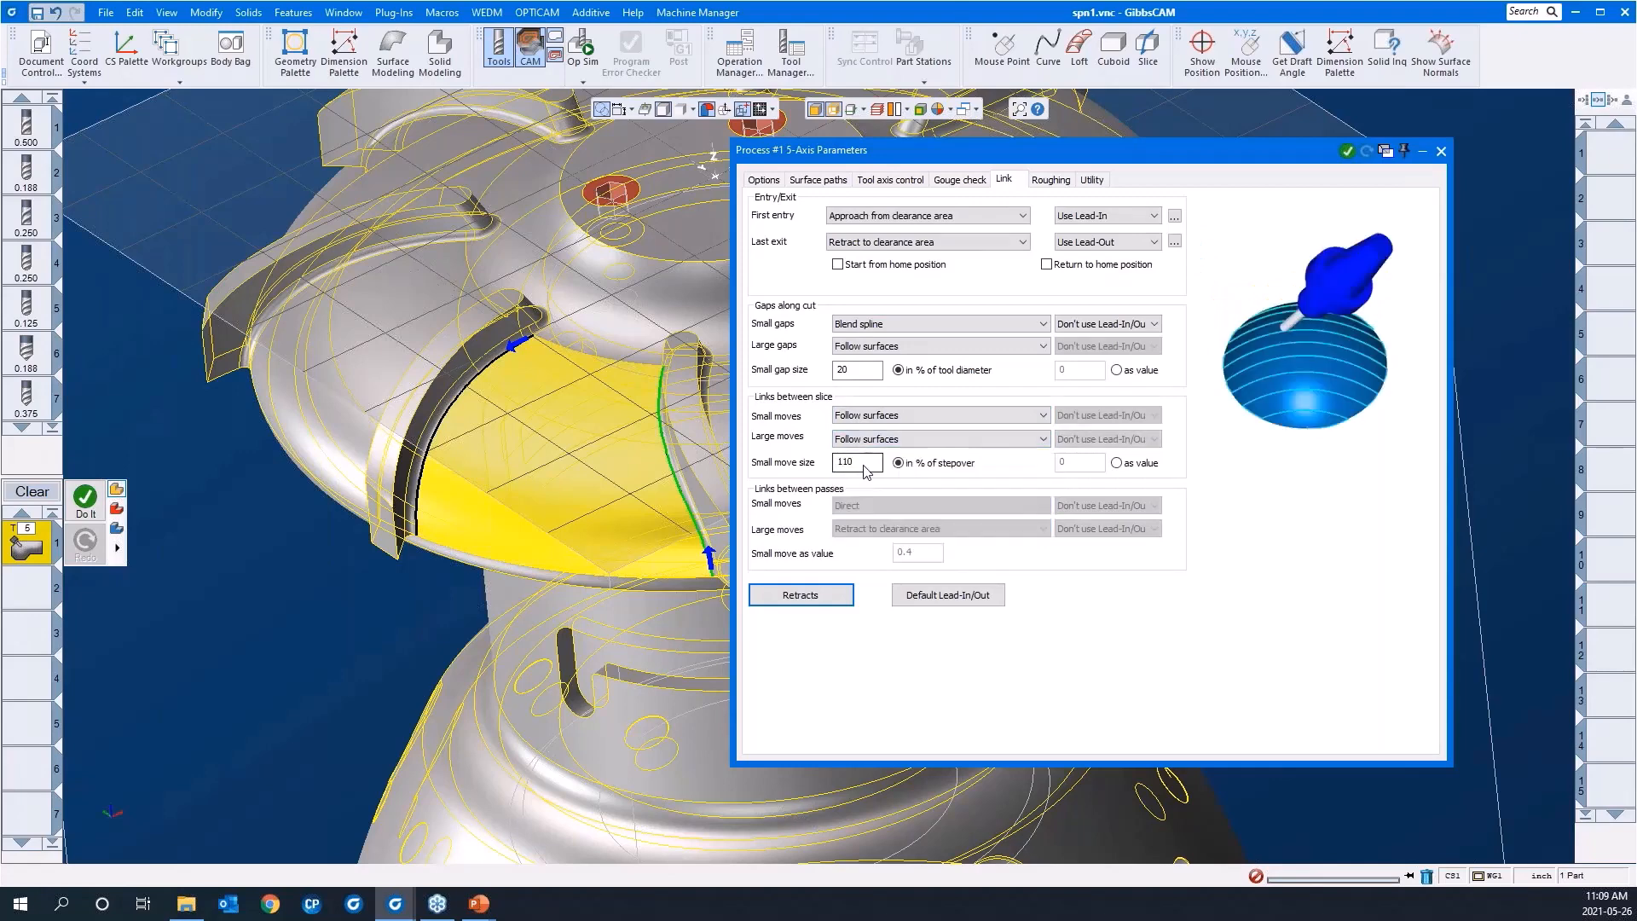
# Step: Calculate the 5-axis toolpath with its process progress list shown, and inspect the cuts across the channel between the two blades
pyautogui.doubleClick(989, 152)
pyautogui.rightClick(1289, 442)
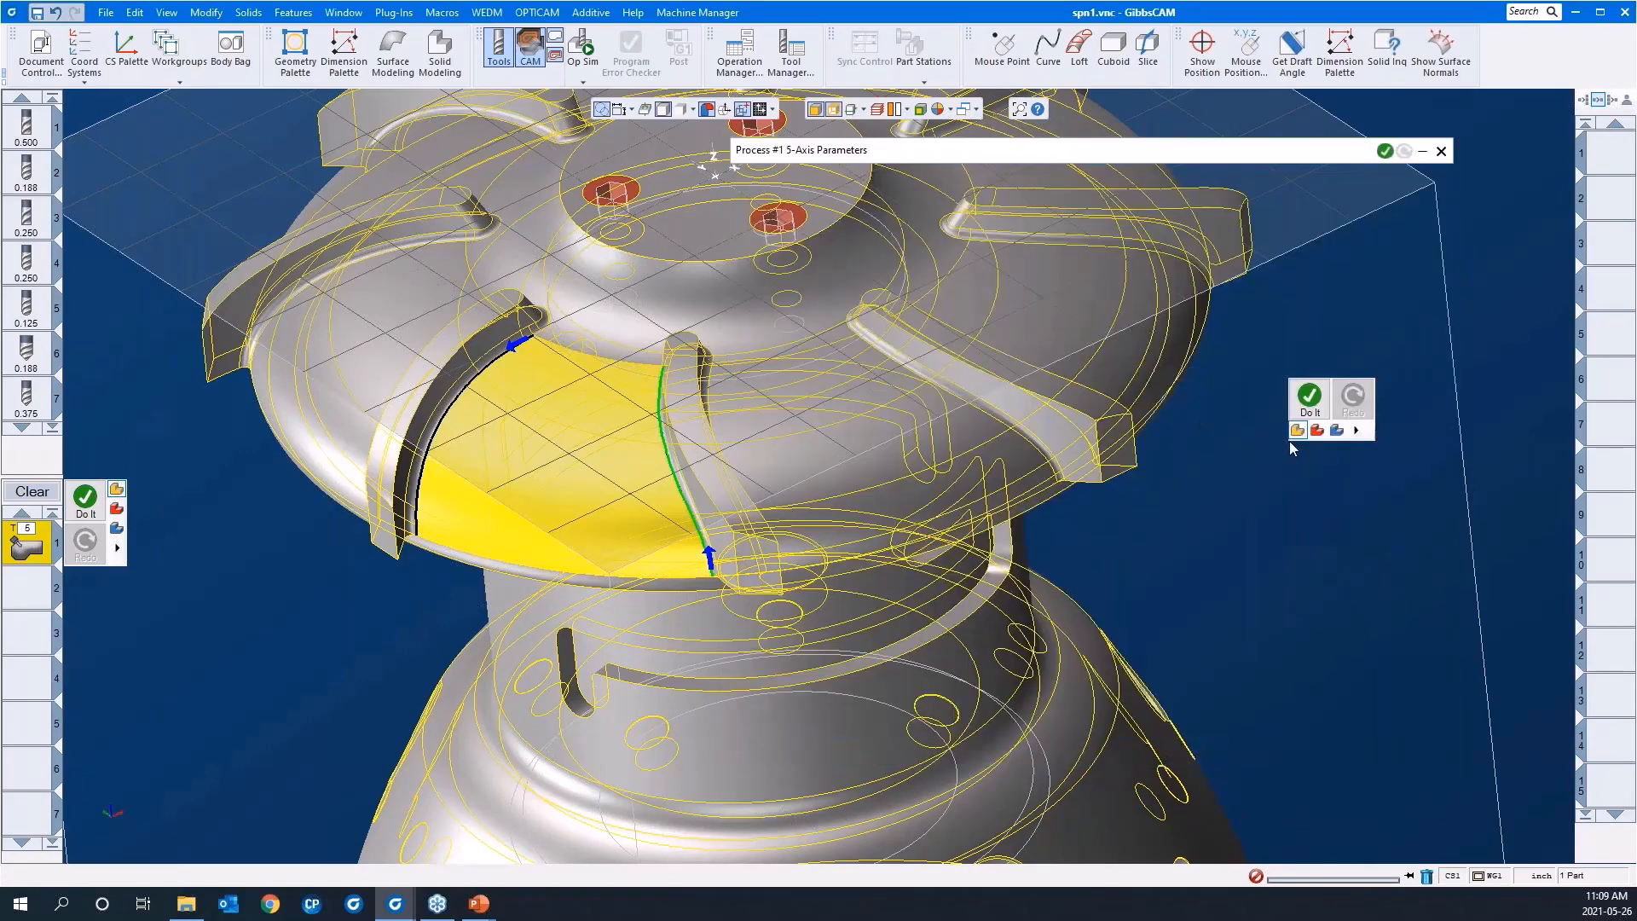
pyautogui.click(1312, 398)
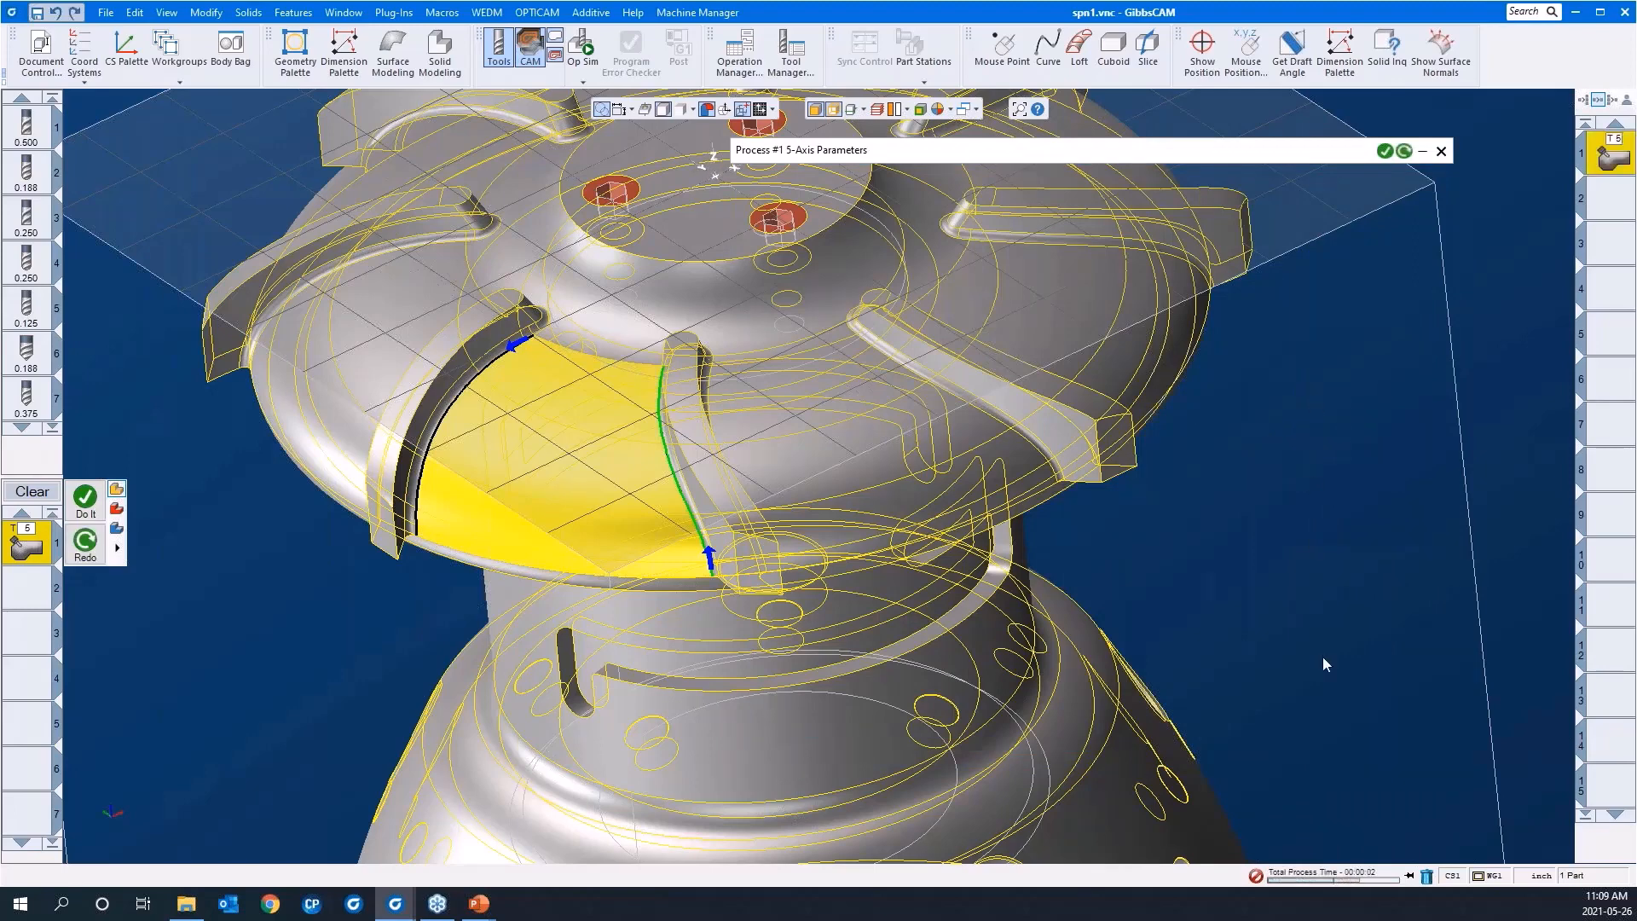
pyautogui.click(1410, 878)
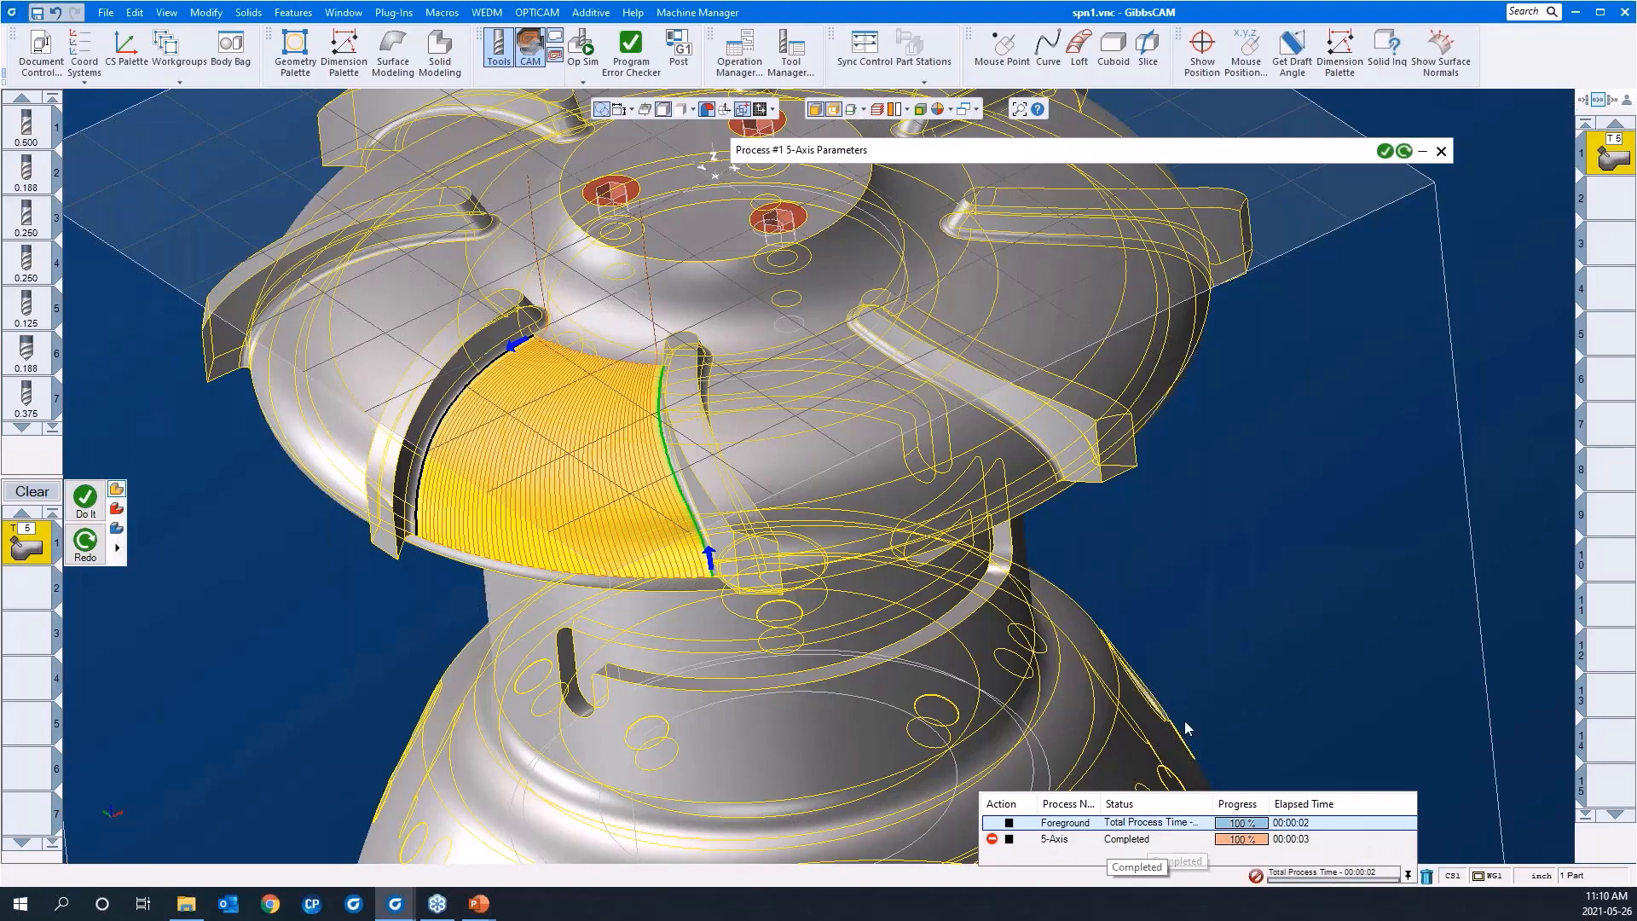
pyautogui.moveTo(481, 488); pyautogui.dragTo(483, 326, button='middle')
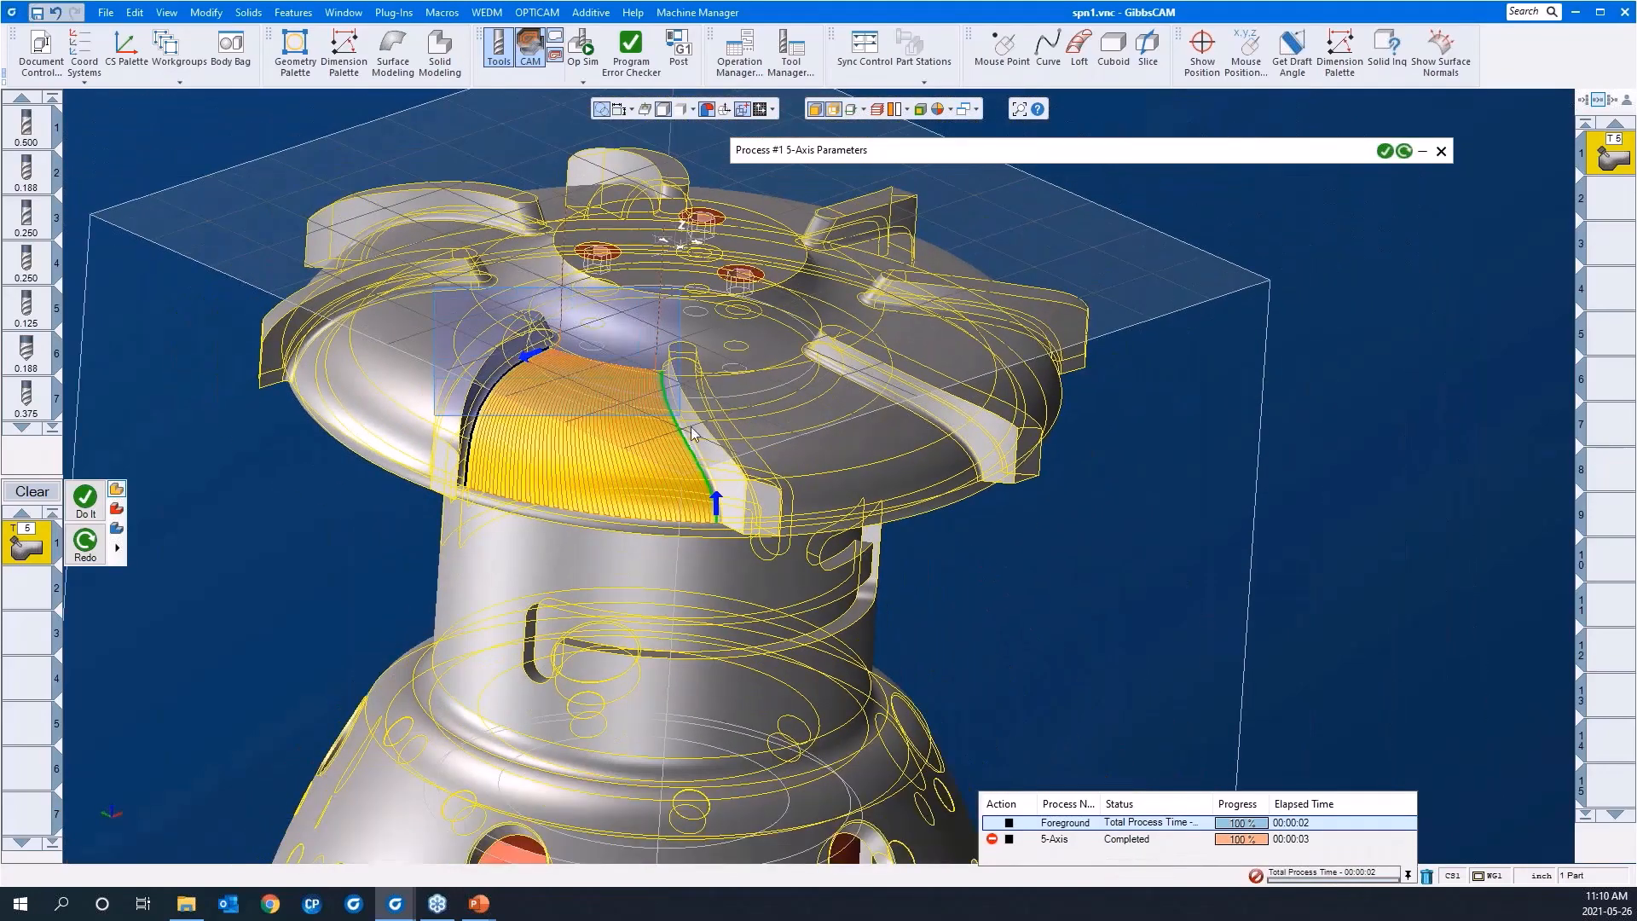
pyautogui.scroll(6, 790, 488)
pyautogui.moveTo(719, 533); pyautogui.dragTo(822, 596, button='middle')
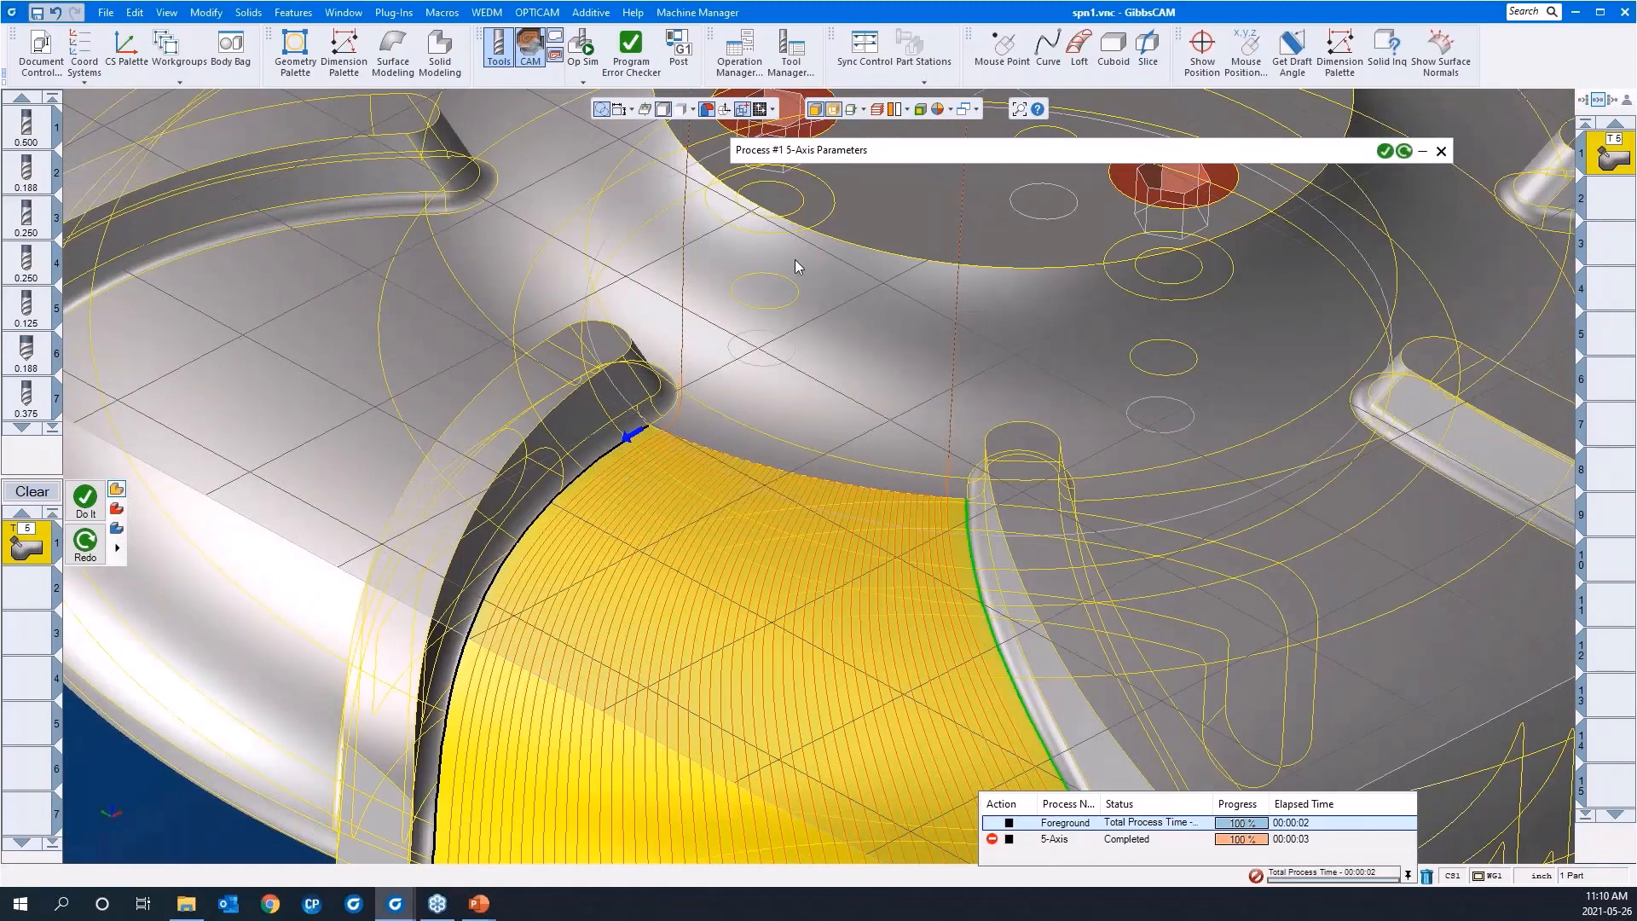
pyautogui.moveTo(617, 585); pyautogui.dragTo(699, 418, button='middle')
# Step: Set the default lead-in width and length to 0.15, copy the lead-in settings to the lead-out, and recalculate the toolpath
pyautogui.click(892, 154)
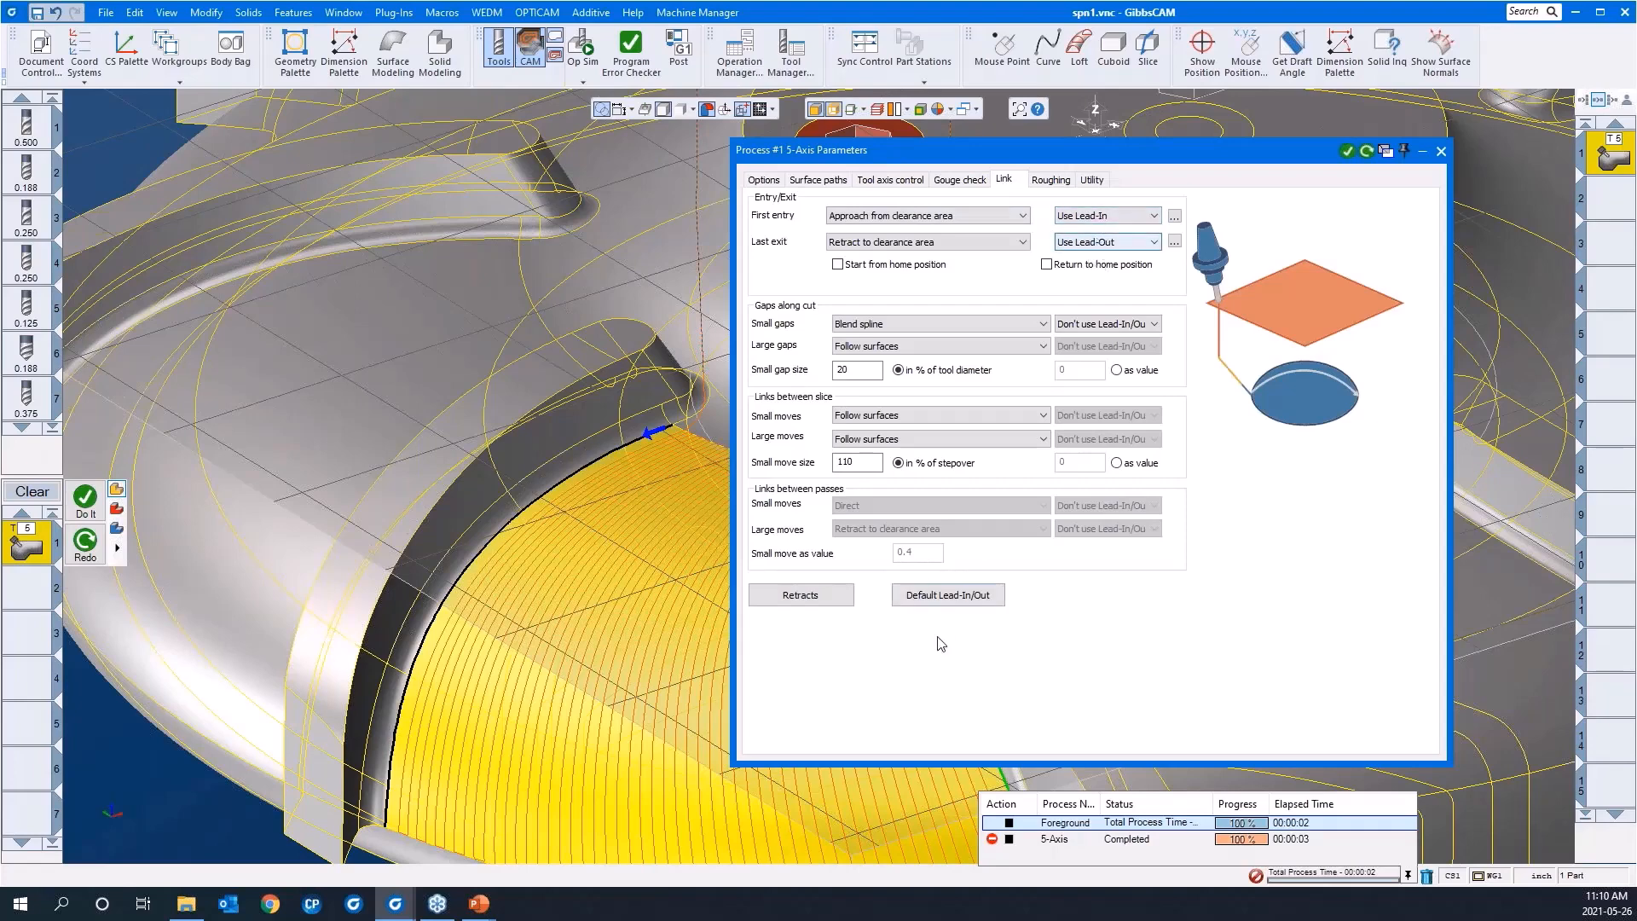
pyautogui.click(942, 598)
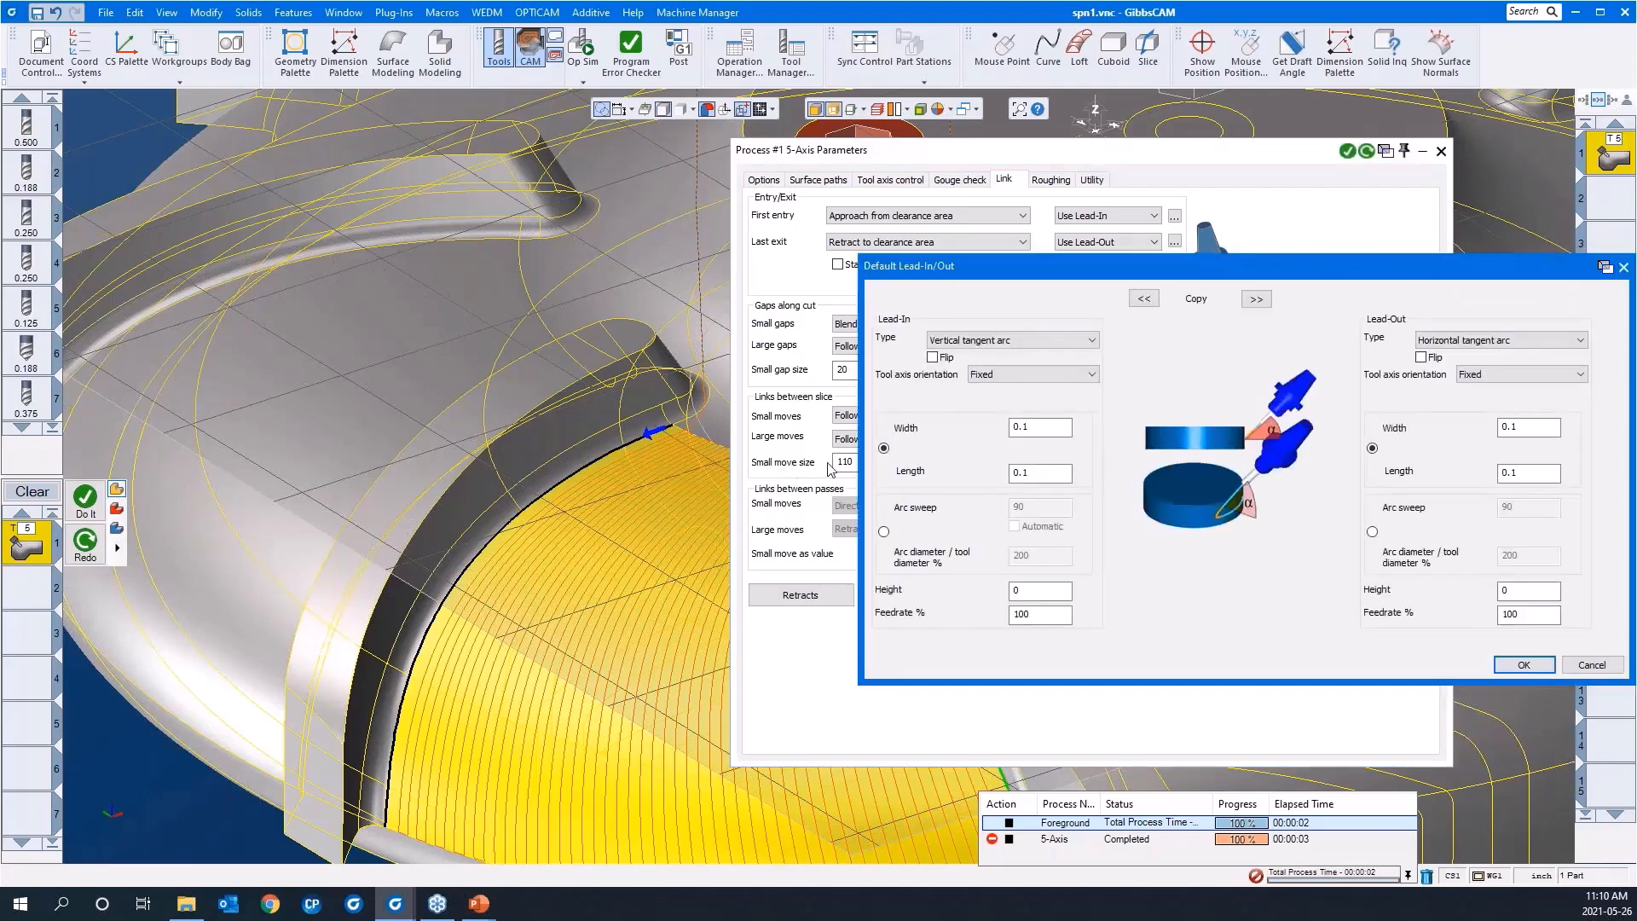
pyautogui.click(1030, 426)
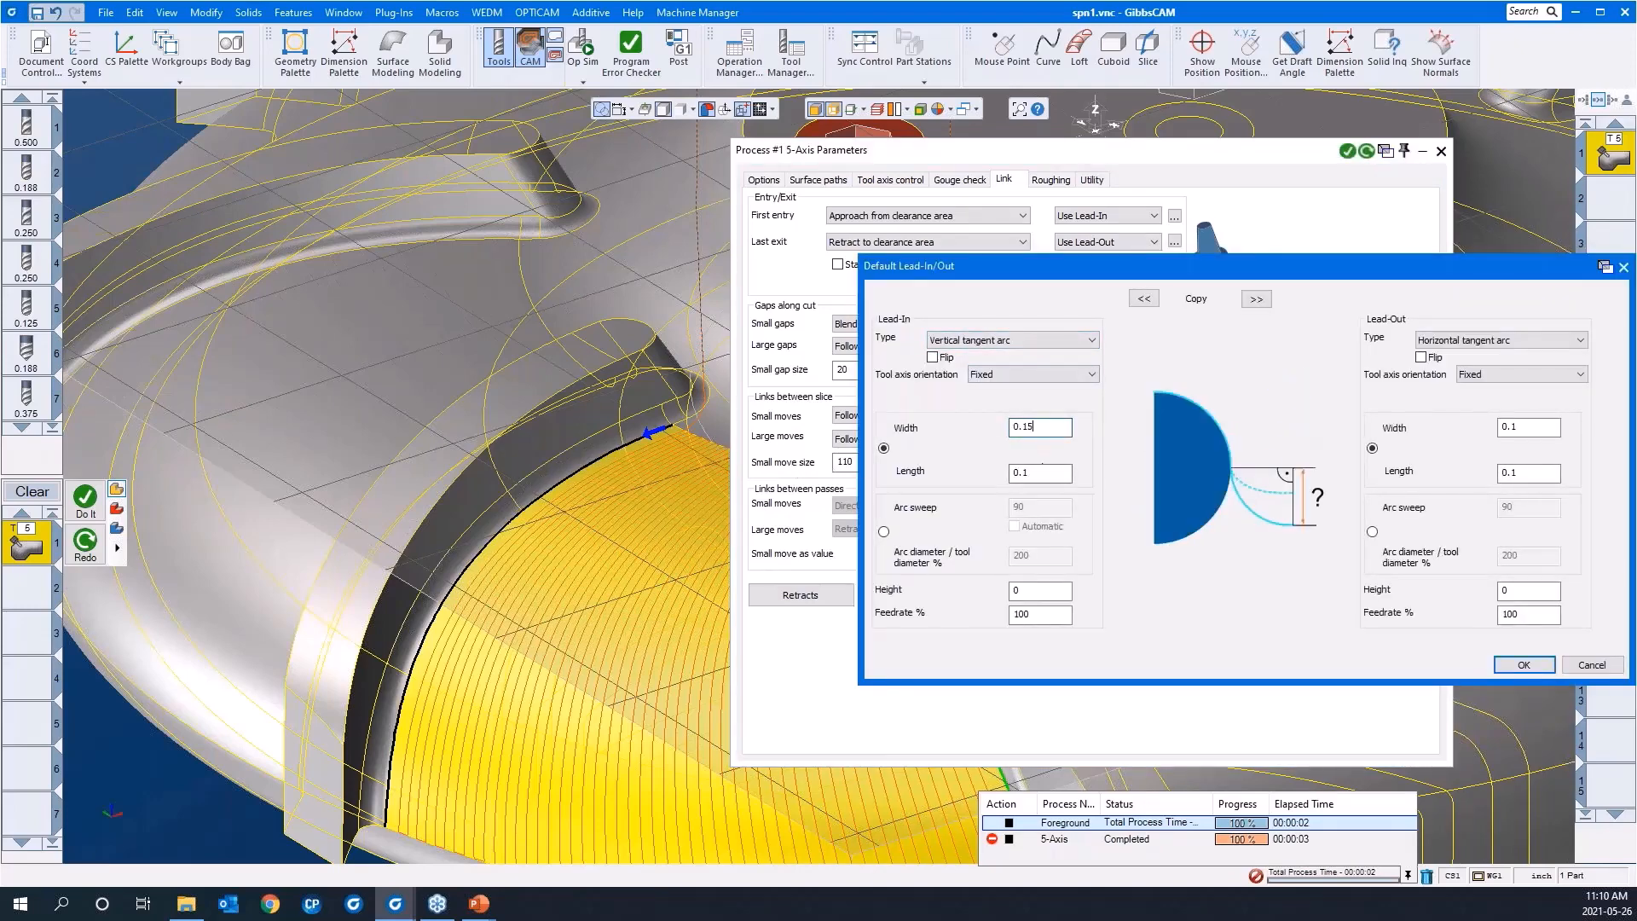
pyautogui.press('Tab')
pyautogui.write('0.15')
pyautogui.click(1256, 299)
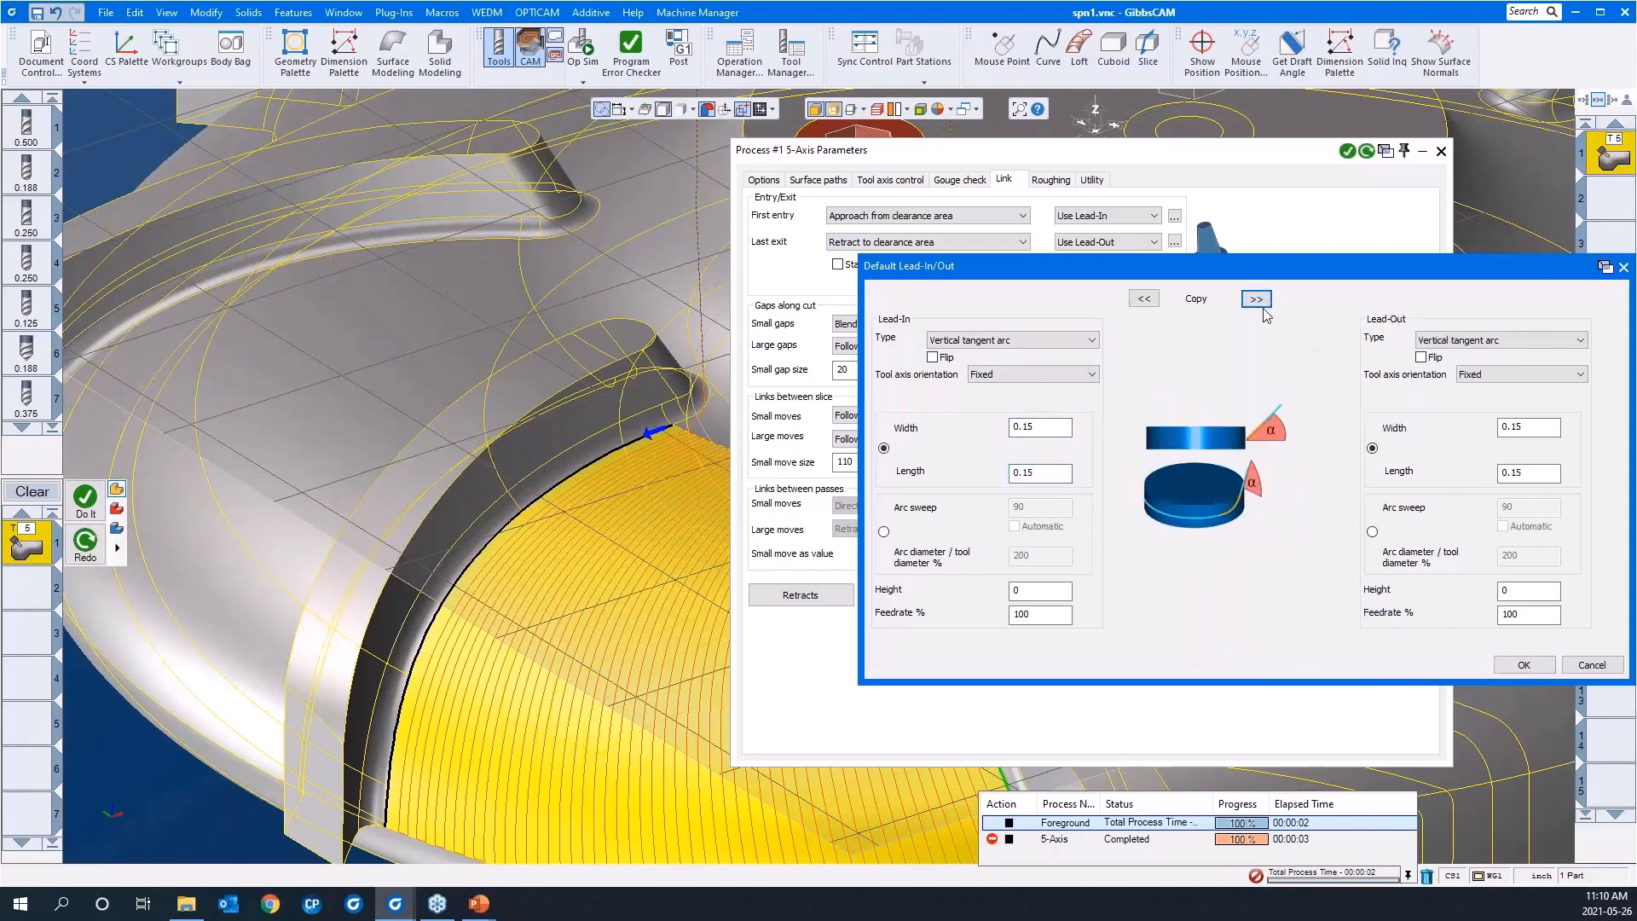
pyautogui.click(1525, 665)
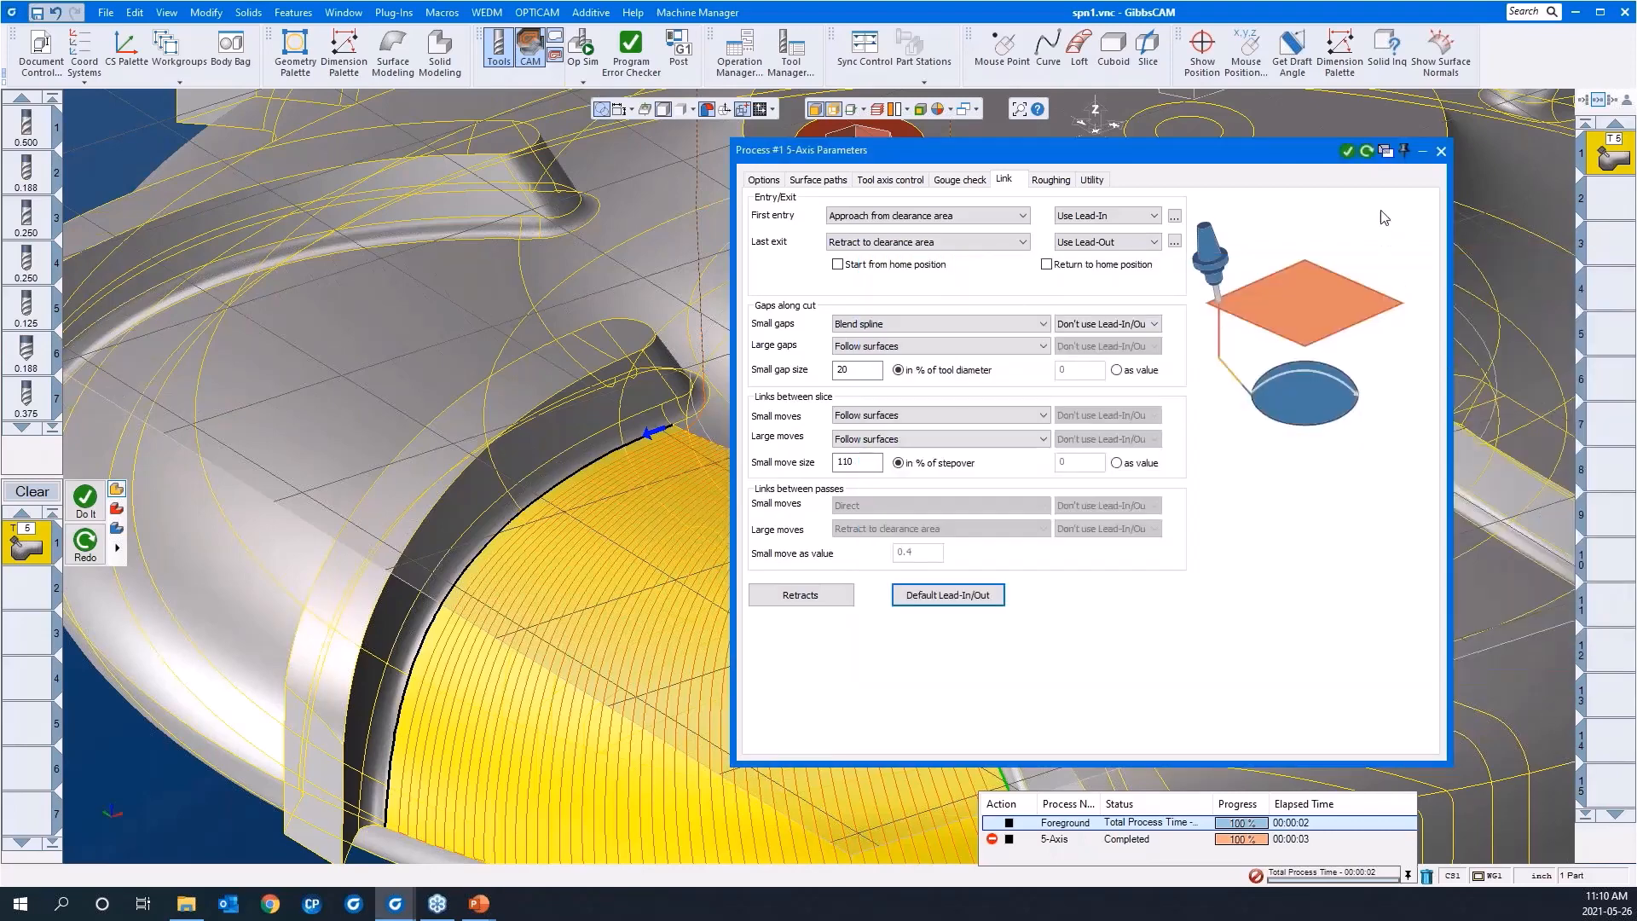
pyautogui.click(1366, 153)
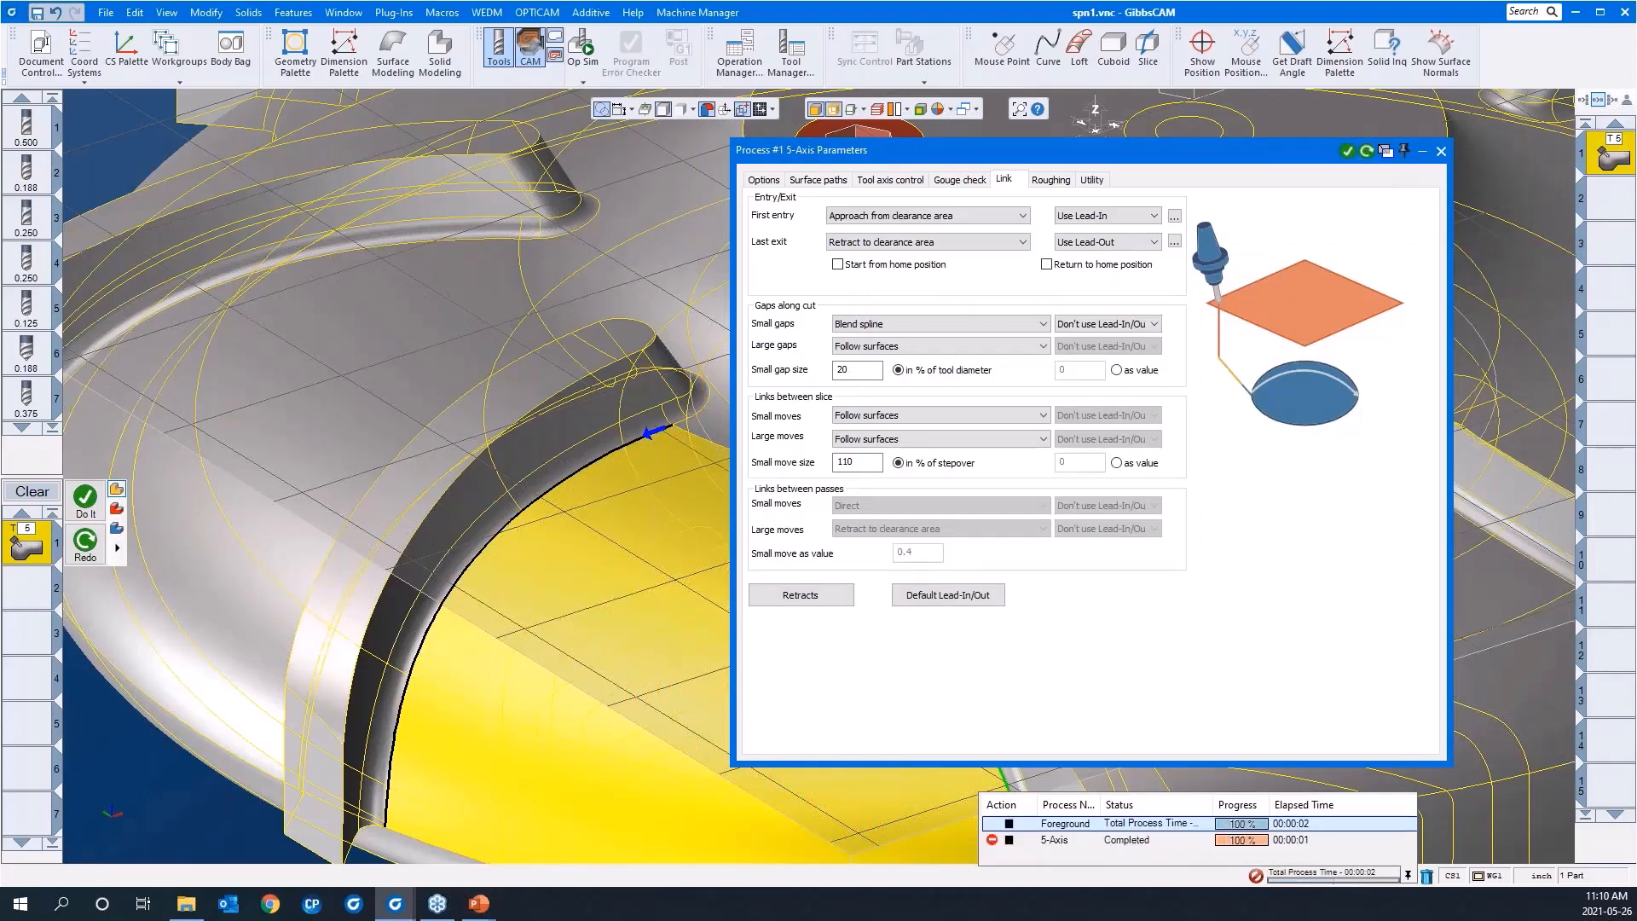
pyautogui.scroll(-3, 497, 520)
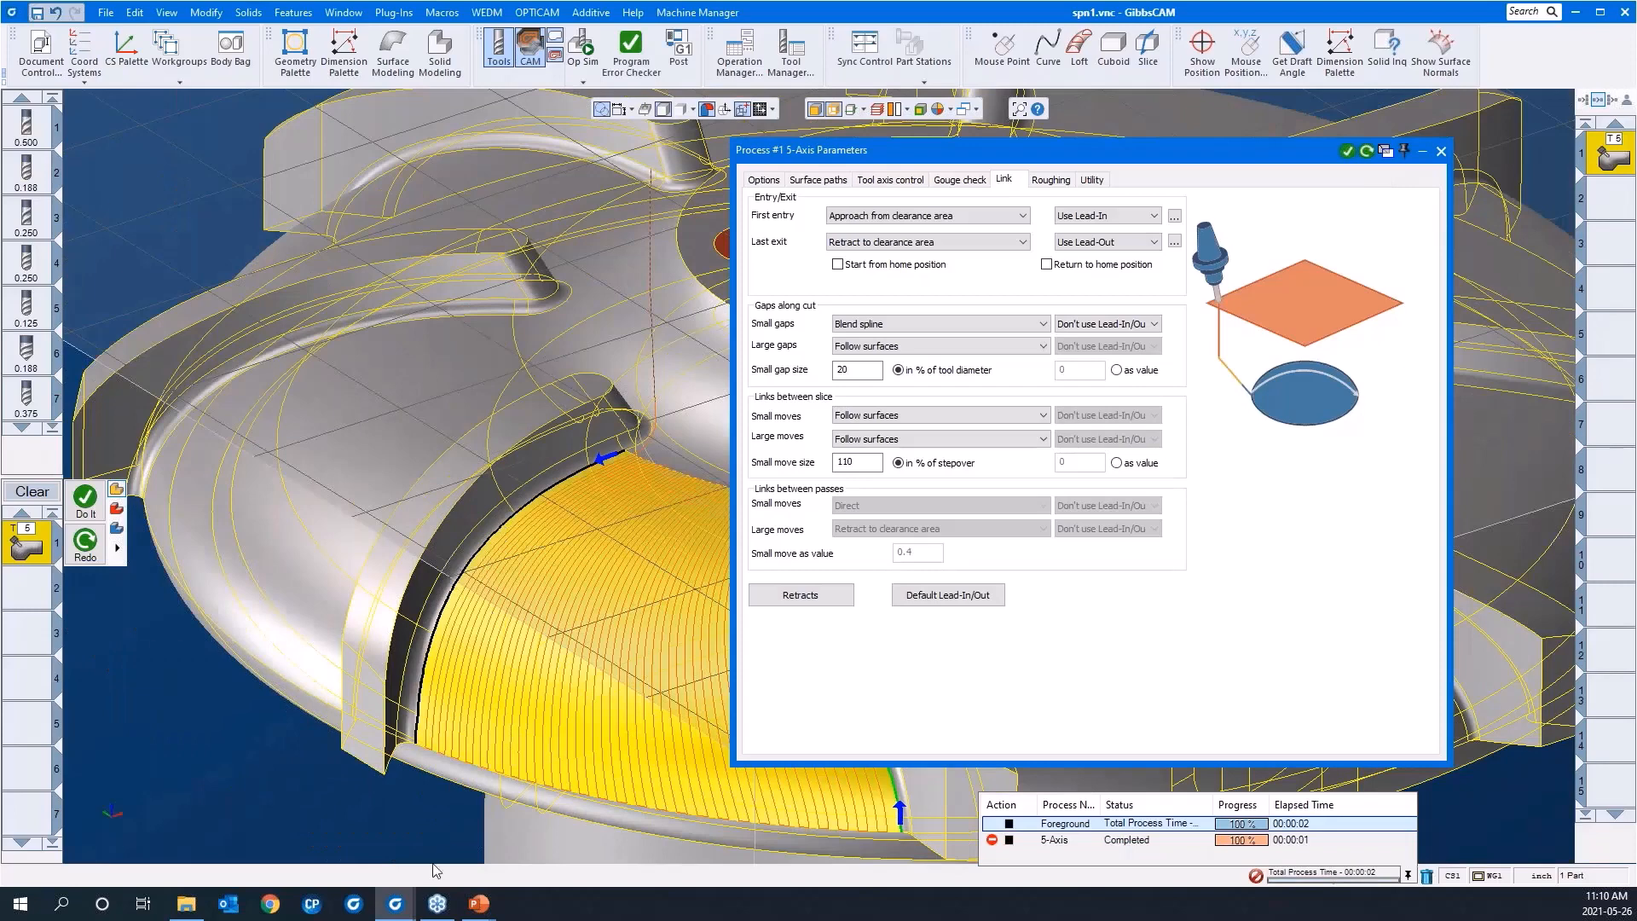
# Step: Collapse the 5-axis parameters dialog and run an Op Sim rendering of the calculated toolpath
pyautogui.moveTo(345, 811); pyautogui.dragTo(114, 698, button='middle')
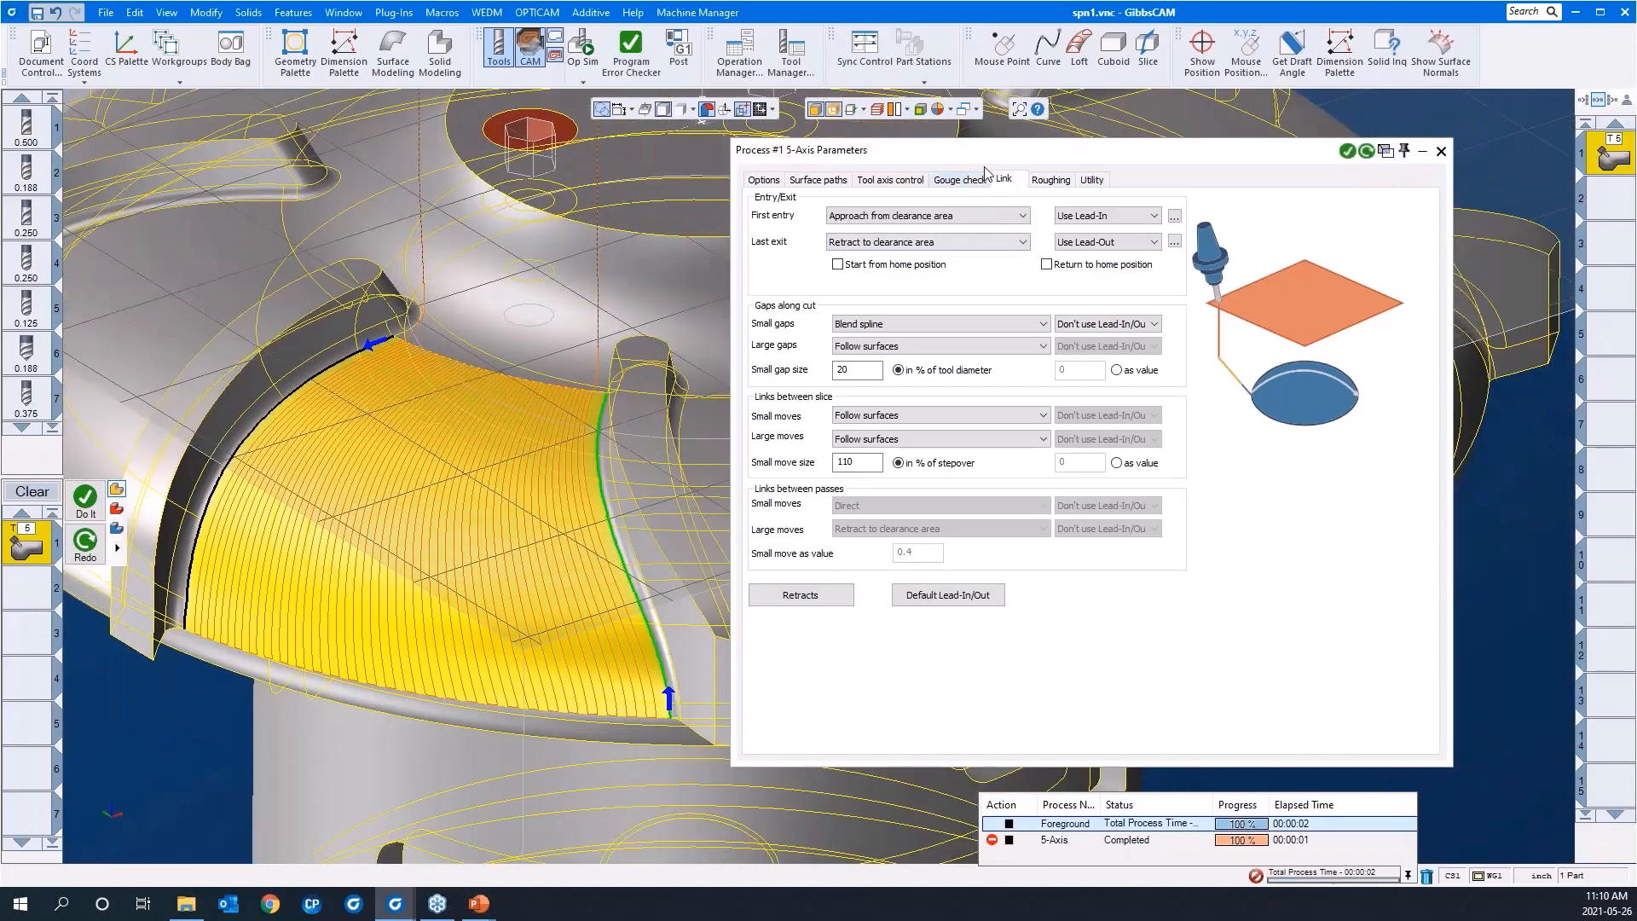
pyautogui.doubleClick(989, 152)
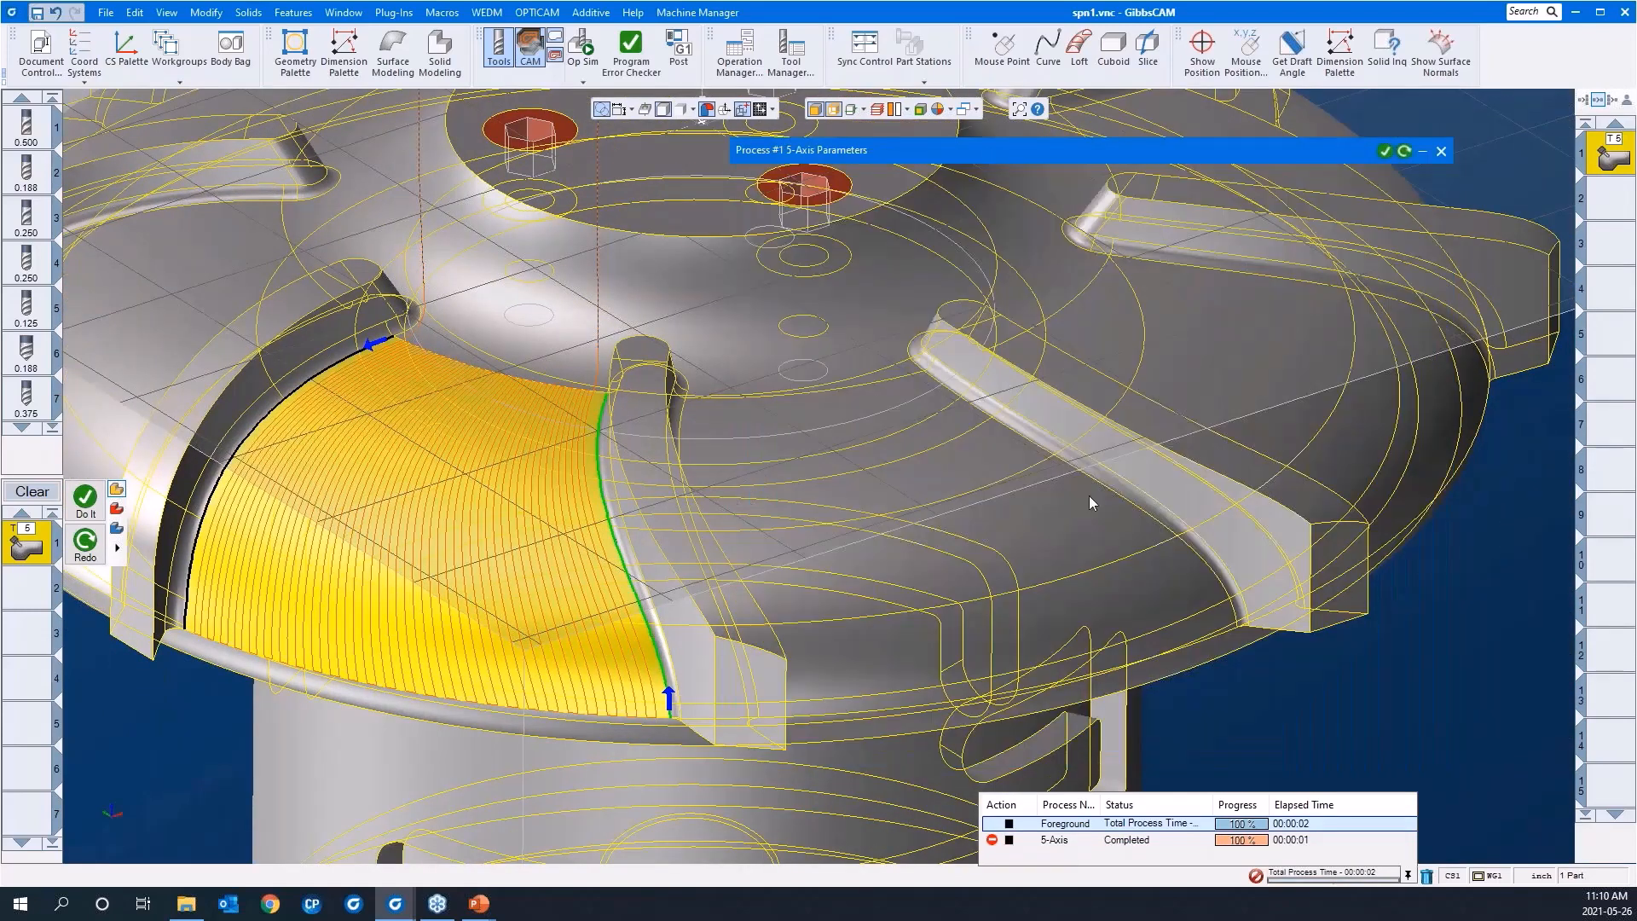
pyautogui.scroll(-3, 1088, 494)
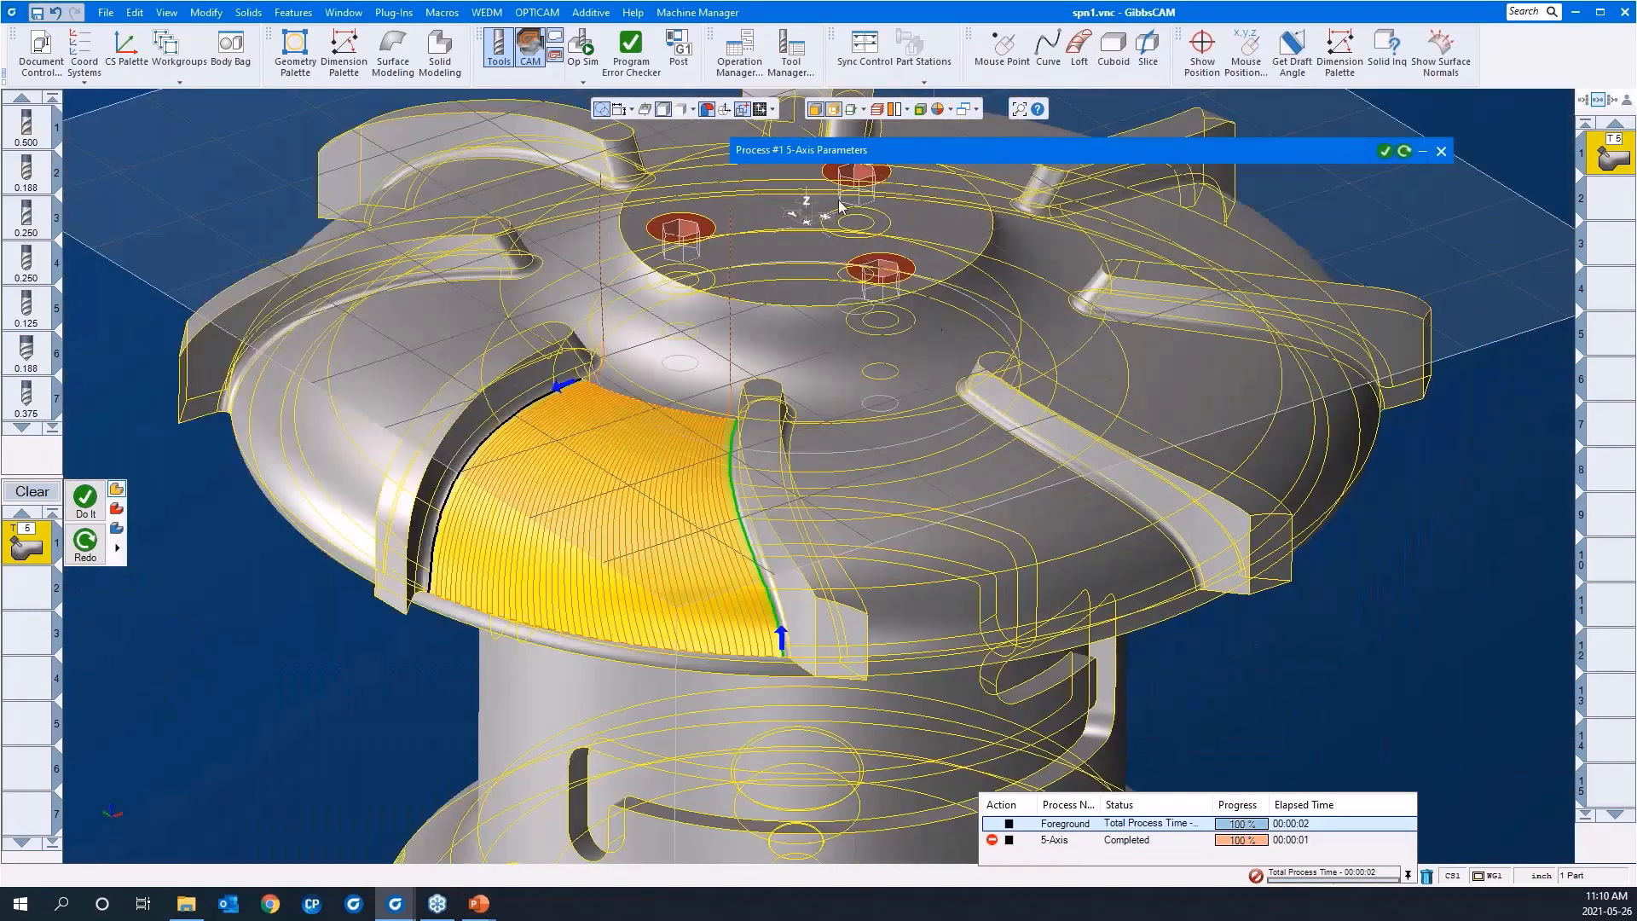
pyautogui.click(577, 45)
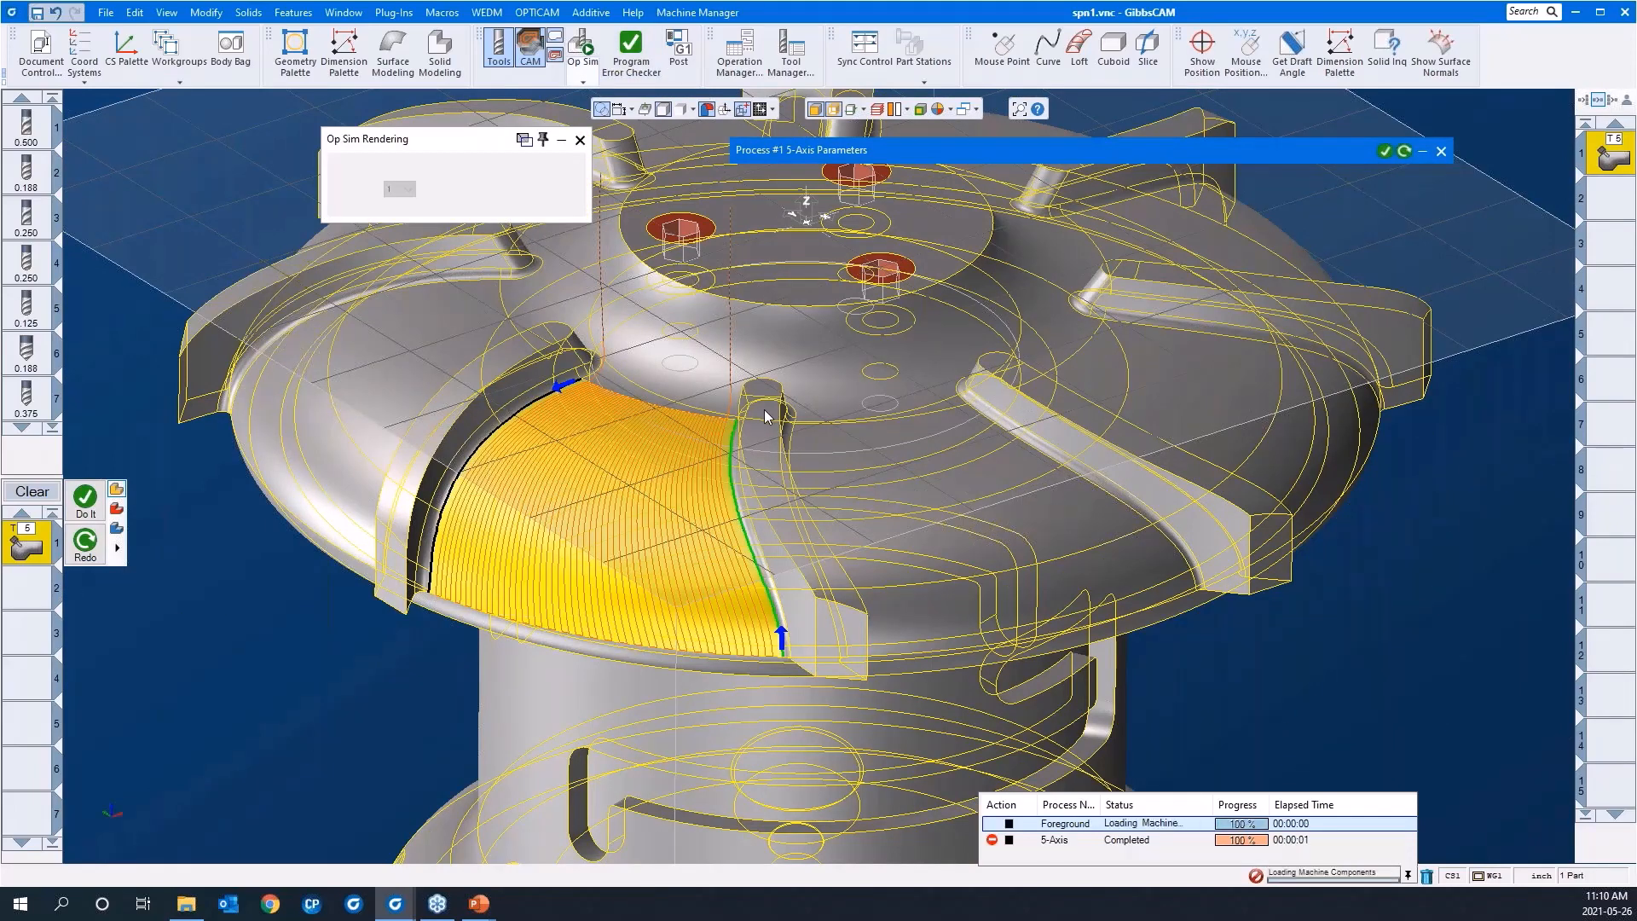
pyautogui.scroll(-3, 768, 456)
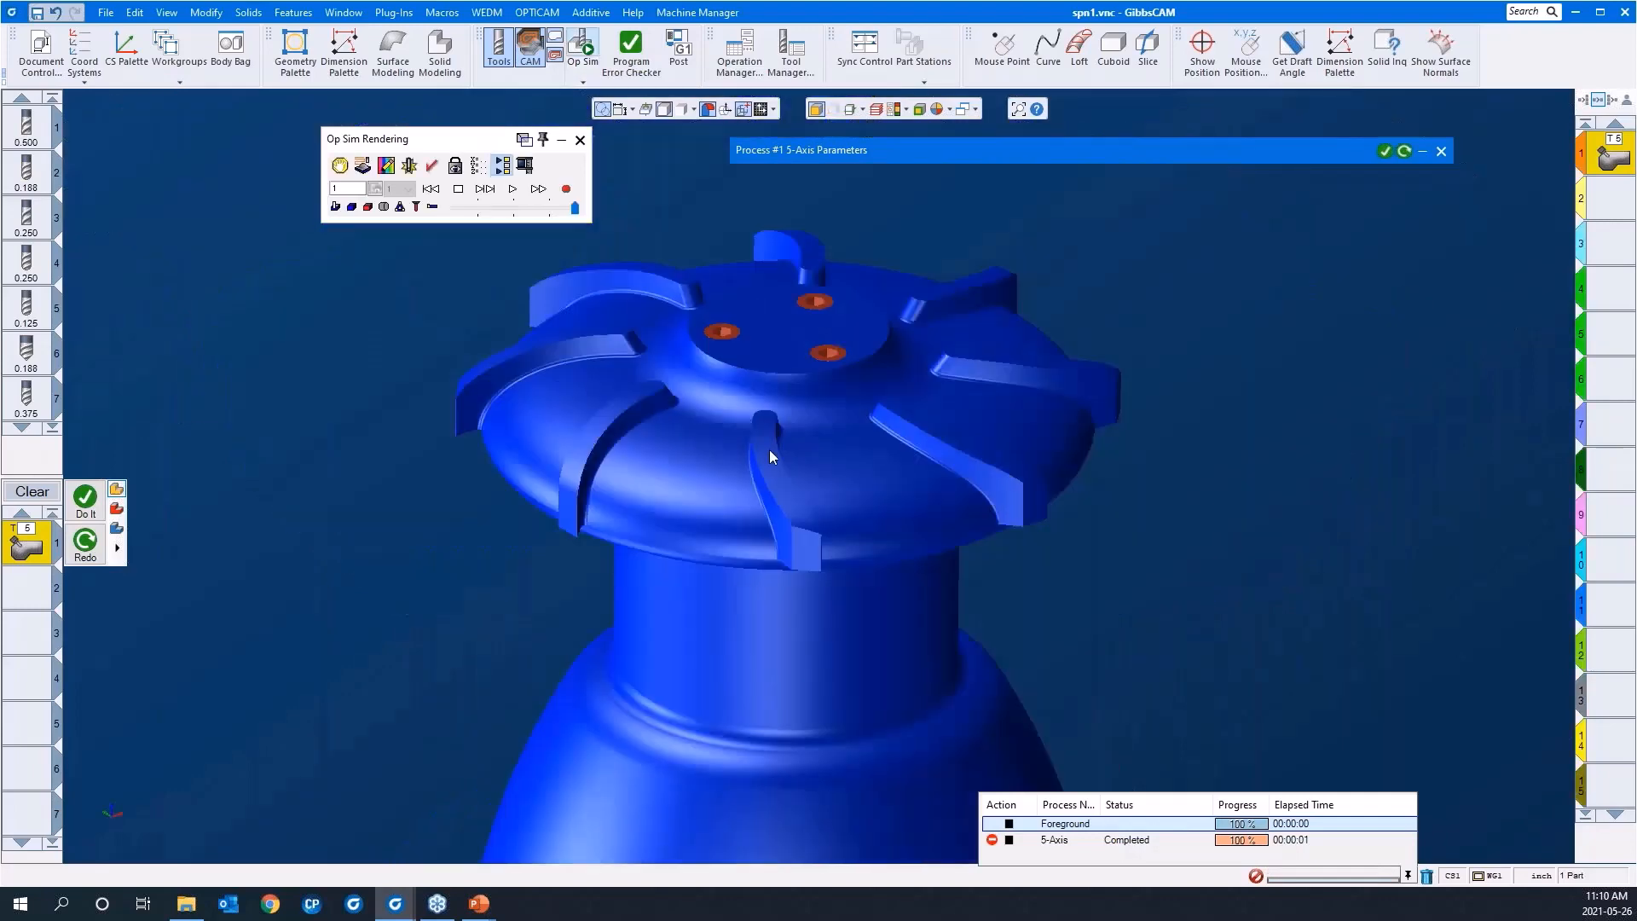
pyautogui.click(511, 190)
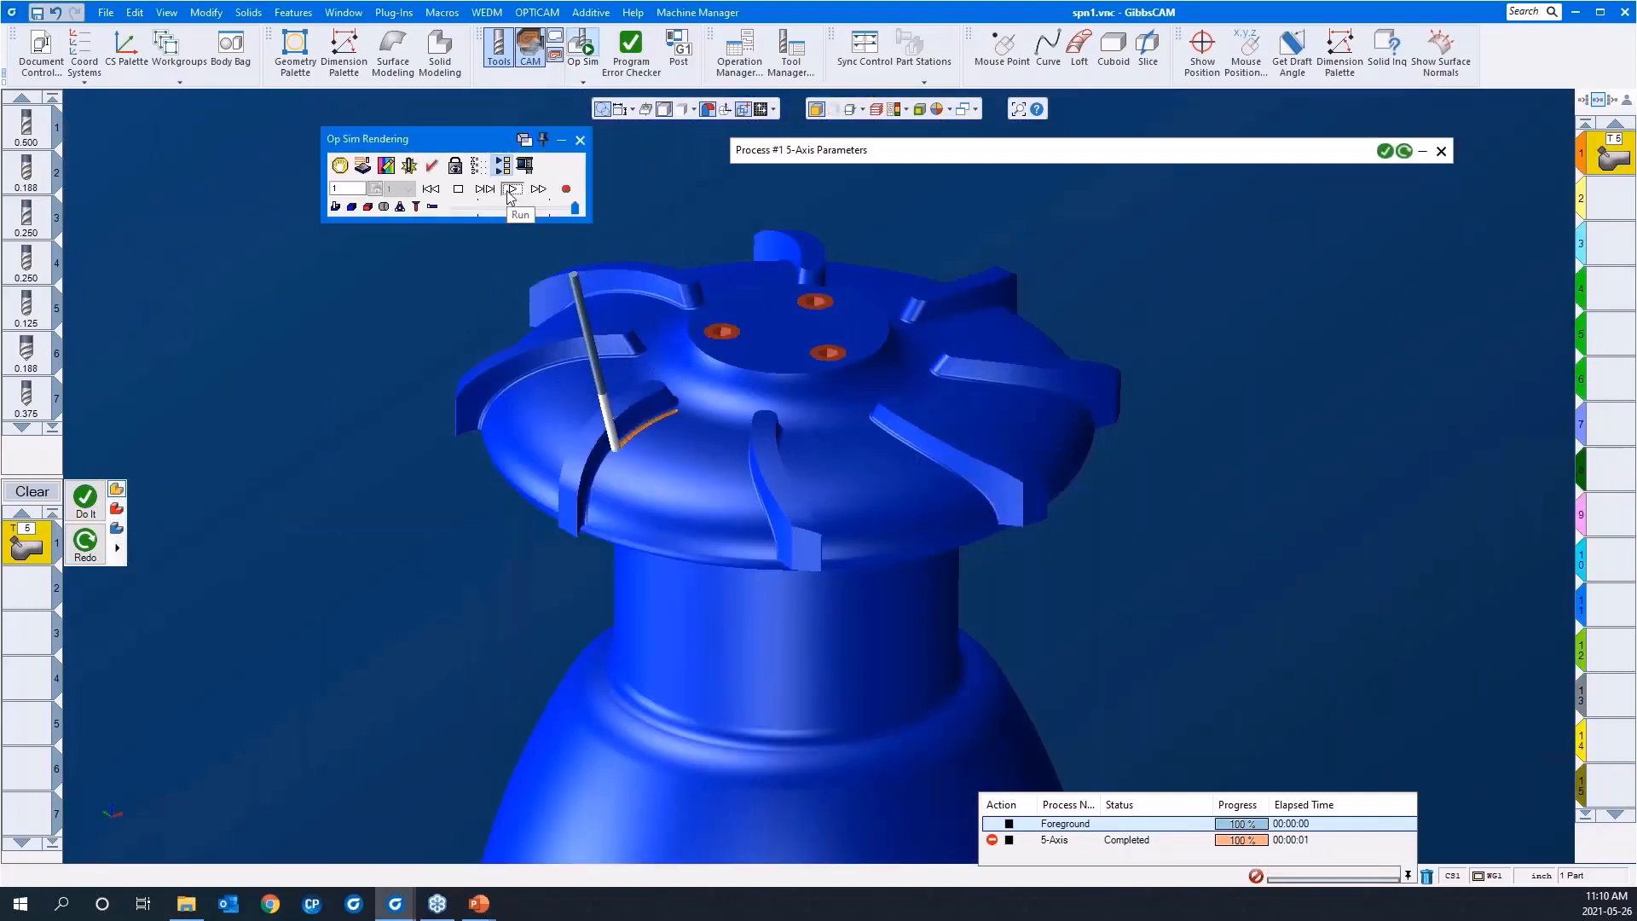
# Step: Inspect the simulated cuts across the channel and against the neighbouring blade until the program ends, and close the simulation
pyautogui.moveTo(954, 611); pyautogui.dragTo(810, 627, button='middle')
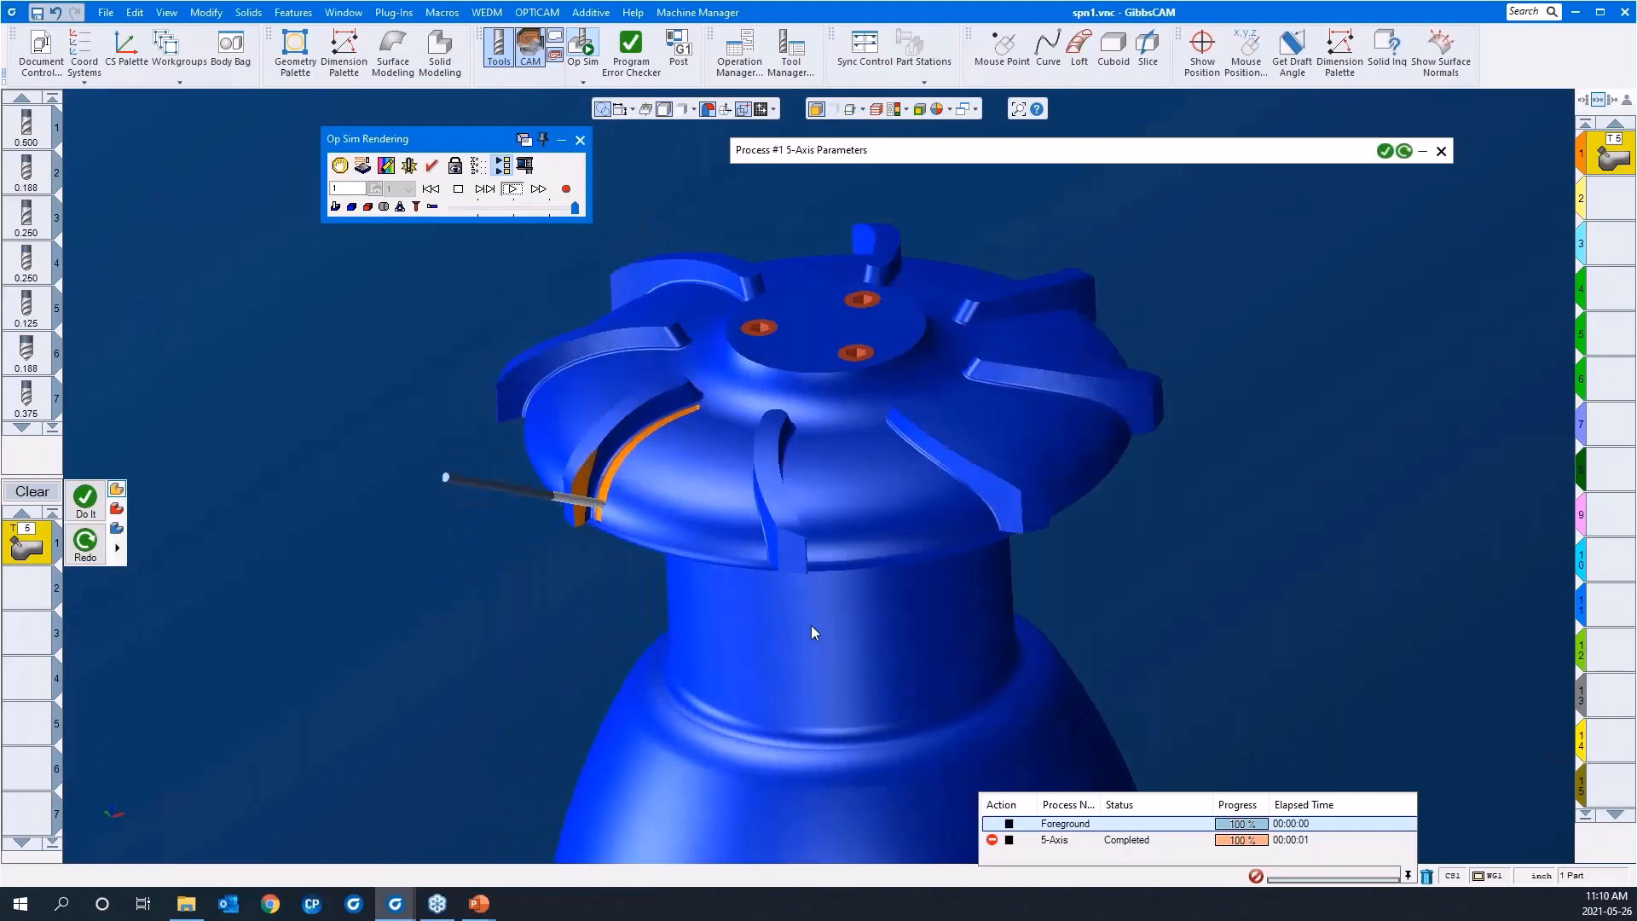
pyautogui.moveTo(811, 632); pyautogui.dragTo(504, 239)
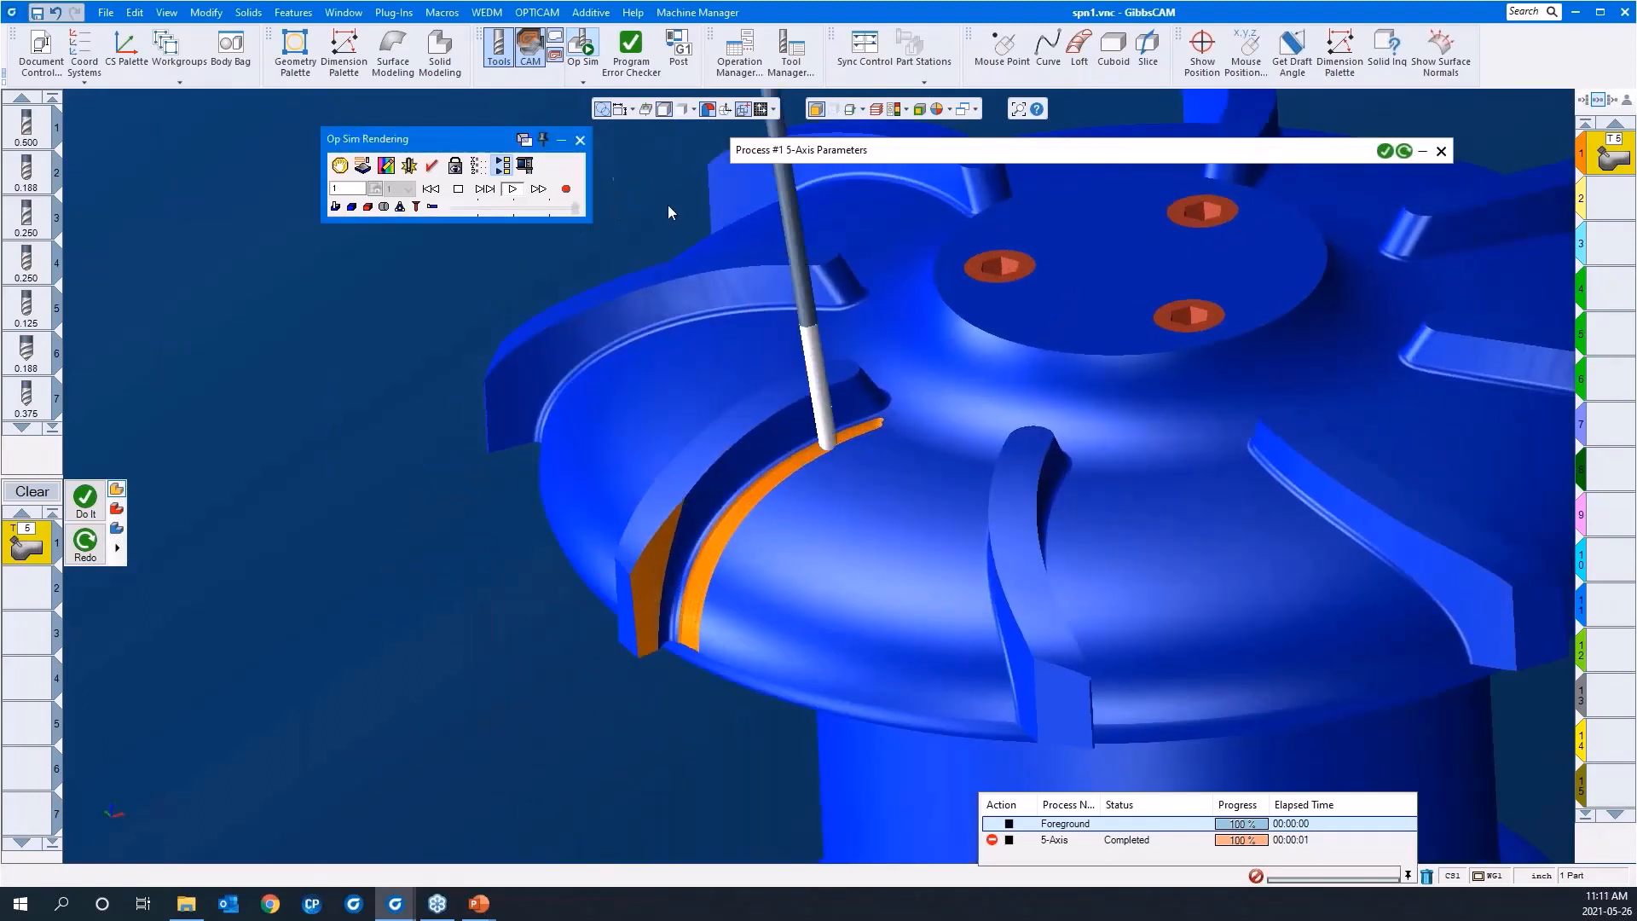
pyautogui.scroll(-3, 539, 480)
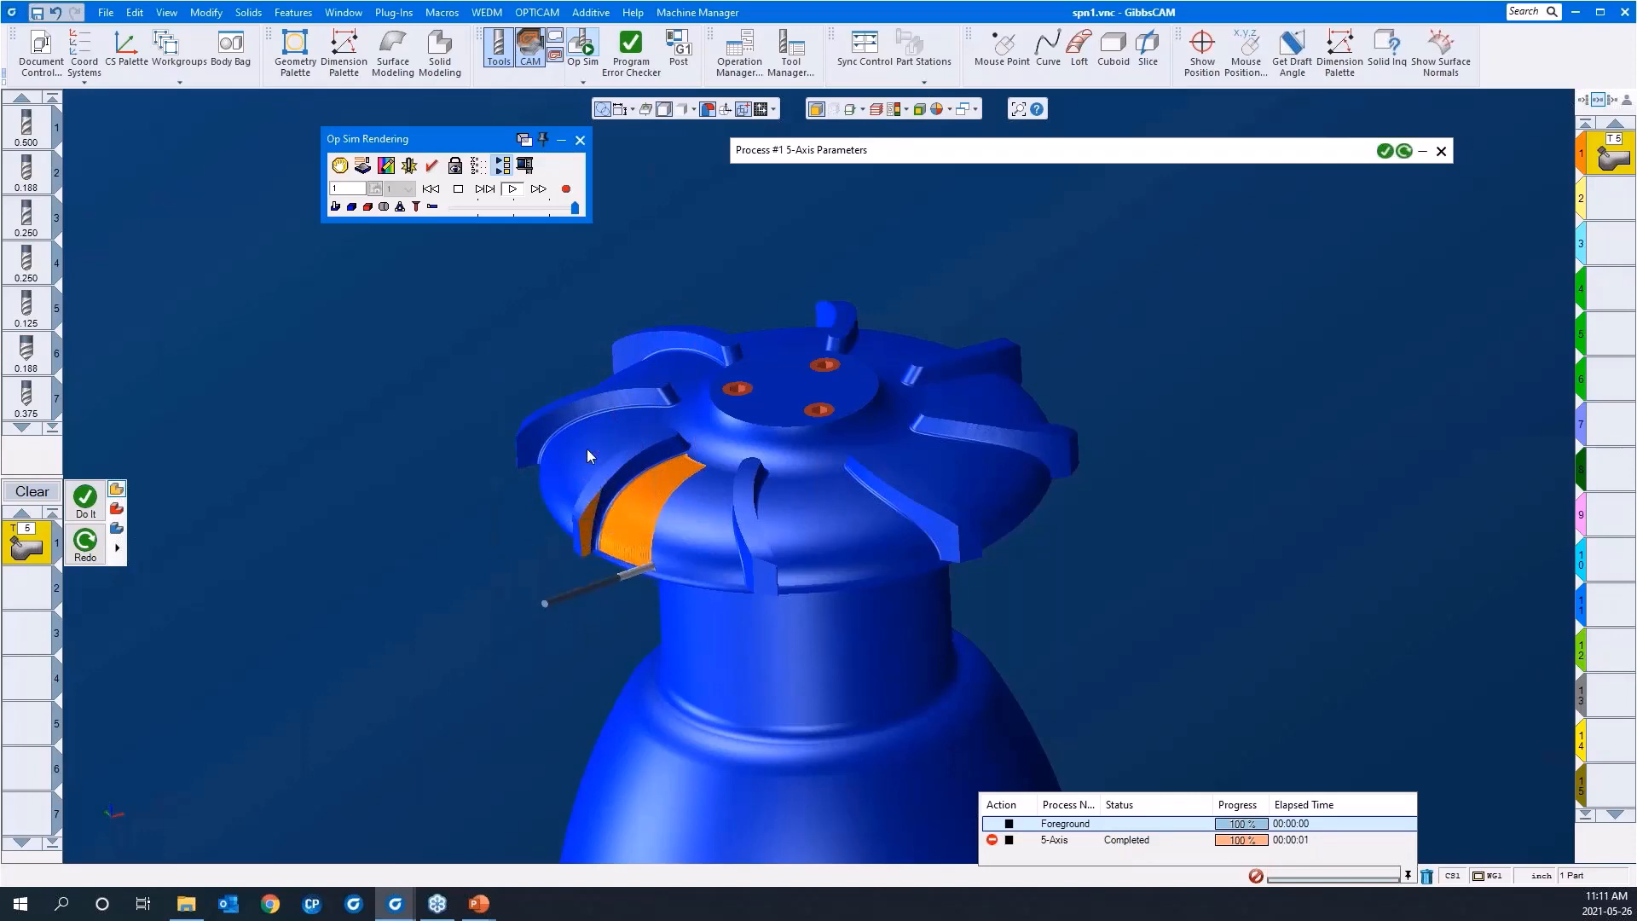
pyautogui.scroll(5, 735, 581)
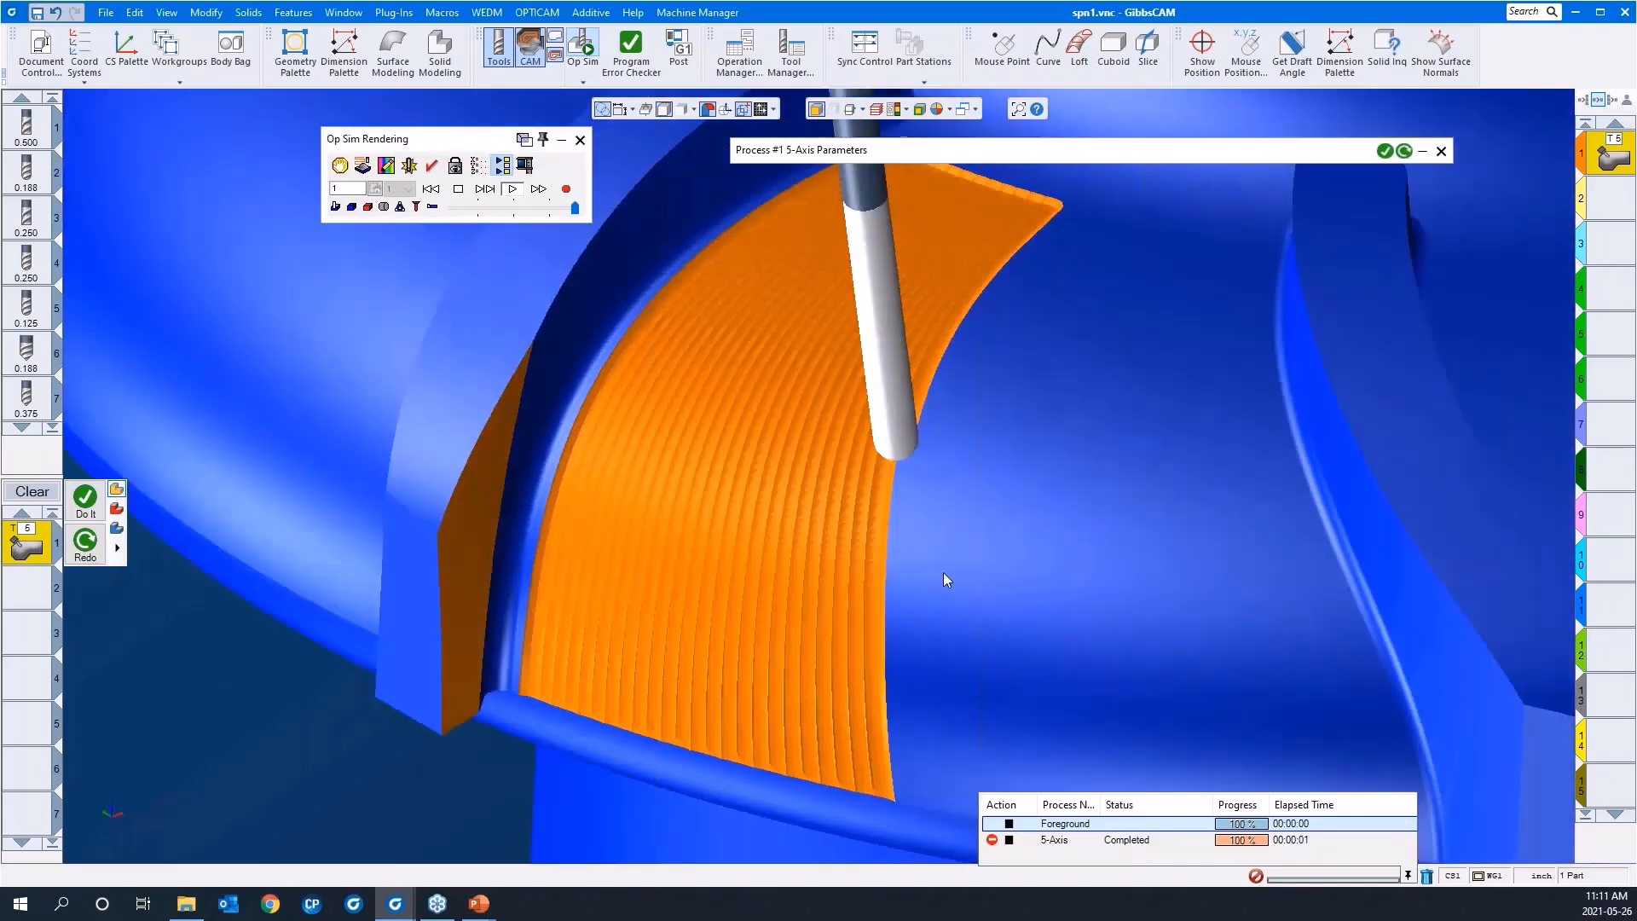
pyautogui.moveTo(943, 571); pyautogui.dragTo(1086, 466, button='middle')
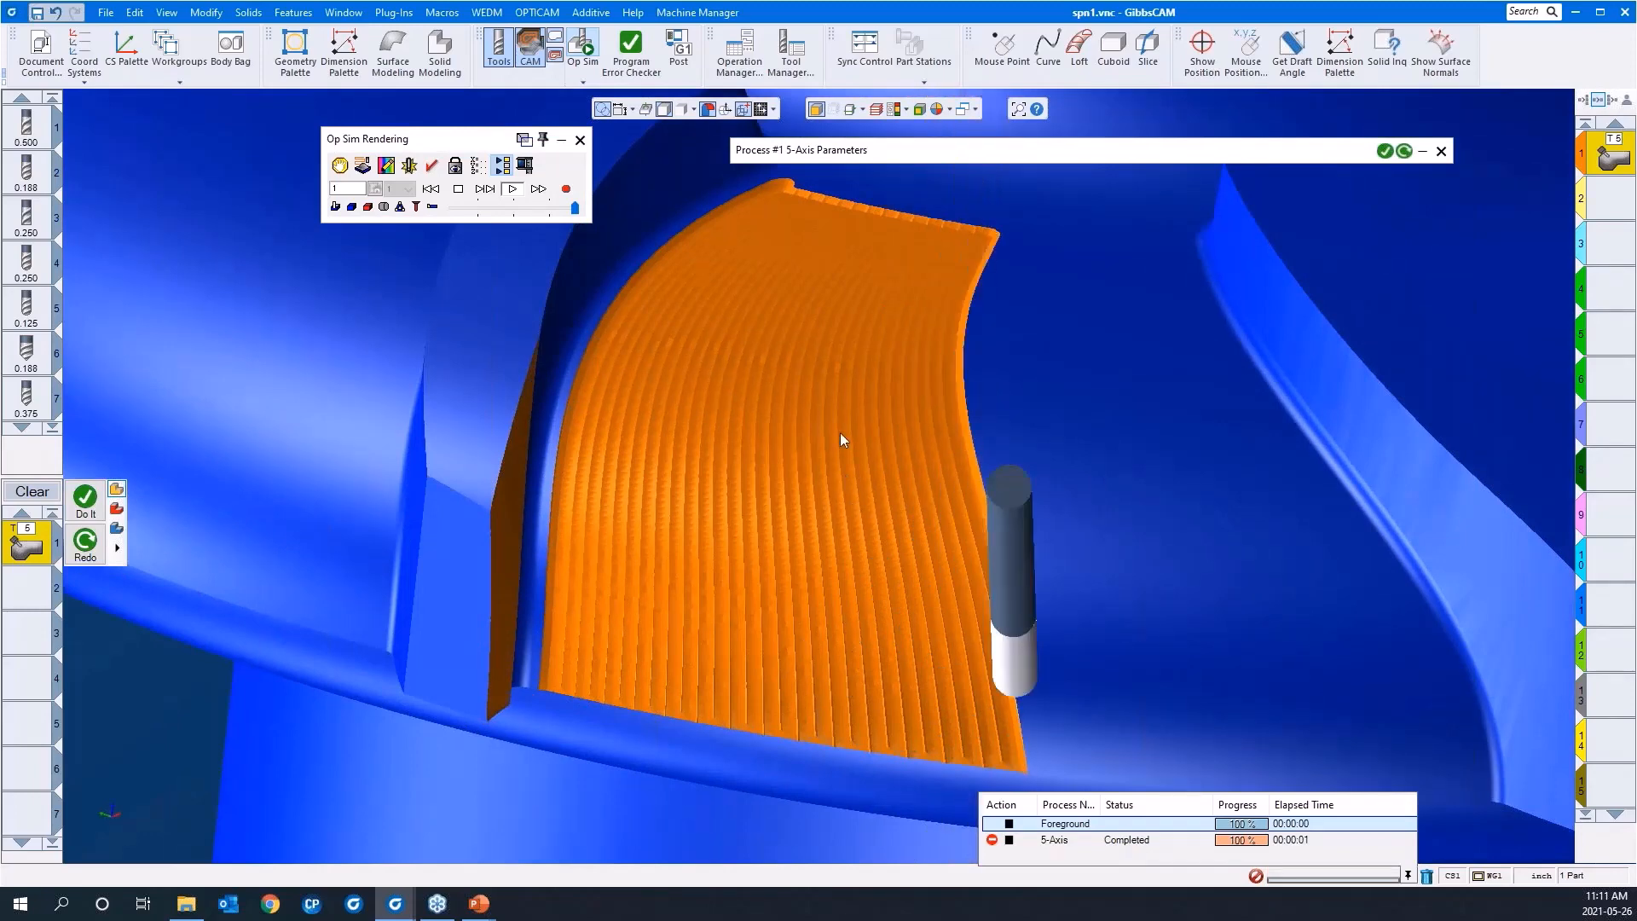
pyautogui.moveTo(841, 525); pyautogui.dragTo(663, 544, button='middle')
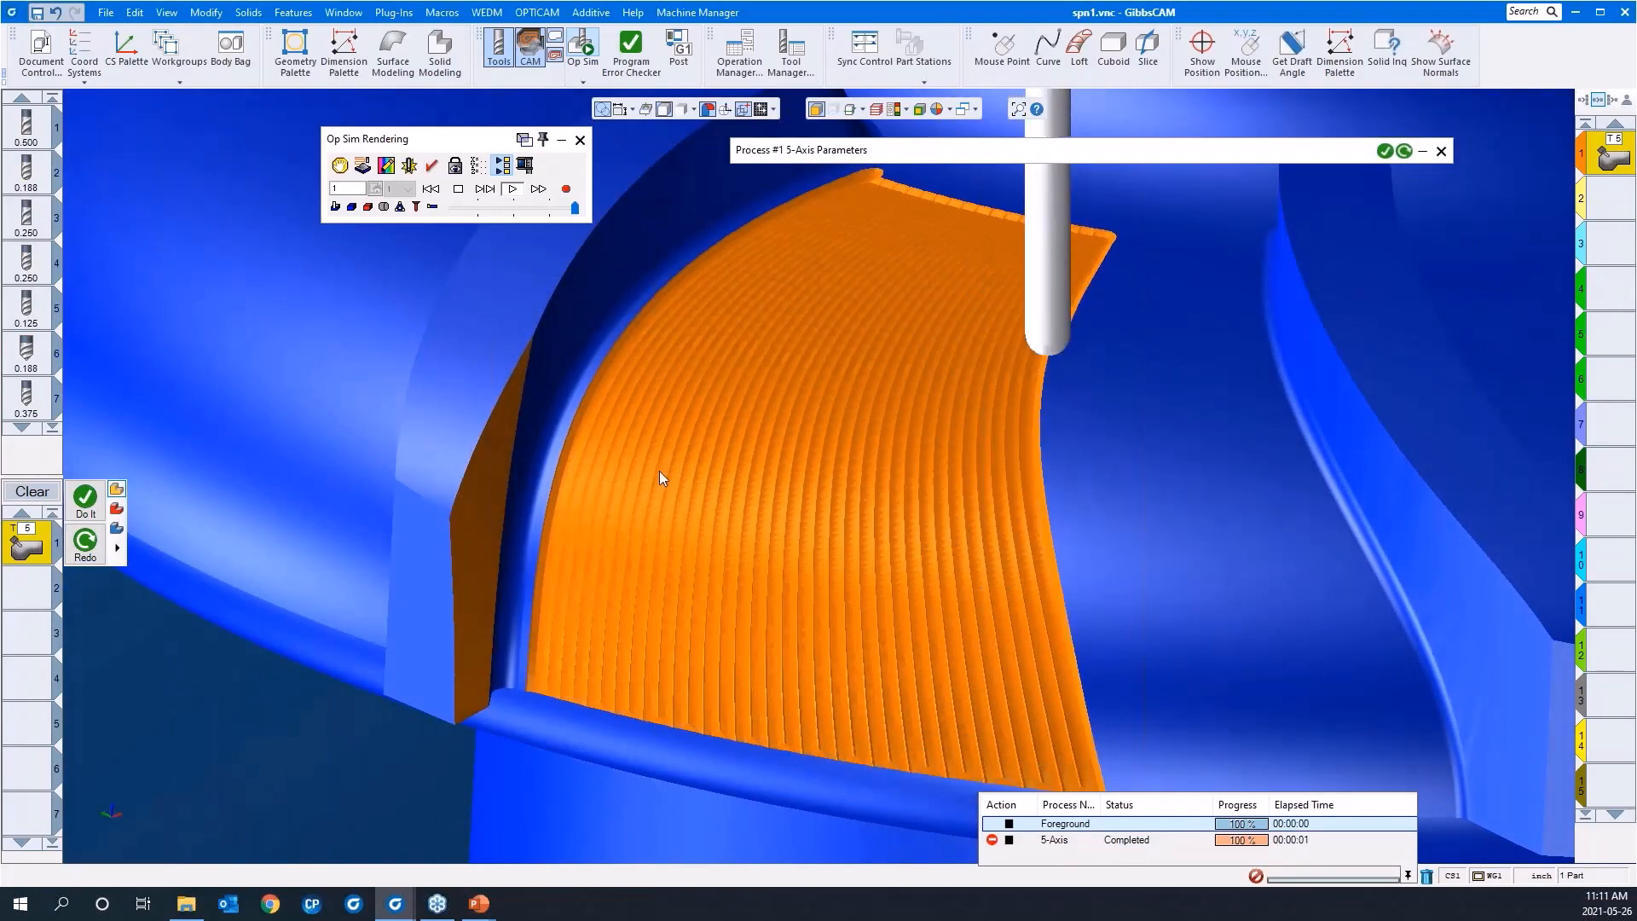
pyautogui.scroll(-4, 636, 441)
pyautogui.moveTo(965, 502); pyautogui.dragTo(871, 538, button='middle')
pyautogui.scroll(-1, 972, 512)
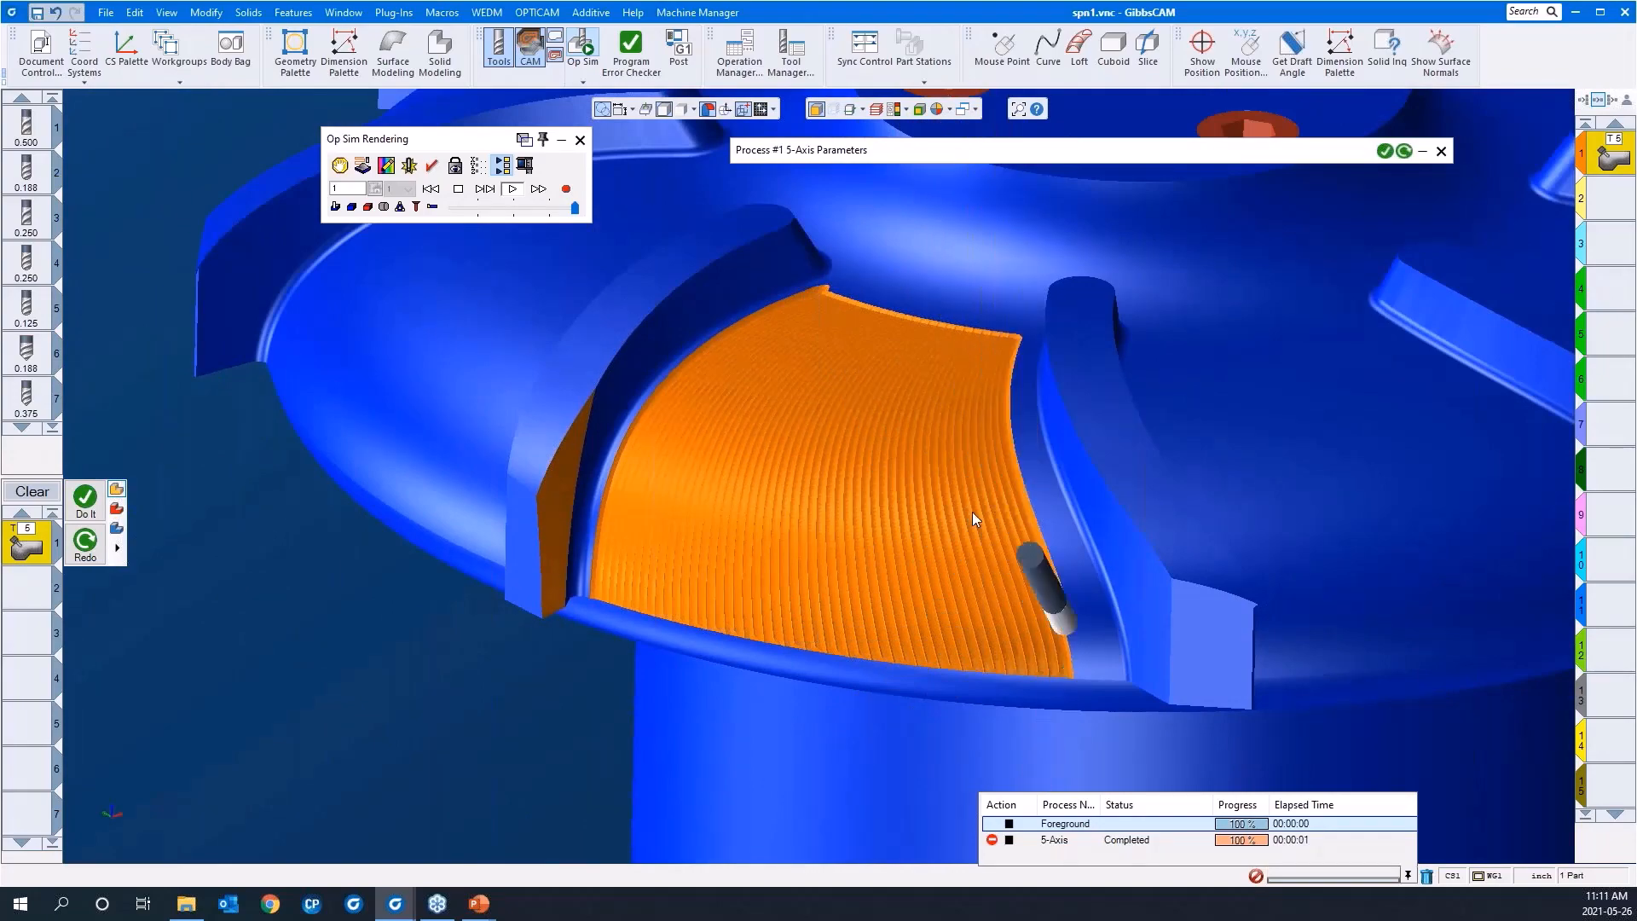
pyautogui.moveTo(872, 555); pyautogui.dragTo(607, 472, button='middle')
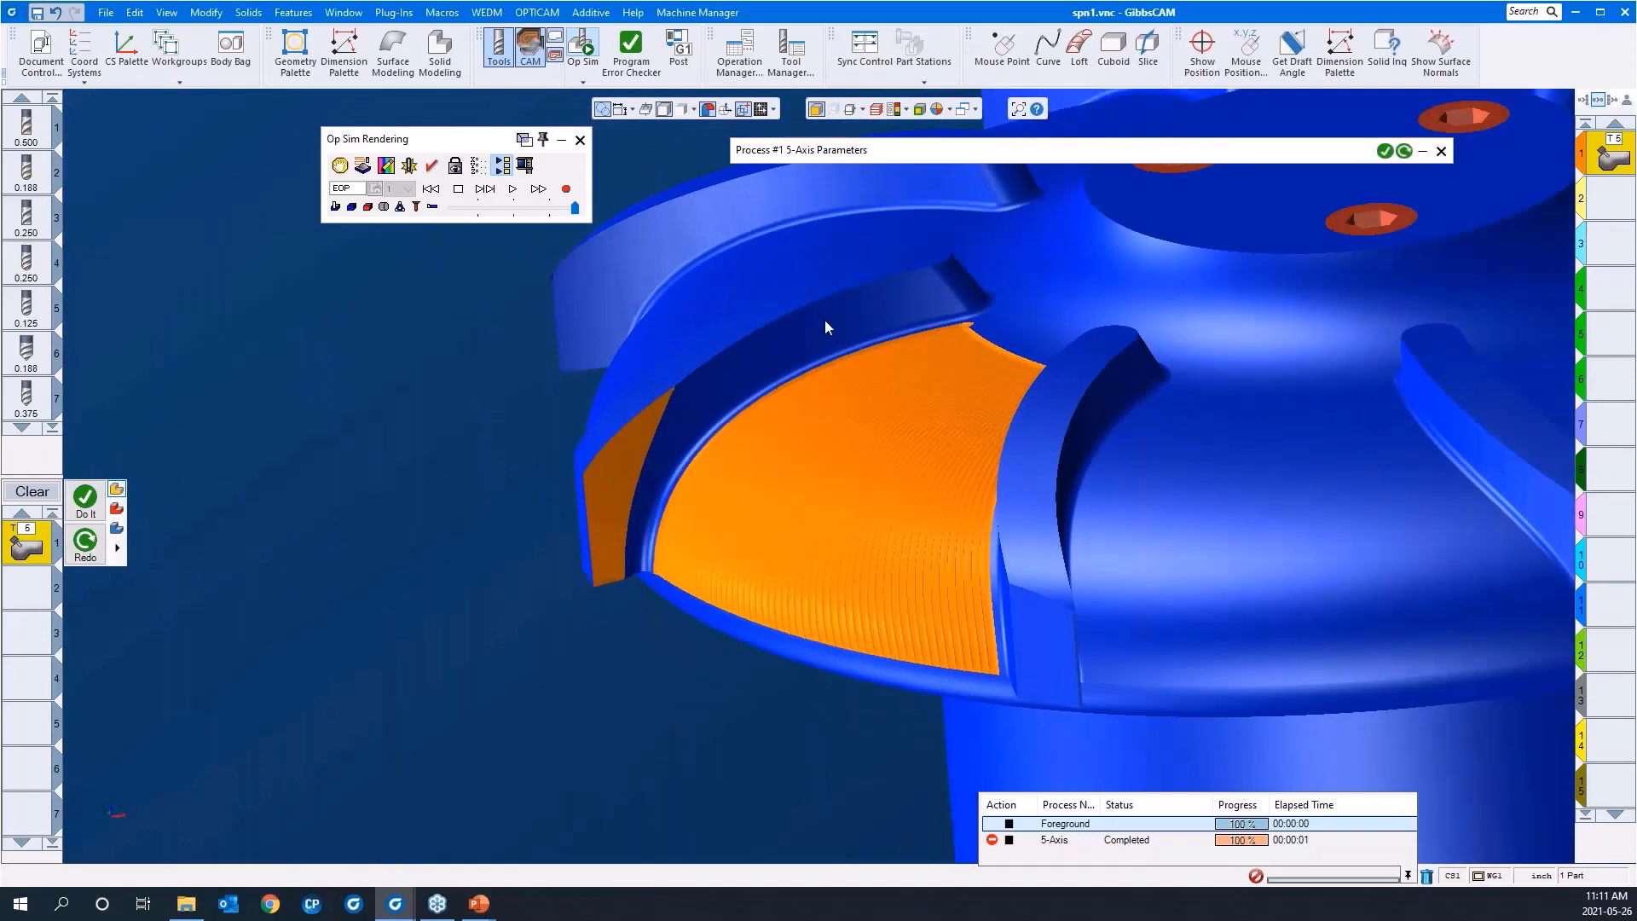
pyautogui.click(578, 144)
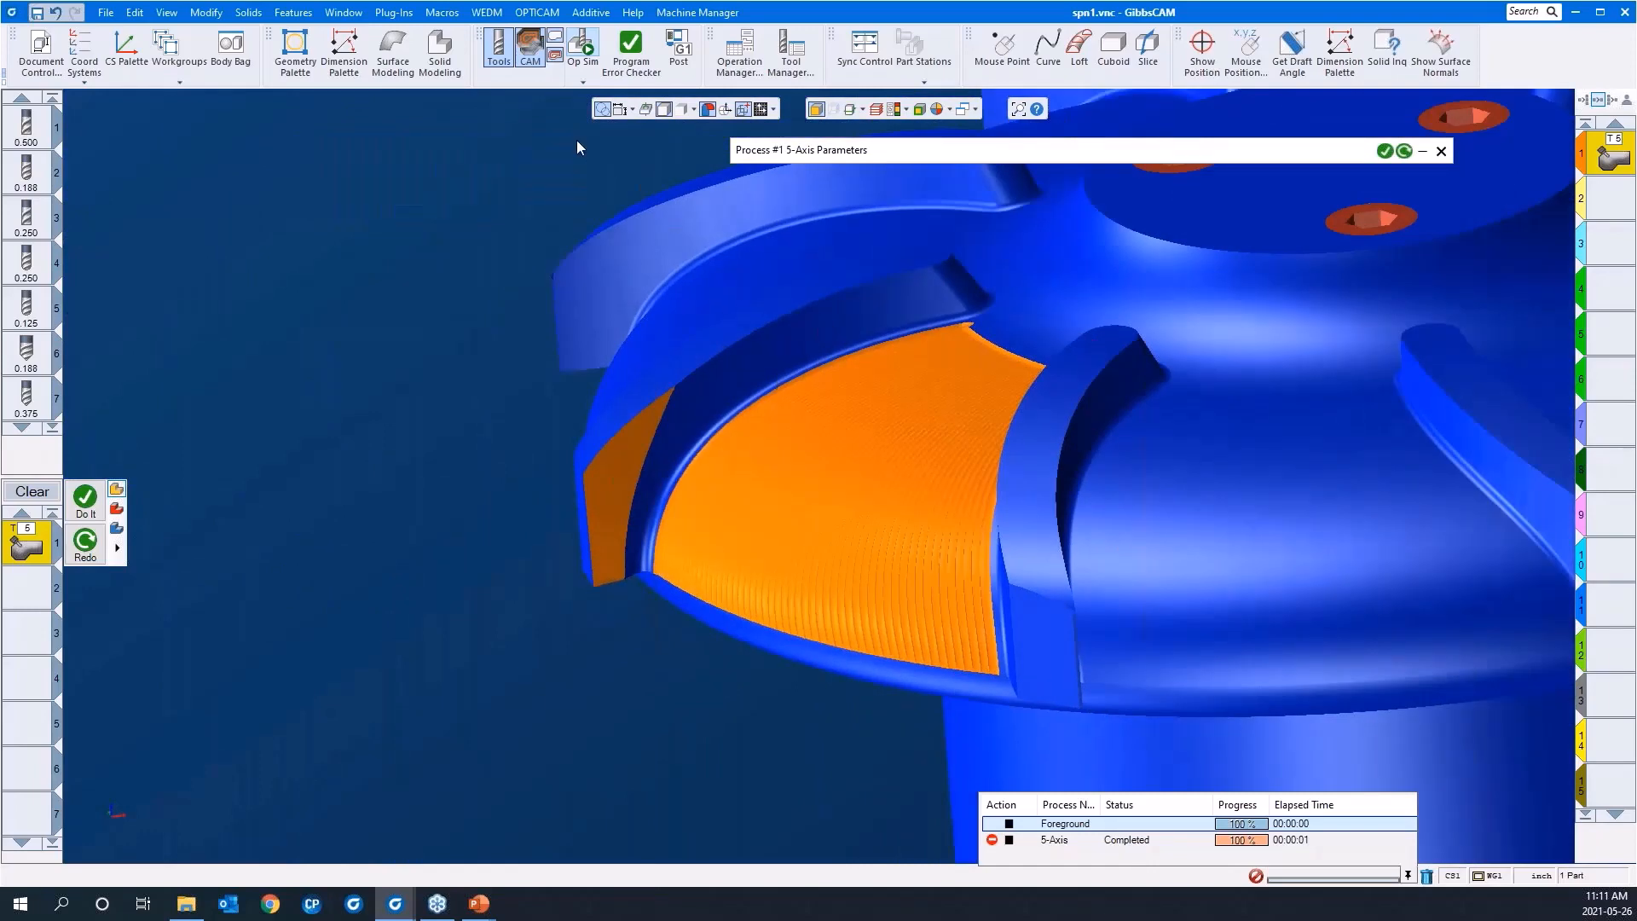
# Step: Examine the blade face beside the toolpath, and enable gouge check 1 in the 5-axis parameters
pyautogui.moveTo(500, 345); pyautogui.dragTo(887, 649)
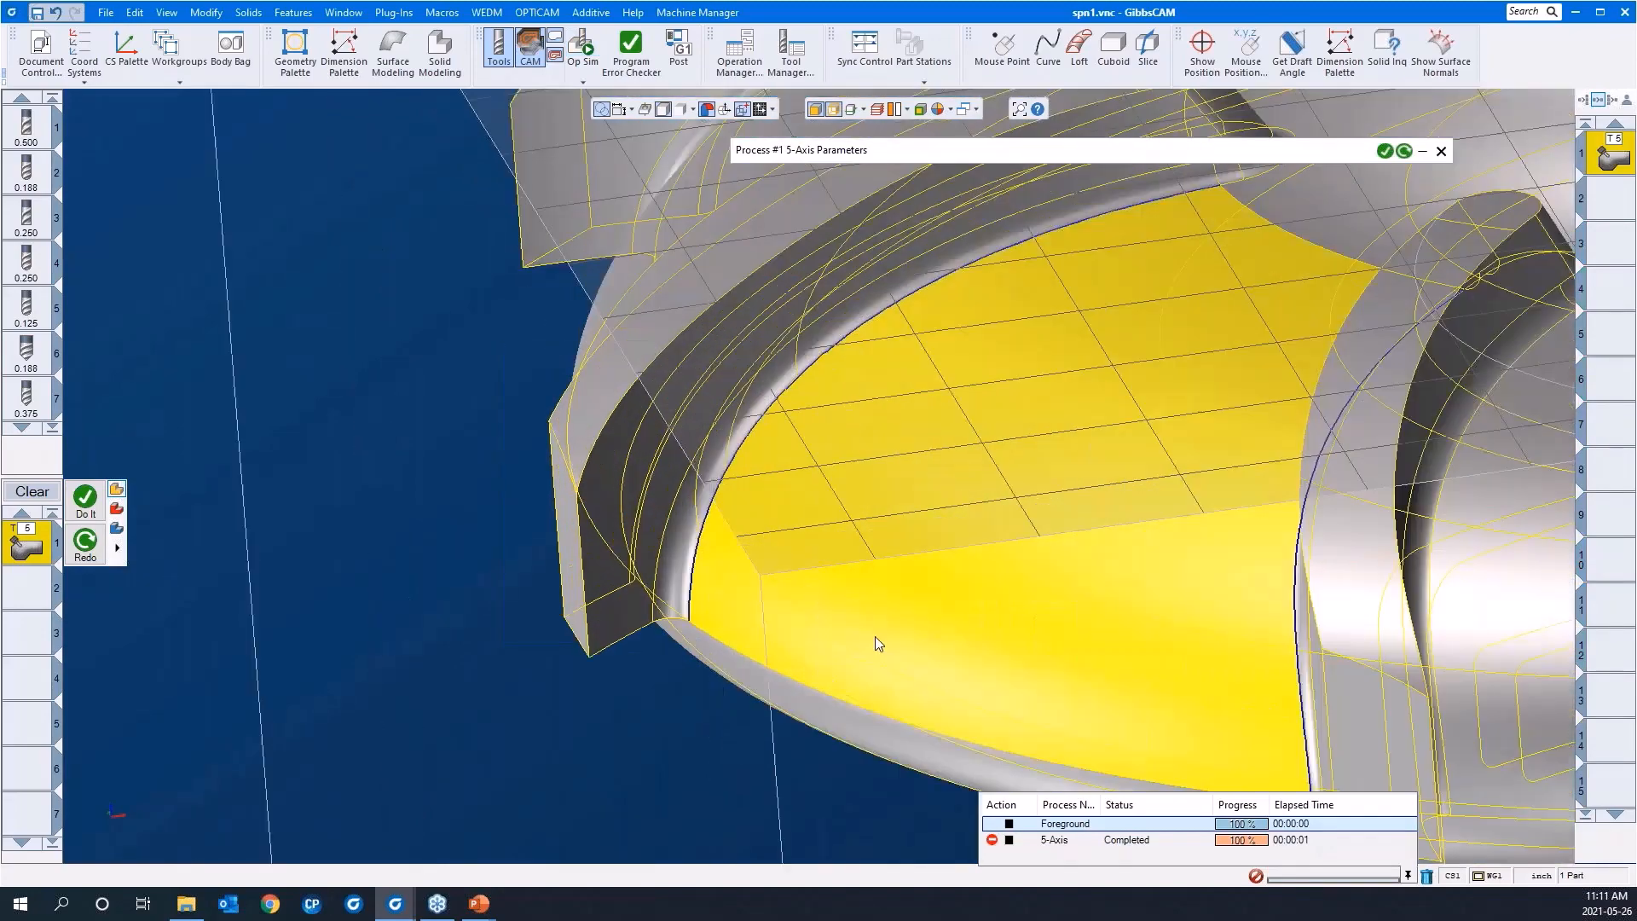
pyautogui.scroll(-3, 714, 646)
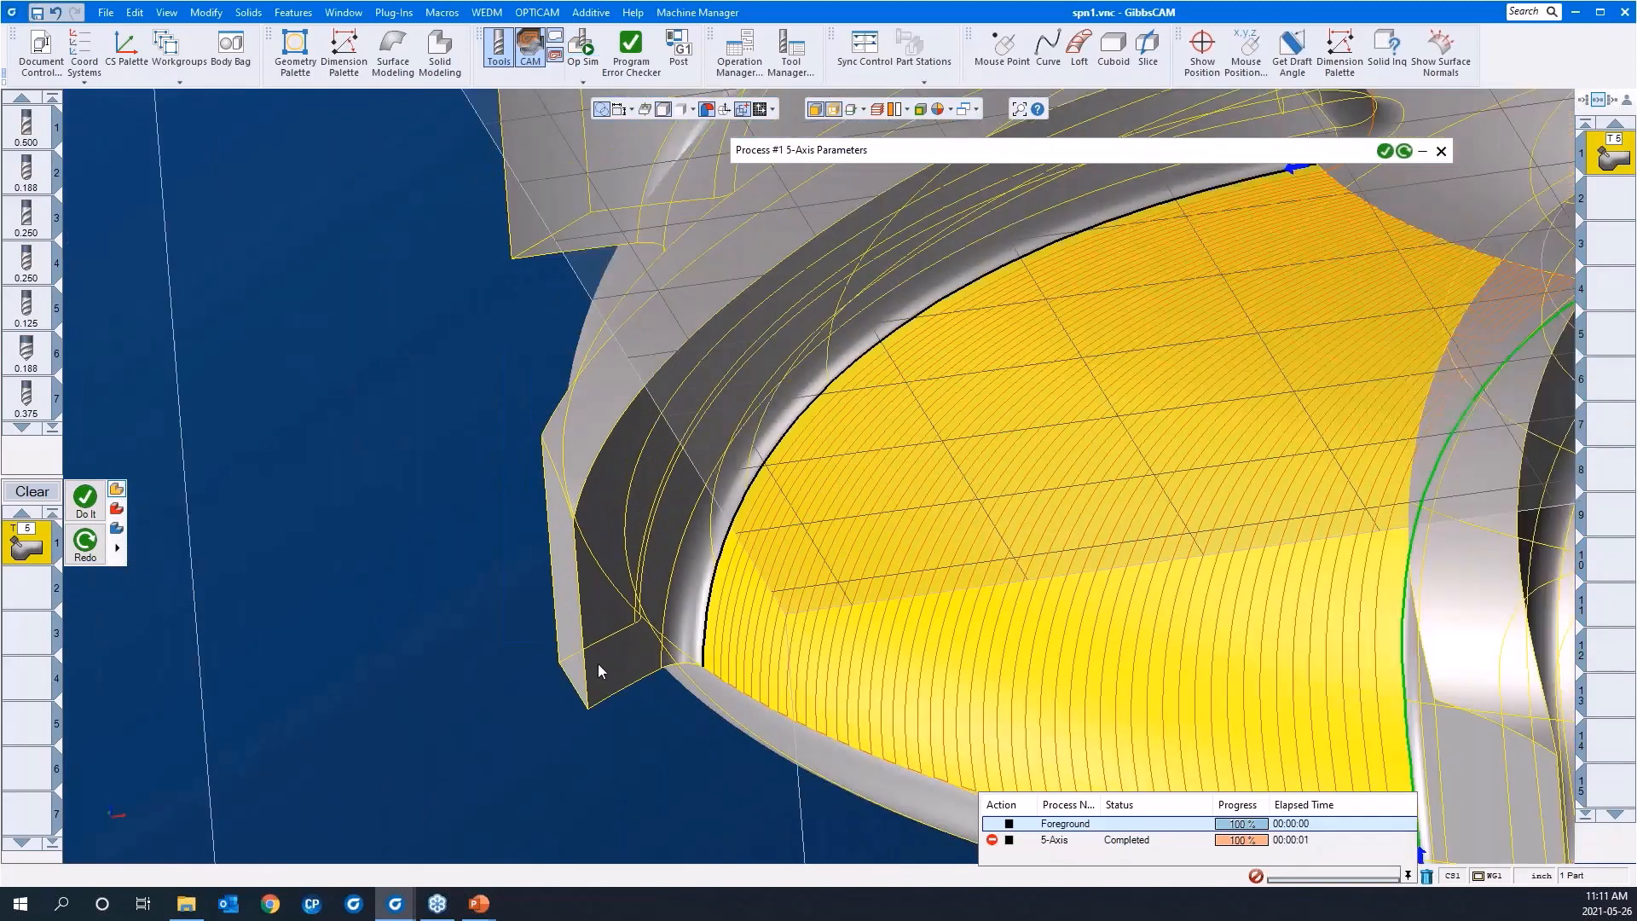
pyautogui.scroll(-2, 847, 336)
pyautogui.click(882, 150)
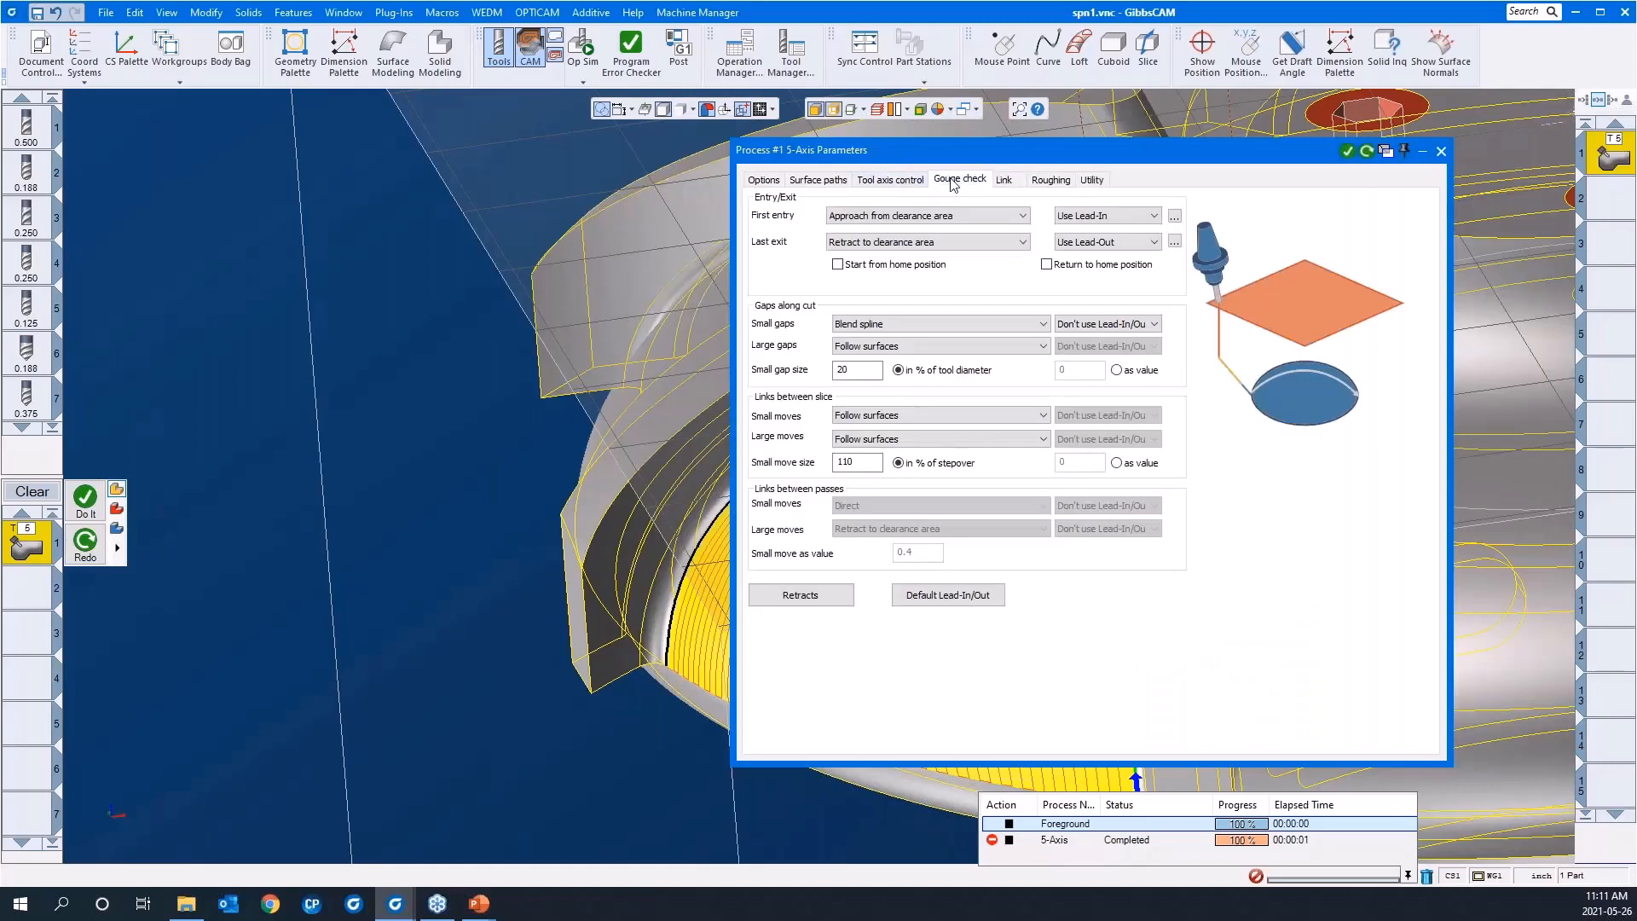
pyautogui.click(952, 183)
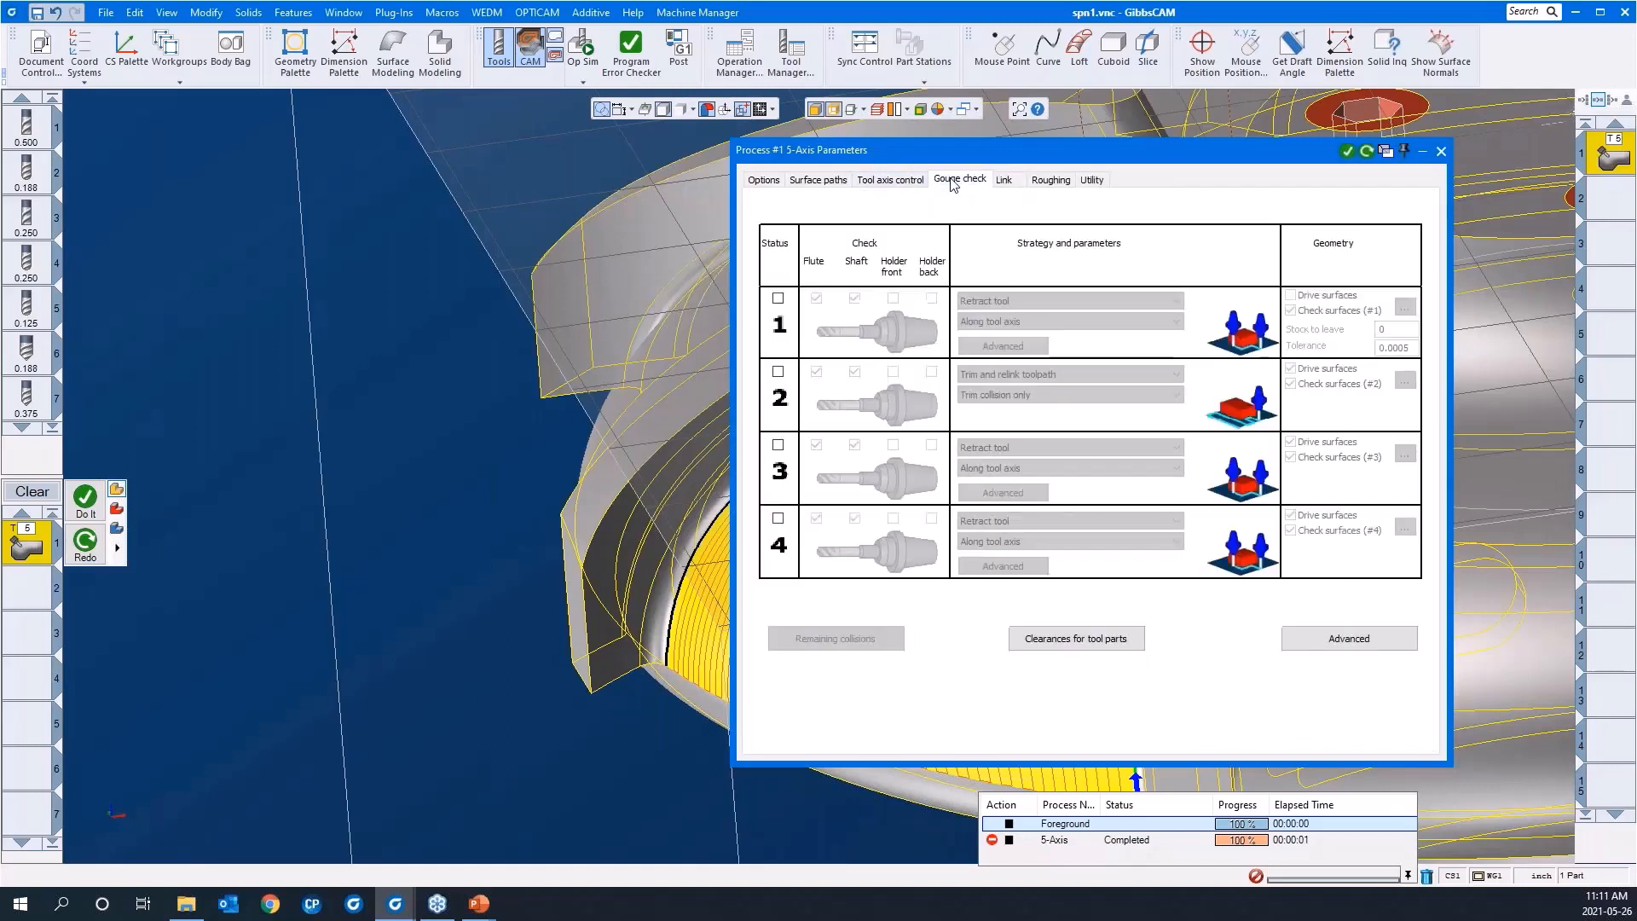
pyautogui.click(777, 299)
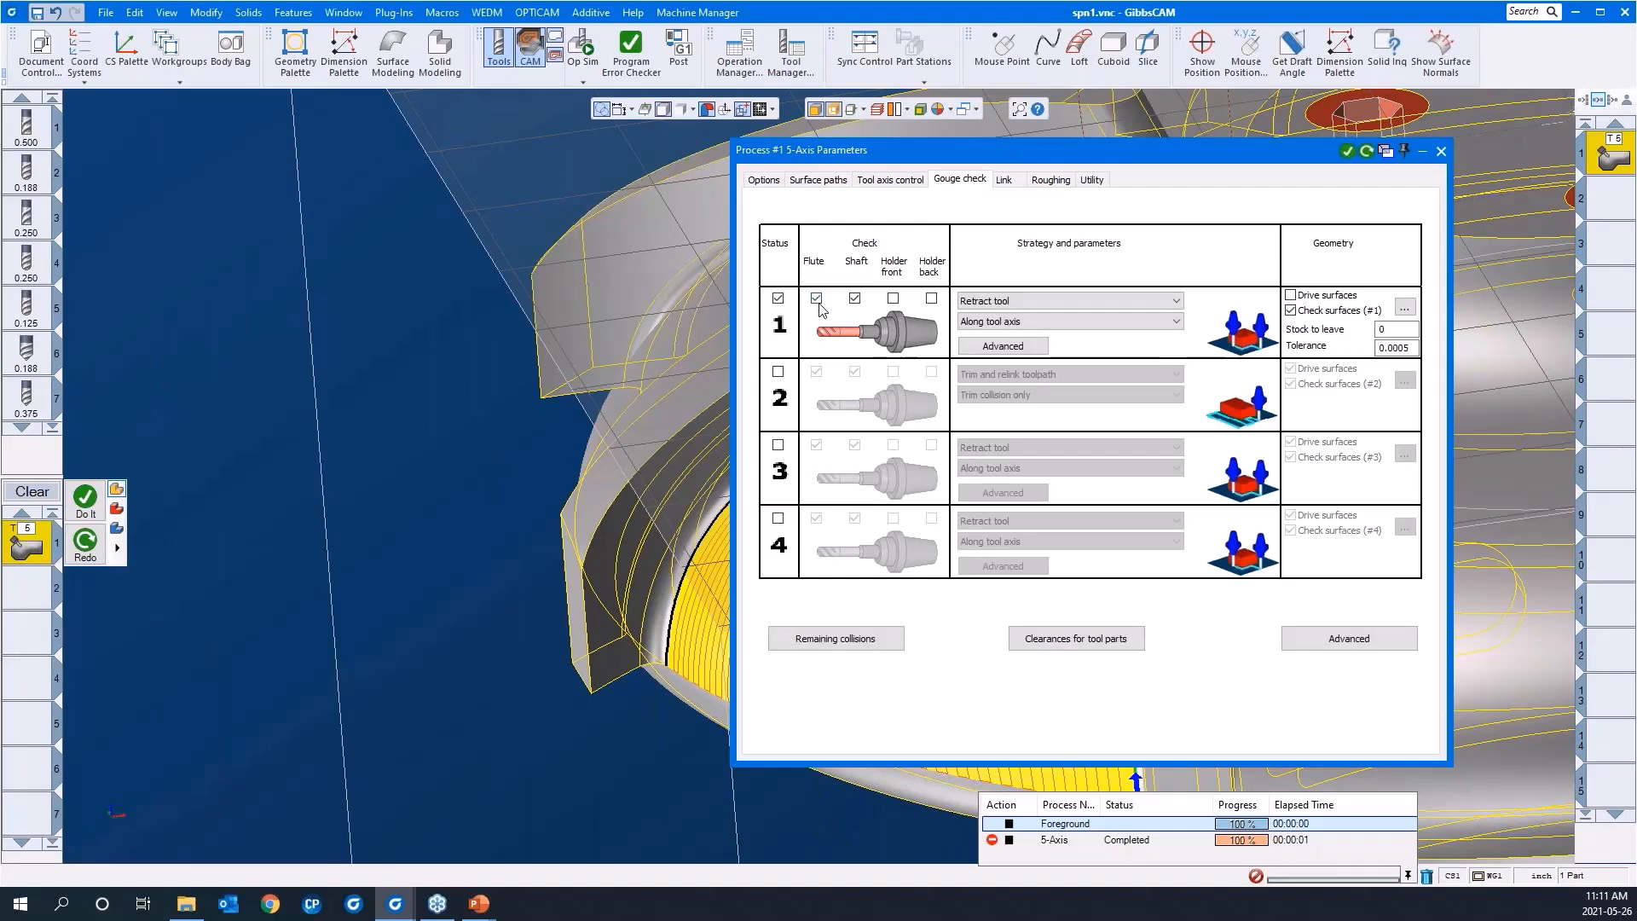
# Step: Review the collision strategies and the Retract tool directions available for gouge check 1
pyautogui.click(1029, 304)
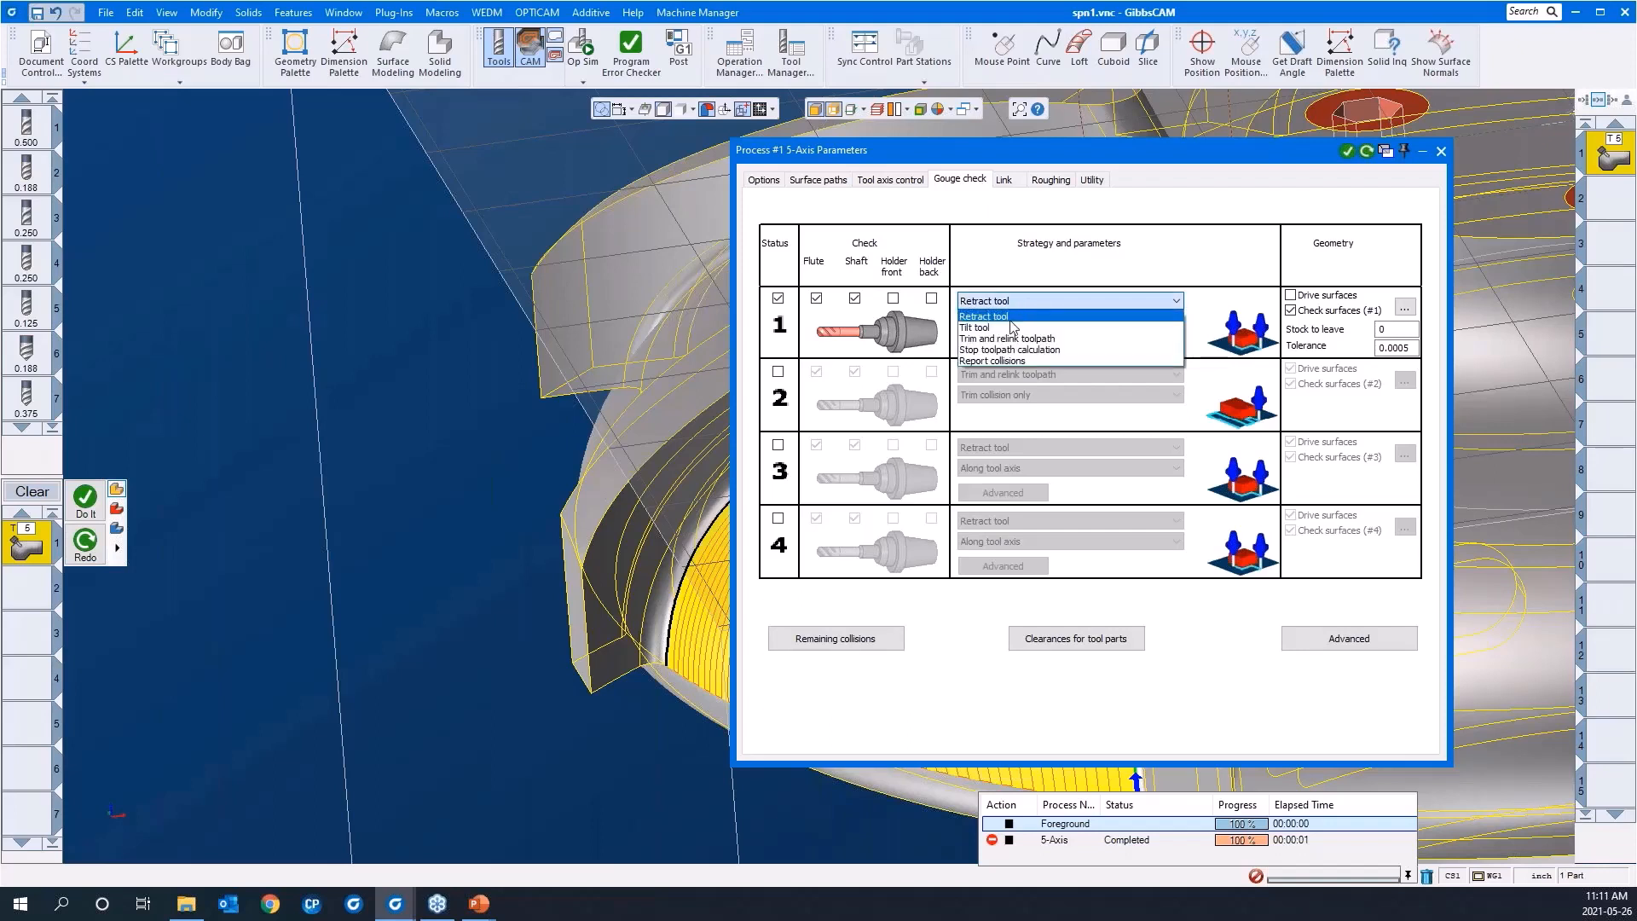
pyautogui.click(1013, 317)
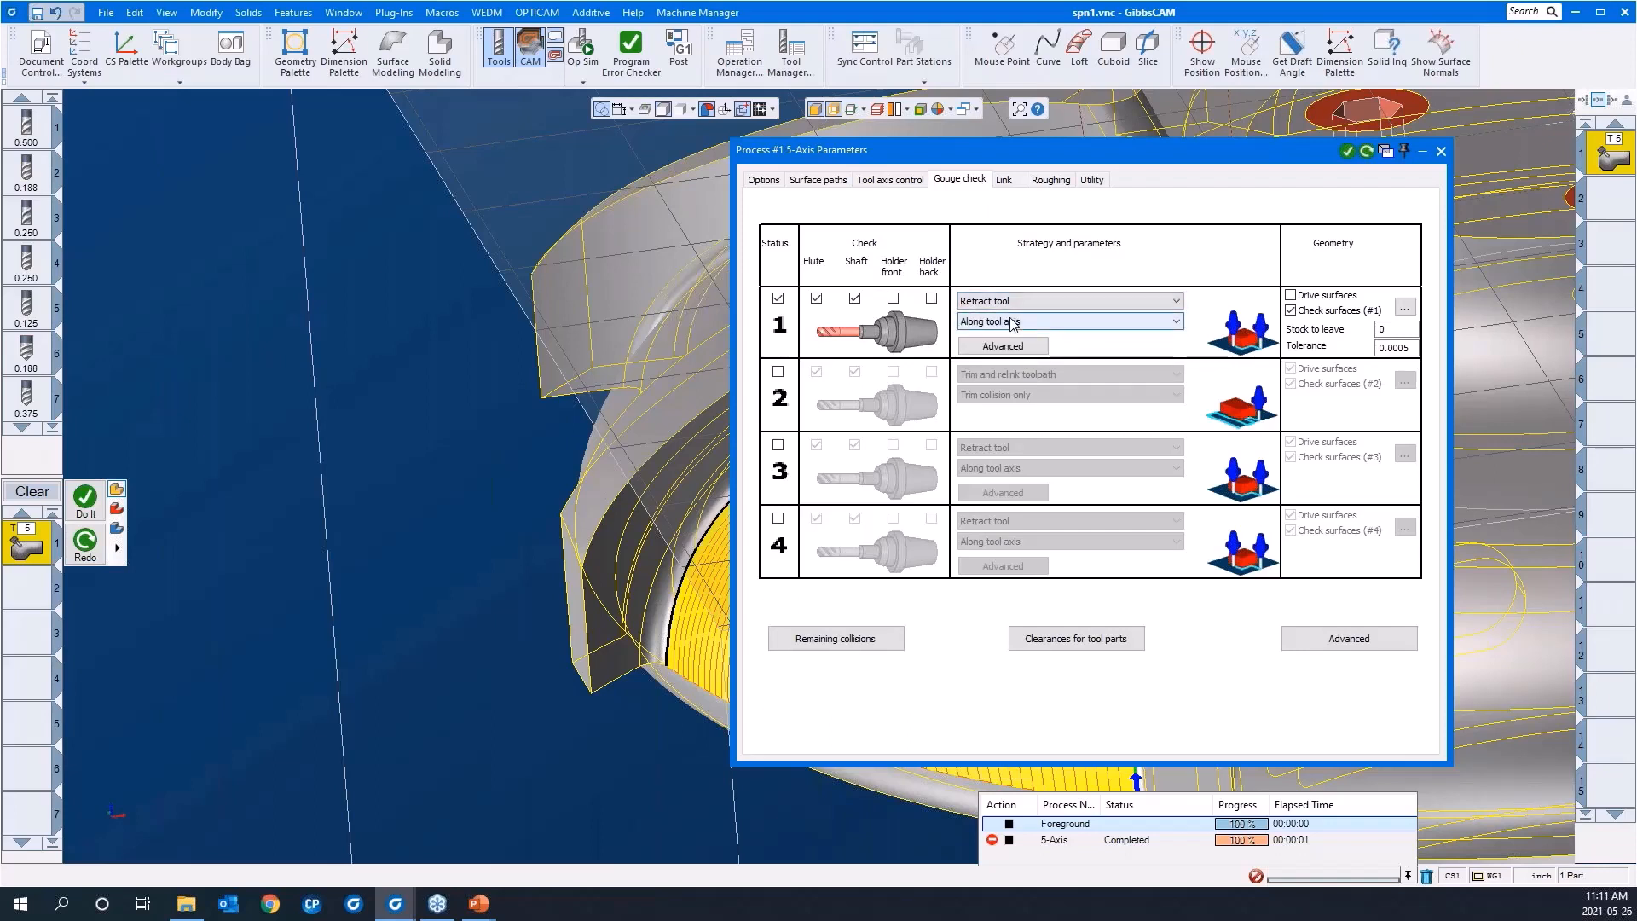
pyautogui.click(1013, 322)
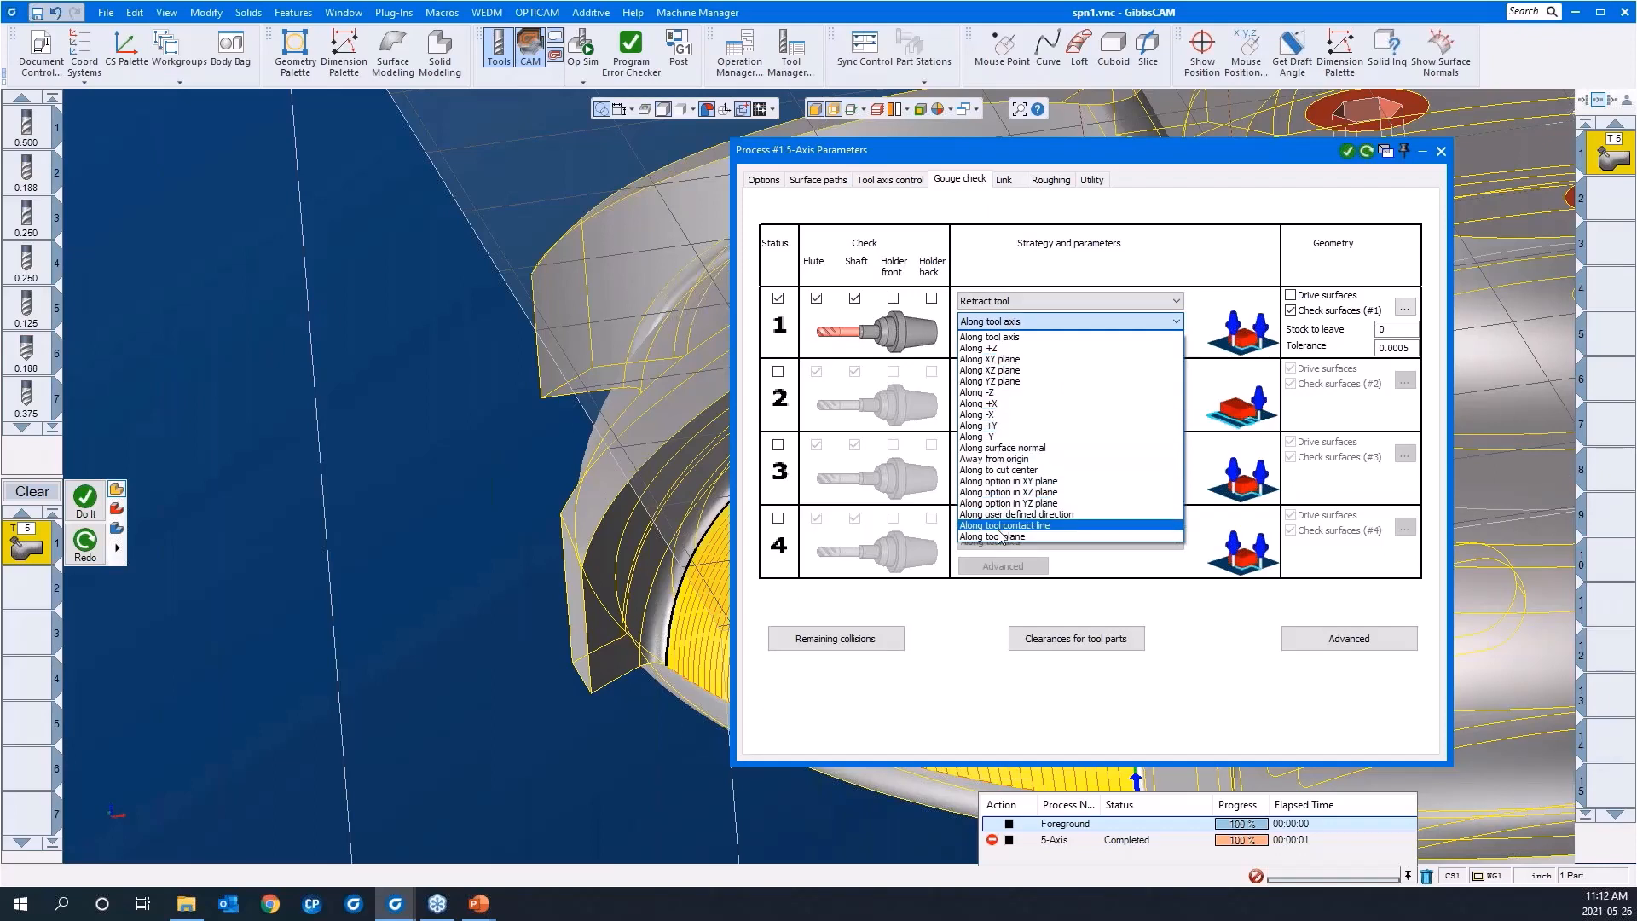
pyautogui.click(990, 300)
# Step: Set gouge check 1 to Tilt tool with Use side tilt angle, and accept its tilt angle parameters
pyautogui.click(989, 301)
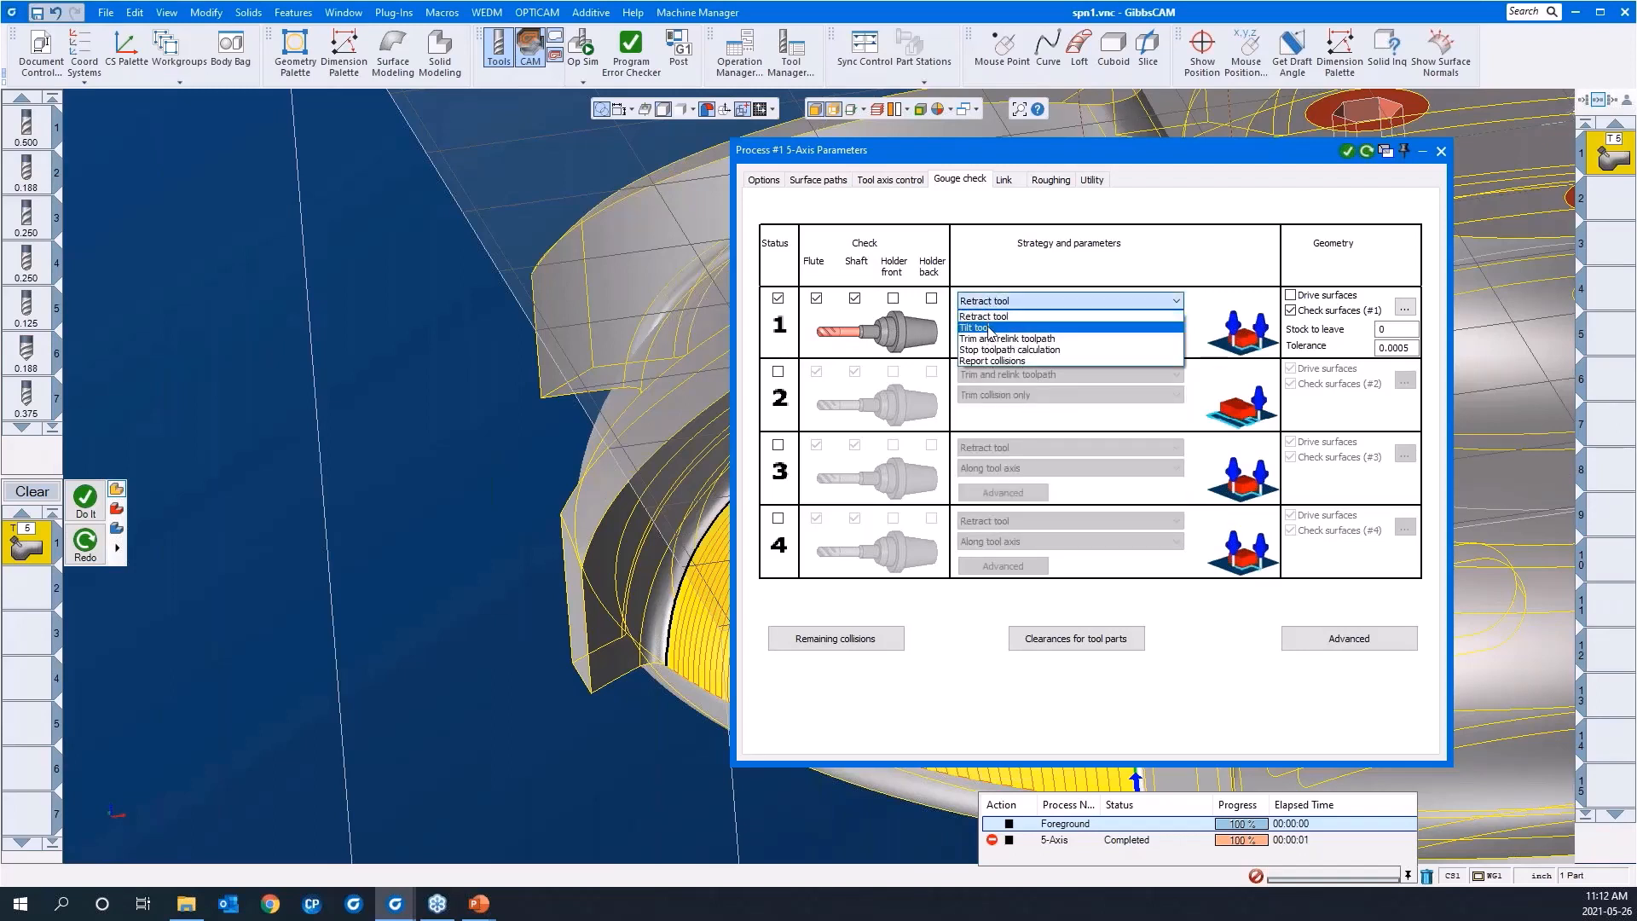
pyautogui.click(989, 328)
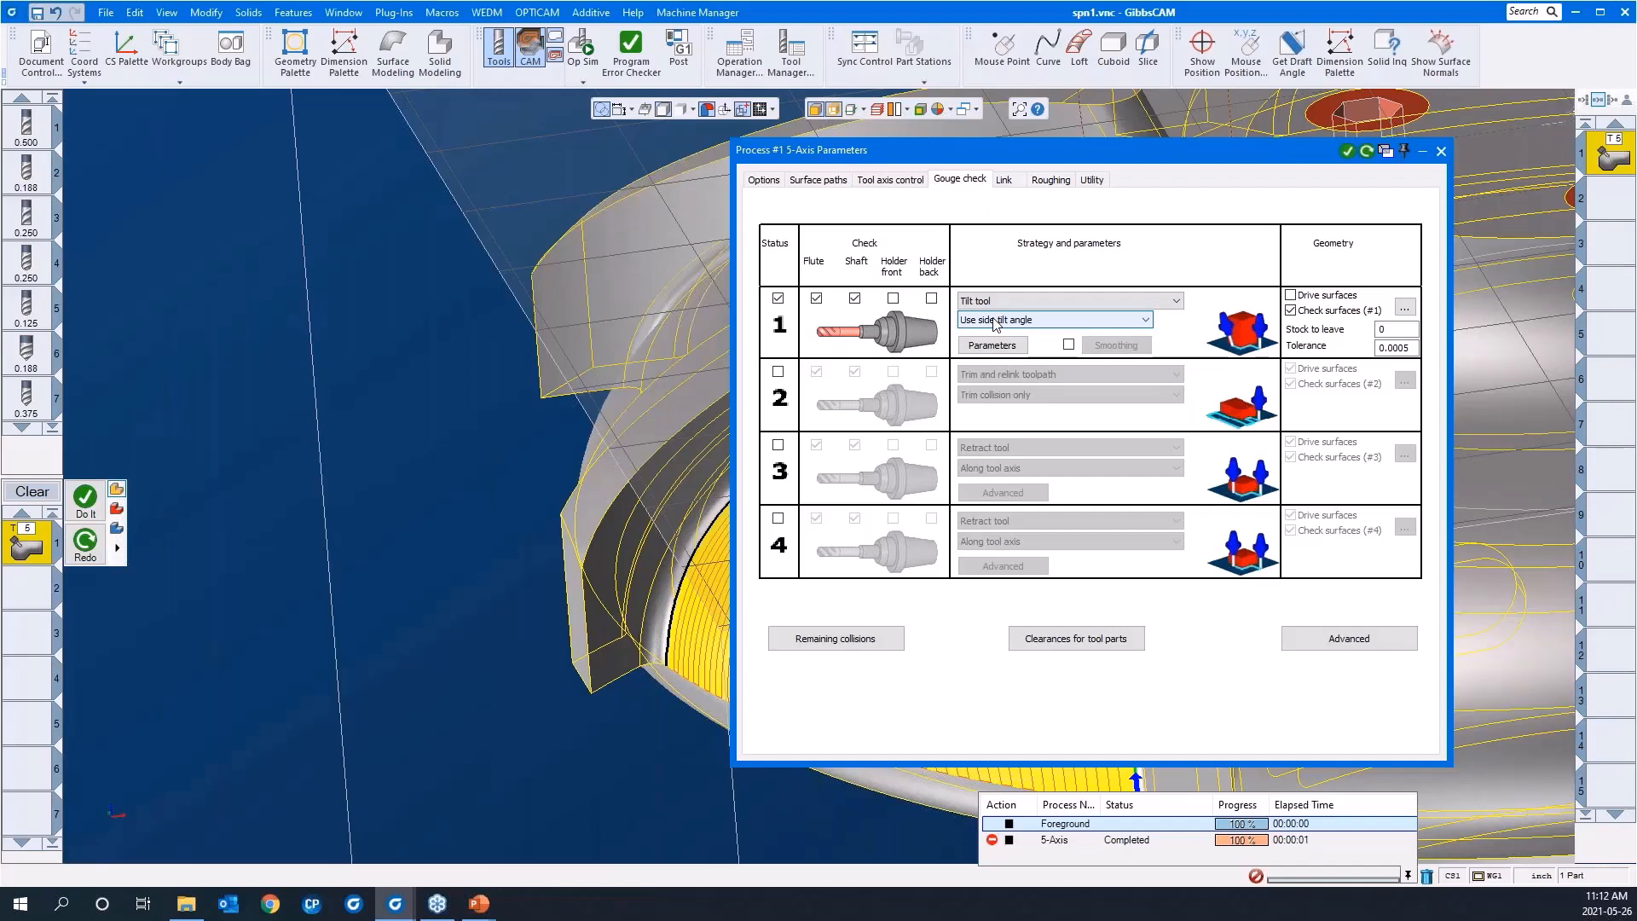
pyautogui.click(993, 322)
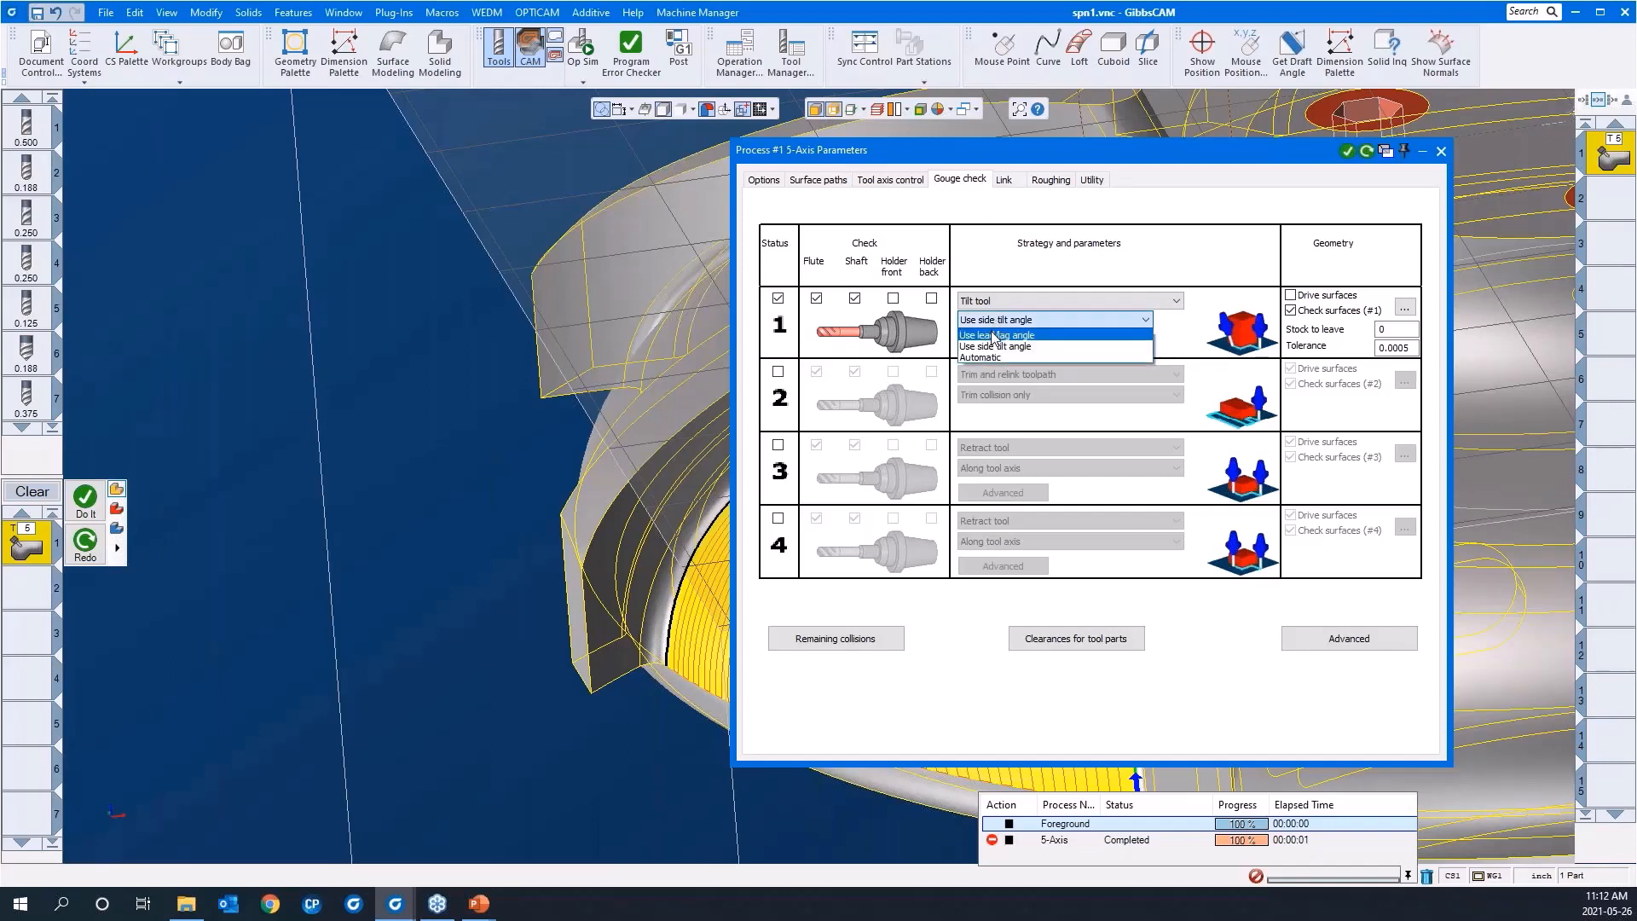
pyautogui.click(994, 336)
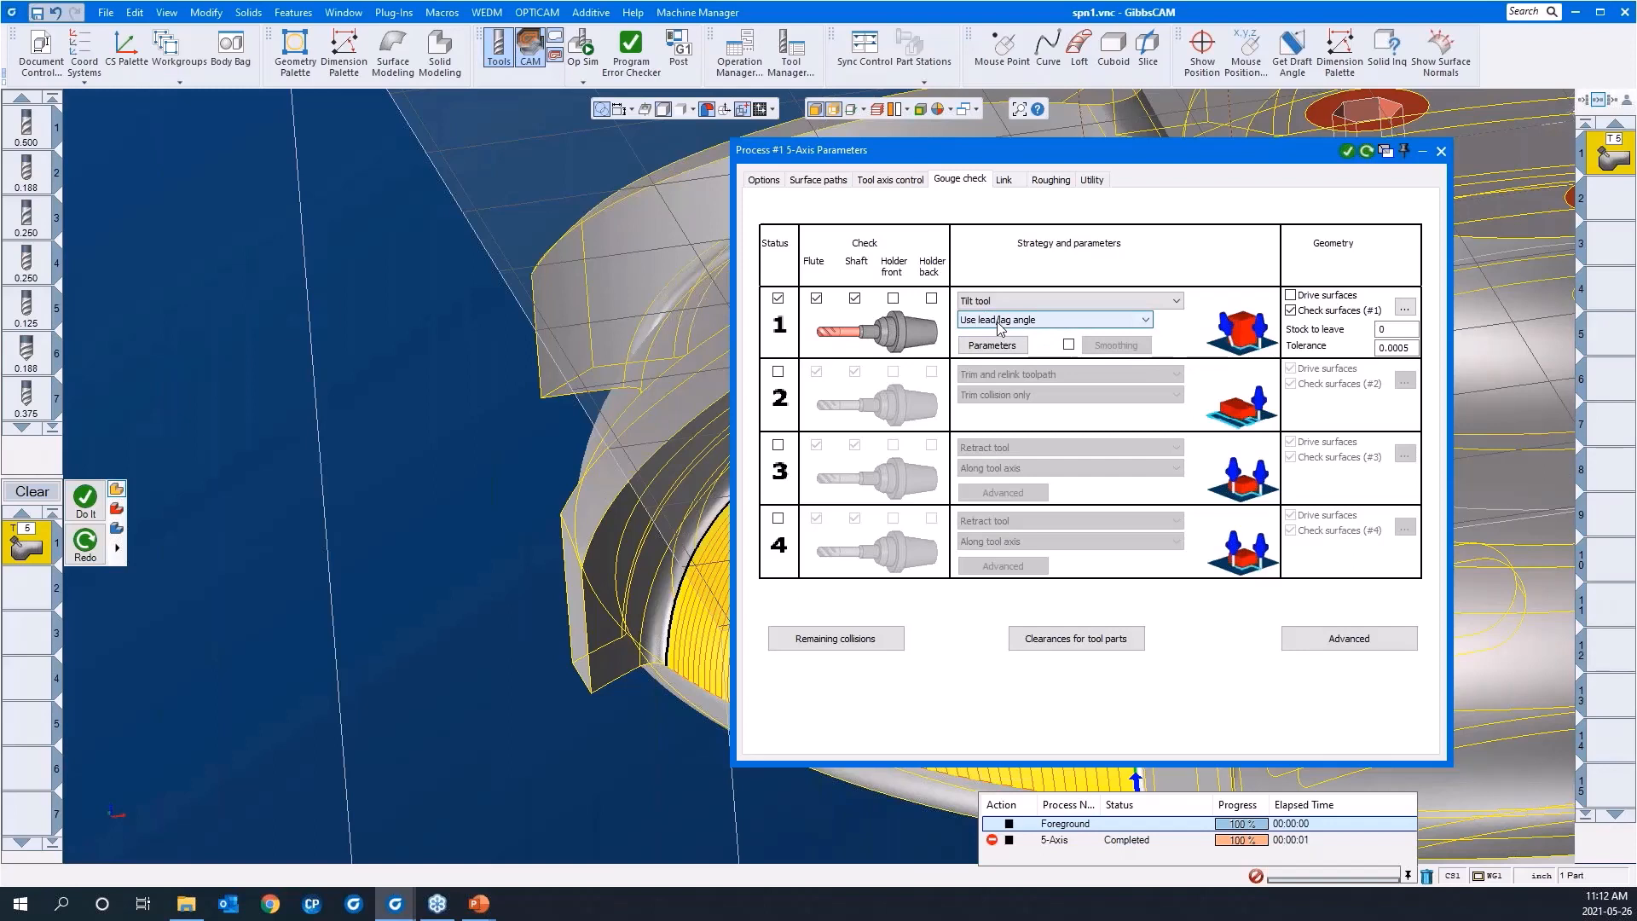
pyautogui.click(999, 328)
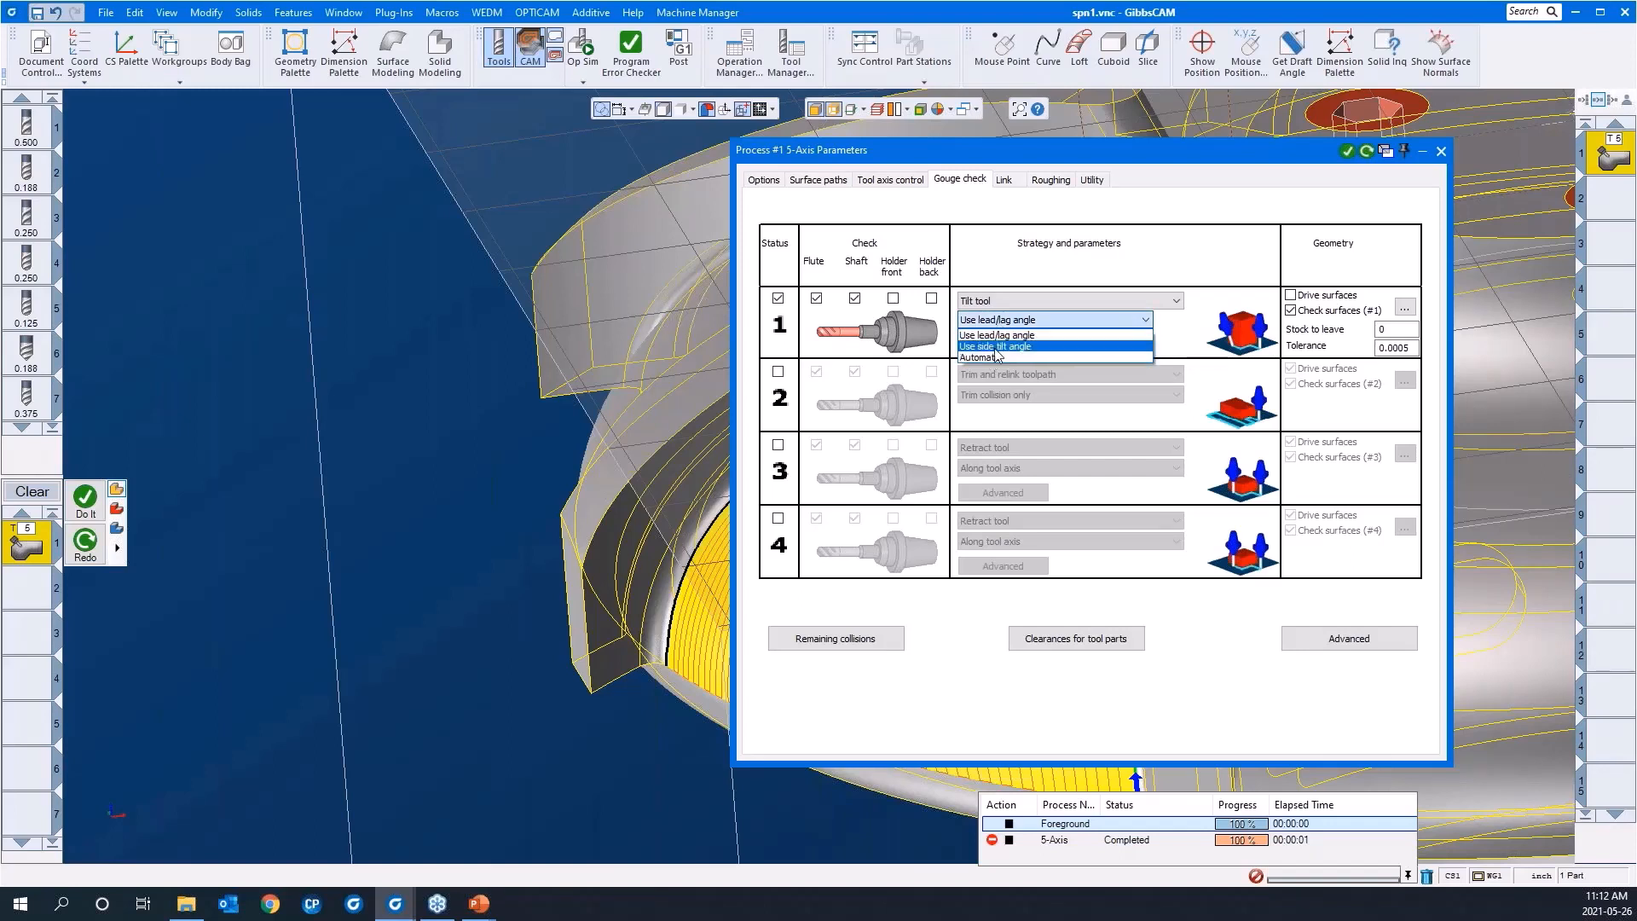
pyautogui.click(997, 346)
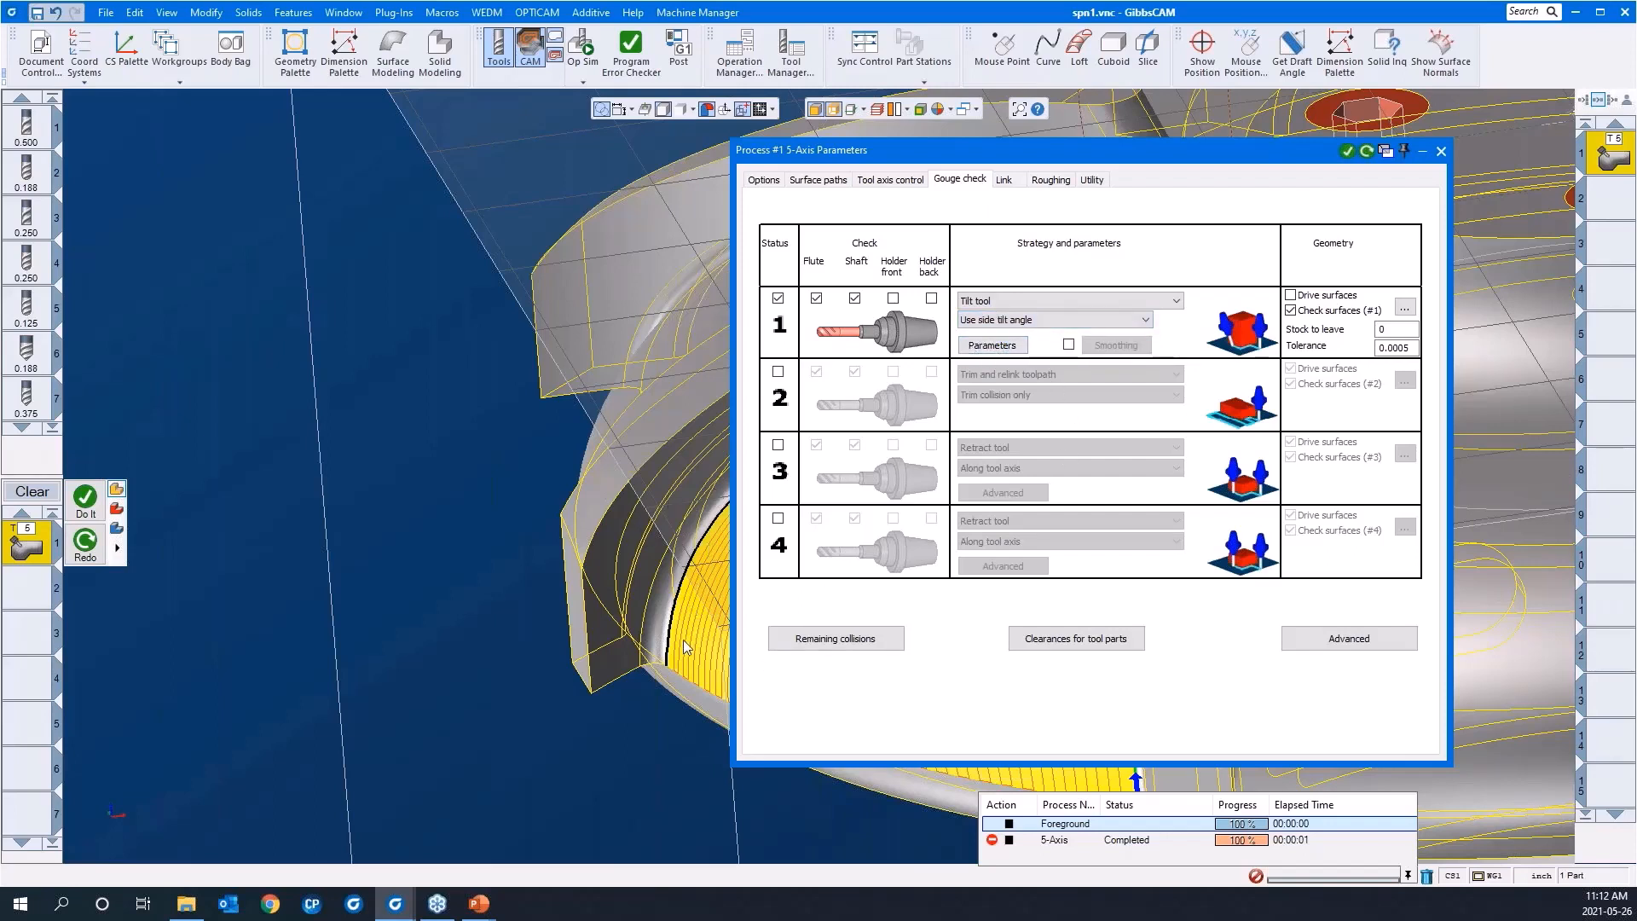
pyautogui.click(963, 346)
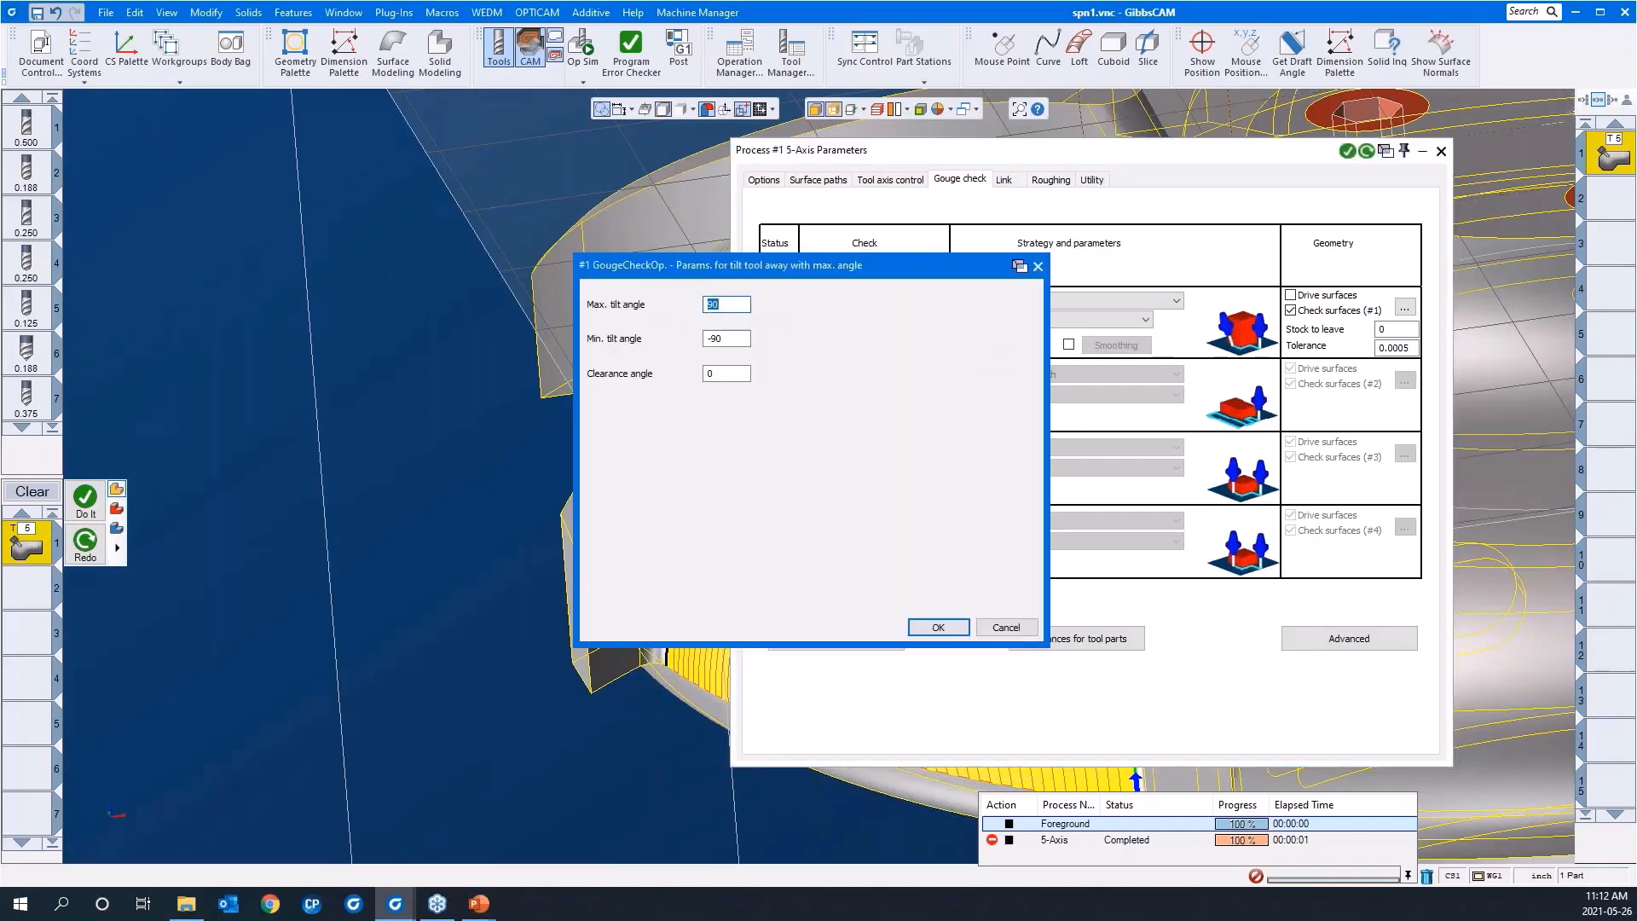
pyautogui.click(933, 631)
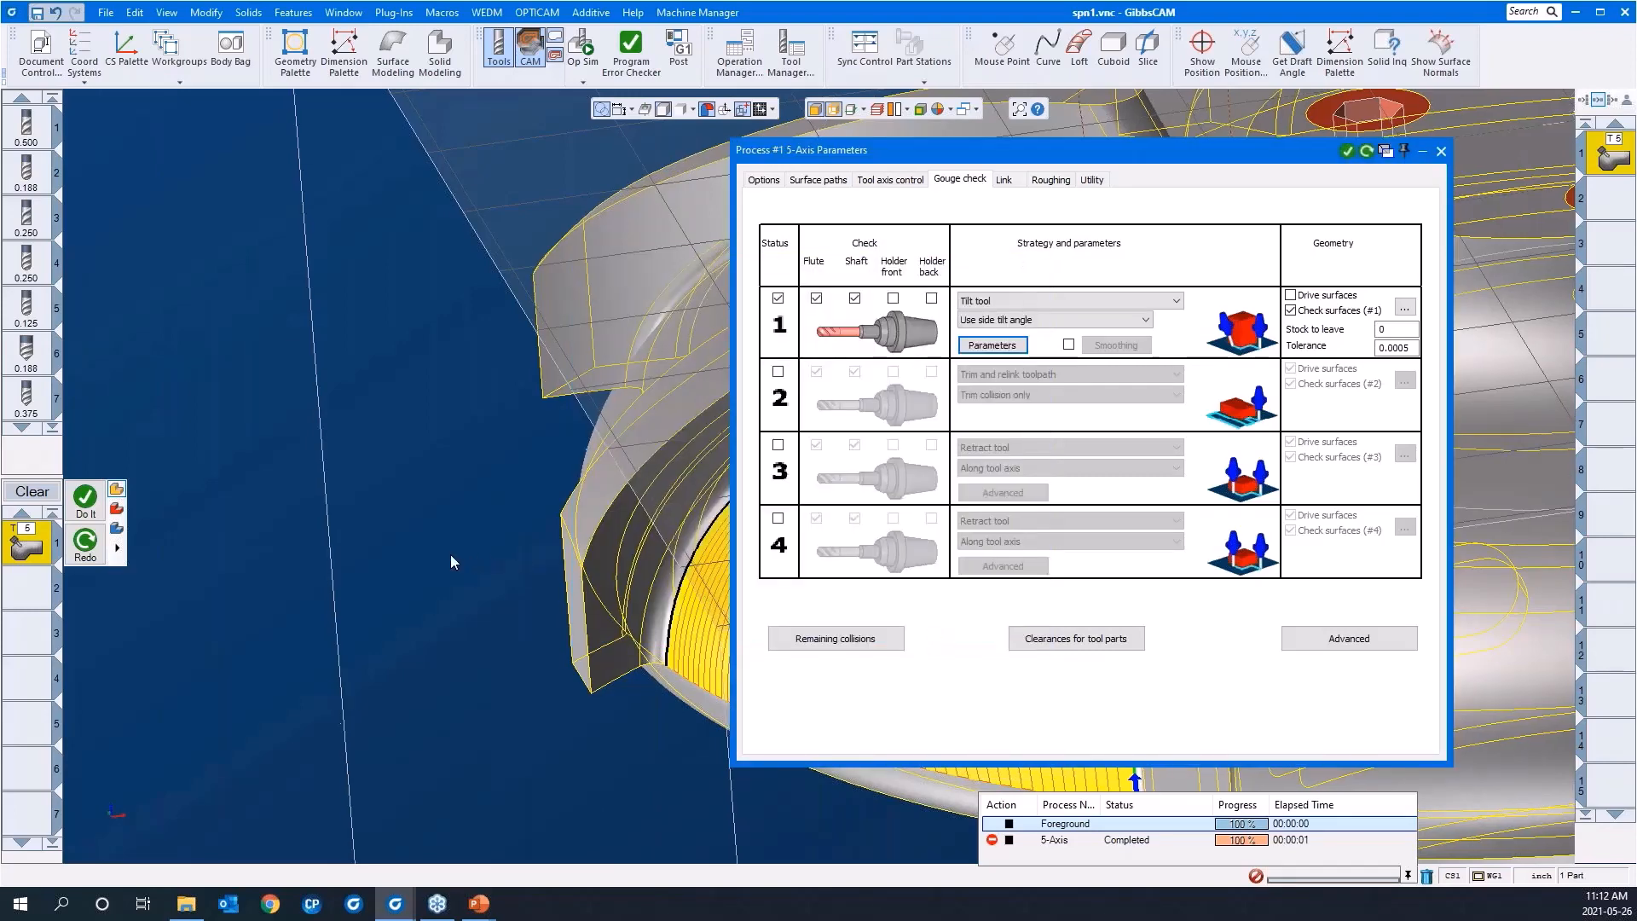
# Step: Assign the side face of the blade next to the machined channel as the check surface for gouge check 1
pyautogui.moveTo(450, 562); pyautogui.dragTo(339, 463, button='middle')
pyautogui.scroll(-2, 339, 462)
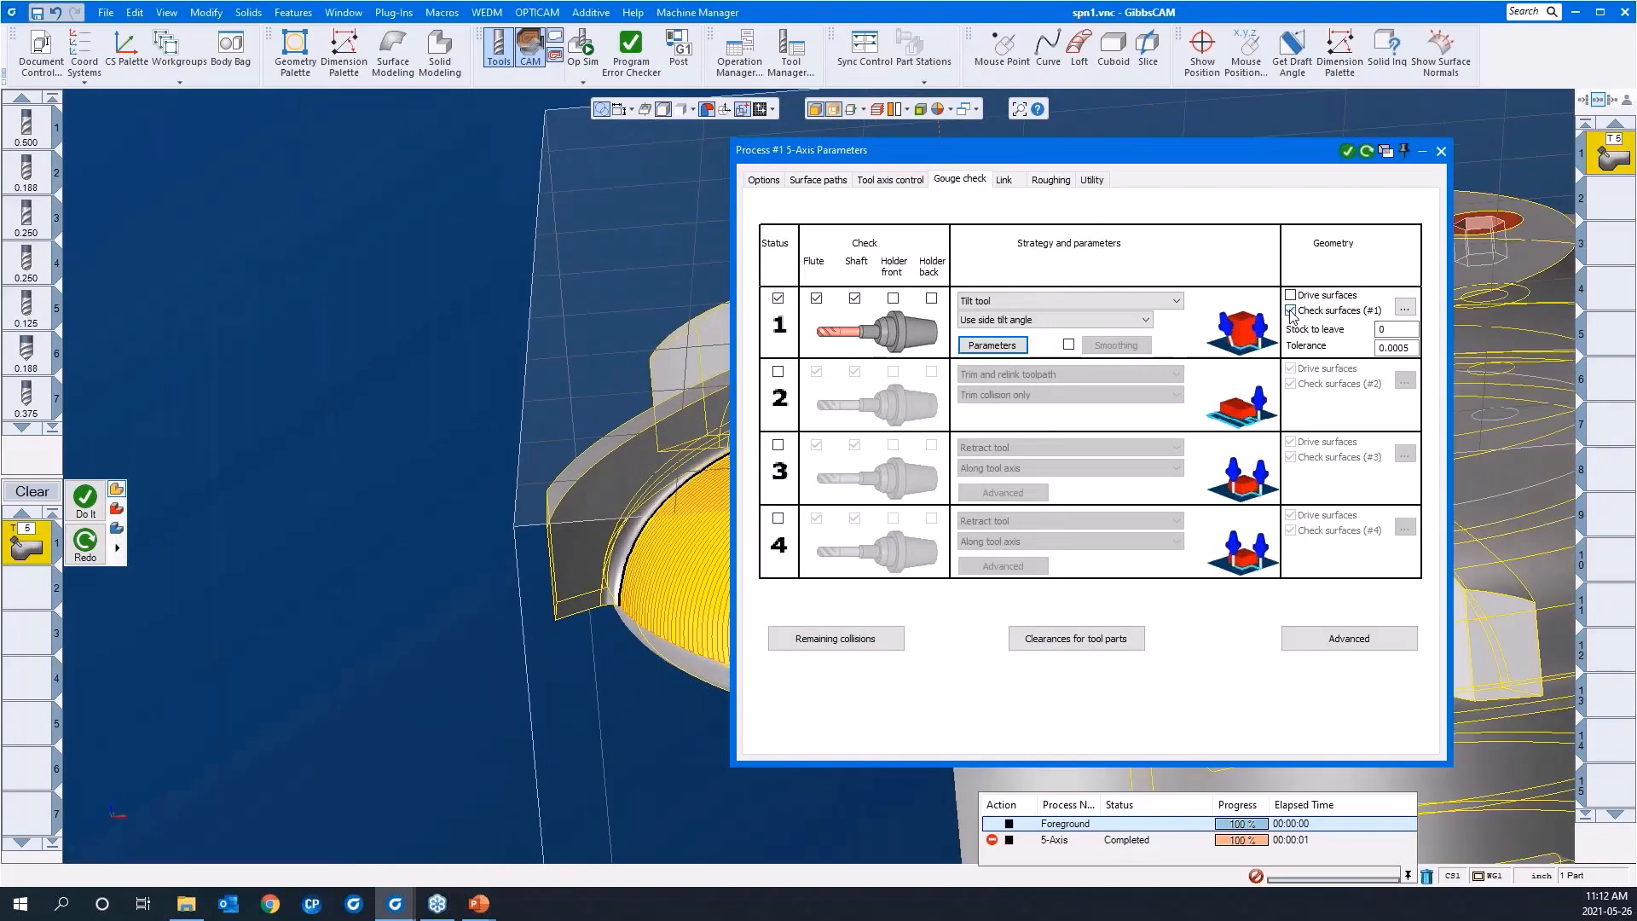
pyautogui.click(1404, 307)
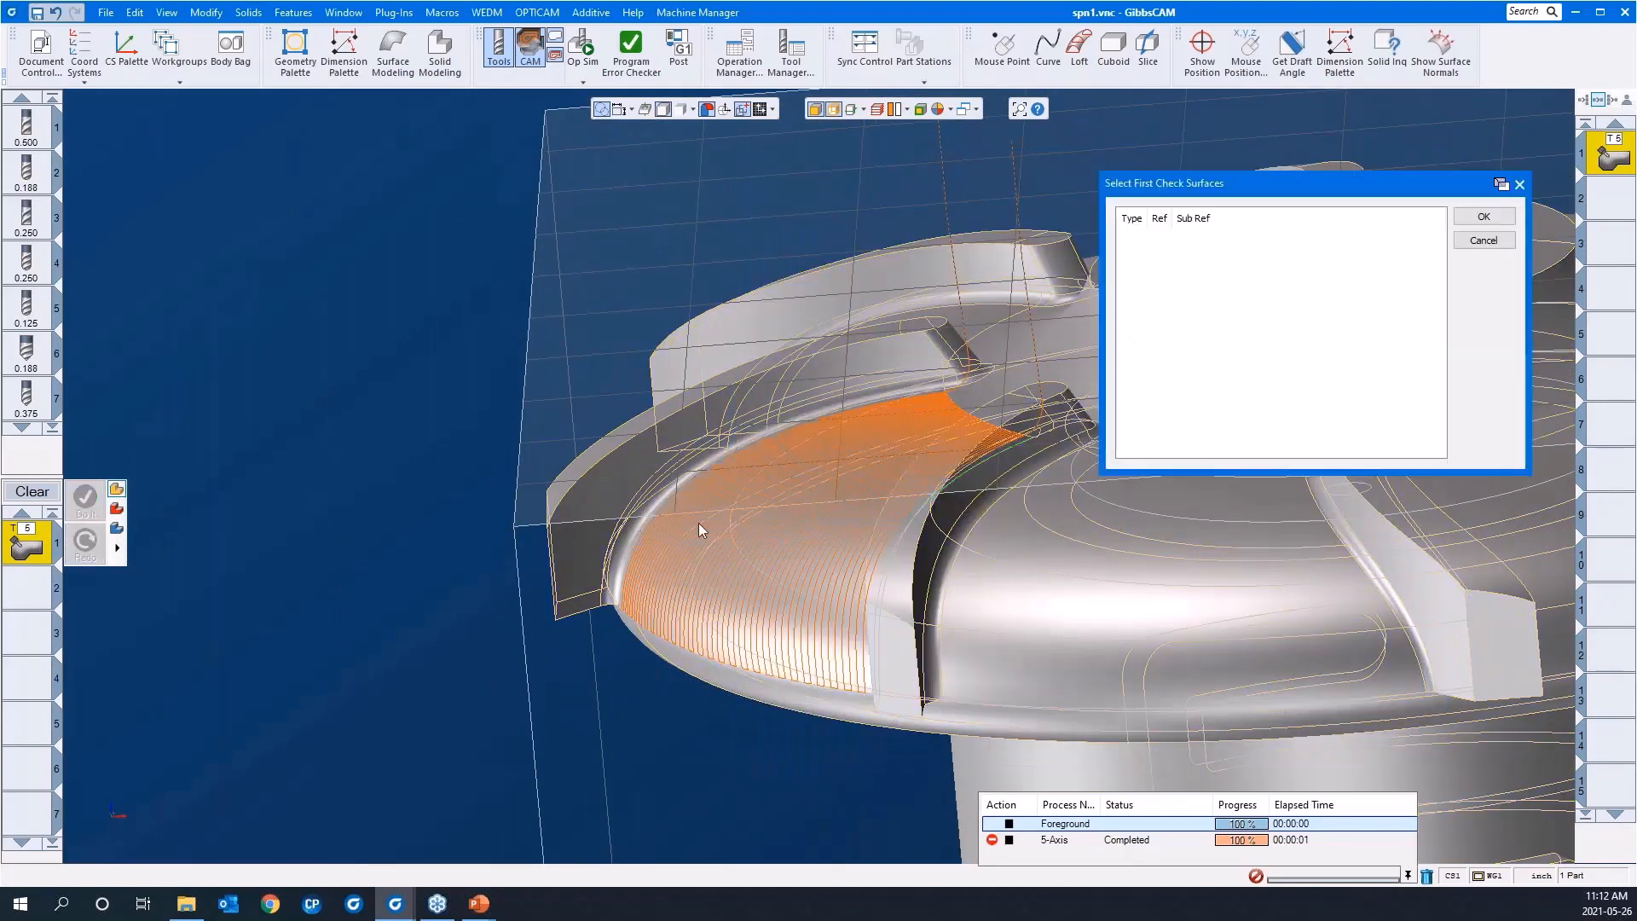
pyautogui.click(582, 563)
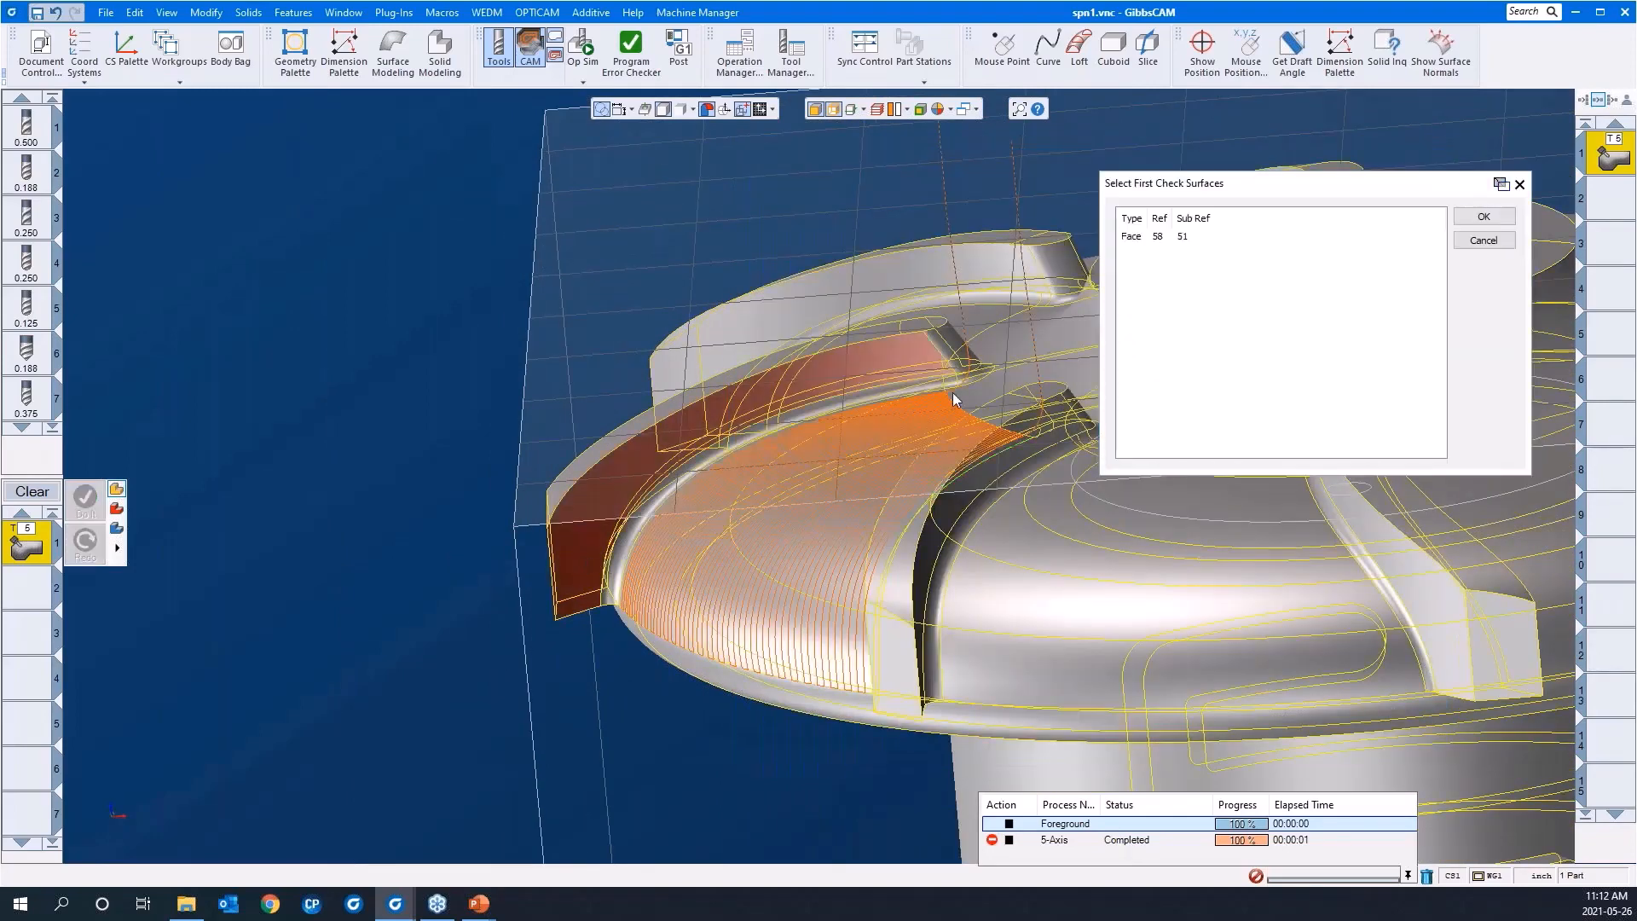
pyautogui.click(1470, 219)
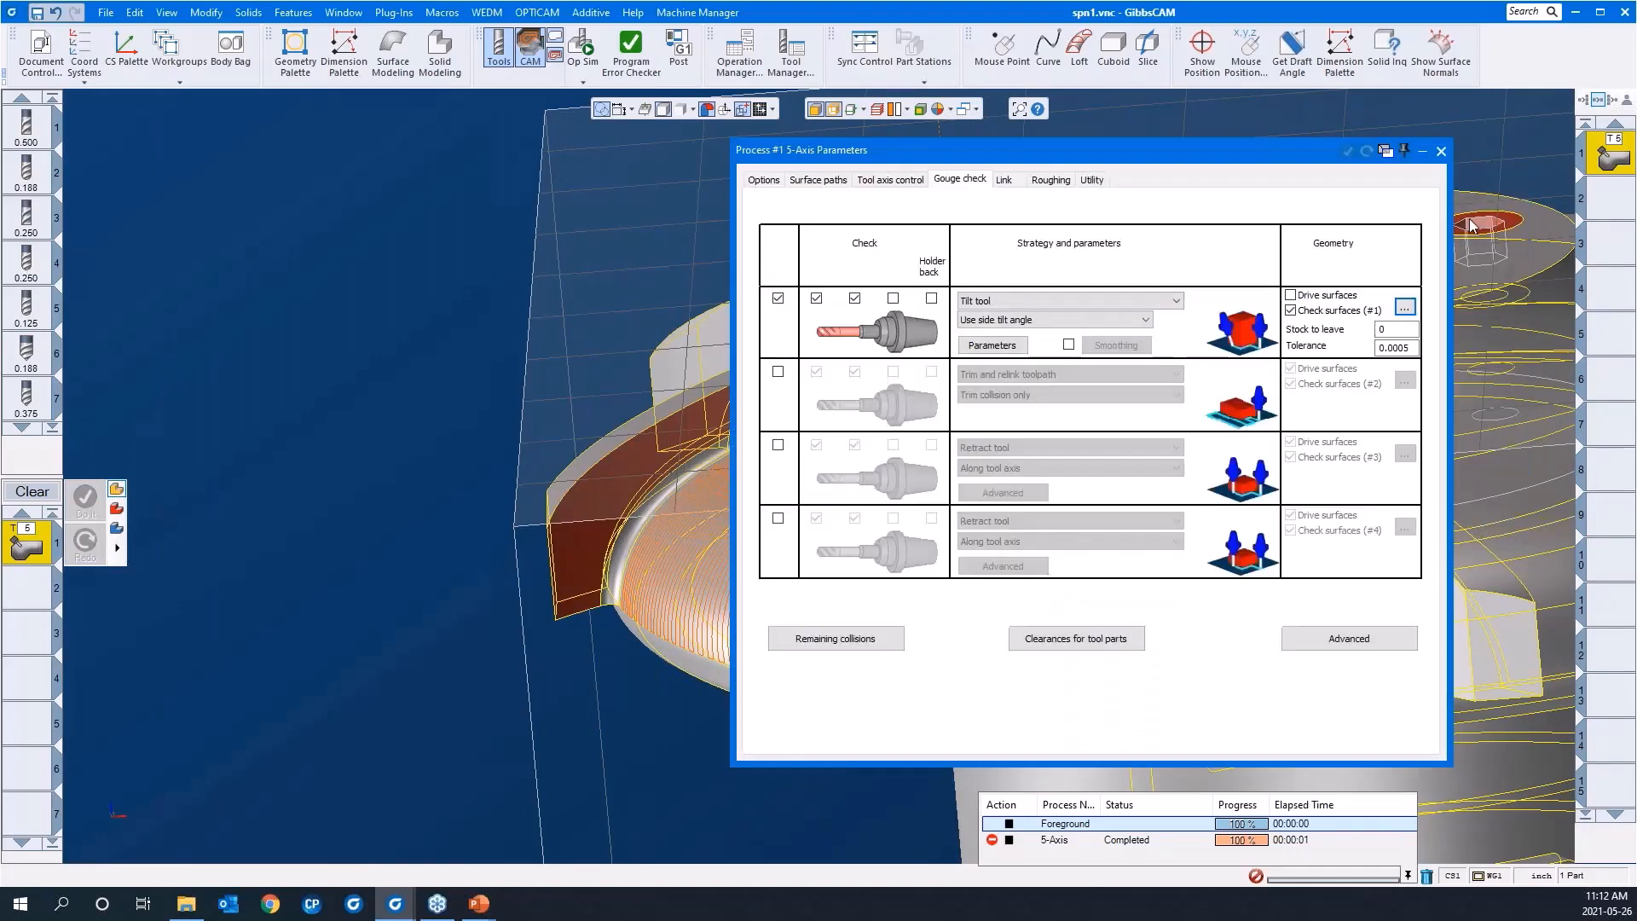
# Step: Enter a stock to leave for gouge check 1 and recalculate the 5-axis operation with the new gouge checking
pyautogui.click(1393, 330)
pyautogui.write('.05')
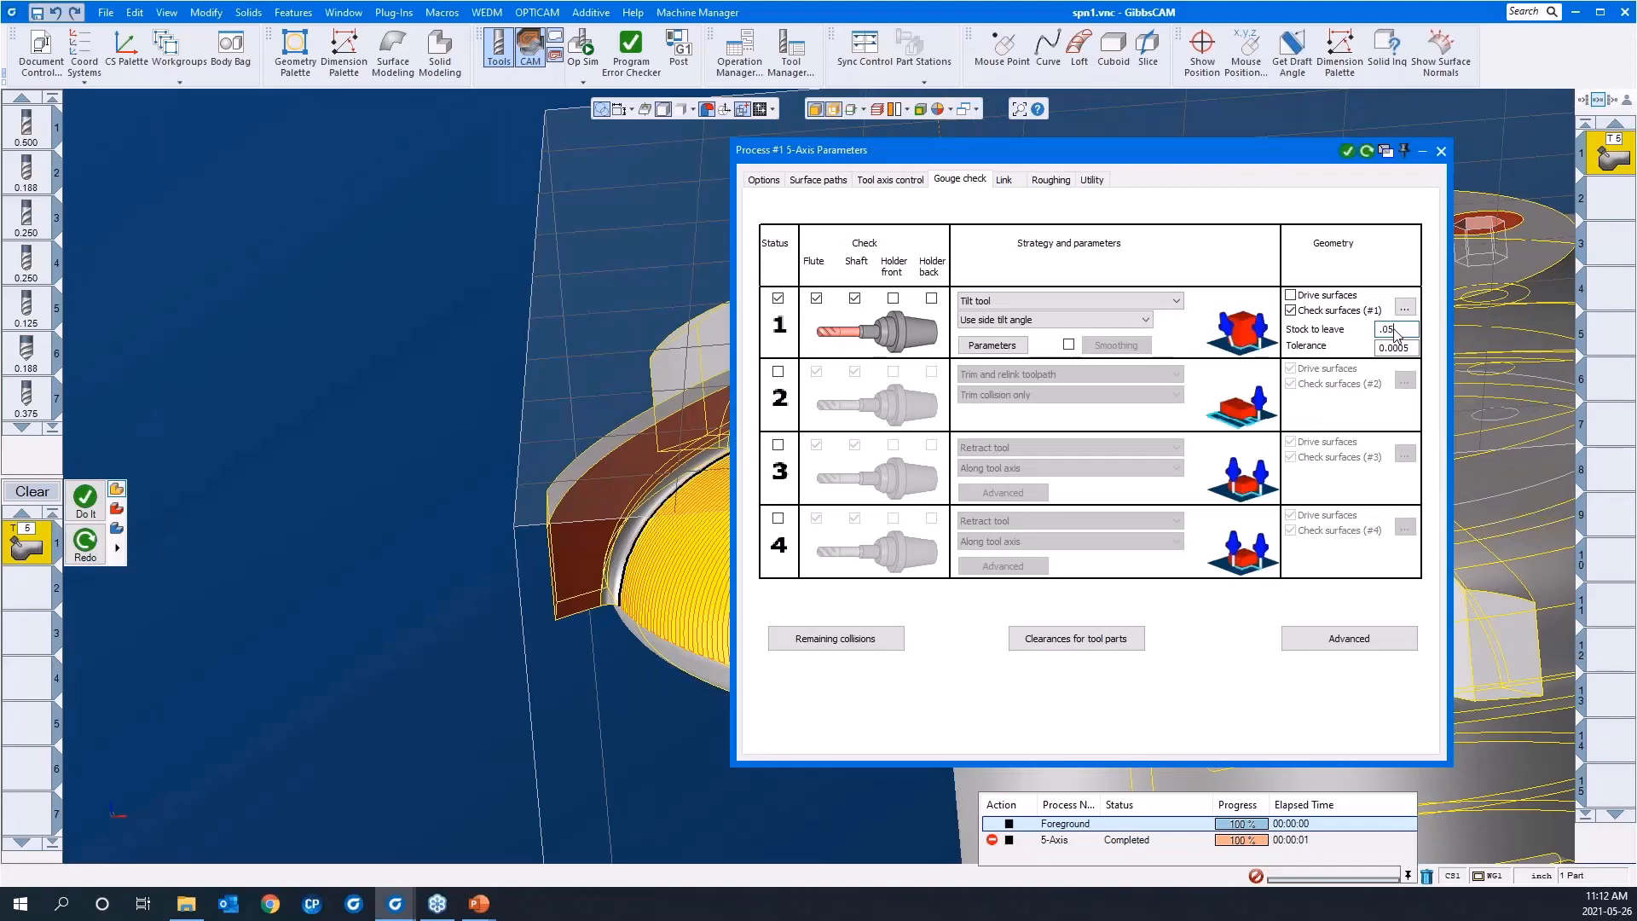
pyautogui.doubleClick(1235, 149)
pyautogui.rightClick(391, 278)
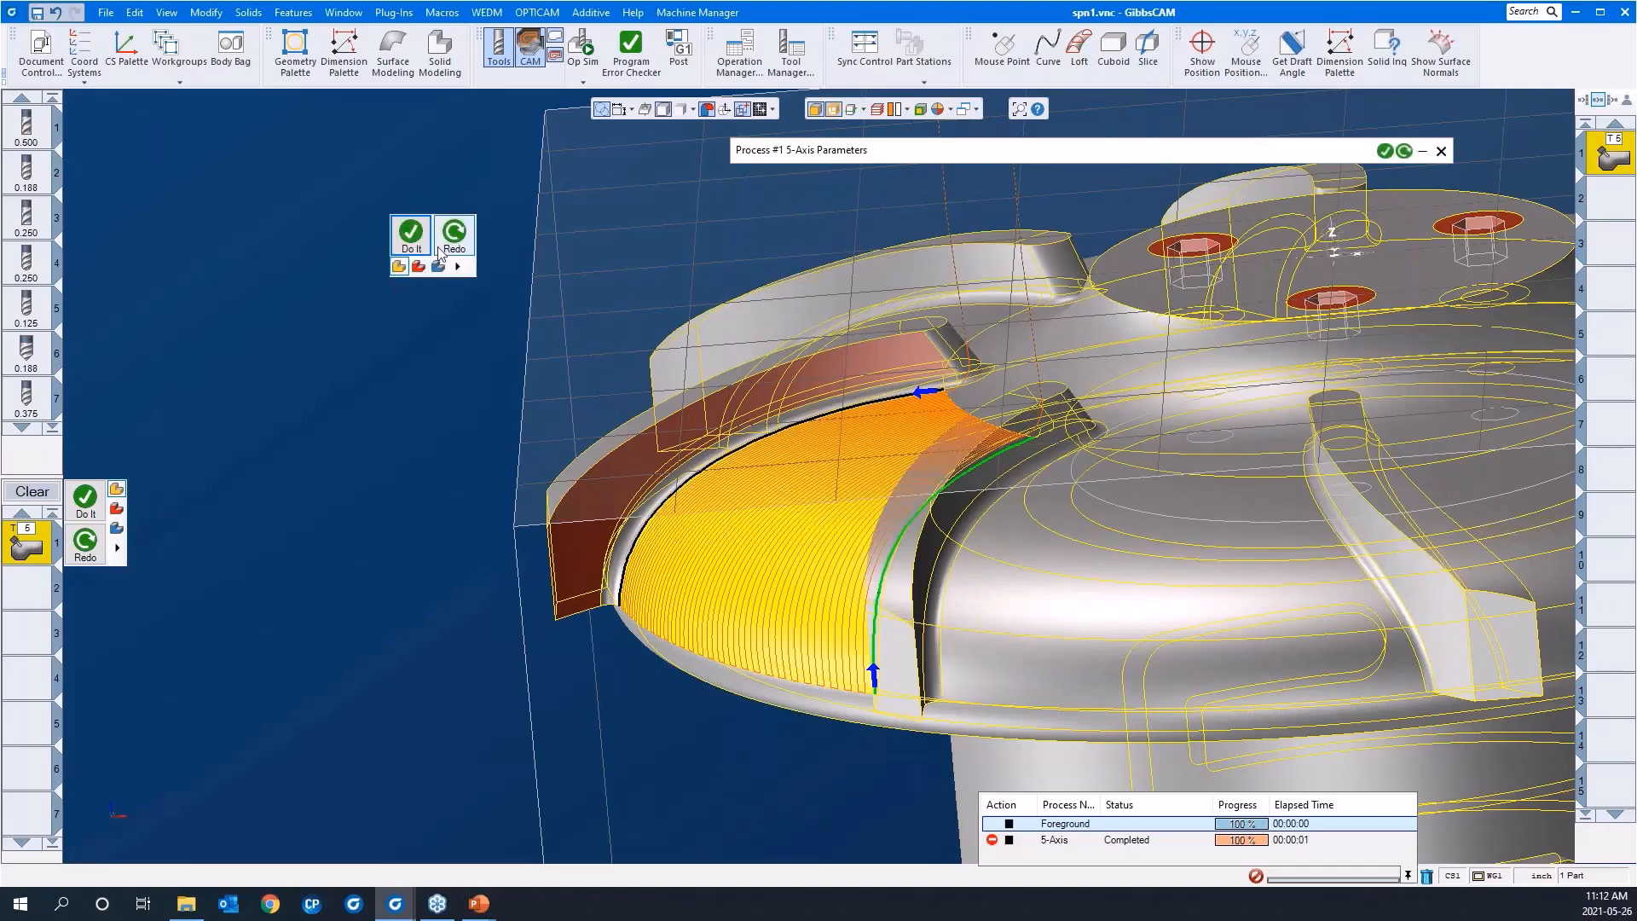
pyautogui.click(453, 239)
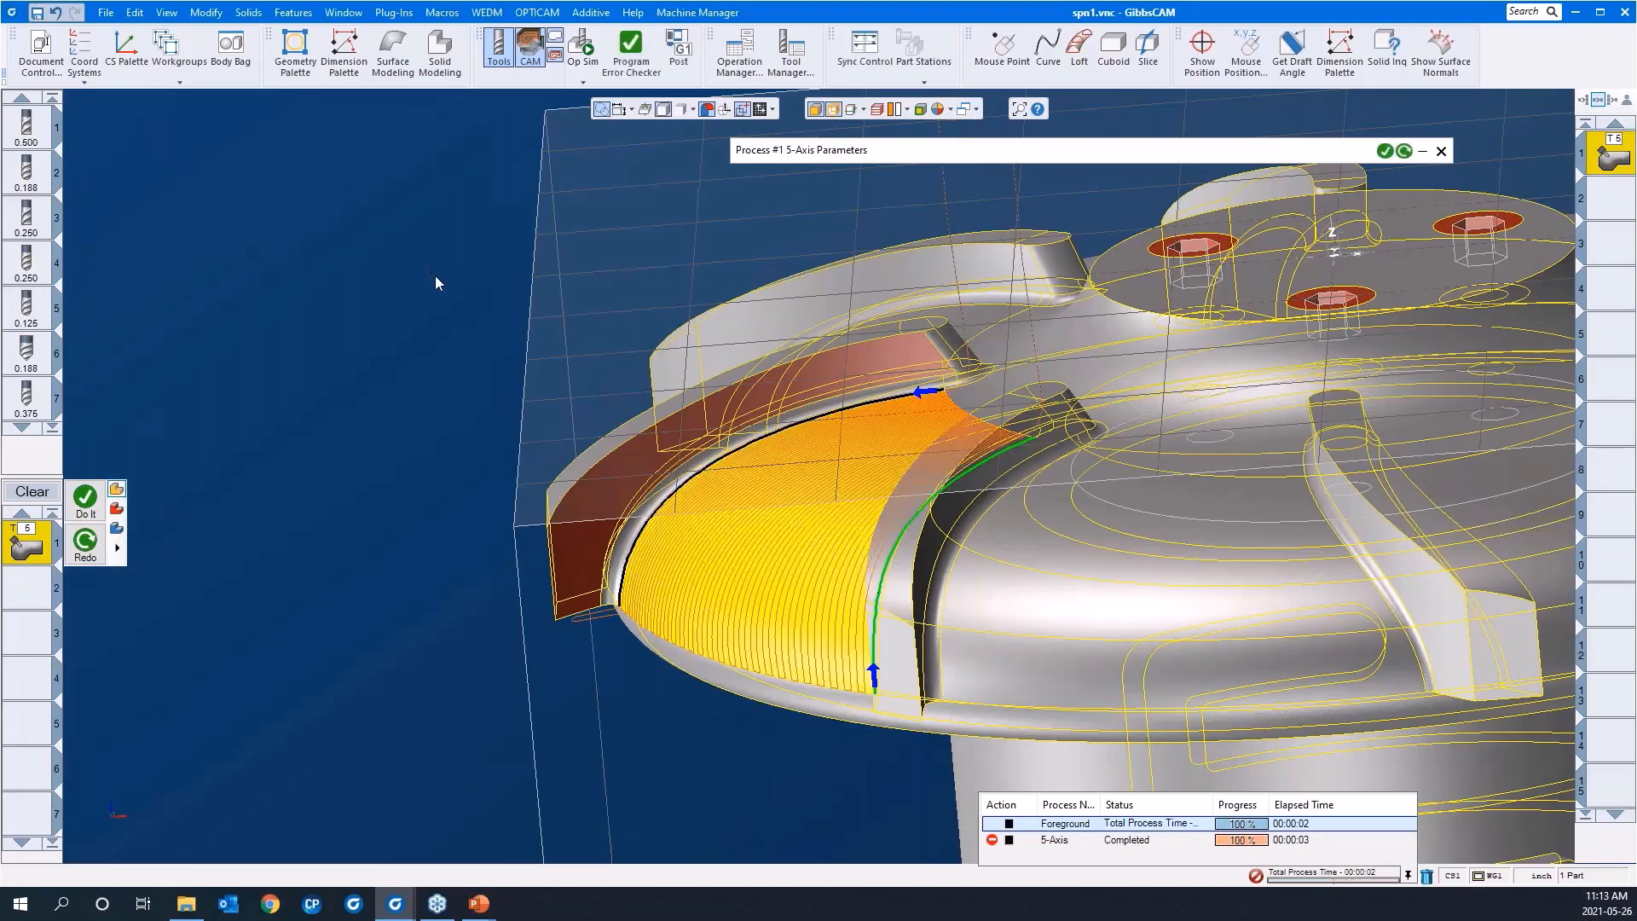
# Step: Simulate the recalculated toolpath at reduced speed and pause it to check the tool's tilt beside the blade
pyautogui.moveTo(436, 360); pyautogui.dragTo(682, 464, button='middle')
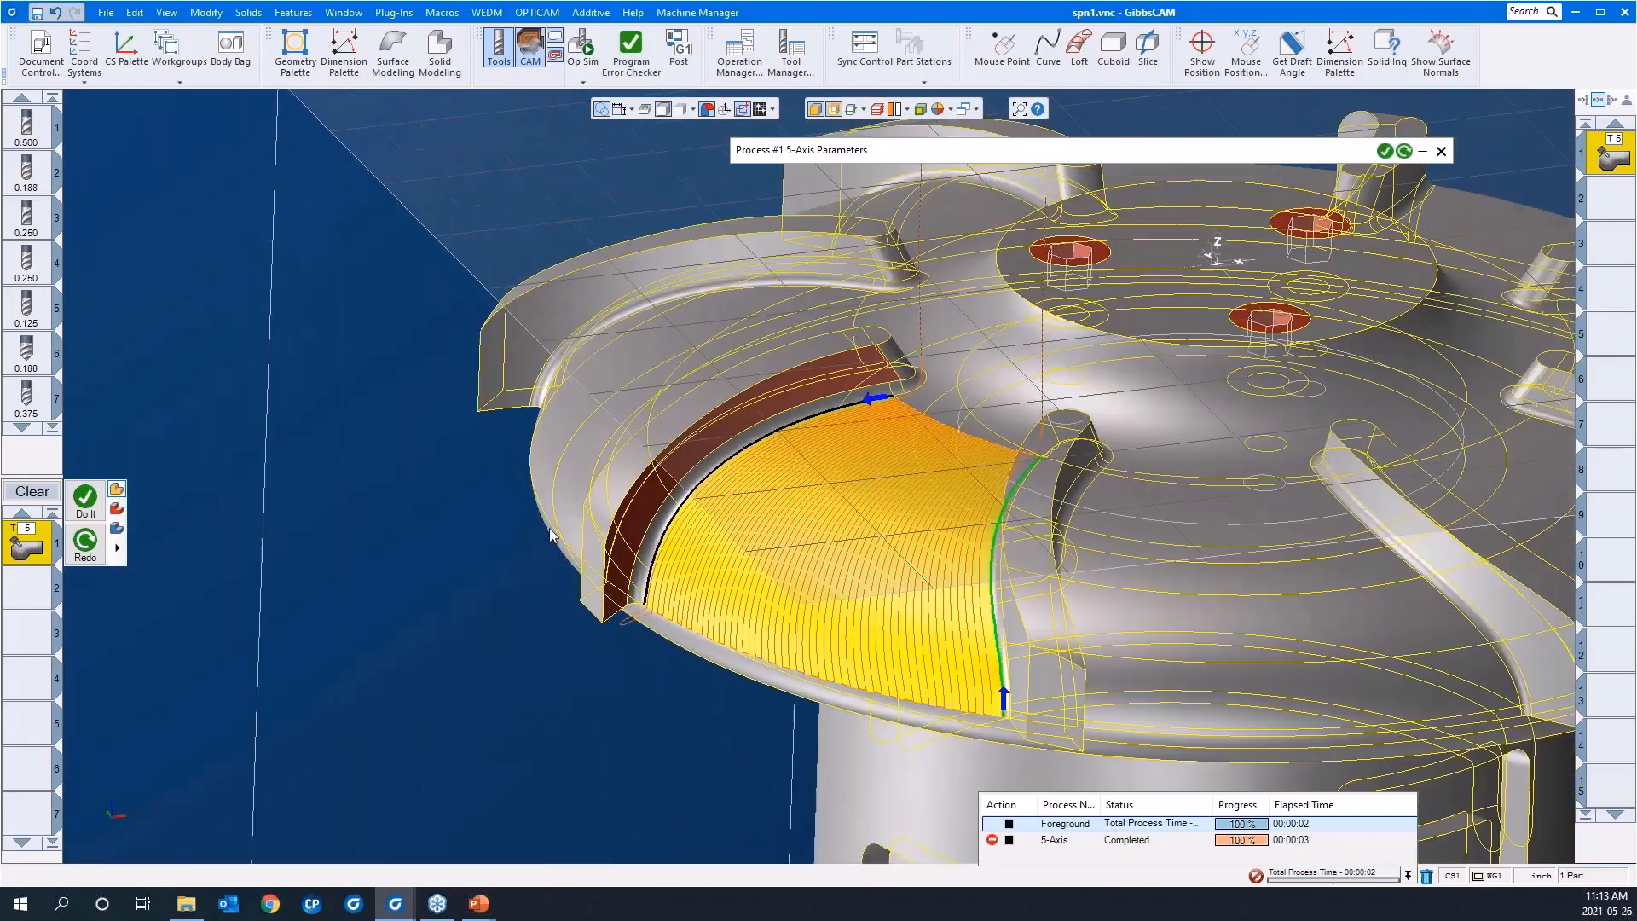
pyautogui.moveTo(550, 530); pyautogui.dragTo(733, 709)
pyautogui.scroll(-6, 443, 479)
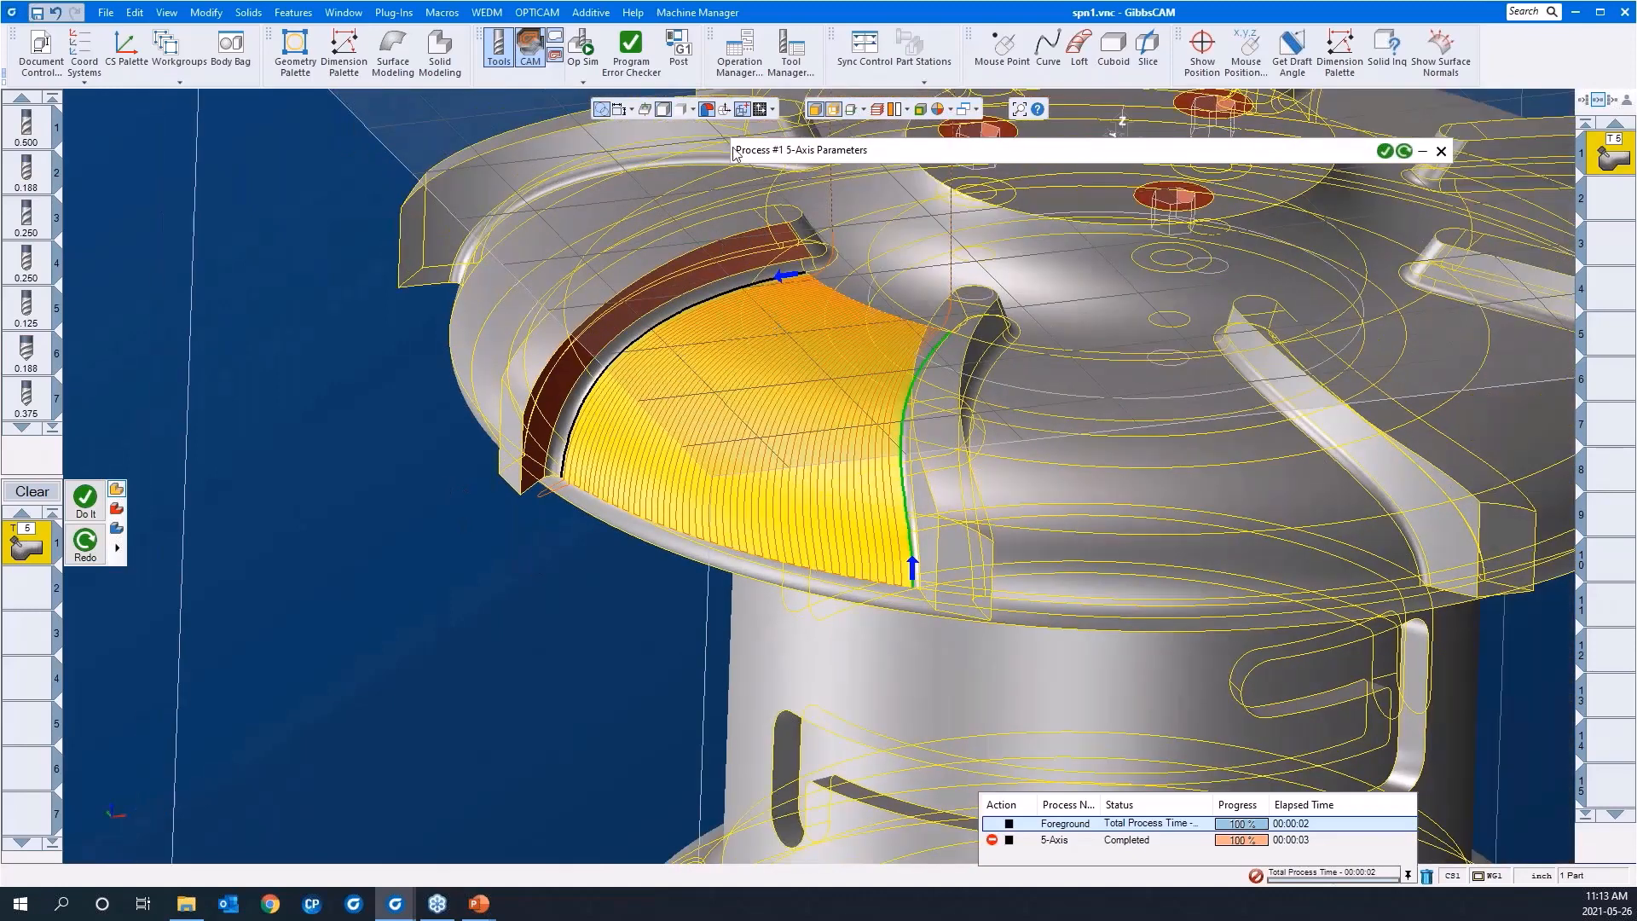
pyautogui.click(586, 48)
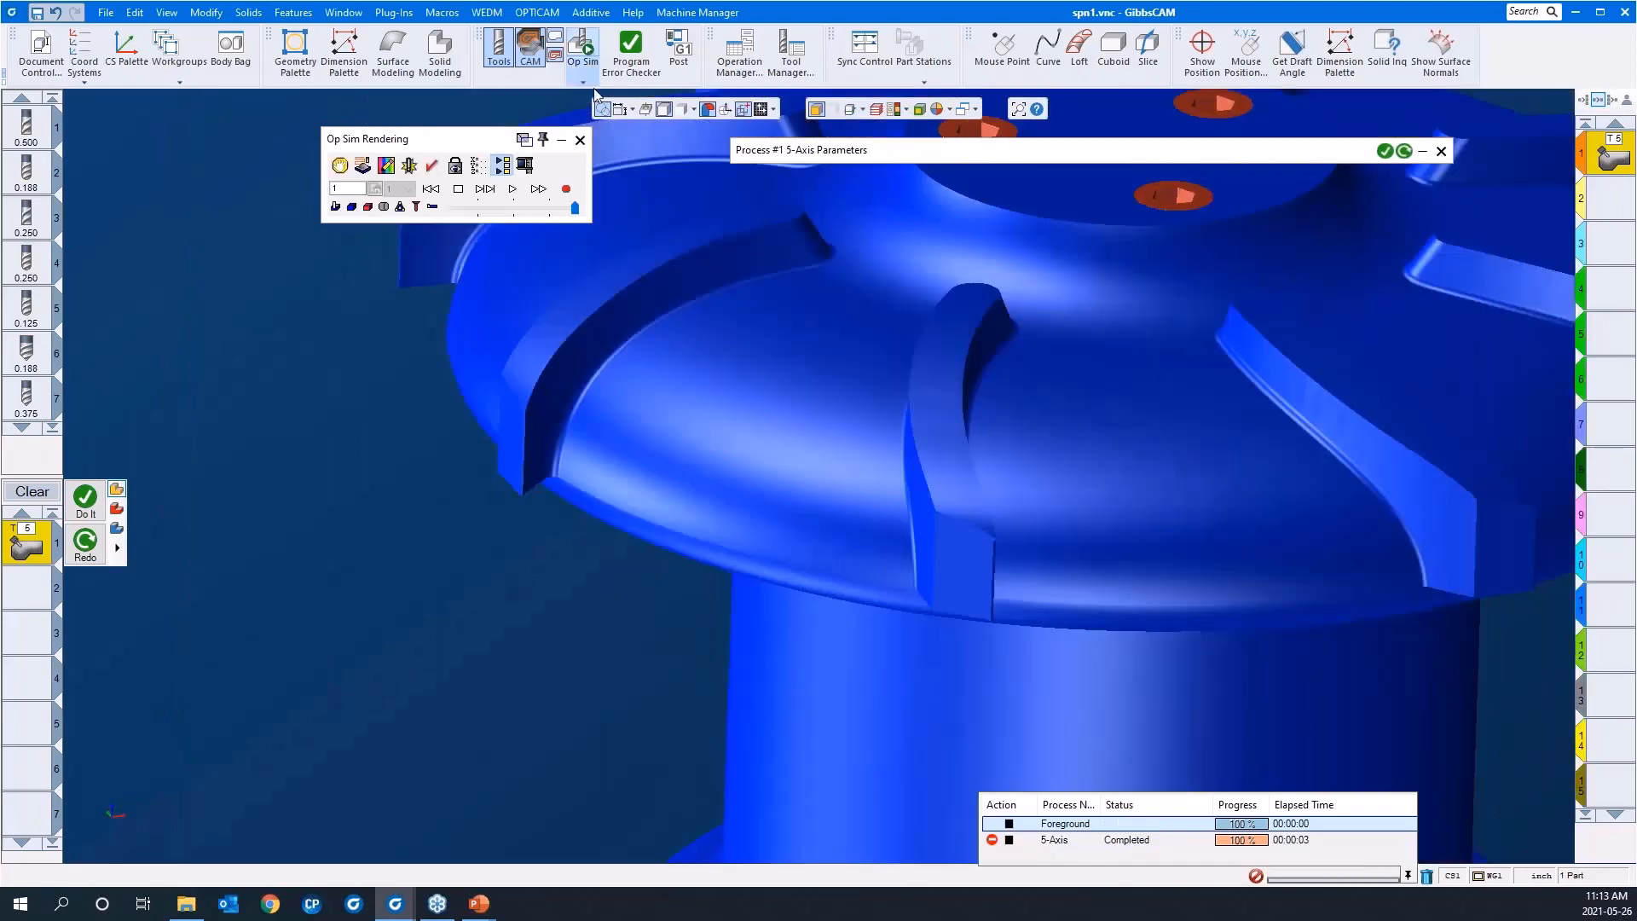
pyautogui.click(511, 210)
pyautogui.click(513, 189)
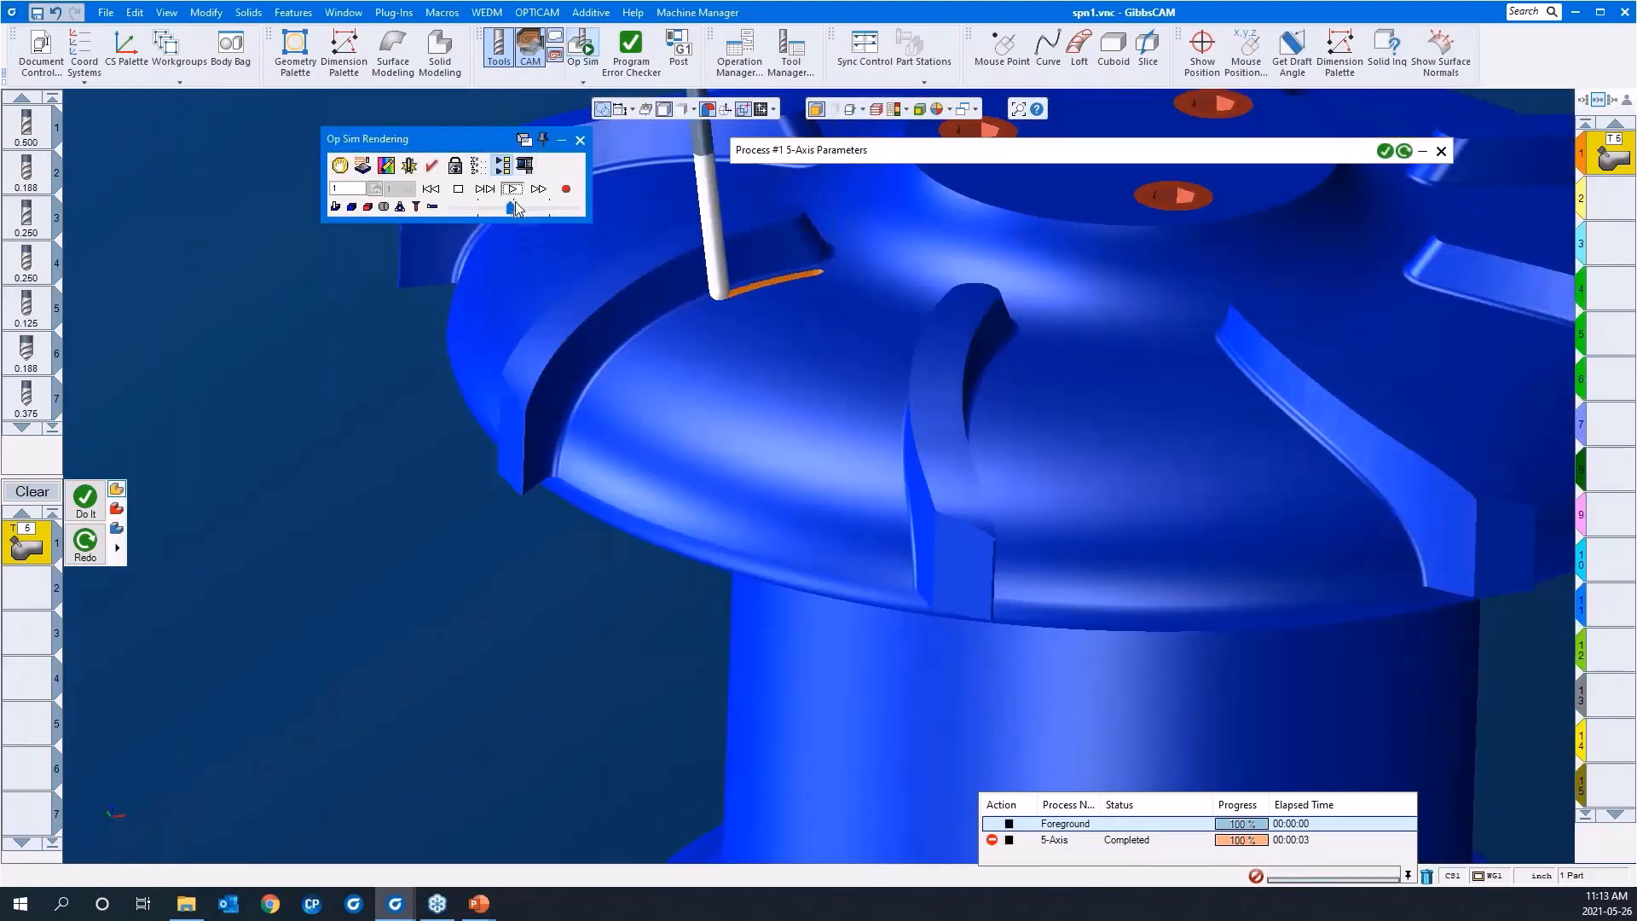
pyautogui.moveTo(806, 499); pyautogui.dragTo(1072, 339, button='middle')
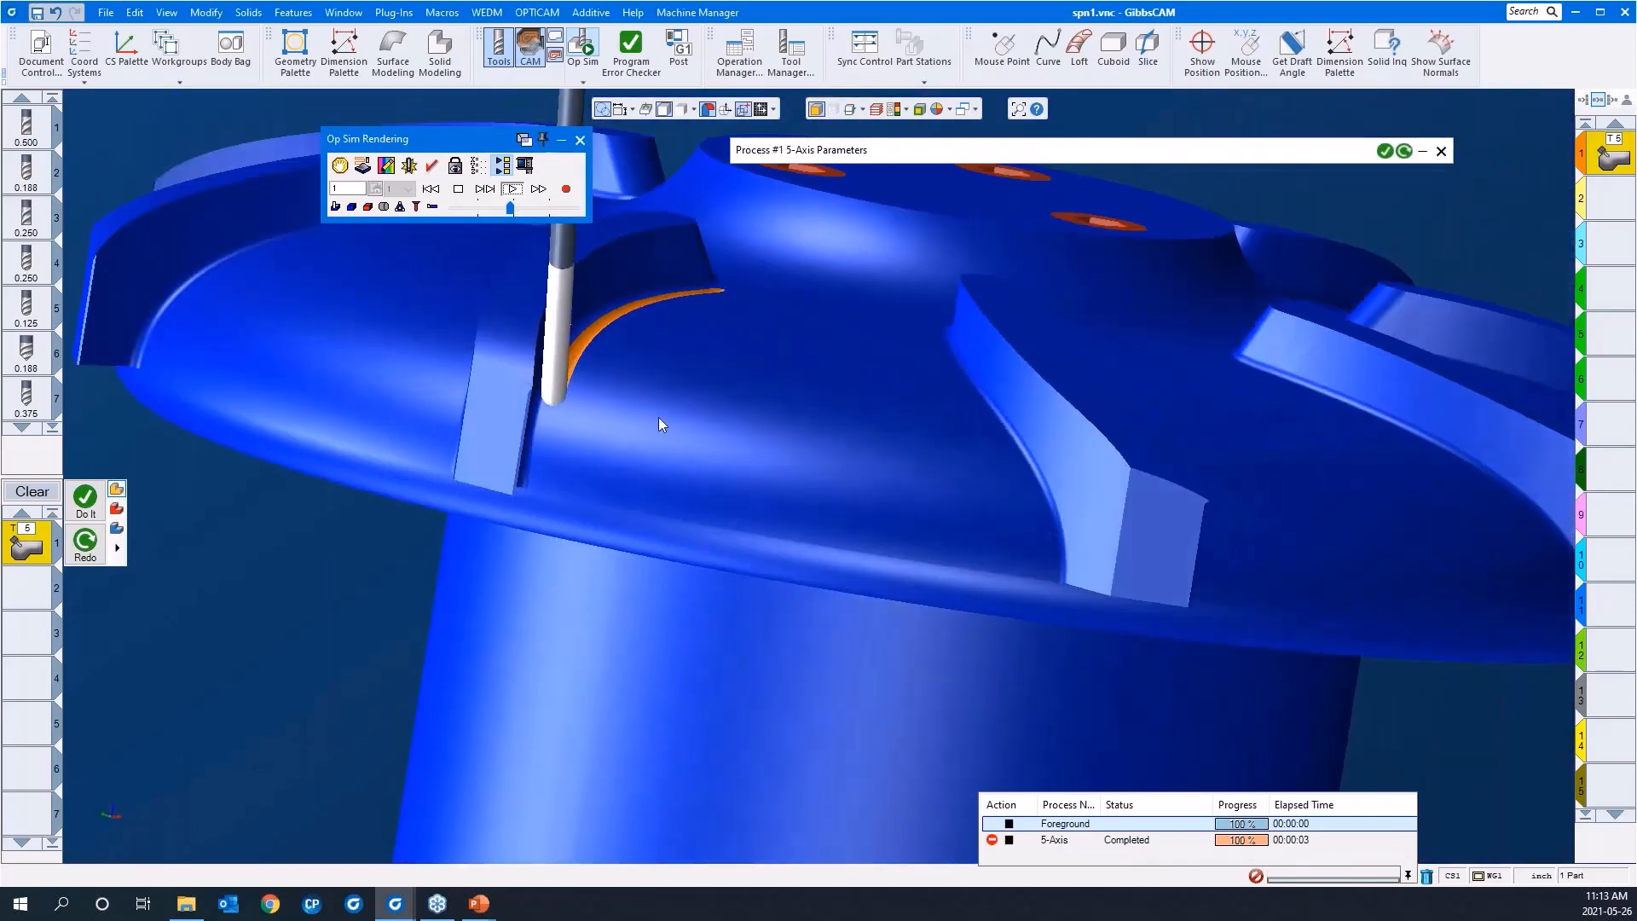
pyautogui.moveTo(658, 418); pyautogui.dragTo(373, 363, button='middle')
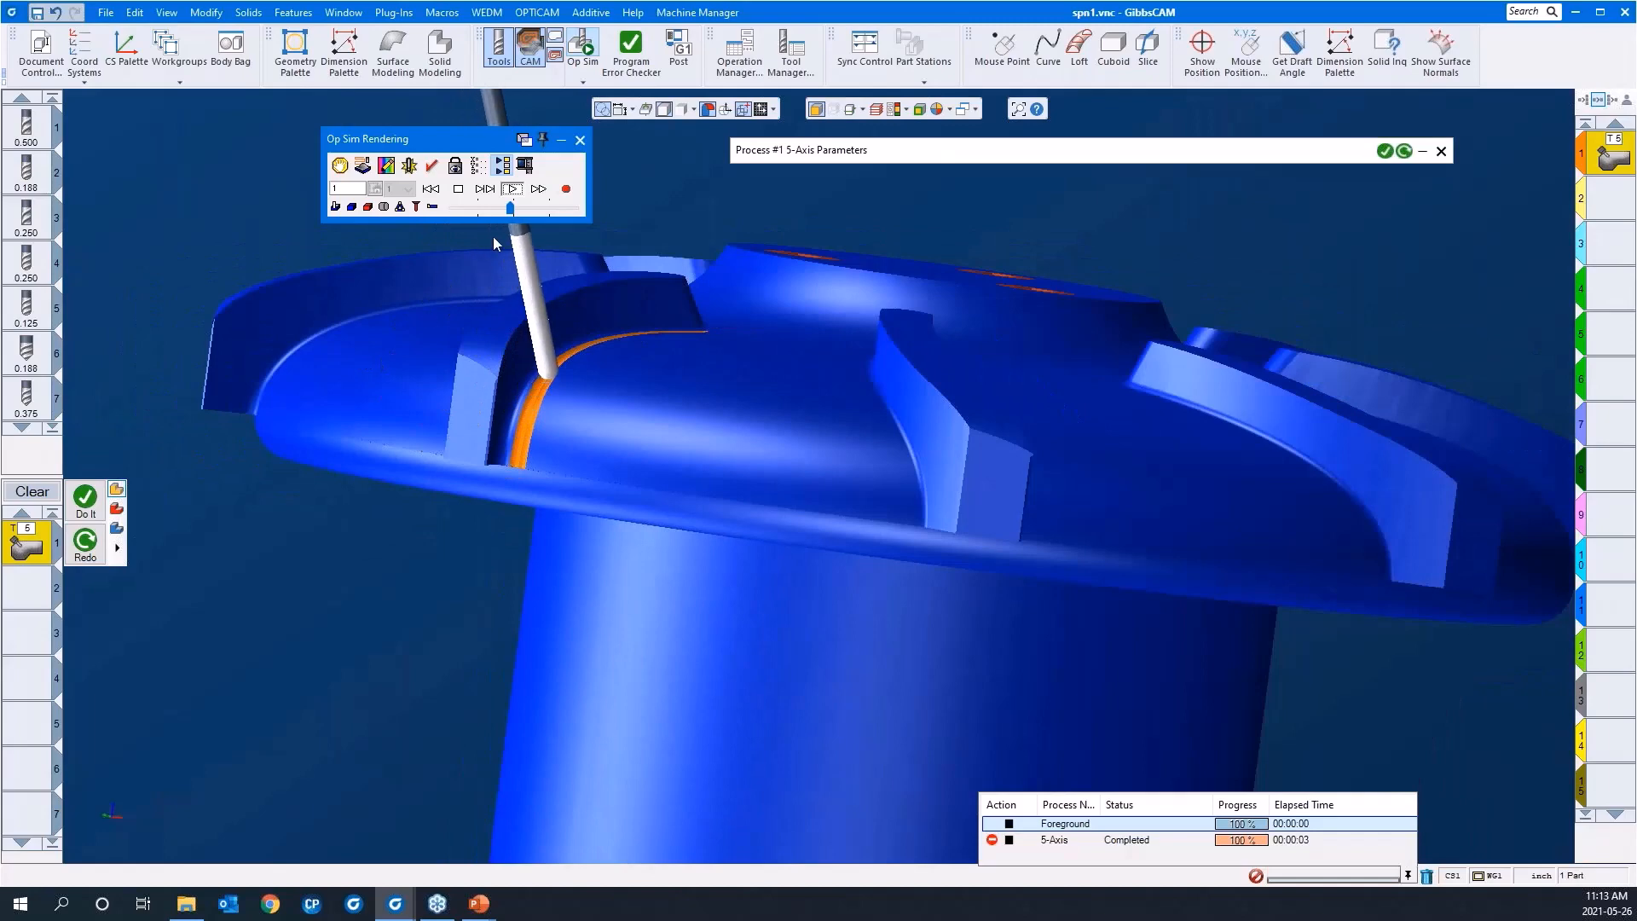
pyautogui.click(486, 190)
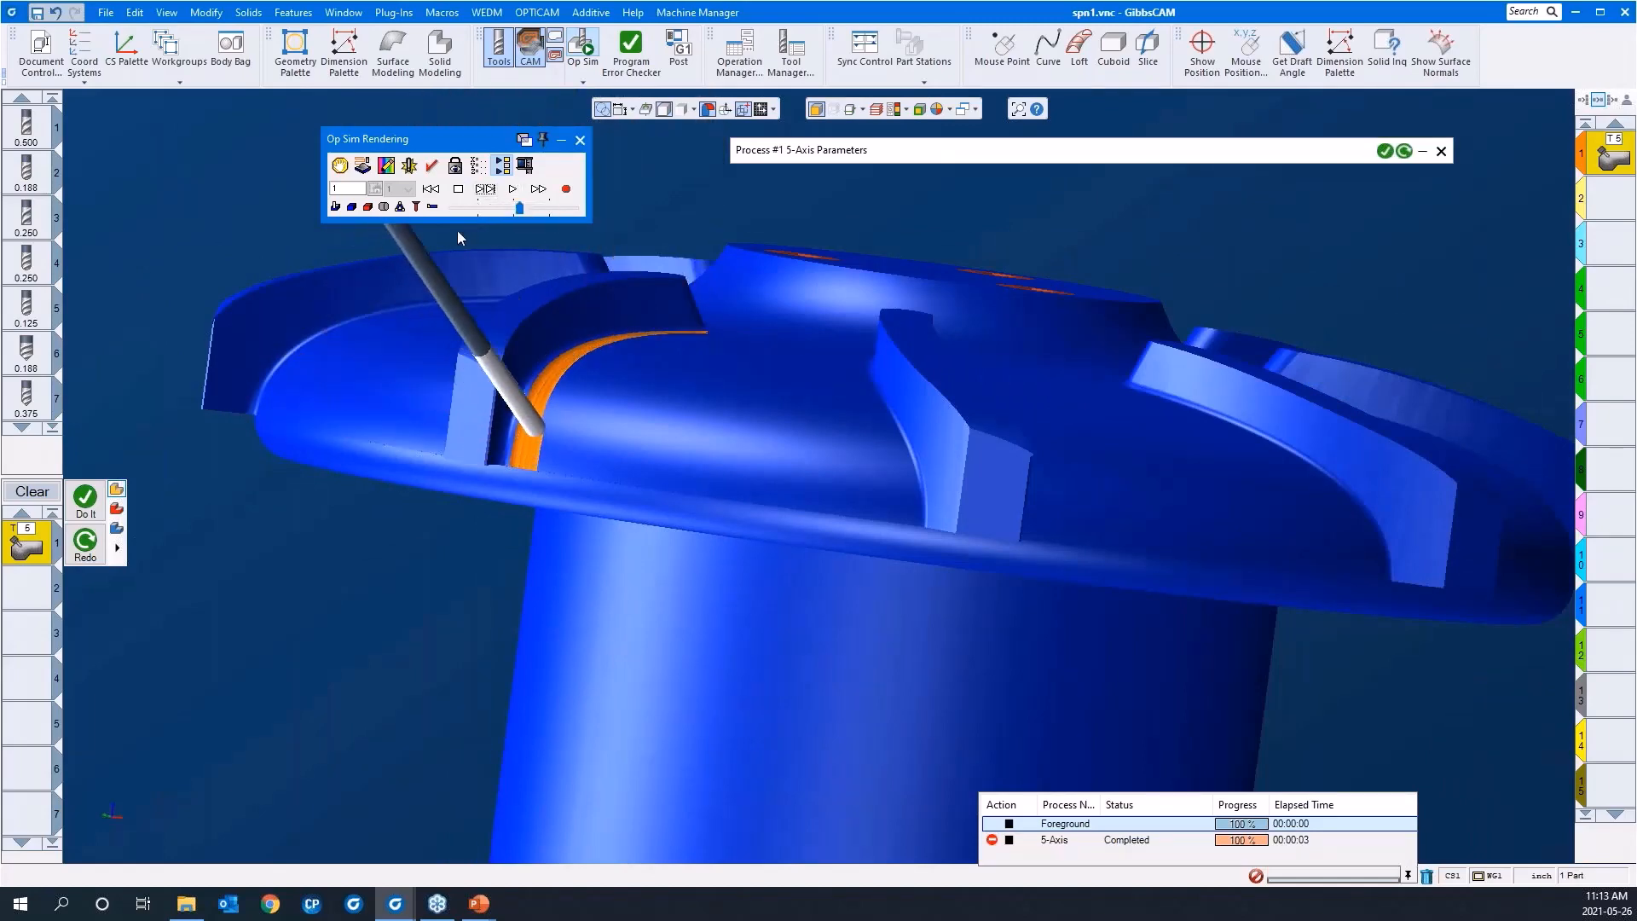
# Step: Show the tool holder in the simulation, run the remaining cuts at full speed, and close the simulation
pyautogui.click(433, 207)
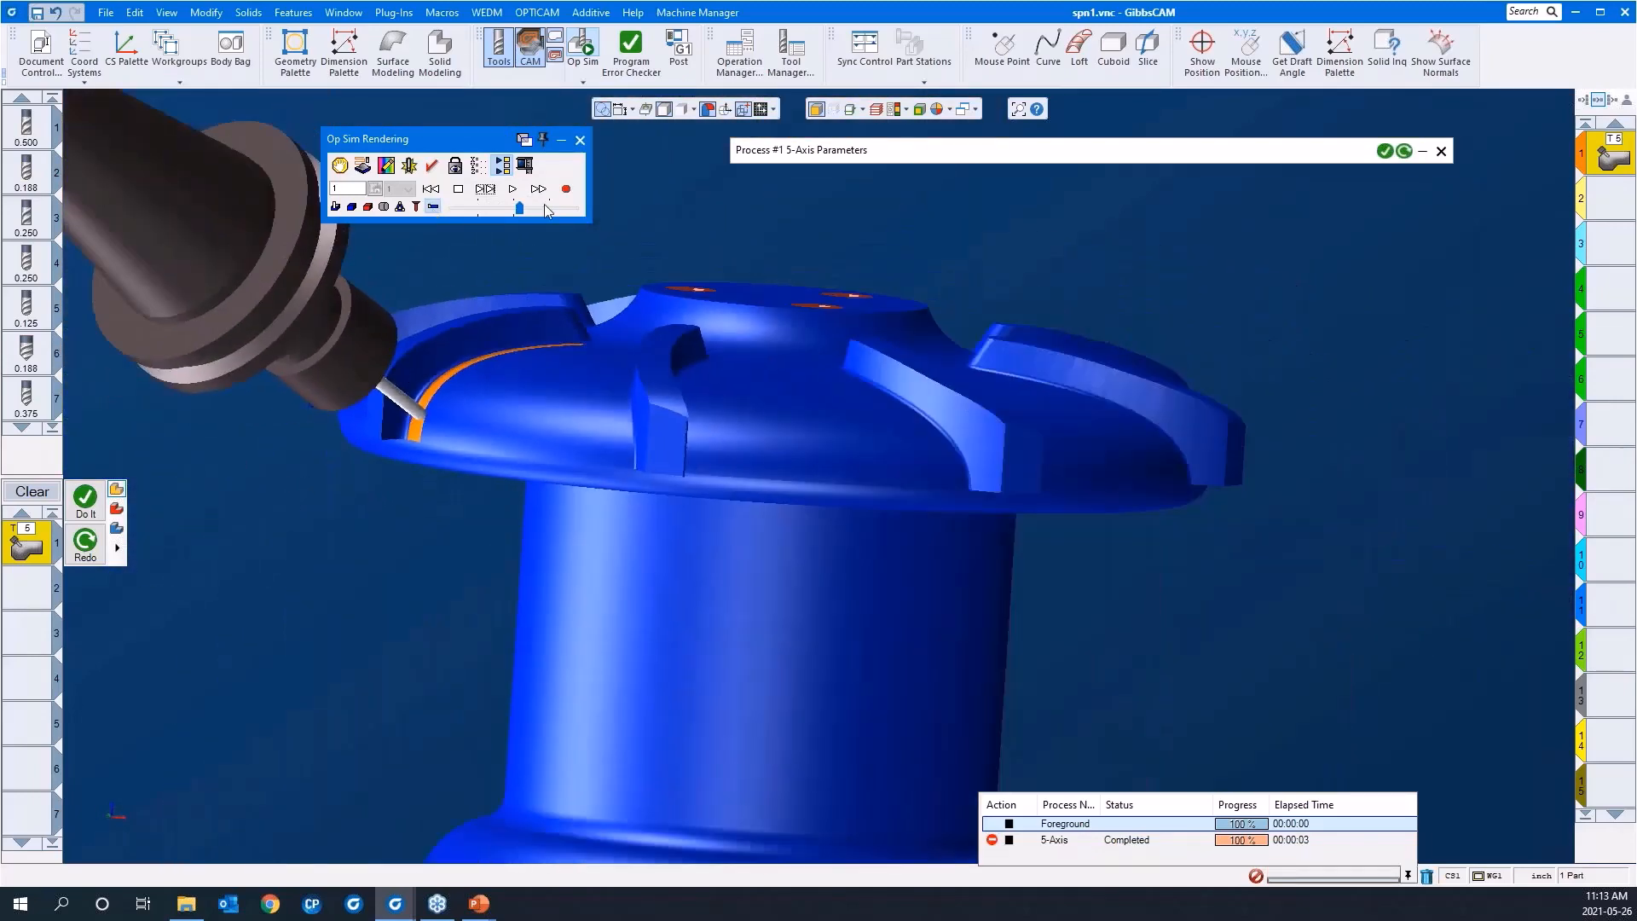
pyautogui.click(566, 210)
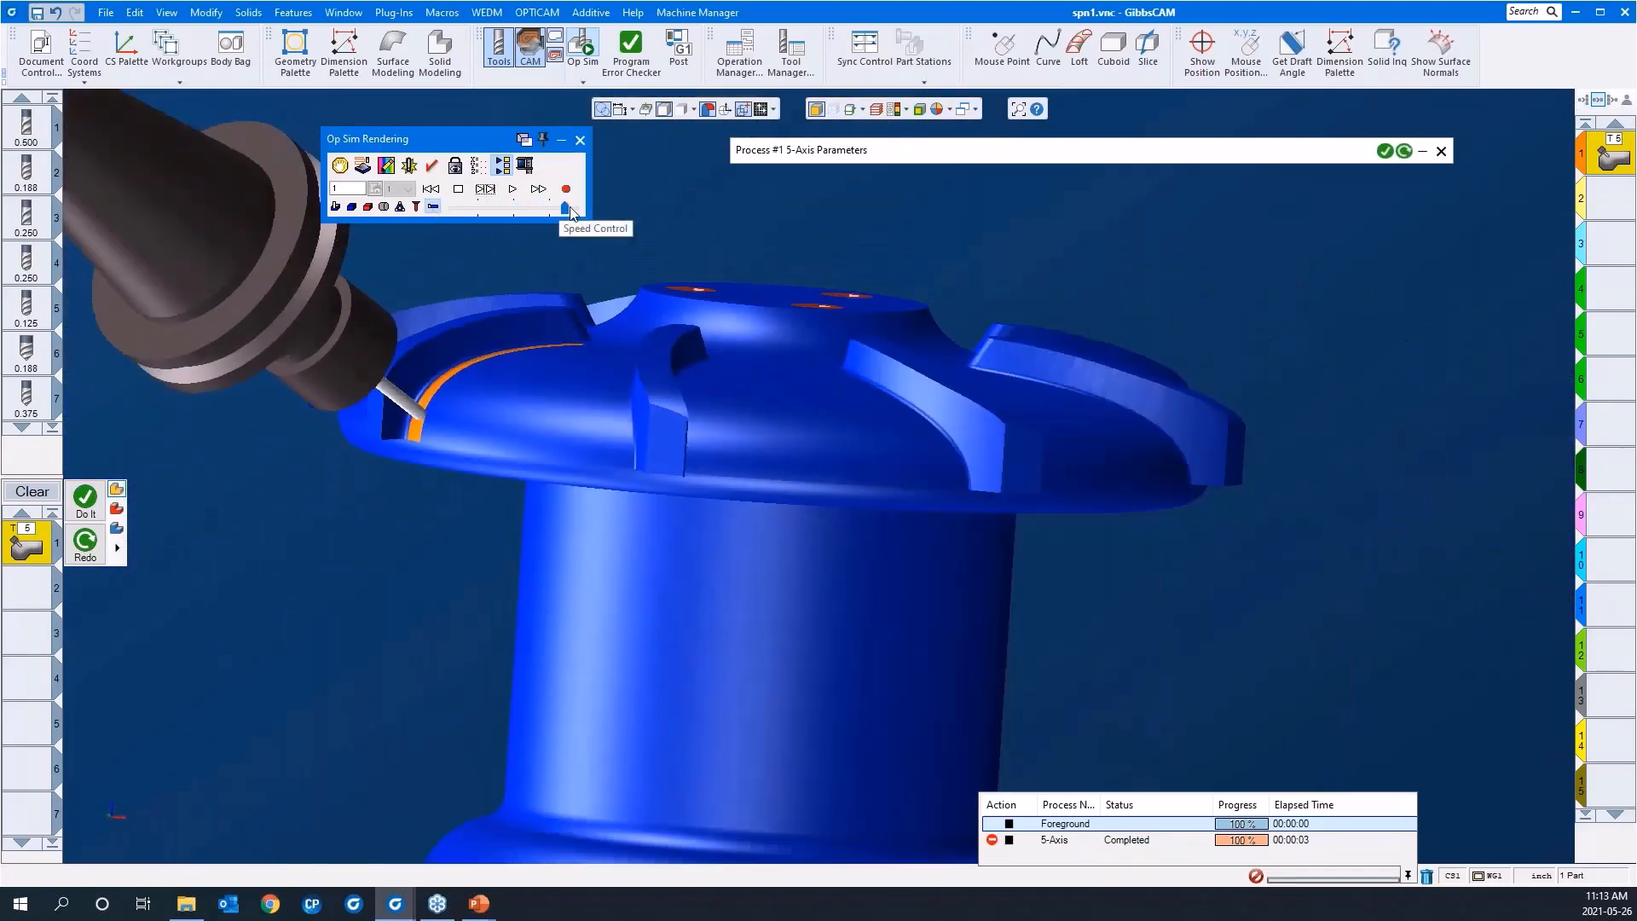
pyautogui.click(577, 207)
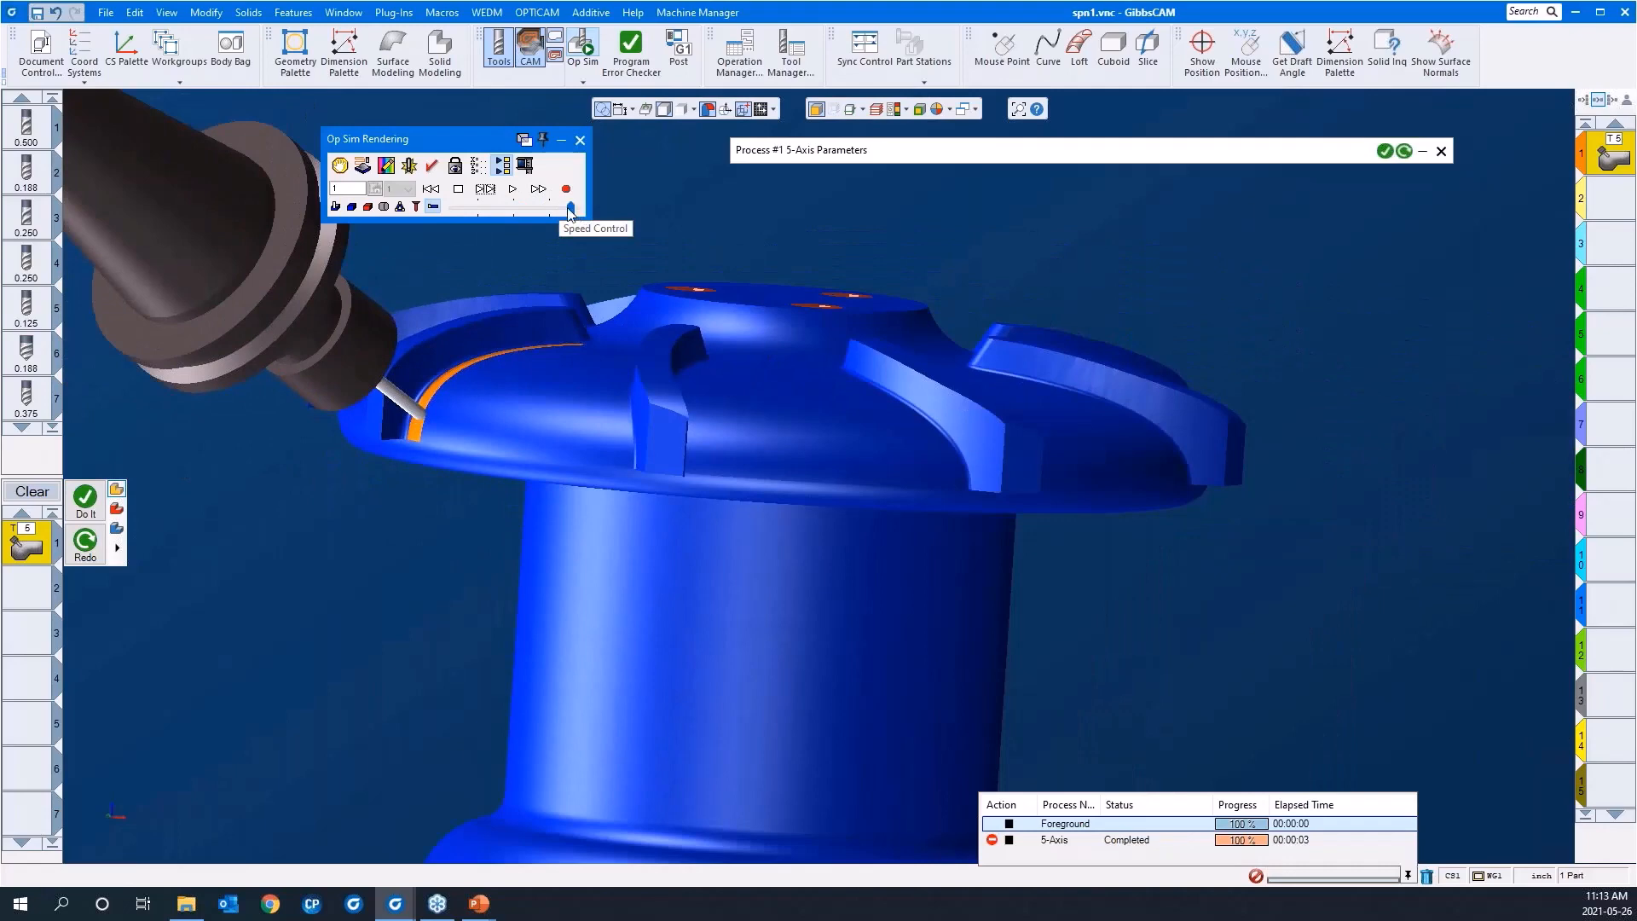
pyautogui.click(506, 191)
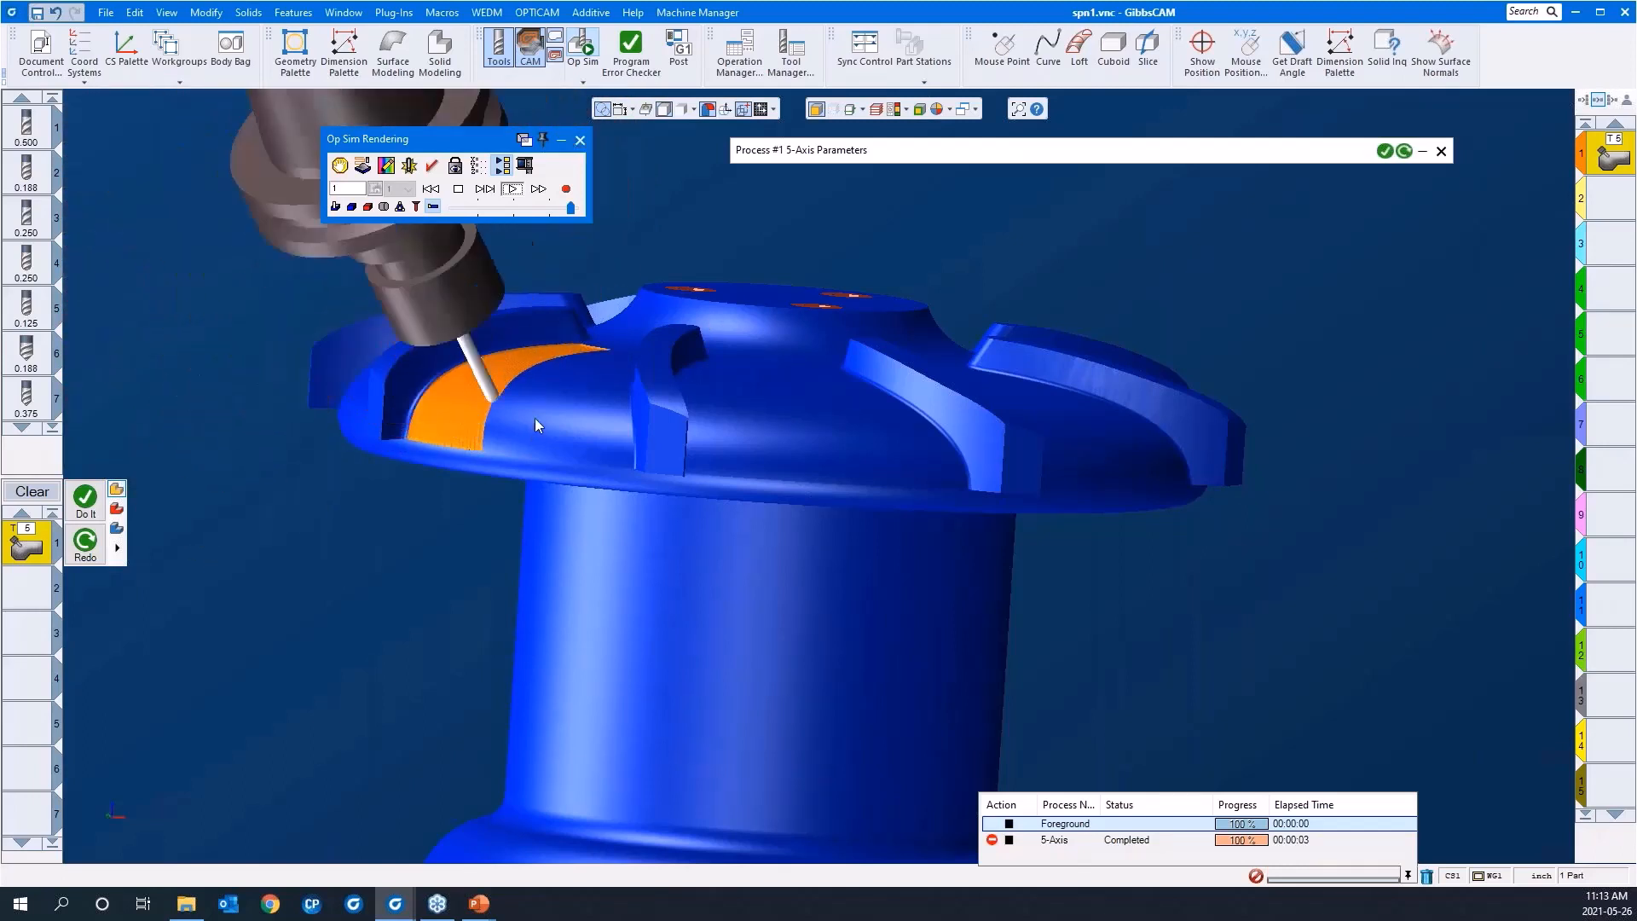
pyautogui.click(579, 141)
# Step: Clear the finished 5-axis process from the process list
pyautogui.moveTo(601, 358); pyautogui.dragTo(942, 640, button='middle')
pyautogui.moveTo(978, 645); pyautogui.dragTo(329, 254)
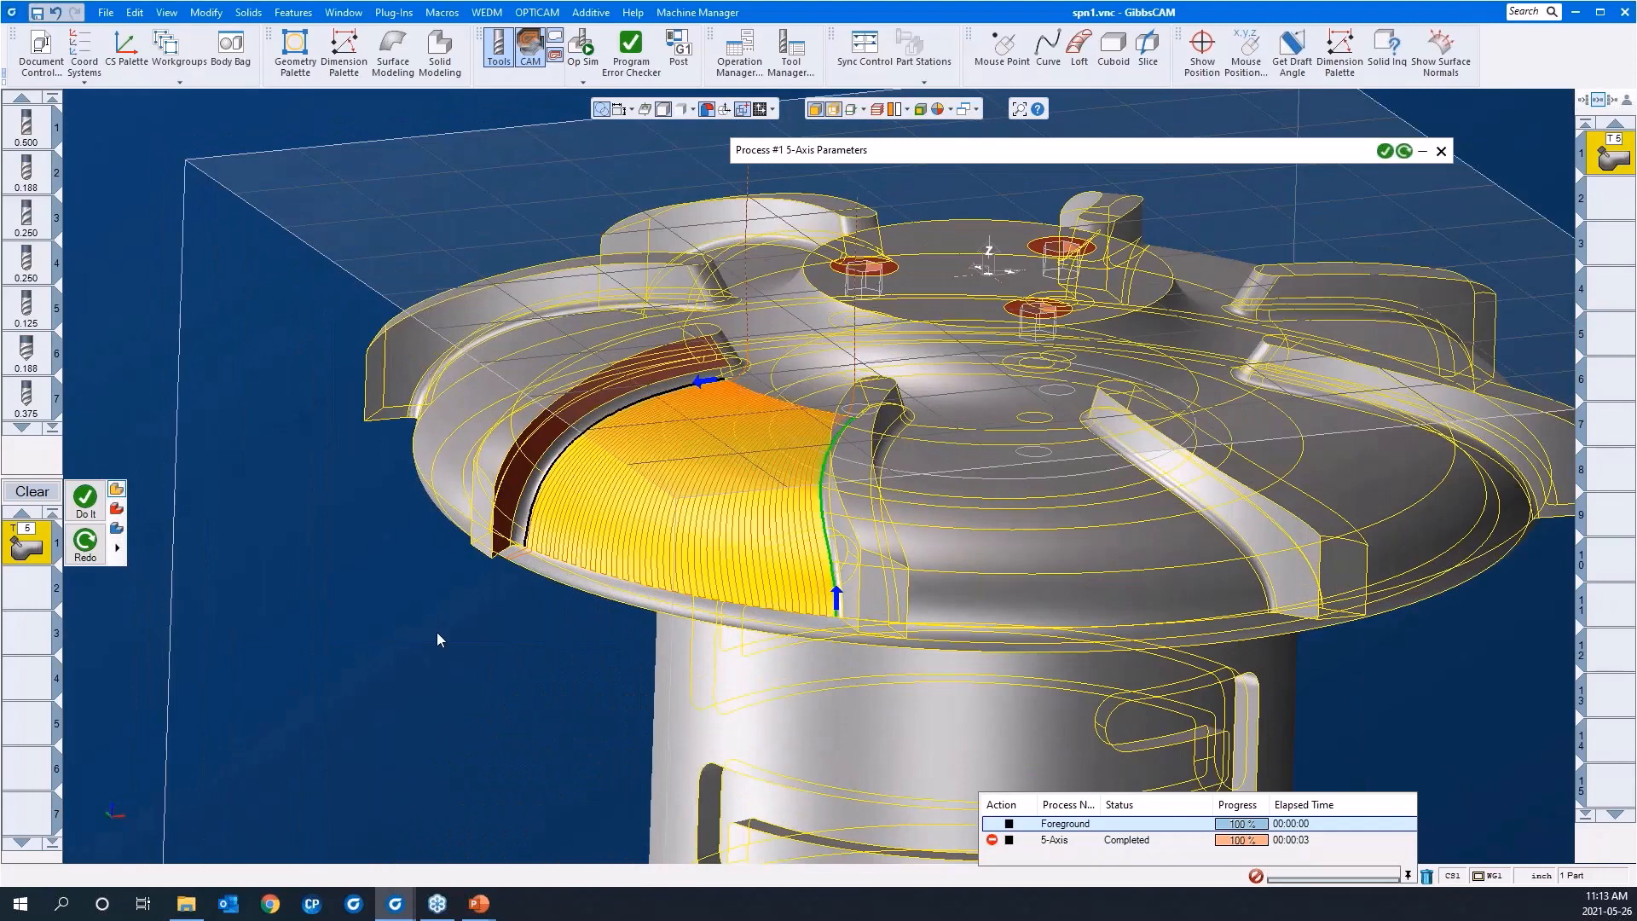
pyautogui.click(530, 56)
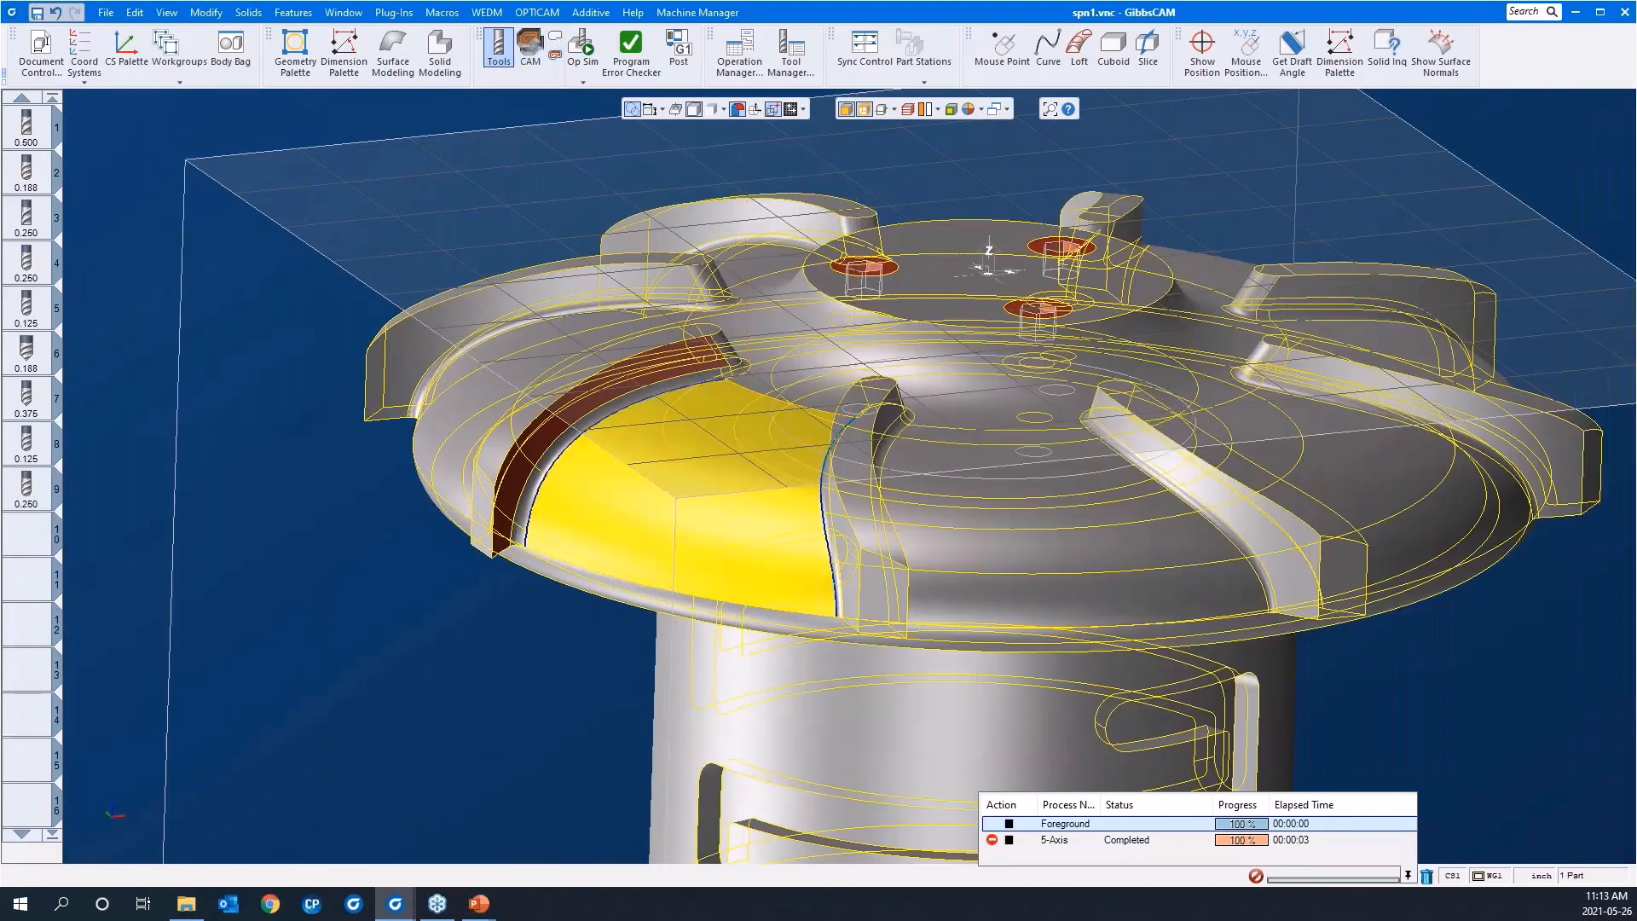
pyautogui.click(530, 56)
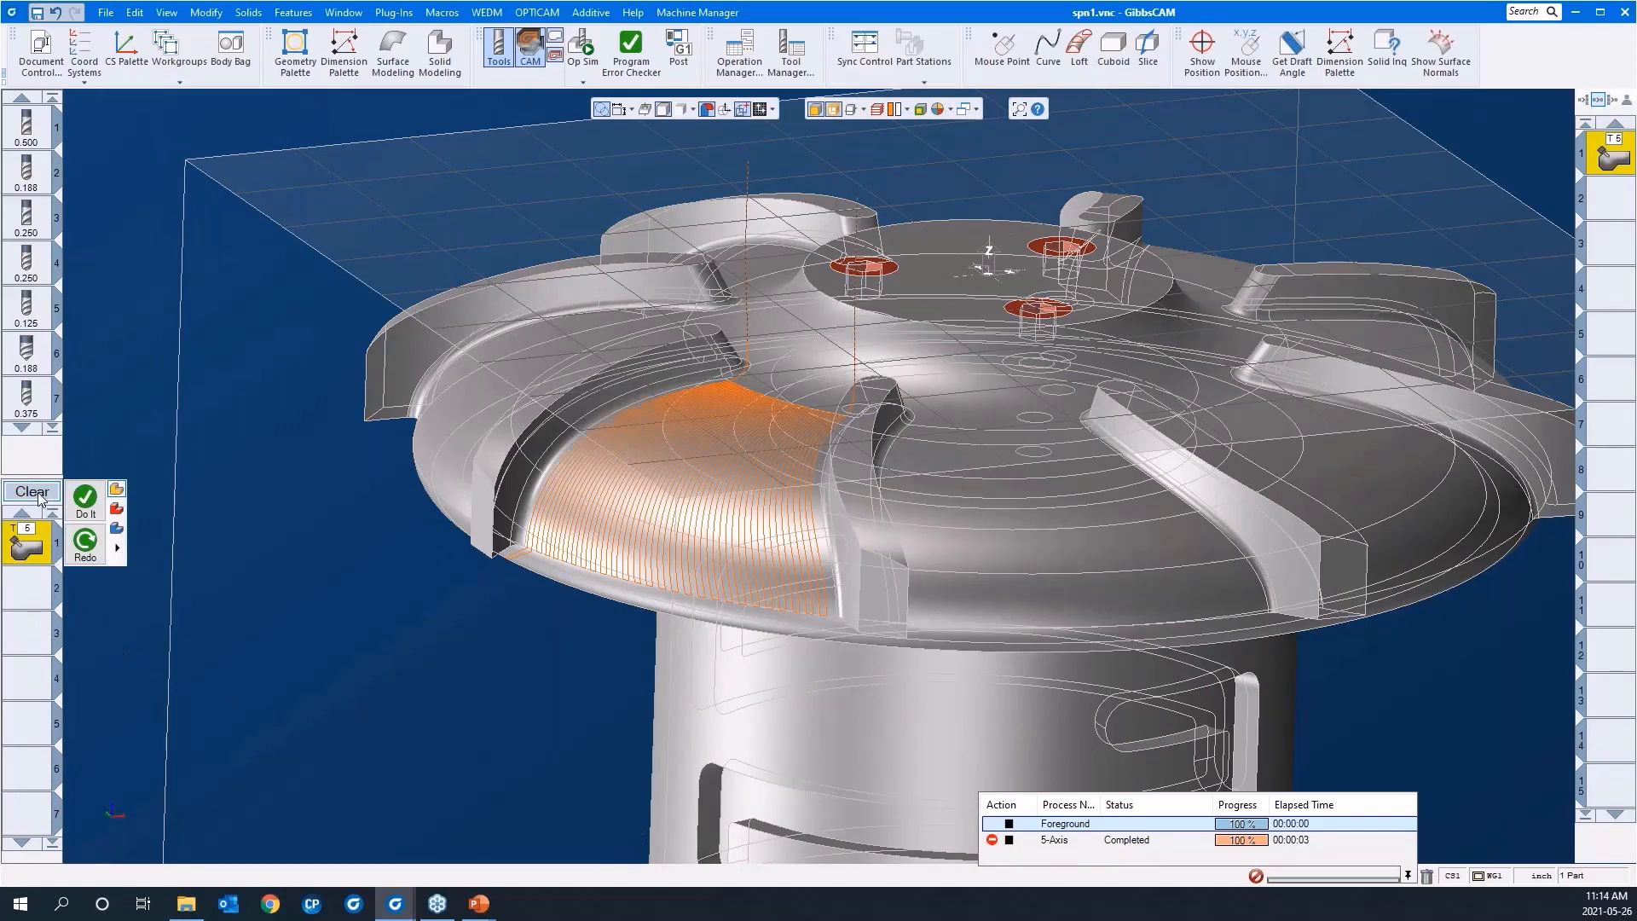
pyautogui.moveTo(467, 619); pyautogui.dragTo(474, 552, button='middle')
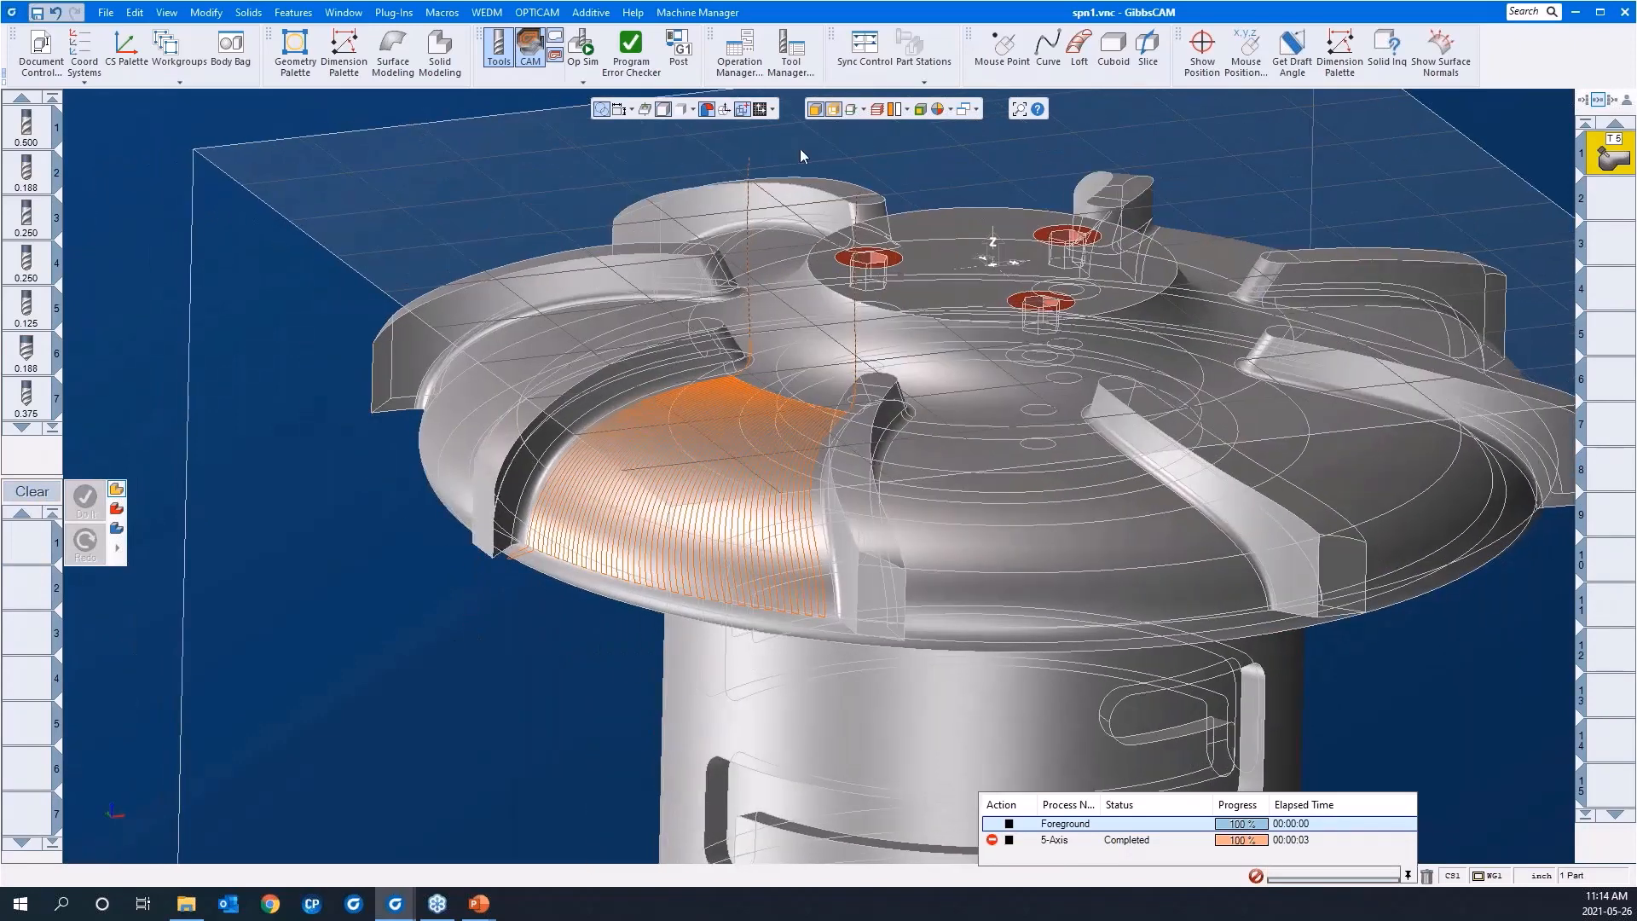
# Step: Hide the solid's edge lines and make the empty second operation slot active
pyautogui.click(834, 115)
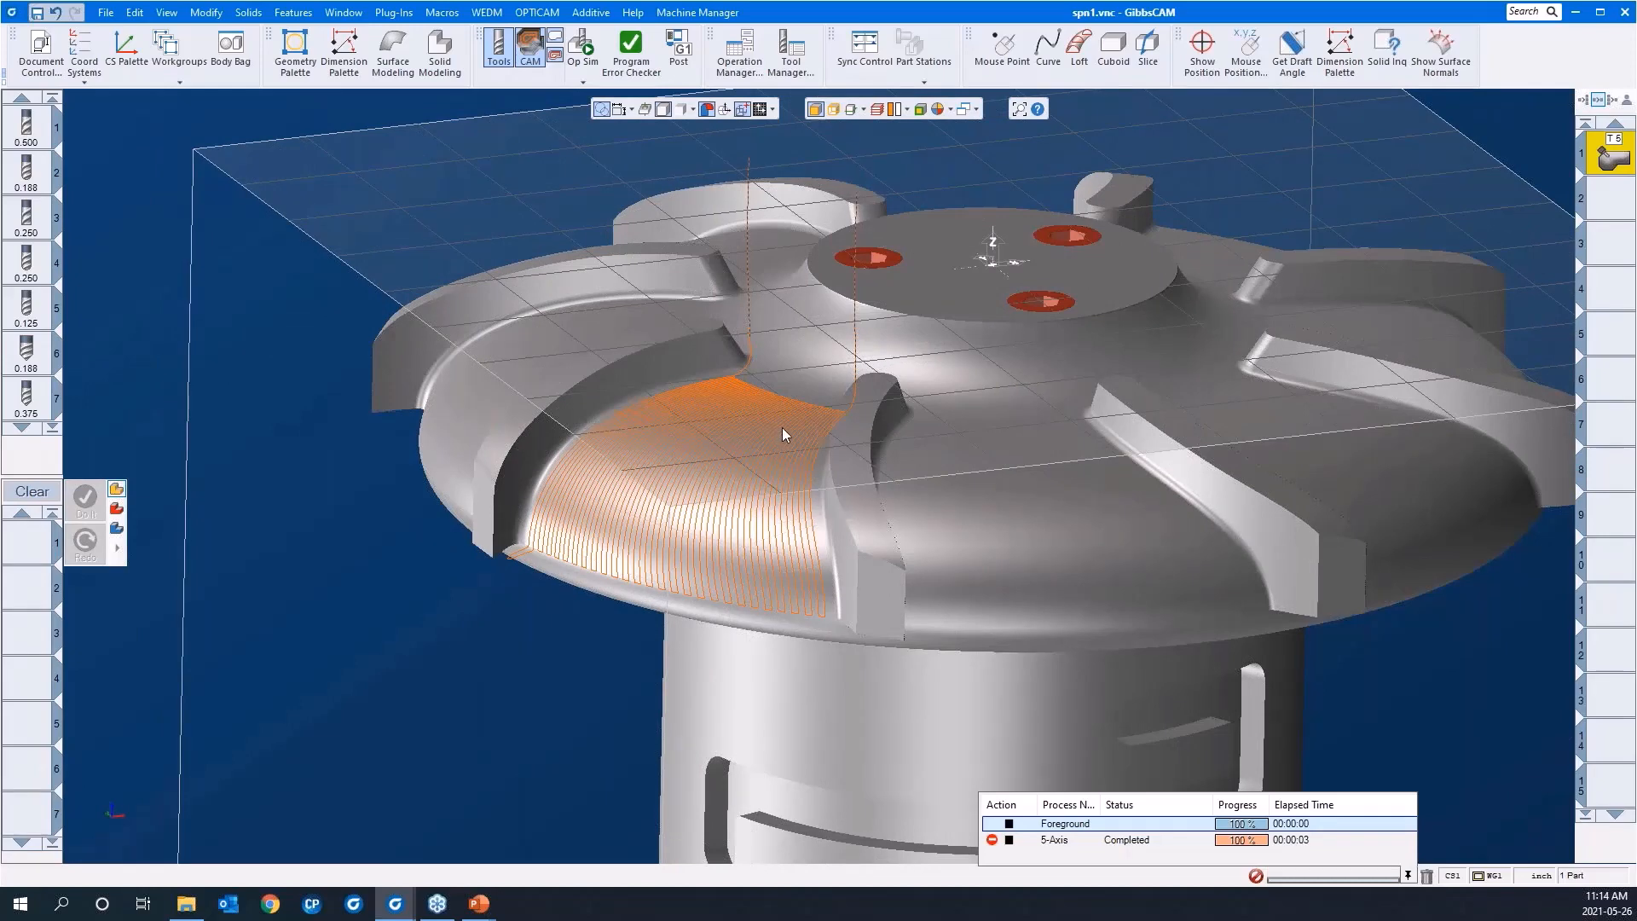
pyautogui.click(1608, 209)
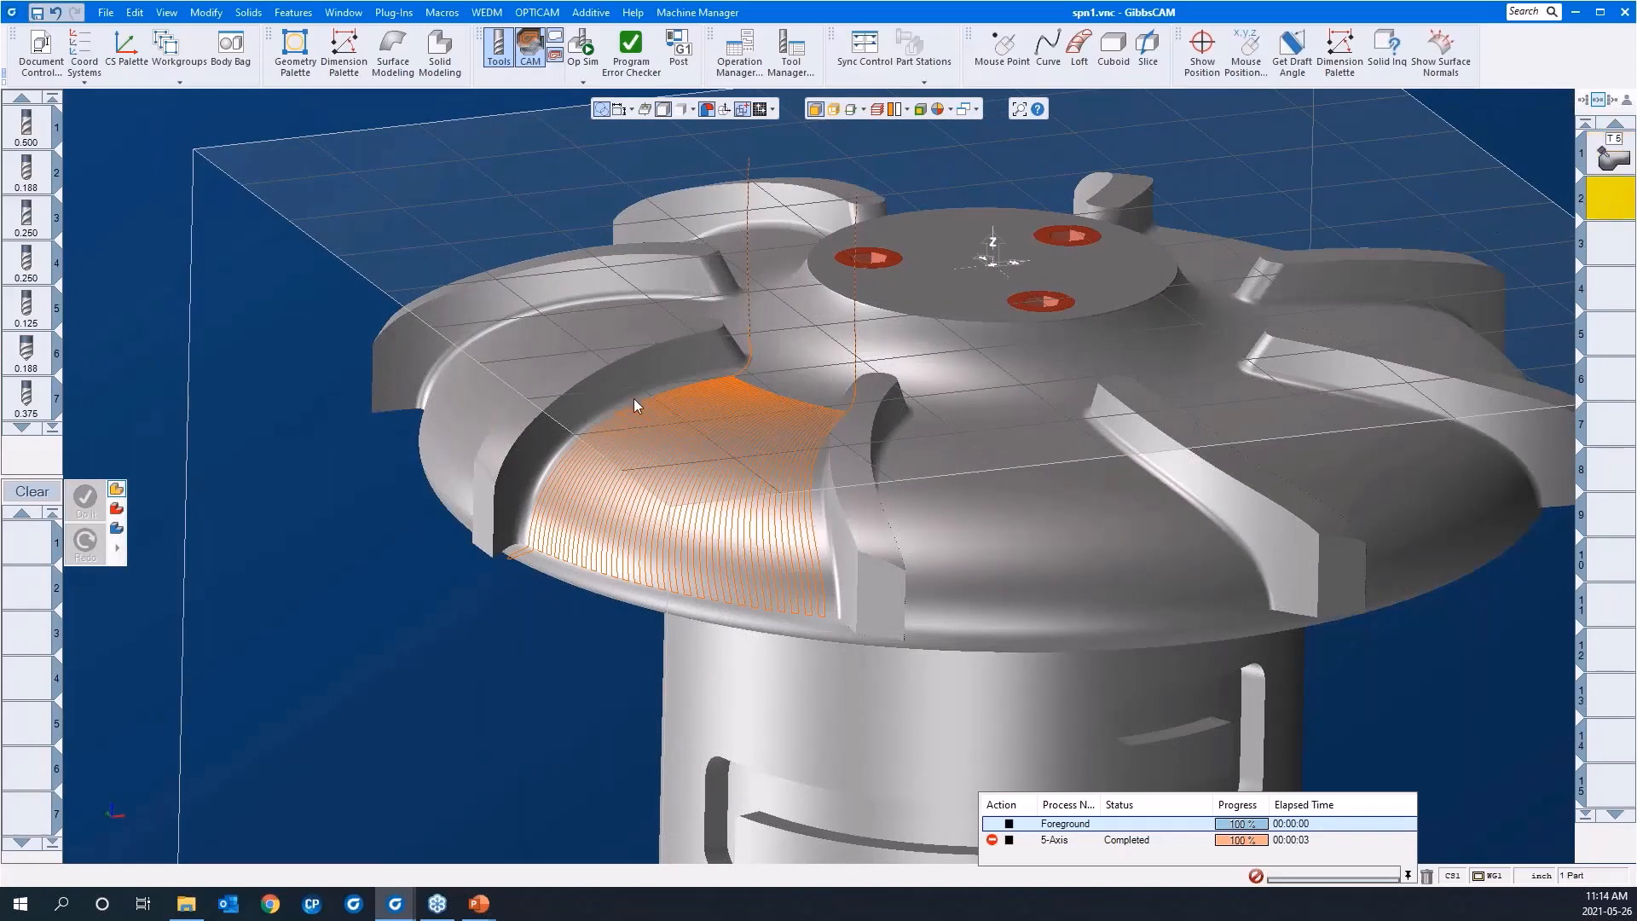
pyautogui.click(834, 112)
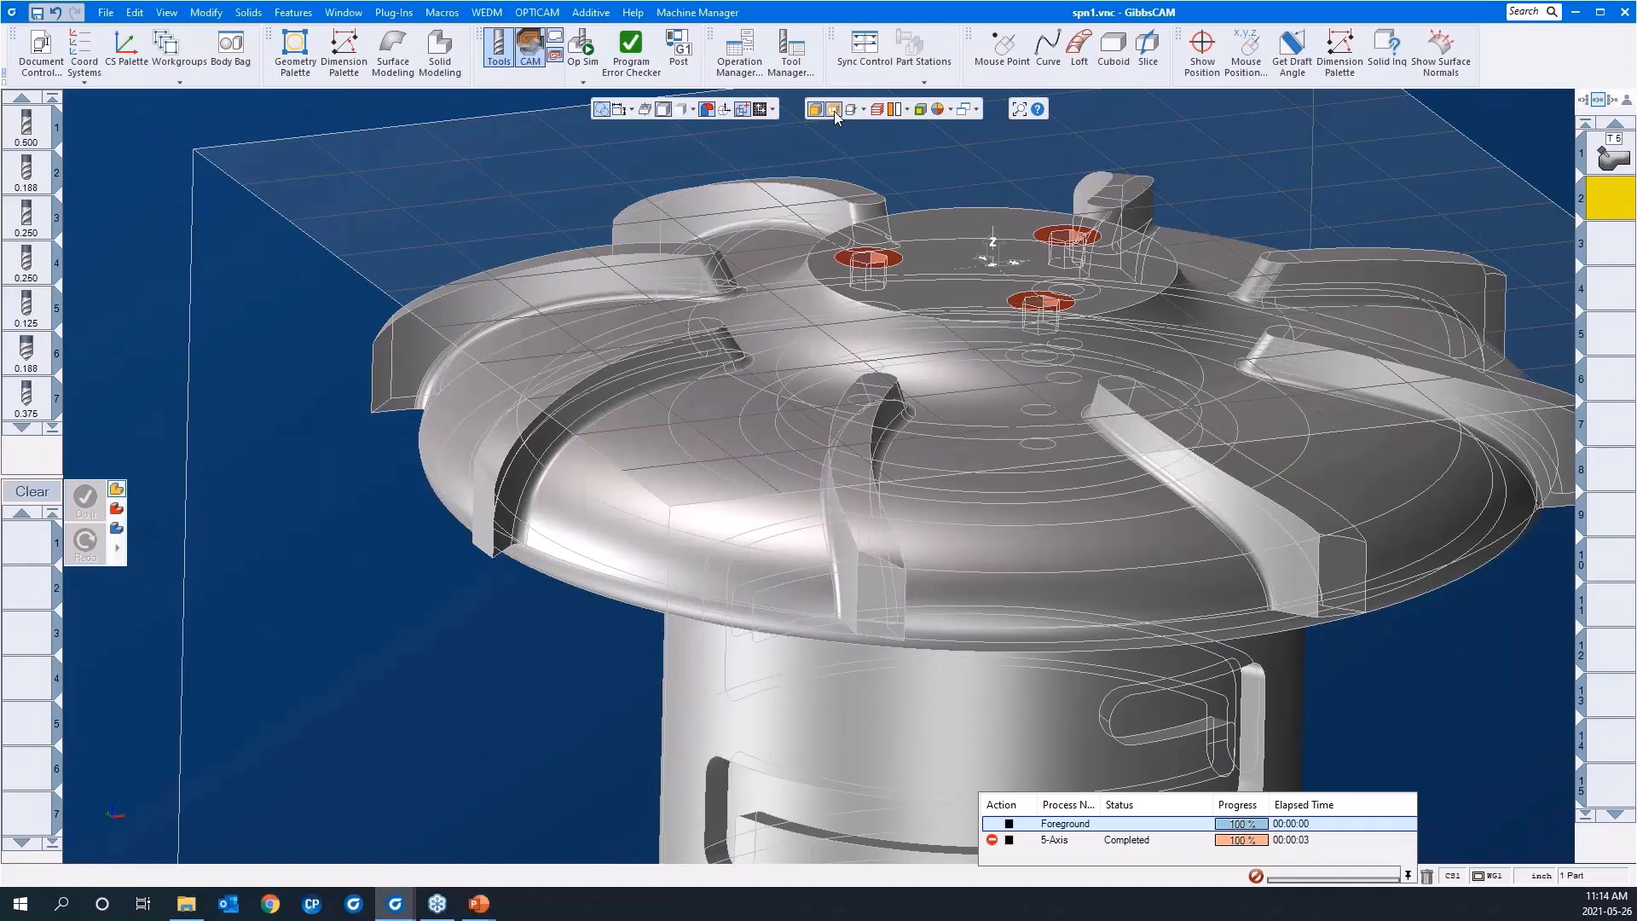
pyautogui.click(834, 112)
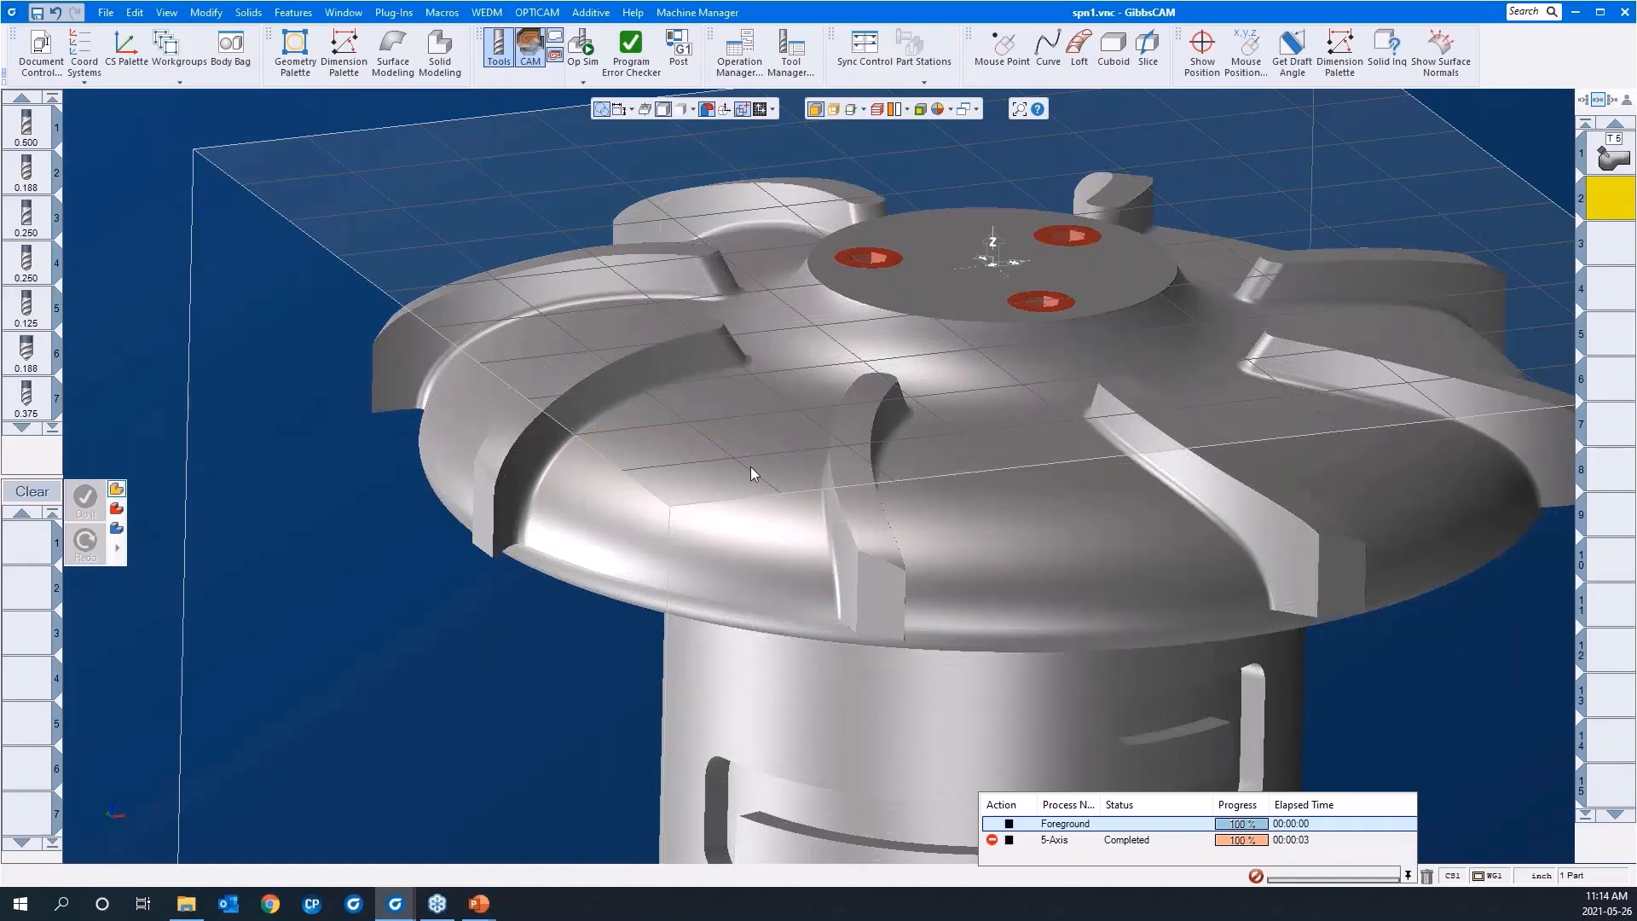
# Step: Make the swarf blade workgroup active to show the blade's guide curves
pyautogui.moveTo(751, 469); pyautogui.dragTo(758, 589, button='middle')
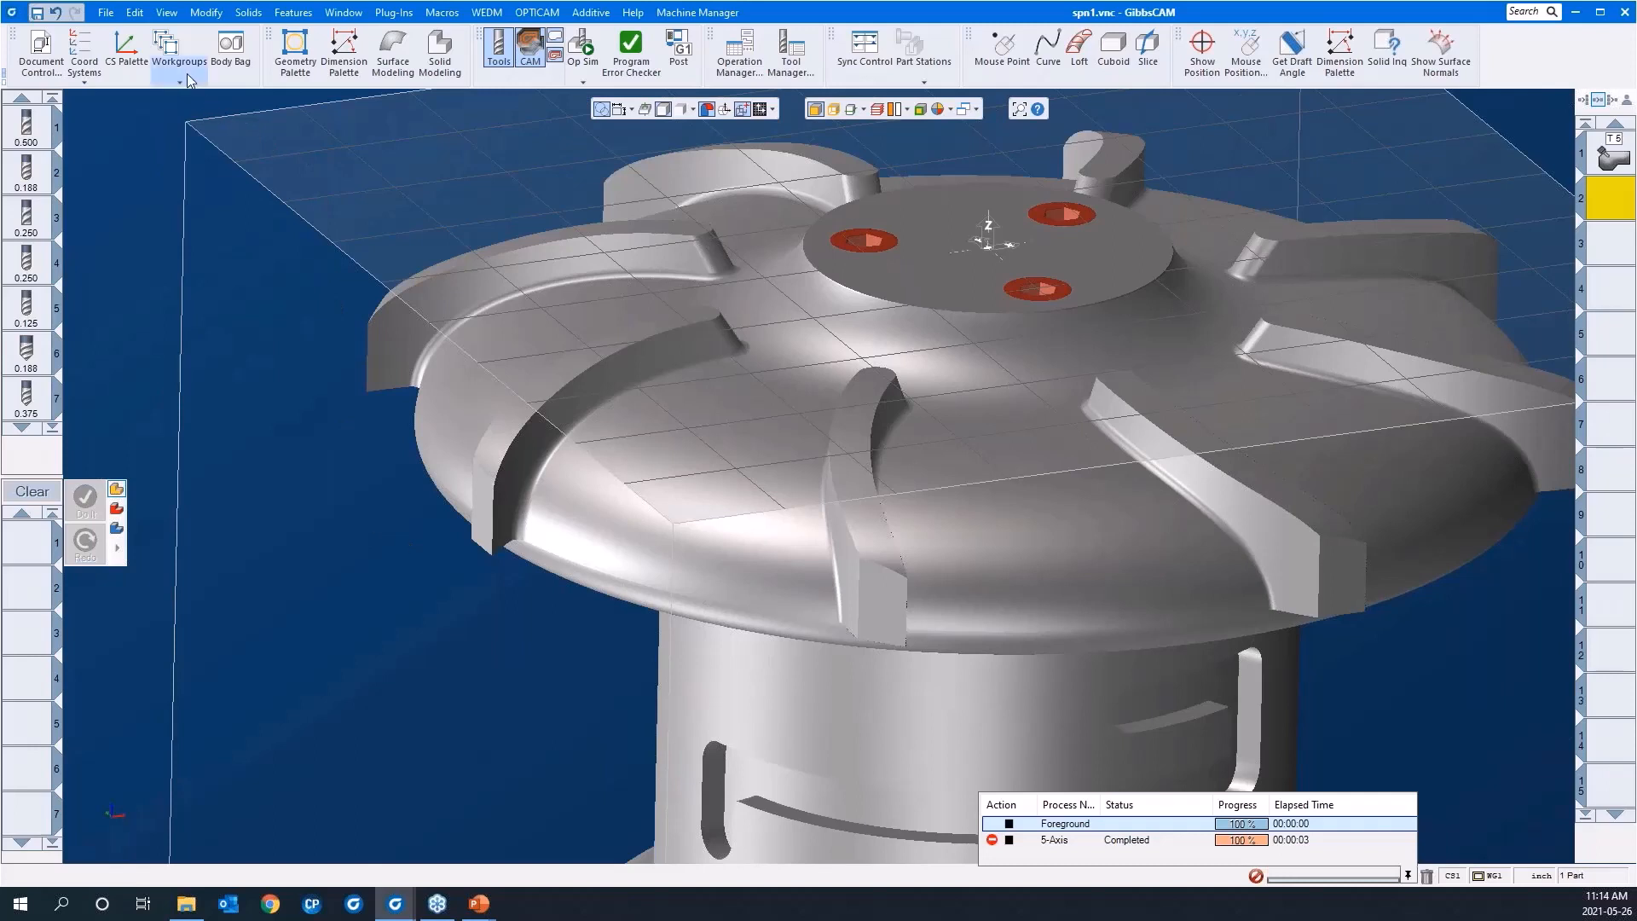
pyautogui.click(179, 46)
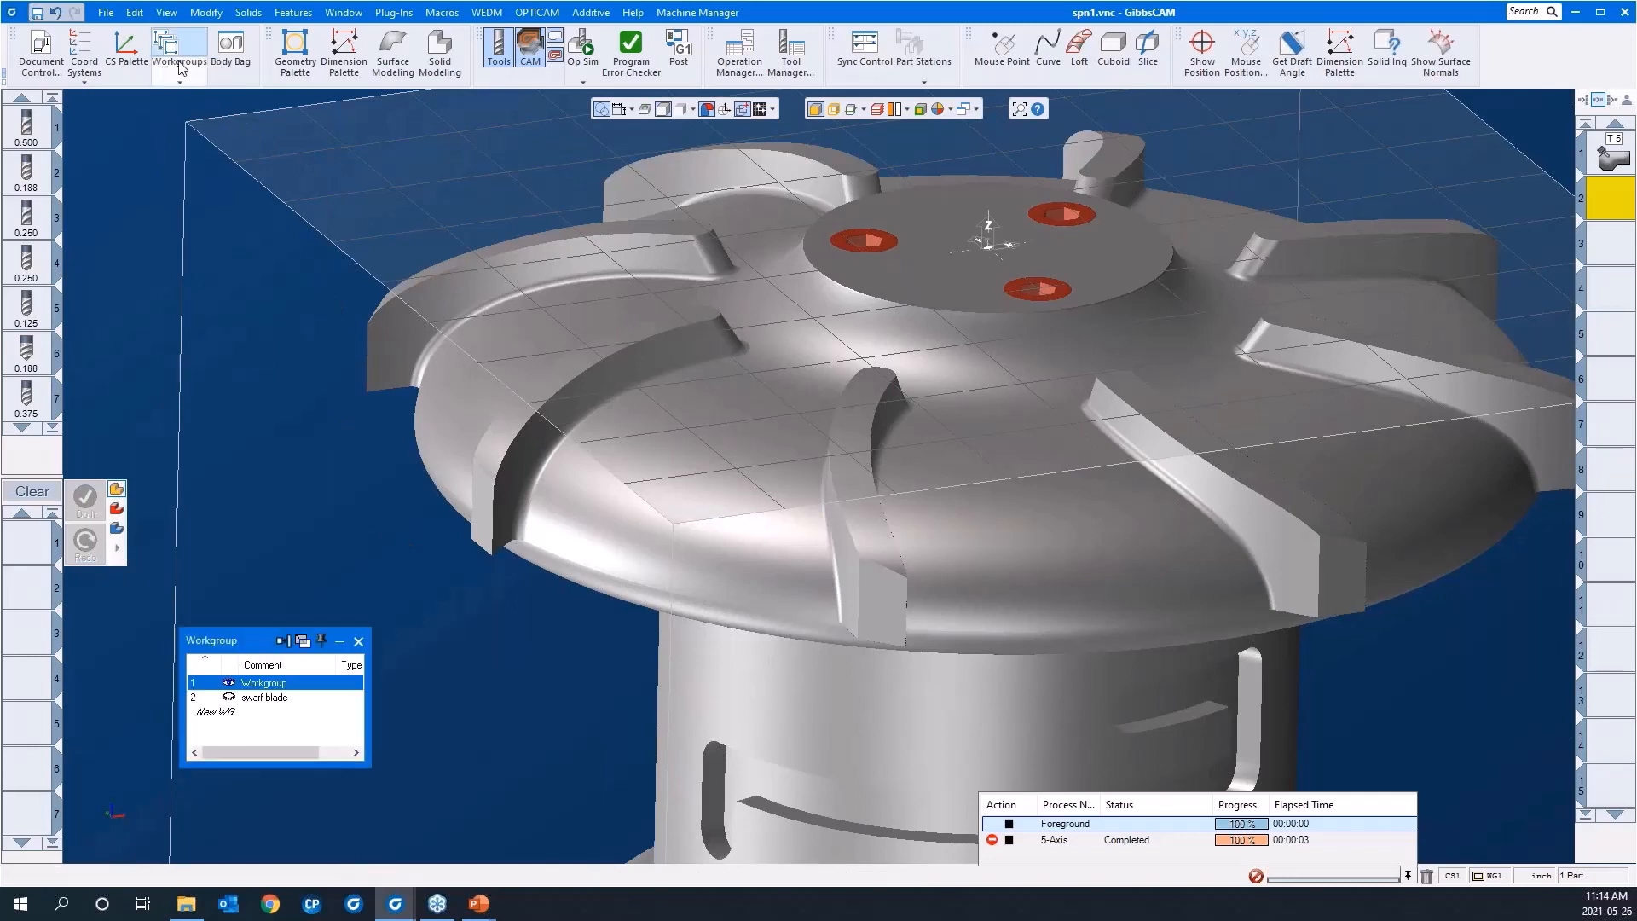
pyautogui.click(254, 699)
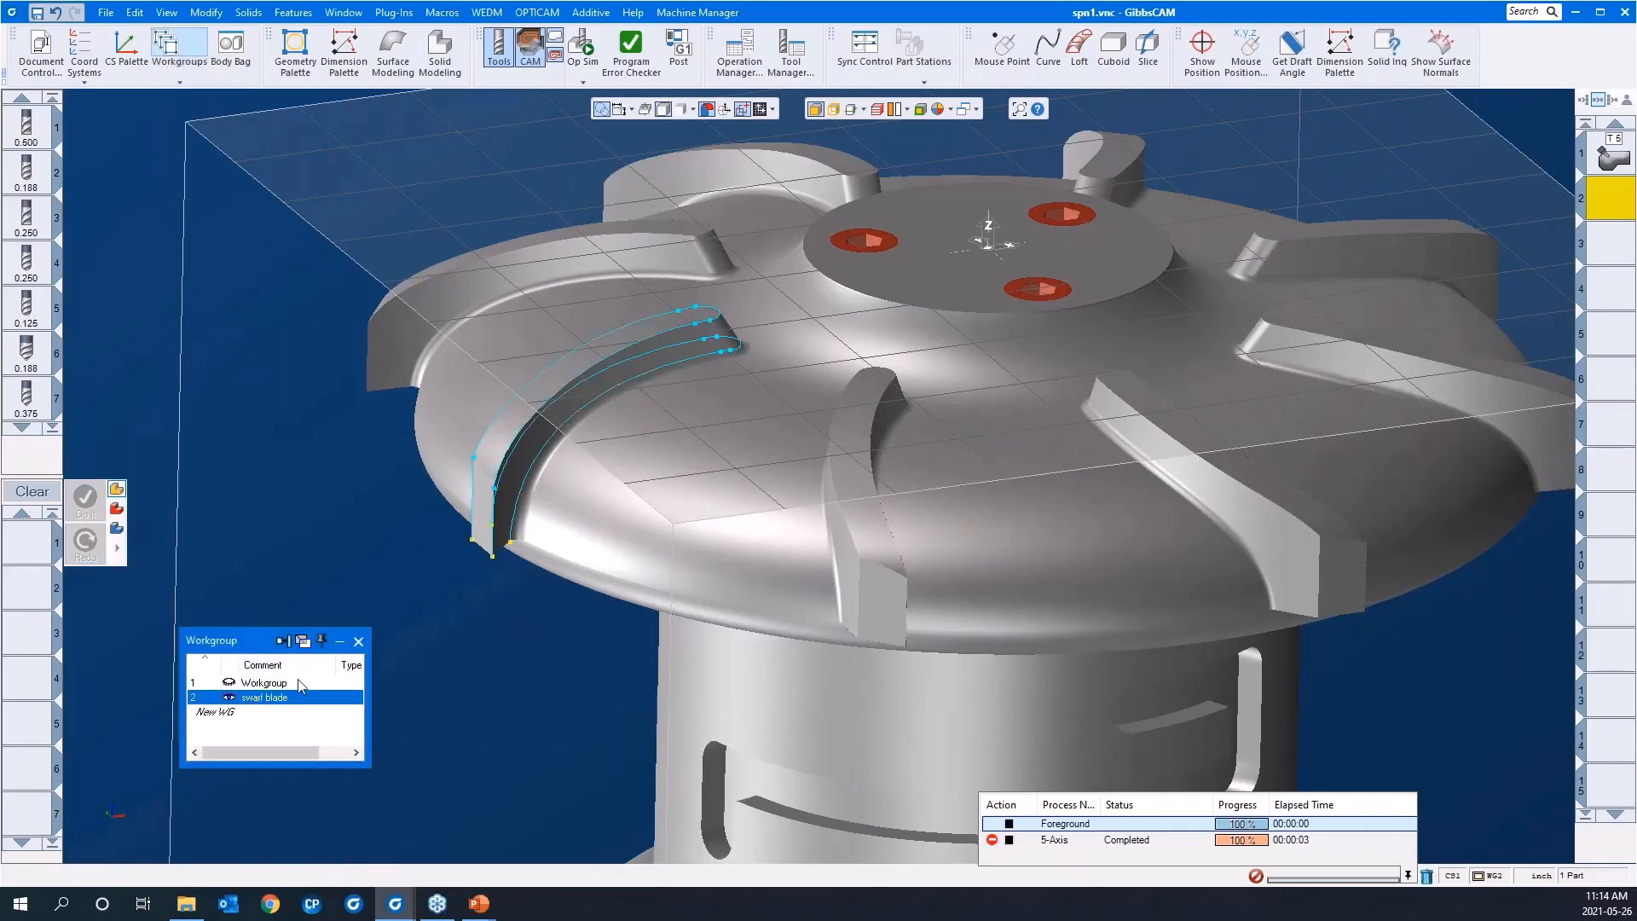
pyautogui.click(359, 645)
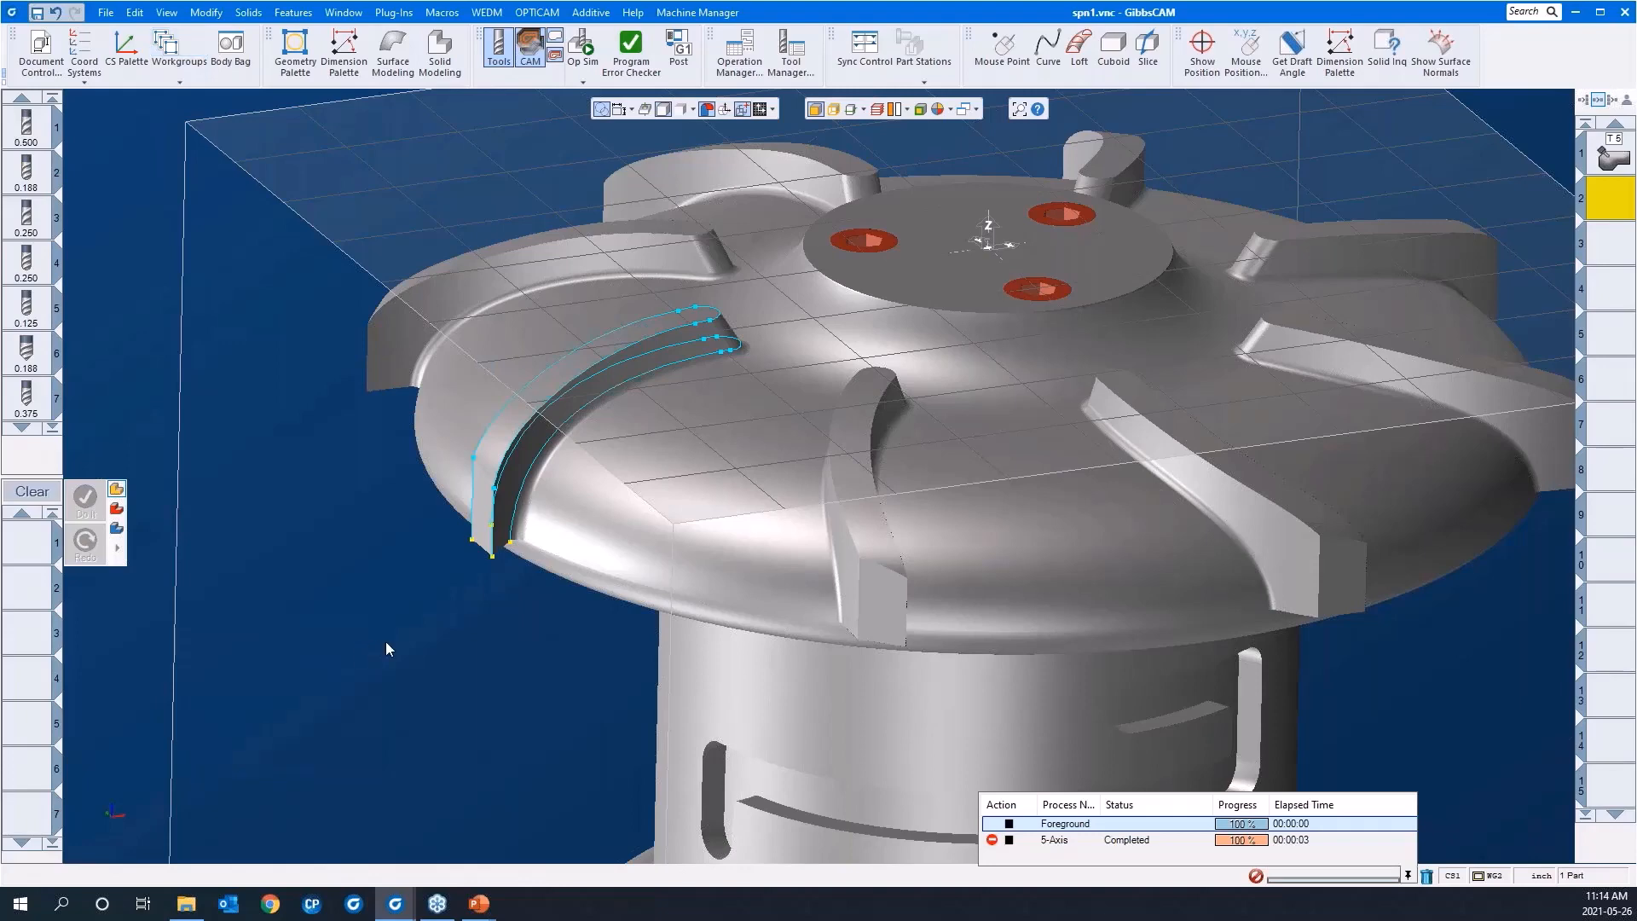
# Step: Create a new 5-Axis process in the first process slot using the first 0.125 ball endmill listed
pyautogui.moveTo(386, 646)
pyautogui.mouseDown(button='middle')
pyautogui.moveTo(459, 642)
pyautogui.moveTo(384, 635)
pyautogui.mouseUp(button='middle')
pyautogui.scroll(-1, 192, 565)
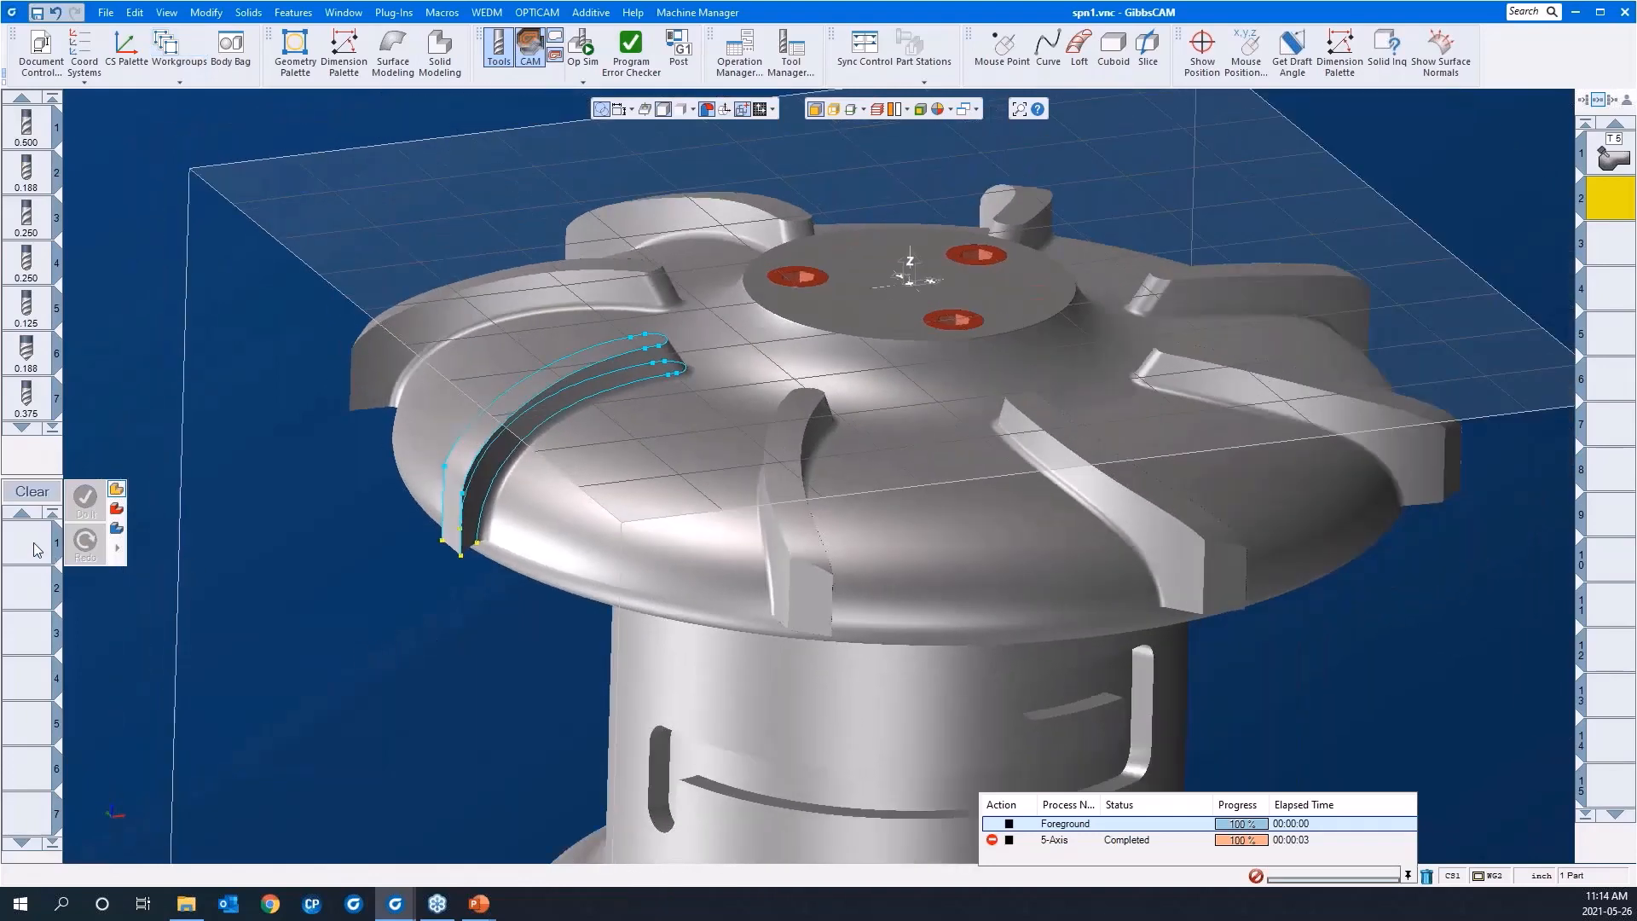
pyautogui.doubleClick(35, 548)
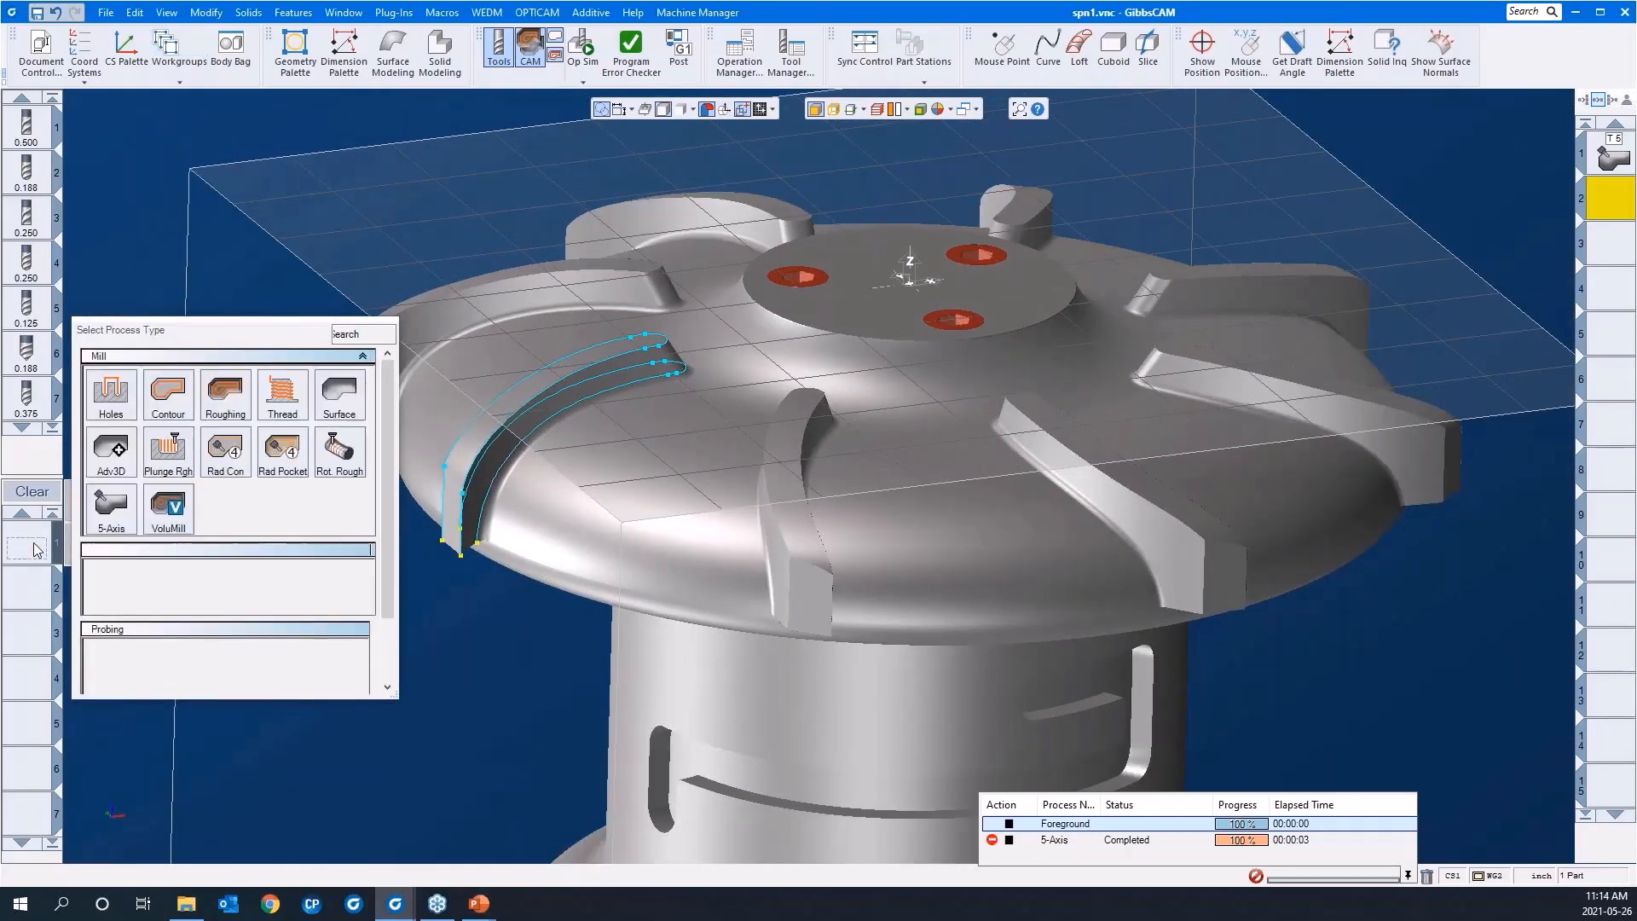
pyautogui.click(111, 506)
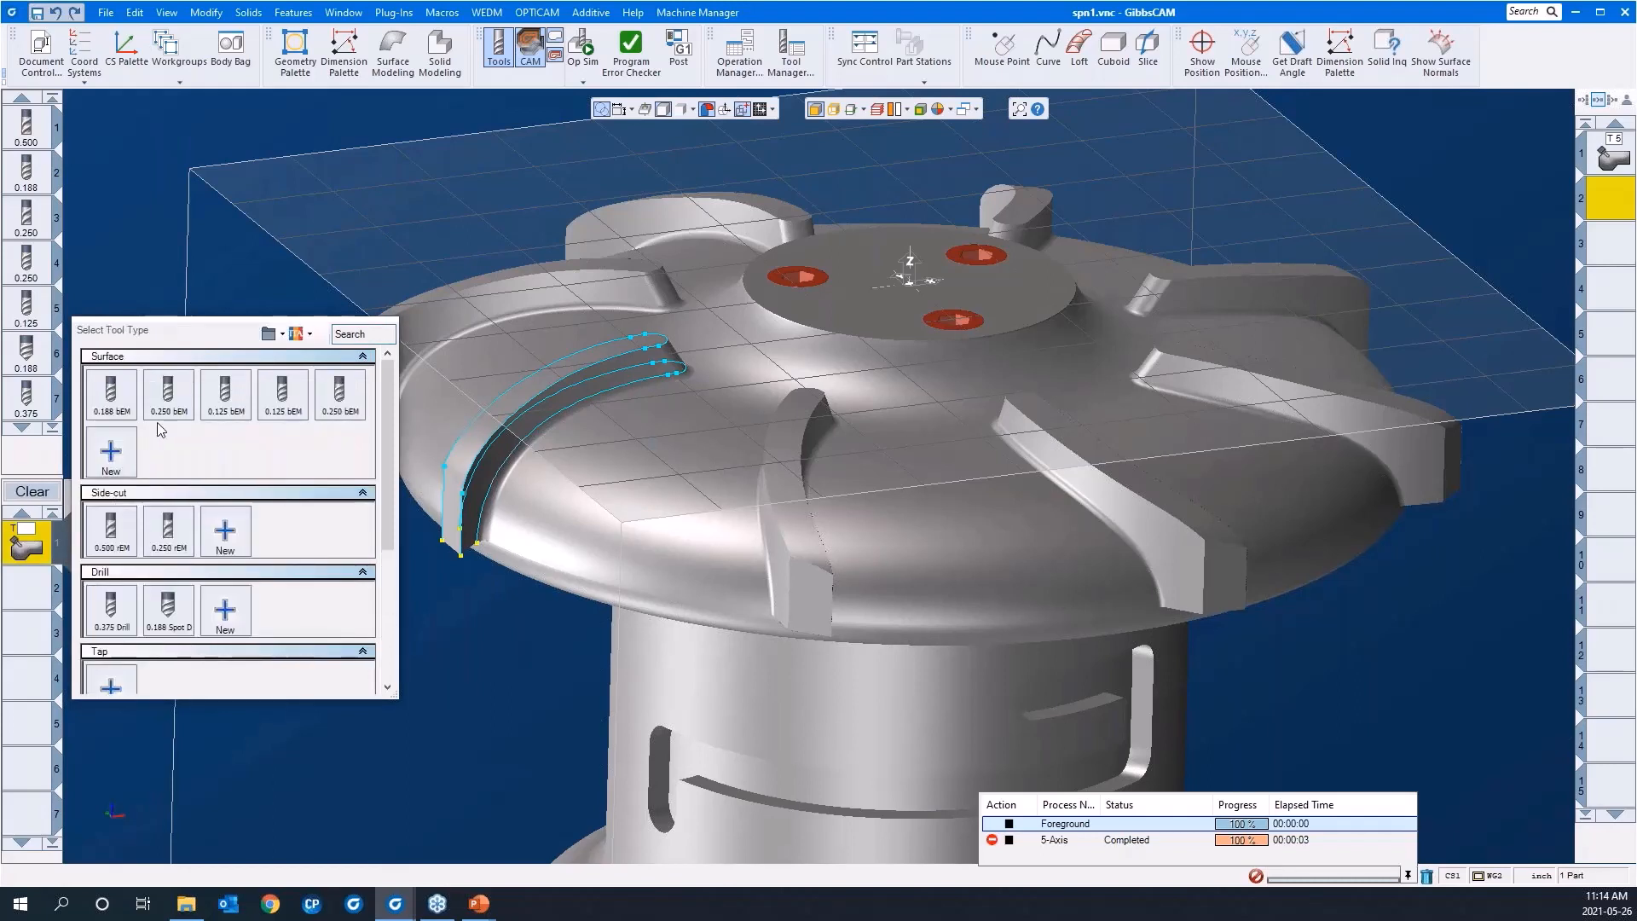
pyautogui.moveTo(166, 405)
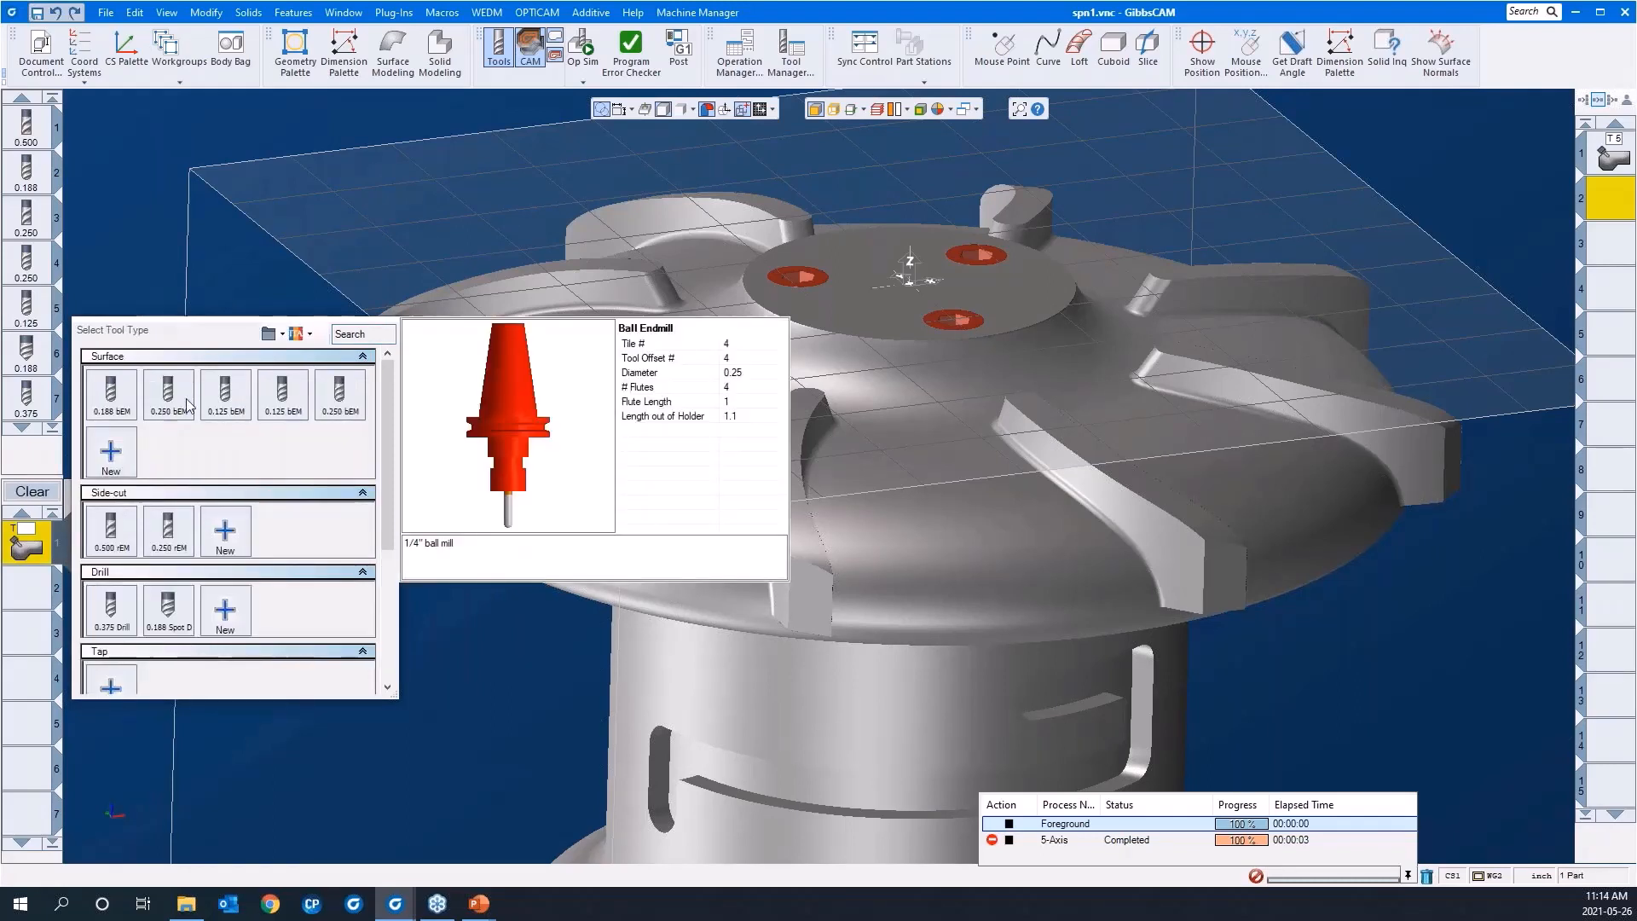
pyautogui.moveTo(230, 407)
pyautogui.click(225, 394)
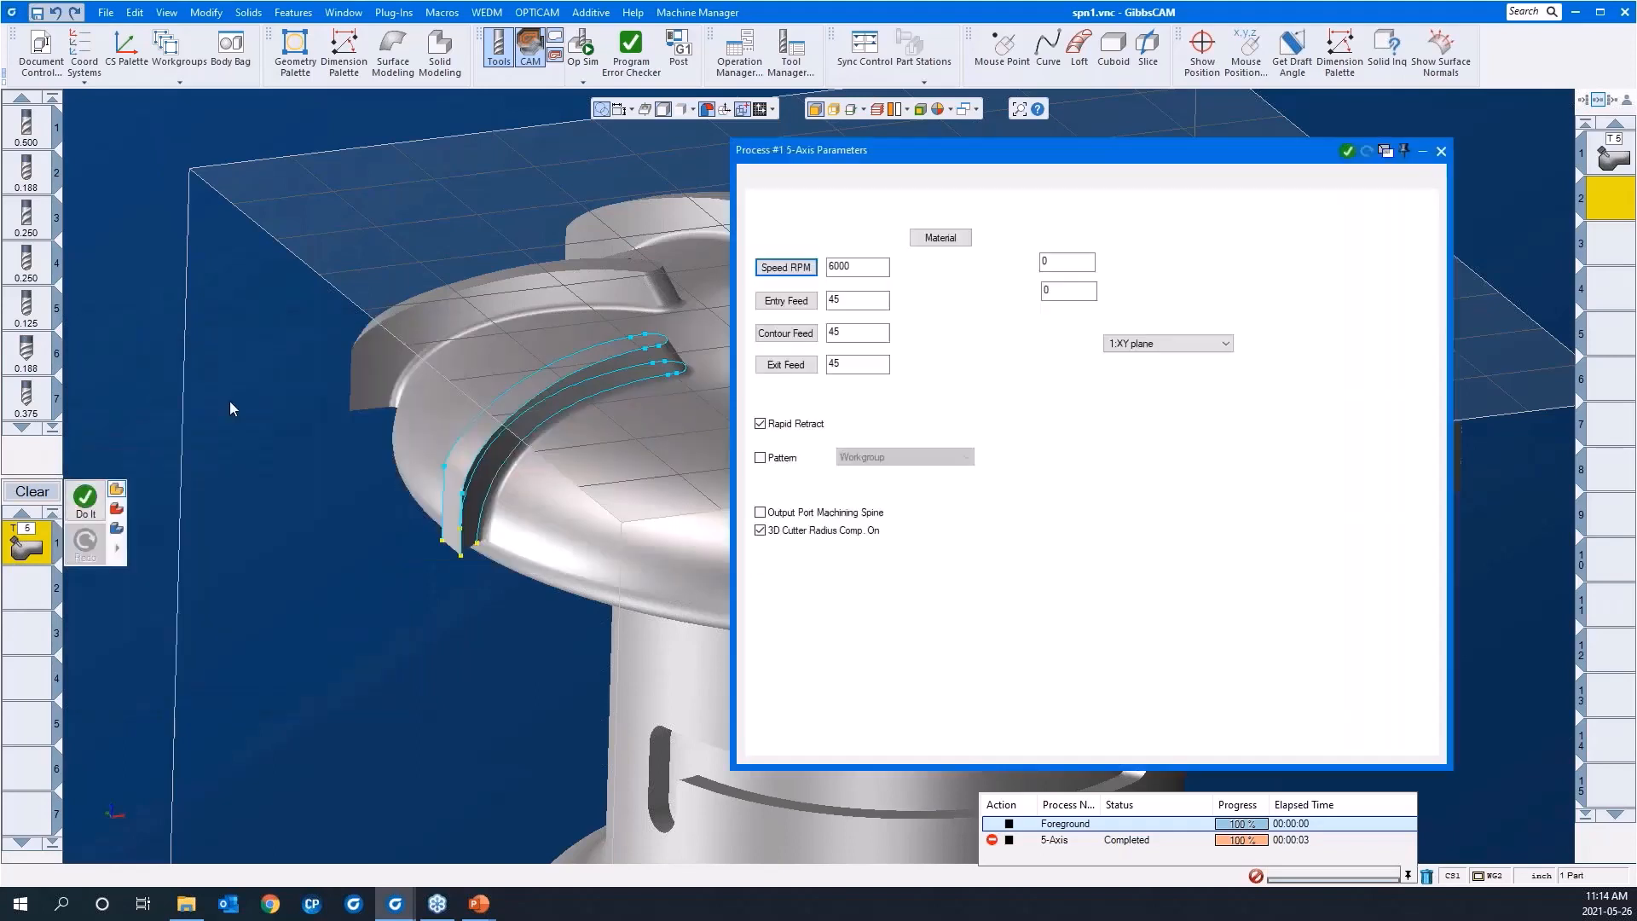
# Step: Turn off 3D Cutter Radius Comp. and base the surface path calculation on Swarf machining
pyautogui.click(858, 537)
pyautogui.click(824, 184)
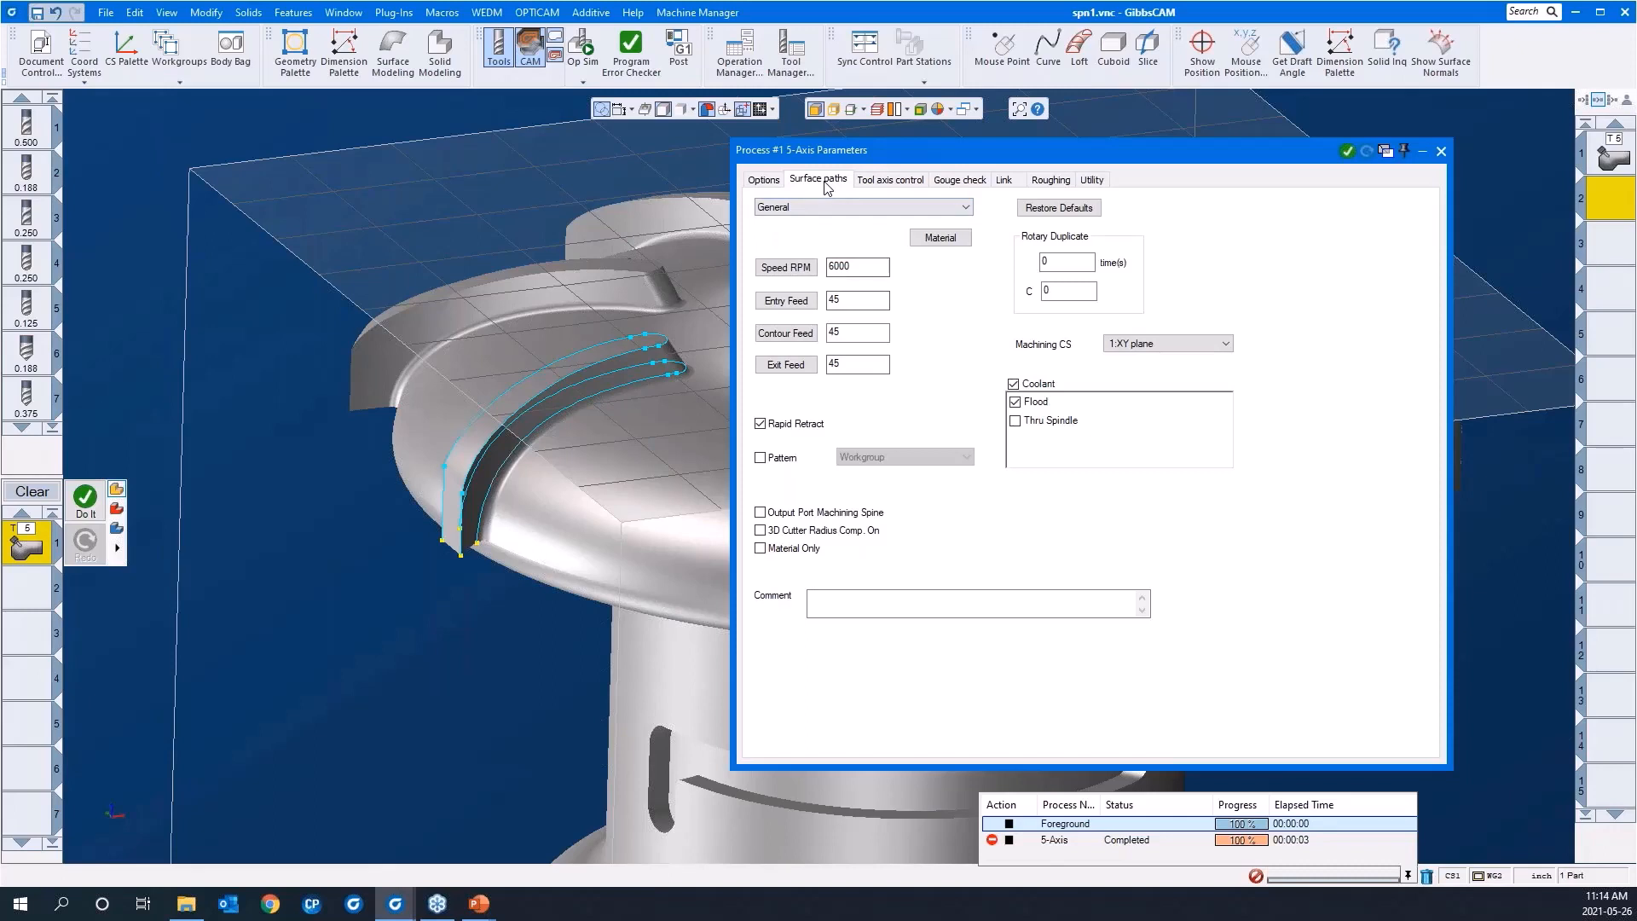
pyautogui.click(912, 205)
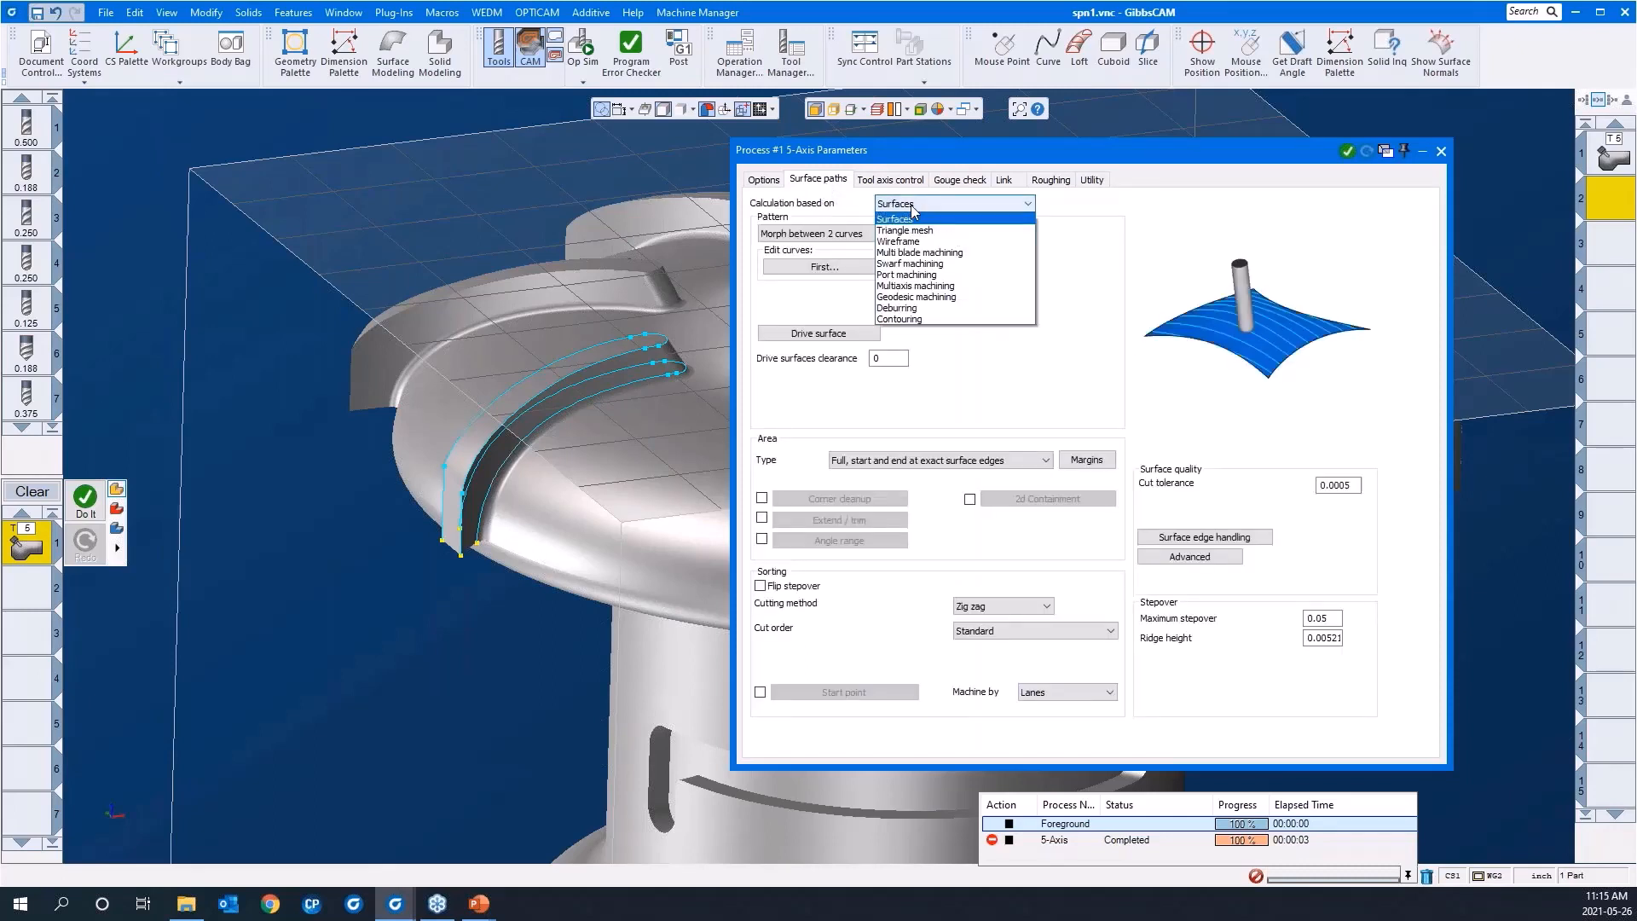
pyautogui.click(911, 266)
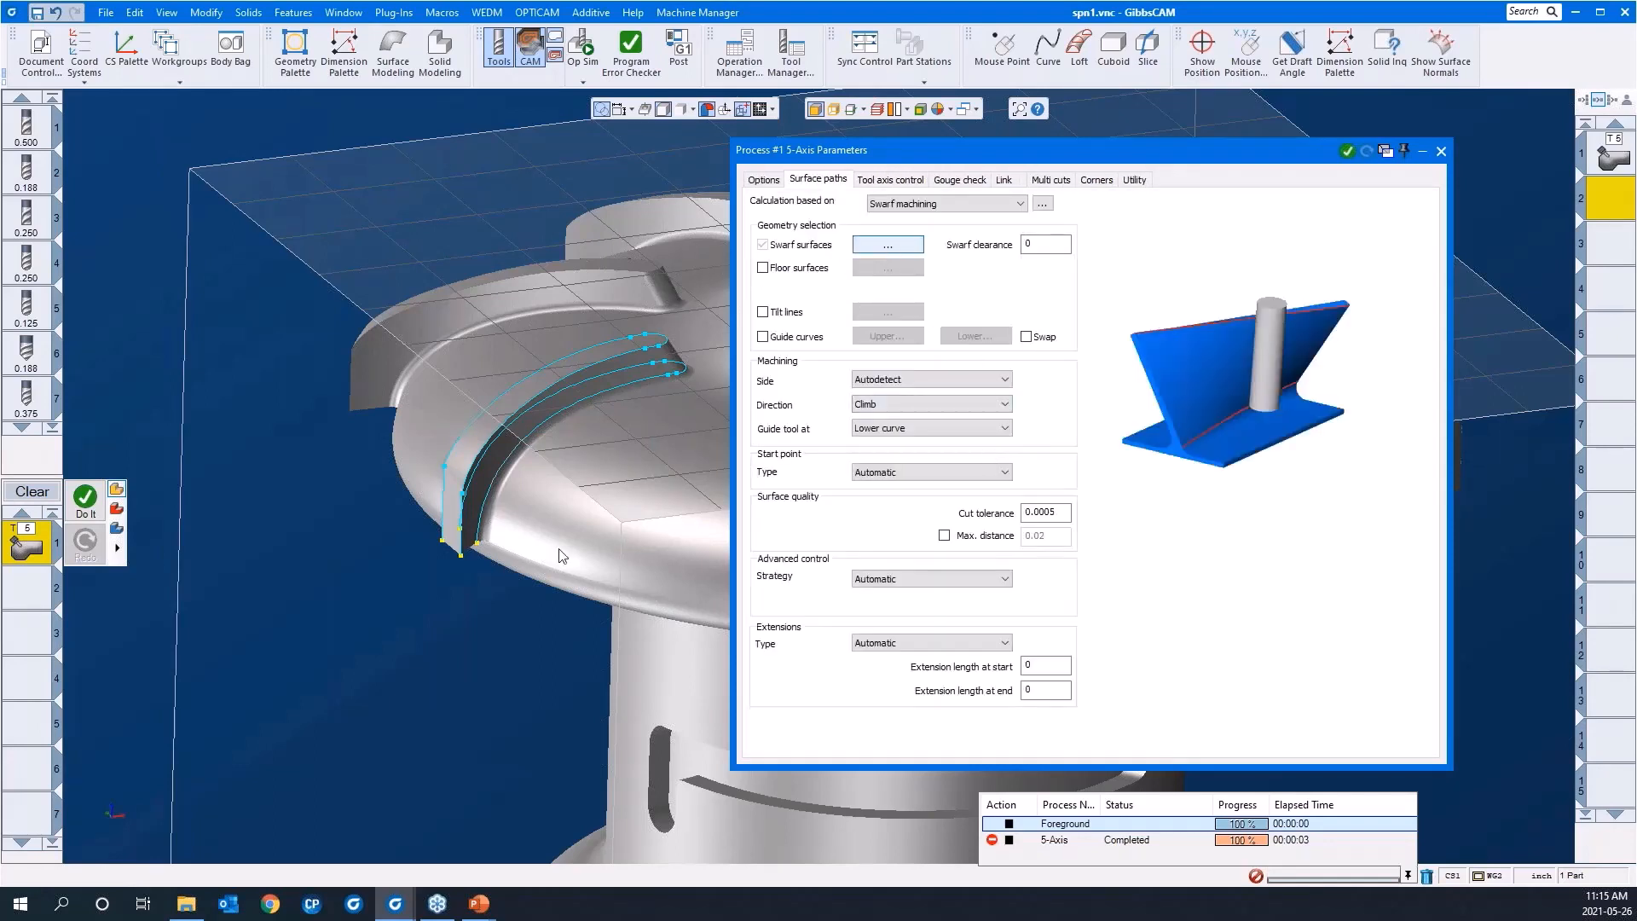
# Step: Pick the blade's two side faces and the rounded nose face between them as the swarf surfaces
pyautogui.moveTo(501, 571); pyautogui.dragTo(345, 650, button='middle')
pyautogui.click(888, 245)
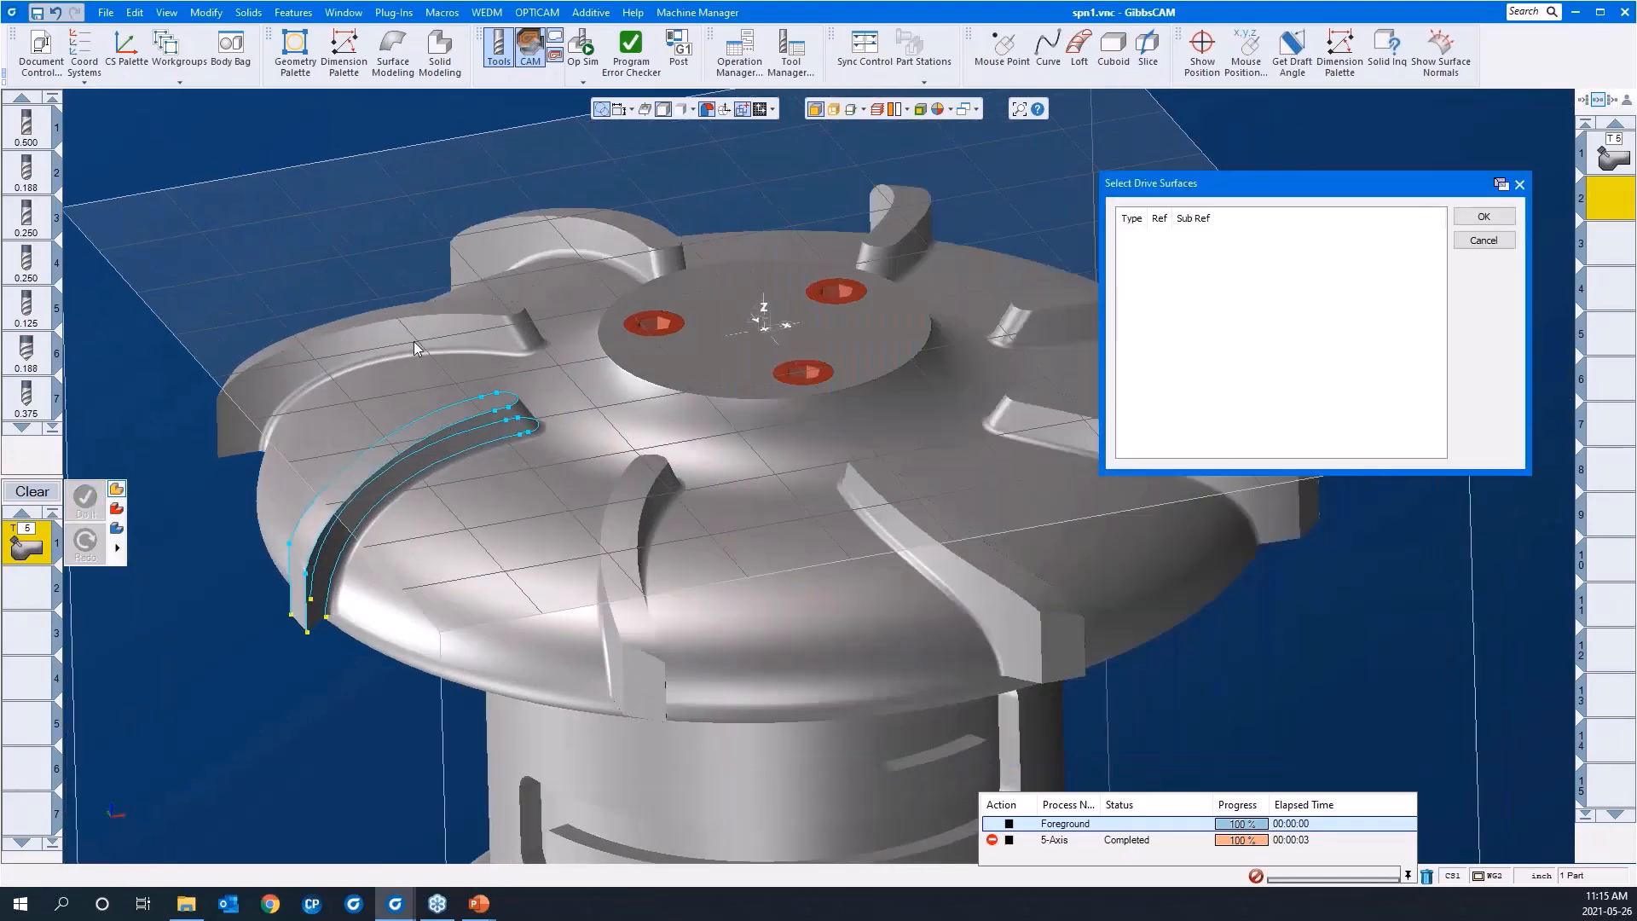
pyautogui.scroll(5, 638, 504)
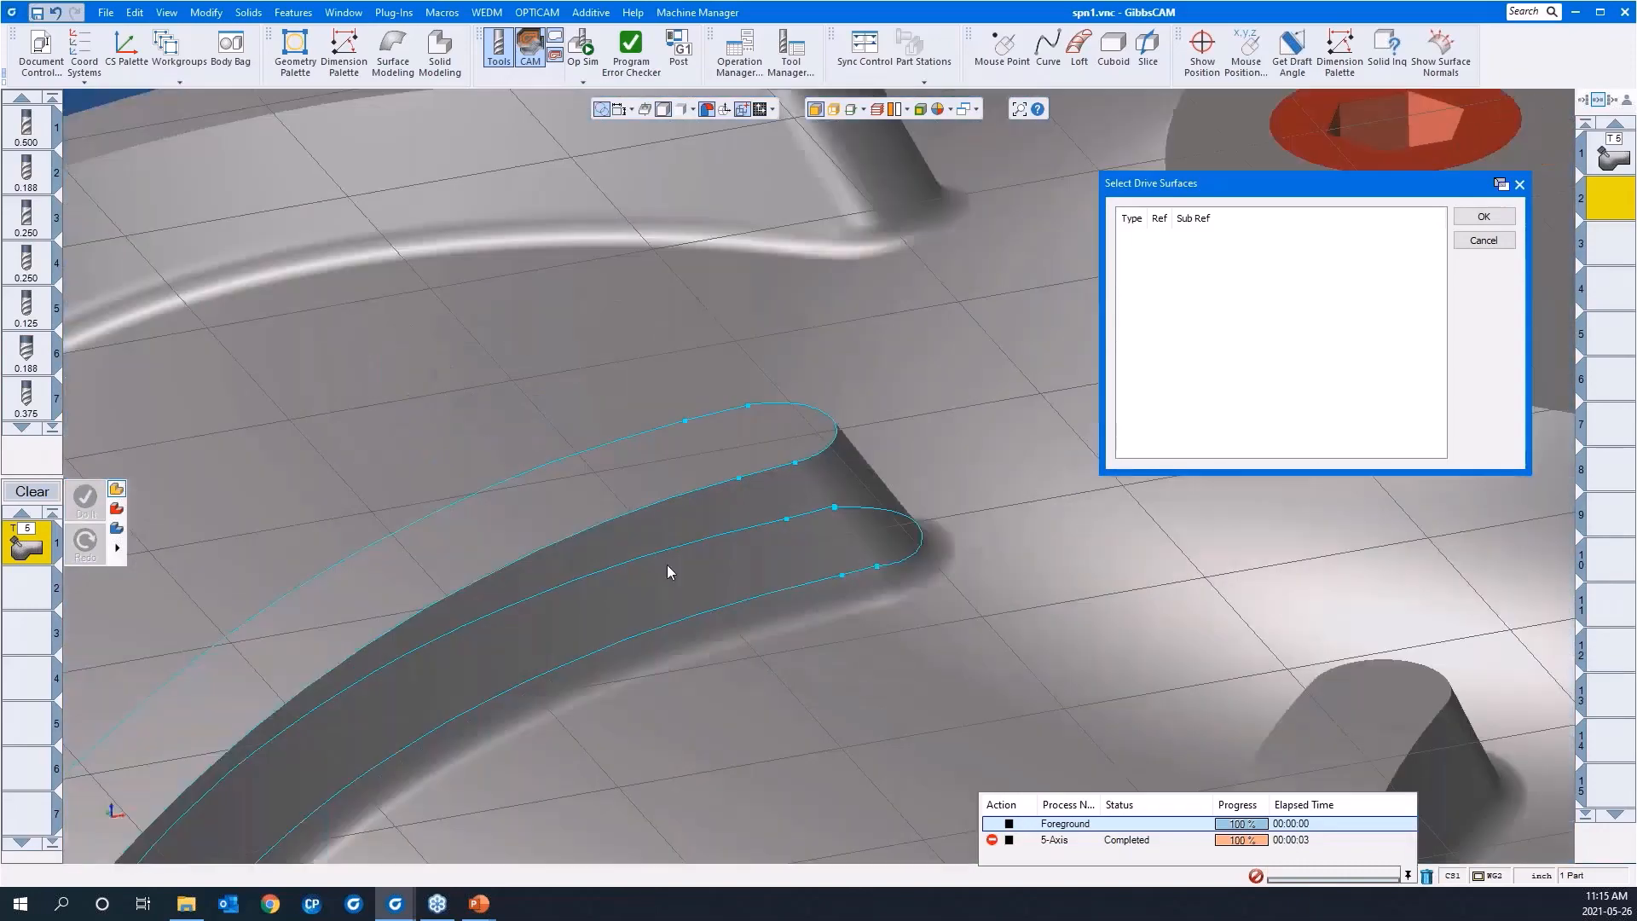
pyautogui.click(670, 567)
pyautogui.scroll(-5, 633, 602)
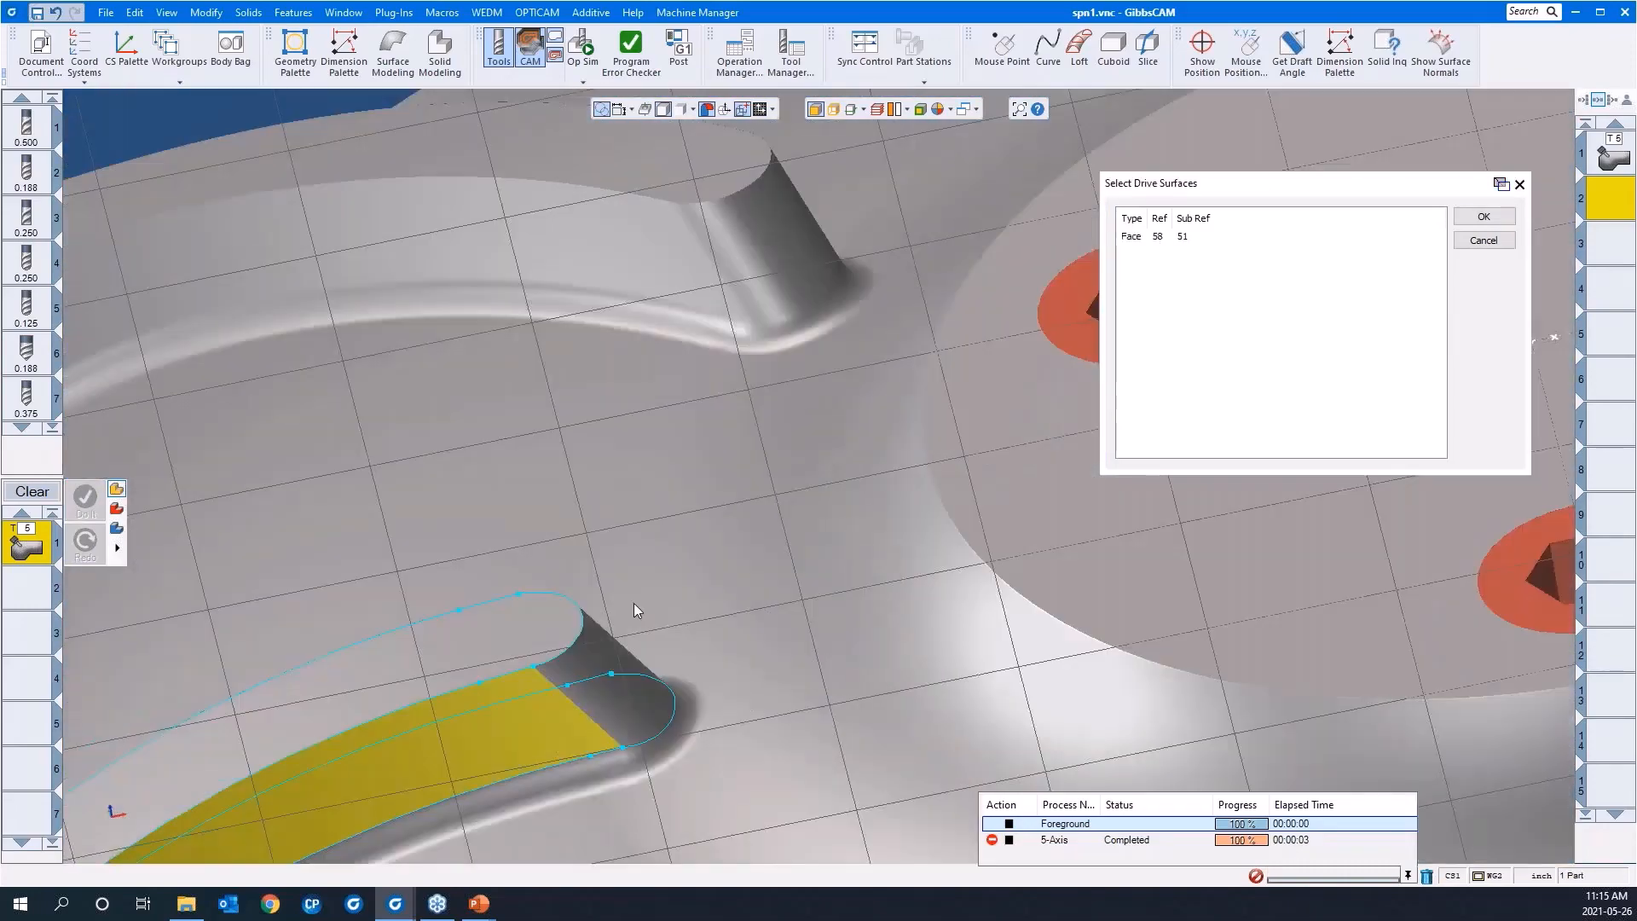
pyautogui.click(632, 602)
pyautogui.moveTo(285, 539); pyautogui.dragTo(1322, 626, button='middle')
pyautogui.click(741, 695)
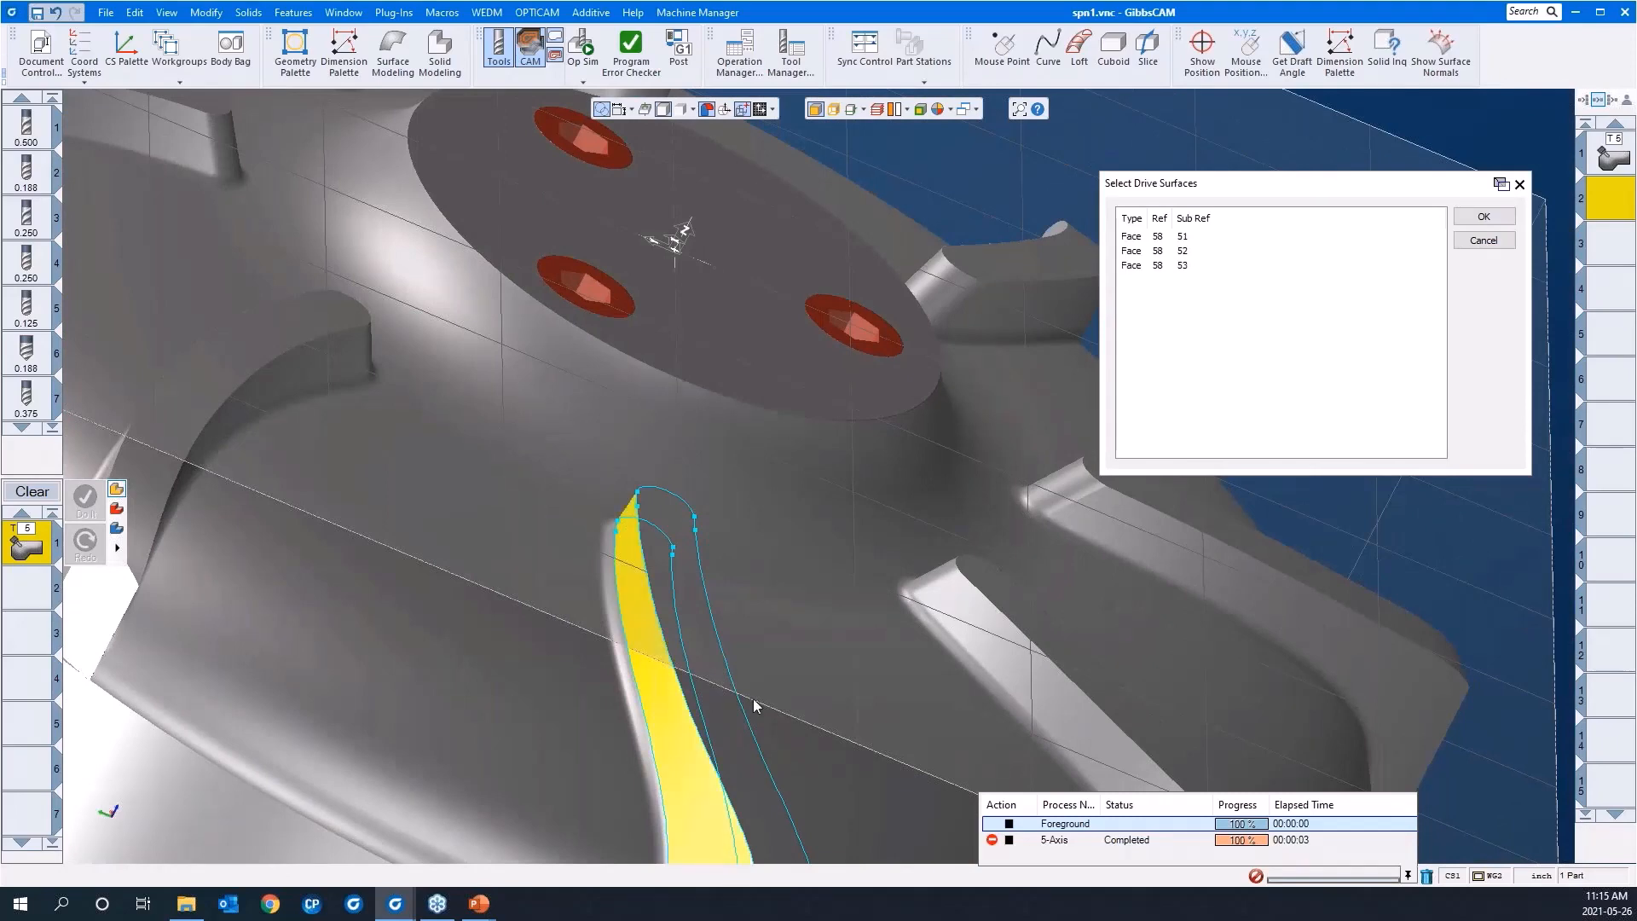
pyautogui.moveTo(754, 698); pyautogui.dragTo(1439, 279, button='middle')
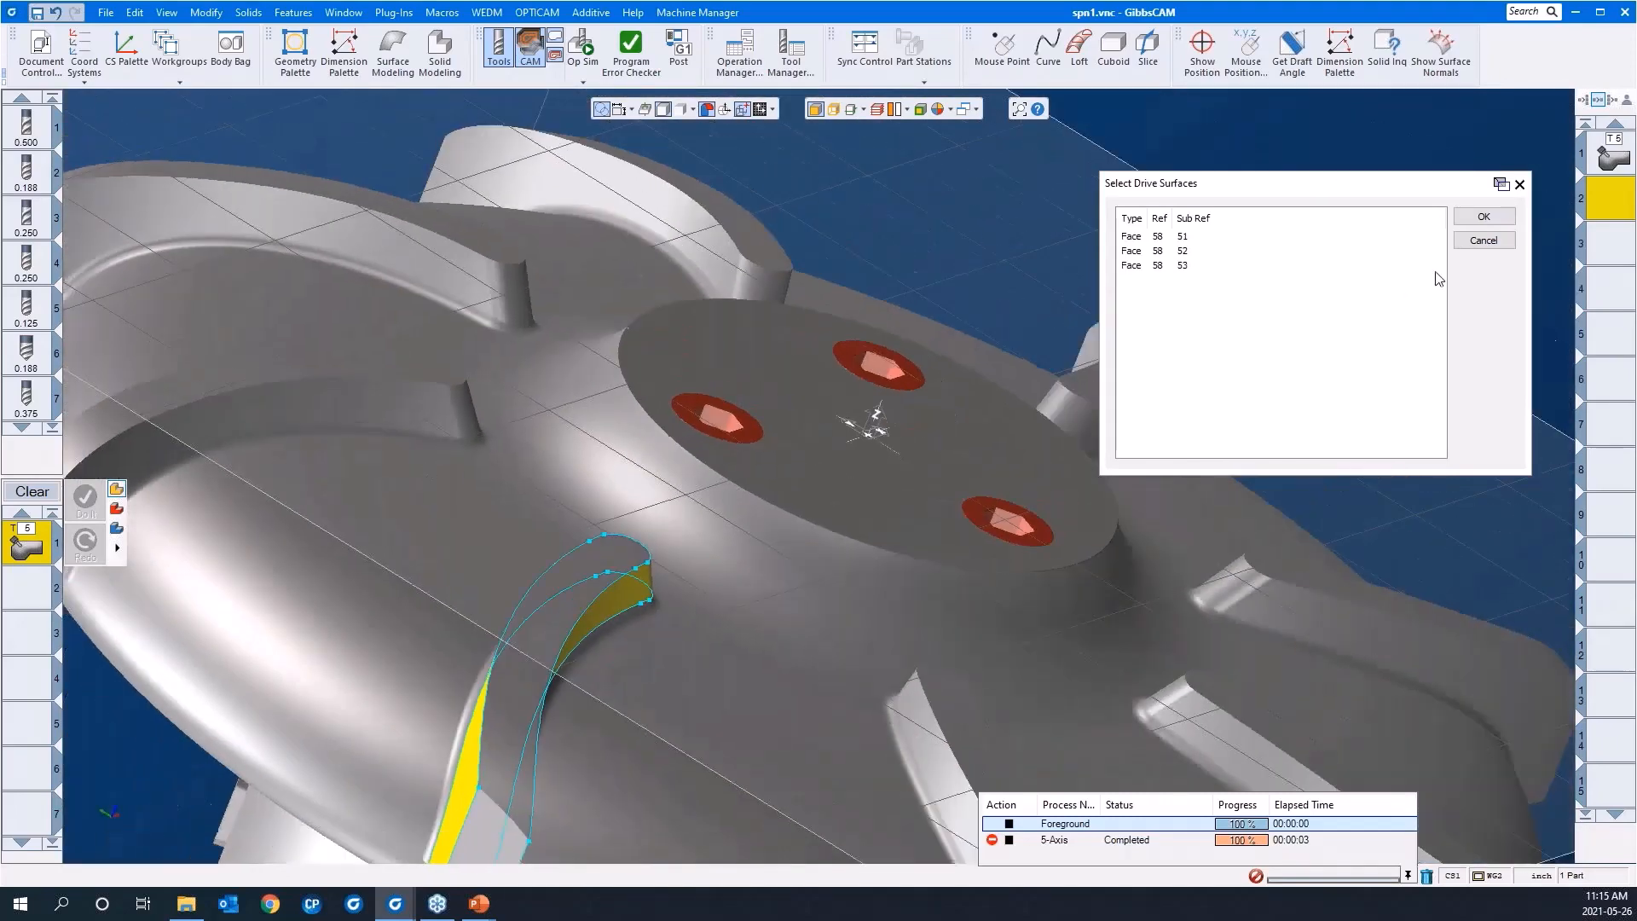
pyautogui.click(1483, 216)
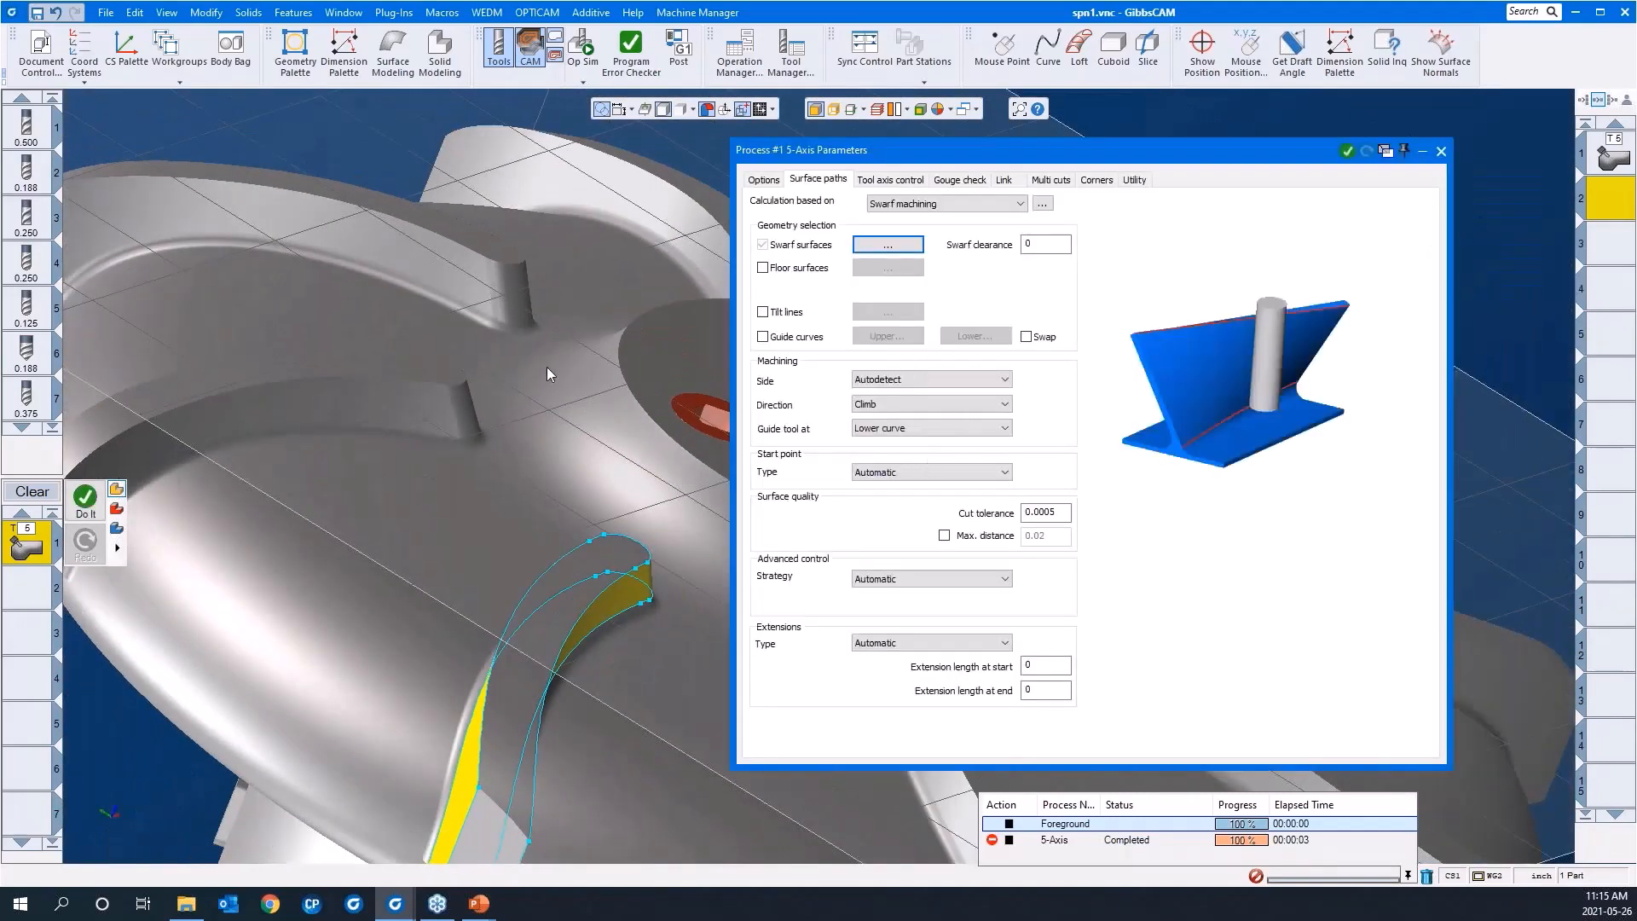
# Step: Enable guide curves and assign the curve along the blade's top outline as the upper guide curve
pyautogui.scroll(-3, 546, 367)
pyautogui.moveTo(559, 474); pyautogui.dragTo(680, 317, button='middle')
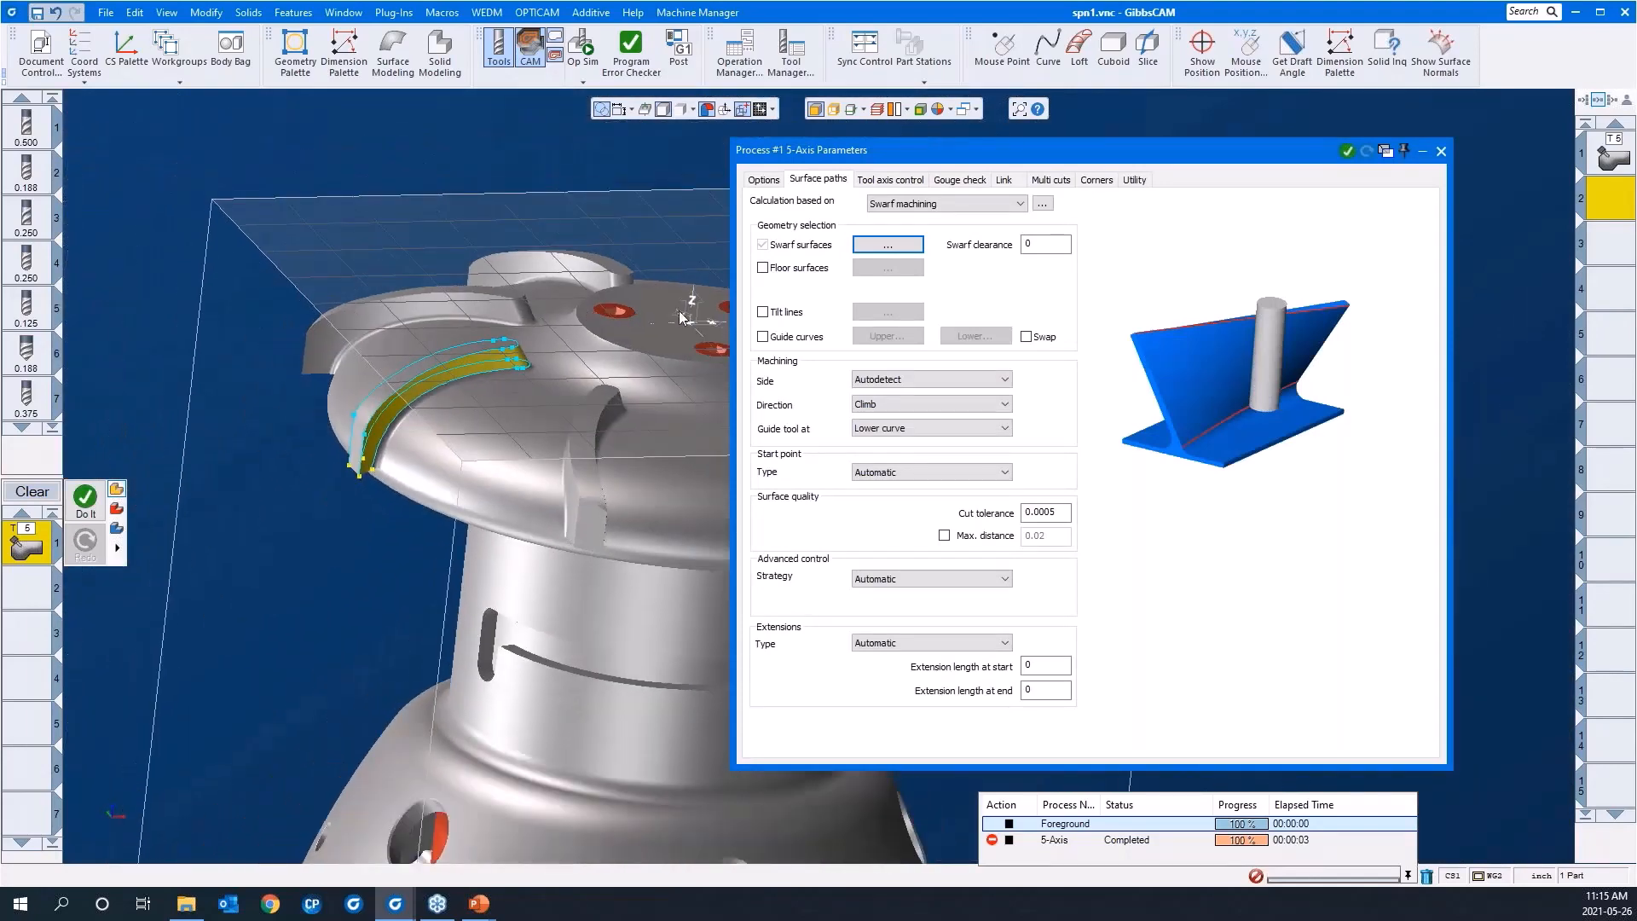
pyautogui.click(763, 338)
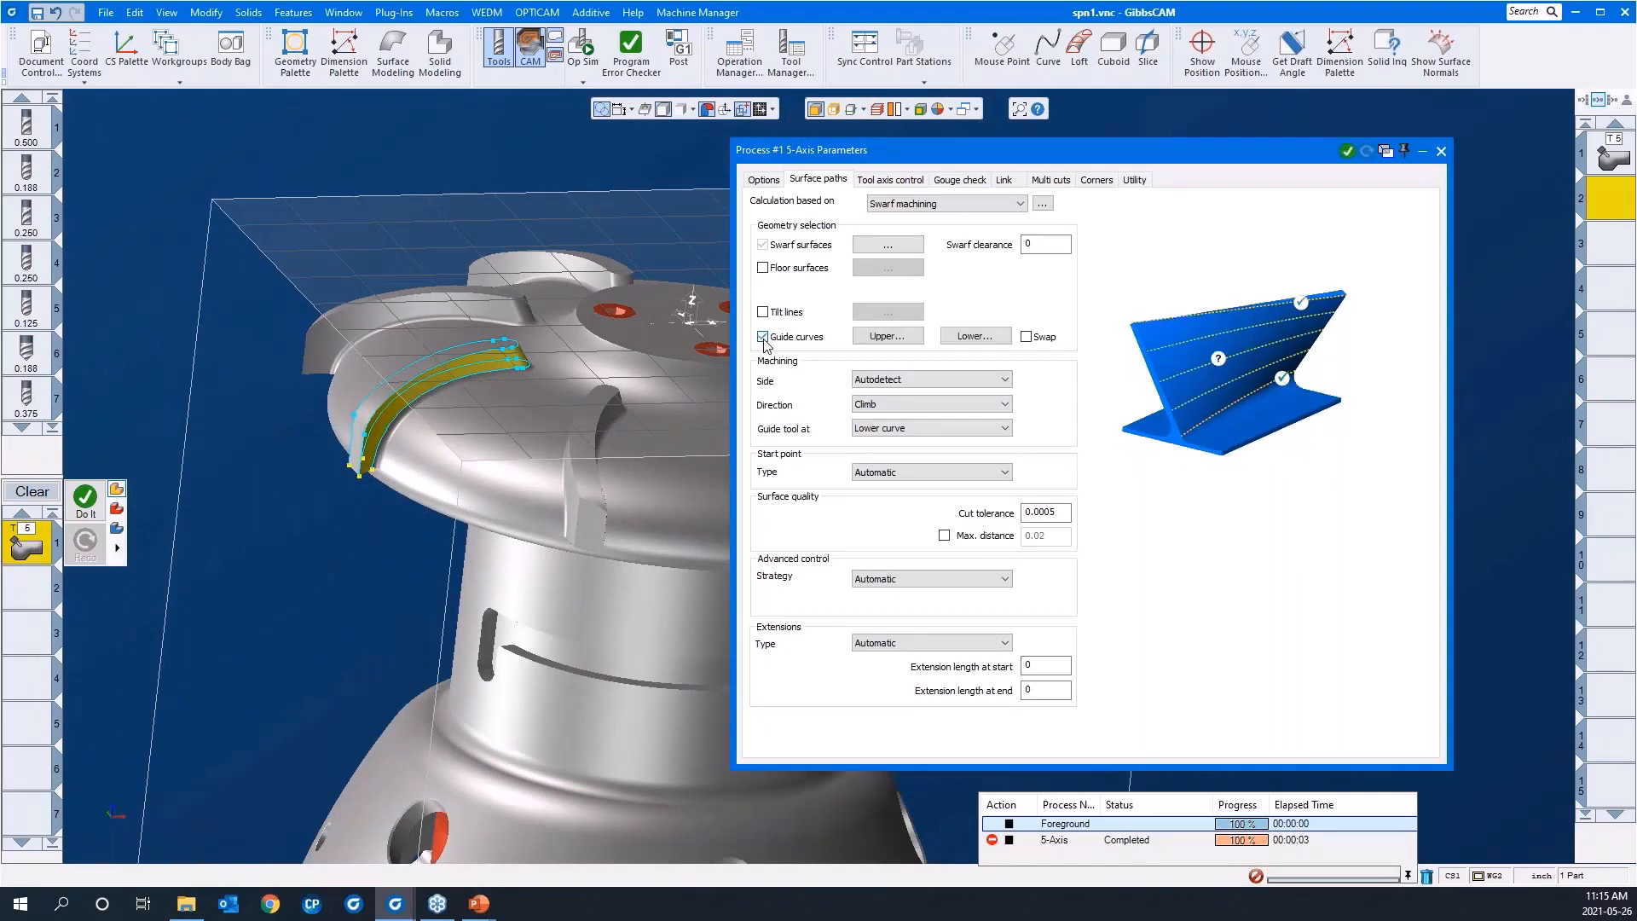
pyautogui.click(887, 336)
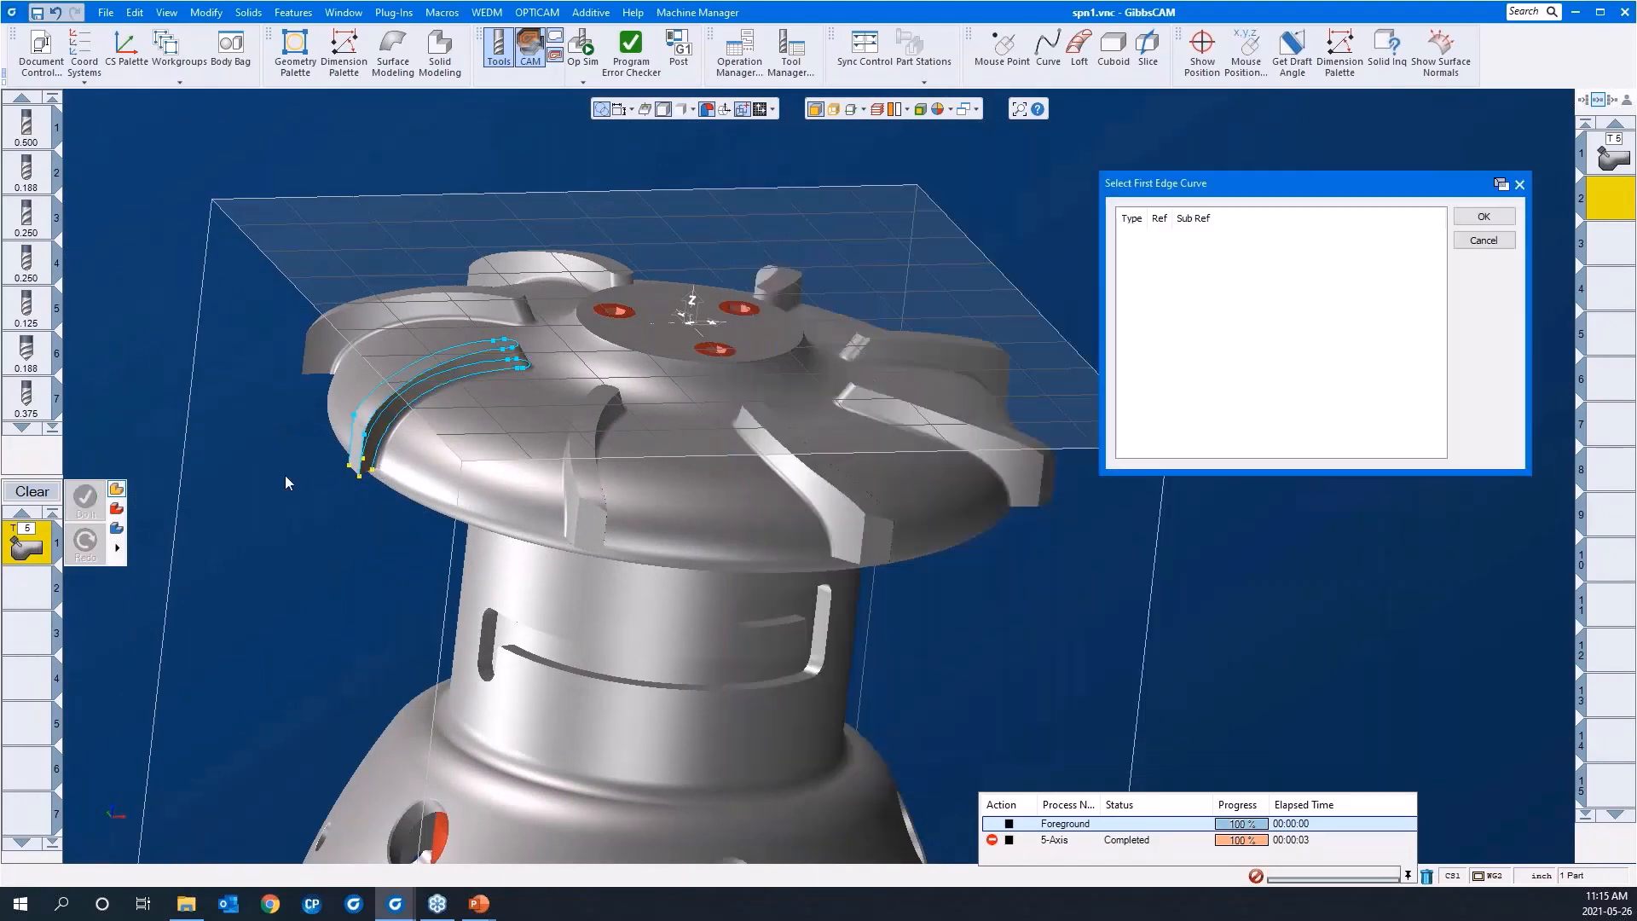
pyautogui.click(348, 471)
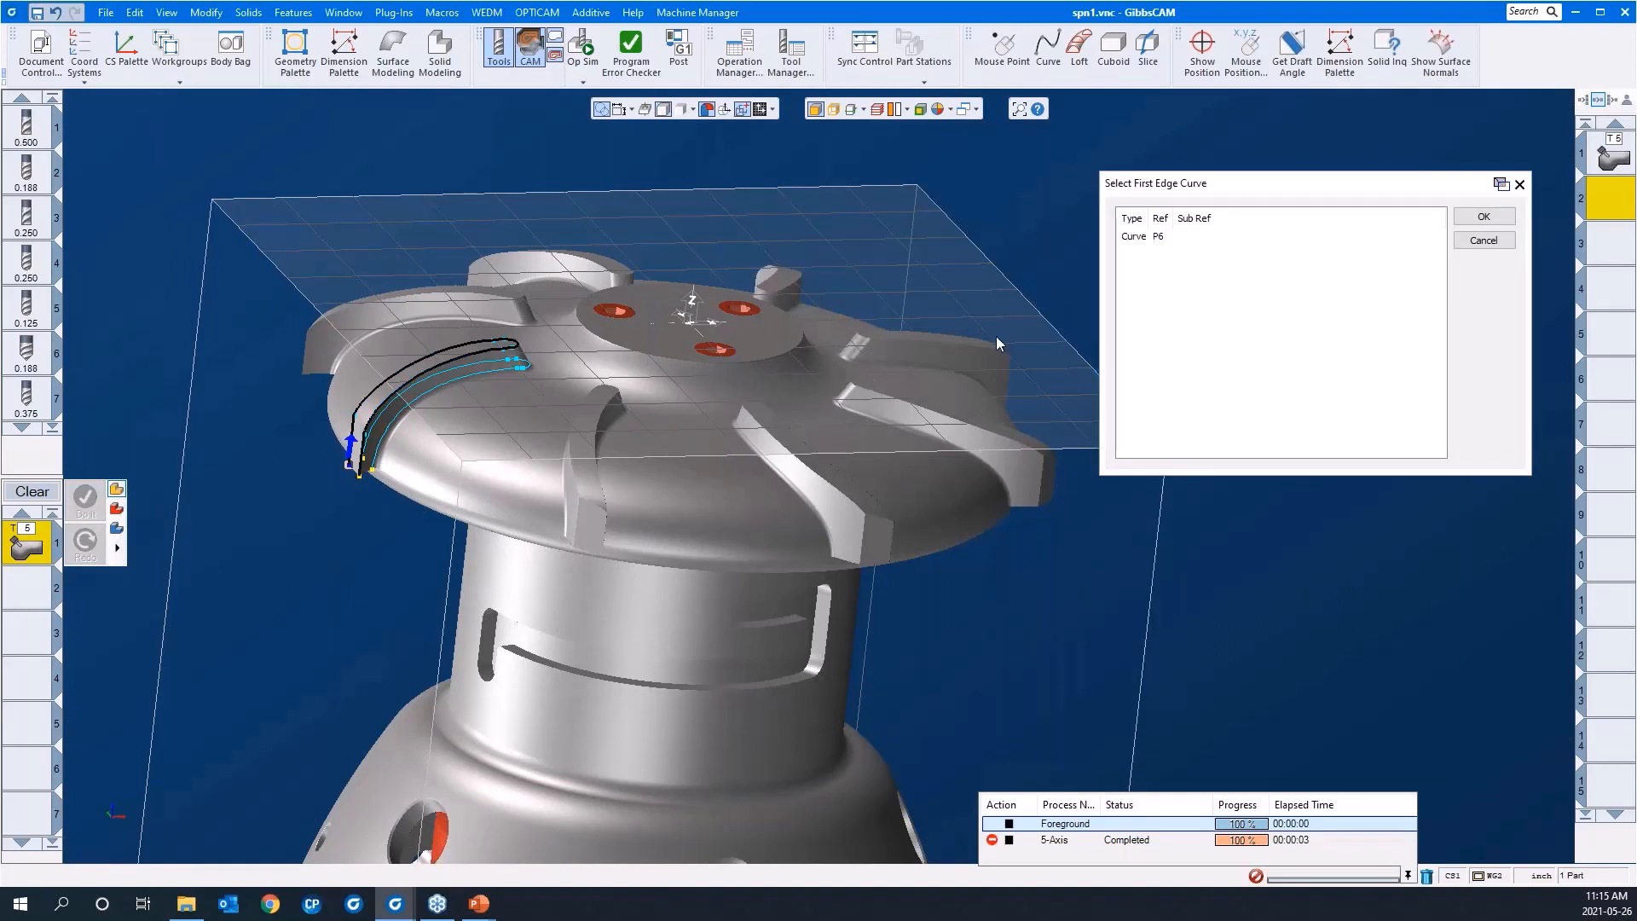
pyautogui.click(1496, 220)
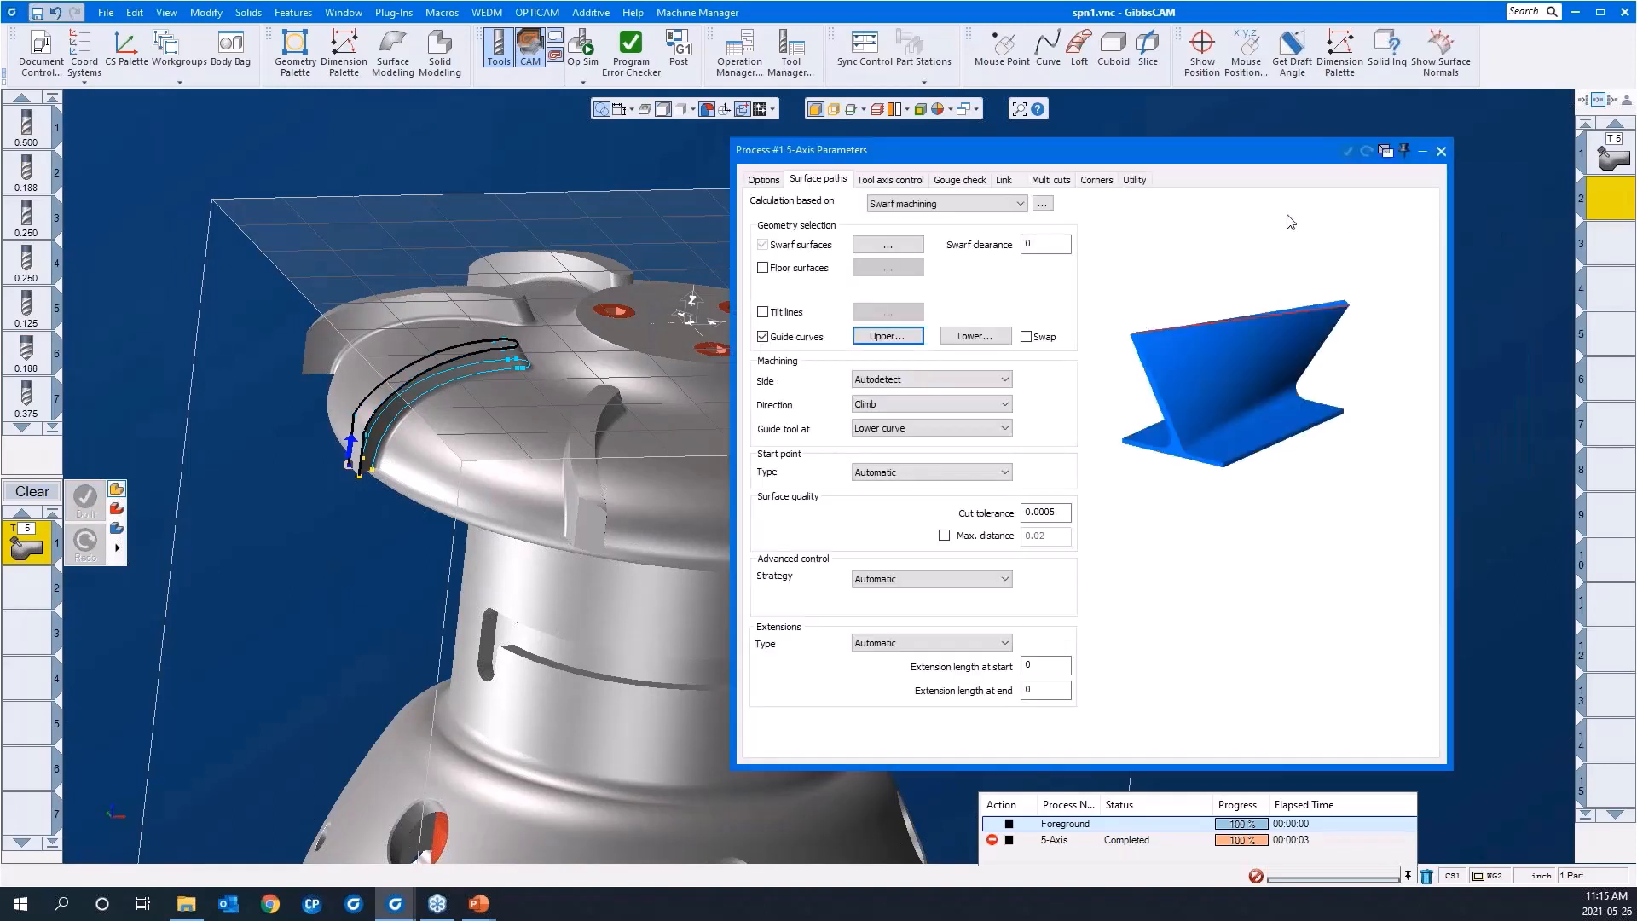
# Step: Assign the curve running around the blade's base just above the fillet as the lower guide curve
pyautogui.click(974, 336)
pyautogui.moveTo(299, 427); pyautogui.dragTo(473, 510)
pyautogui.click(605, 382)
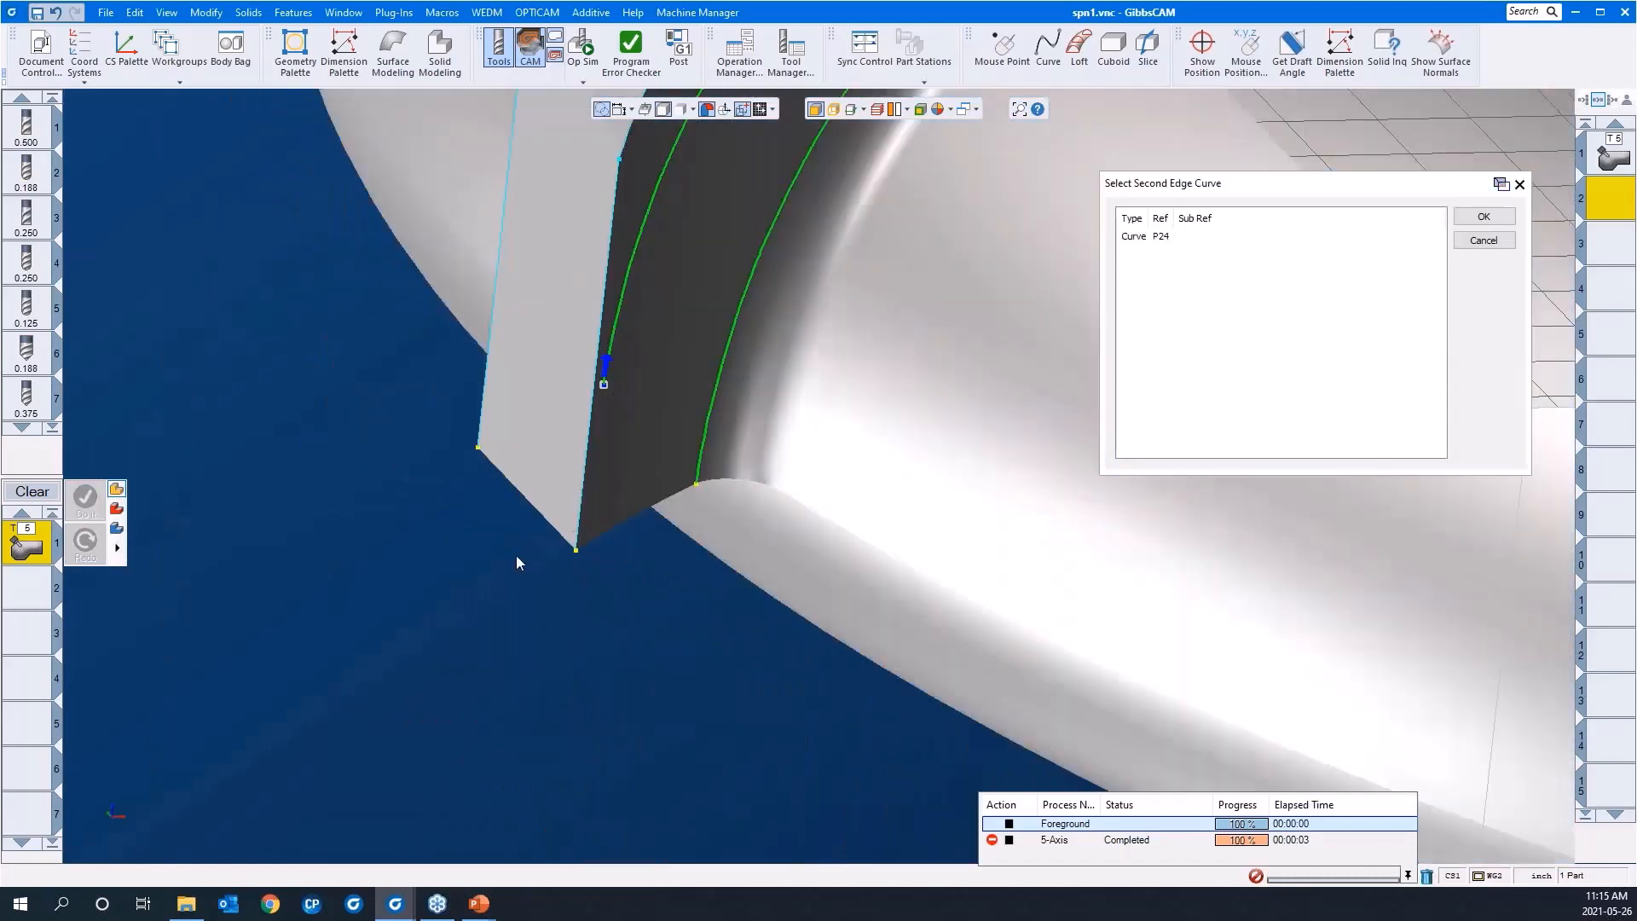
pyautogui.scroll(-3, 460, 559)
pyautogui.scroll(-3, 406, 626)
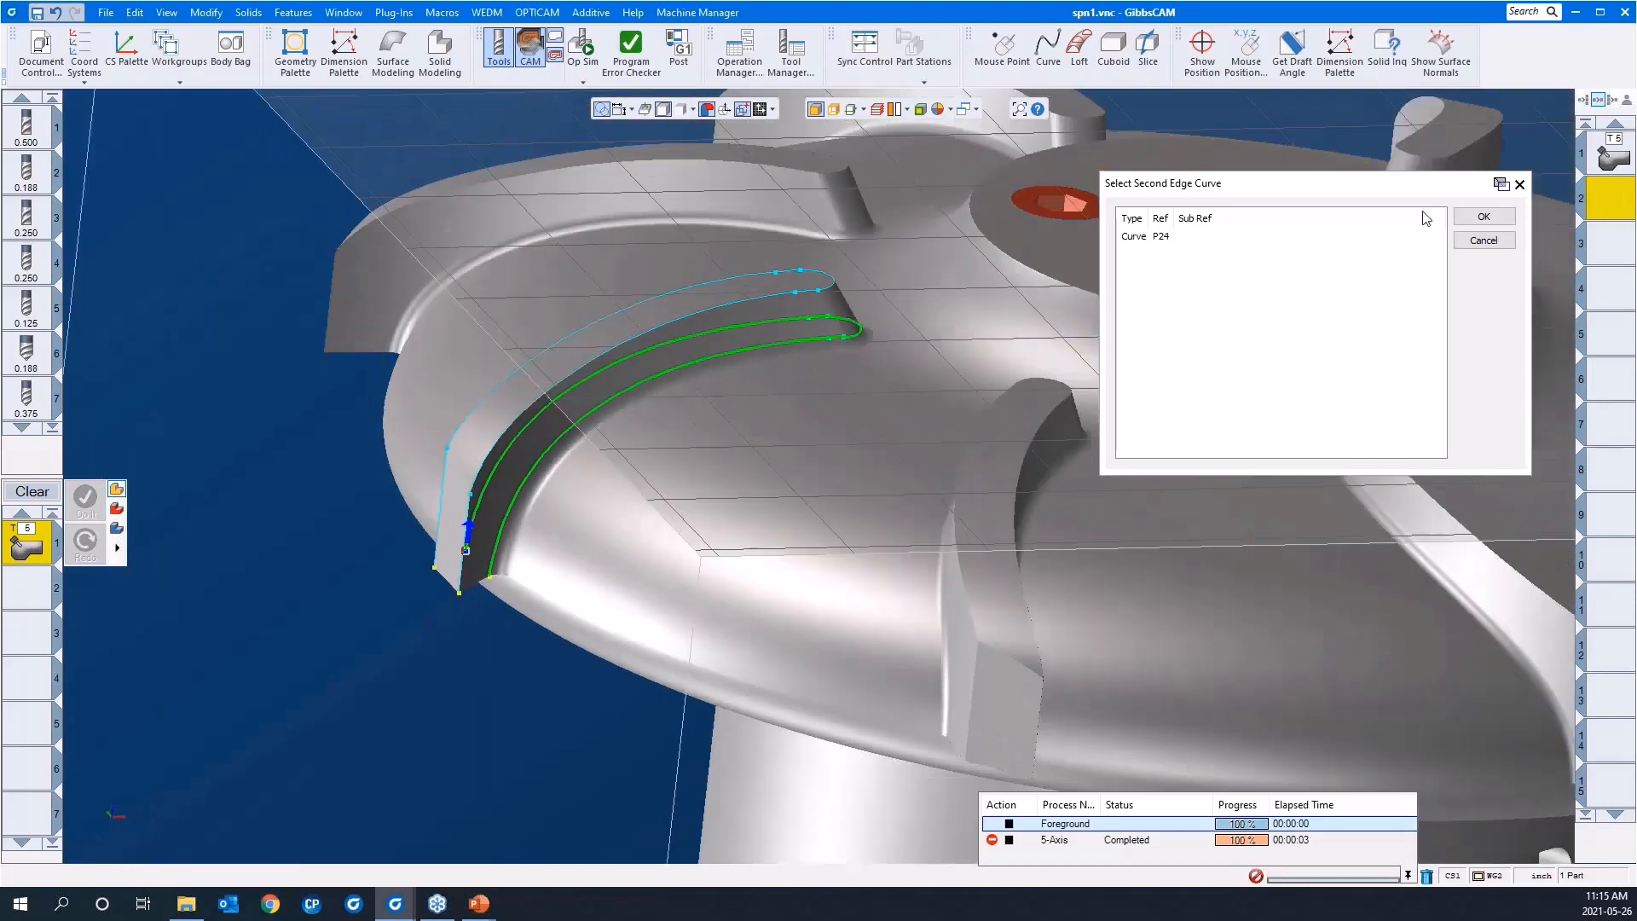
pyautogui.click(1483, 217)
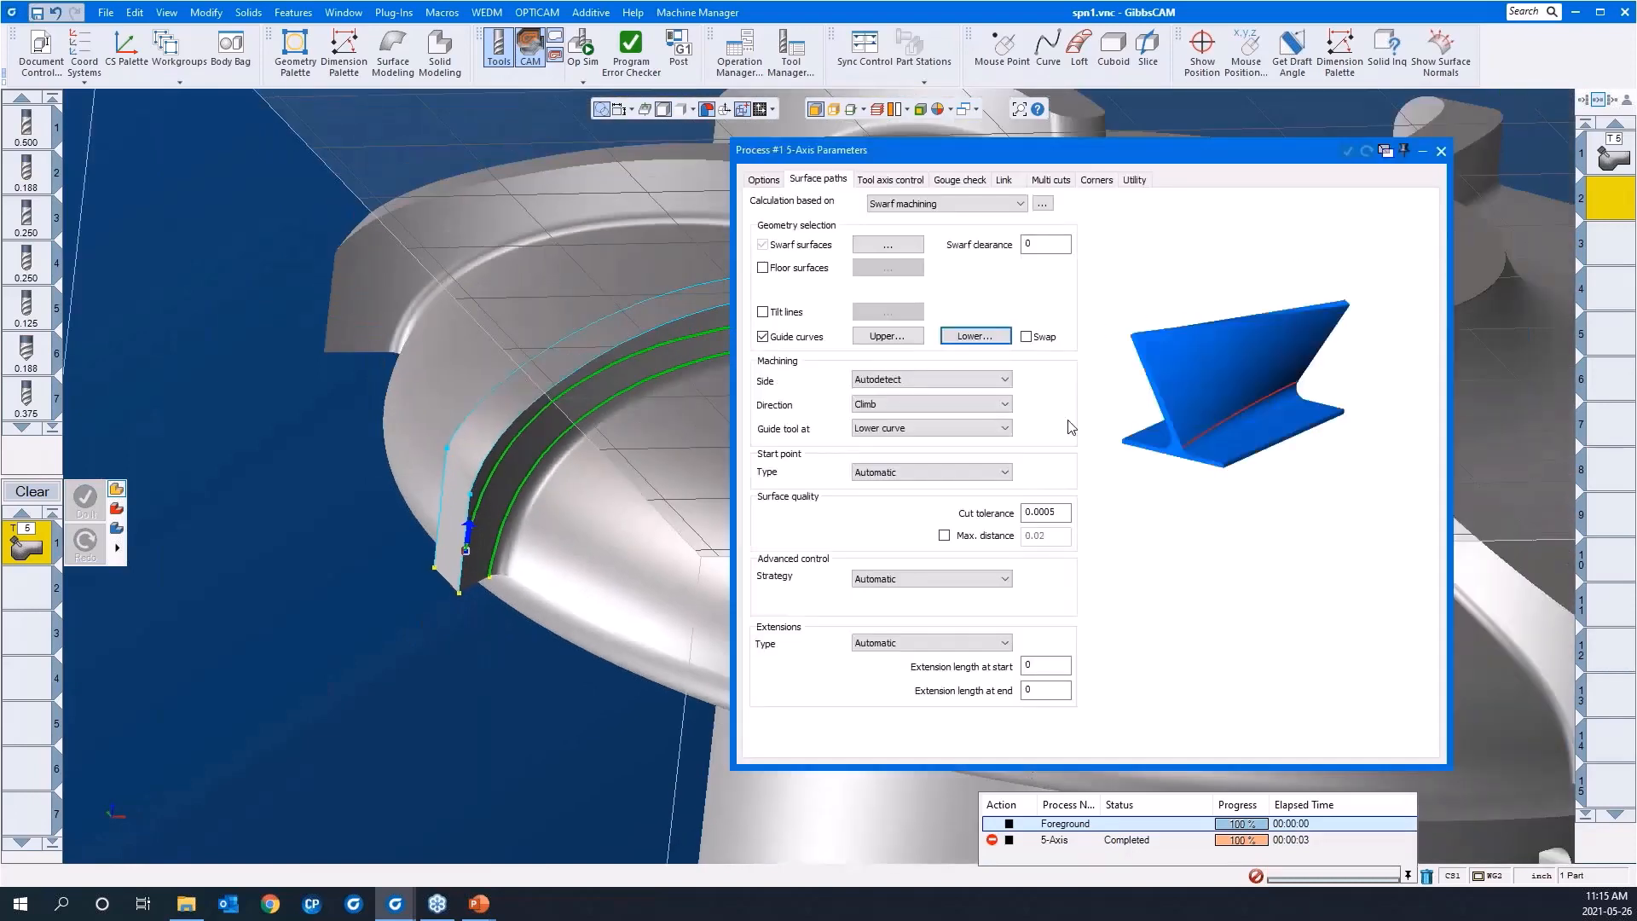
# Step: Set the advanced control strategy to Sync. with (upper/lower) curves
pyautogui.moveTo(998, 159); pyautogui.dragTo(1222, 131)
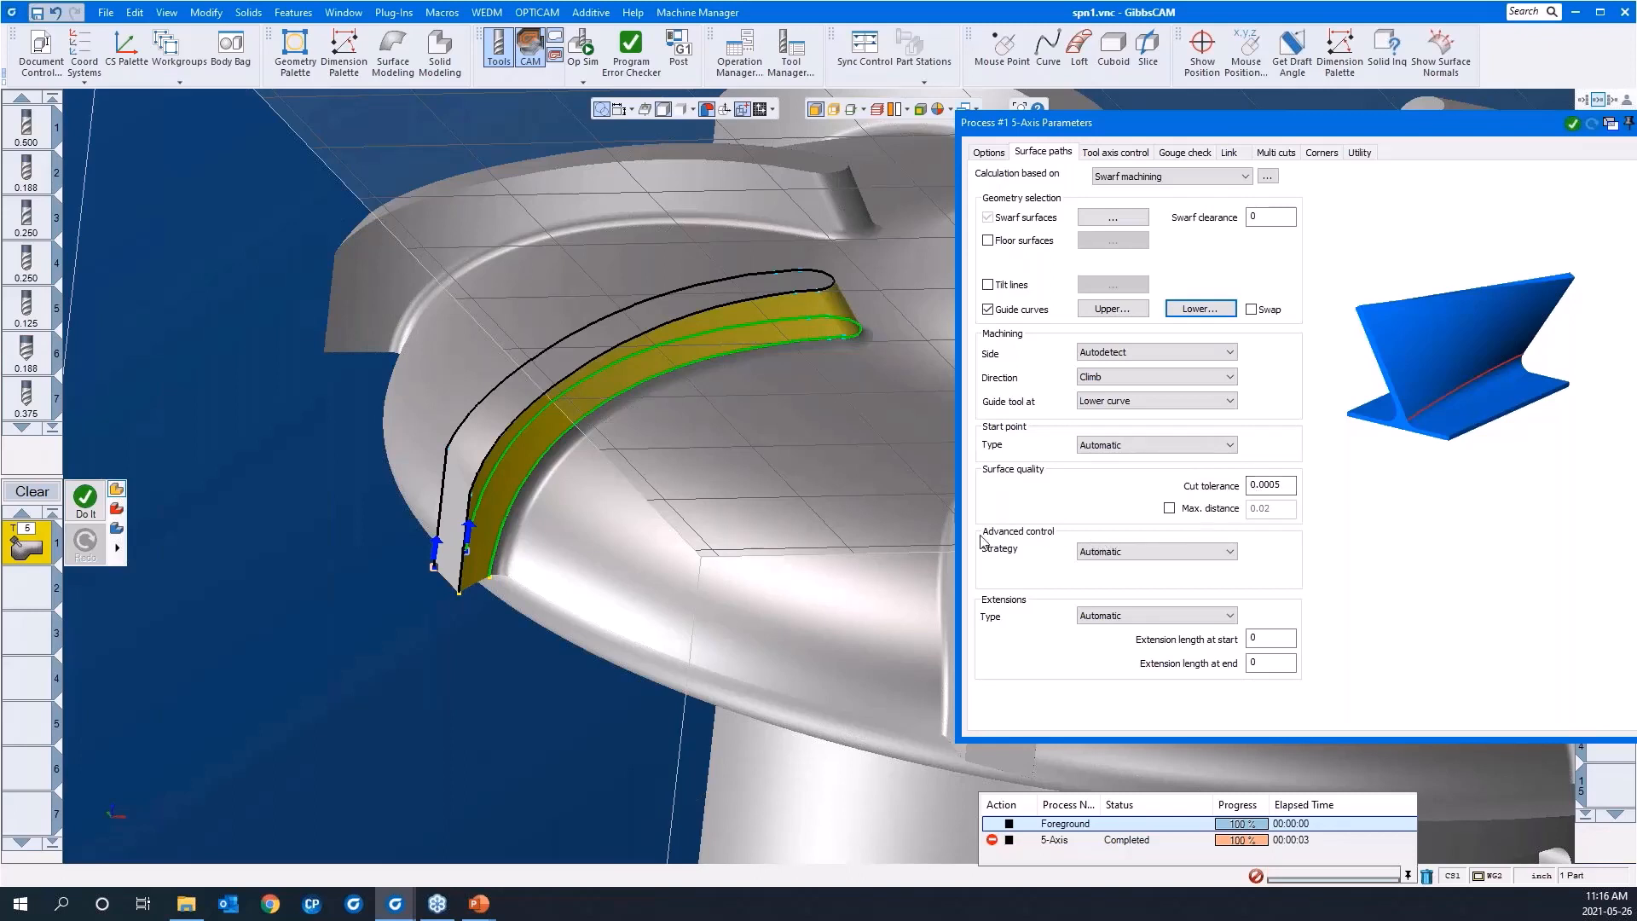
pyautogui.click(1116, 556)
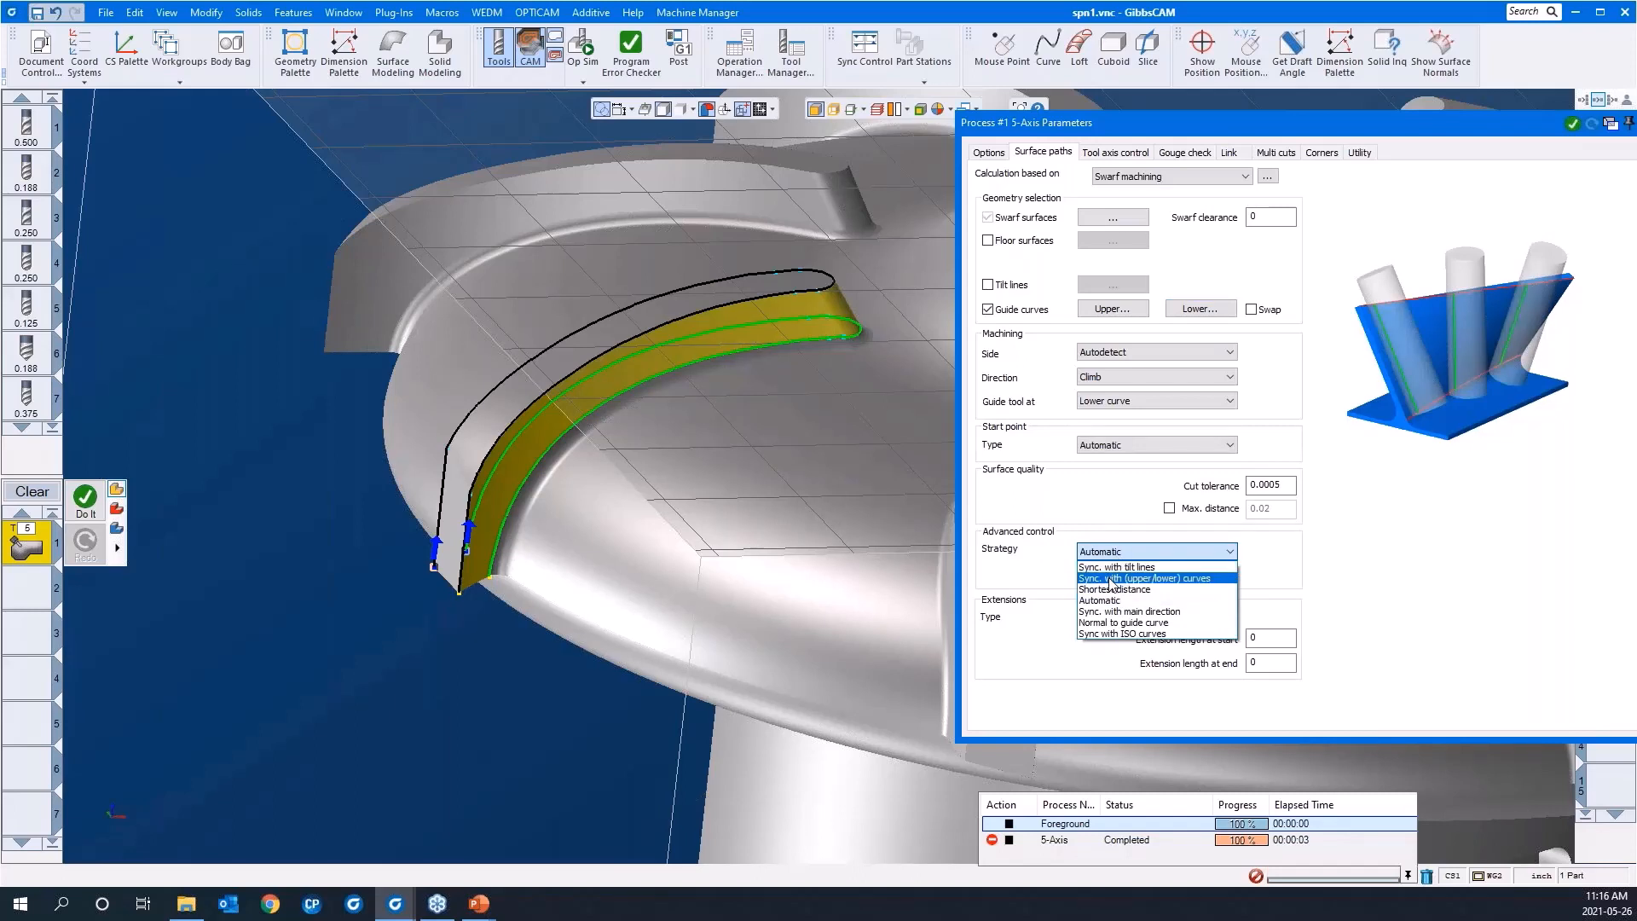
pyautogui.click(1112, 579)
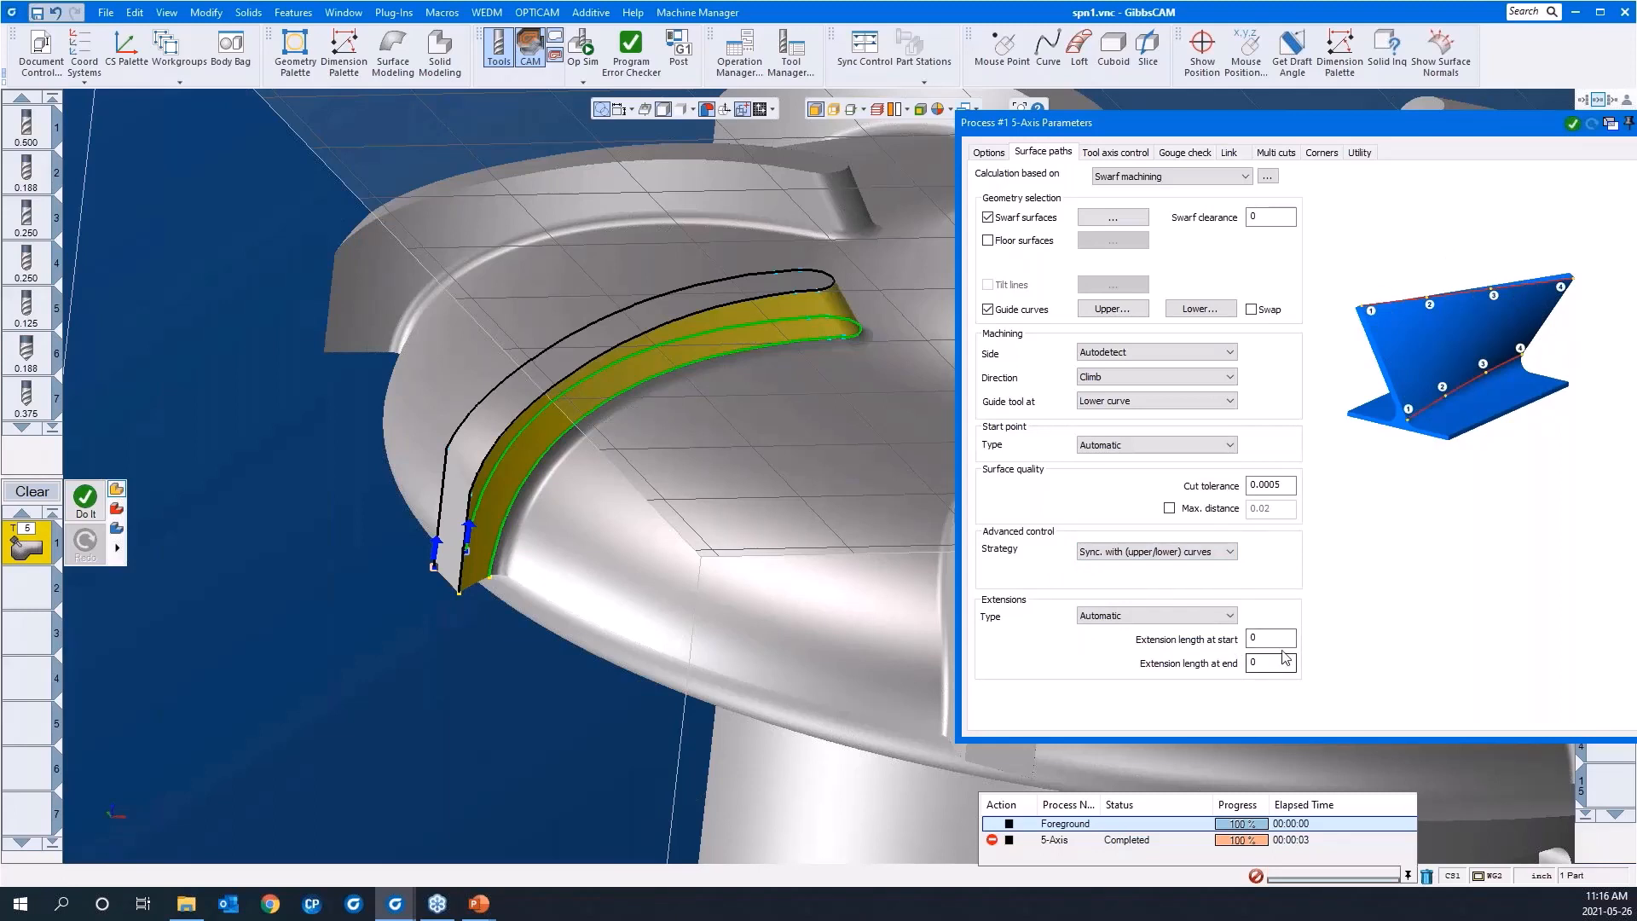
# Step: Review the process's tool axis control, gouge check, link, default lead-in/out and multi cuts settings
pyautogui.click(1123, 156)
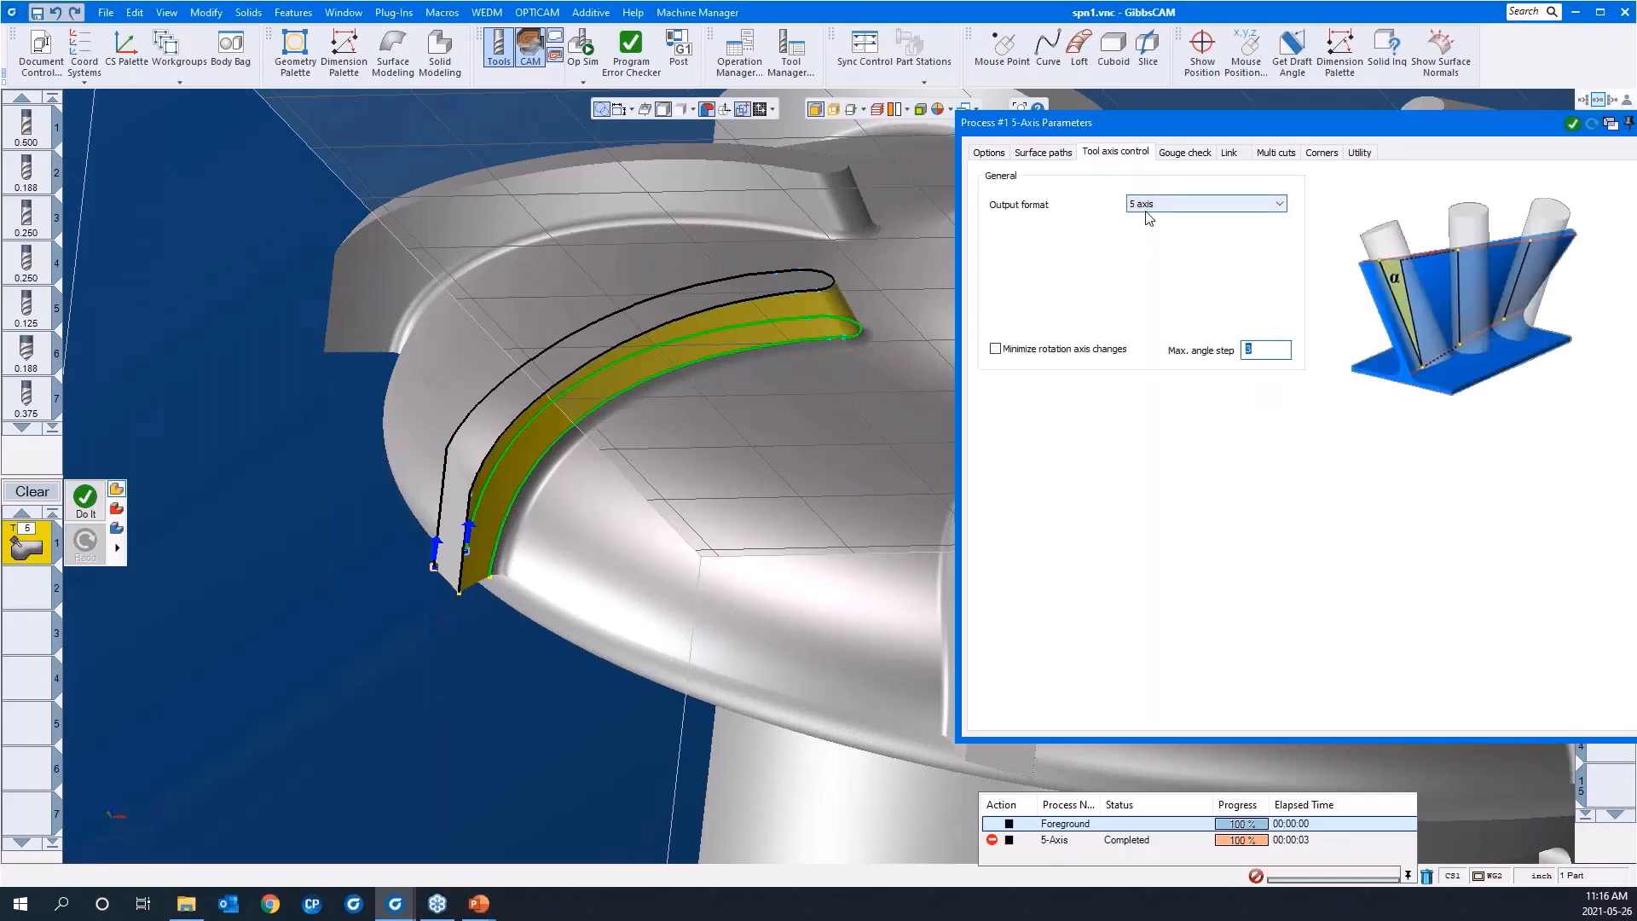
pyautogui.click(1175, 157)
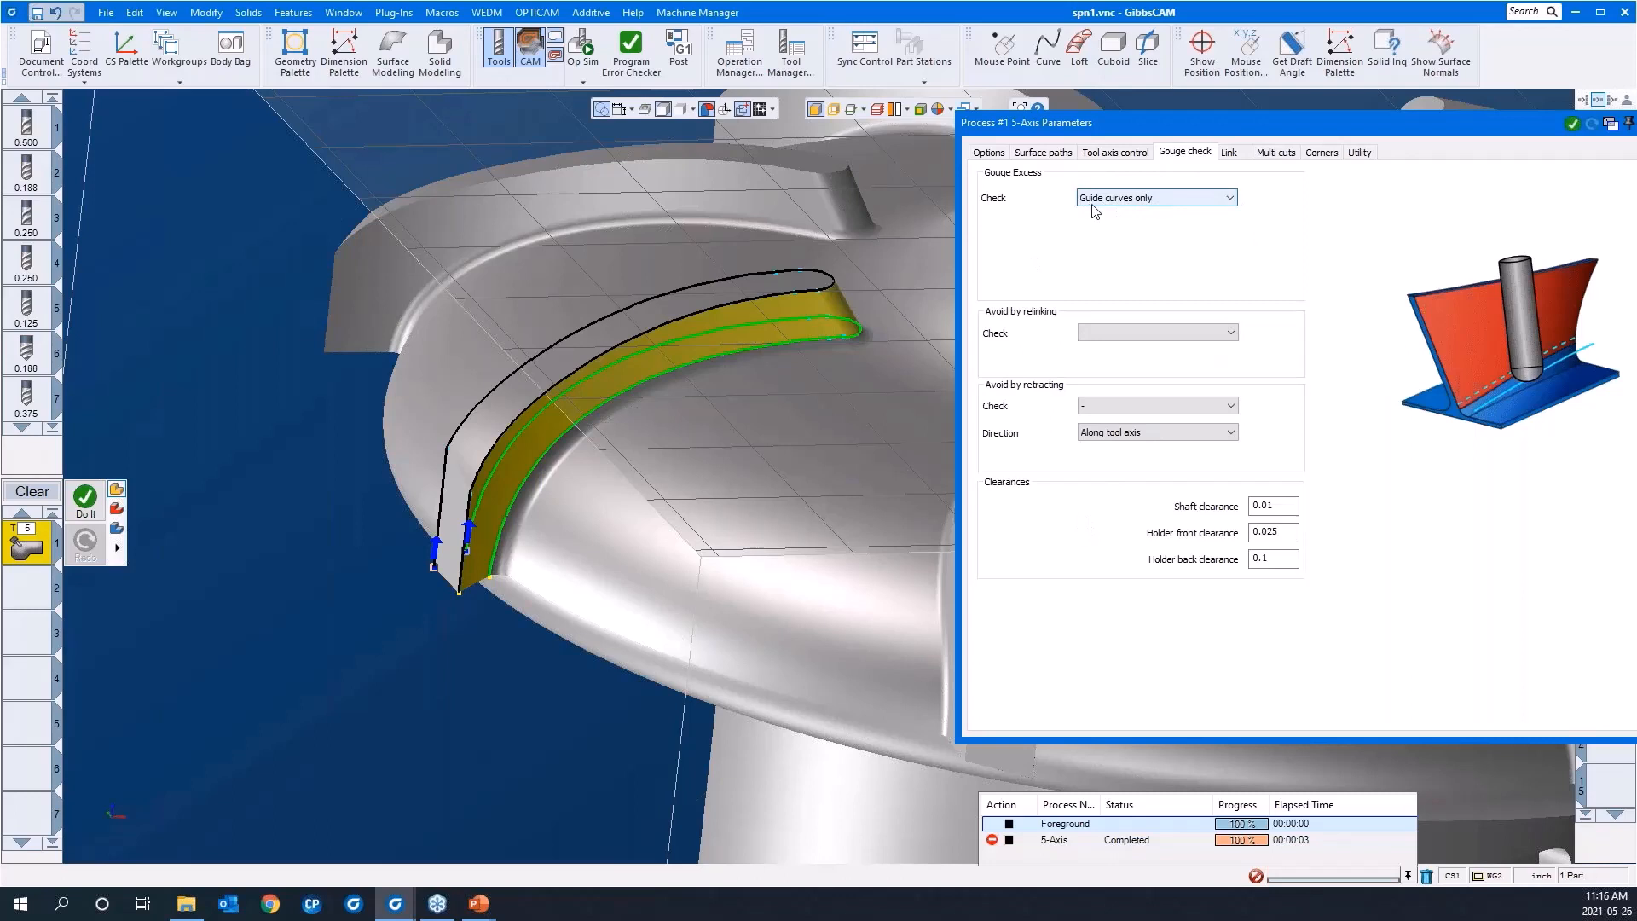
pyautogui.click(1228, 153)
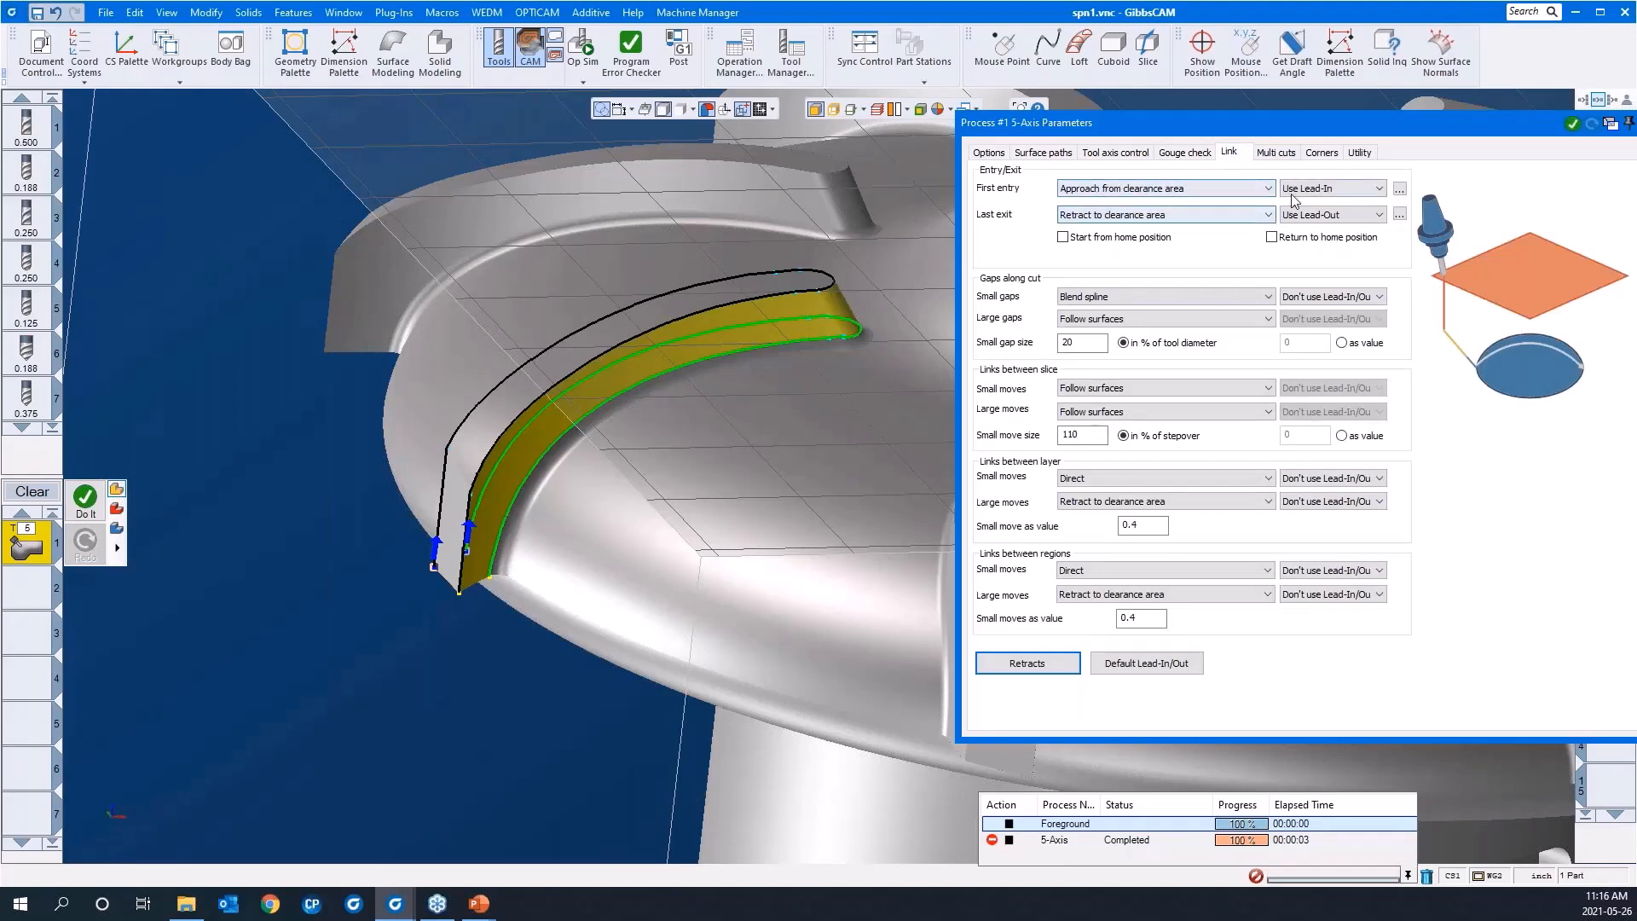
pyautogui.click(1164, 664)
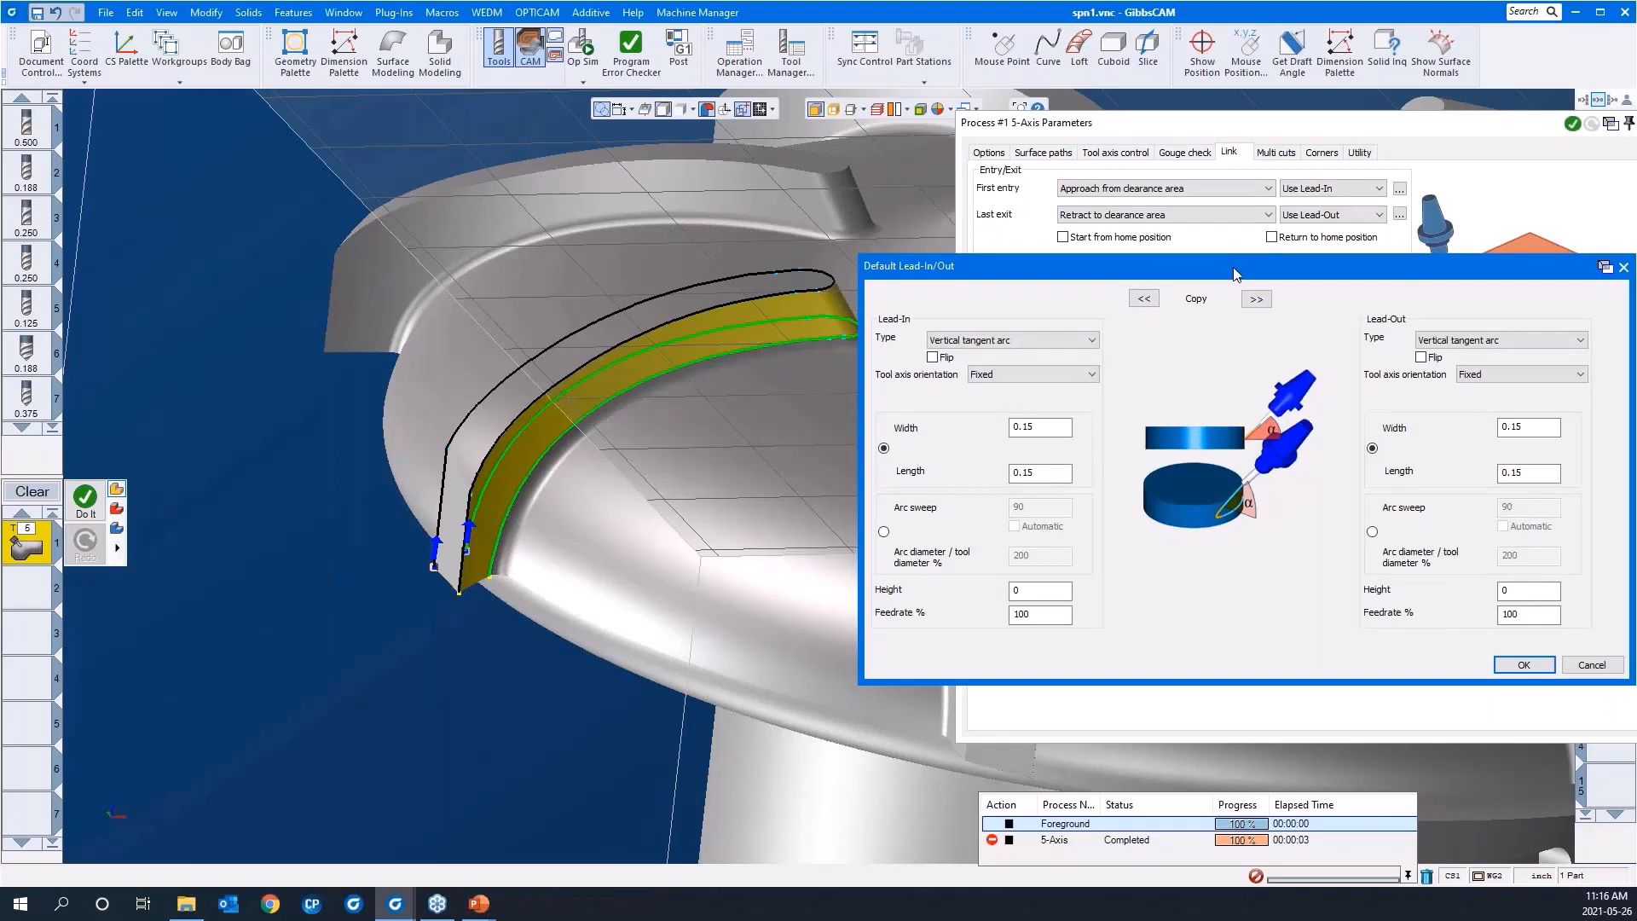
pyautogui.click(1624, 267)
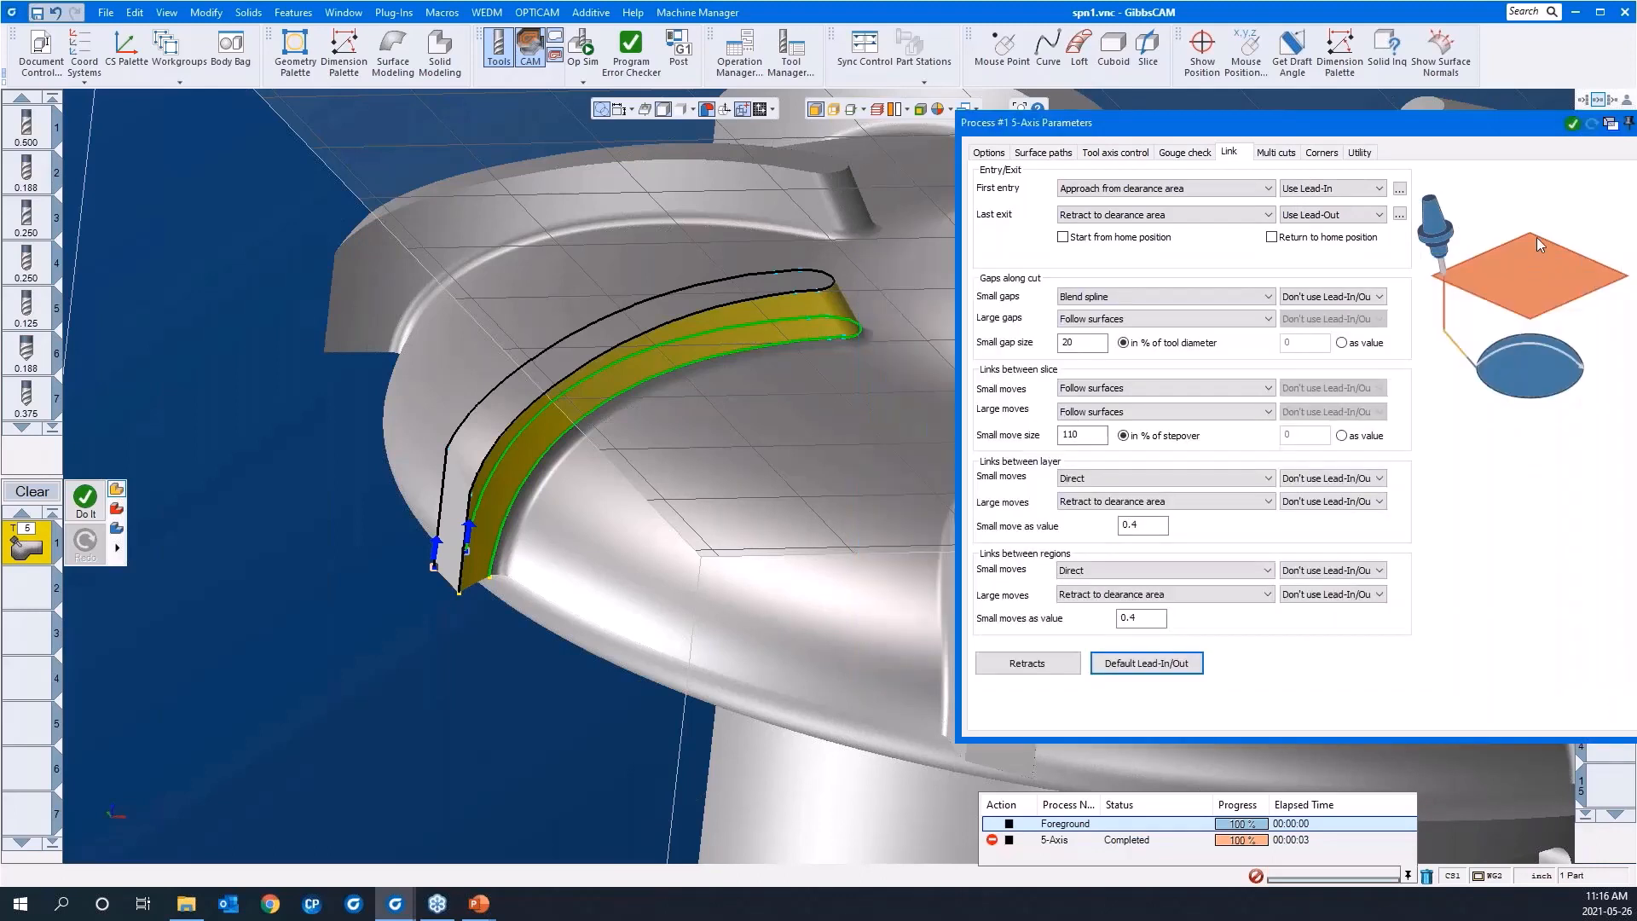
pyautogui.click(1276, 154)
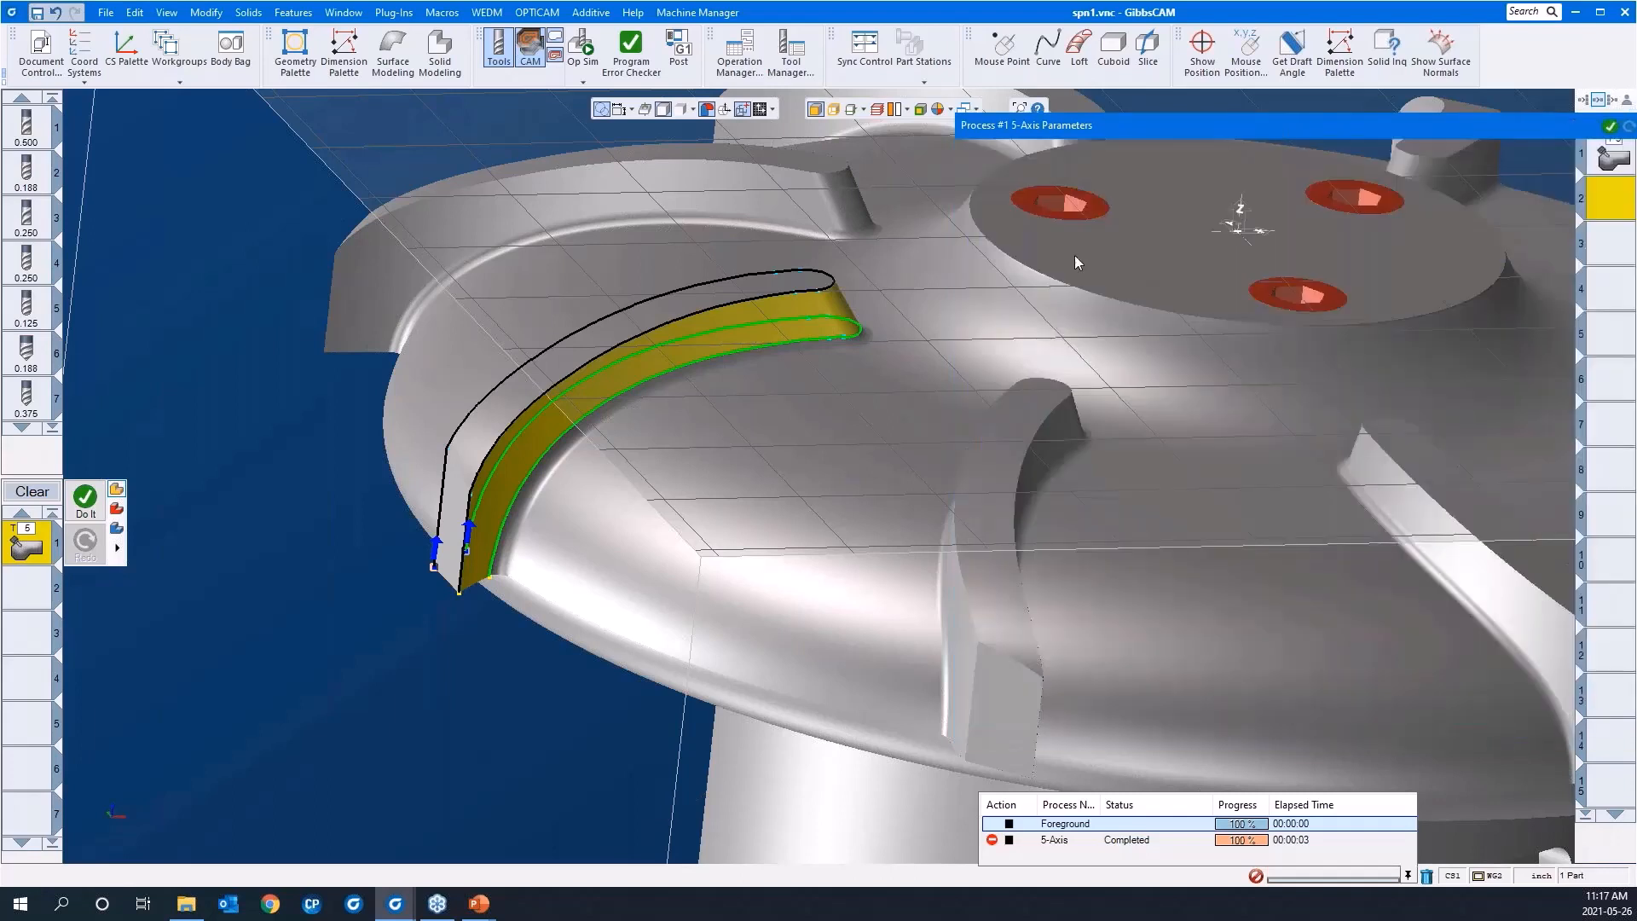
# Step: Generate the swarf machining toolpath from the 5-Axis process
pyautogui.rightClick(394, 727)
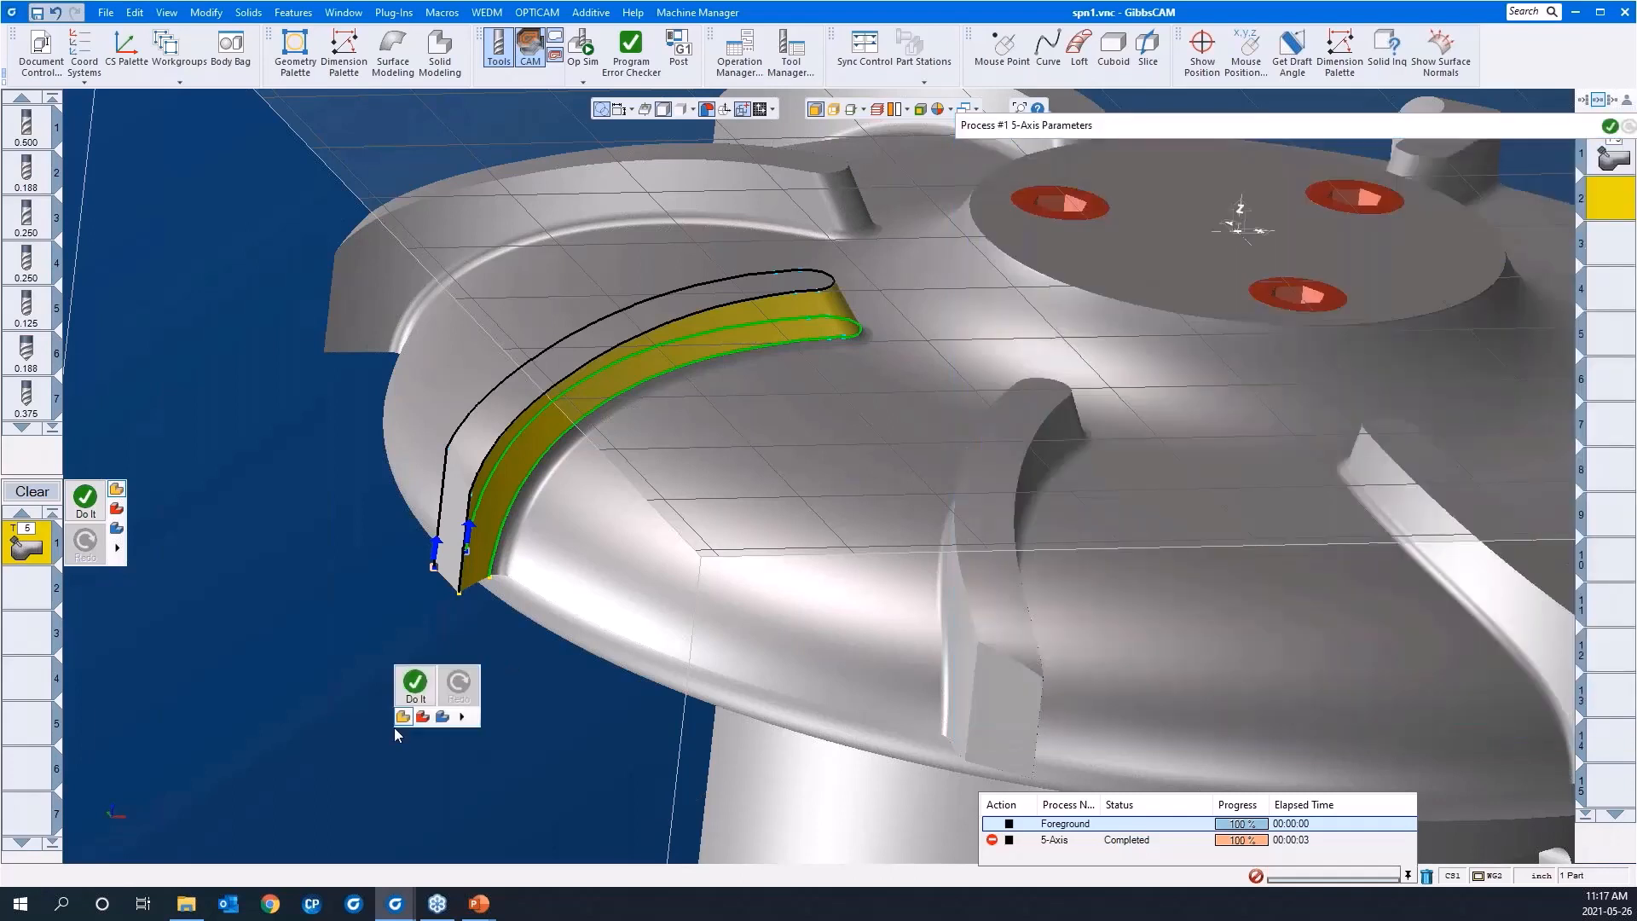
pyautogui.click(414, 685)
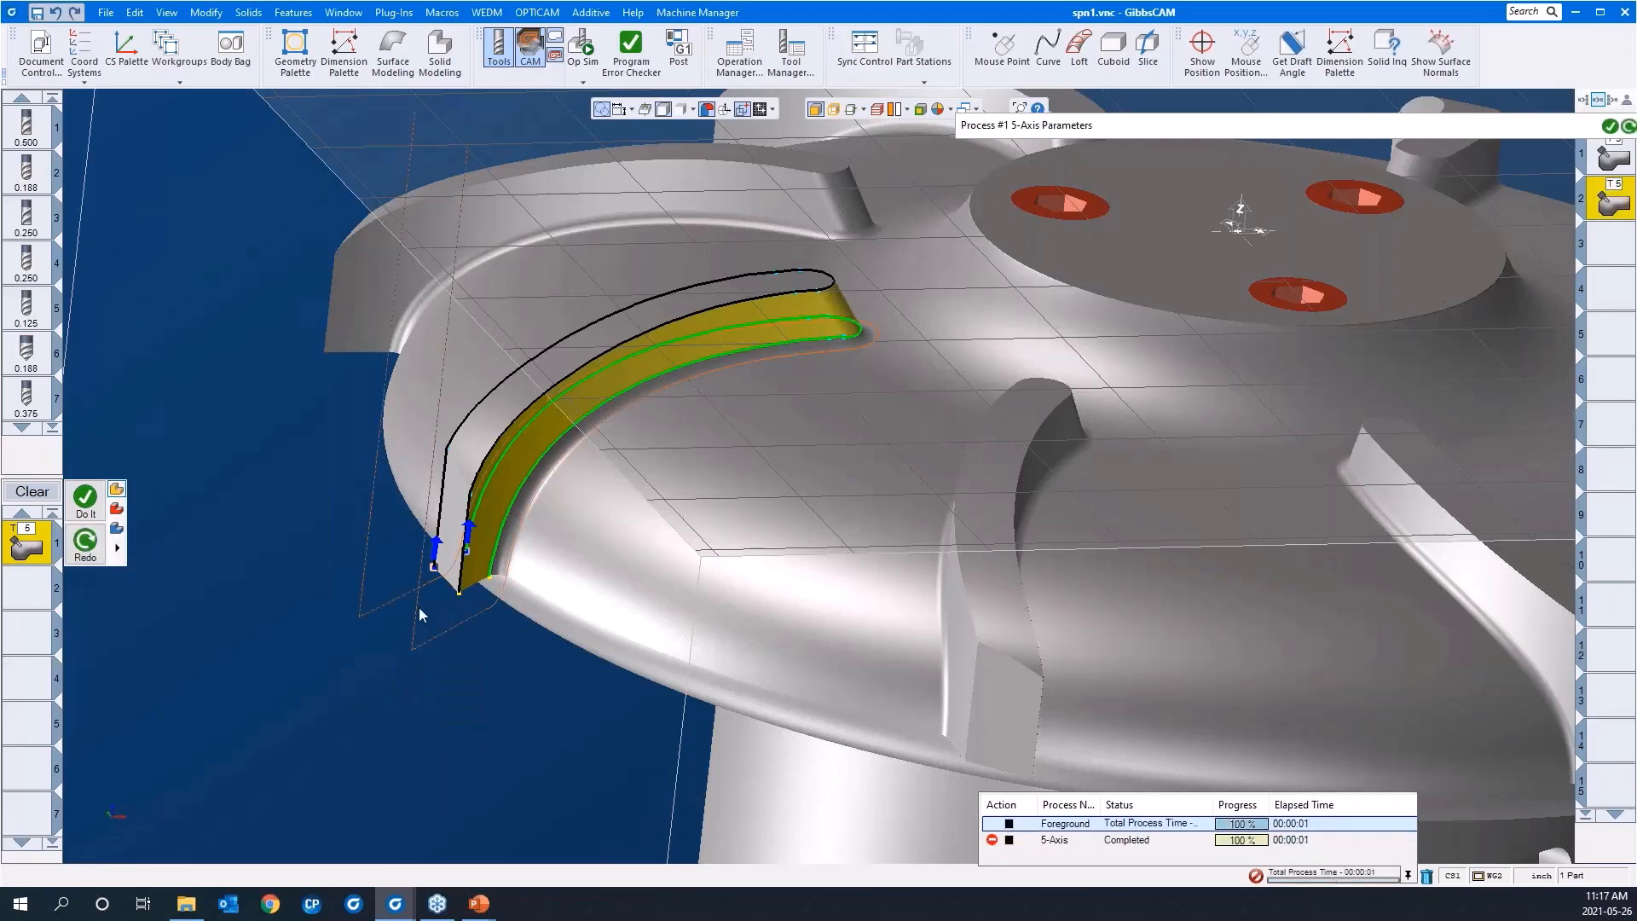
# Step: Examine the swarf toolpath along the blade's base and its entry and exit moves at the outer rim
pyautogui.moveTo(744, 468); pyautogui.dragTo(458, 500, button='middle')
pyautogui.moveTo(458, 500); pyautogui.dragTo(897, 677)
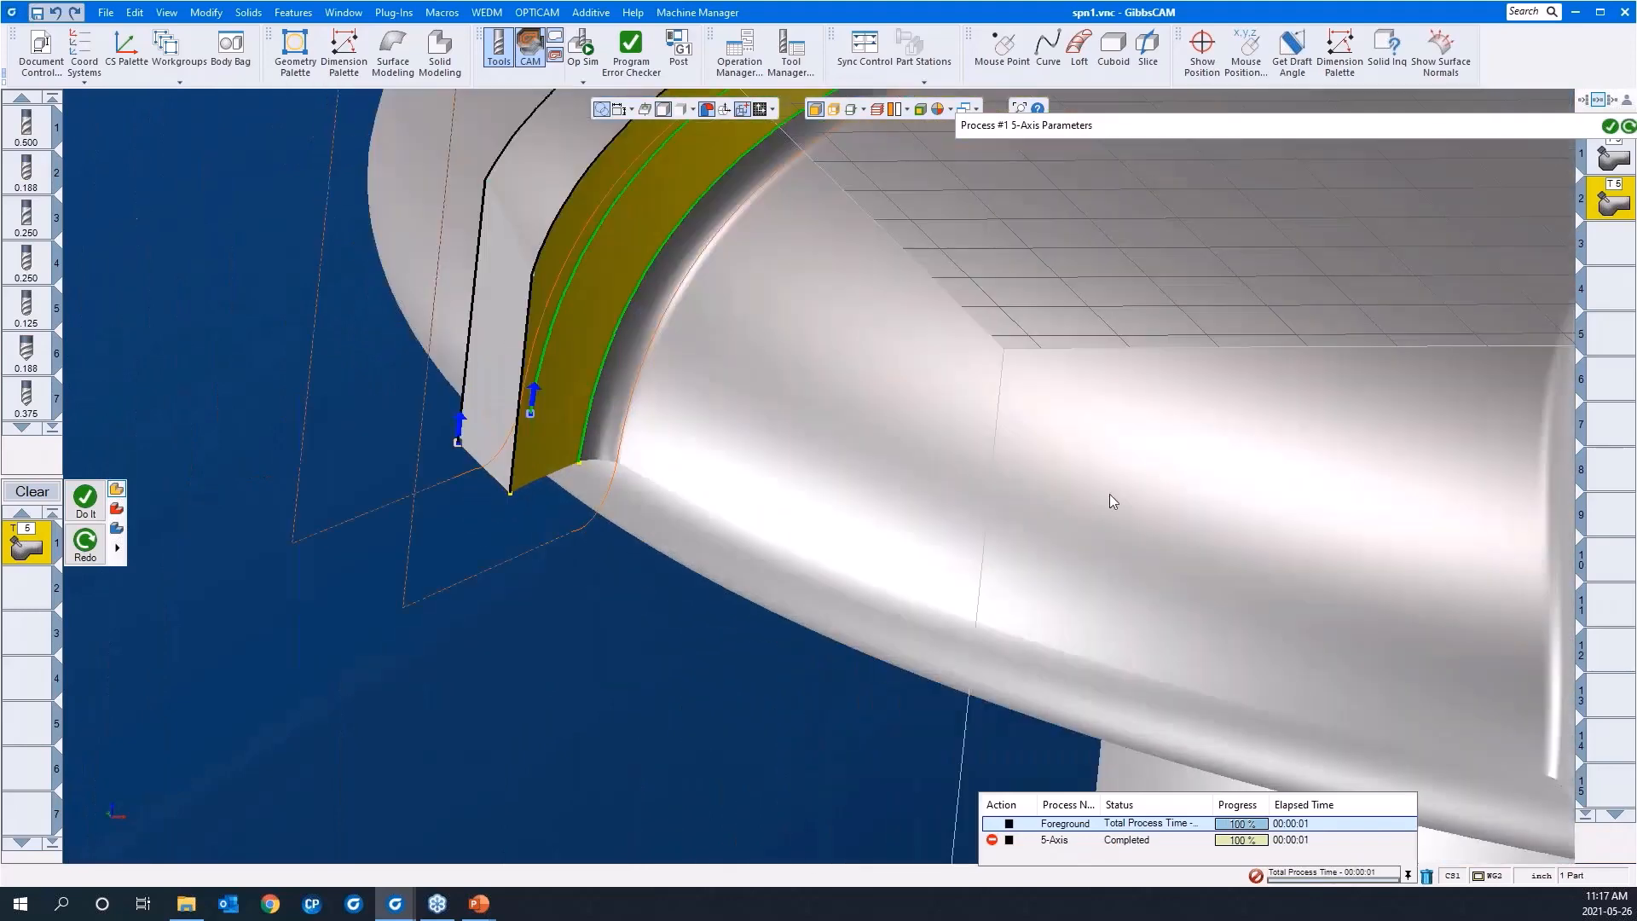
pyautogui.scroll(-3, 1076, 354)
pyautogui.moveTo(1074, 359); pyautogui.dragTo(626, 442, button='middle')
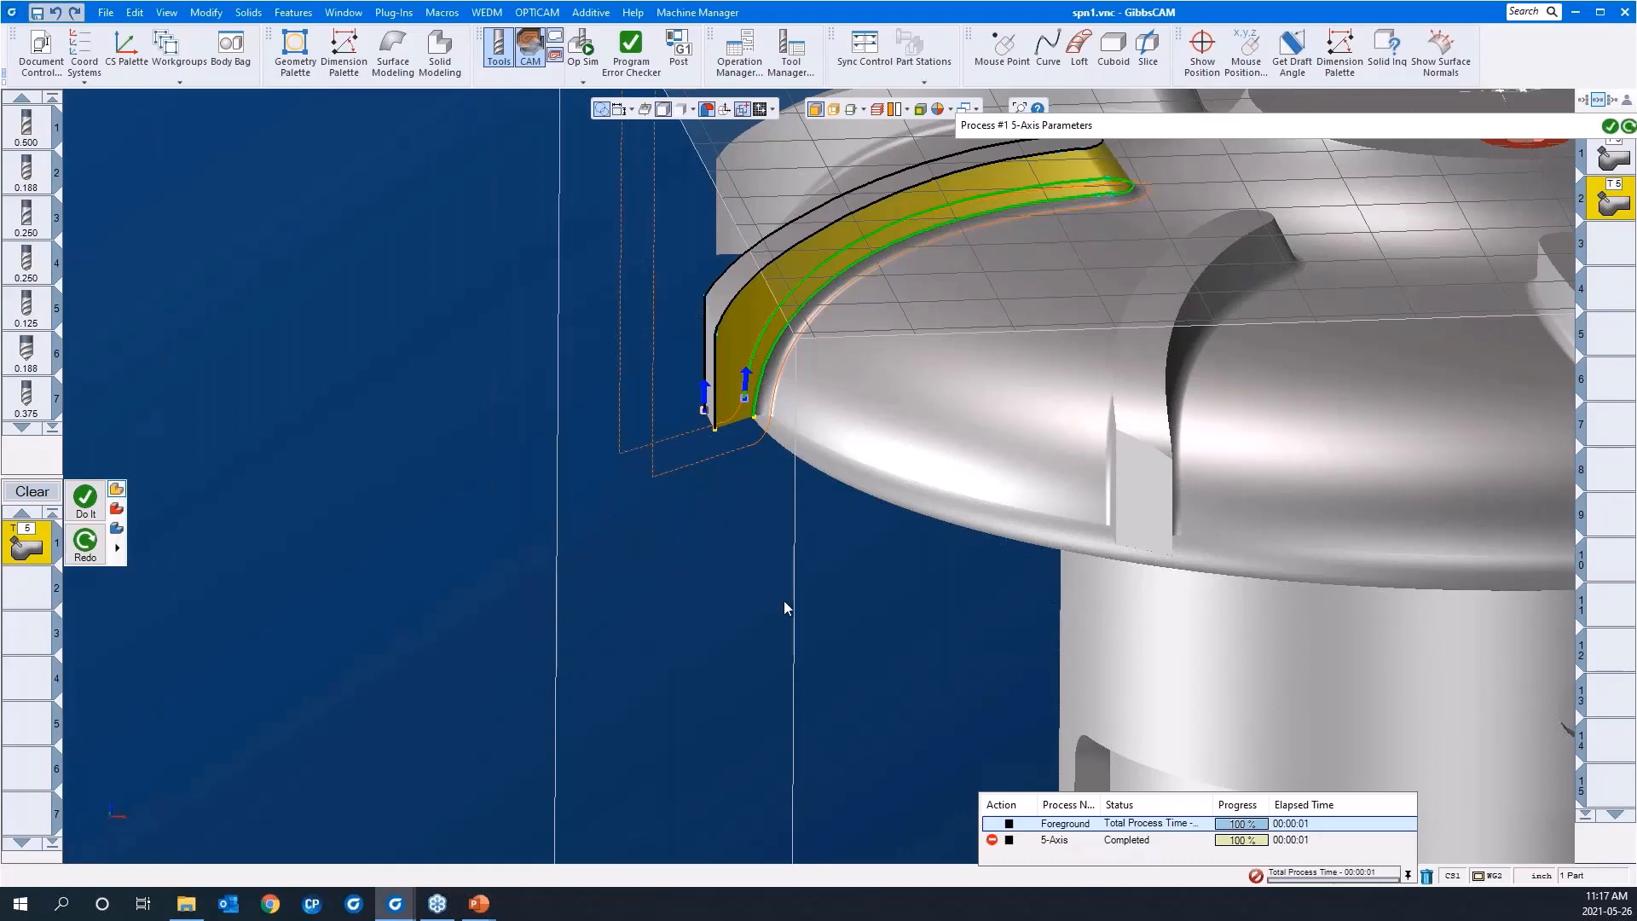
pyautogui.moveTo(784, 601); pyautogui.dragTo(818, 607, button='middle')
pyautogui.scroll(-3, 716, 604)
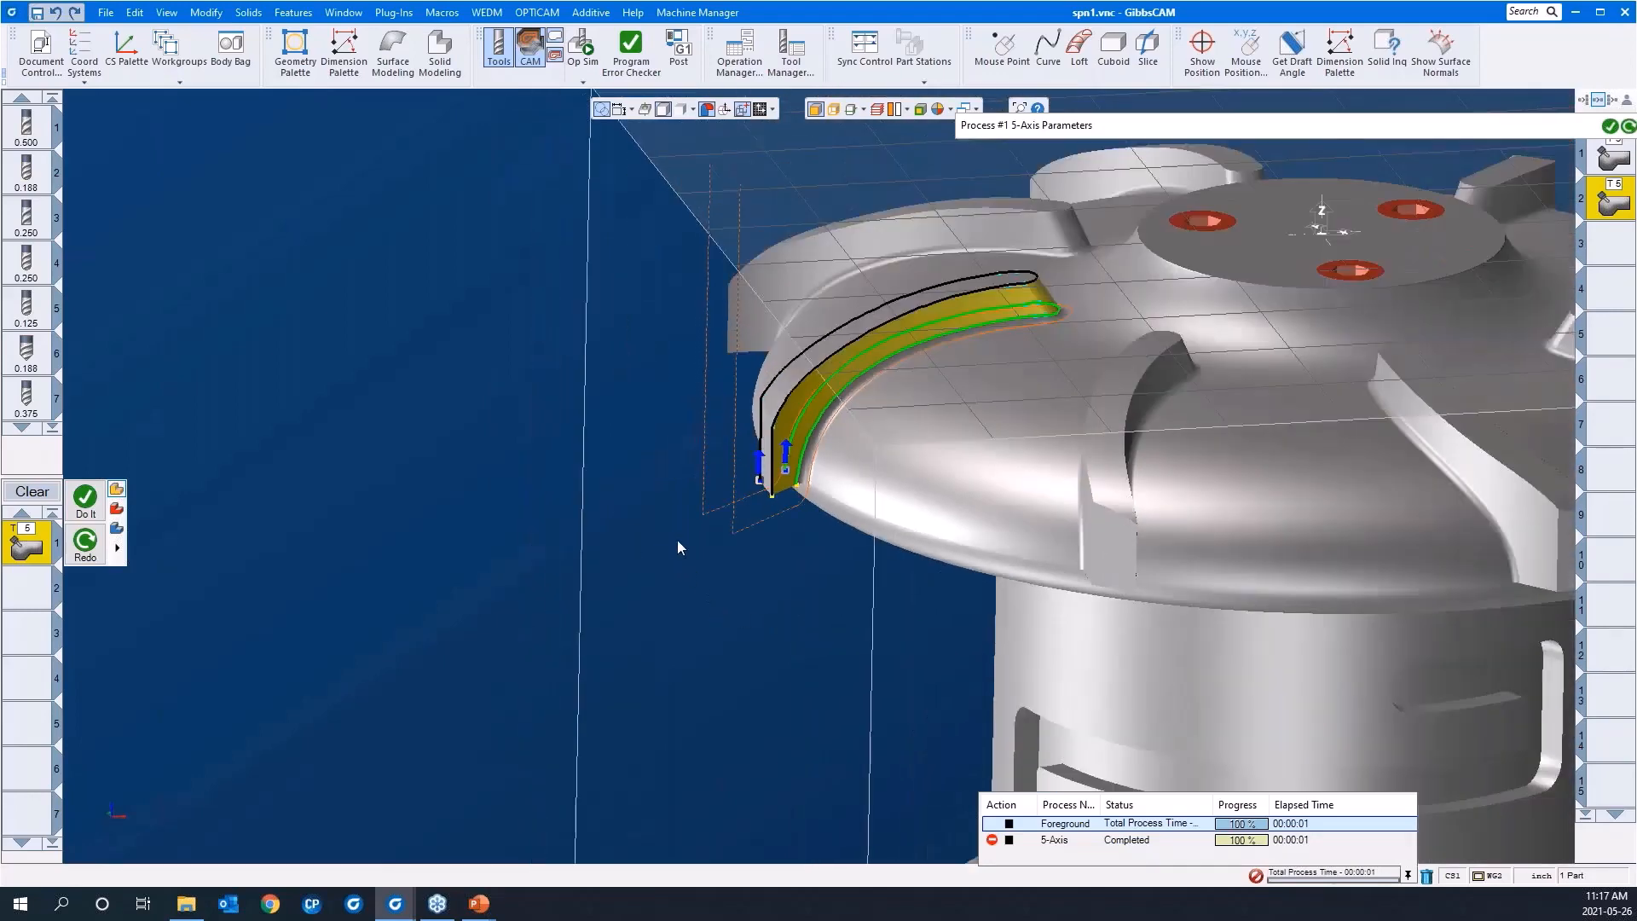
pyautogui.moveTo(430, 299); pyautogui.dragTo(993, 646)
pyautogui.scroll(-2, 535, 580)
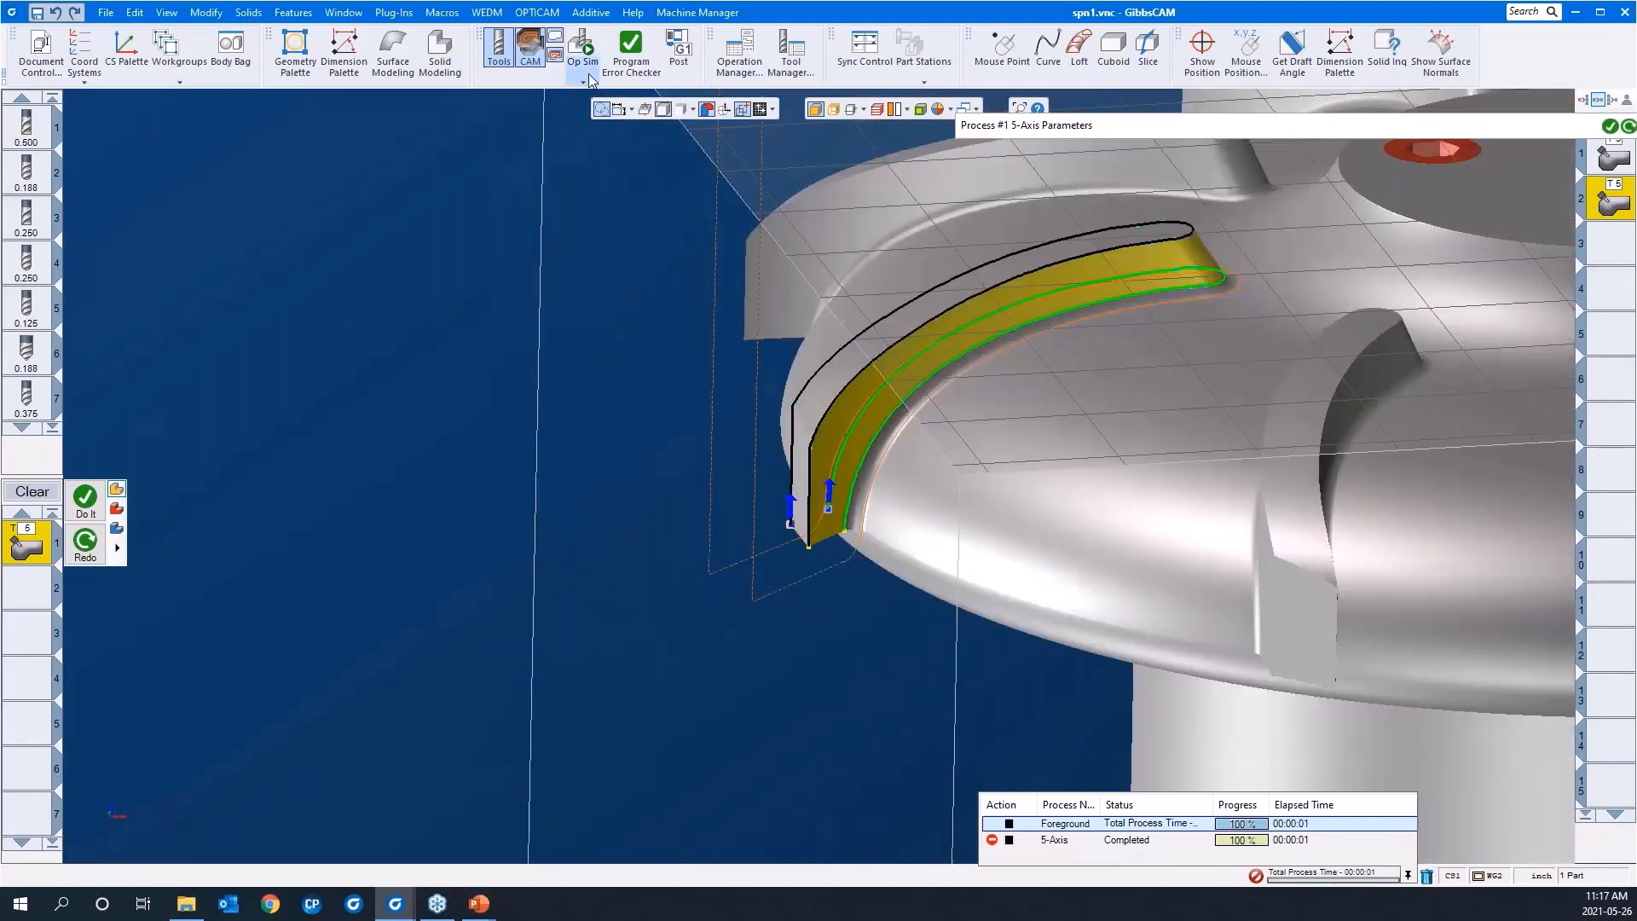
# Step: Simulate the swarf operation in Op Sim at a slower speed with the obstructing tool assembly hidden, and close the simulation
pyautogui.click(583, 51)
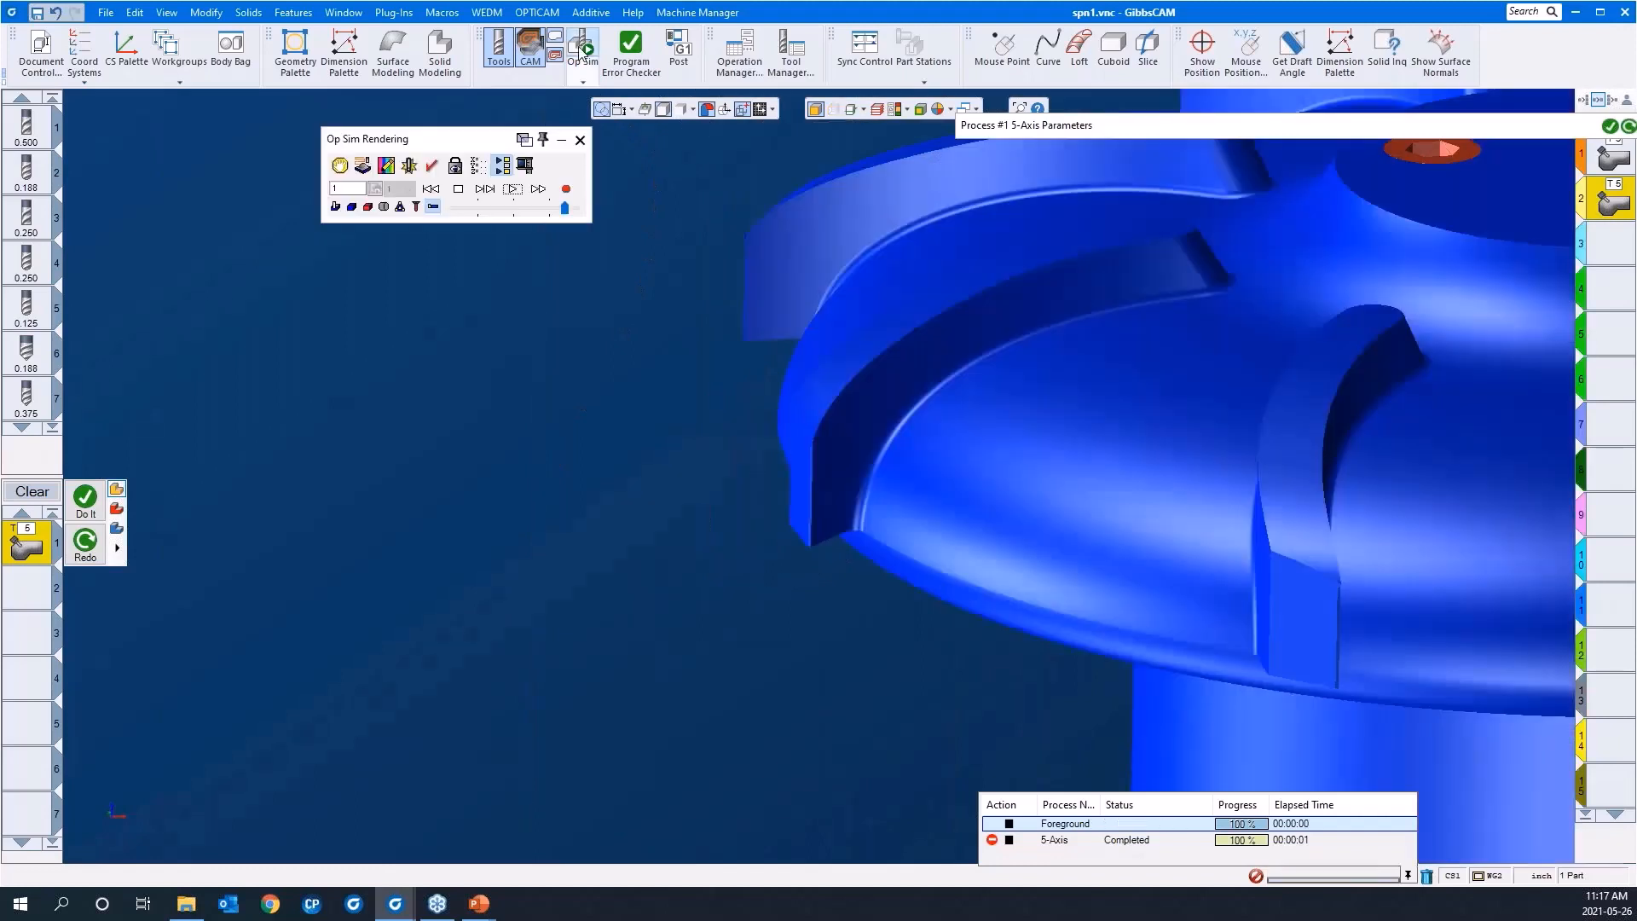
pyautogui.click(510, 210)
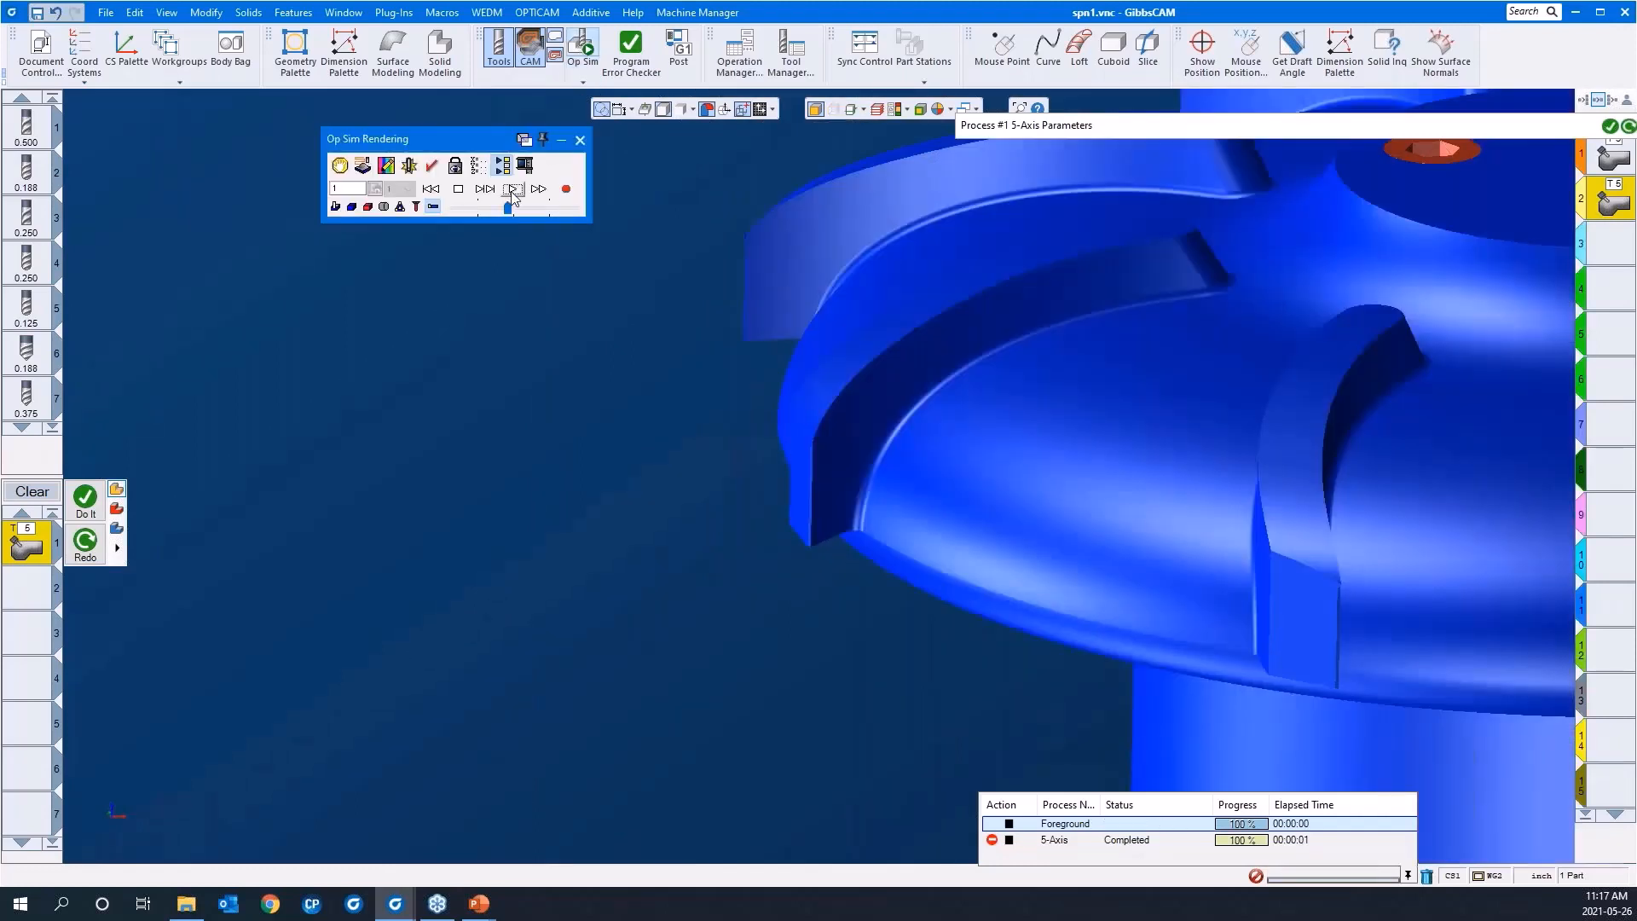
pyautogui.click(512, 188)
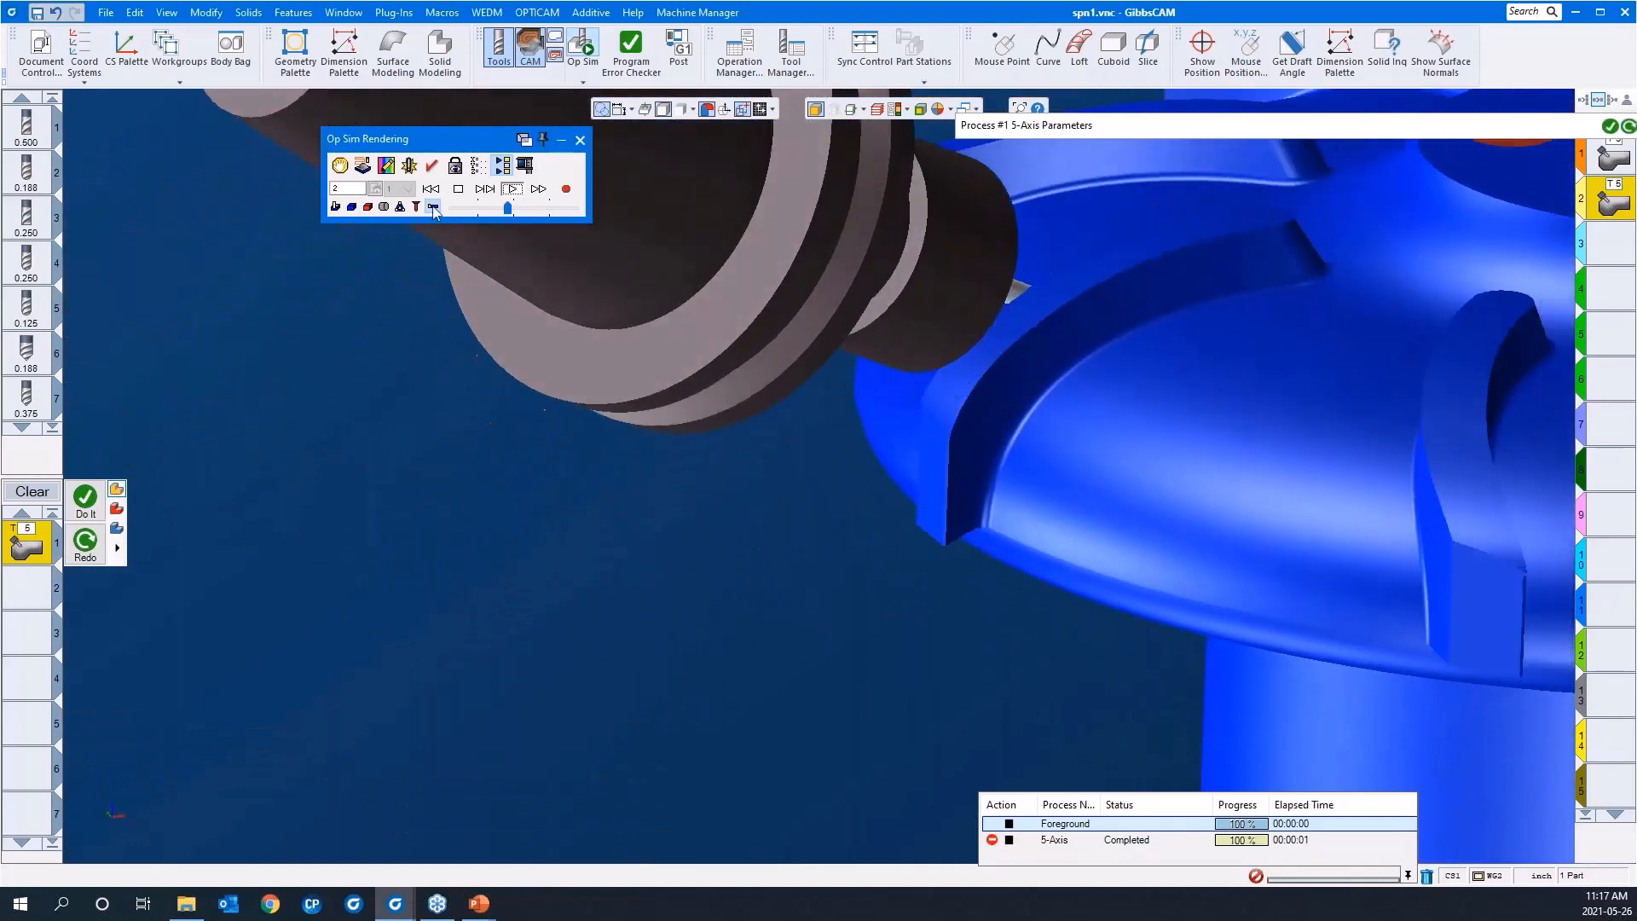
pyautogui.click(433, 207)
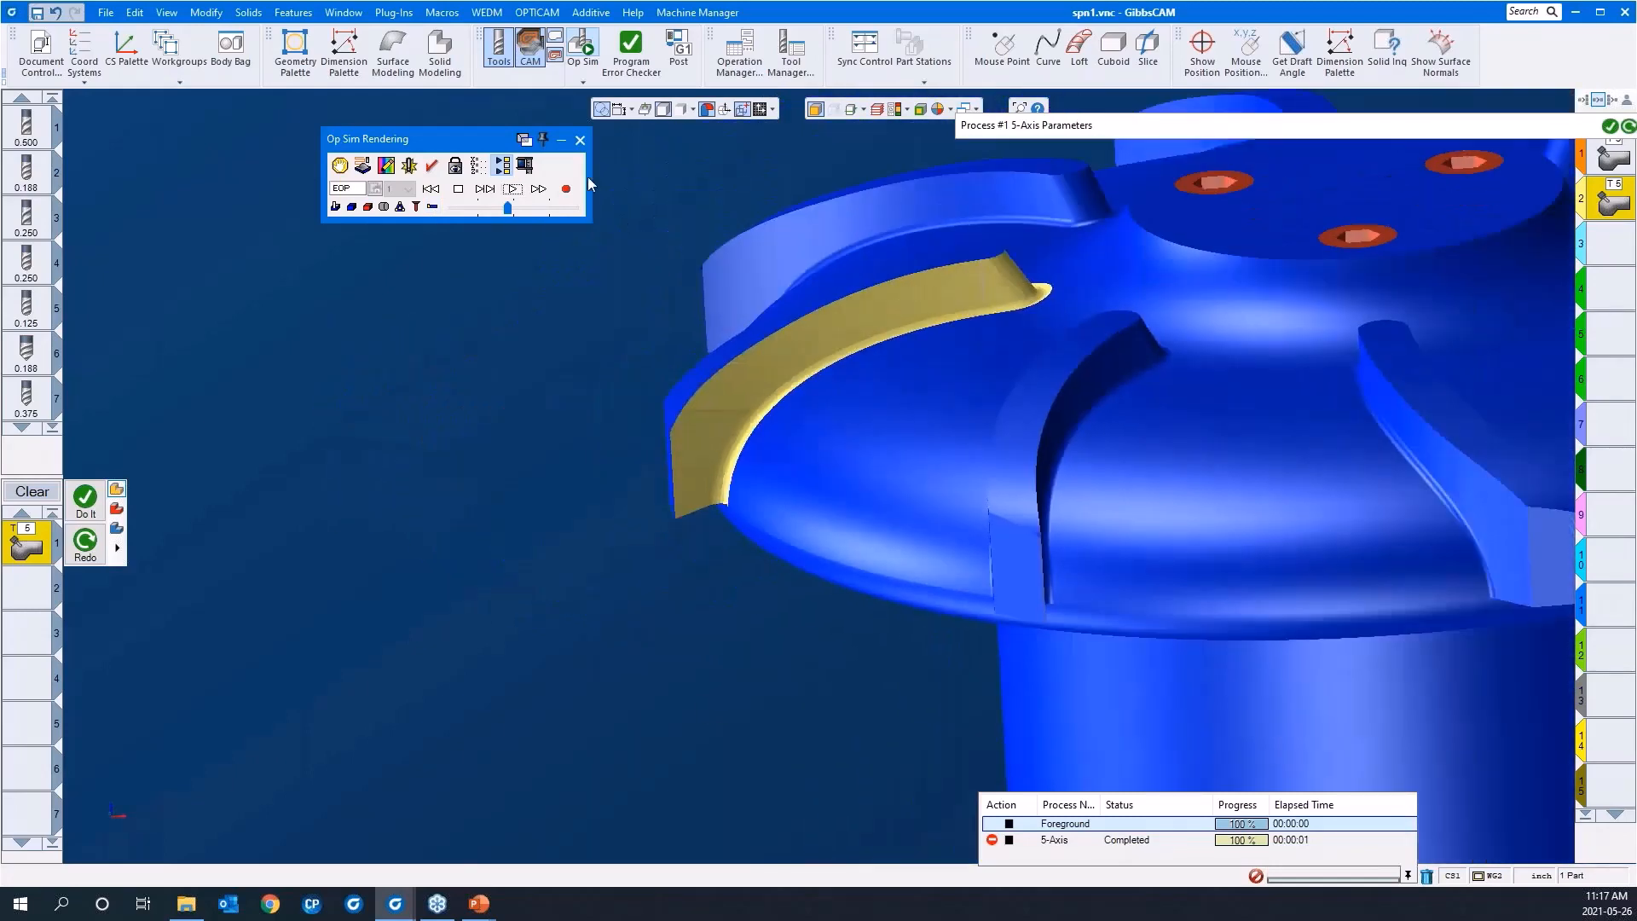
pyautogui.click(578, 142)
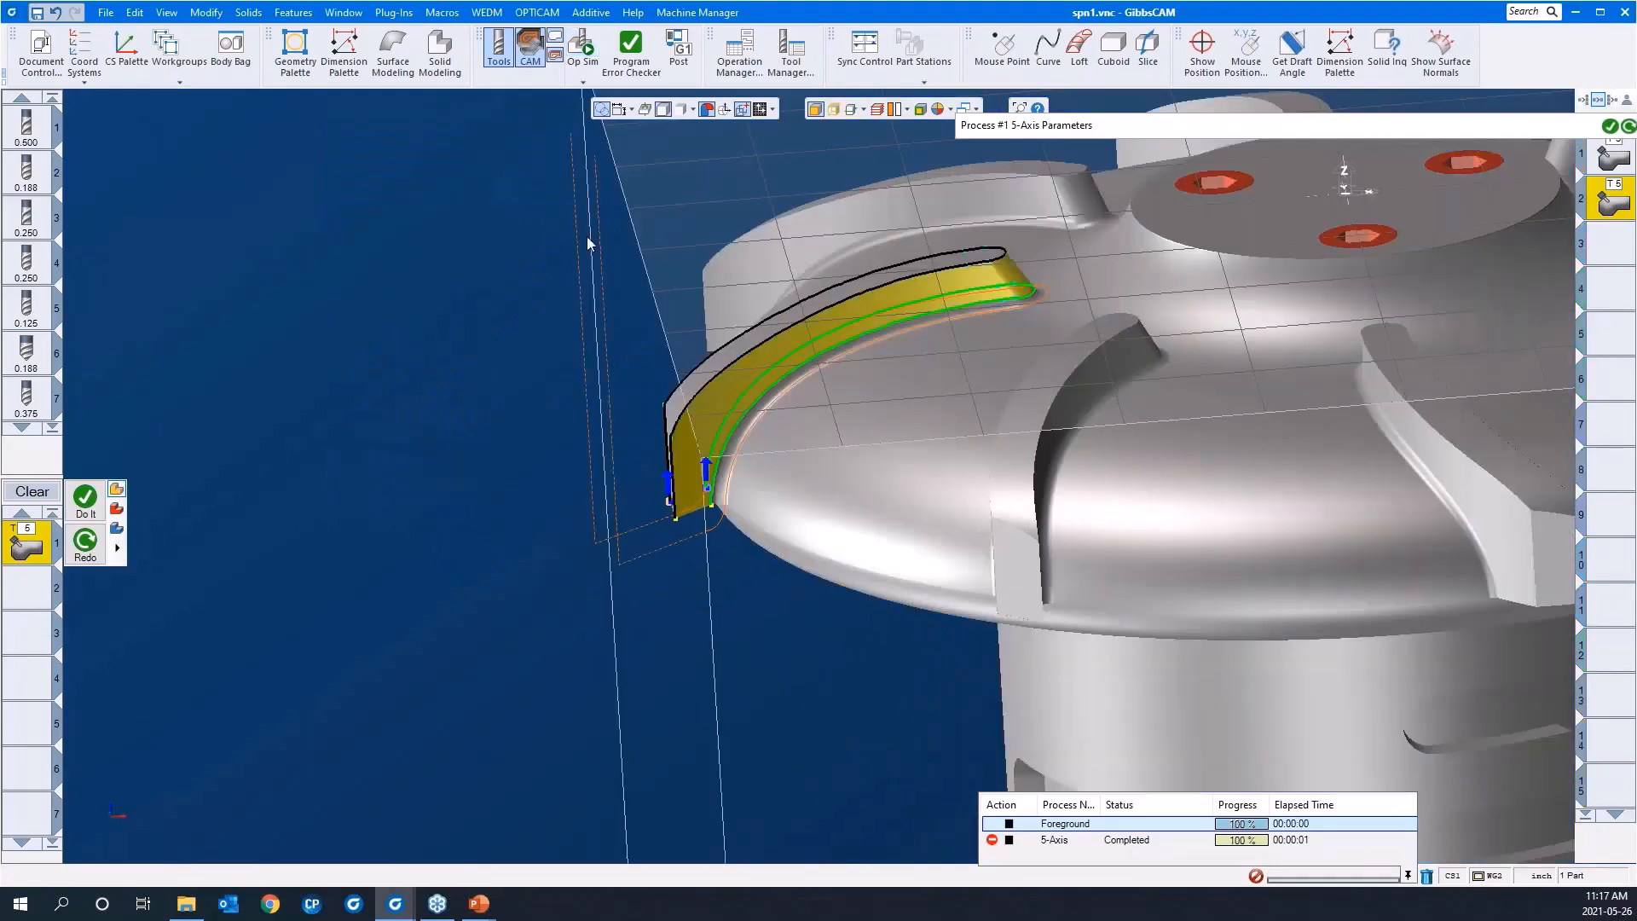
pyautogui.moveTo(483, 413); pyautogui.dragTo(853, 657)
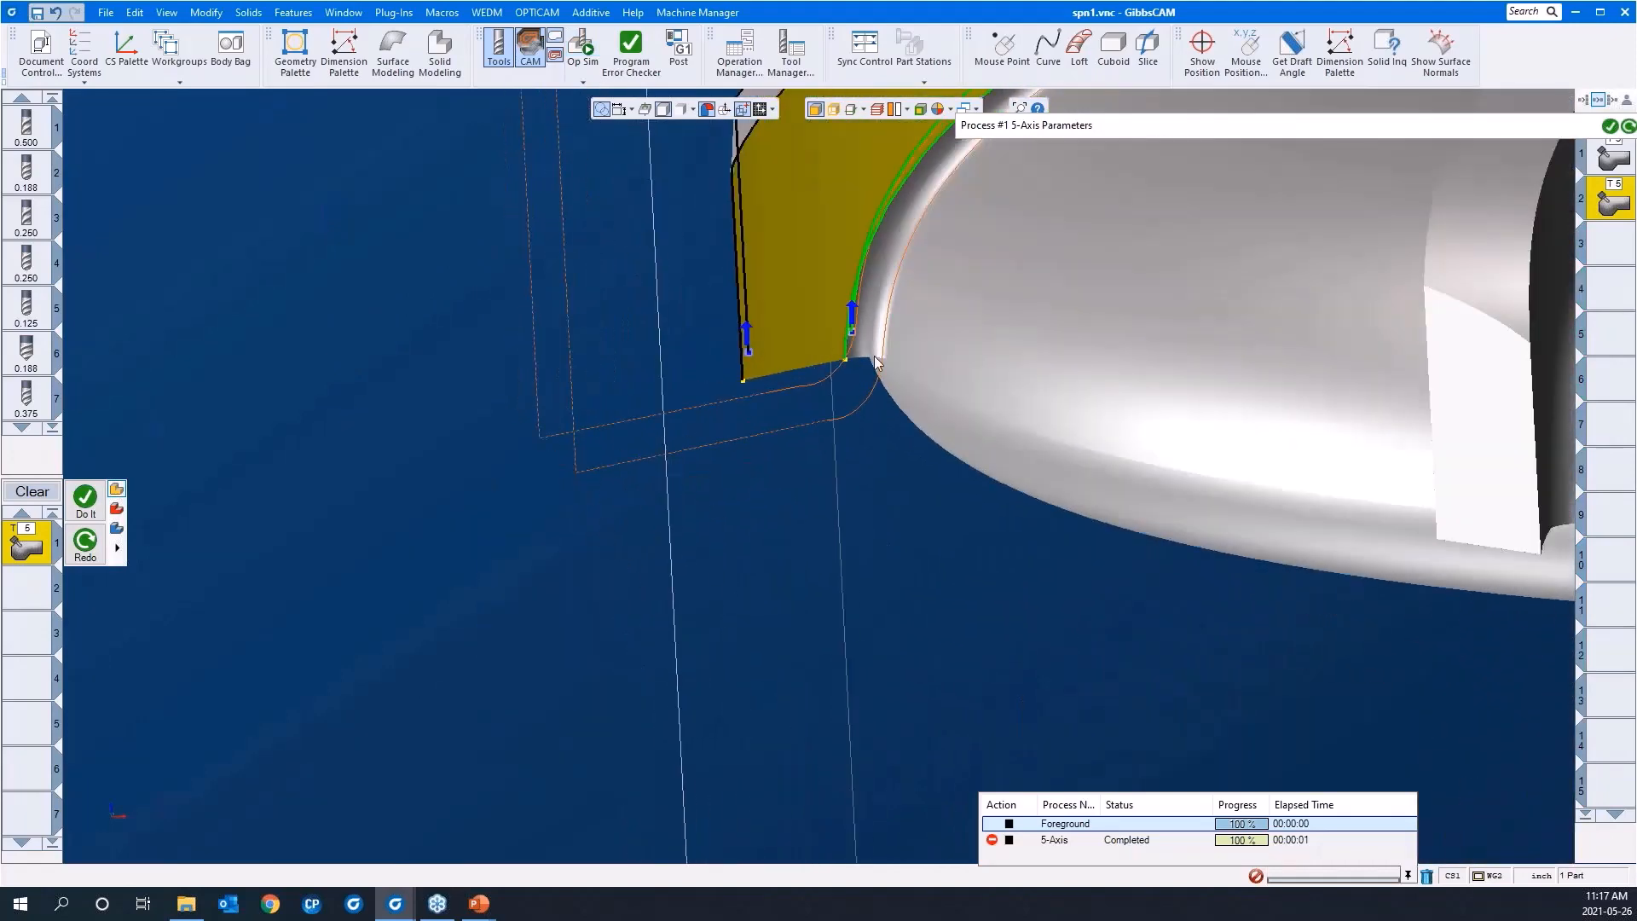
# Step: Set the swarf path's extension lengths at start and end to 0.05, regenerate the toolpath and close the process parameters
pyautogui.moveTo(1169, 128)
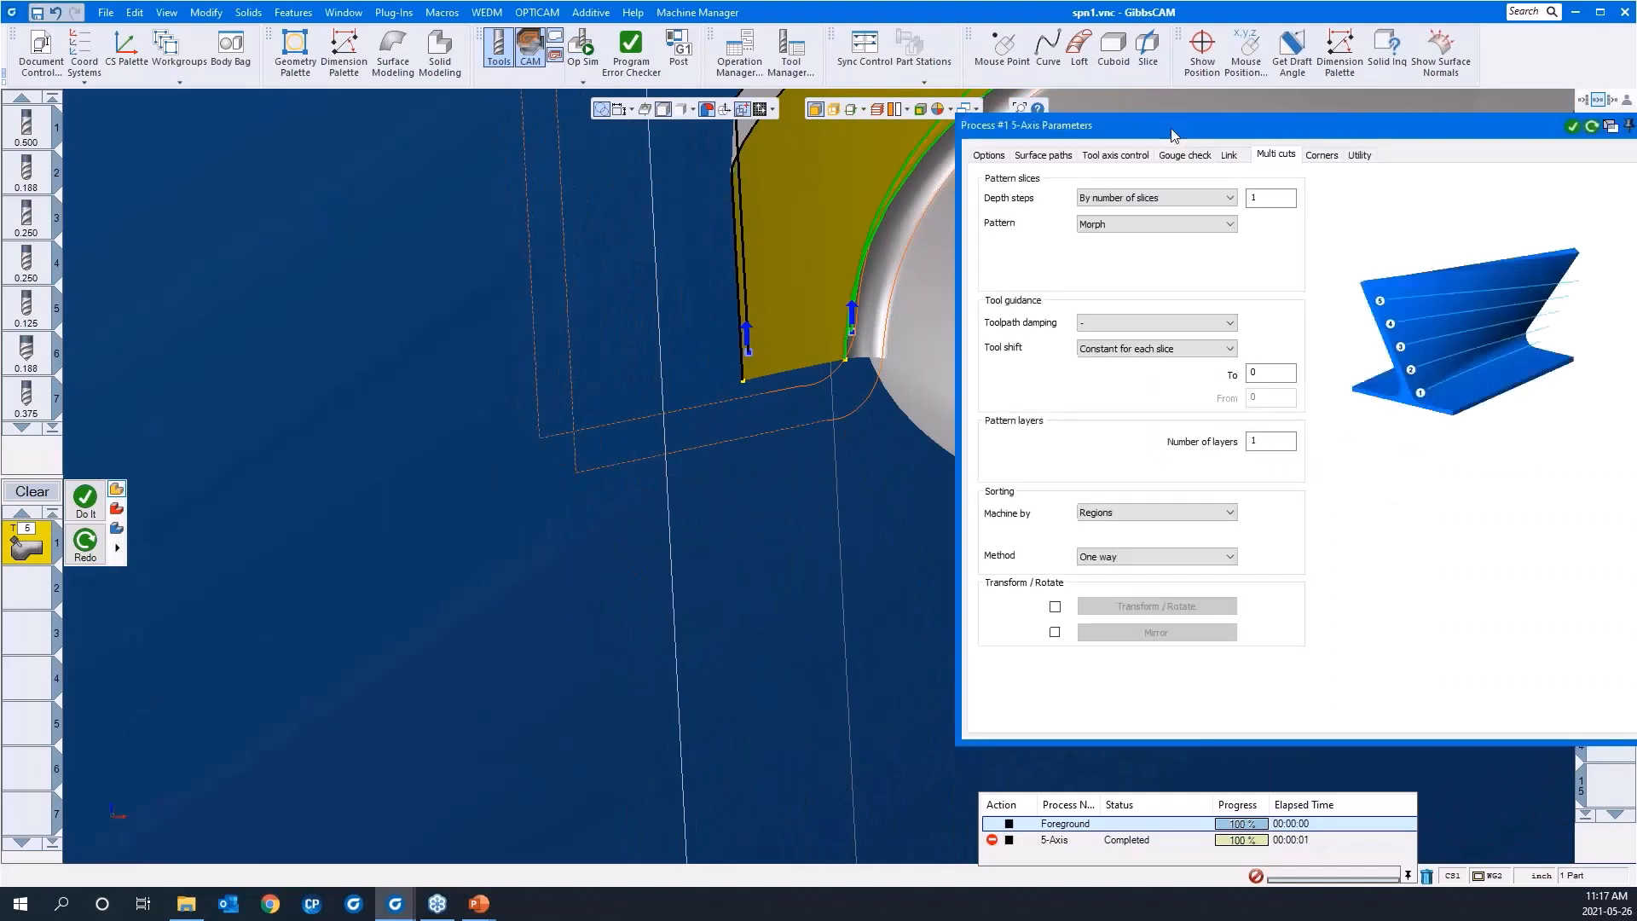
pyautogui.click(1064, 158)
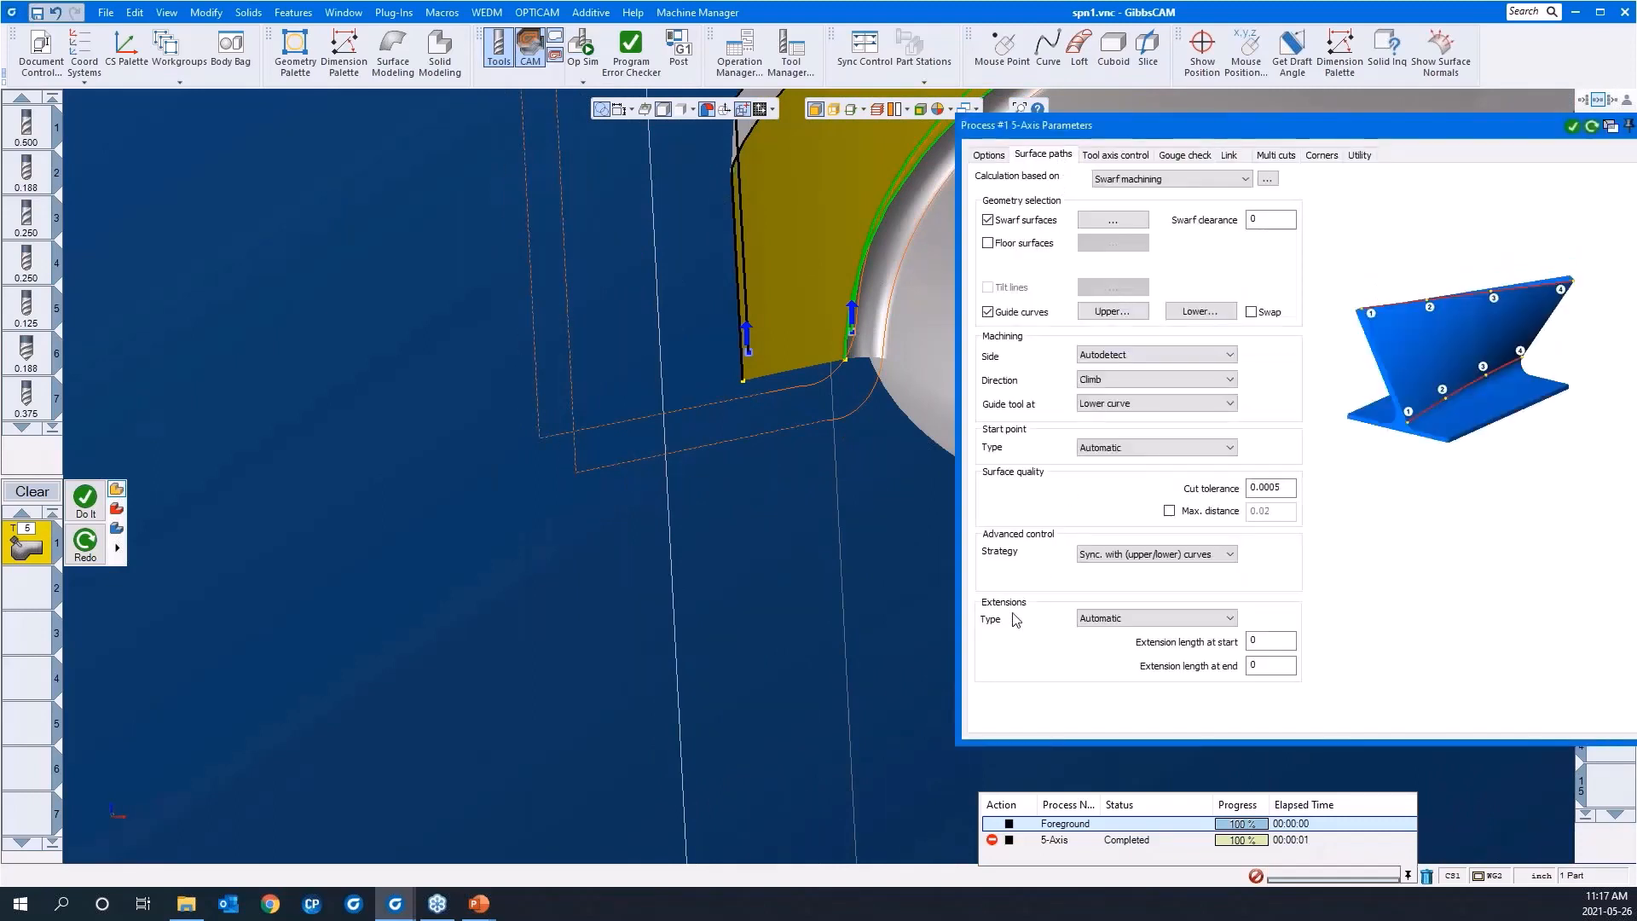
pyautogui.click(1277, 648)
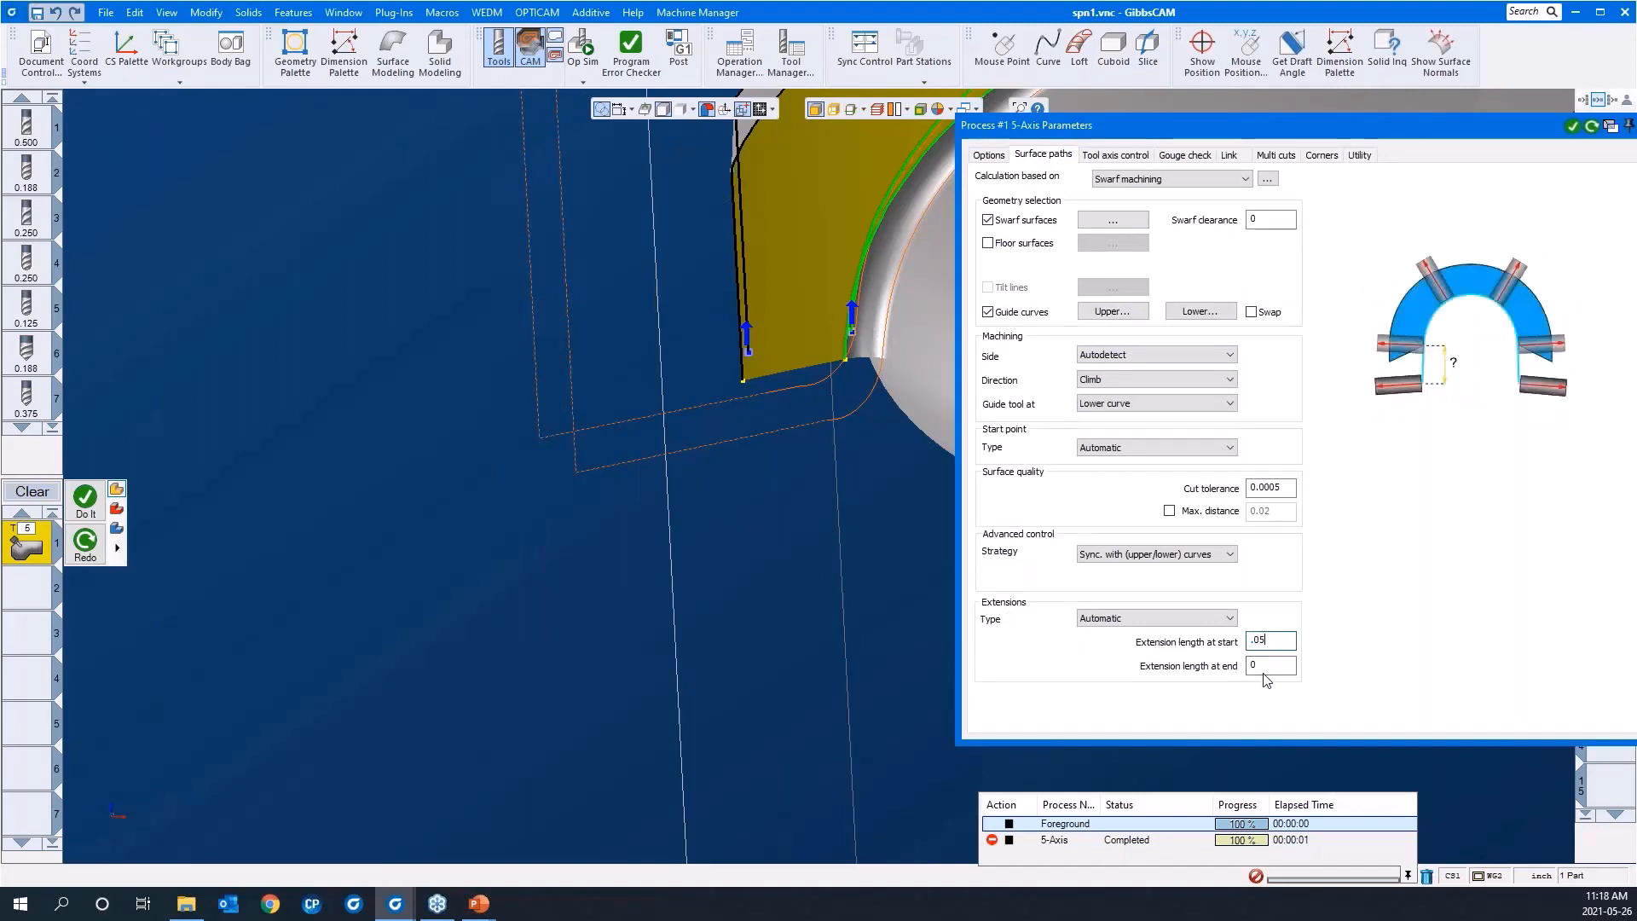
pyautogui.click(1267, 671)
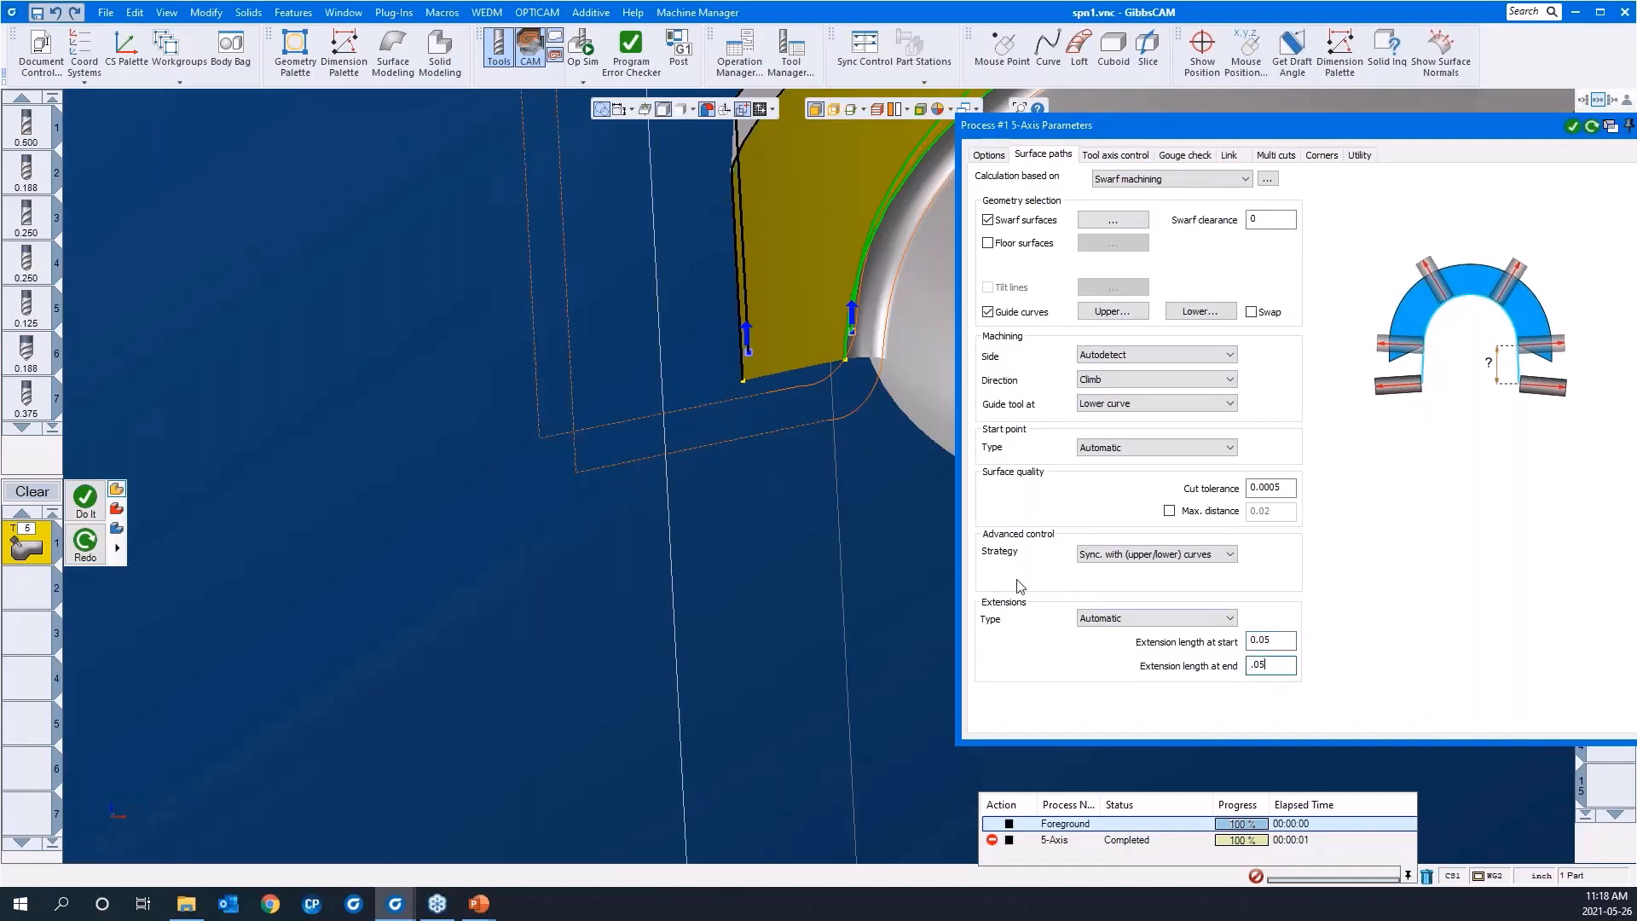
pyautogui.rightClick(821, 602)
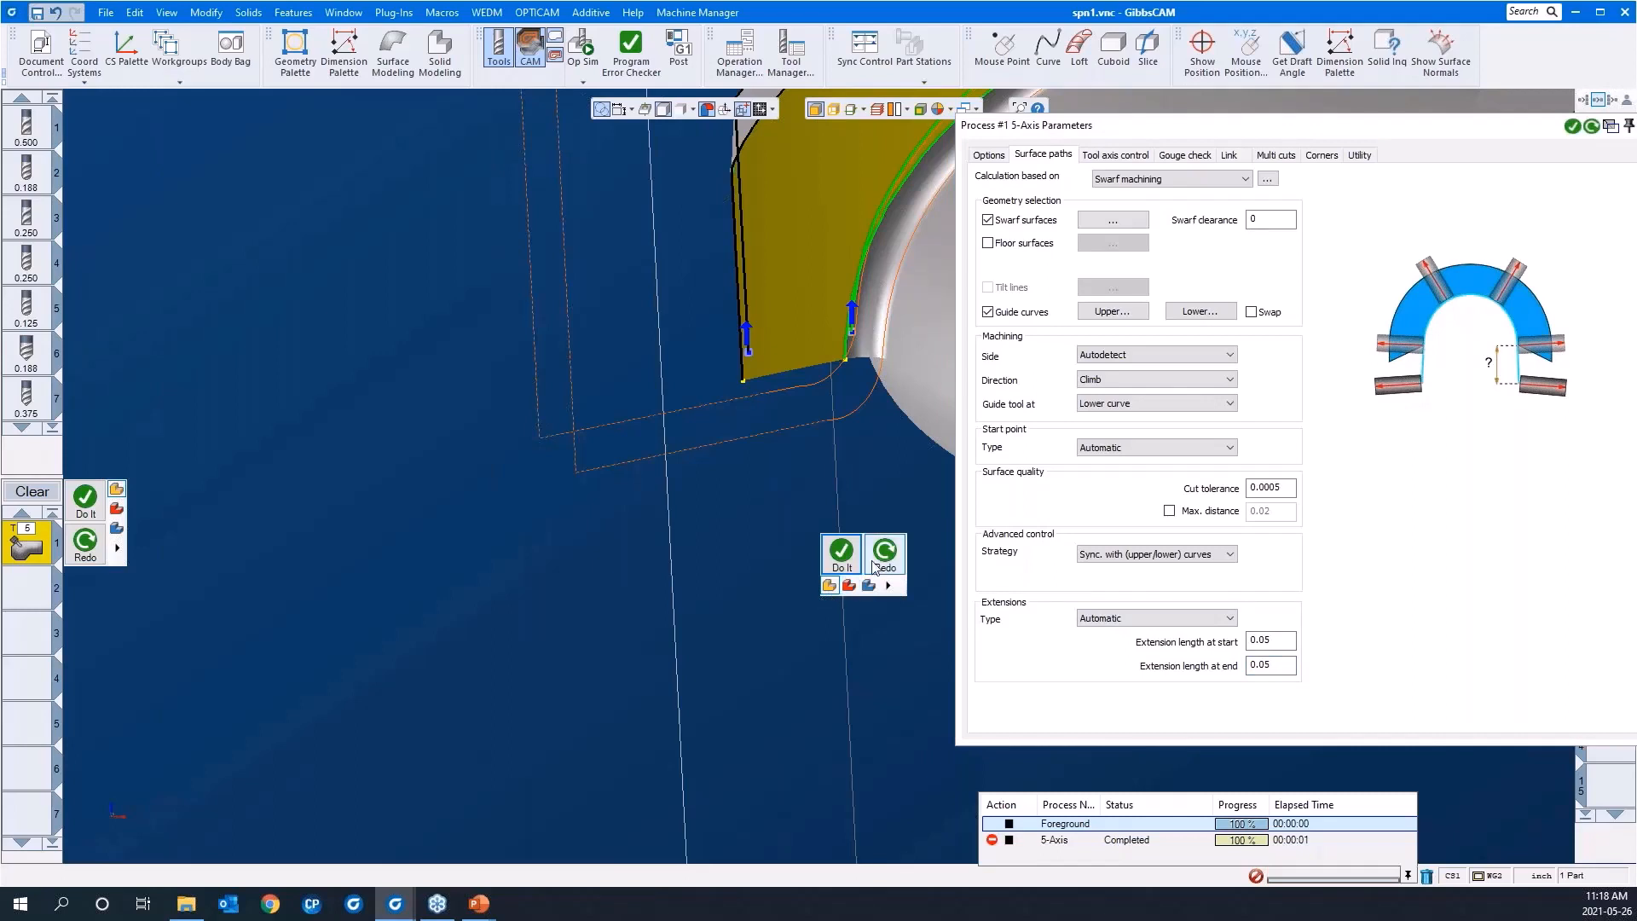
pyautogui.click(841, 550)
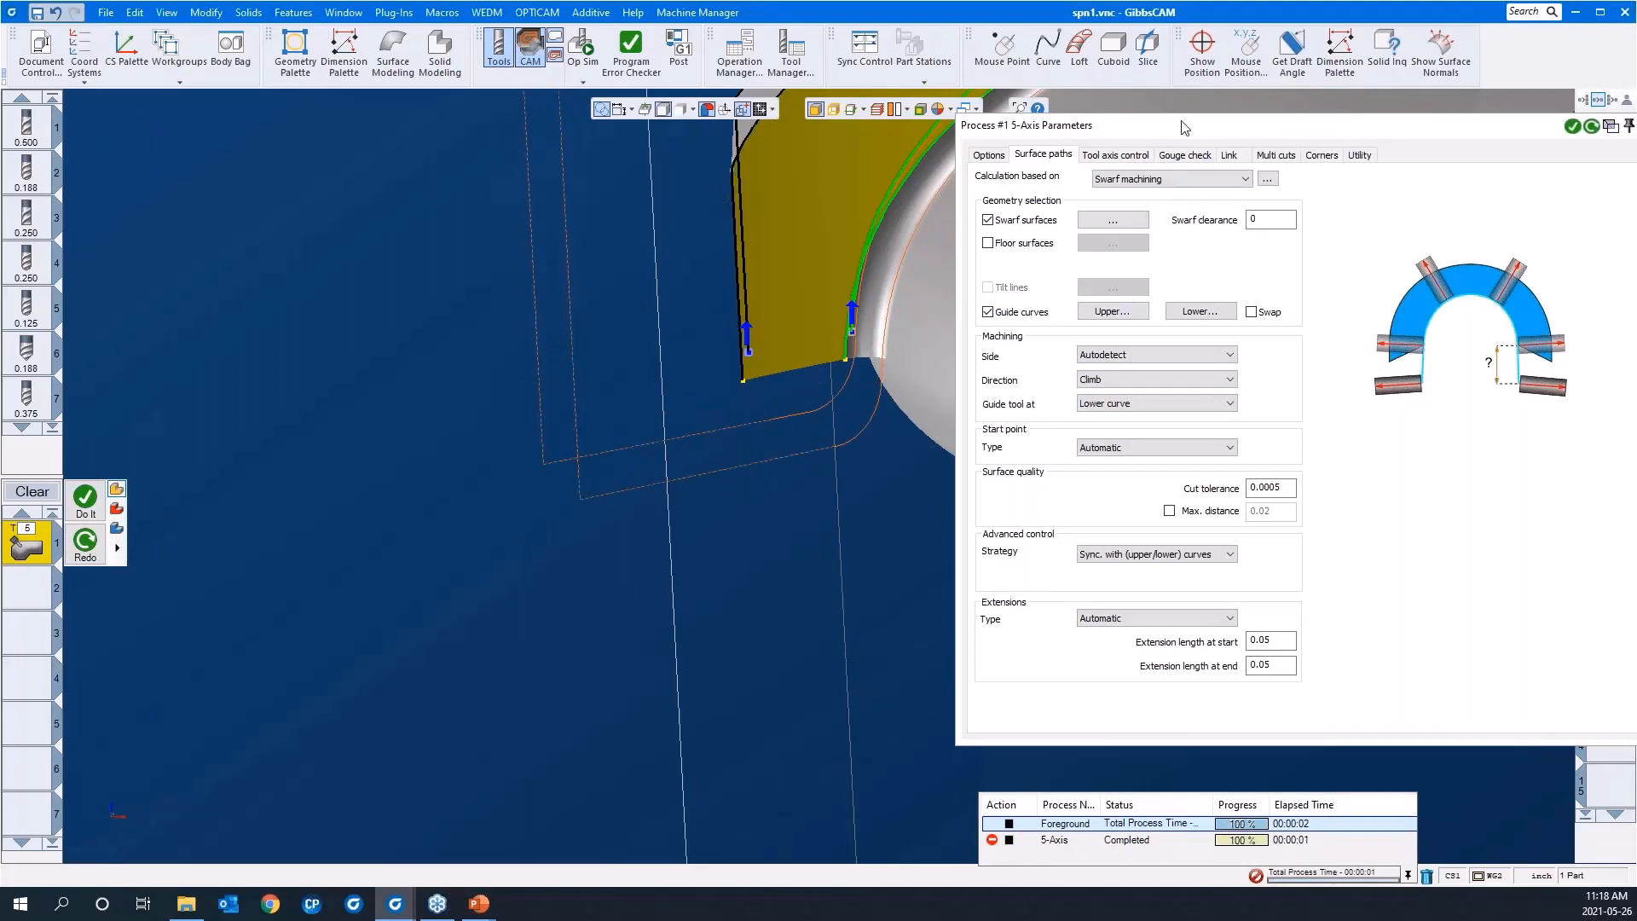
pyautogui.moveTo(1185, 128); pyautogui.dragTo(742, 213)
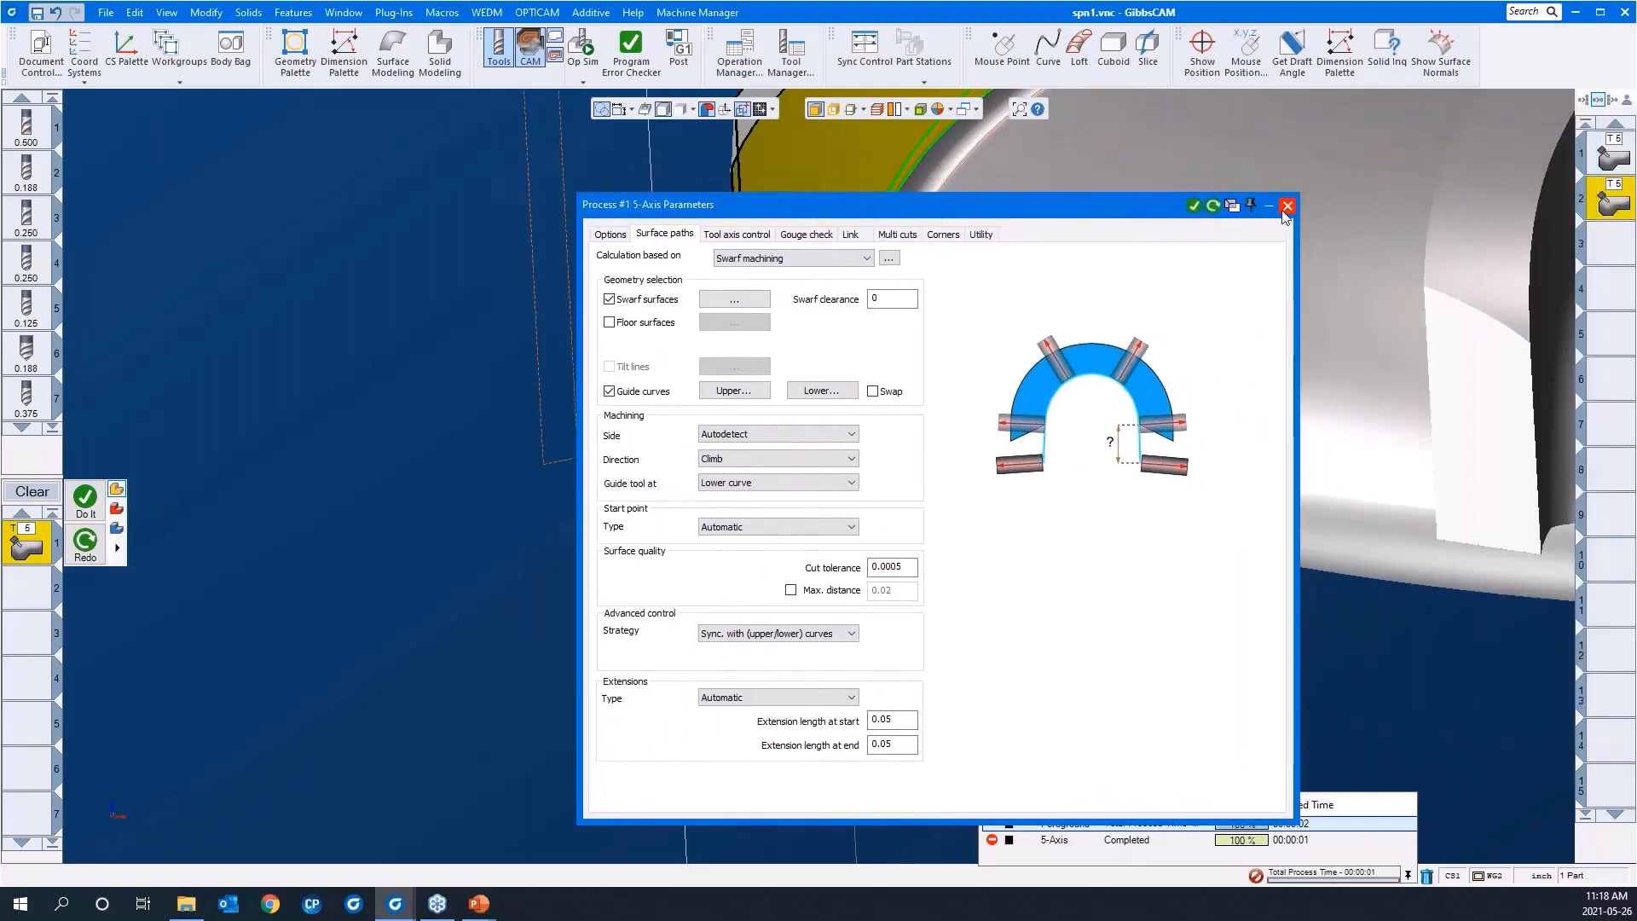
pyautogui.click(610, 237)
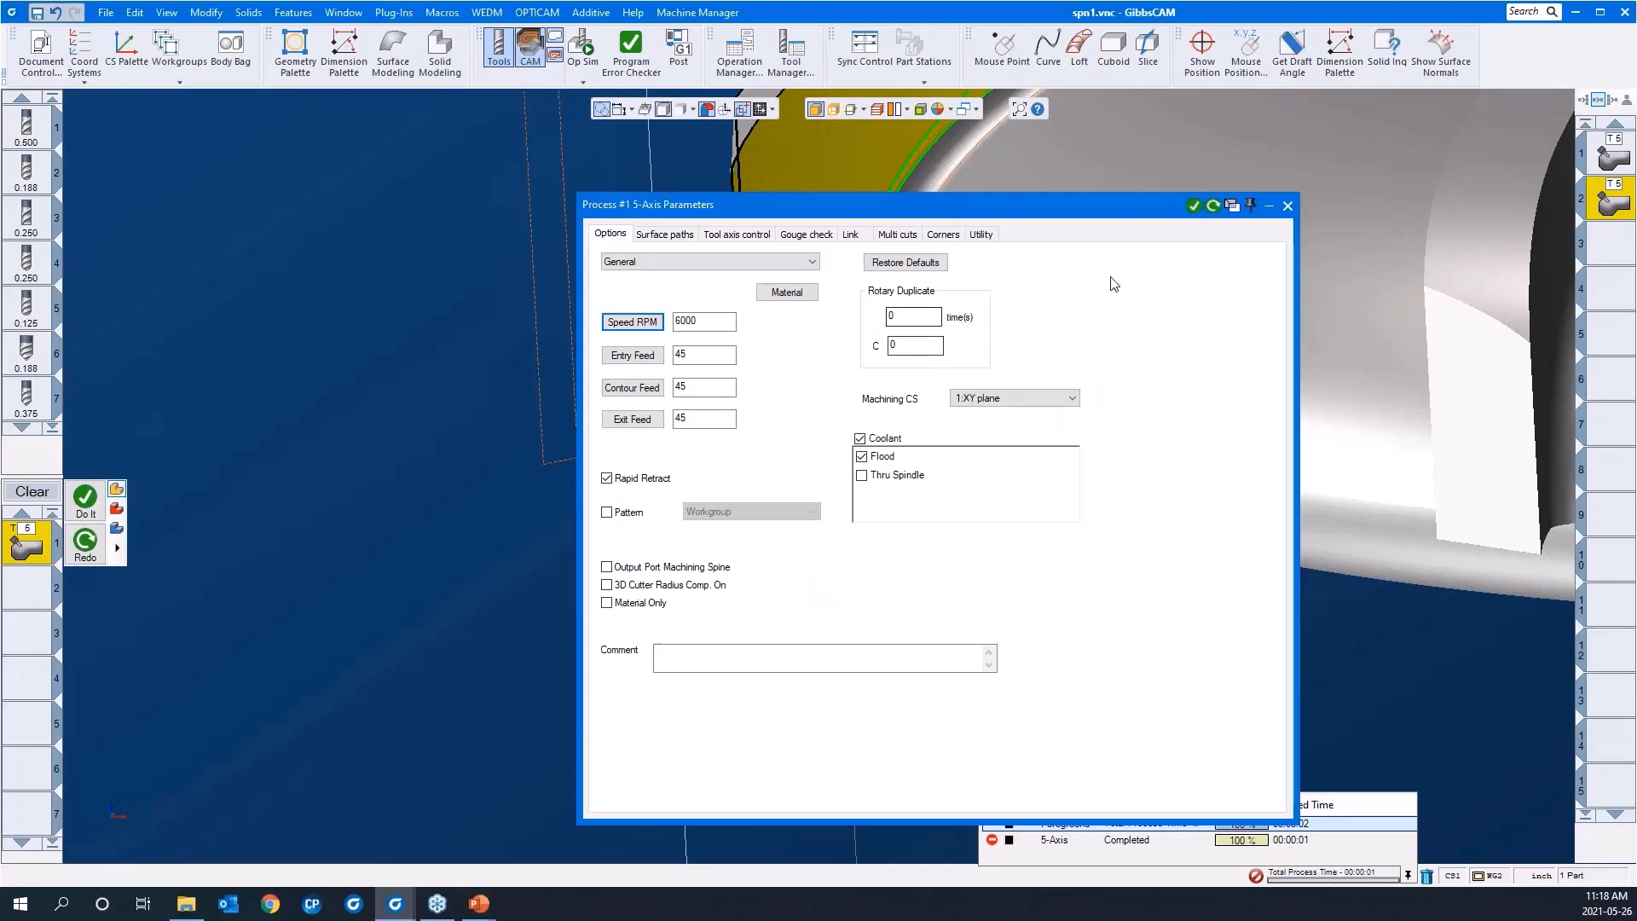
pyautogui.click(1287, 206)
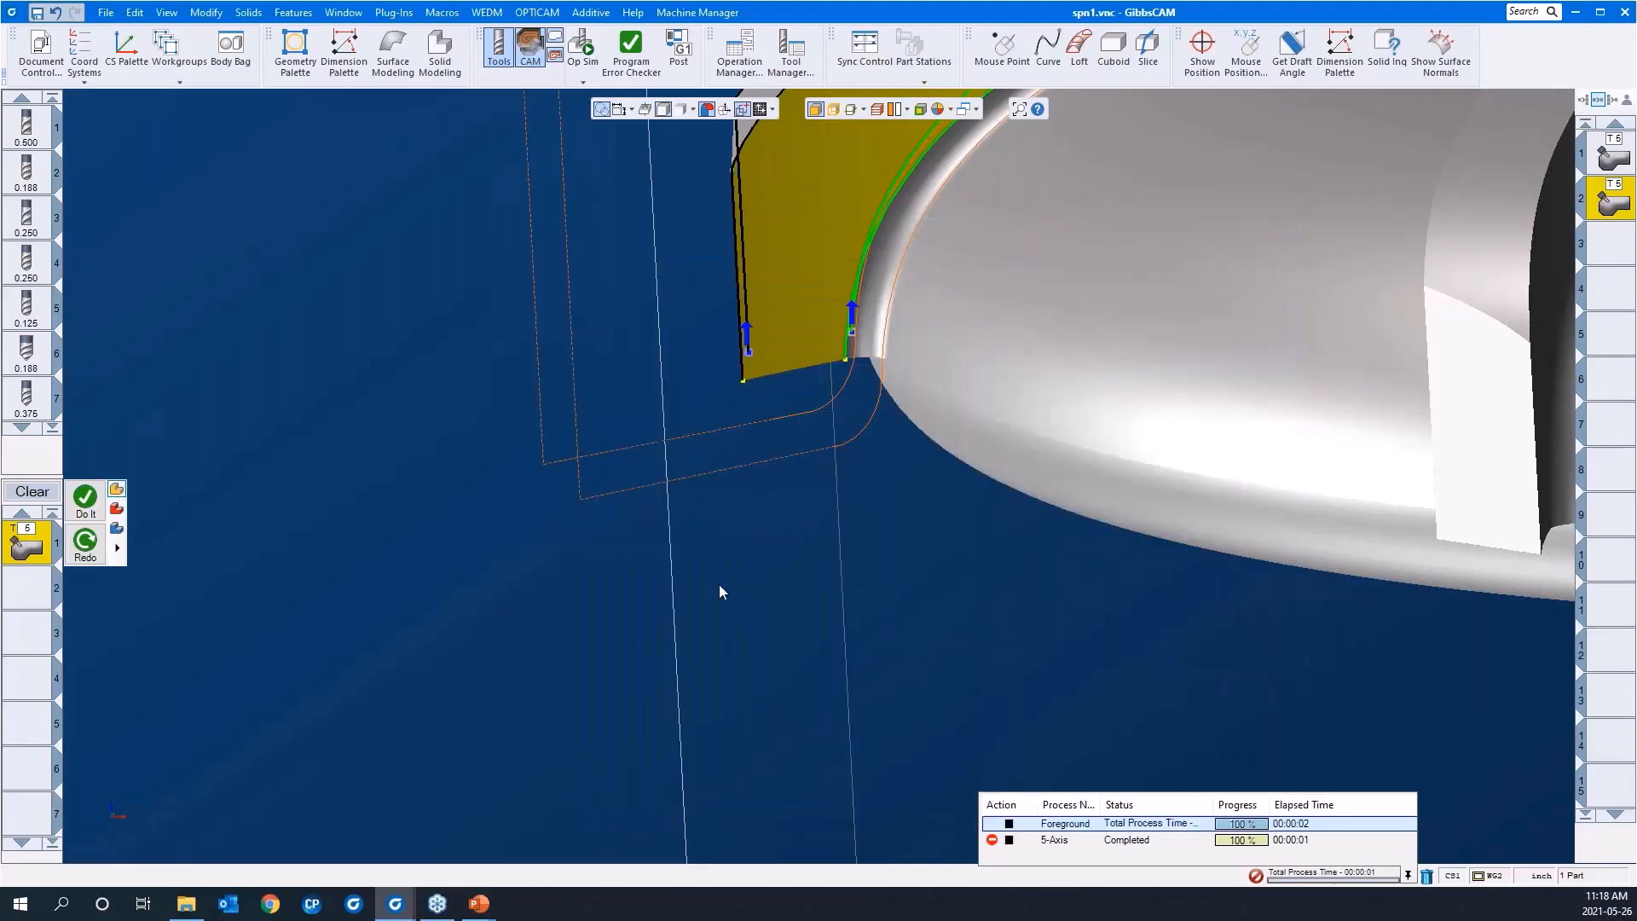
# Step: Load the first operation, the morph path between two blades, back into the process list
pyautogui.scroll(-6, 668, 600)
pyautogui.moveTo(760, 463); pyautogui.dragTo(801, 463, button='middle')
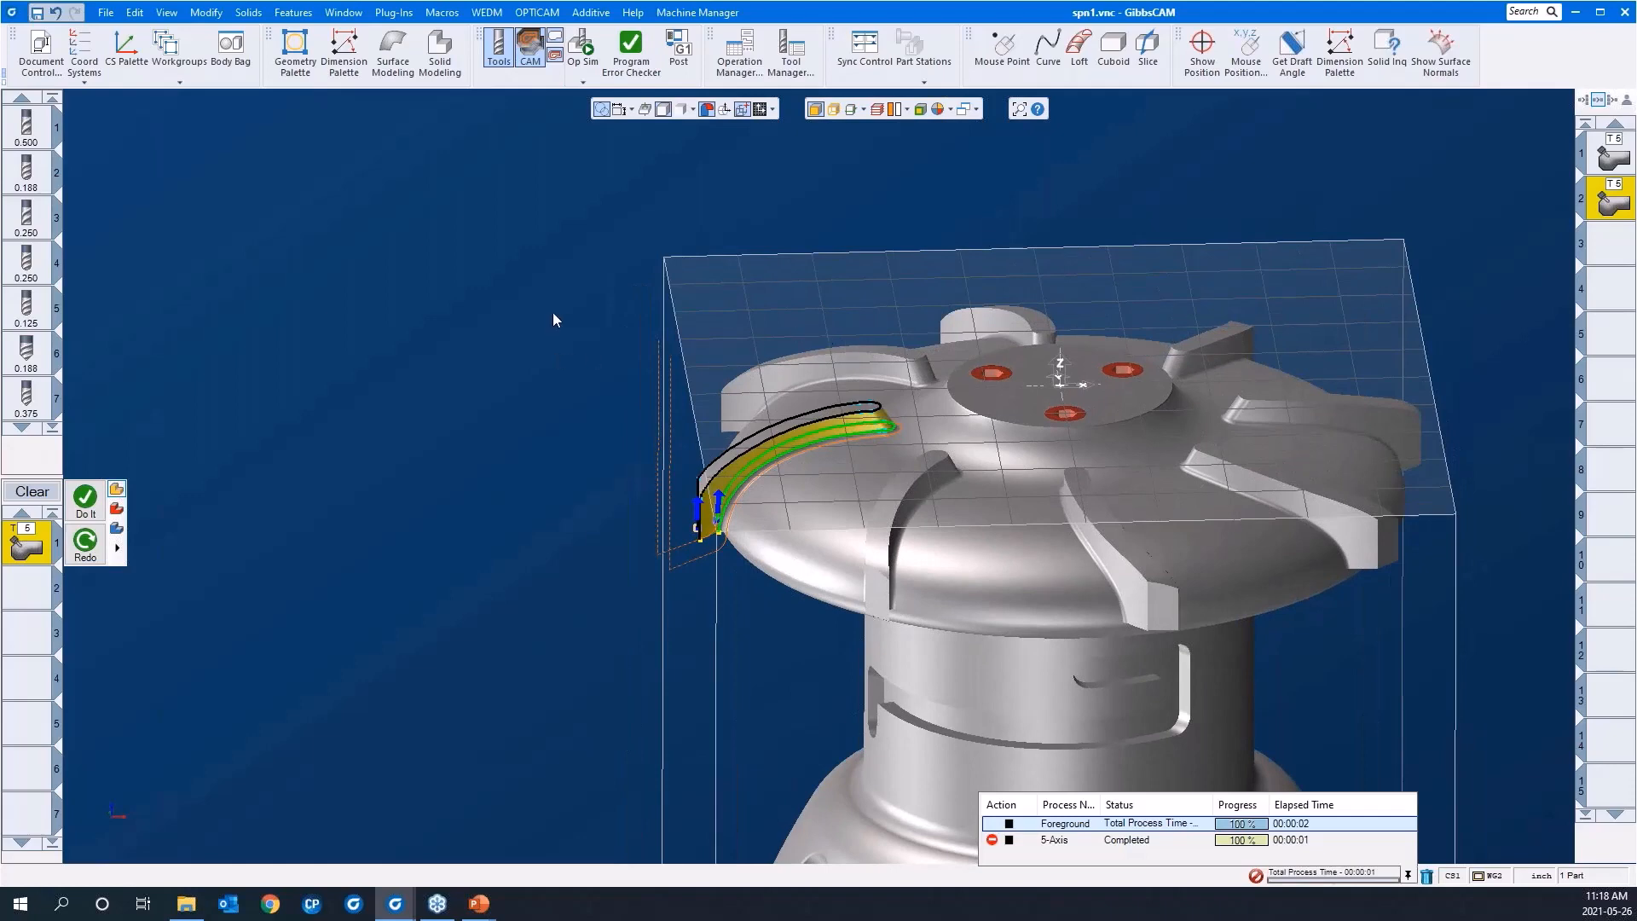
pyautogui.moveTo(537, 321); pyautogui.dragTo(487, 418, button='middle')
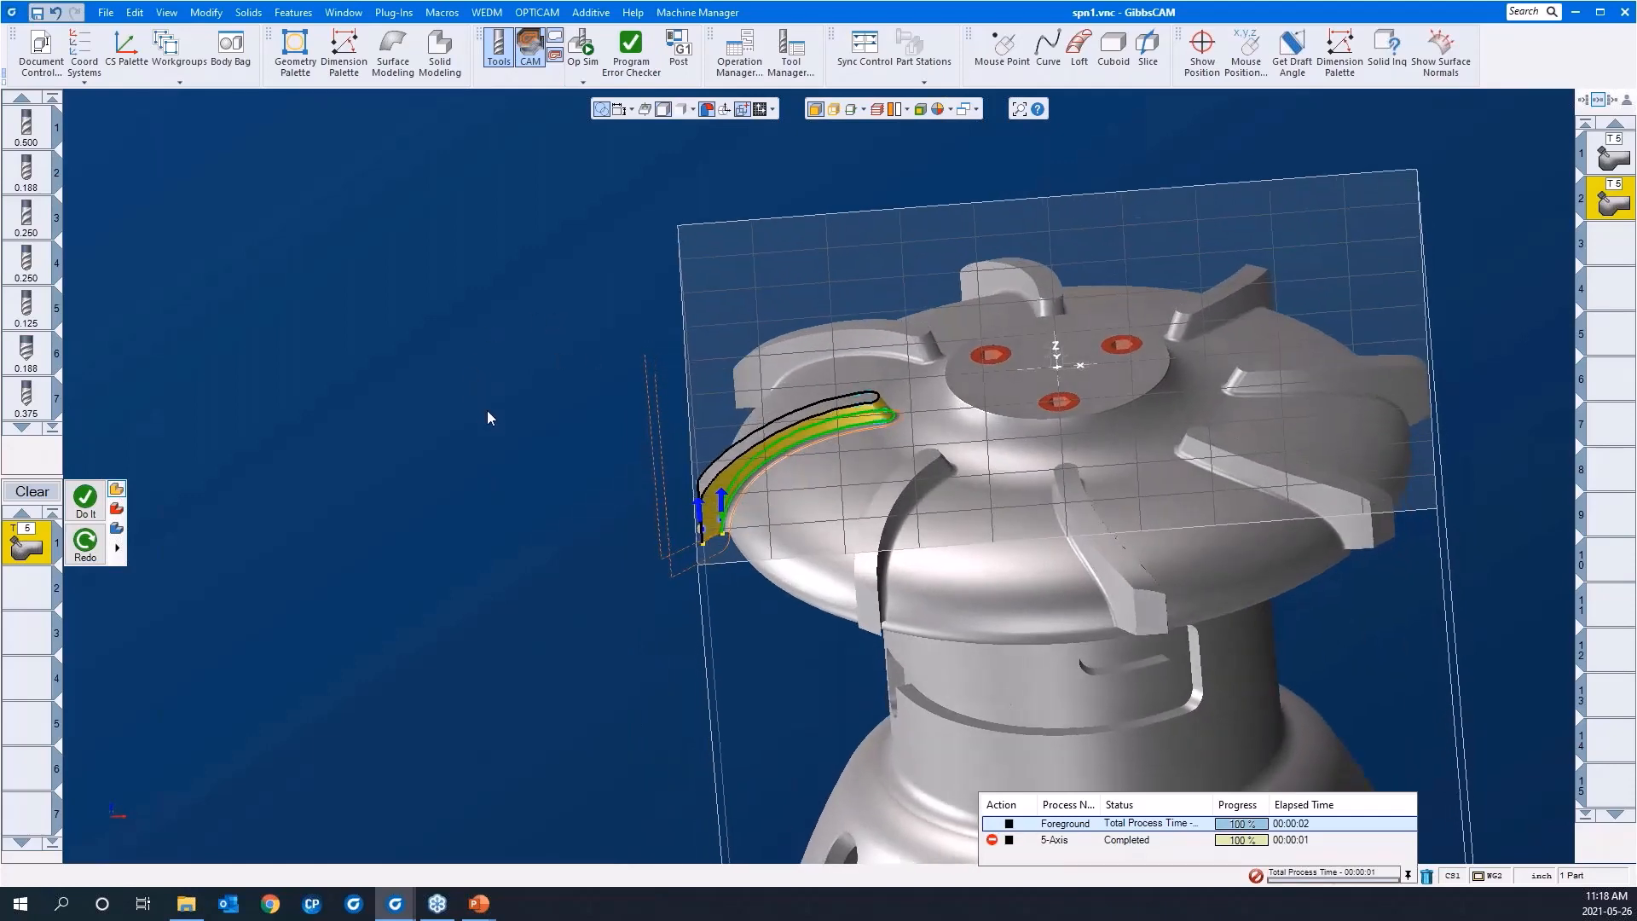
pyautogui.scroll(-1, 488, 418)
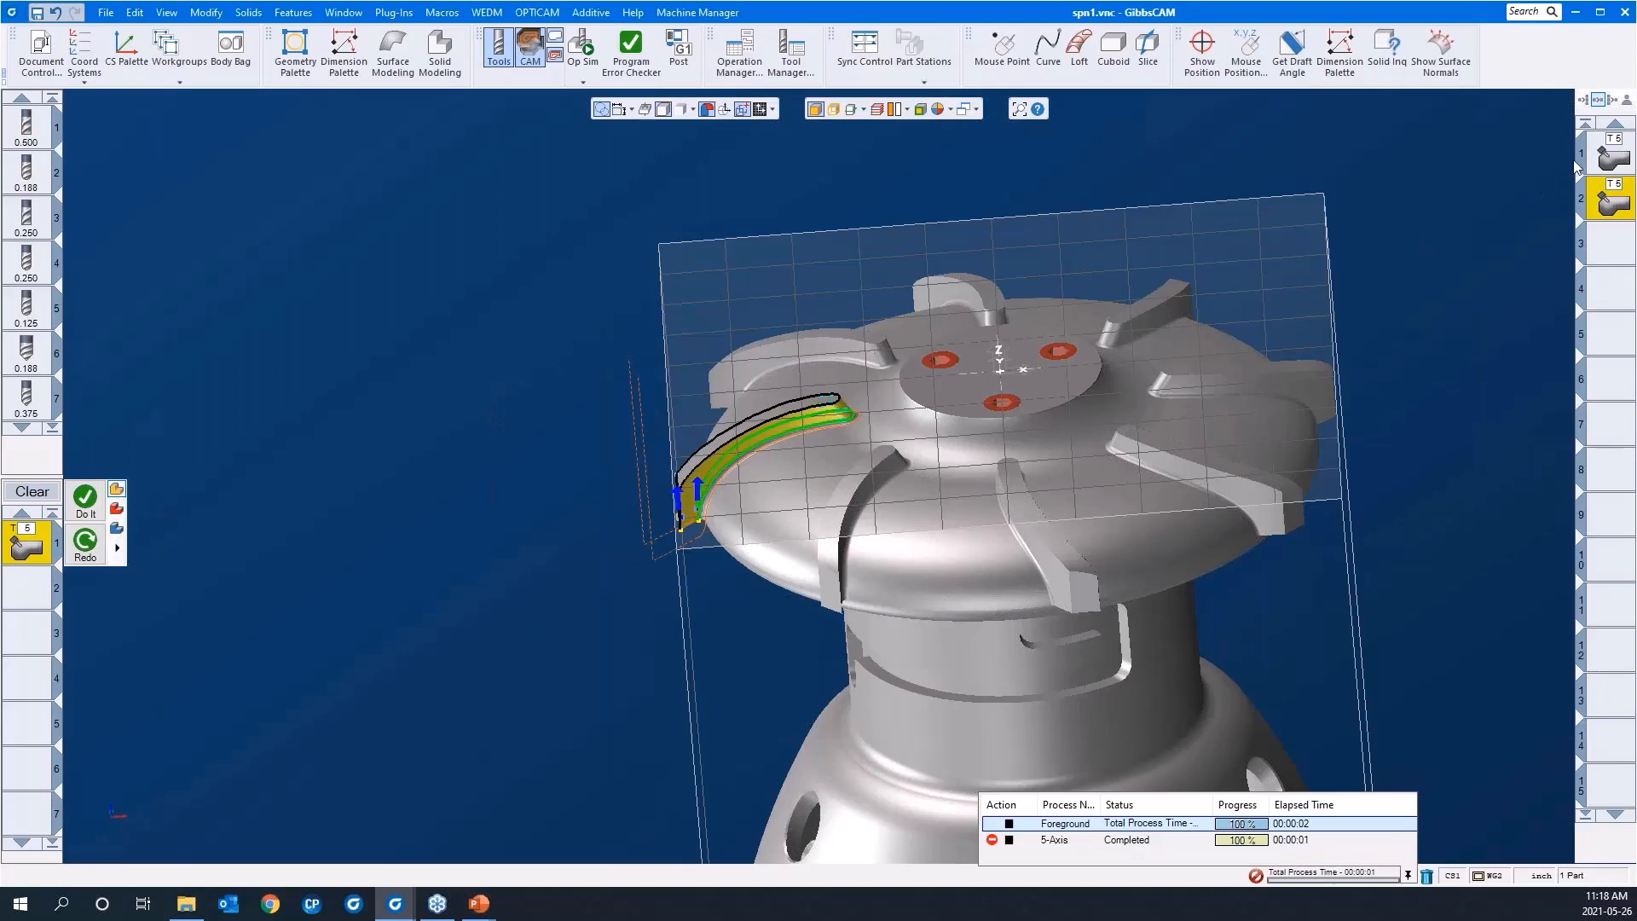
pyautogui.click(1600, 157)
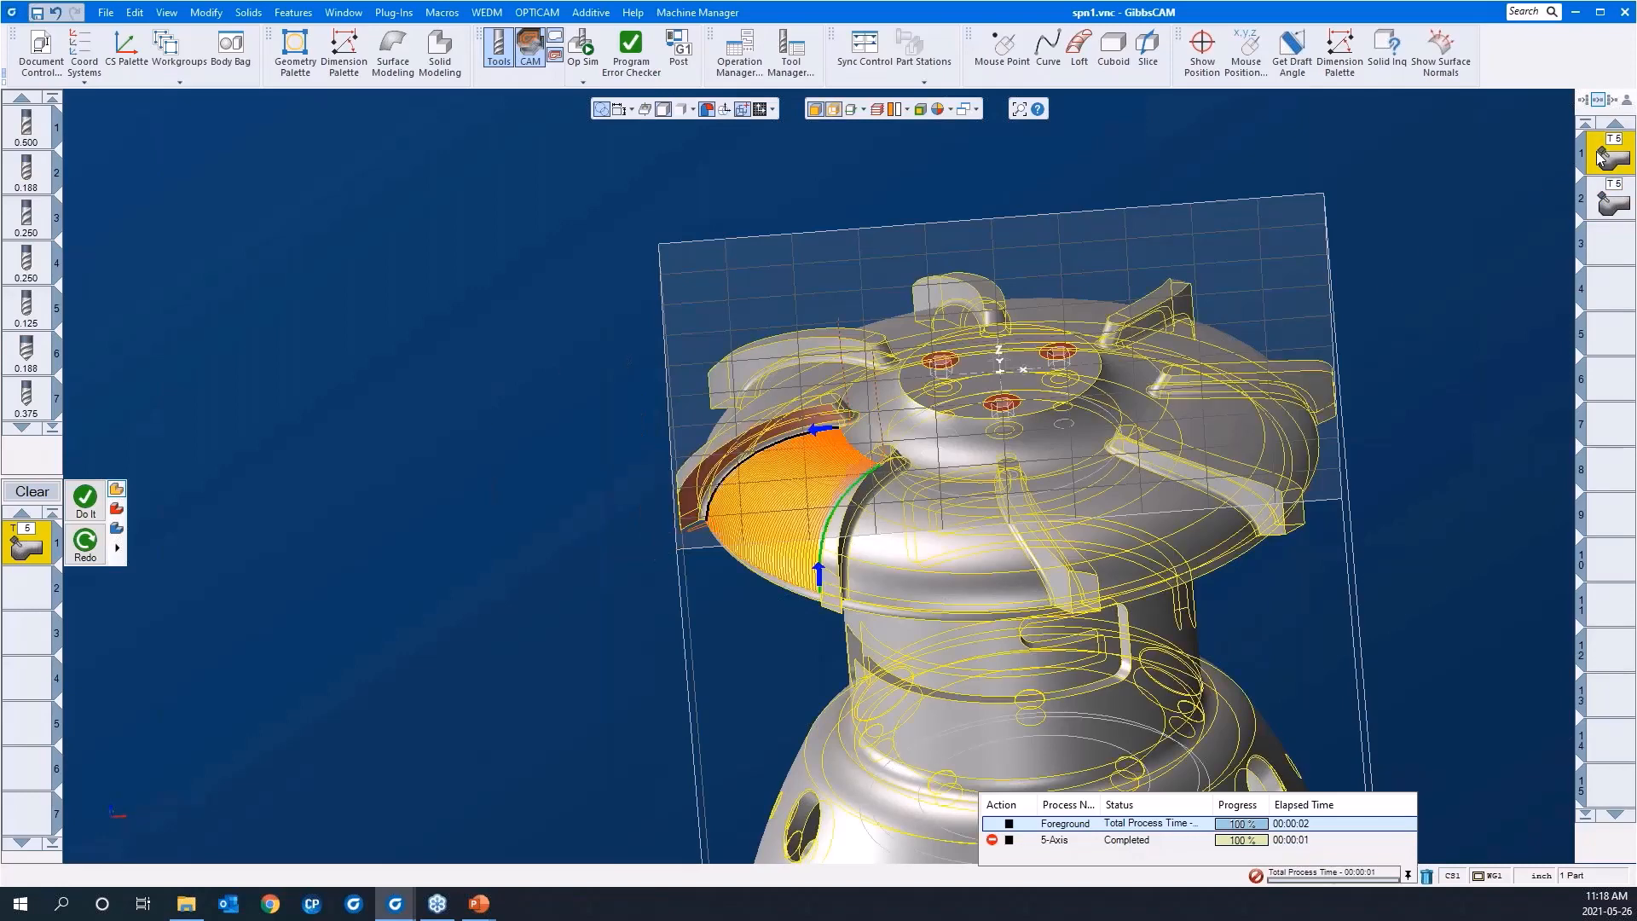
pyautogui.moveTo(536, 310); pyautogui.dragTo(1086, 678)
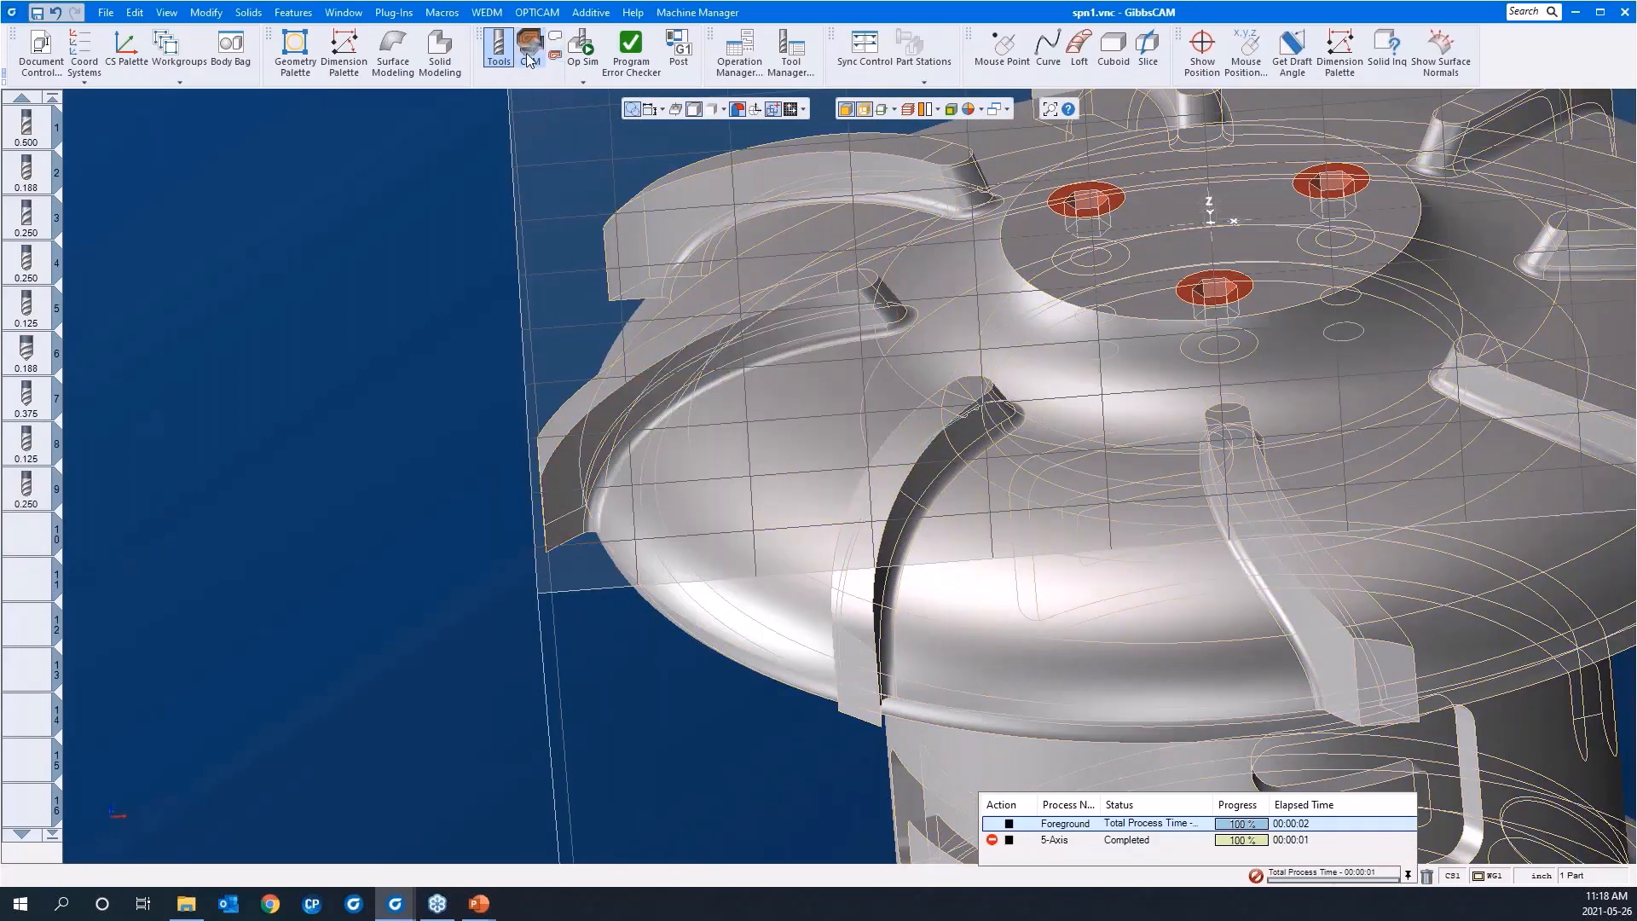
pyautogui.click(529, 58)
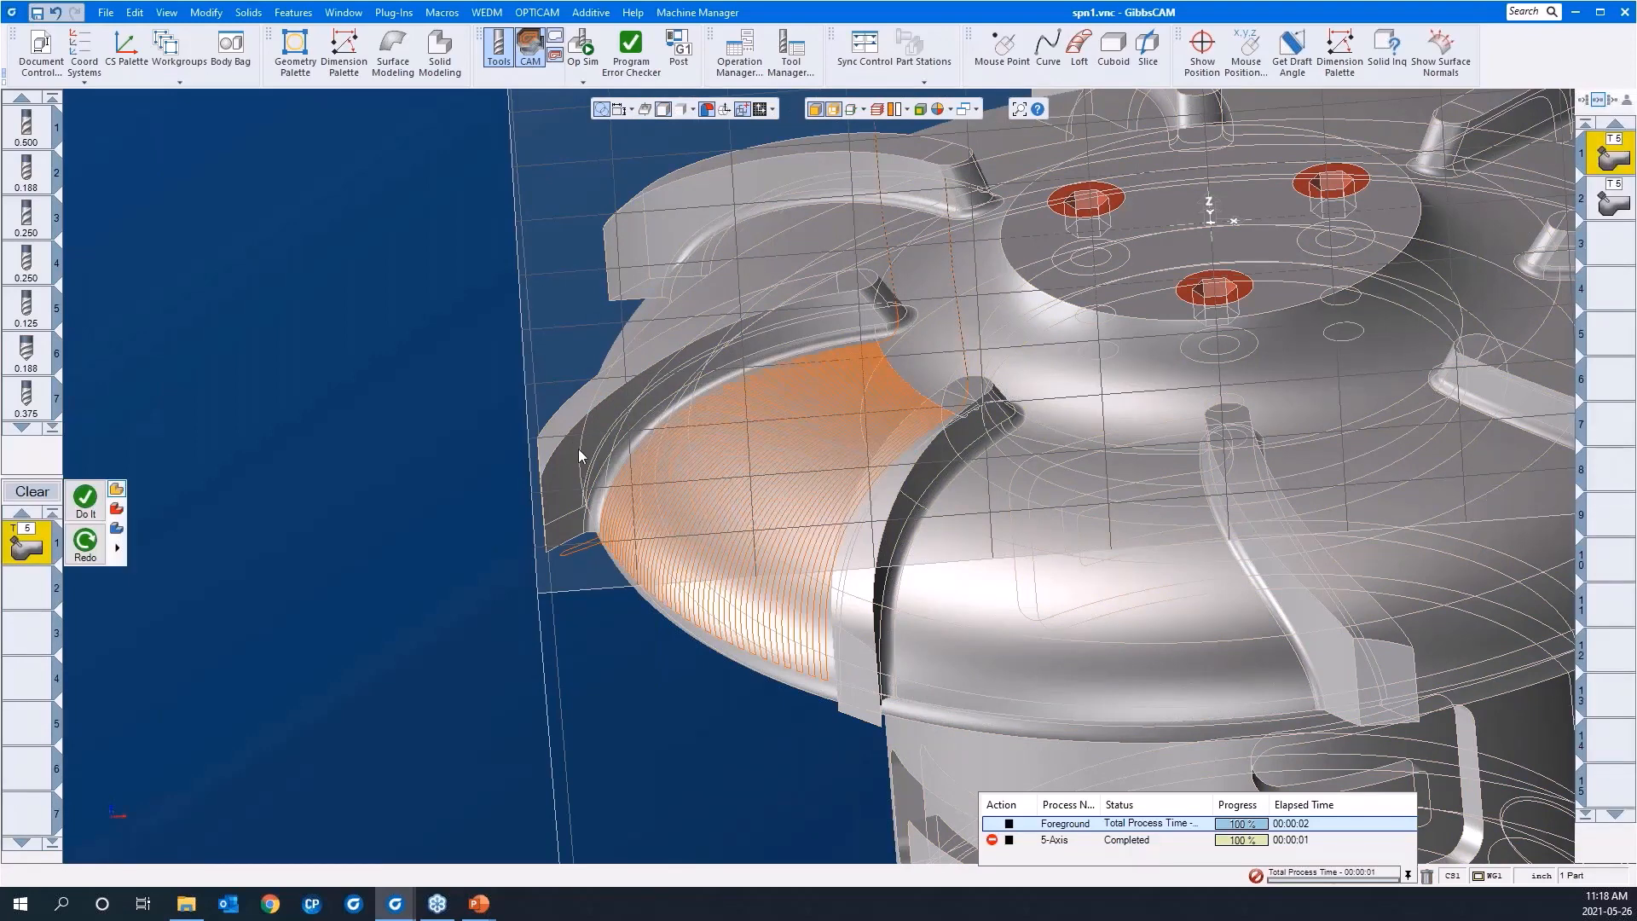
pyautogui.moveTo(578, 456); pyautogui.dragTo(510, 391, button='middle')
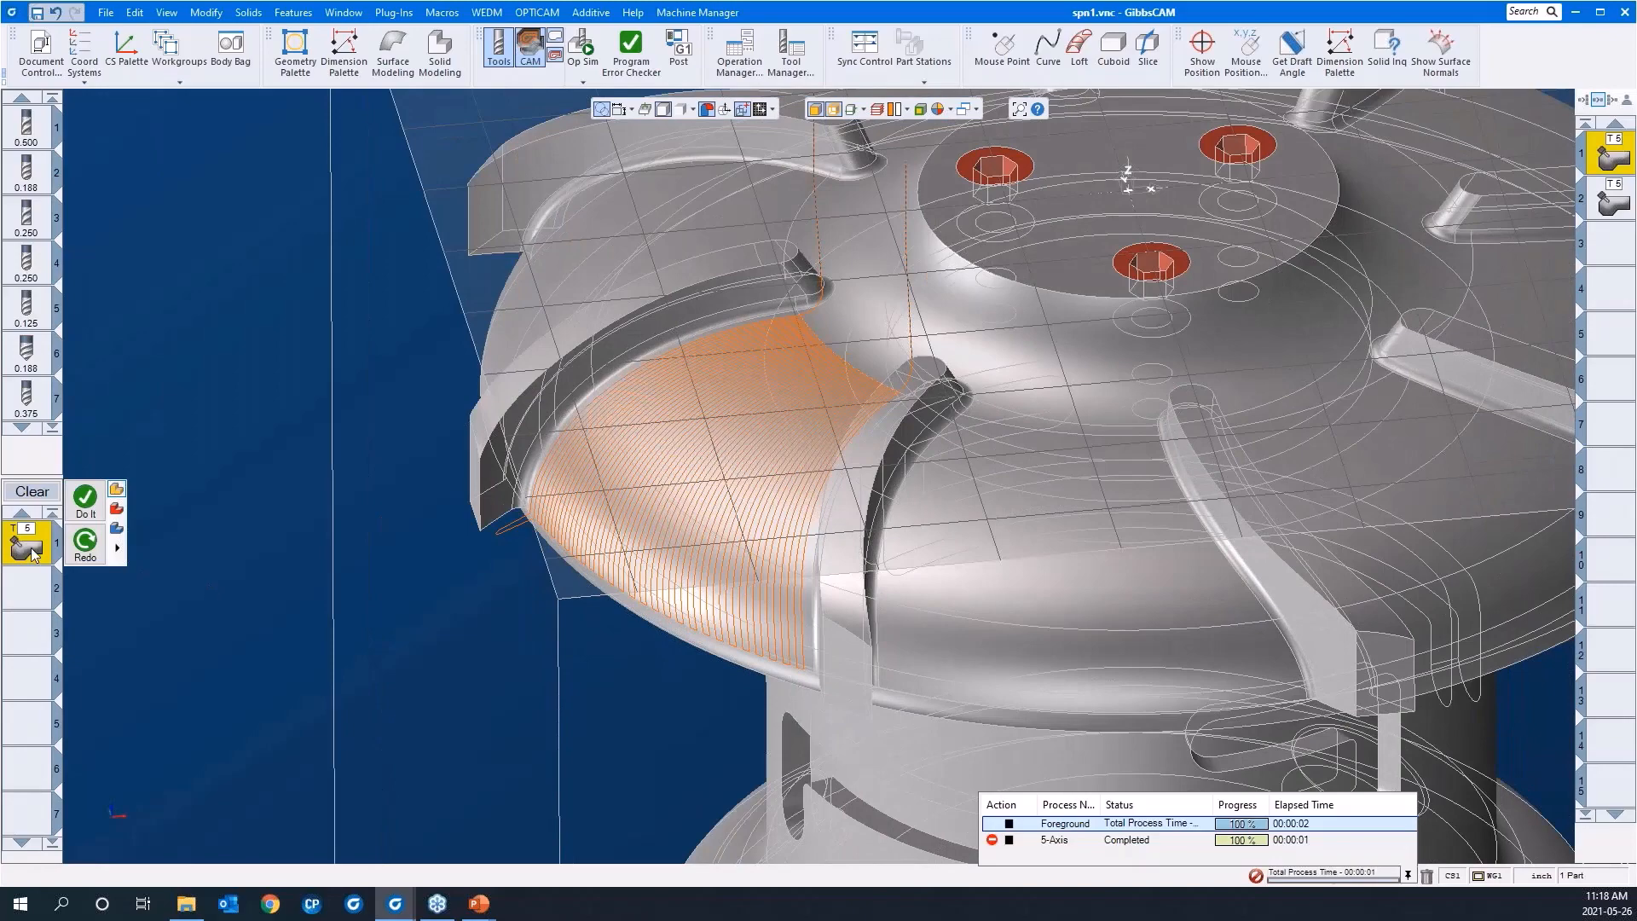
# Step: Highlight the narrow top face of the blade next to the morph toolpath
pyautogui.click(520, 376)
pyautogui.moveTo(798, 550); pyautogui.dragTo(887, 472, button='middle')
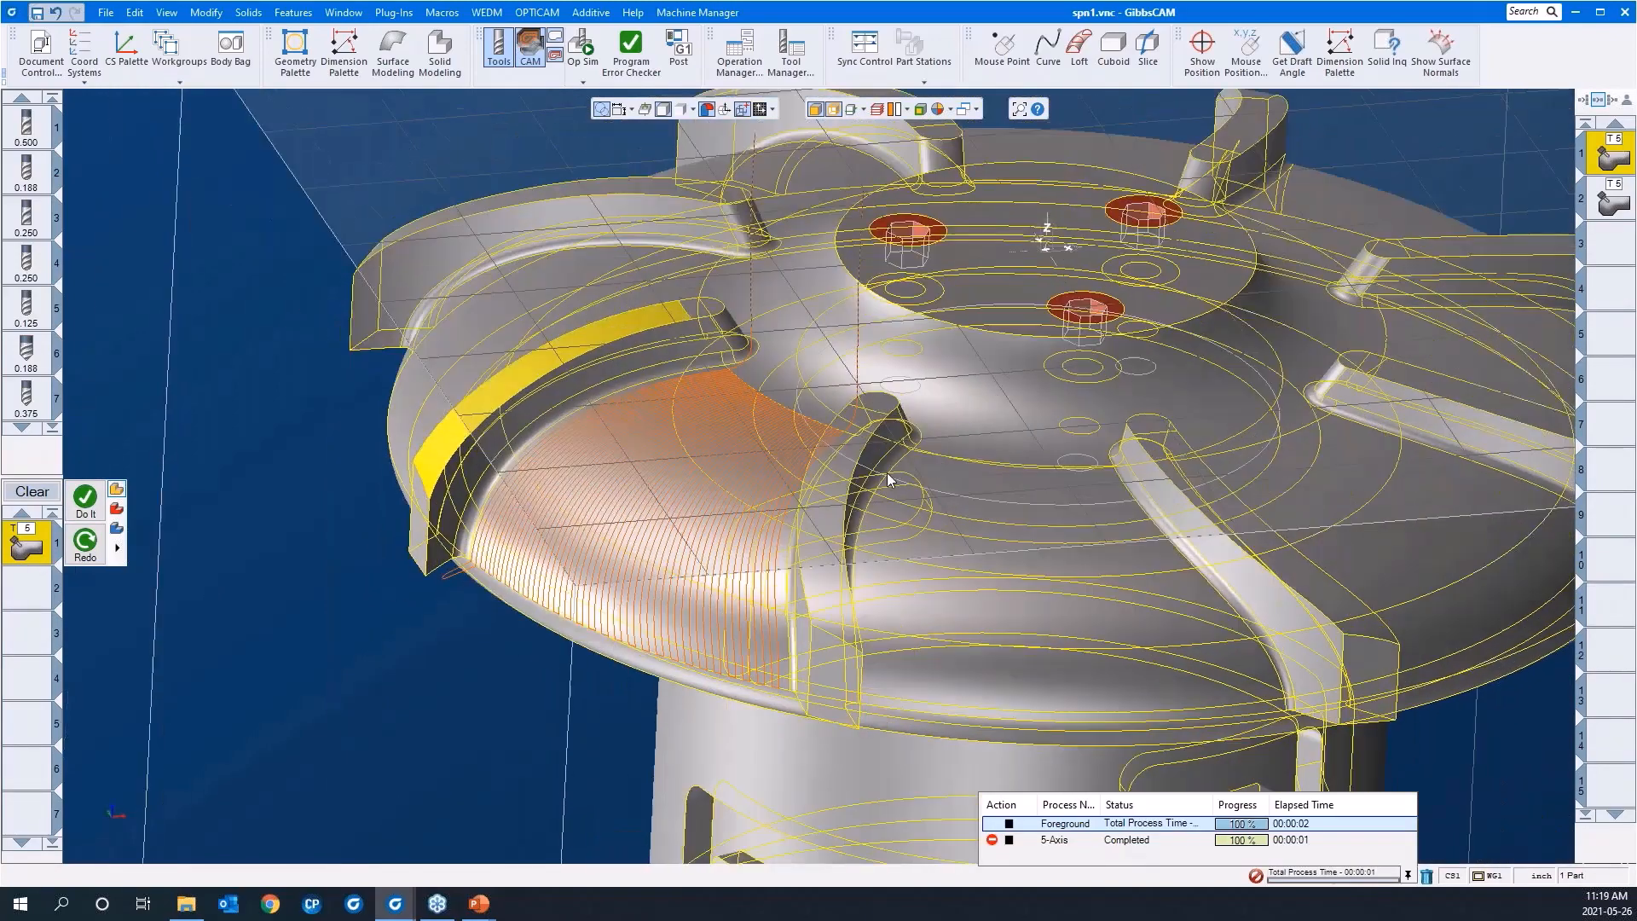
pyautogui.scroll(-5, 878, 484)
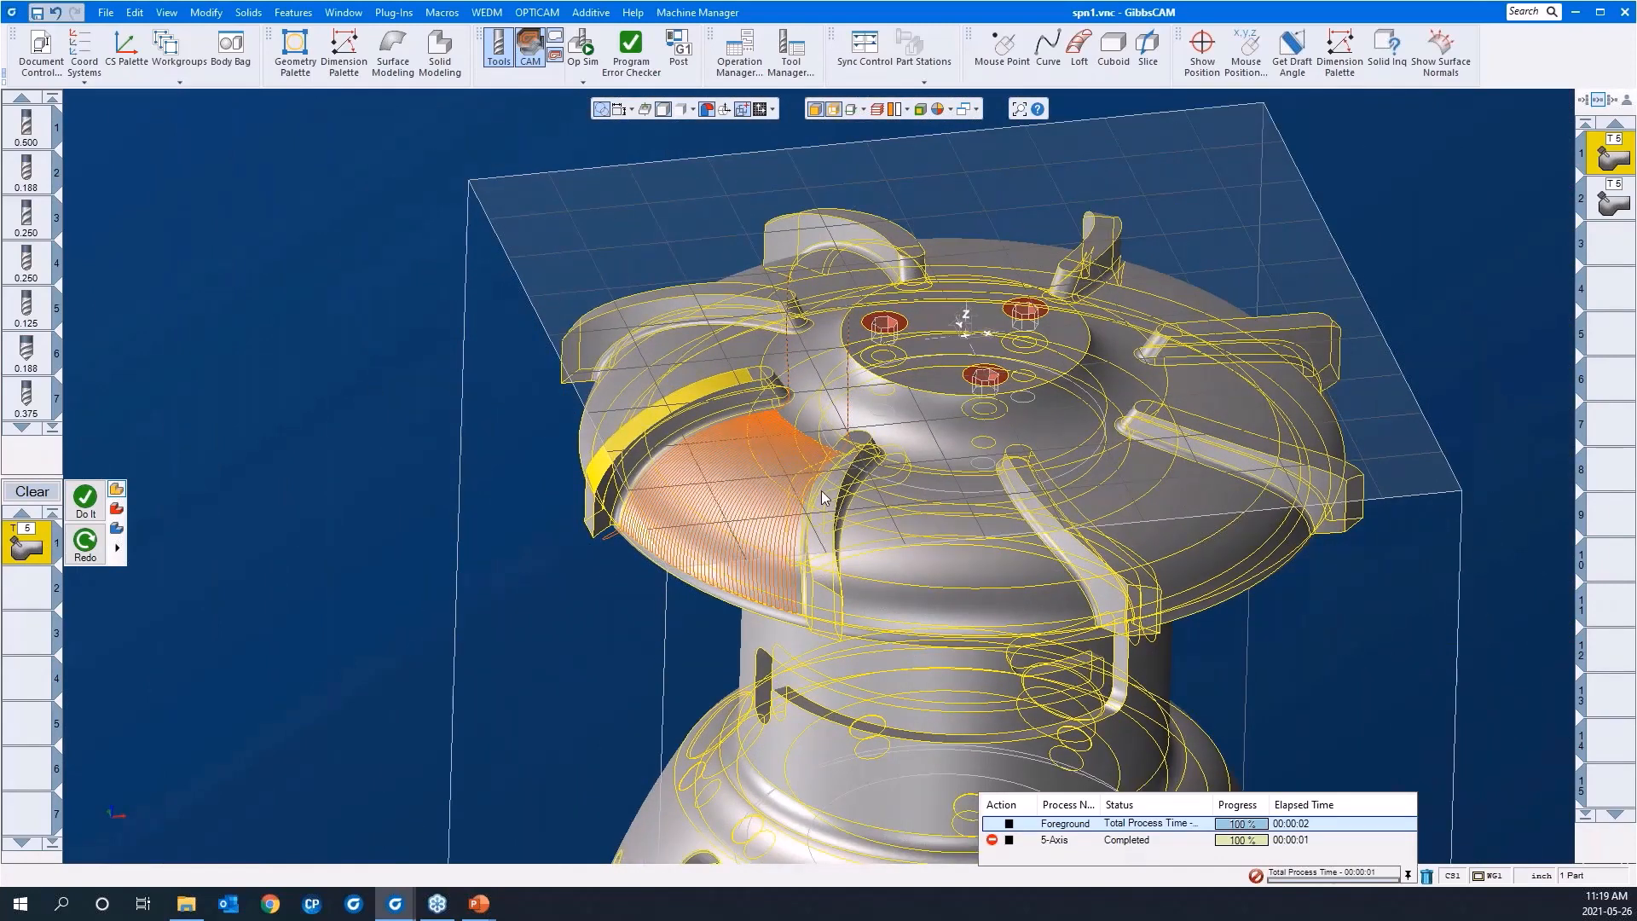
# Step: Hide the coordinate system grid and the stock outline, and clear the blade face selection
pyautogui.click(772, 109)
pyautogui.click(761, 131)
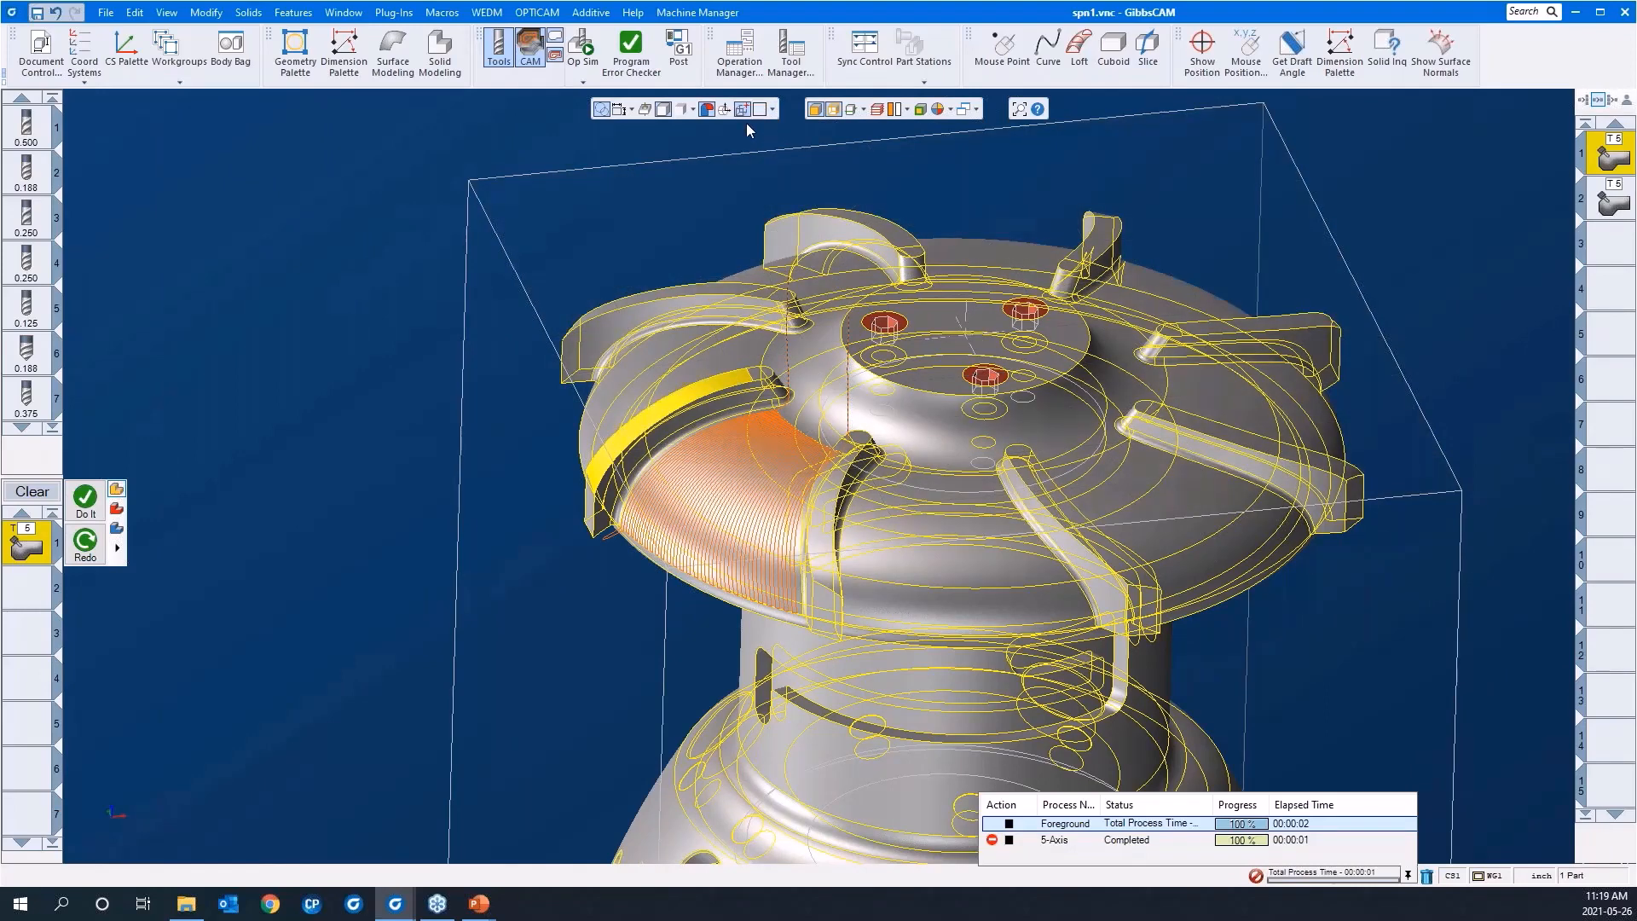
pyautogui.click(743, 111)
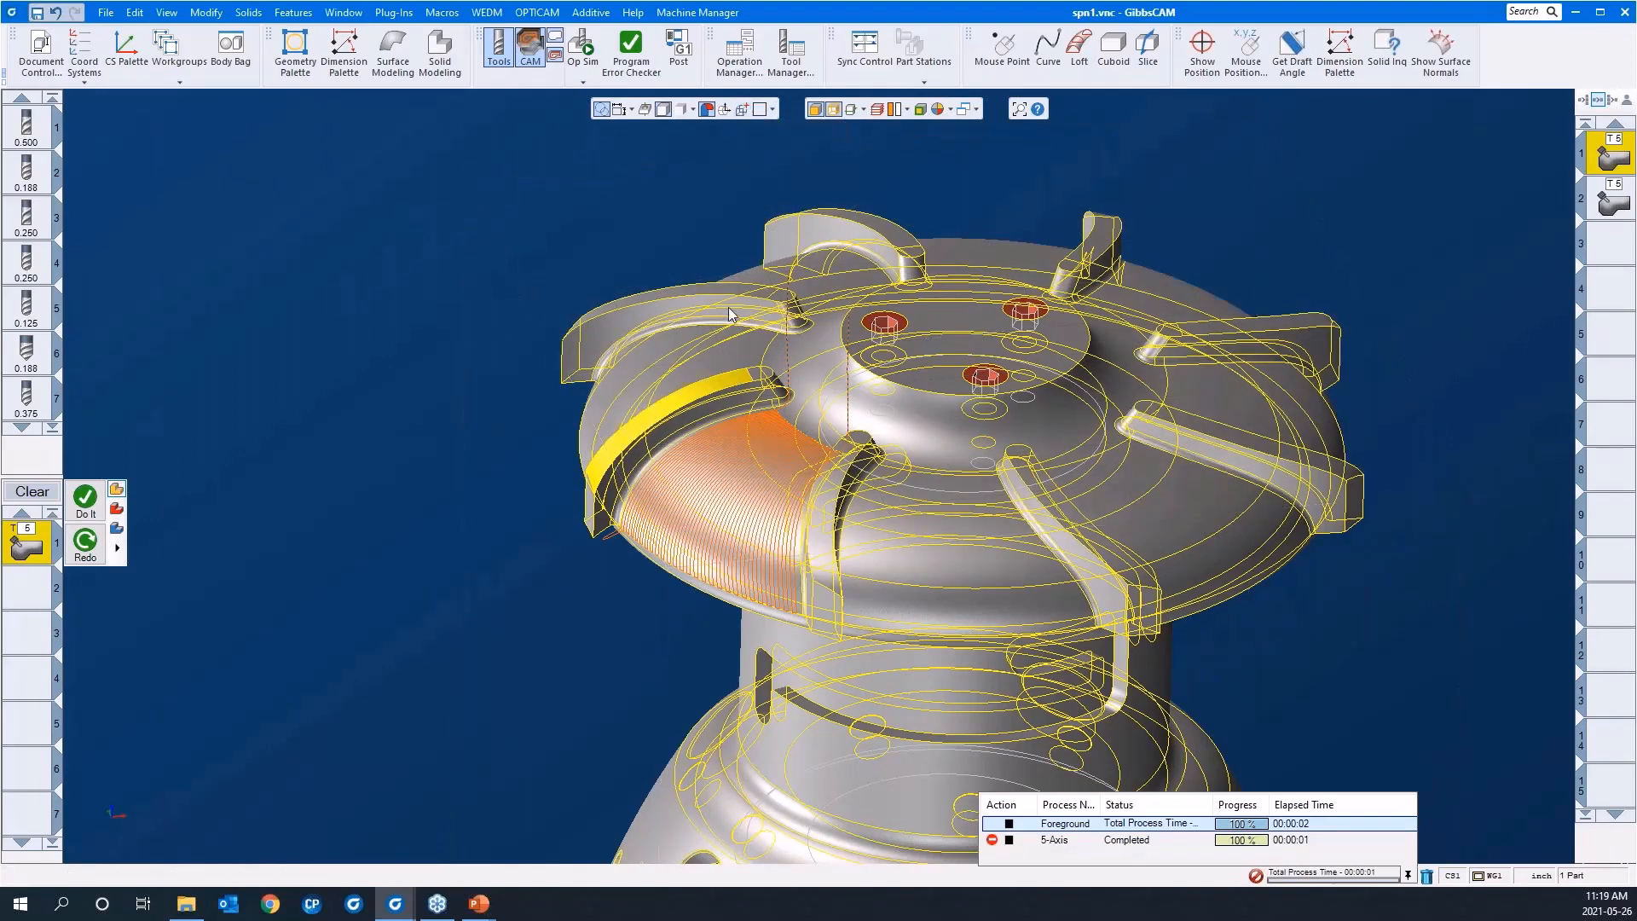
pyautogui.scroll(-5, 852, 397)
pyautogui.scroll(4, 852, 397)
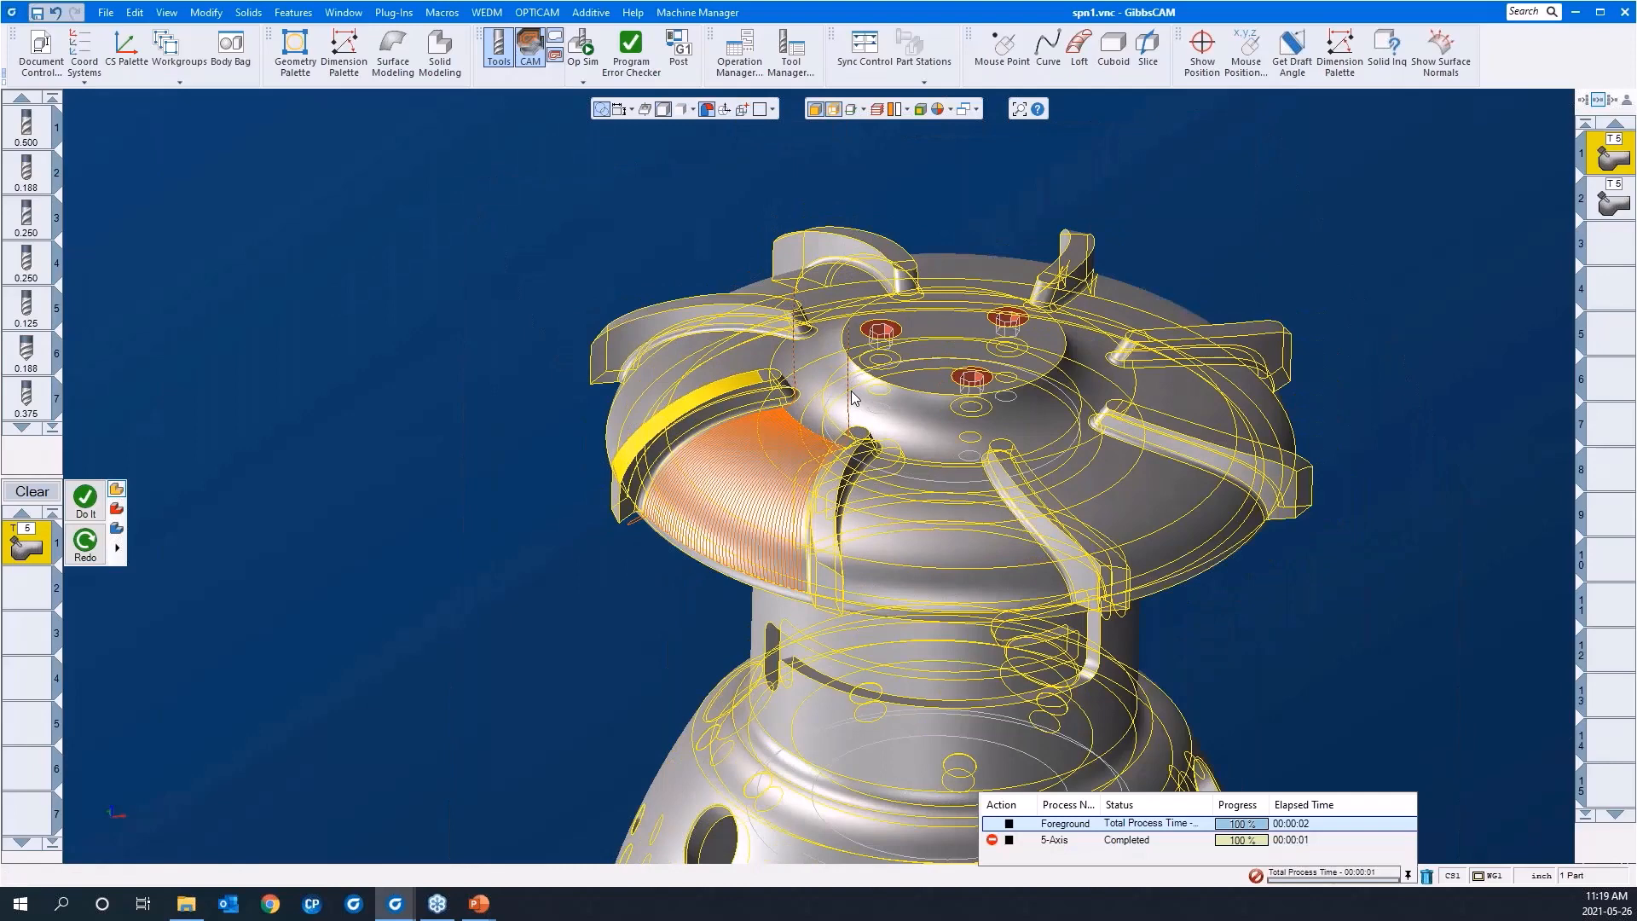
pyautogui.click(557, 260)
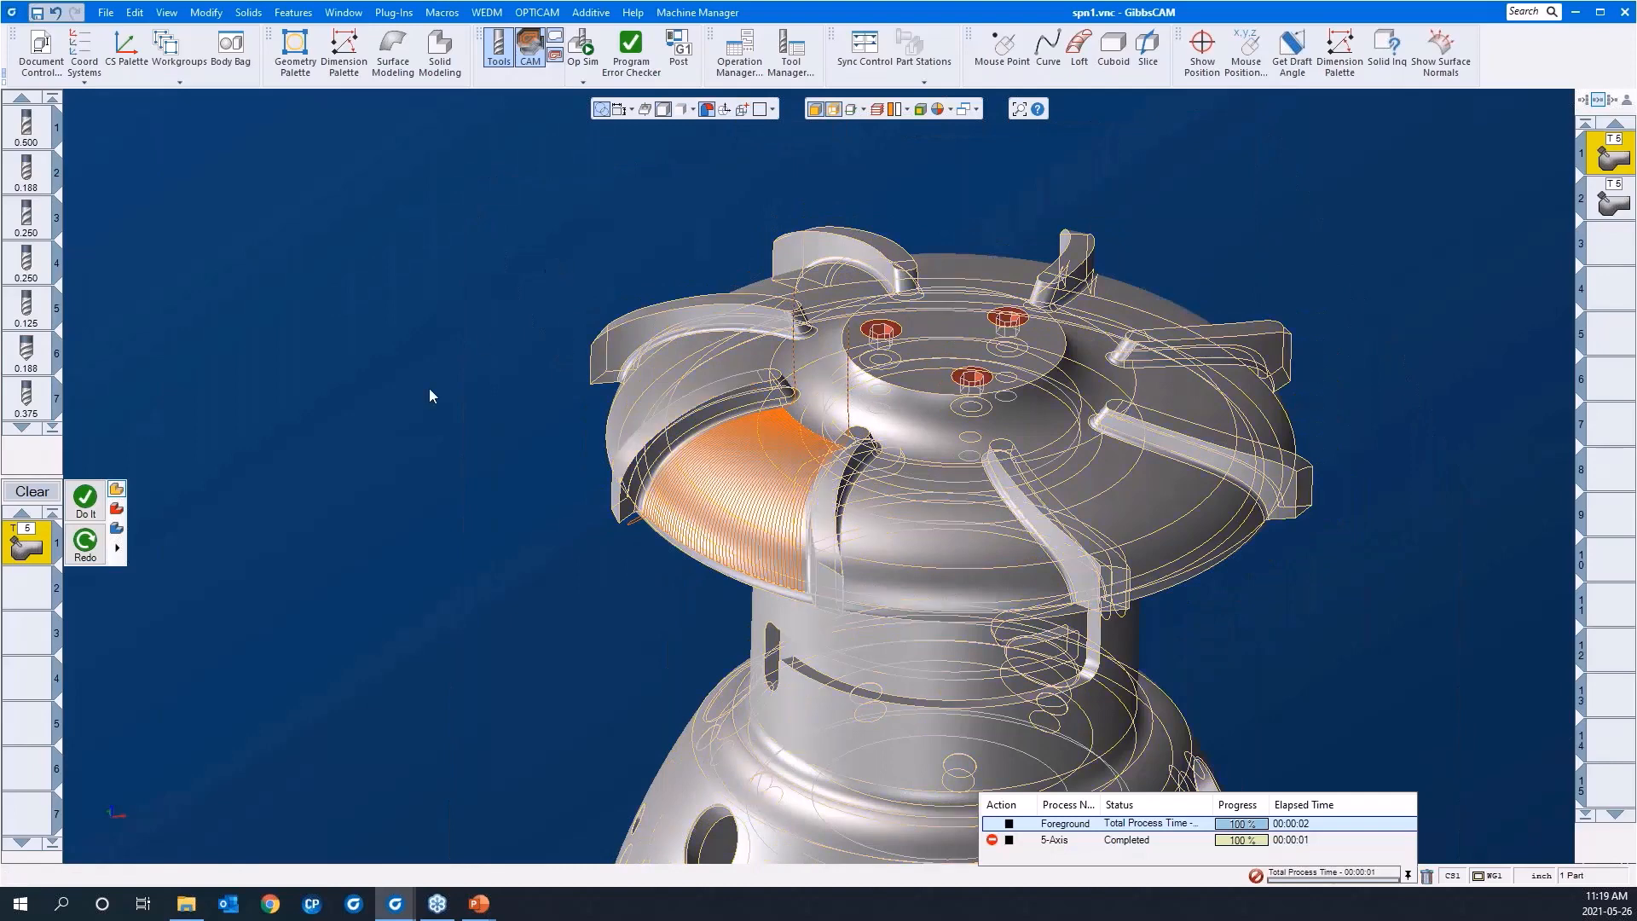
# Step: Open the morph process's surface path settings beside a clear view of the bladed part
pyautogui.doubleClick(37, 554)
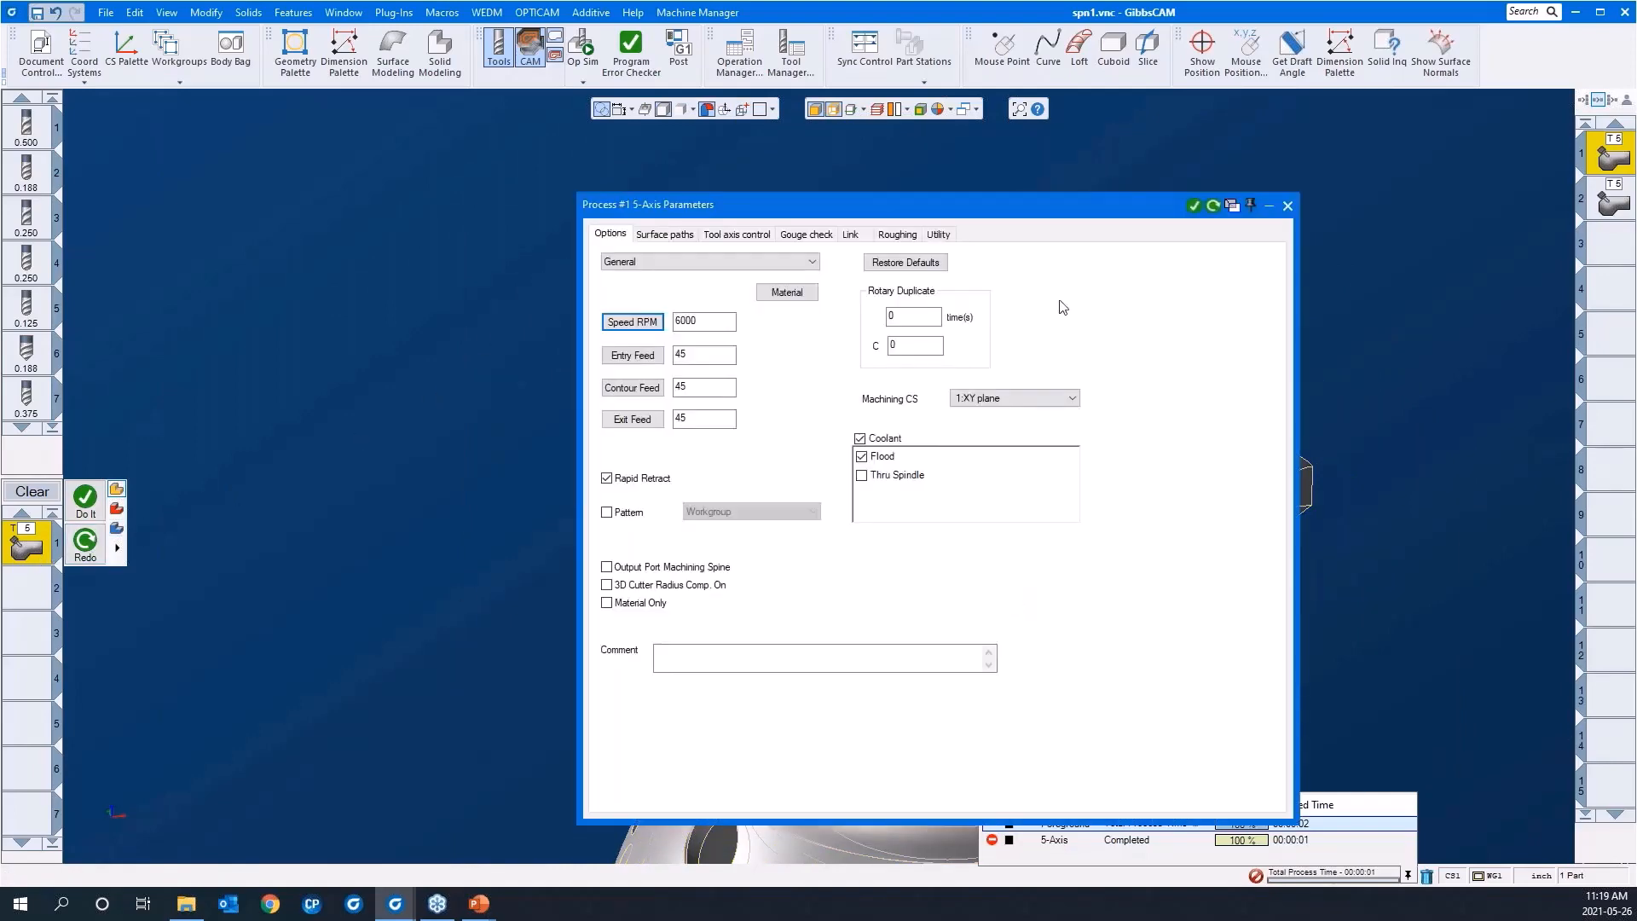
pyautogui.moveTo(1029, 209); pyautogui.dragTo(614, 174)
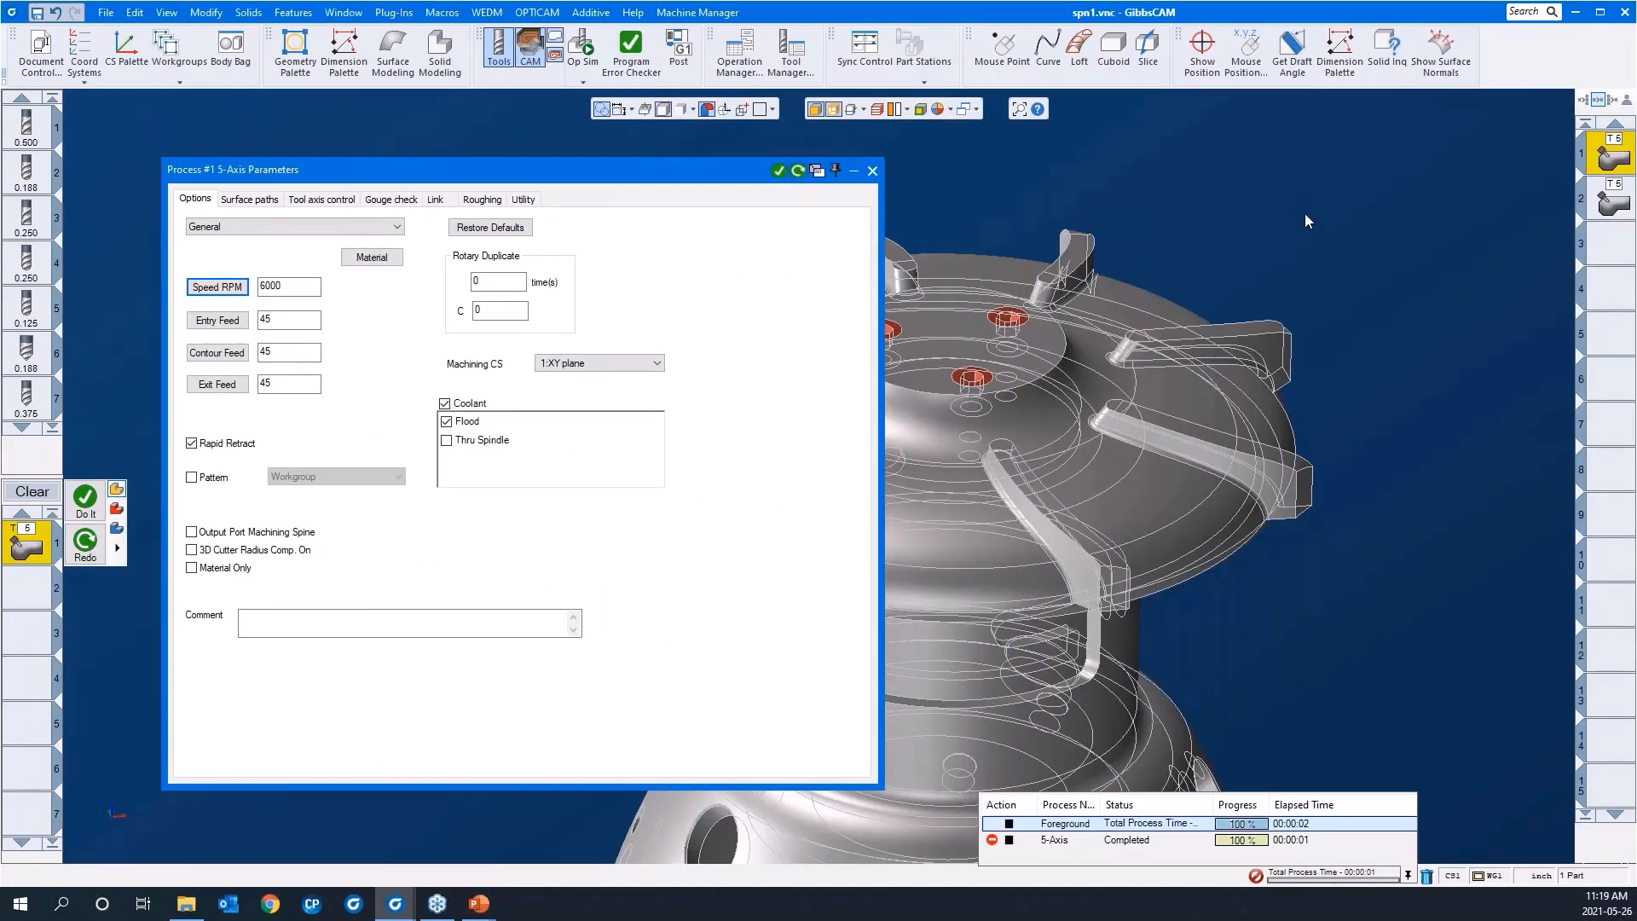
pyautogui.moveTo(1289, 211); pyautogui.dragTo(1137, 300, button='middle')
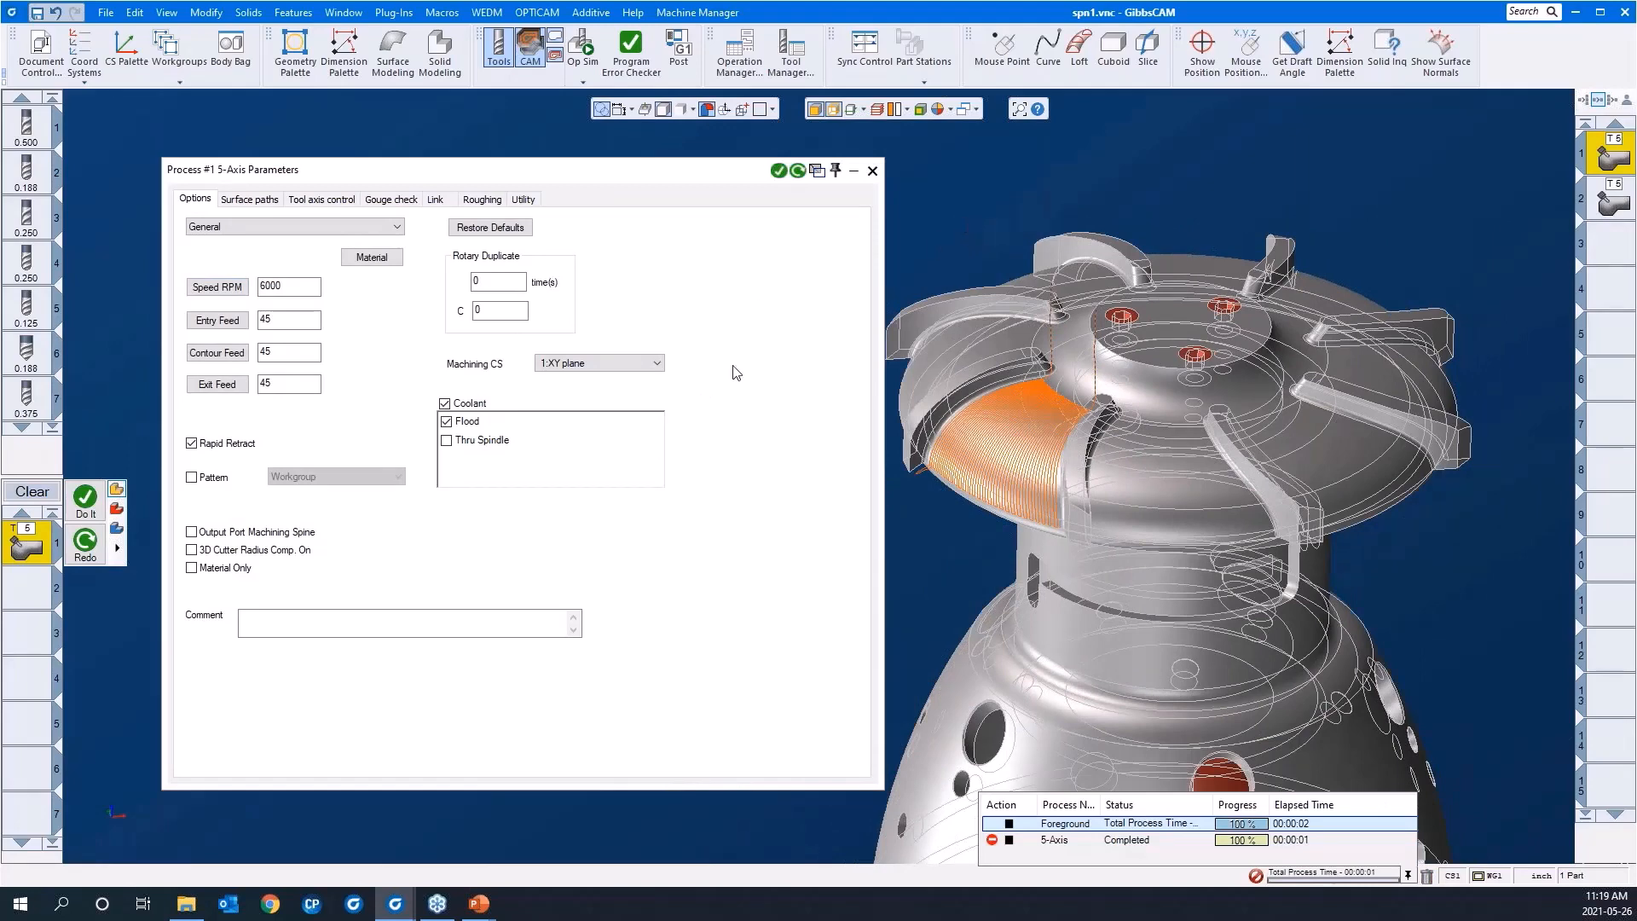
pyautogui.click(253, 201)
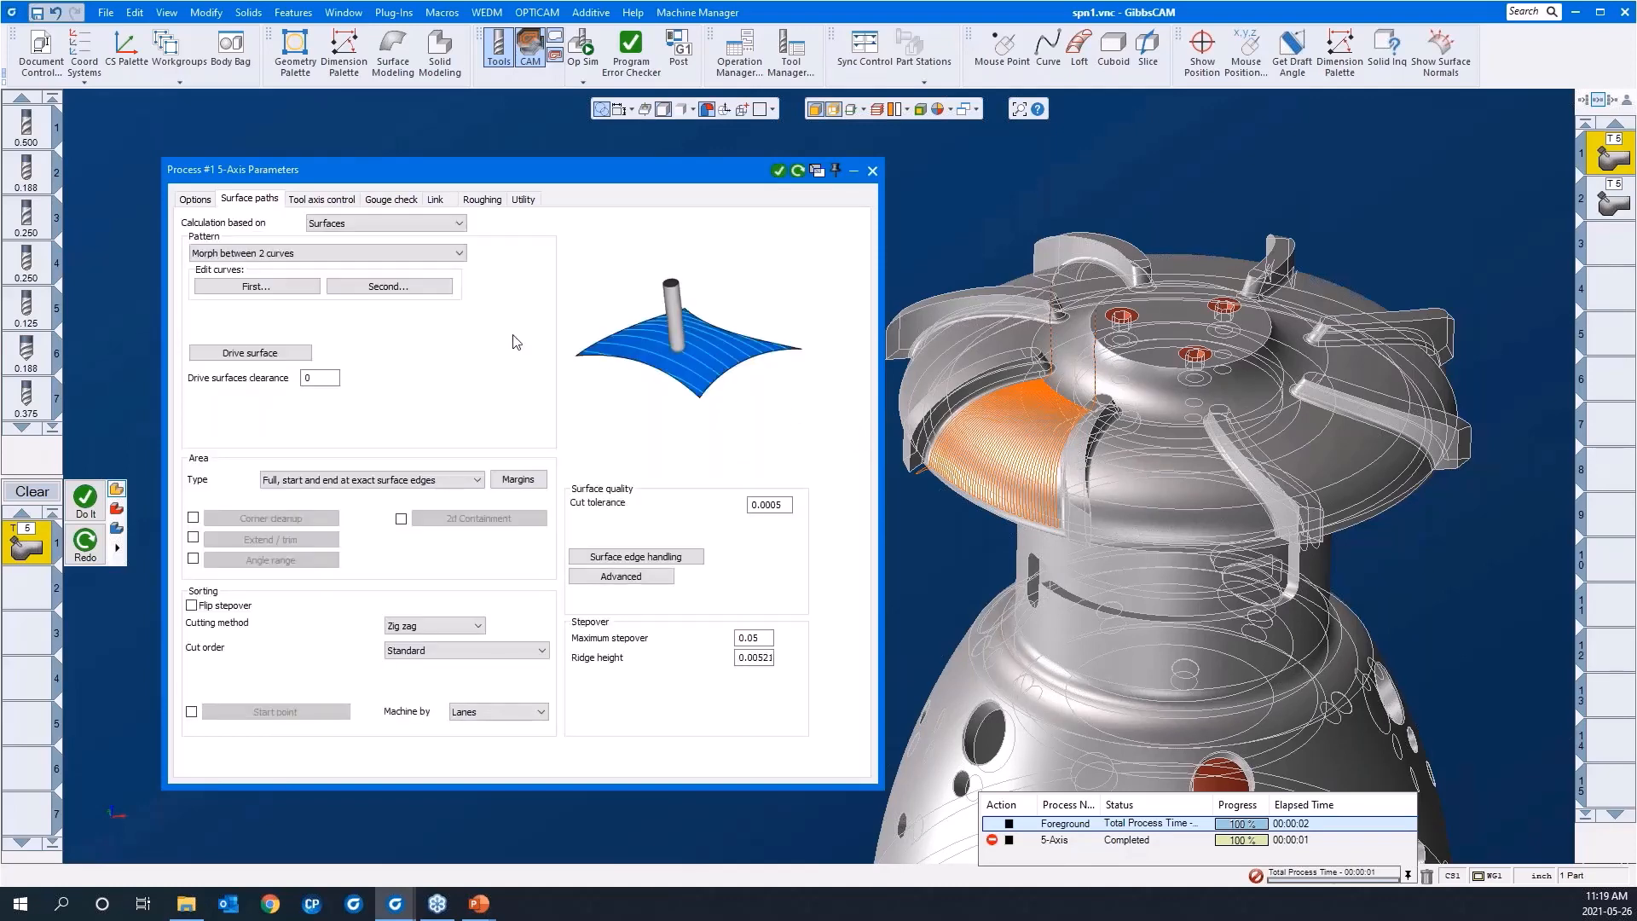
# Step: Define the first morph curve from the two edge segments along the blade's top face, on the side away from the existing toolpath
pyautogui.click(257, 286)
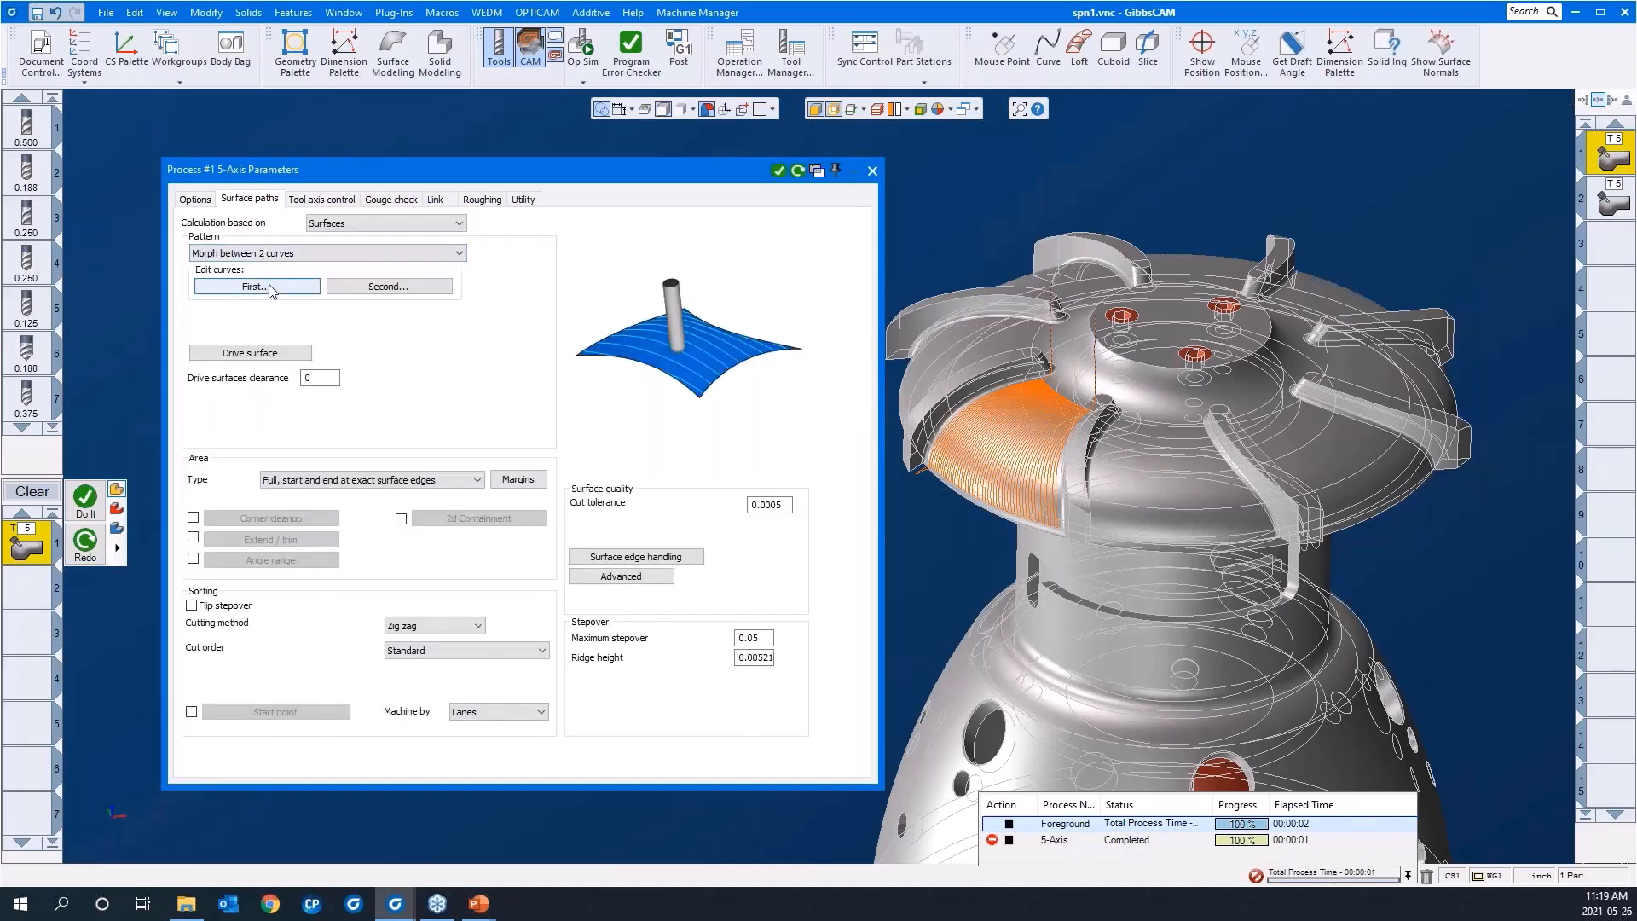
pyautogui.scroll(8, 1023, 433)
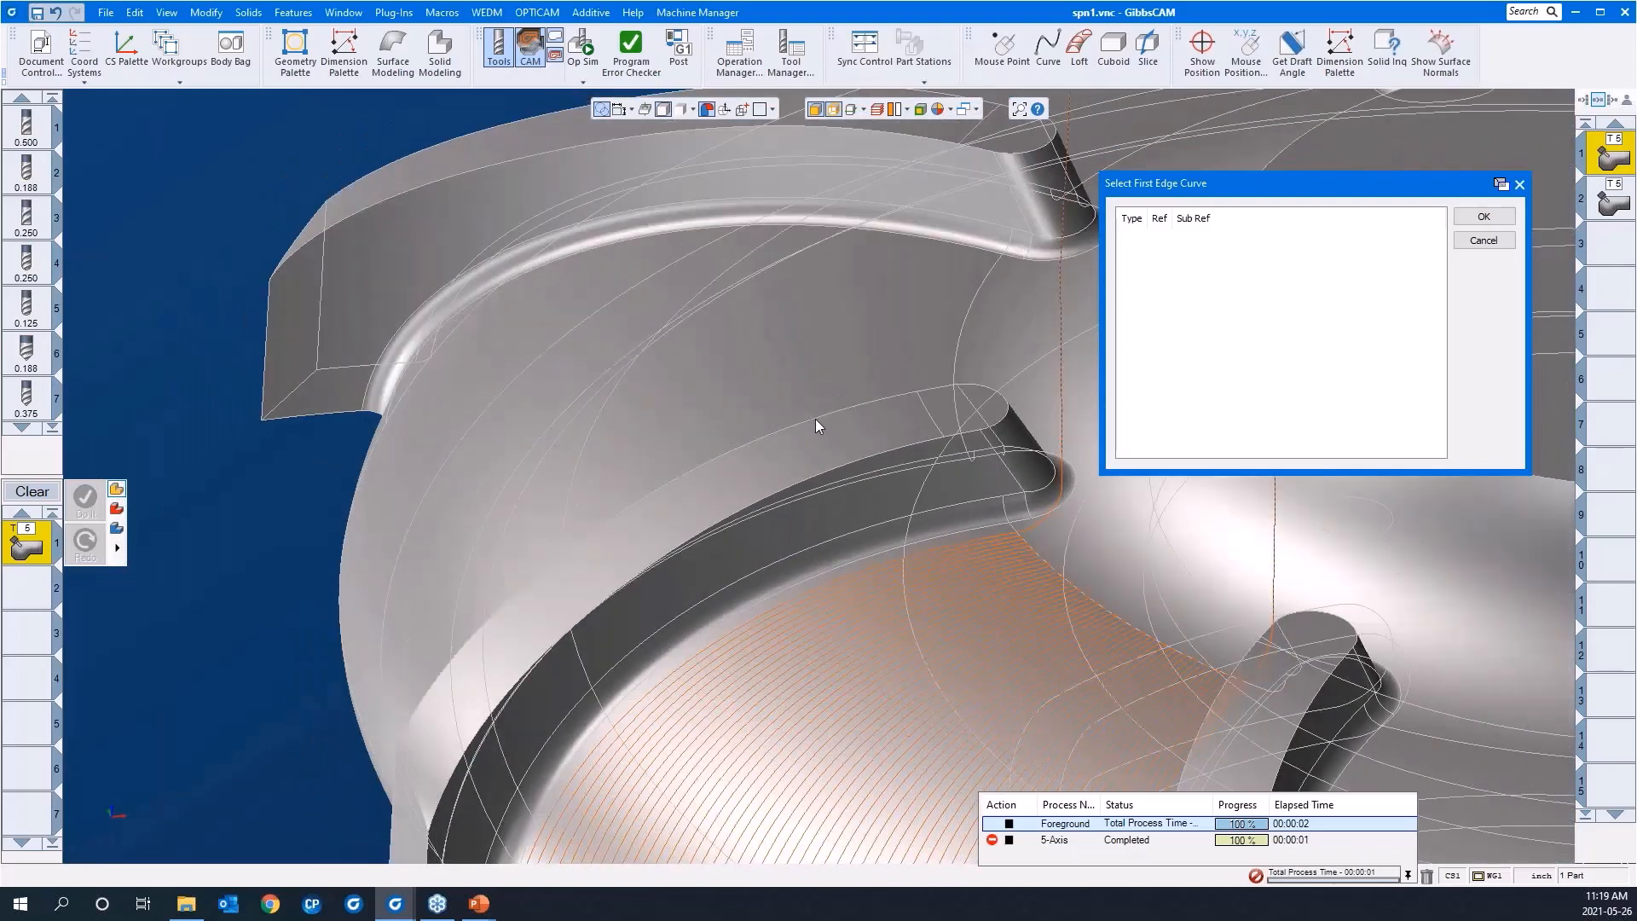
pyautogui.click(815, 418)
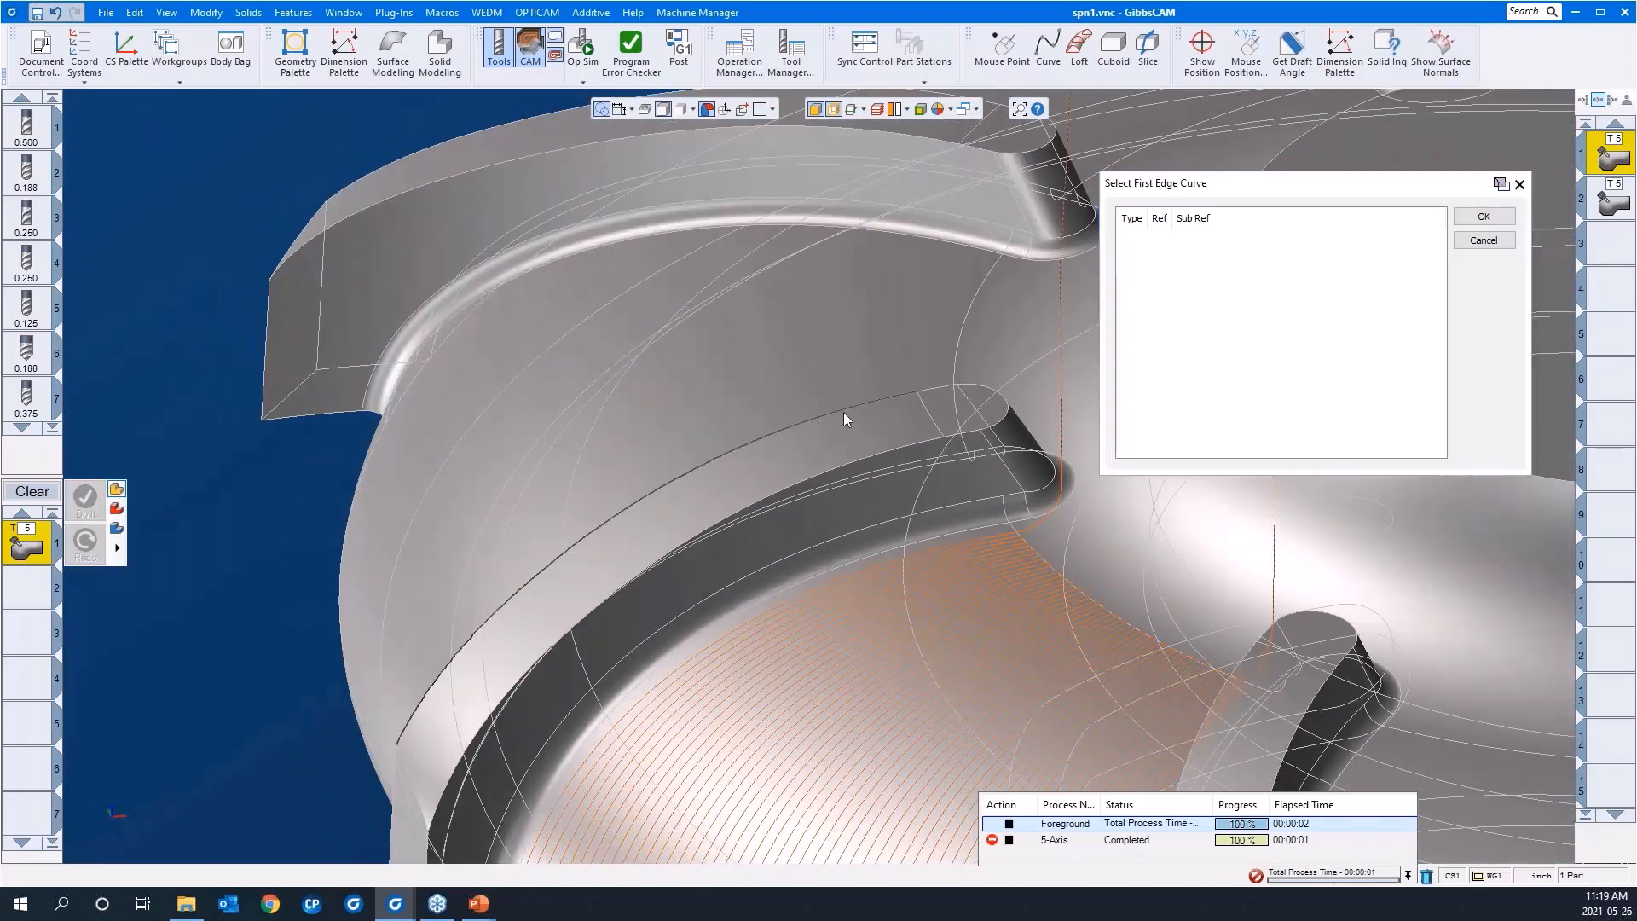
pyautogui.click(931, 388)
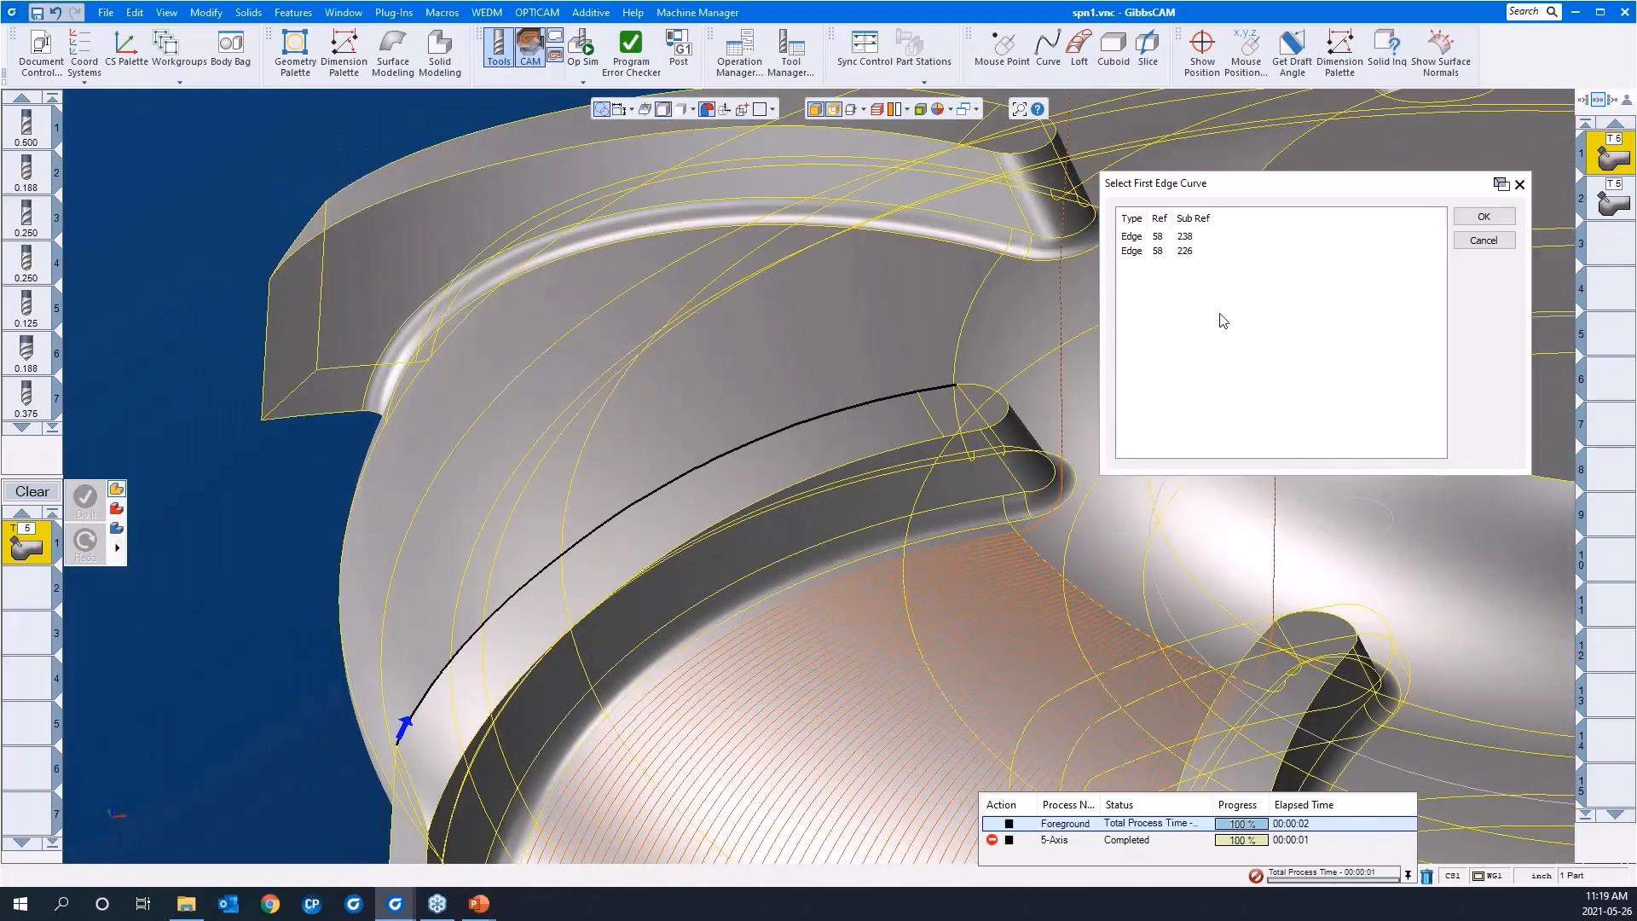
pyautogui.click(1484, 218)
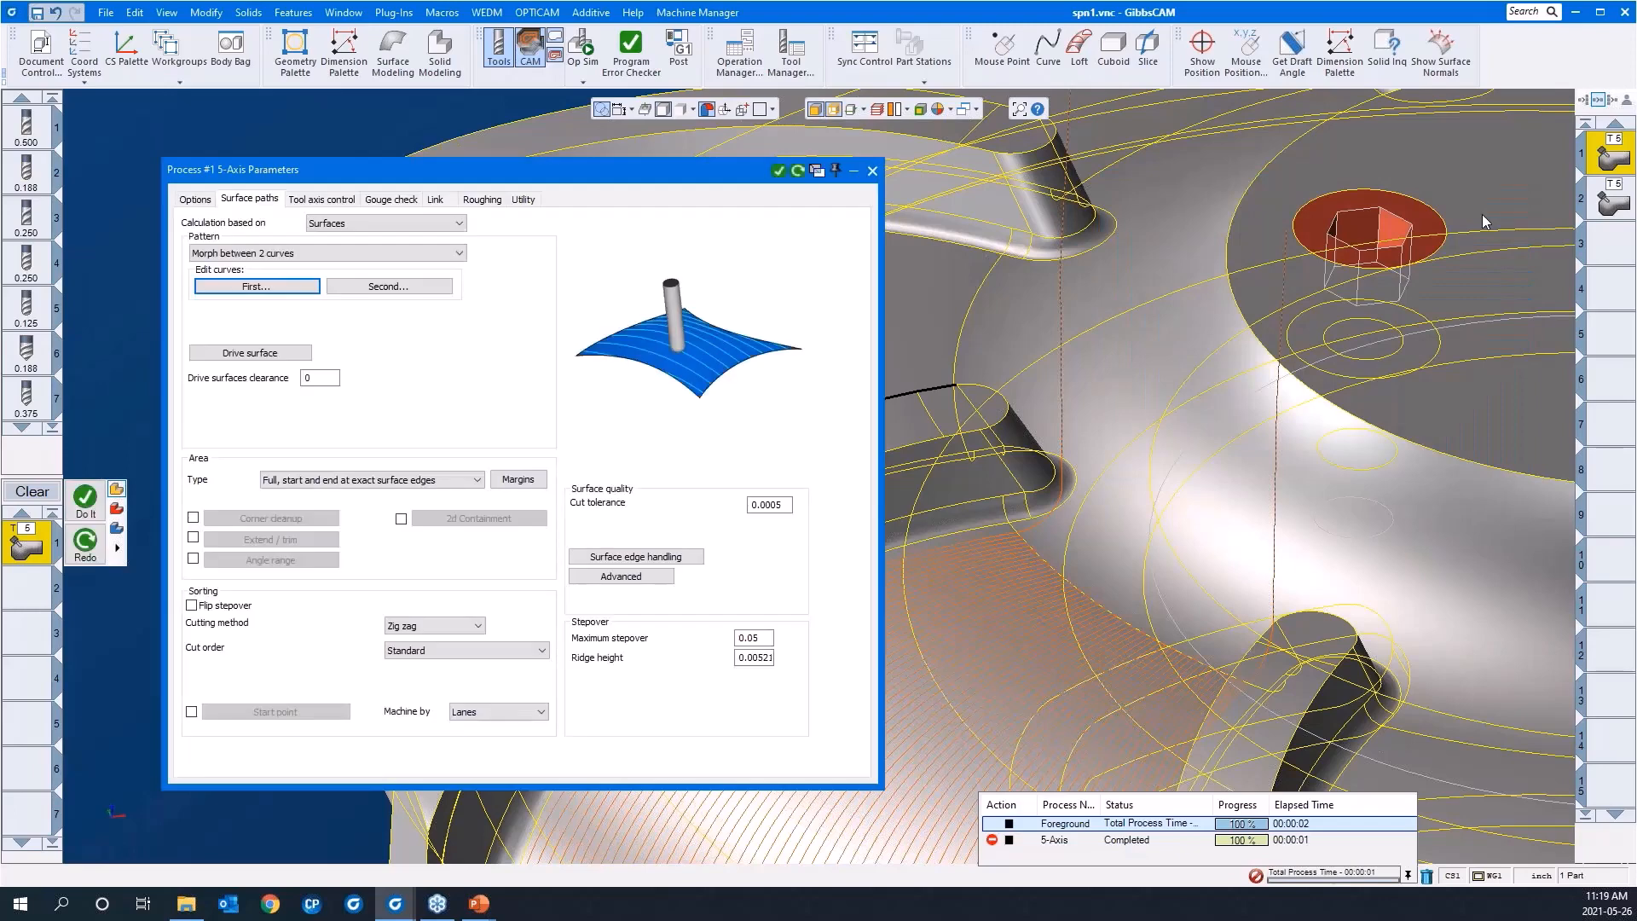
# Step: Define the second morph curve from the two edge segments along the blade's top face, on the side next to the existing toolpath
pyautogui.click(388, 286)
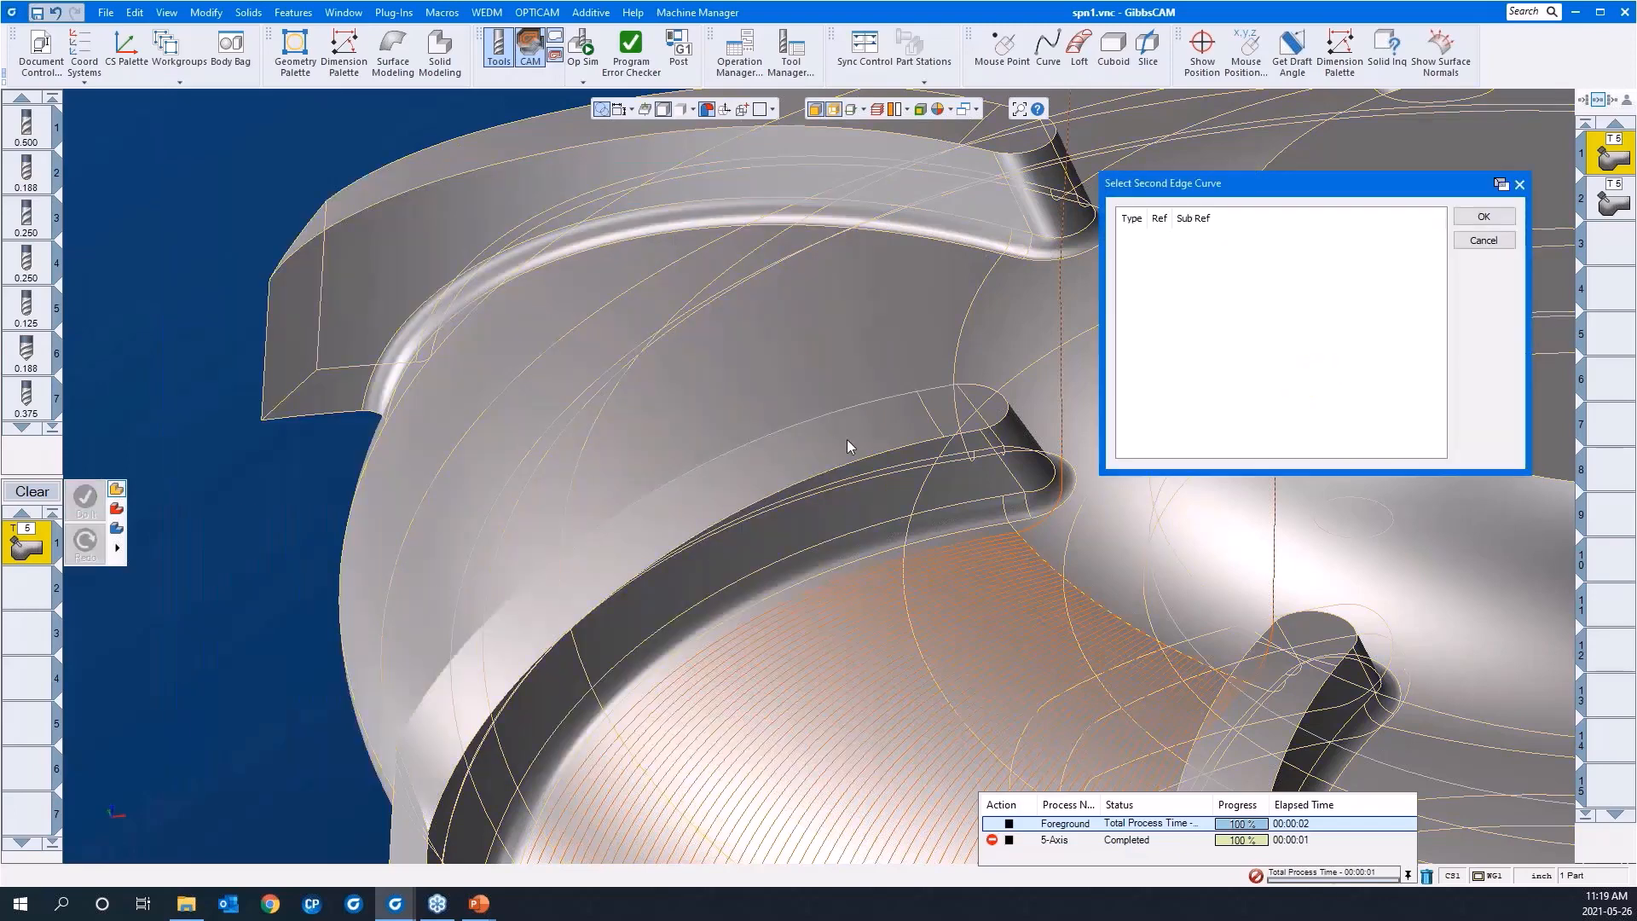
pyautogui.click(861, 457)
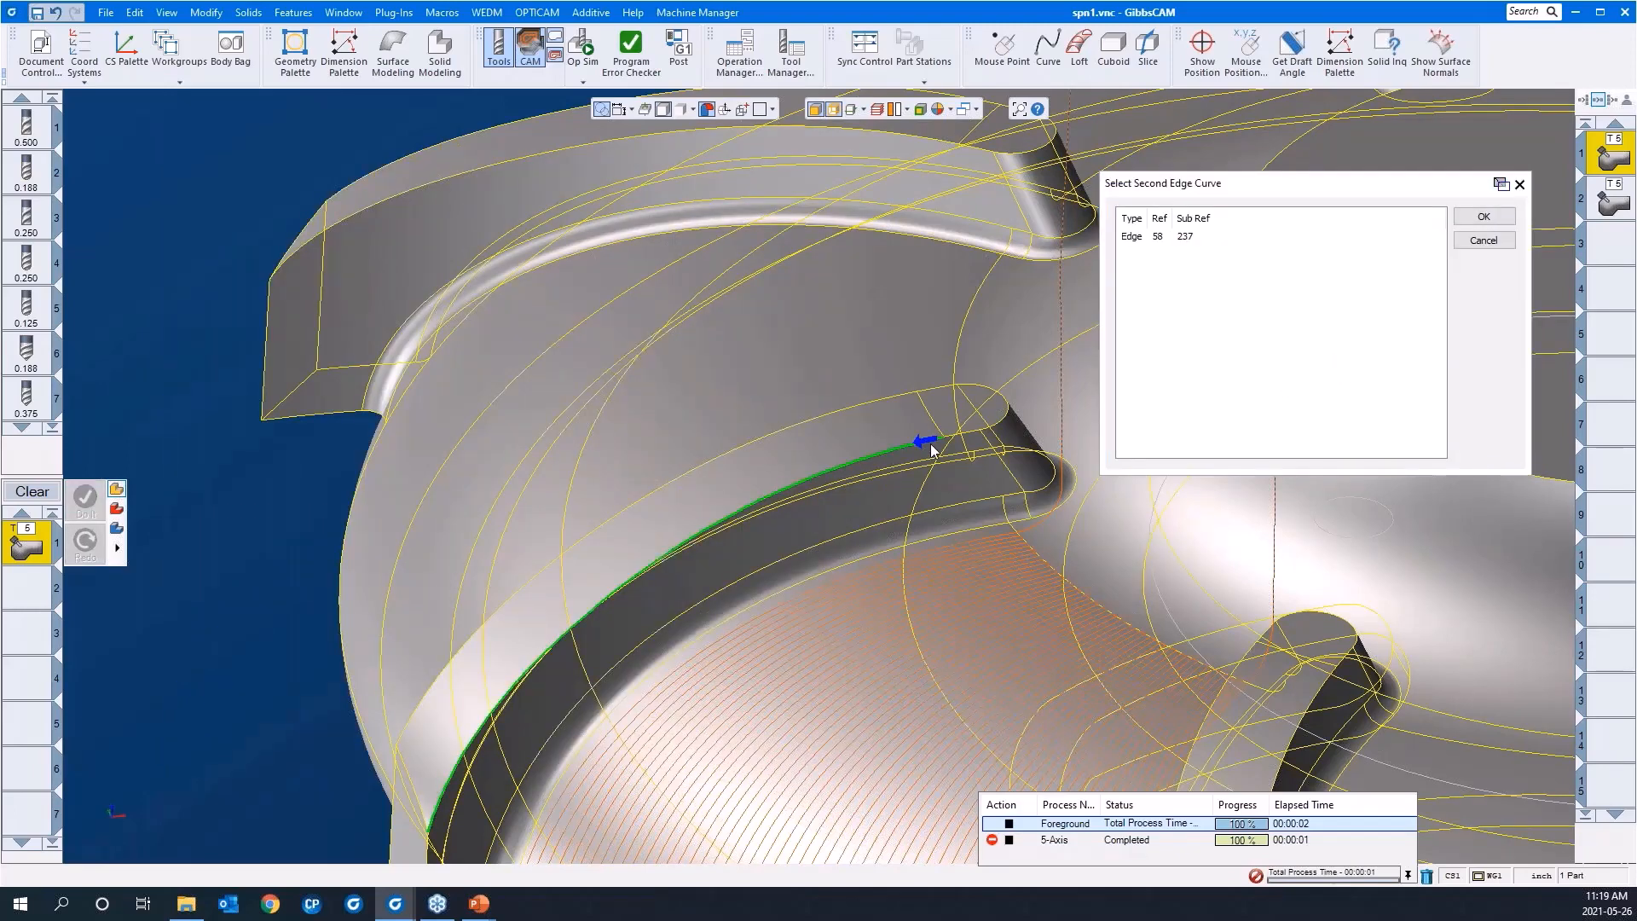
pyautogui.scroll(5, 1031, 469)
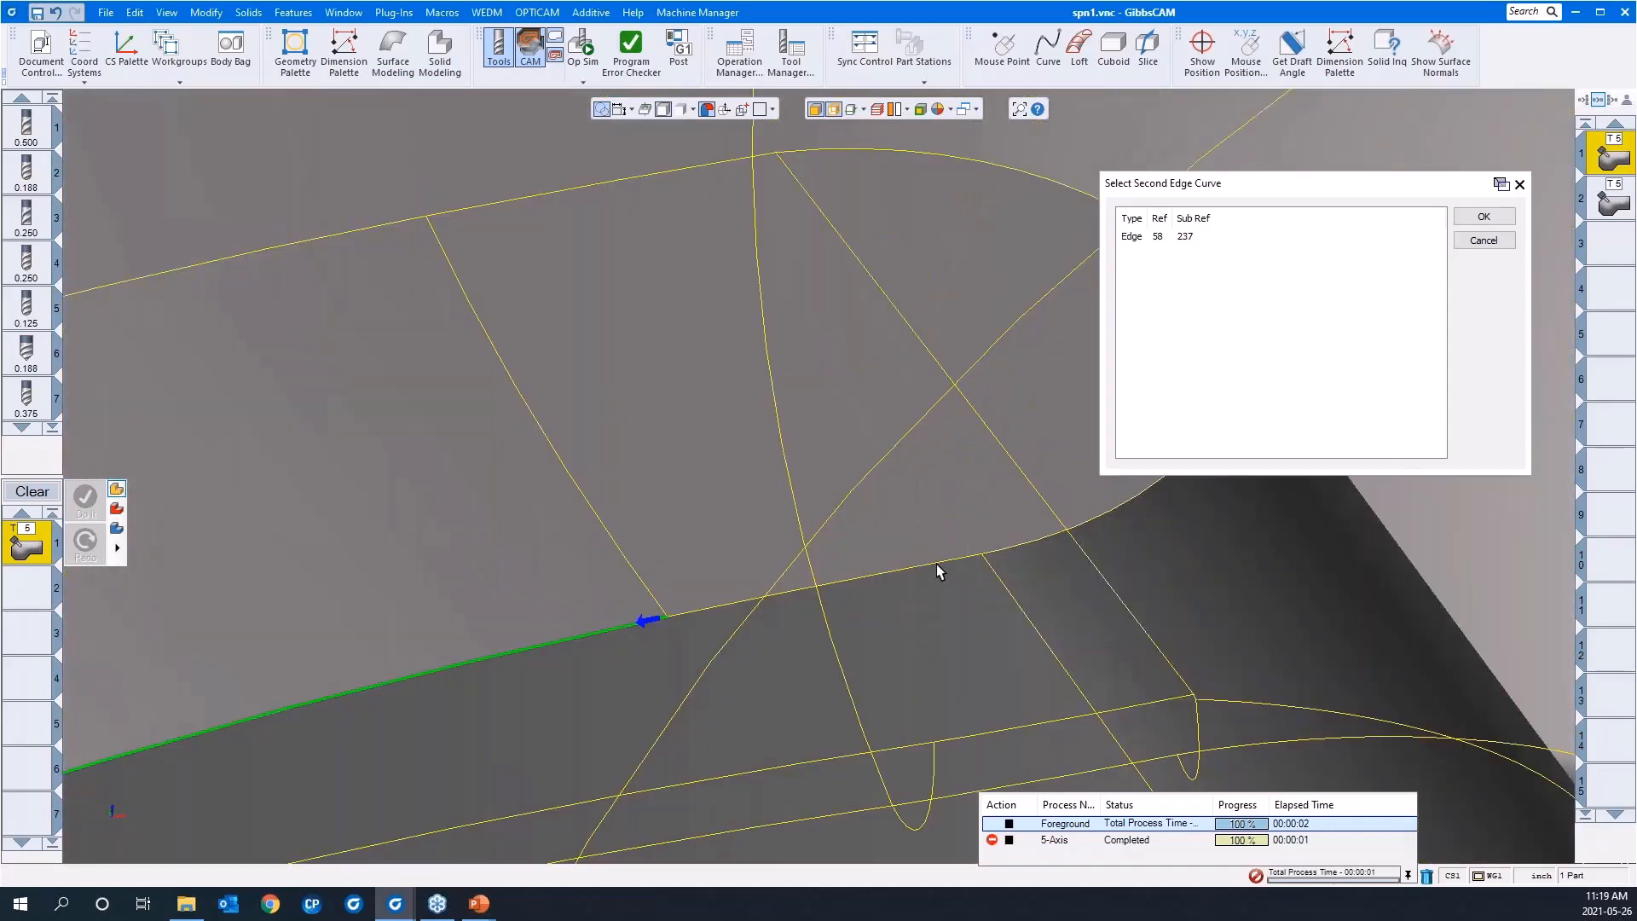
pyautogui.click(938, 566)
pyautogui.scroll(-2, 774, 512)
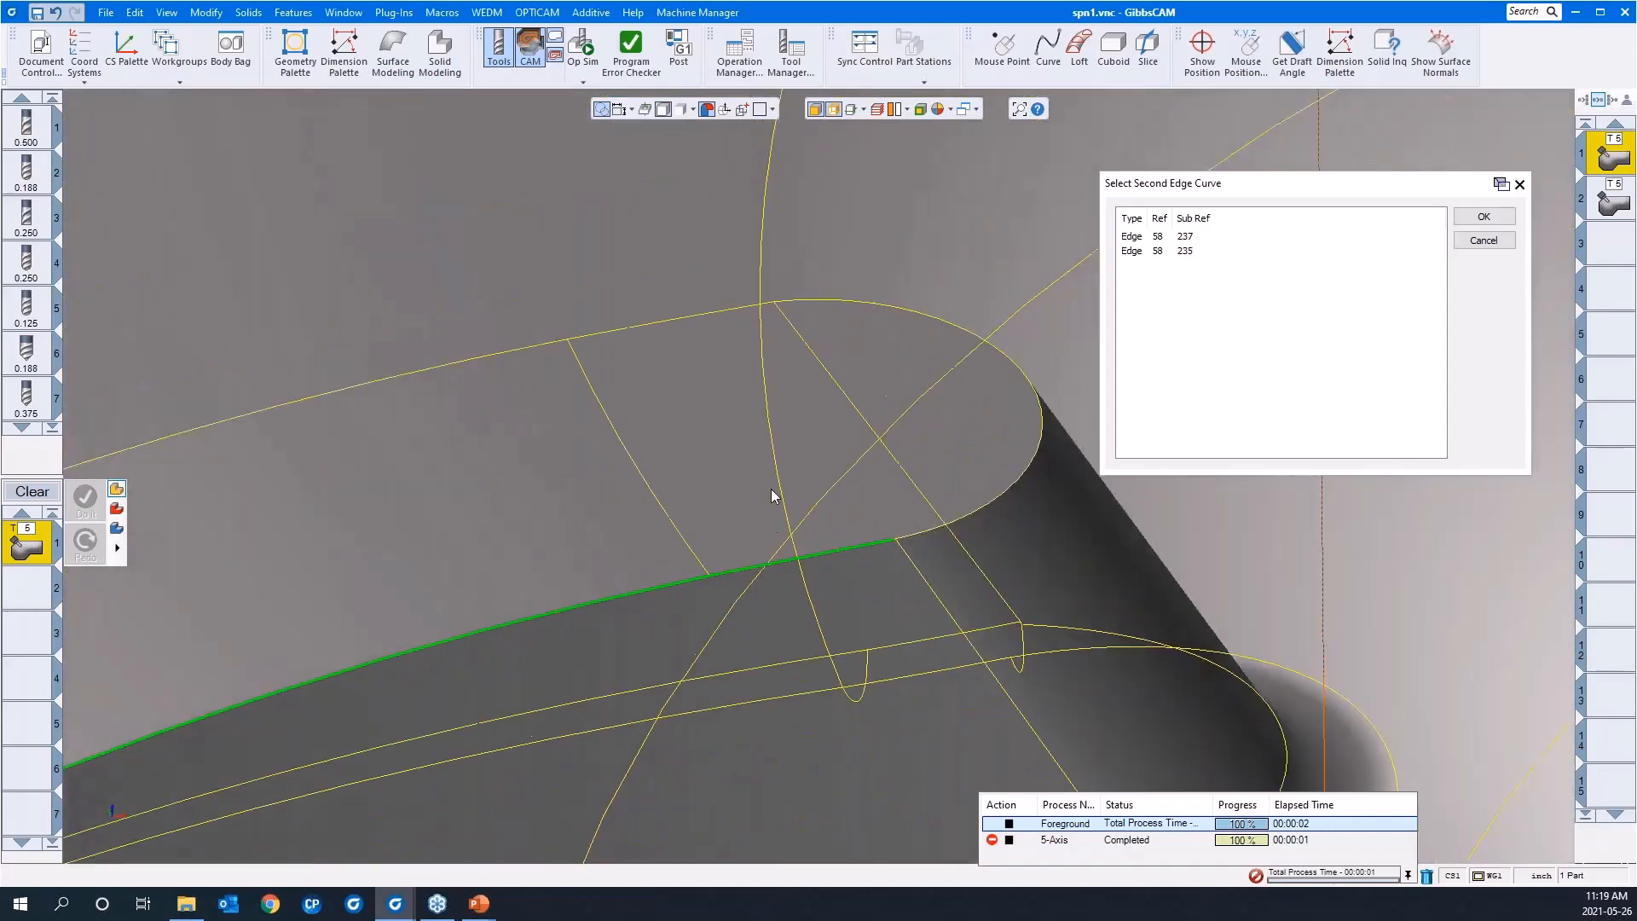
pyautogui.scroll(-5, 771, 494)
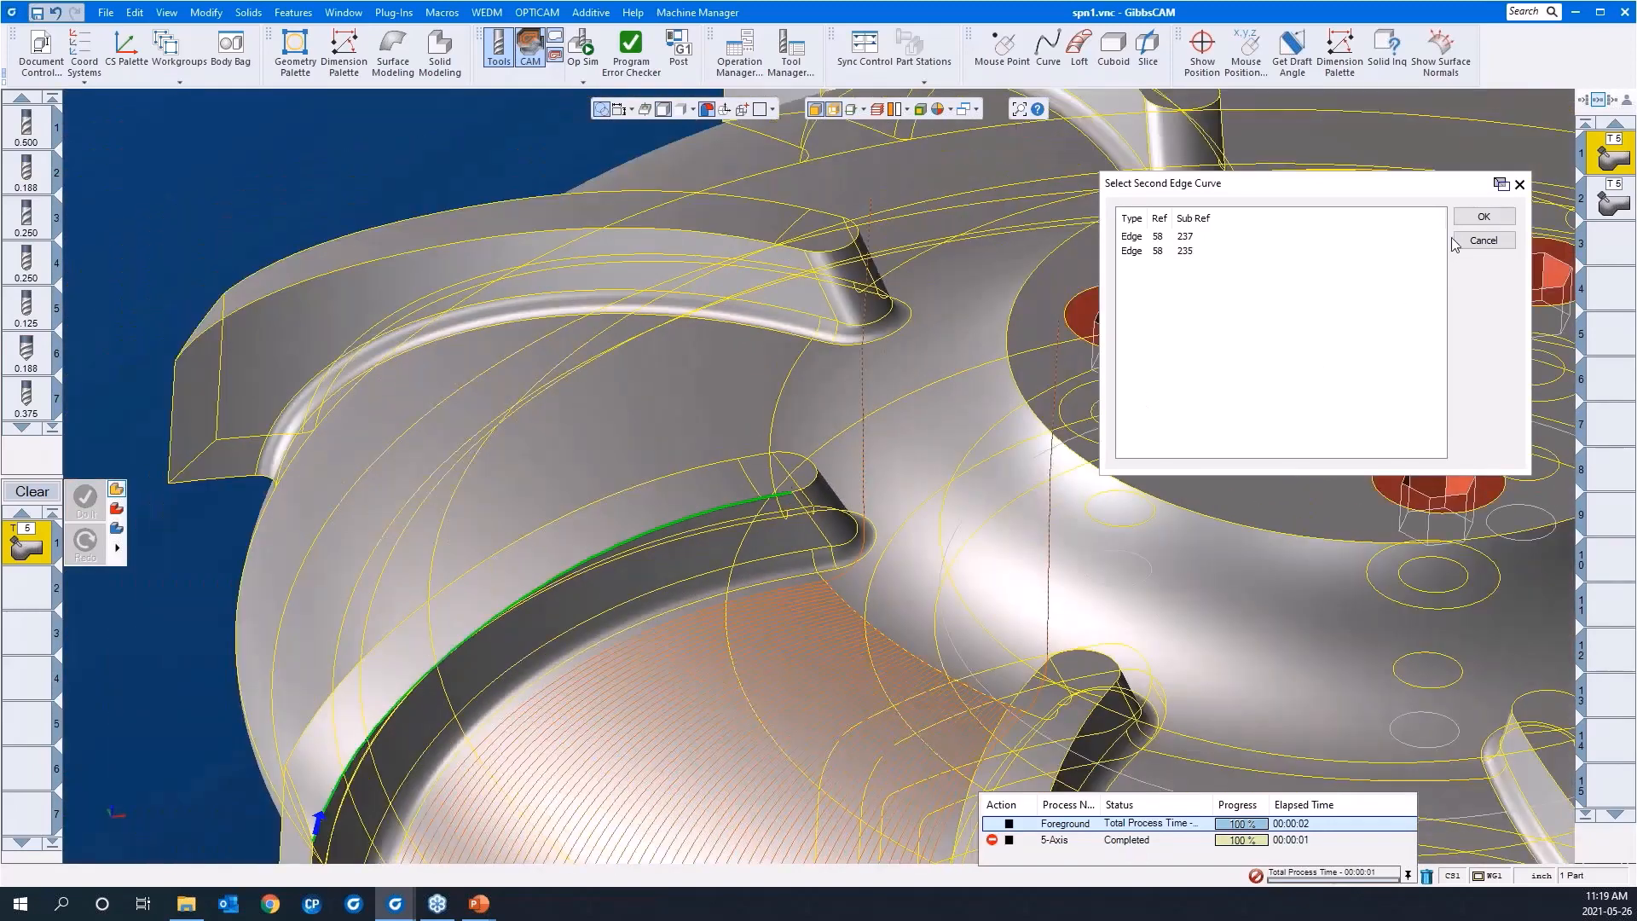
pyautogui.click(1474, 219)
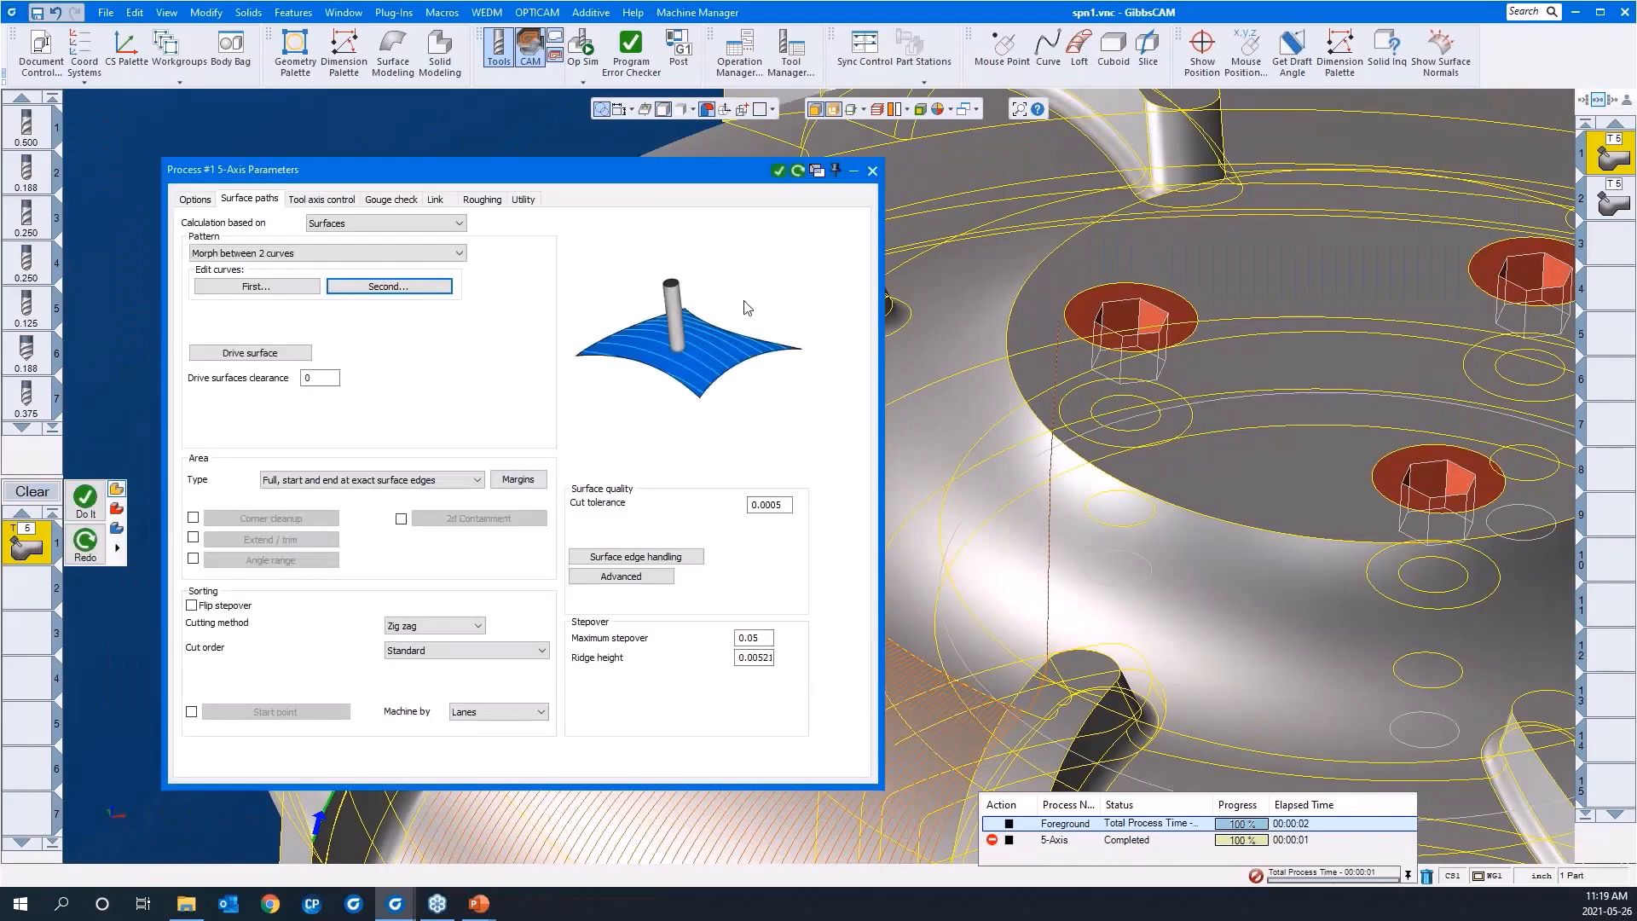
# Step: Assign the blade's long top face and its adjoining rounded end face as the drive surfaces
pyautogui.click(235, 354)
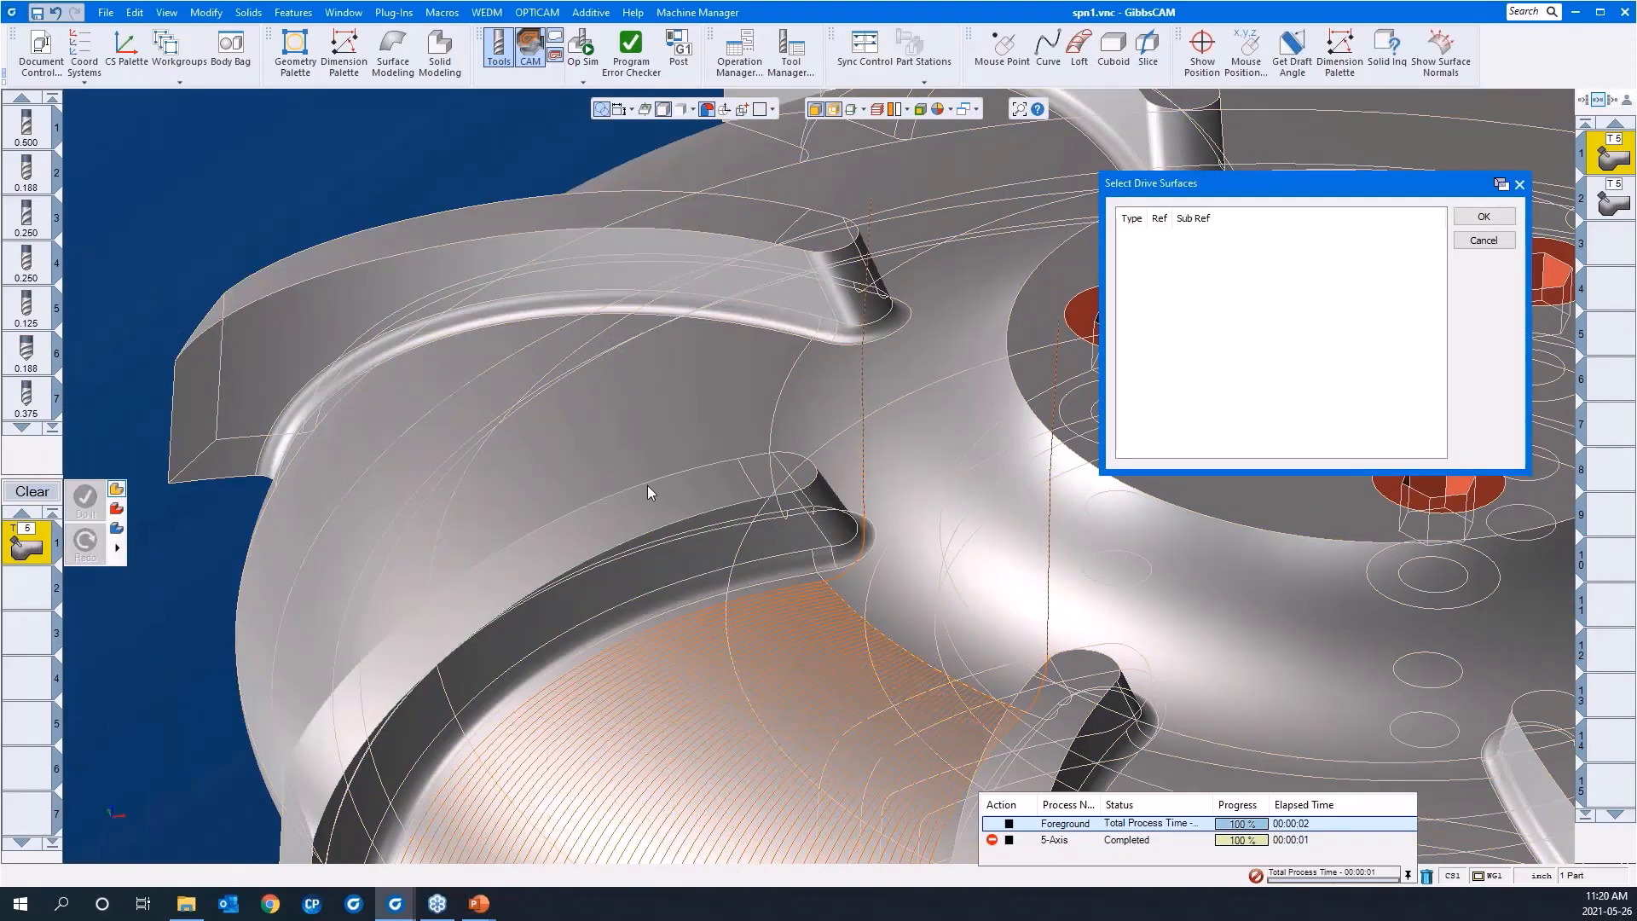
pyautogui.click(654, 496)
pyautogui.scroll(5, 924, 559)
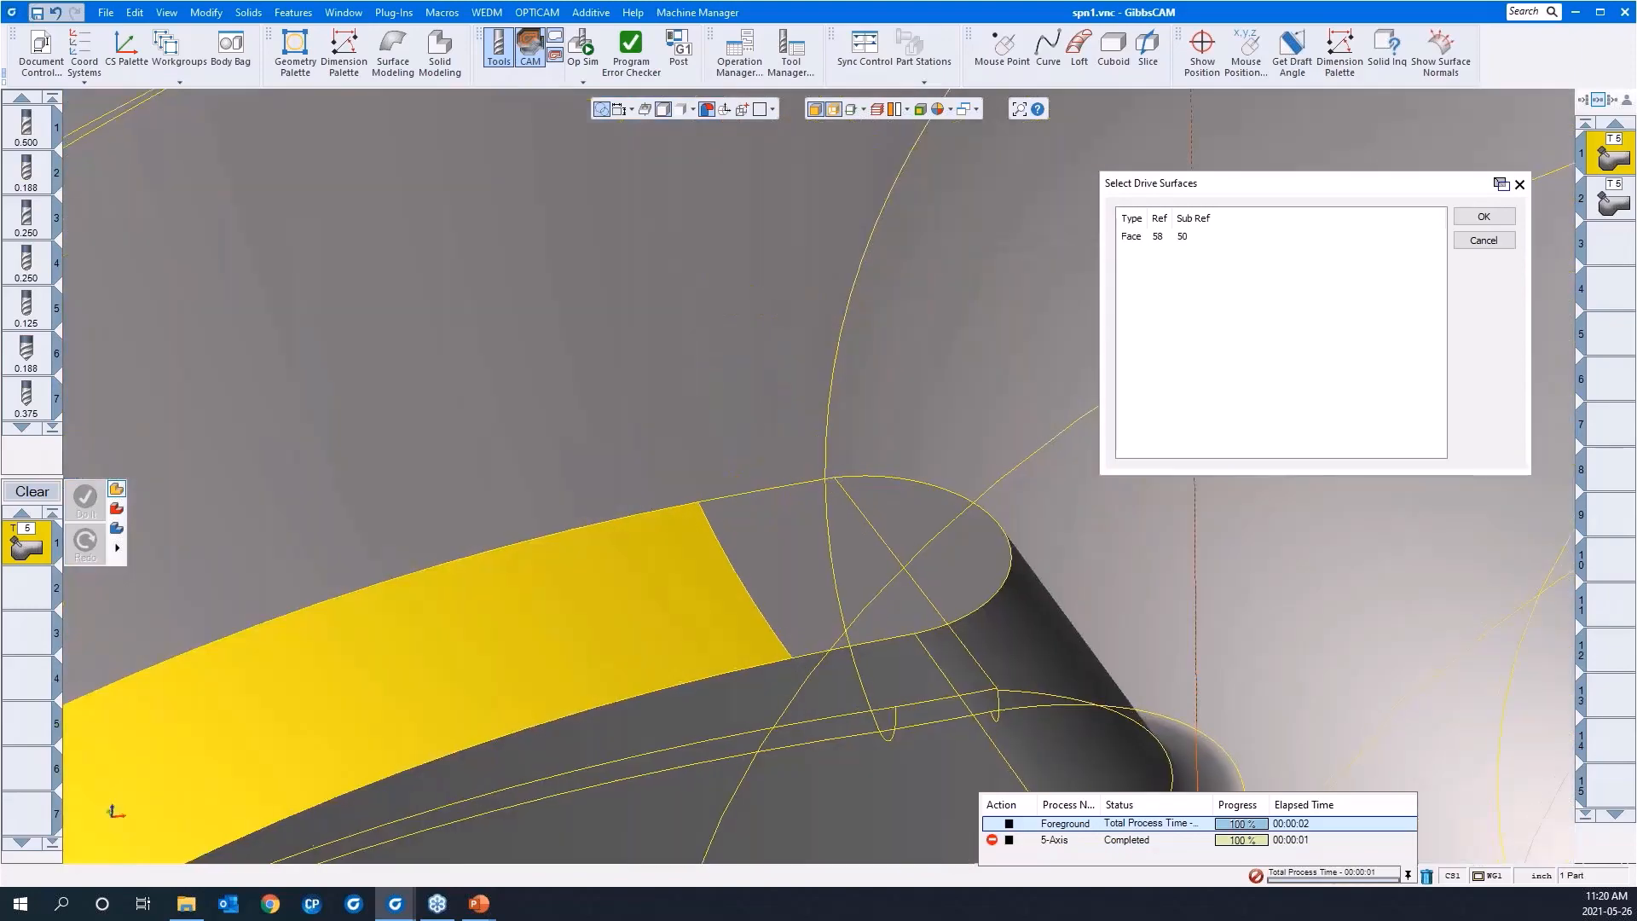
pyautogui.scroll(-5, 892, 377)
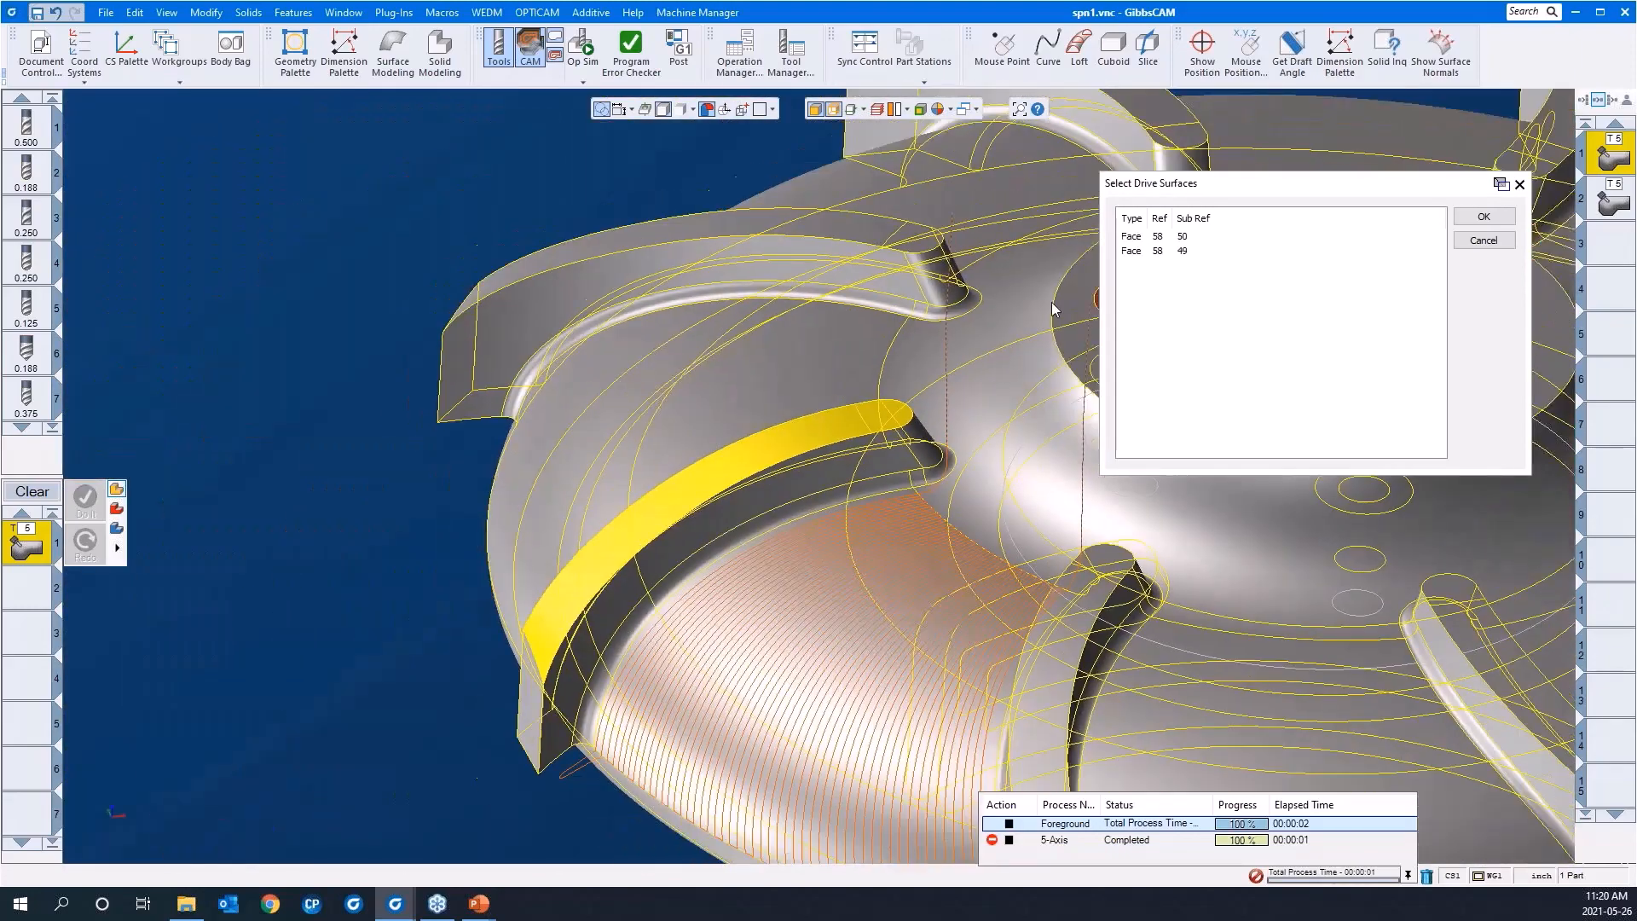
pyautogui.click(1483, 216)
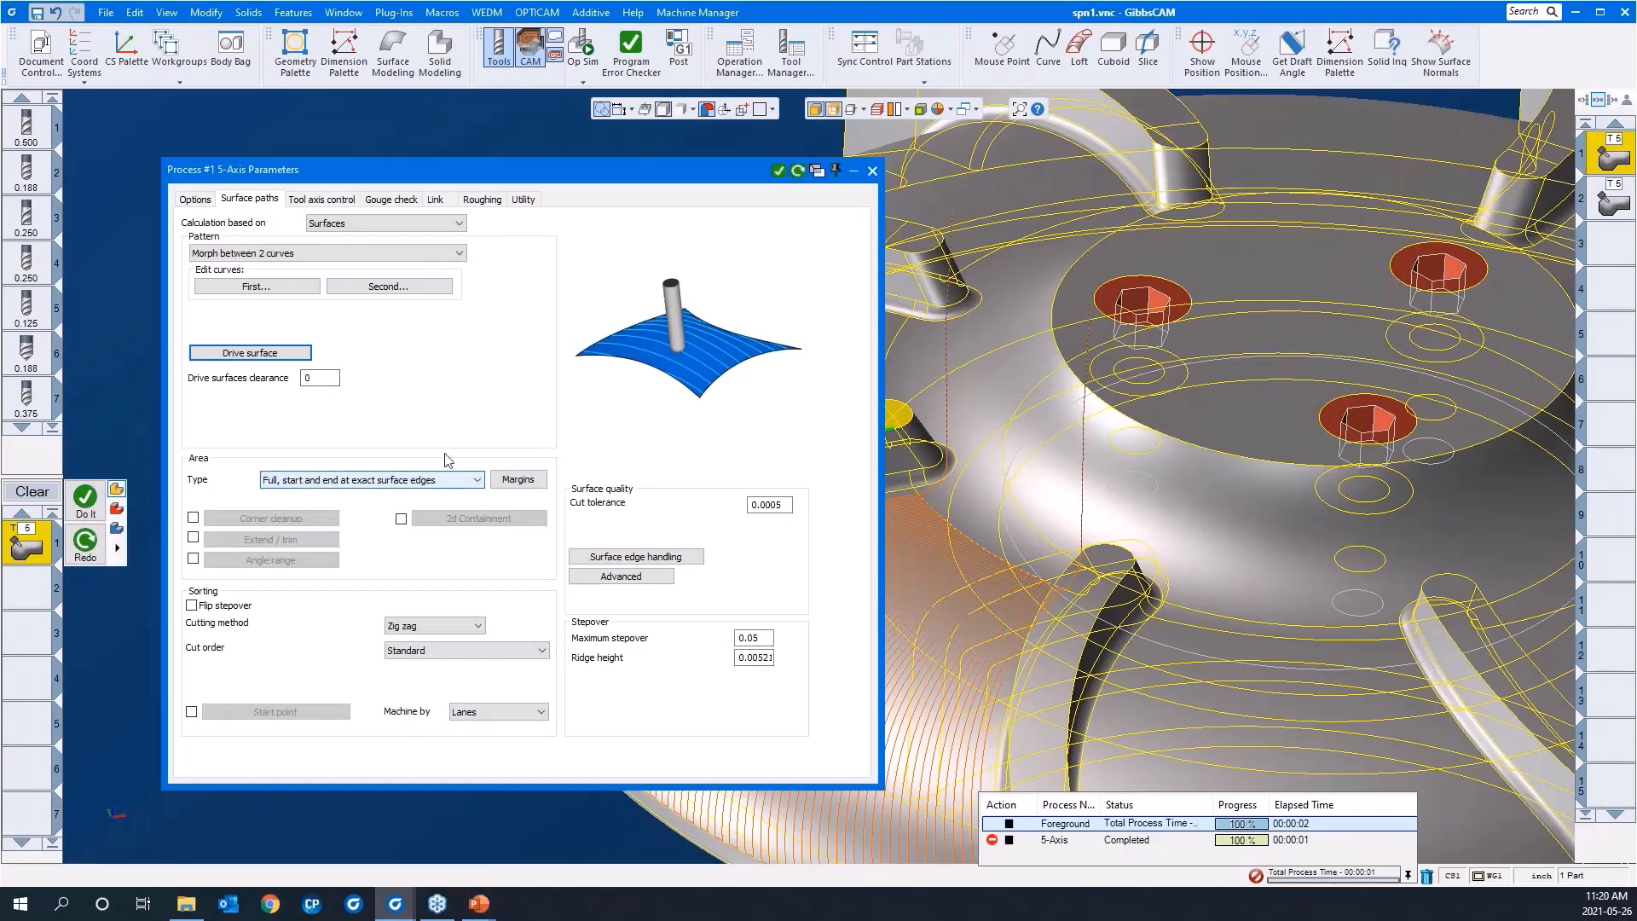
# Step: Set the end margins to 0 with the internal tool radius excluded, and set the maximum stepover to 0.025
pyautogui.moveTo(543, 179); pyautogui.dragTo(444, 137)
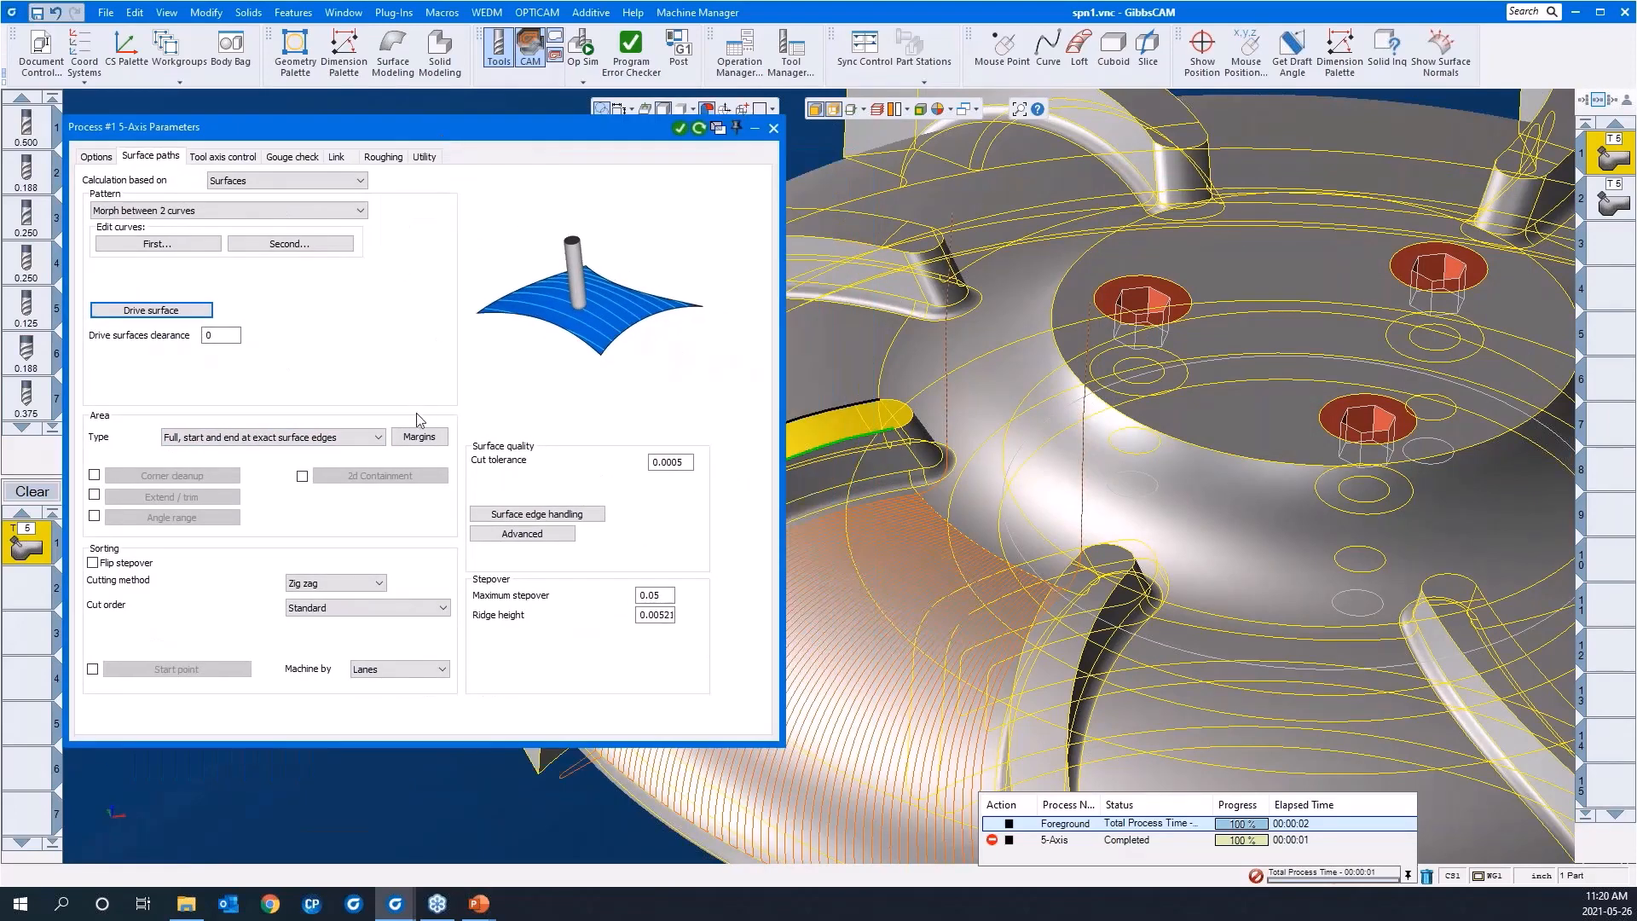
pyautogui.click(418, 436)
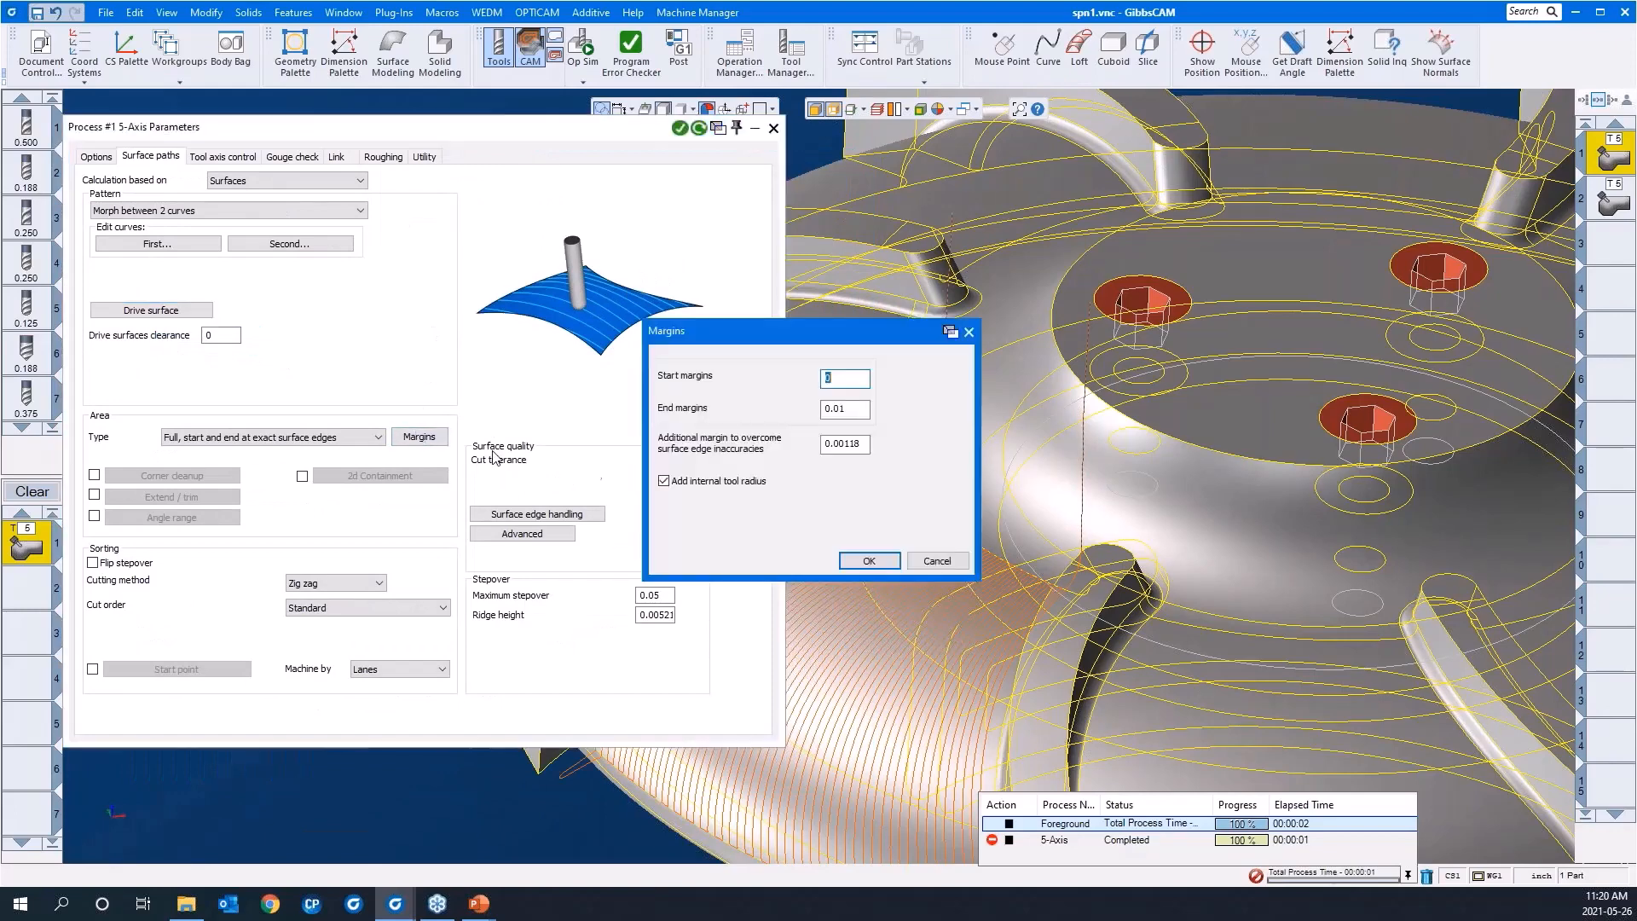
pyautogui.click(664, 481)
pyautogui.click(846, 407)
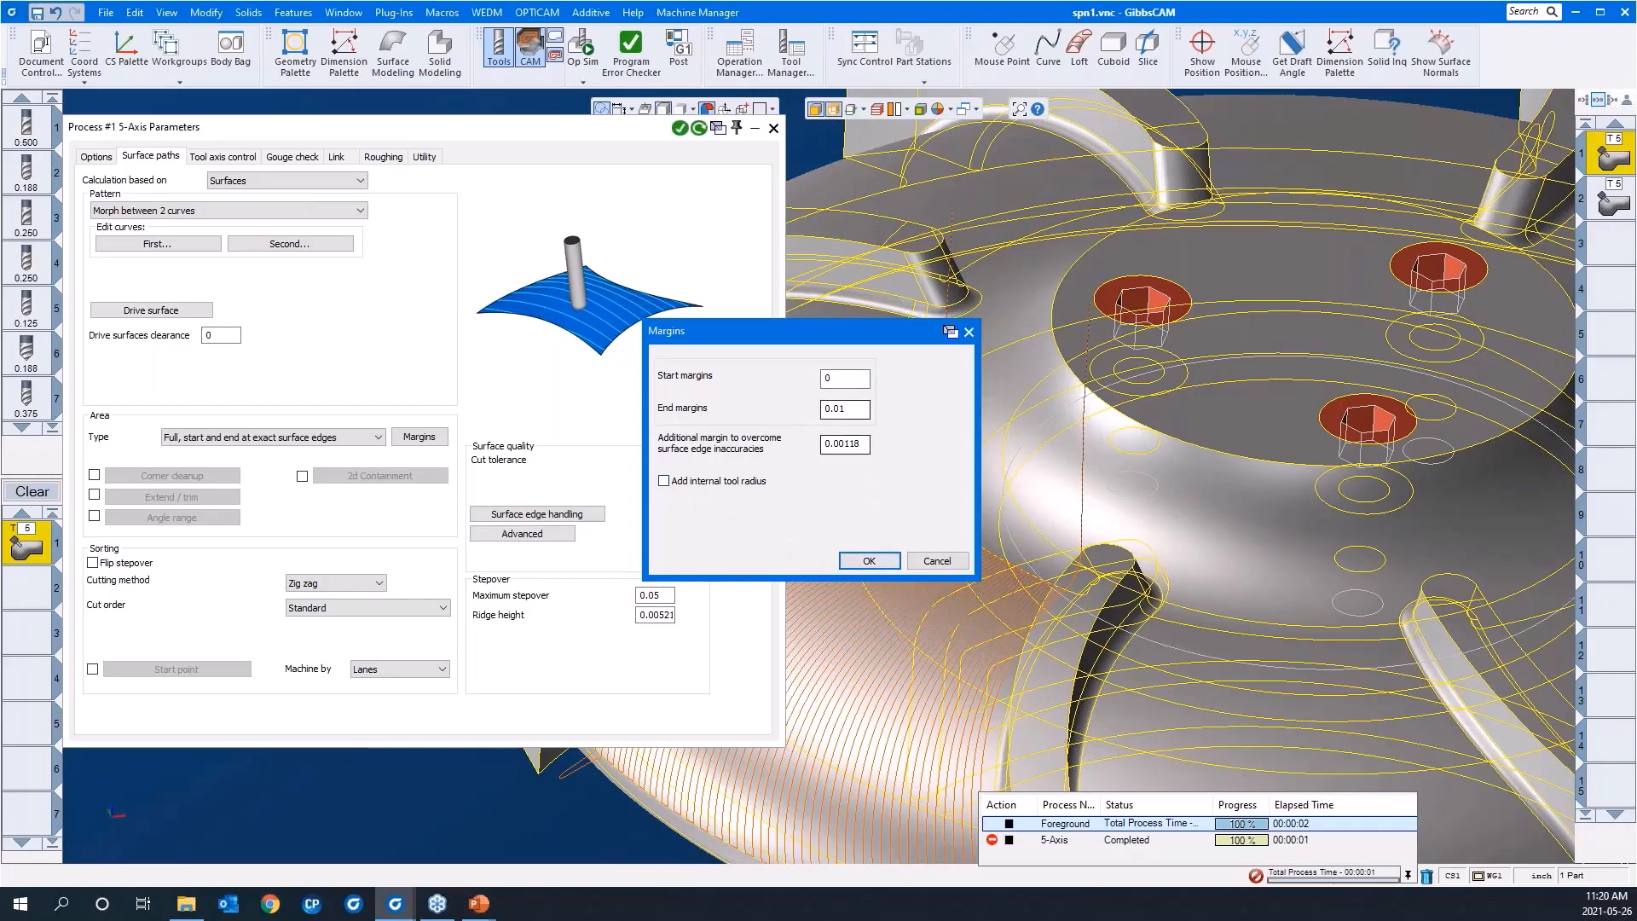
pyautogui.doubleClick(845, 408)
pyautogui.write('0')
pyautogui.click(857, 562)
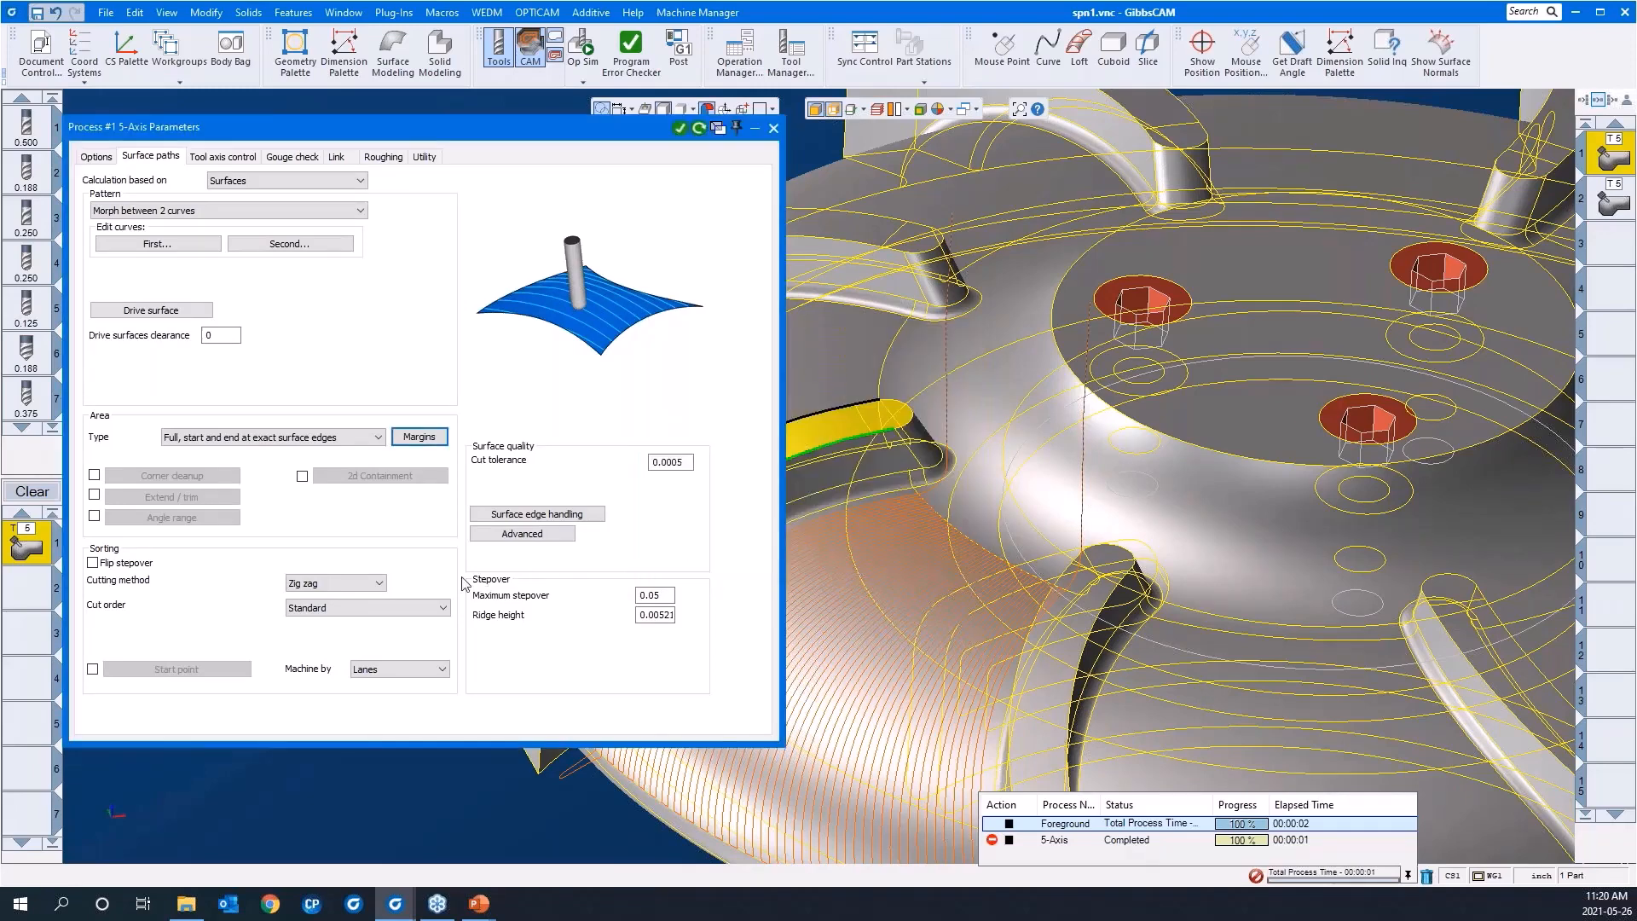
pyautogui.click(654, 597)
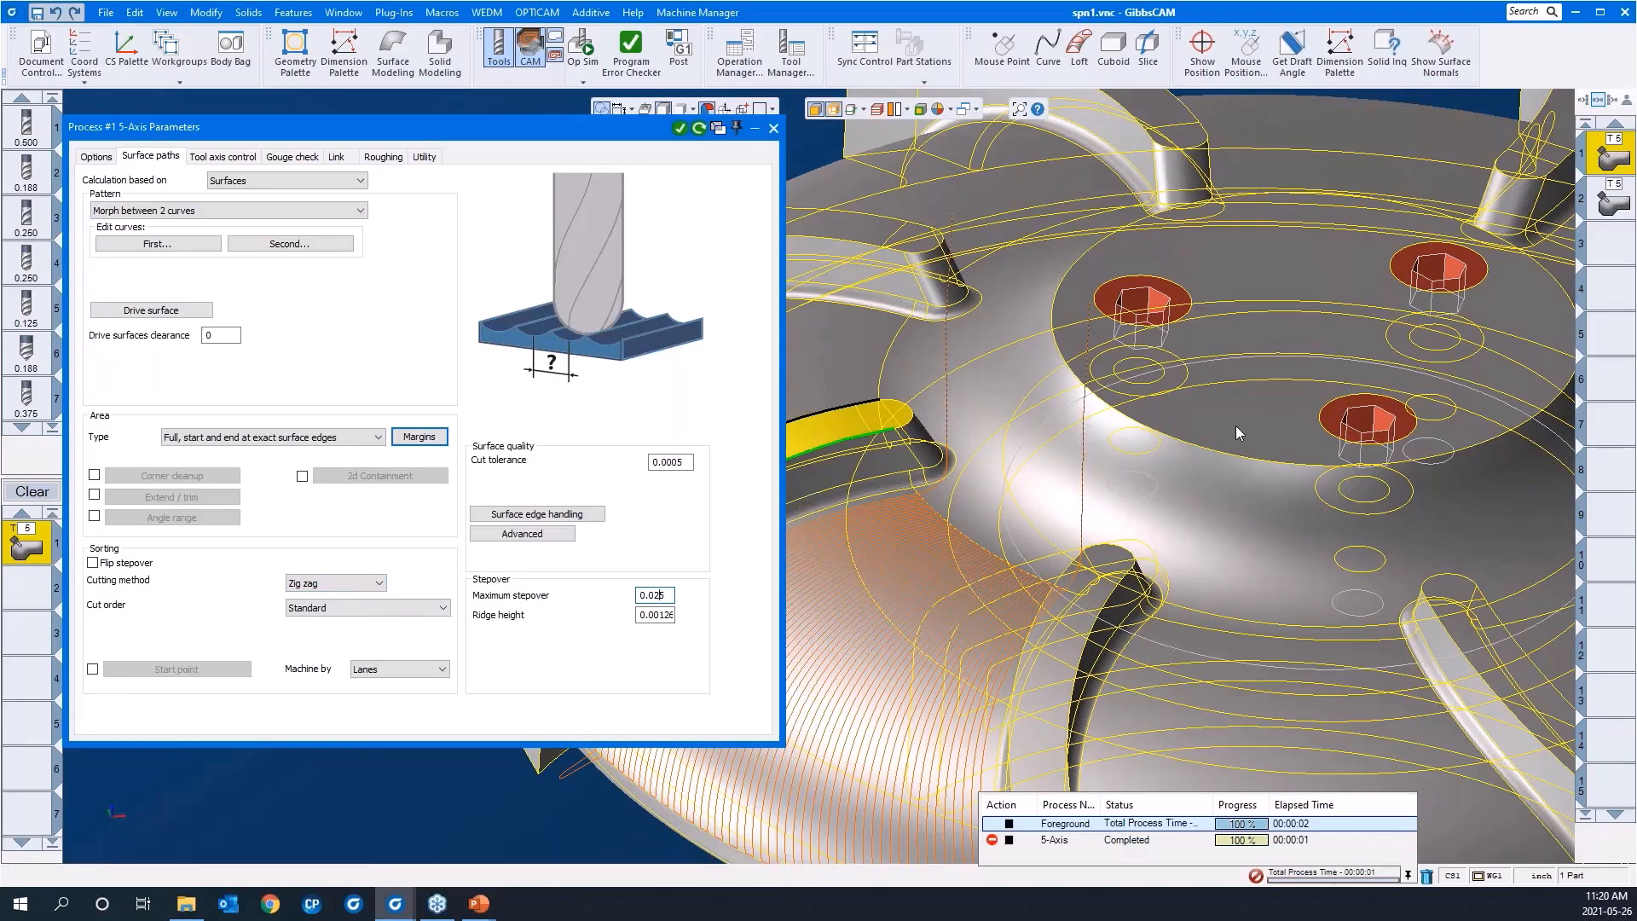
pyautogui.scroll(-3, 1235, 426)
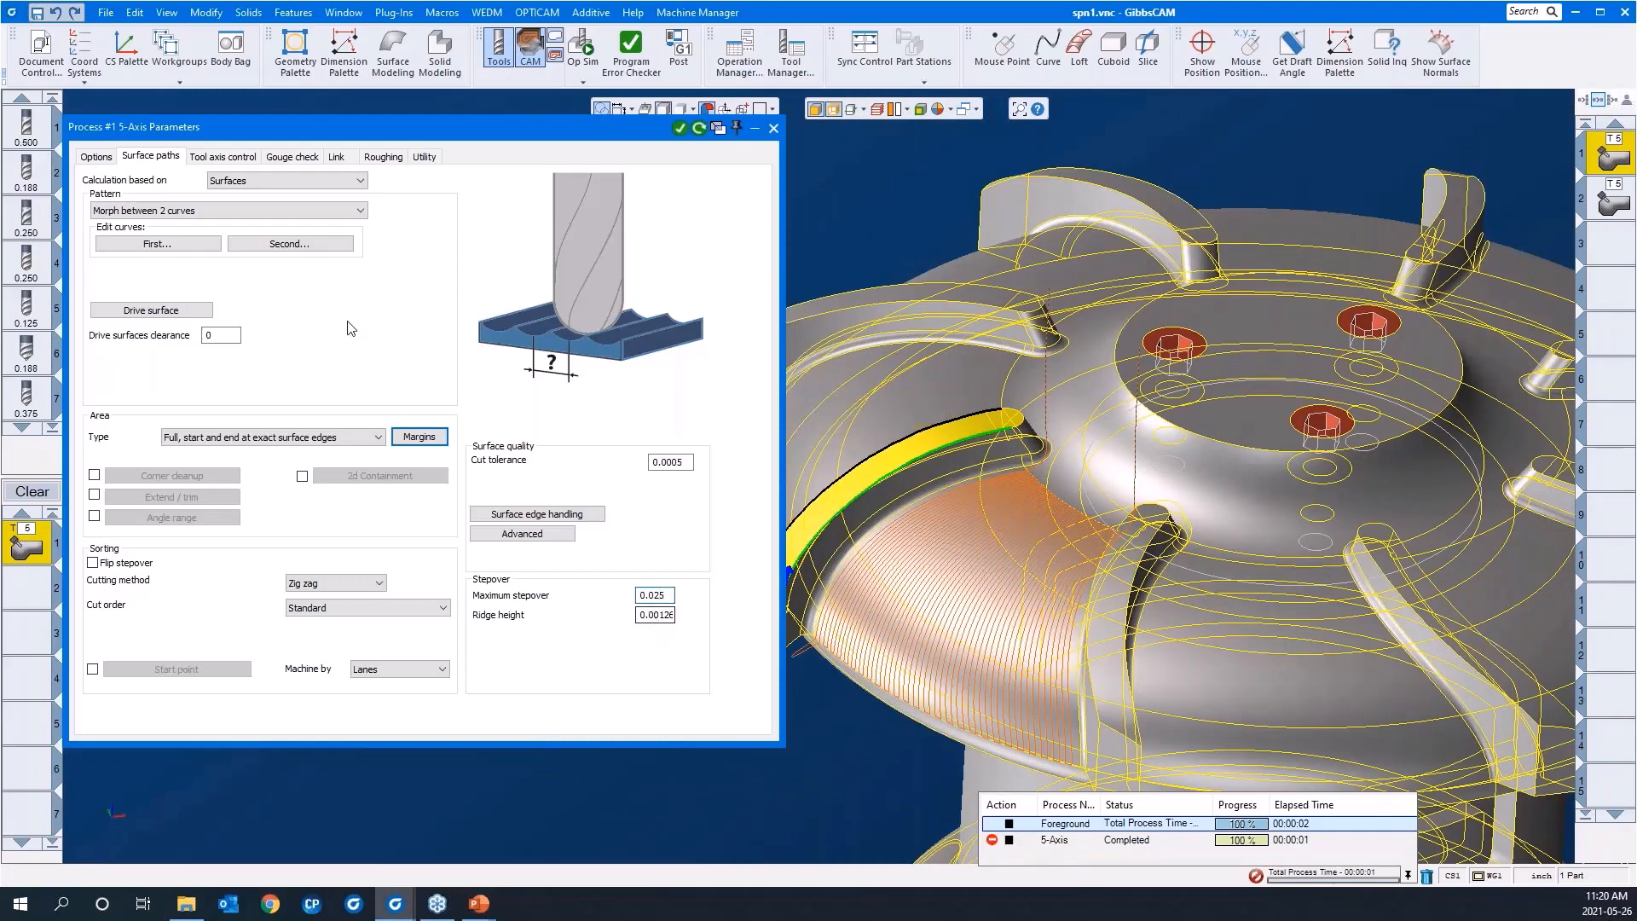
# Step: Change the output format in the tool axis control settings to 3 Axis
pyautogui.click(249, 159)
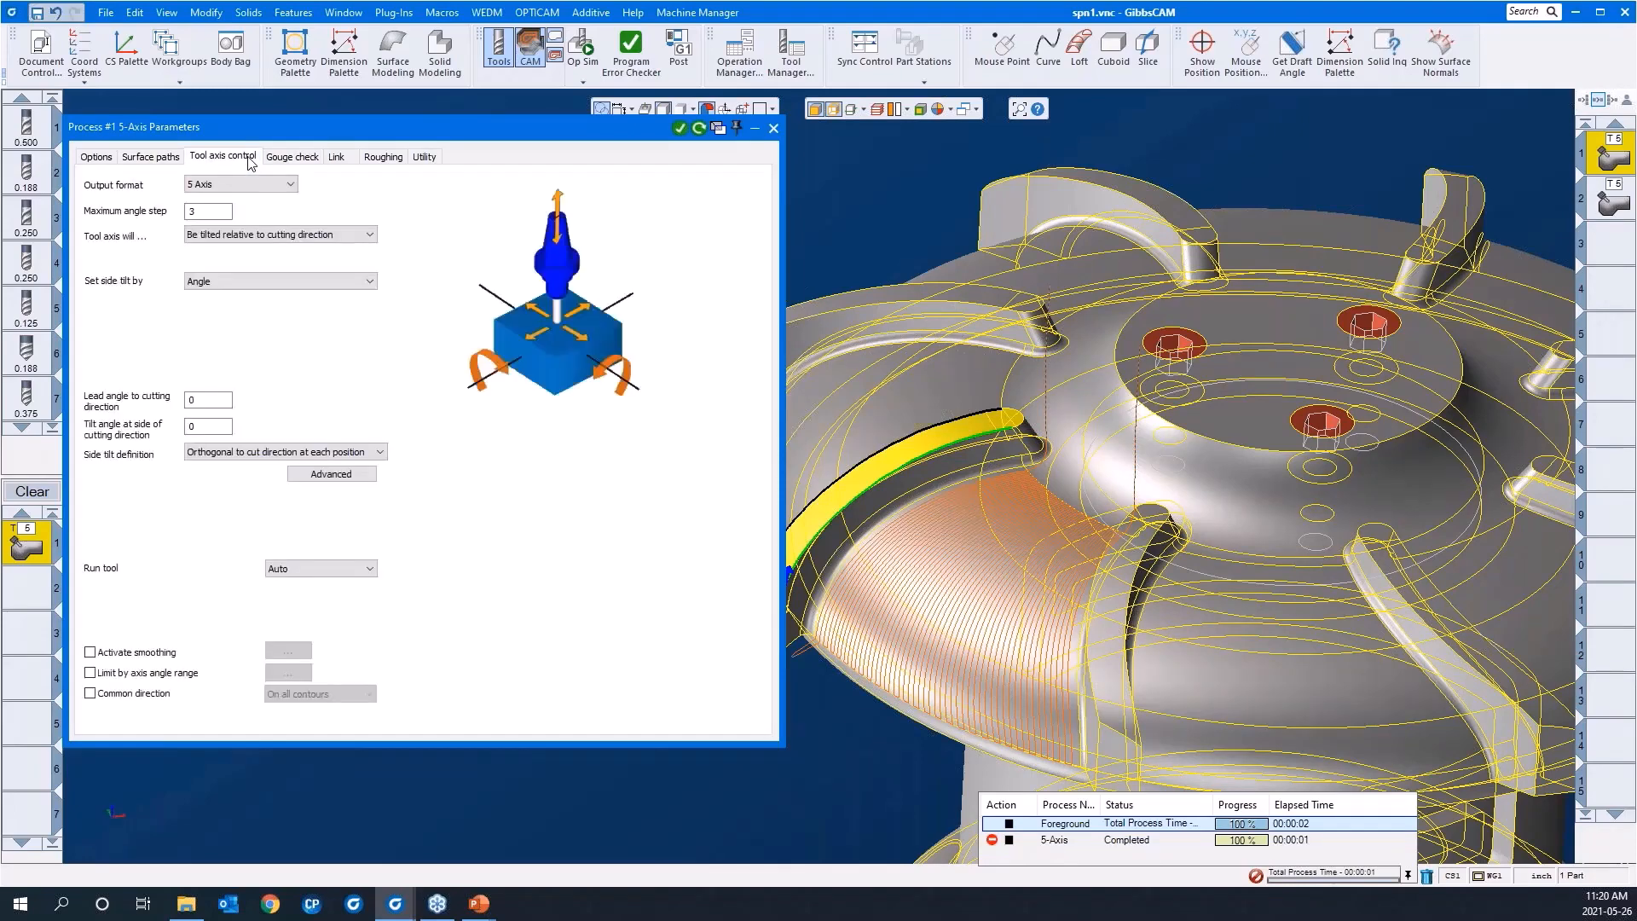
pyautogui.click(242, 185)
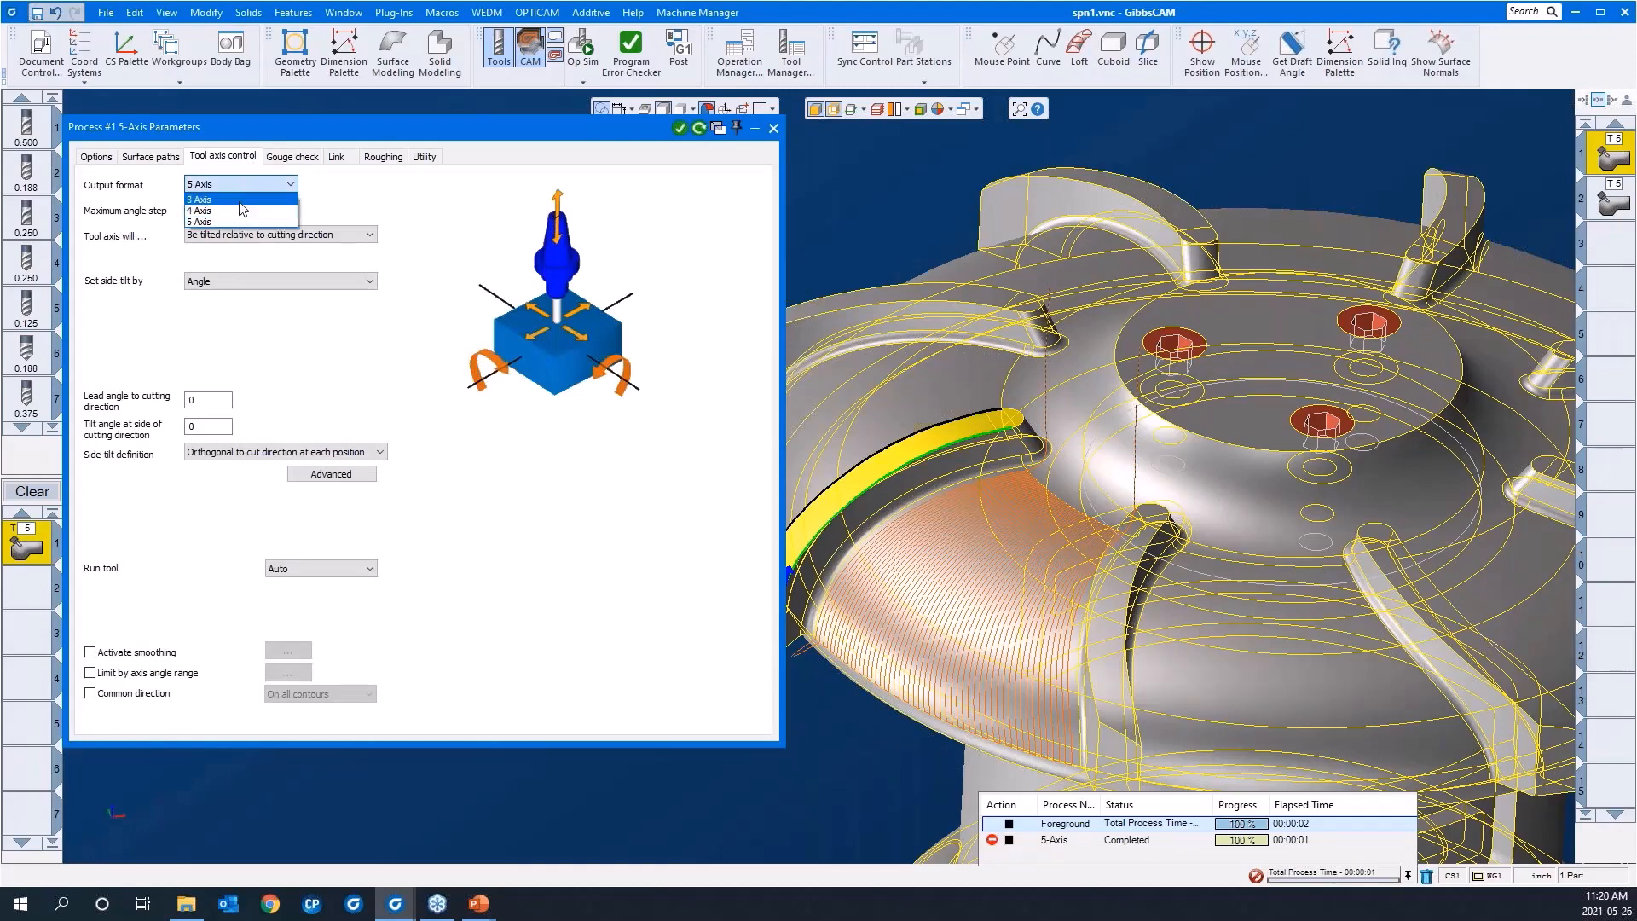
pyautogui.click(241, 201)
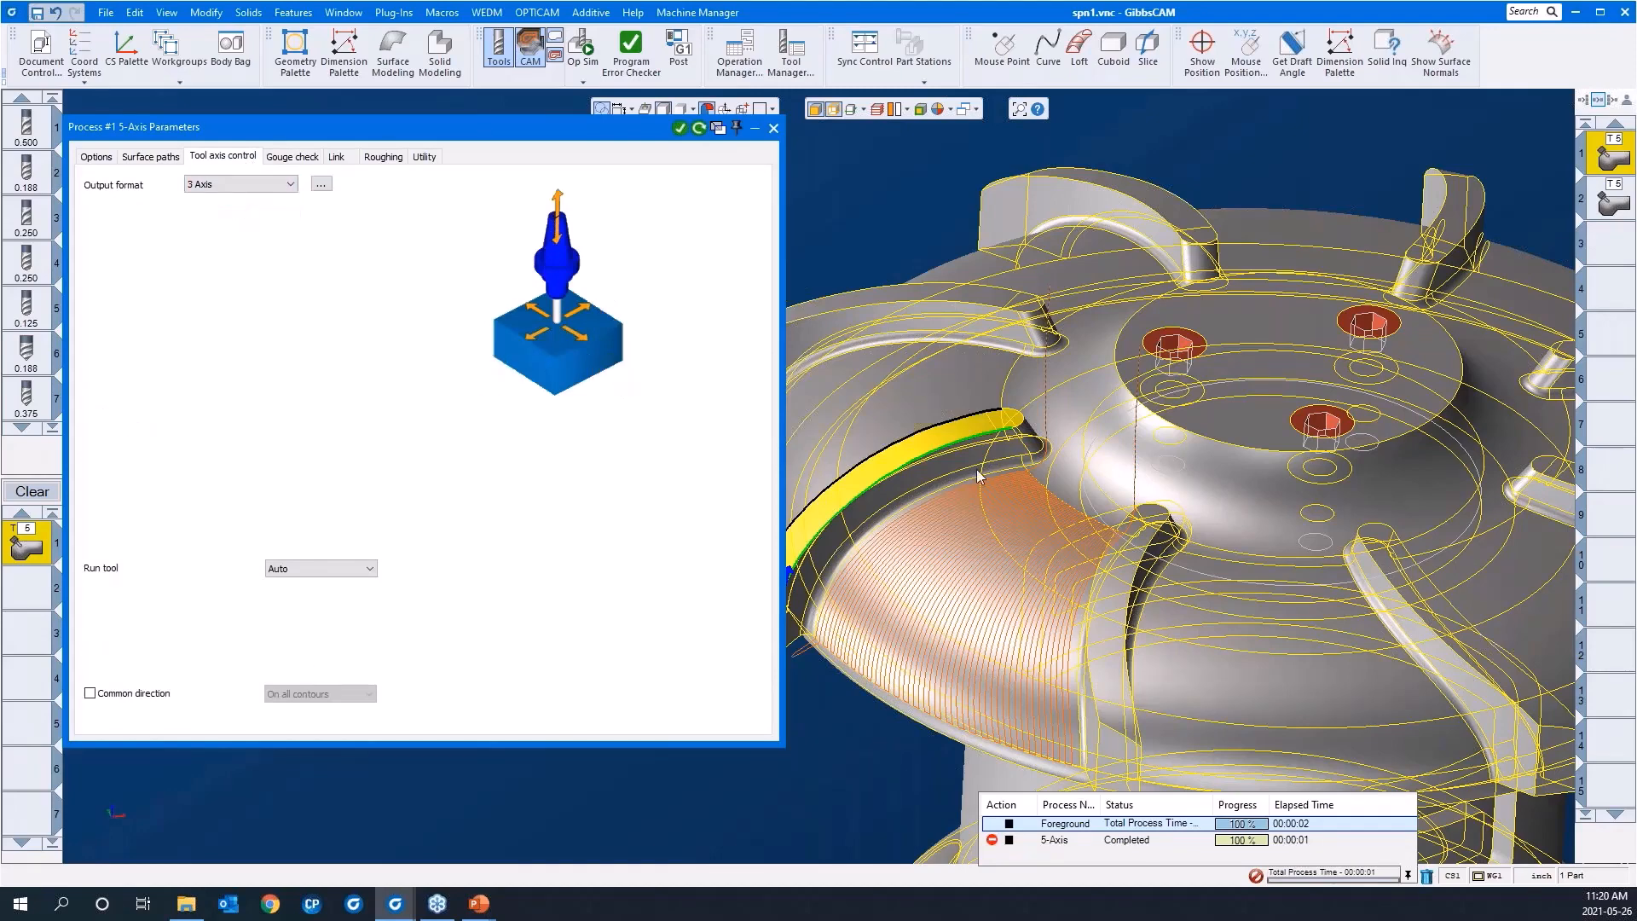
pyautogui.scroll(-2, 1304, 411)
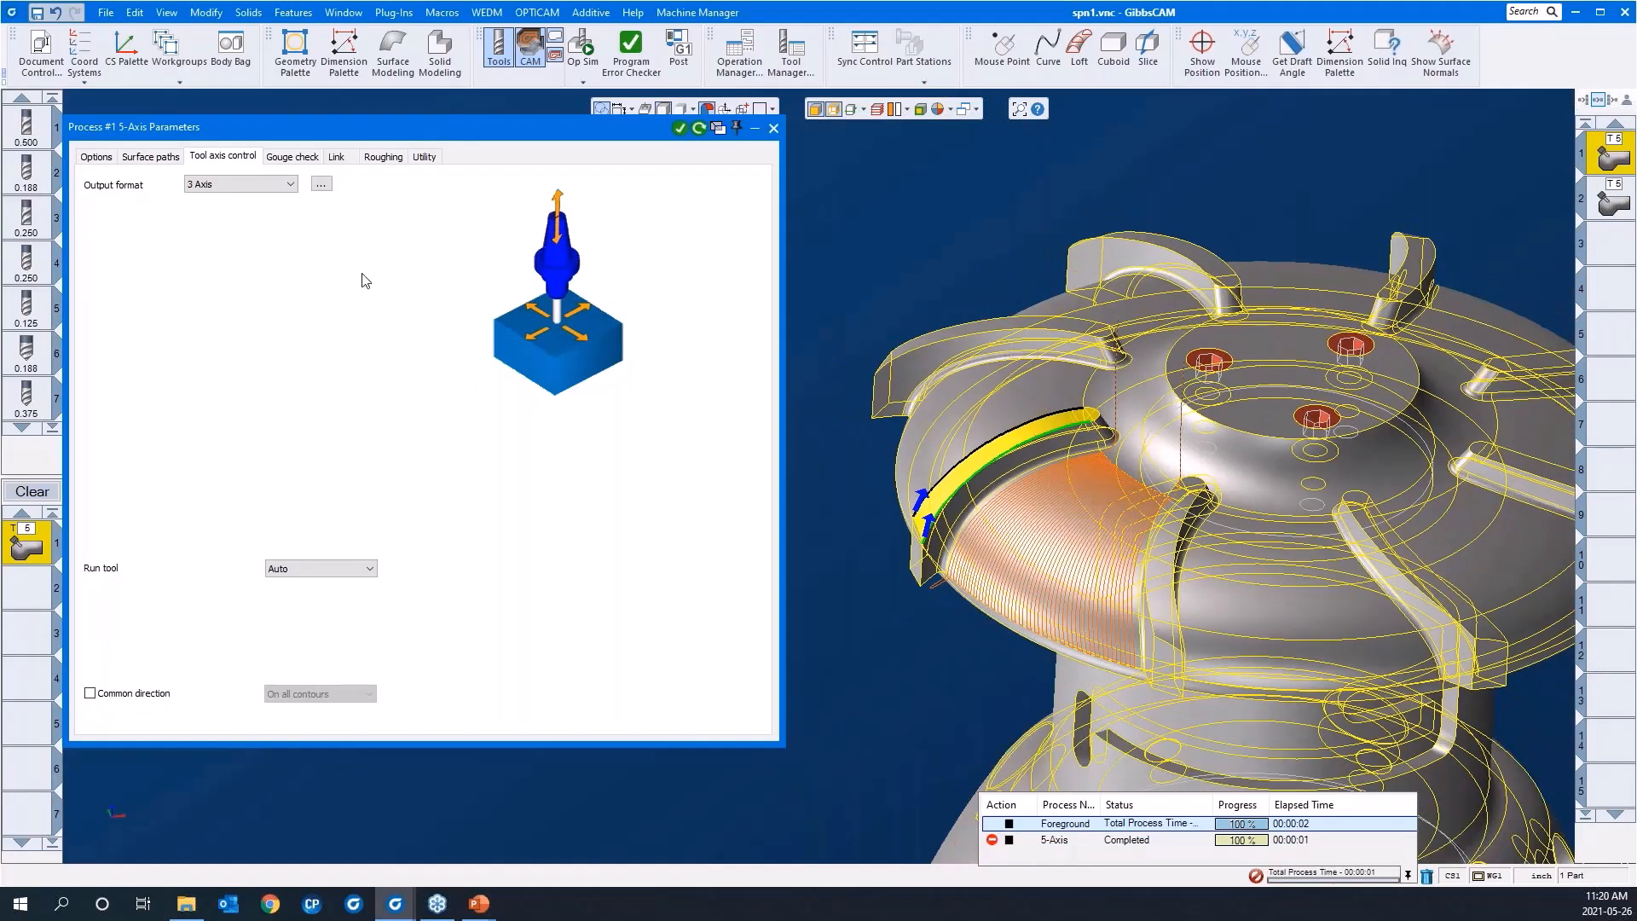
# Step: Switch the 3-axis tool plane direction to Other direction and start selecting a tool plane for it
pyautogui.click(322, 185)
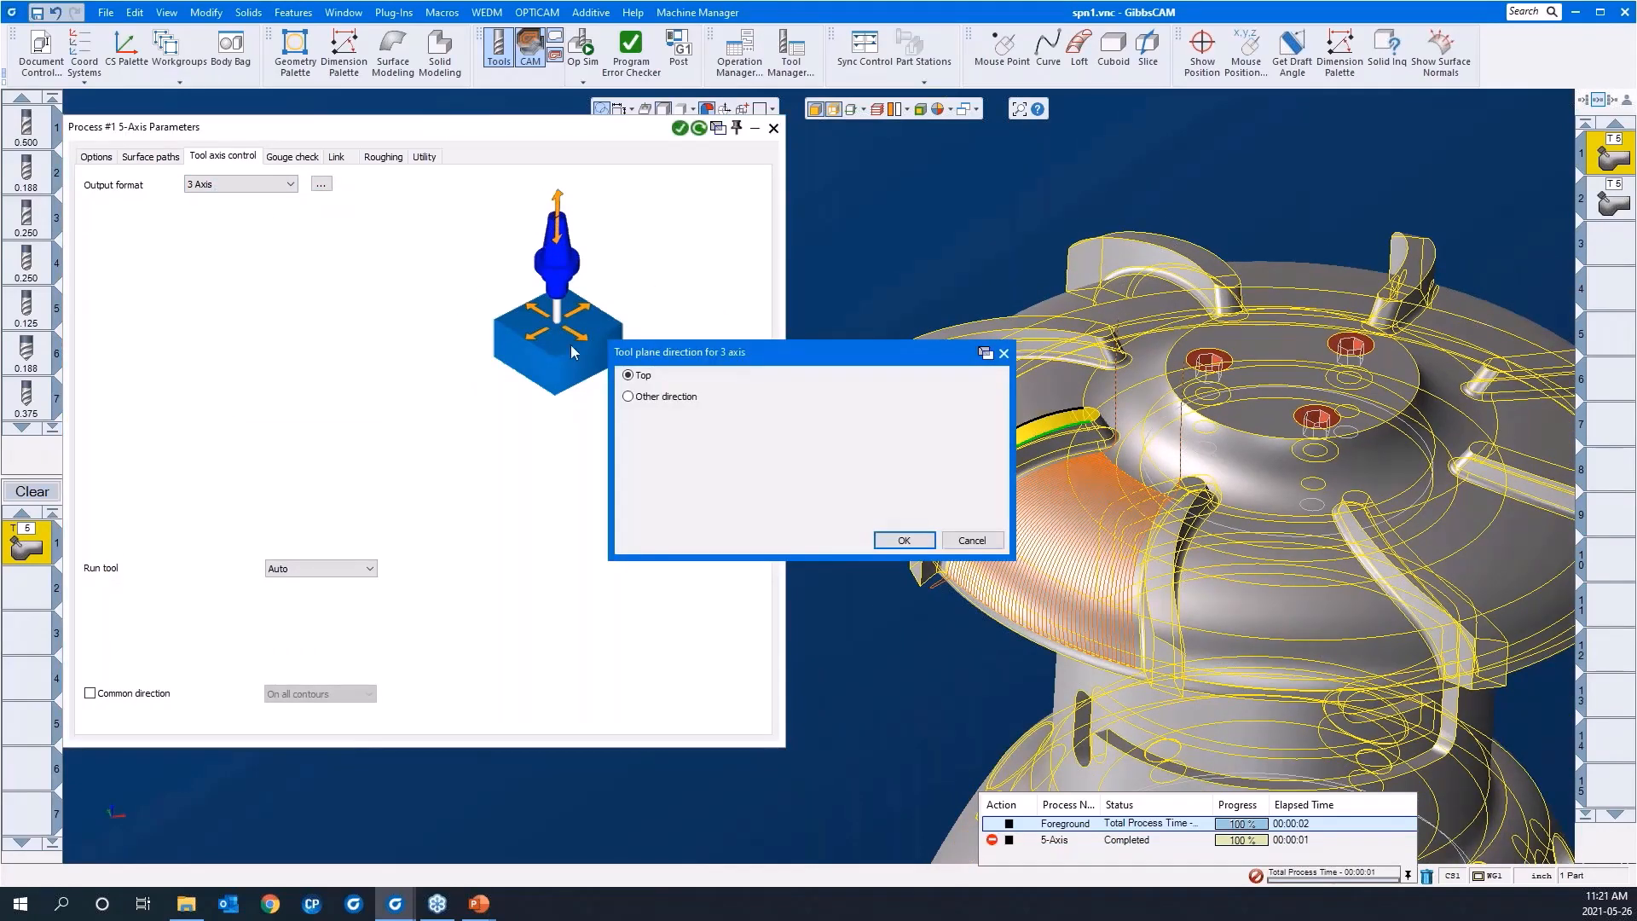
pyautogui.moveTo(432, 269); pyautogui.dragTo(419, 265)
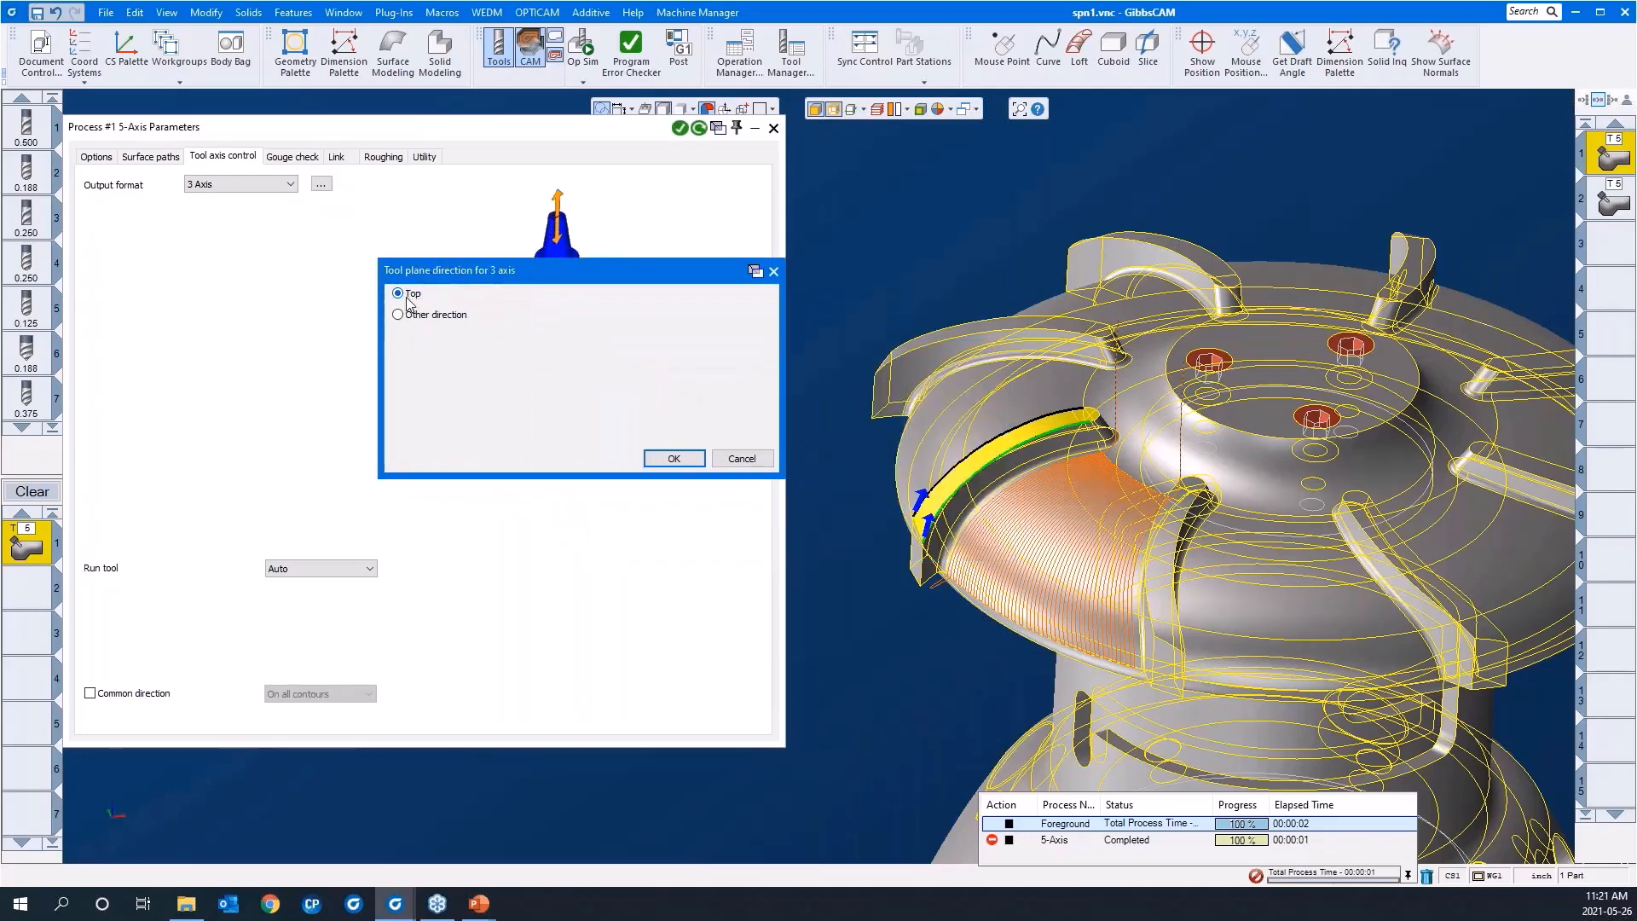
pyautogui.click(404, 315)
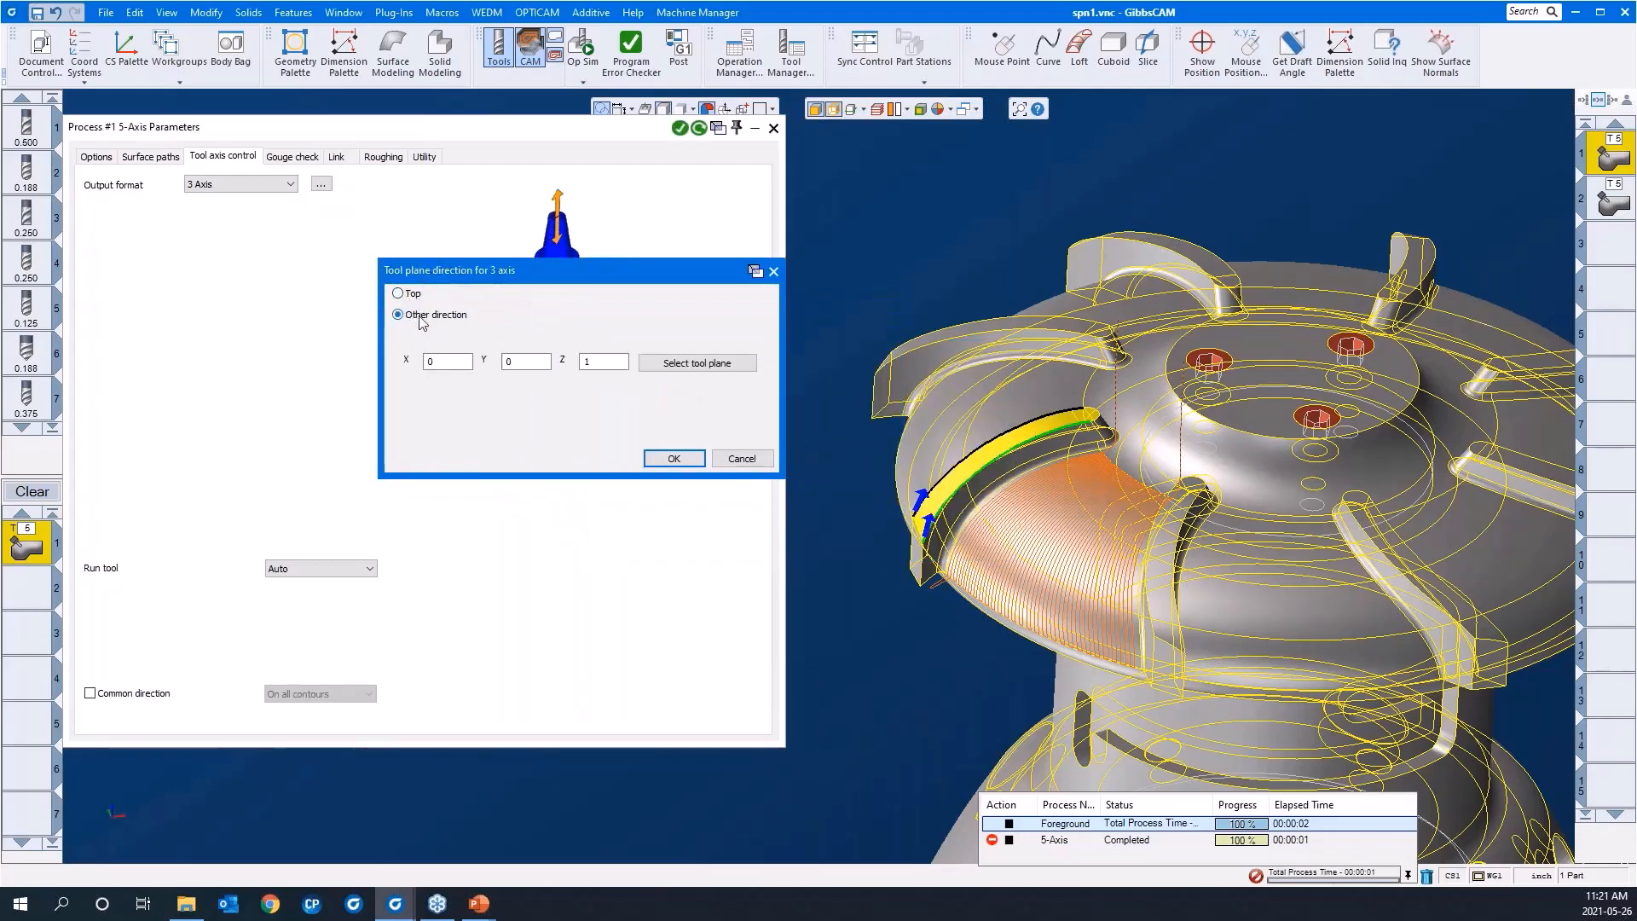
pyautogui.click(666, 364)
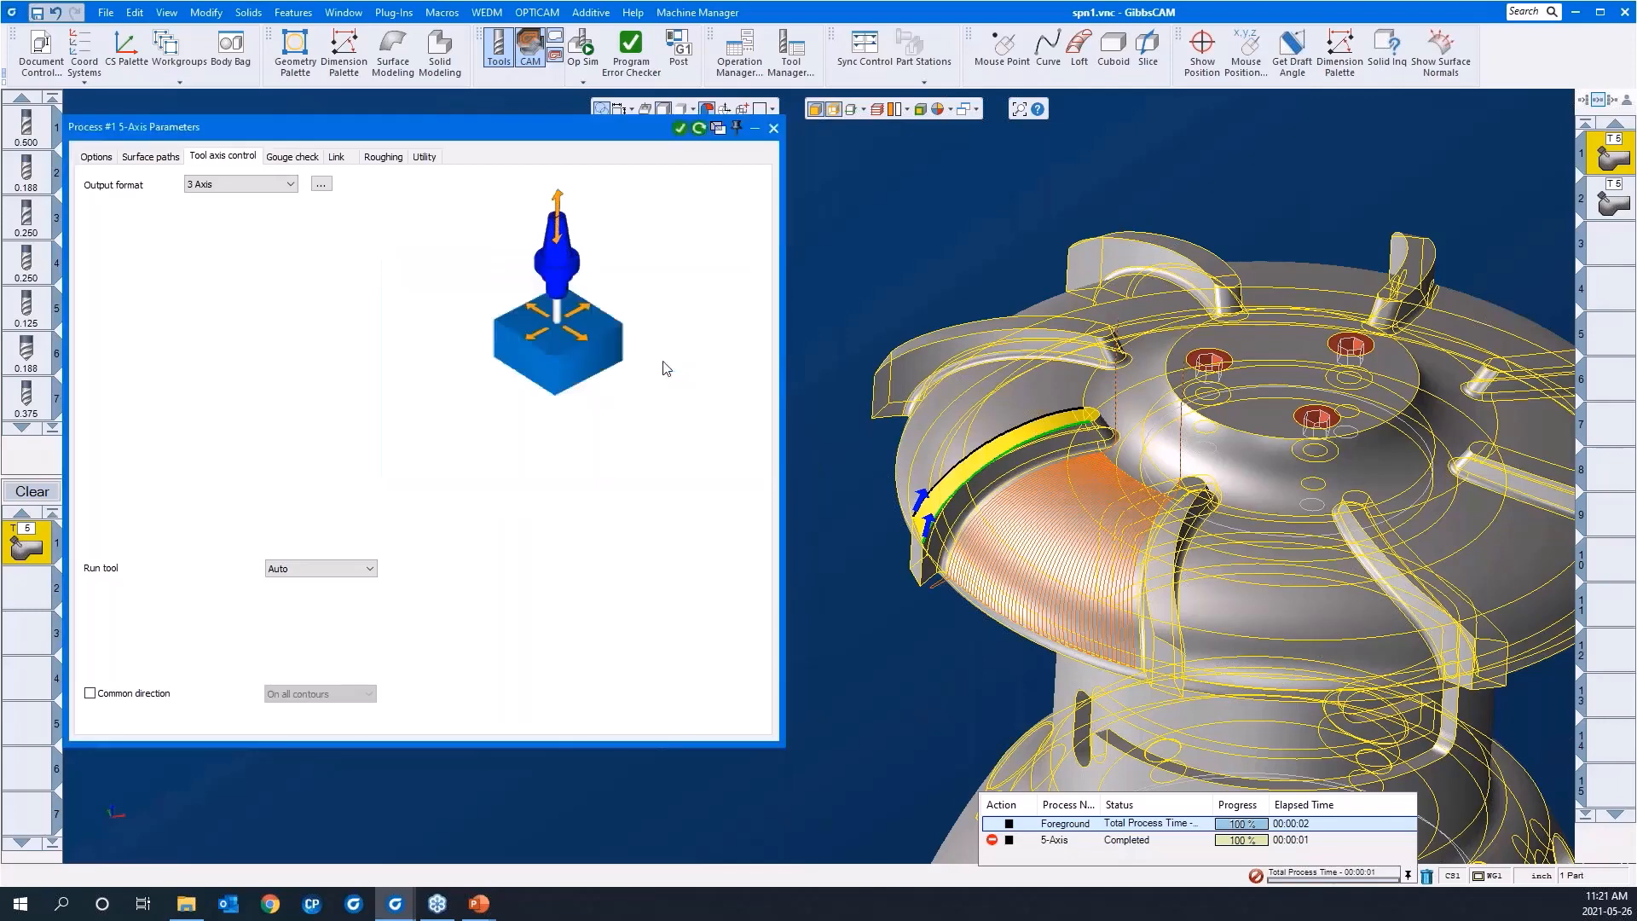
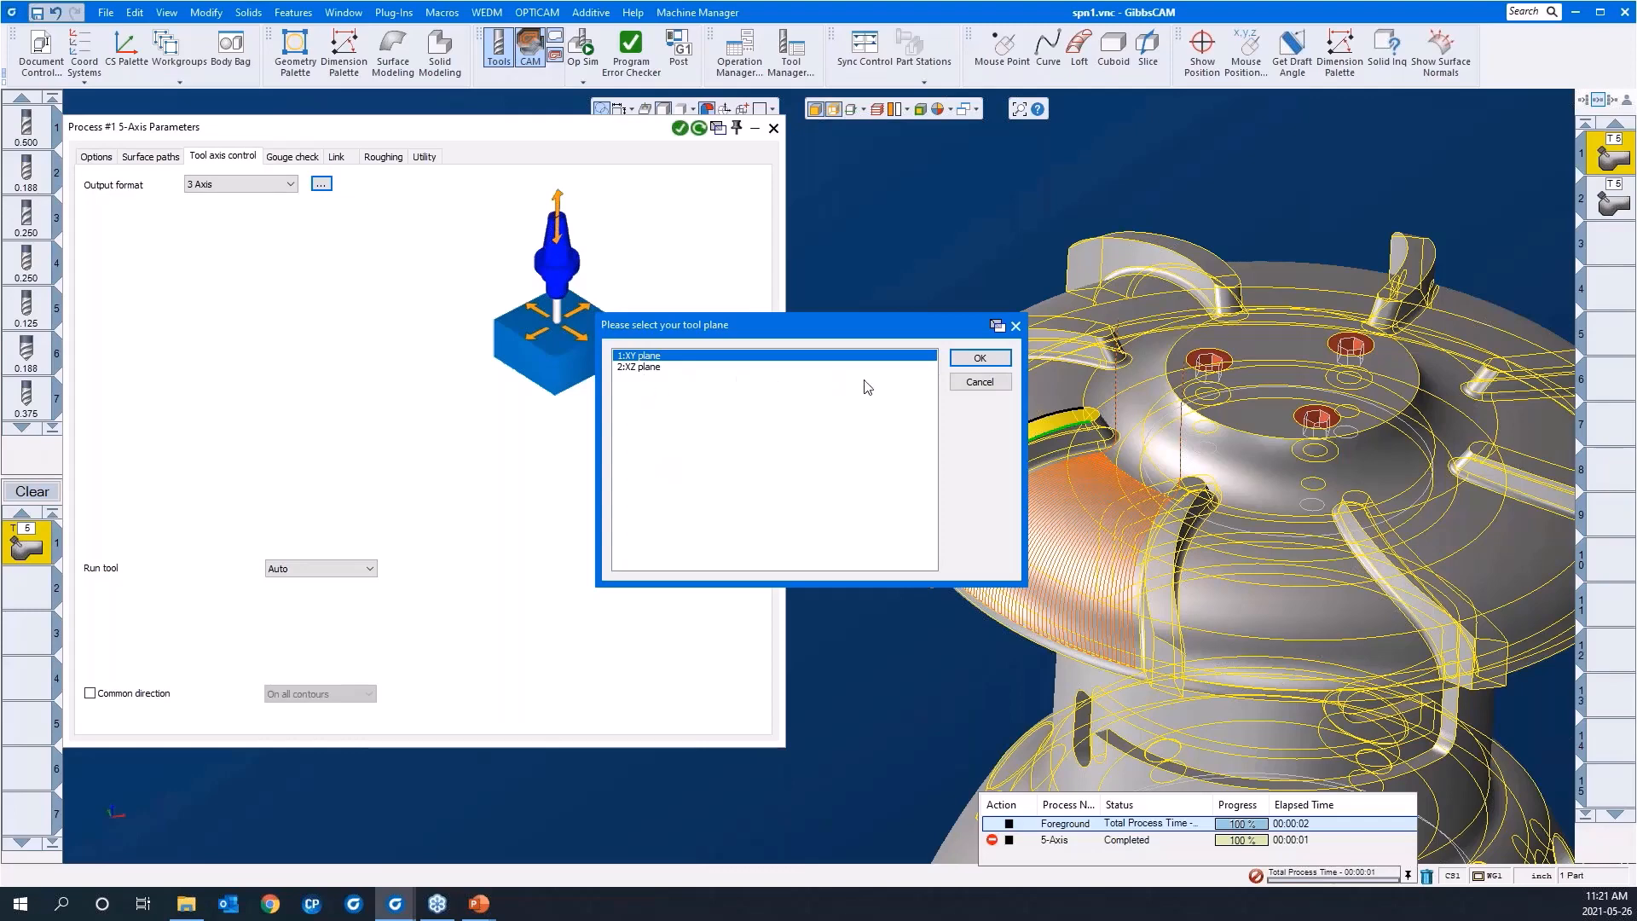
# Step: Cancel the tool plane selection and set the 3-axis tool plane direction to Top
pyautogui.click(971, 383)
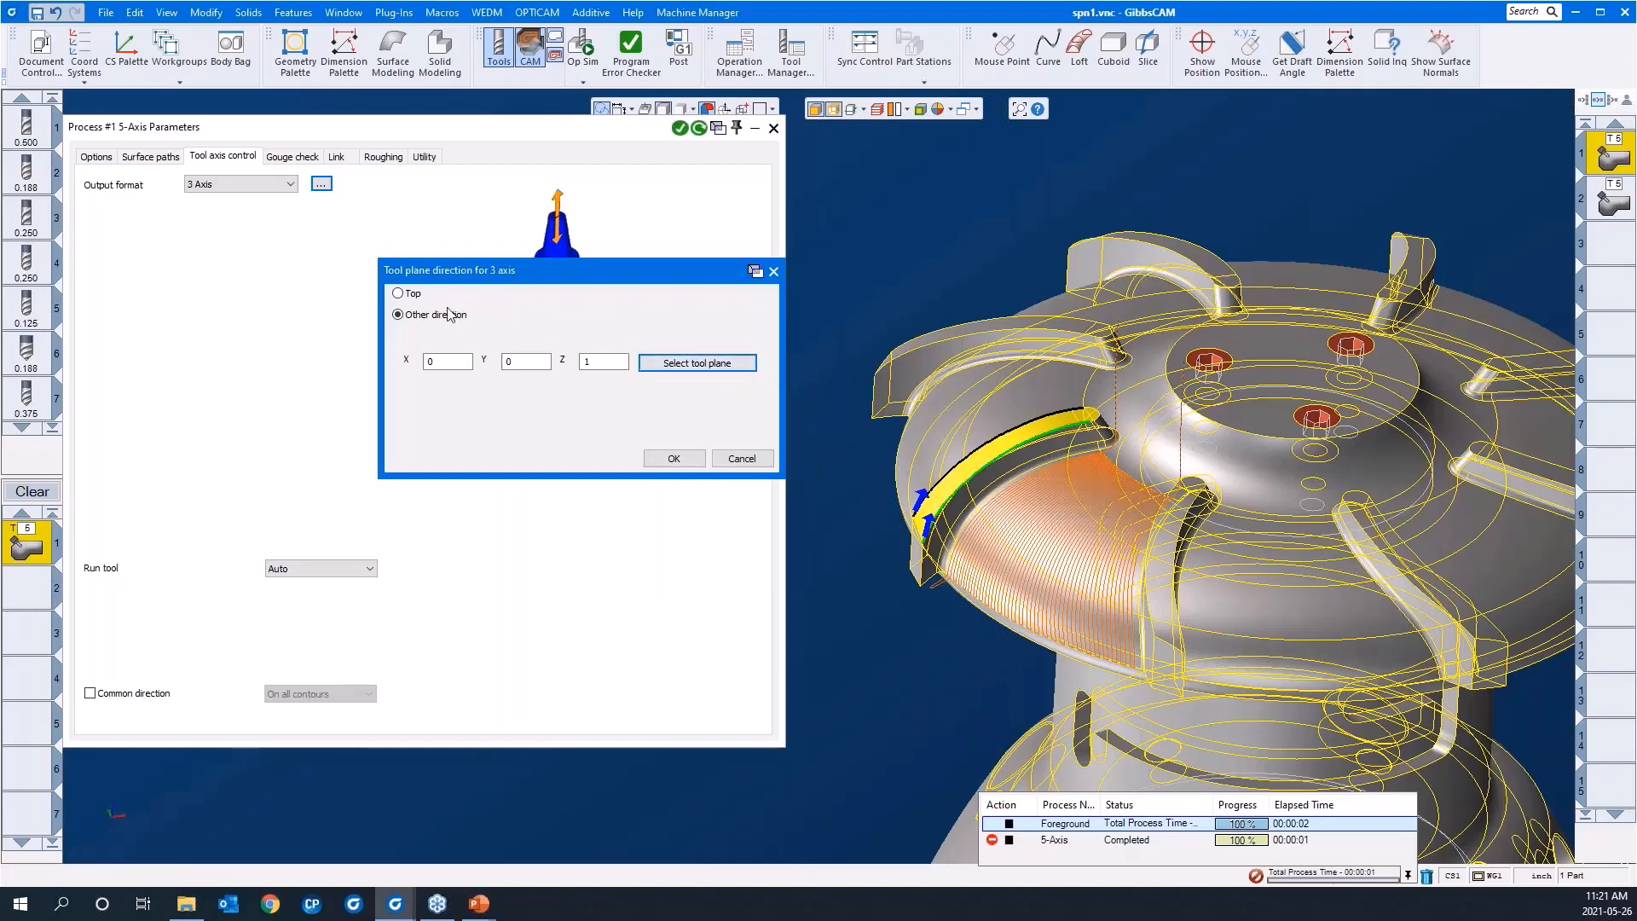
pyautogui.click(406, 294)
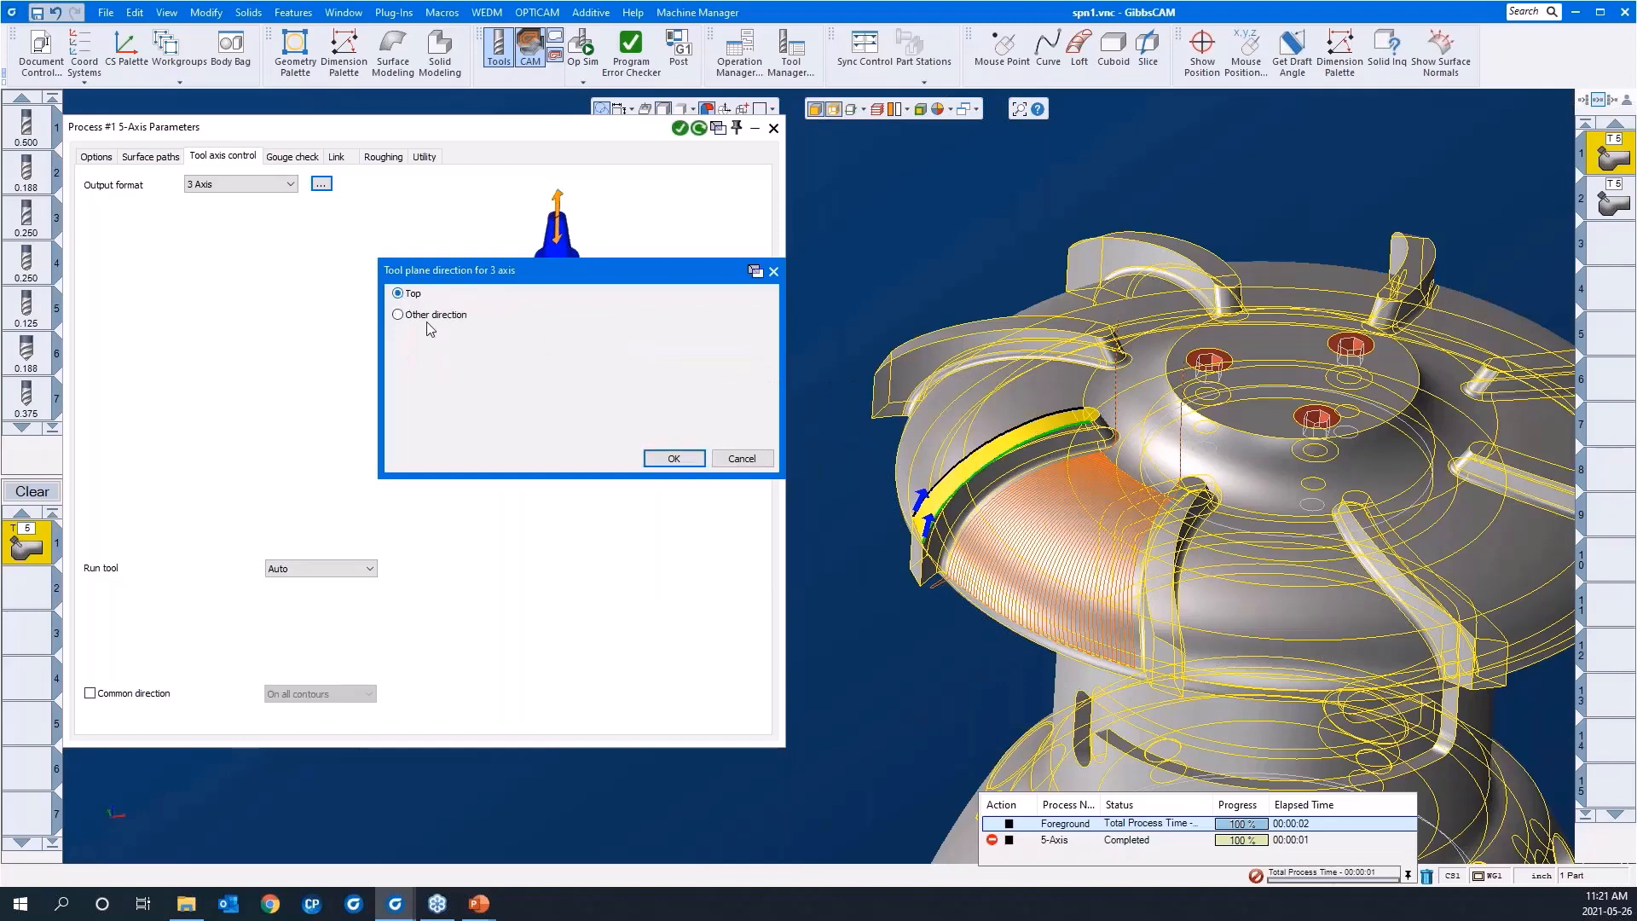
pyautogui.click(679, 458)
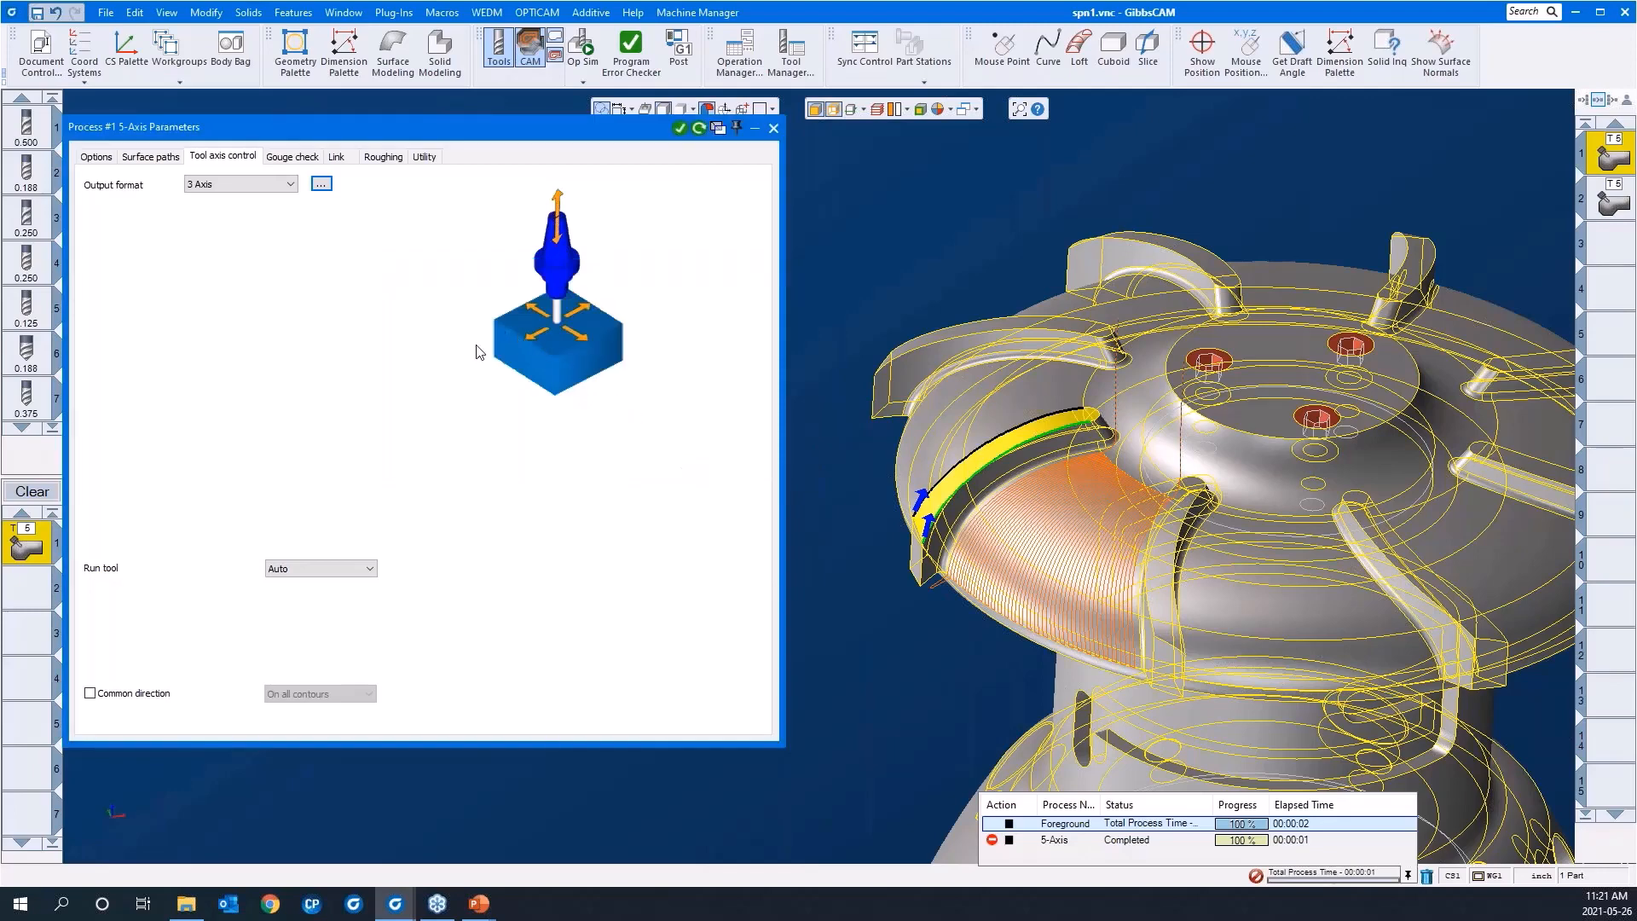
# Step: Turn off gouge check 1 for the process and review the link settings
pyautogui.click(296, 157)
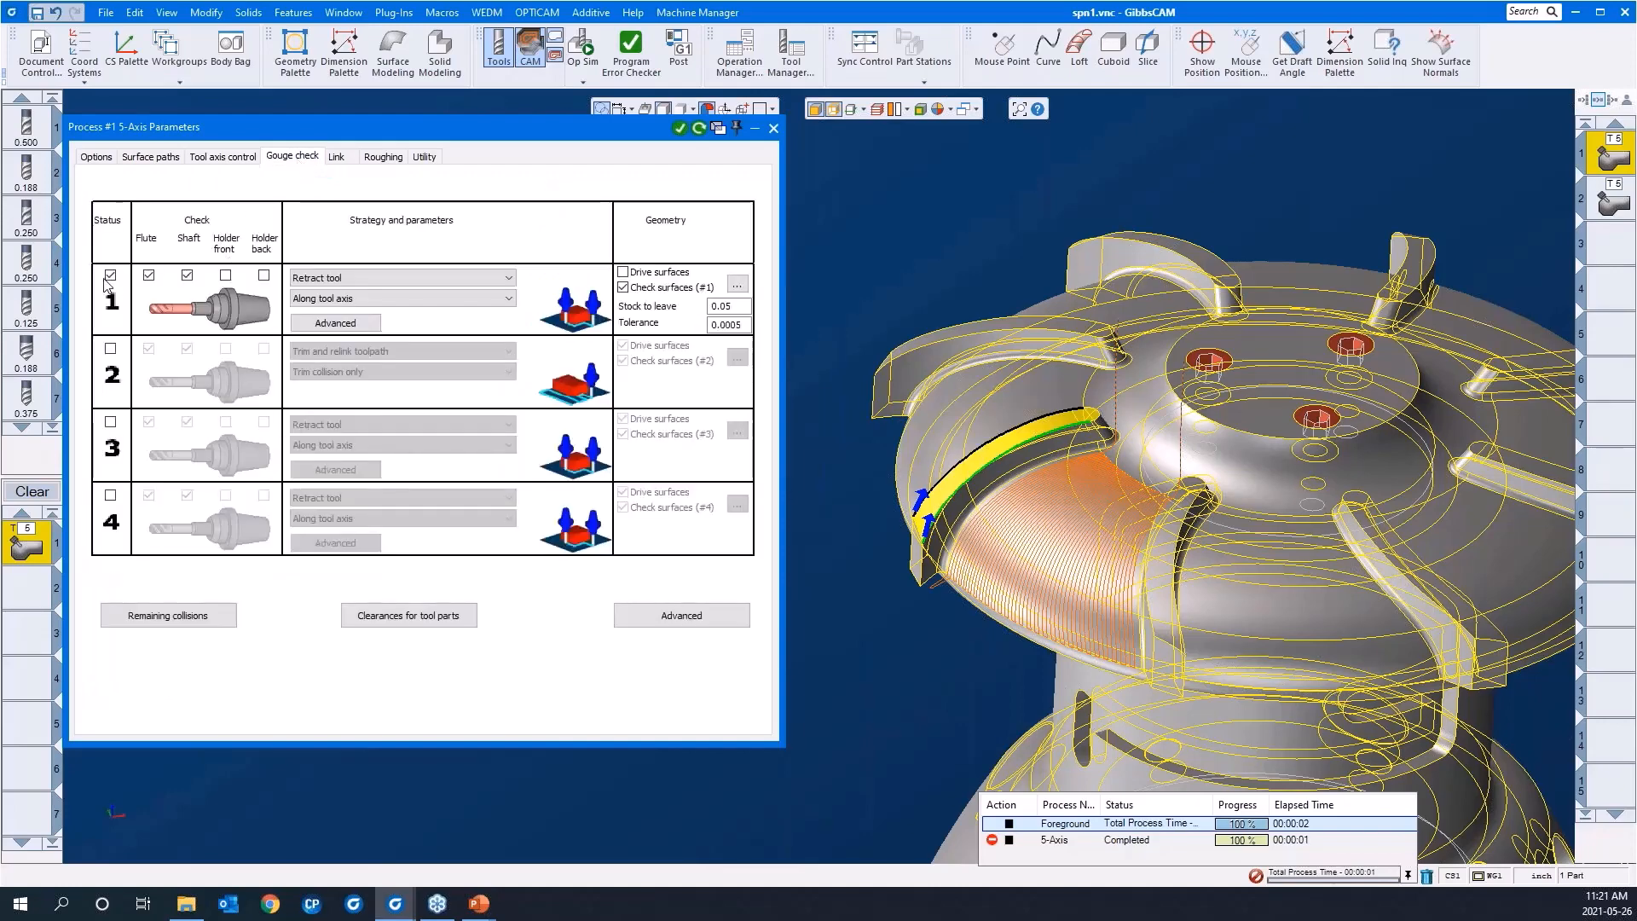
pyautogui.click(110, 275)
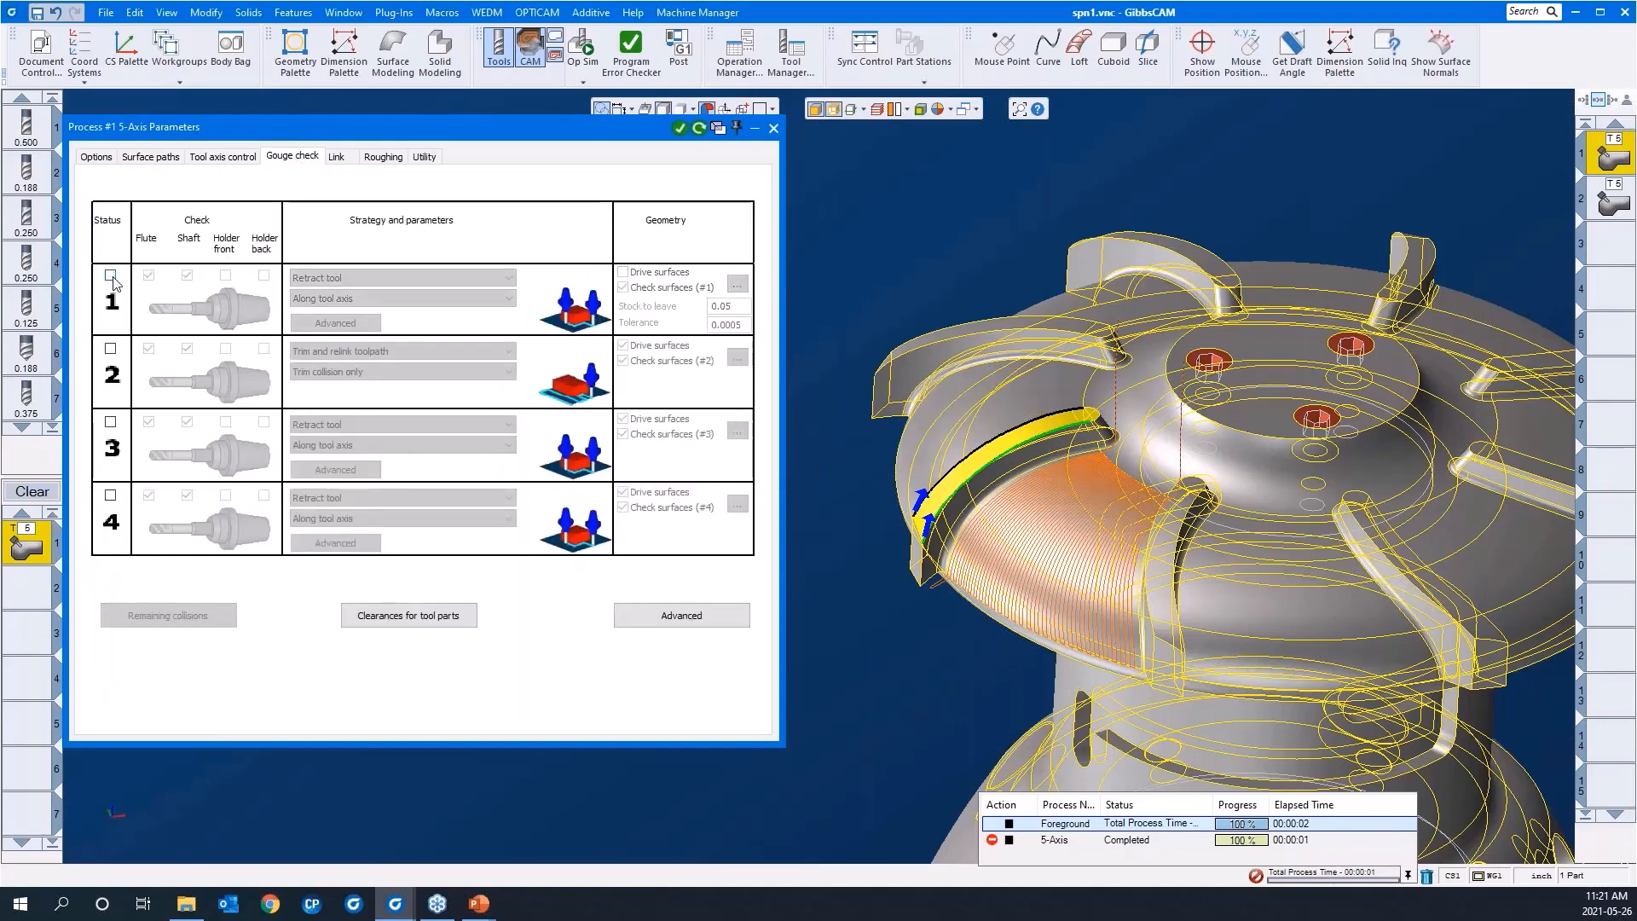
pyautogui.click(336, 157)
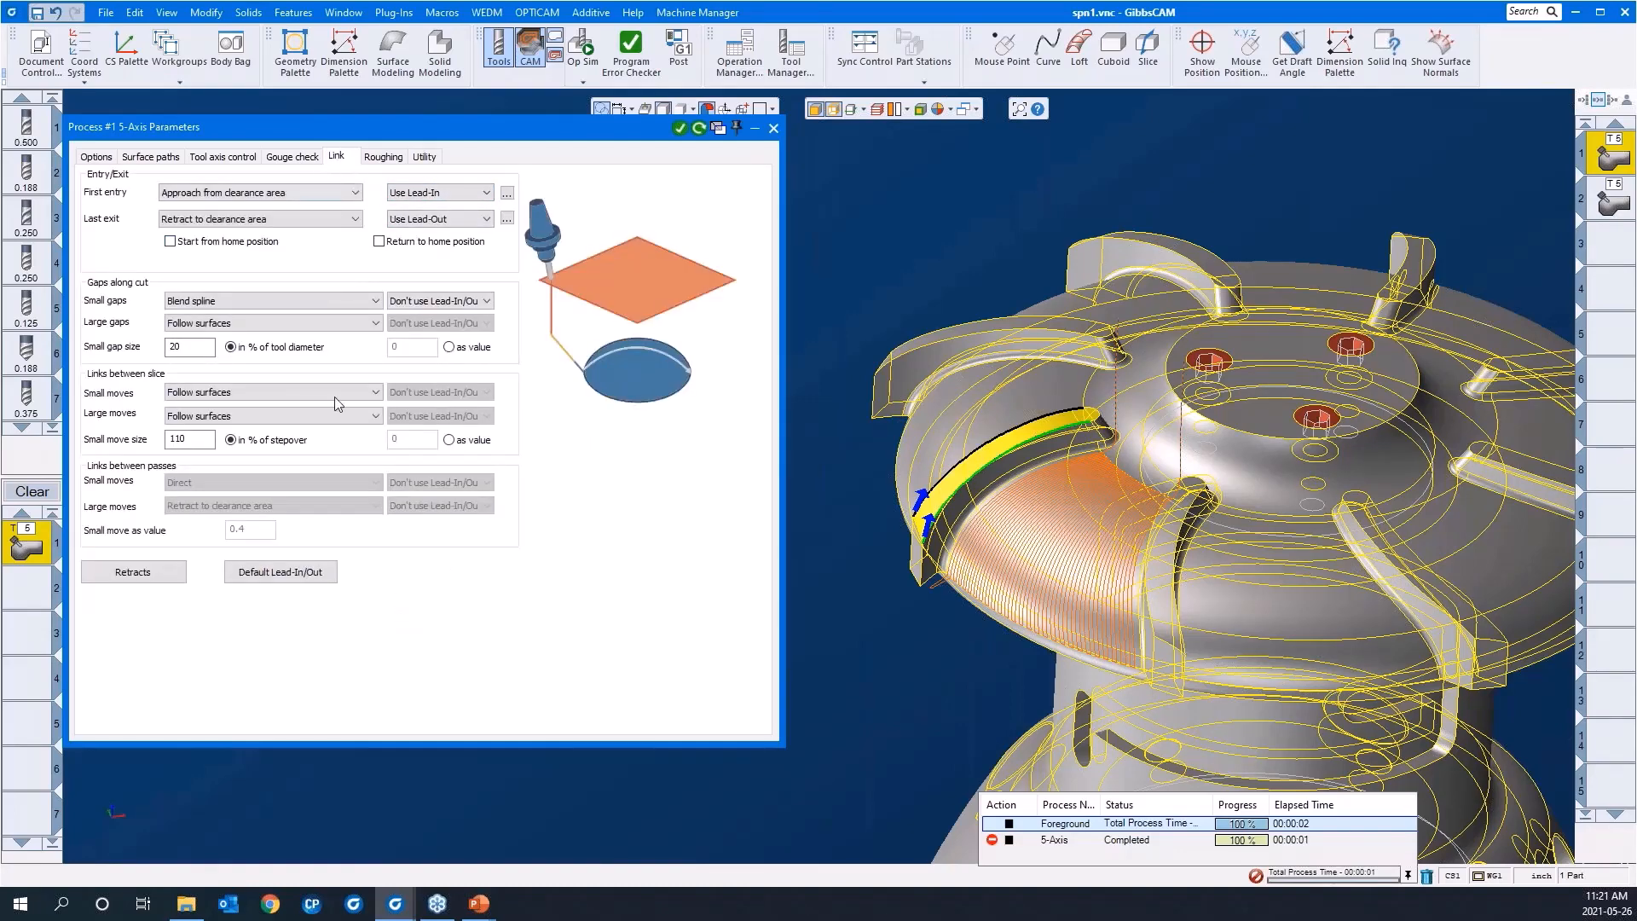
# Step: Collapse the process parameters and generate the 3-axis morph toolpath as a new operation
pyautogui.doubleClick(516, 134)
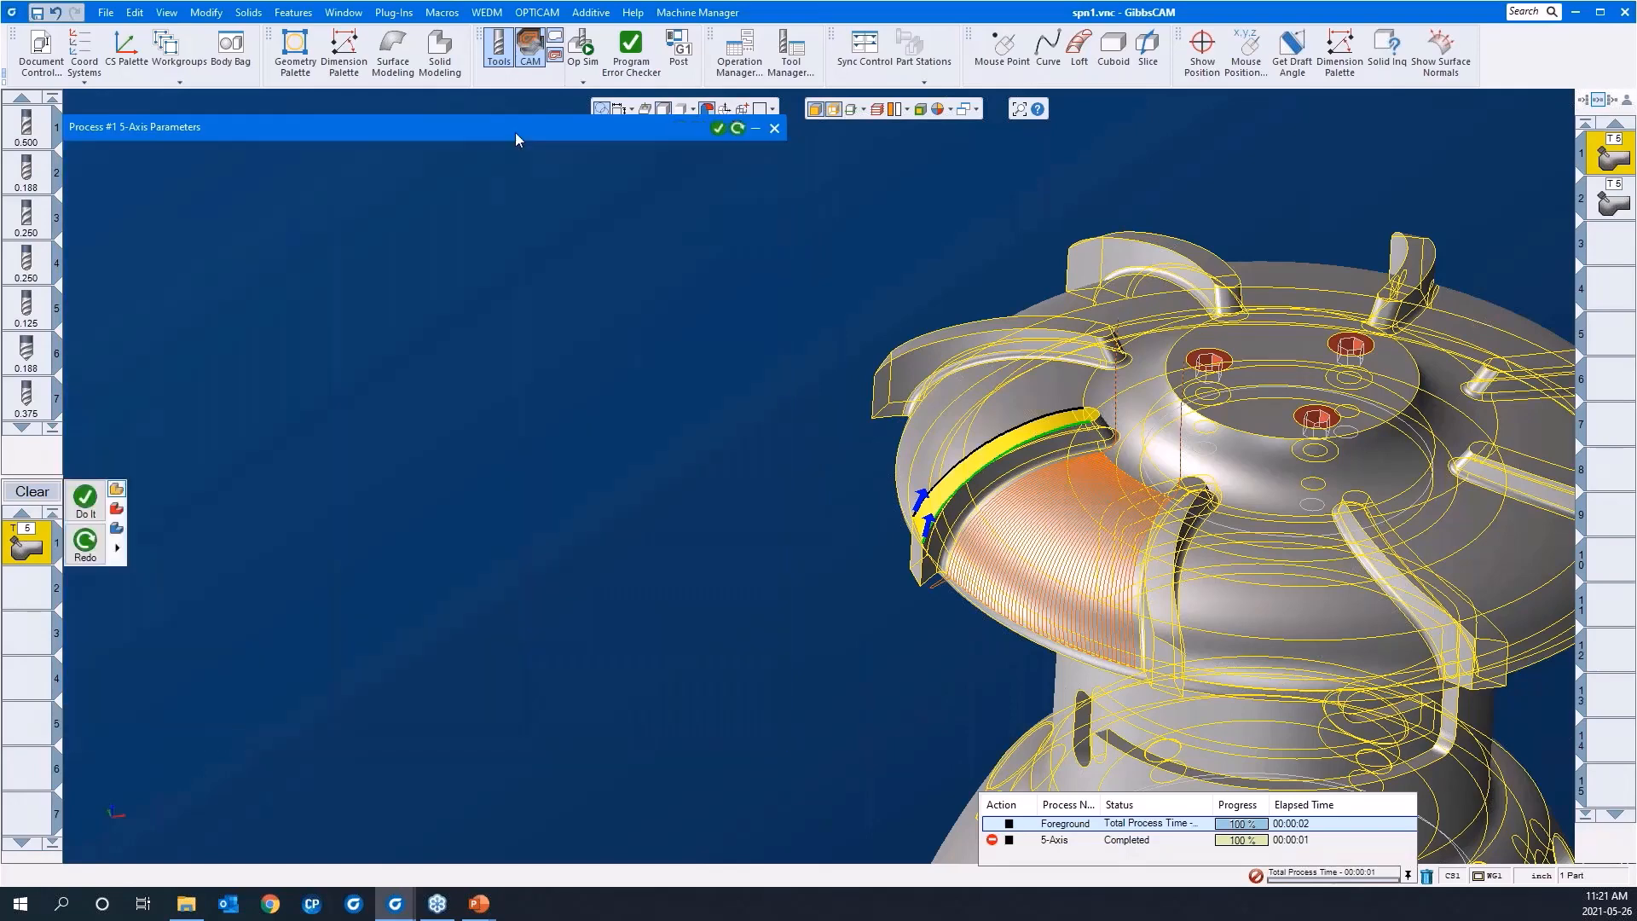
pyautogui.rightClick(545, 280)
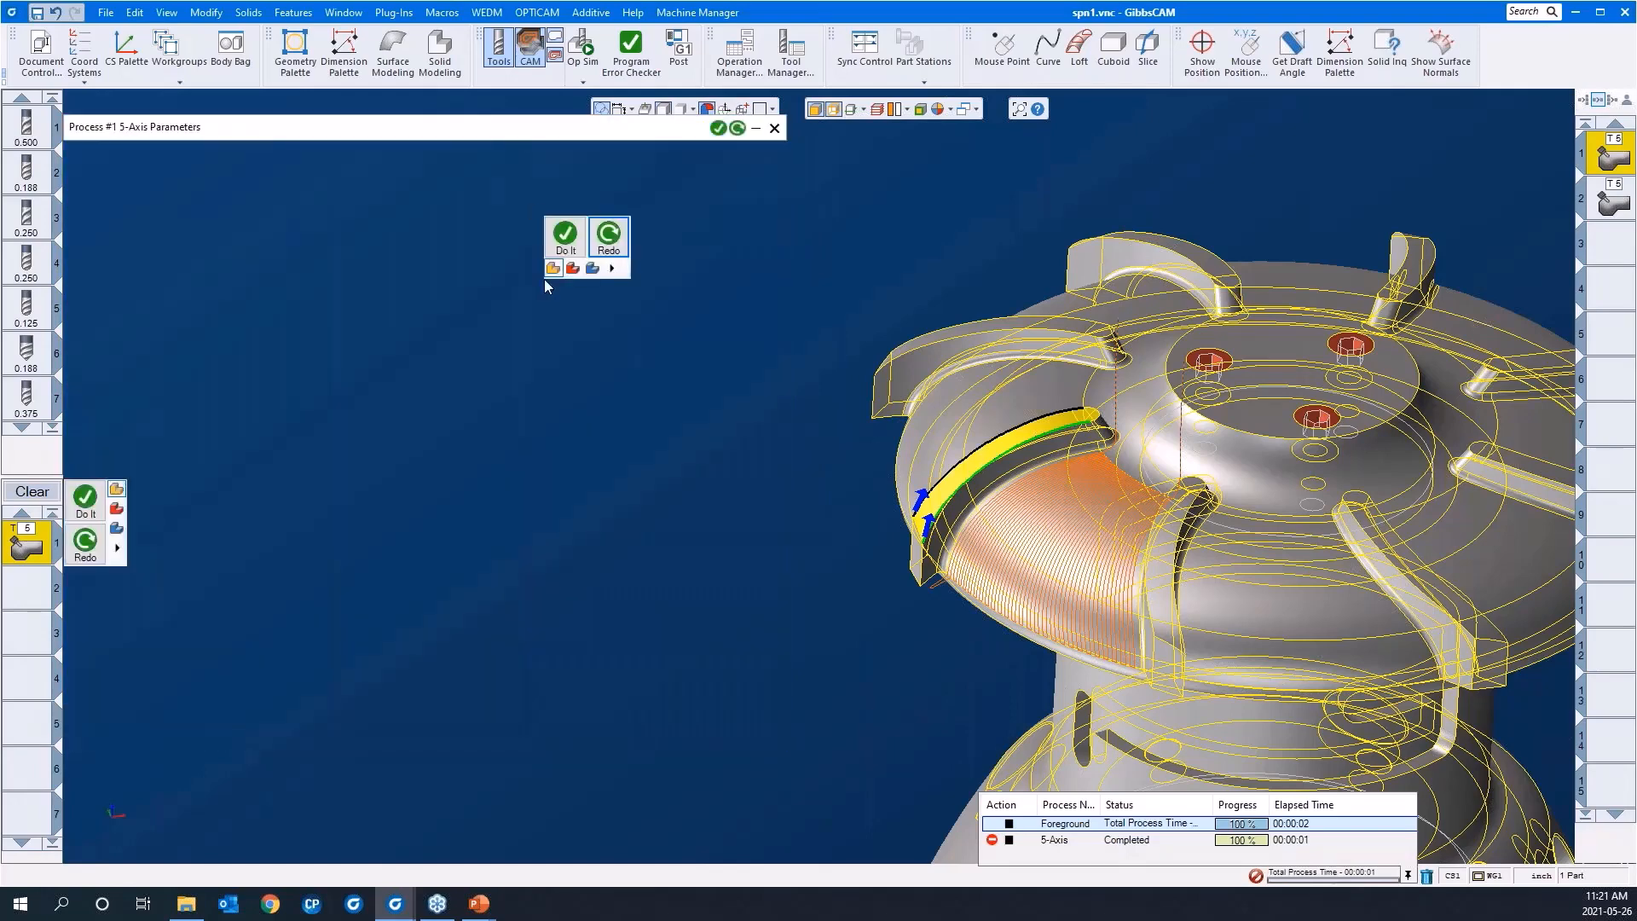
pyautogui.click(566, 241)
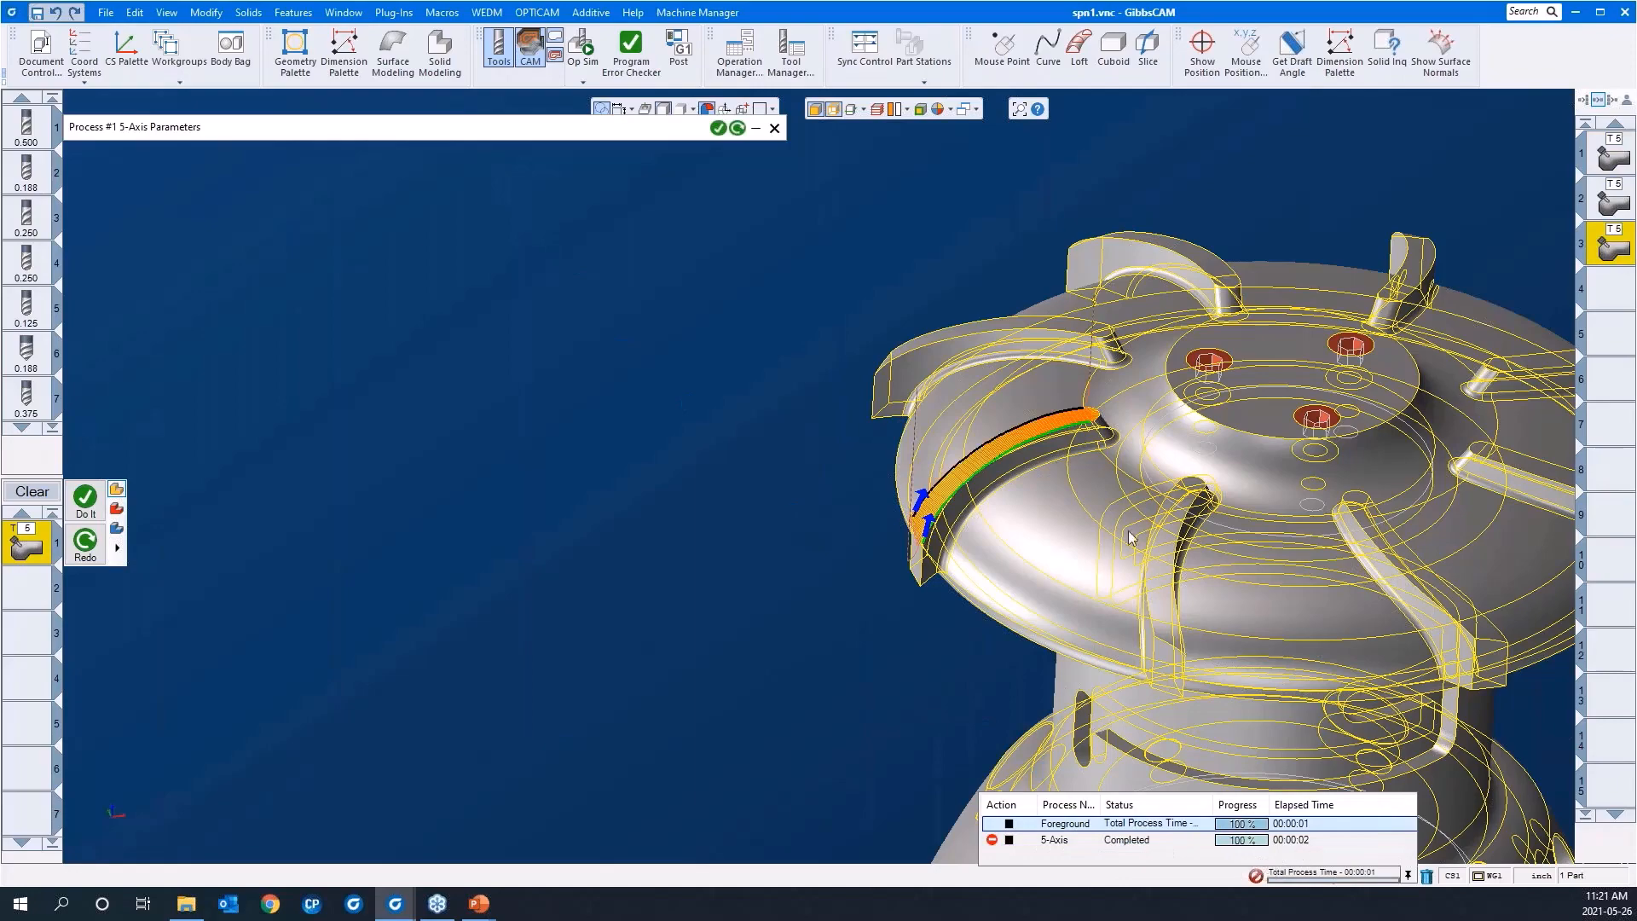
# Step: Examine the toolpath passes across the blade's top face, especially how they cover its rounded inner end
pyautogui.moveTo(799, 319); pyautogui.dragTo(1189, 638)
pyautogui.moveTo(1030, 578); pyautogui.dragTo(1112, 512, button='middle')
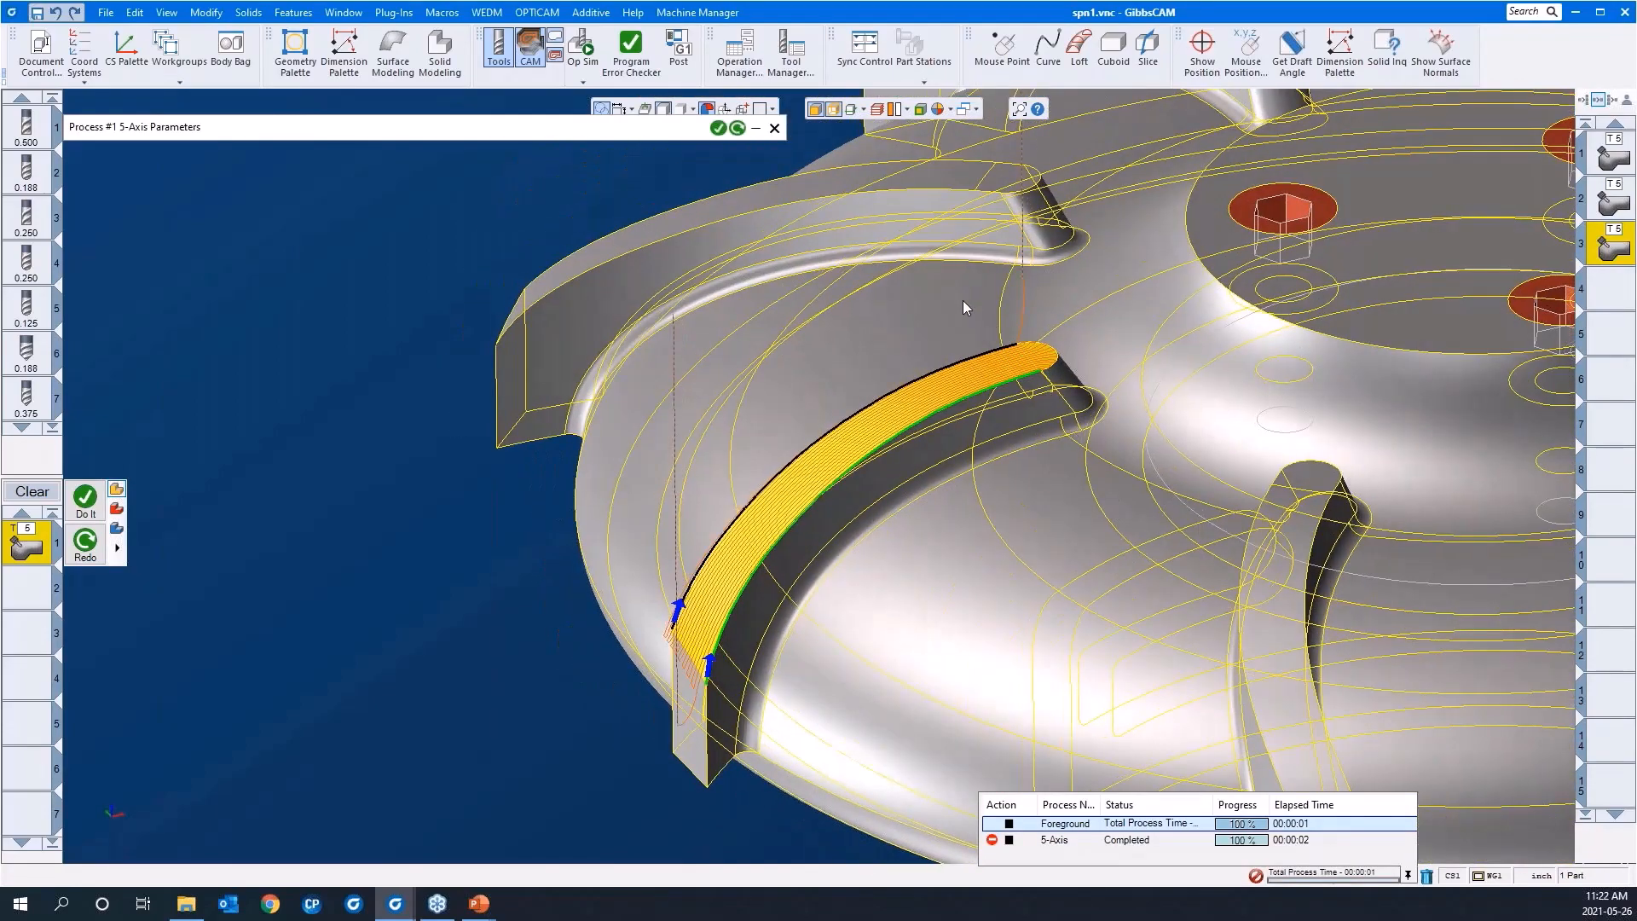
pyautogui.moveTo(898, 262); pyautogui.dragTo(1138, 464)
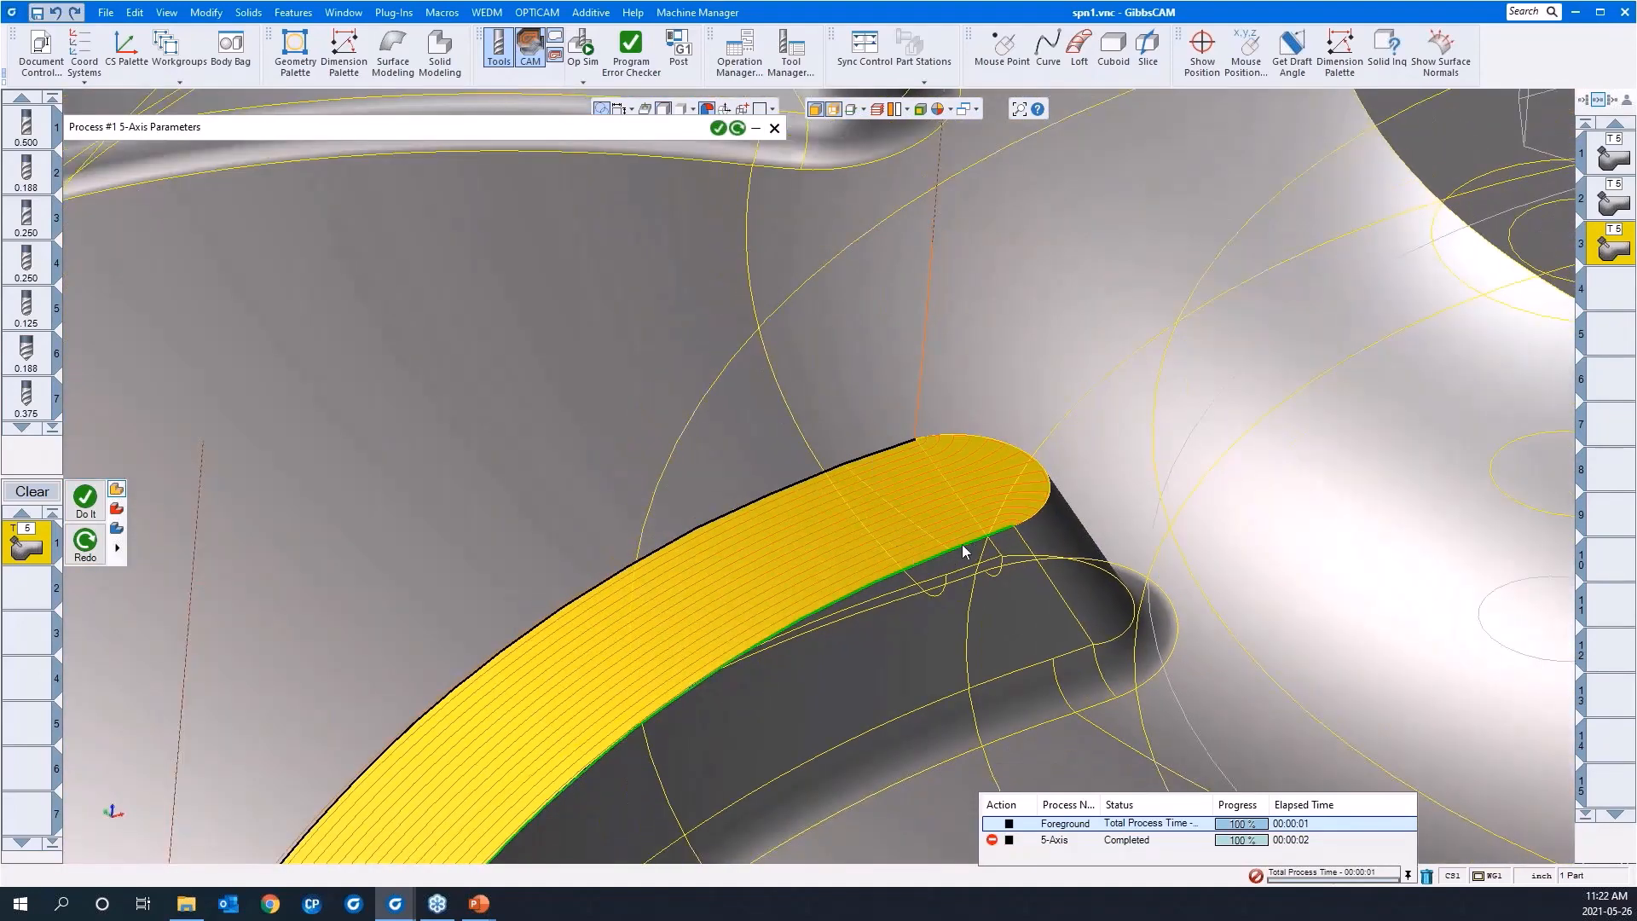
pyautogui.moveTo(723, 636); pyautogui.dragTo(758, 308, button='middle')
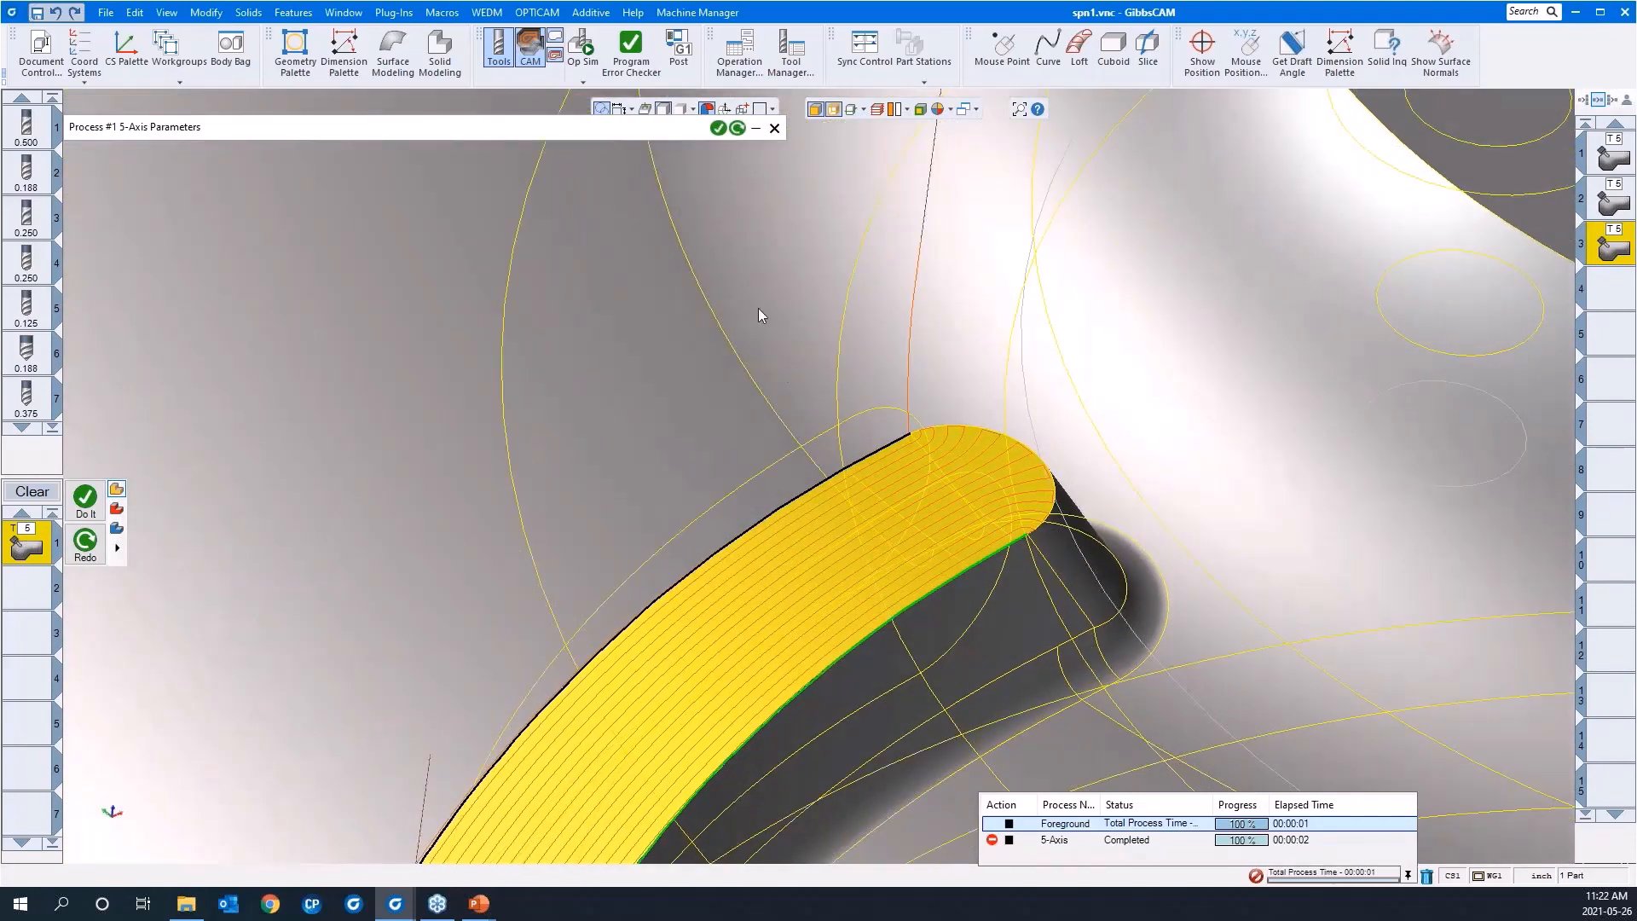
pyautogui.moveTo(751, 283); pyautogui.dragTo(1188, 642)
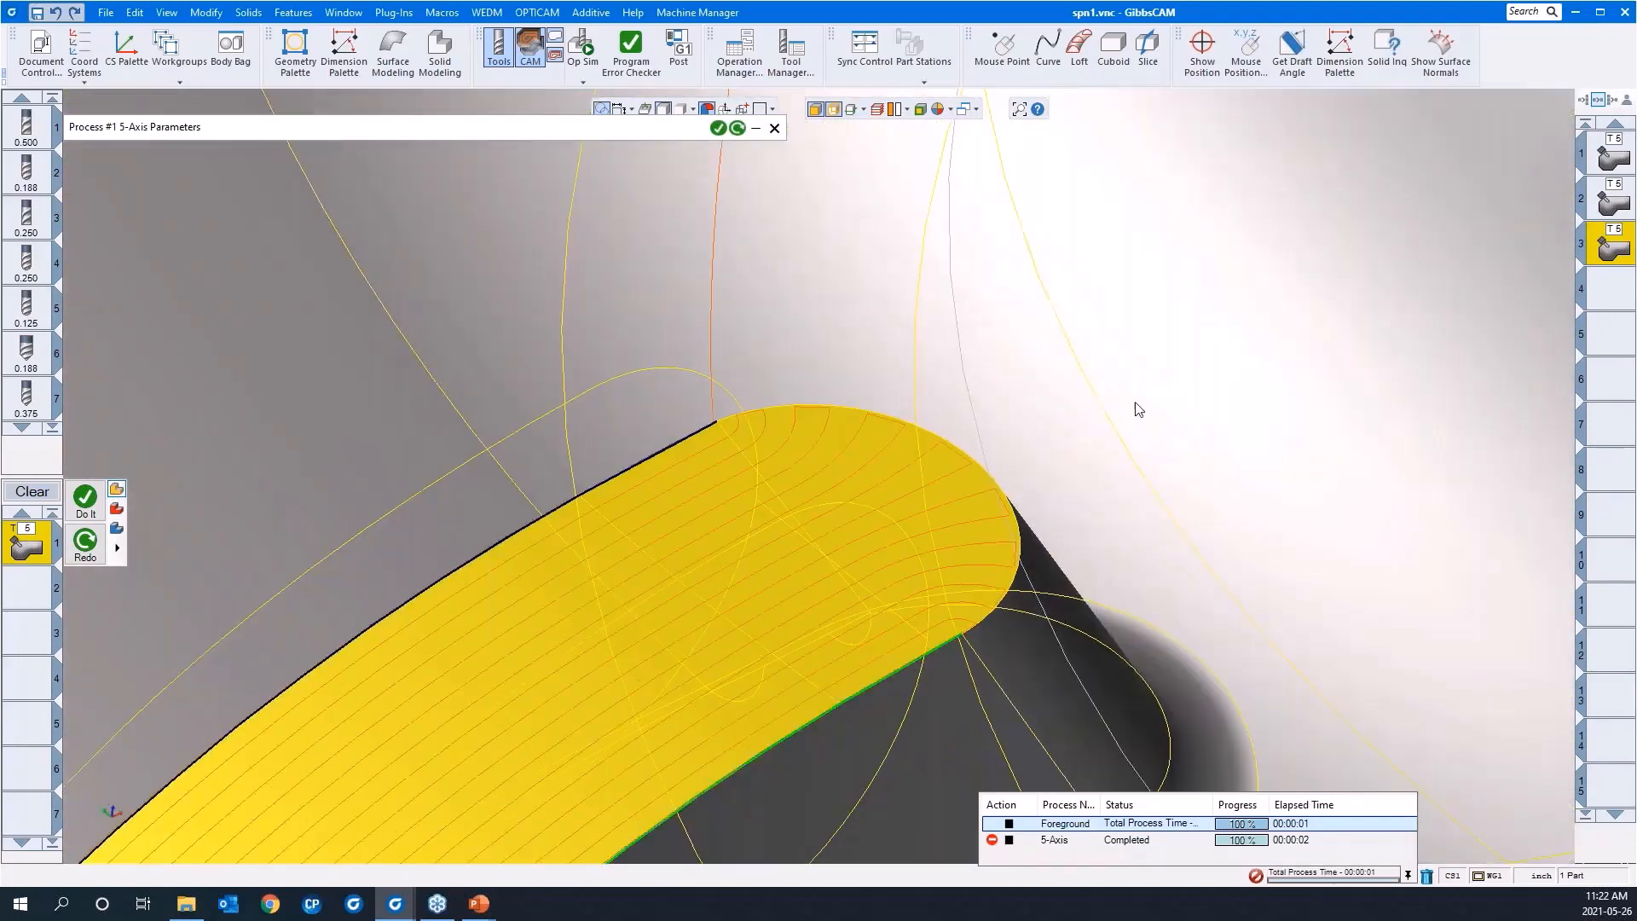
pyautogui.scroll(-1, 1198, 320)
pyautogui.moveTo(872, 370); pyautogui.dragTo(907, 485, button='middle')
pyautogui.scroll(-1, 907, 485)
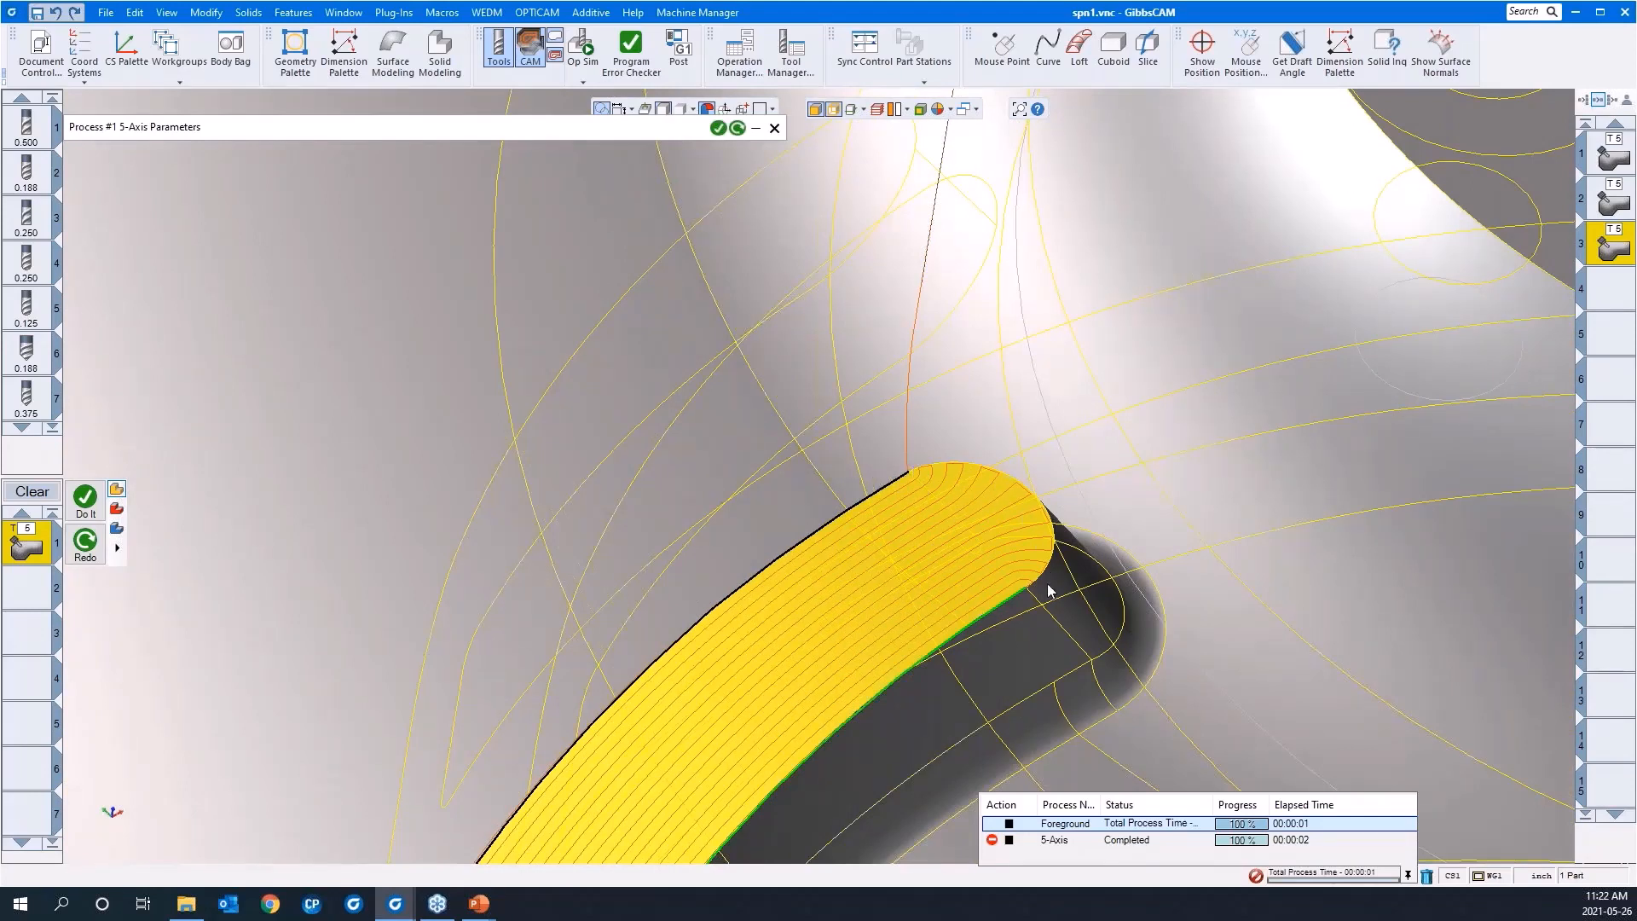
pyautogui.scroll(-3, 1221, 467)
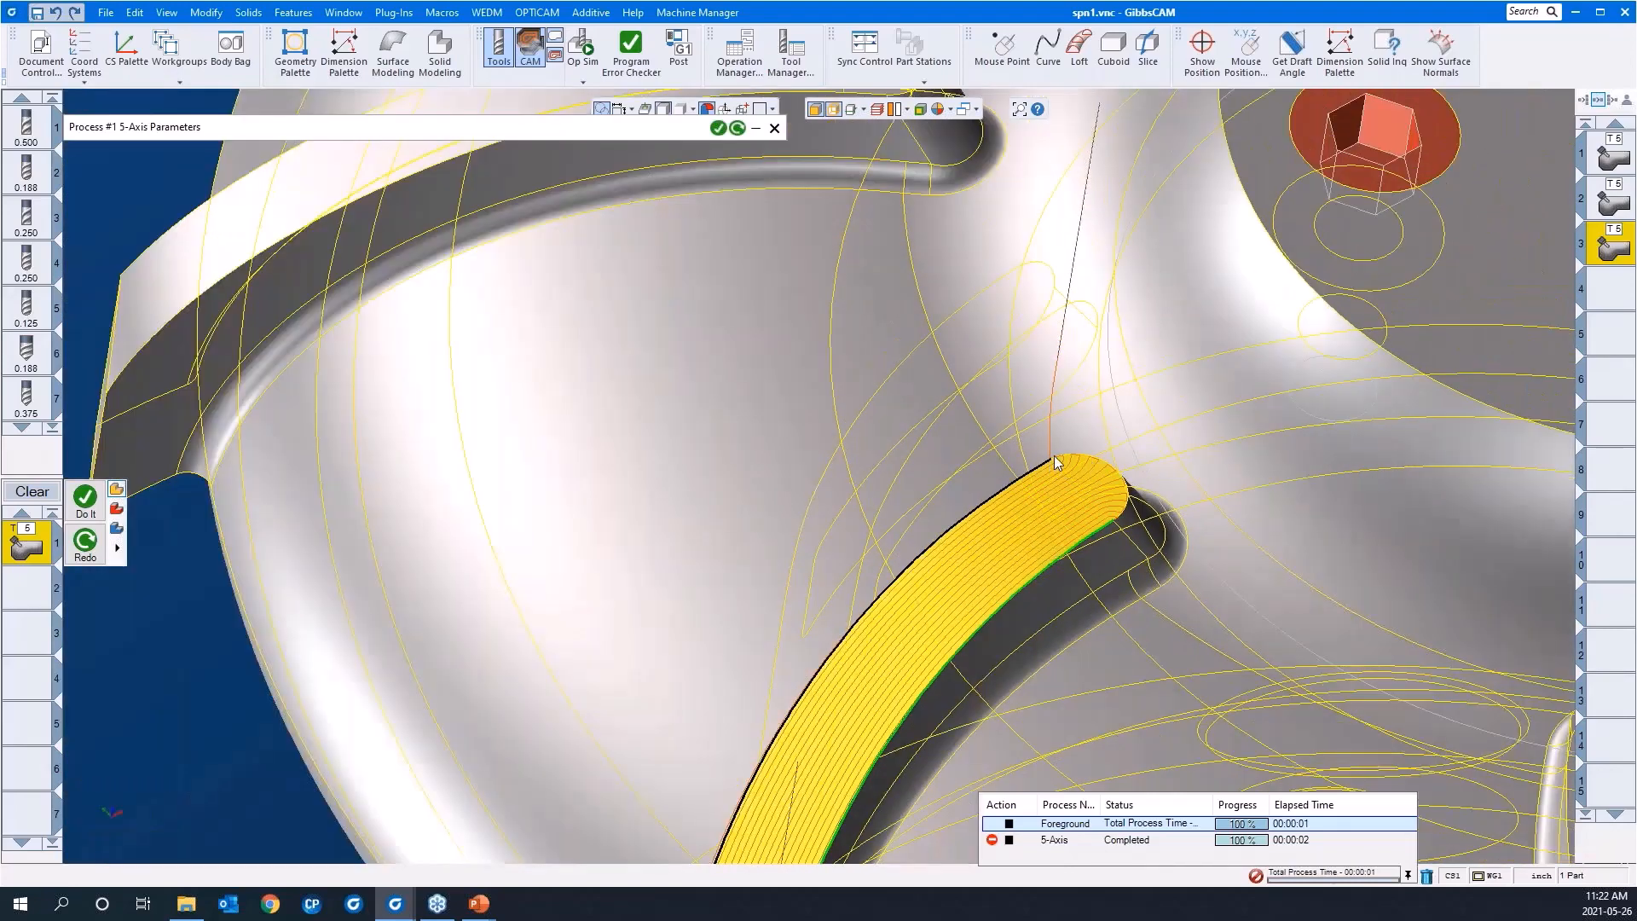
pyautogui.scroll(-3, 975, 395)
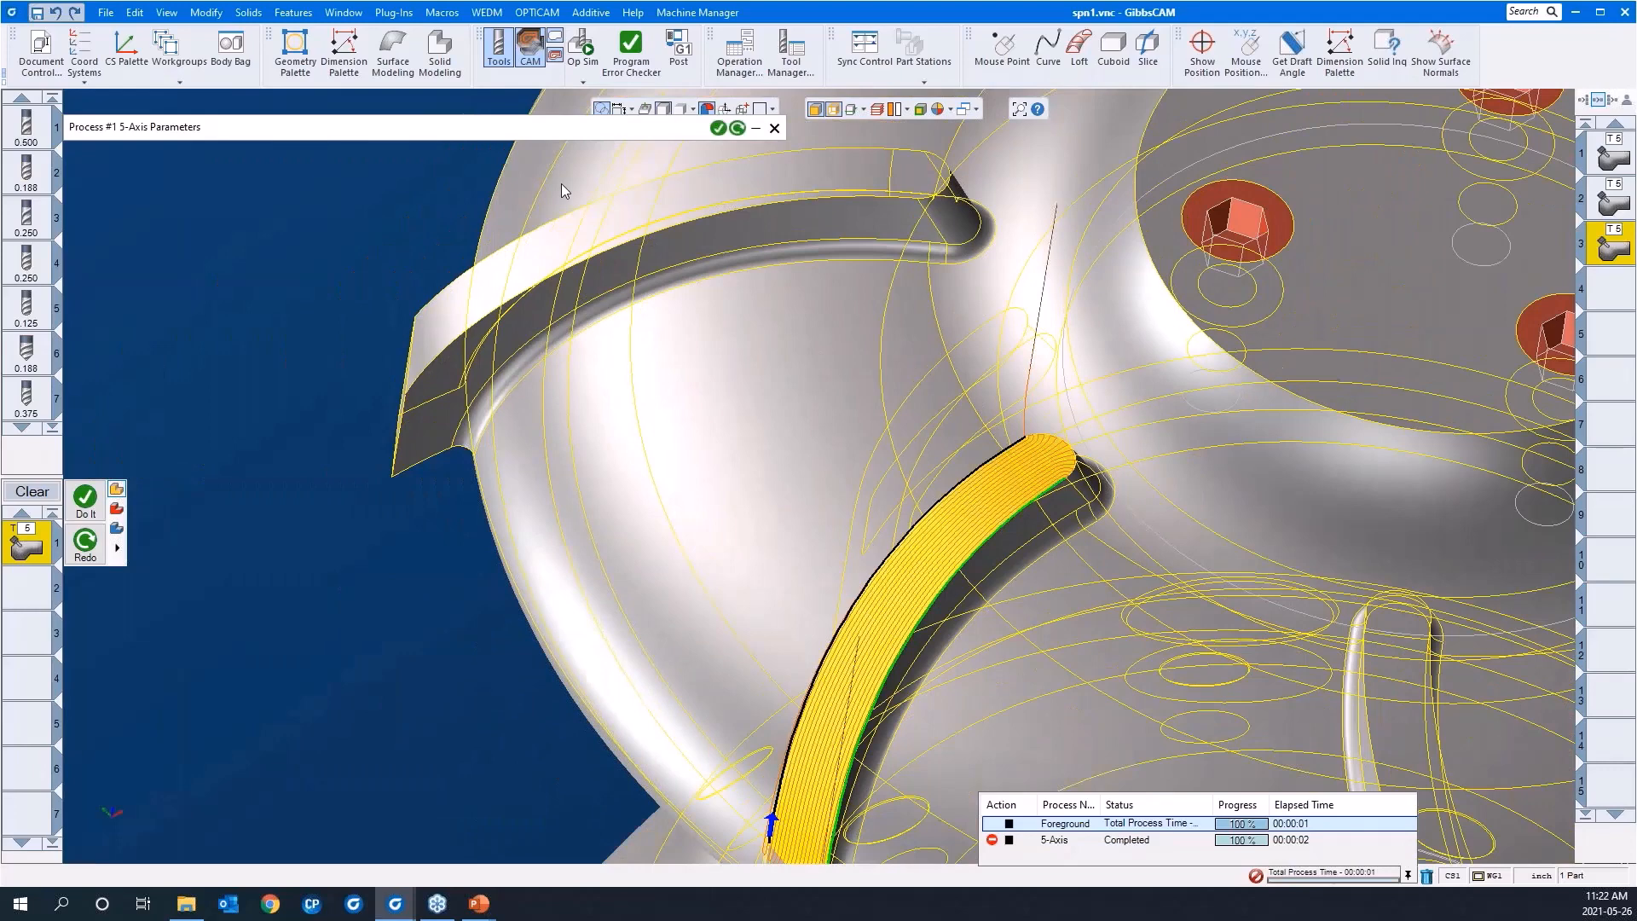
# Step: Enable Extend edge curve in the surface edge handling parameters and recalculate the toolpath
pyautogui.click(524, 133)
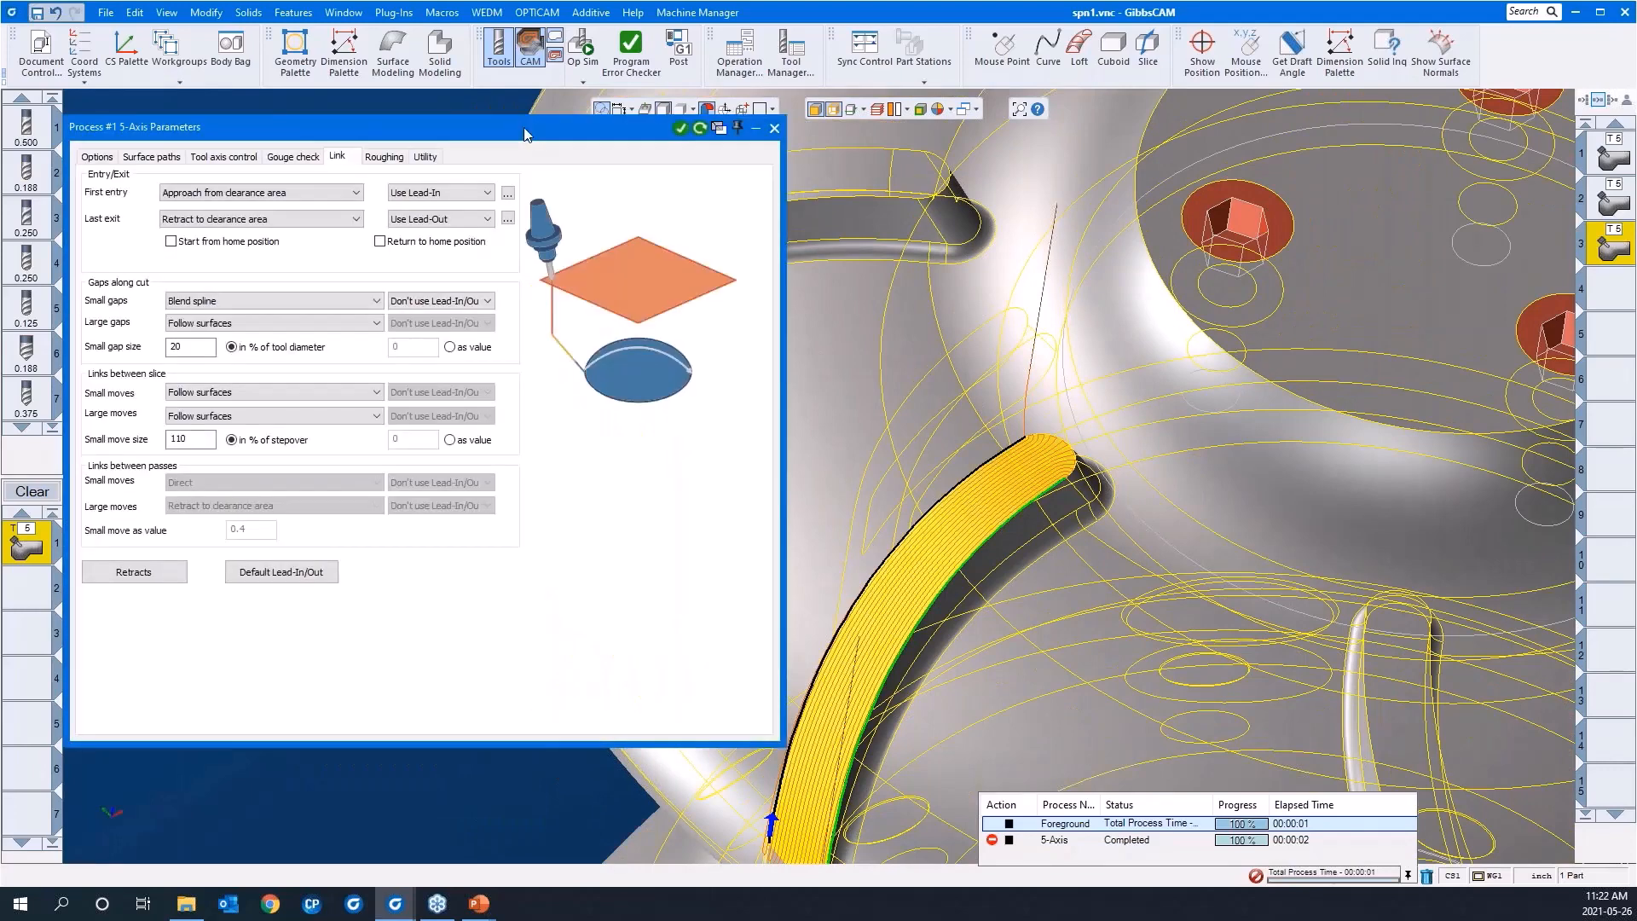
pyautogui.click(139, 159)
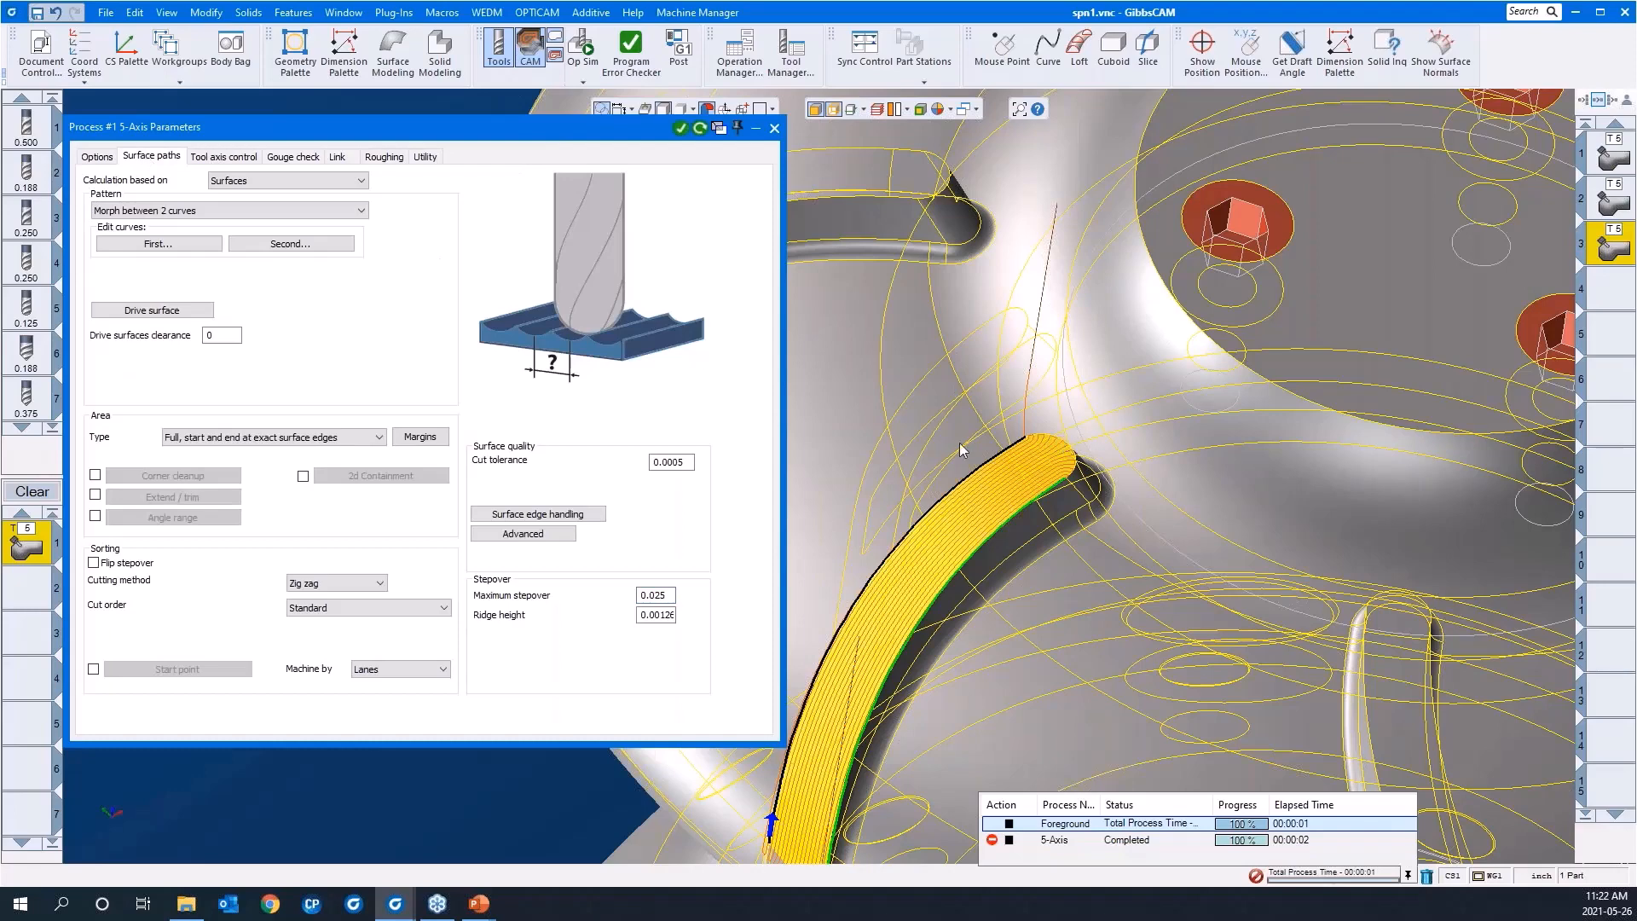
pyautogui.click(578, 518)
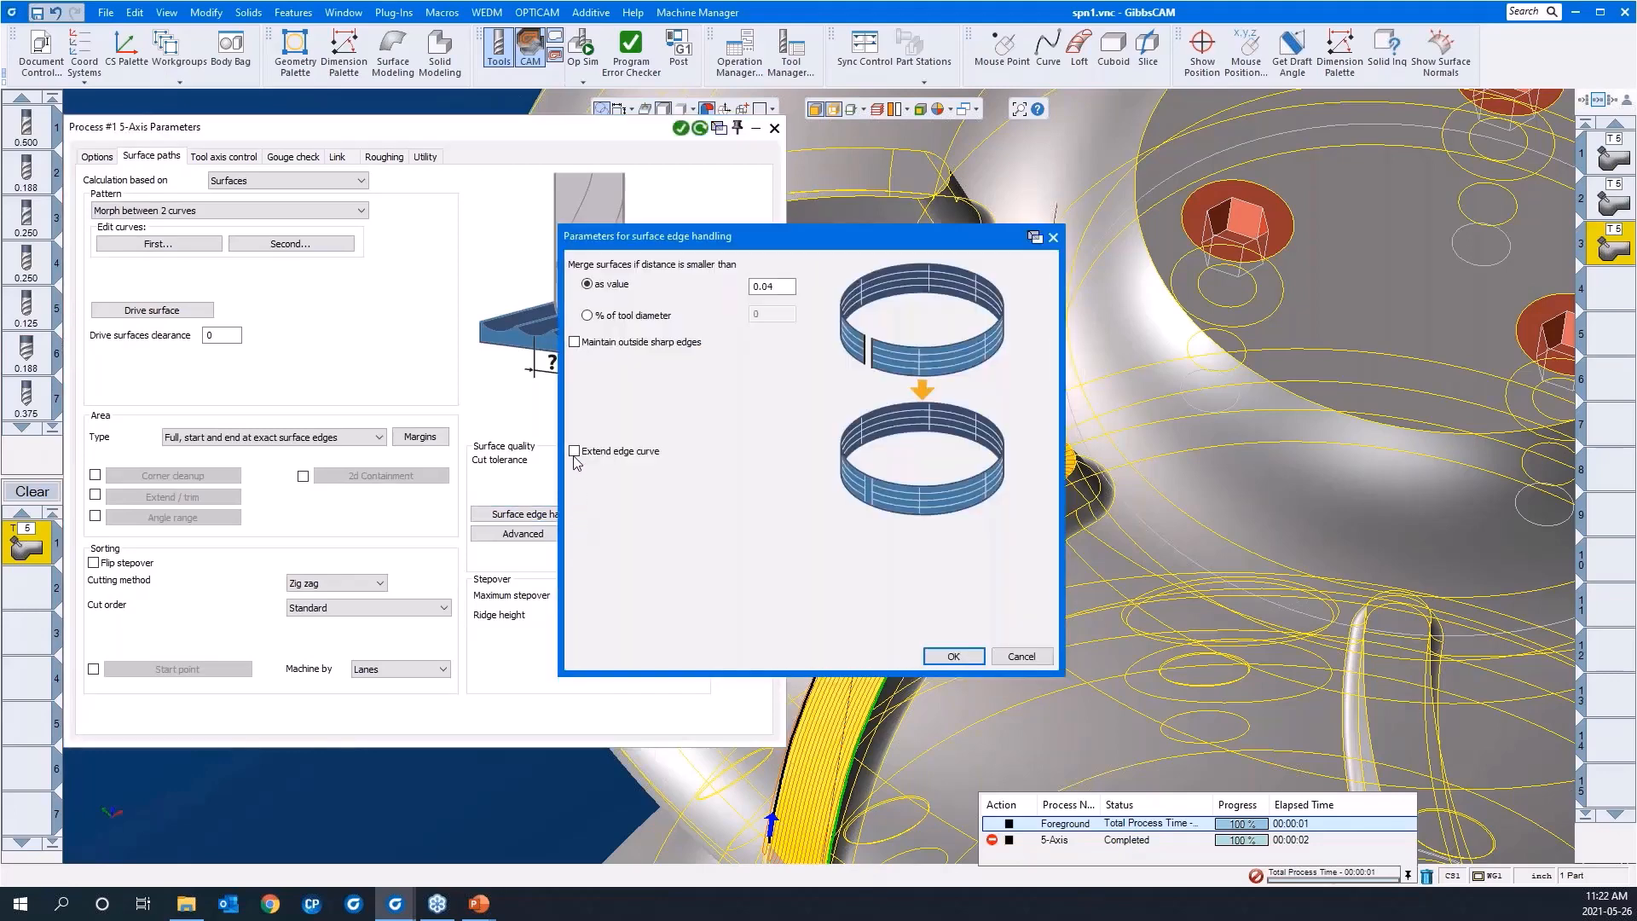
pyautogui.click(575, 454)
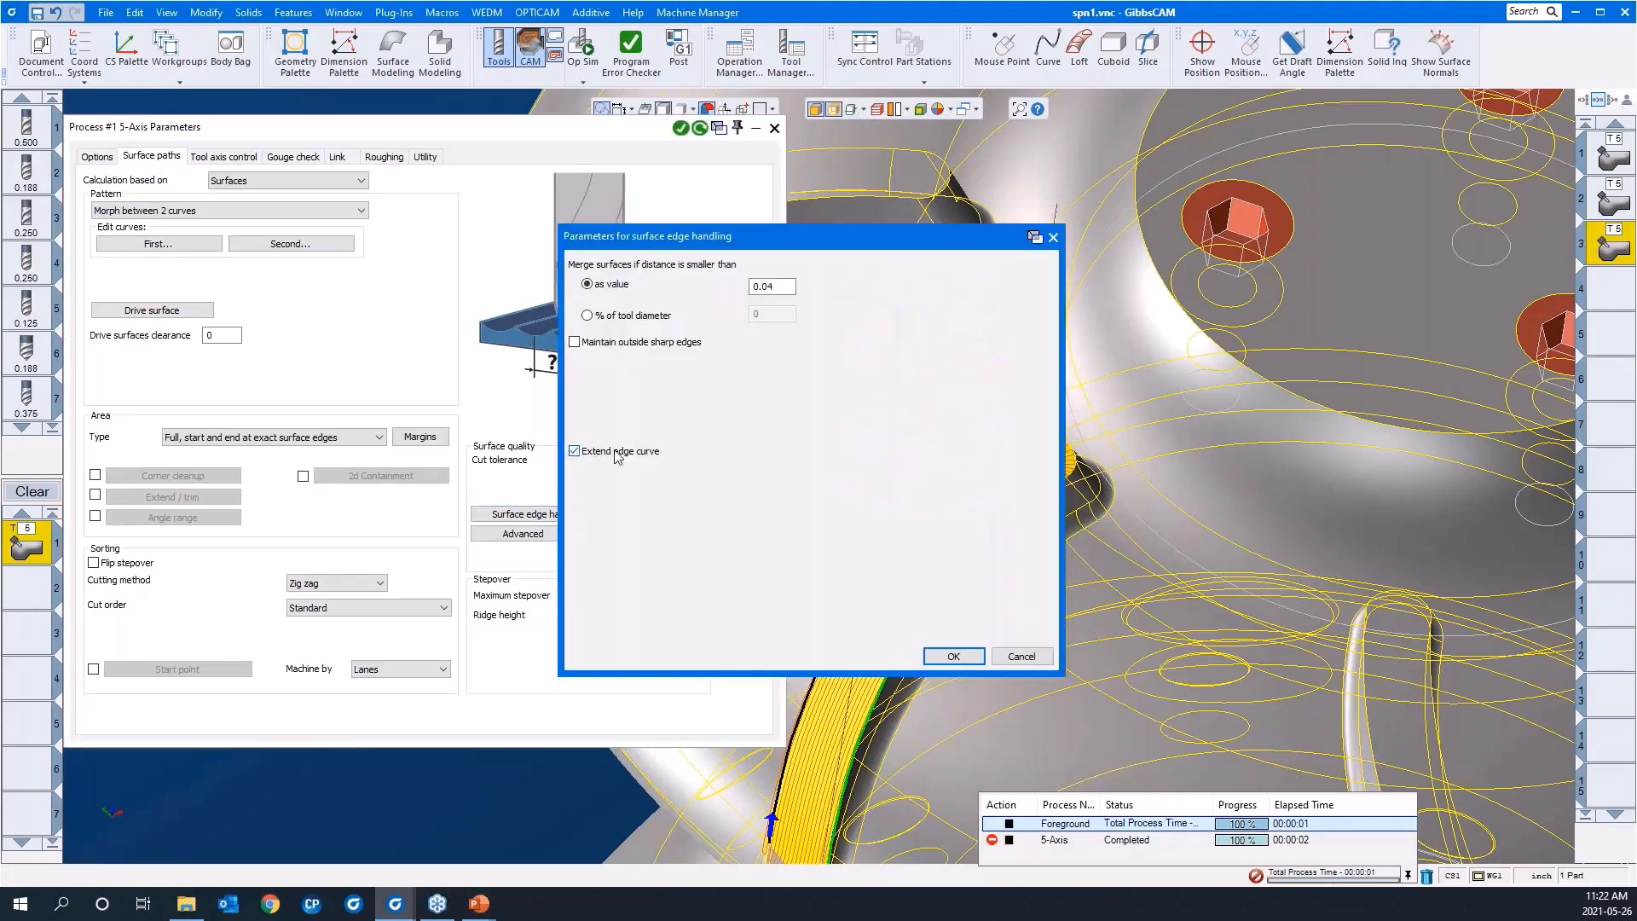
pyautogui.click(953, 656)
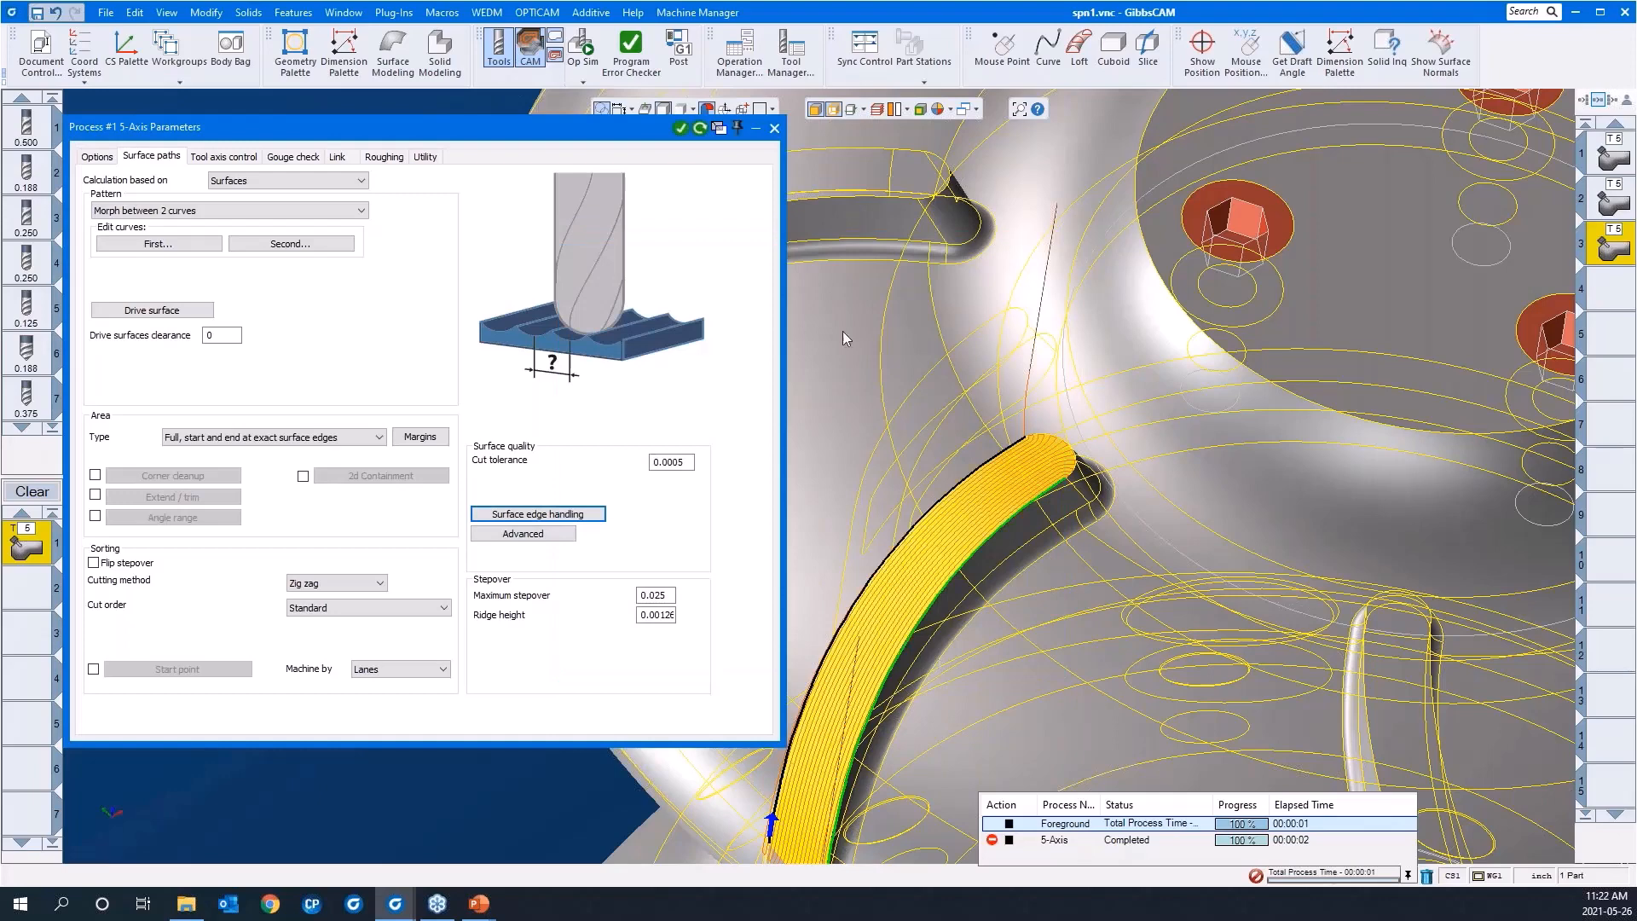
pyautogui.click(700, 129)
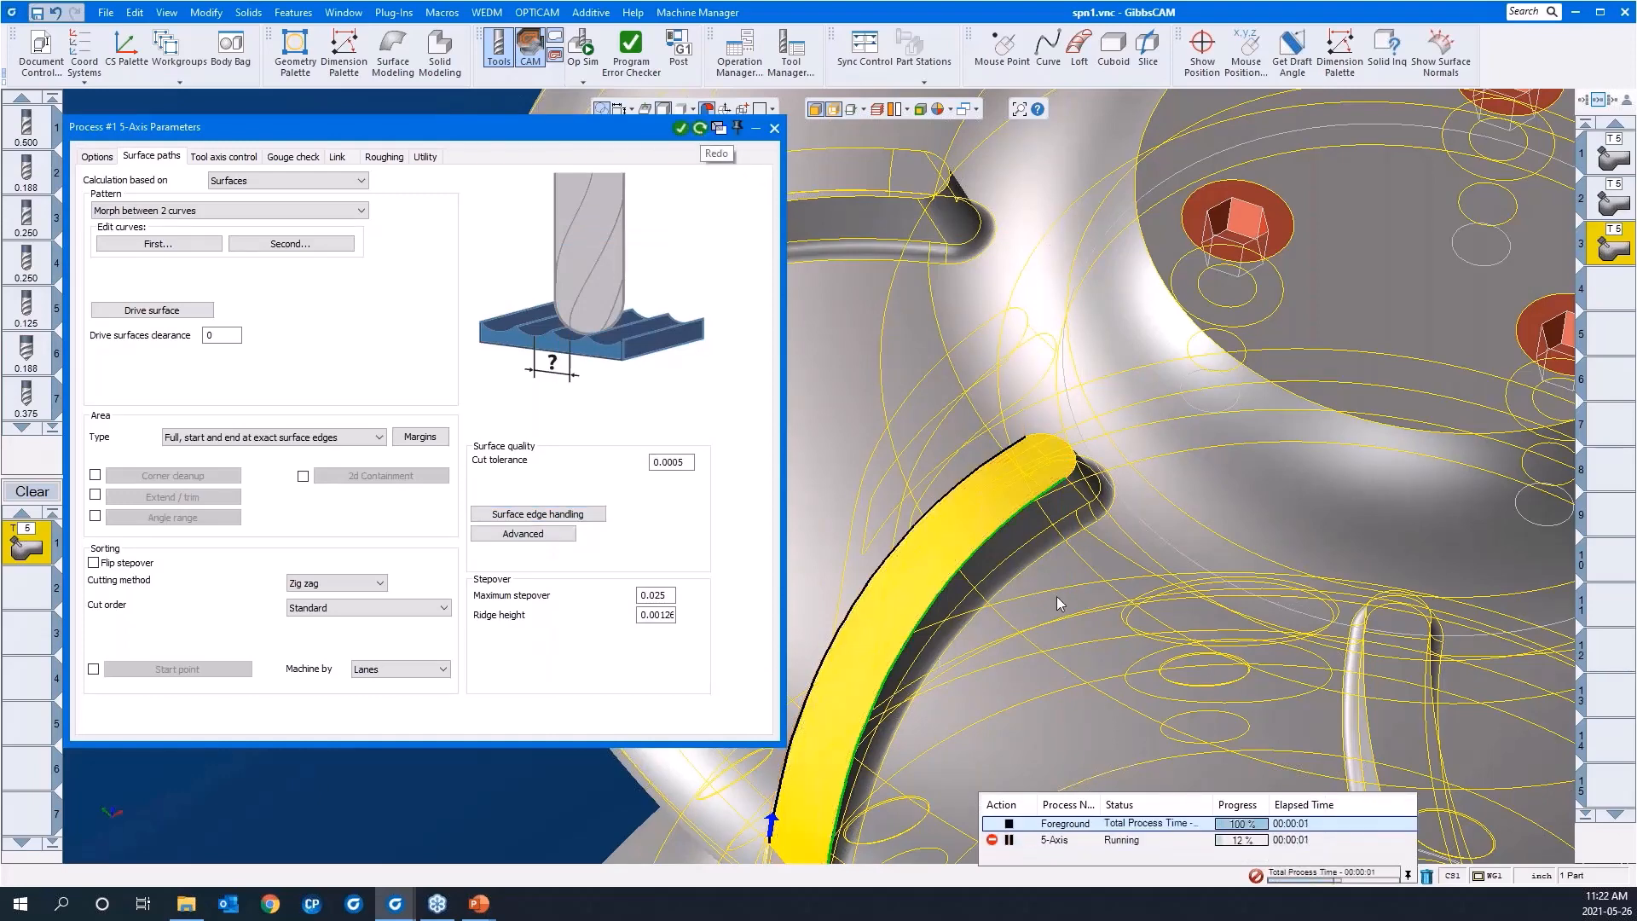
# Step: Examine the recalculated passes and their connecting moves at the blade's rounded inner end, looking straight down on it
pyautogui.moveTo(1160, 597); pyautogui.dragTo(851, 349)
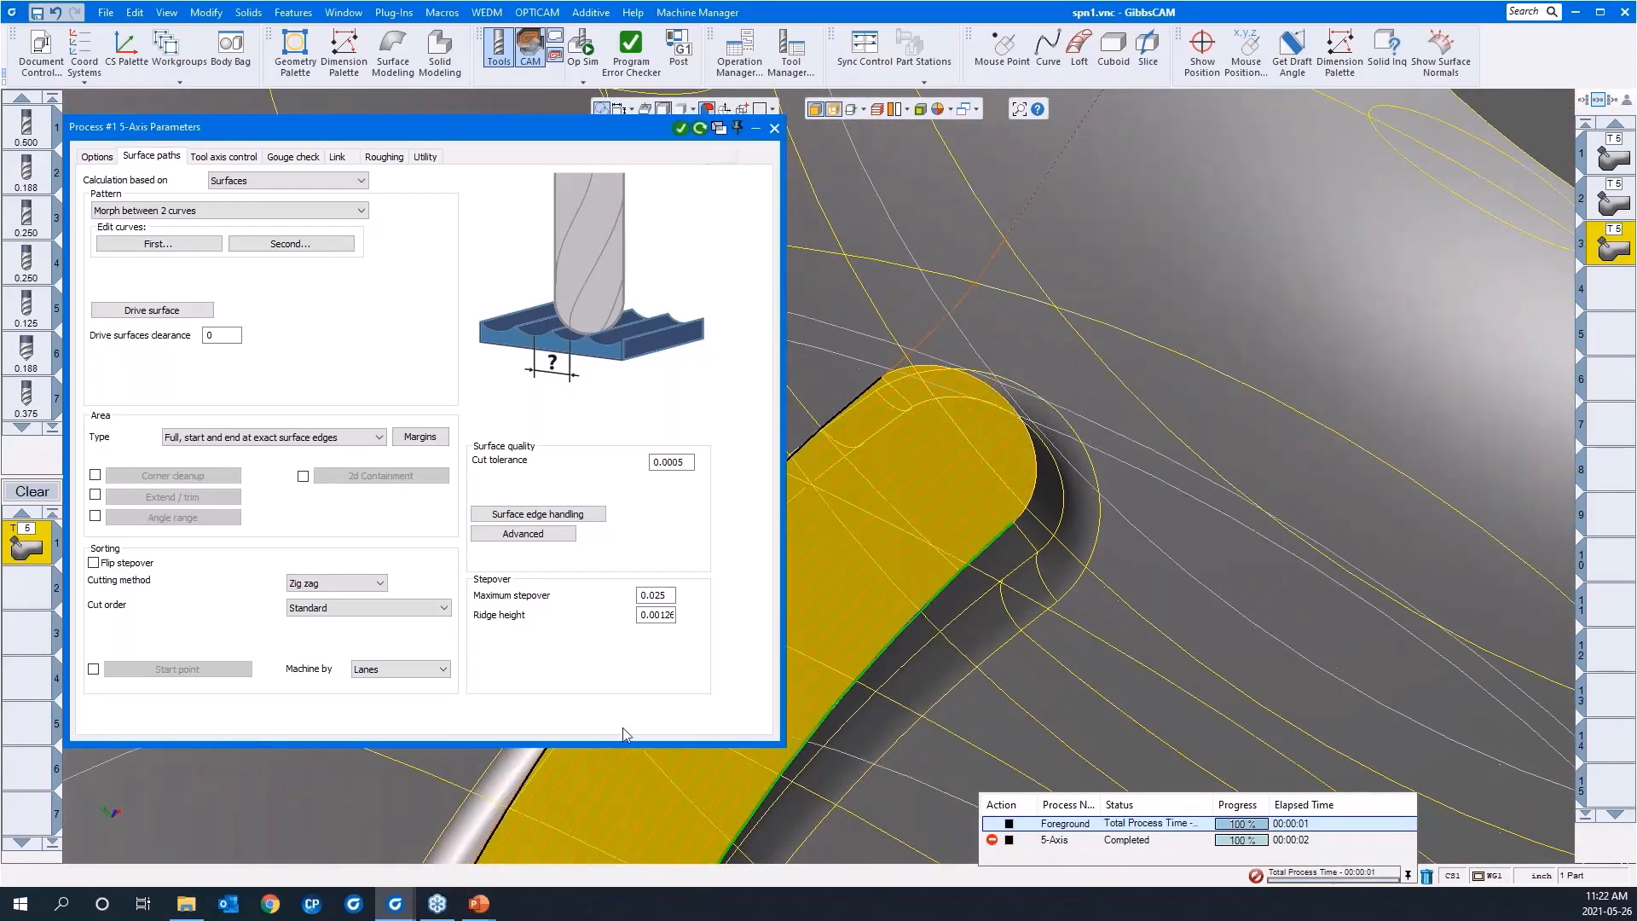
pyautogui.click(127, 781)
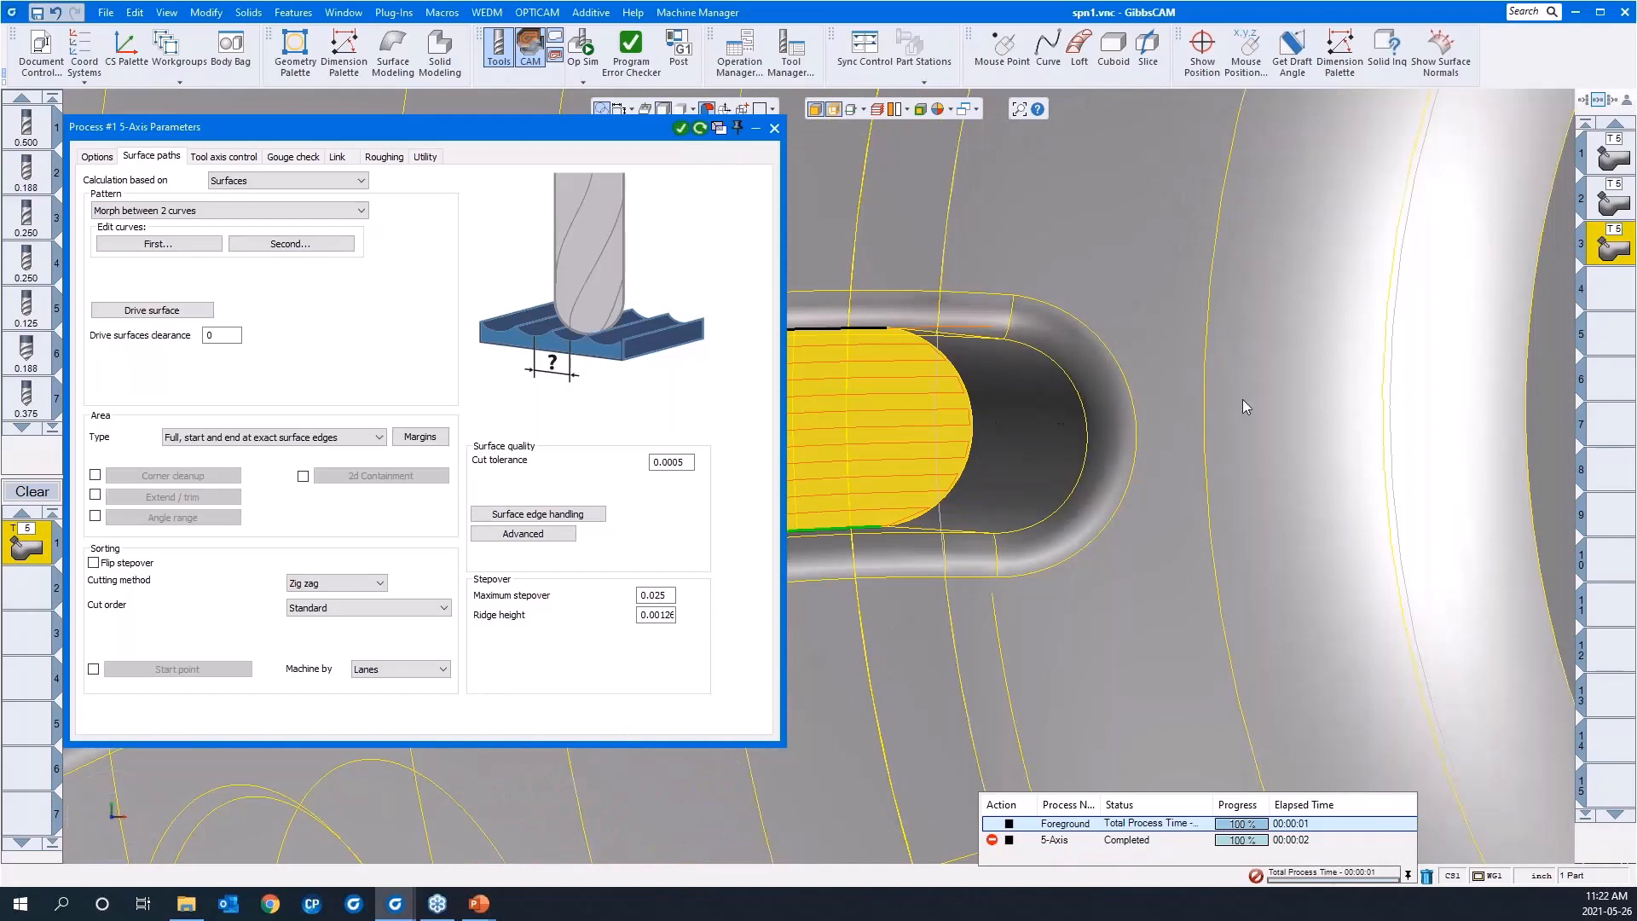
pyautogui.scroll(-1, 1255, 401)
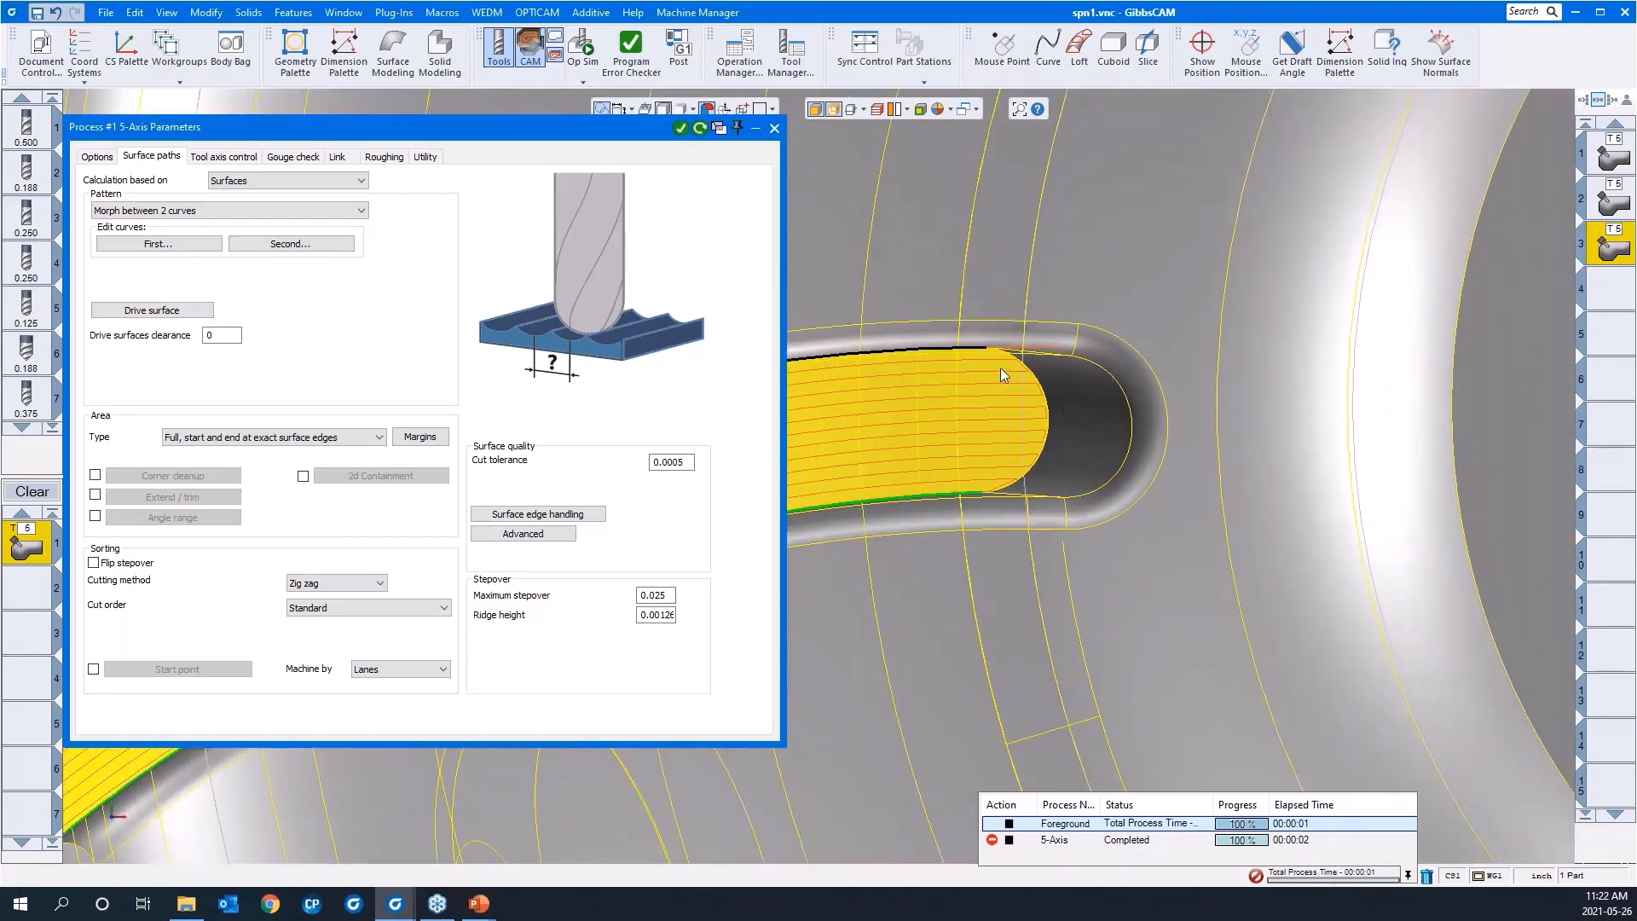
pyautogui.moveTo(865, 297); pyautogui.dragTo(1141, 598)
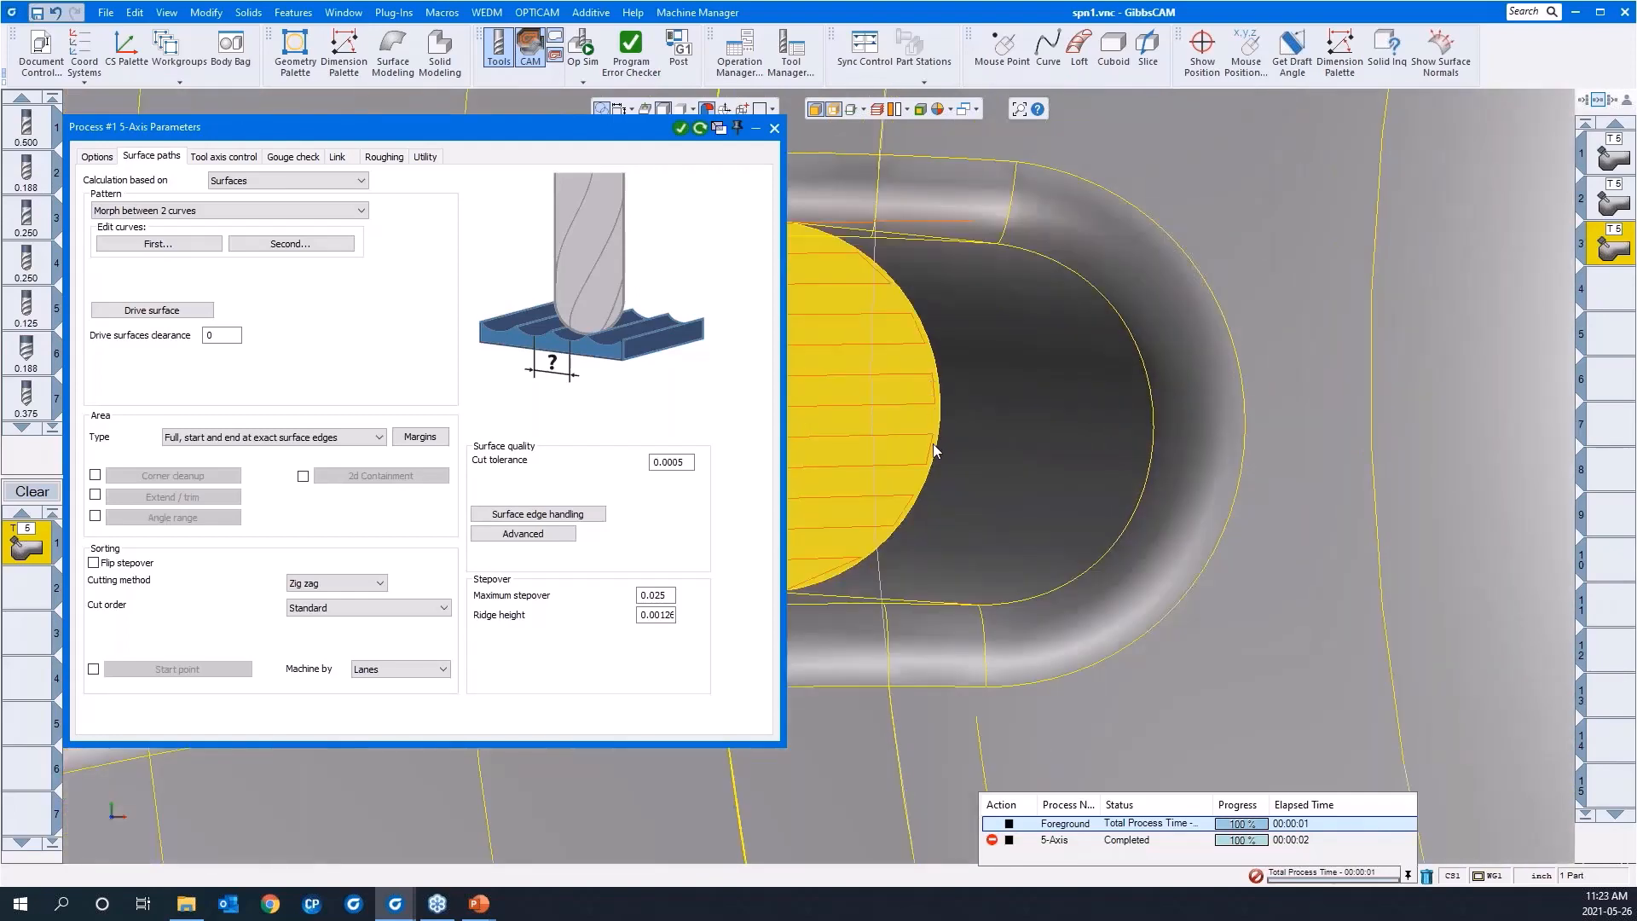
pyautogui.scroll(-3, 1241, 438)
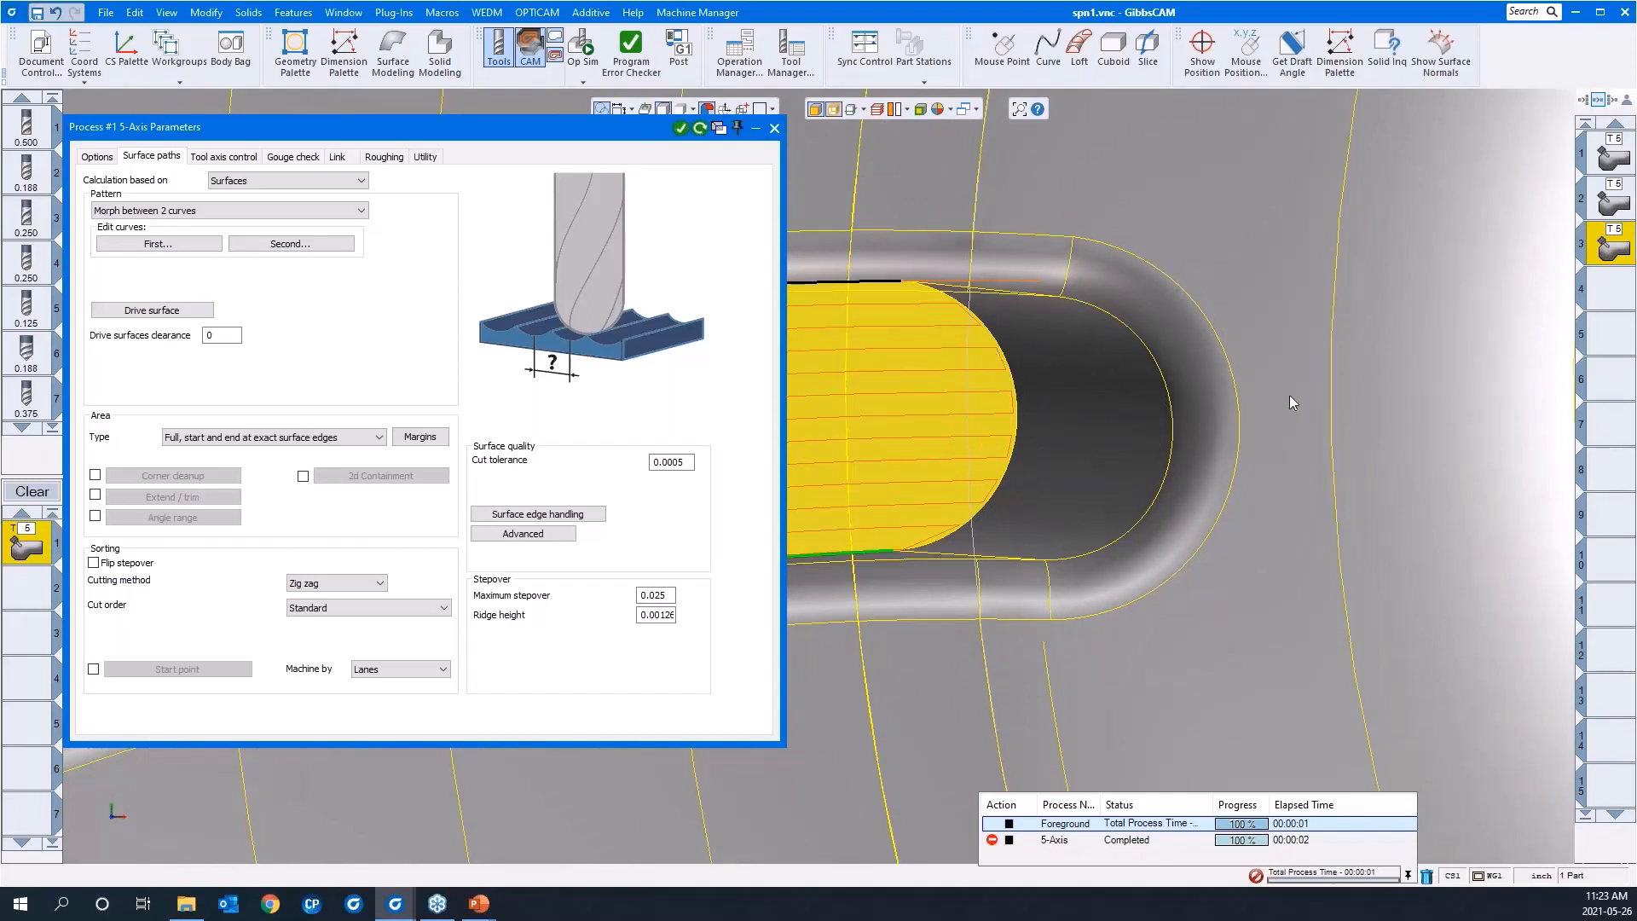
pyautogui.scroll(-1, 1290, 400)
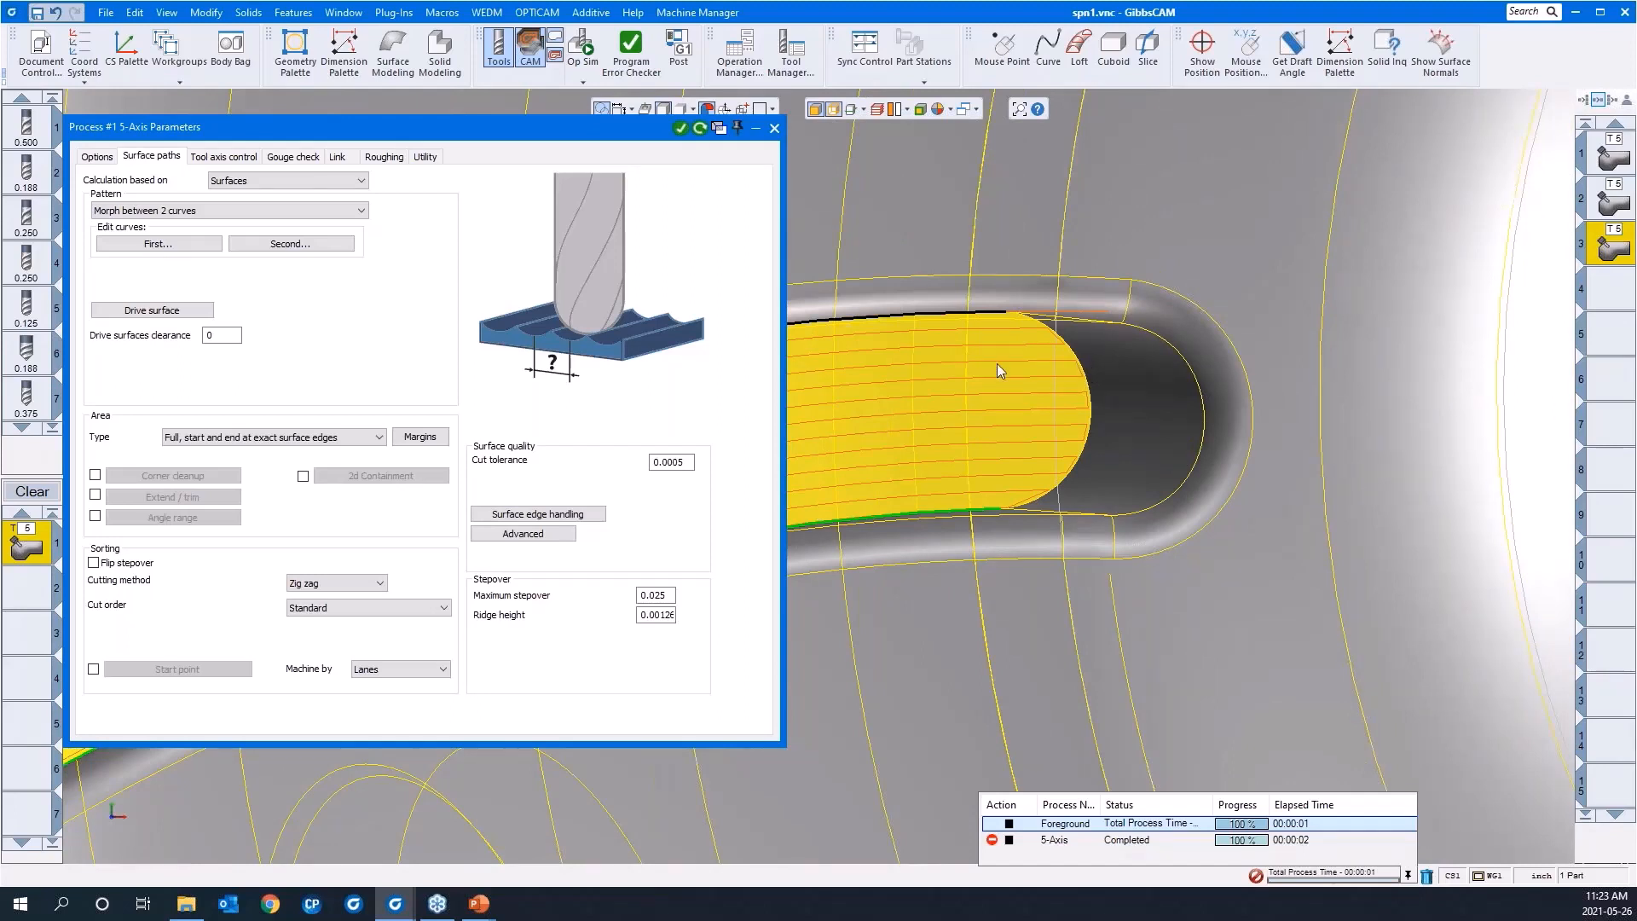
# Step: Set both small and large moves between slices to Blend spline, recalculate the toolpath and inspect the links at the blade's rounded end
pyautogui.click(349, 158)
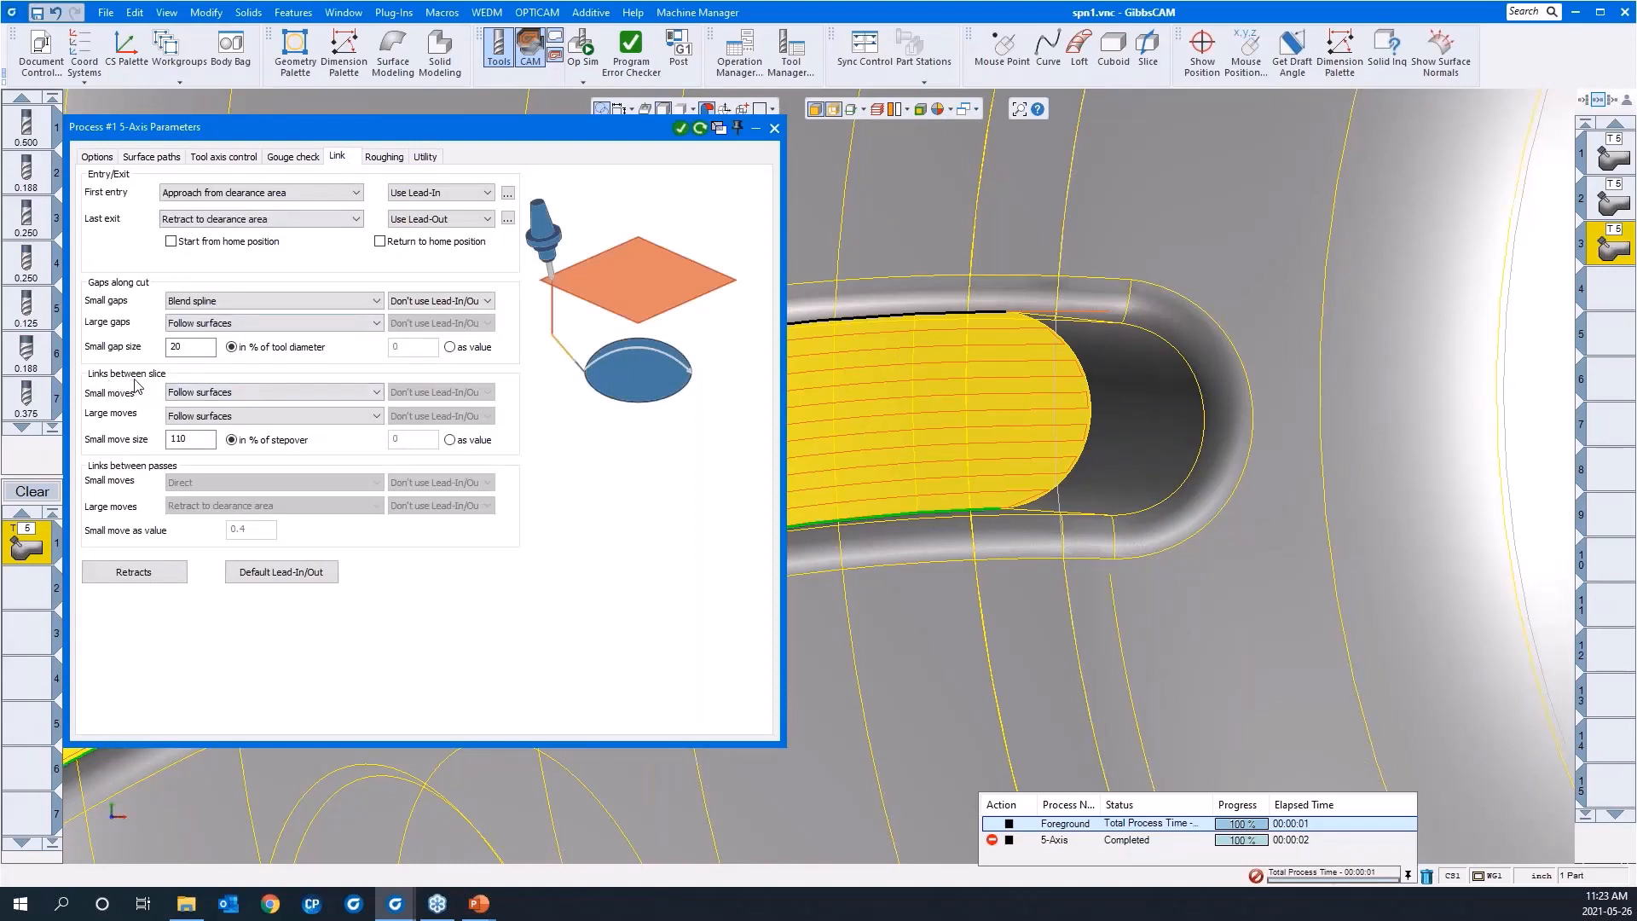
pyautogui.click(214, 394)
pyautogui.click(210, 418)
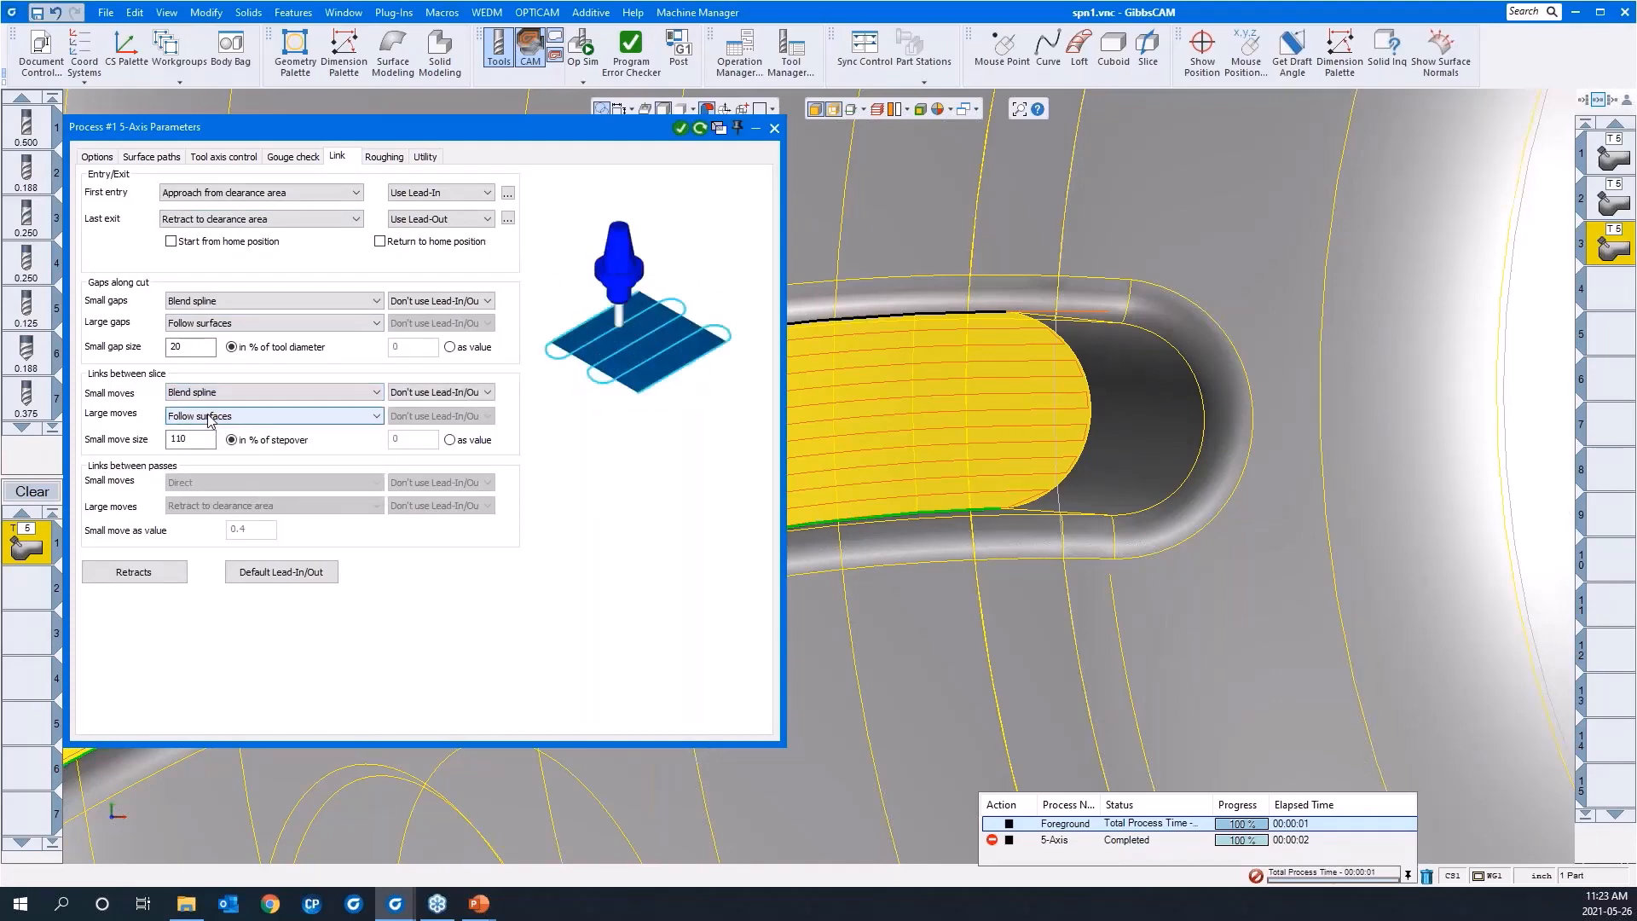
pyautogui.click(209, 416)
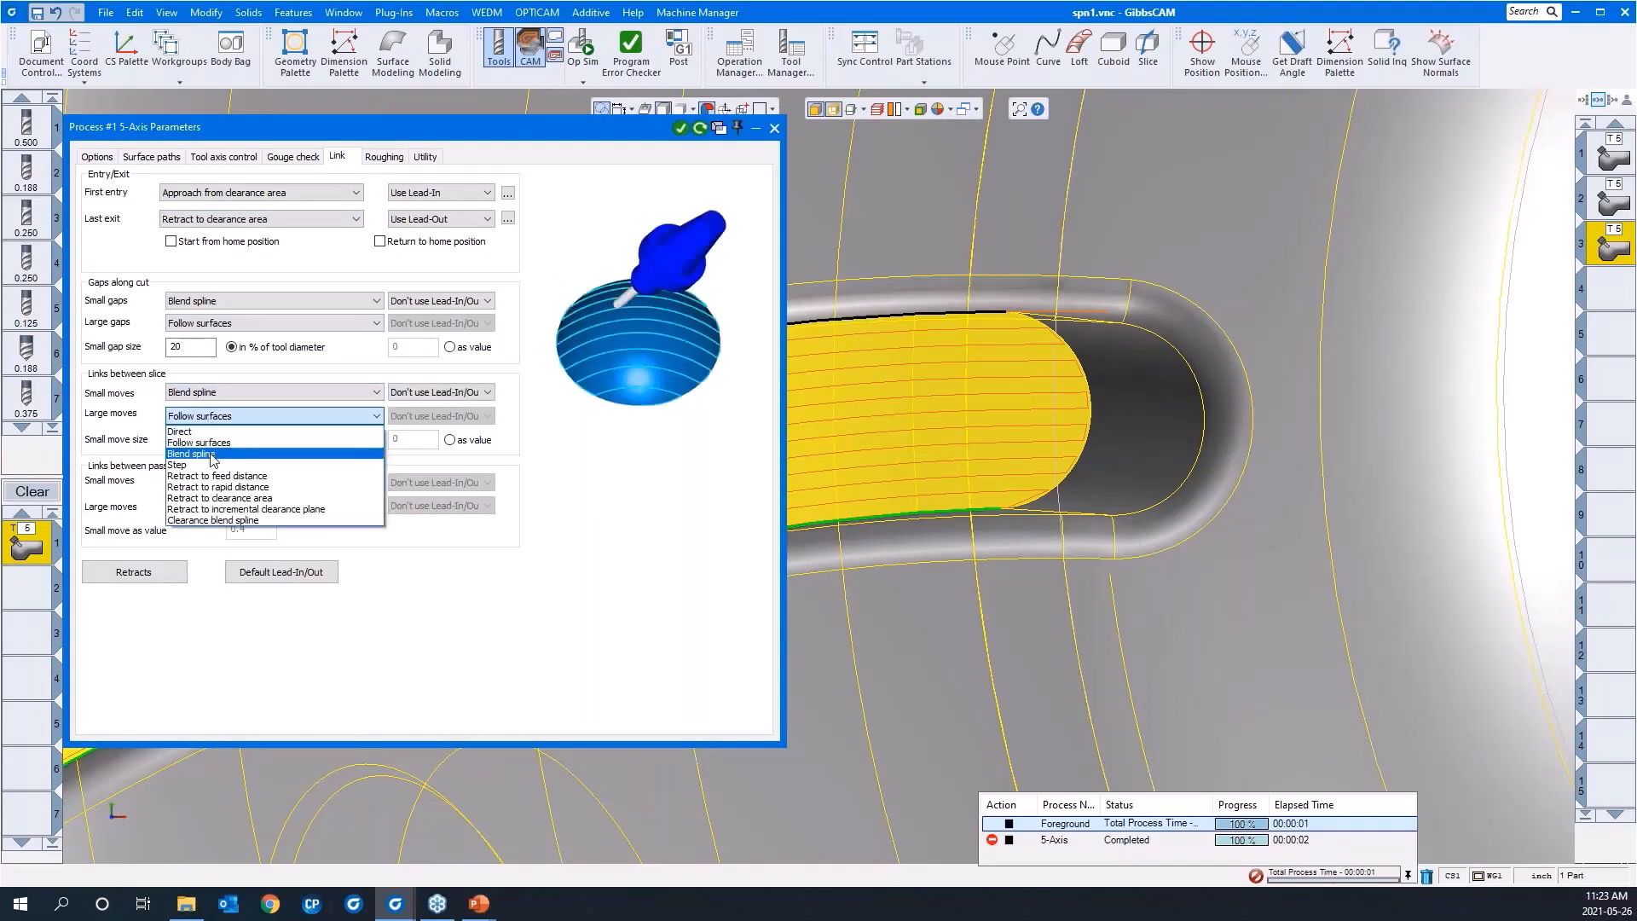
pyautogui.click(212, 454)
pyautogui.scroll(-5, 1352, 469)
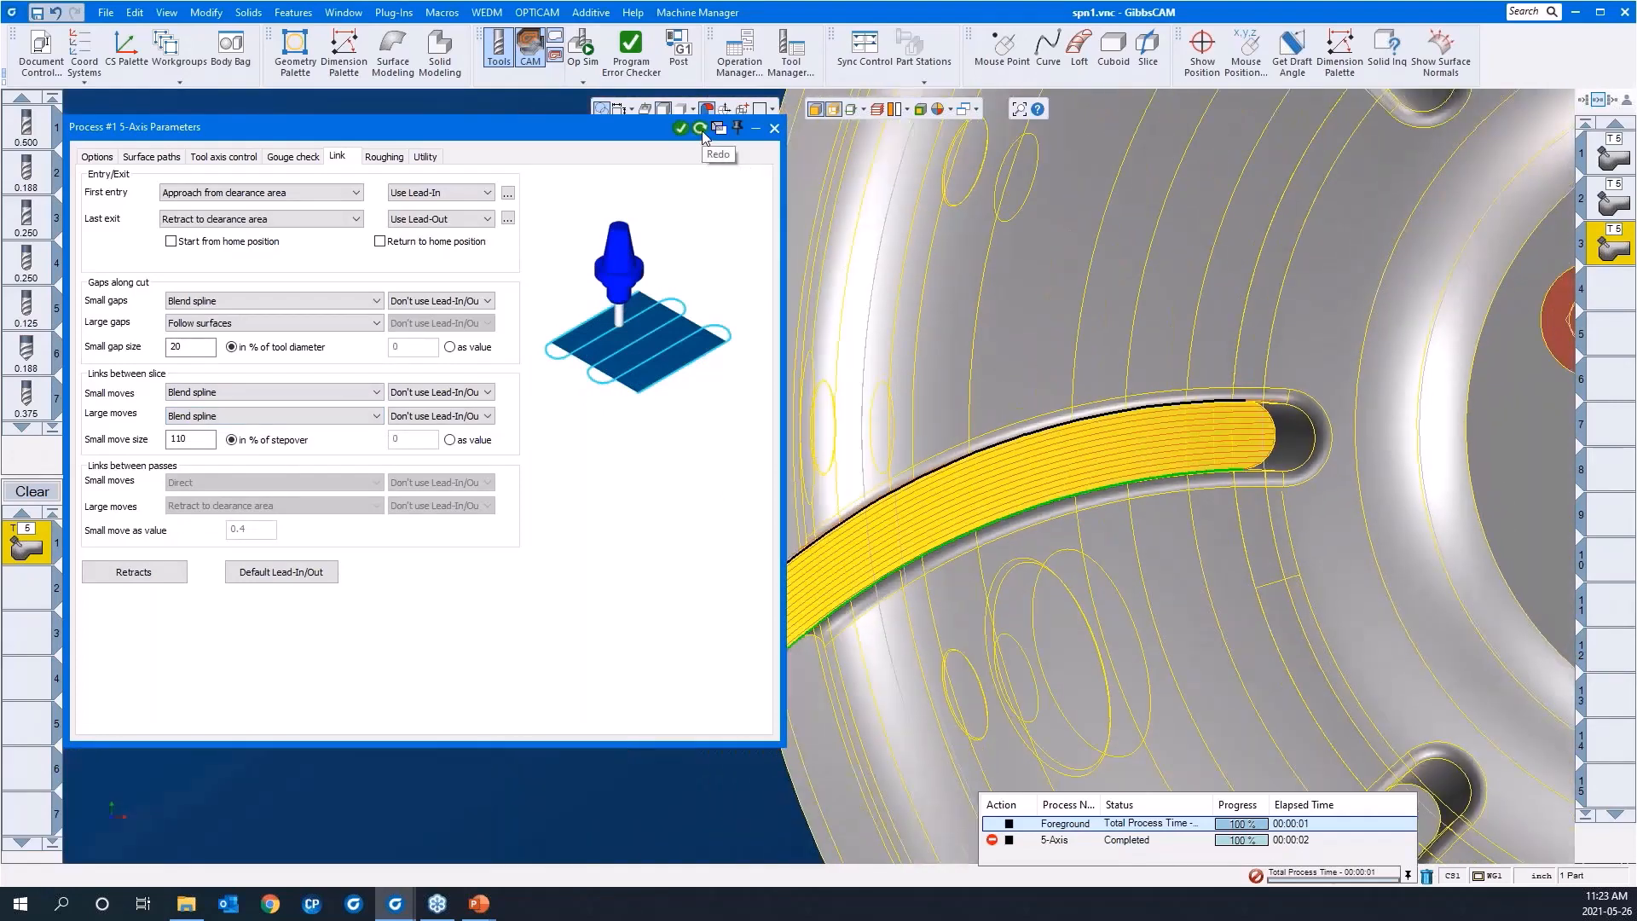
pyautogui.click(701, 129)
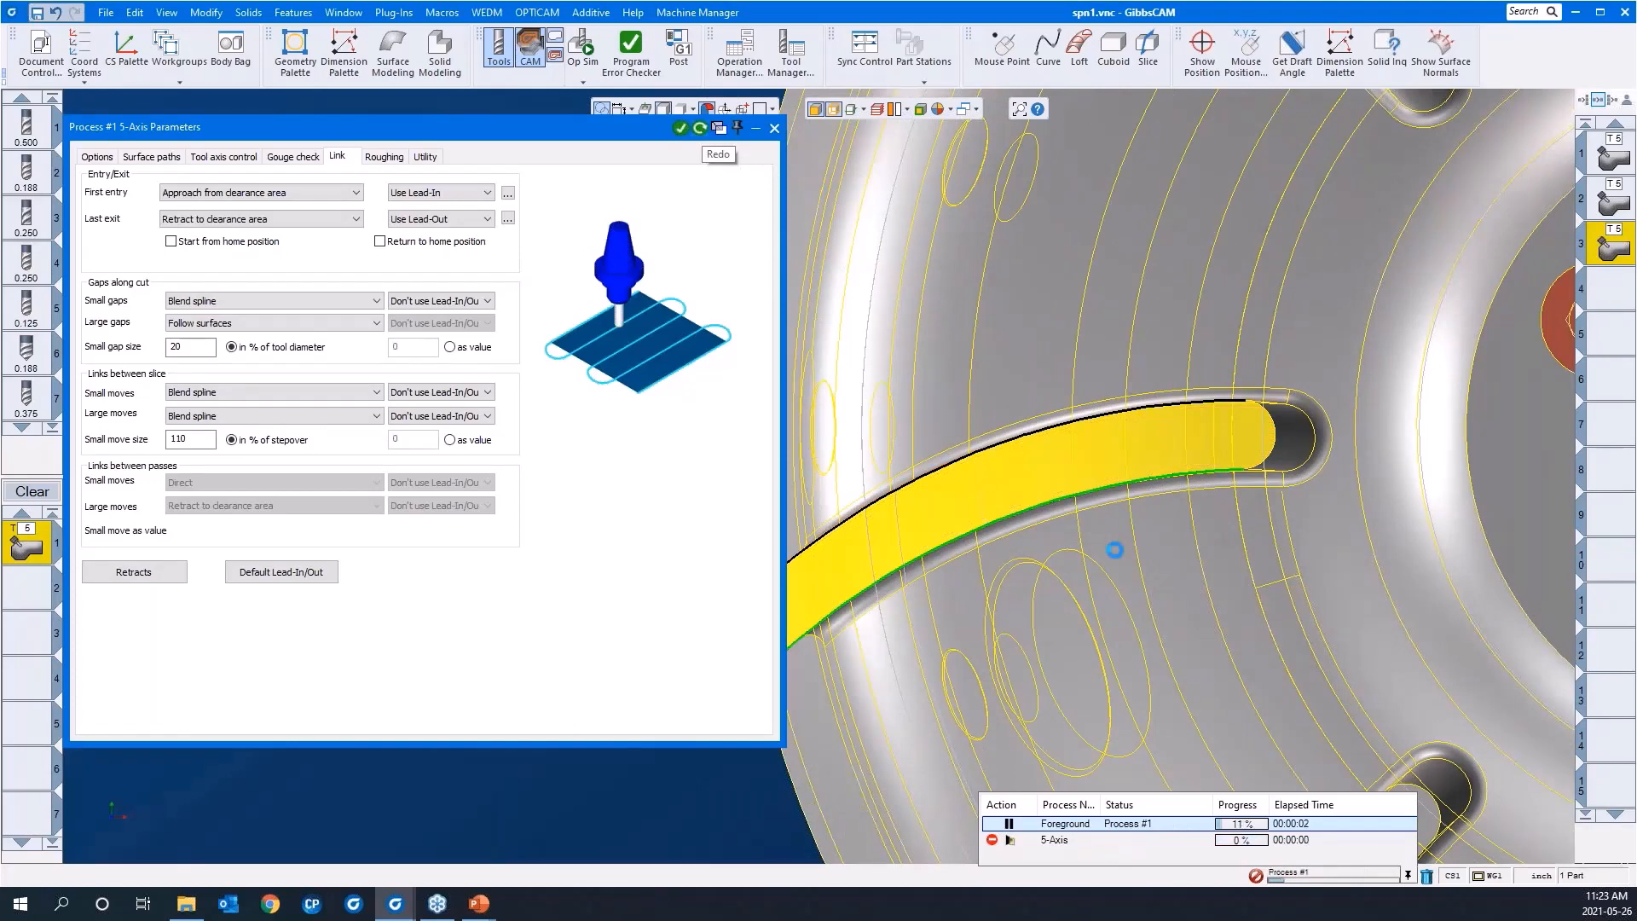
pyautogui.moveTo(1136, 325); pyautogui.dragTo(1340, 551)
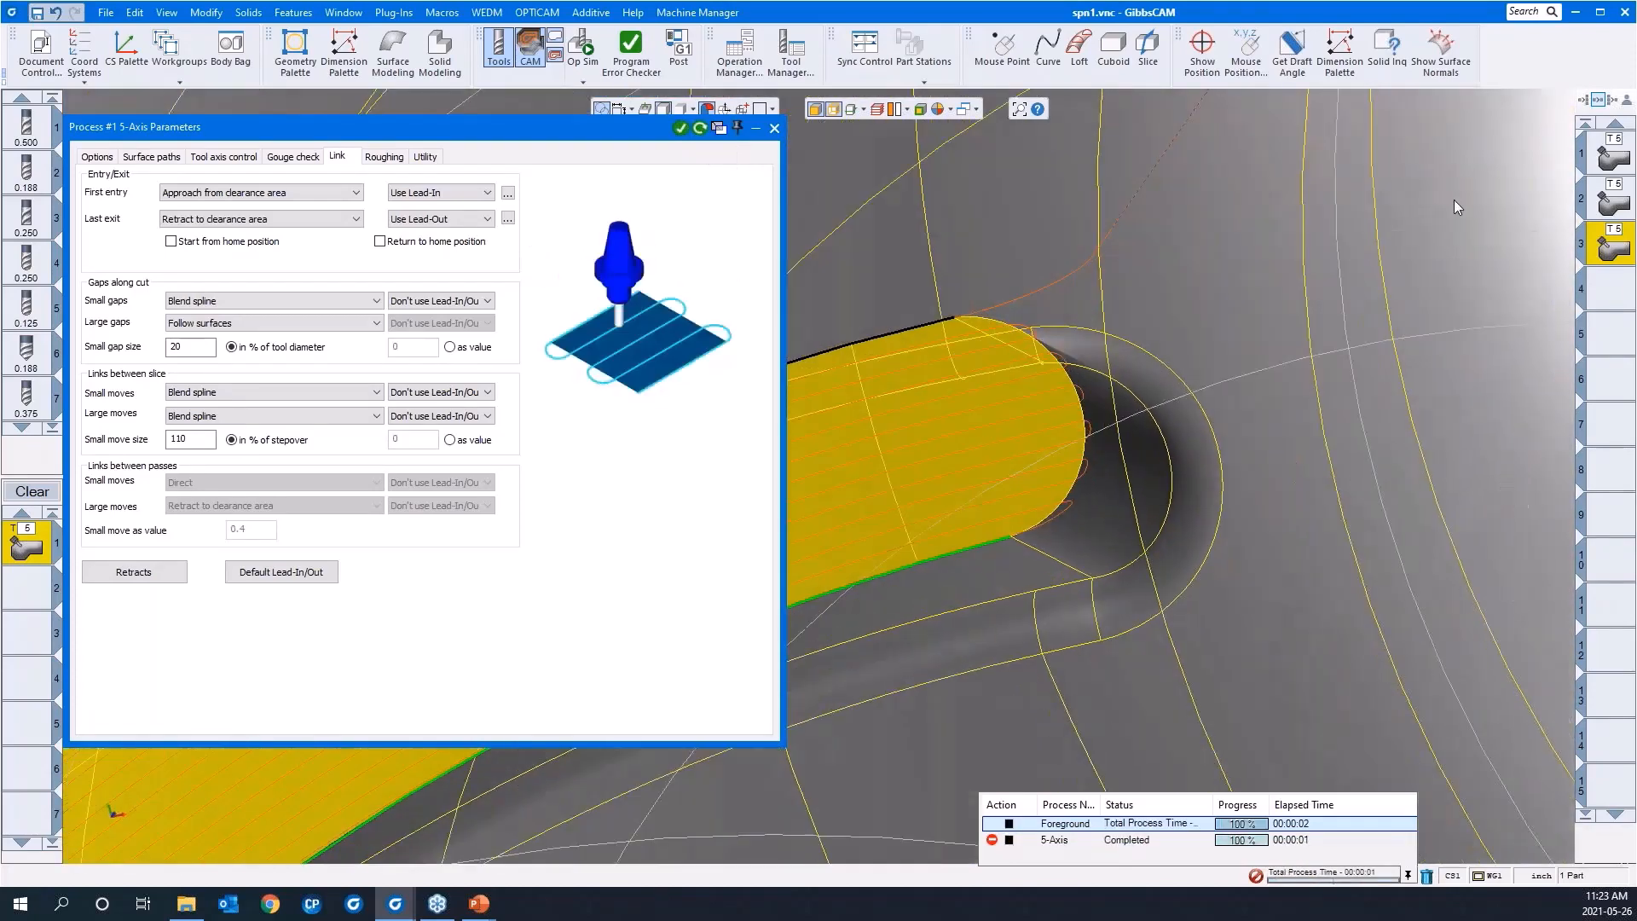
pyautogui.scroll(-3, 1435, 242)
pyautogui.scroll(-3, 1173, 360)
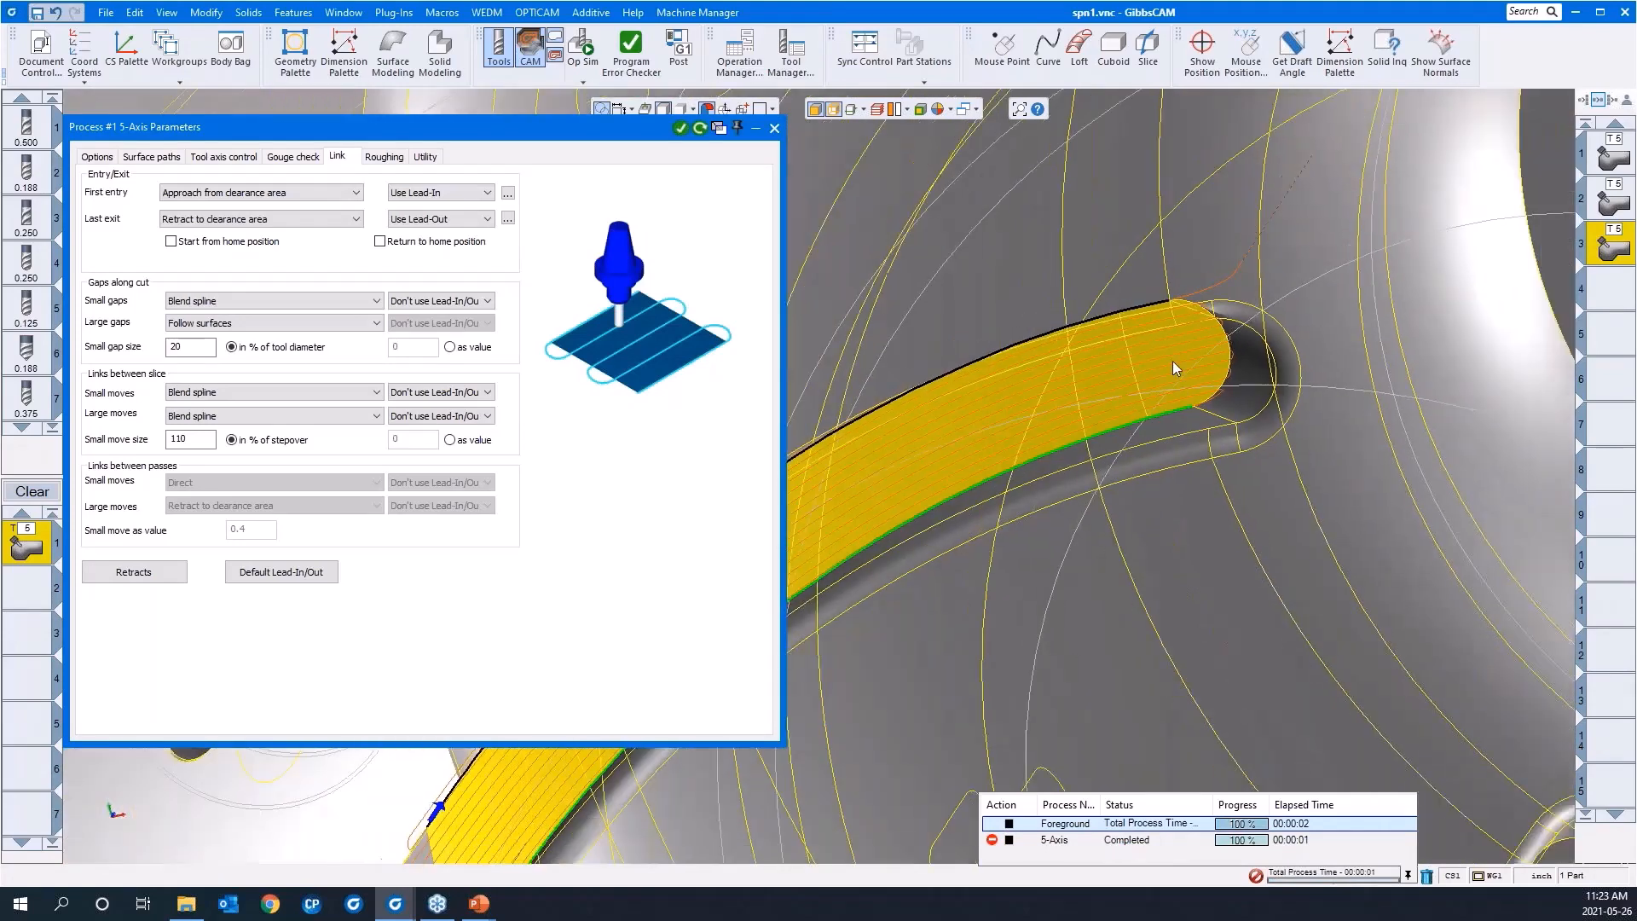
# Step: Enable Extend / trim and set the tangential extensions by value, with 0.025 at the start and a value at the end
pyautogui.scroll(-1, 1173, 359)
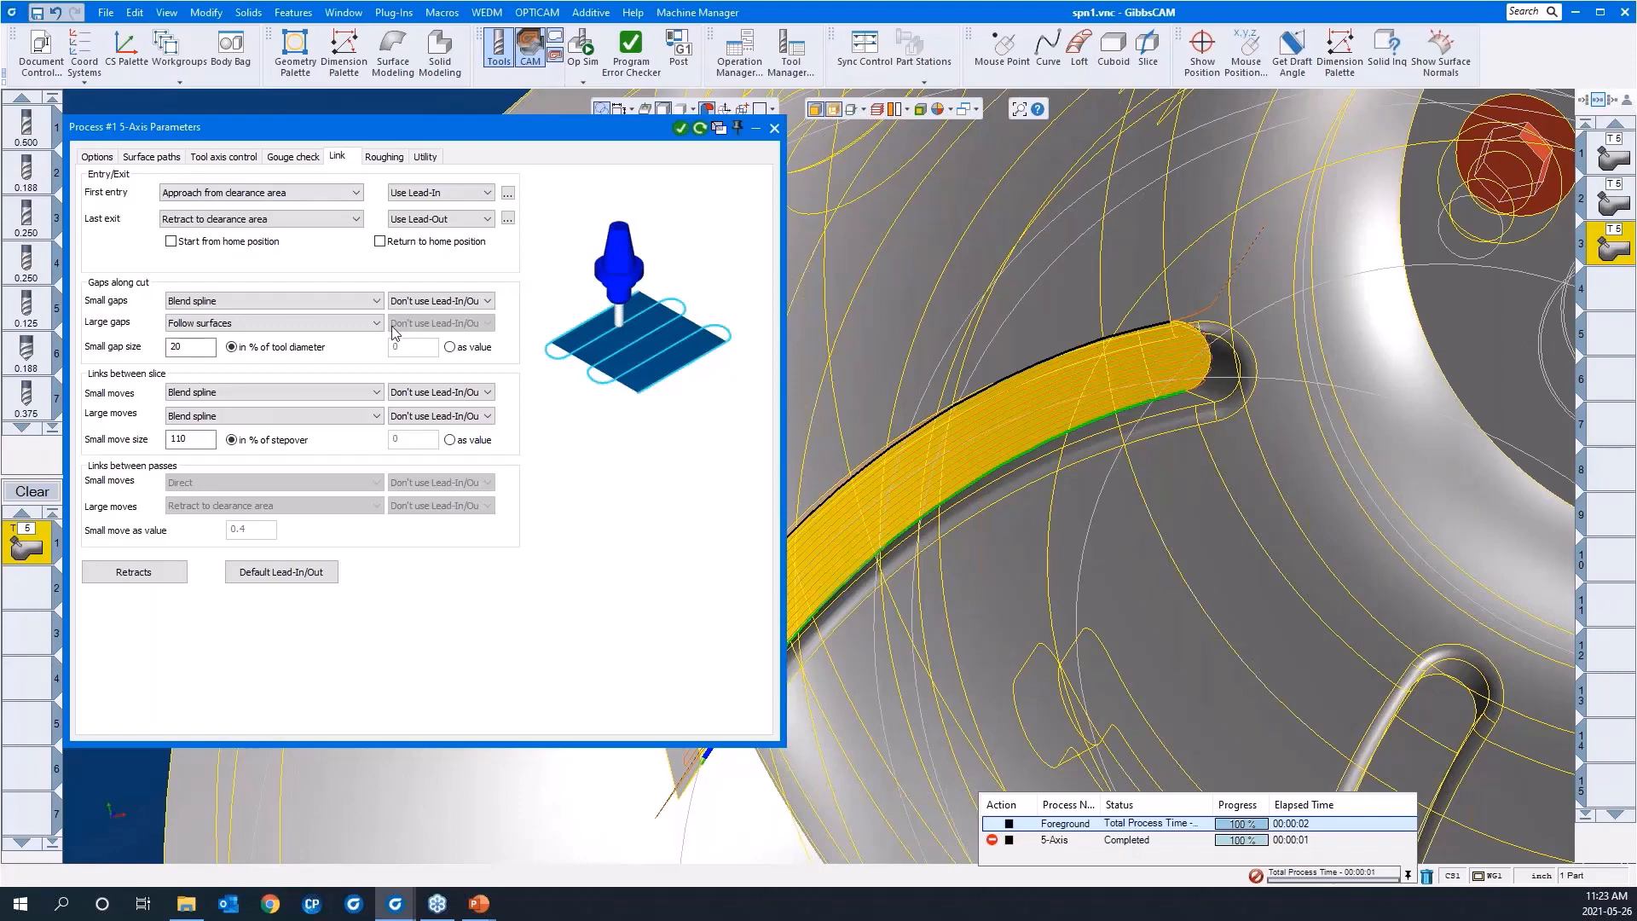
pyautogui.click(152, 156)
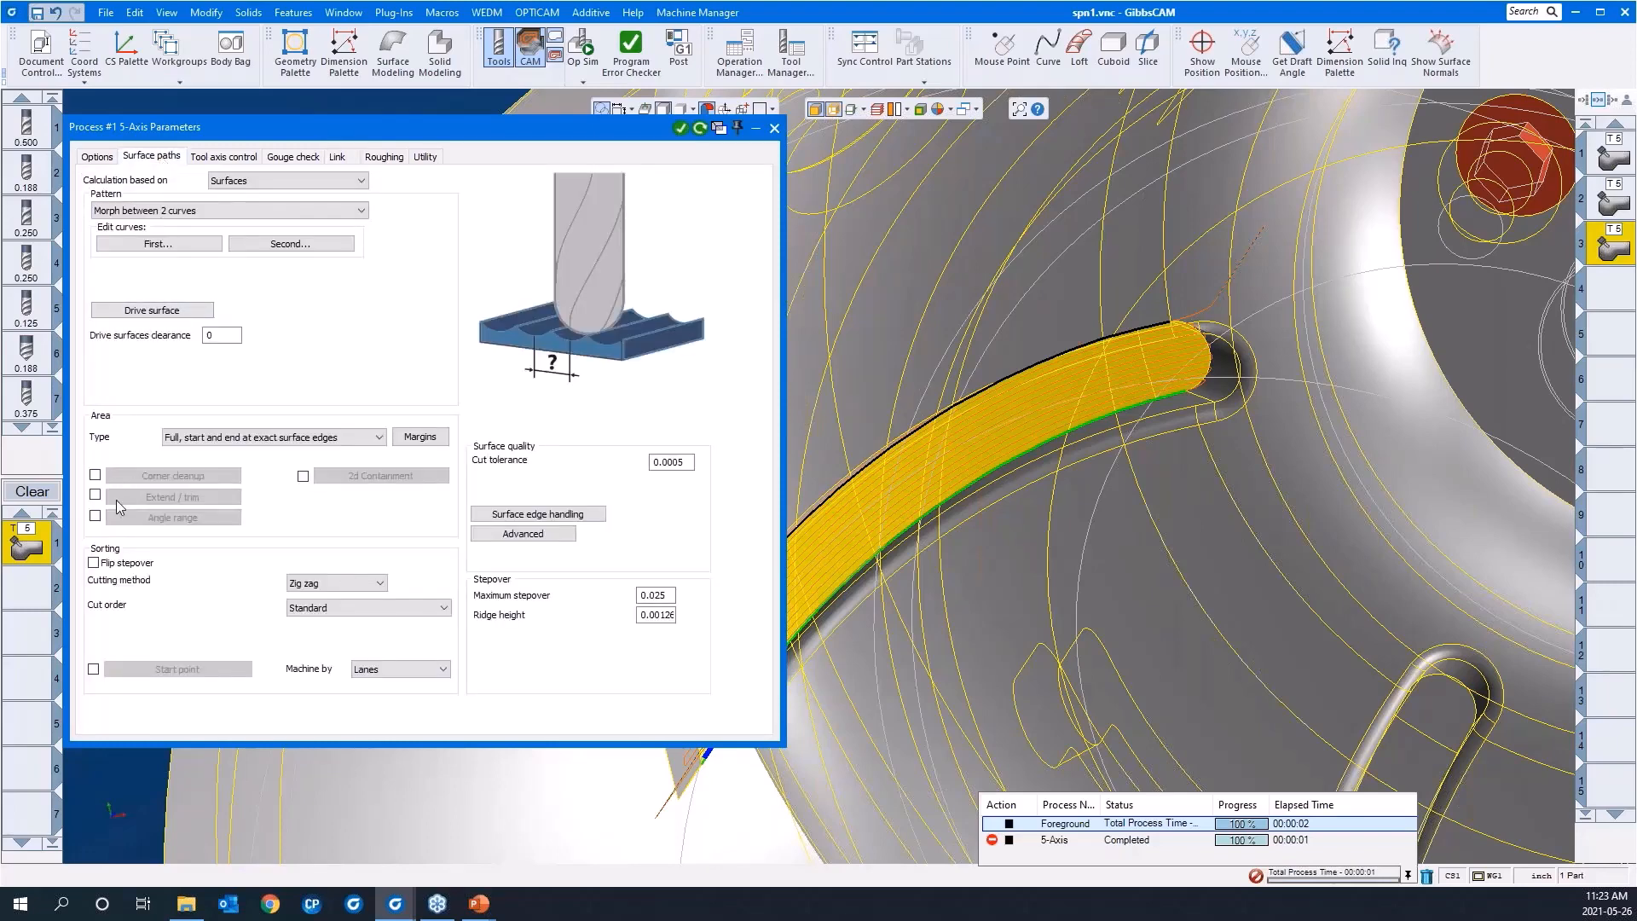
pyautogui.click(95, 497)
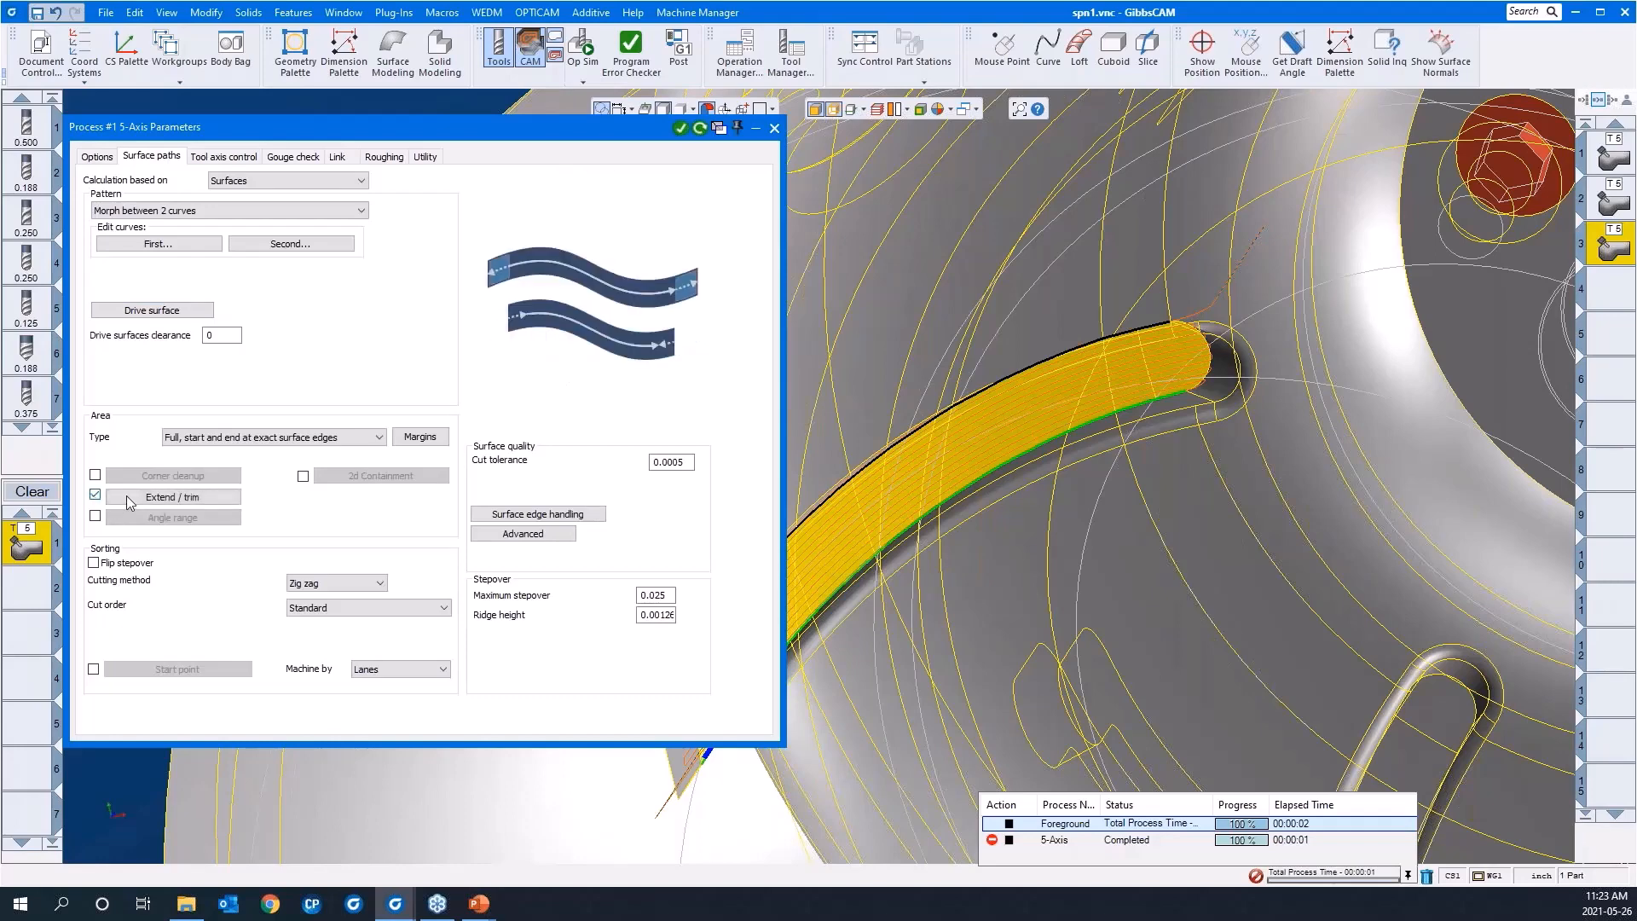
pyautogui.click(132, 499)
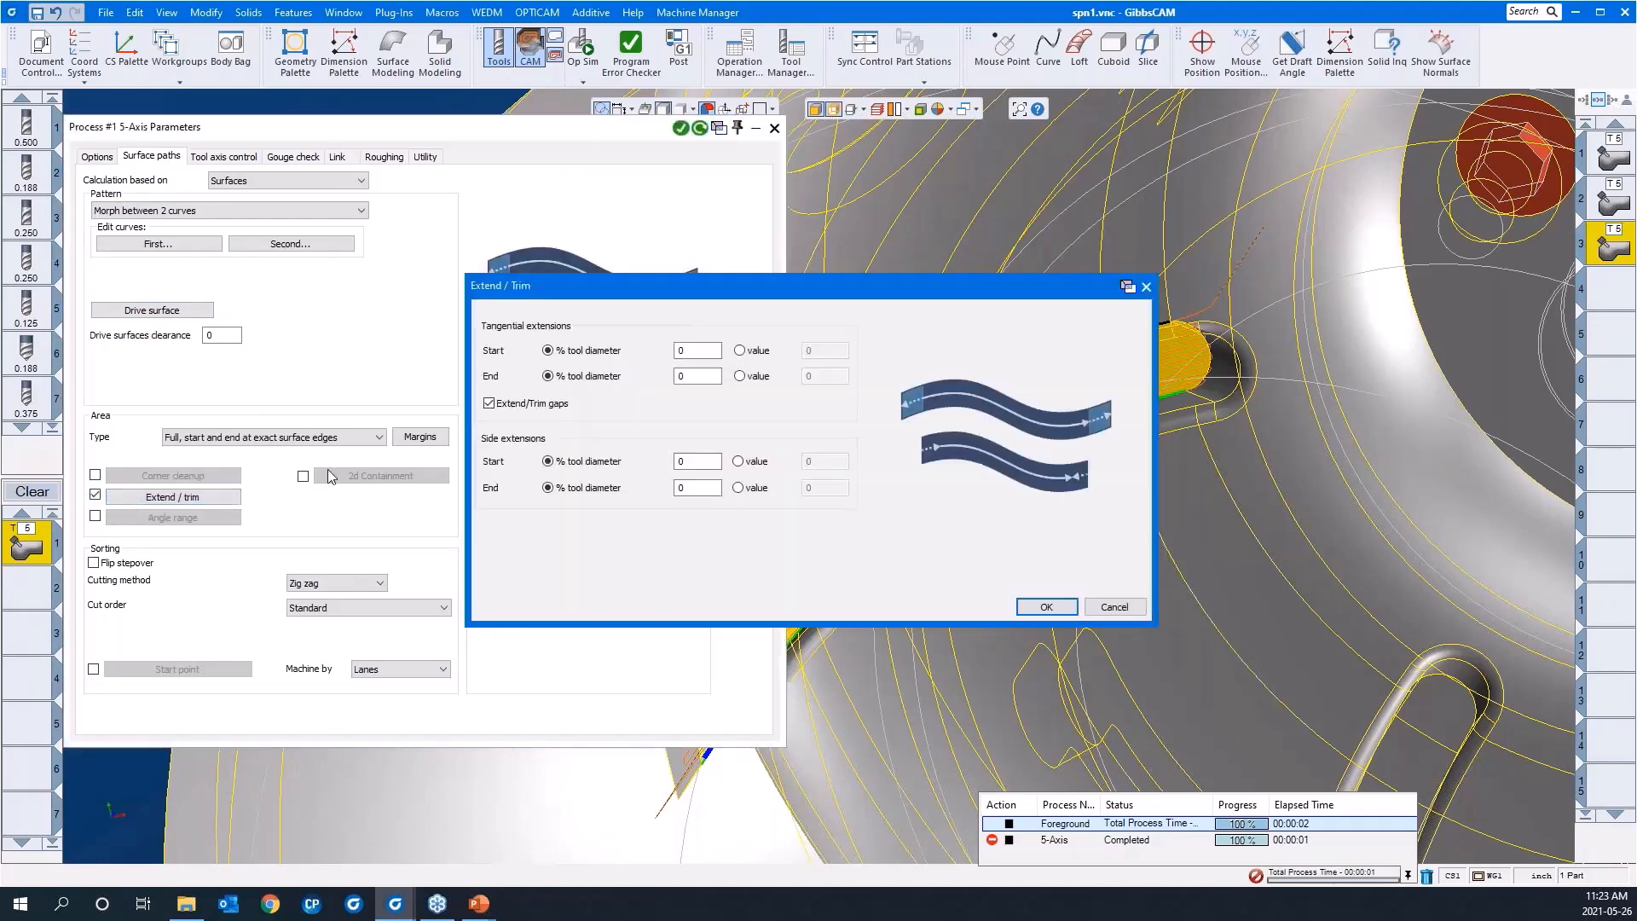
pyautogui.click(739, 351)
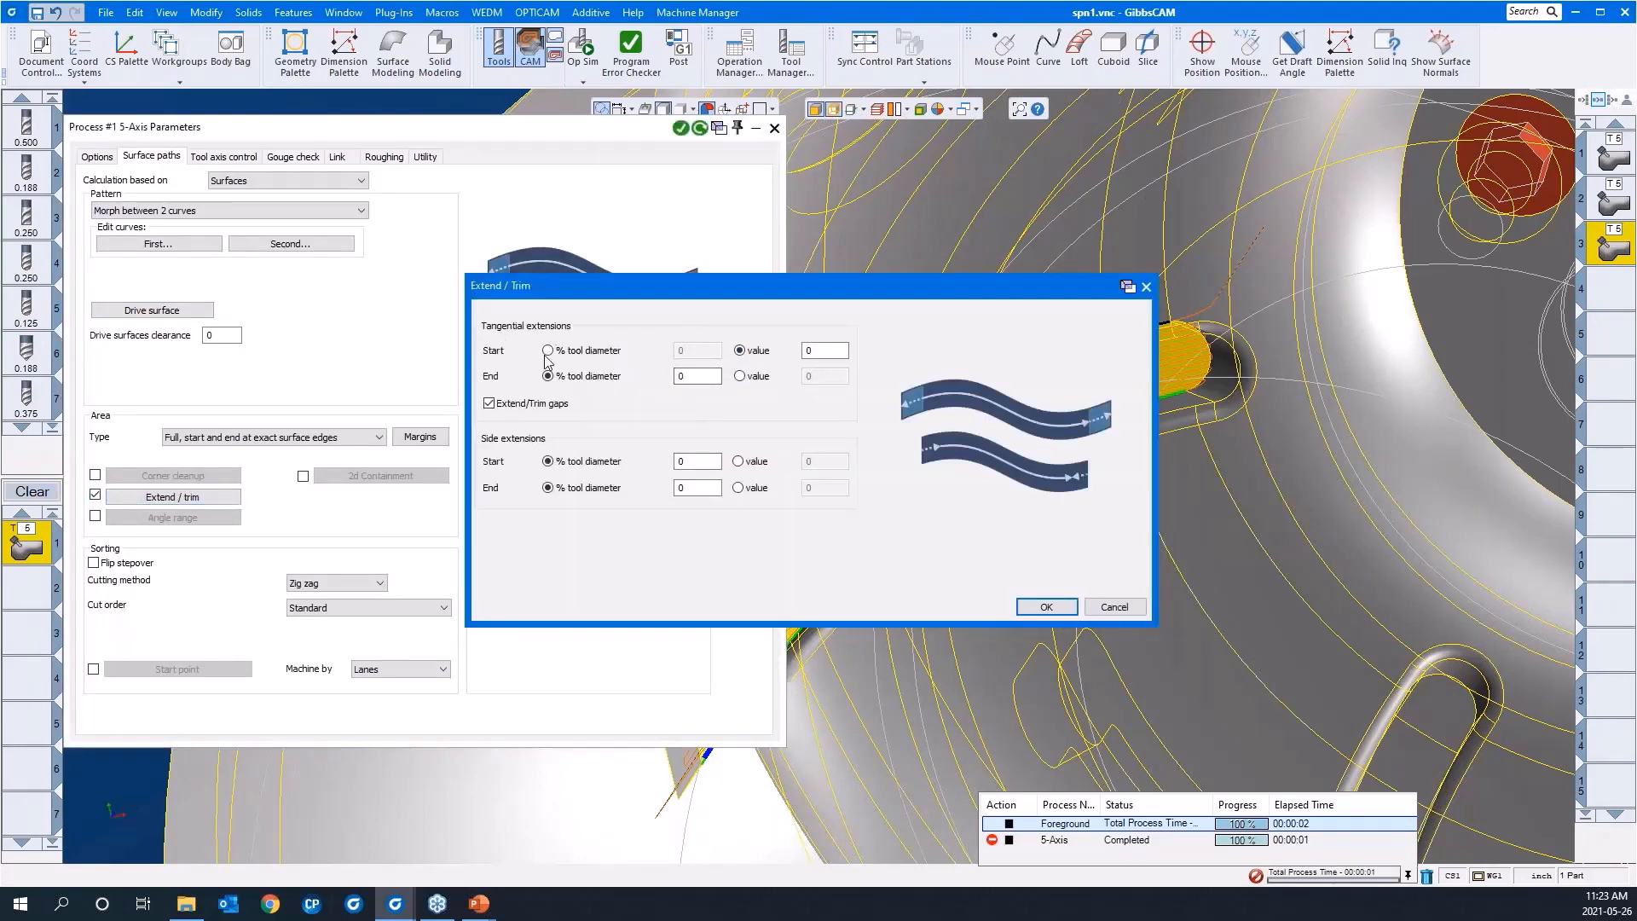
pyautogui.click(739, 376)
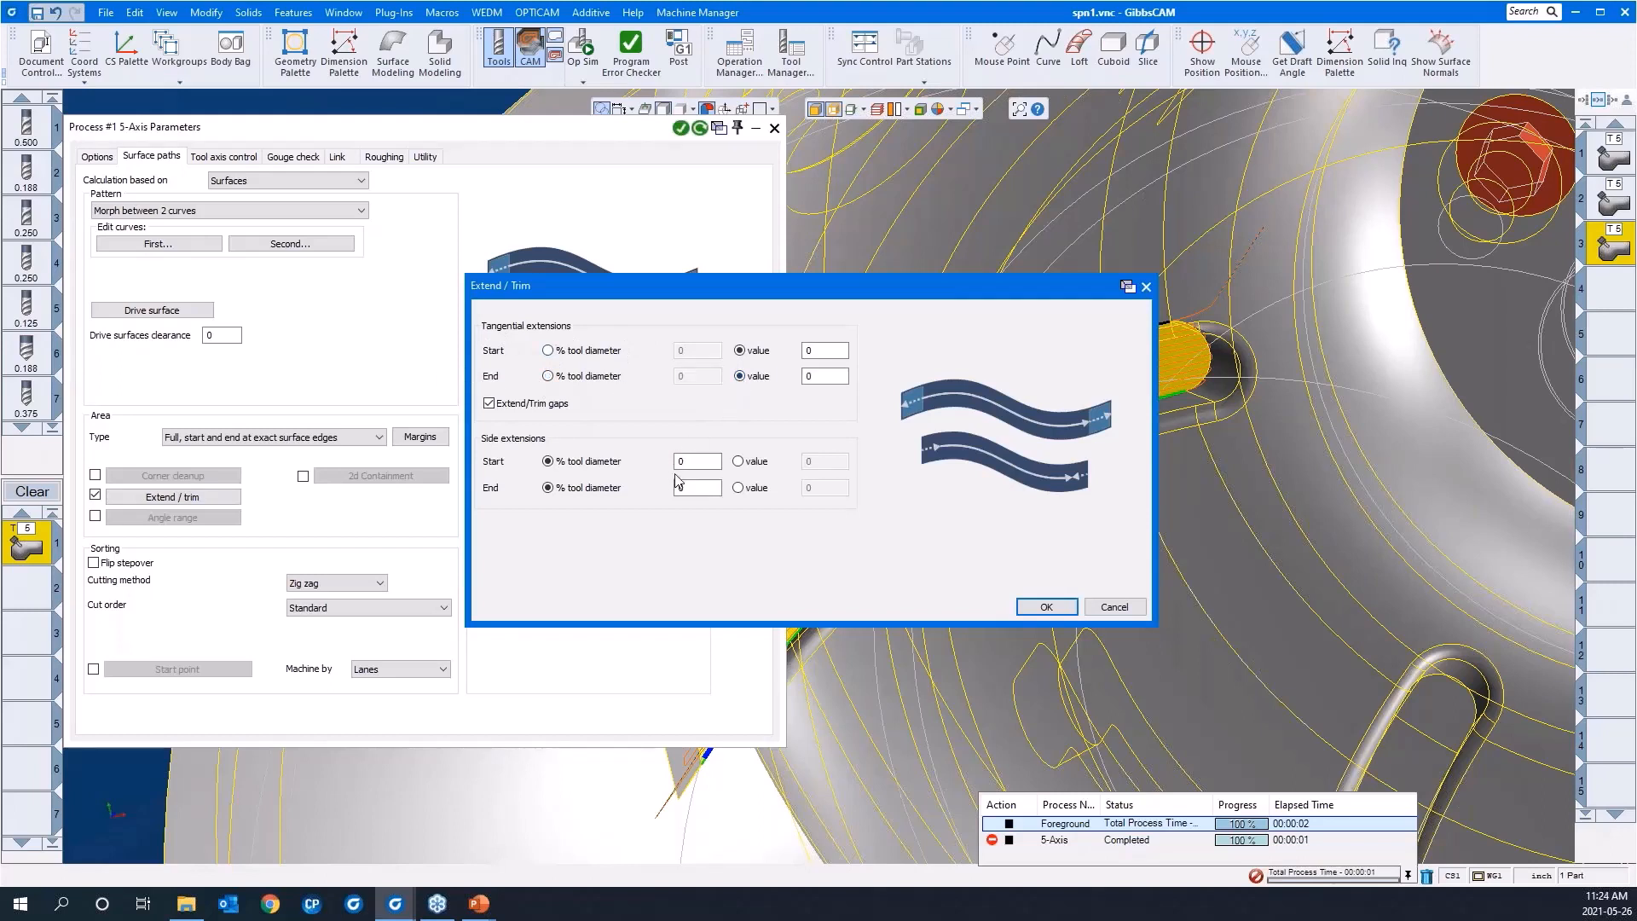
pyautogui.click(815, 351)
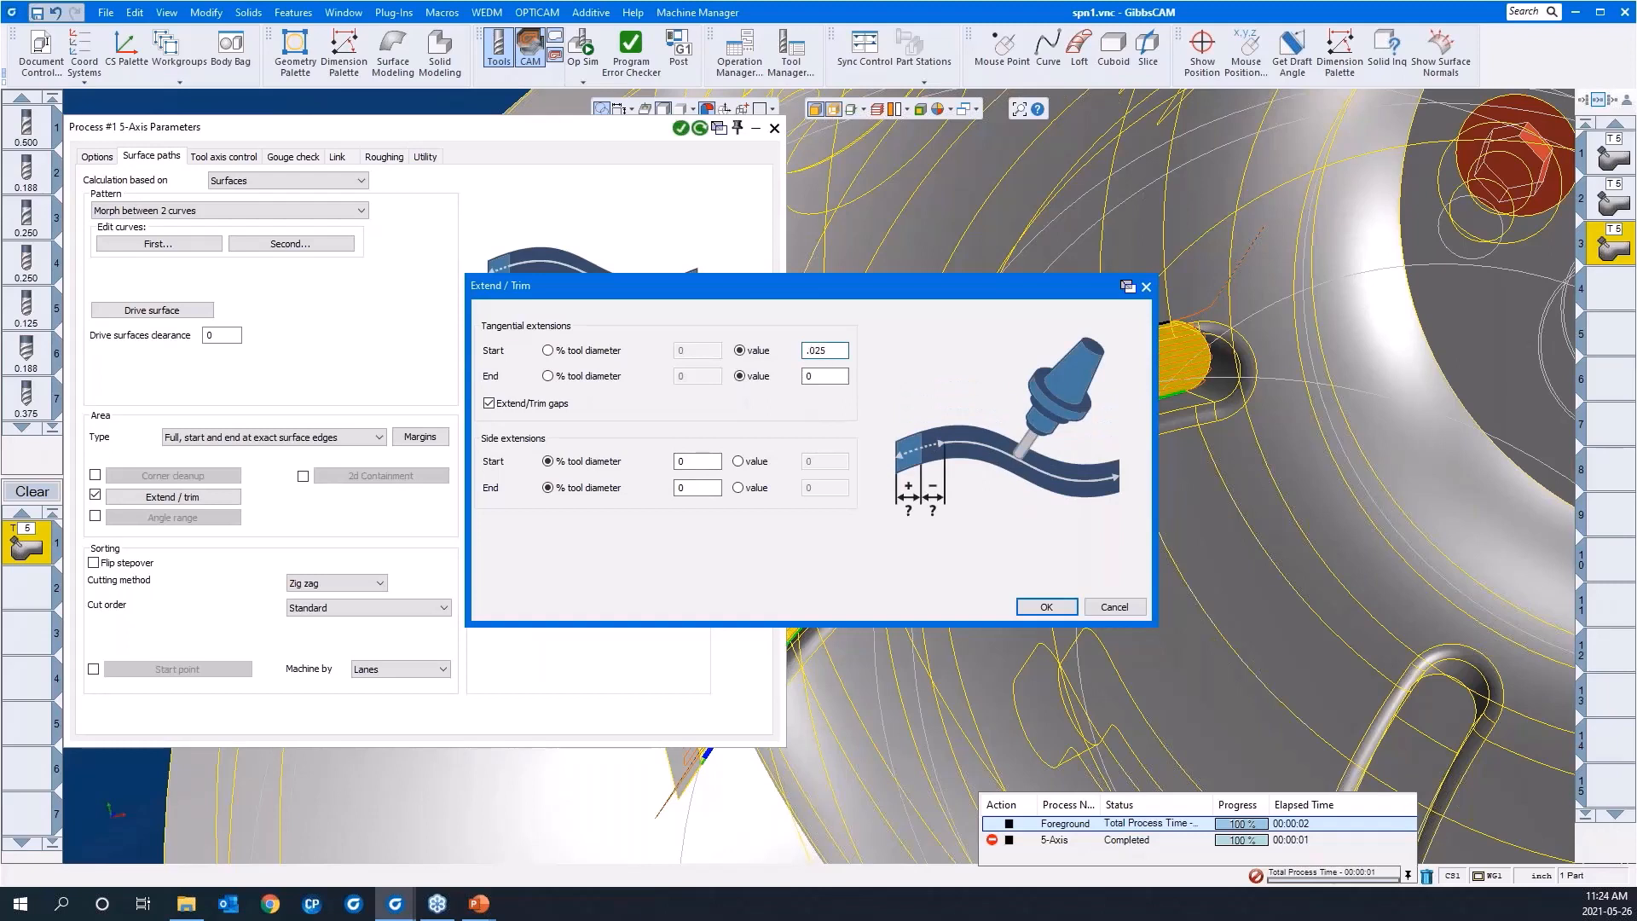
pyautogui.click(820, 376)
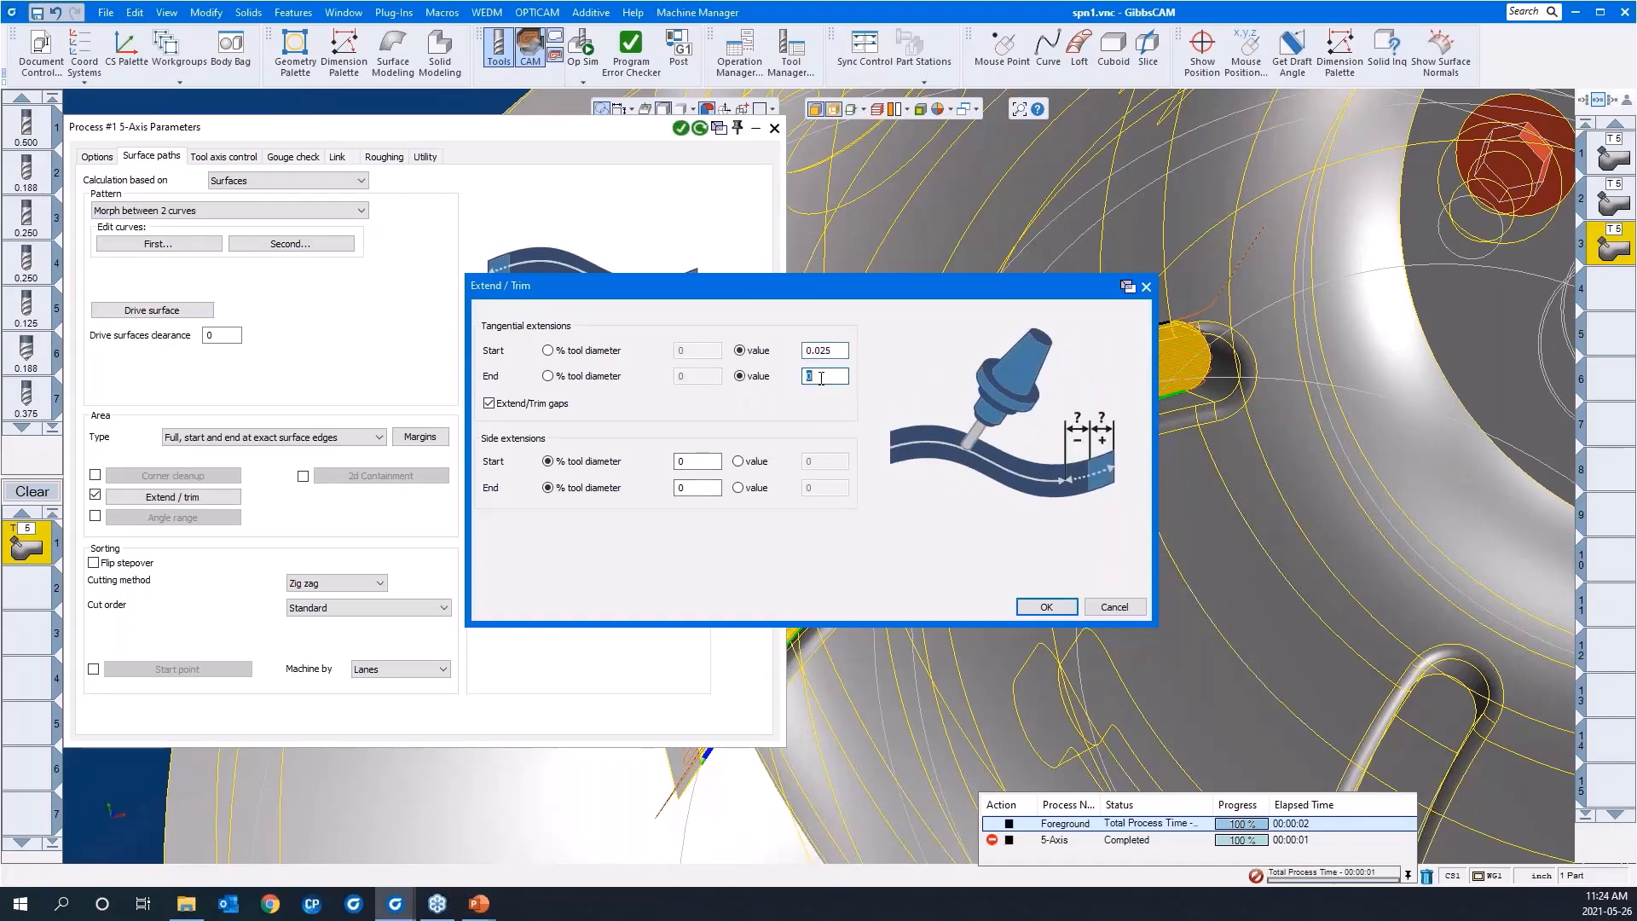
pyautogui.write('.025')
pyautogui.click(1042, 606)
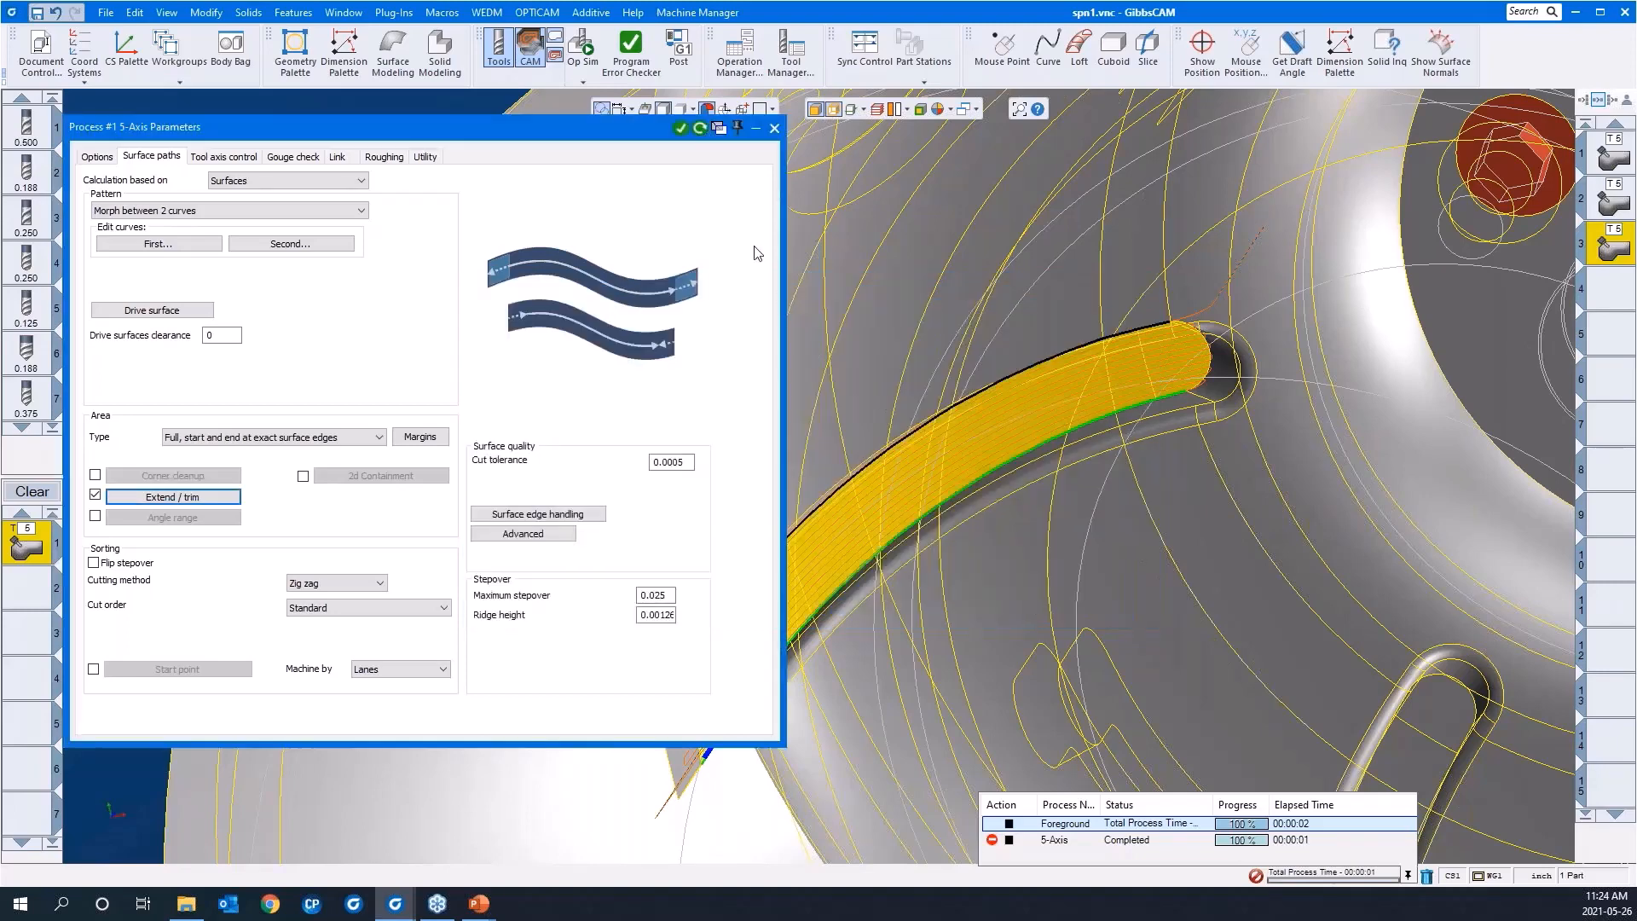
# Step: Recalculate the toolpath and inspect the extended passes and their links at the blade's rounded inner end
pyautogui.click(700, 128)
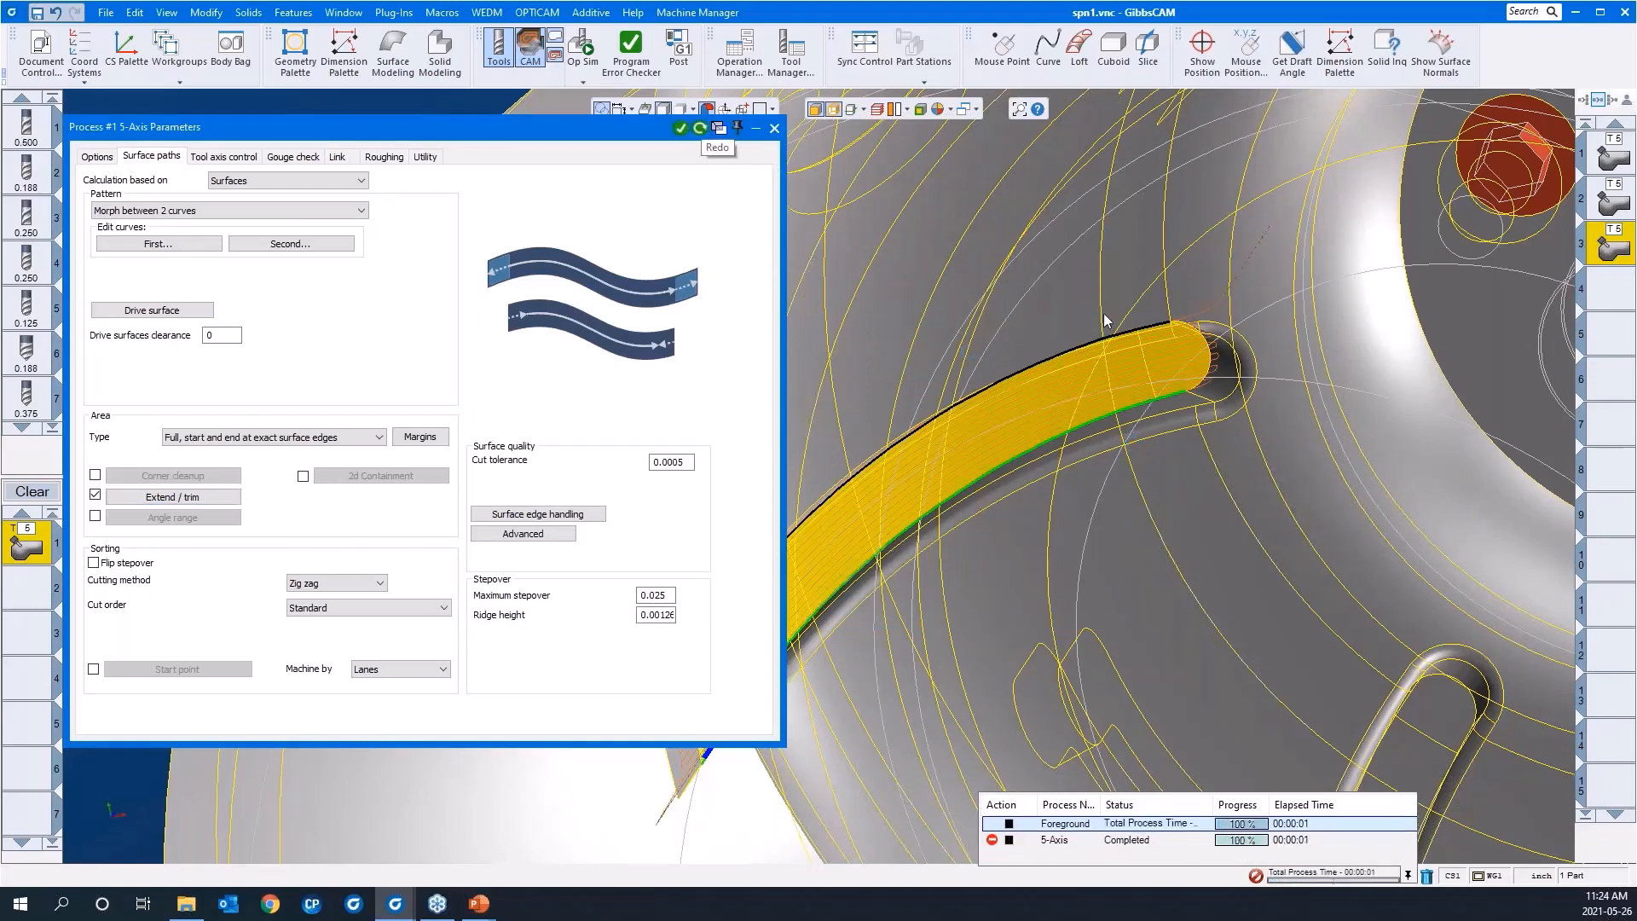
pyautogui.moveTo(1077, 254); pyautogui.dragTo(1260, 448)
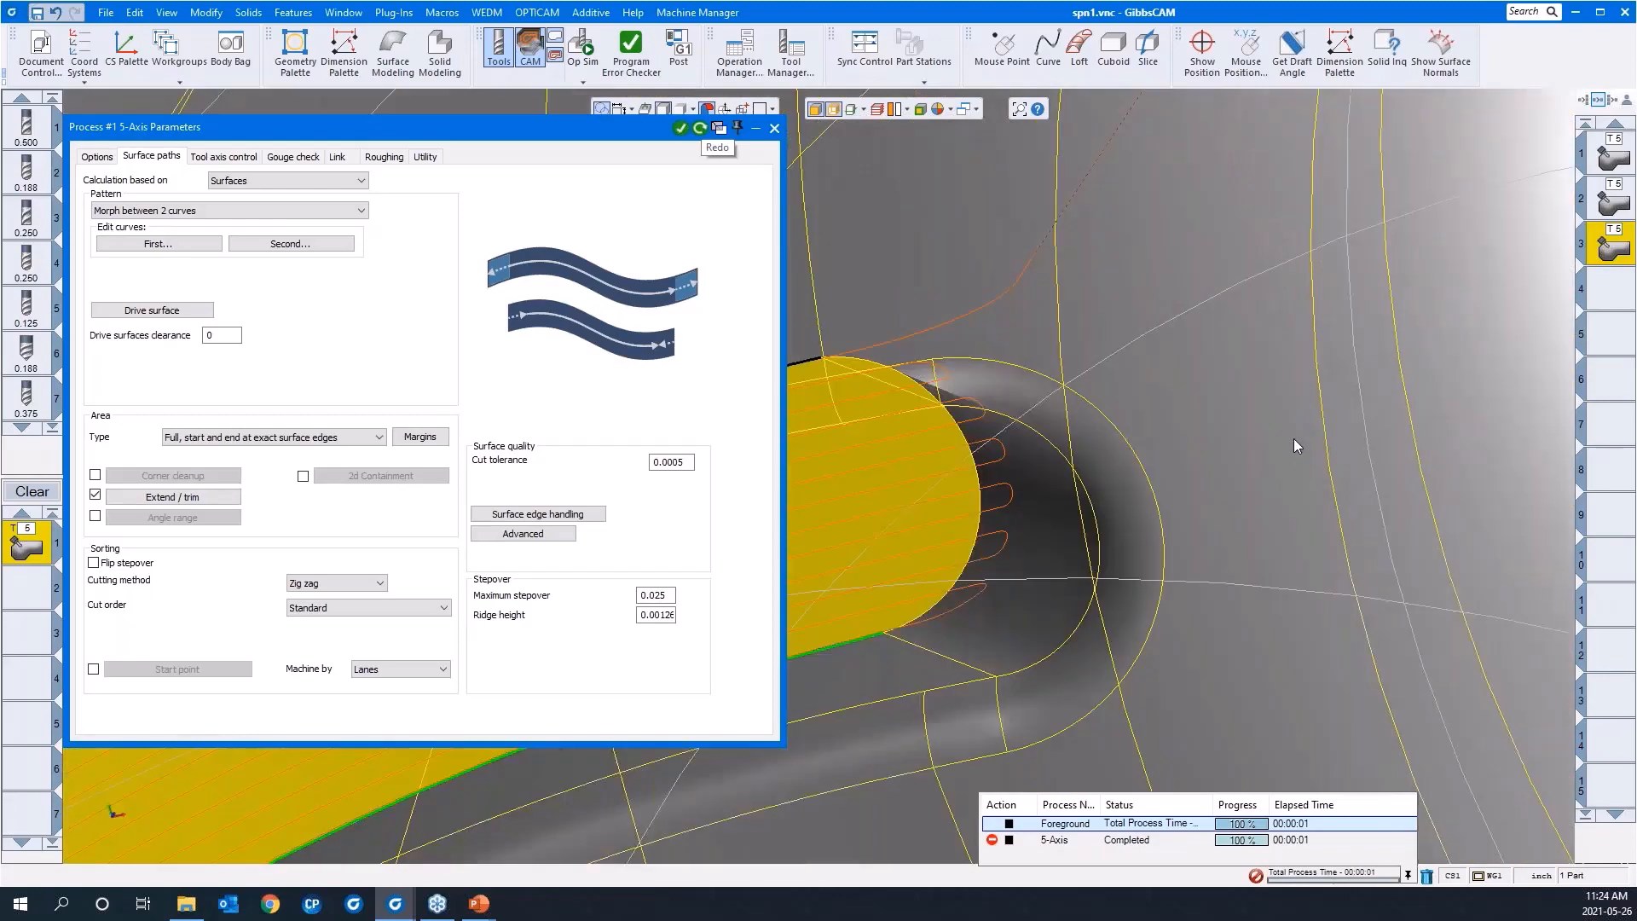
pyautogui.scroll(-6, 1292, 438)
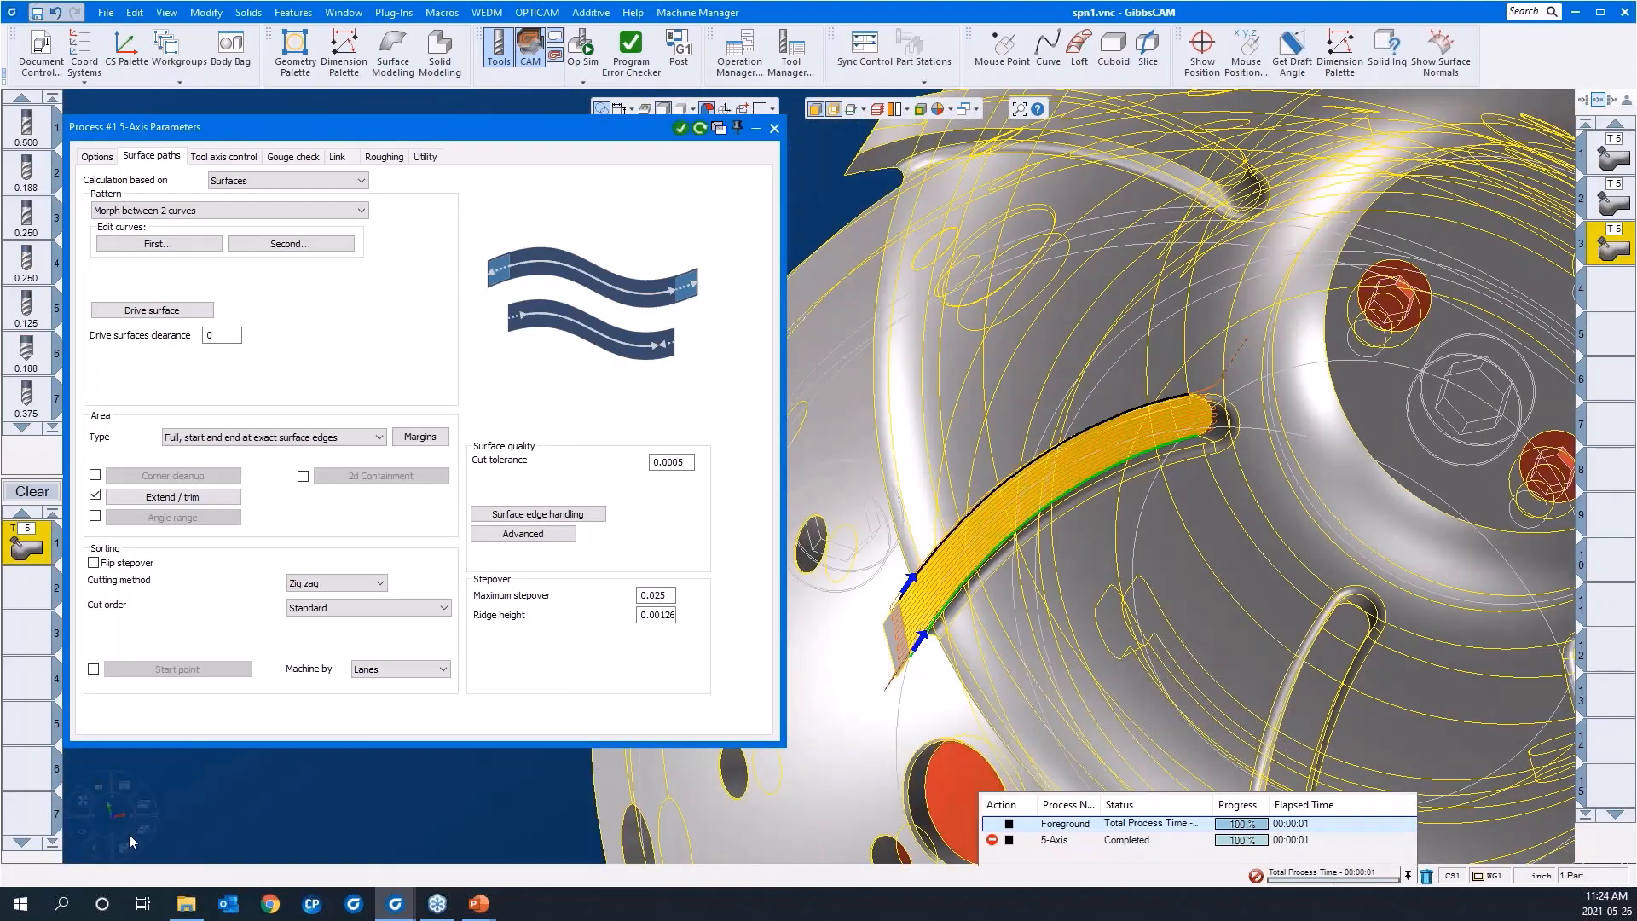
# Step: Set the rotary duplicate to 7 times at a C angle of 45 and recalculate the toolpath for all blades
pyautogui.click(129, 849)
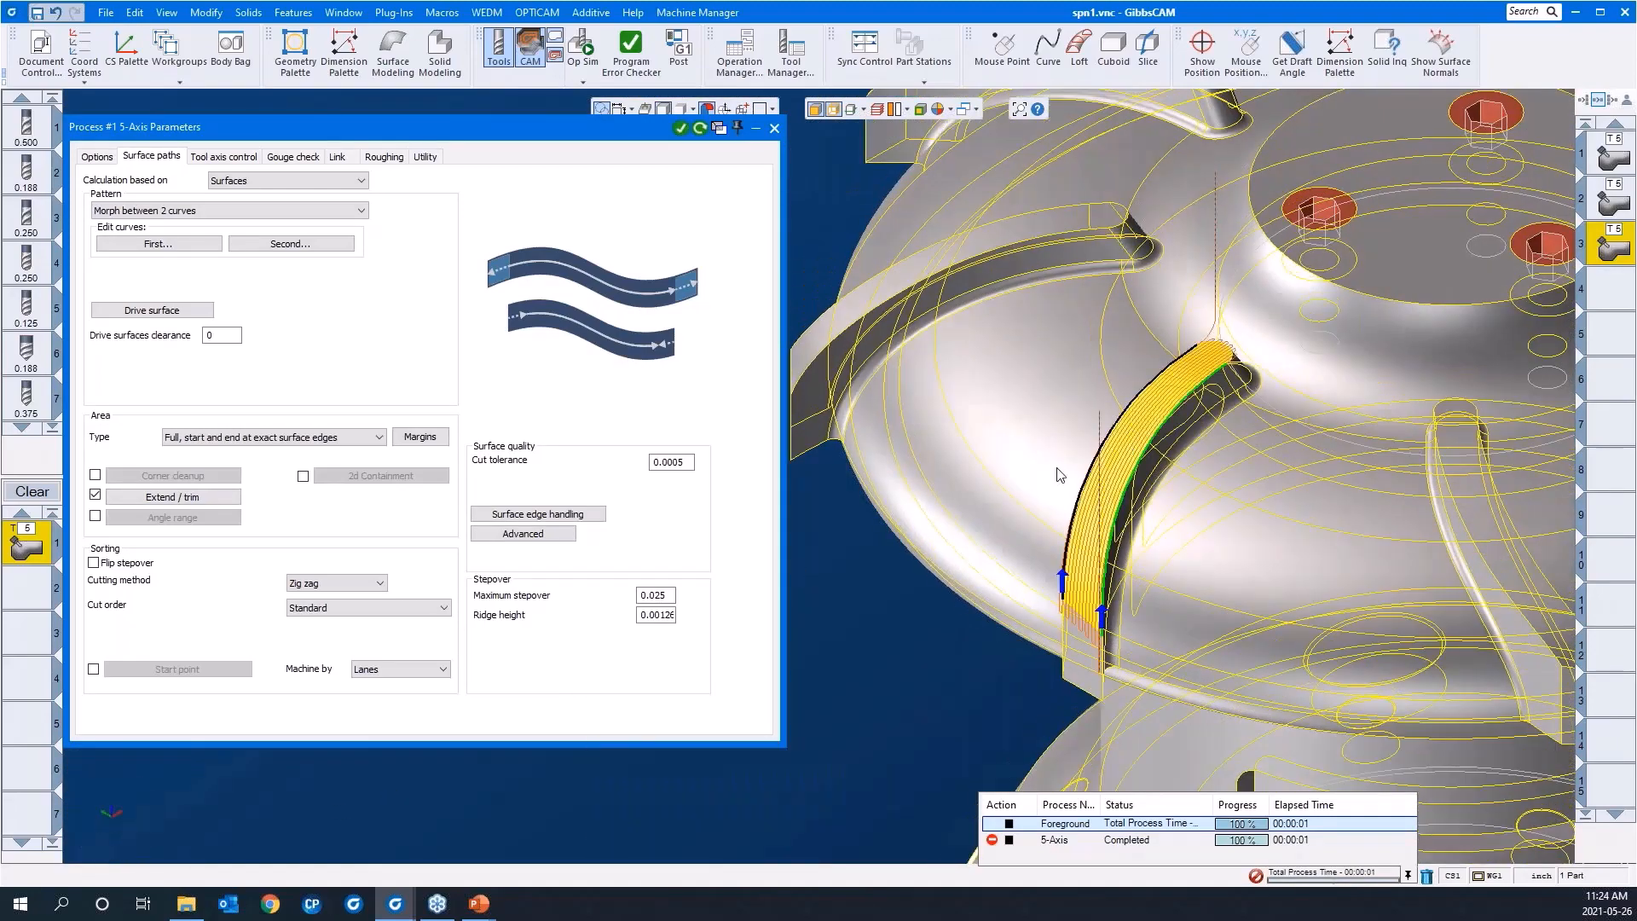
pyautogui.scroll(-3, 990, 452)
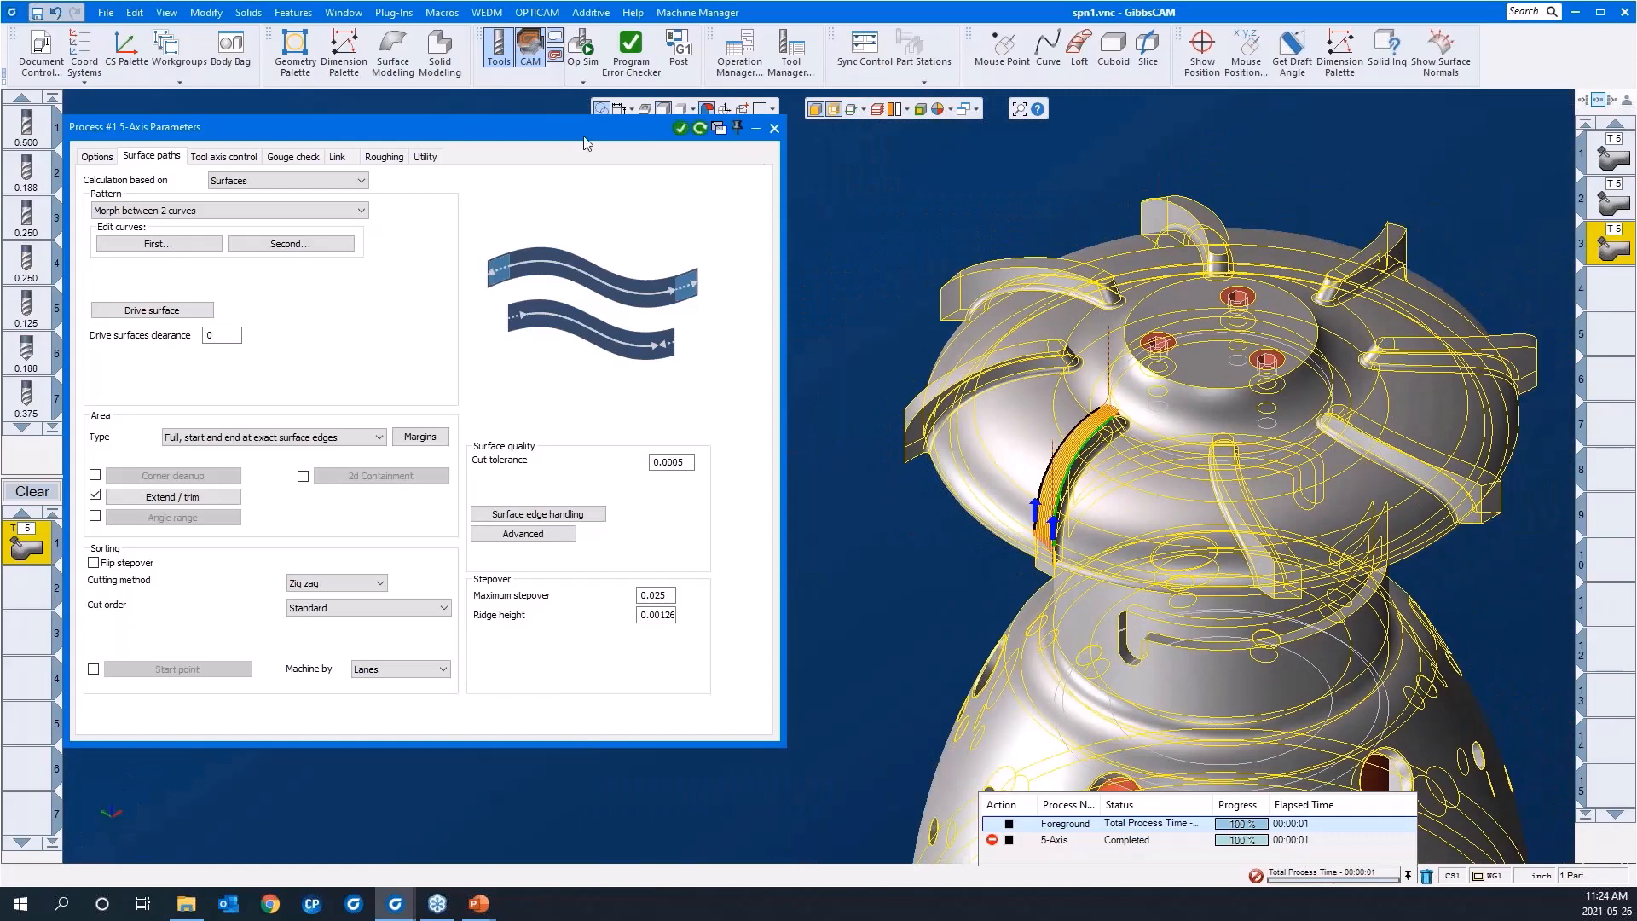
pyautogui.click(97, 157)
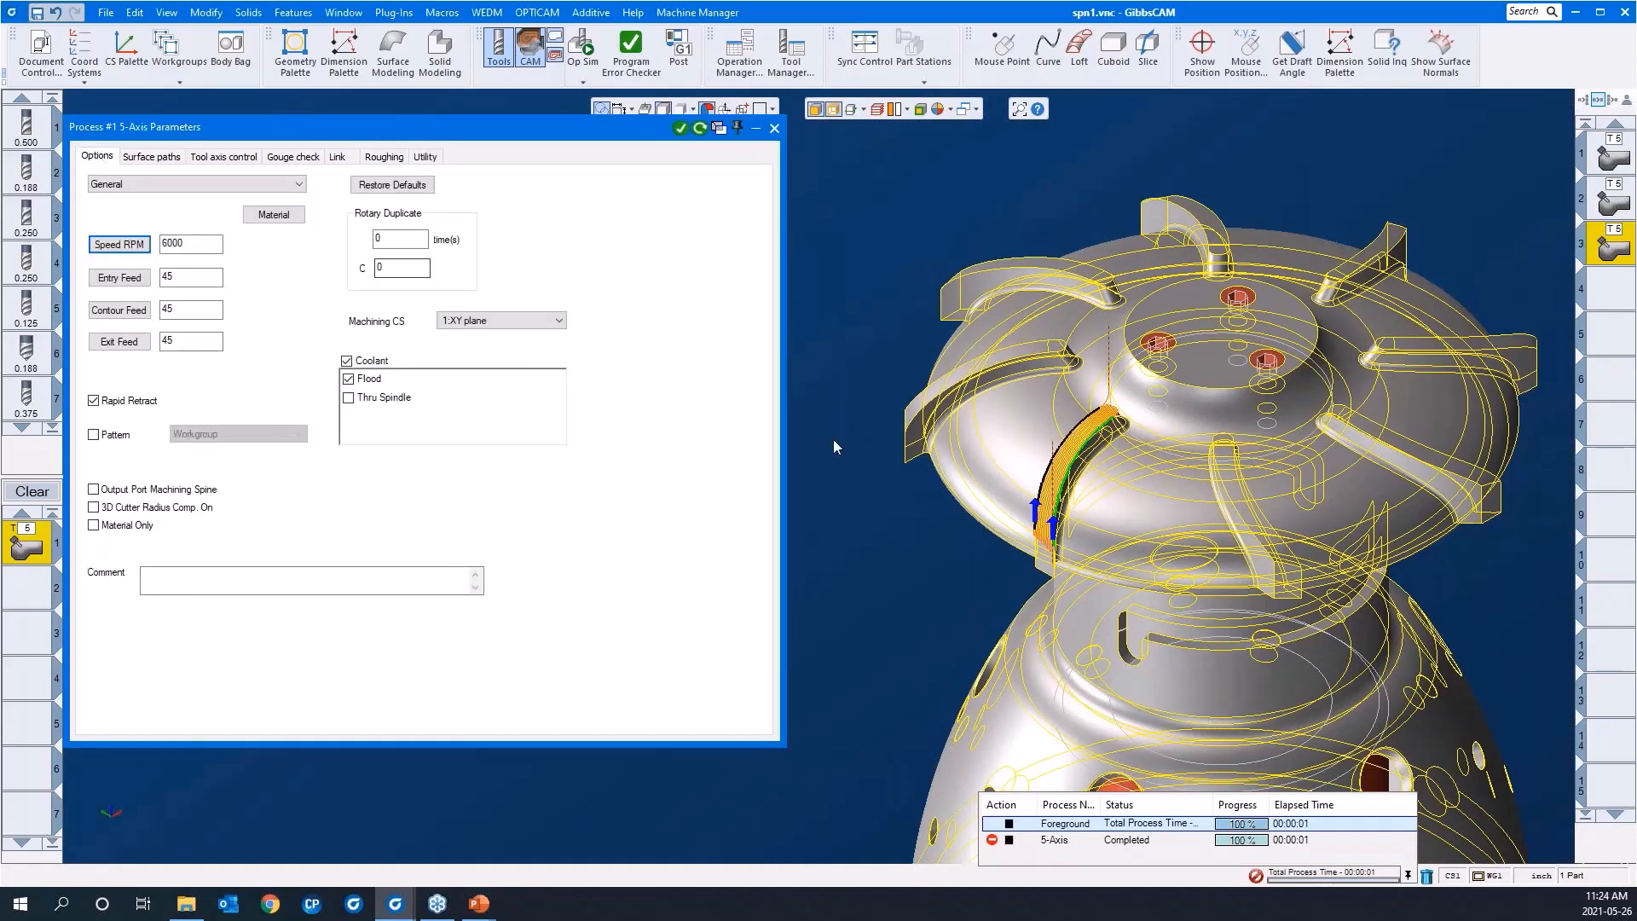
pyautogui.doubleClick(412, 249)
pyautogui.write('7')
pyautogui.doubleClick(405, 271)
pyautogui.click(700, 130)
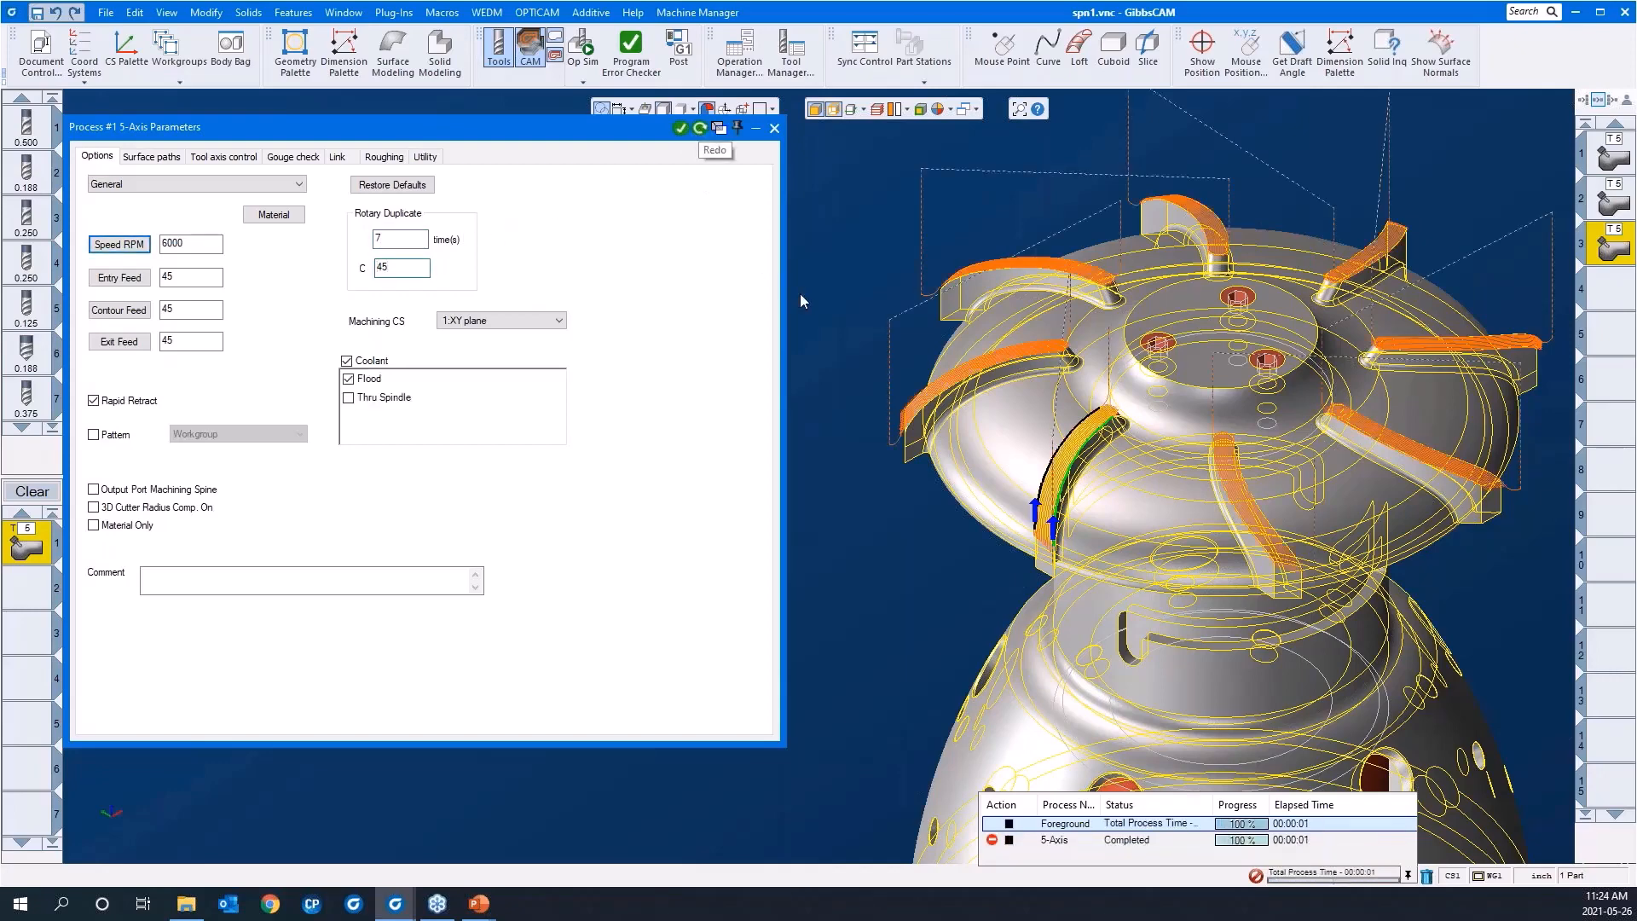
# Step: Collapse the process parameters and simulate the blade-top operation from the start at maximum speed, watching the blades being cut, then close the simulation
pyautogui.doubleClick(589, 126)
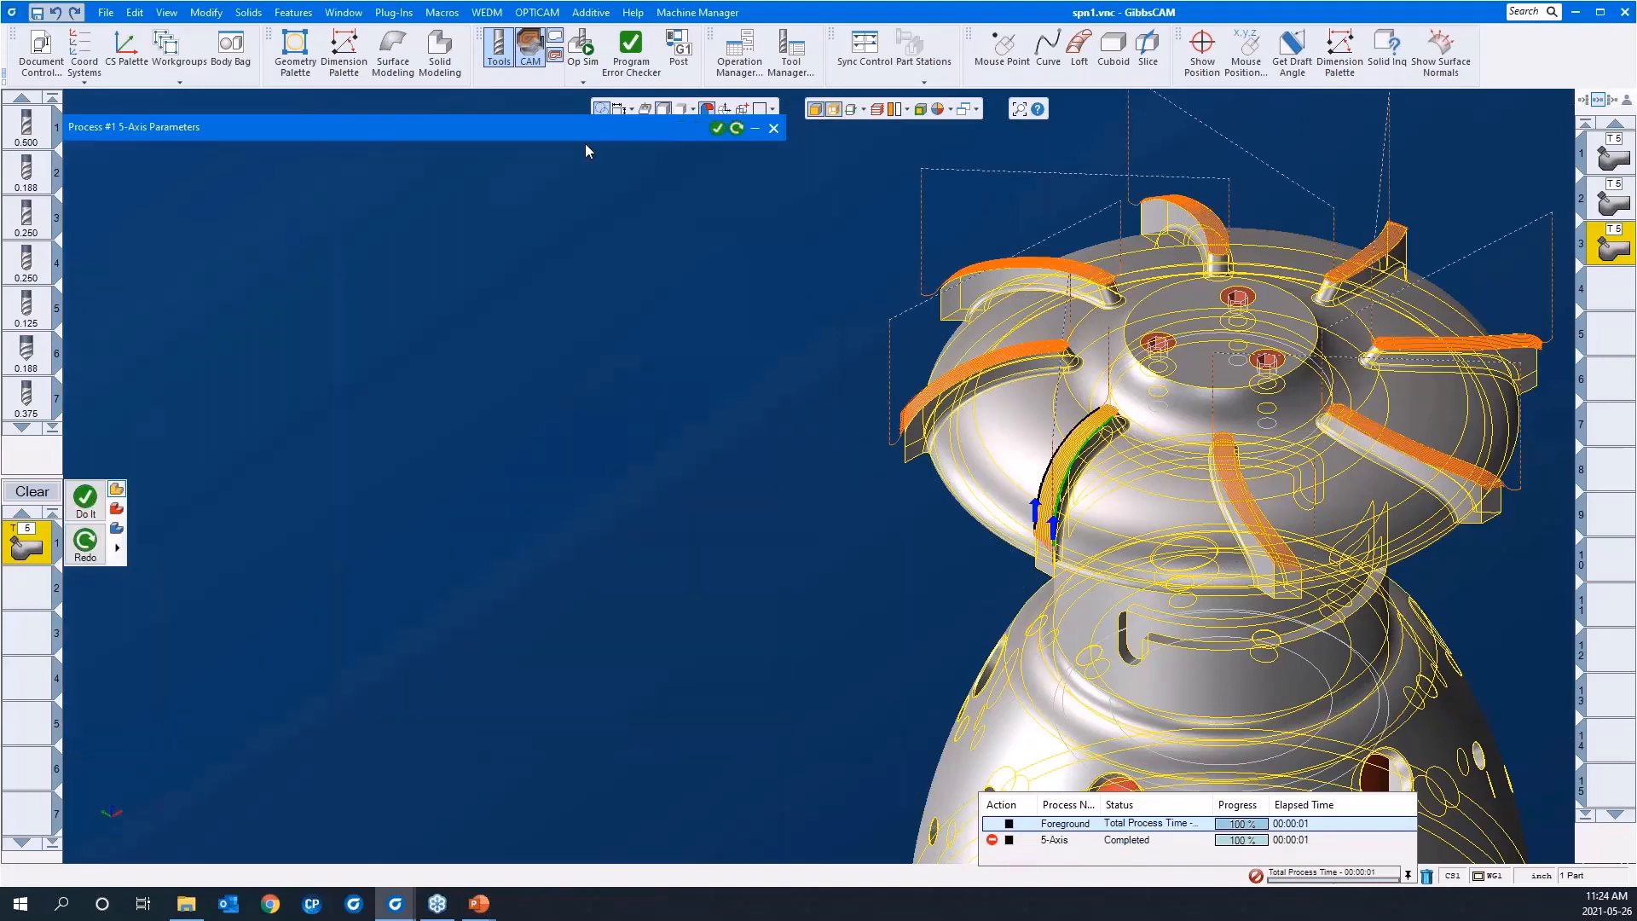
pyautogui.scroll(-2, 411, 427)
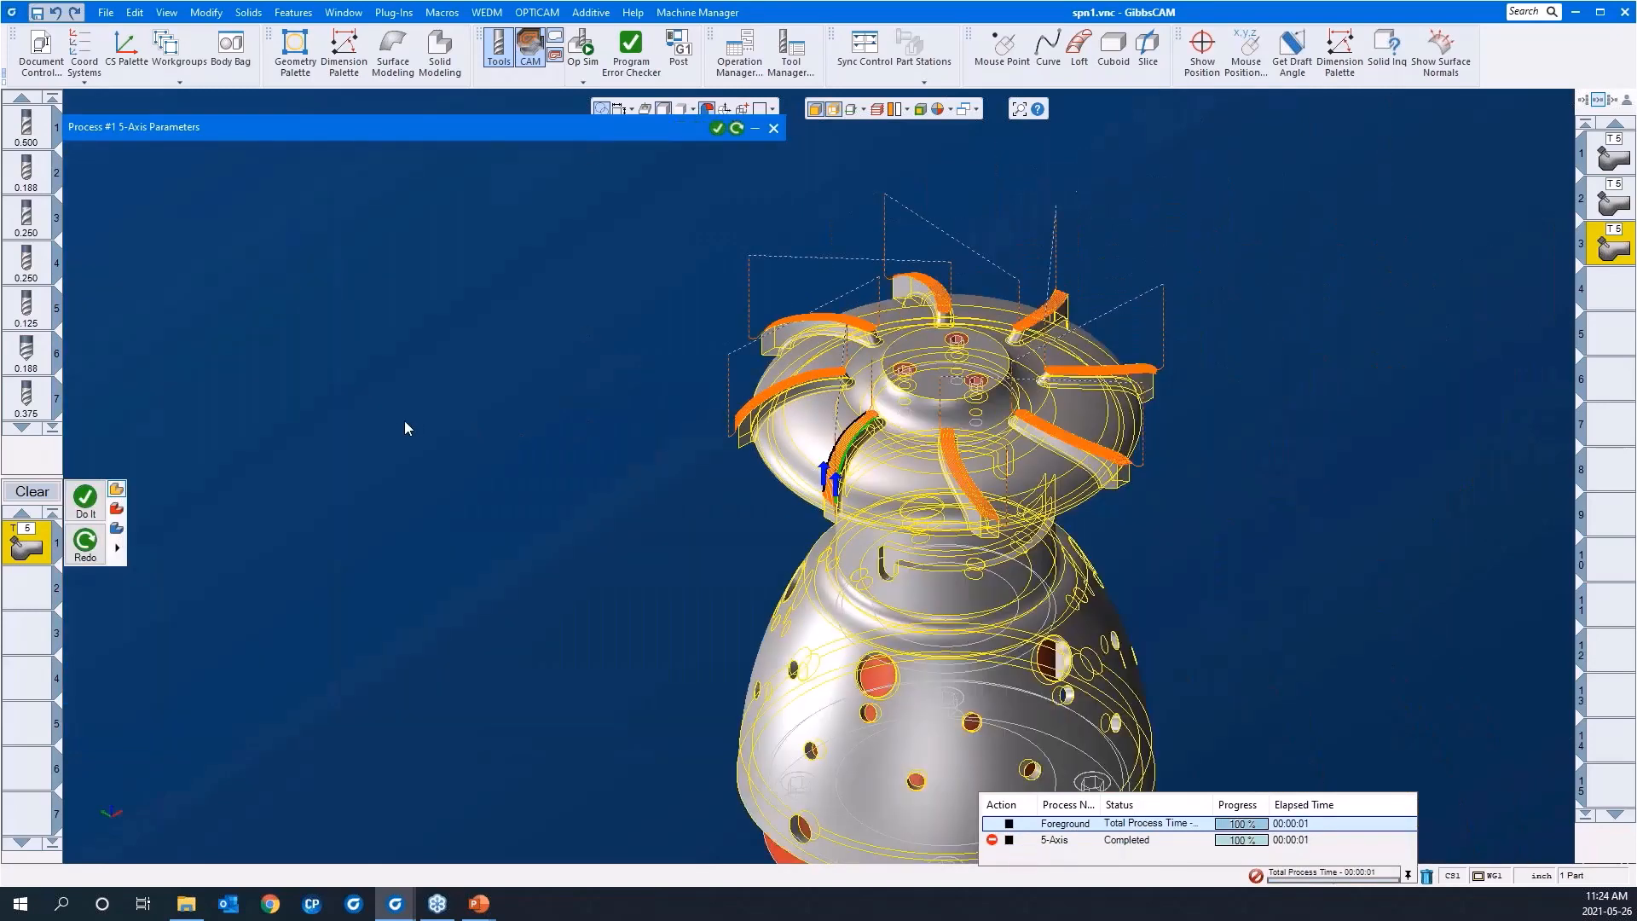
pyautogui.click(583, 45)
pyautogui.moveTo(680, 526); pyautogui.dragTo(253, 734, button='middle')
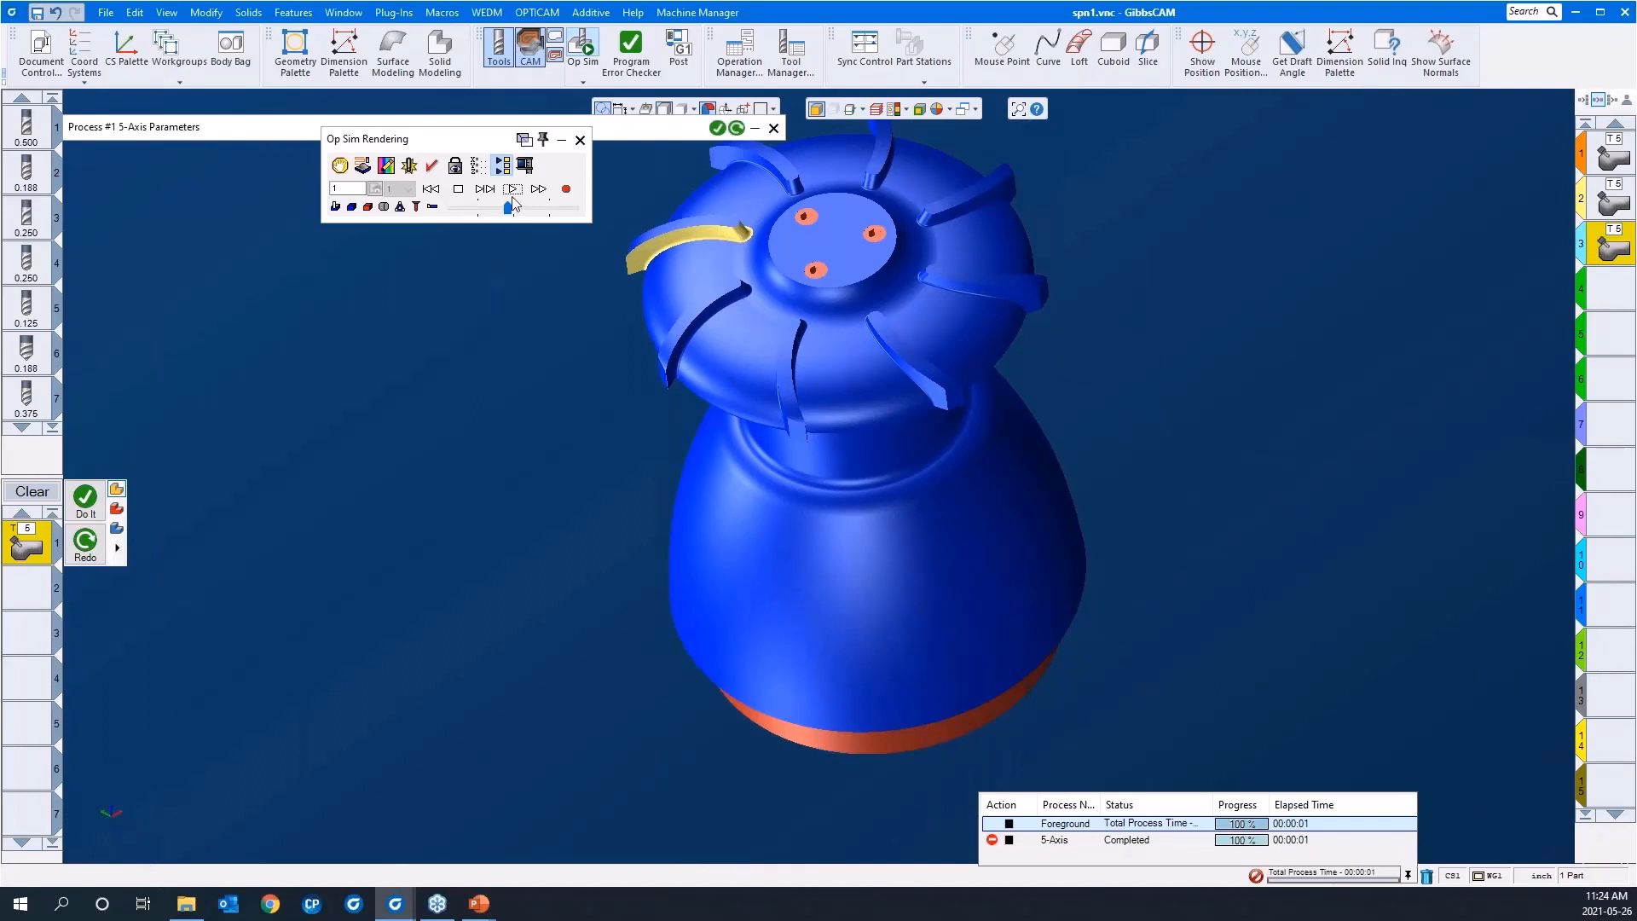
pyautogui.click(431, 188)
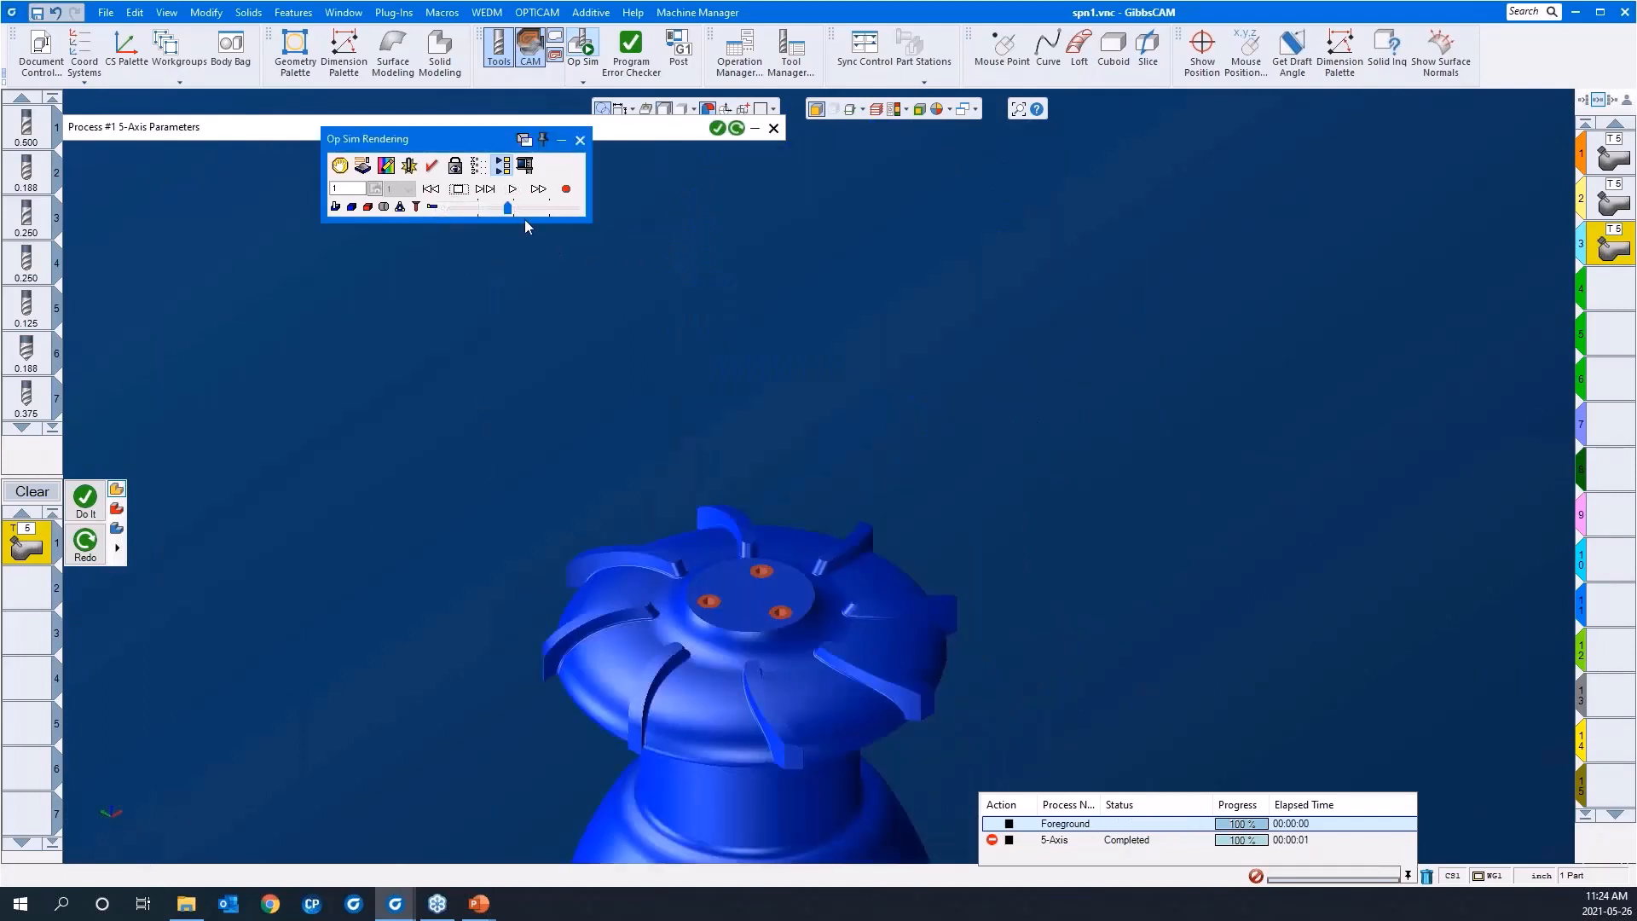
pyautogui.click(513, 189)
pyautogui.click(545, 209)
pyautogui.click(574, 209)
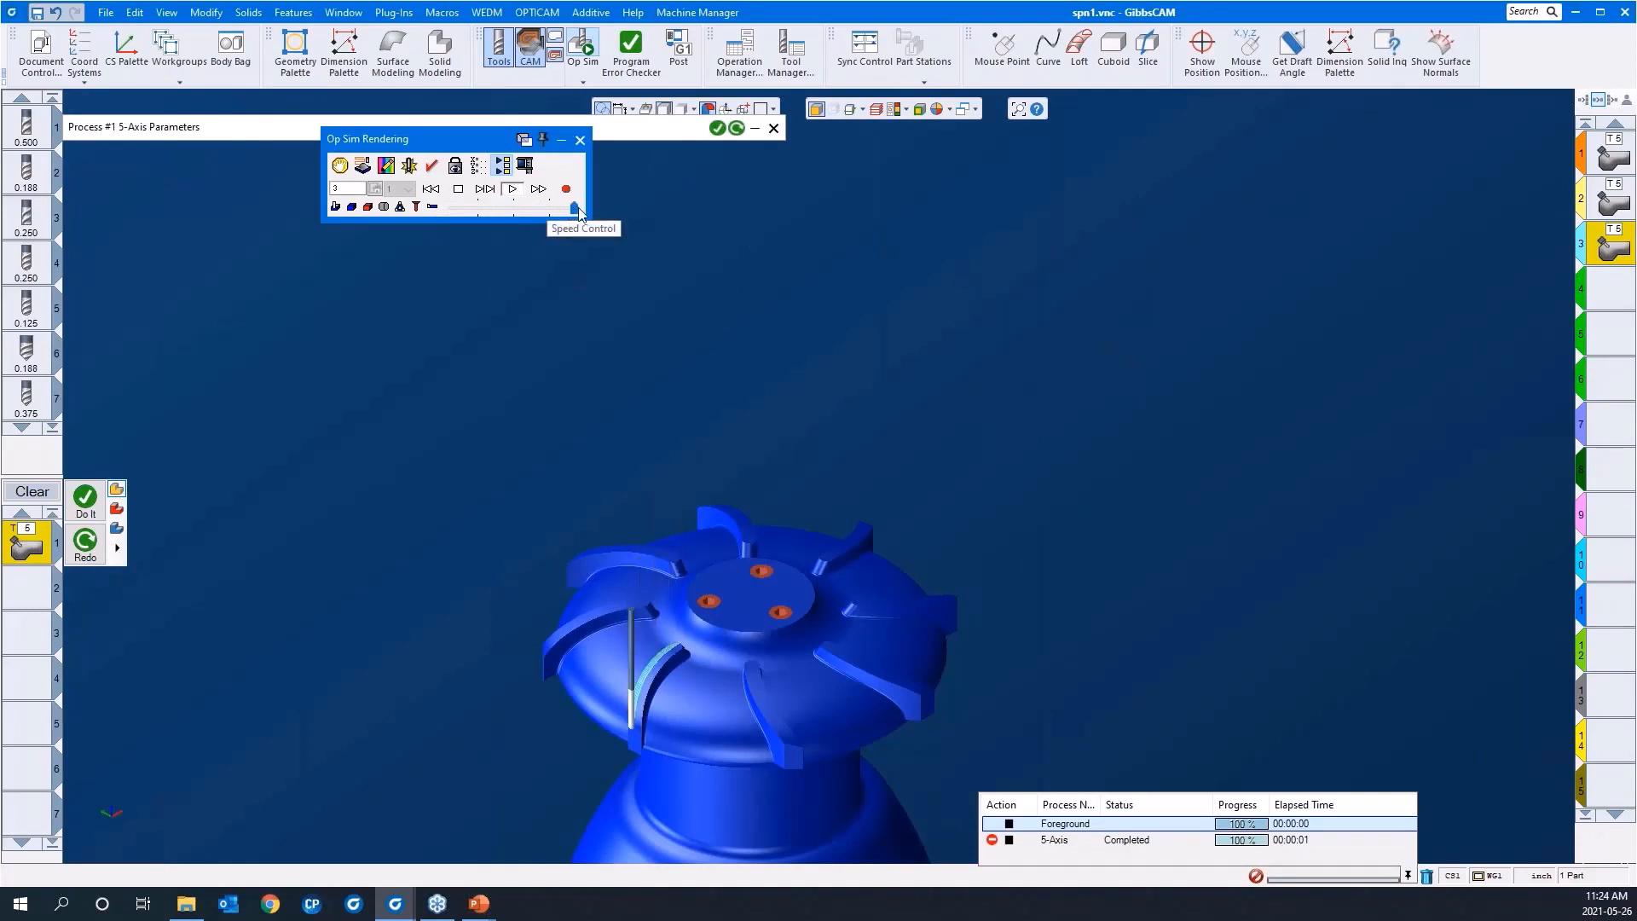
pyautogui.scroll(-3, 933, 275)
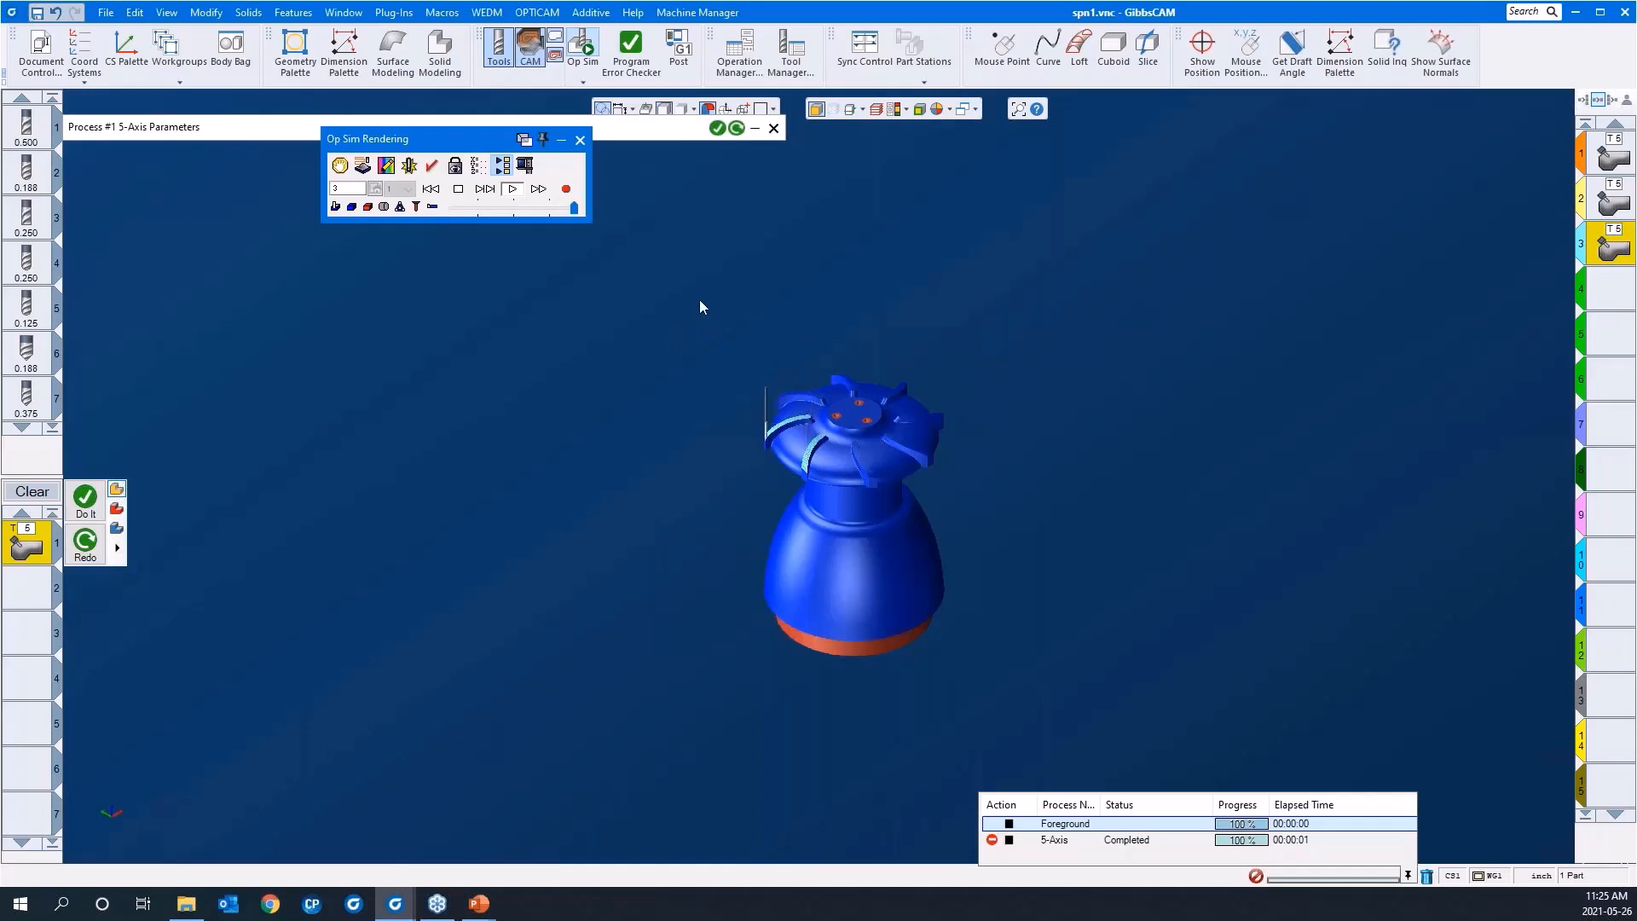
pyautogui.moveTo(699, 299); pyautogui.dragTo(929, 507)
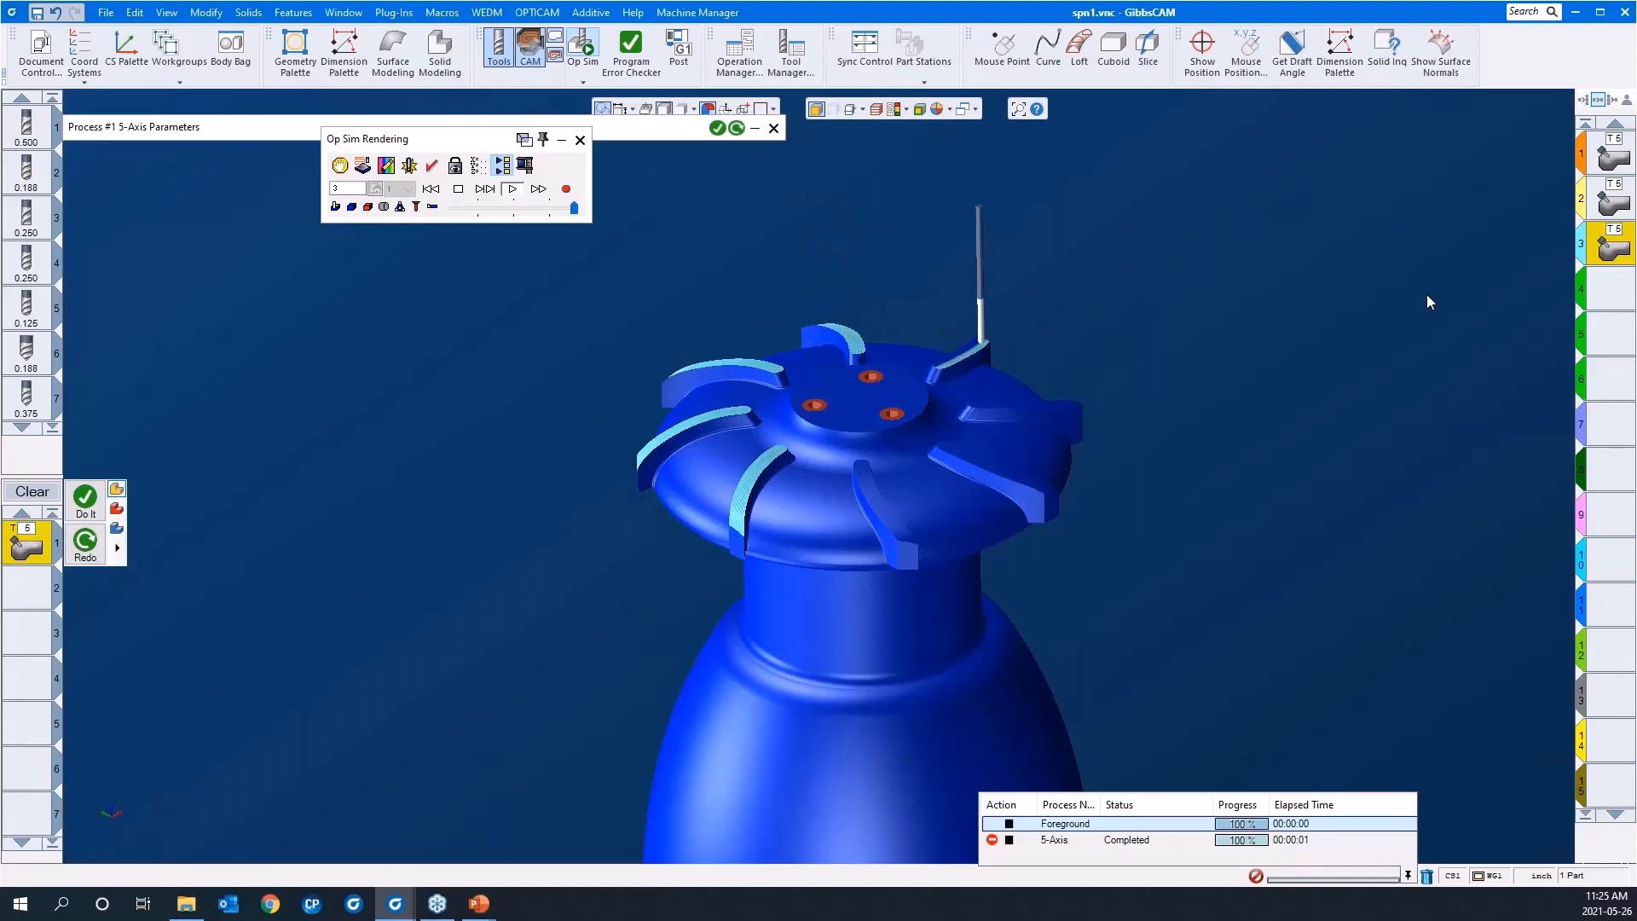
pyautogui.click(580, 140)
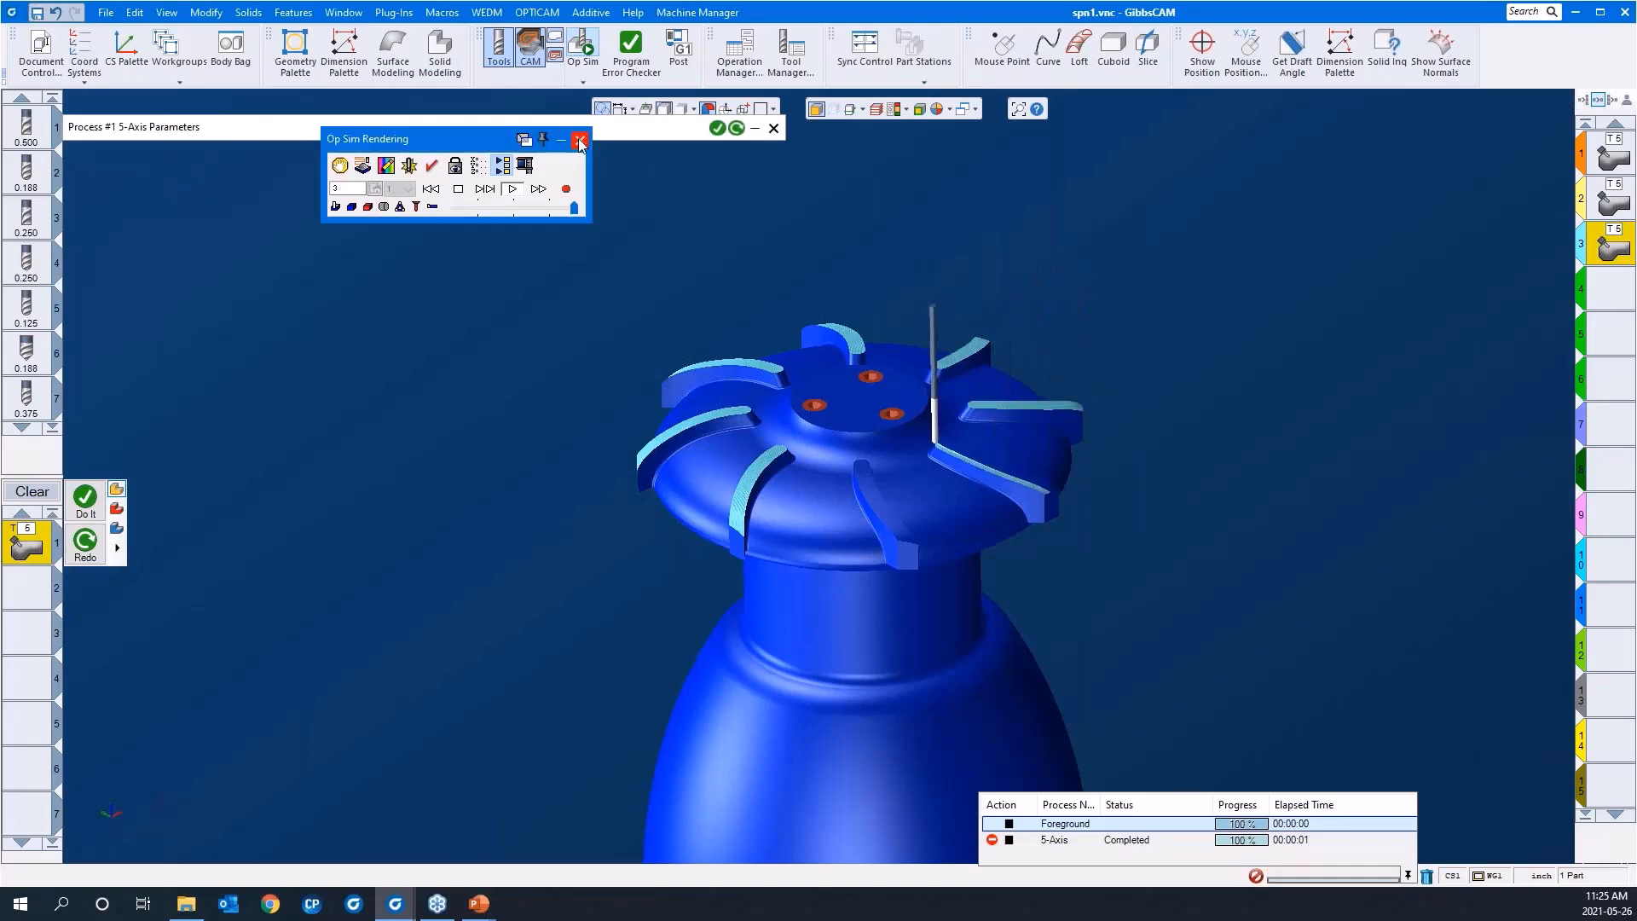
# Step: Hide the part's edge lines, make the empty fourth operation slot active and close the 5-axis process parameters
pyautogui.scroll(-3, 561, 305)
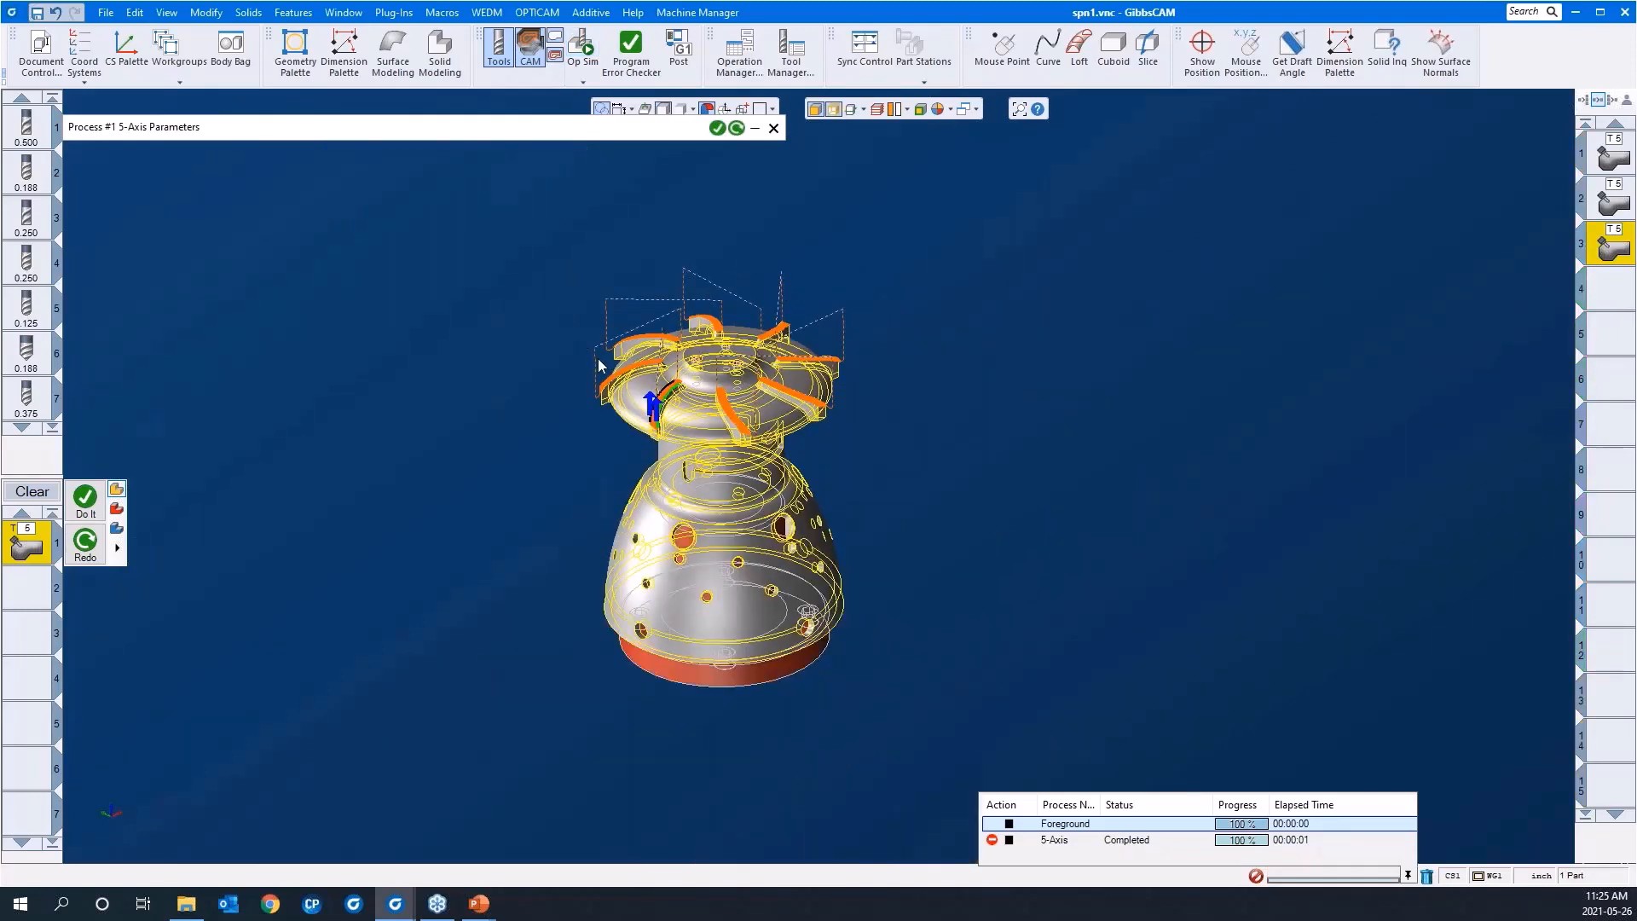
pyautogui.moveTo(659, 134); pyautogui.dragTo(661, 146)
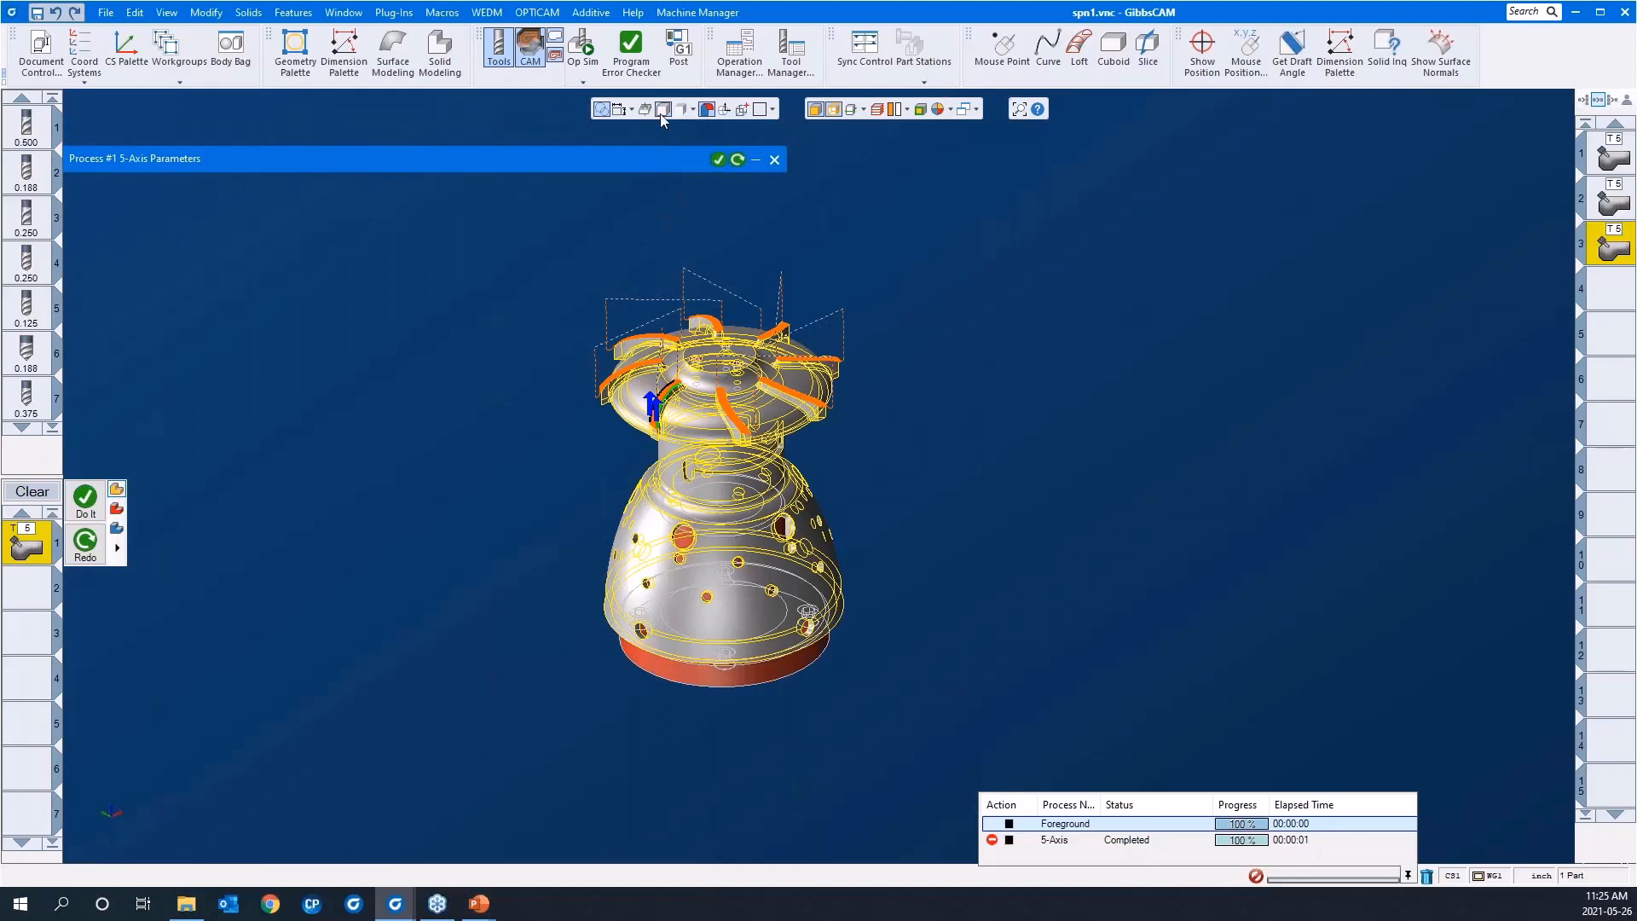
pyautogui.click(833, 110)
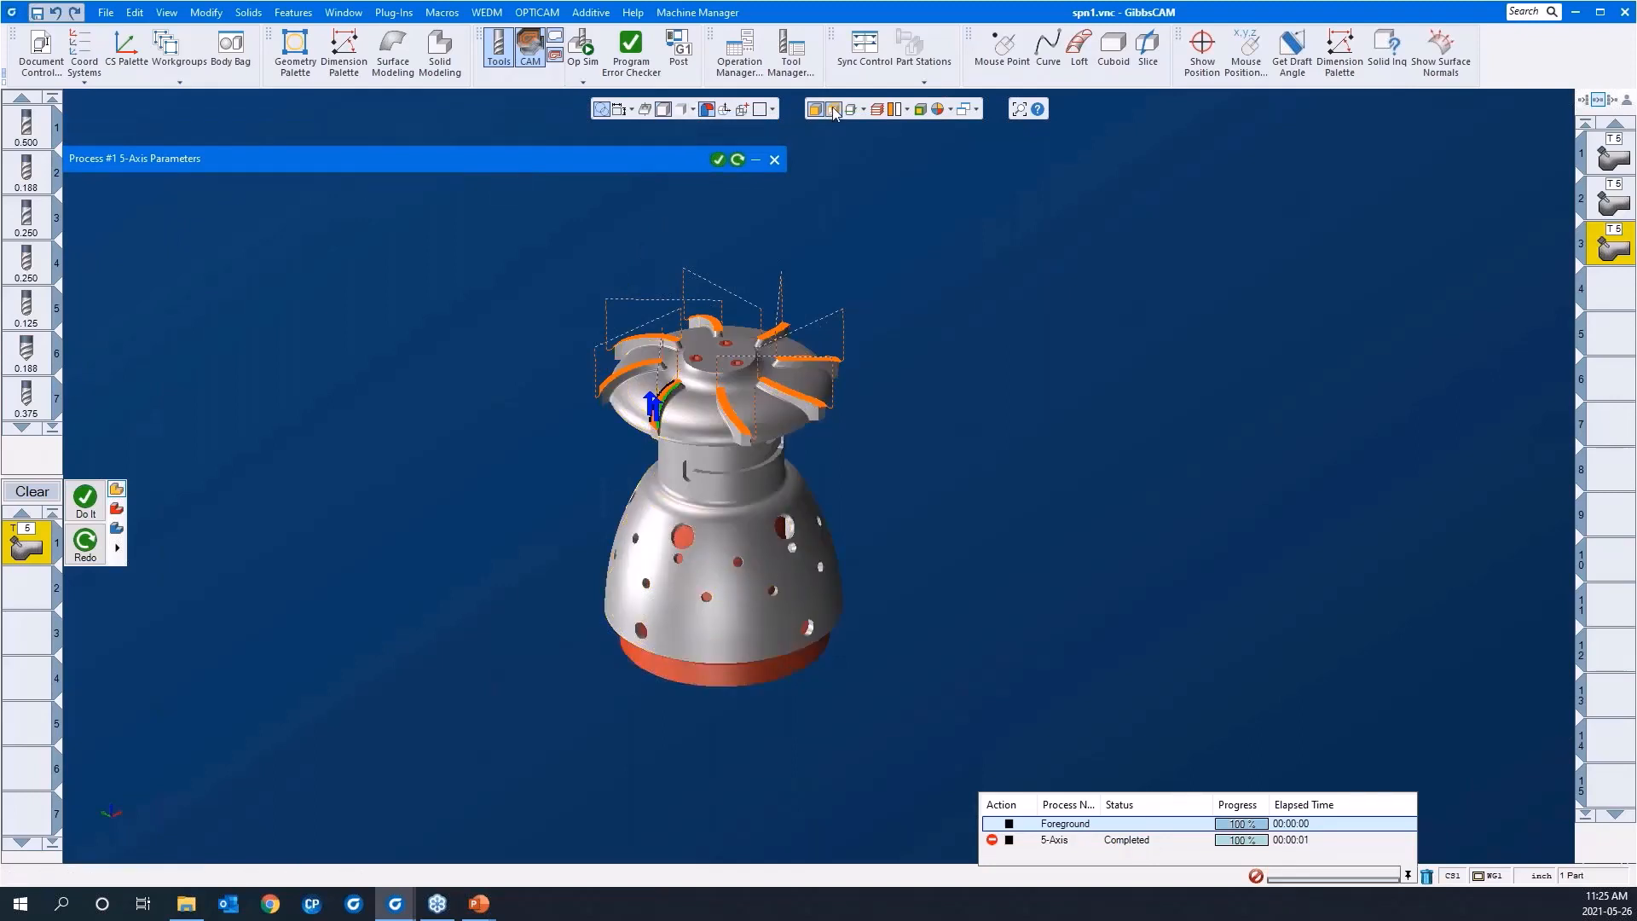
pyautogui.click(1611, 288)
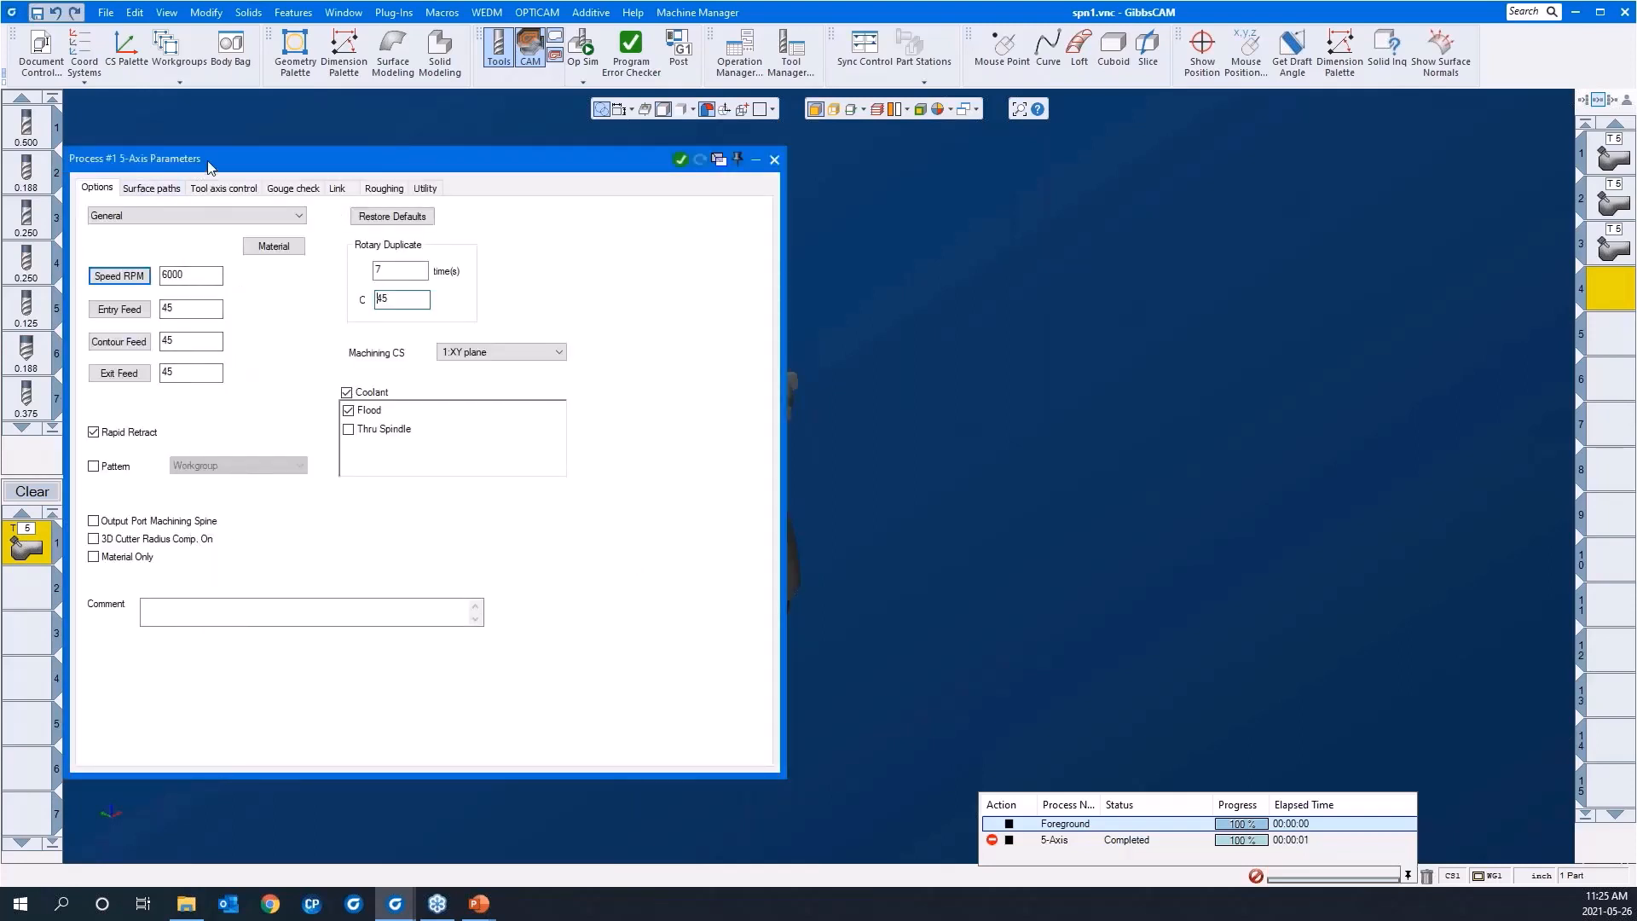
pyautogui.moveTo(208, 162); pyautogui.dragTo(460, 174)
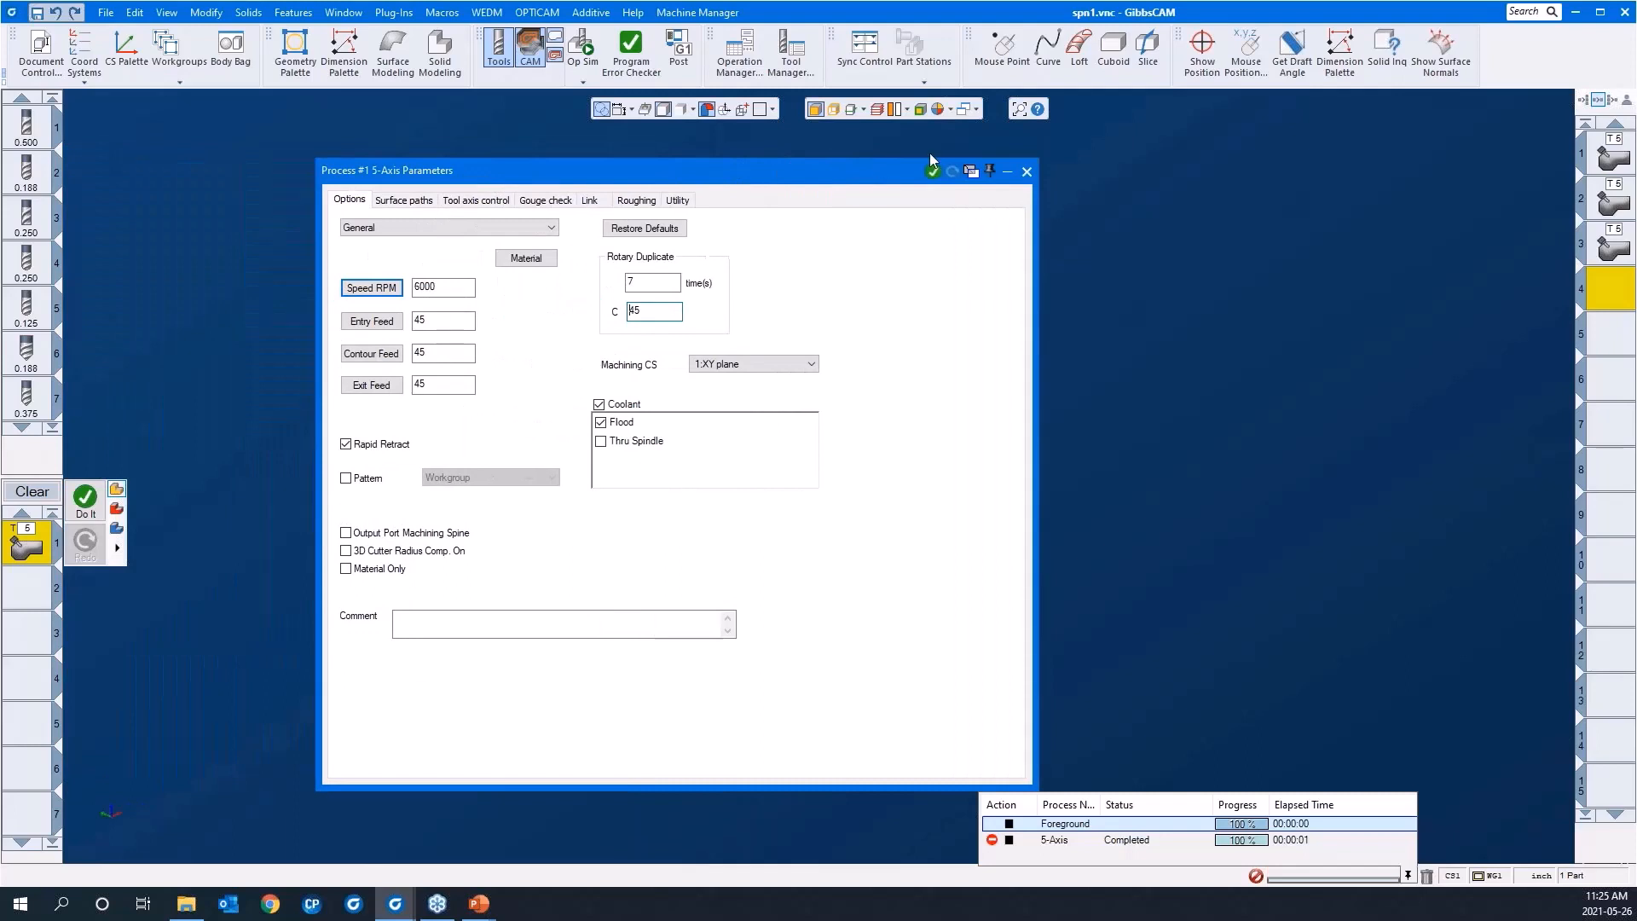
pyautogui.click(1028, 172)
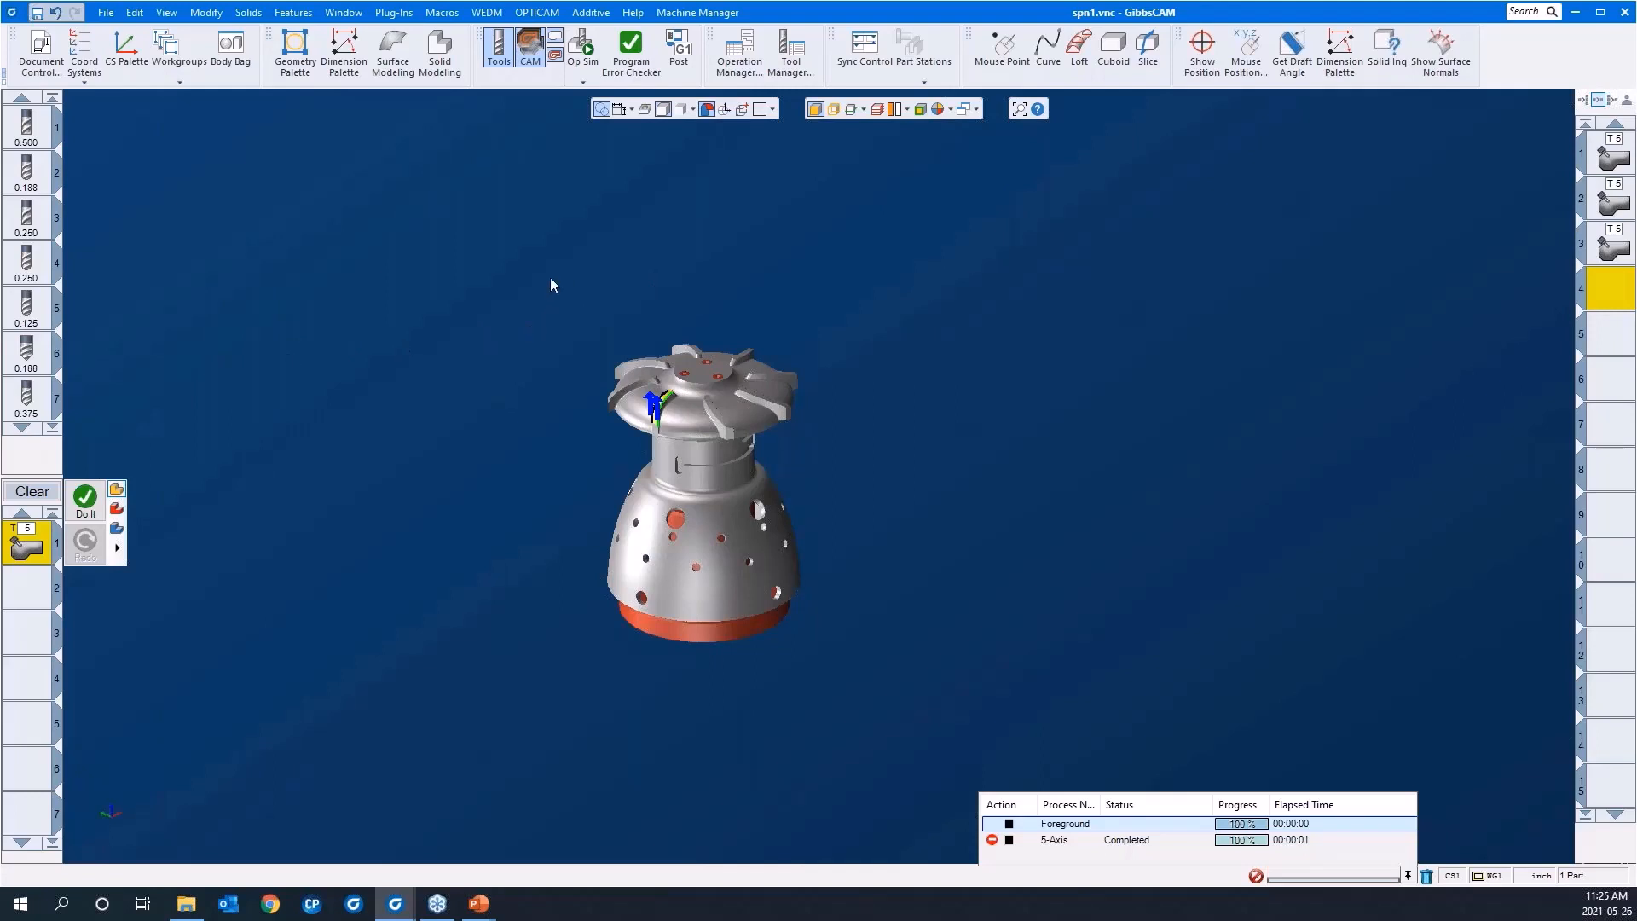
# Step: Look through the saved process lists available for loading, then dismiss the list and deselect the blade's curves
pyautogui.rightClick(20, 556)
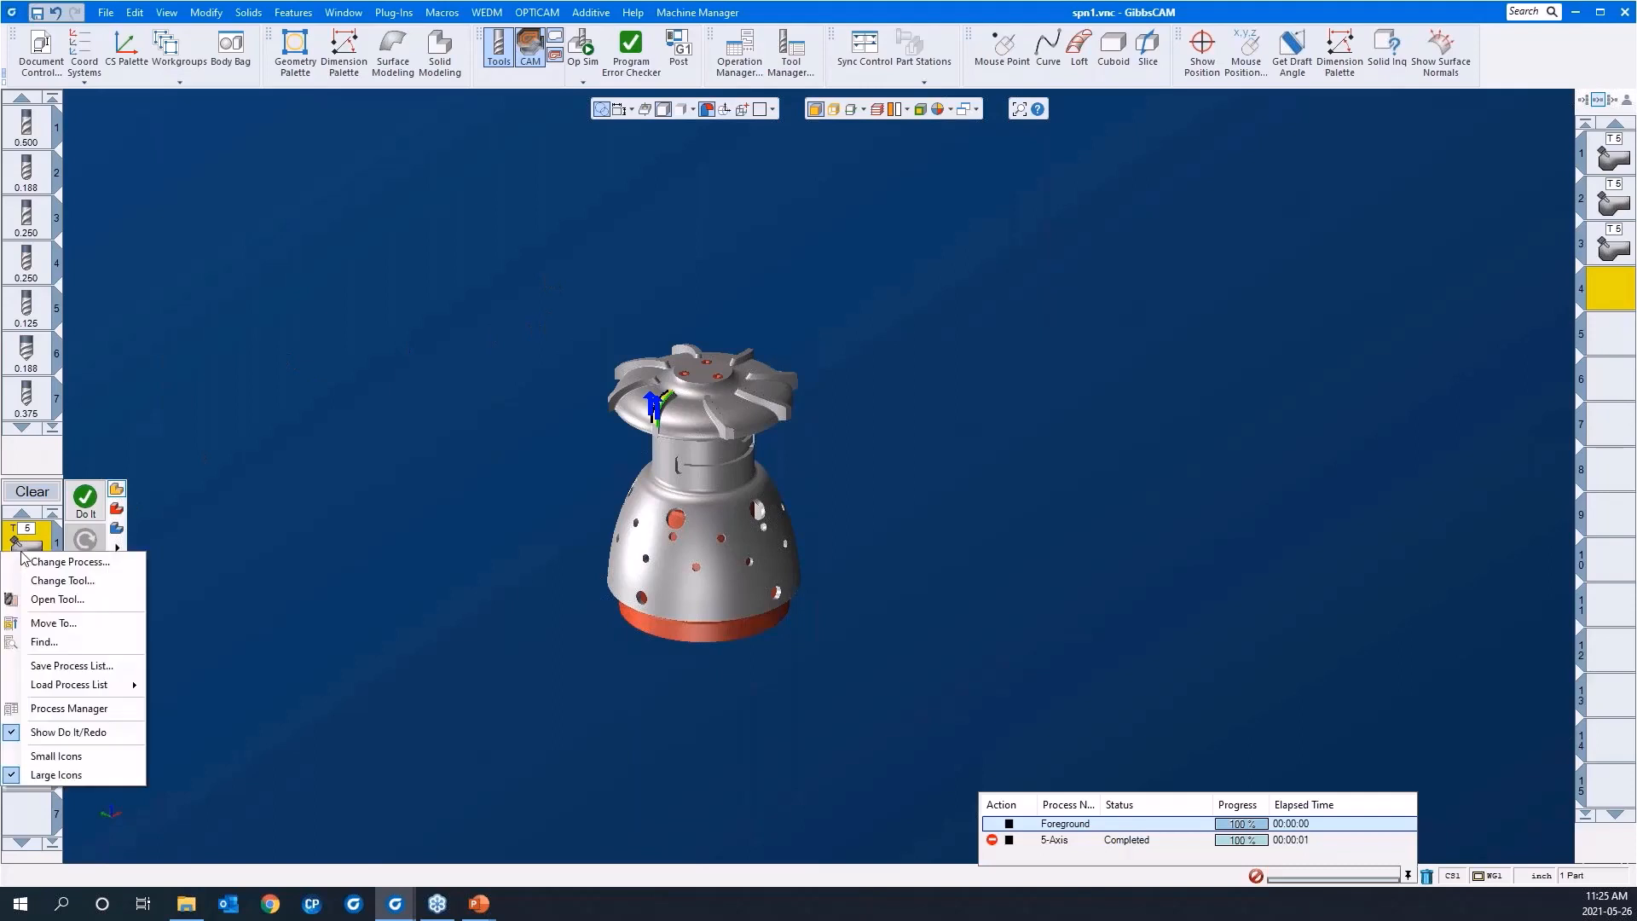
pyautogui.moveTo(53, 686)
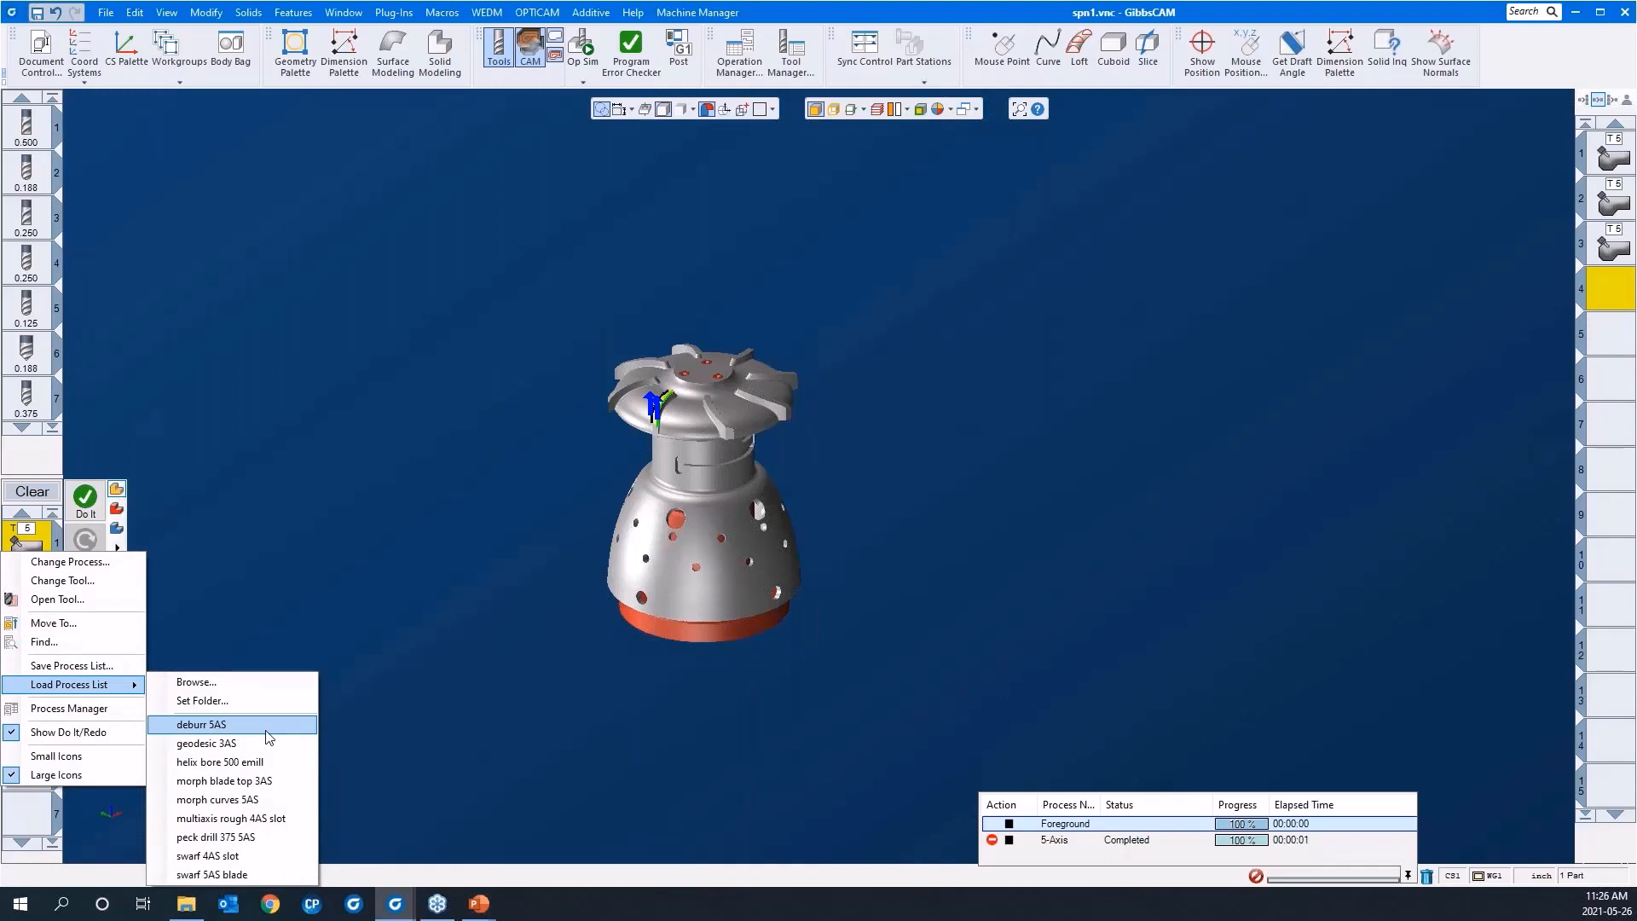
pyautogui.click(387, 580)
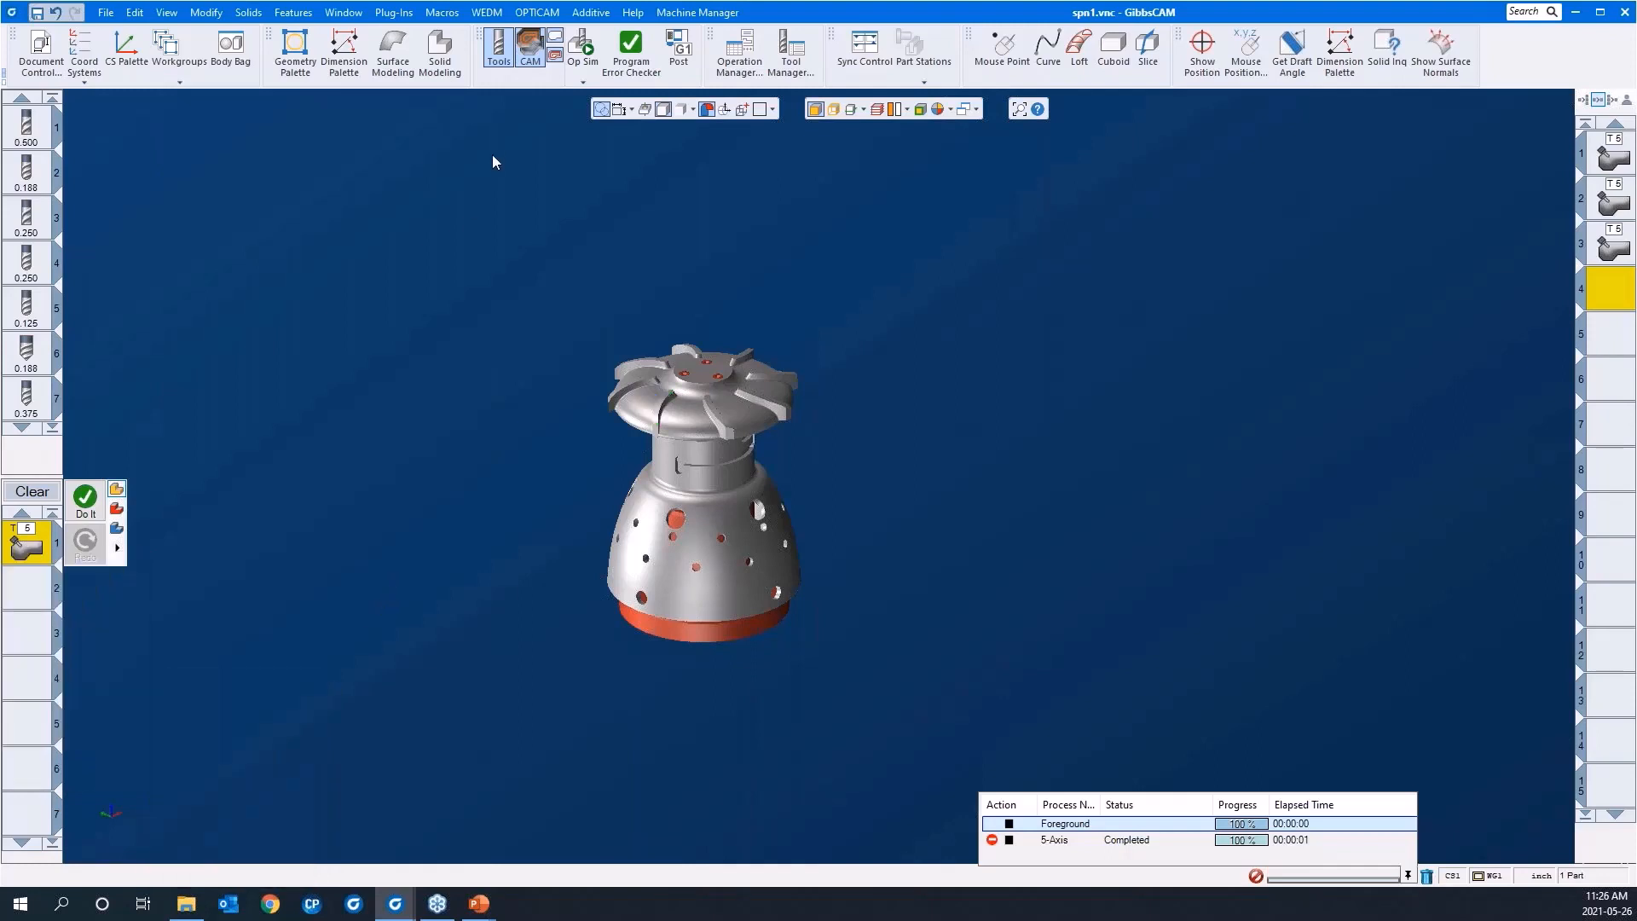
# Step: Examine the long slot wrapping around the part's neck, highlighting its floor face
pyautogui.moveTo(513, 272); pyautogui.dragTo(918, 674)
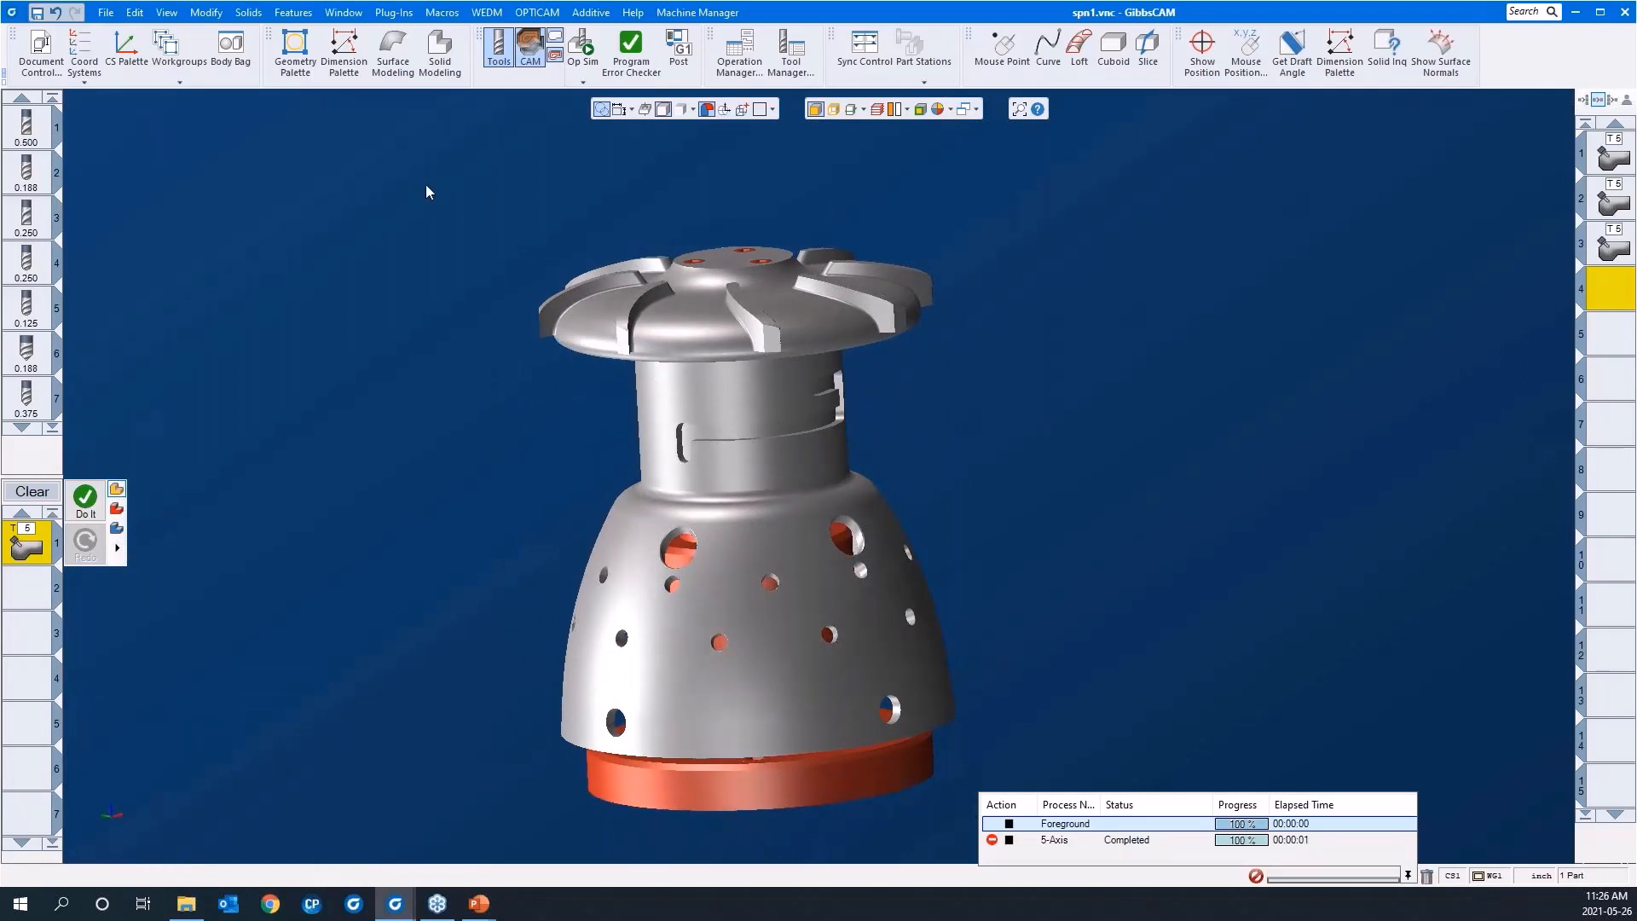
pyautogui.moveTo(426, 184); pyautogui.dragTo(1110, 648)
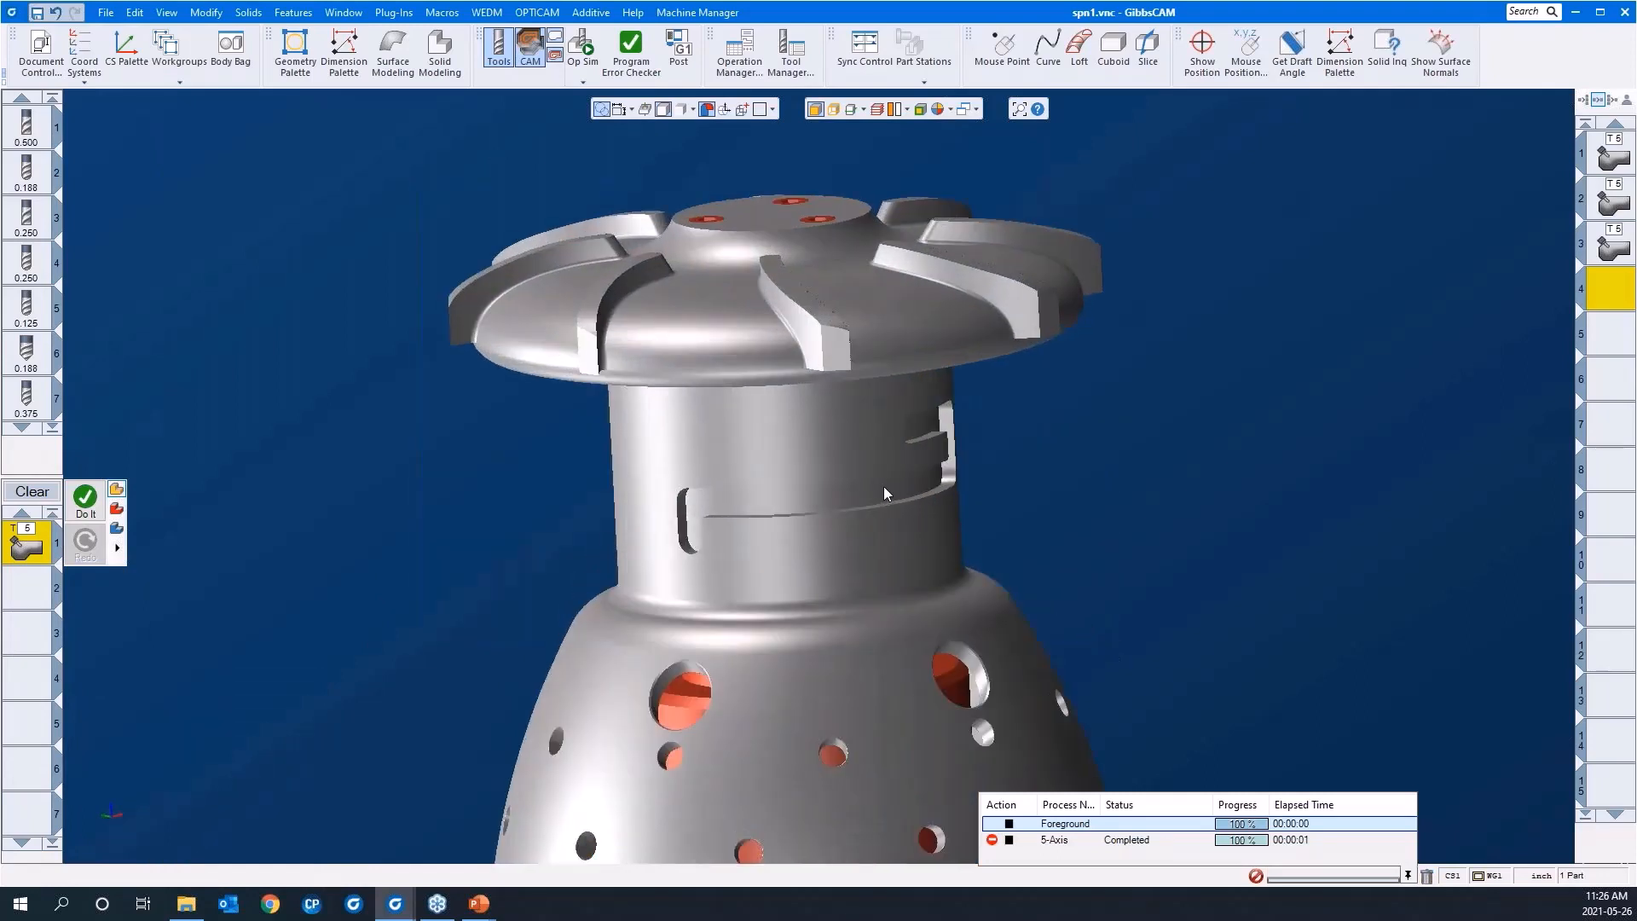
pyautogui.click(881, 492)
pyautogui.scroll(-3, 856, 411)
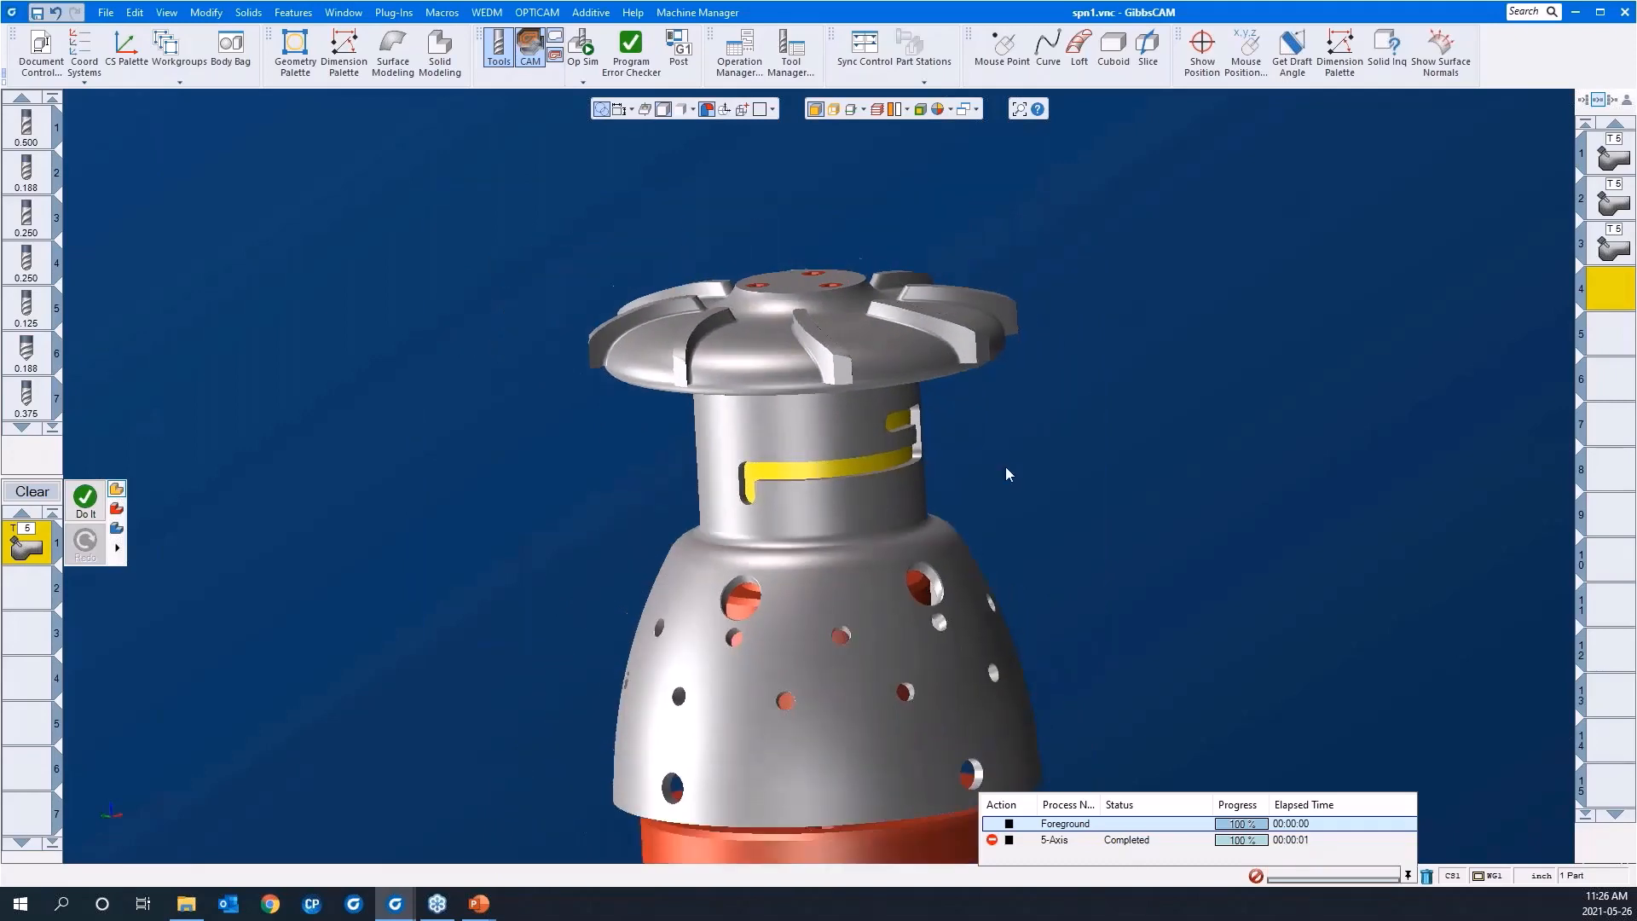
pyautogui.moveTo(1005, 467); pyautogui.dragTo(810, 568, button='middle')
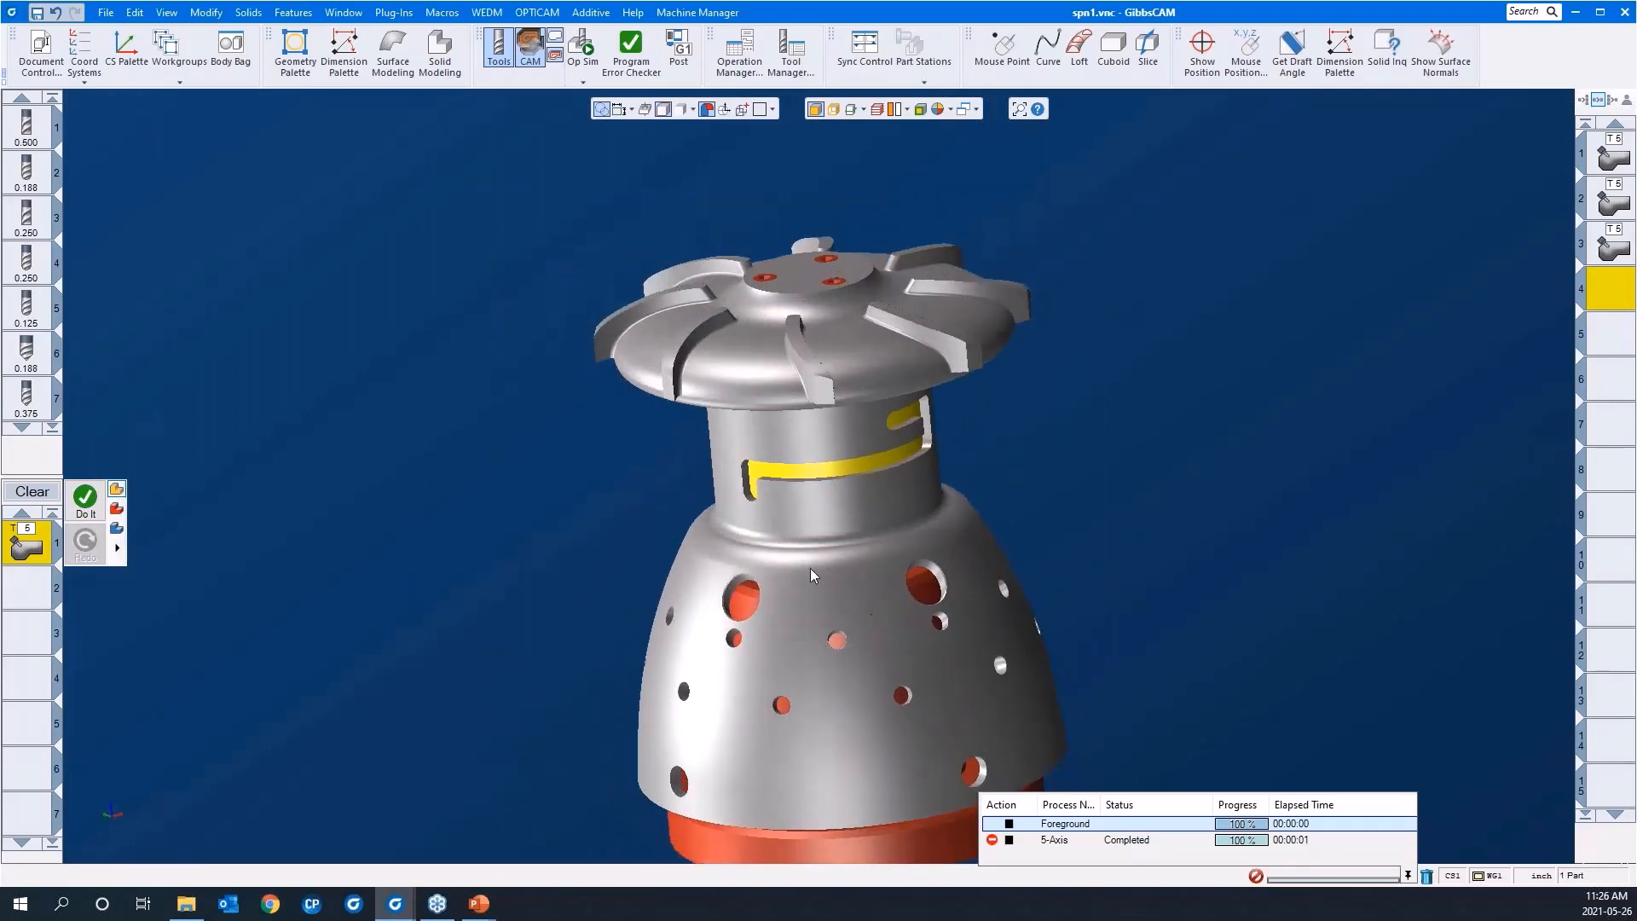
pyautogui.scroll(-2, 714, 329)
pyautogui.moveTo(713, 320); pyautogui.dragTo(921, 300, button='middle')
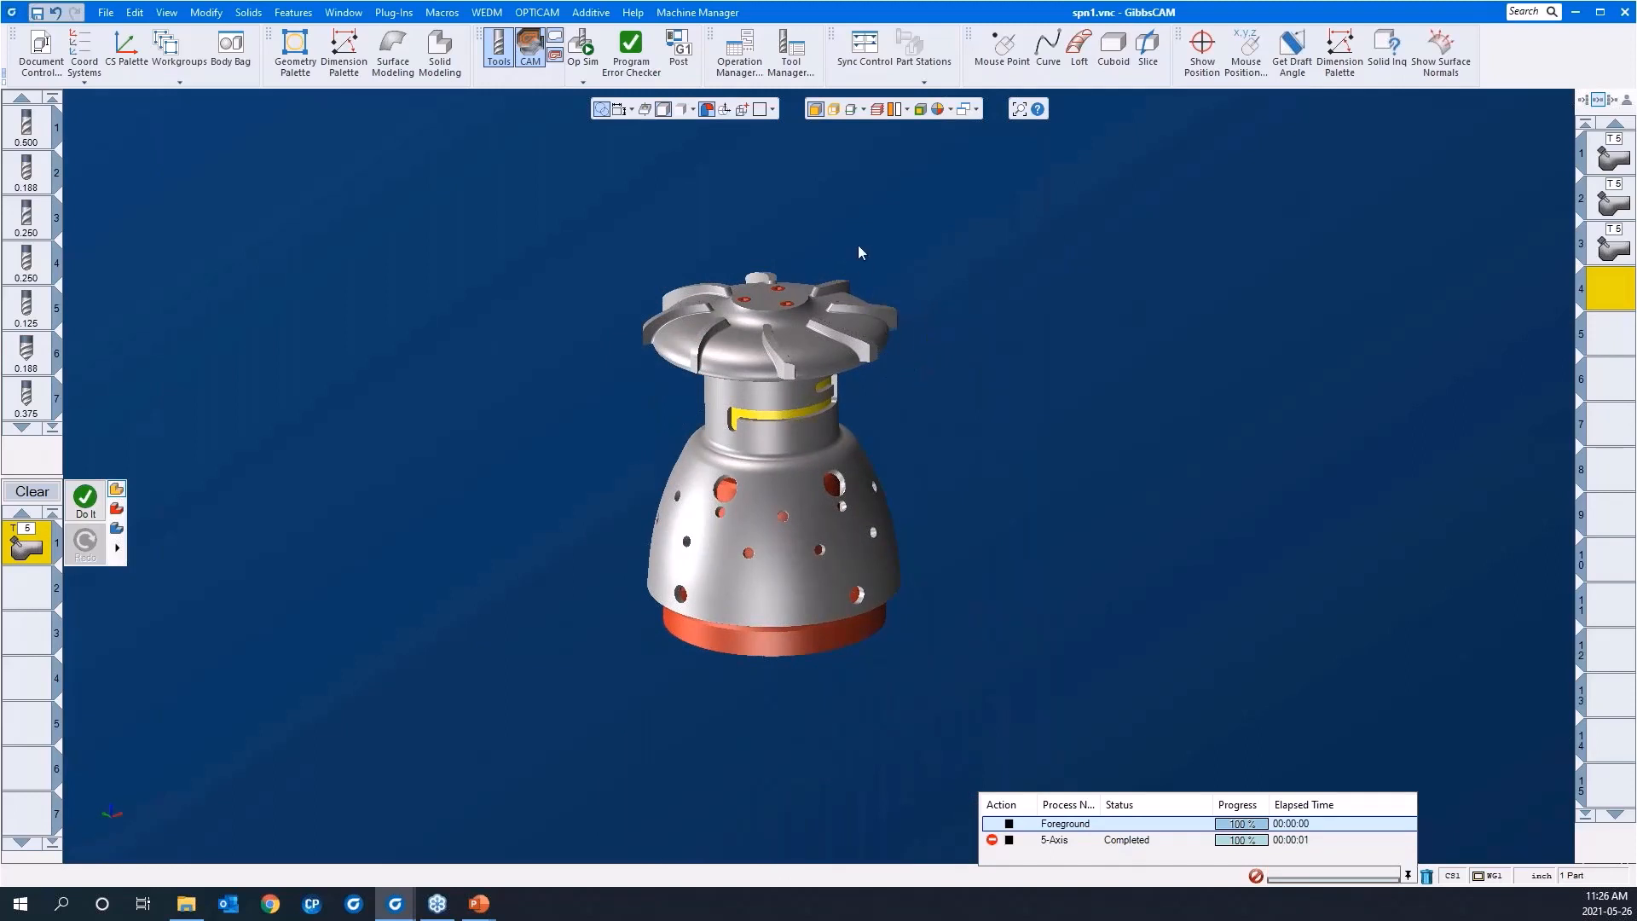
# Step: Examine the slot on the other side of the neck by highlighting its floor face, then clear the selection and restore the isometric view
pyautogui.moveTo(862, 216); pyautogui.dragTo(930, 457, button='middle')
pyautogui.moveTo(765, 208); pyautogui.dragTo(626, 467, button='middle')
pyautogui.moveTo(442, 371); pyautogui.dragTo(1419, 505, button='middle')
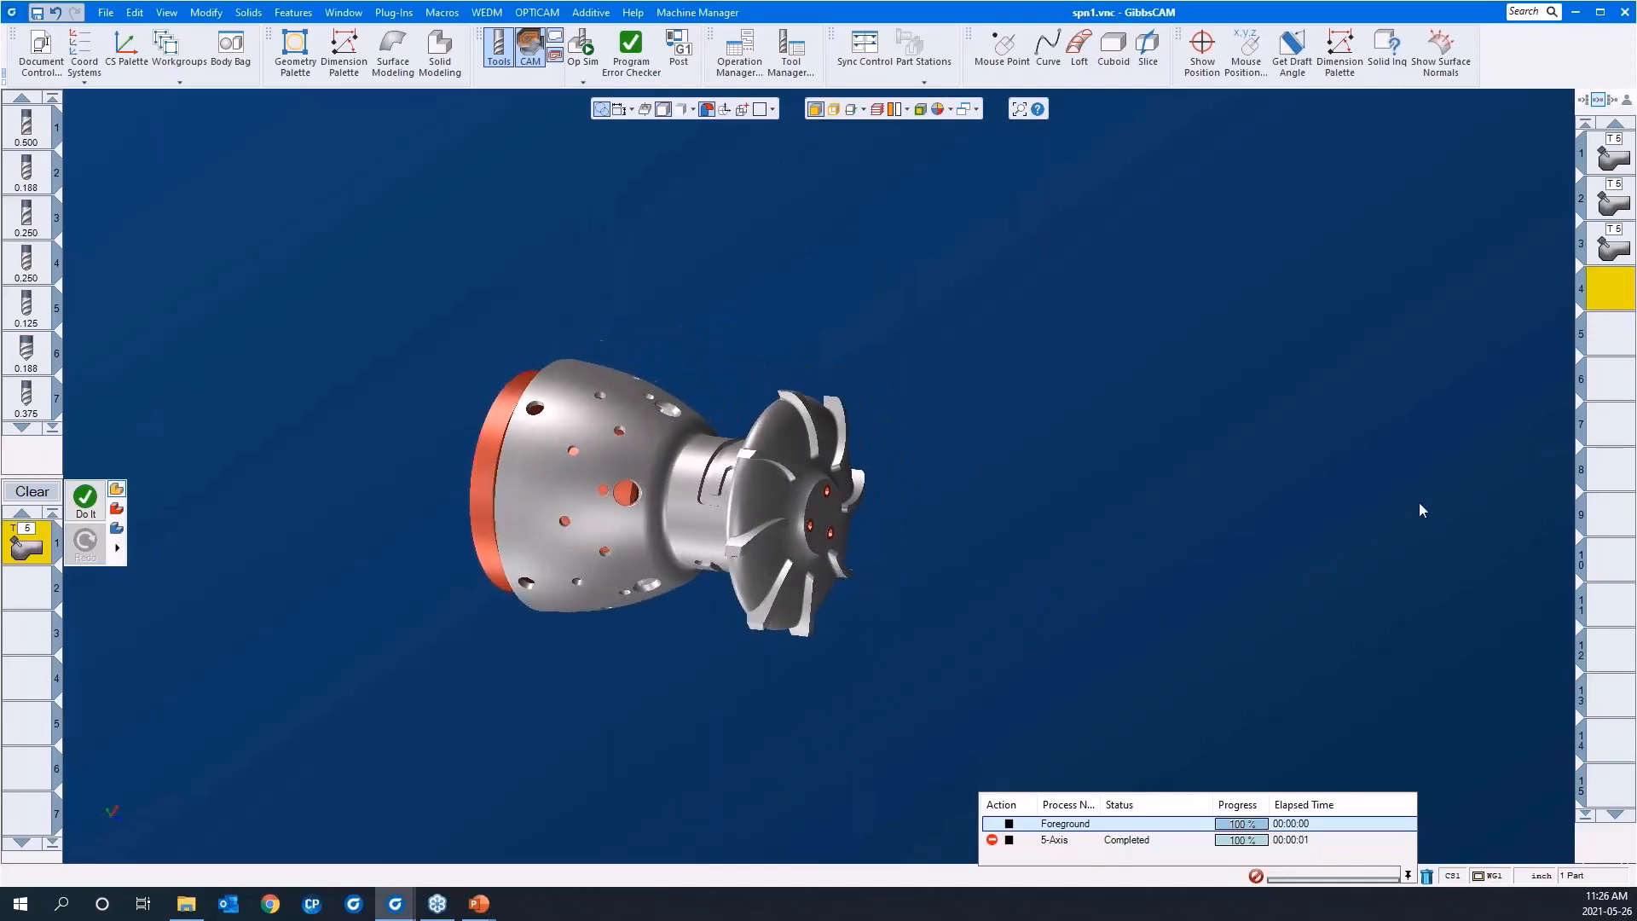
pyautogui.click(704, 494)
pyautogui.moveTo(563, 330); pyautogui.dragTo(949, 585, button='right')
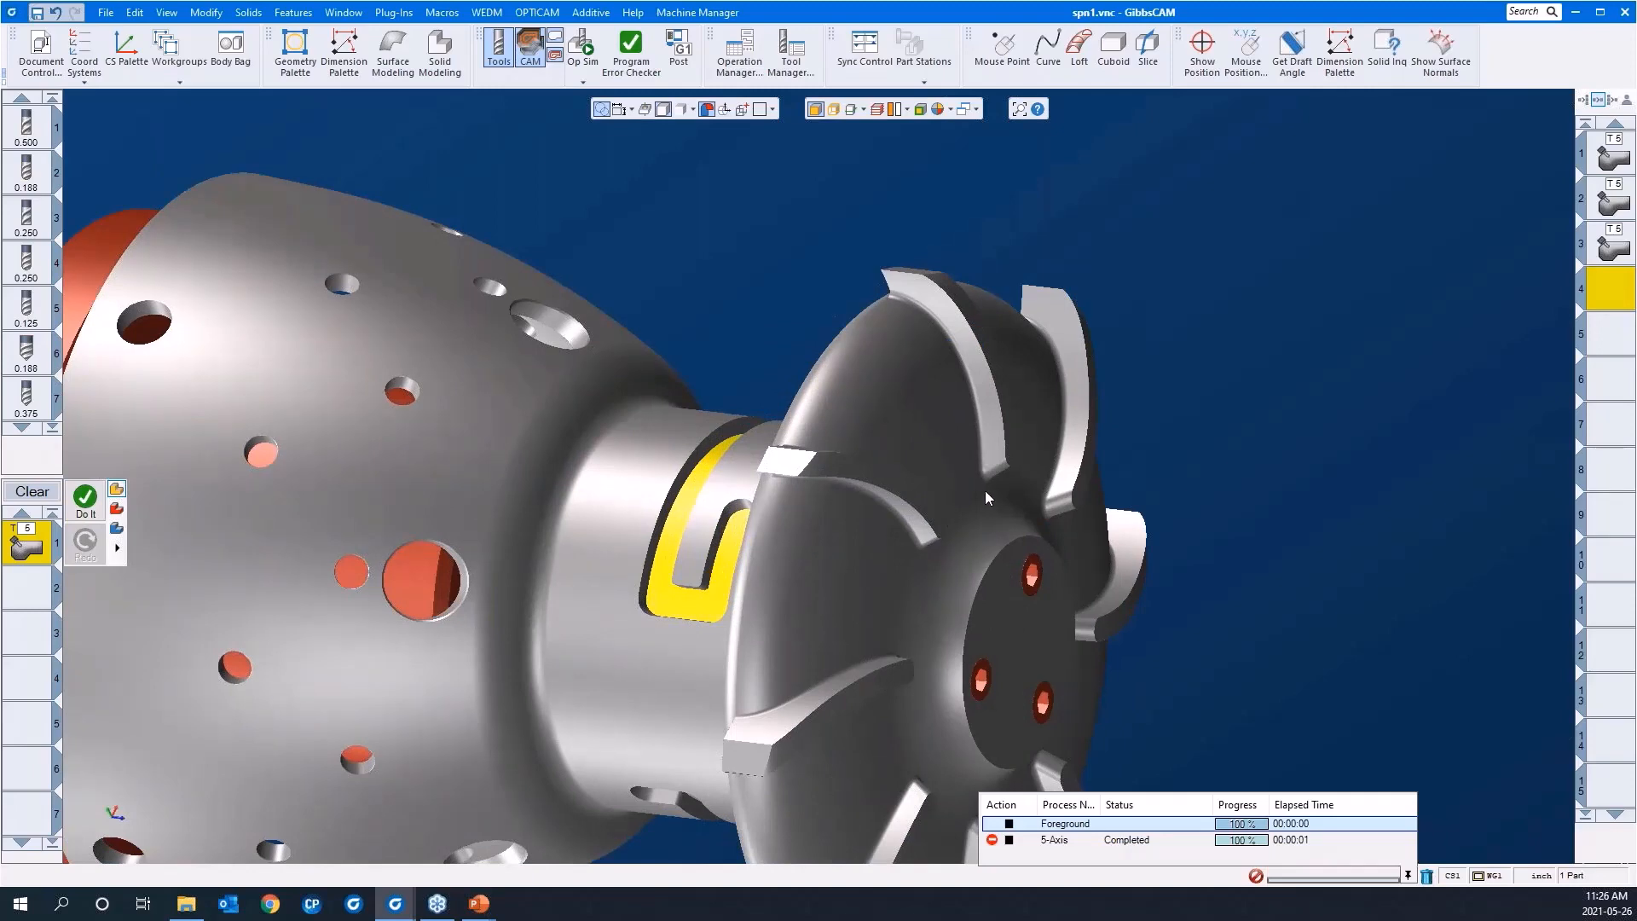
pyautogui.scroll(-2, 979, 469)
pyautogui.scroll(-3, 777, 497)
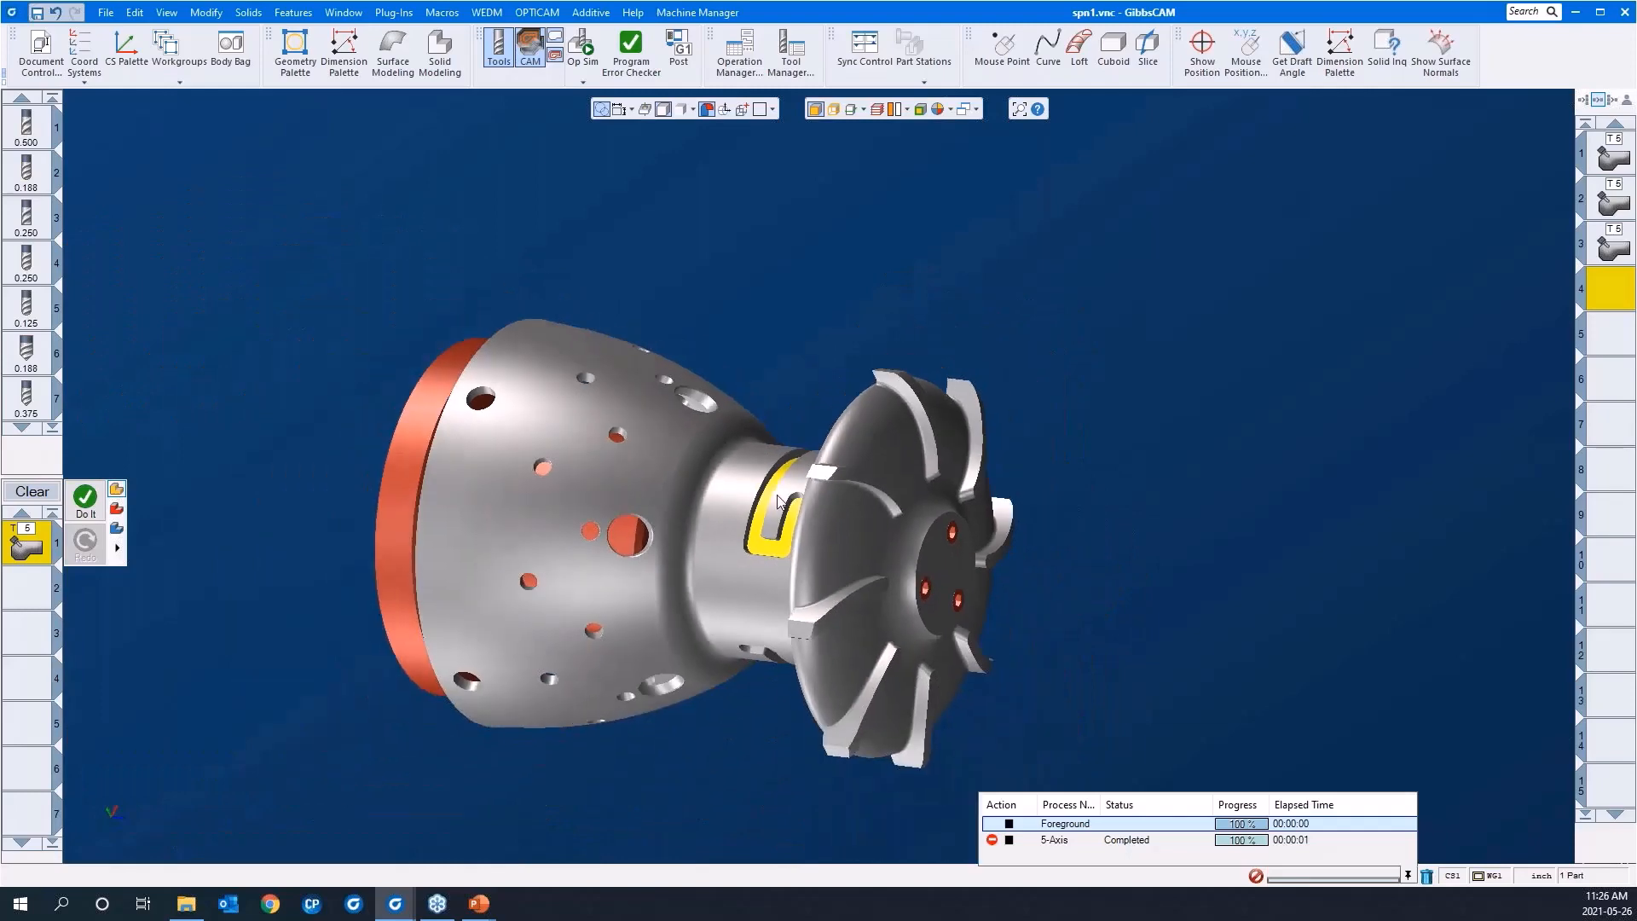
pyautogui.hotkey('ctrl', 'i')
pyautogui.hotkey('ctrl', 'u')
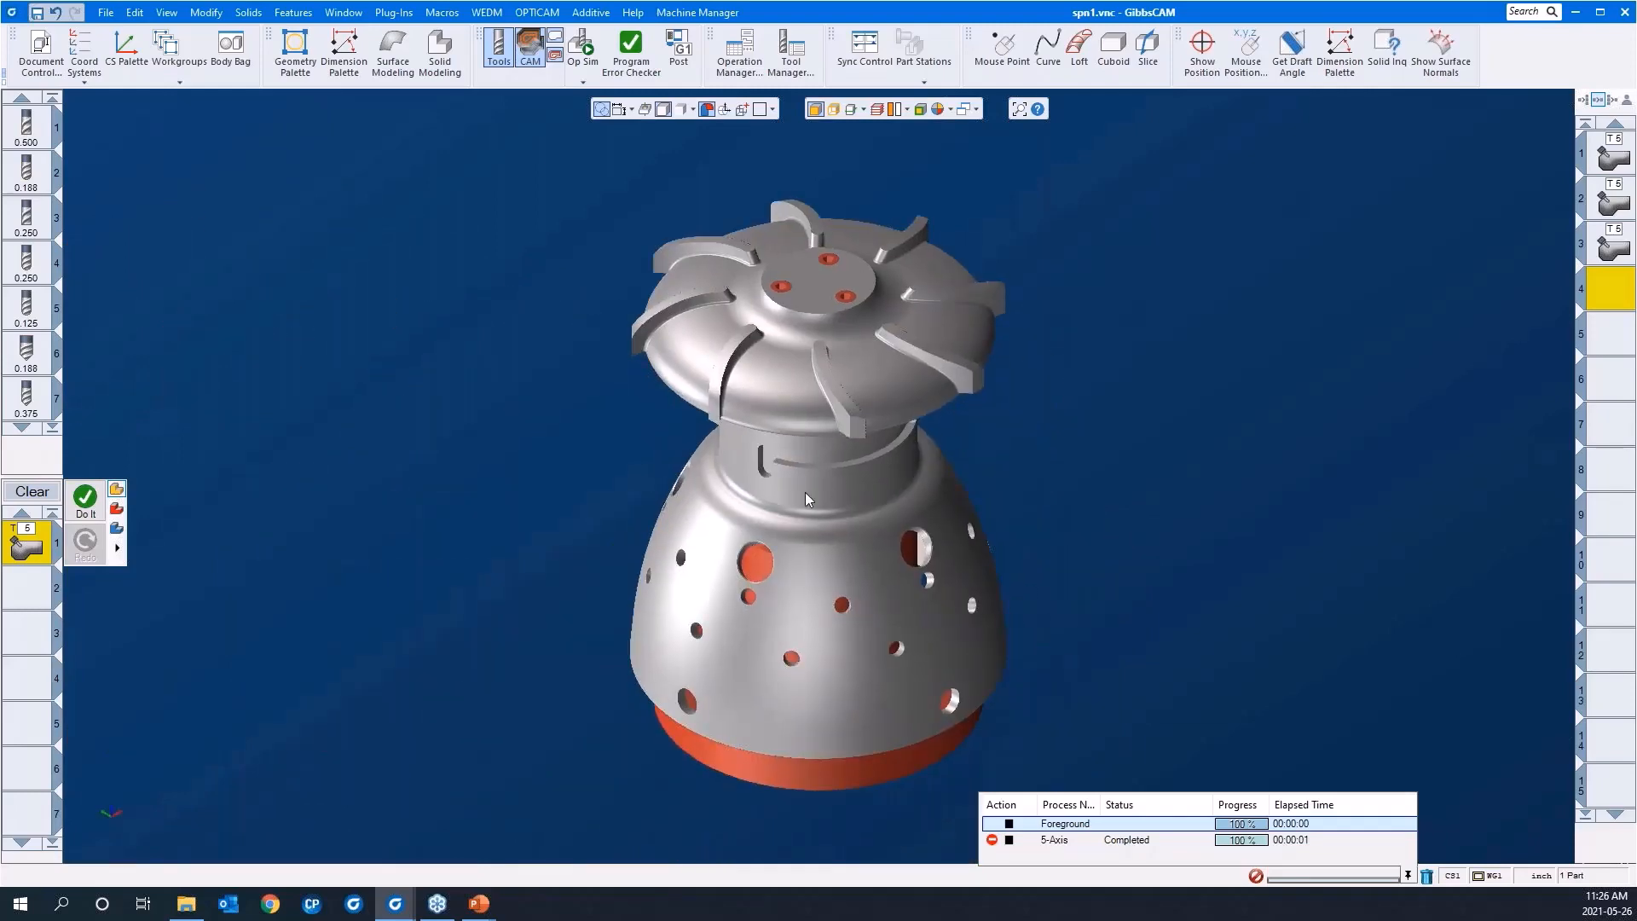
# Step: Load the saved process list "multiaxis rough 4AS slot" in place of the current process
pyautogui.moveTo(873, 452); pyautogui.dragTo(815, 236, button='middle')
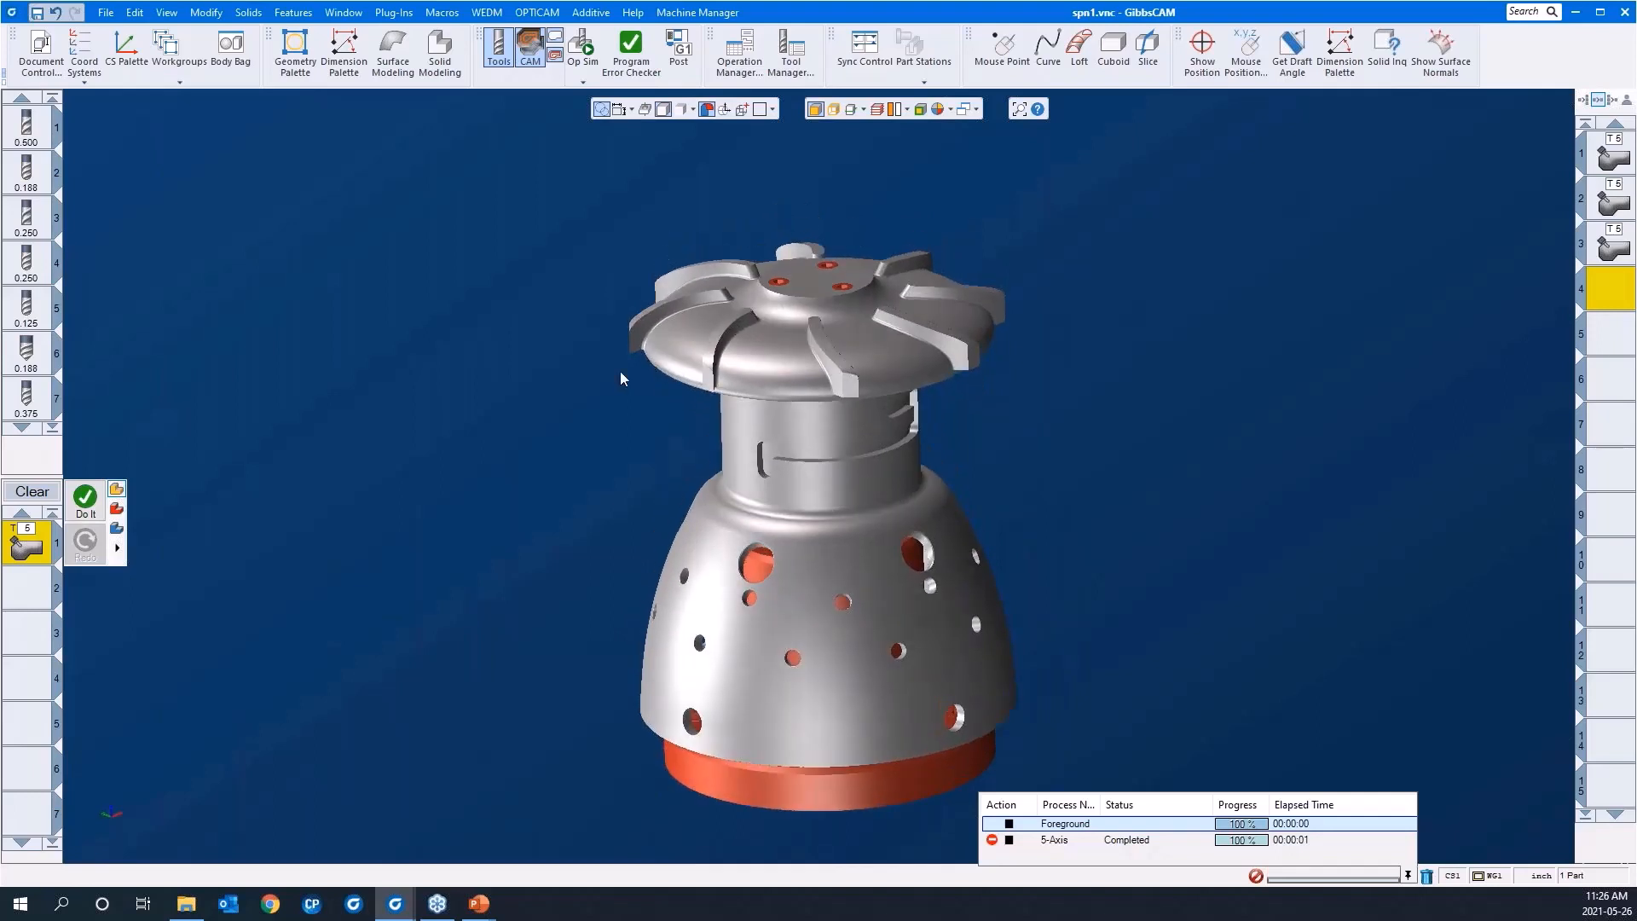
pyautogui.rightClick(27, 544)
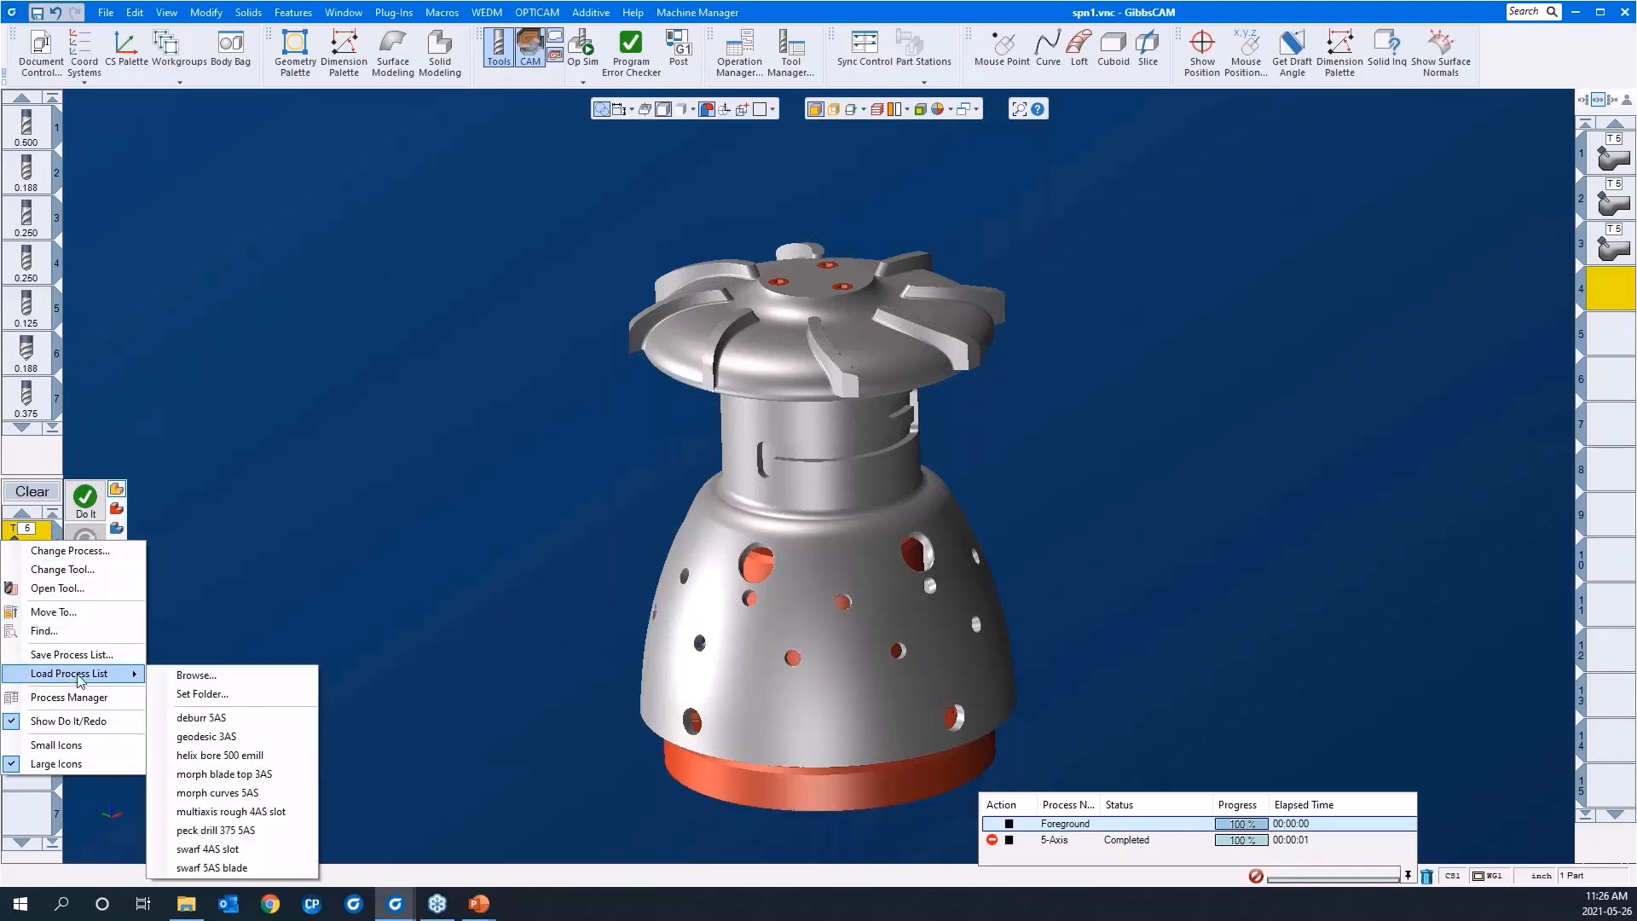
pyautogui.click(243, 812)
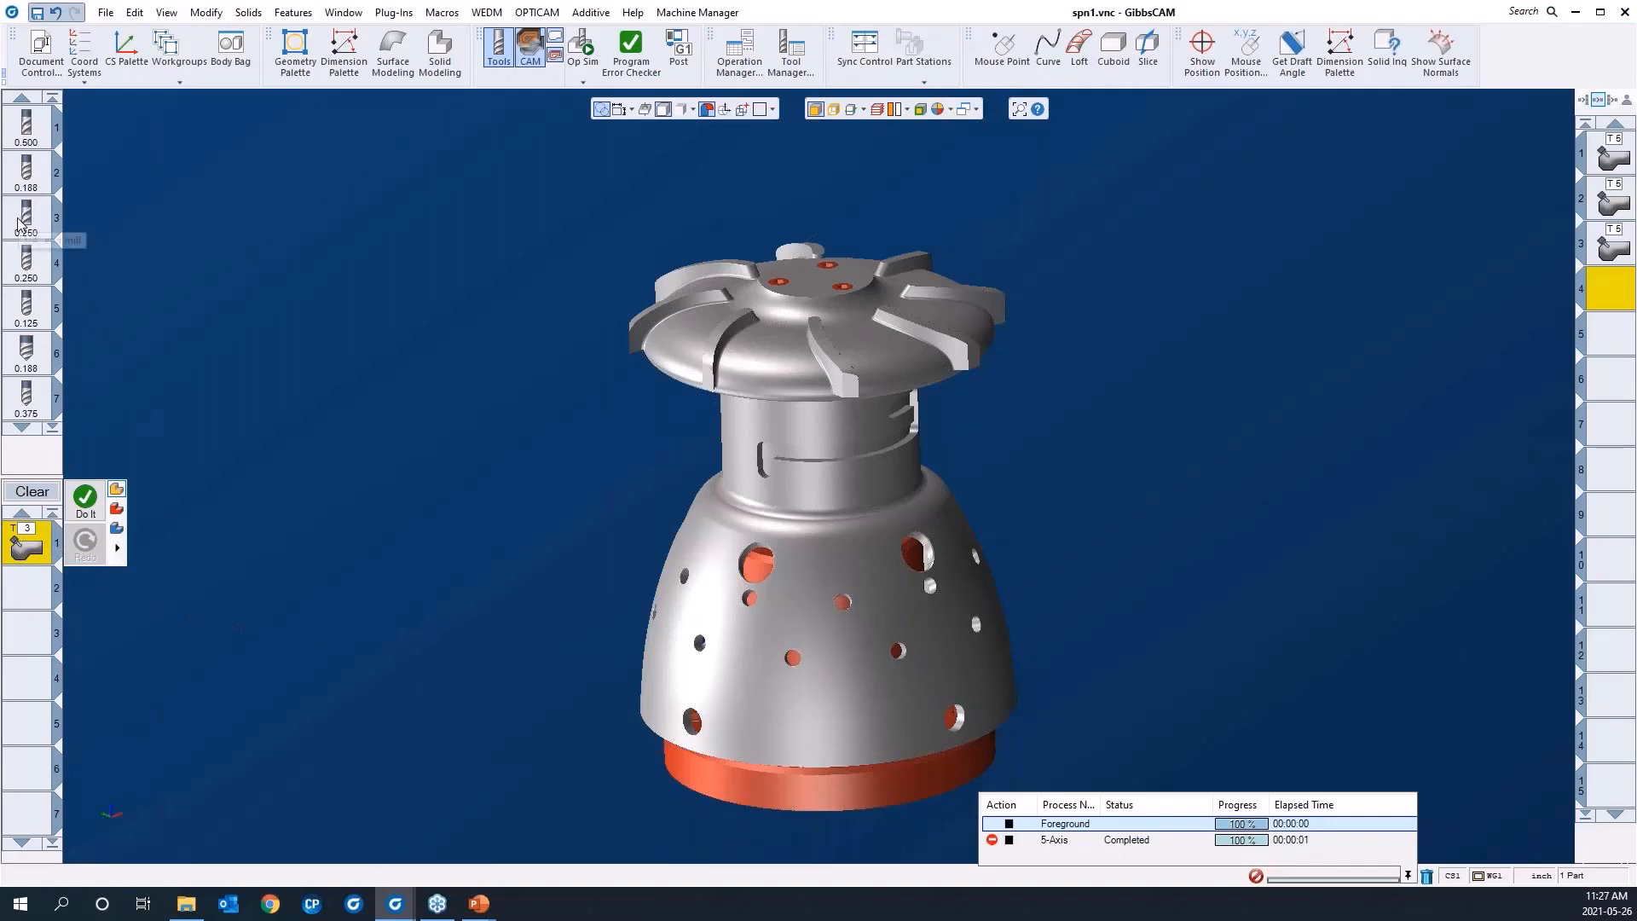
# Step: Measure the width between the neck slot's walls, then close the measurement
pyautogui.moveTo(716, 296); pyautogui.dragTo(967, 574)
pyautogui.moveTo(820, 552); pyautogui.dragTo(961, 126, button='middle')
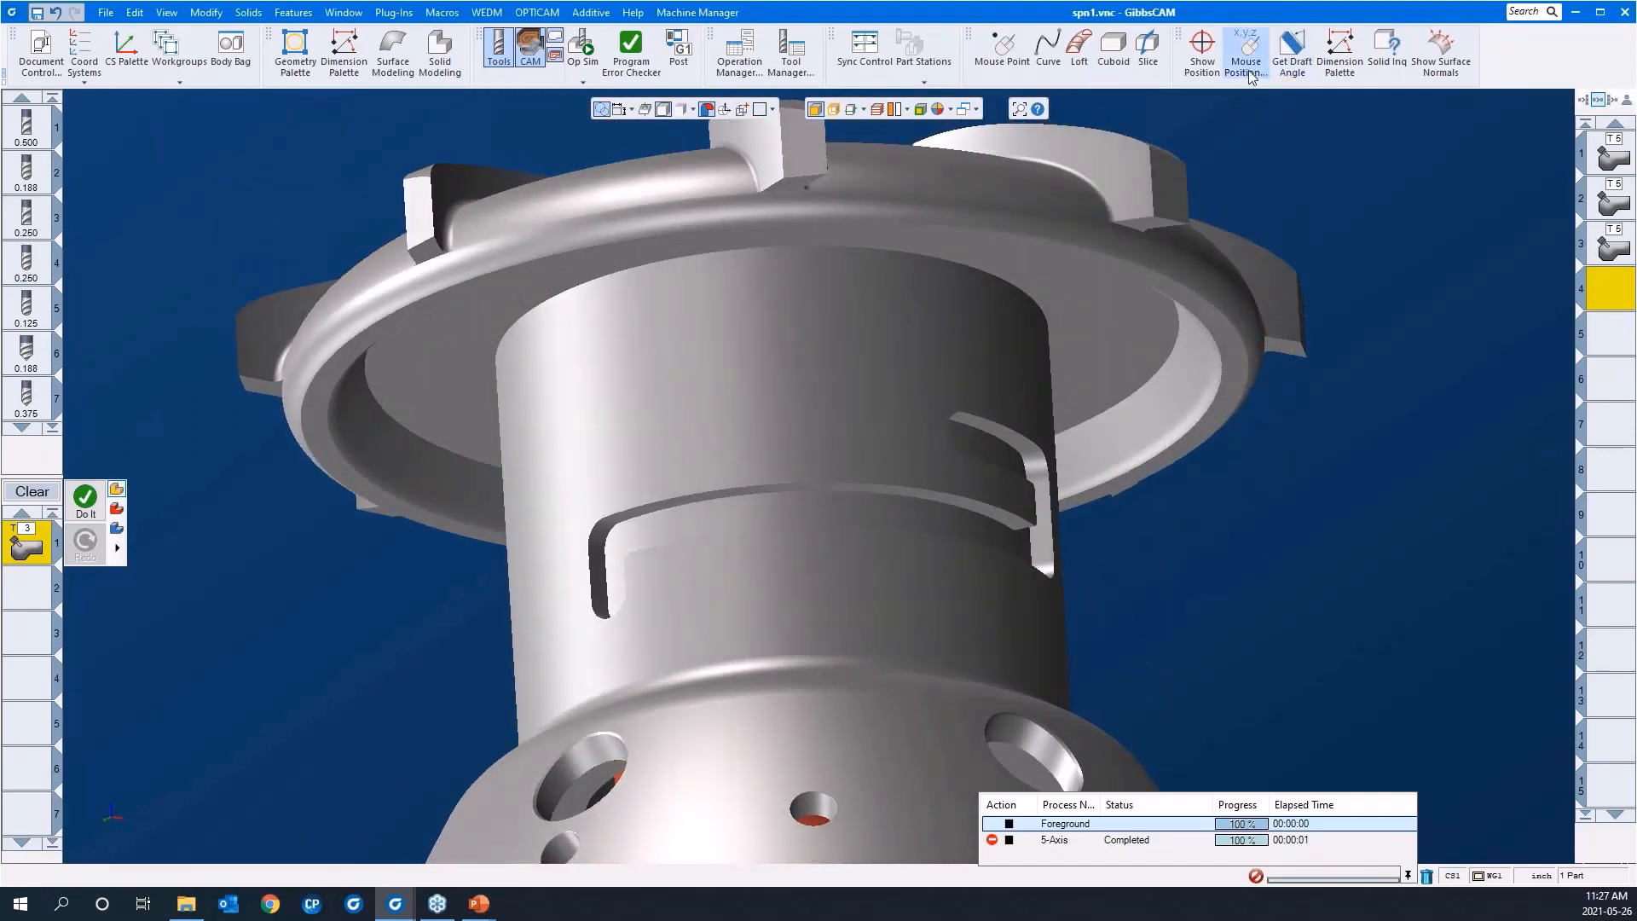
pyautogui.click(1202, 46)
pyautogui.click(1096, 160)
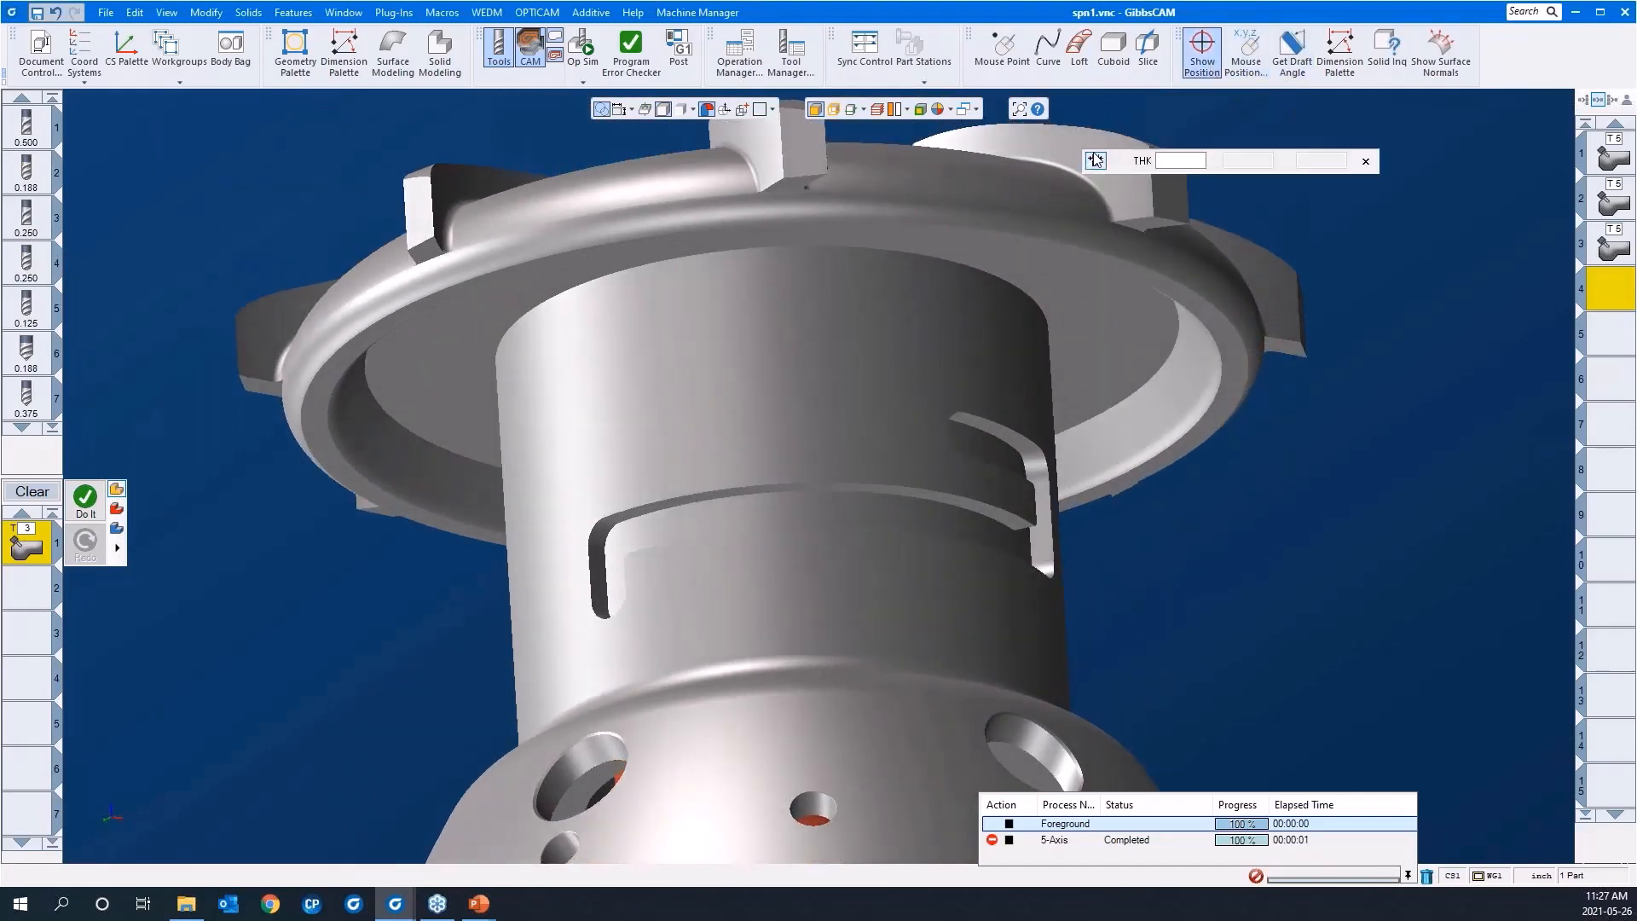
pyautogui.click(970, 503)
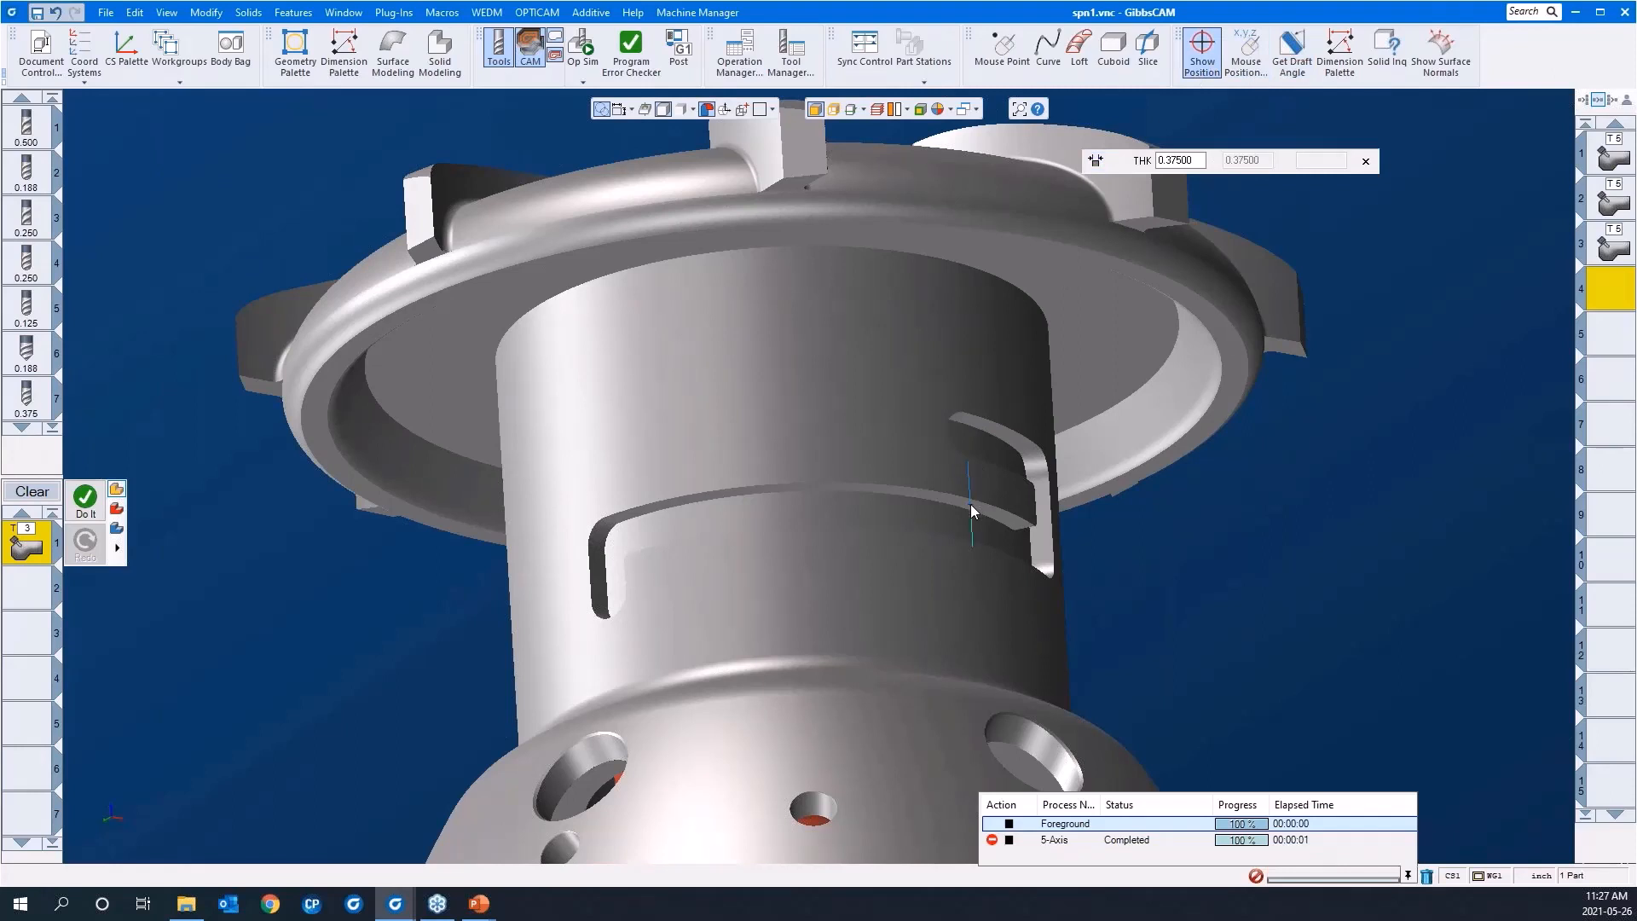
pyautogui.click(1365, 162)
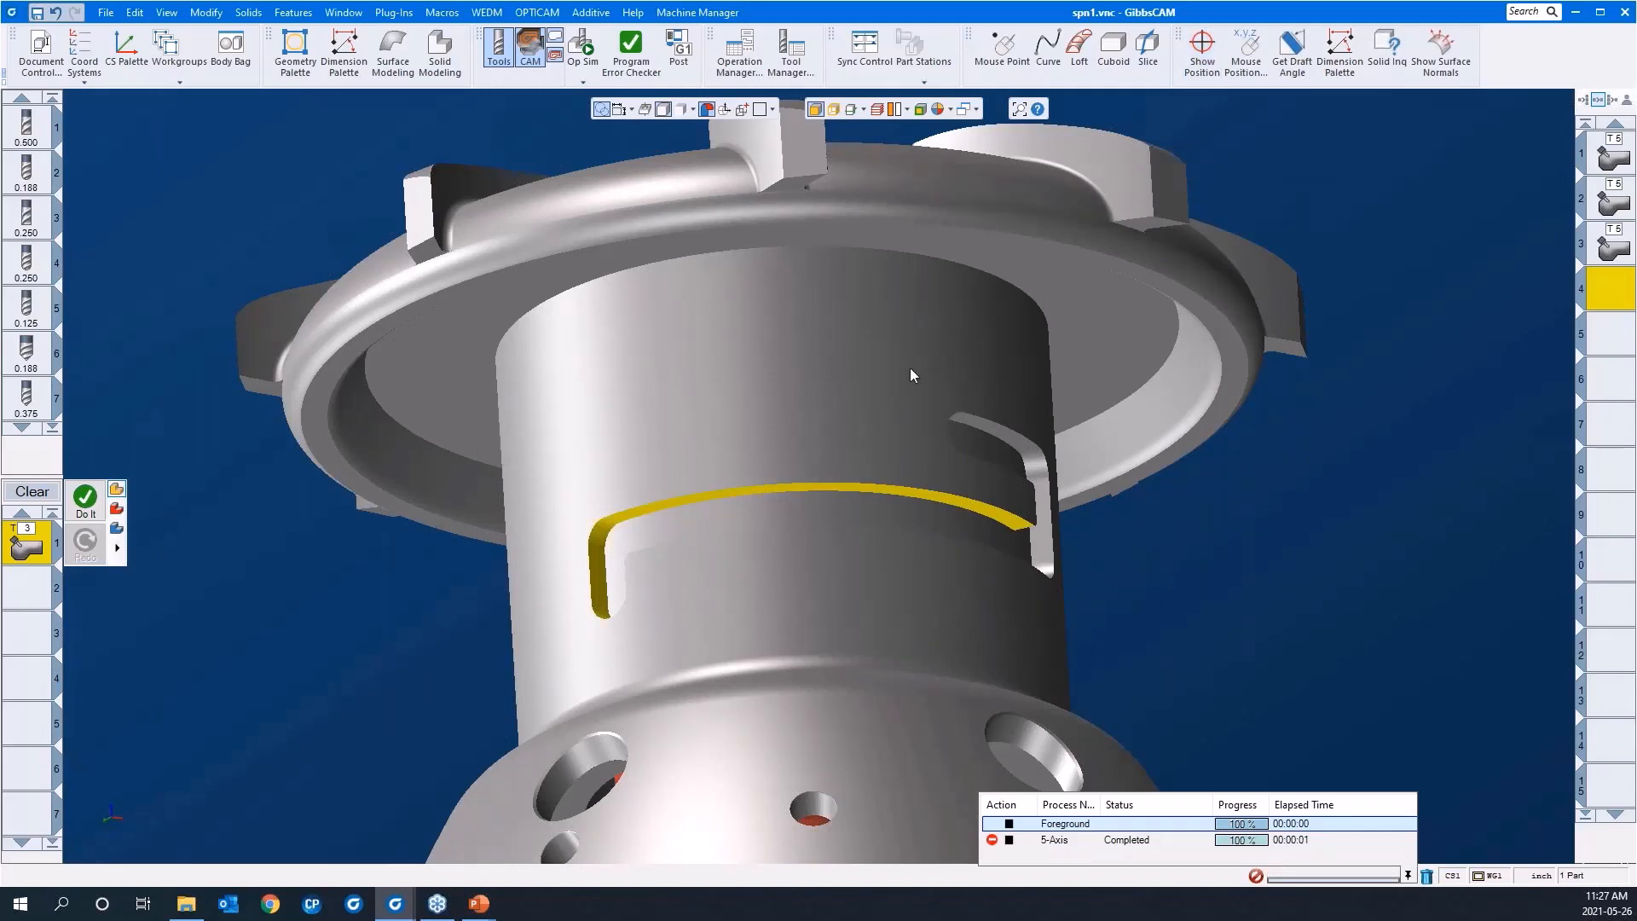
# Step: Open the loaded process's 5-axis parameters, show its surface path settings and move the window clear of the part
pyautogui.scroll(-2, 908, 366)
pyautogui.moveTo(860, 277); pyautogui.dragTo(928, 670, button='middle')
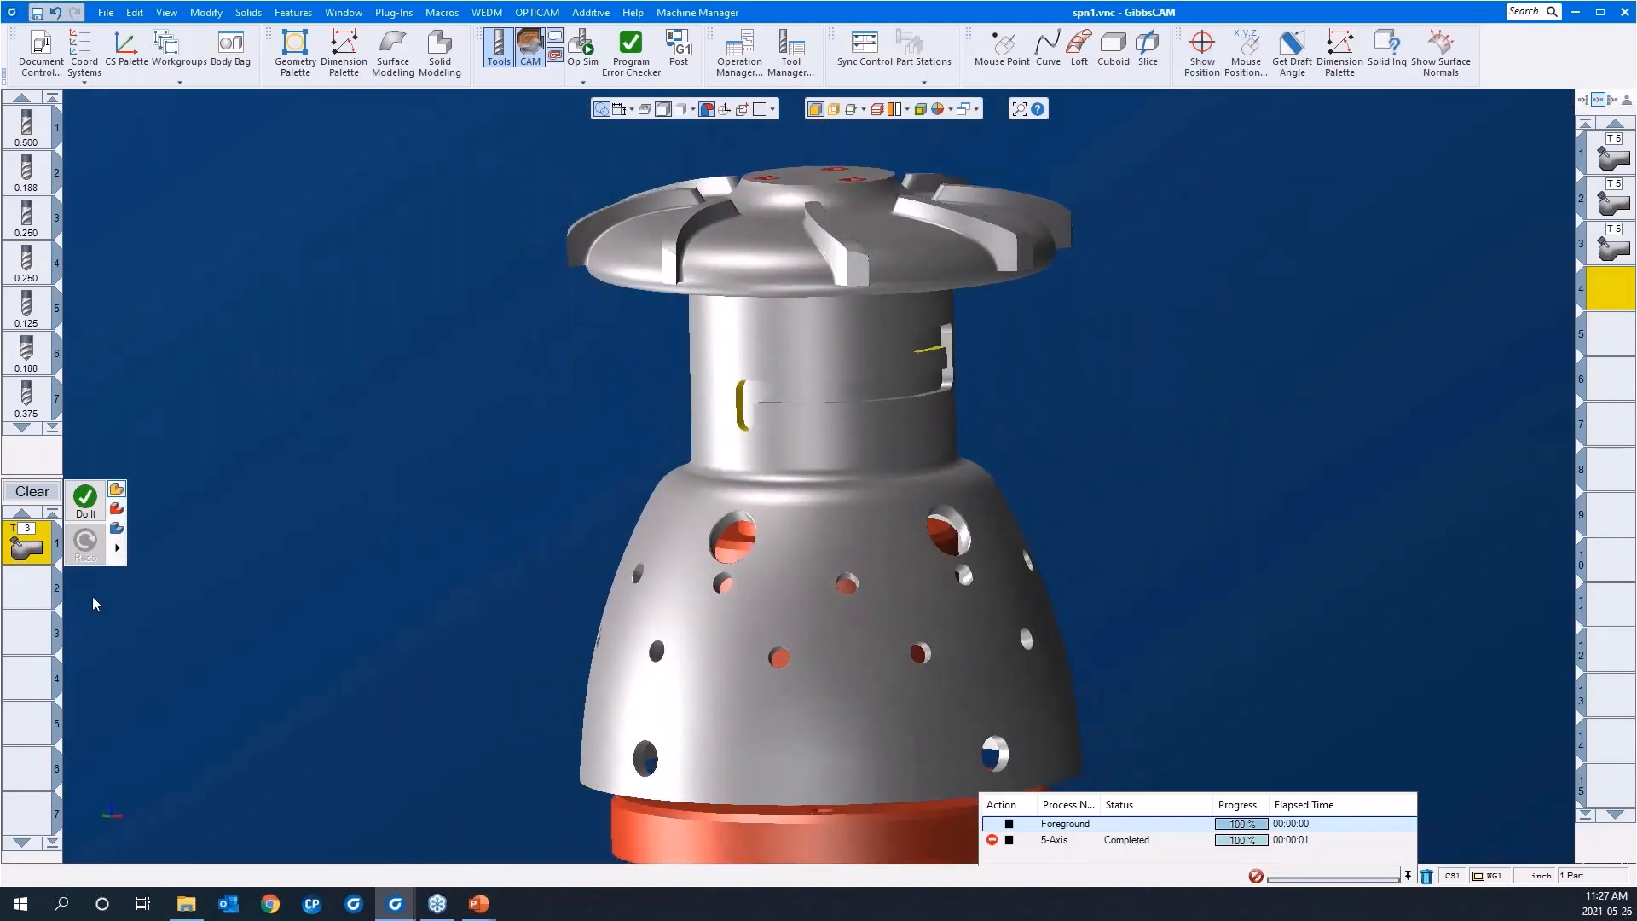
pyautogui.doubleClick(21, 549)
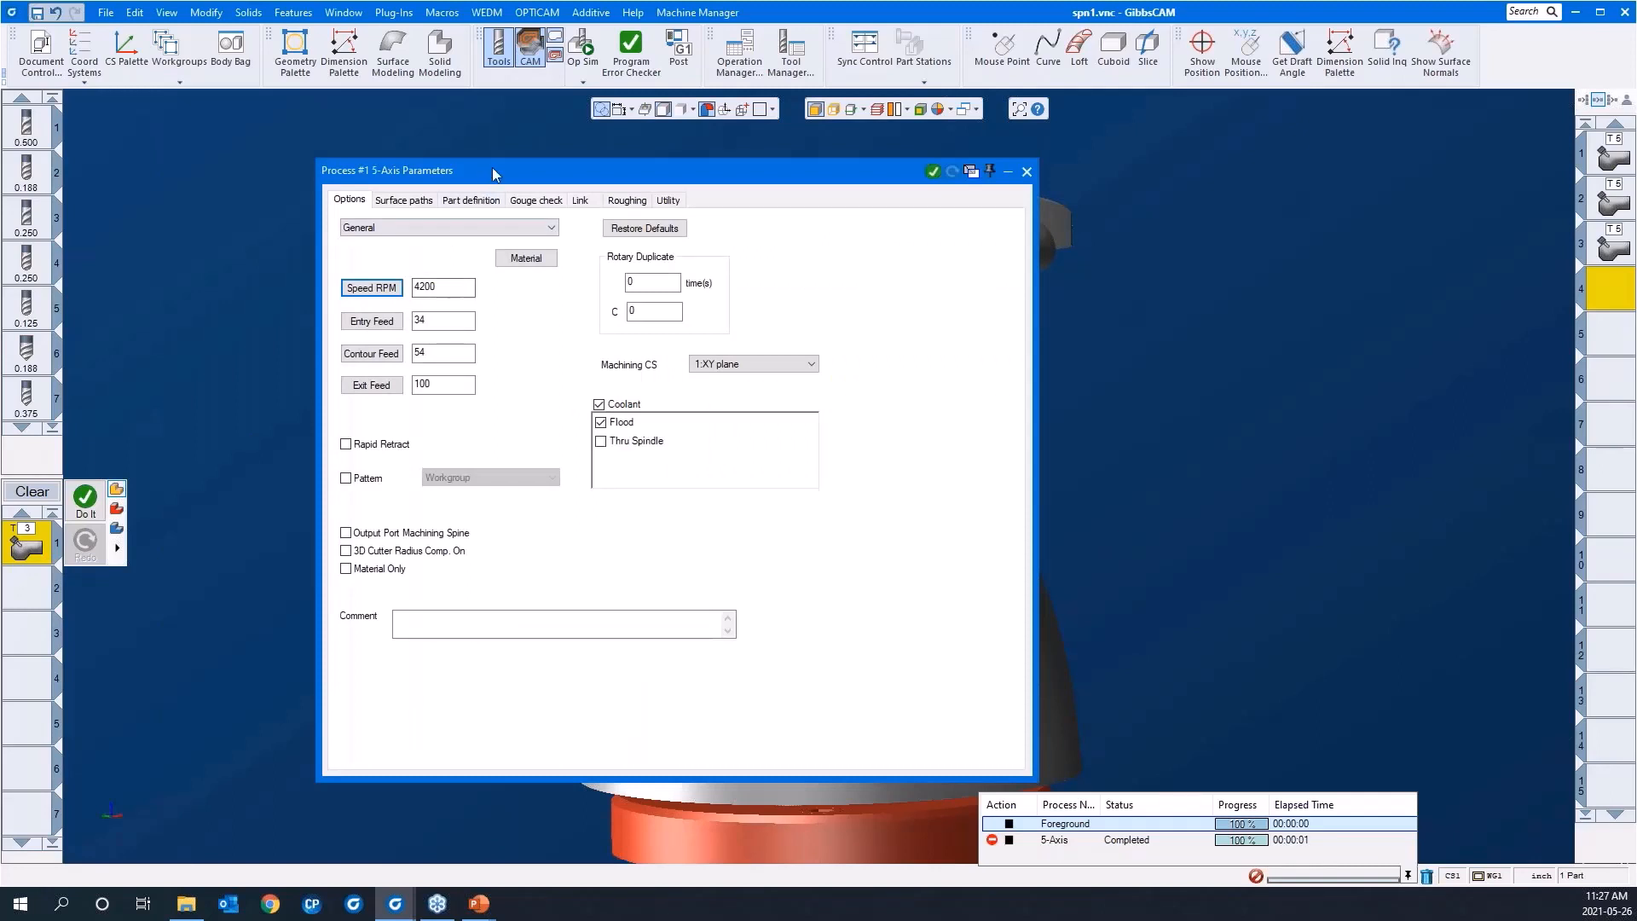
pyautogui.moveTo(490, 165); pyautogui.dragTo(287, 147)
pyautogui.click(341, 597)
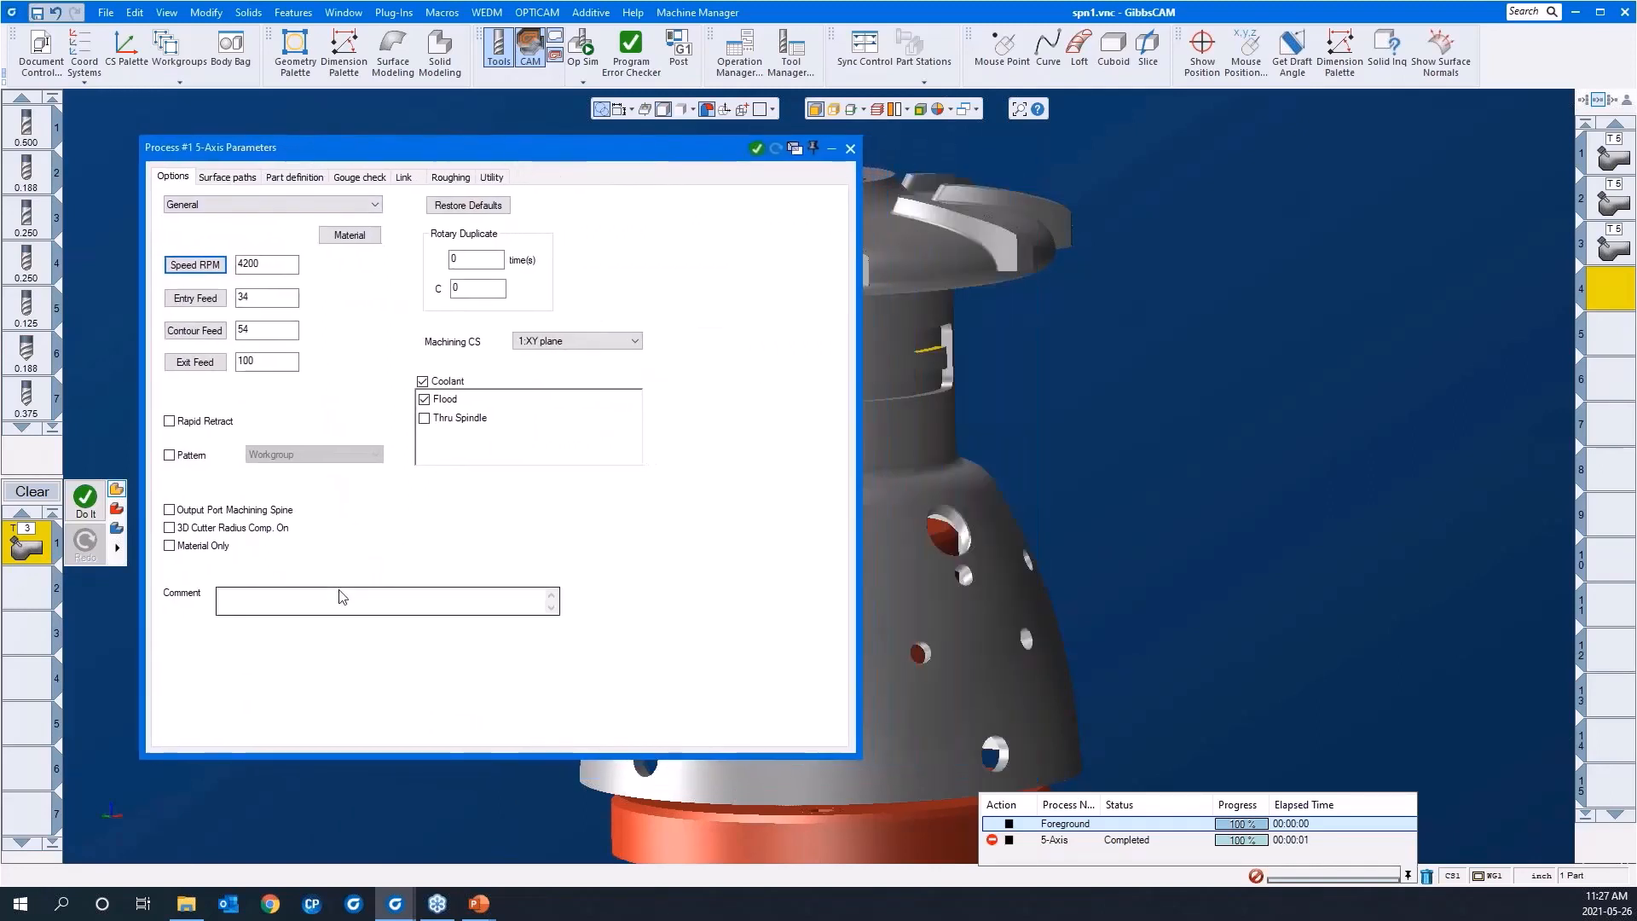
pyautogui.click(238, 179)
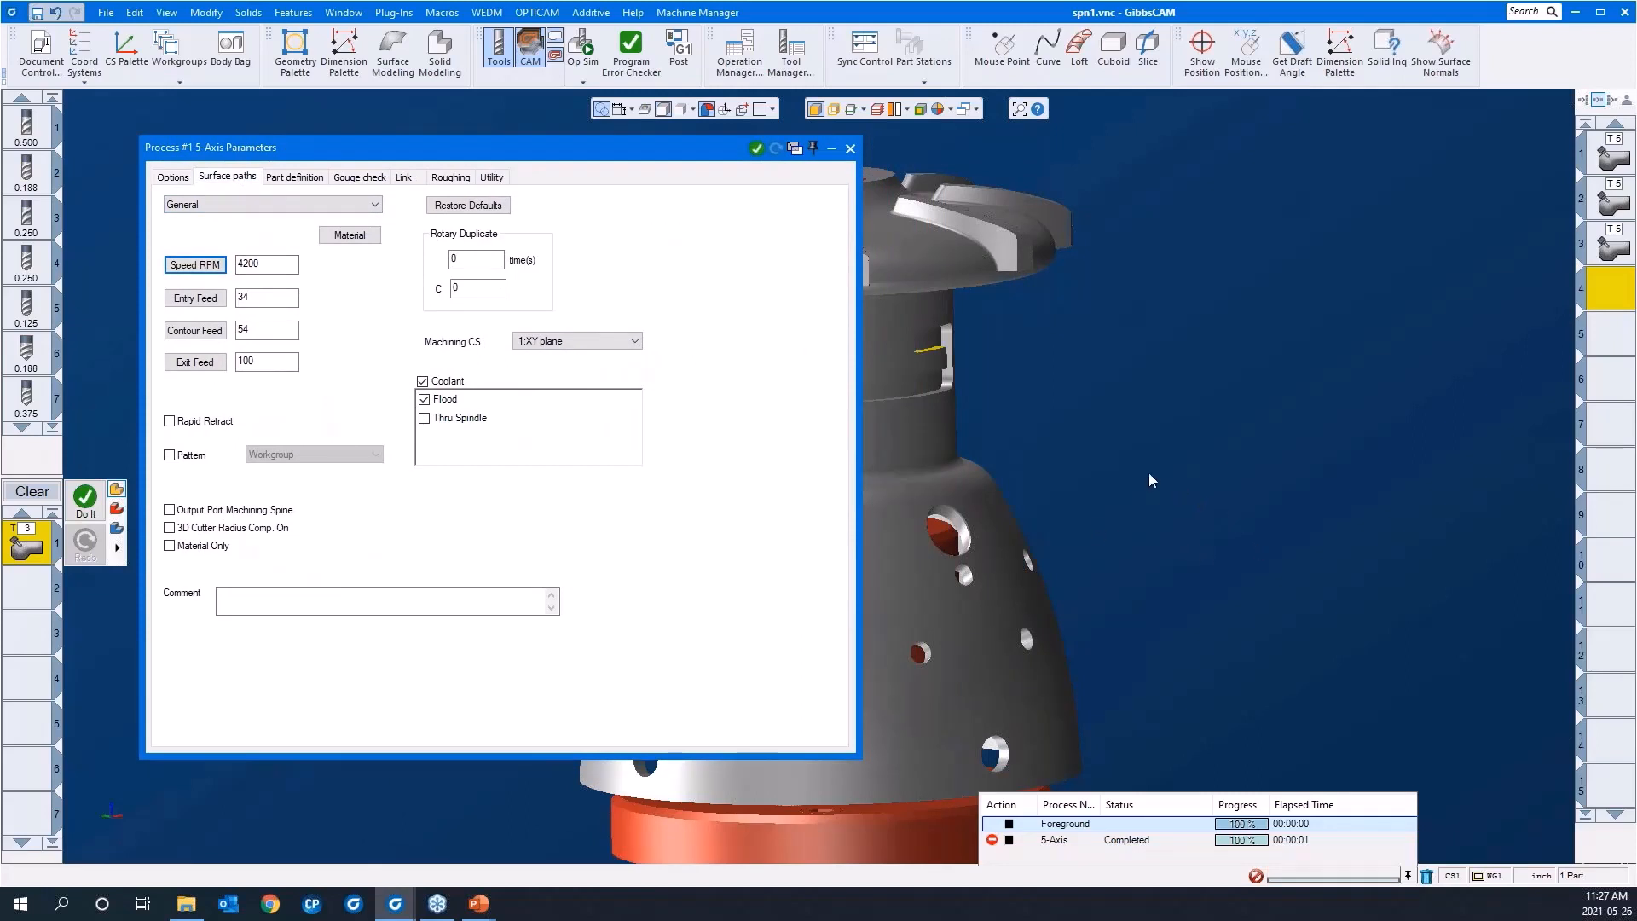
pyautogui.moveTo(1149, 474); pyautogui.dragTo(1459, 489, button='middle')
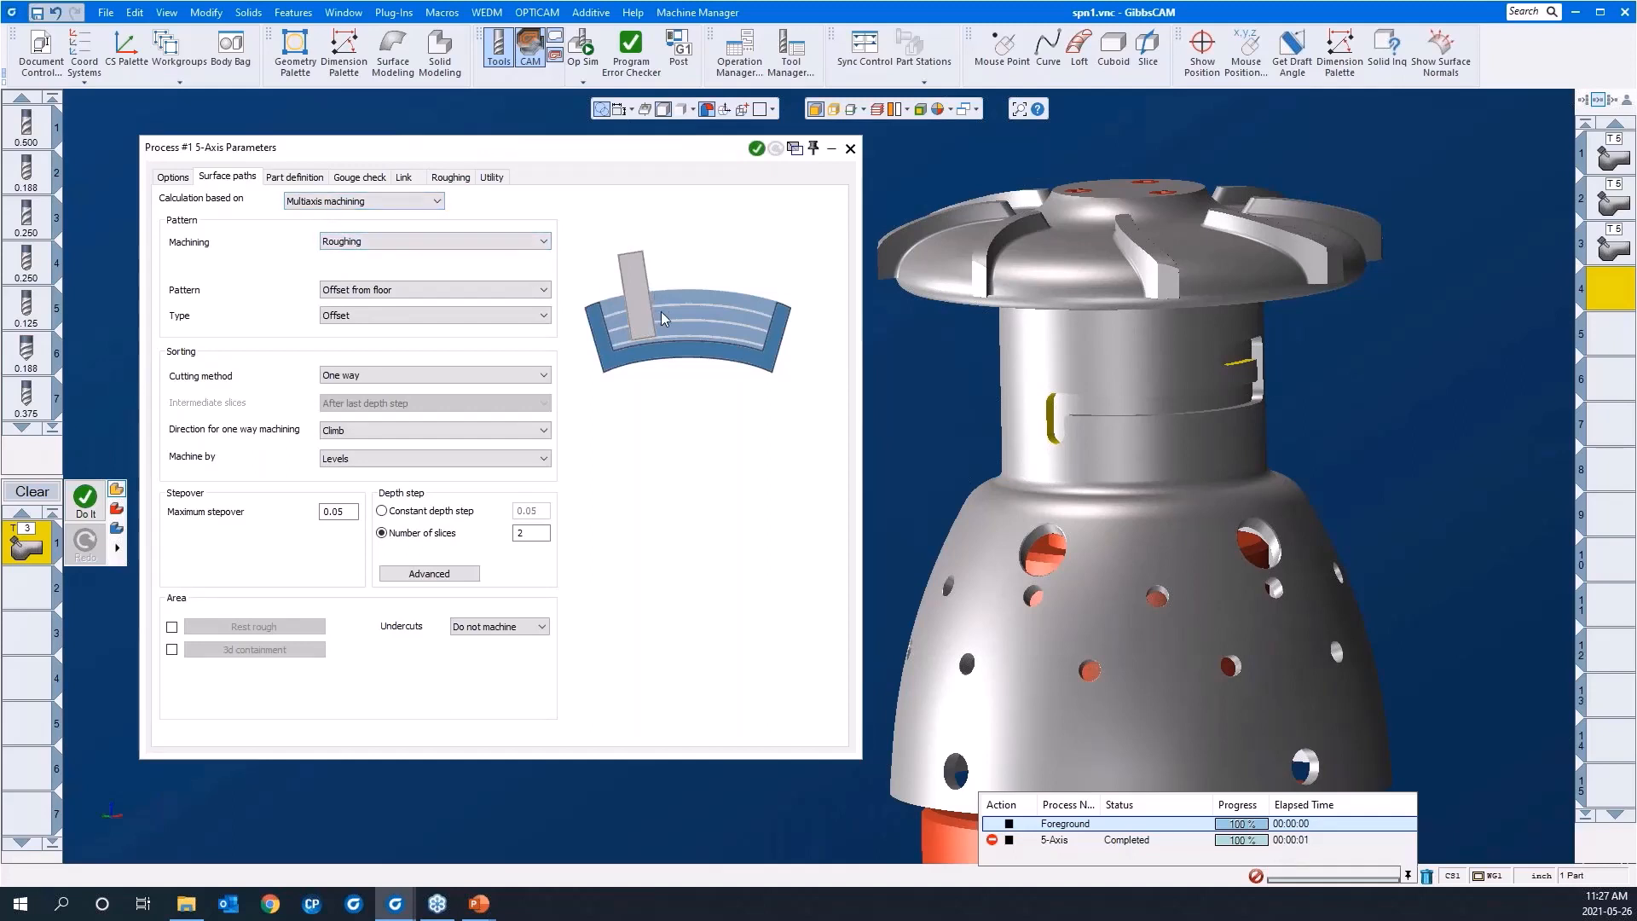
# Step: Try the Adaptive type for the roughing pattern, then return the type to Offset
pyautogui.click(516, 321)
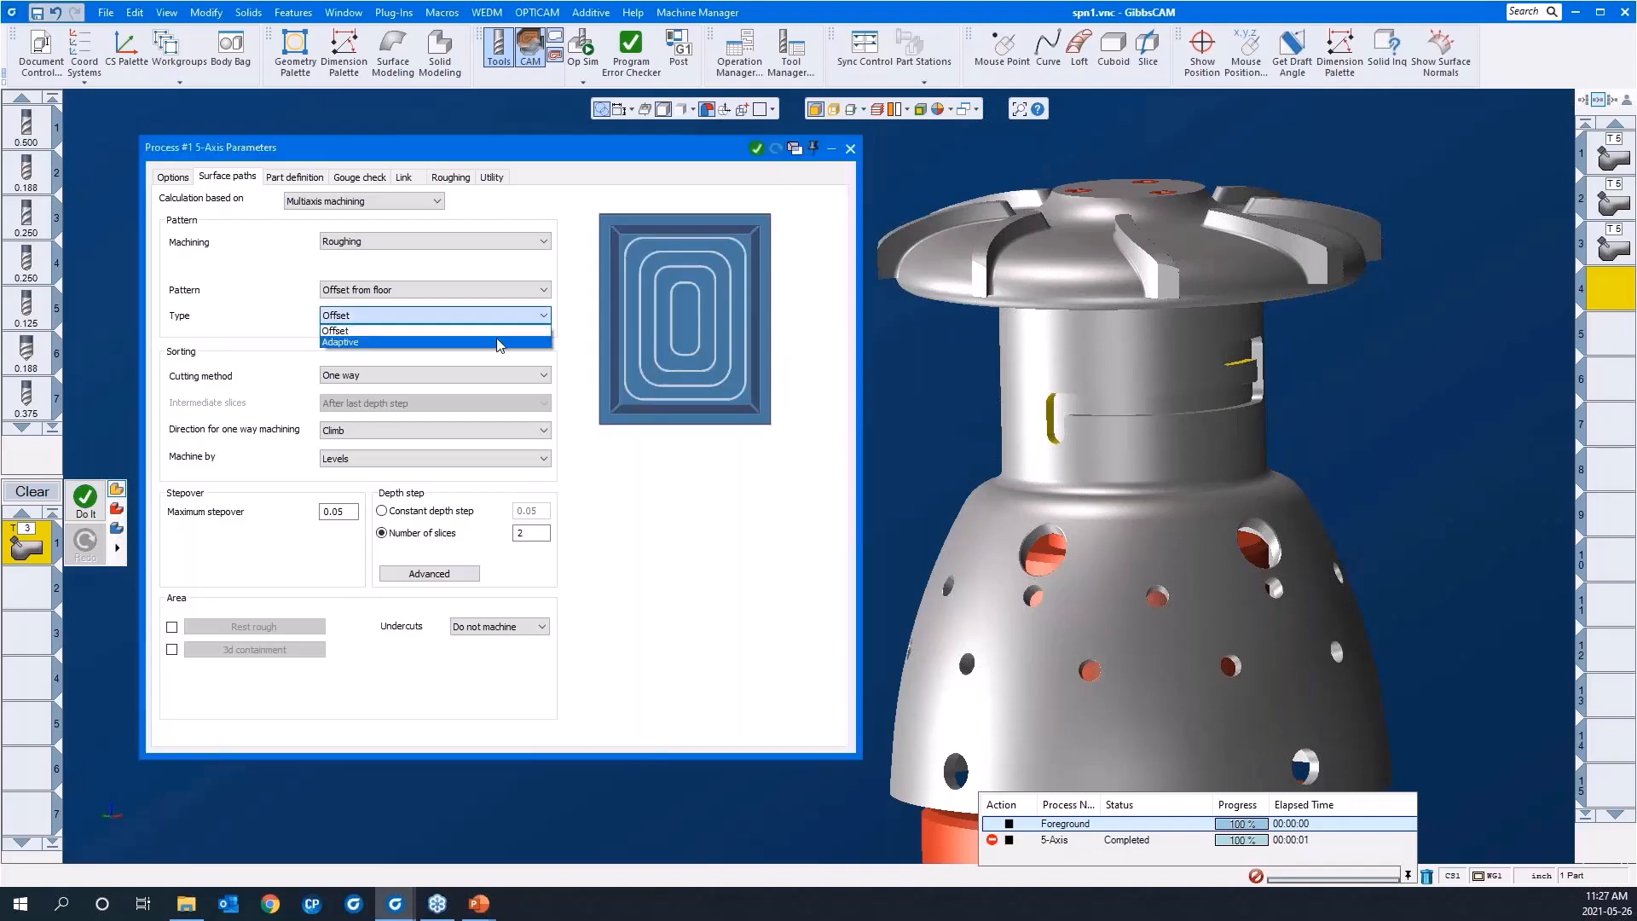
pyautogui.click(499, 342)
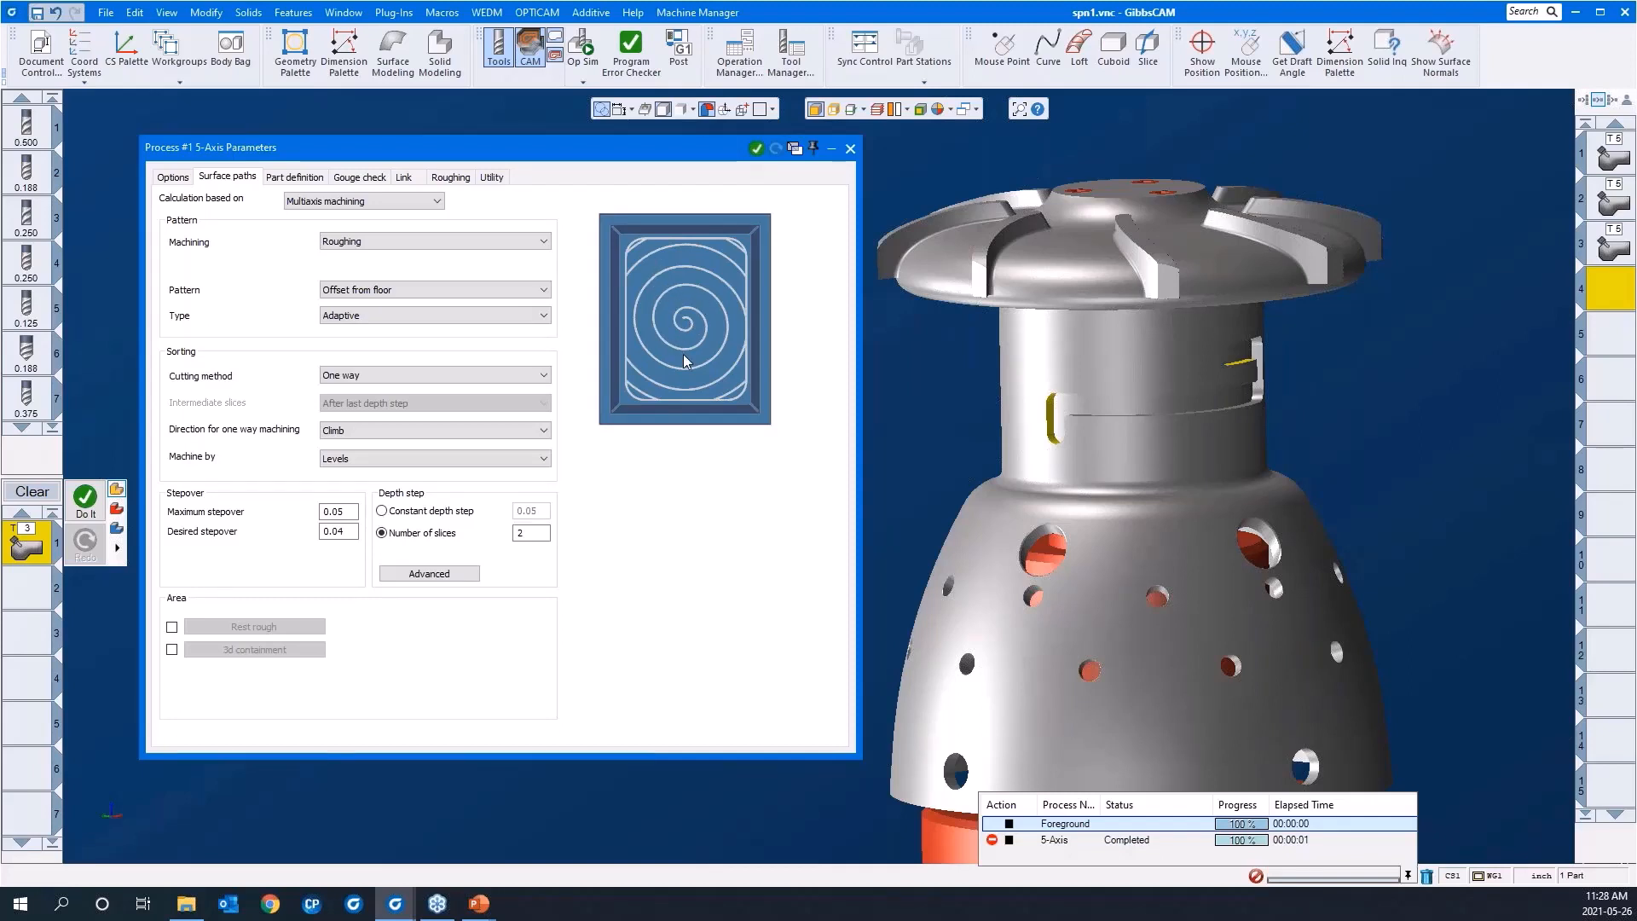
pyautogui.click(424, 319)
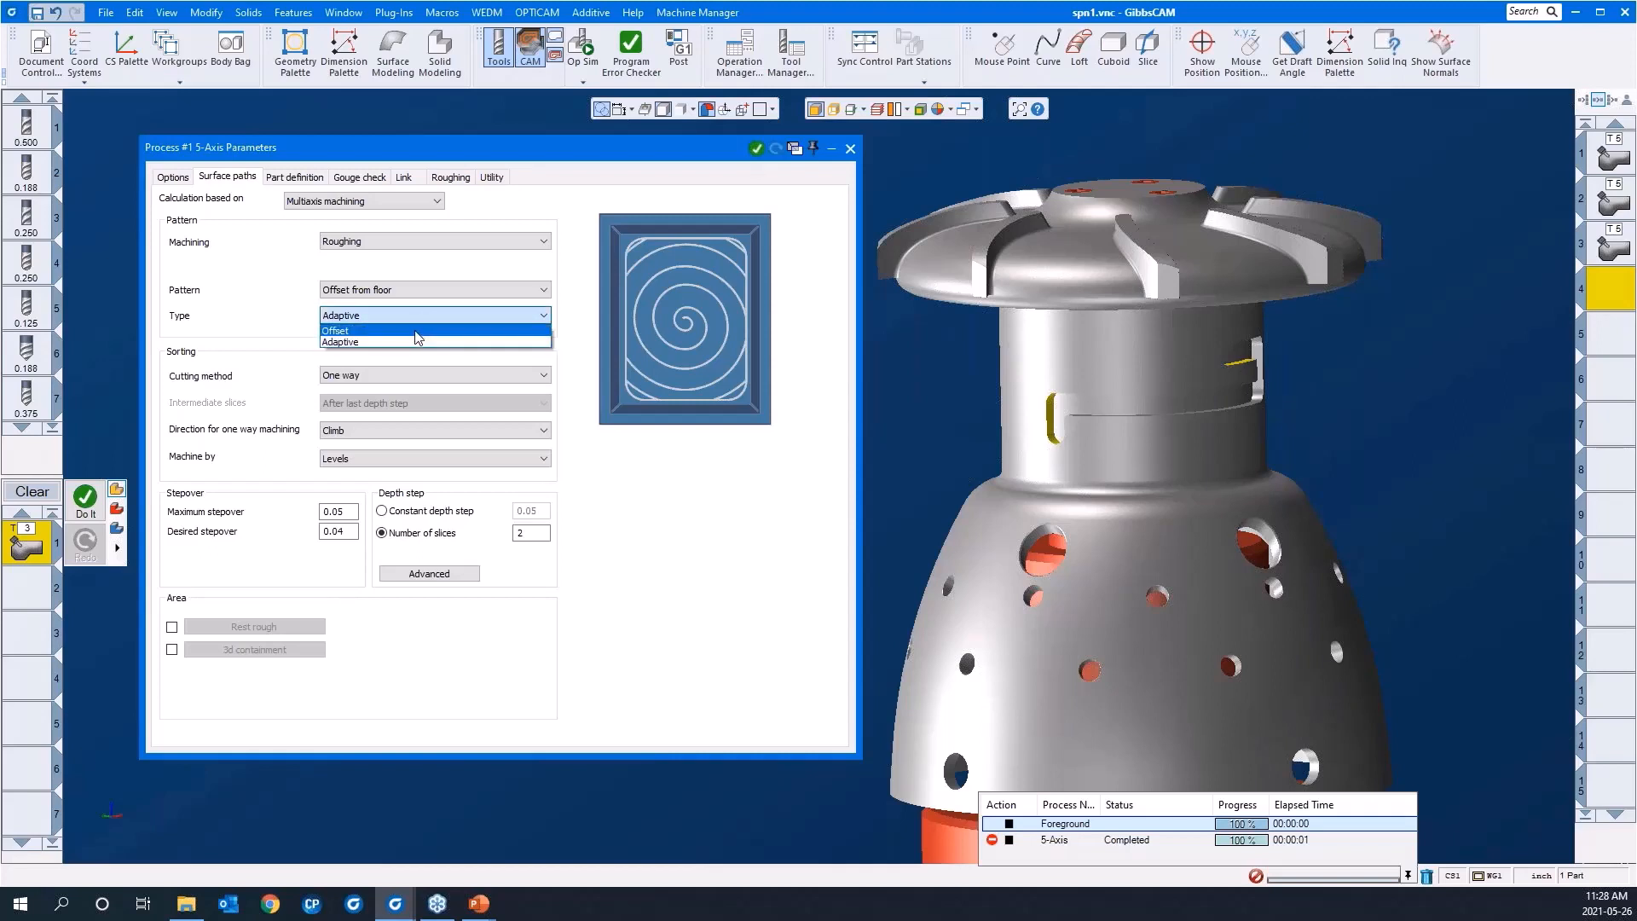
pyautogui.click(418, 339)
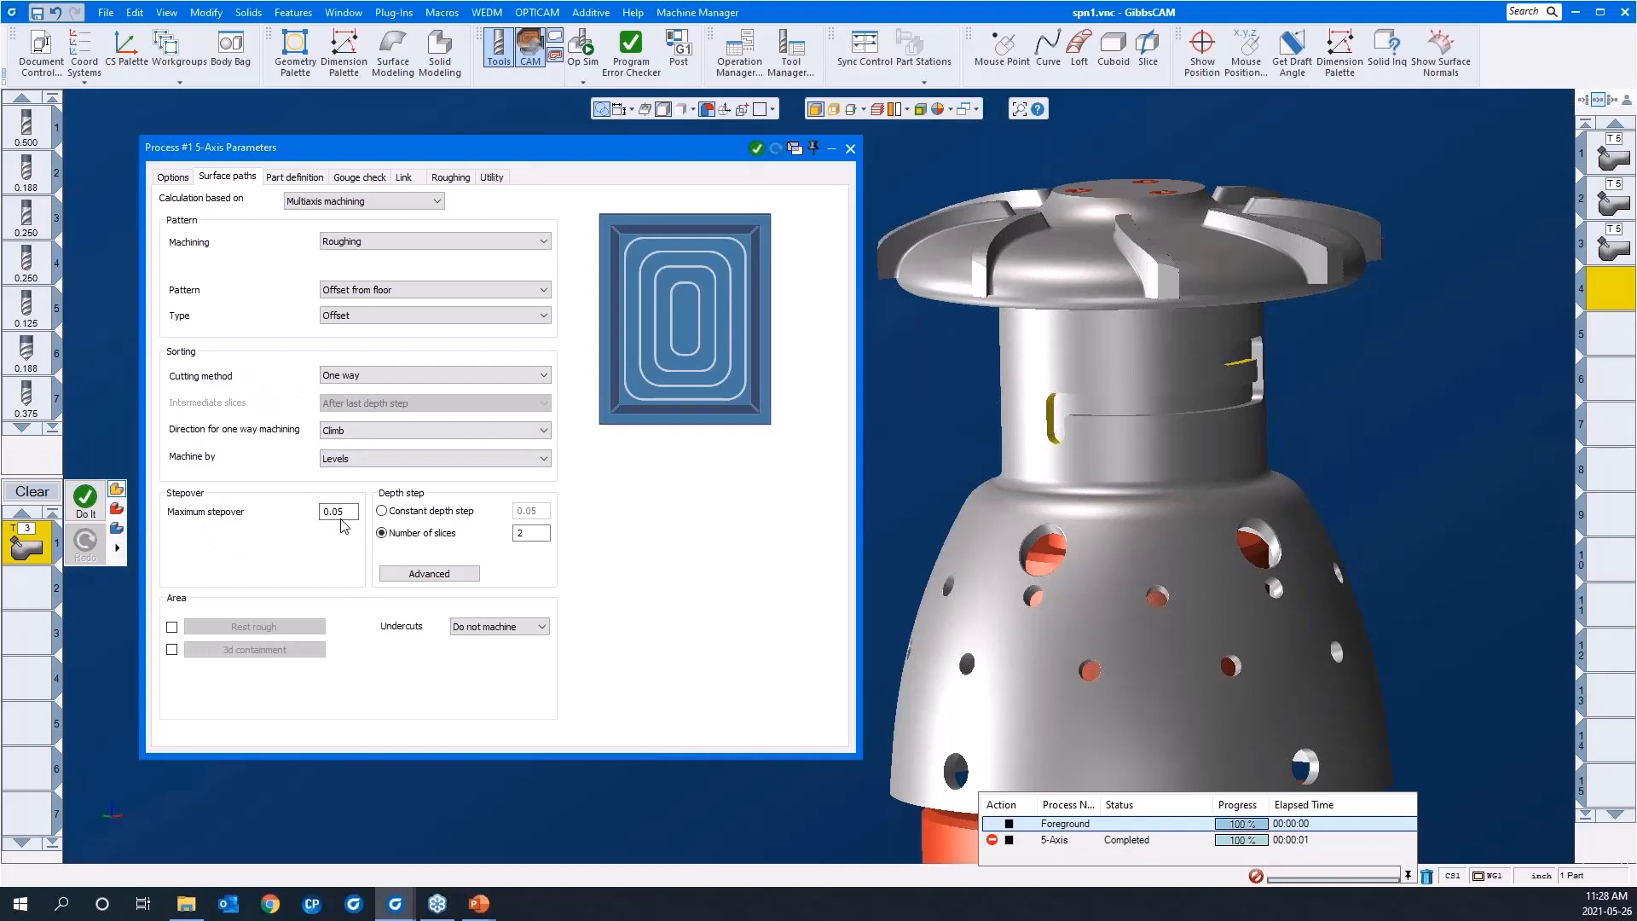
# Step: Deselect the slot wall and define the neck's outer cylindrical face as the part surface for the roughing process
pyautogui.scroll(-3, 1265, 554)
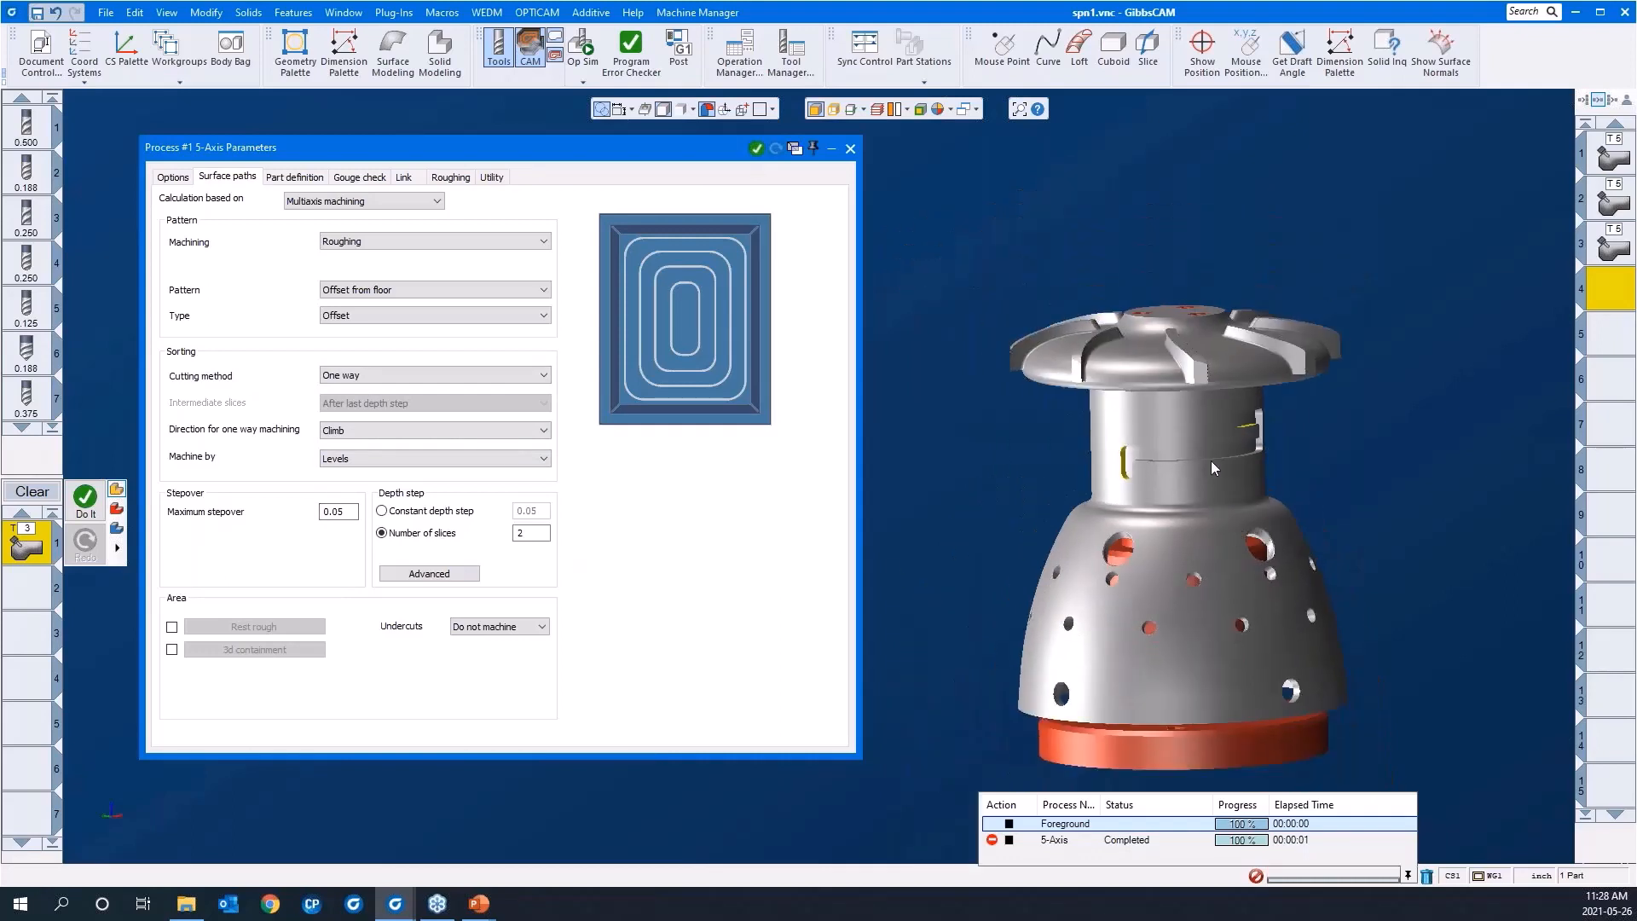
pyautogui.moveTo(1210, 460); pyautogui.dragTo(1226, 463, button='middle')
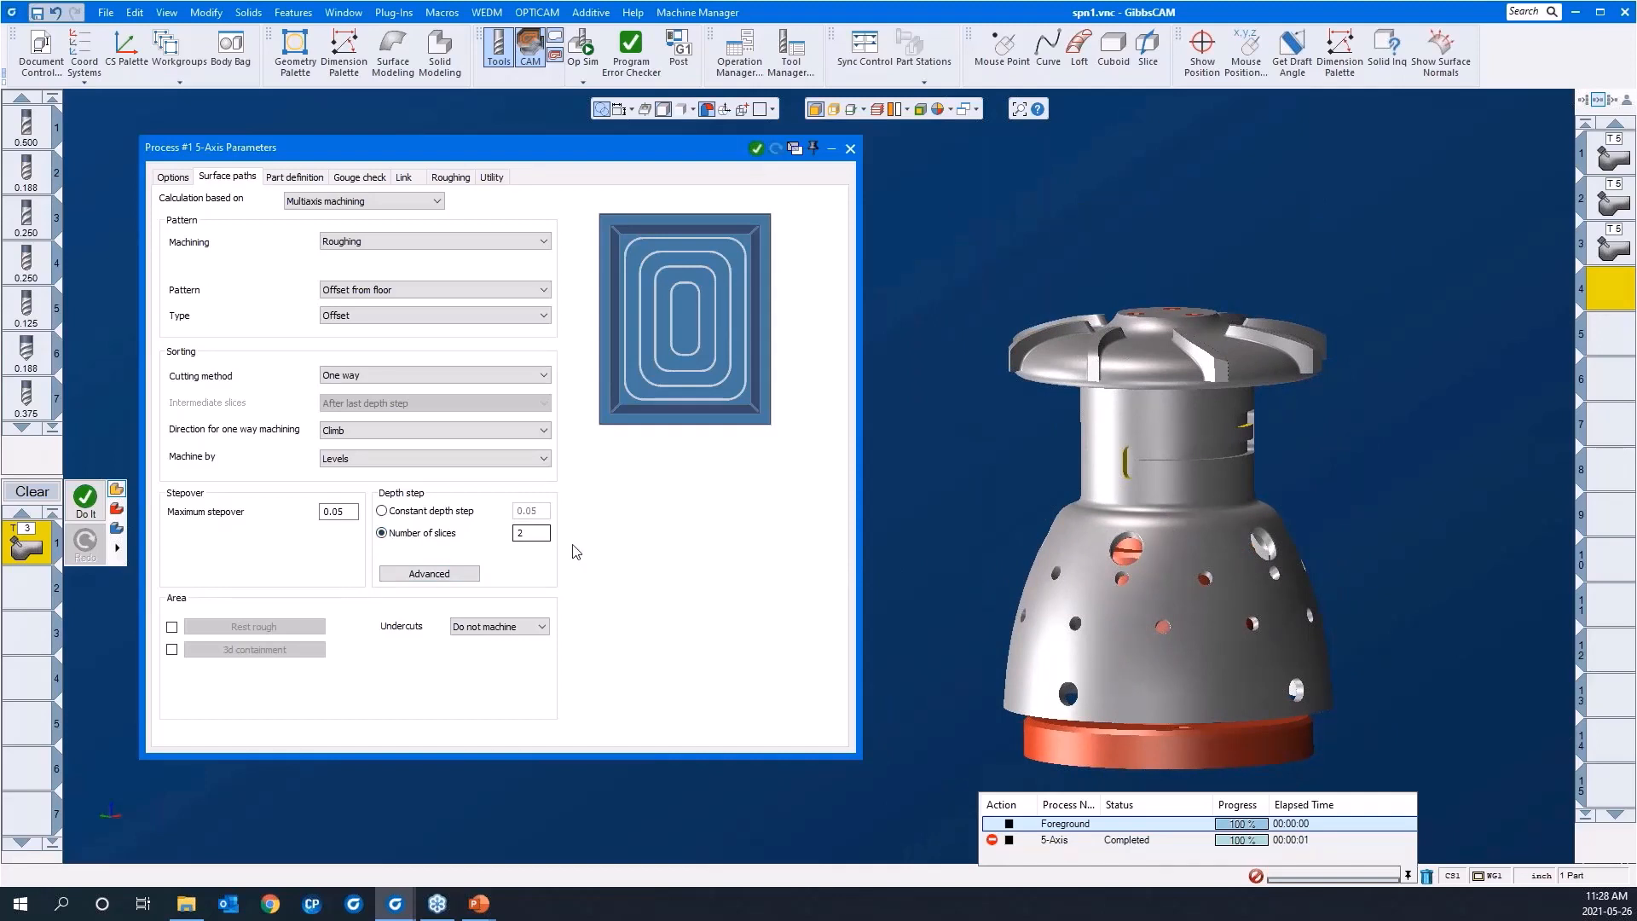
pyautogui.click(958, 506)
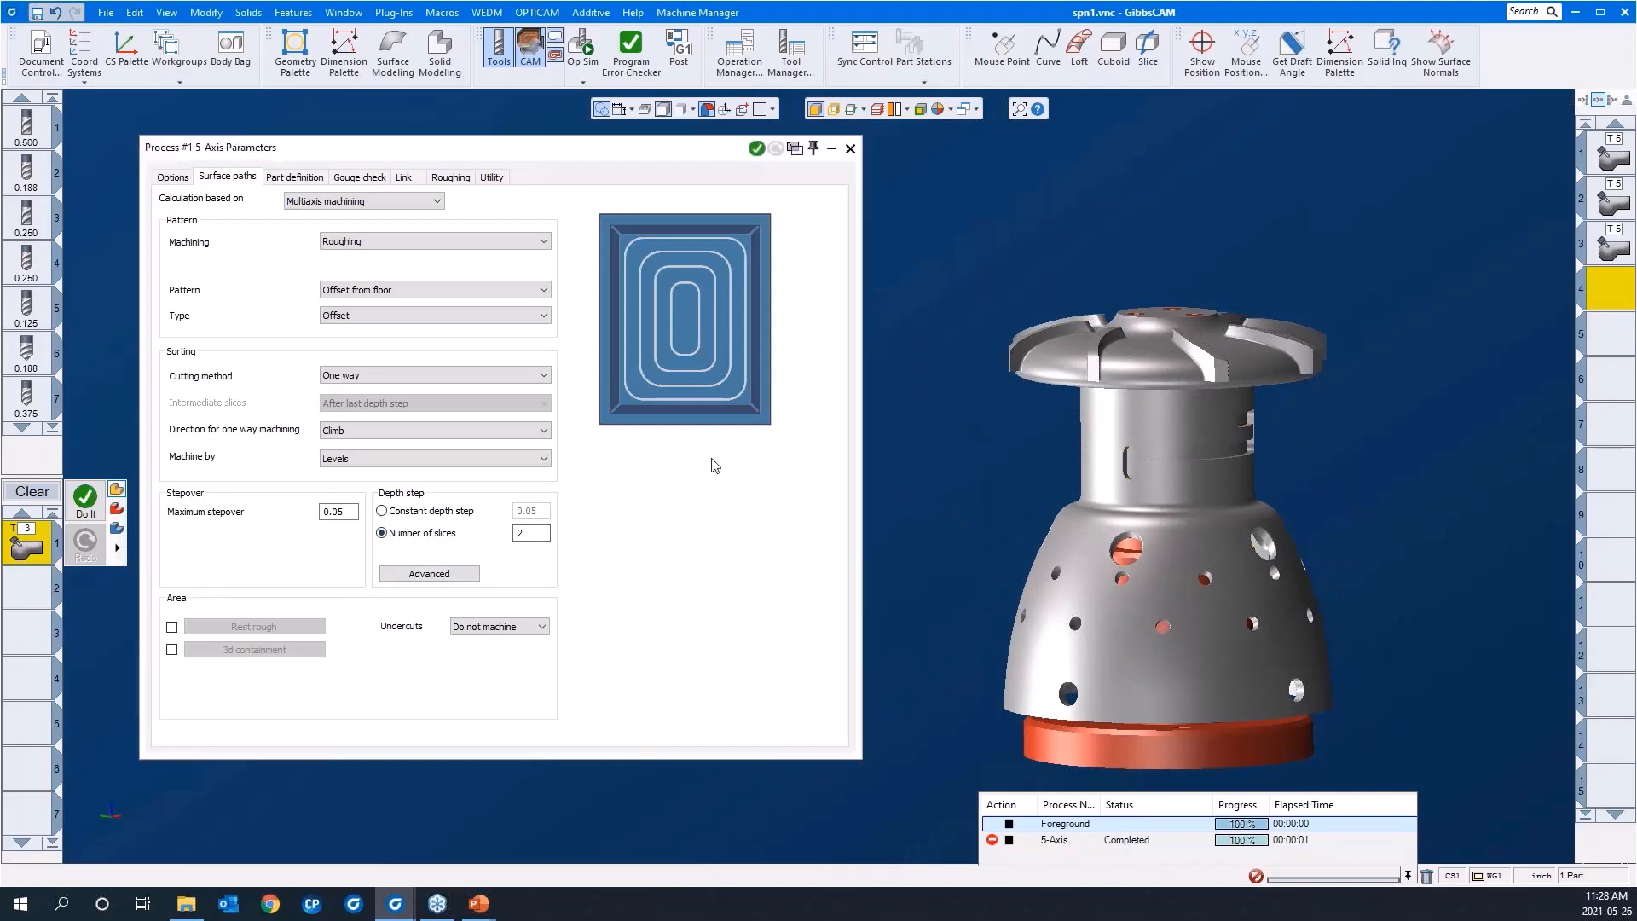
pyautogui.click(291, 177)
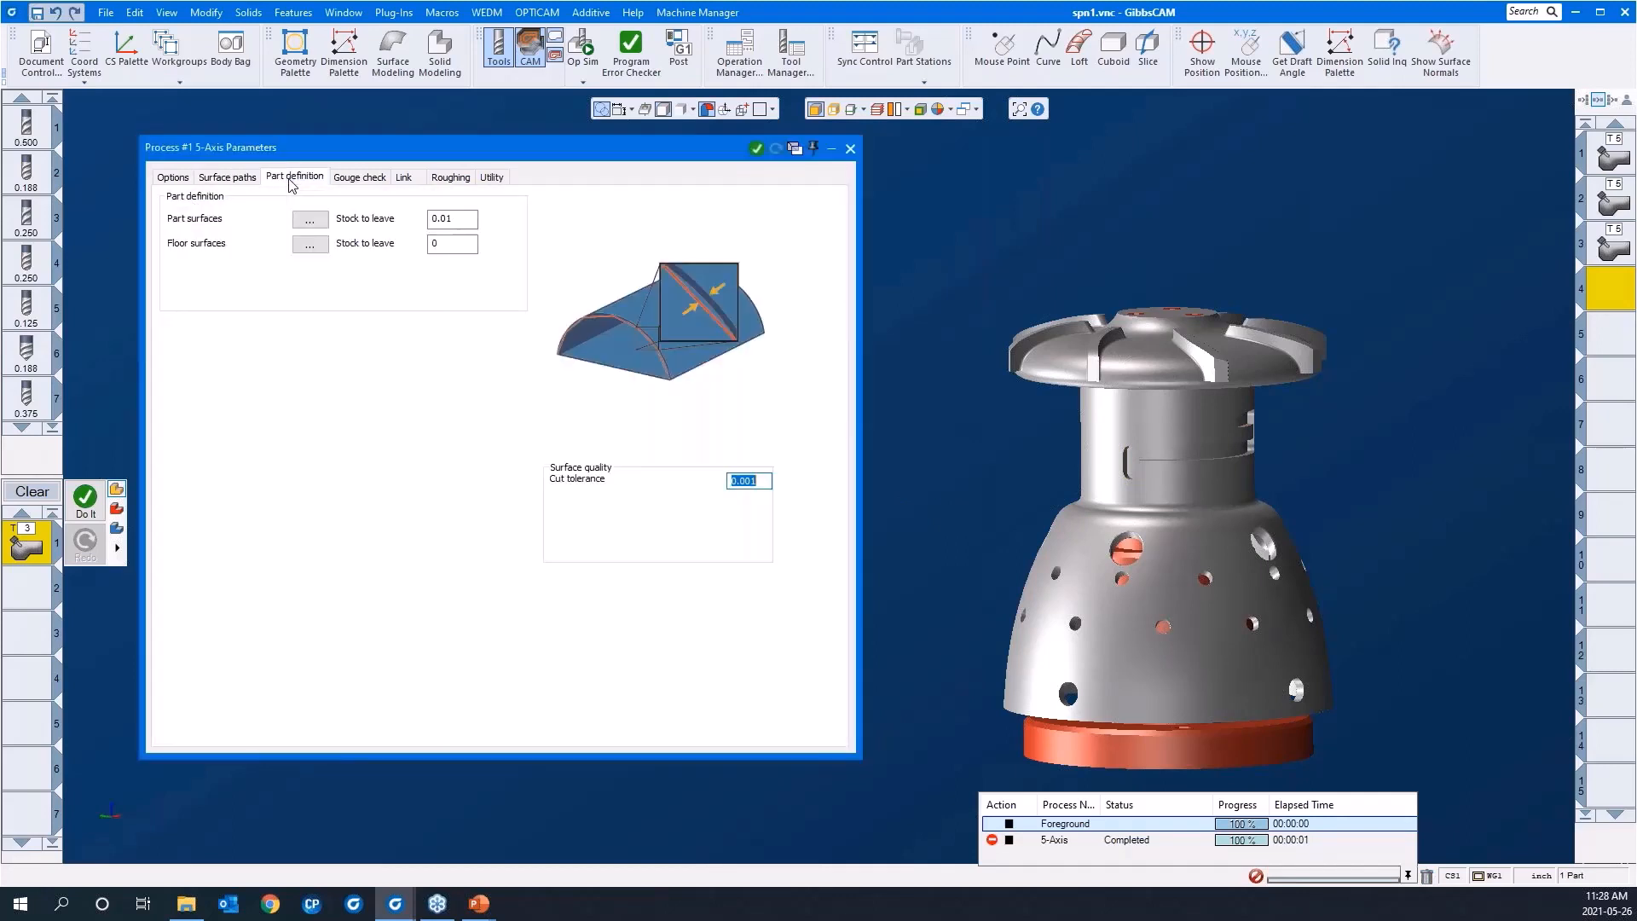
pyautogui.click(310, 220)
pyautogui.click(1095, 486)
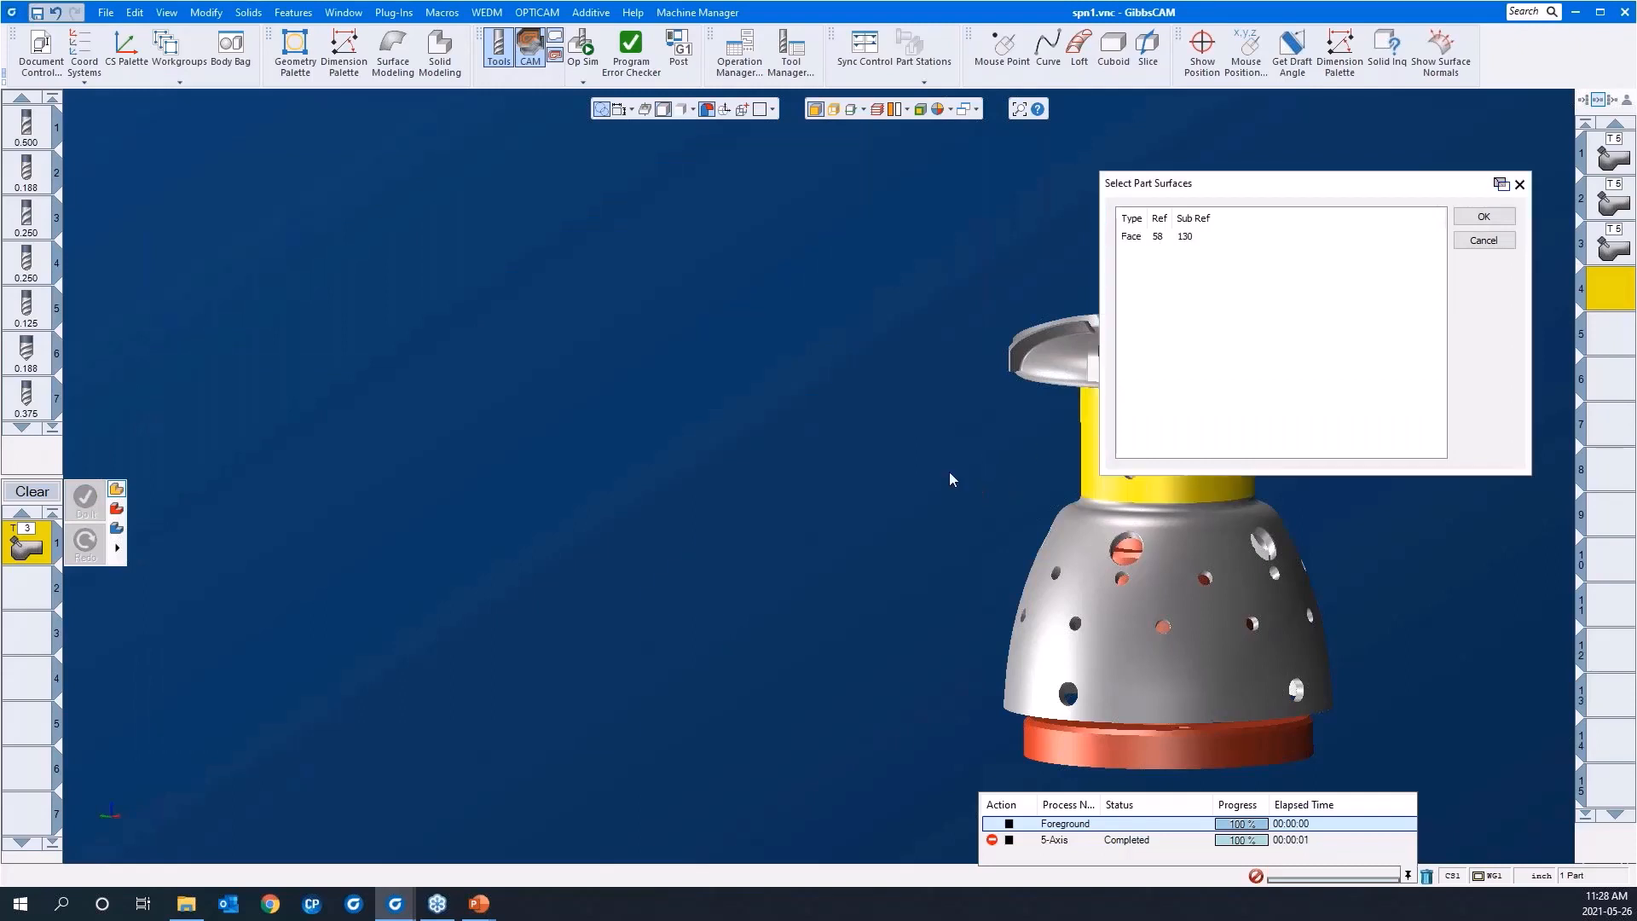
pyautogui.moveTo(898, 447); pyautogui.dragTo(594, 449, button='middle')
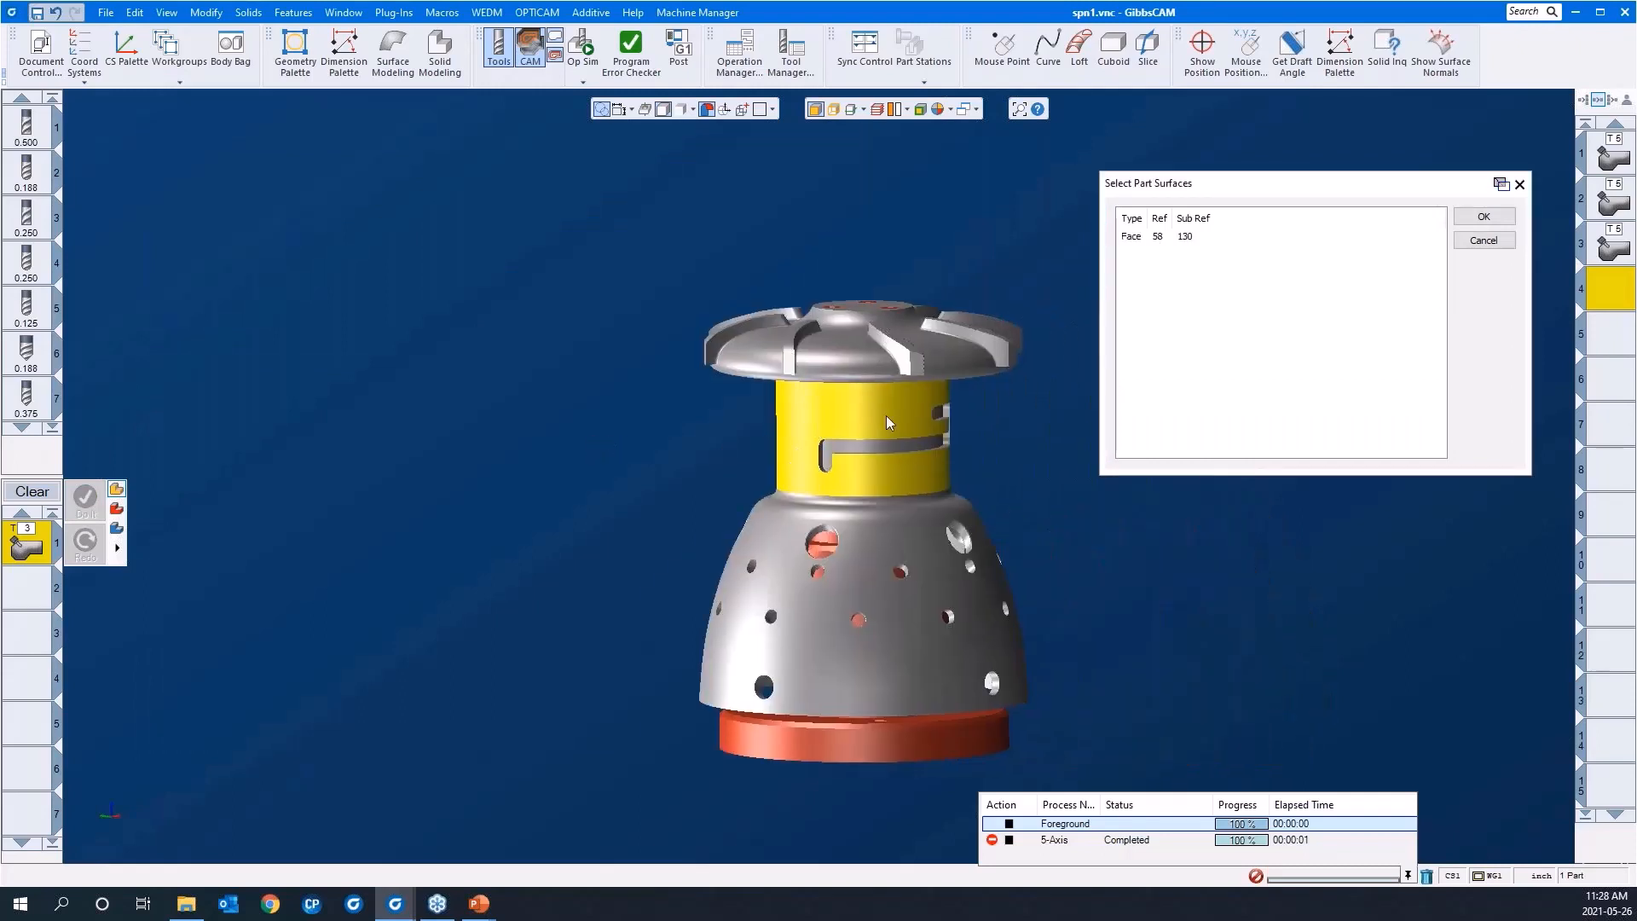
pyautogui.click(1483, 218)
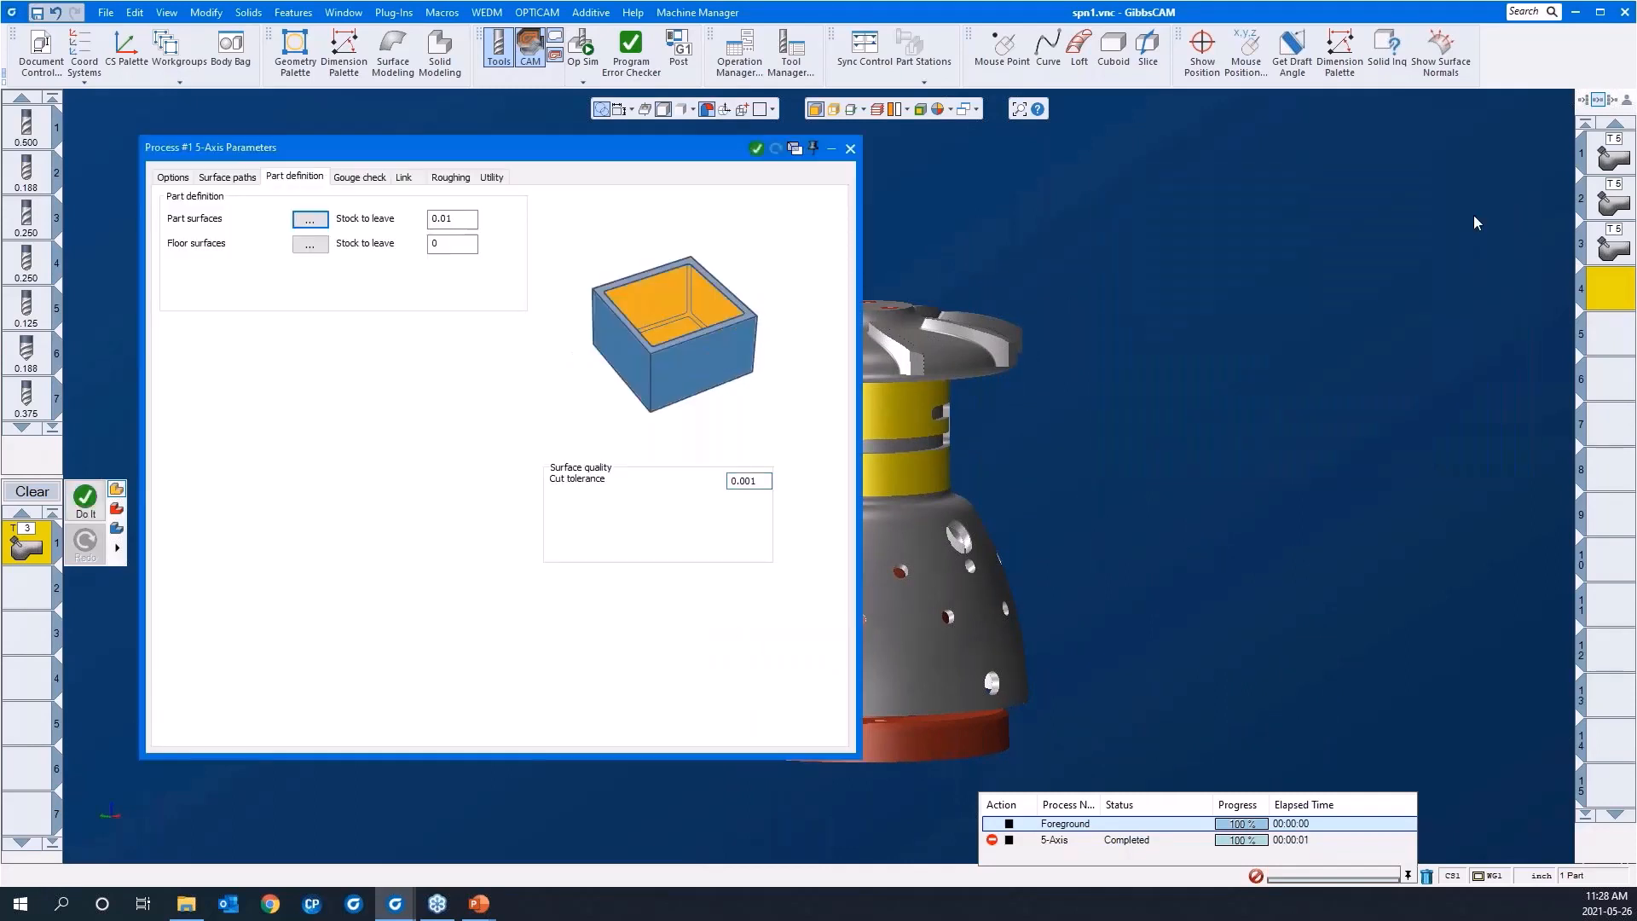
# Step: Define the neck slot's floor face as the floor surface for the roughing process
pyautogui.doubleClick(451, 219)
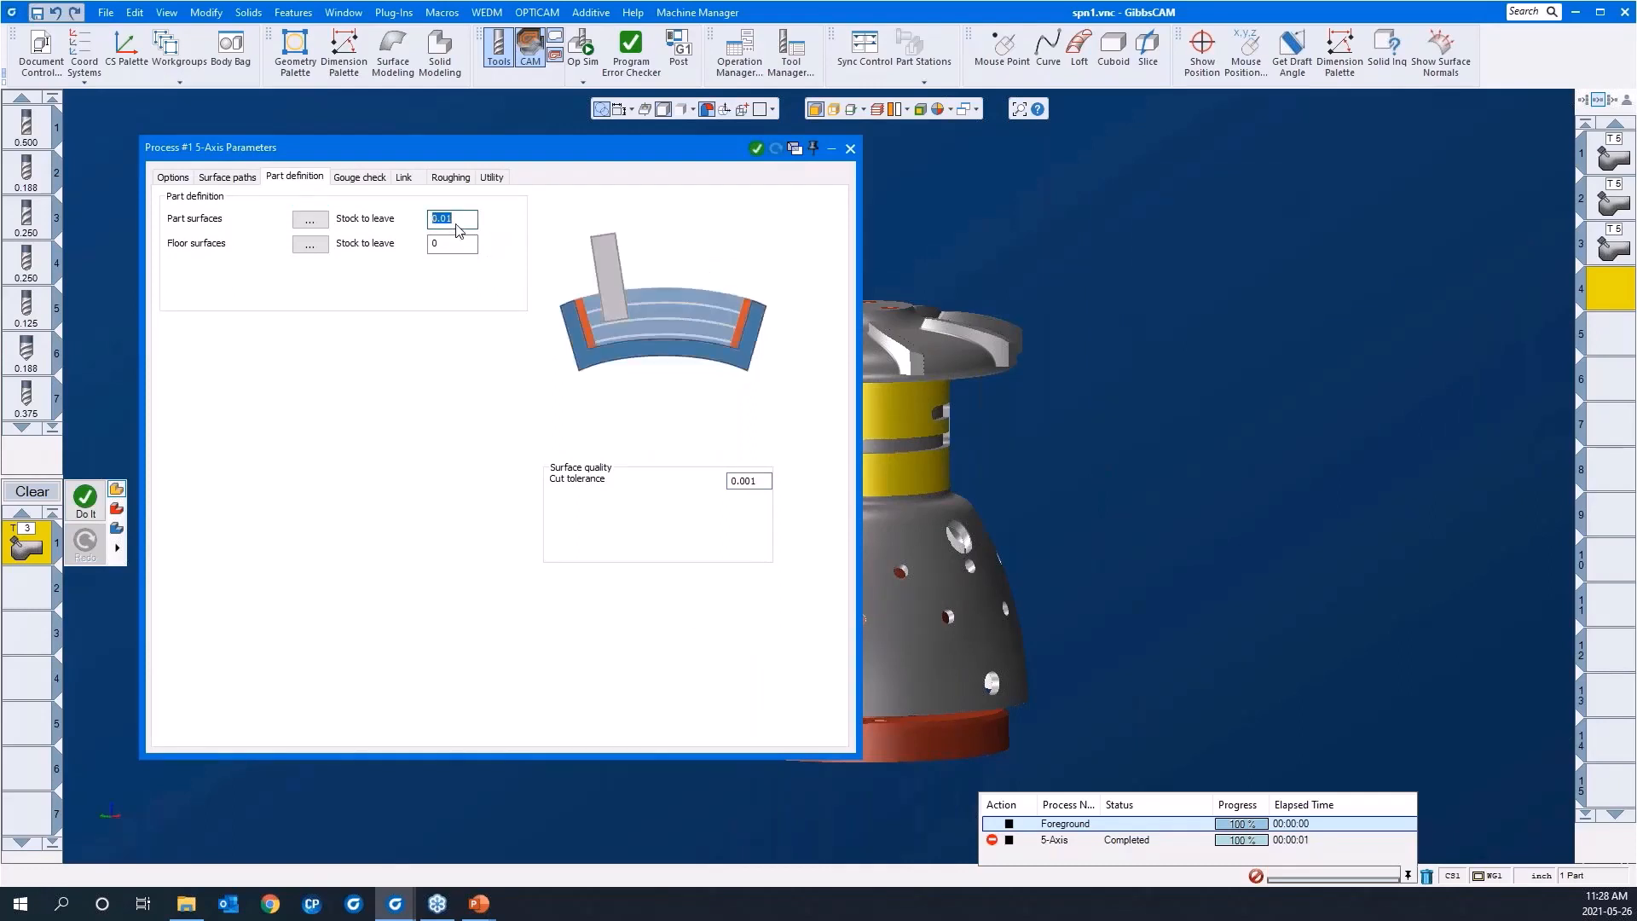
pyautogui.moveTo(1129, 446); pyautogui.dragTo(1369, 407, button='middle')
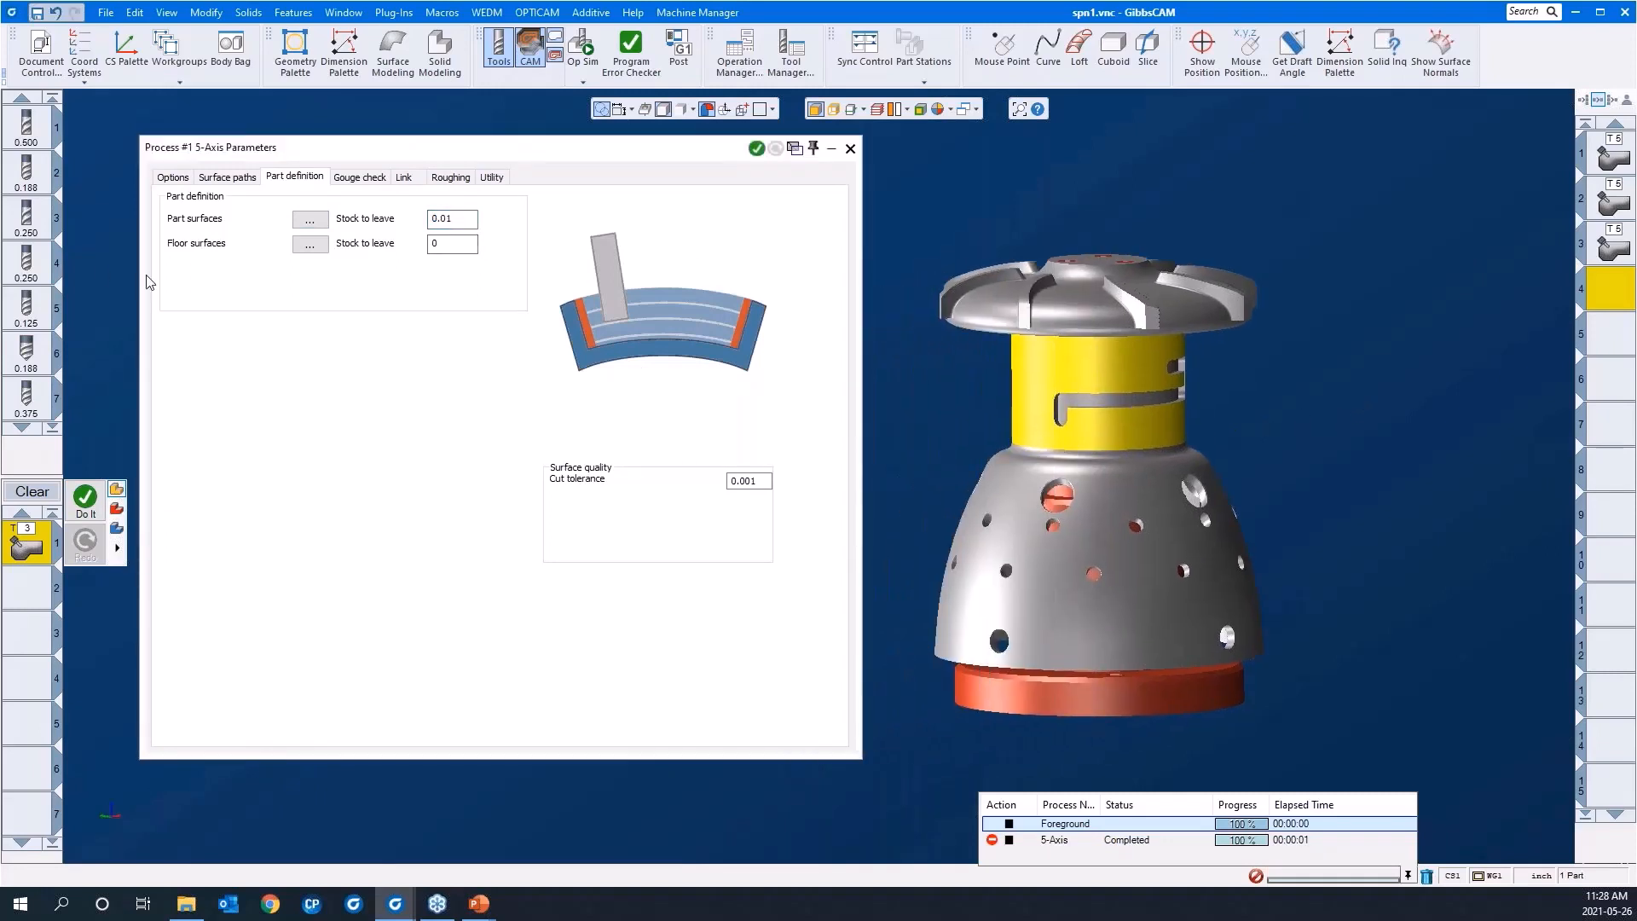
pyautogui.click(309, 245)
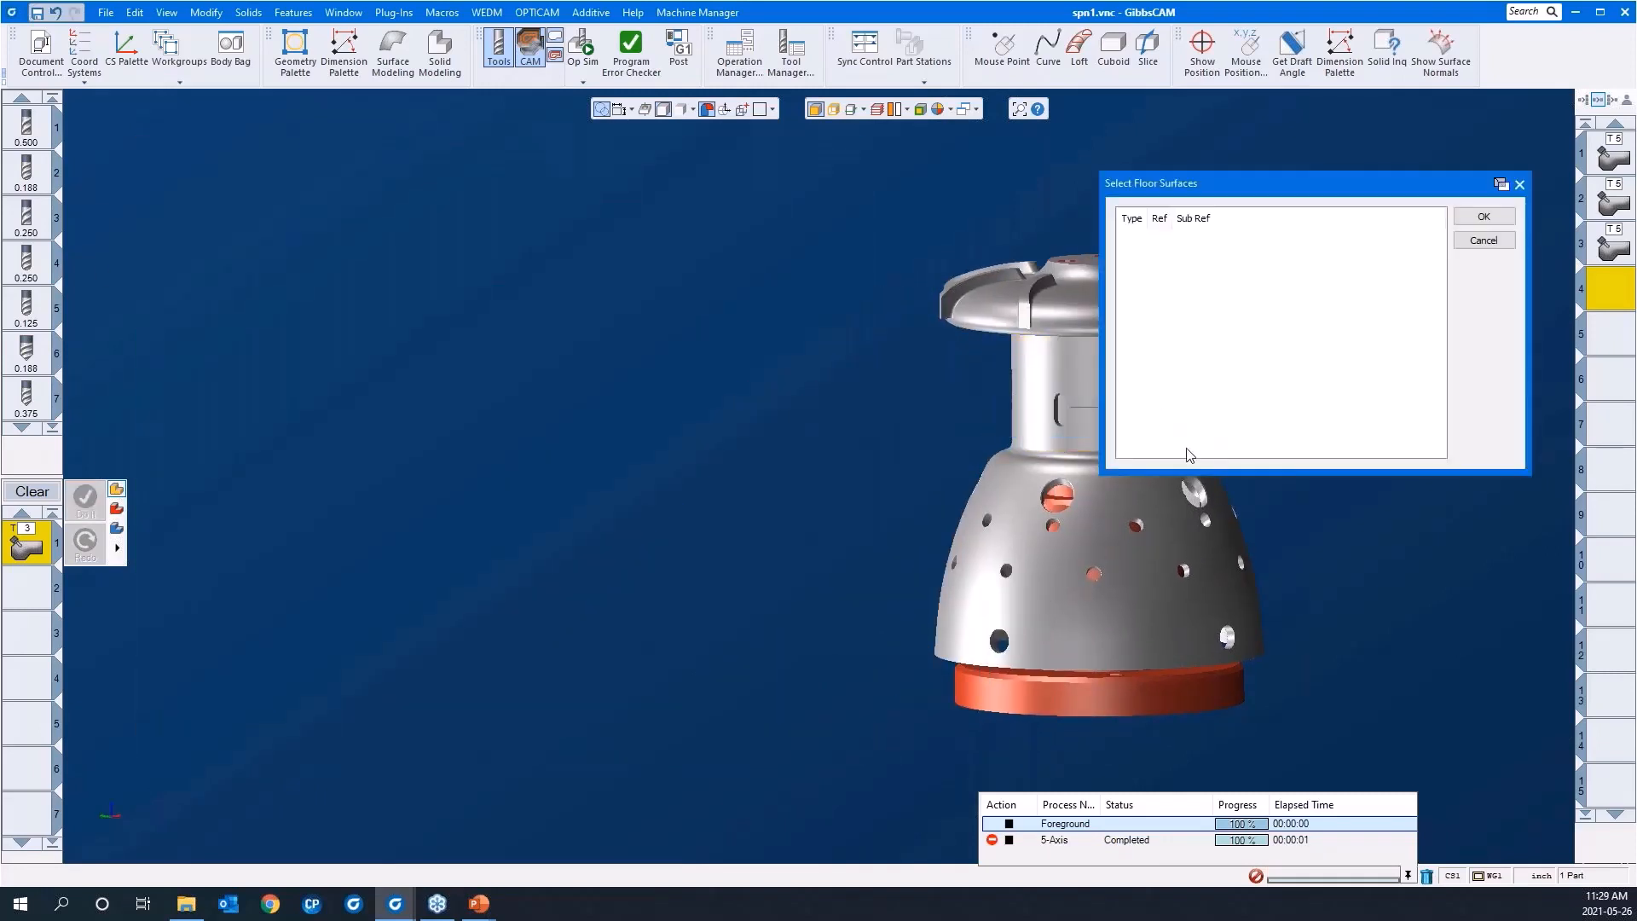
pyautogui.scroll(5, 1023, 418)
pyautogui.click(964, 500)
pyautogui.scroll(-5, 559, 346)
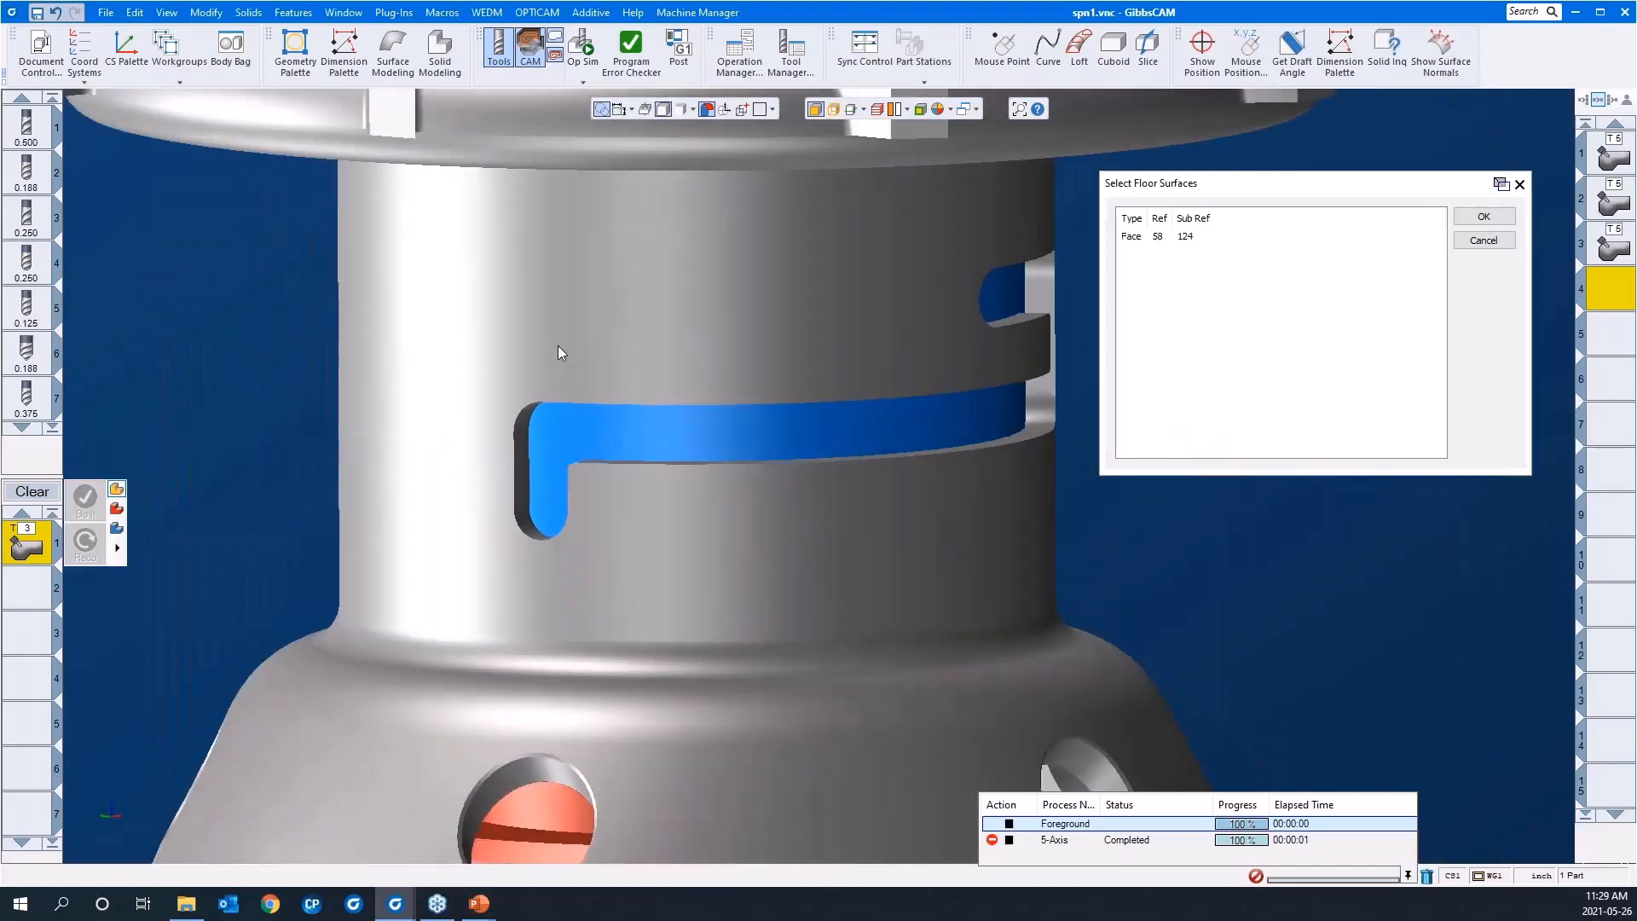
pyautogui.moveTo(557, 345); pyautogui.dragTo(775, 475, button='middle')
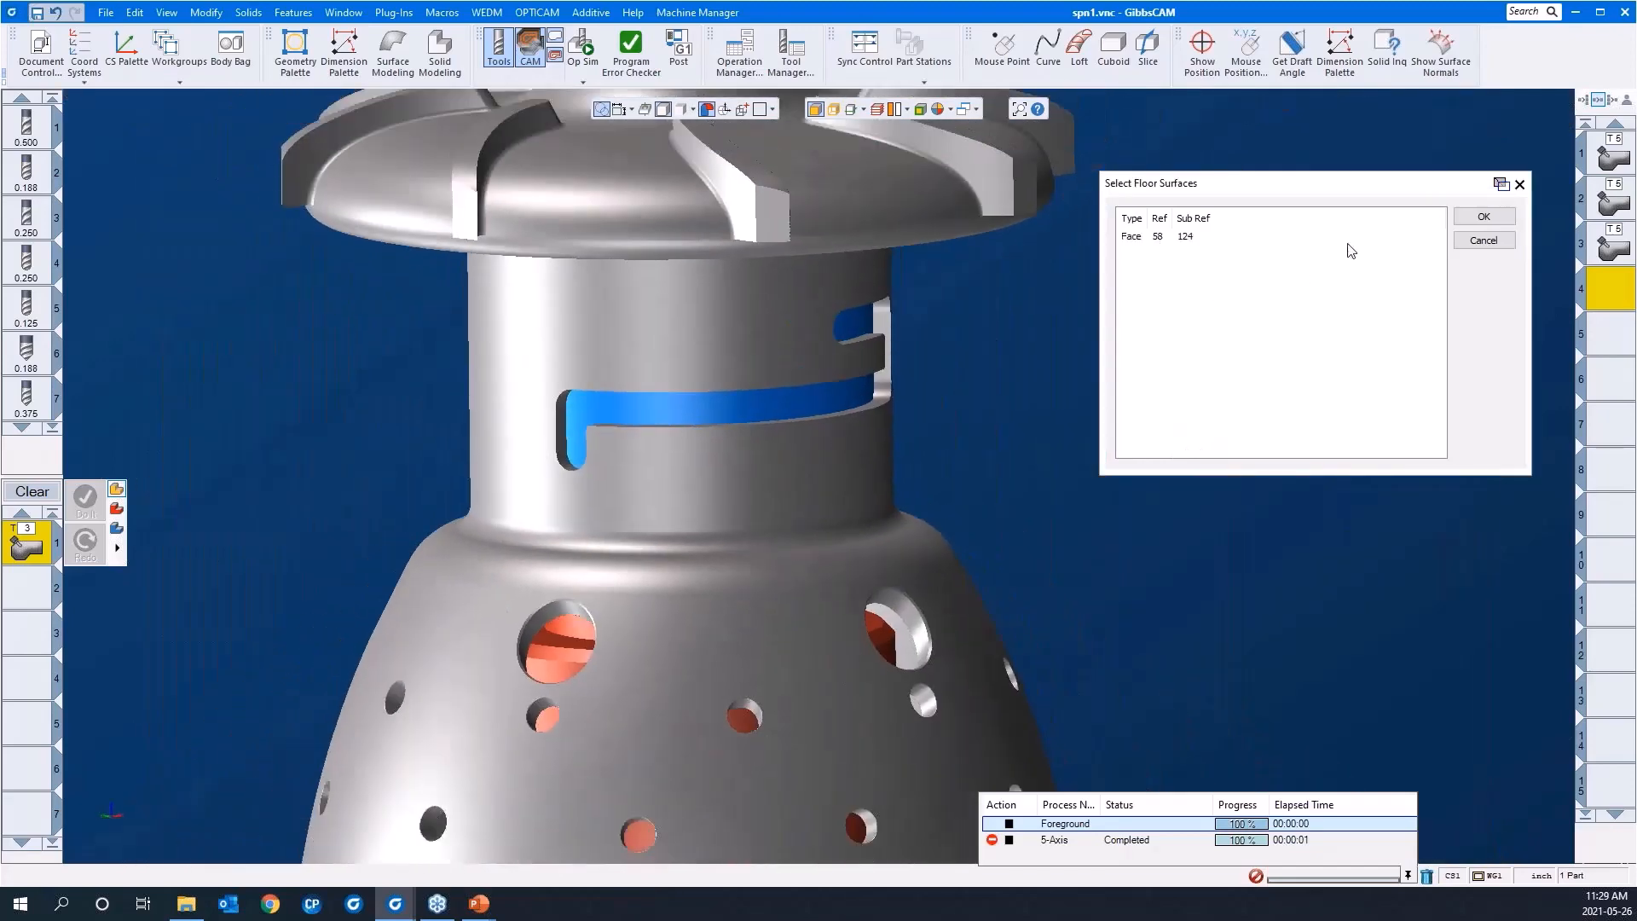
pyautogui.click(1483, 216)
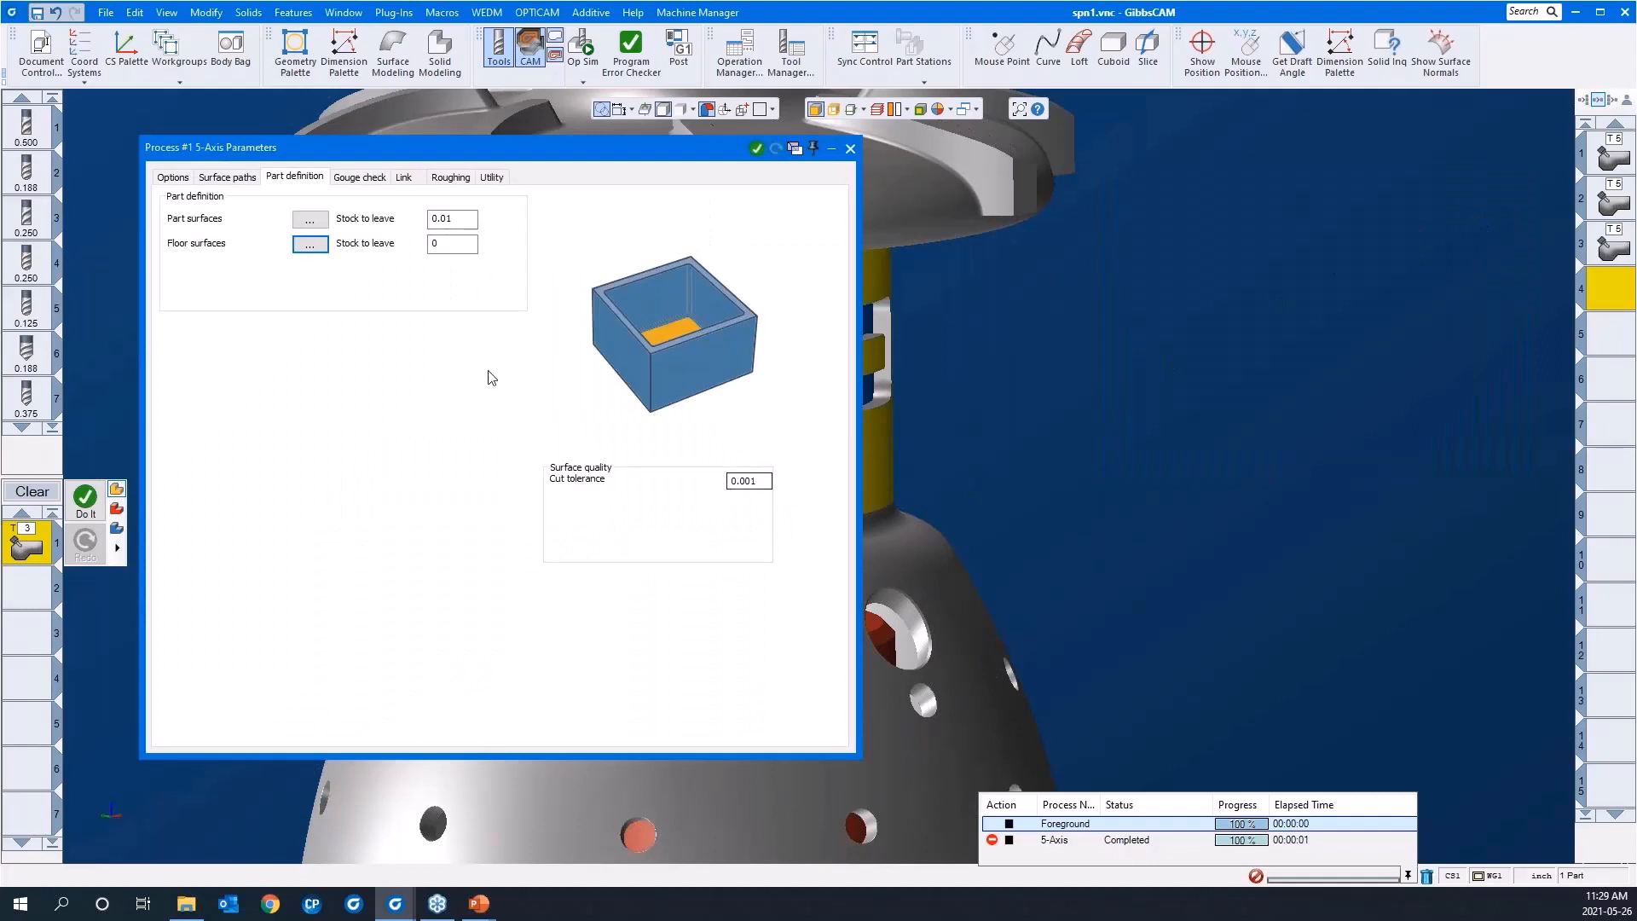
# Step: Review the roughing process's gouge check, link and ramp settings, including ramp angle and maximum ramp diameter
pyautogui.click(341, 181)
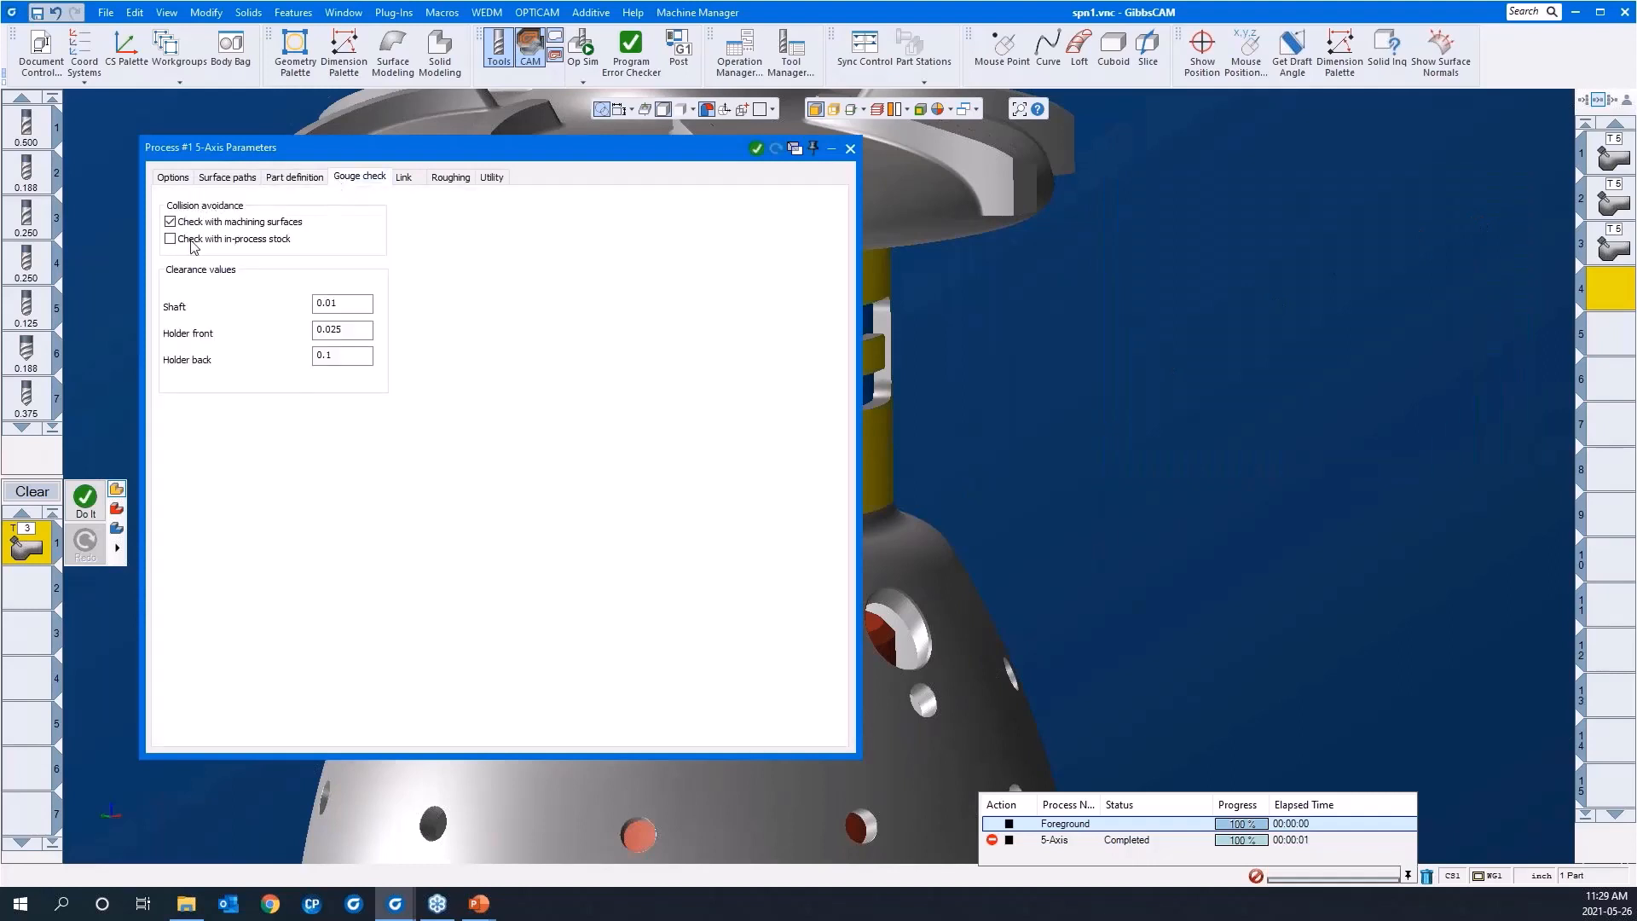
pyautogui.click(406, 181)
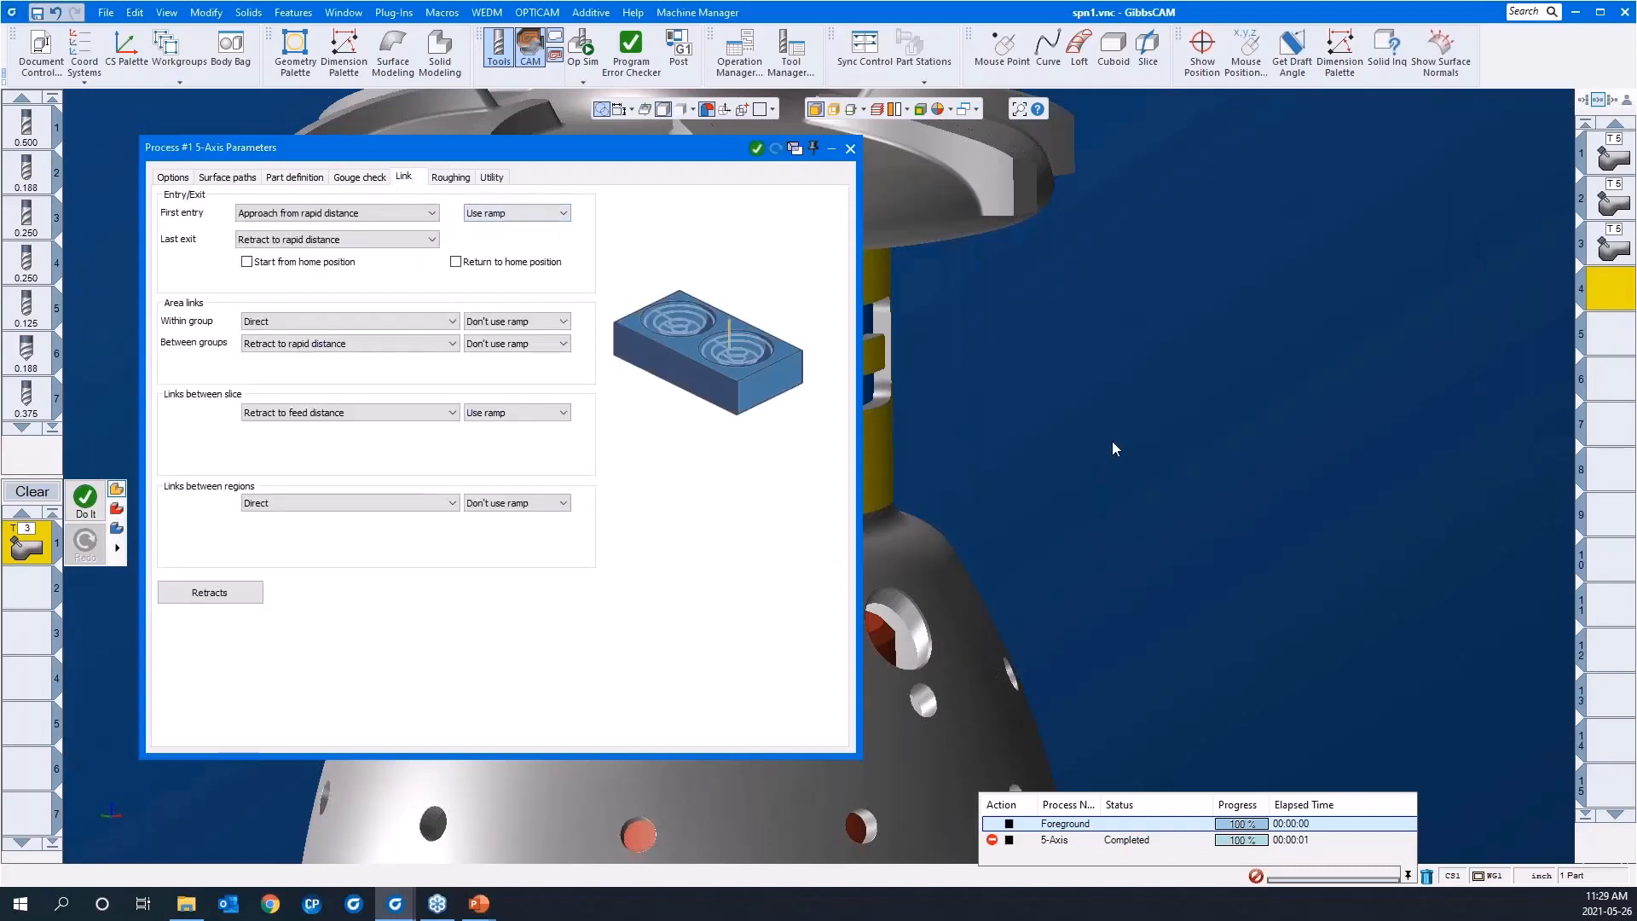
pyautogui.moveTo(1108, 442); pyautogui.dragTo(1473, 440, button='middle')
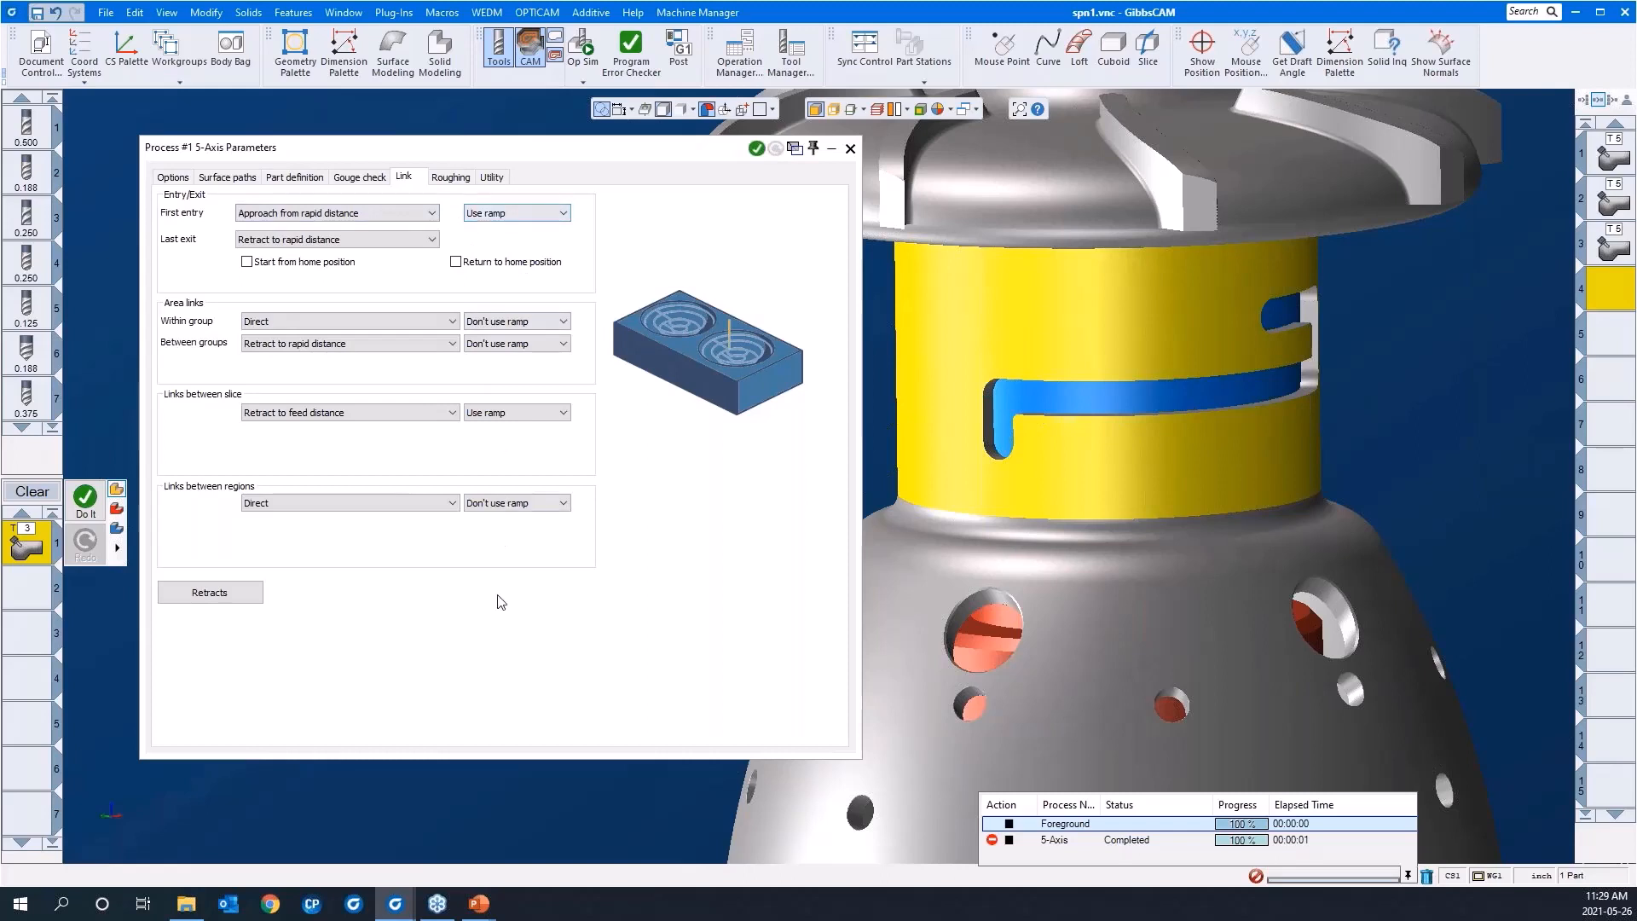
pyautogui.click(447, 179)
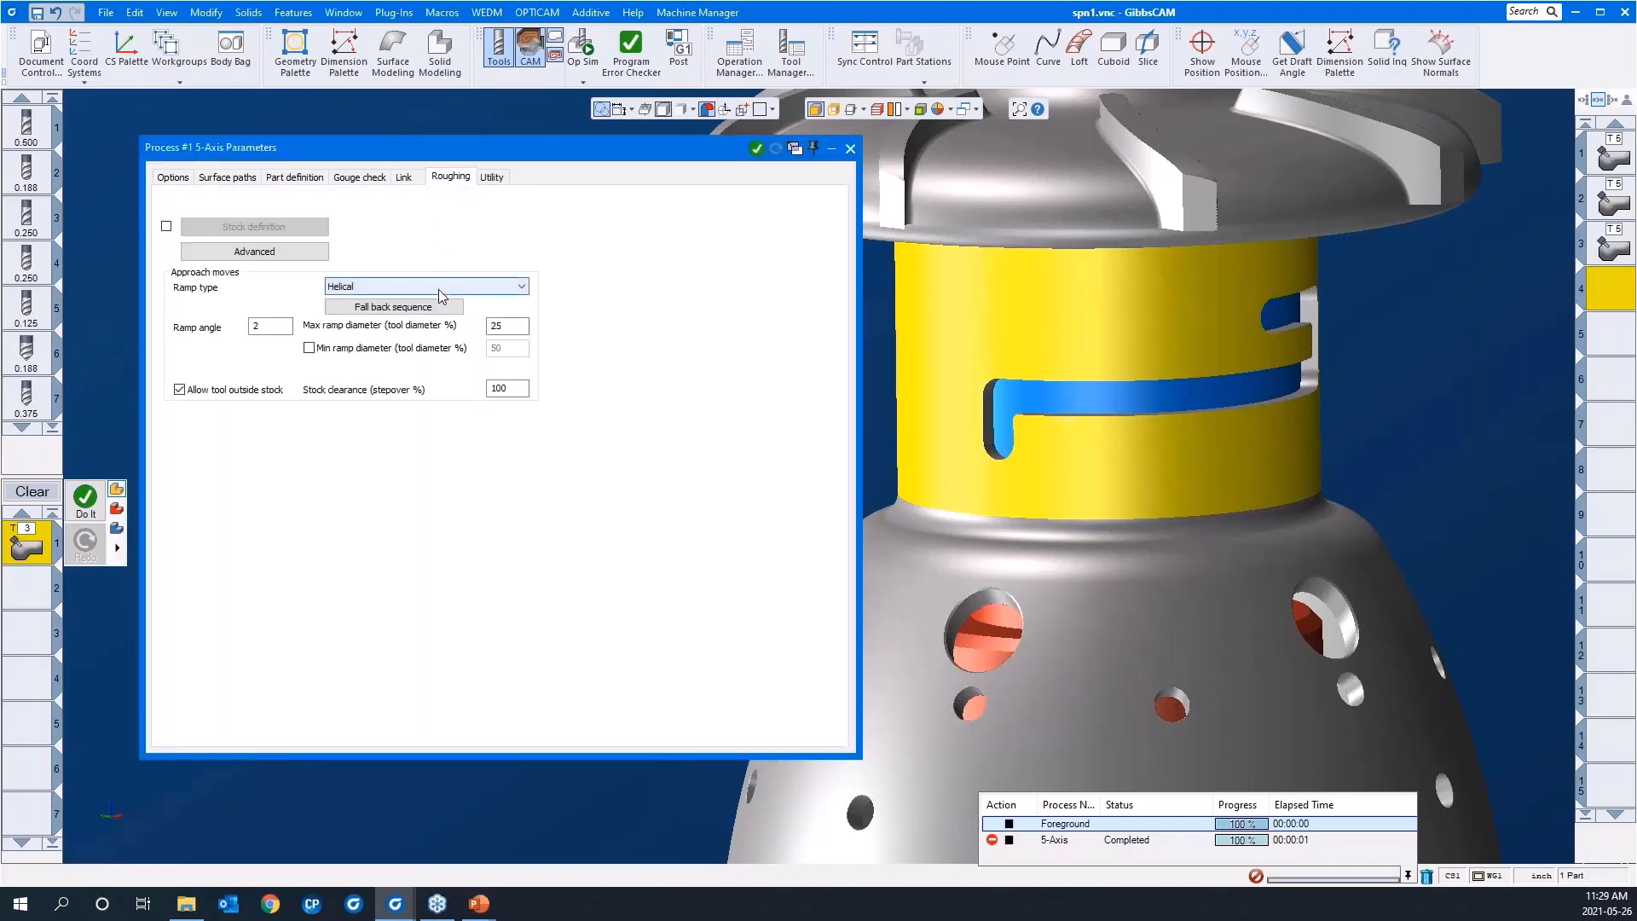
pyautogui.doubleClick(273, 330)
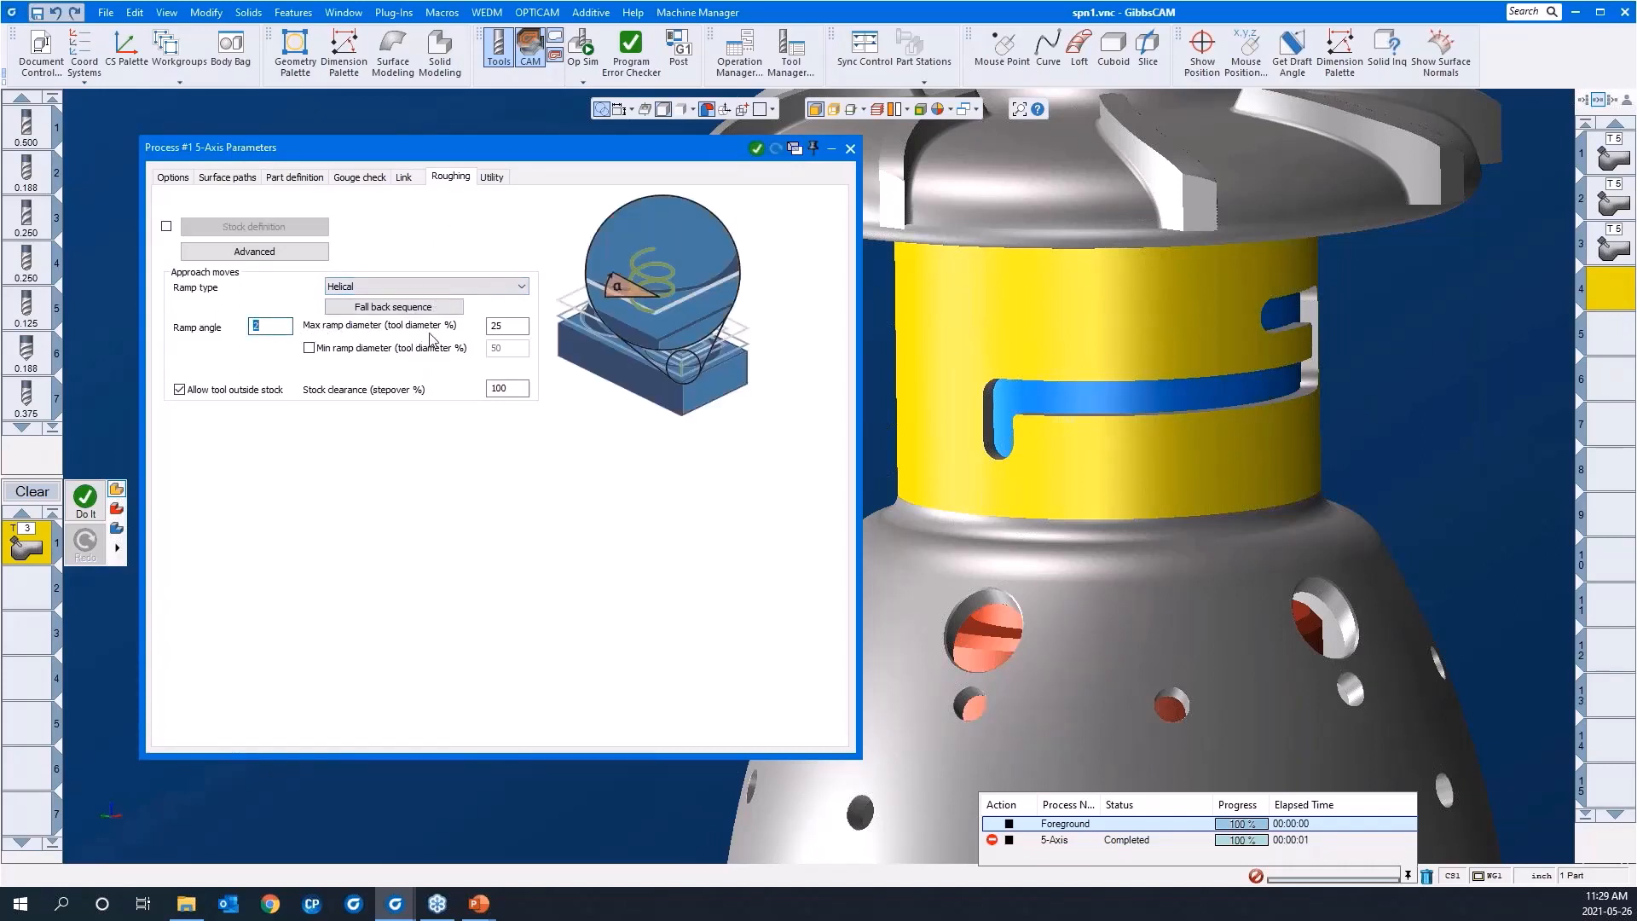
pyautogui.doubleClick(522, 330)
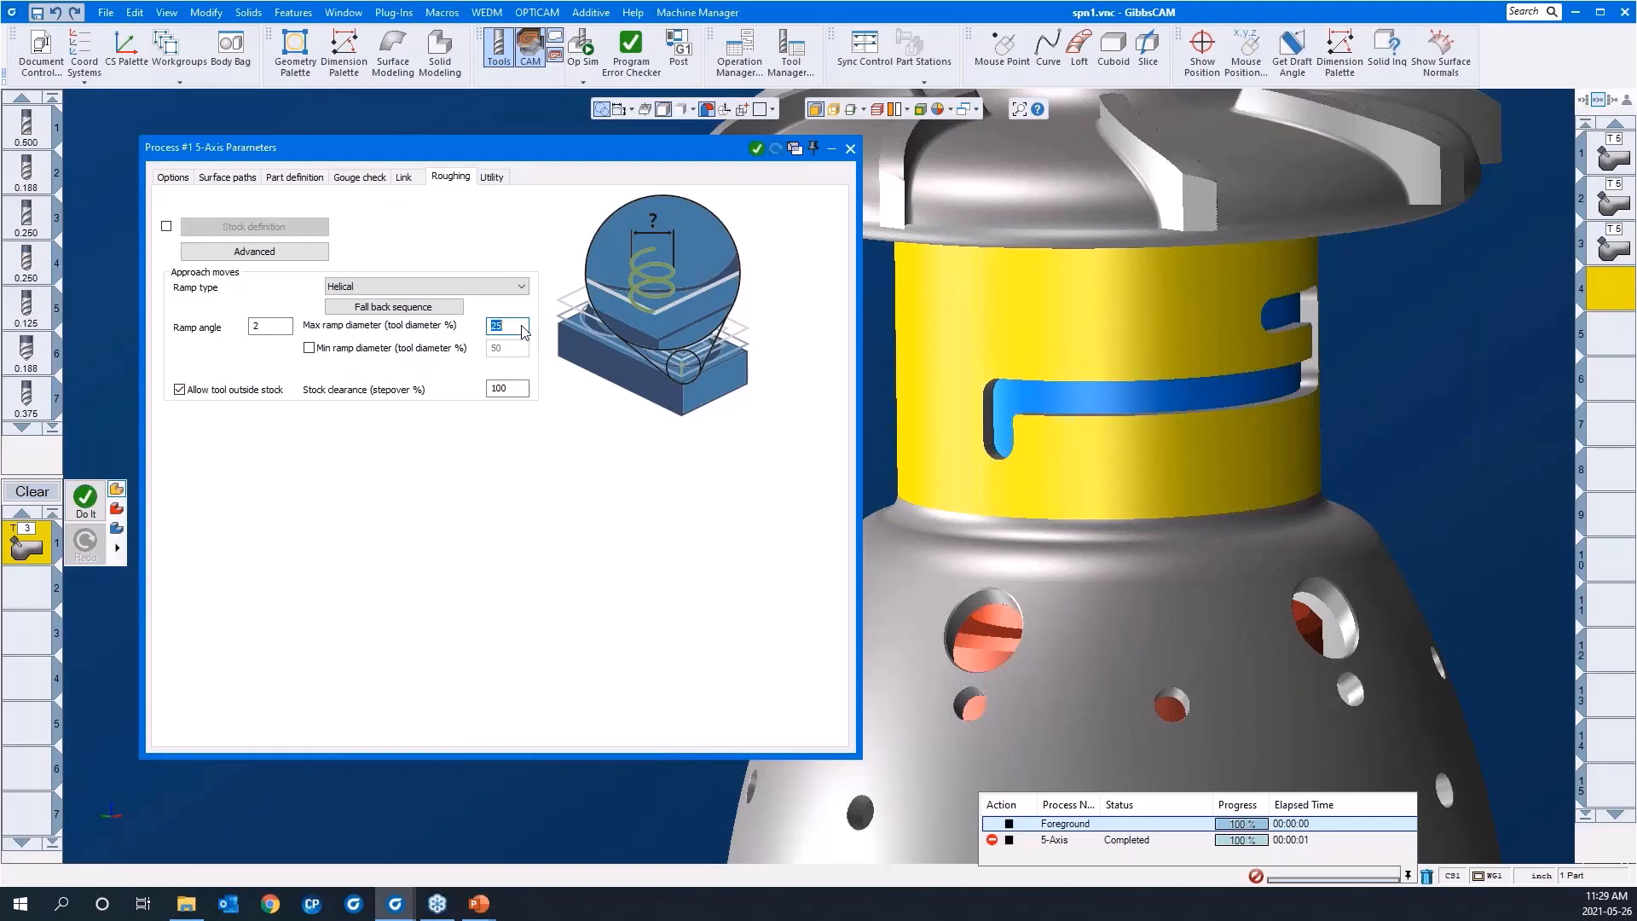
pyautogui.click(404, 179)
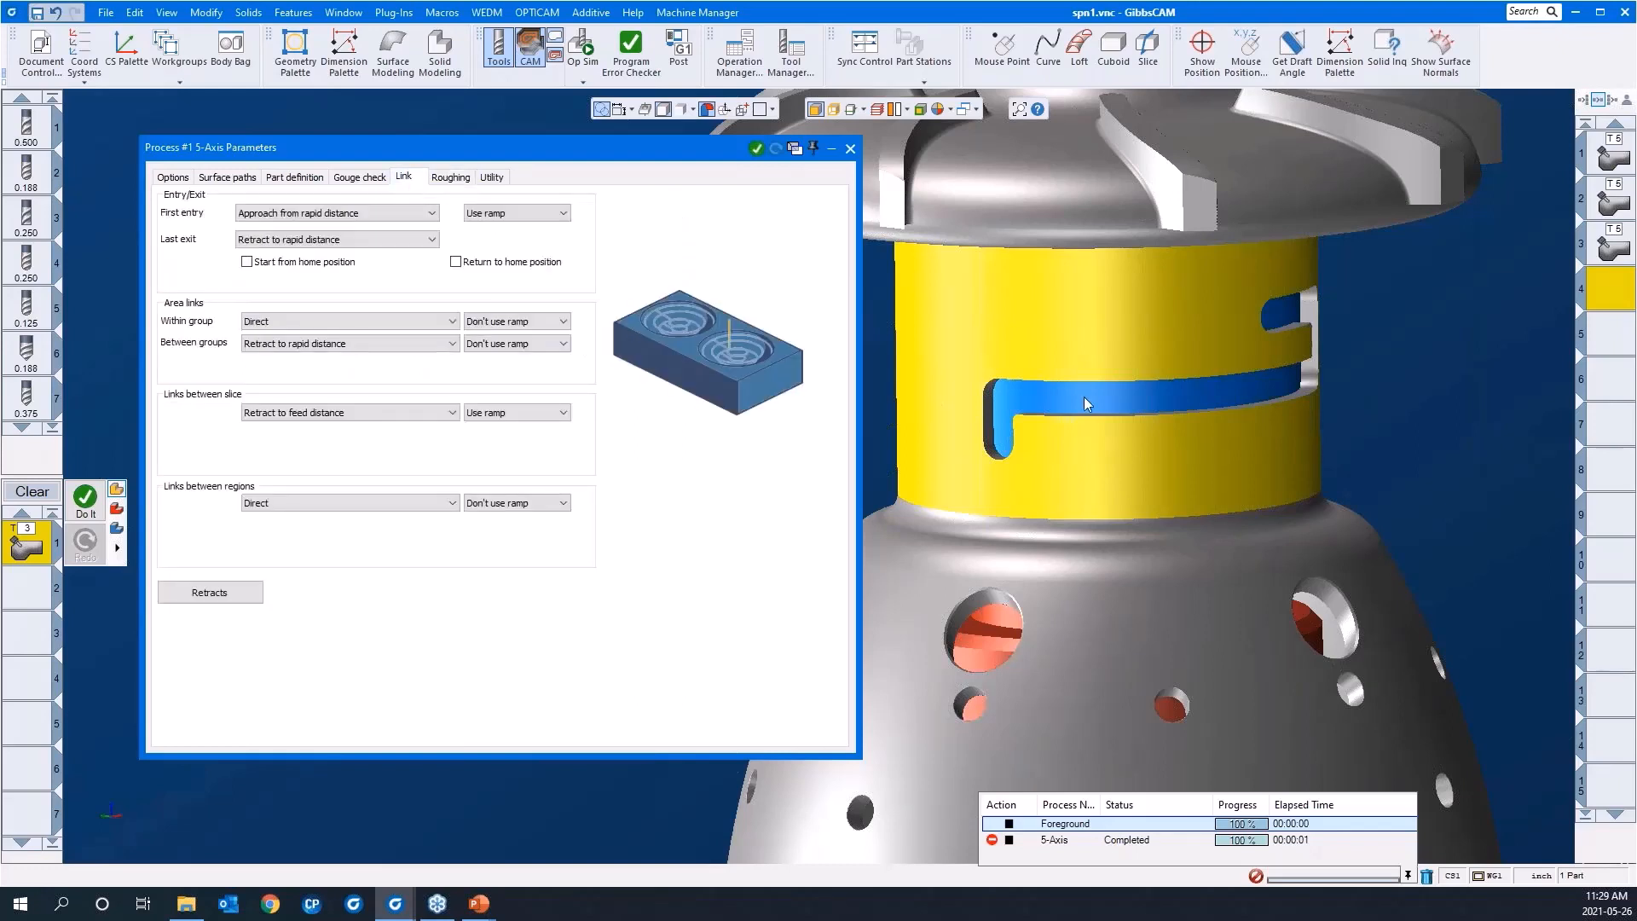
pyautogui.moveTo(1020, 520); pyautogui.dragTo(1231, 405, button='middle')
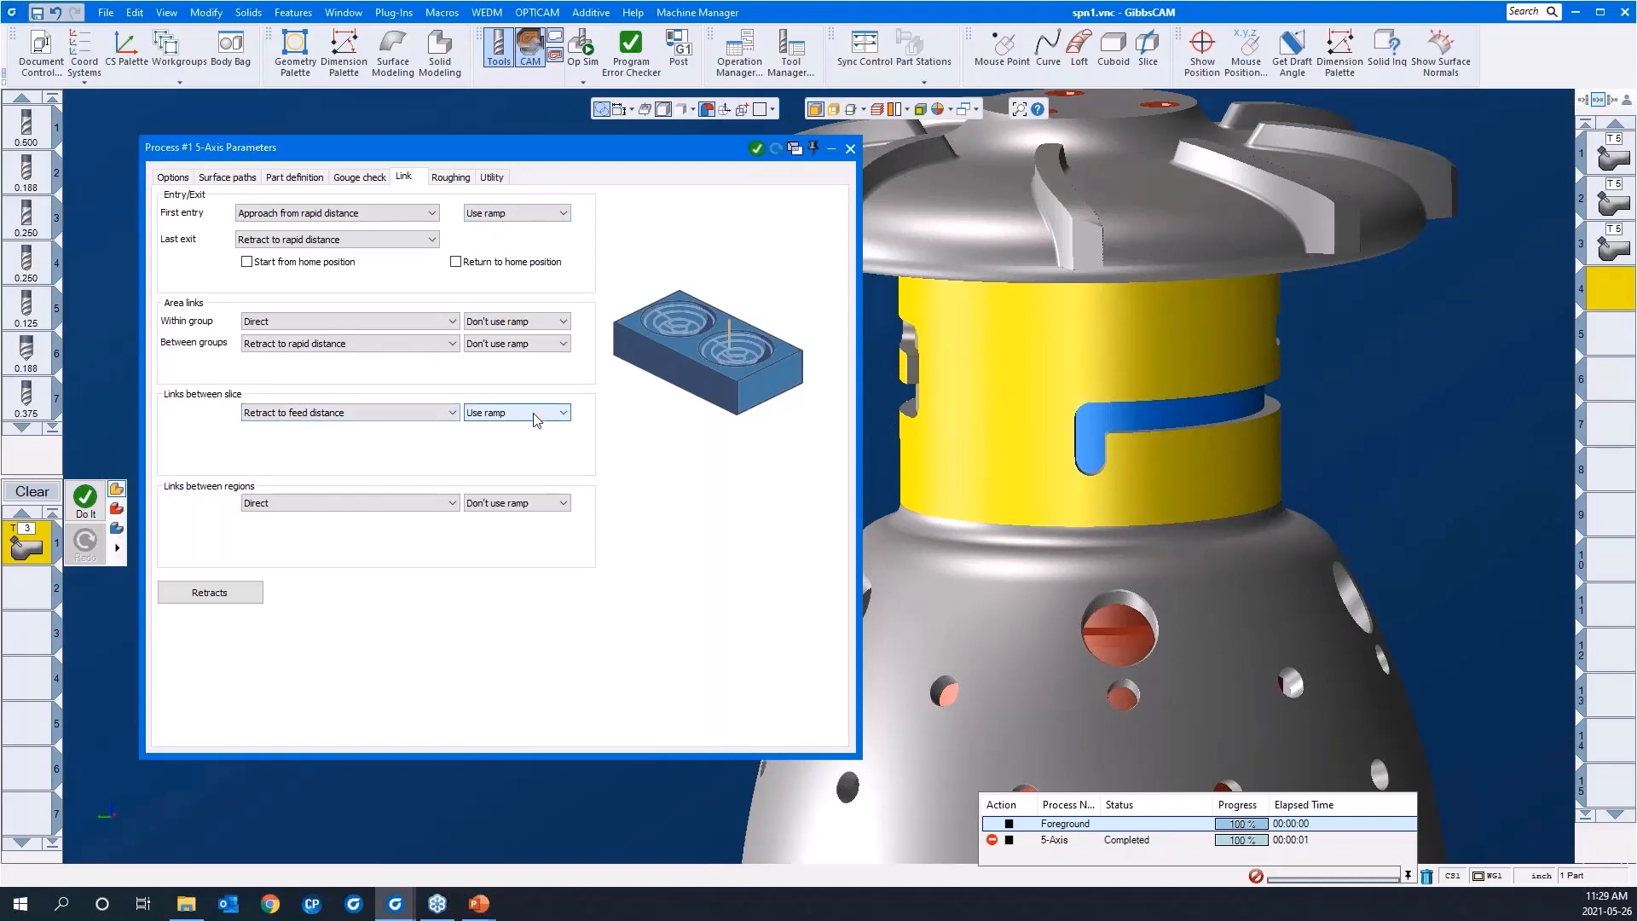
# Step: Collapse the 5-axis parameters window, generate the multiaxis roughing toolpath for the neck slot and inspect its helical entry
pyautogui.doubleClick(401, 145)
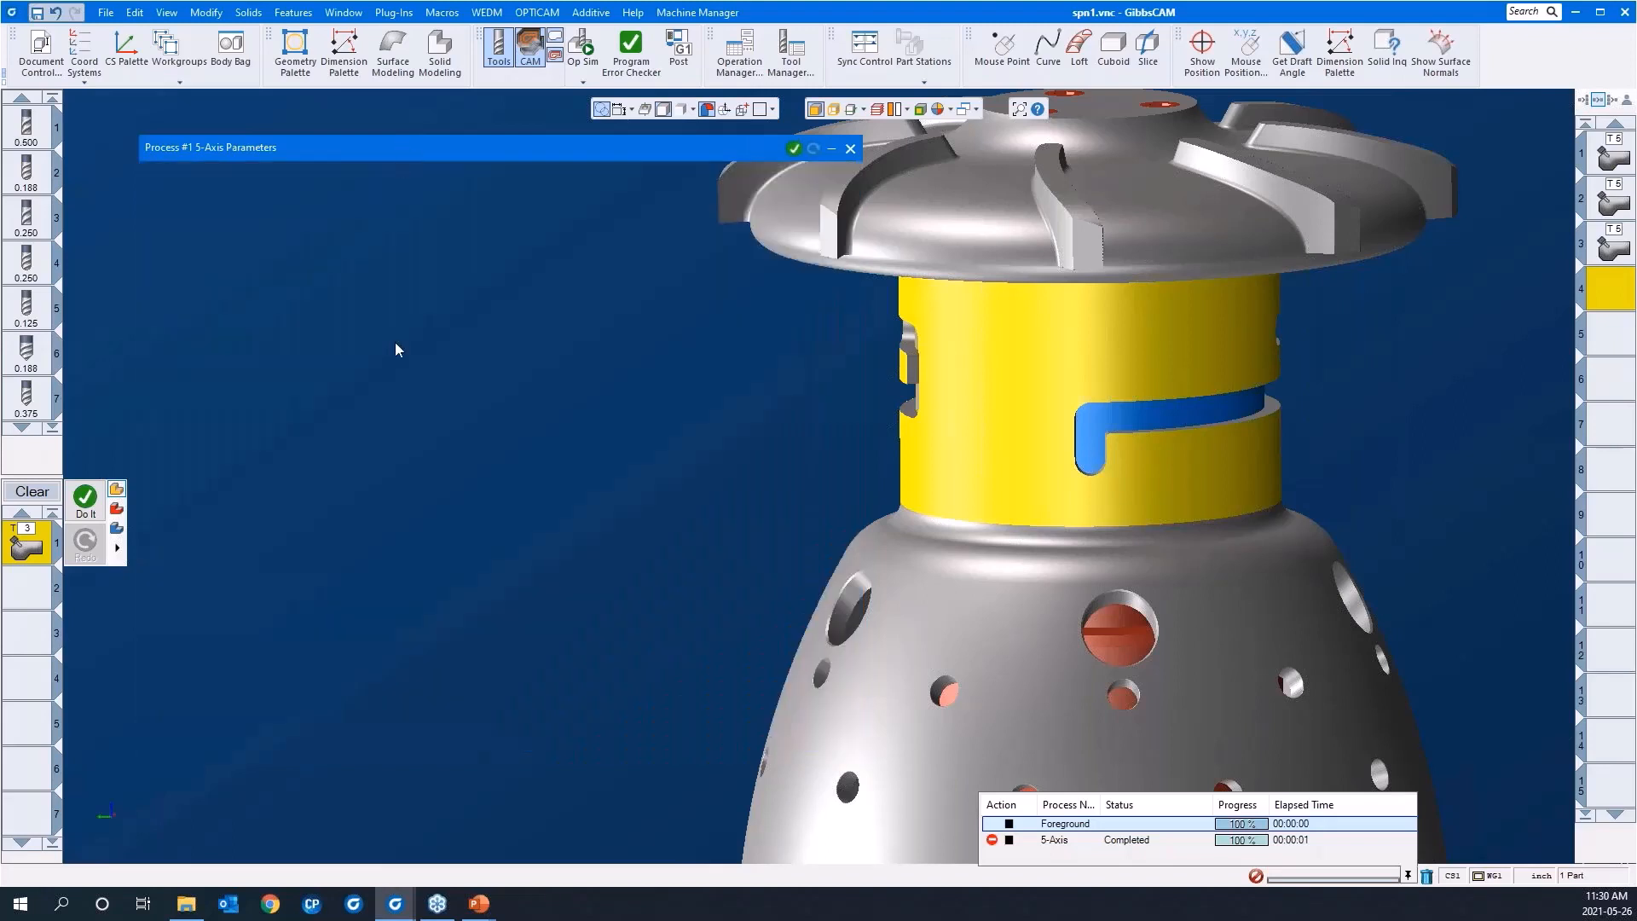
pyautogui.rightClick(396, 350)
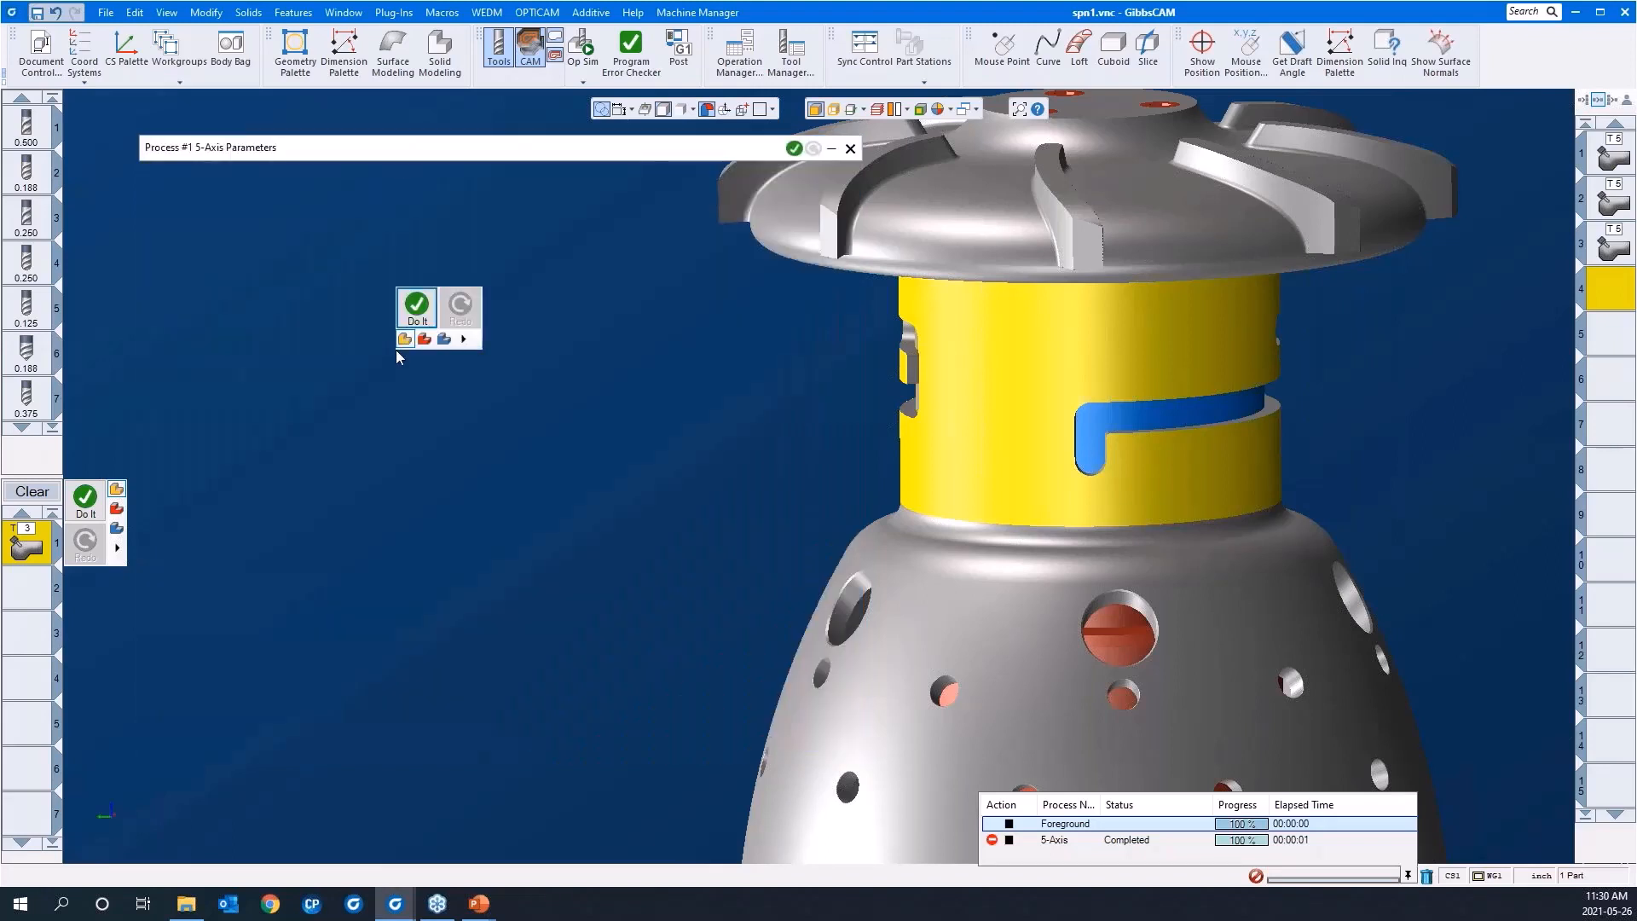
pyautogui.click(417, 309)
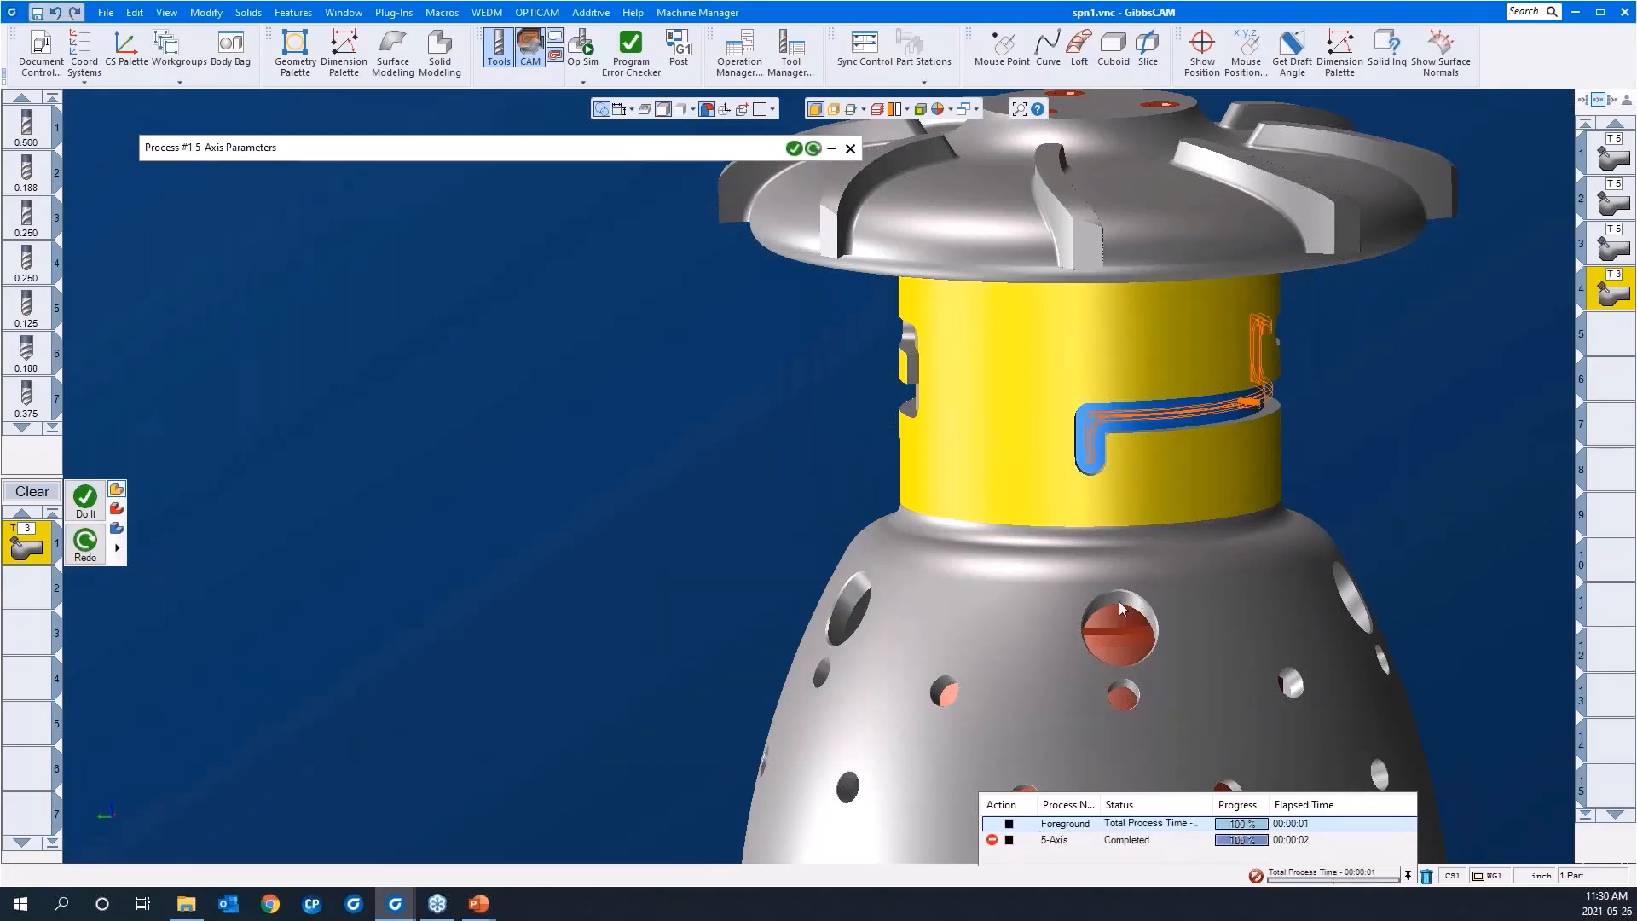
pyautogui.scroll(5, 1306, 462)
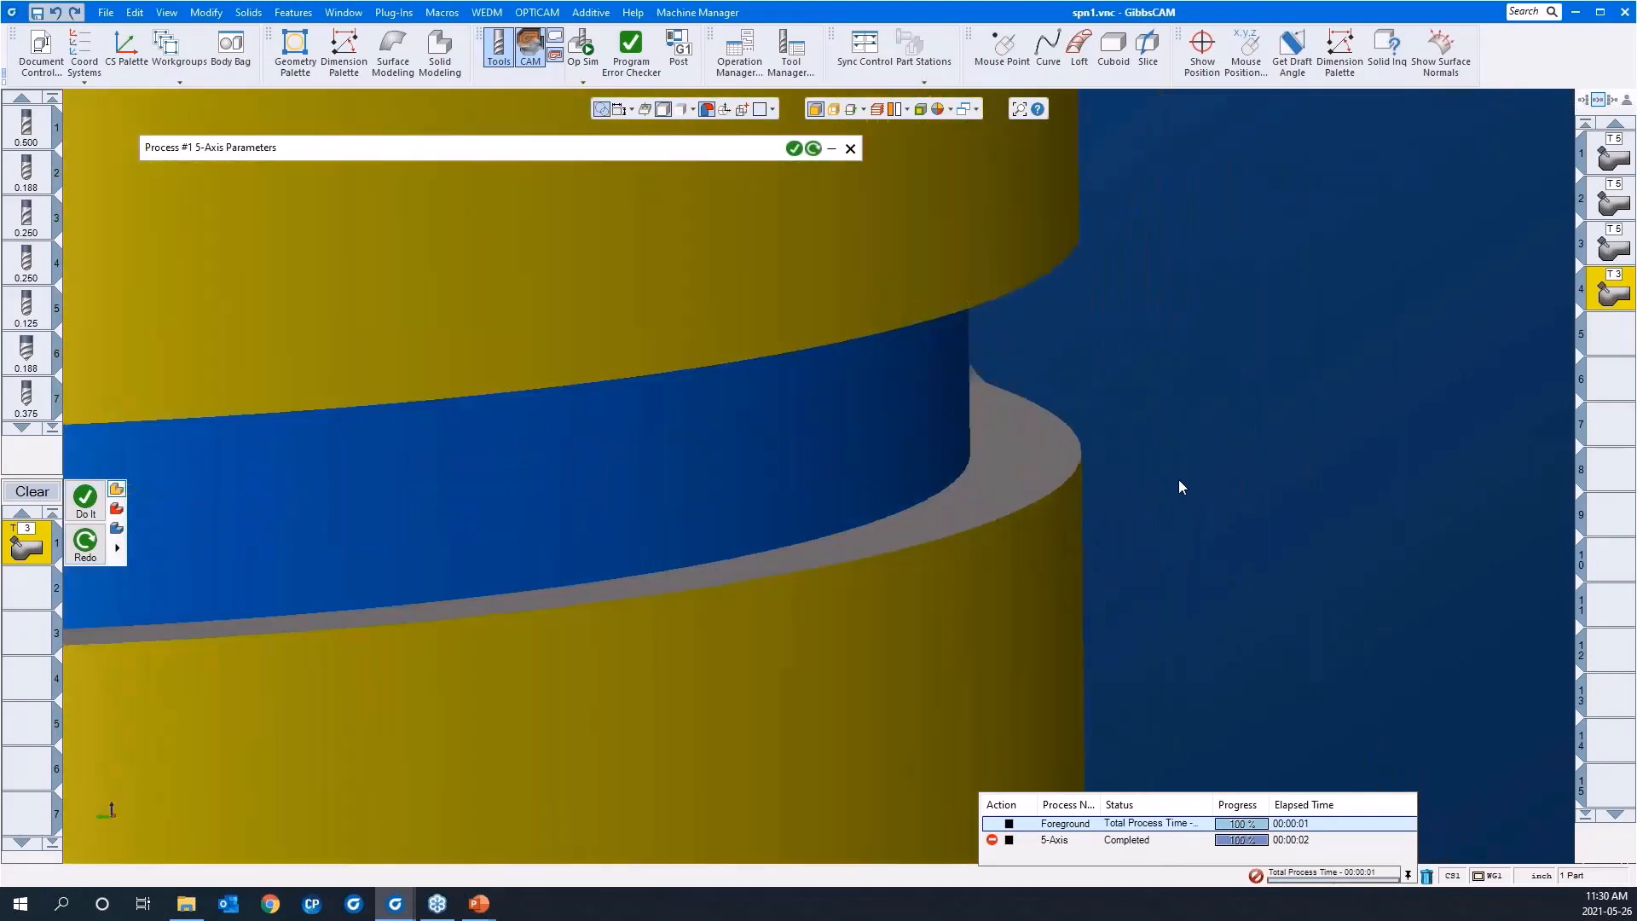
pyautogui.moveTo(1404, 402); pyautogui.dragTo(951, 423, button='middle')
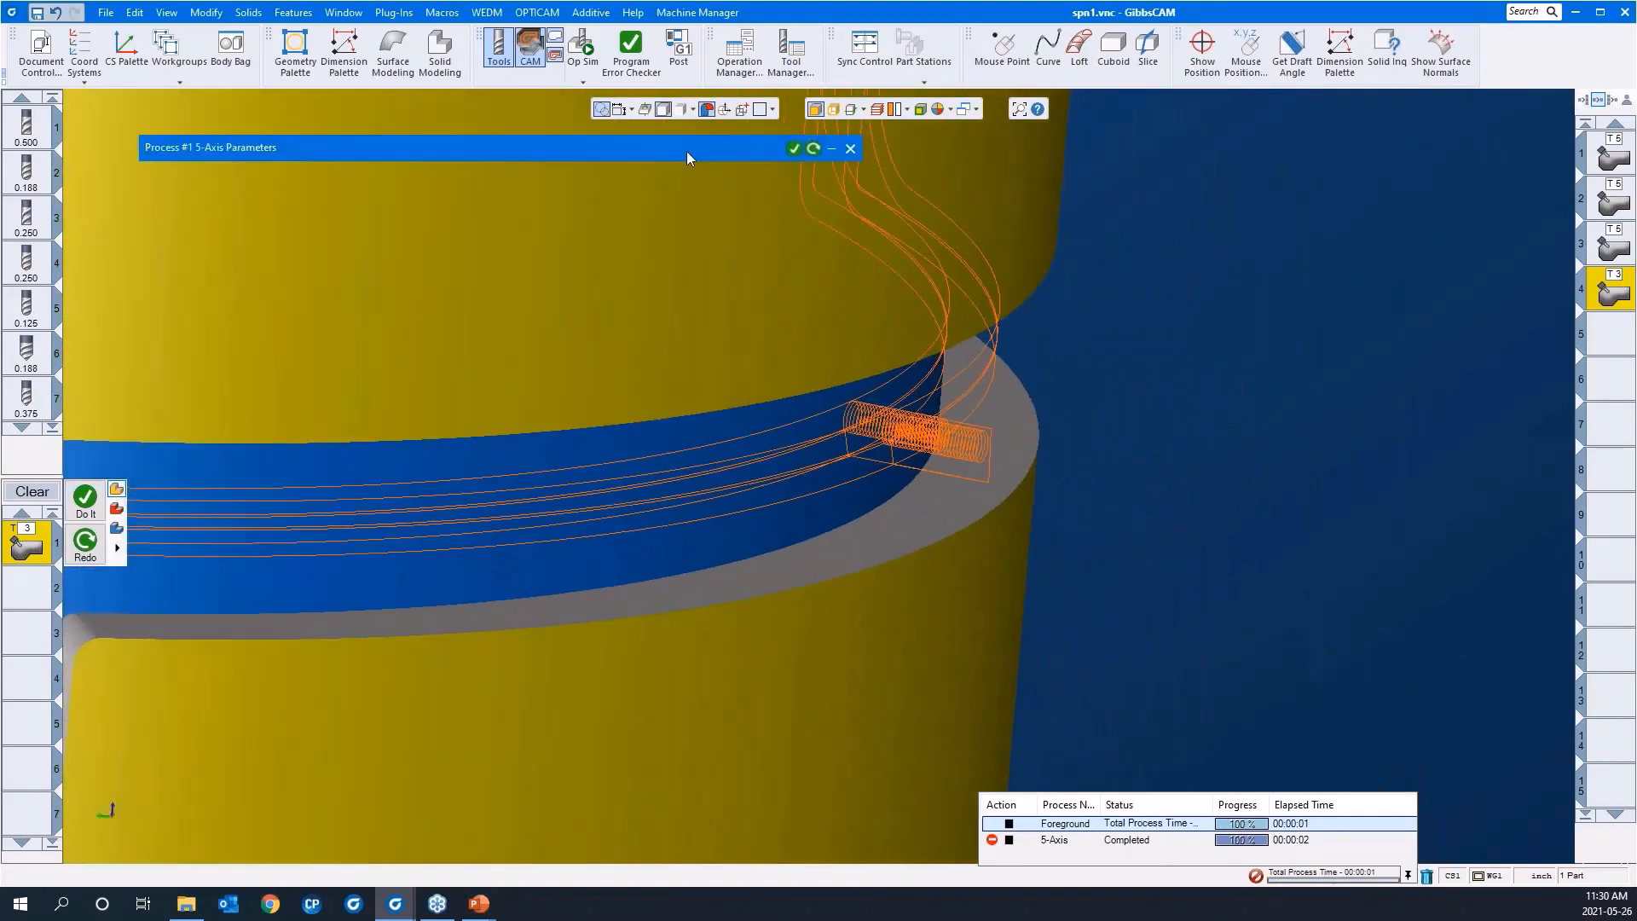
# Step: Review the roughing process's link settings and retract distances, then close the 5-axis parameters
pyautogui.click(687, 150)
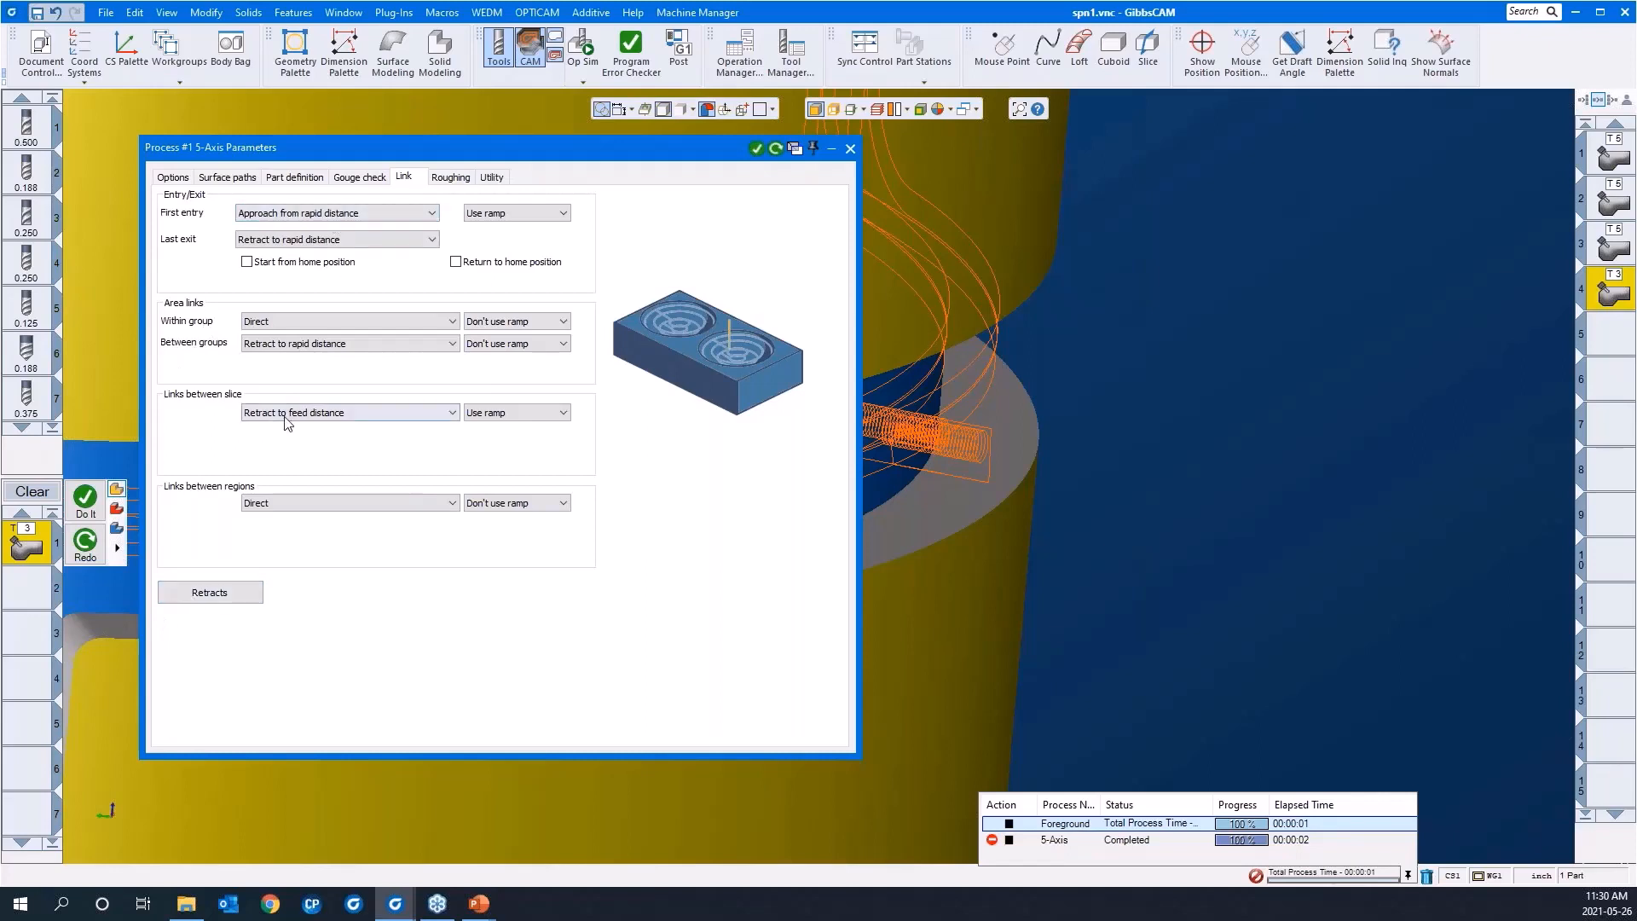
pyautogui.click(220, 595)
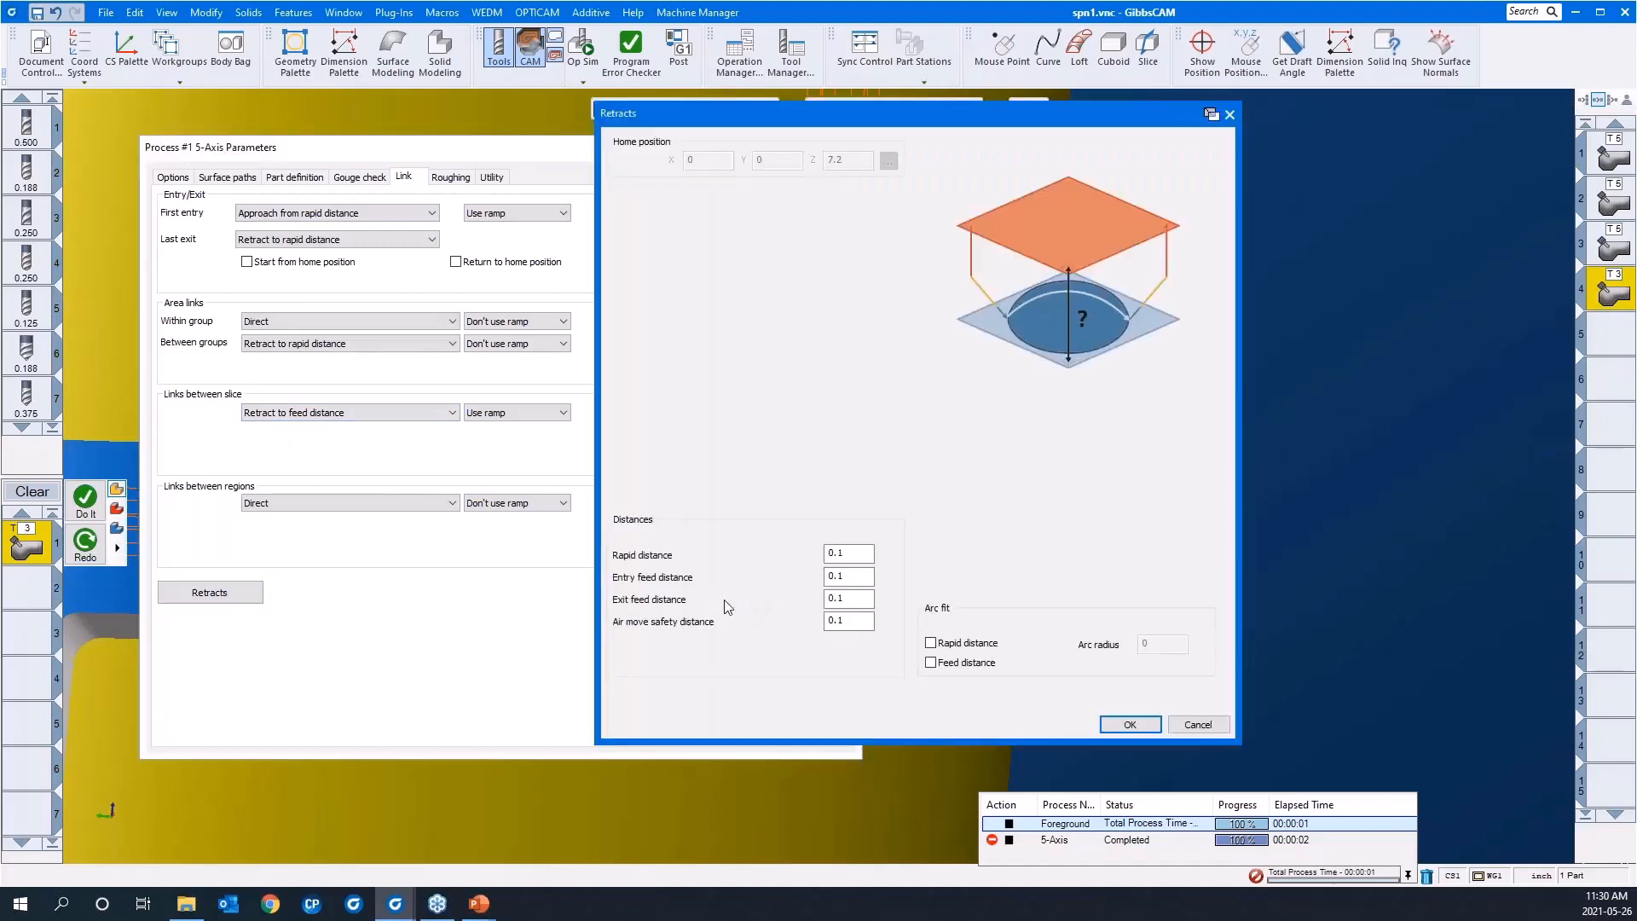
pyautogui.doubleClick(840, 576)
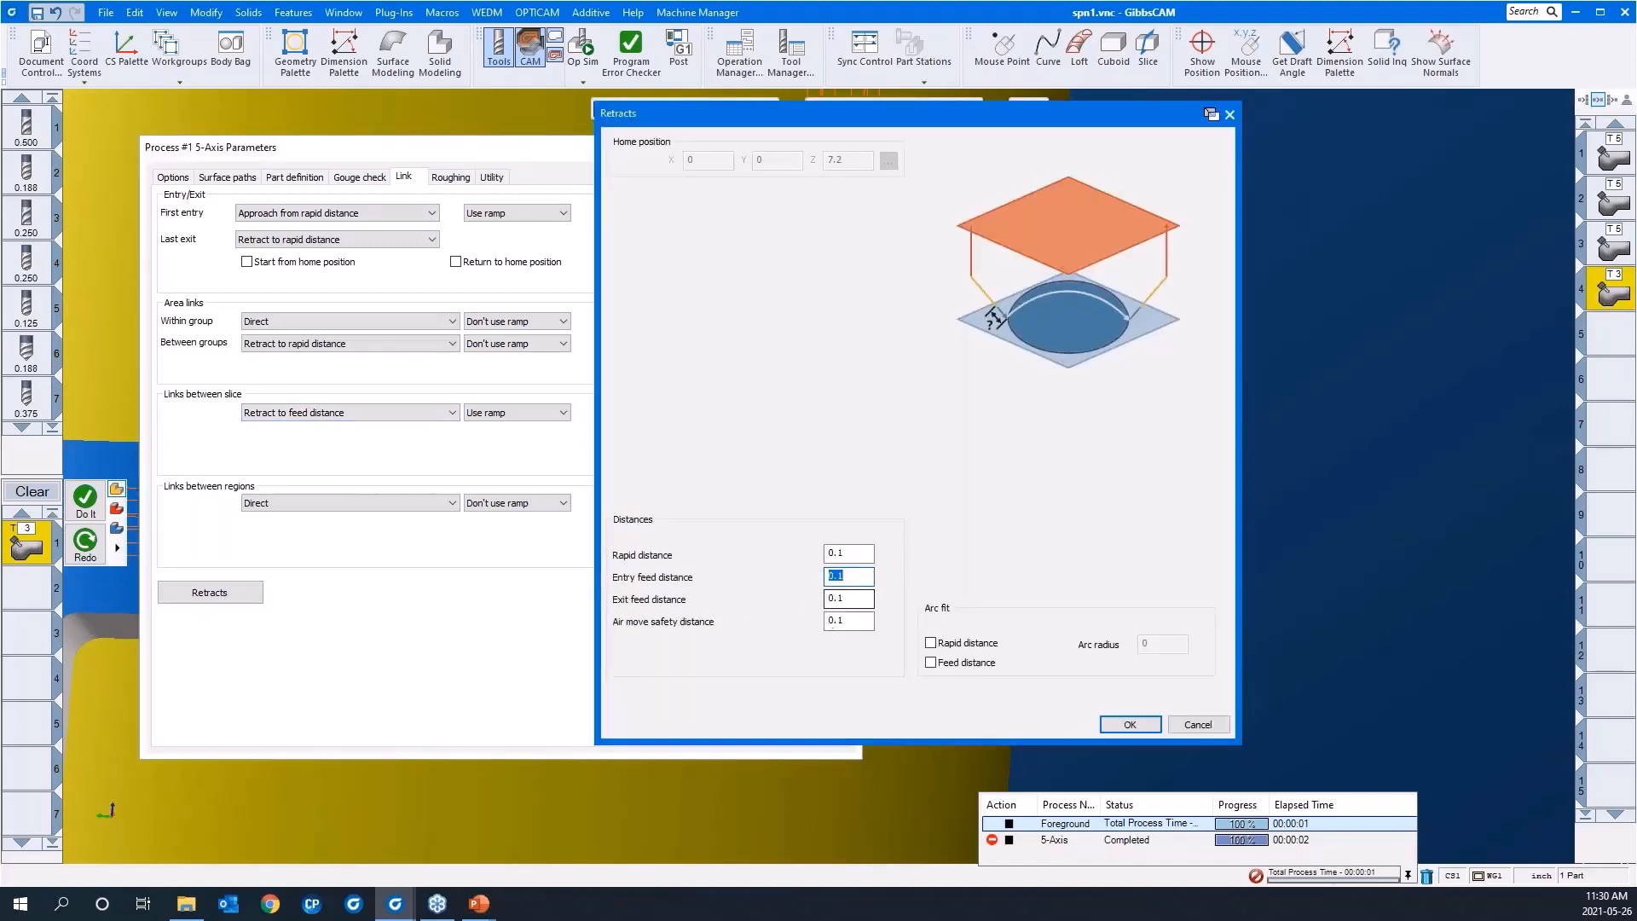
pyautogui.click(1129, 724)
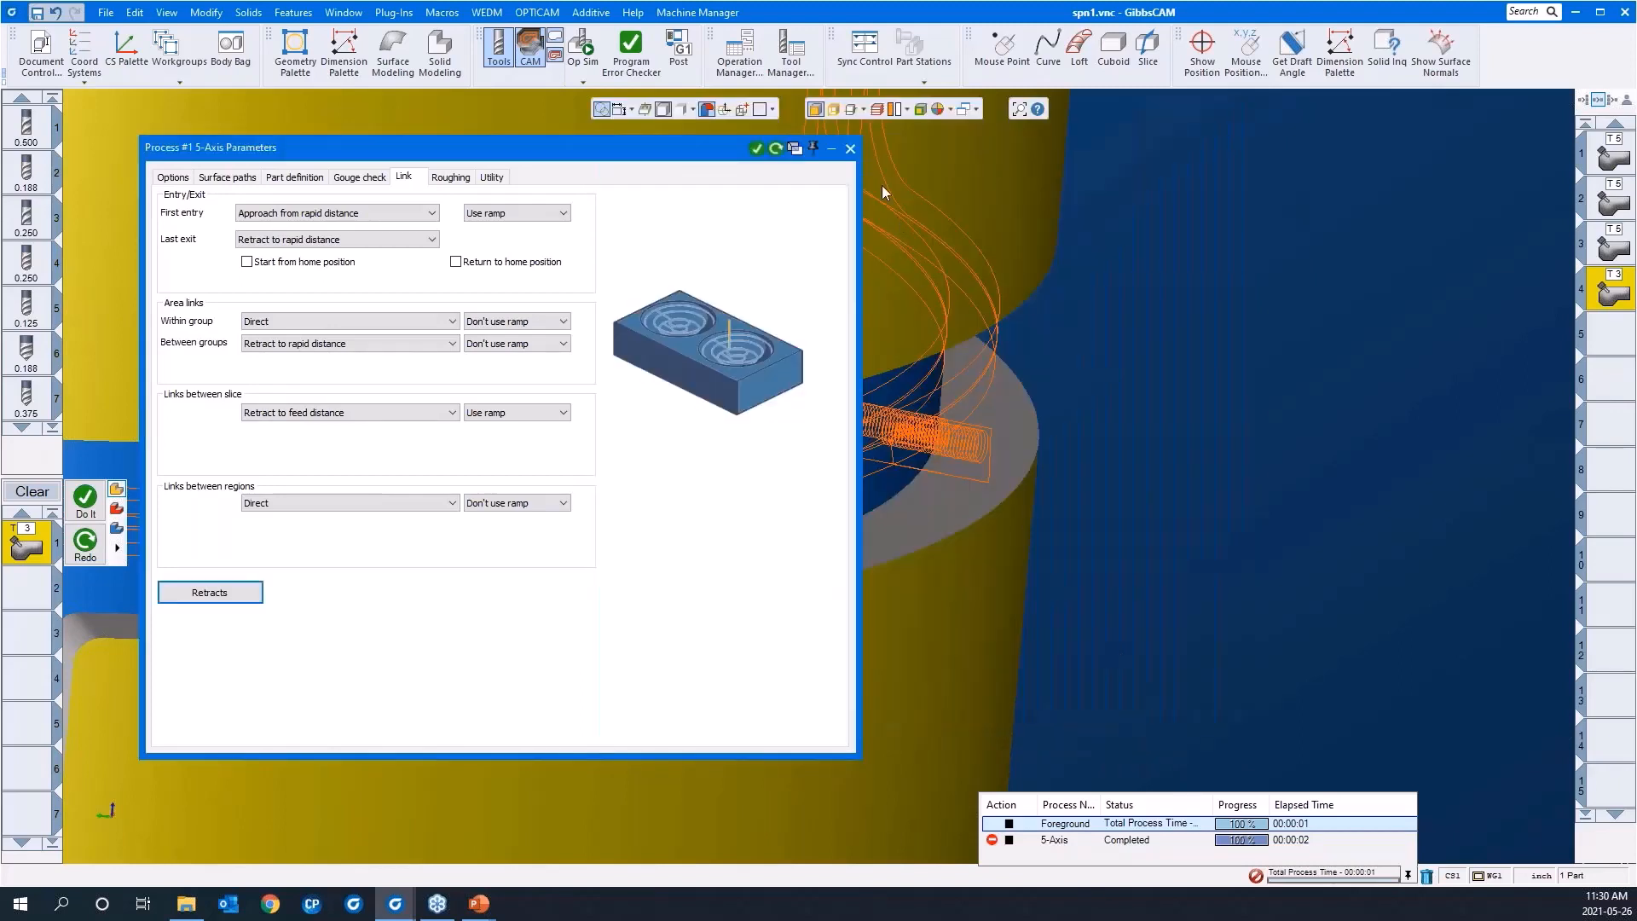
pyautogui.click(849, 148)
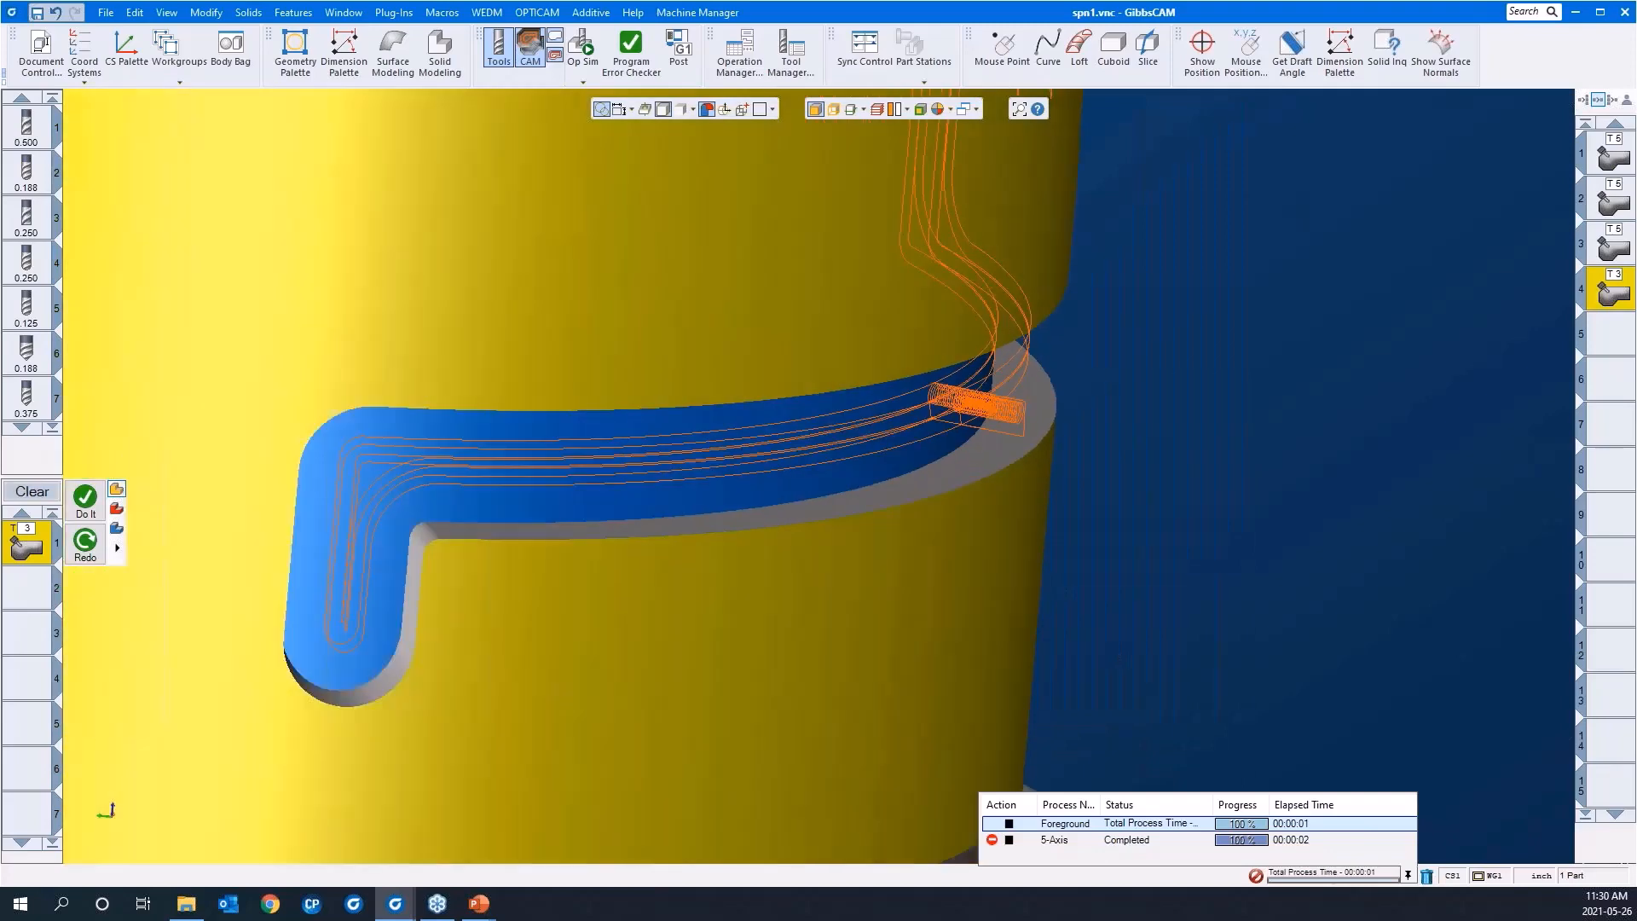
# Step: Target an empty operation slot, clear the process list and load the saved "swarf 4AS slot" process
pyautogui.scroll(-6, 1114, 393)
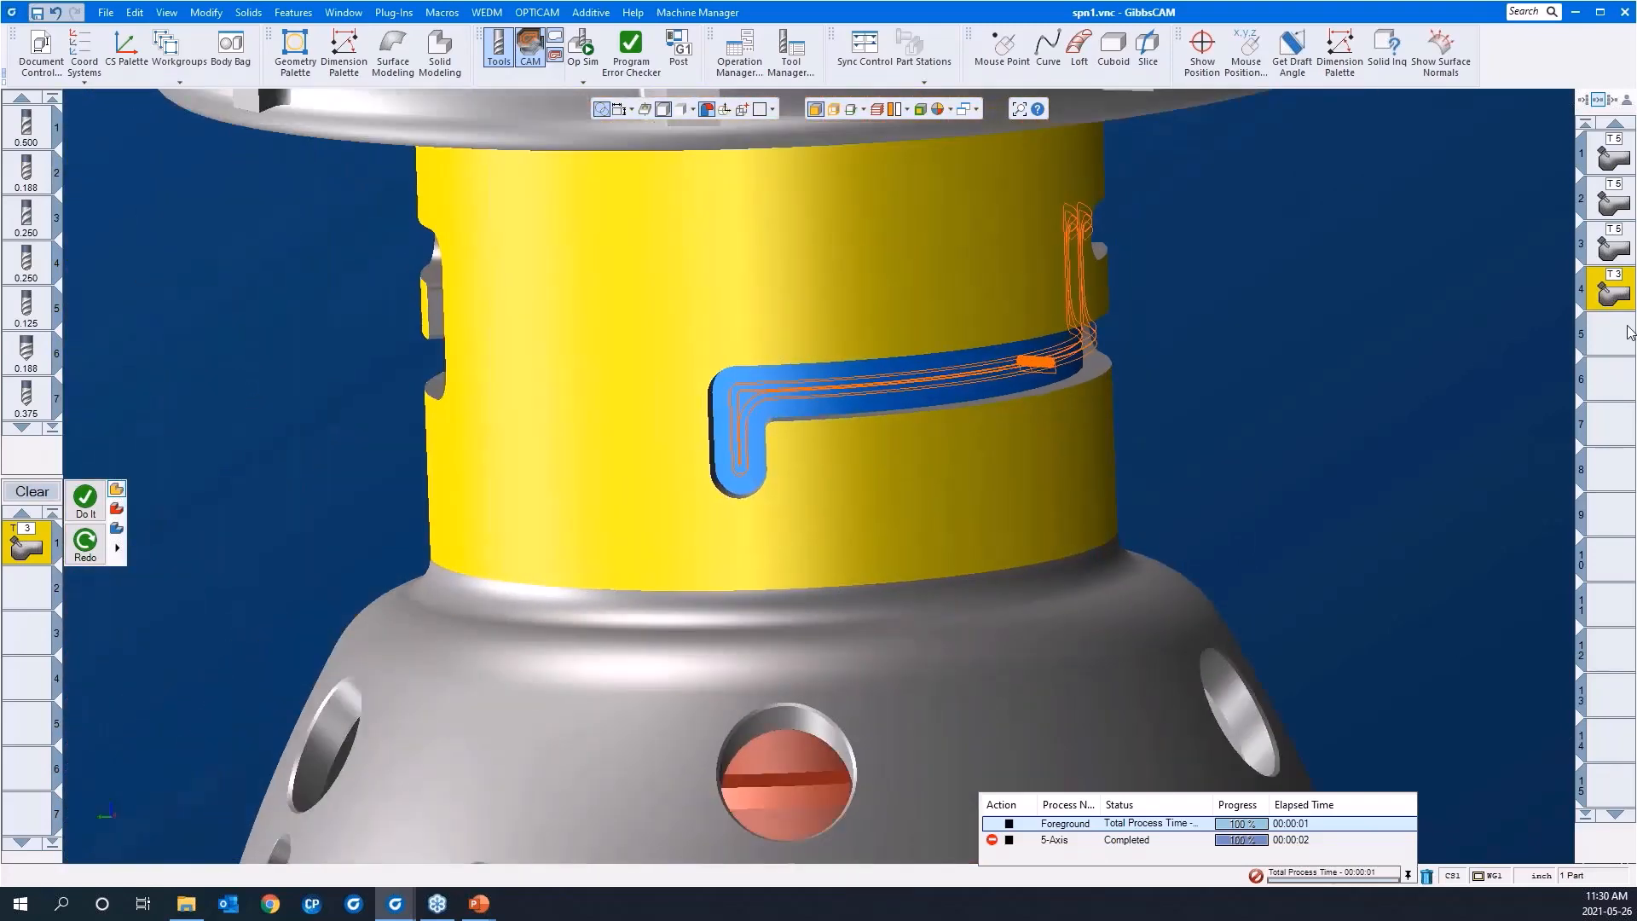
pyautogui.click(1615, 333)
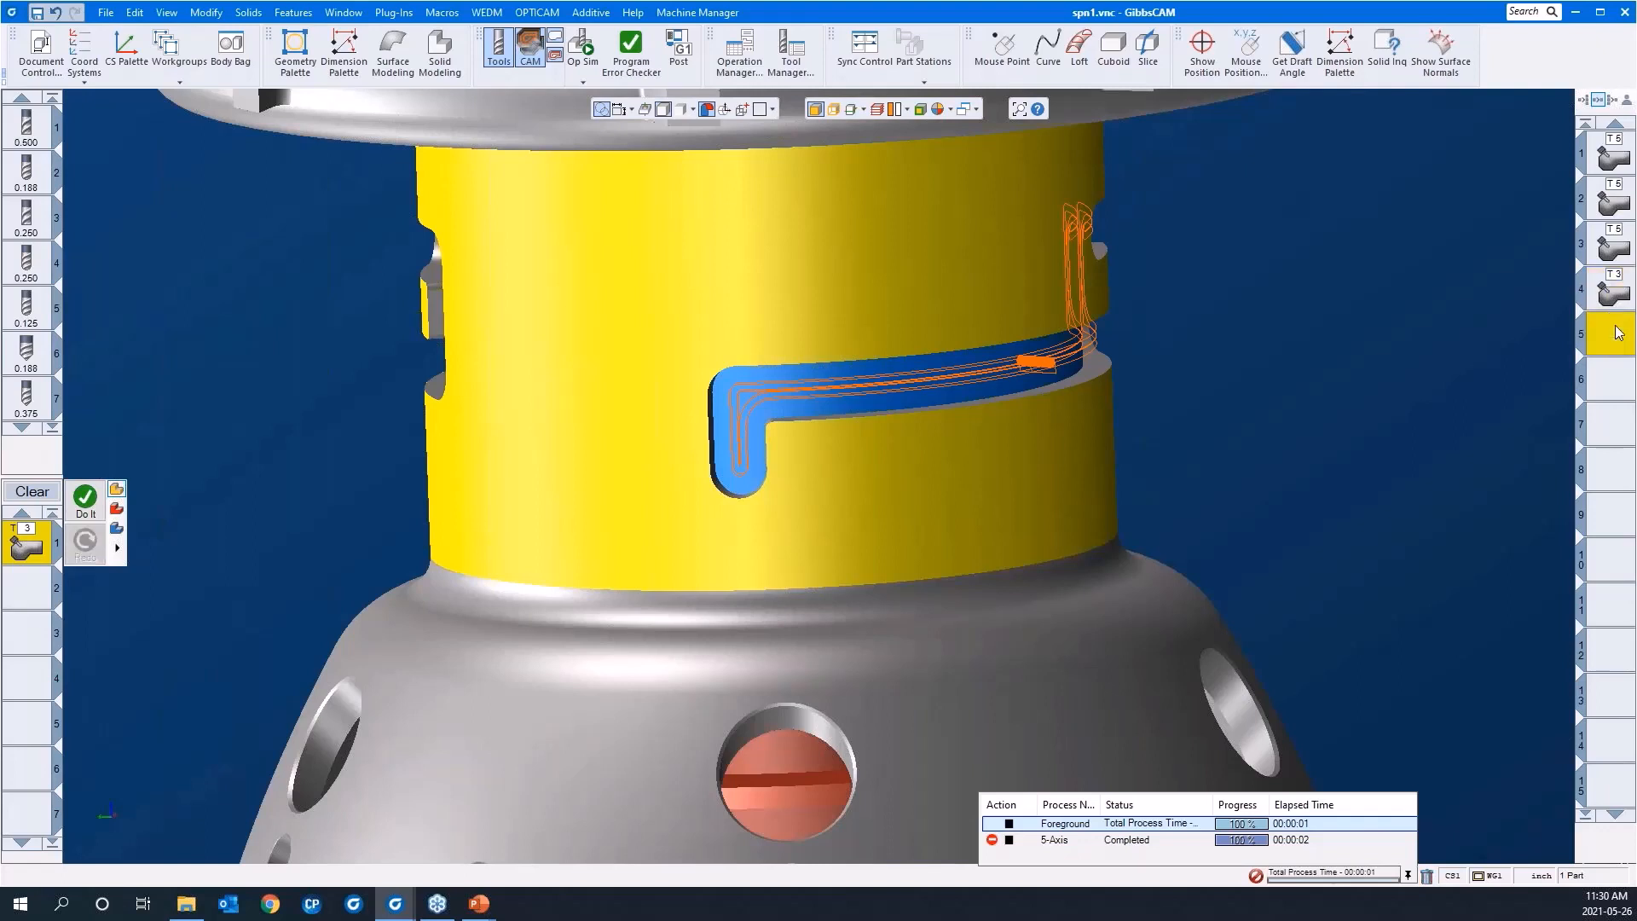
pyautogui.click(34, 493)
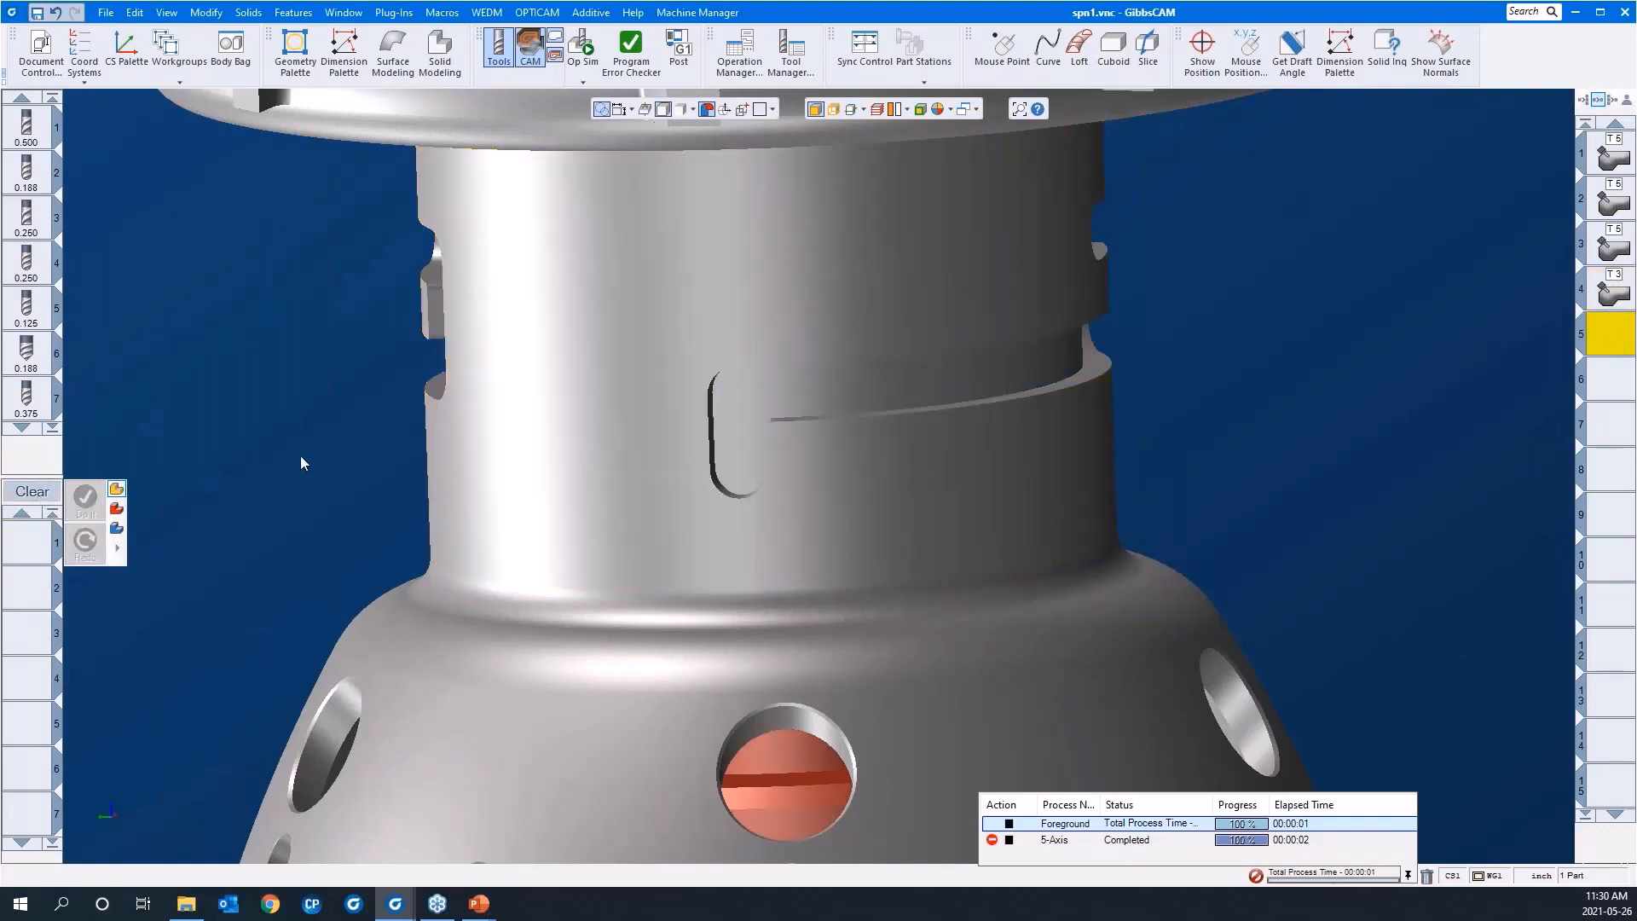
pyautogui.rightClick(16, 546)
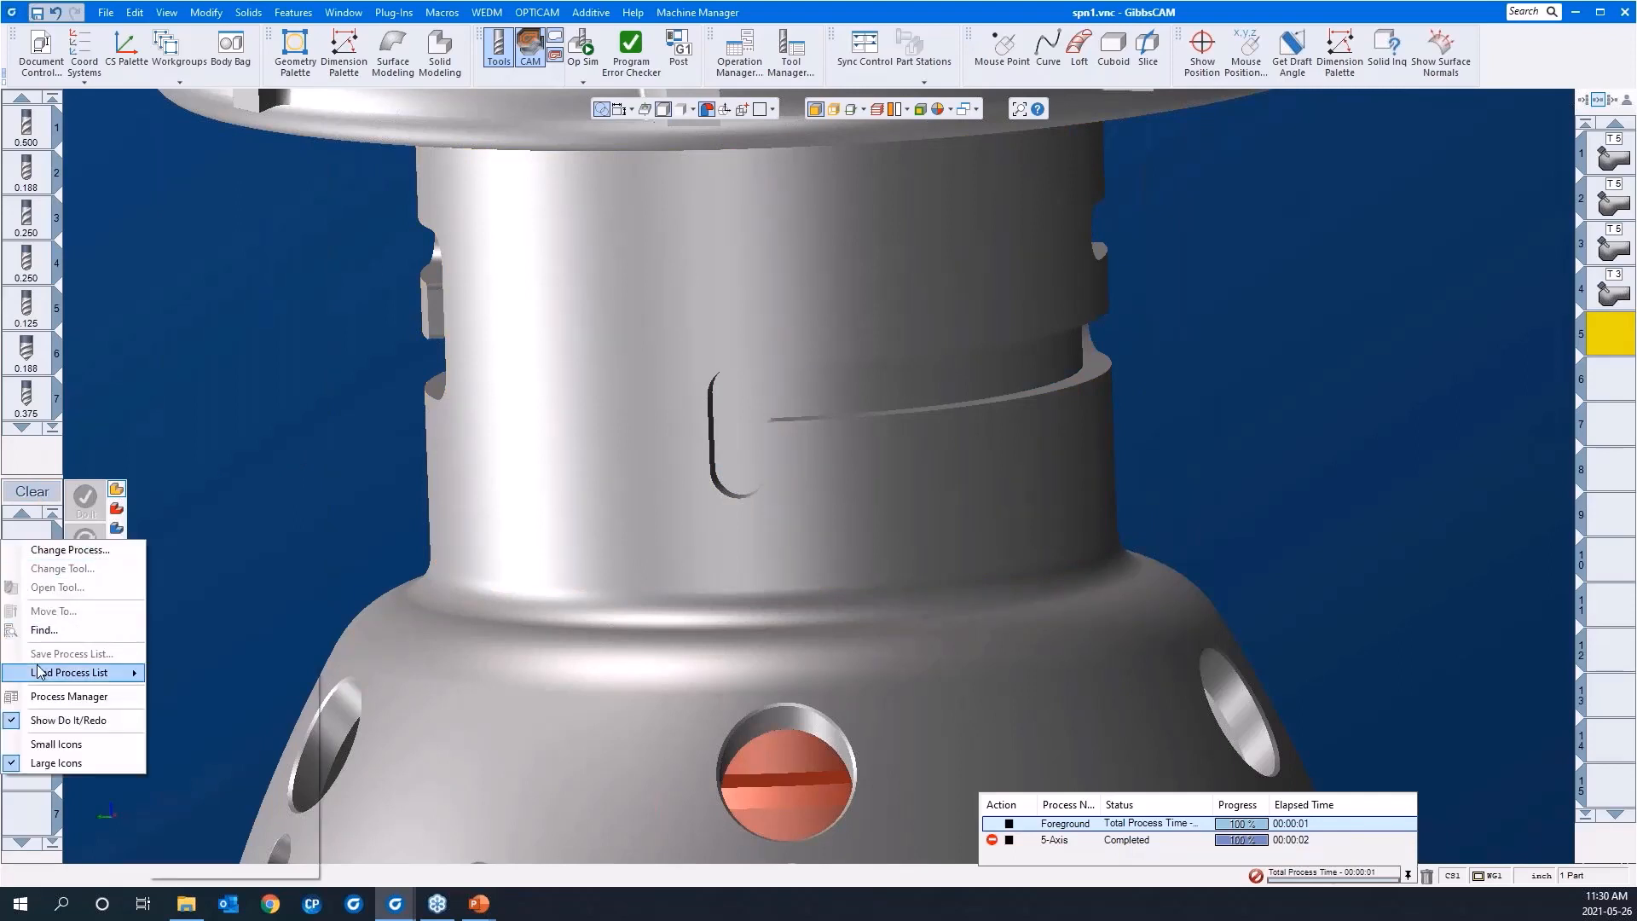
pyautogui.moveTo(94, 672)
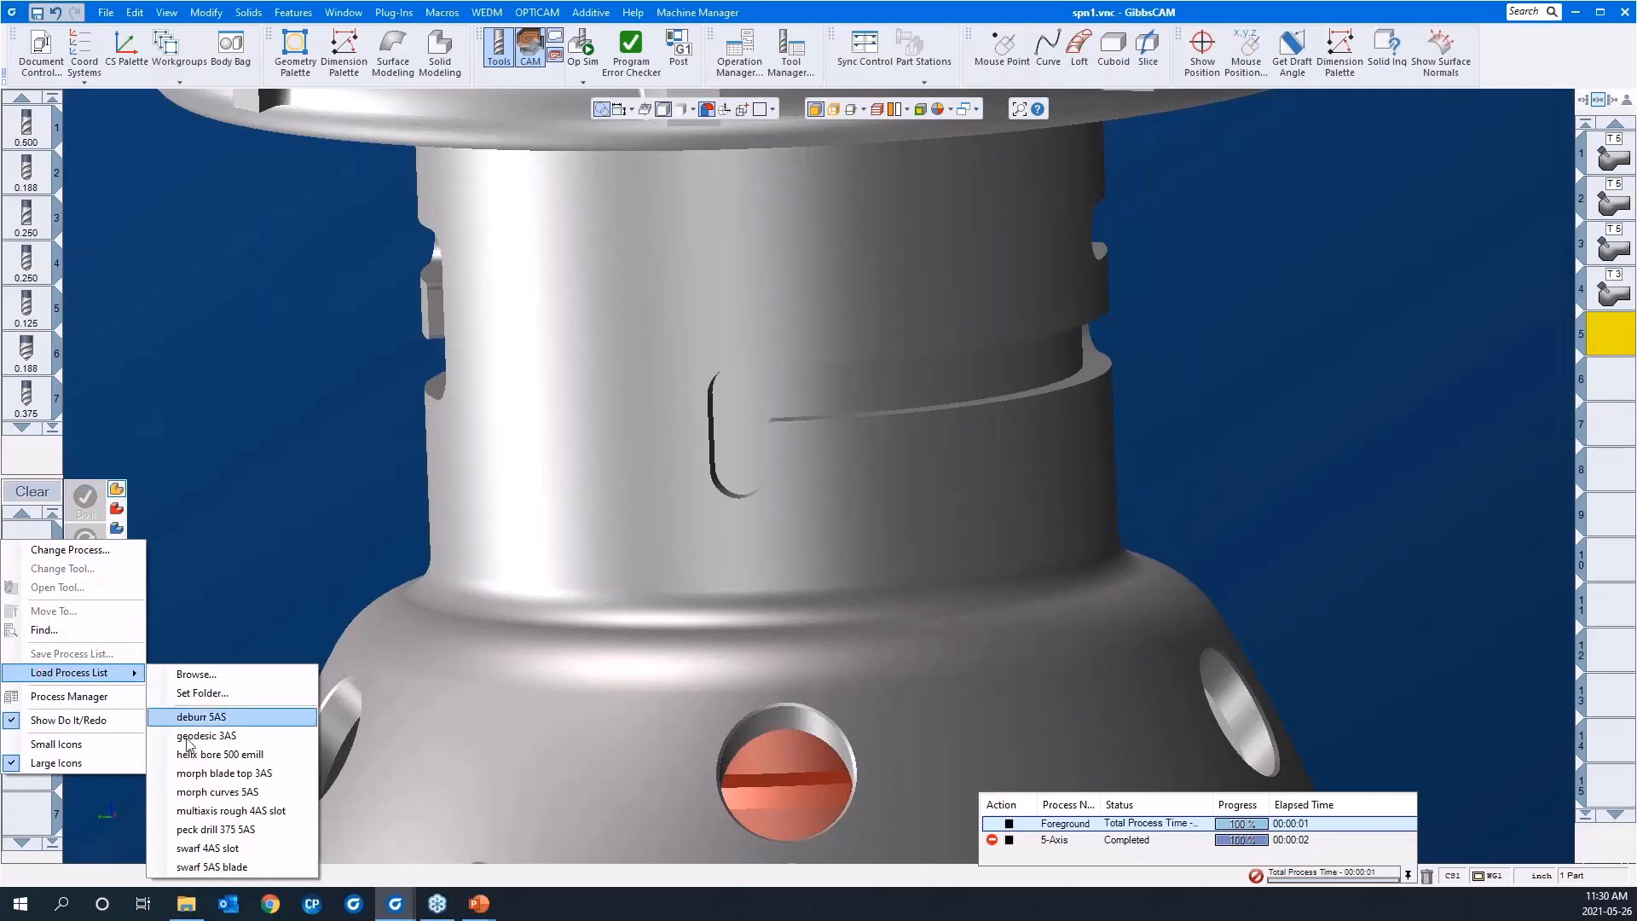
pyautogui.click(239, 848)
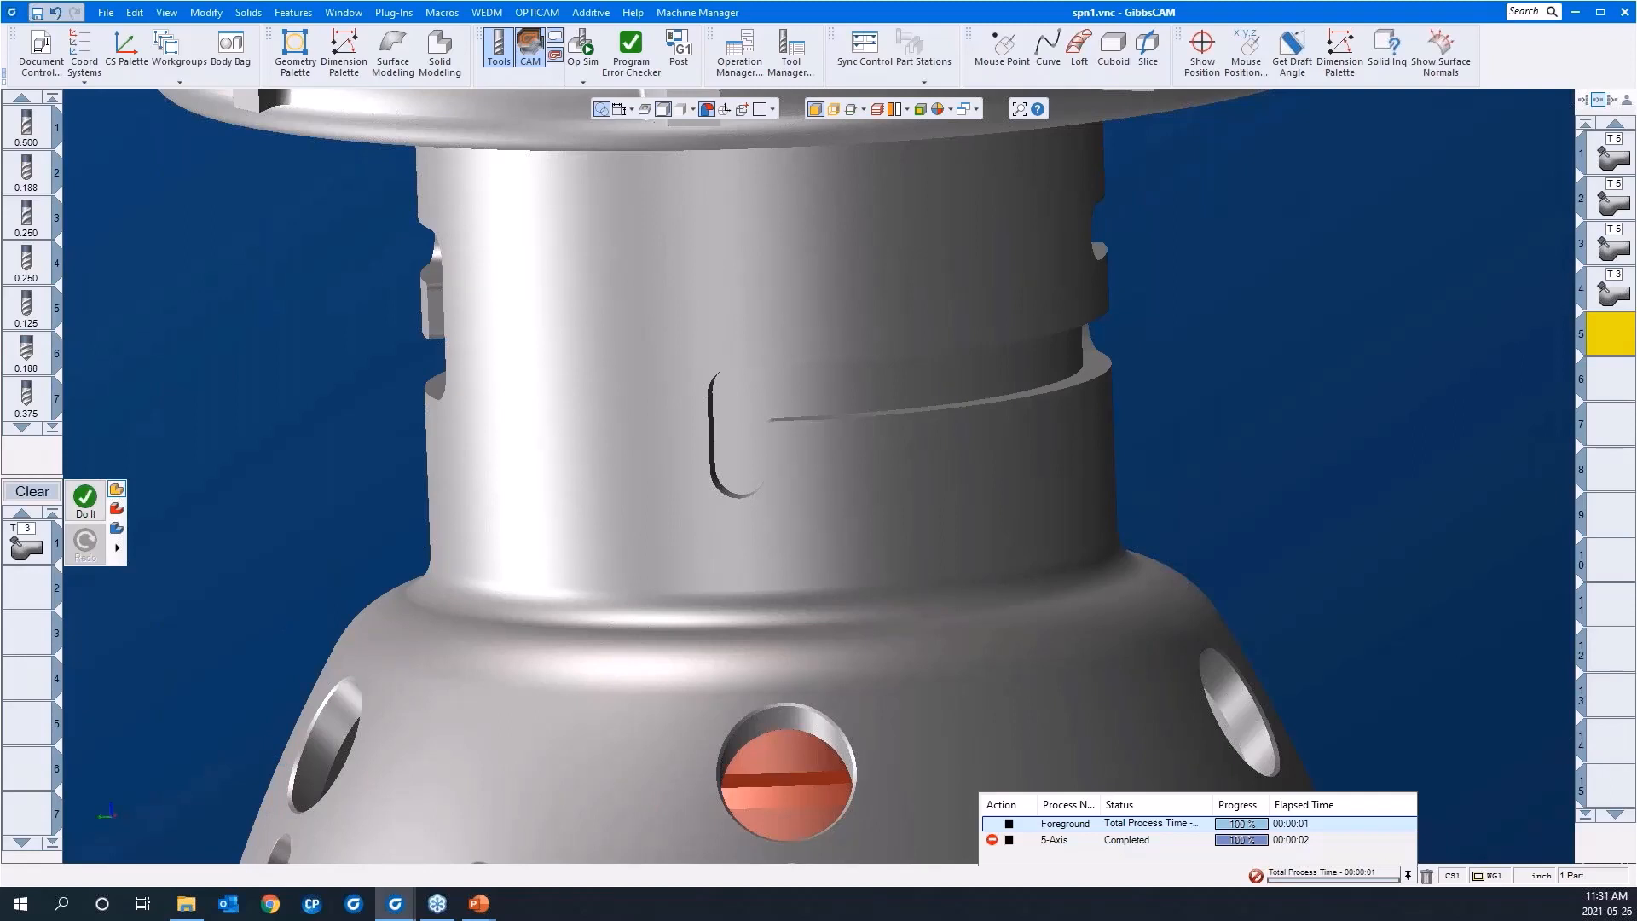
# Step: Open the swarf process's 5-axis parameters, show its surface path settings and bring the neck slot clear of the window
pyautogui.click(26, 547)
pyautogui.doubleClick(26, 547)
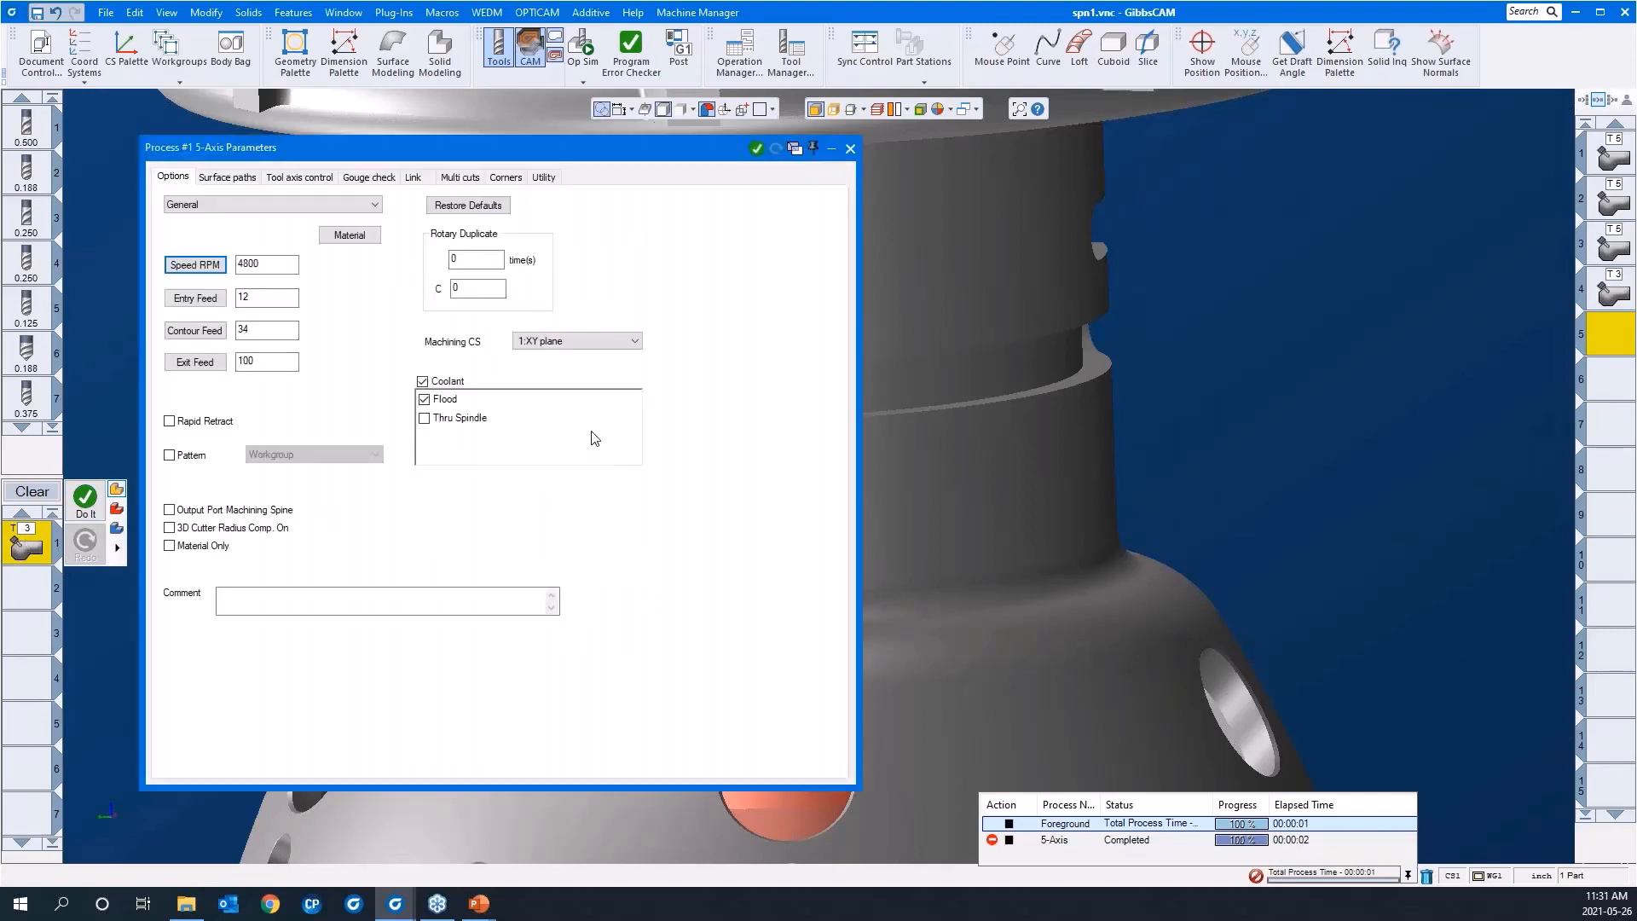
pyautogui.click(248, 178)
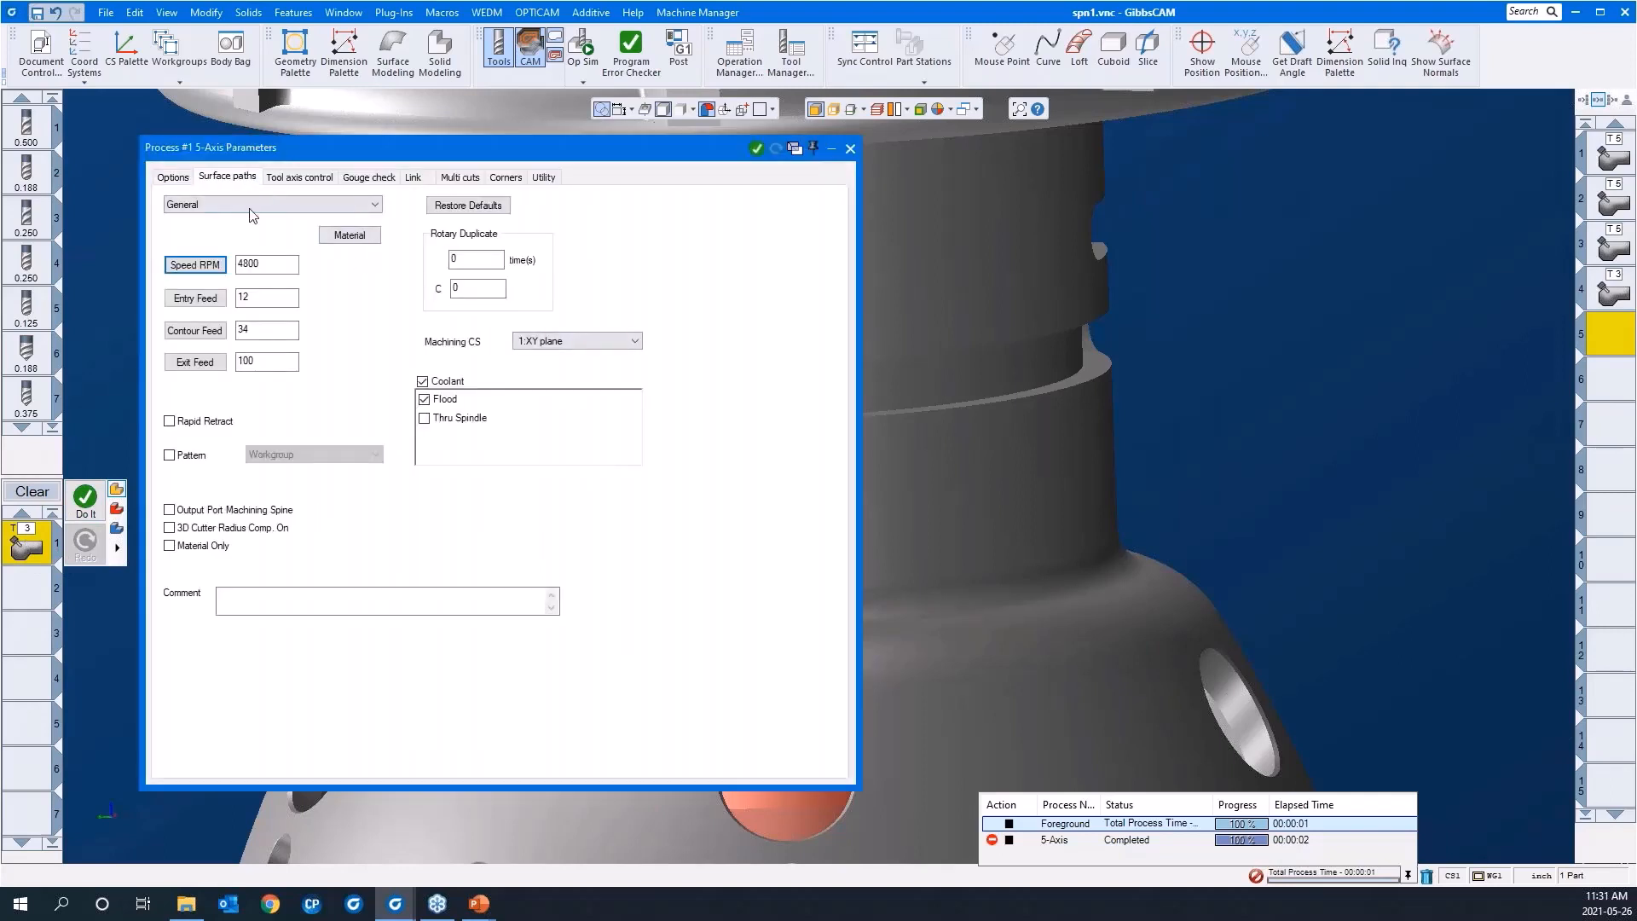
pyautogui.moveTo(1357, 356); pyautogui.dragTo(1537, 357, button='middle')
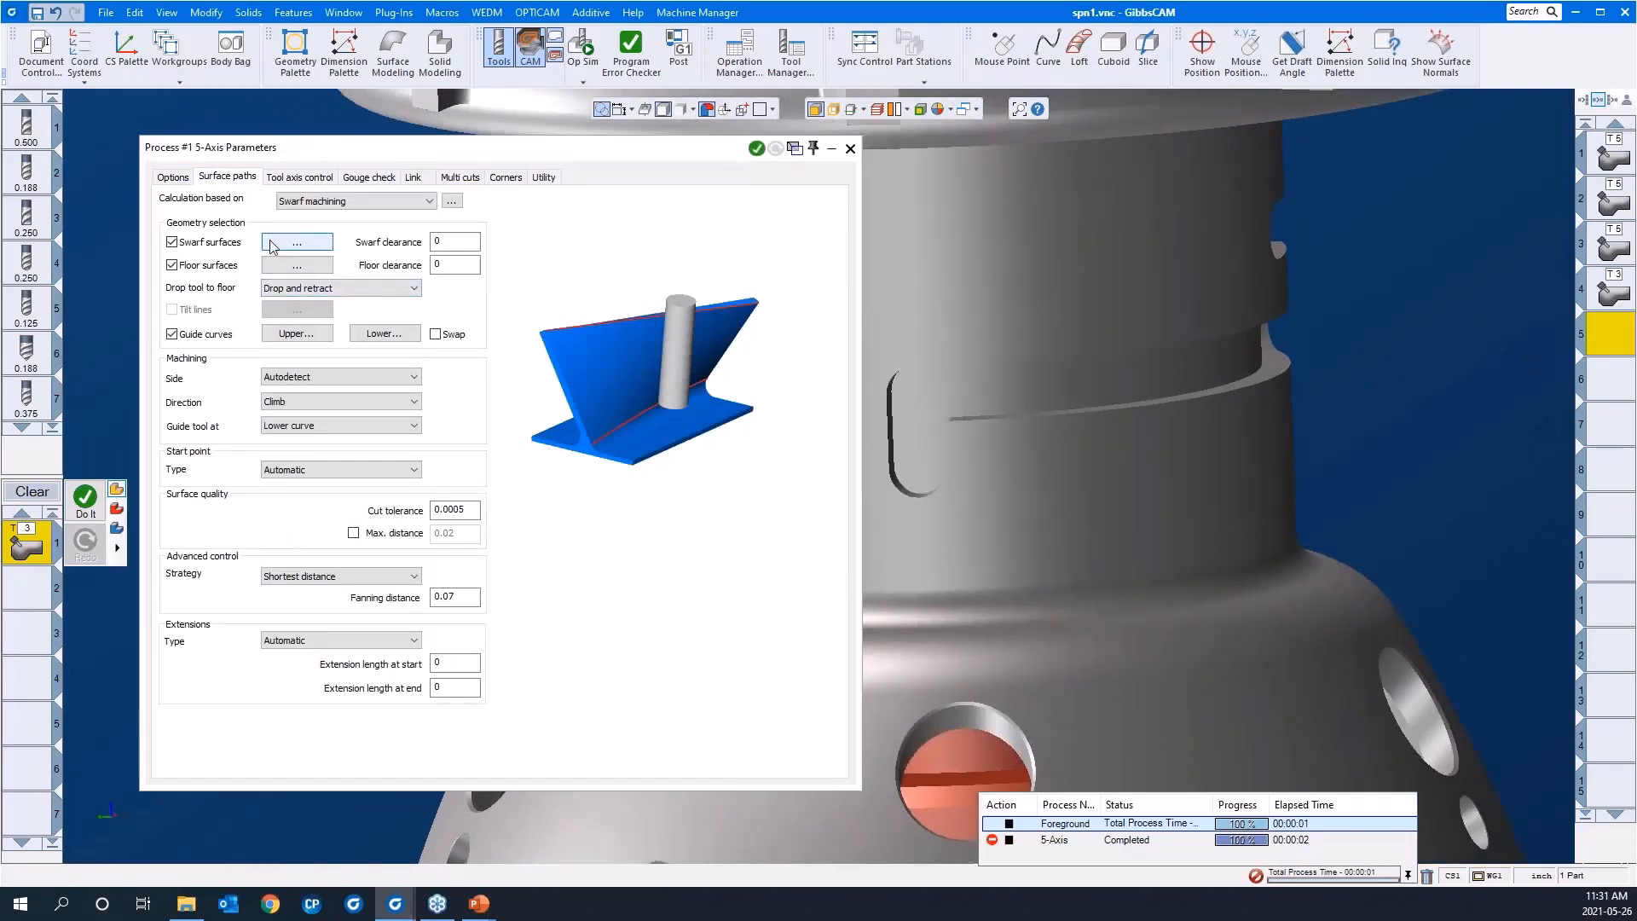
# Step: Assign the neck slot's connected wall faces as the swarf surfaces, checking their selection around the neck
pyautogui.click(271, 245)
pyautogui.moveTo(947, 569); pyautogui.dragTo(867, 211, button='middle')
pyautogui.click(876, 201)
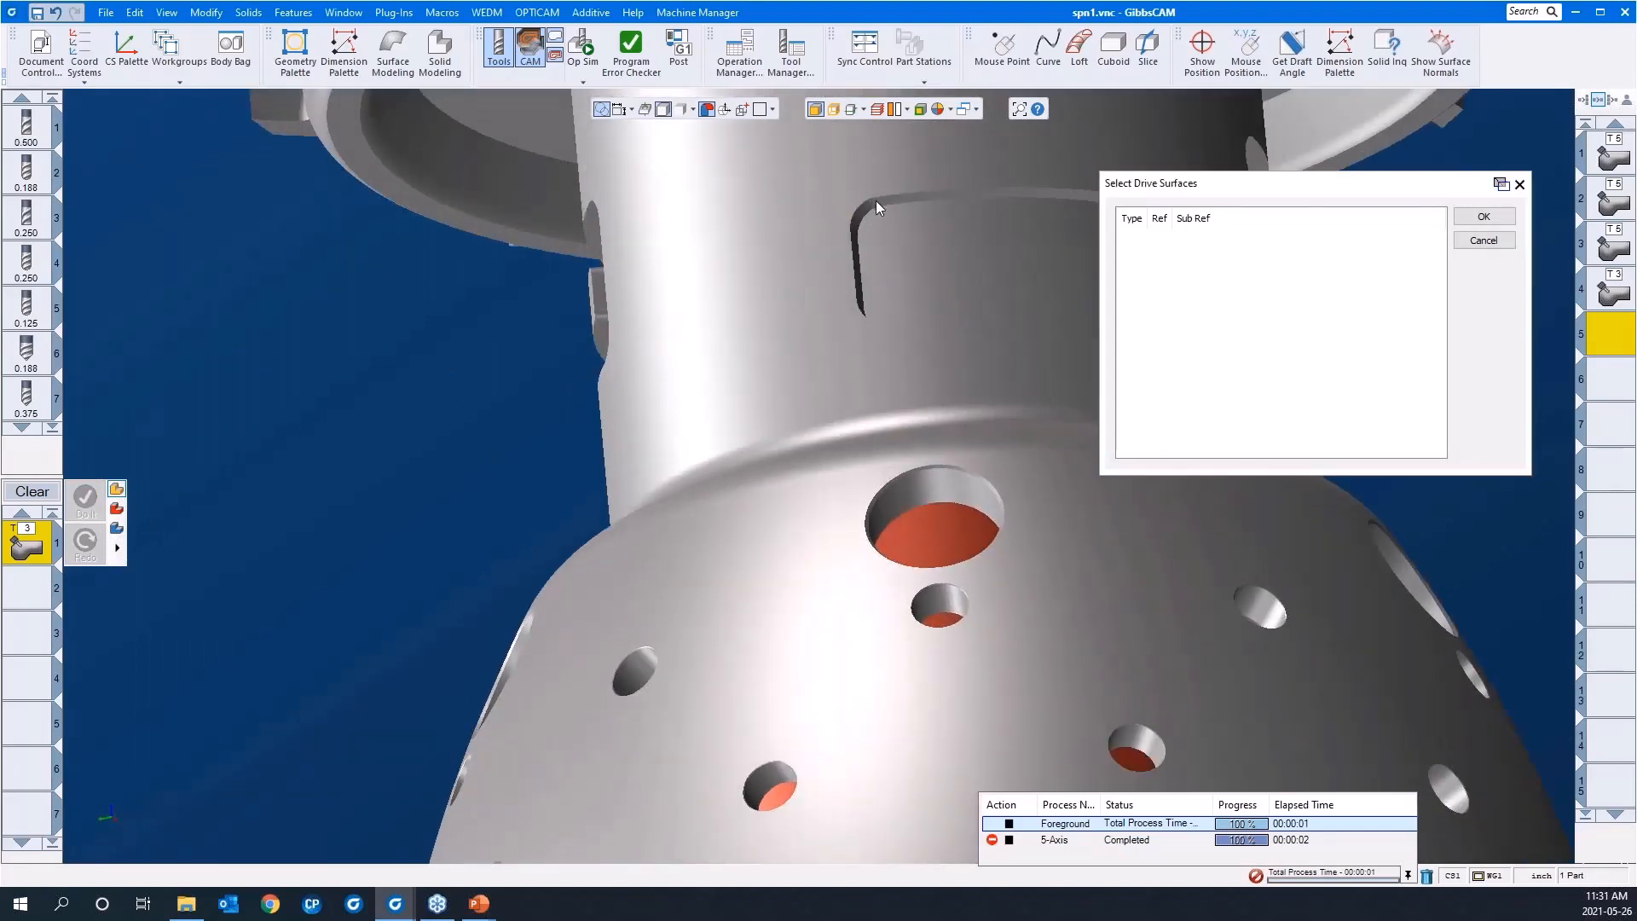
pyautogui.rightClick(876, 201)
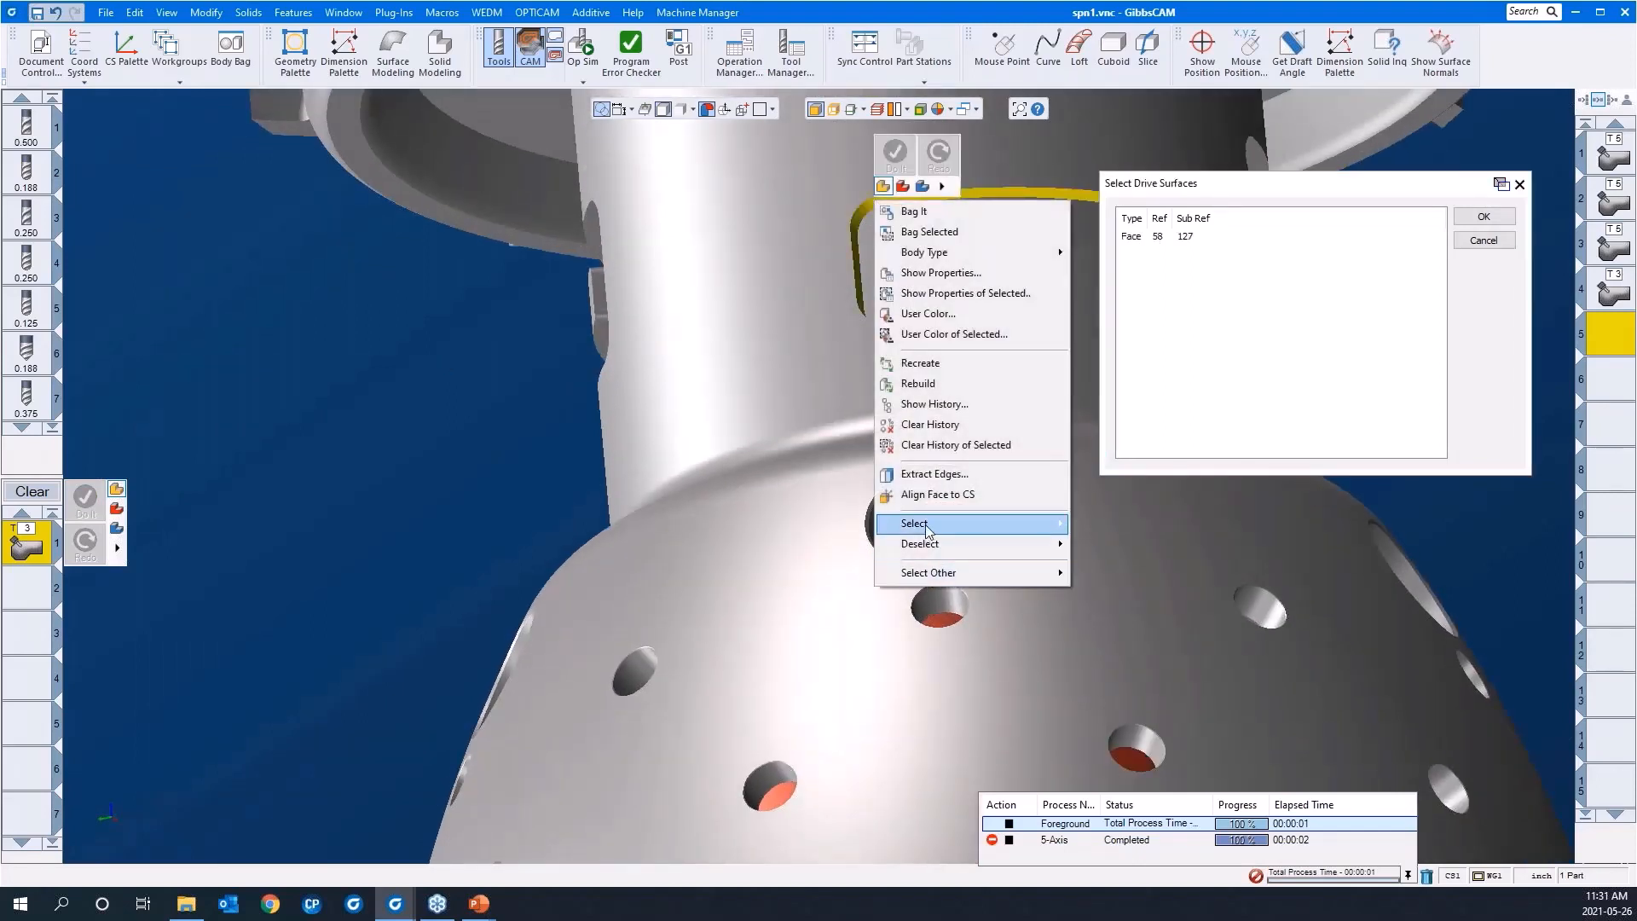
pyautogui.moveTo(925, 527)
pyautogui.click(1104, 529)
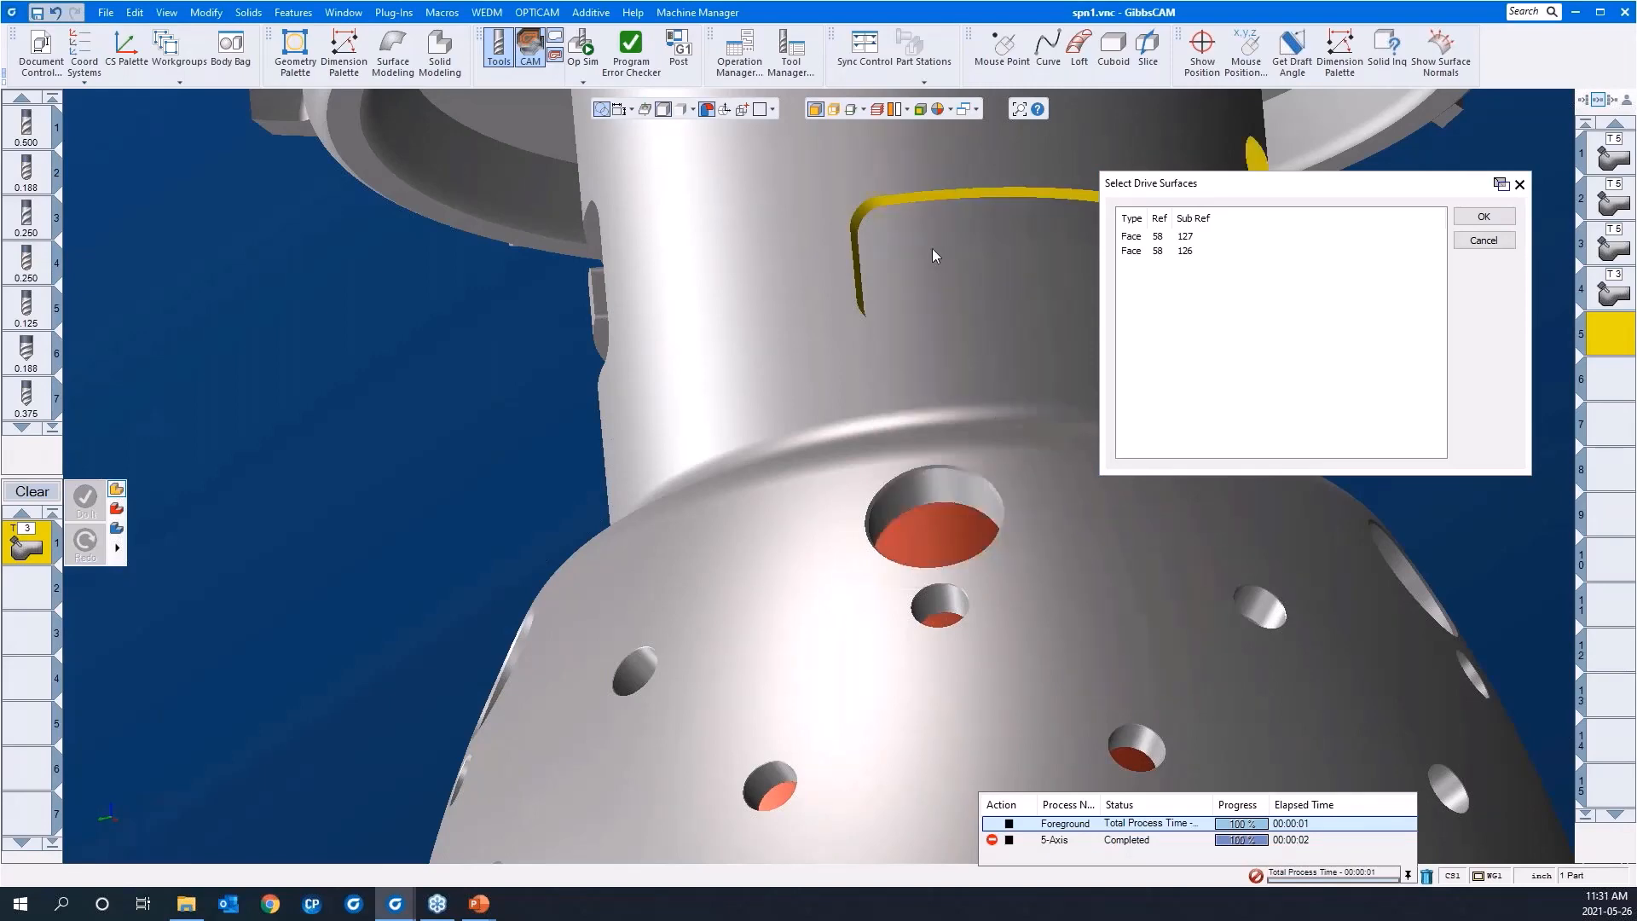
pyautogui.moveTo(933, 248); pyautogui.dragTo(716, 840, button='middle')
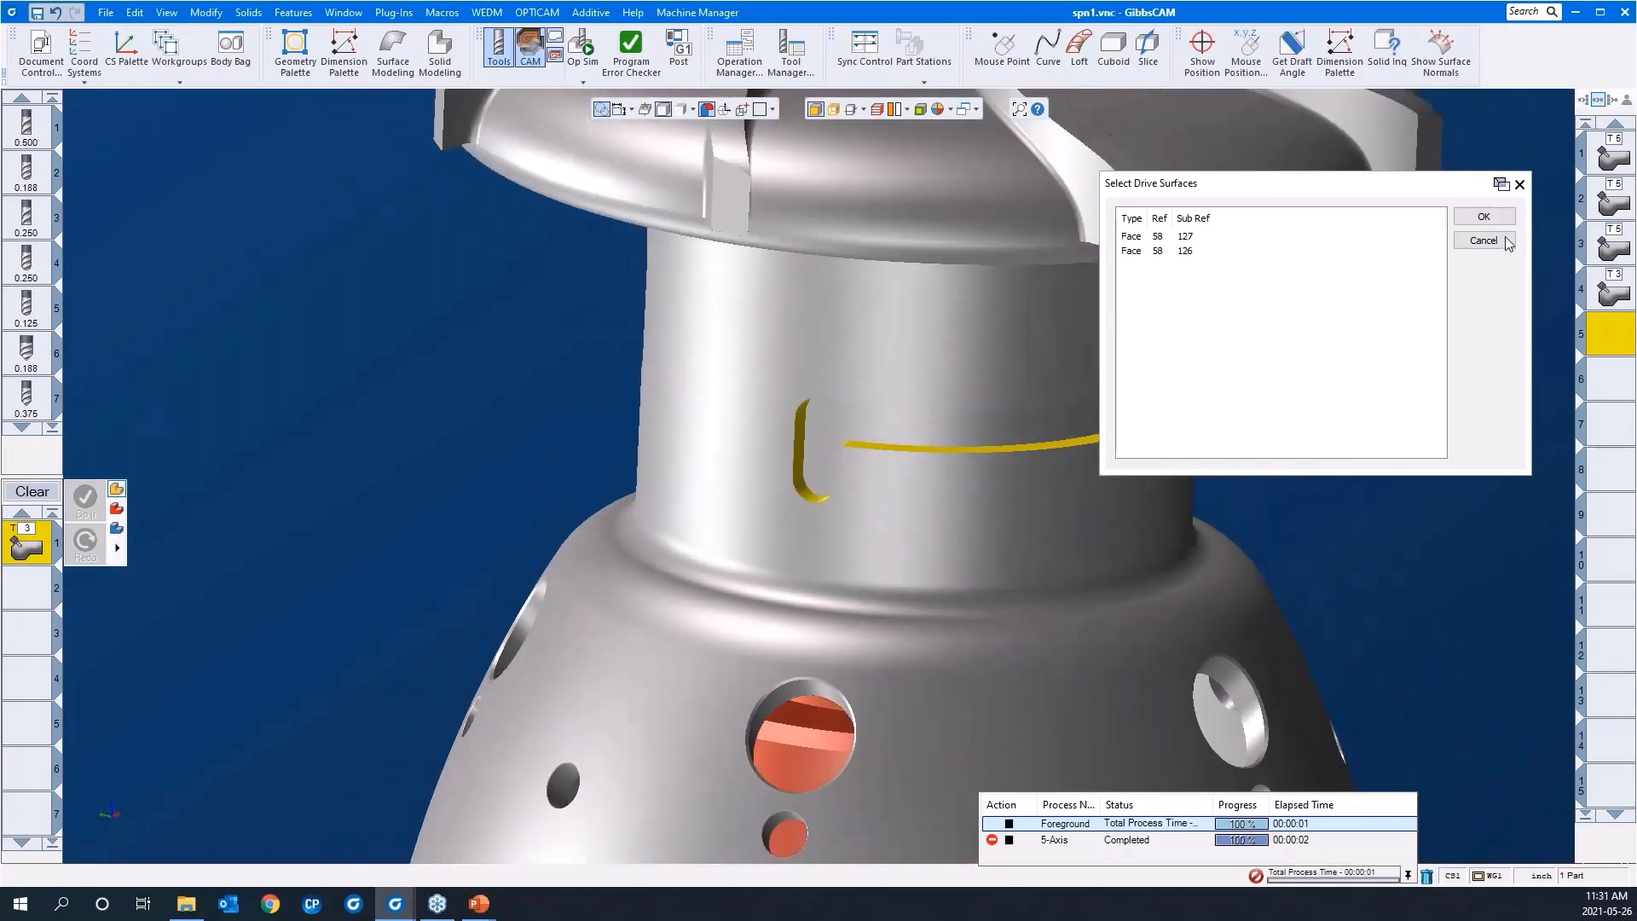
pyautogui.click(1484, 217)
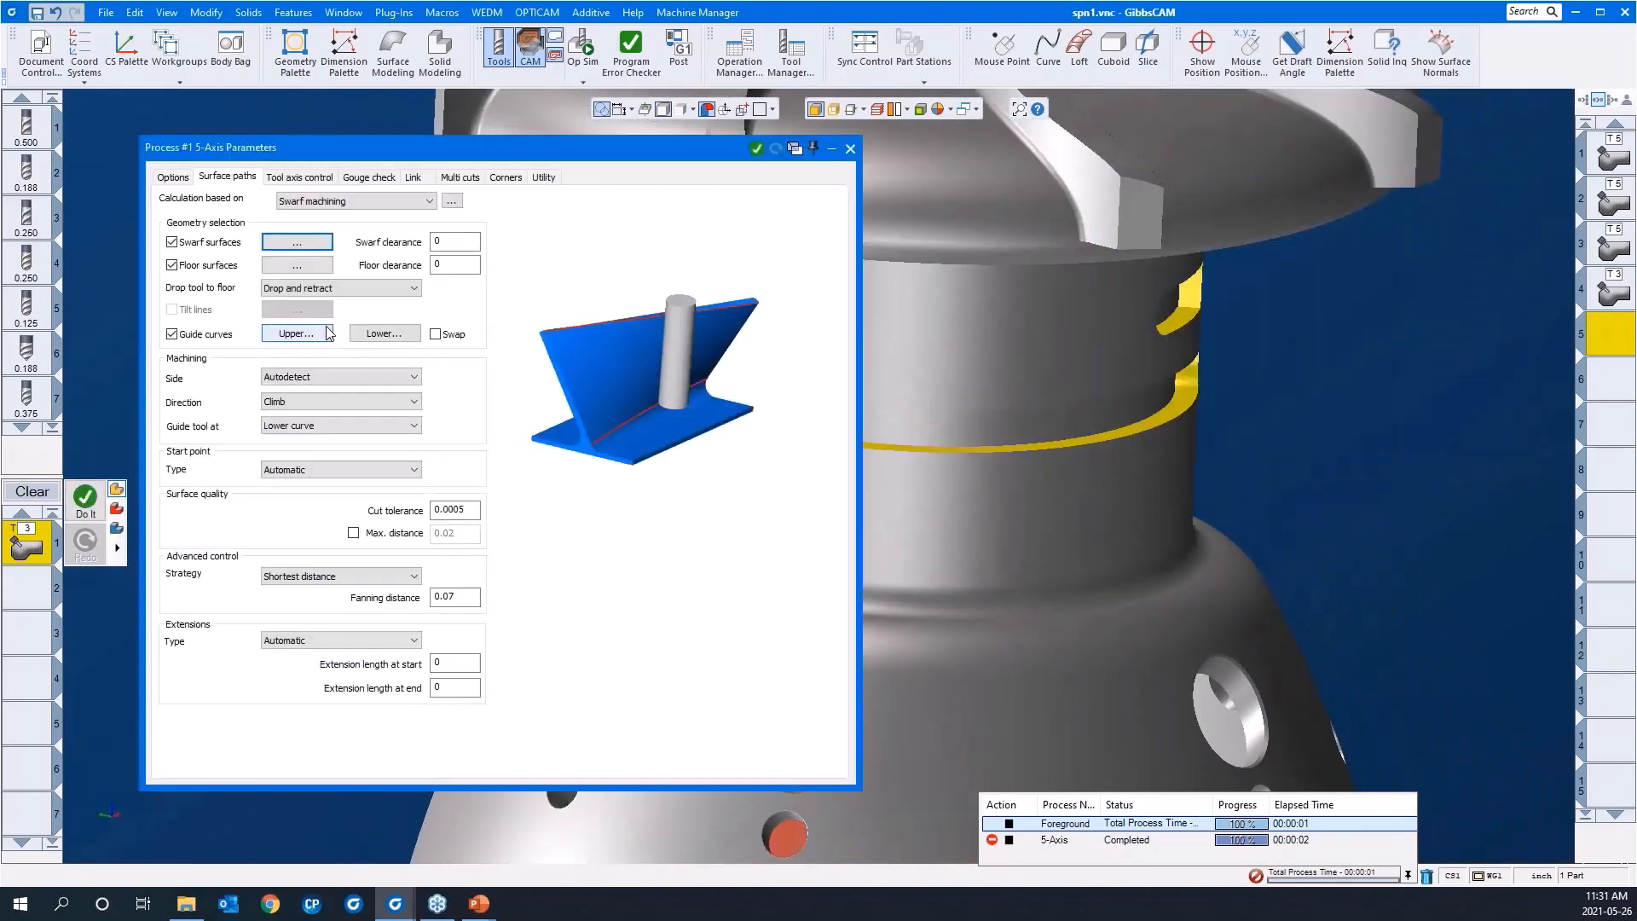
# Step: Assign the bottom face of the neck slot as the swarf floor surface
pyautogui.click(290, 266)
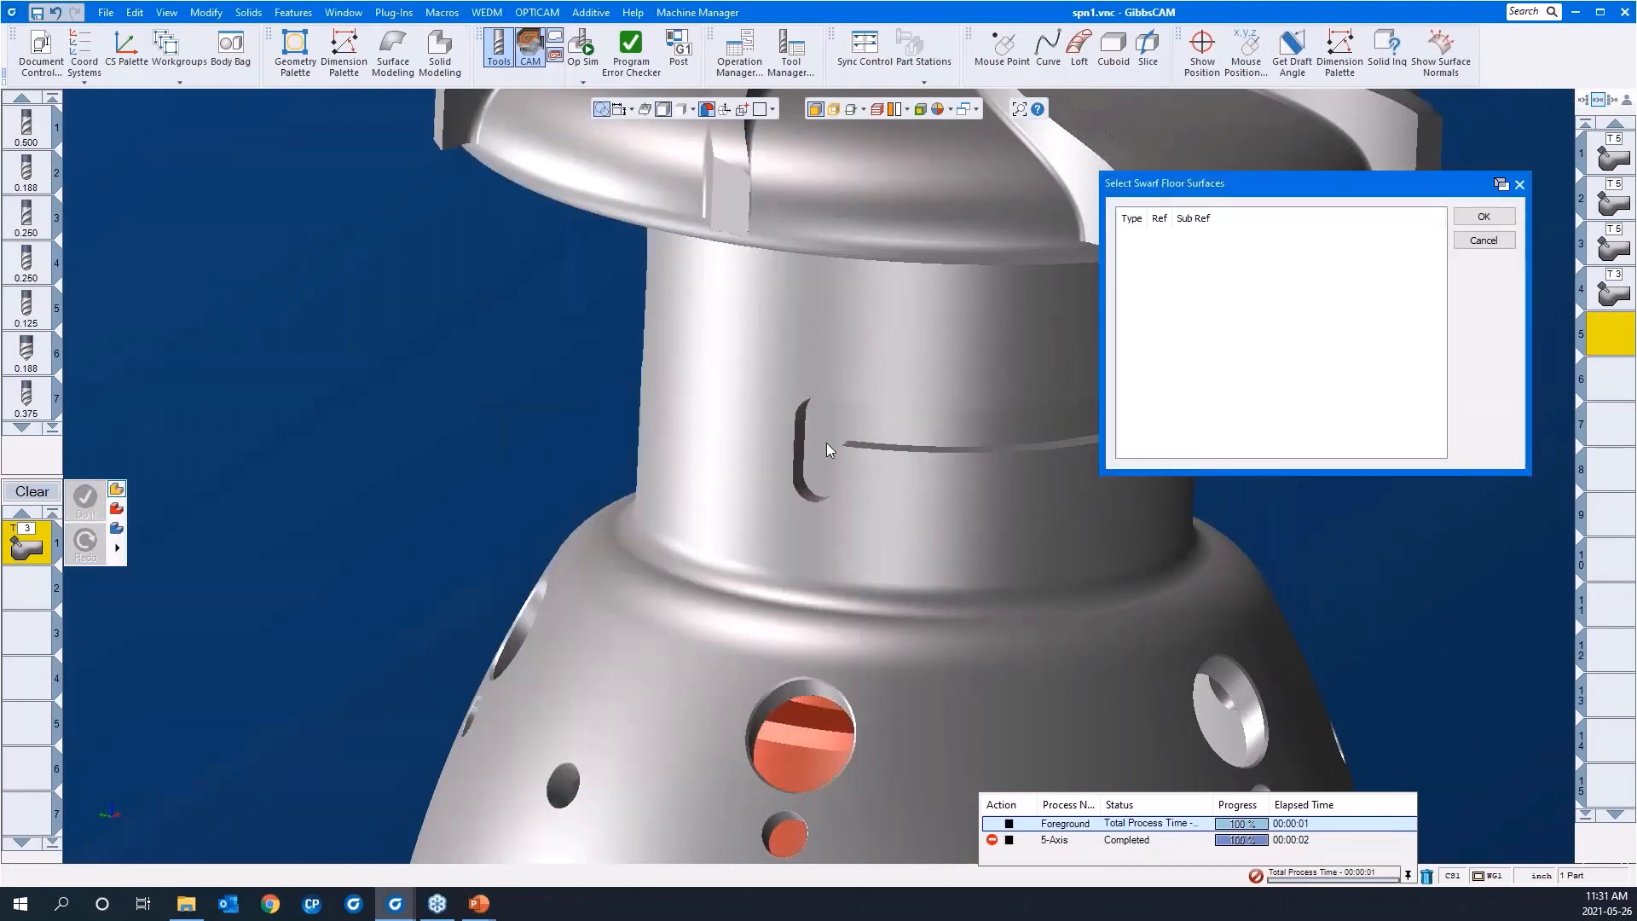
pyautogui.click(826, 443)
pyautogui.click(1488, 218)
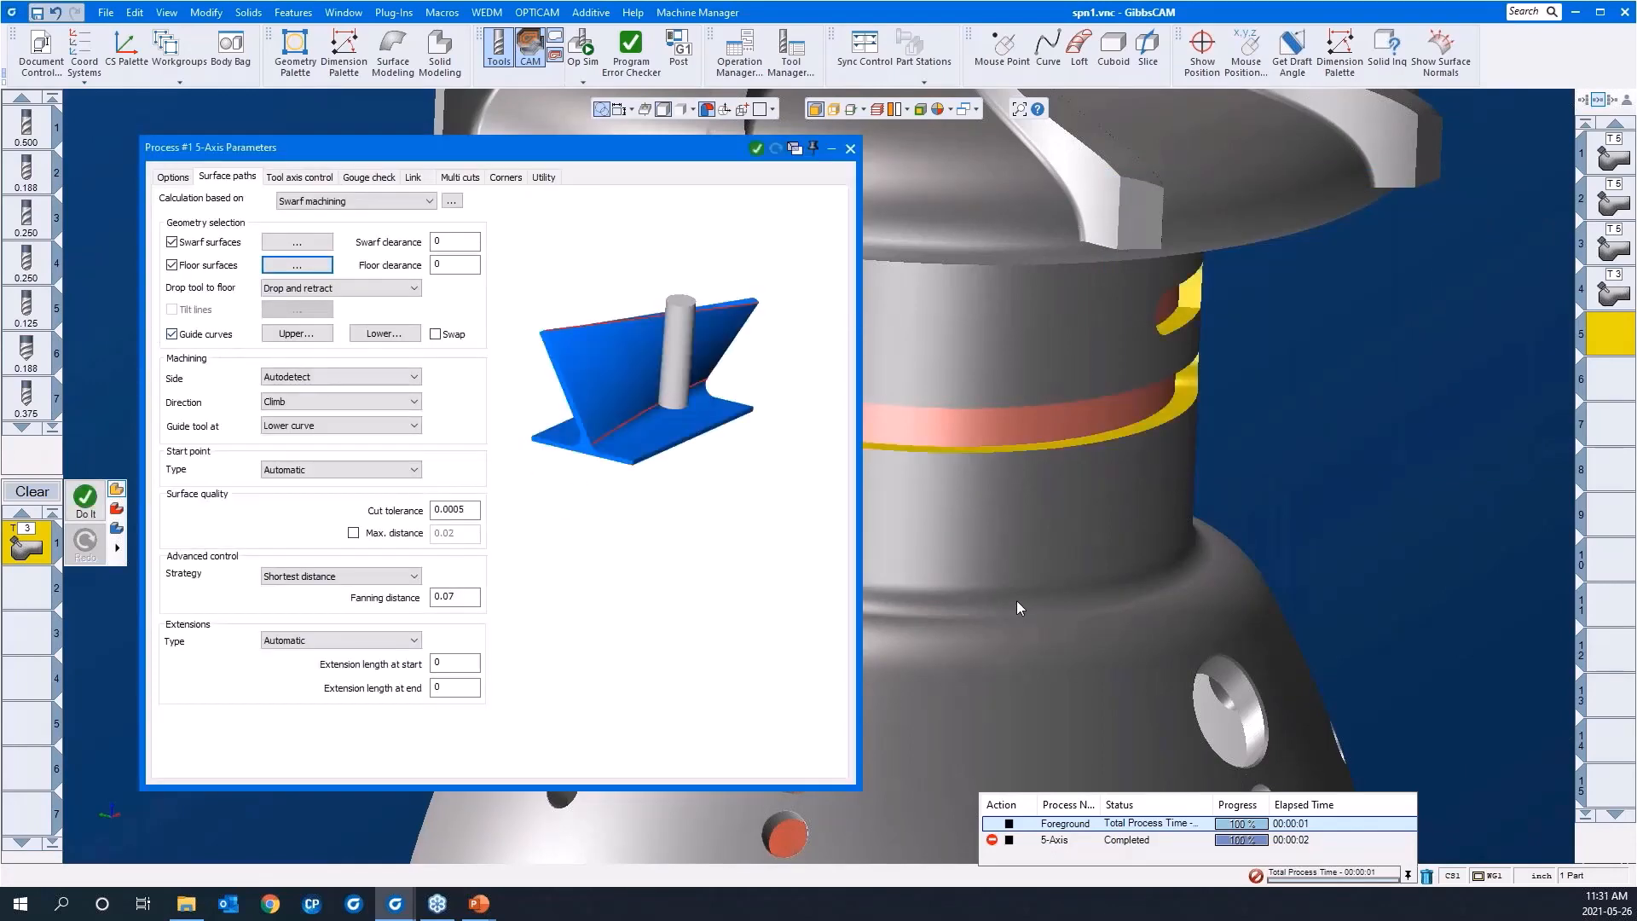
# Step: Display the solid's edges and assign the neck slot's outer edge loop as the upper guide curve
pyautogui.moveTo(1016, 600); pyautogui.dragTo(1074, 604, button='middle')
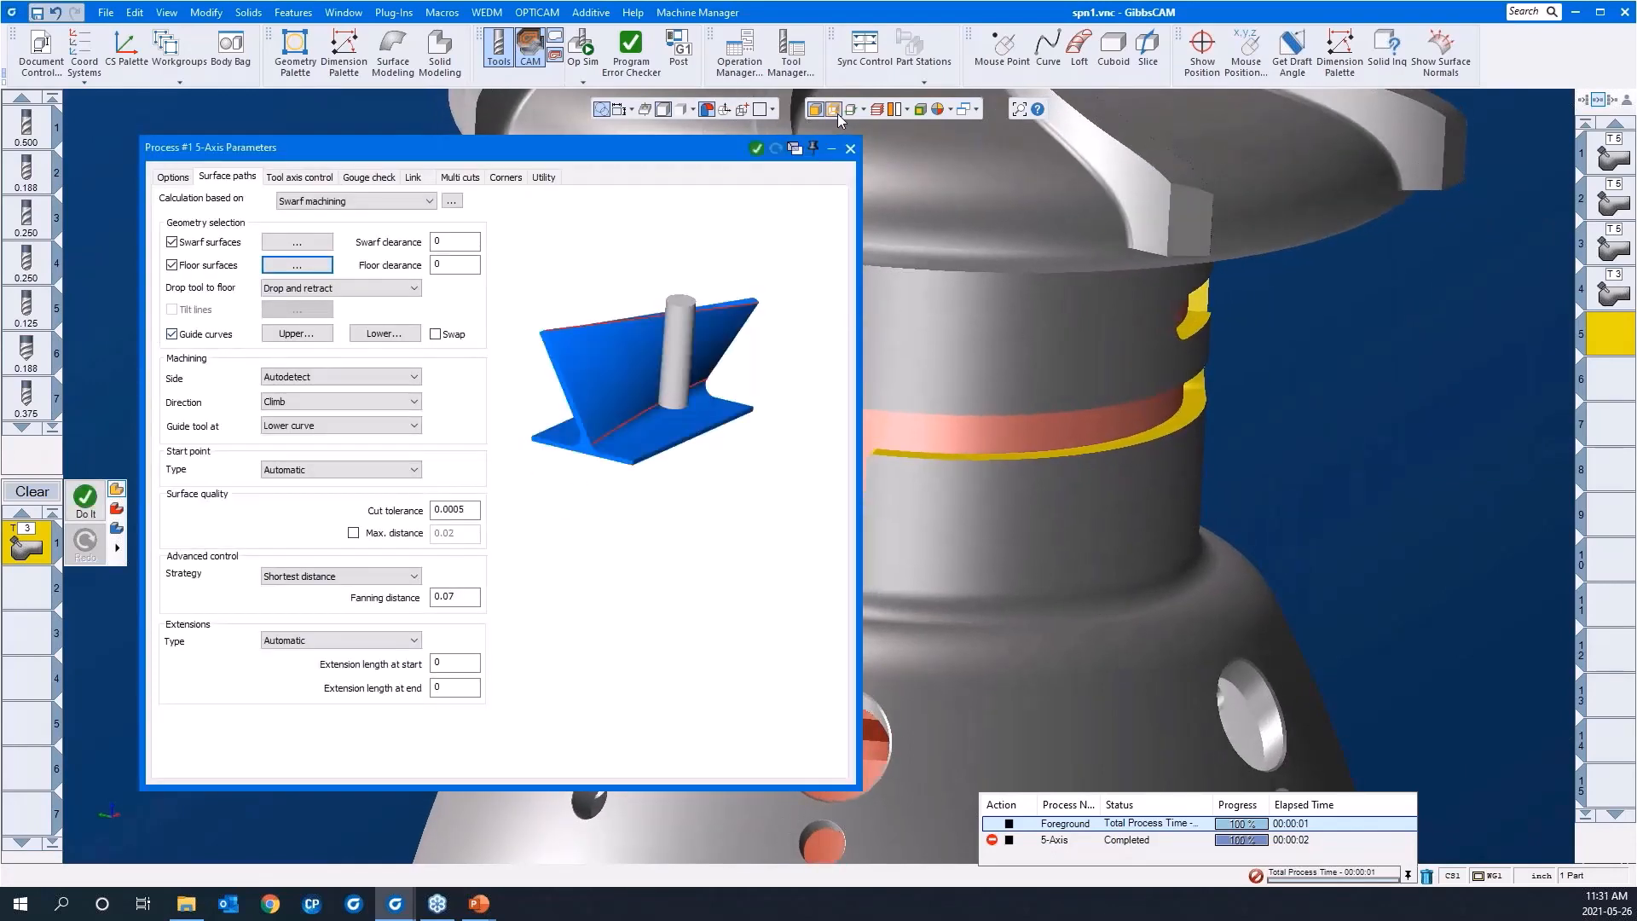
pyautogui.click(835, 112)
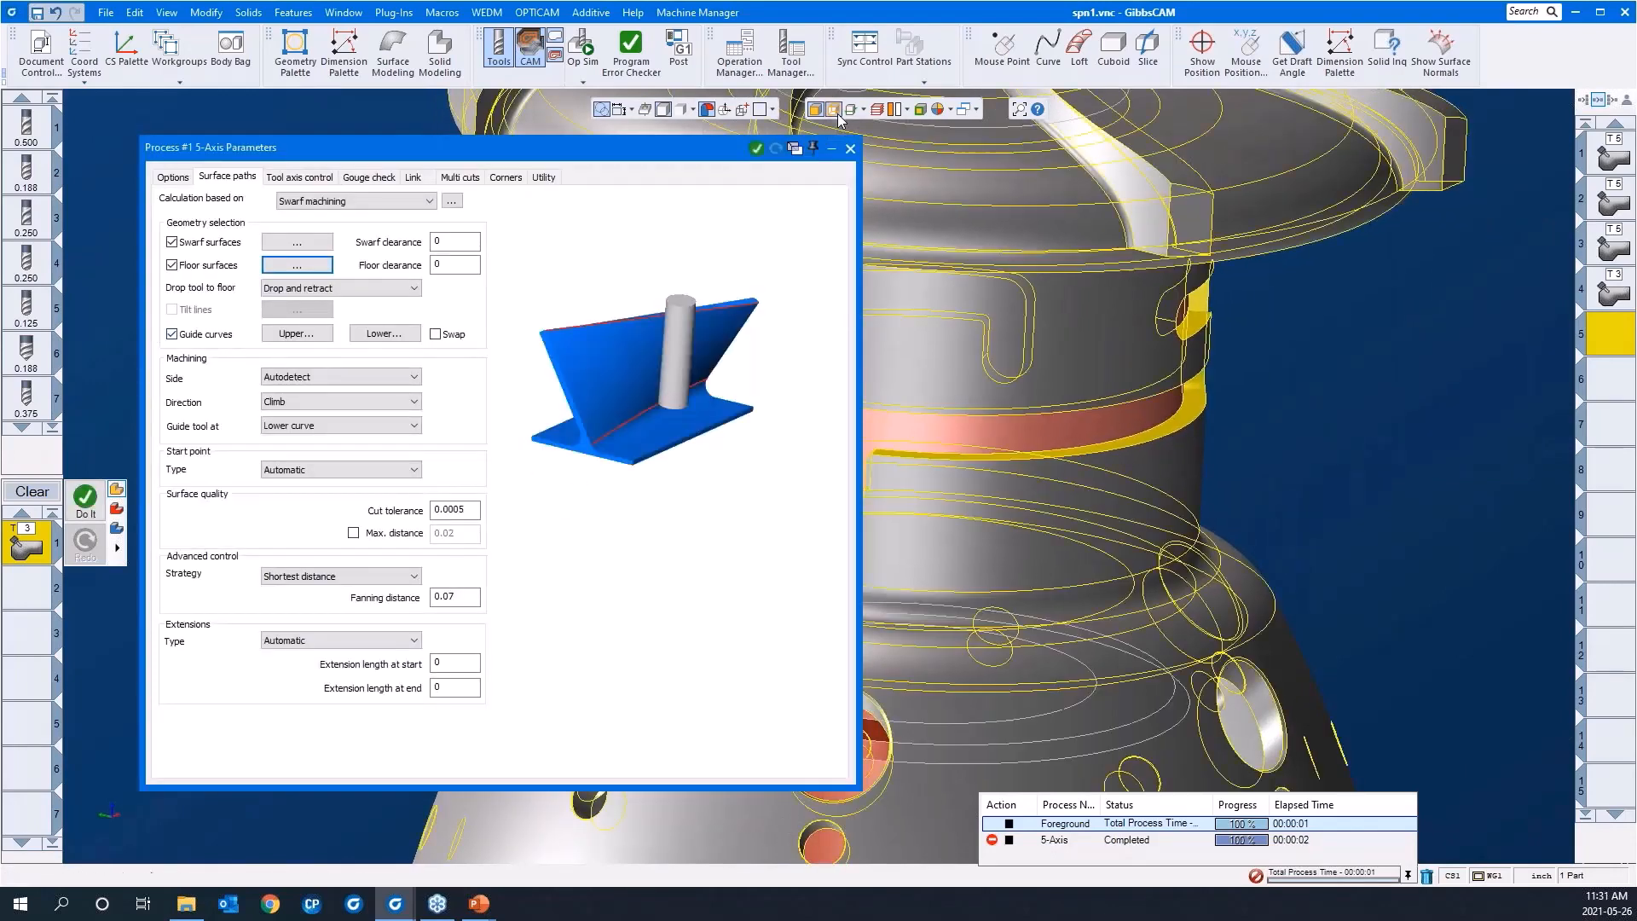
pyautogui.click(298, 333)
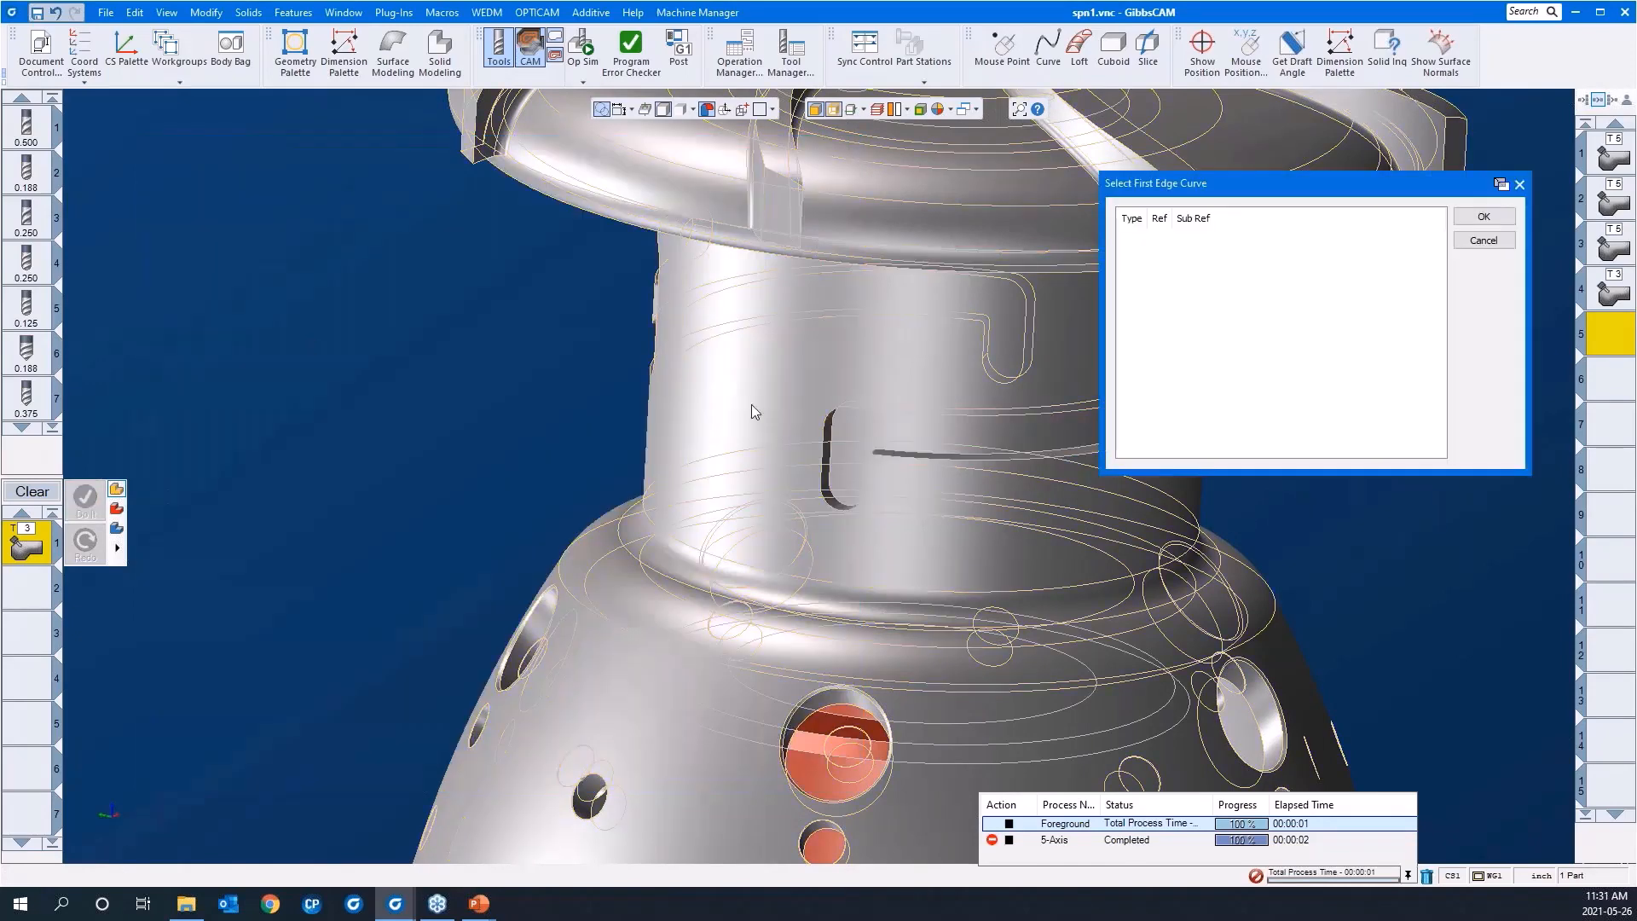
pyautogui.click(984, 458)
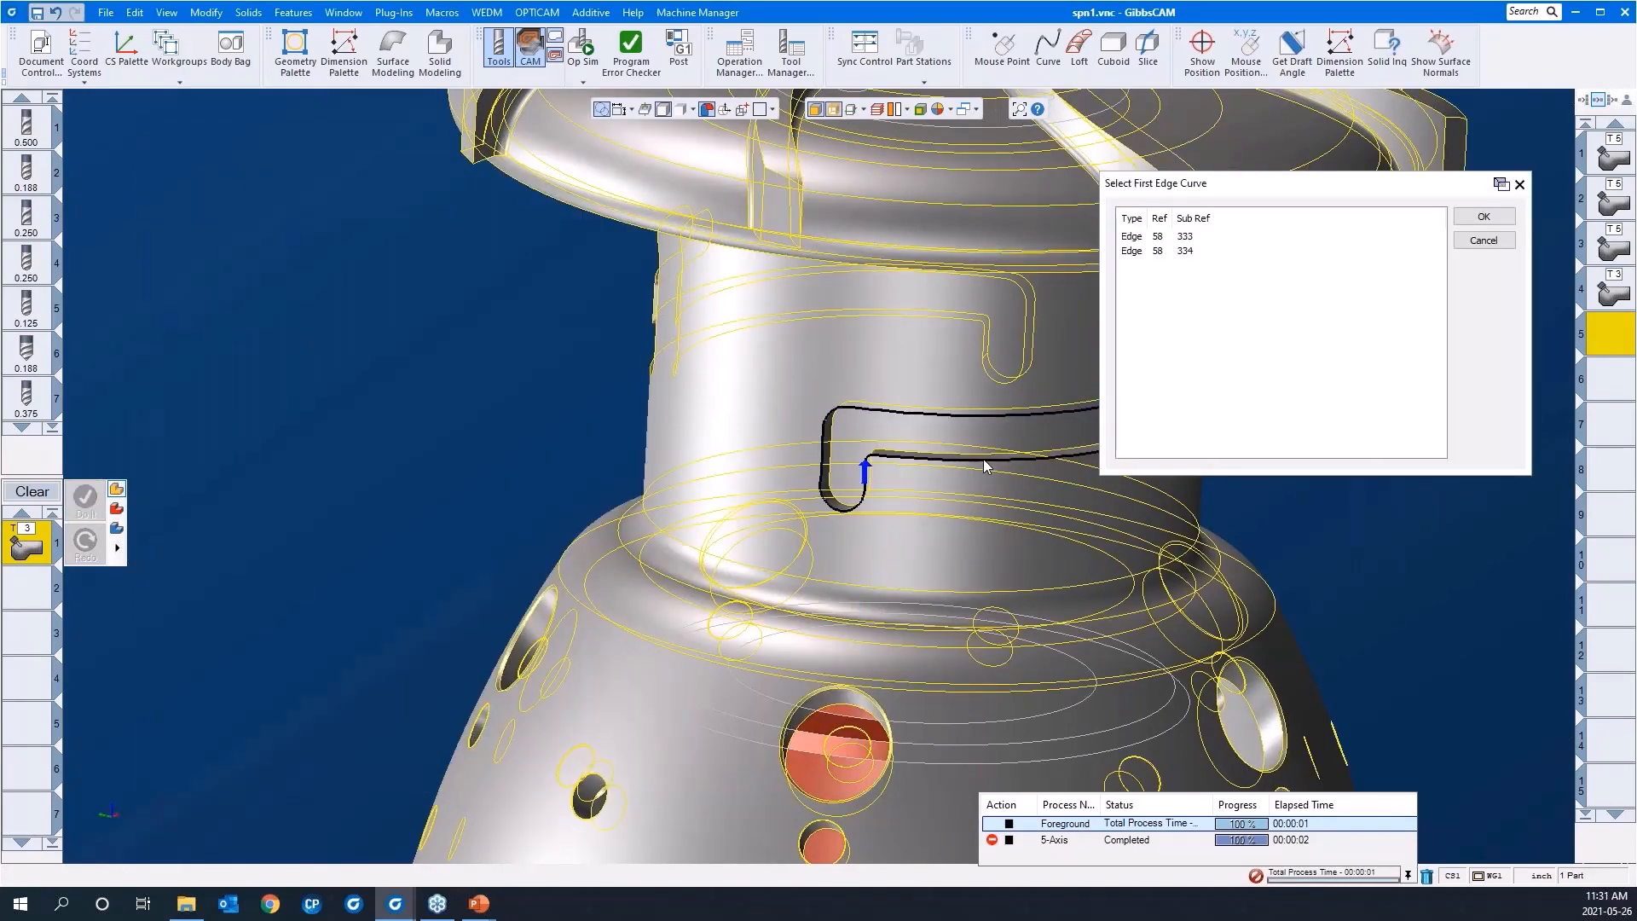
pyautogui.scroll(-2, 321, 592)
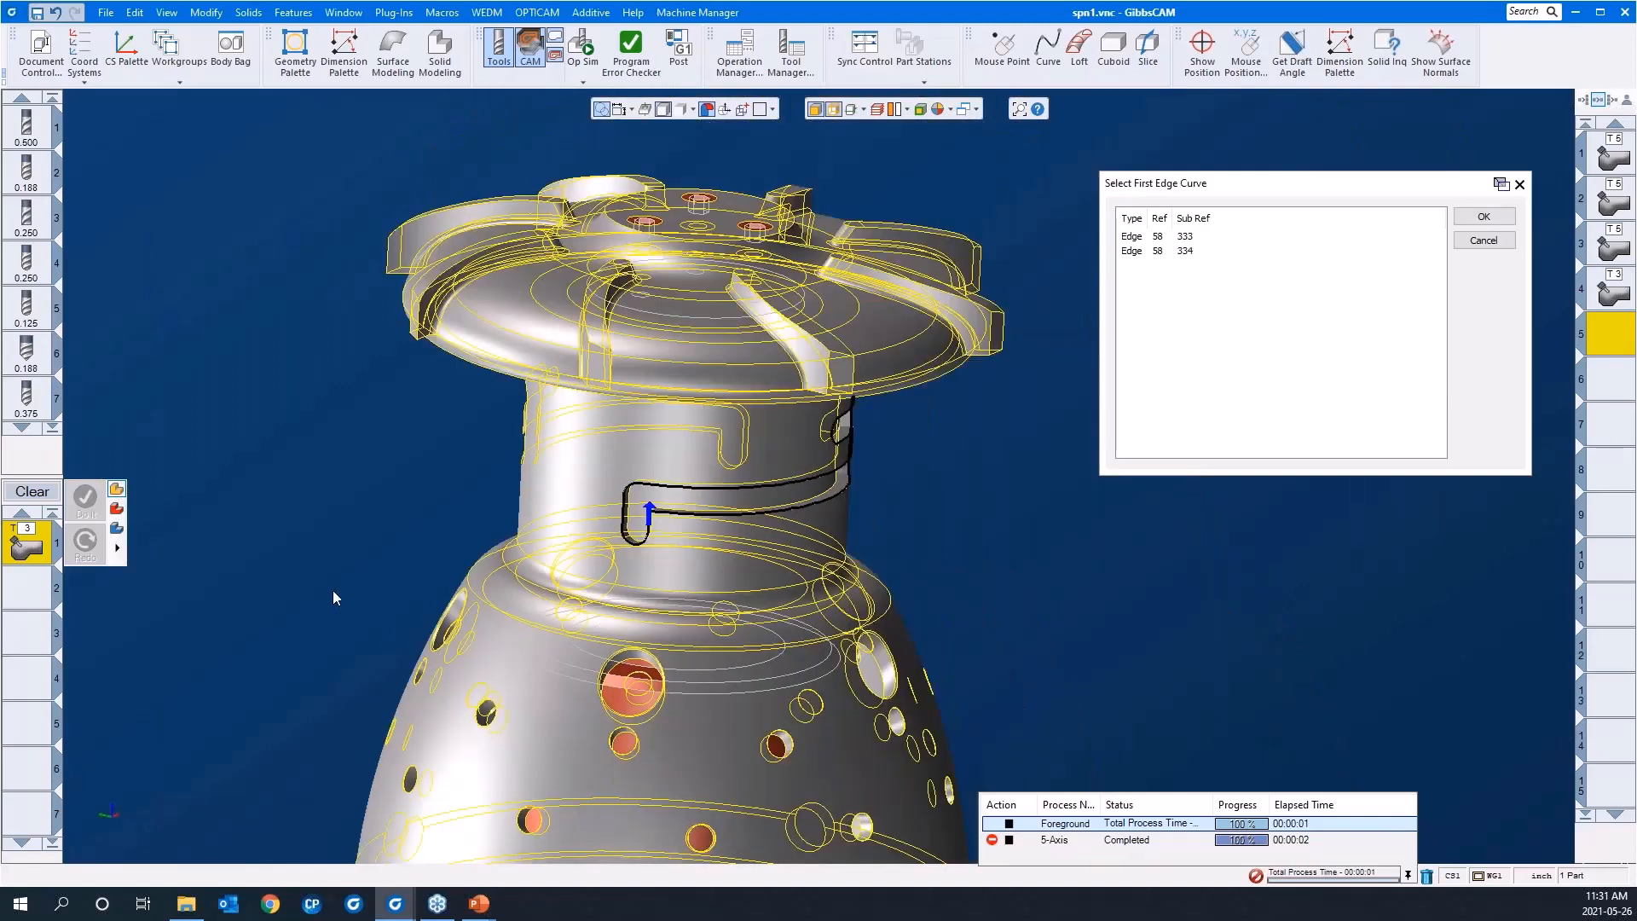
pyautogui.click(1483, 216)
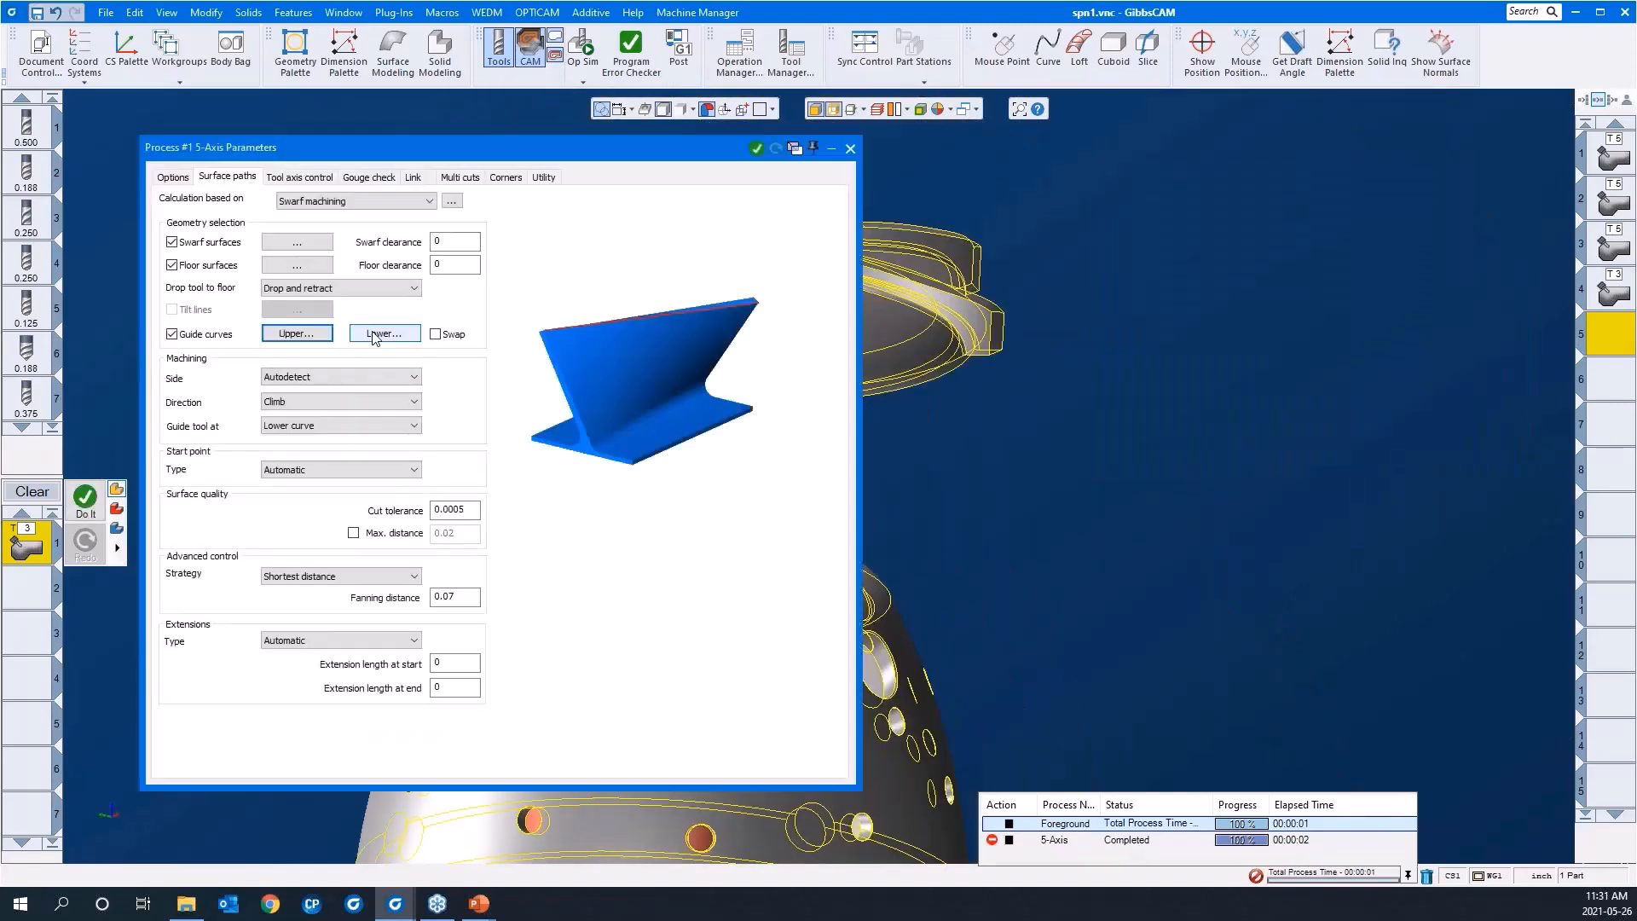
# Step: Assign the edge loop around the neck slot's floor as the lower guide curve
pyautogui.click(382, 334)
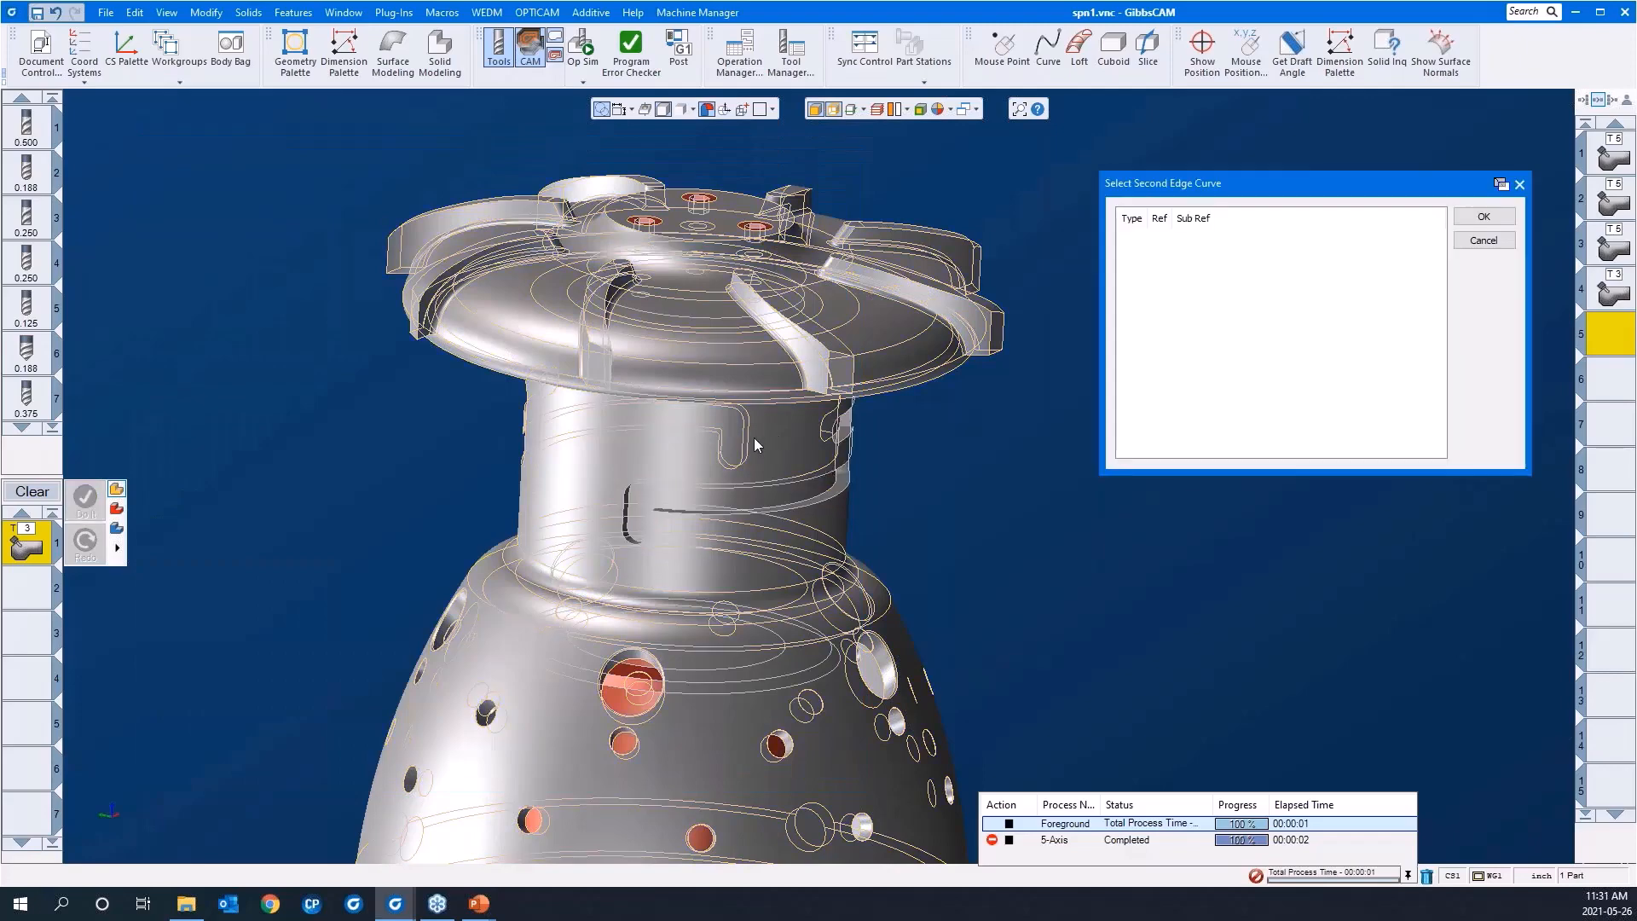
pyautogui.scroll(5, 887, 512)
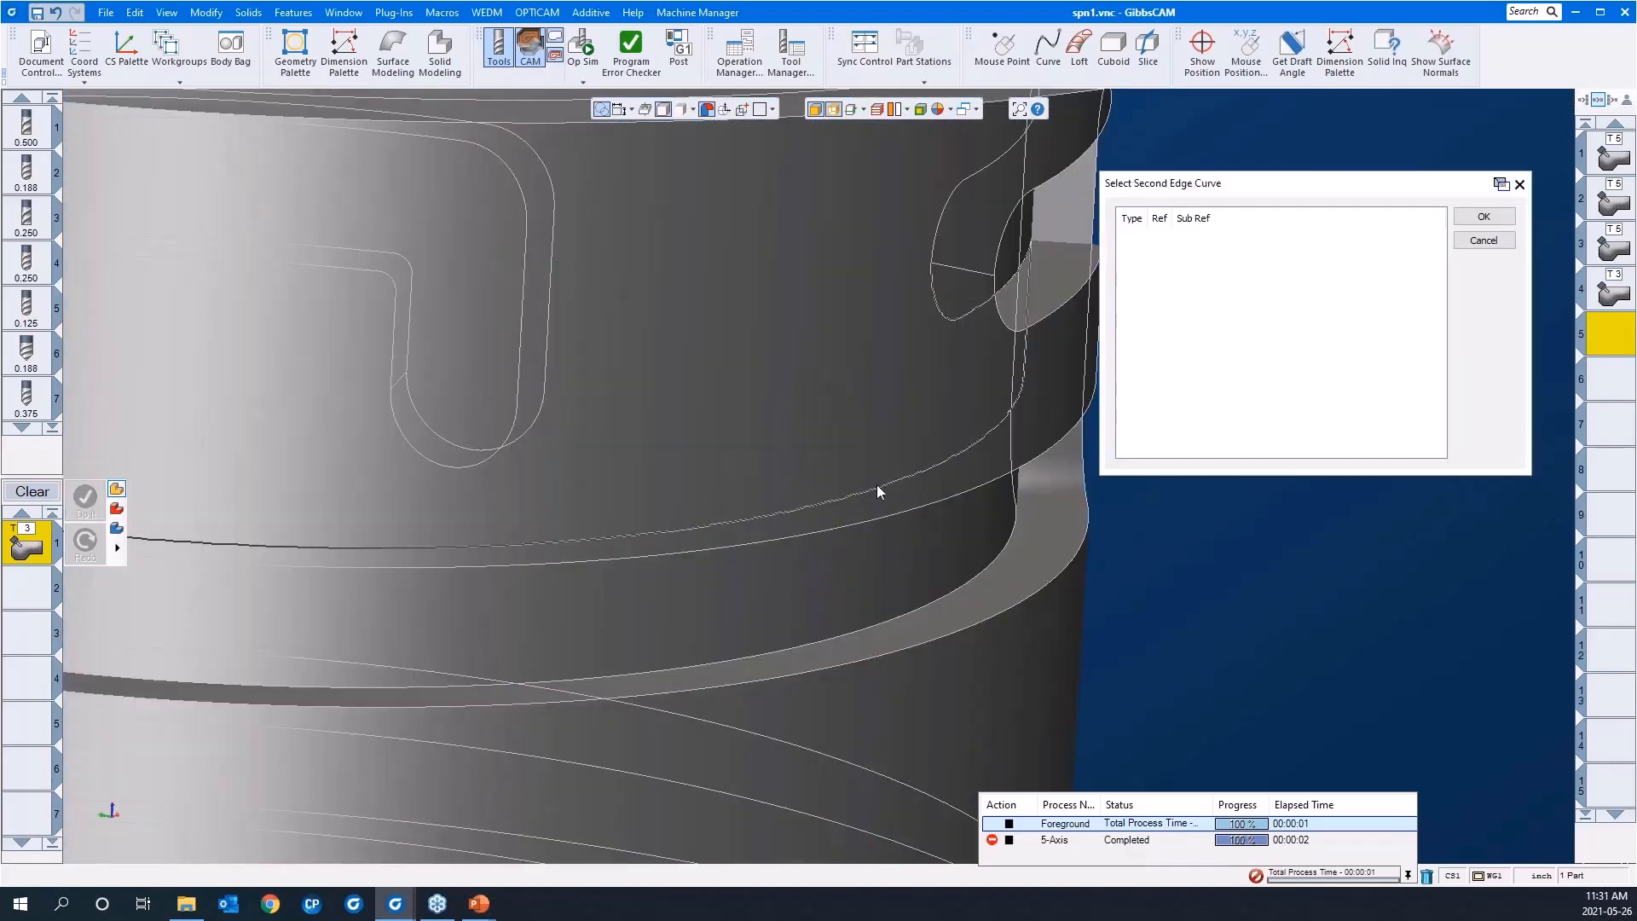
pyautogui.click(876, 484)
pyautogui.scroll(-1, 814, 467)
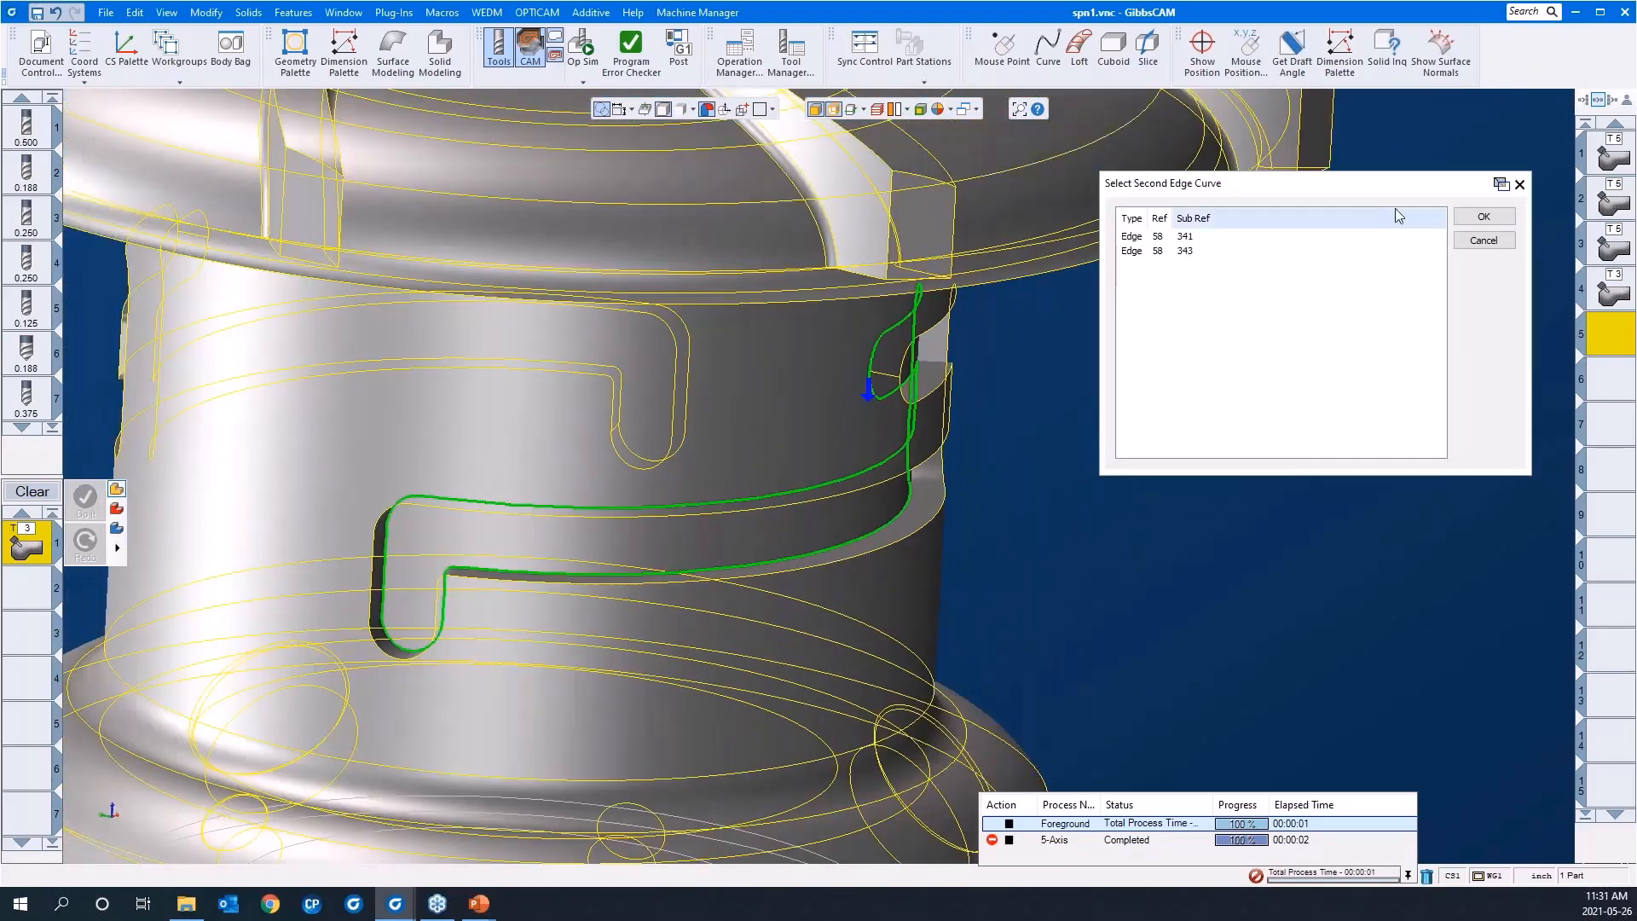
pyautogui.click(1483, 216)
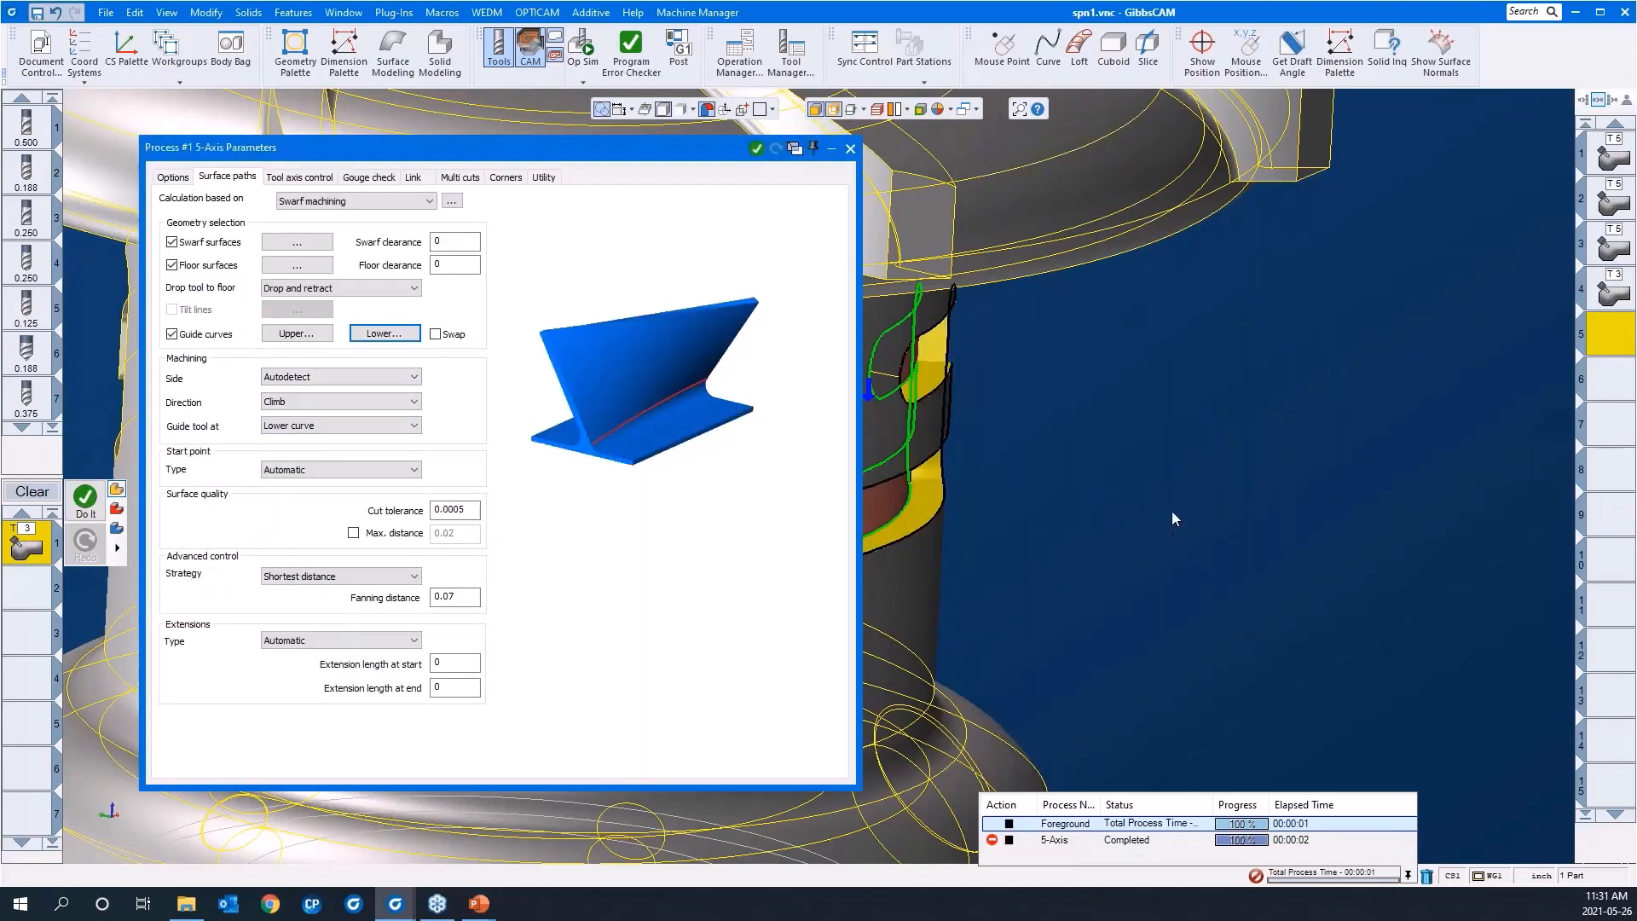
# Step: Review the swarf strategy options, the tool axis output formats and the multi-cut settings, with Shortest distance and 4 axis as choices
pyautogui.scroll(-4, 1298, 493)
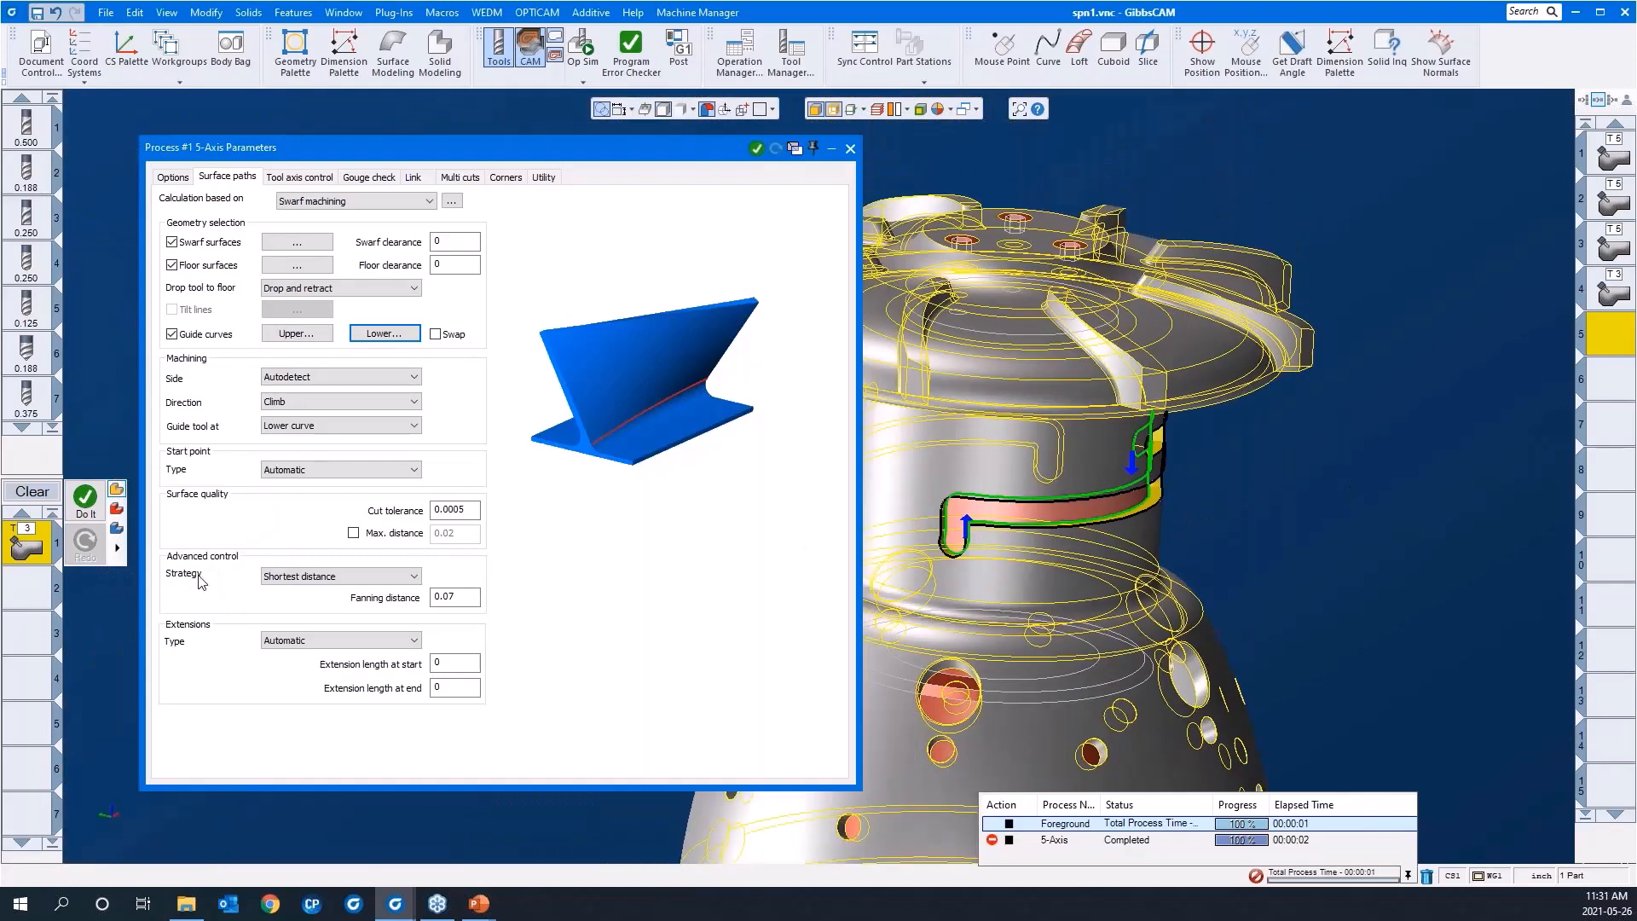
pyautogui.click(280, 580)
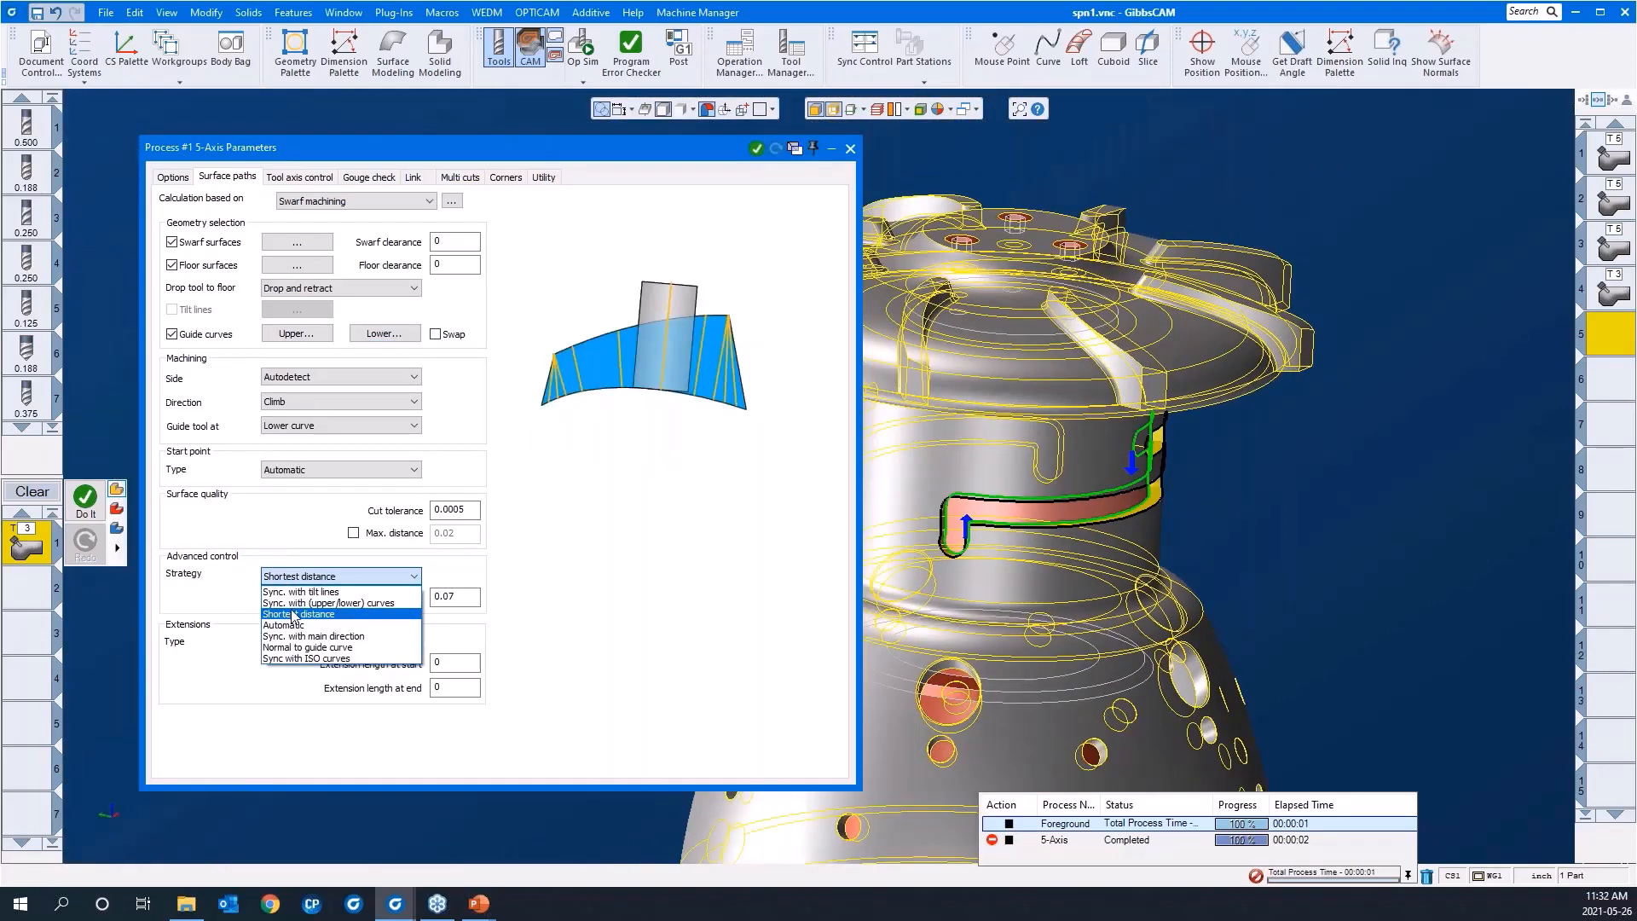
pyautogui.click(300, 579)
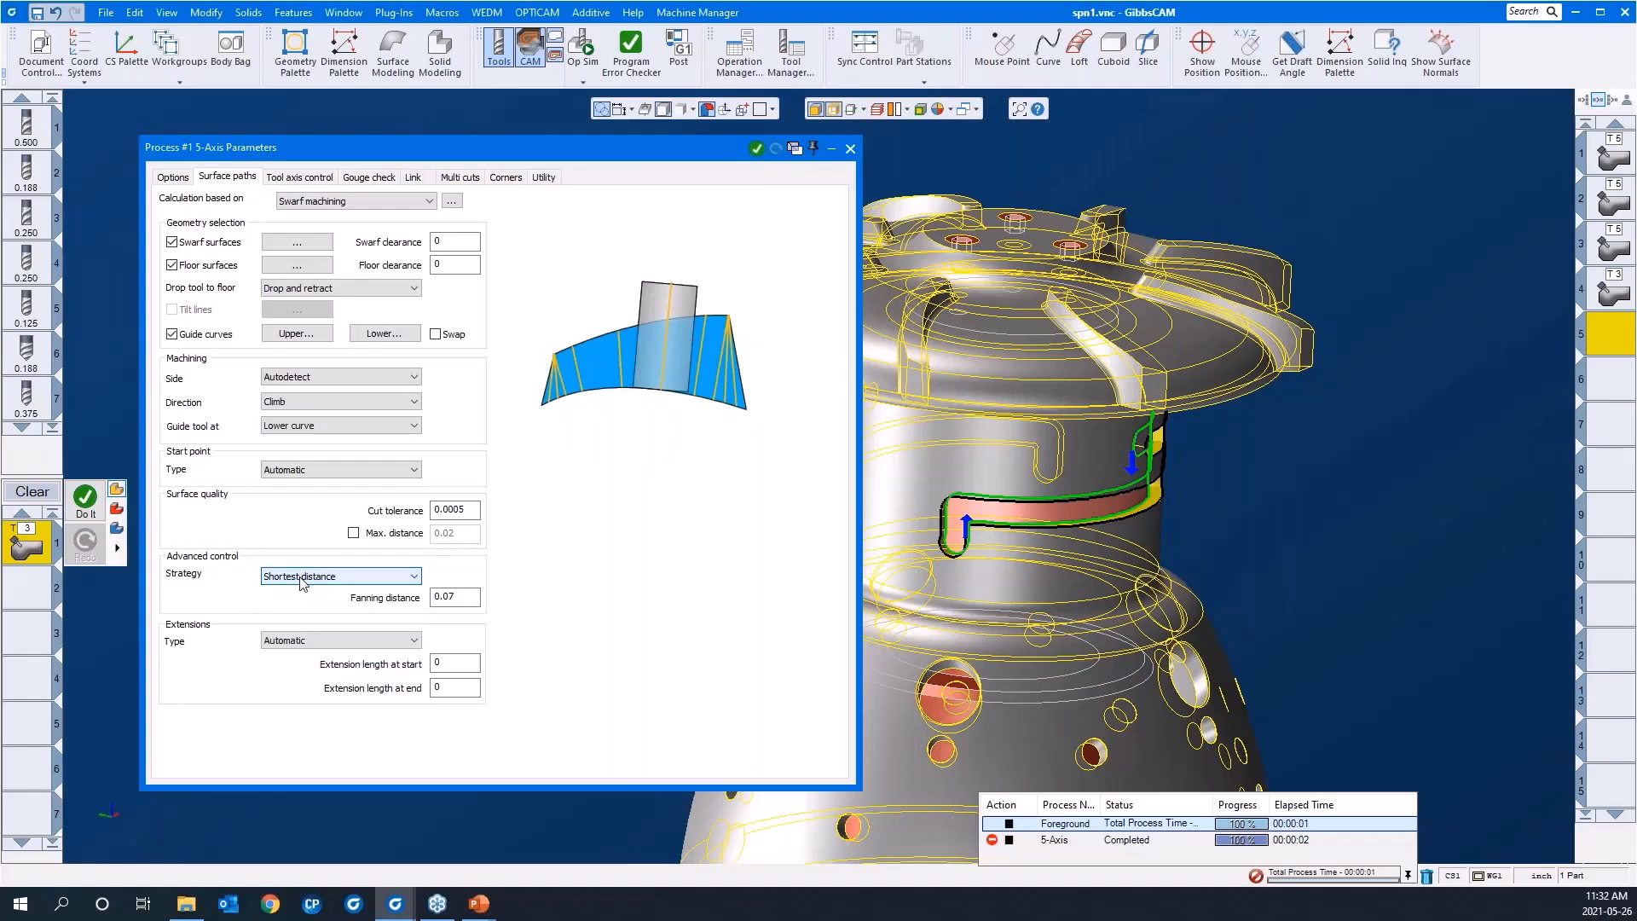
pyautogui.click(300, 178)
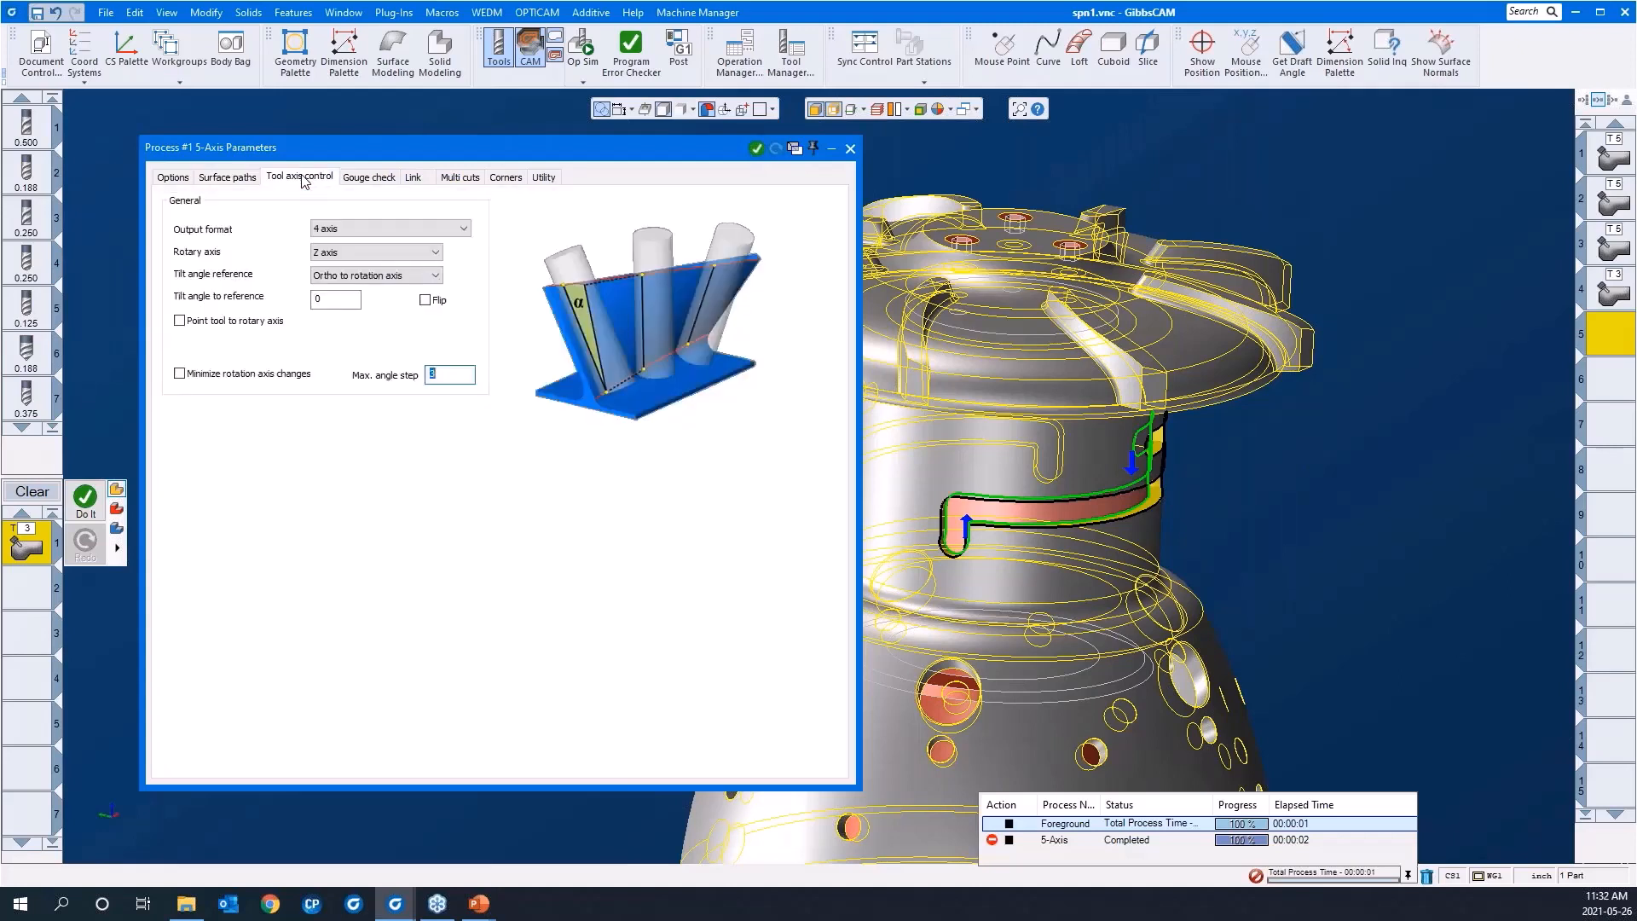
pyautogui.click(337, 237)
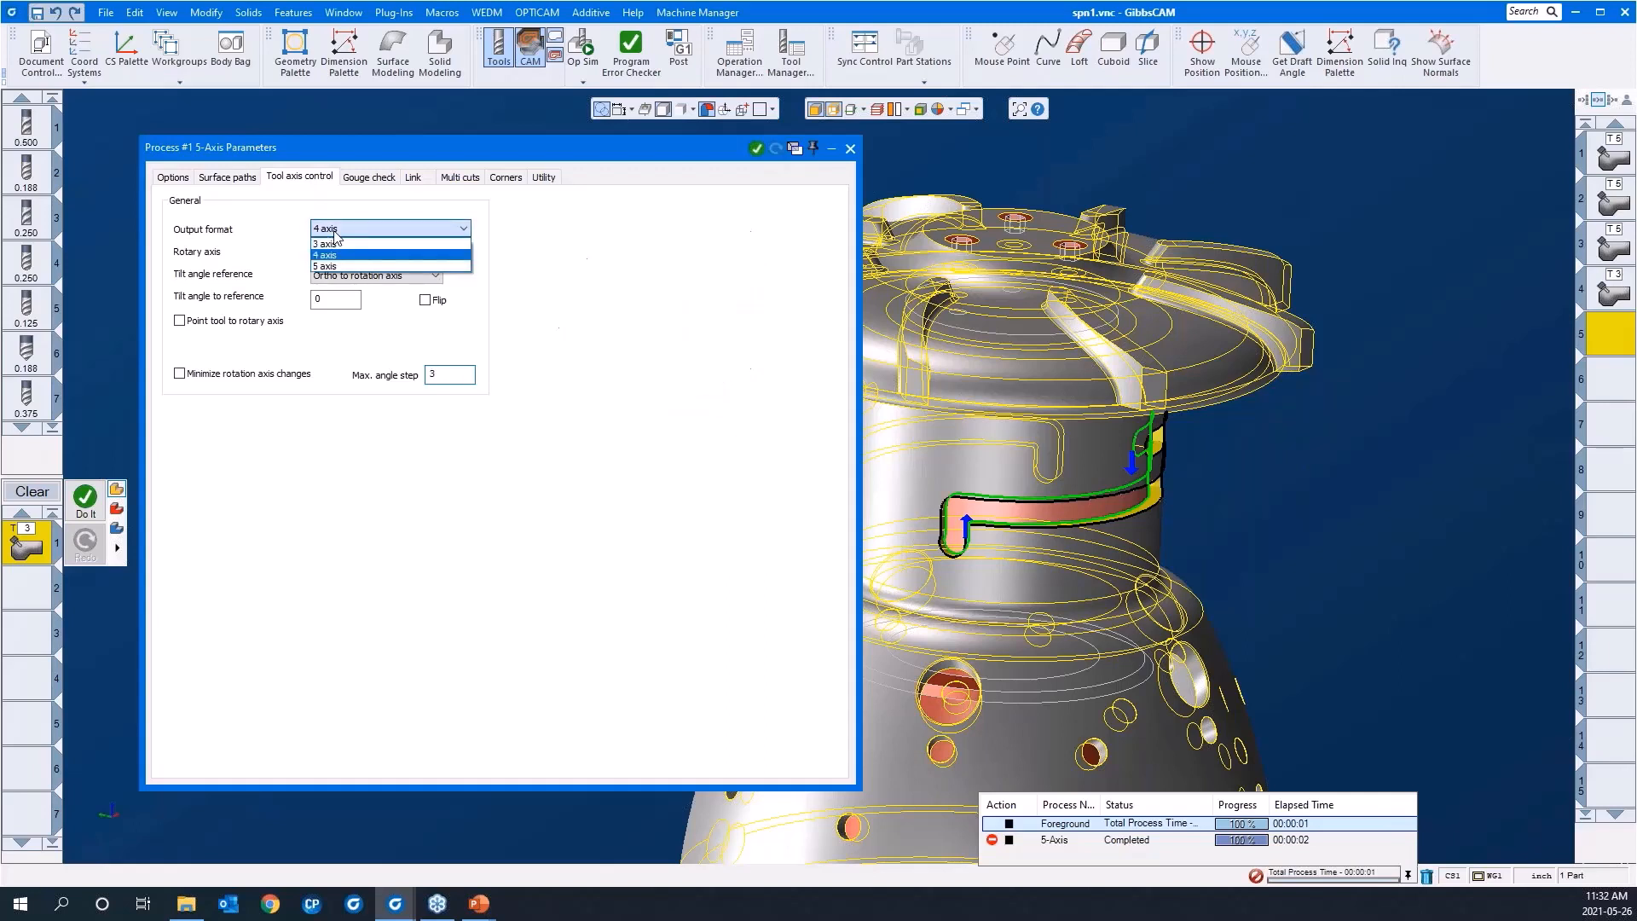
pyautogui.click(328, 254)
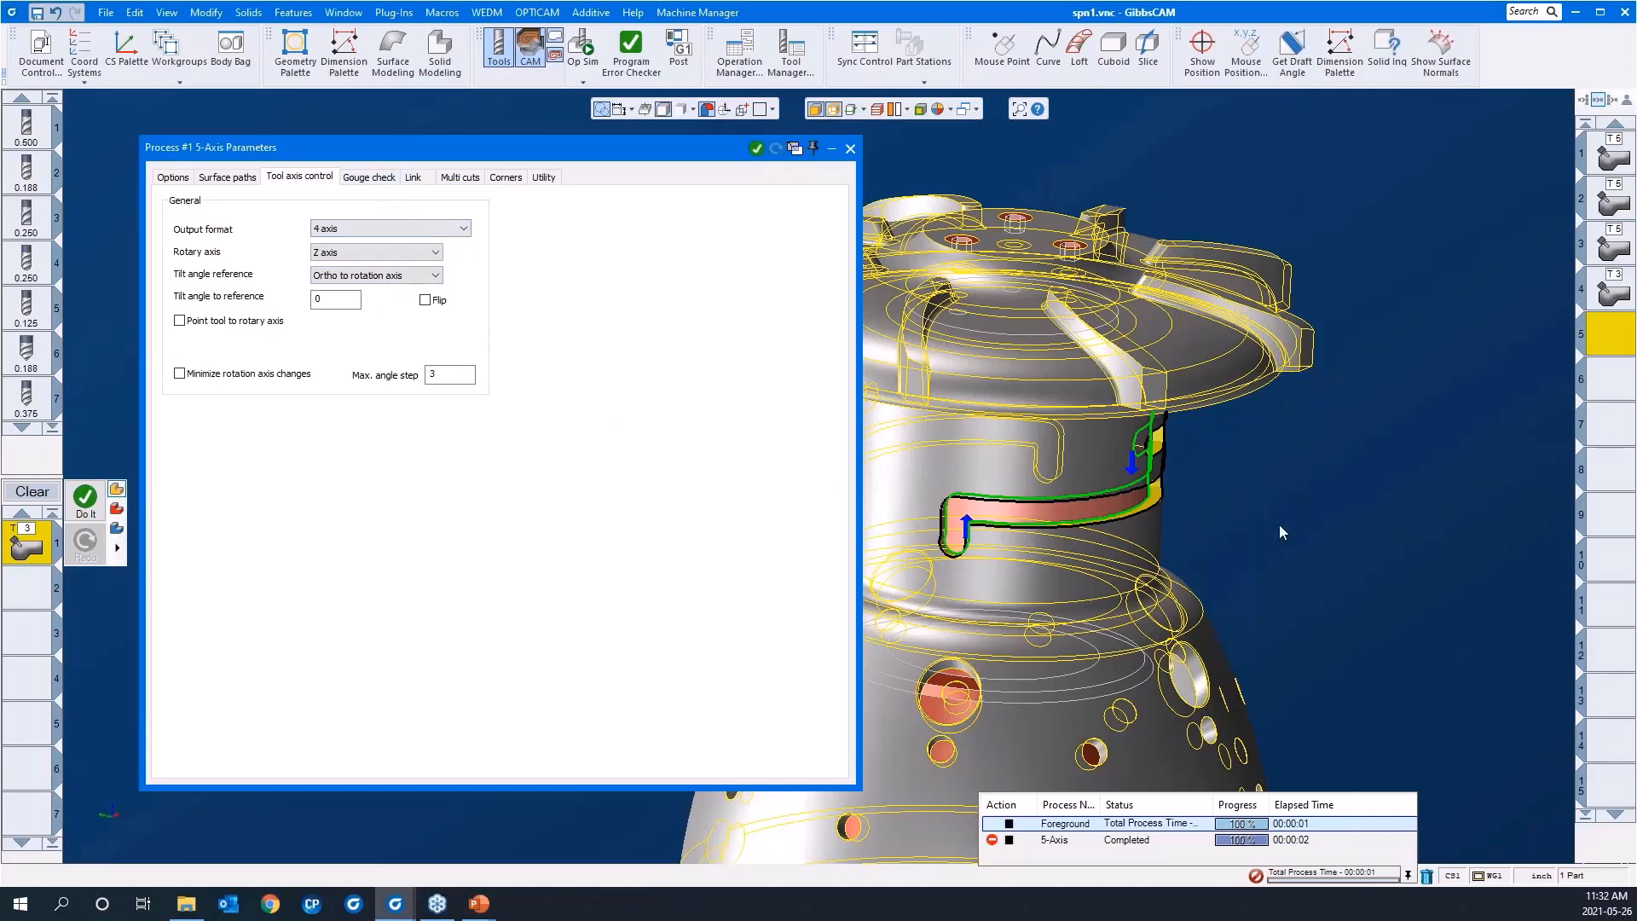
pyautogui.scroll(-3, 1335, 428)
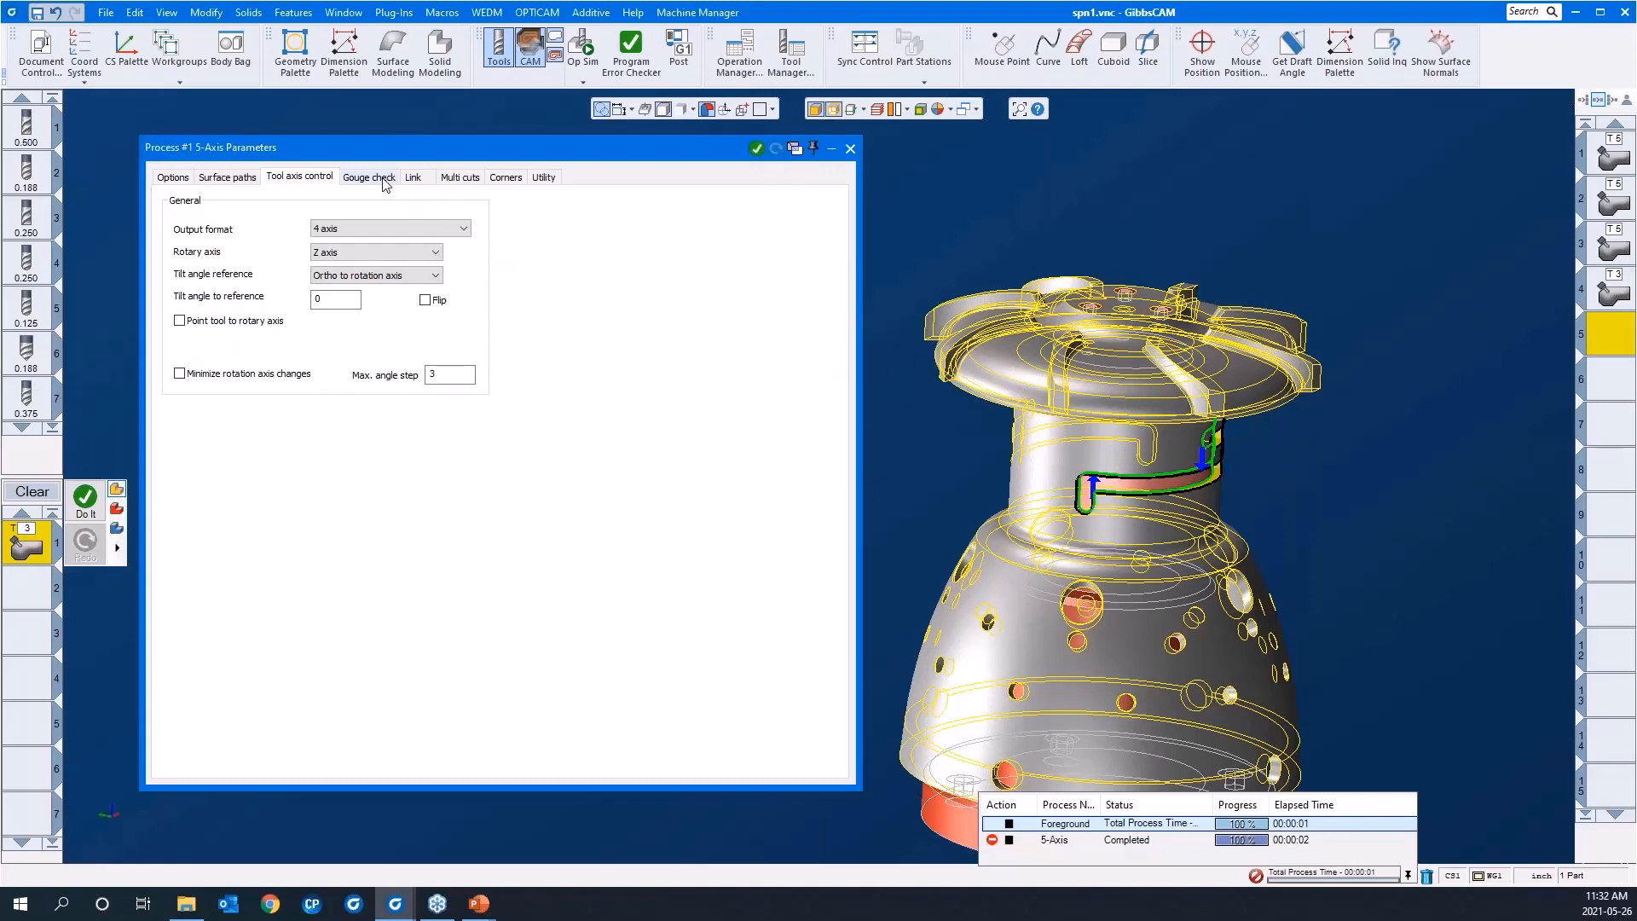
pyautogui.click(449, 179)
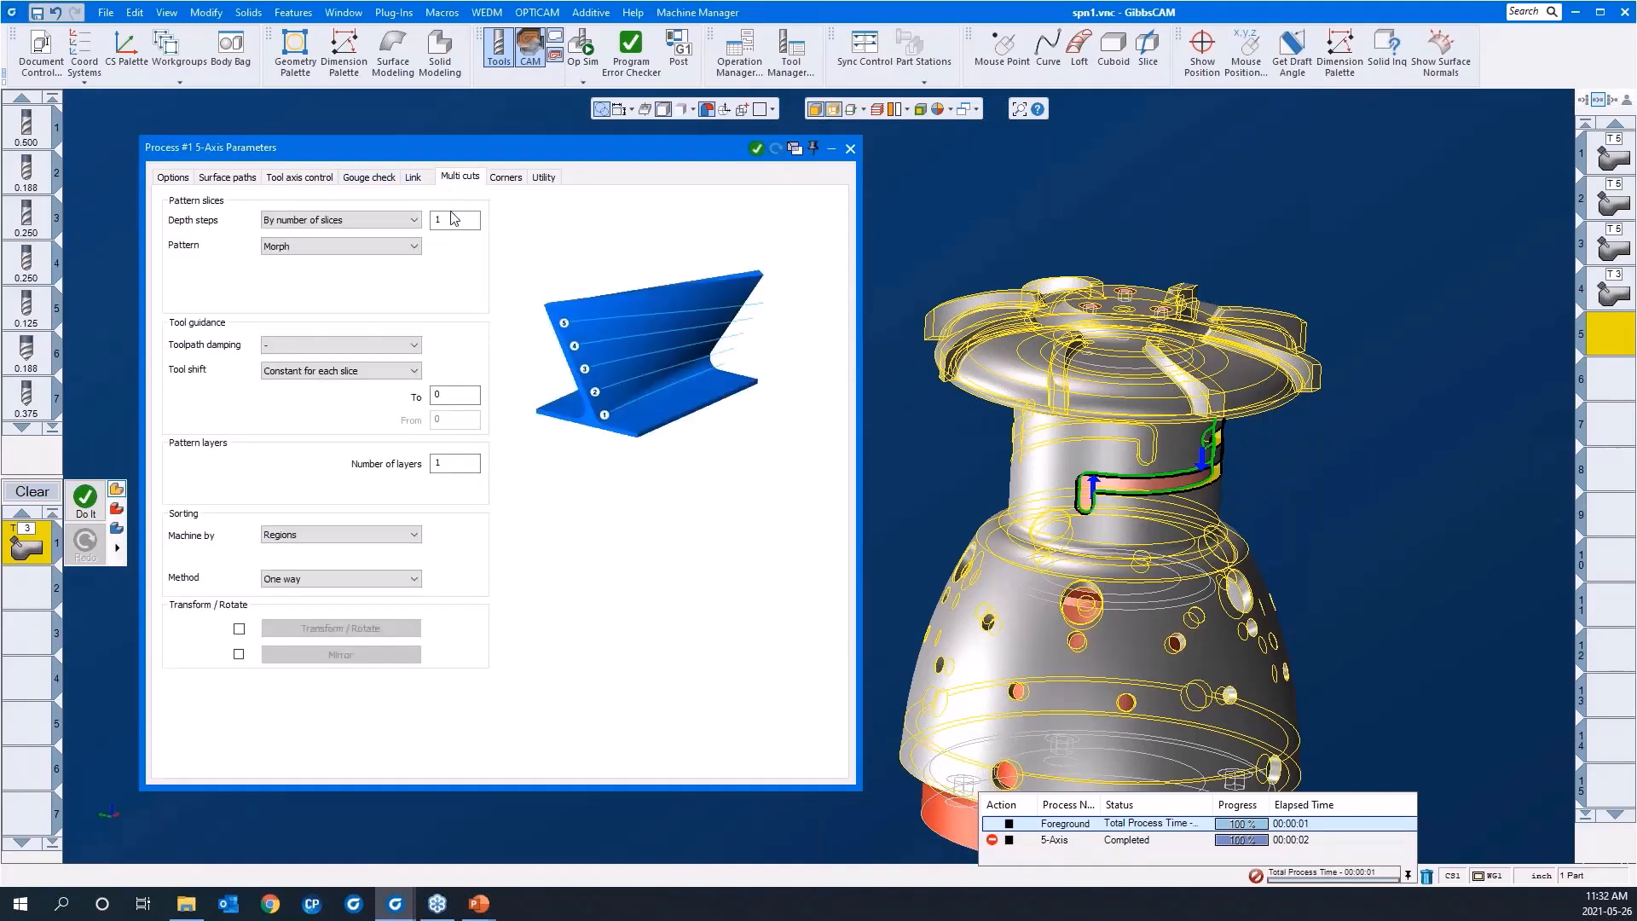
# Step: Set the default lead-in of the swarf process to Horizontal tangent arc and copy it to the lead-out
pyautogui.click(413, 179)
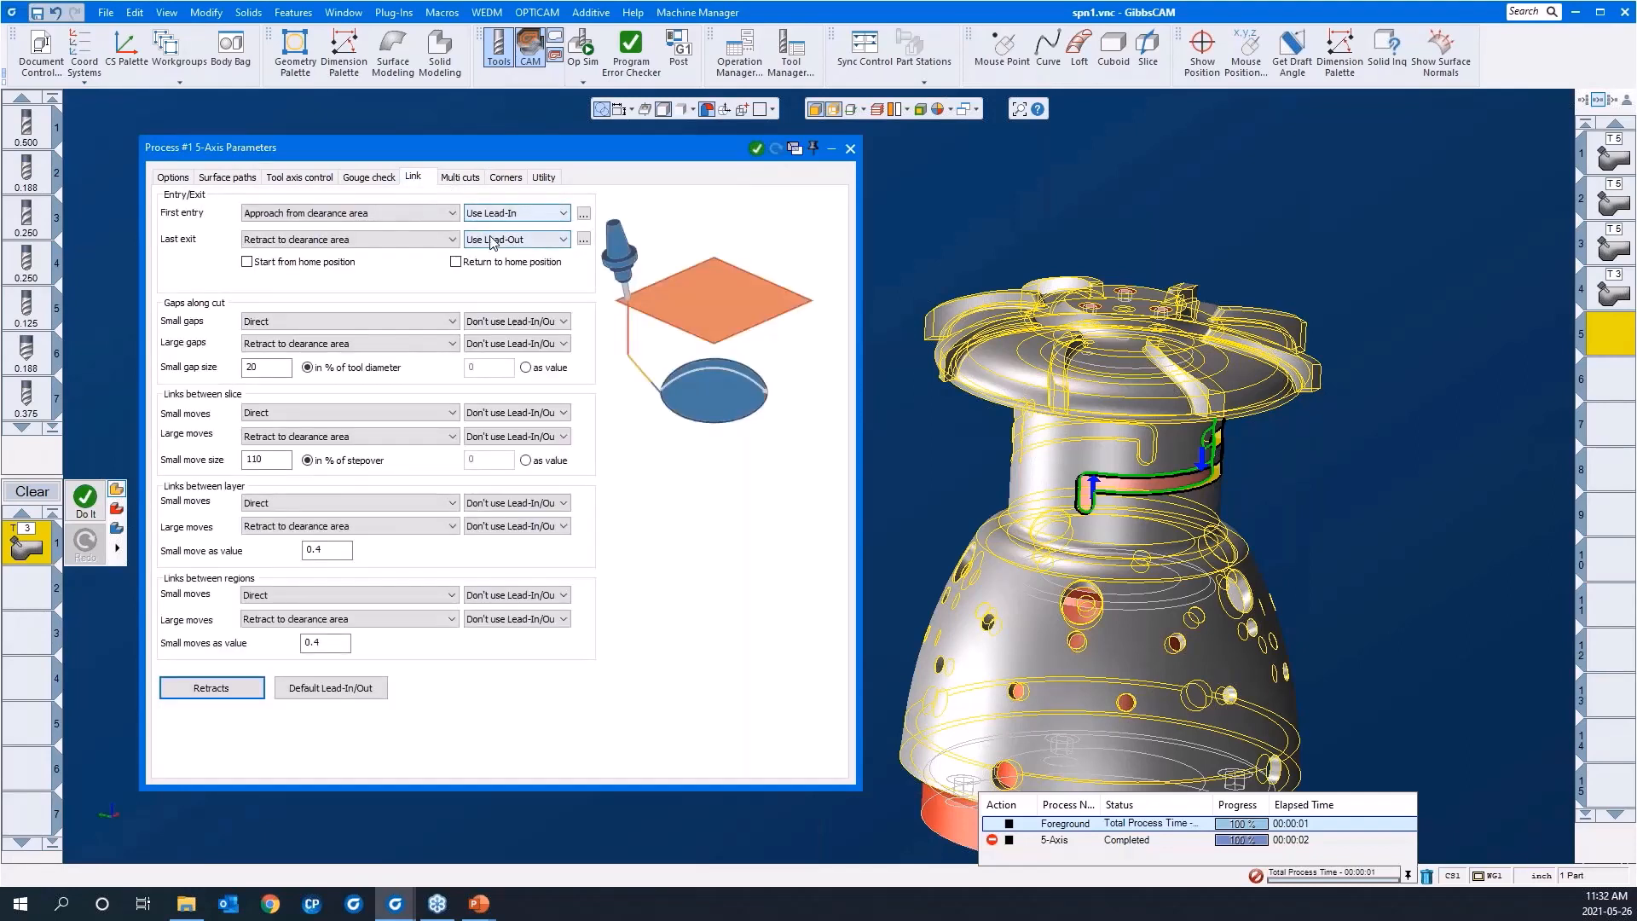
pyautogui.click(343, 689)
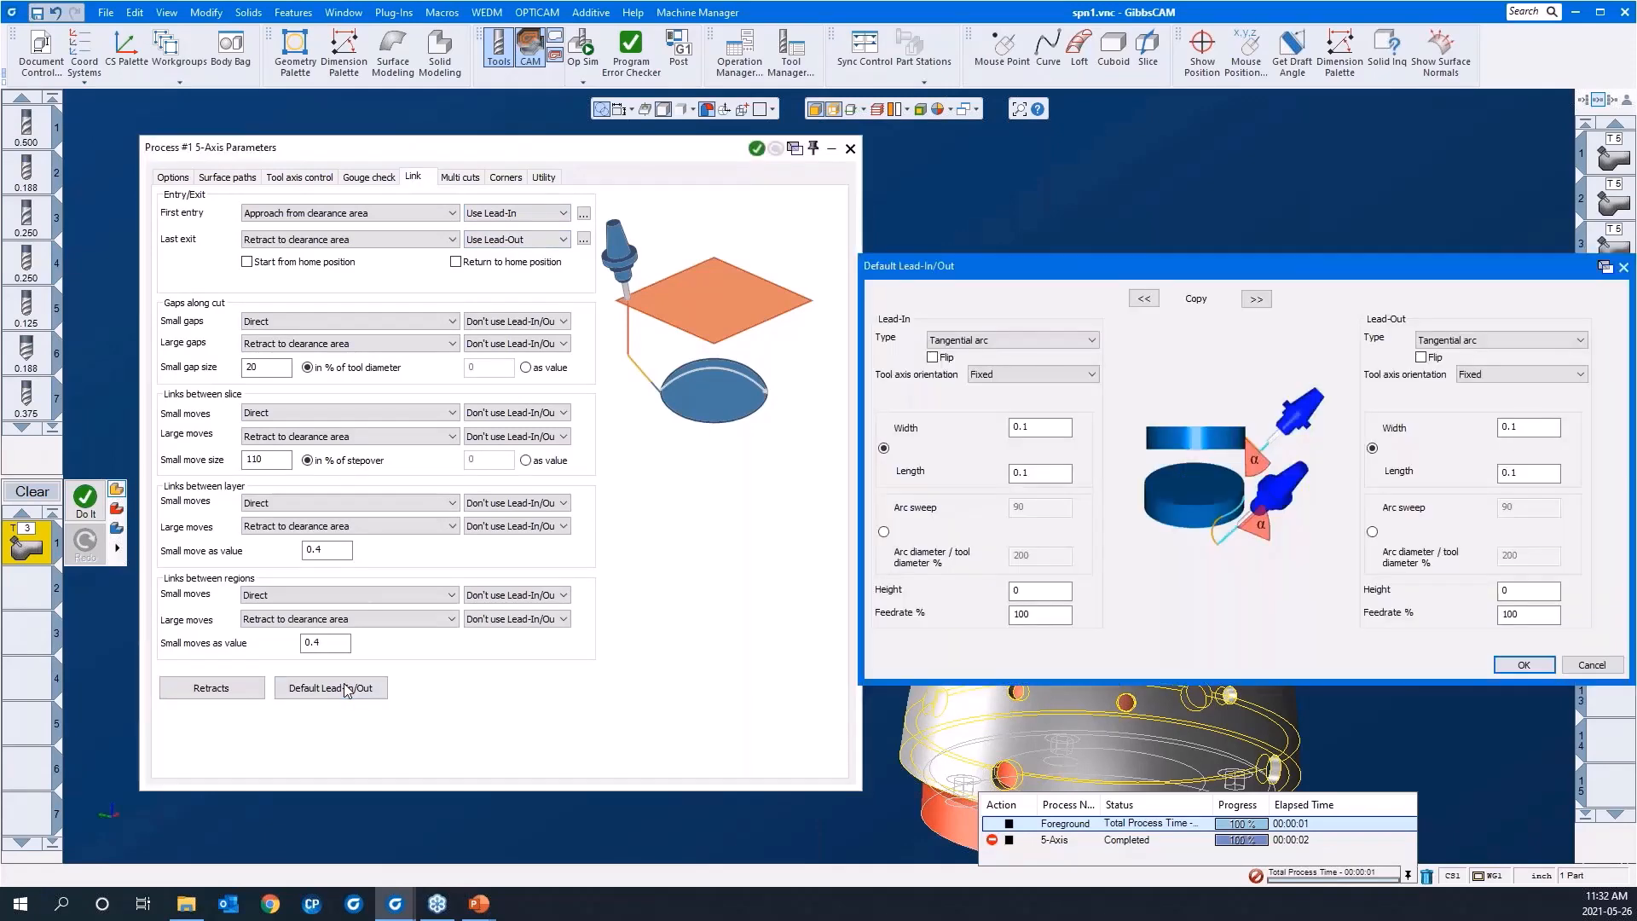
pyautogui.click(978, 341)
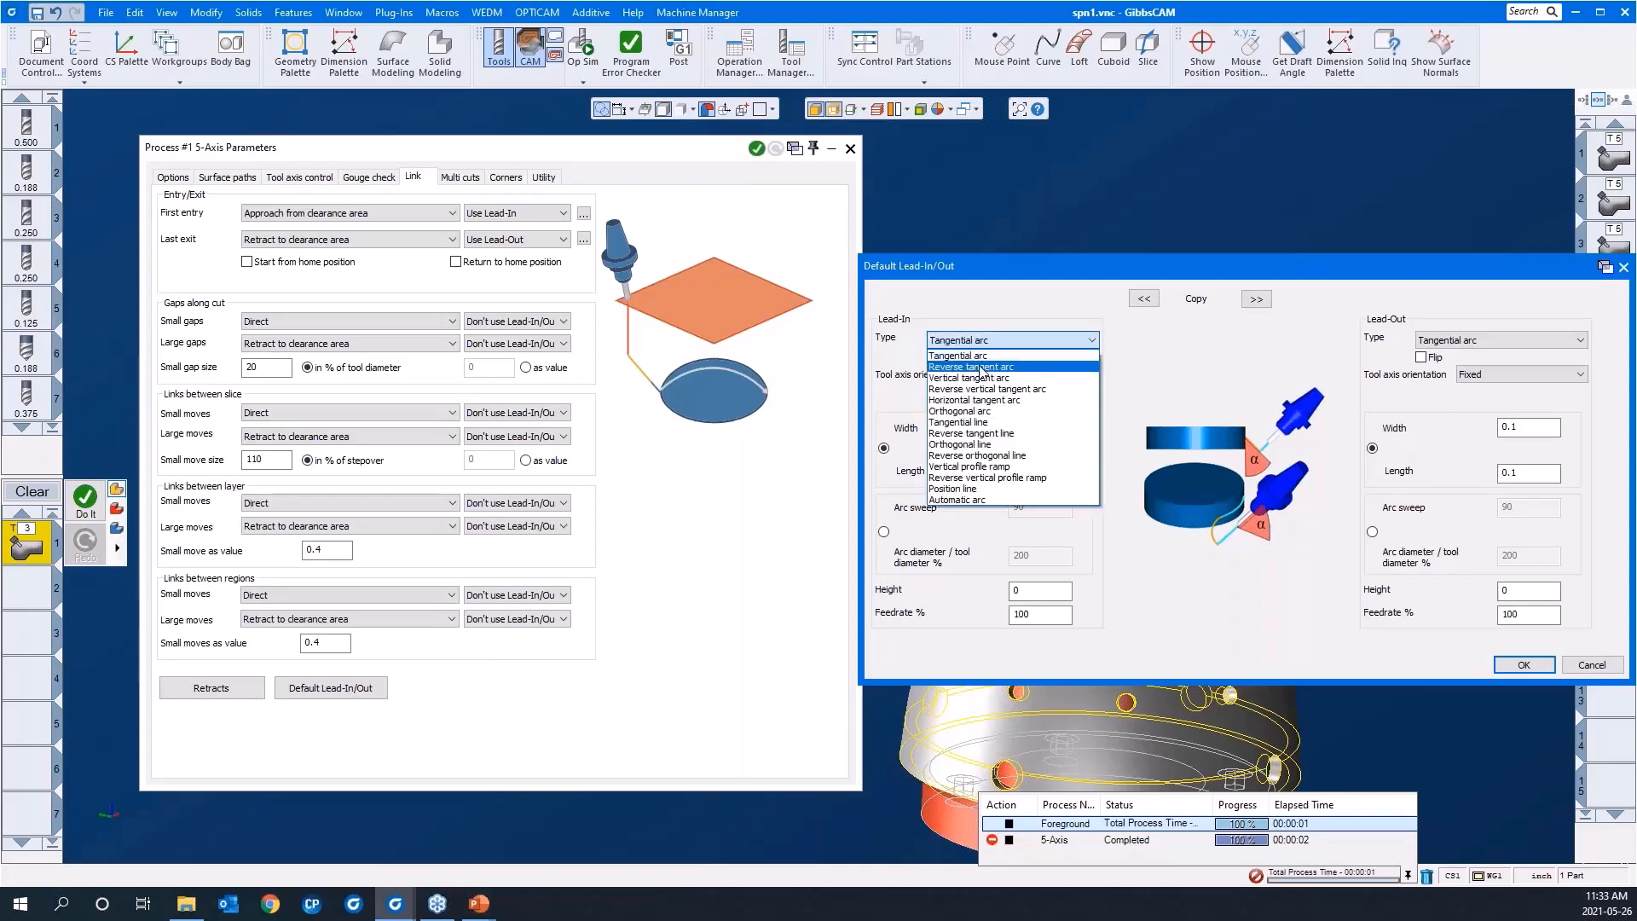
pyautogui.click(980, 399)
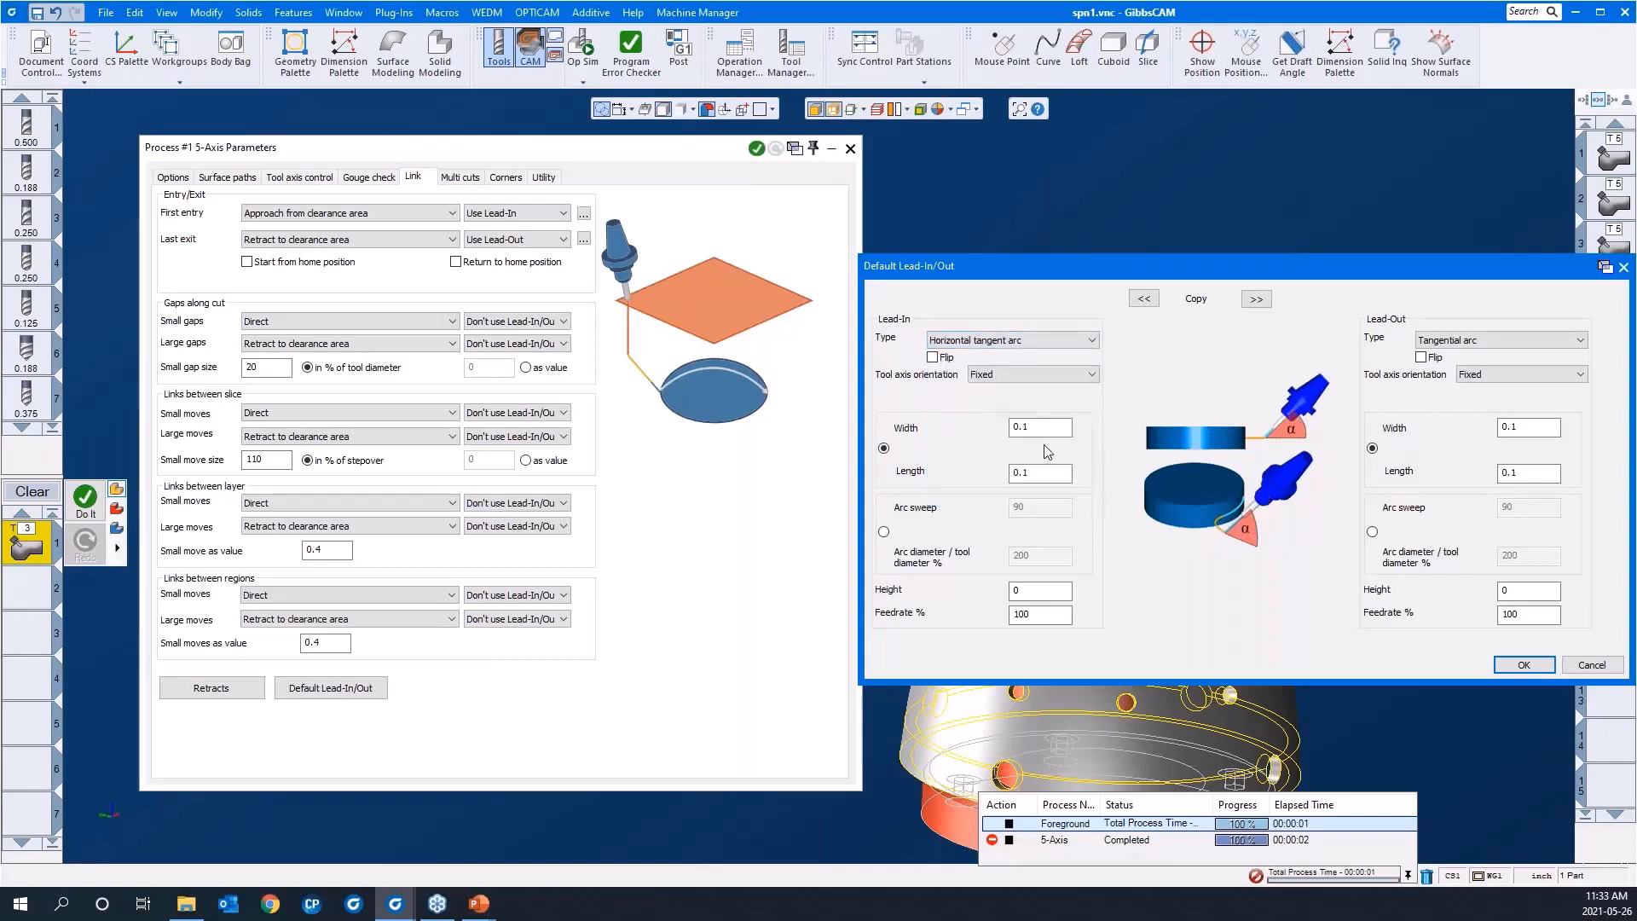
pyautogui.click(1256, 299)
pyautogui.click(1523, 666)
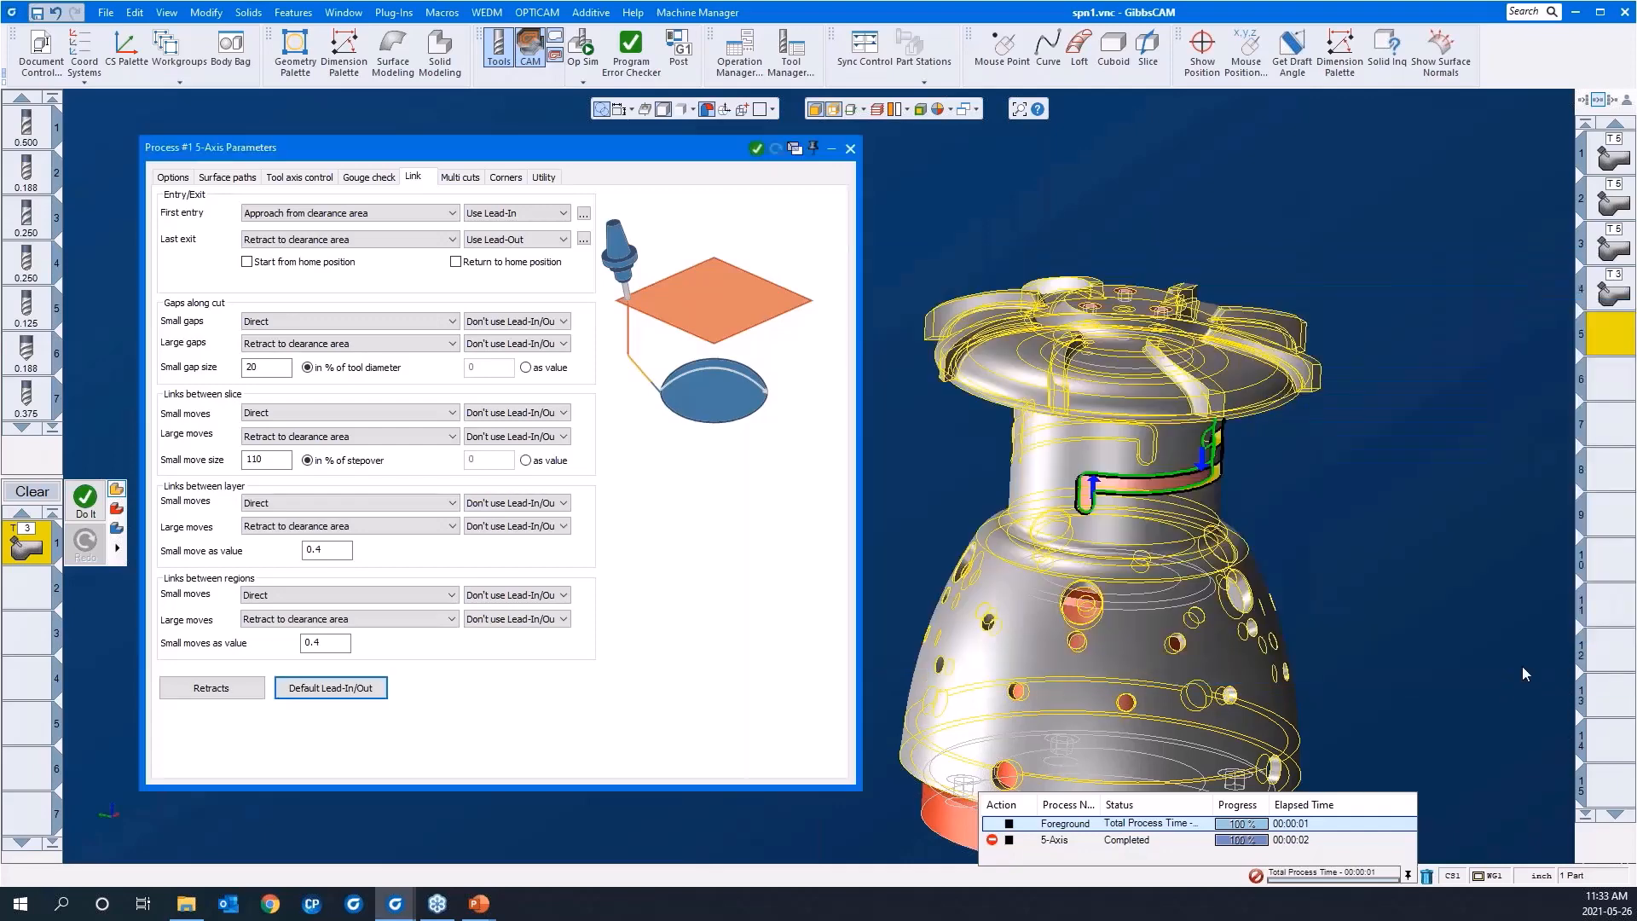
# Step: Collapse the 5-axis parameters window, generate the swarf toolpath for the neck slot and inspect it along the slot
pyautogui.doubleClick(692, 153)
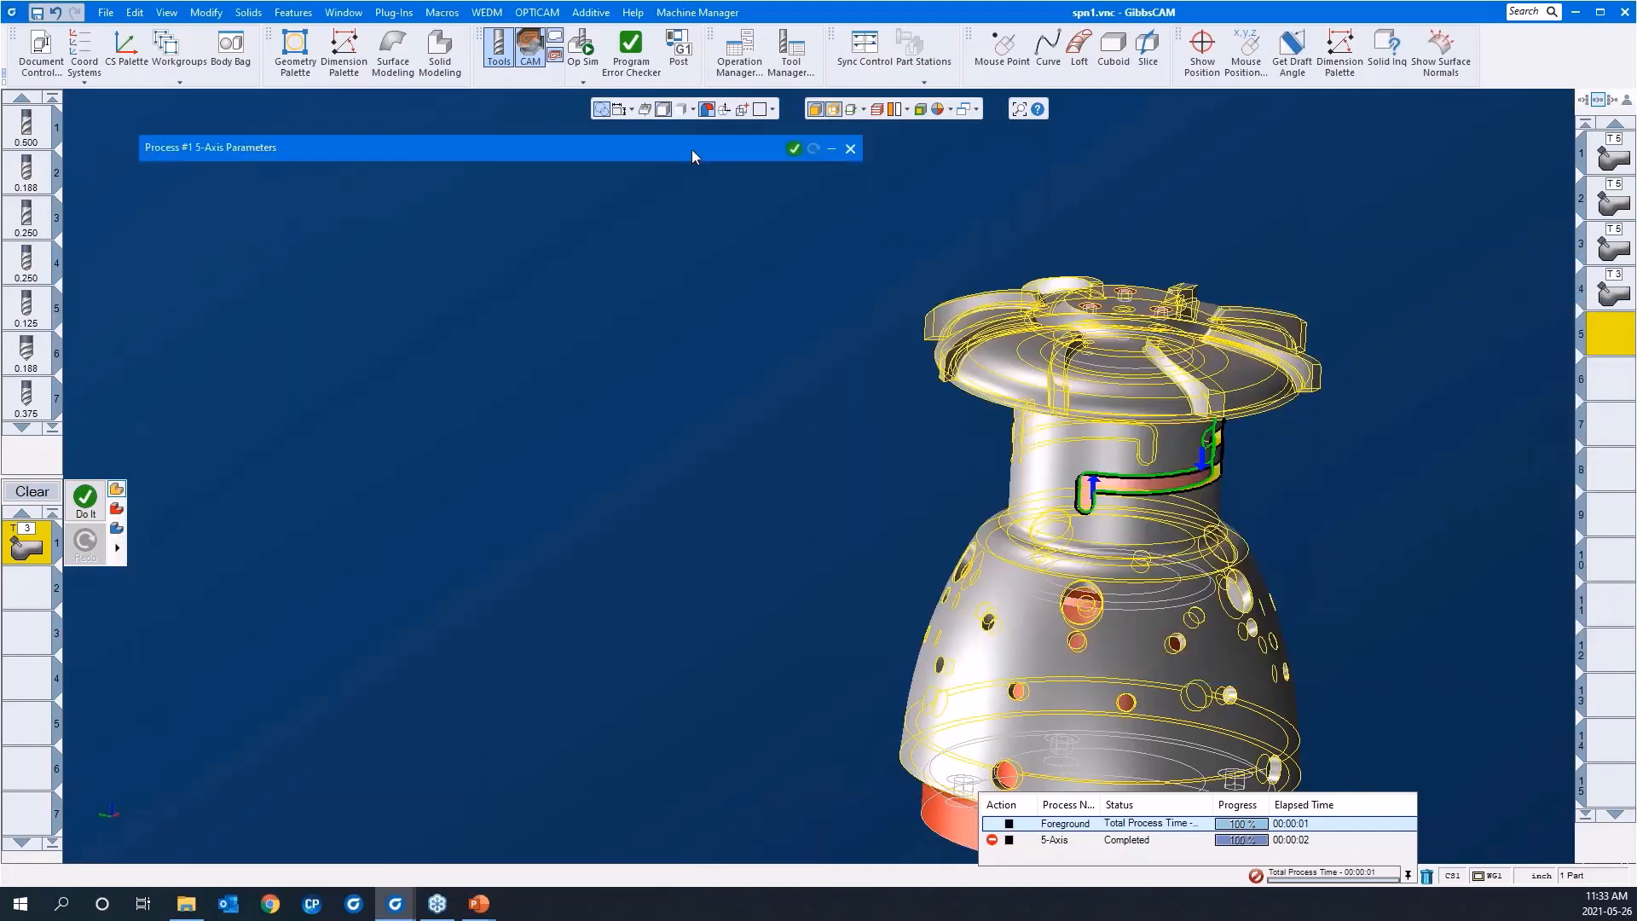
pyautogui.rightClick(639, 309)
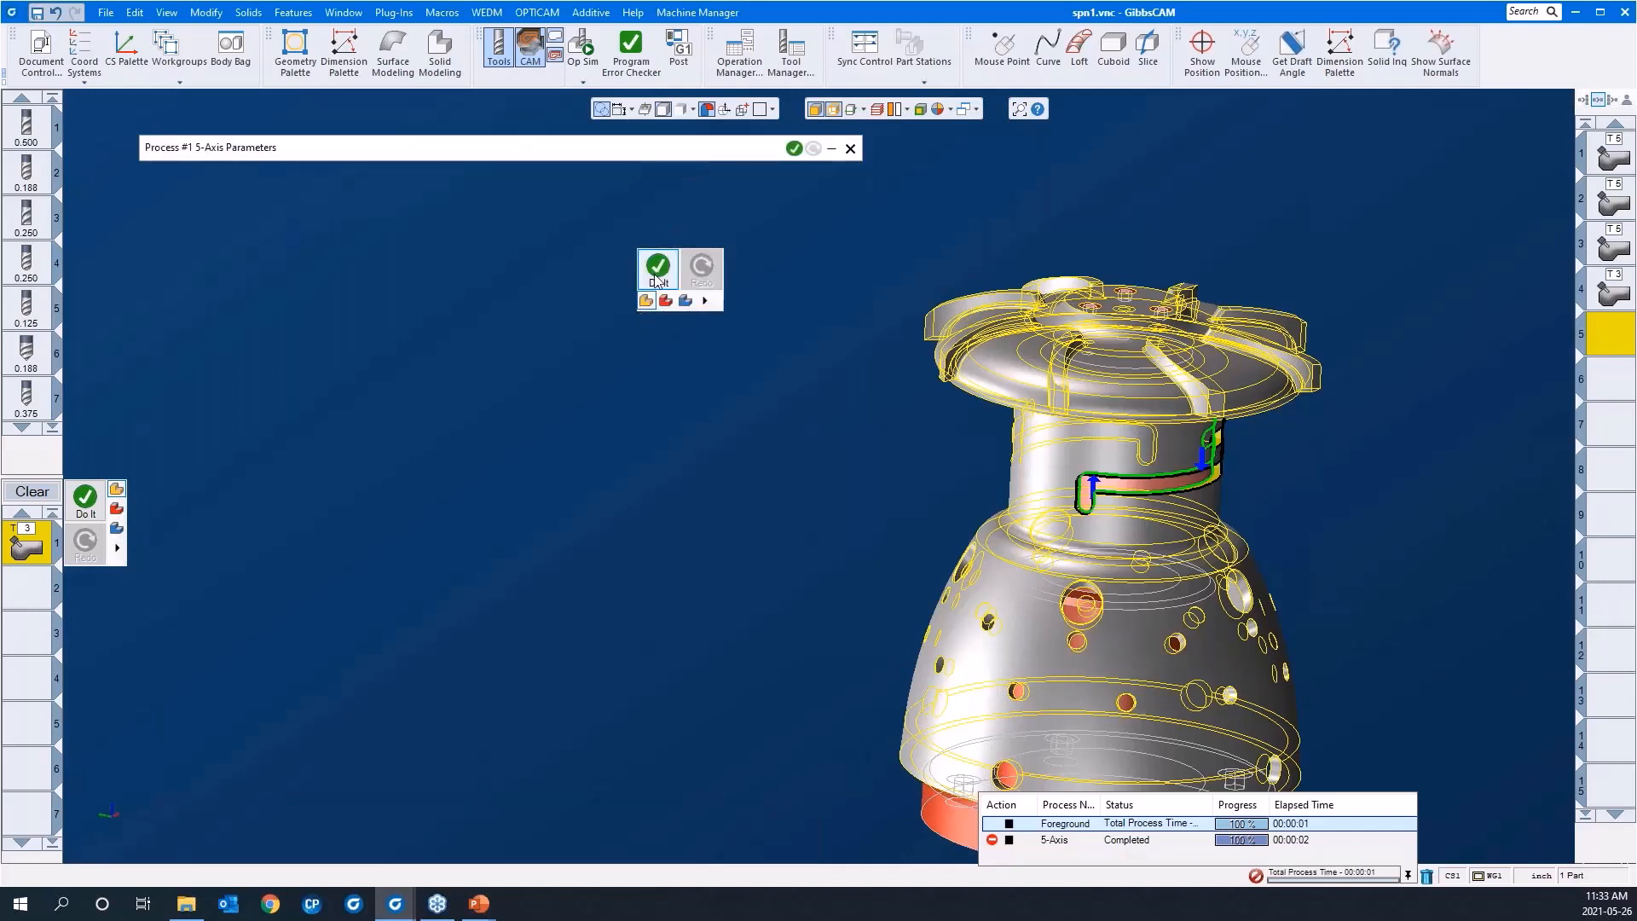
pyautogui.click(655, 275)
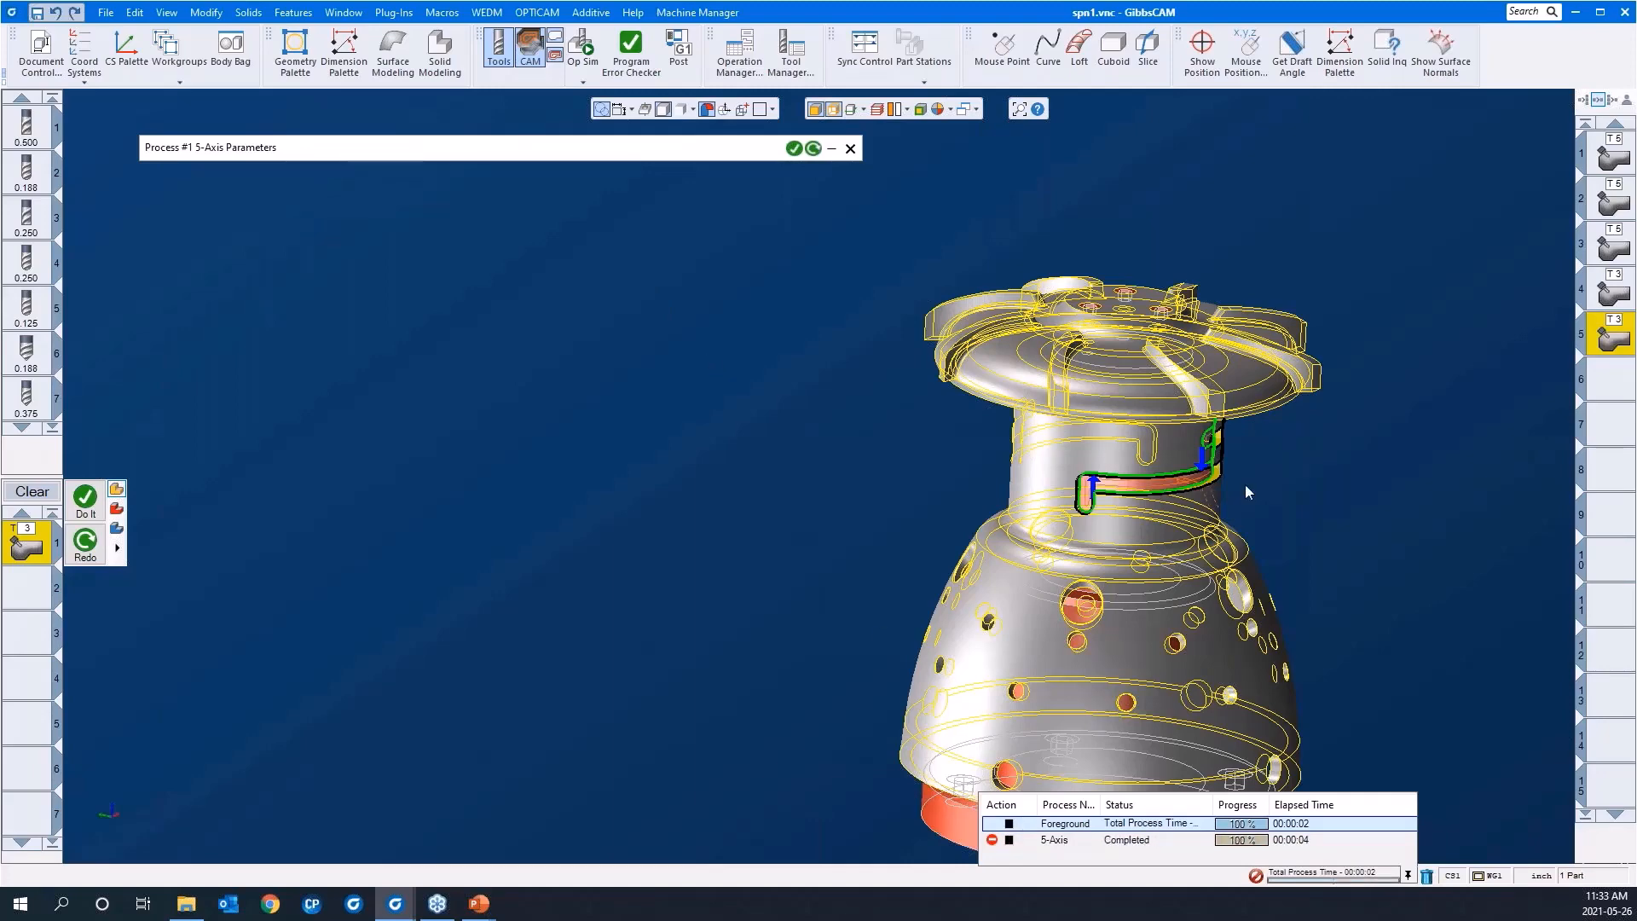
pyautogui.moveTo(1245, 493); pyautogui.dragTo(1215, 466, button='middle')
pyautogui.moveTo(1009, 443); pyautogui.dragTo(1314, 611)
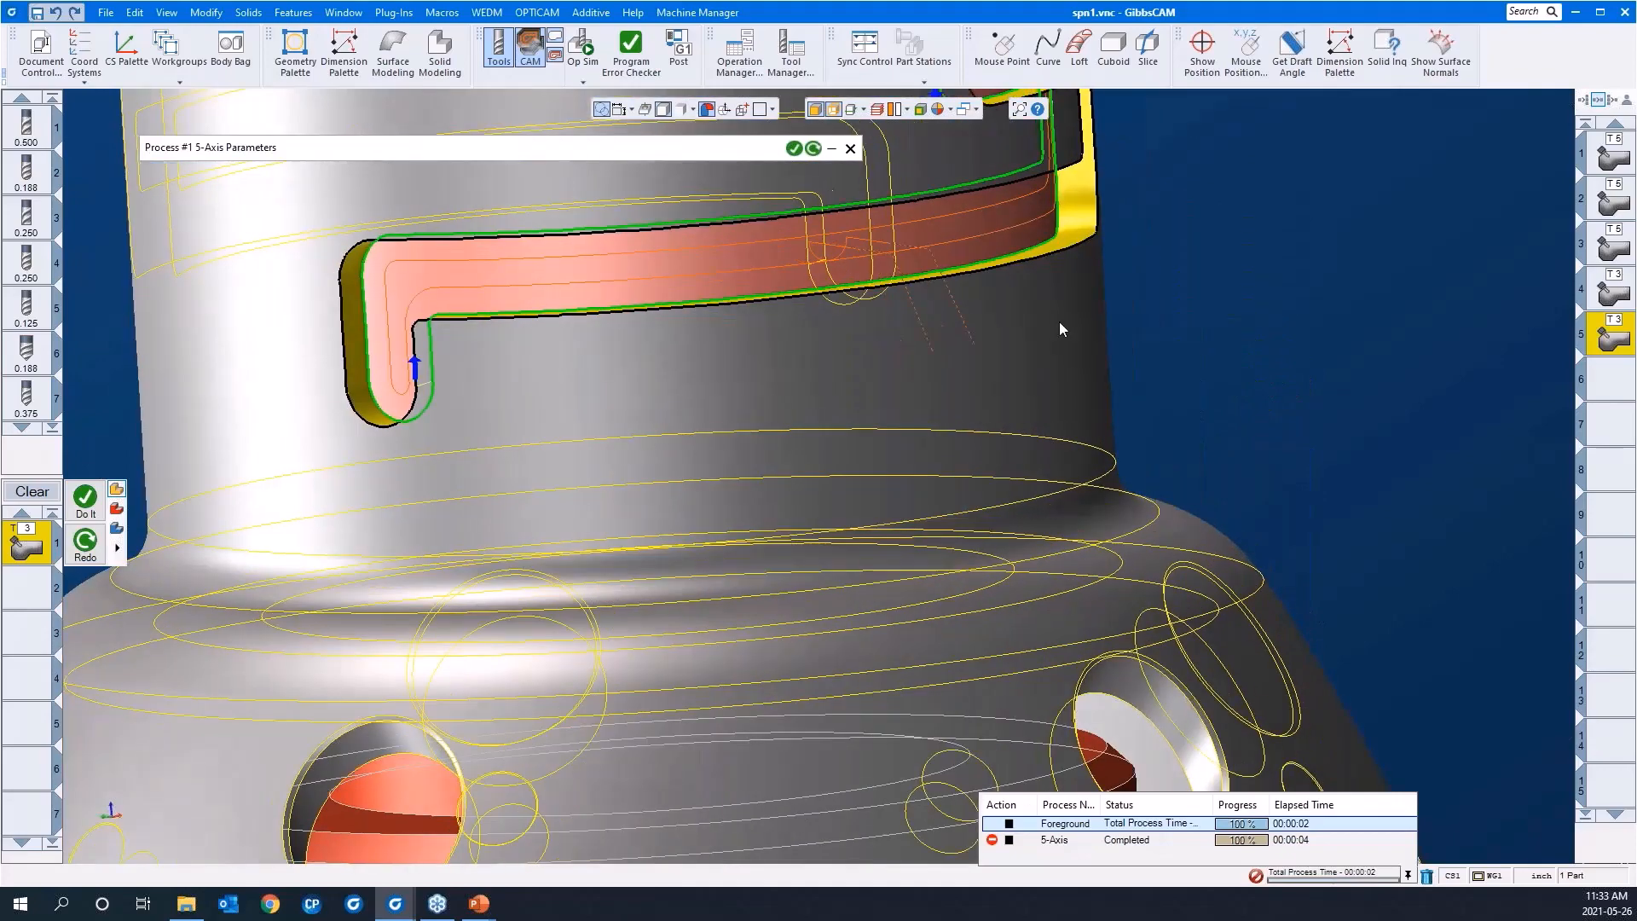
pyautogui.moveTo(1059, 323); pyautogui.dragTo(1184, 391, button='middle')
pyautogui.scroll(-4, 1186, 392)
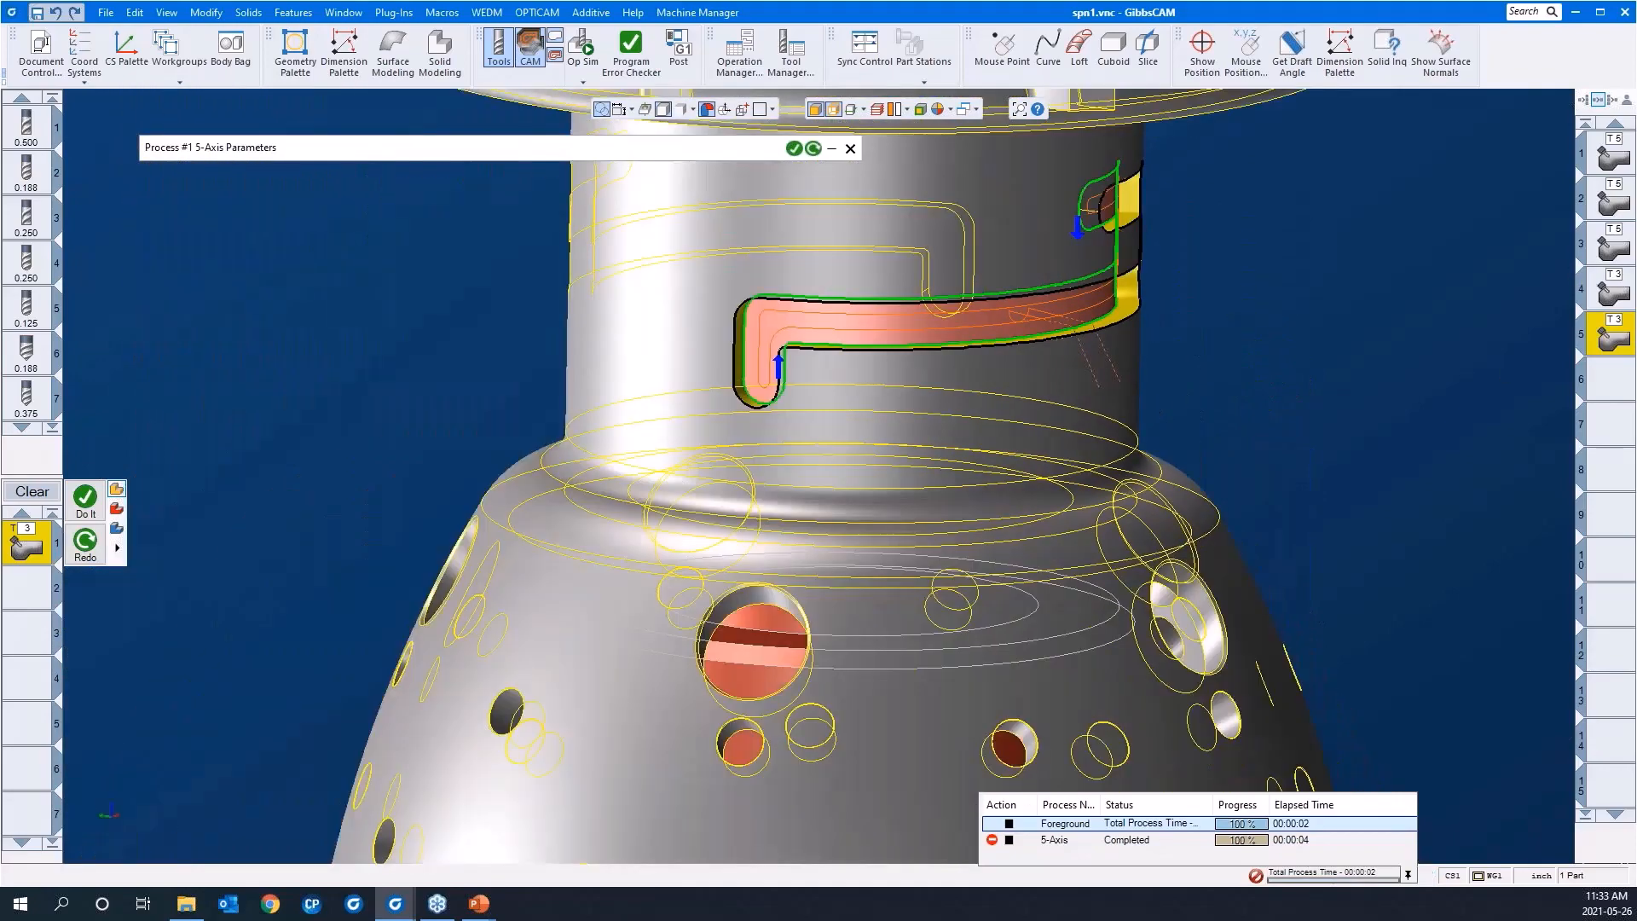
# Step: Open the operation simulation for the selected neck slot operations and play it from the beginning
pyautogui.scroll(-2, 1433, 388)
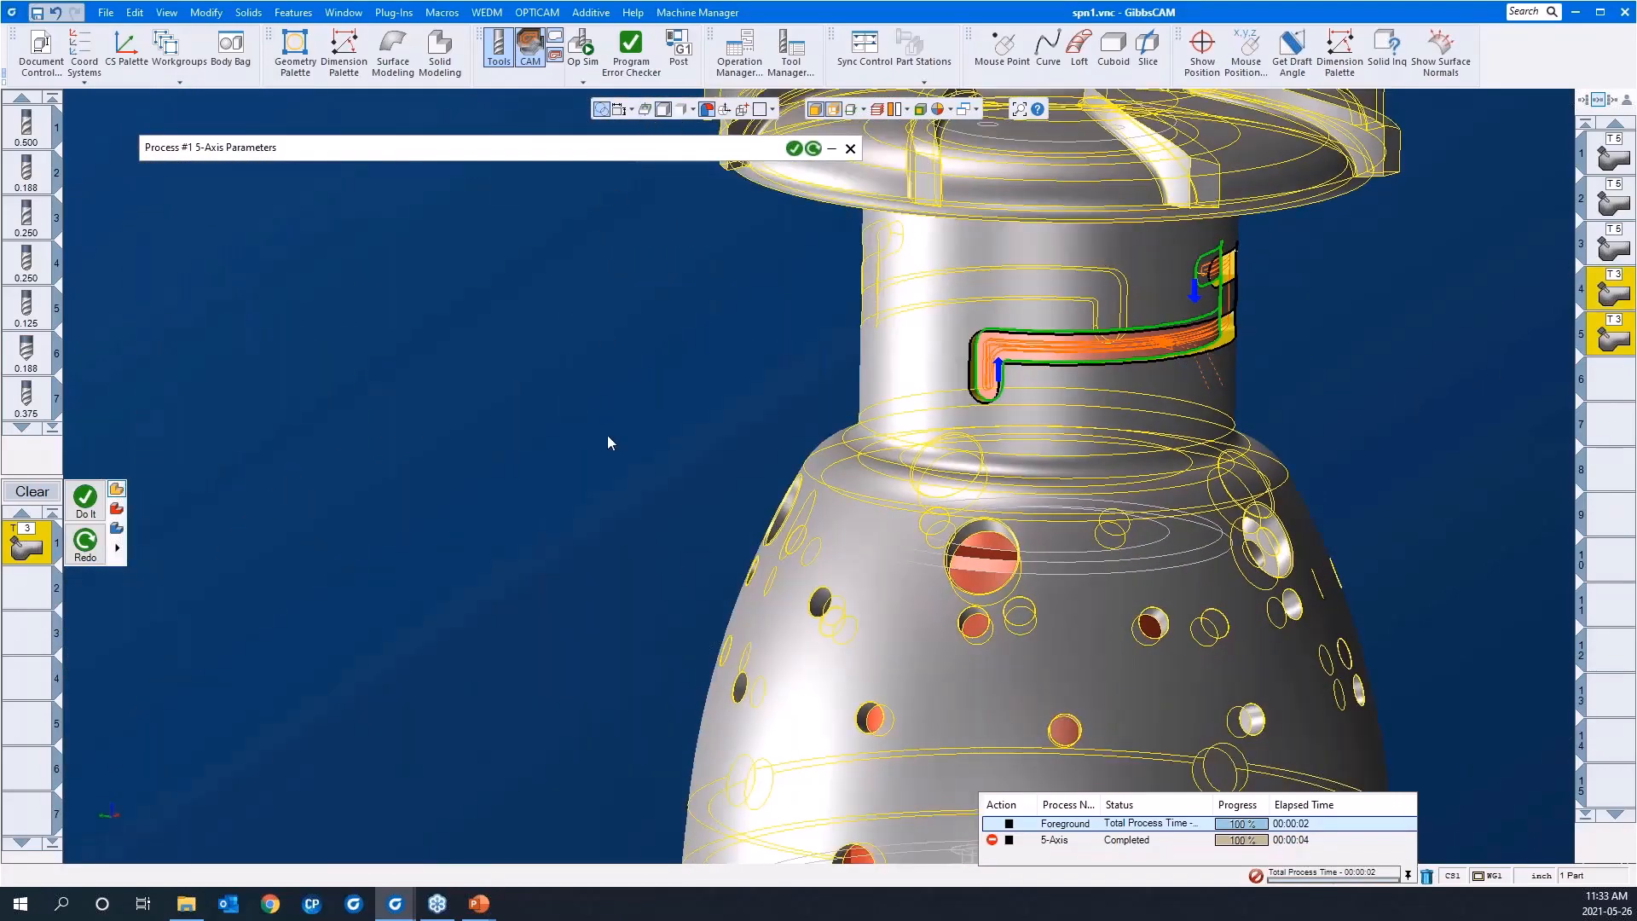
pyautogui.scroll(-1, 597, 435)
pyautogui.click(584, 44)
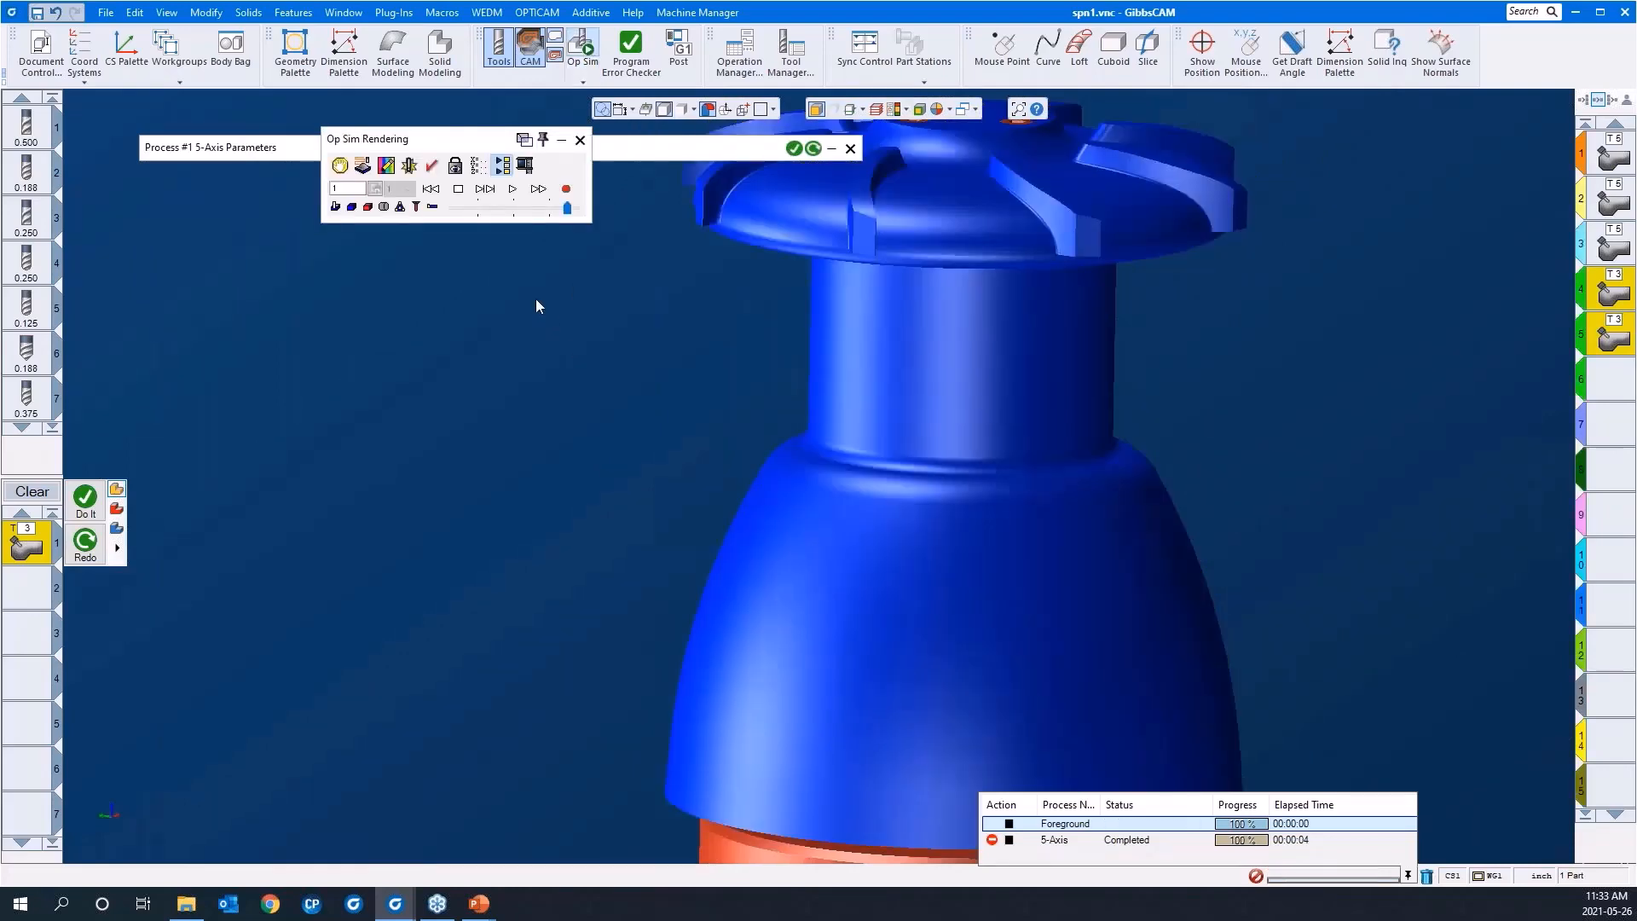
pyautogui.click(433, 190)
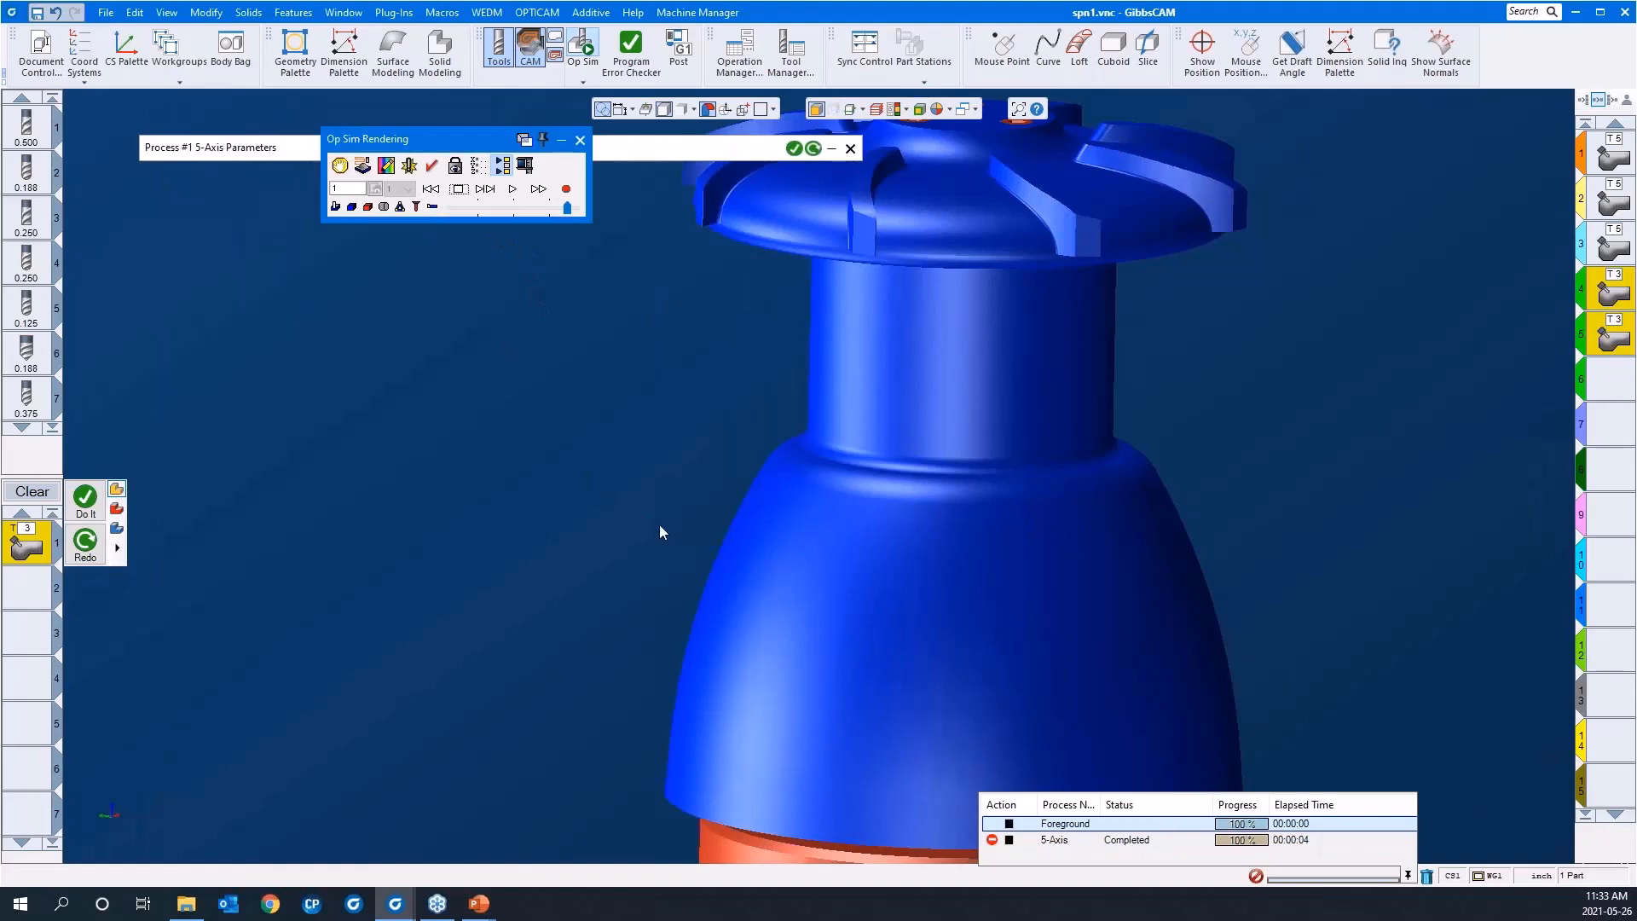
pyautogui.scroll(-2, 660, 530)
pyautogui.click(511, 188)
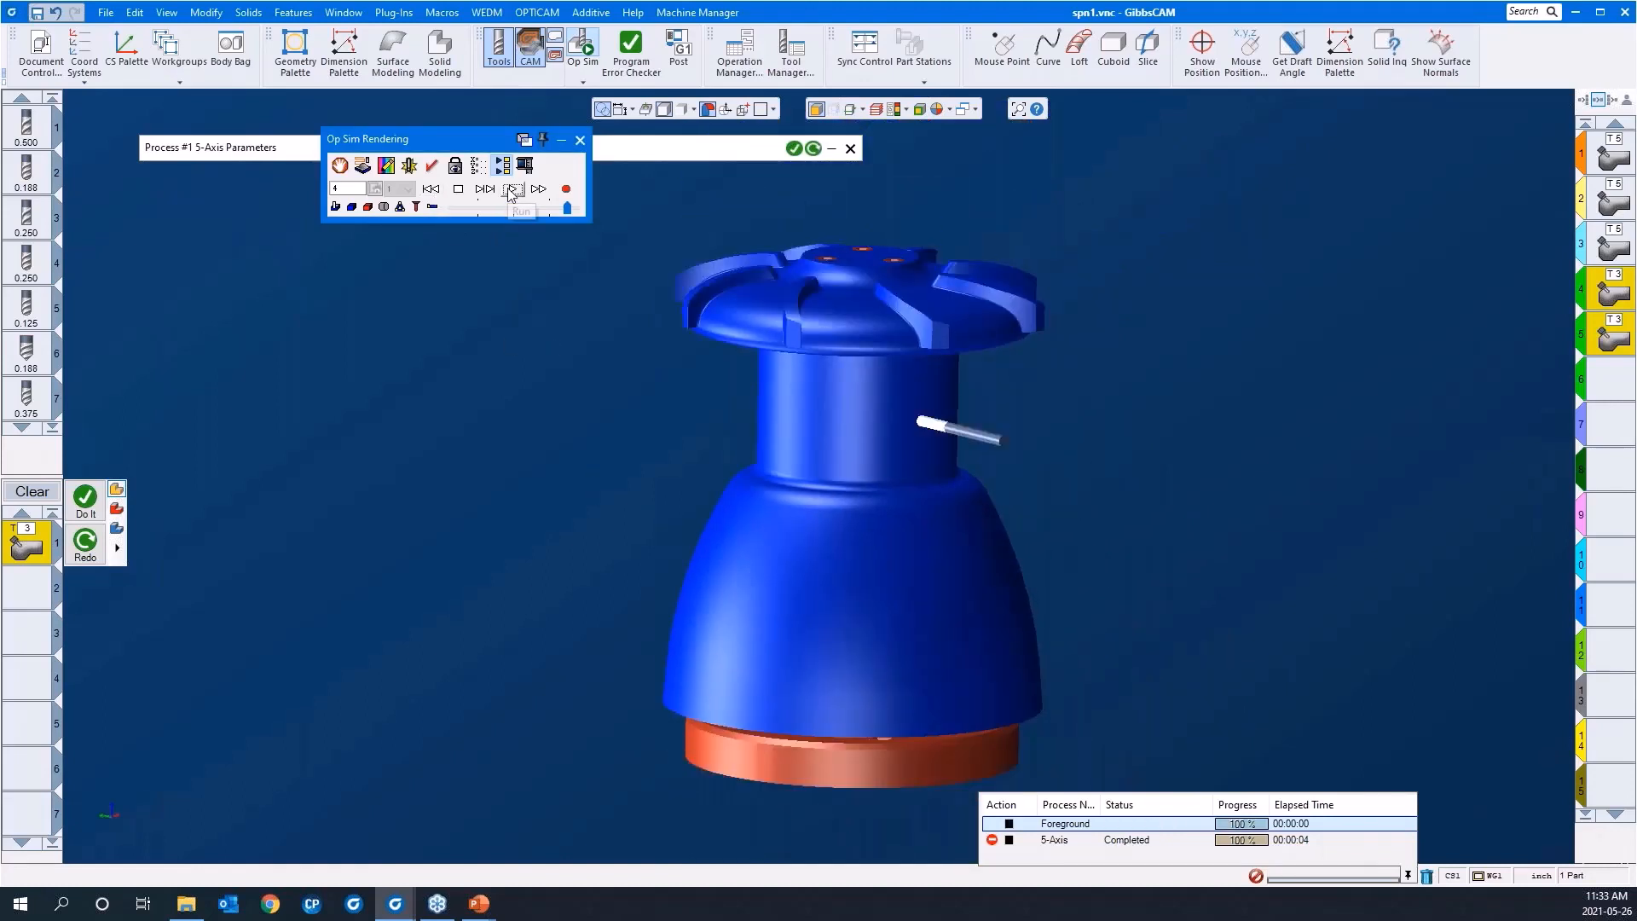
# Step: Show the tool holder in the simulation, slow the playback and inspect the cutting of the neck slot
pyautogui.click(433, 207)
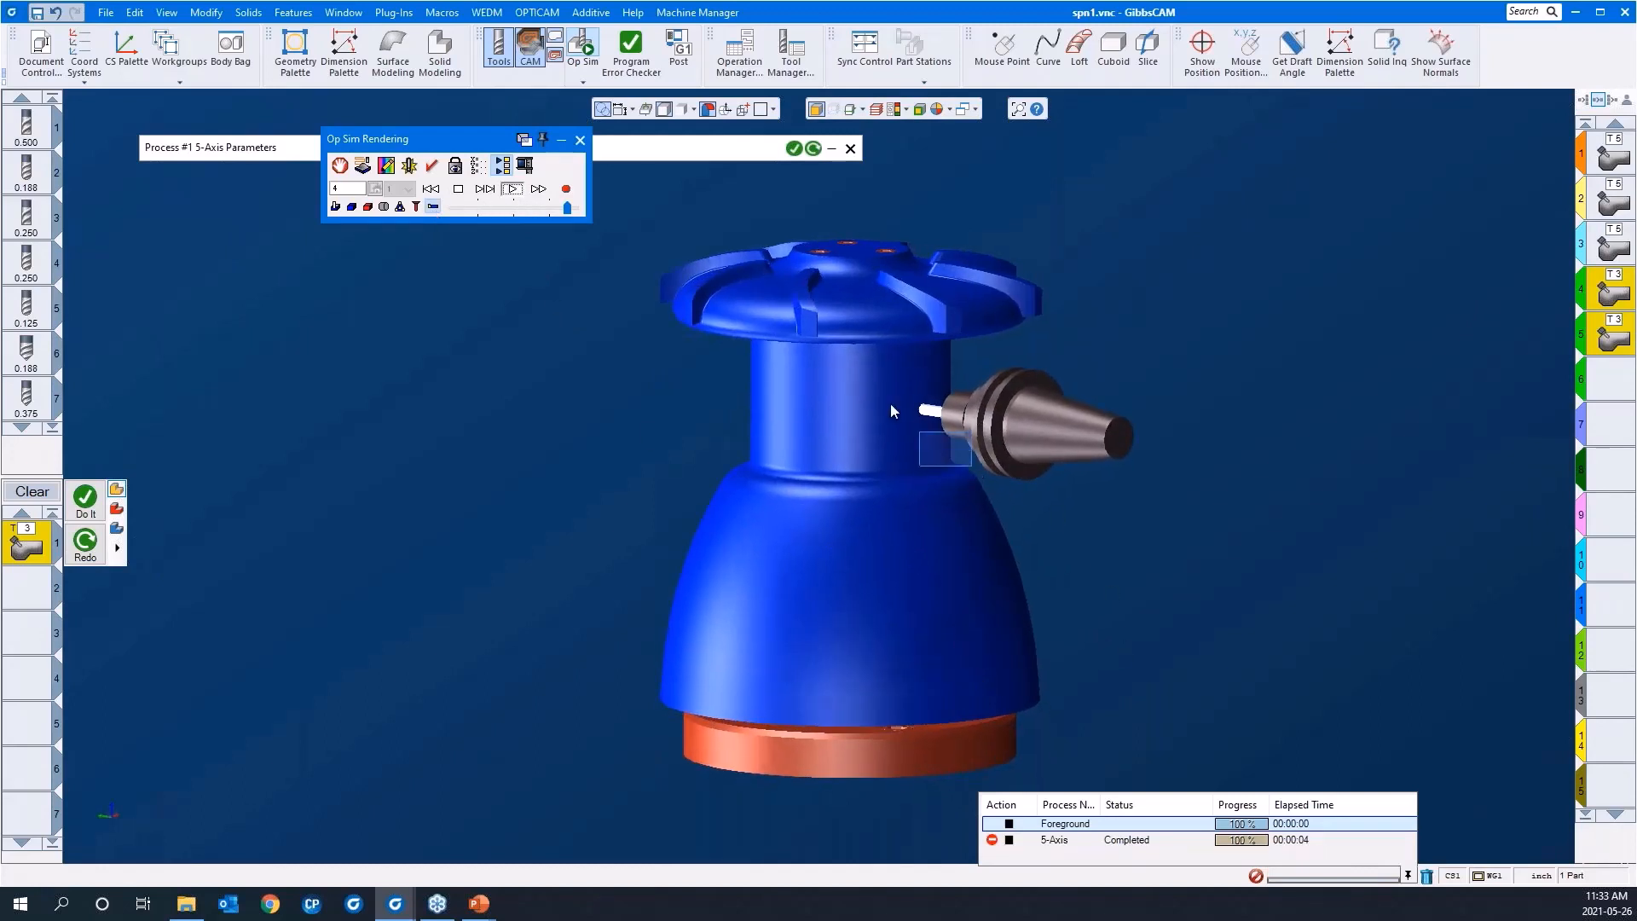
pyautogui.scroll(5, 841, 372)
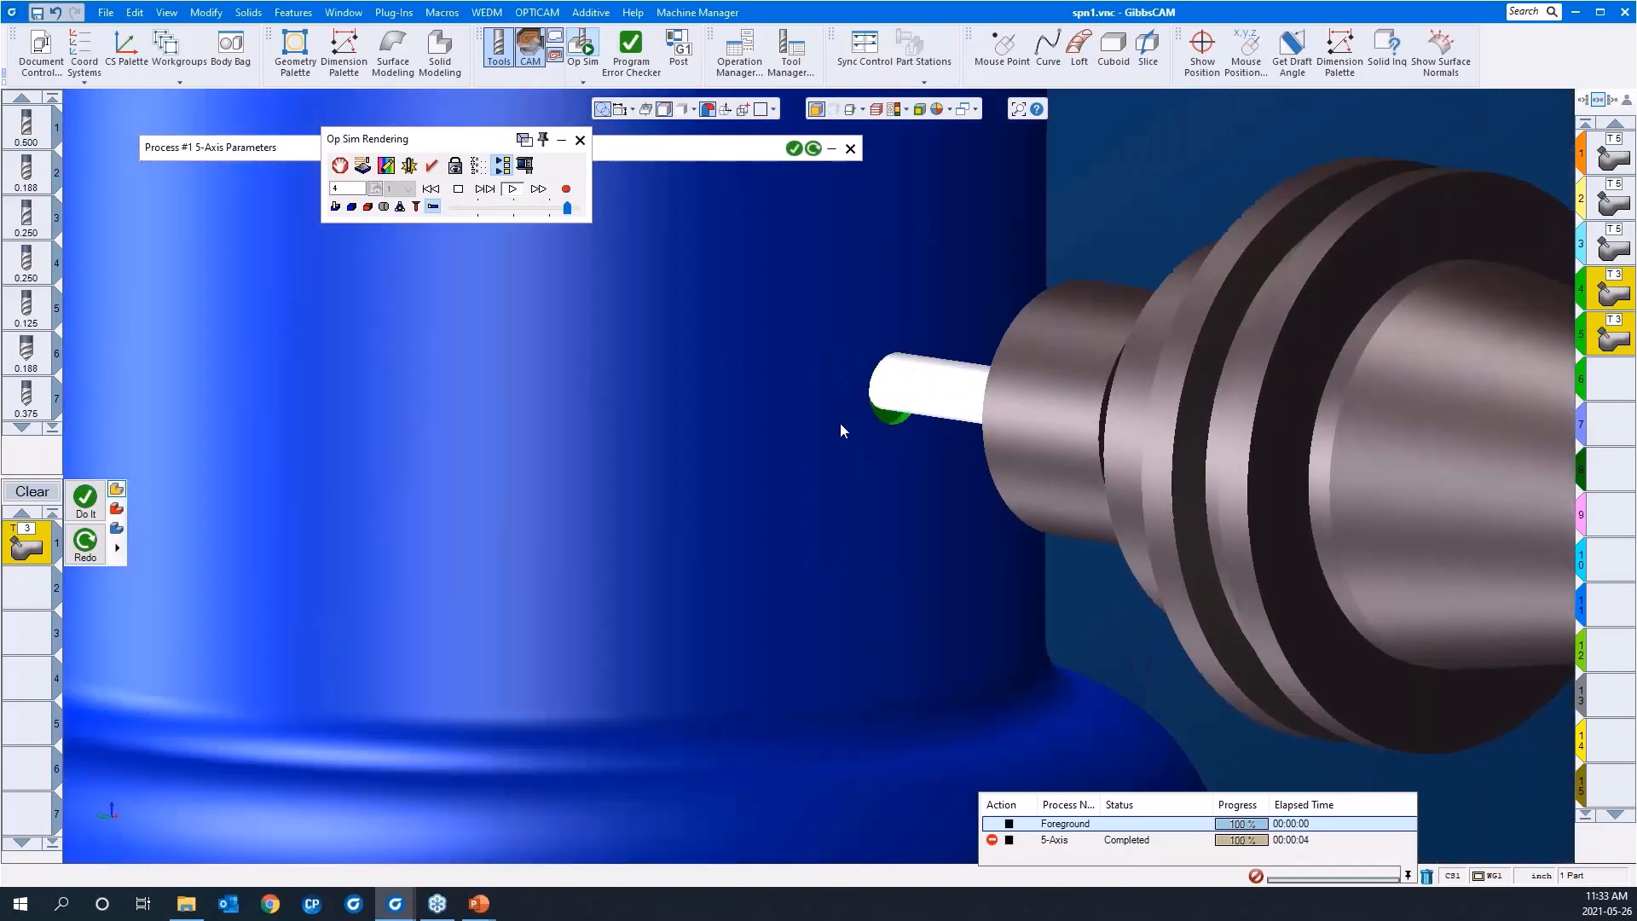
pyautogui.scroll(-5, 840, 422)
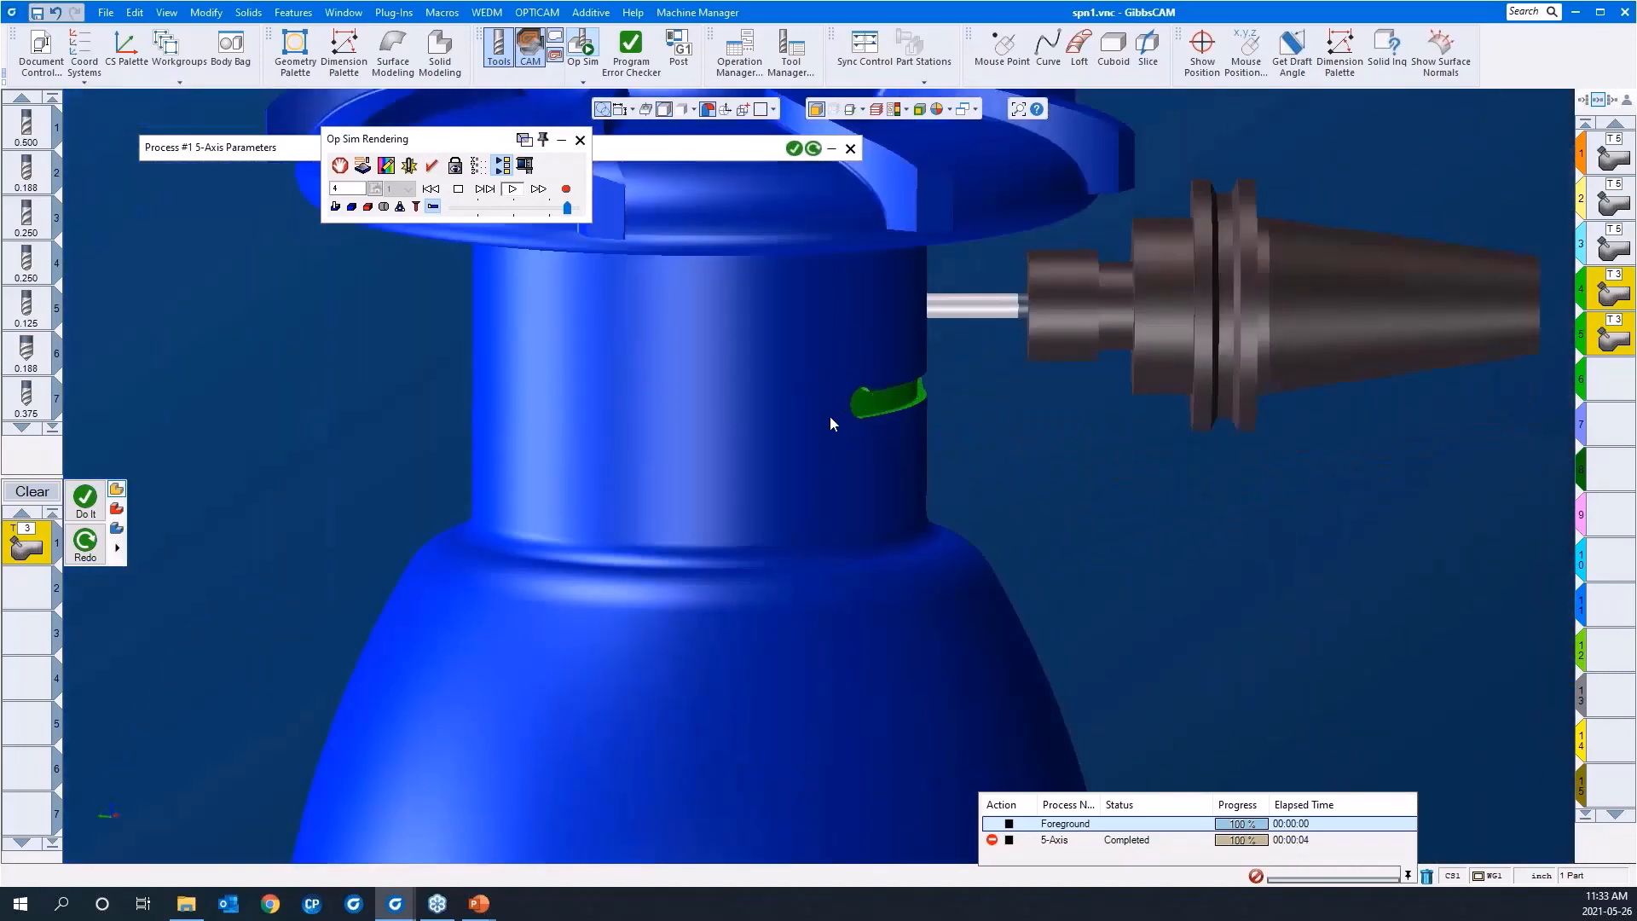
pyautogui.moveTo(567, 208); pyautogui.dragTo(522, 208)
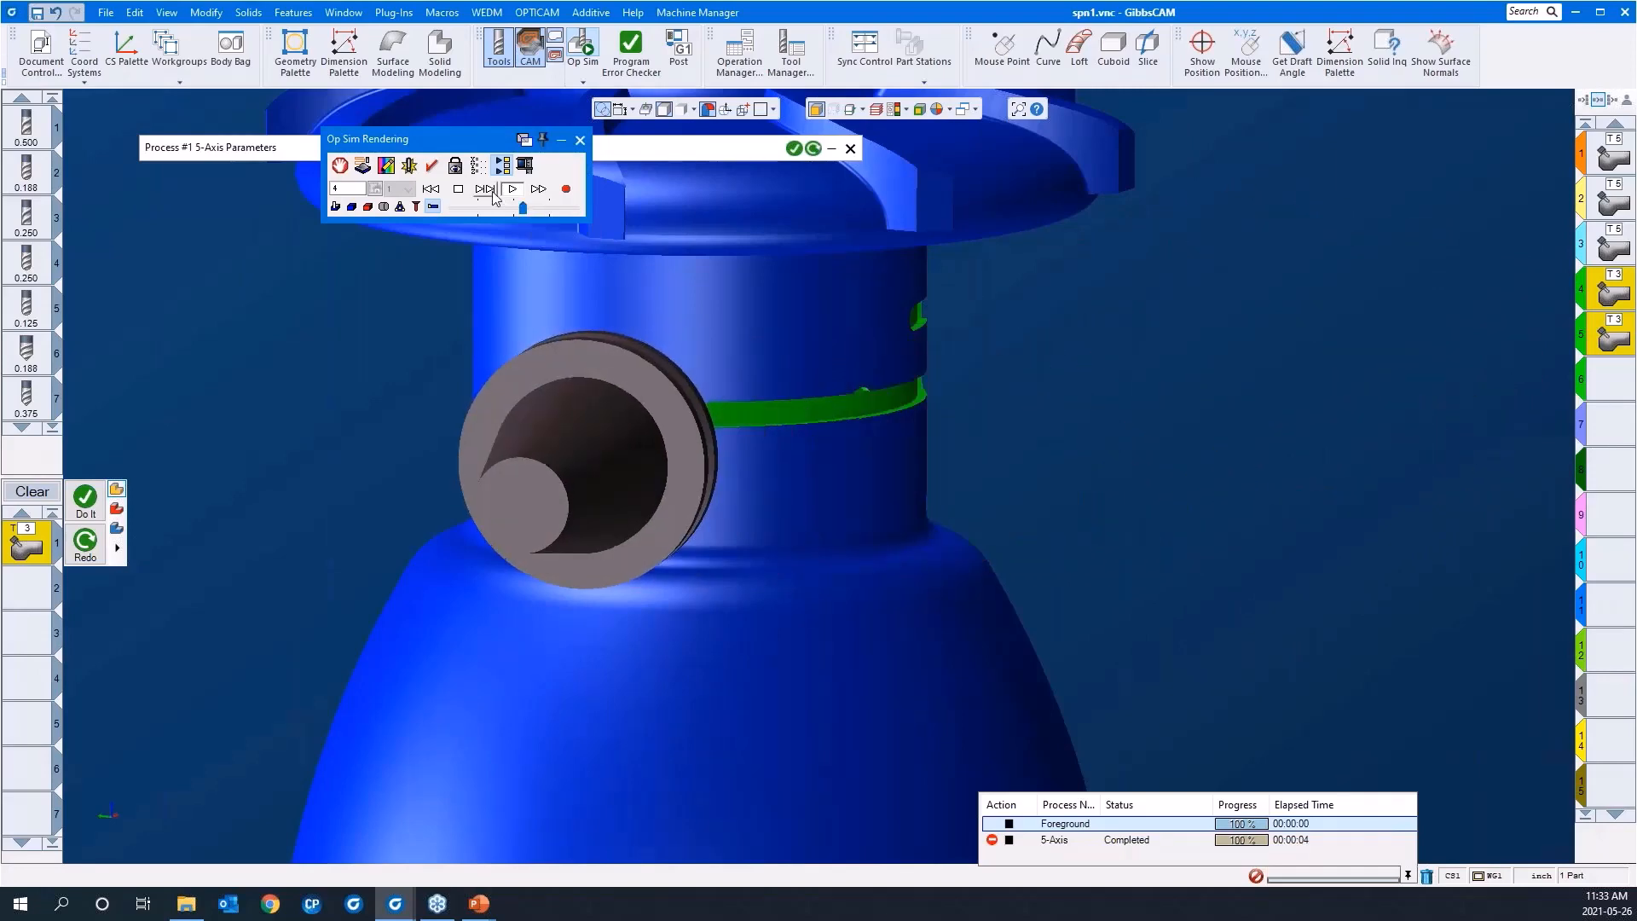
pyautogui.scroll(-3, 985, 439)
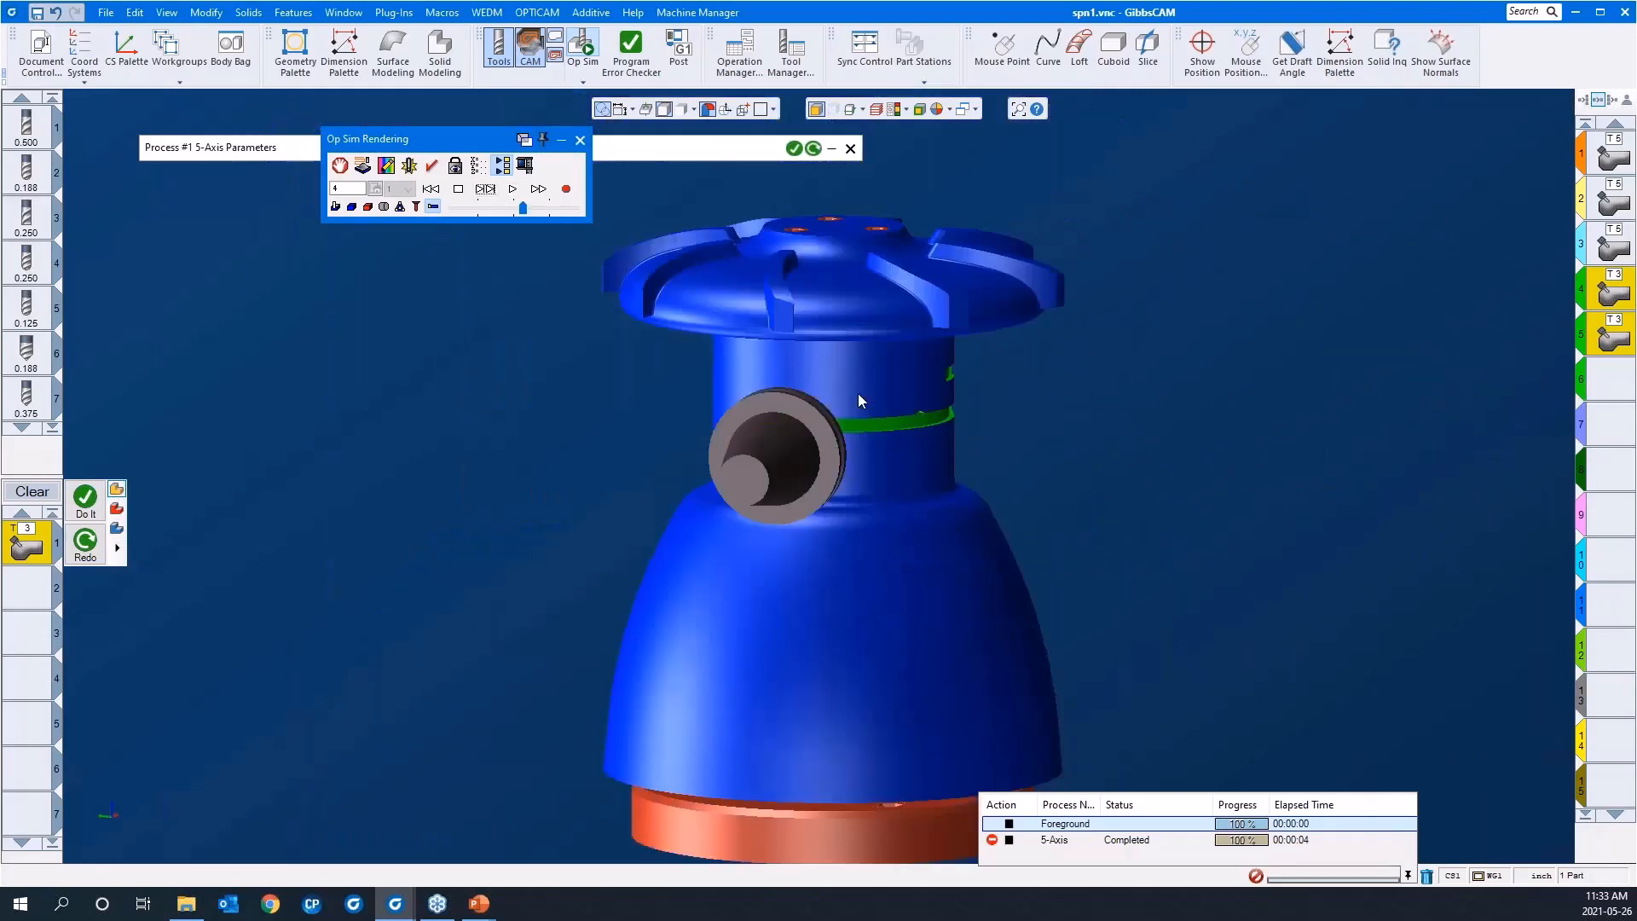
# Step: Rewind the simulation and lock its point of view to Machine
pyautogui.click(441, 188)
pyautogui.click(455, 167)
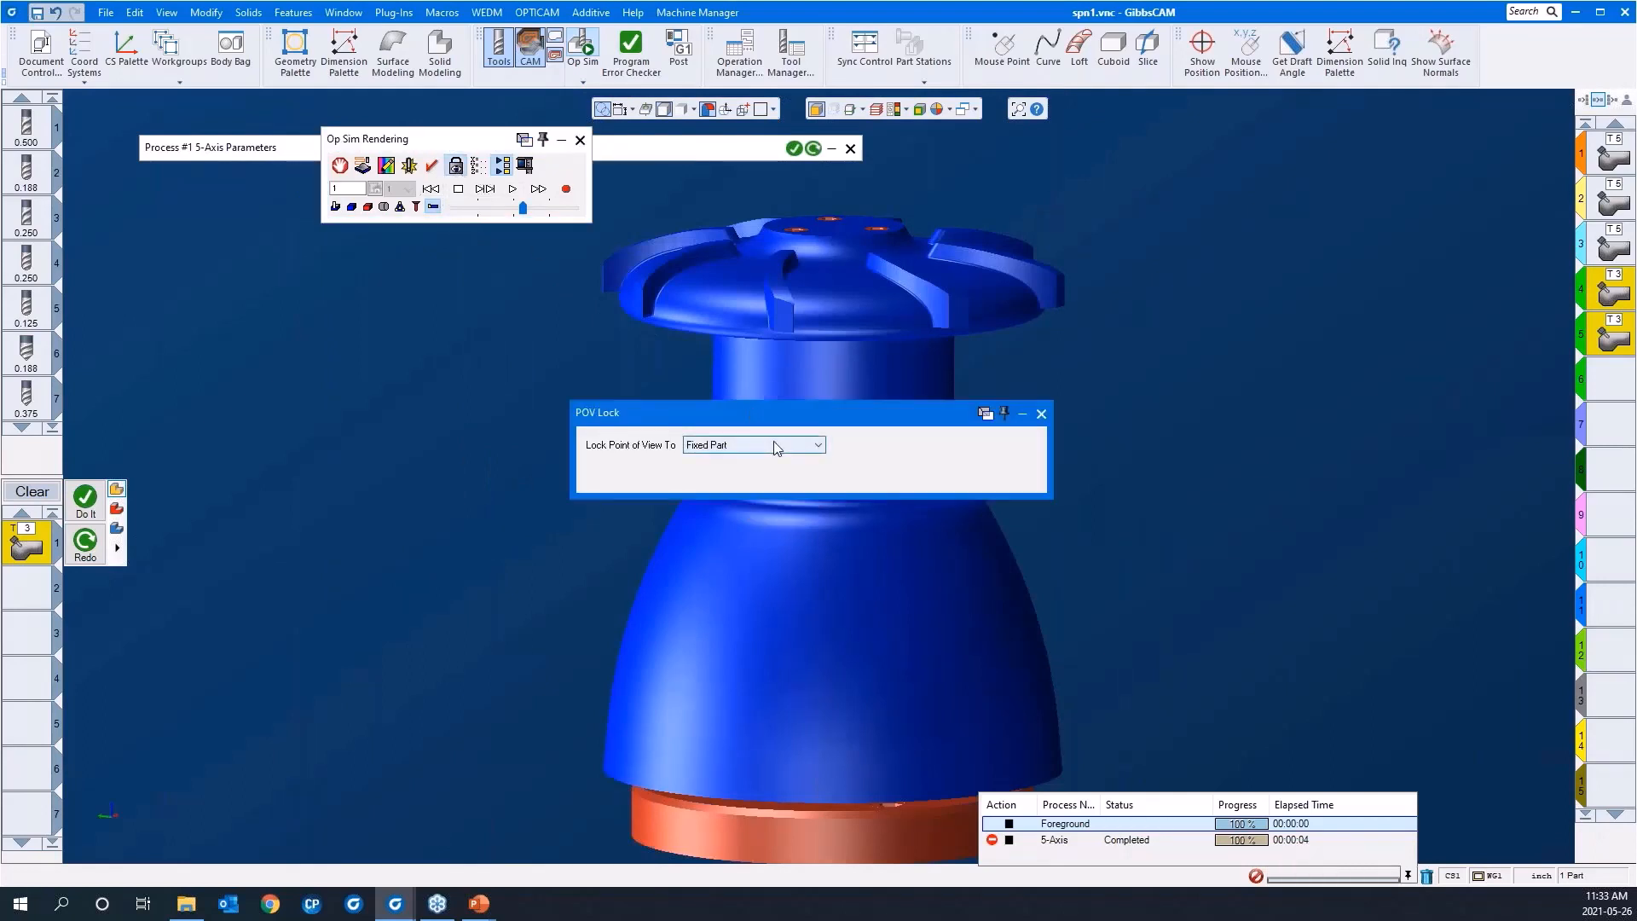
pyautogui.click(774, 445)
pyautogui.click(760, 504)
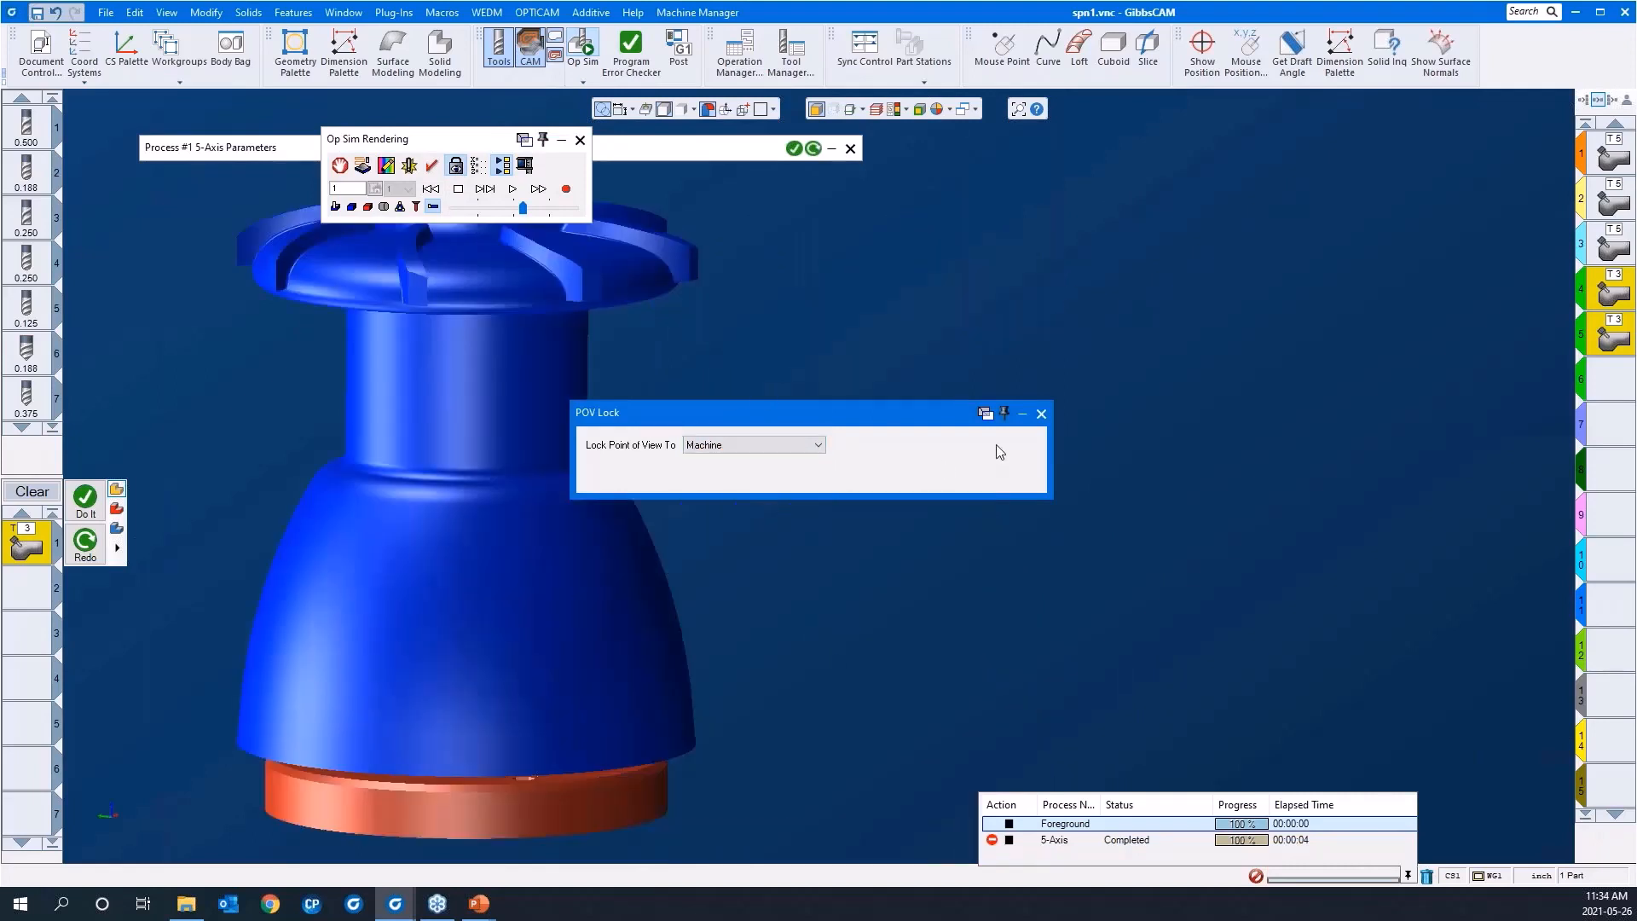
pyautogui.click(1046, 412)
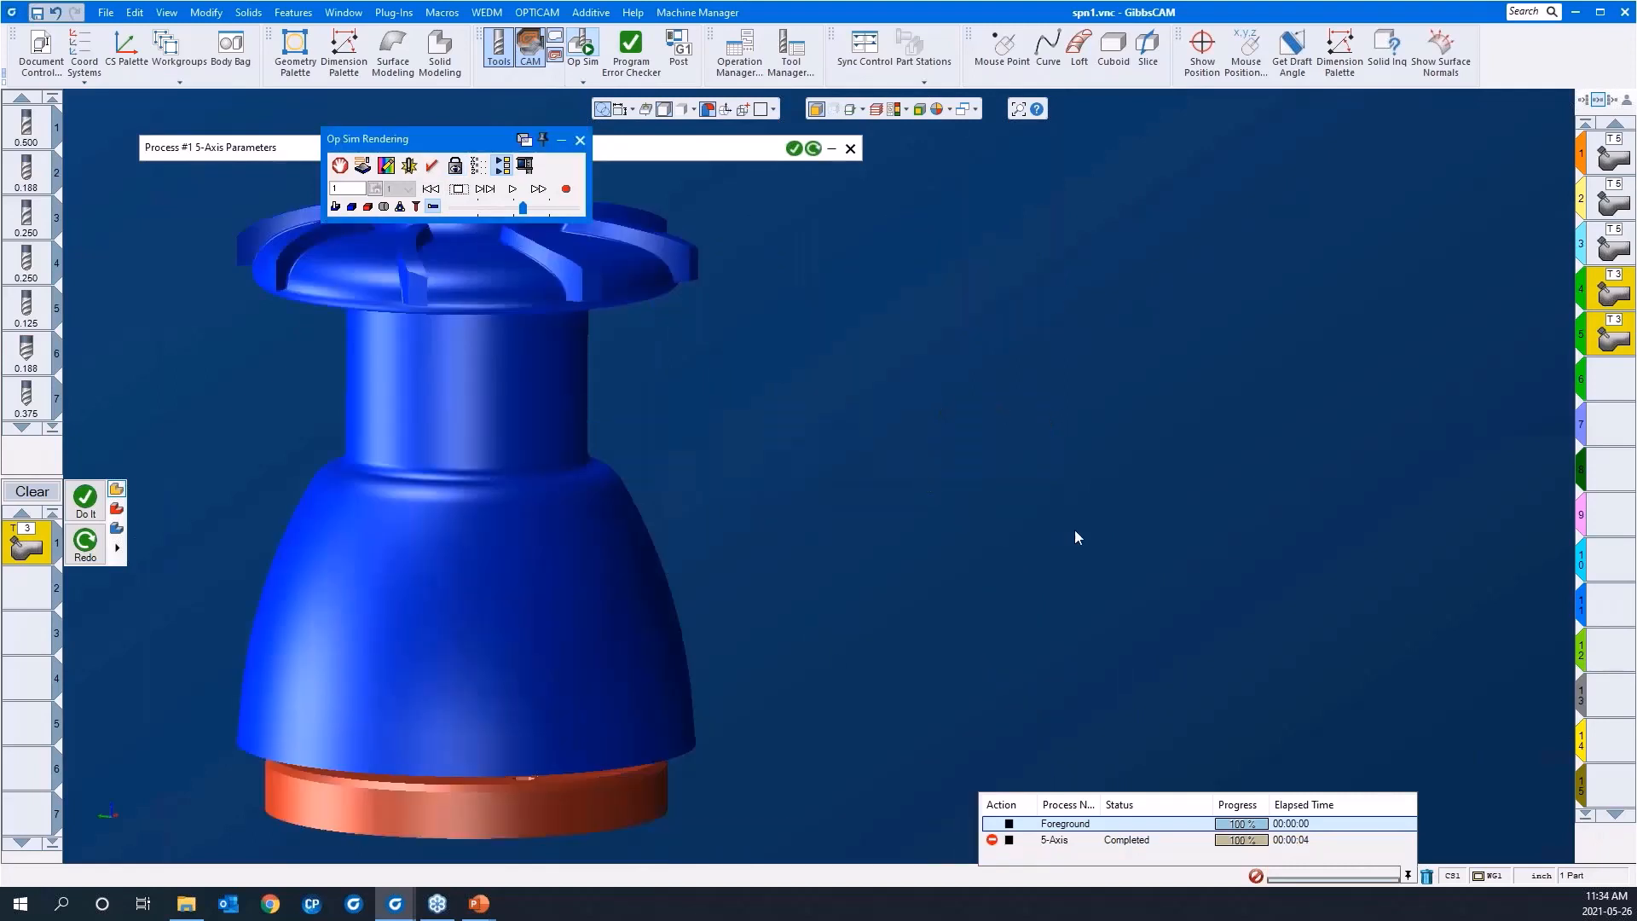
# Step: Replay the neck slot cut from the machine's viewpoint, raise the playback speed slightly and halt it partway through the slot
pyautogui.scroll(-3, 1074, 531)
pyautogui.click(430, 193)
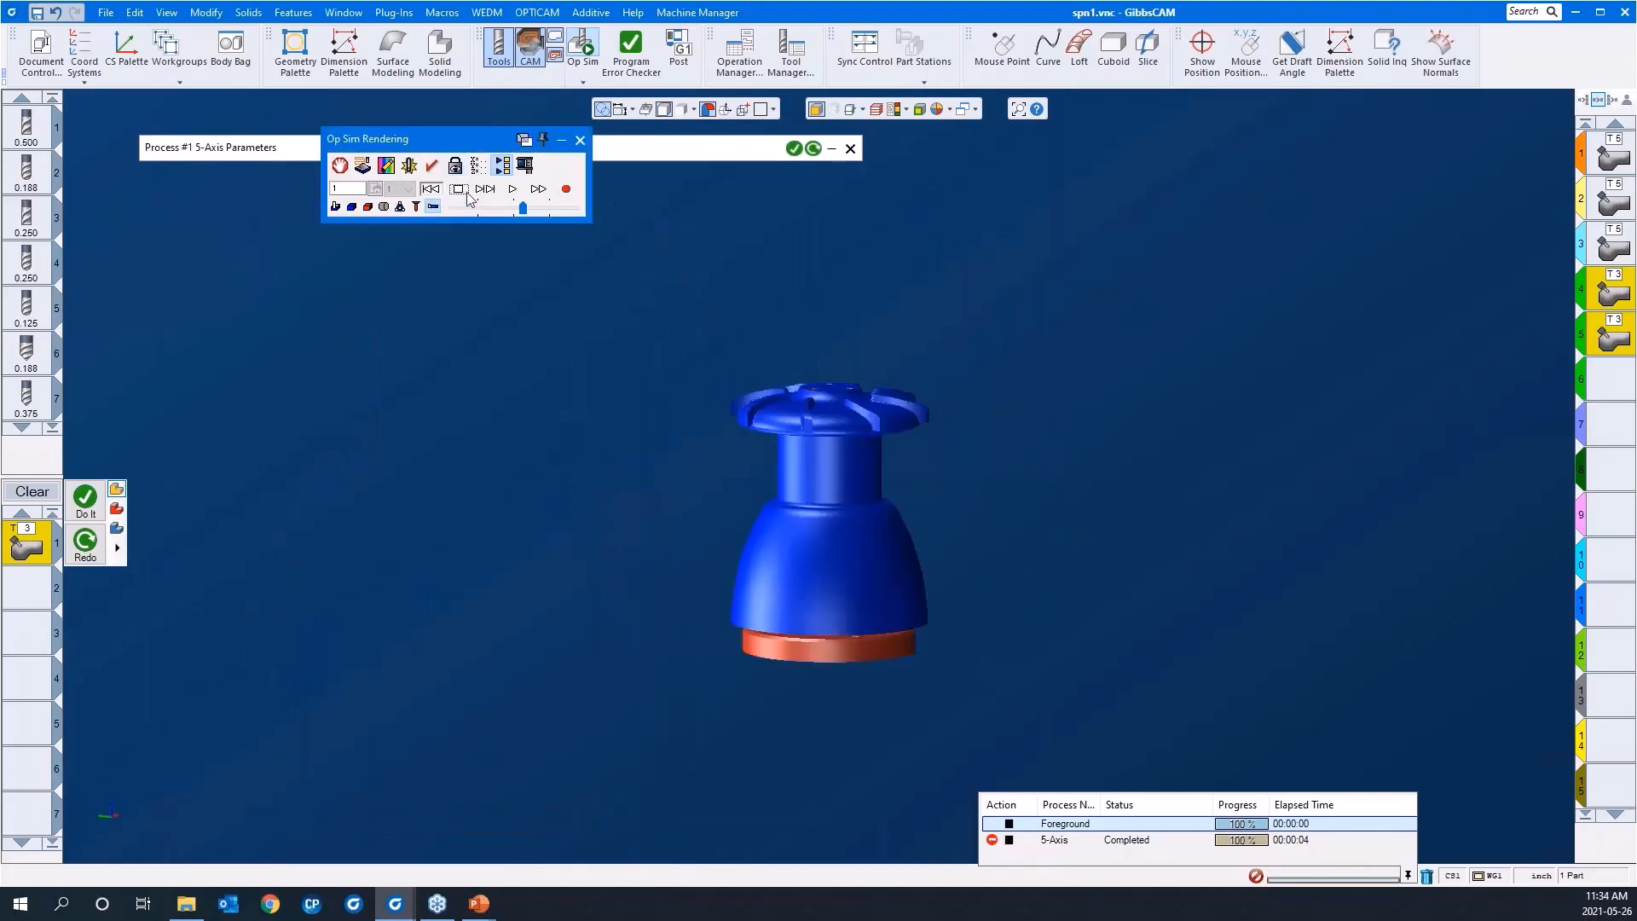
pyautogui.click(512, 190)
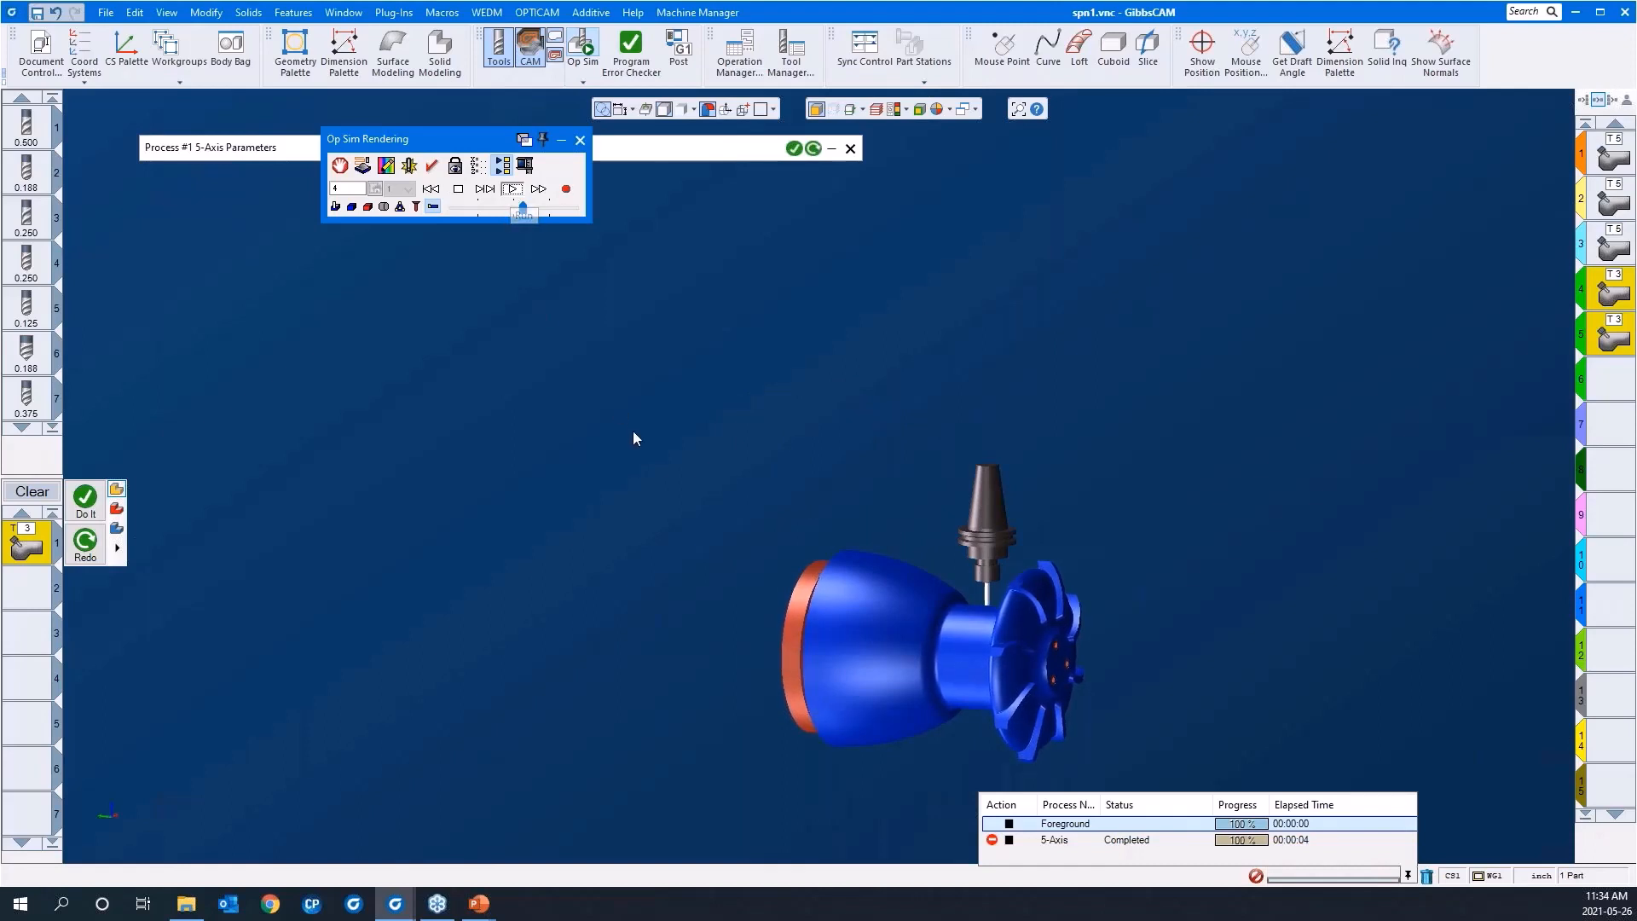
pyautogui.moveTo(628, 541); pyautogui.dragTo(550, 439)
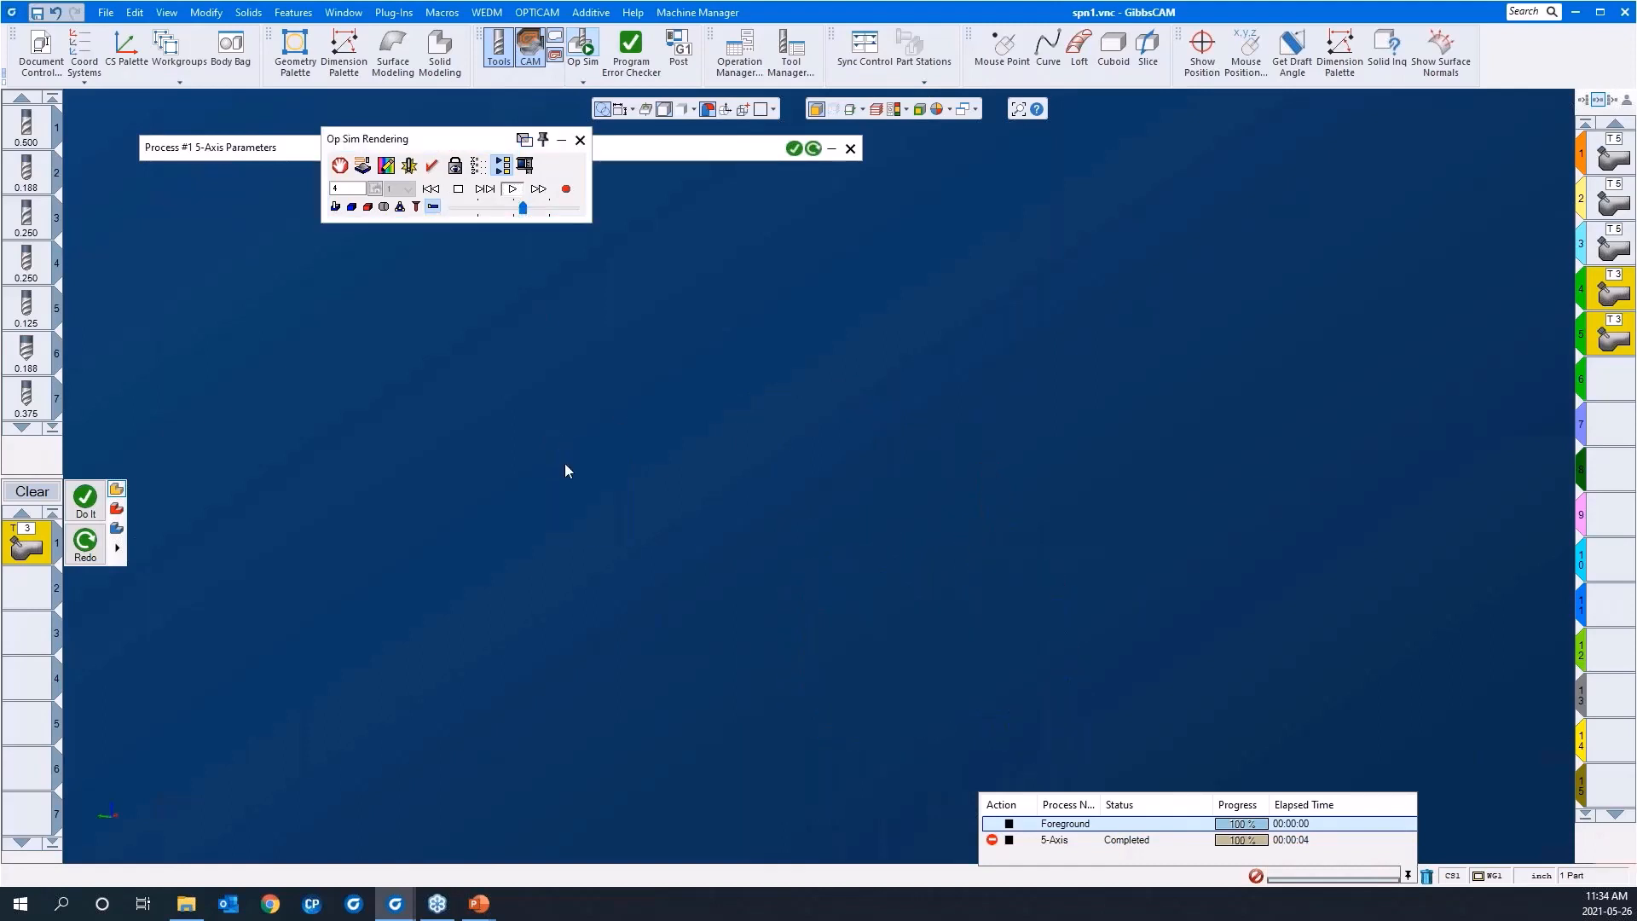
pyautogui.moveTo(1076, 473); pyautogui.dragTo(1289, 800)
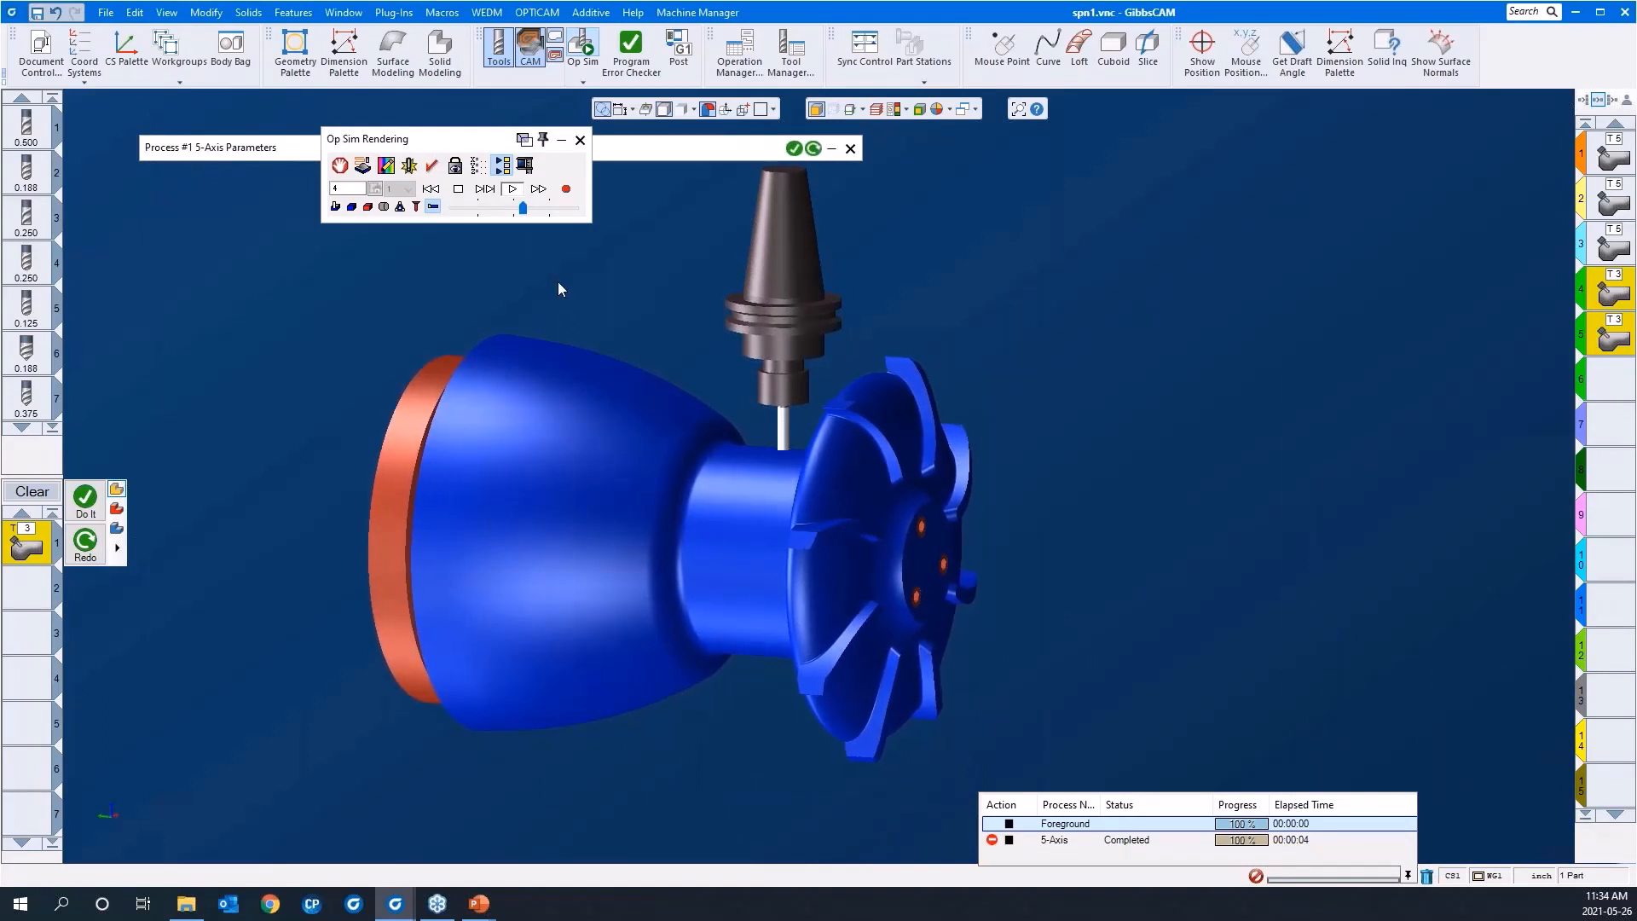
pyautogui.moveTo(523, 208); pyautogui.dragTo(537, 210)
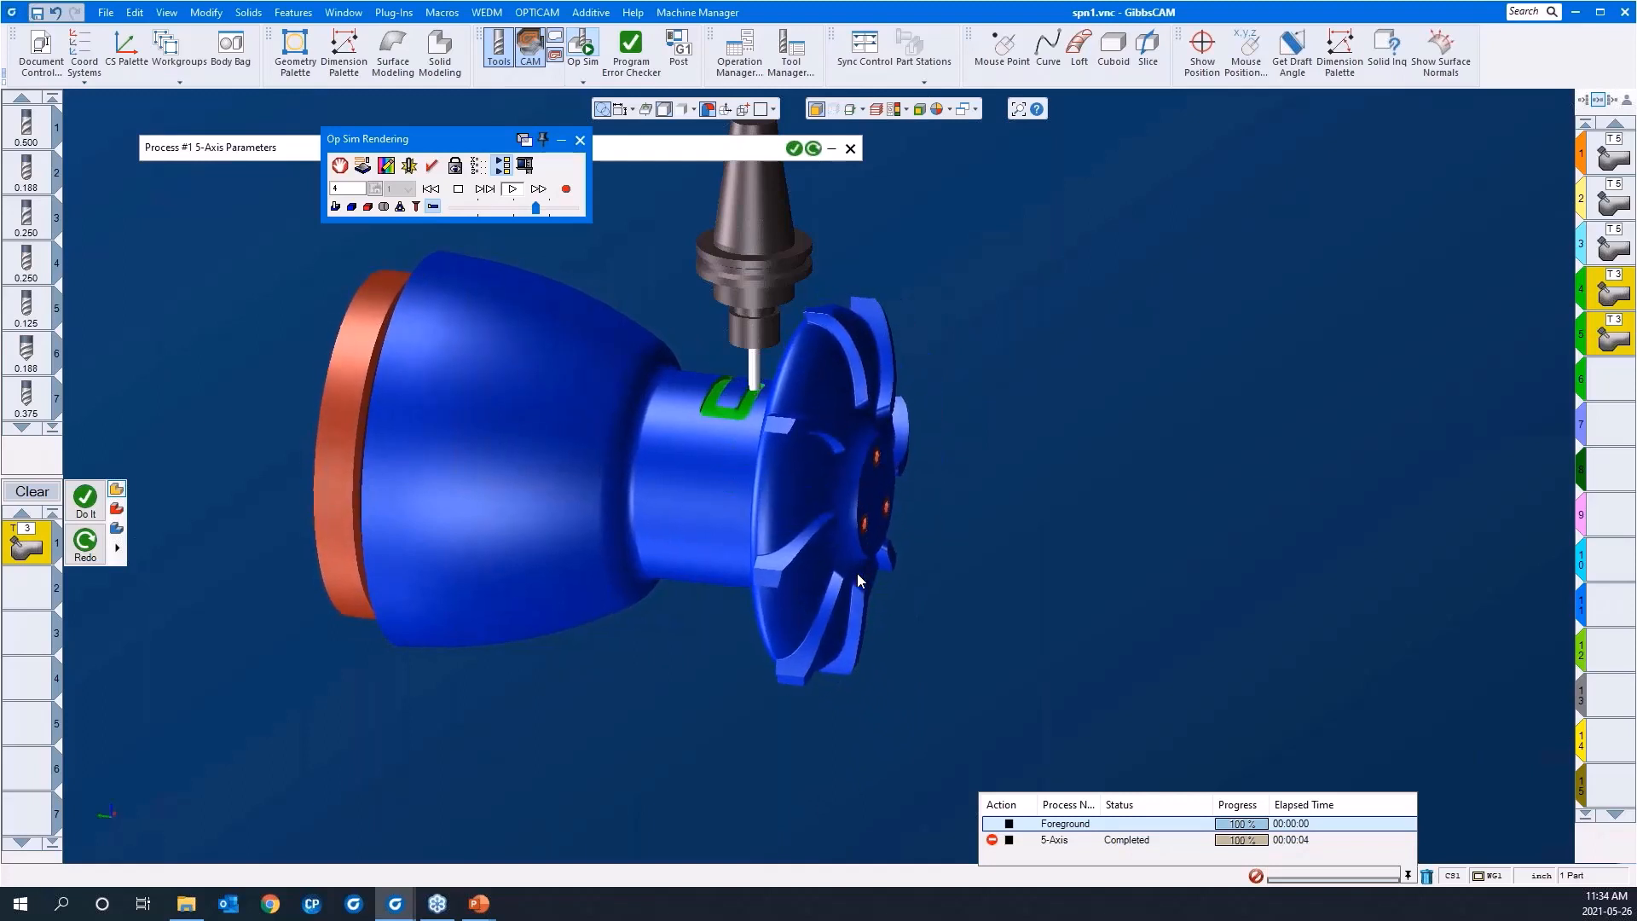
pyautogui.click(458, 189)
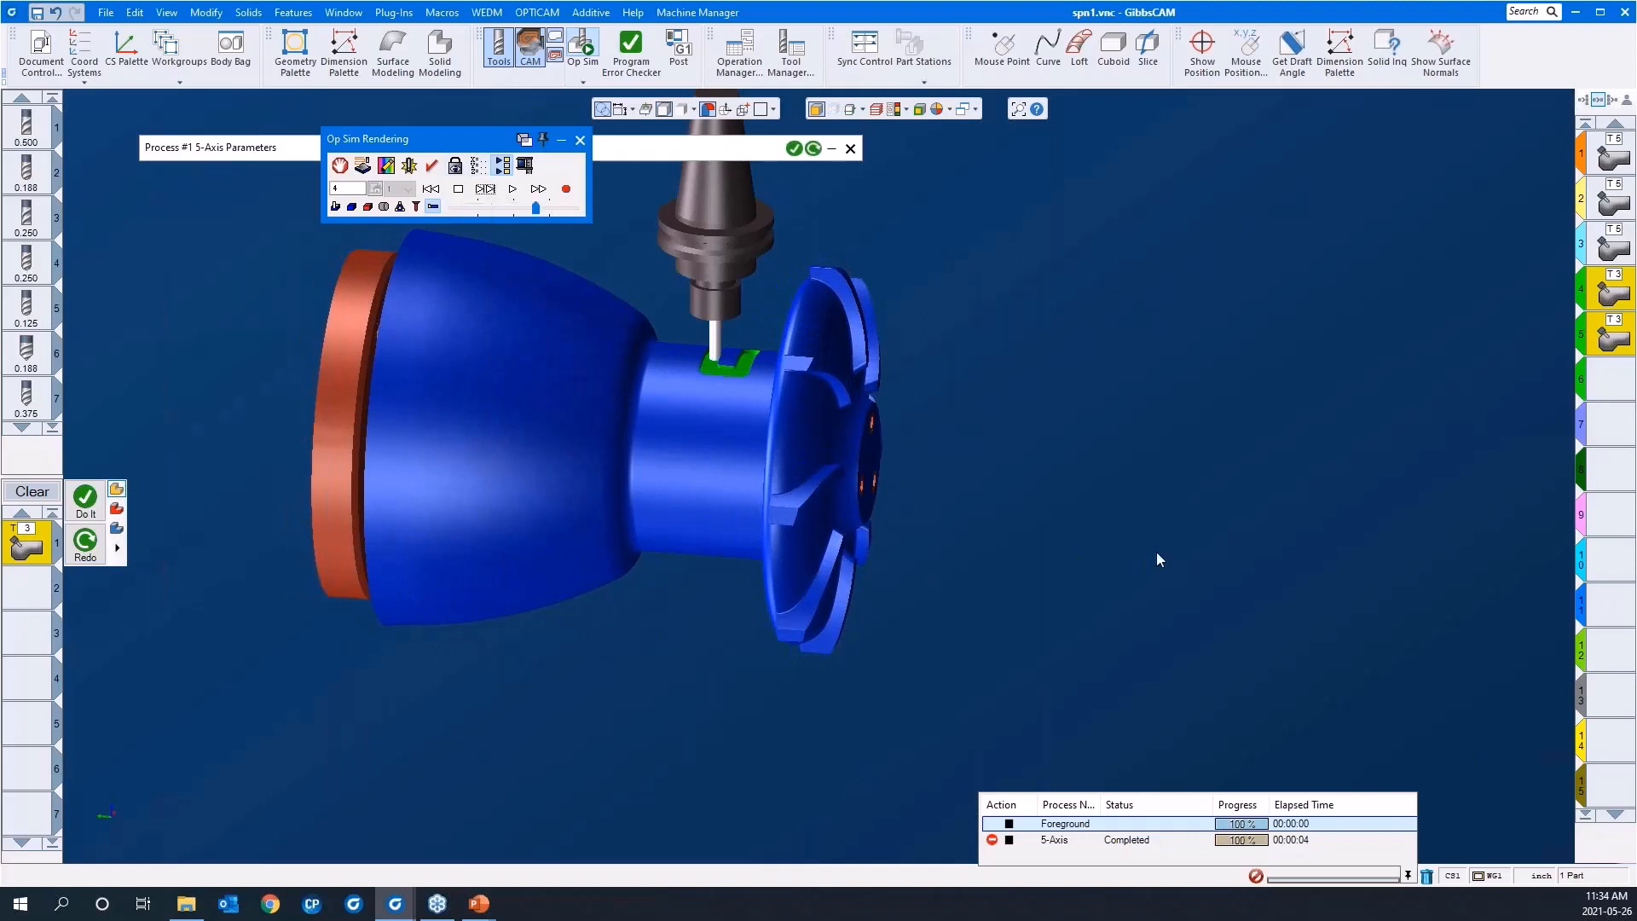
pyautogui.moveTo(1157, 553); pyautogui.dragTo(1368, 575, button='middle')
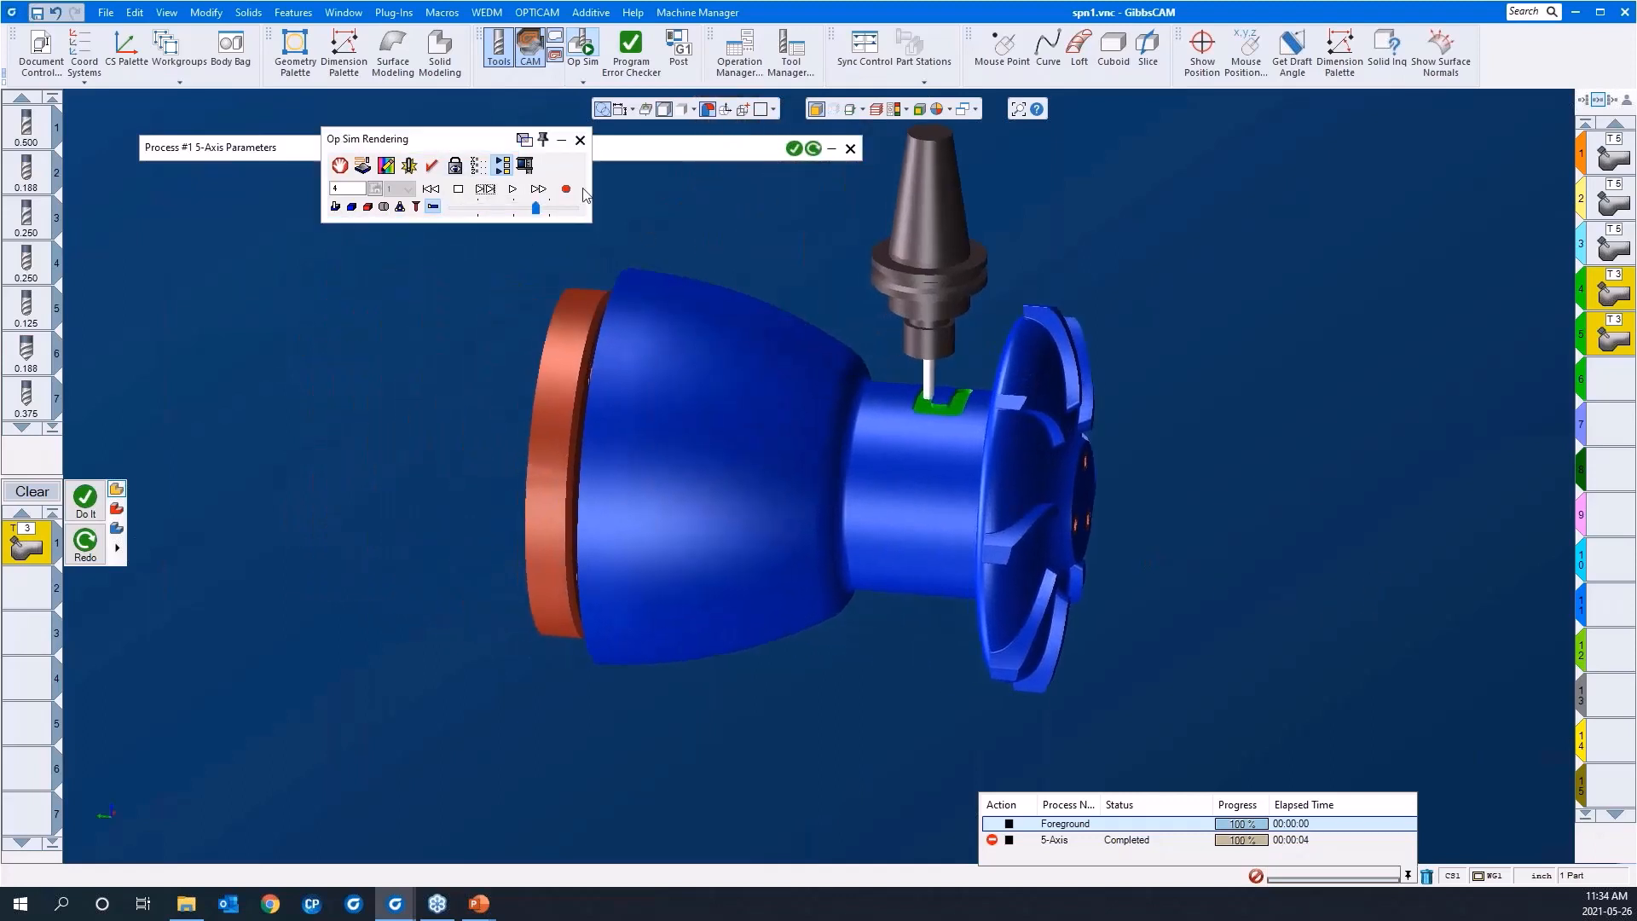
# Step: Use Show Position to move Z1 to about -2.83, A101 to about 59.7 and B101 to about 124.2, and close it
pyautogui.click(477, 166)
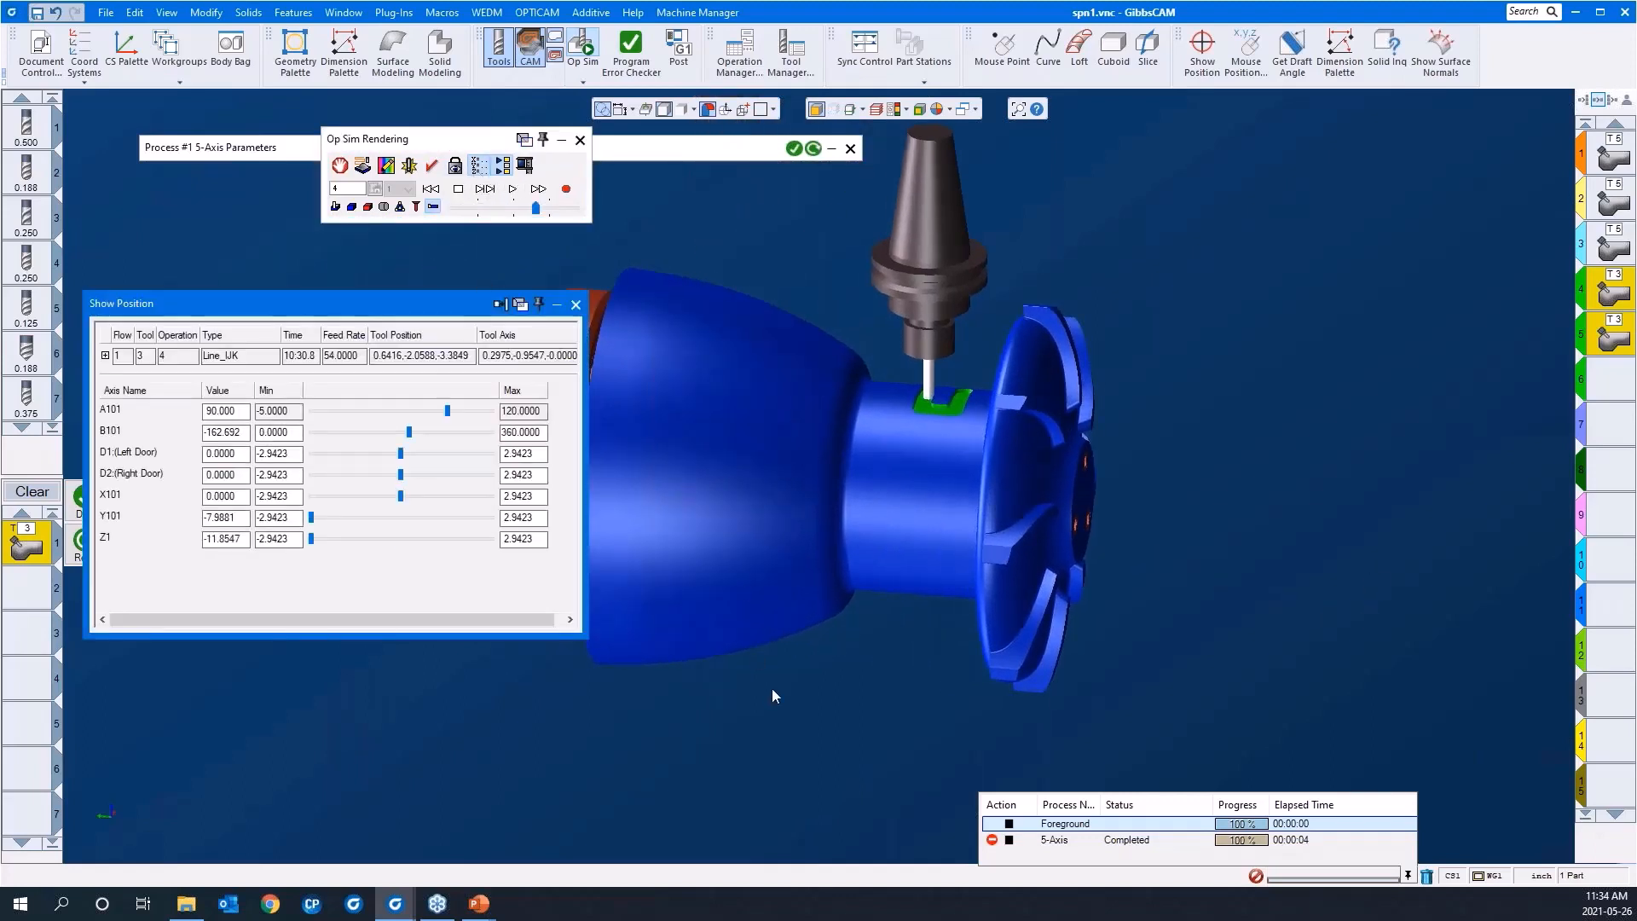
pyautogui.moveTo(770, 688); pyautogui.dragTo(970, 682, button='middle')
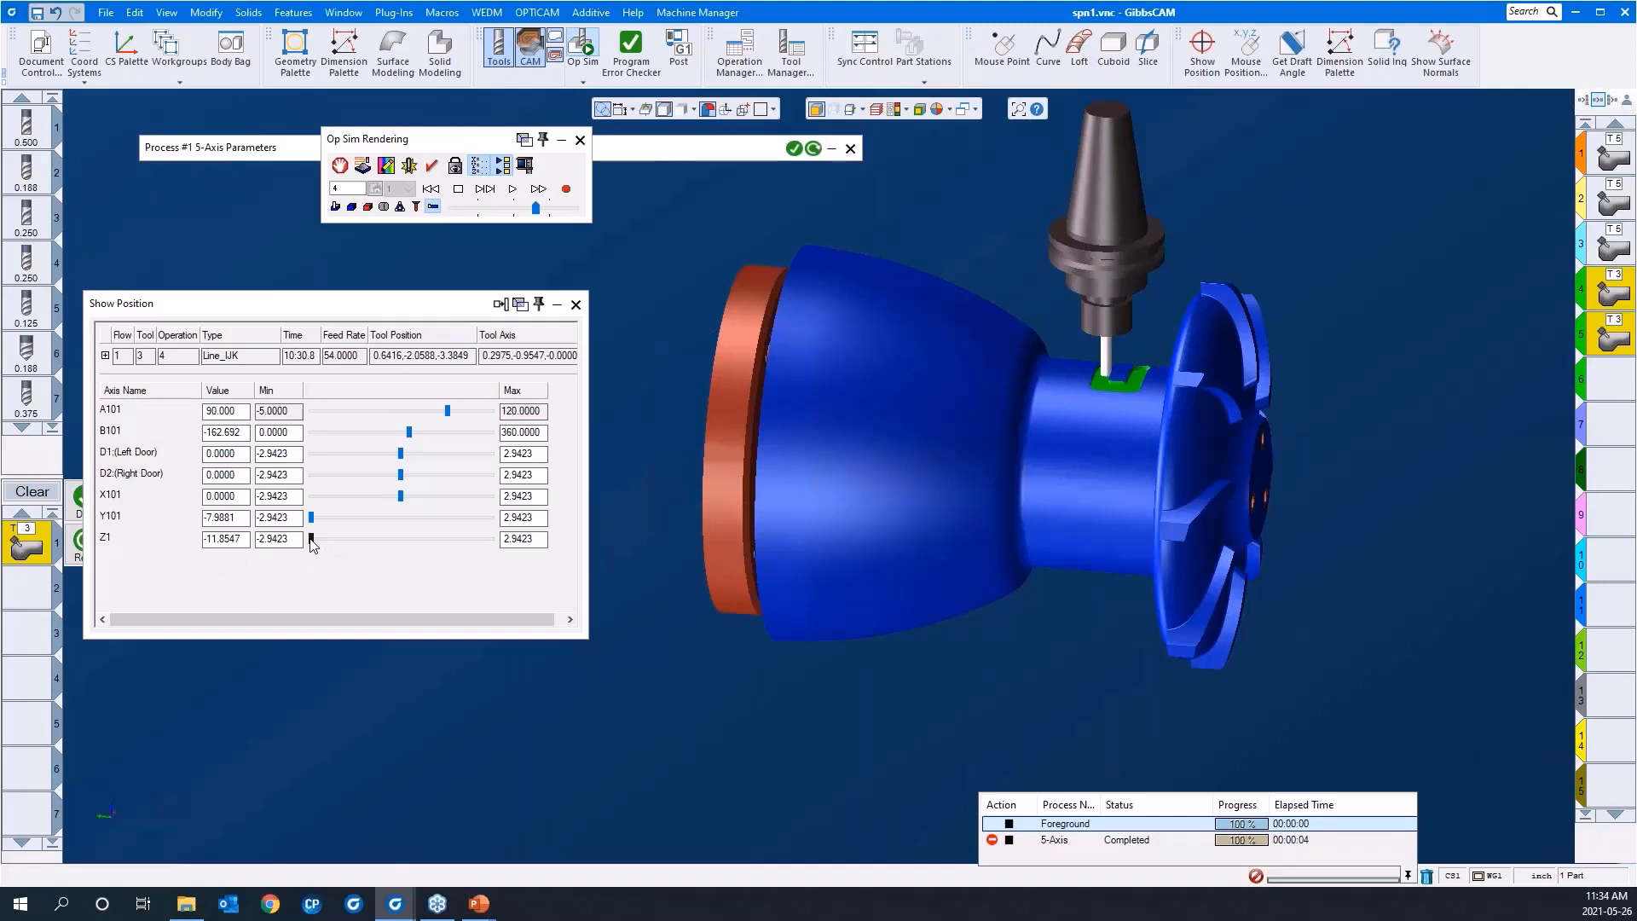
pyautogui.moveTo(312, 540); pyautogui.dragTo(314, 537)
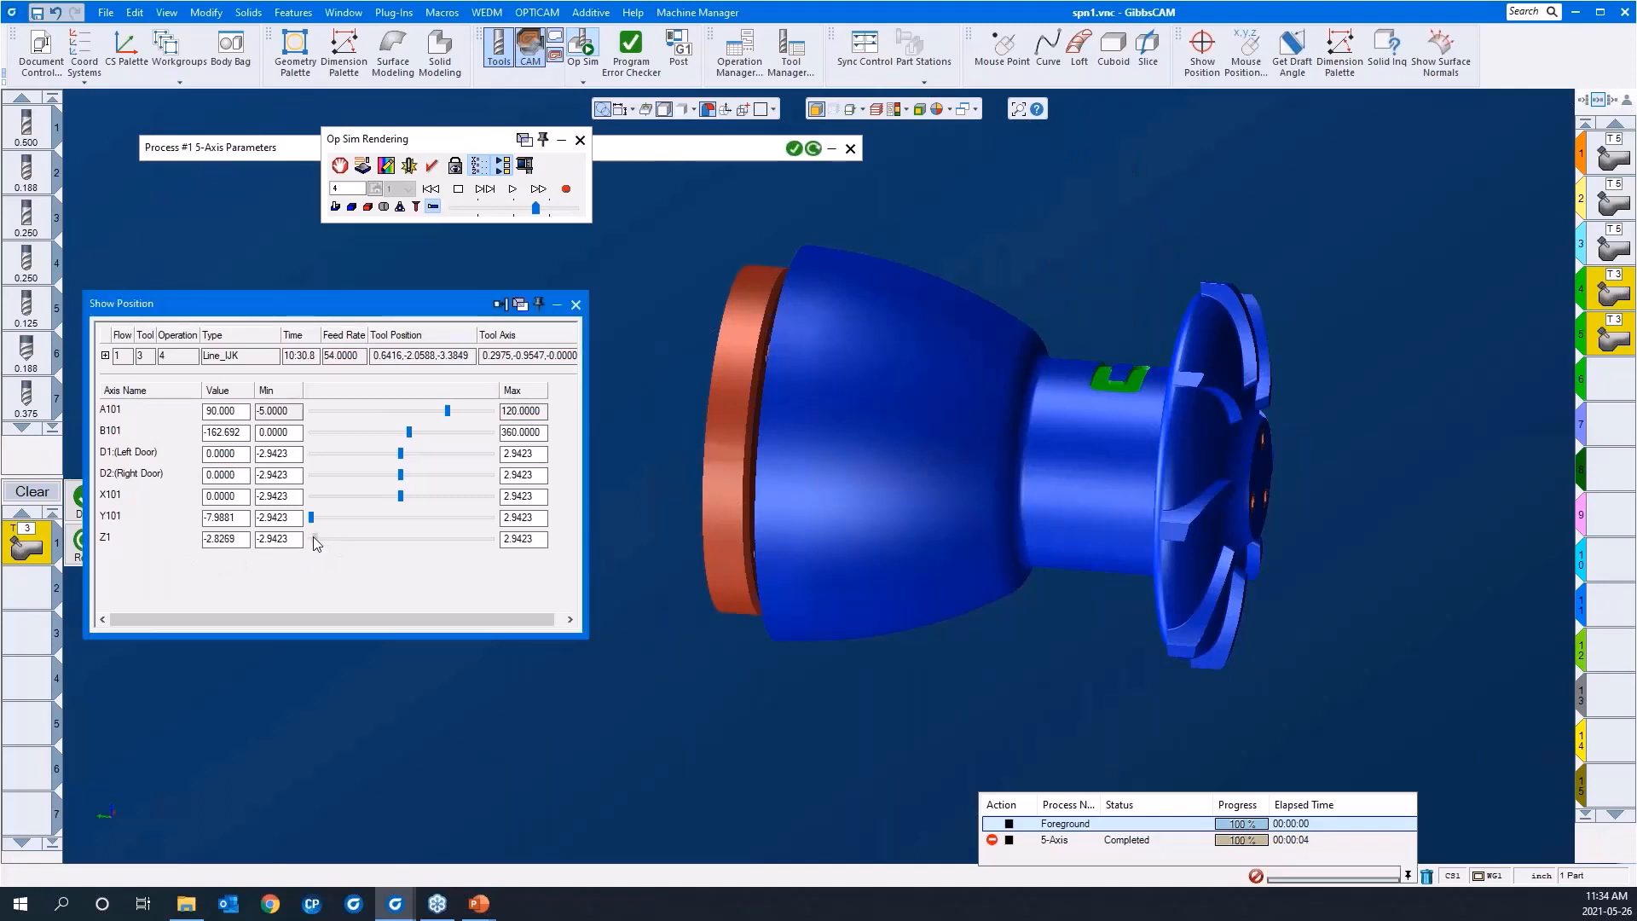
pyautogui.scroll(-5, 757, 651)
pyautogui.moveTo(868, 622); pyautogui.dragTo(764, 569, button='middle')
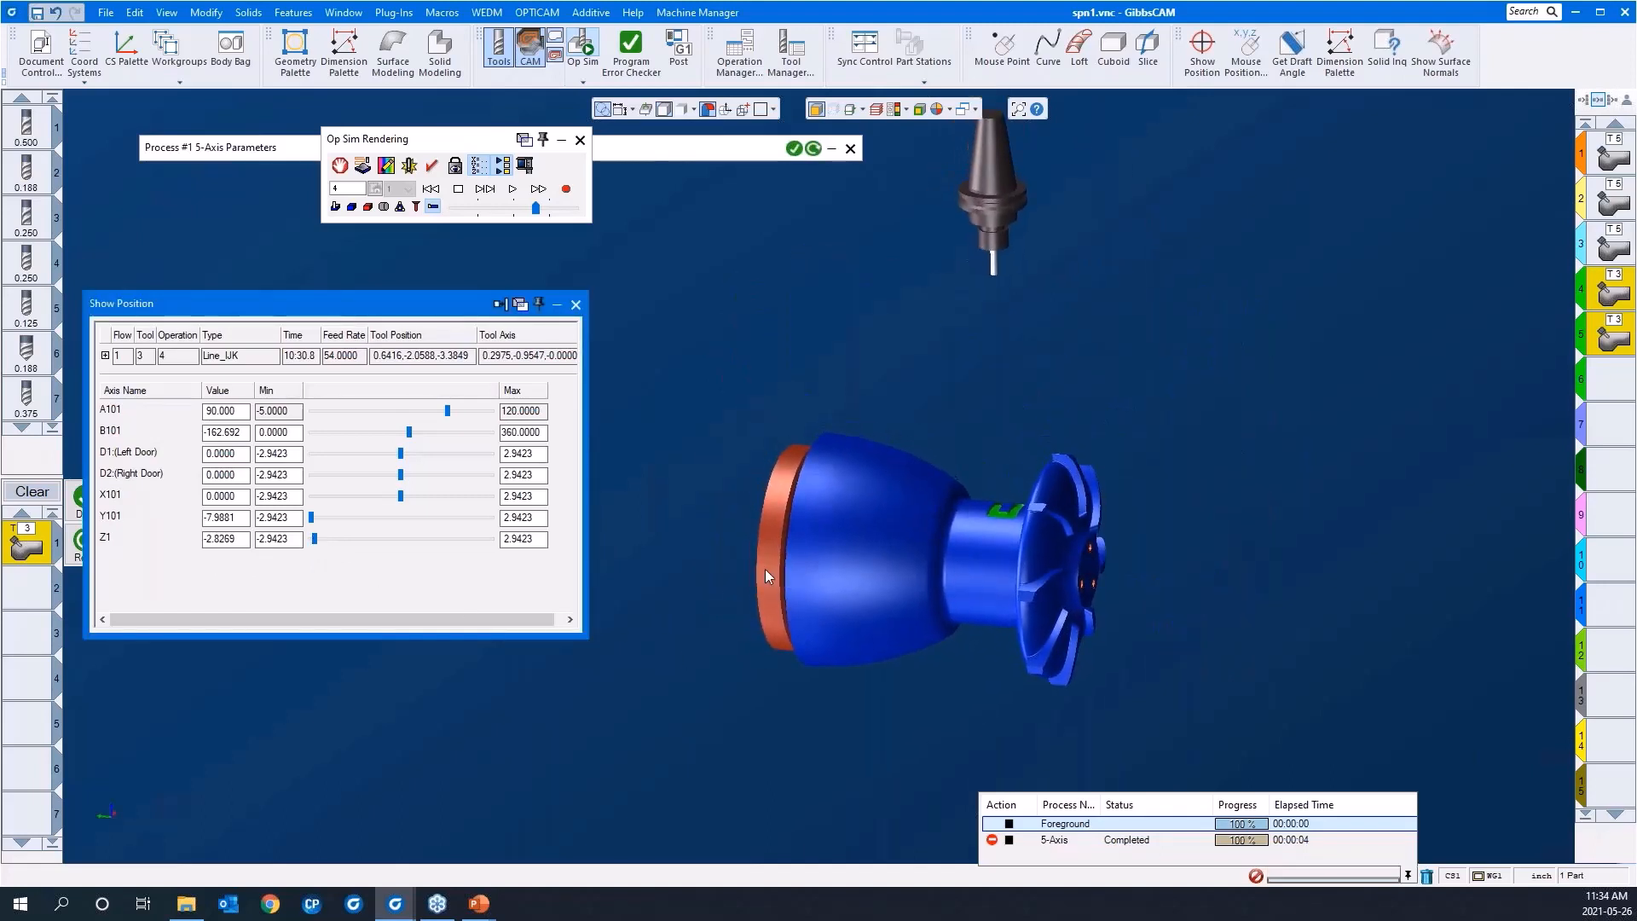
pyautogui.scroll(-1, 765, 570)
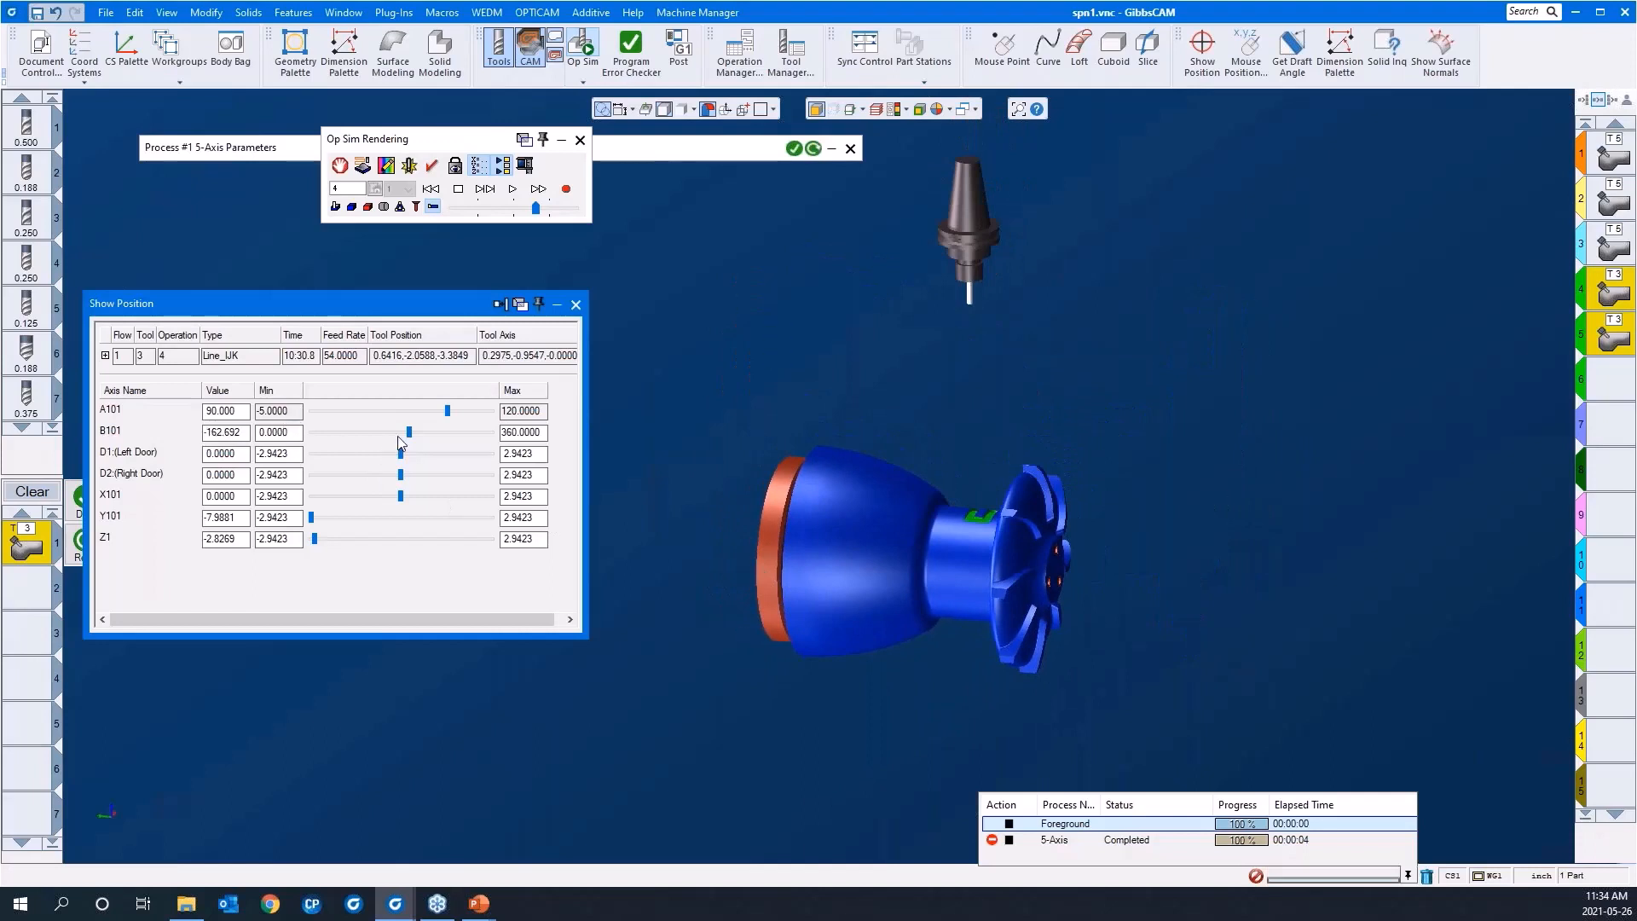
pyautogui.moveTo(407, 430)
pyautogui.mouseDown()
pyautogui.moveTo(473, 433)
pyautogui.moveTo(372, 433)
pyautogui.moveTo(423, 416)
pyautogui.moveTo(388, 424)
pyautogui.moveTo(404, 422)
pyautogui.mouseUp()
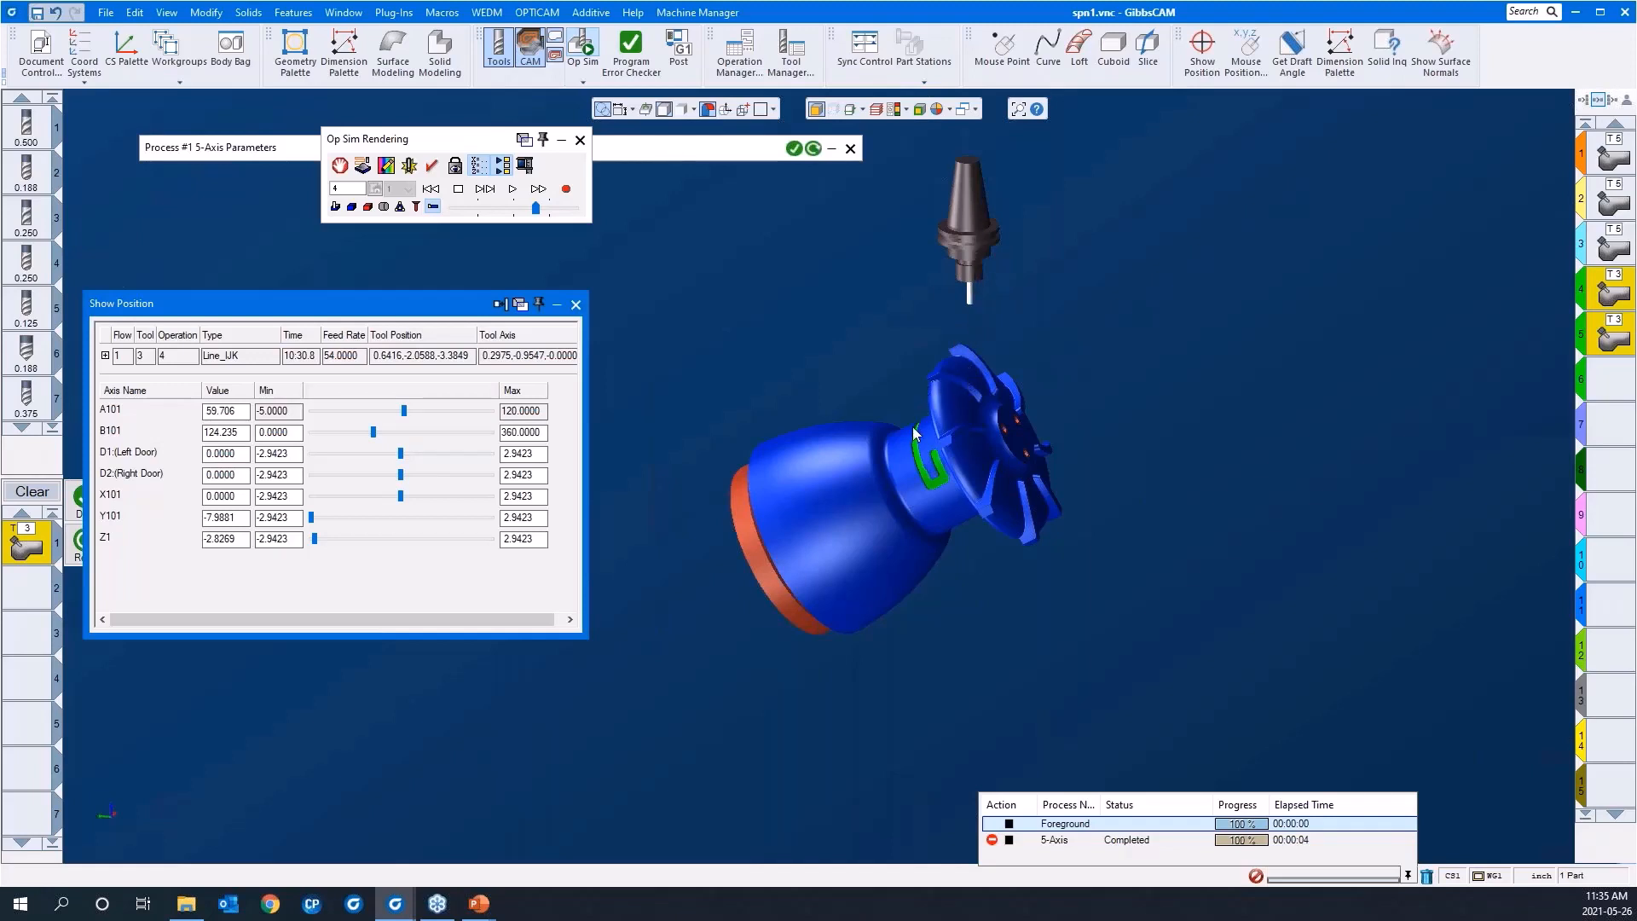
pyautogui.click(576, 305)
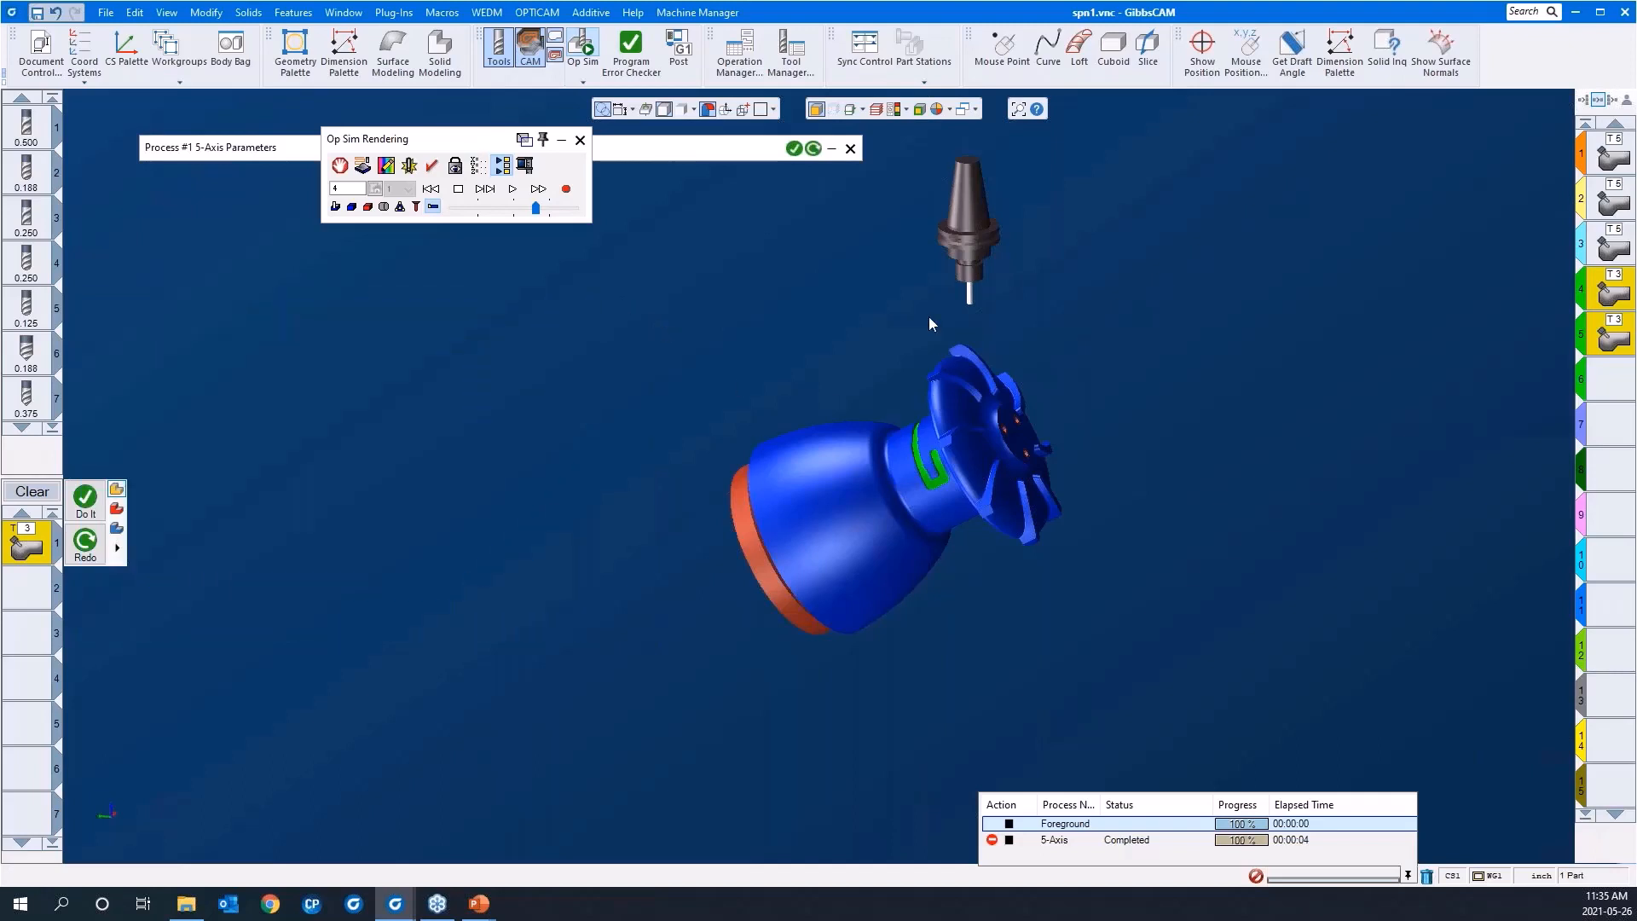
# Step: Set the simulation's point of view lock to Fixed Part and close the simulation
pyautogui.click(455, 167)
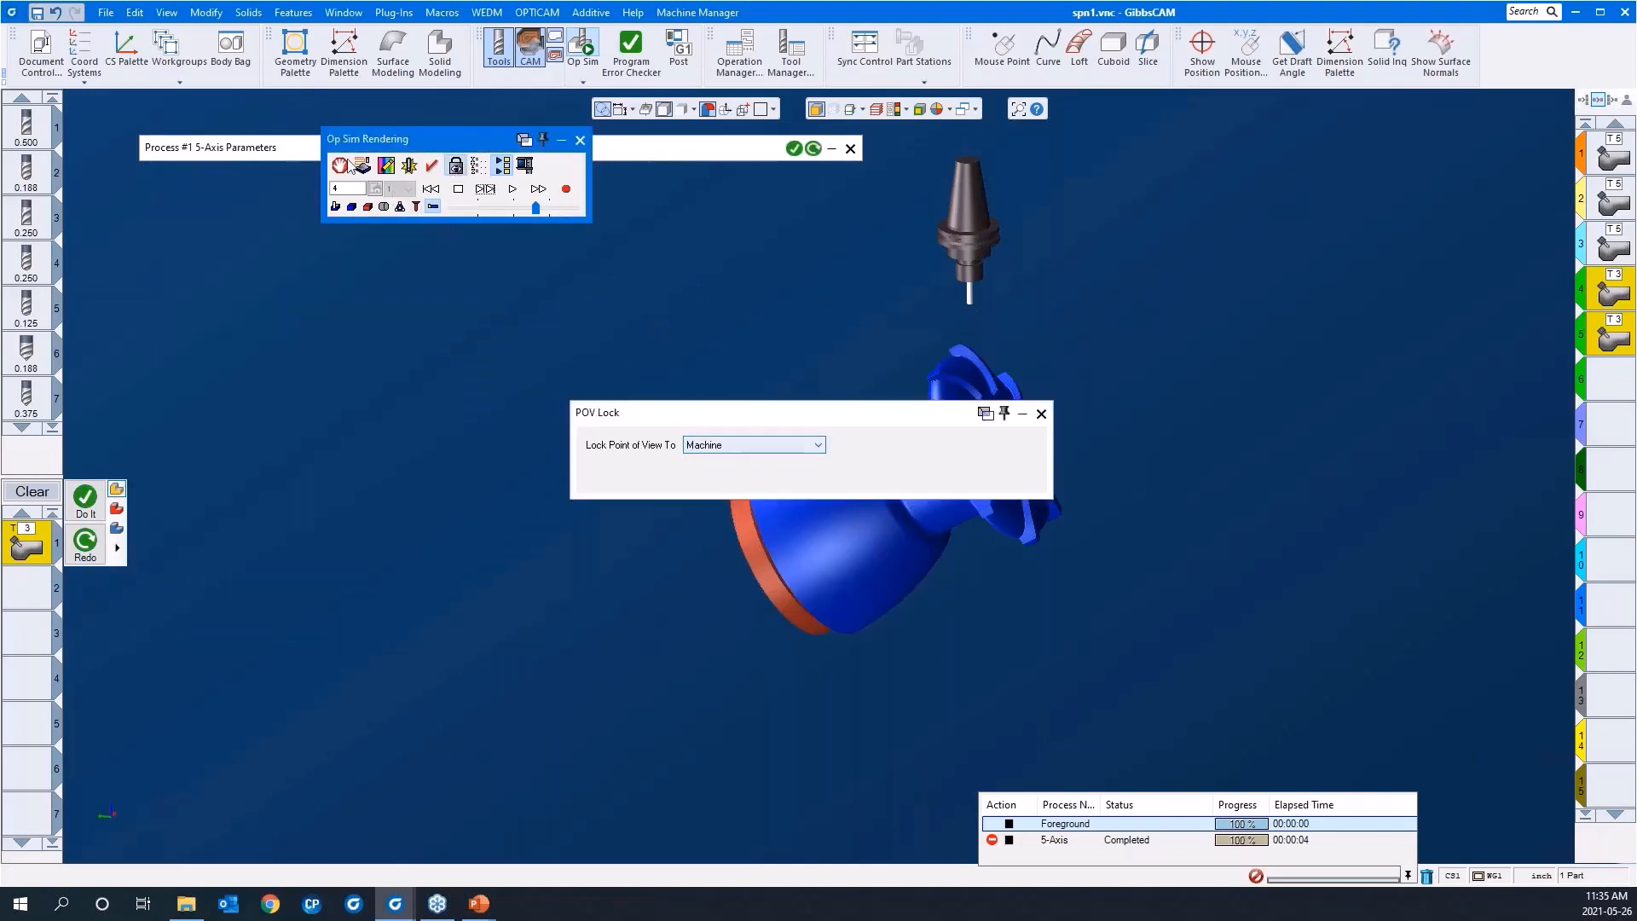
pyautogui.click(715, 452)
pyautogui.click(714, 444)
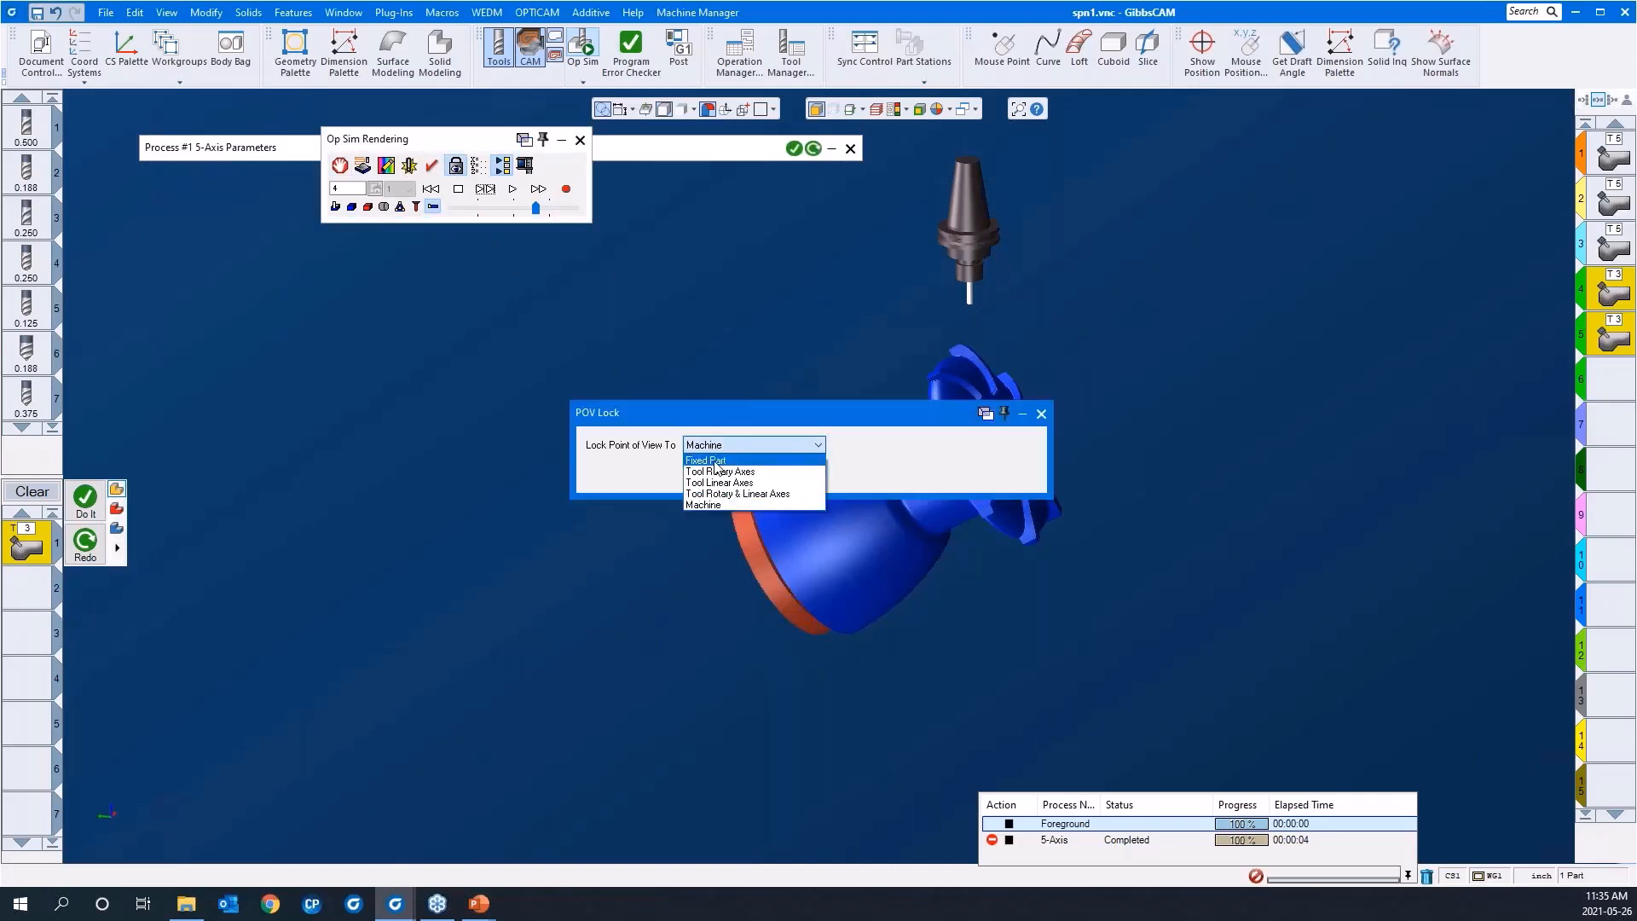
pyautogui.click(715, 463)
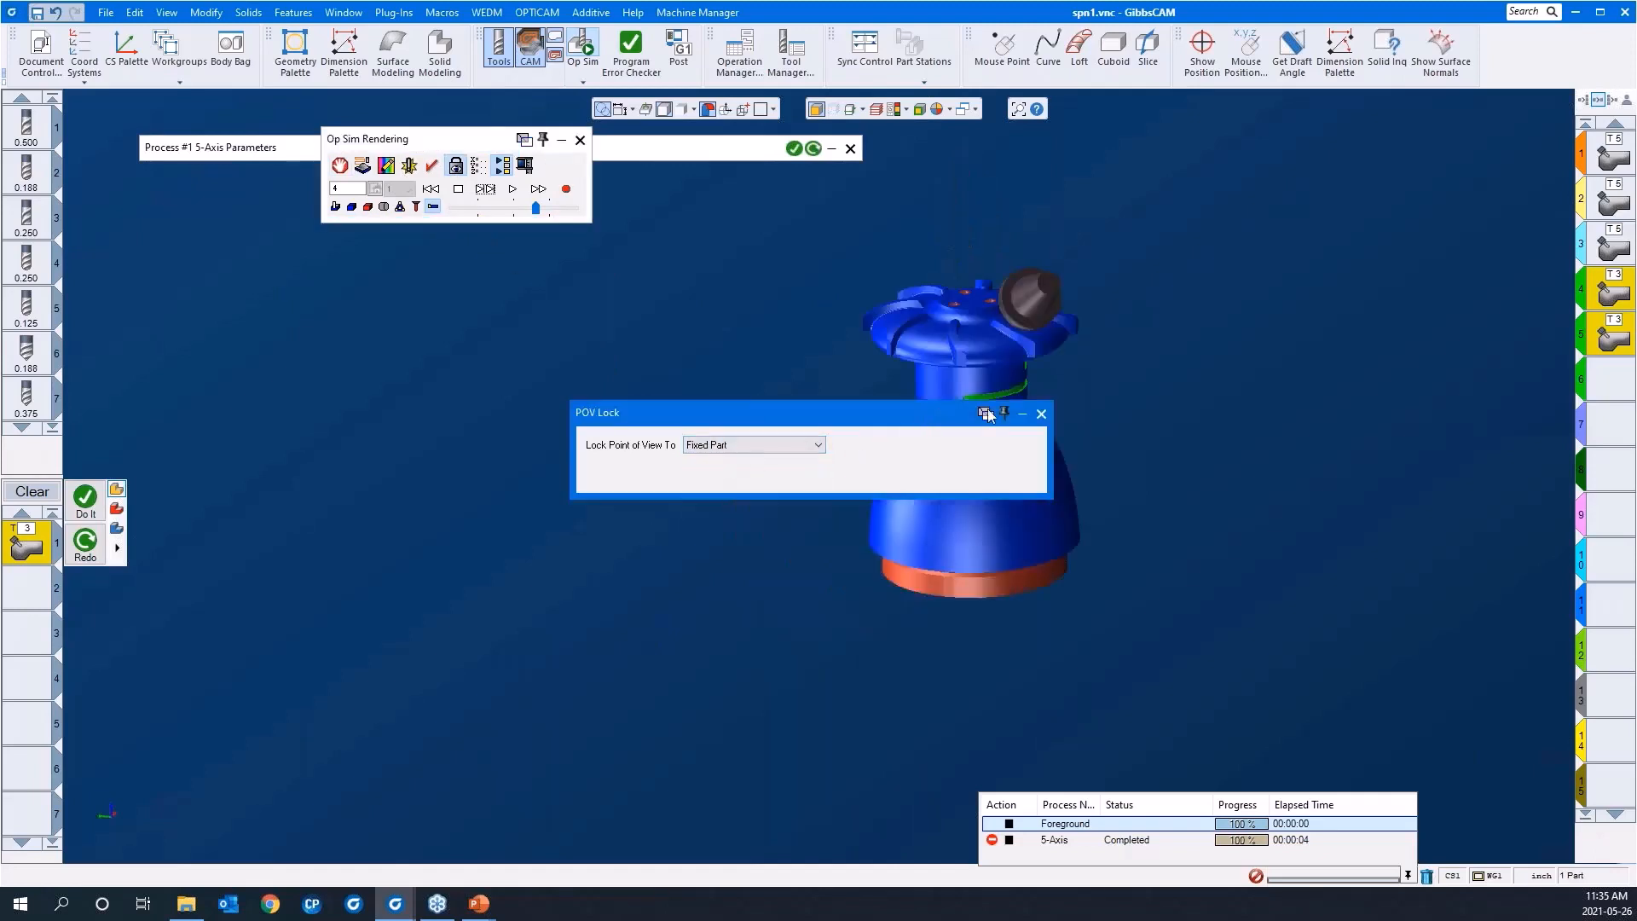
pyautogui.click(1041, 414)
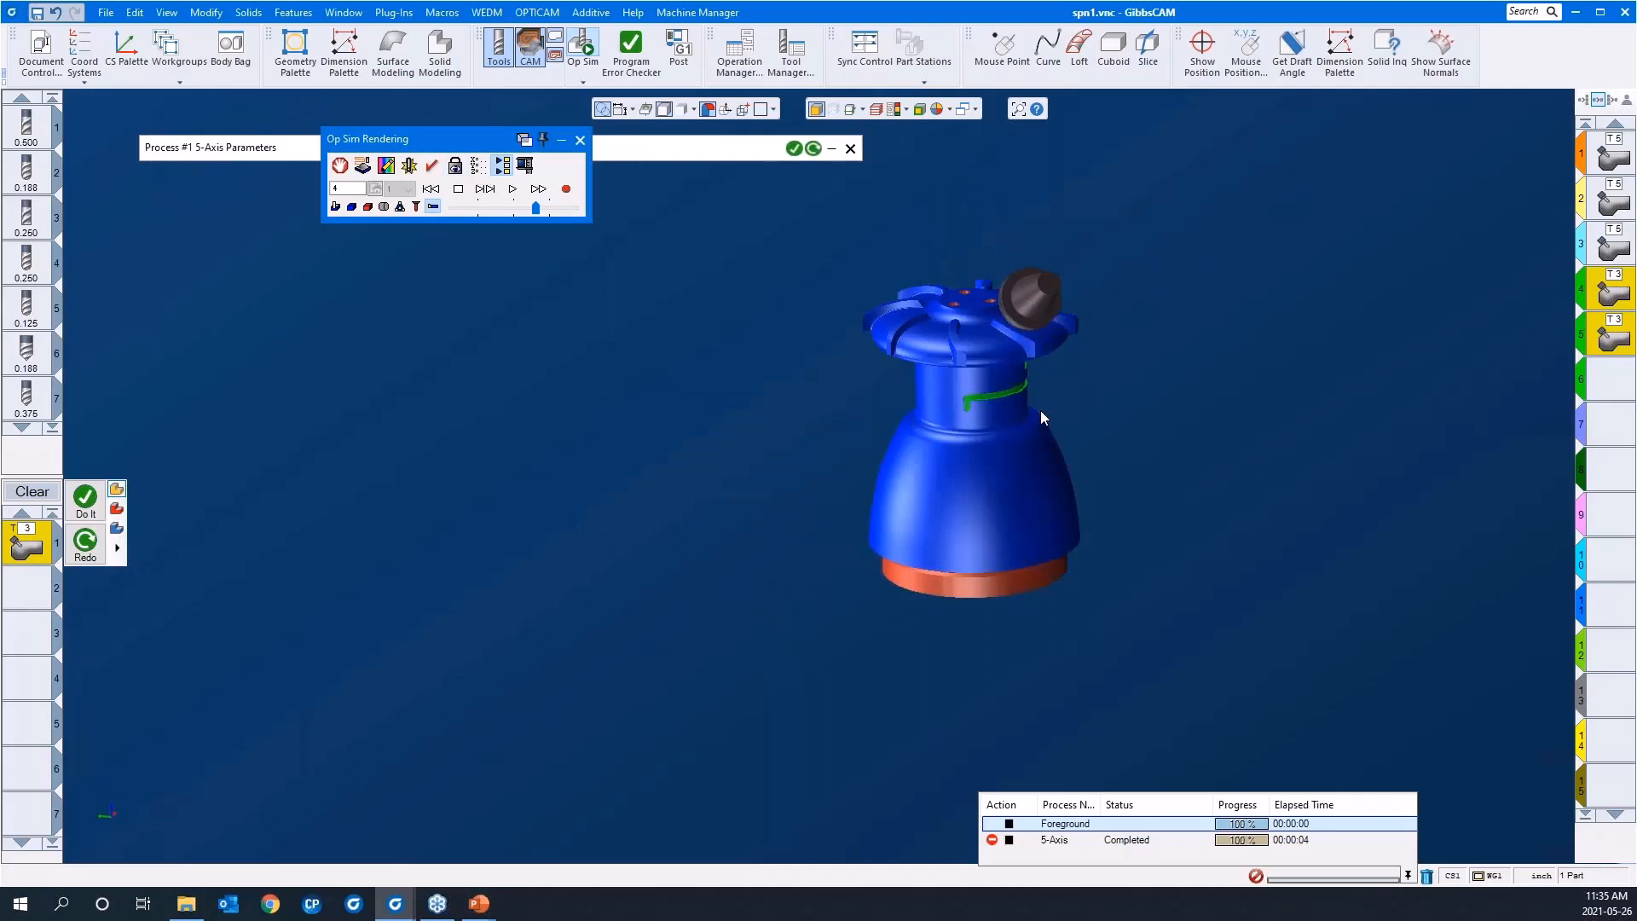
pyautogui.click(579, 142)
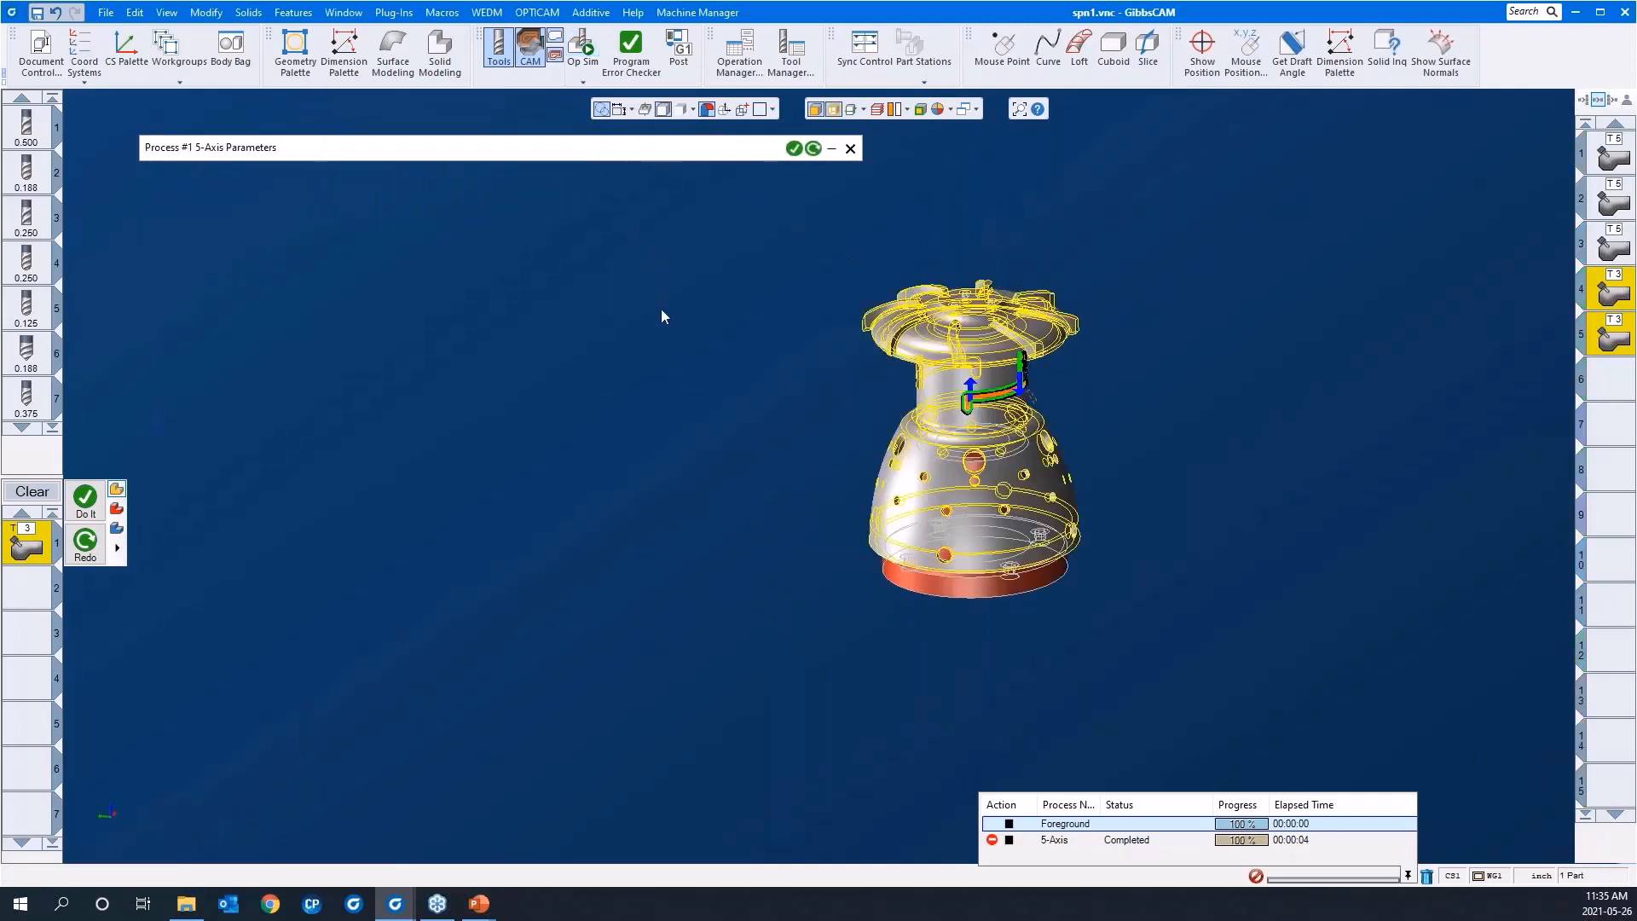
# Step: Select the empty sixth operation position, clear the process list and display only the solid part without its wireframe geometry
pyautogui.click(1601, 384)
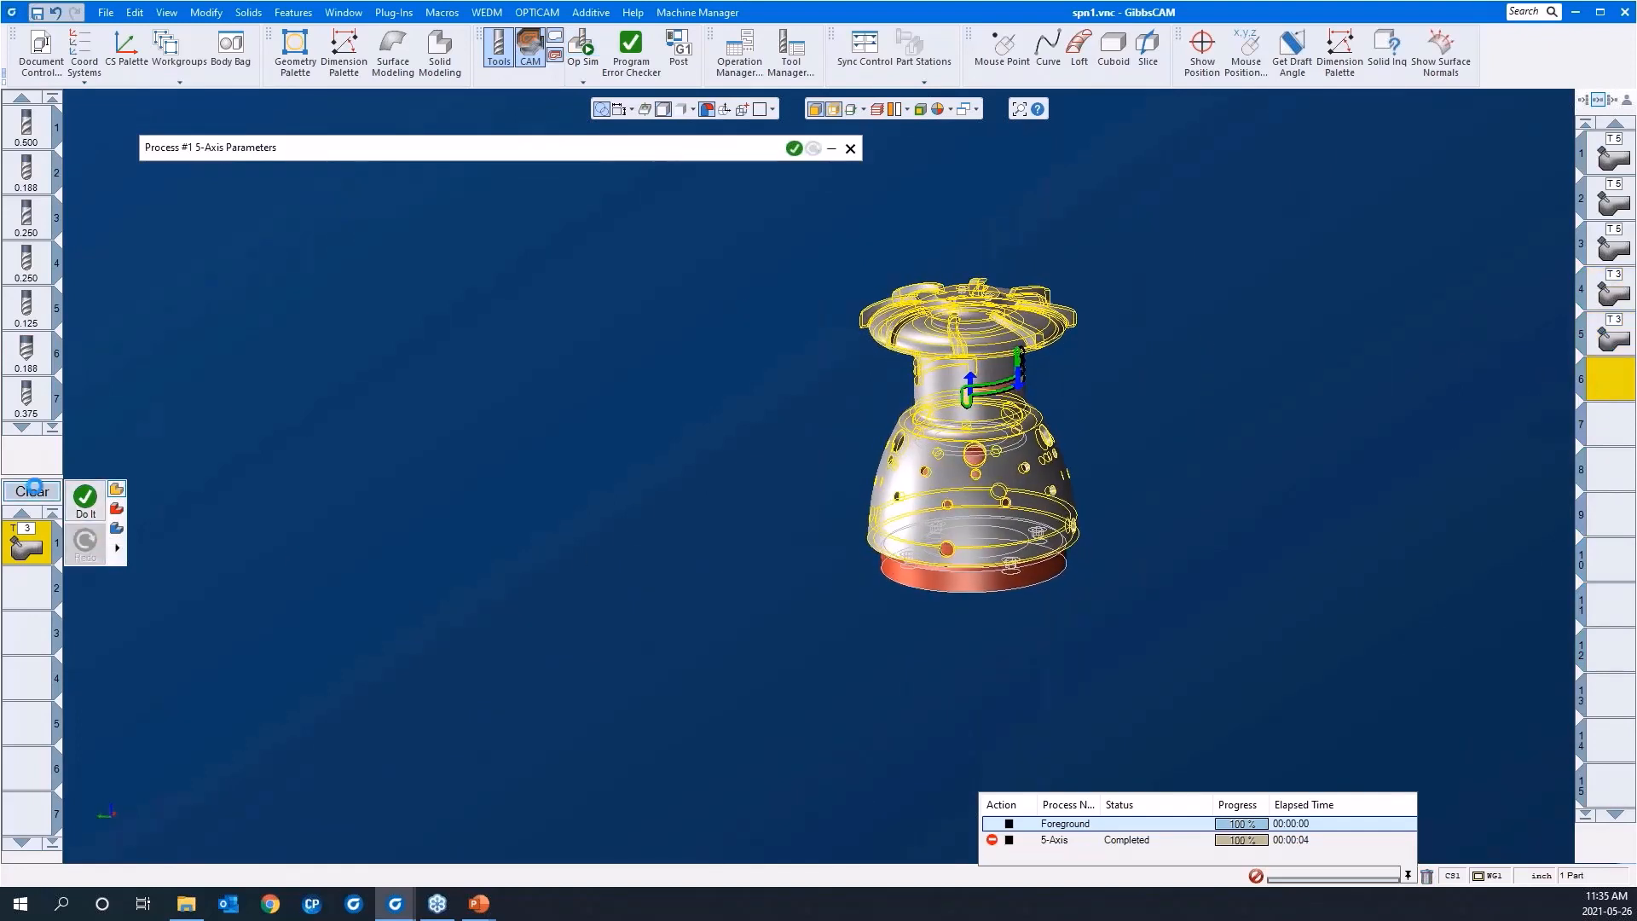
pyautogui.click(31, 493)
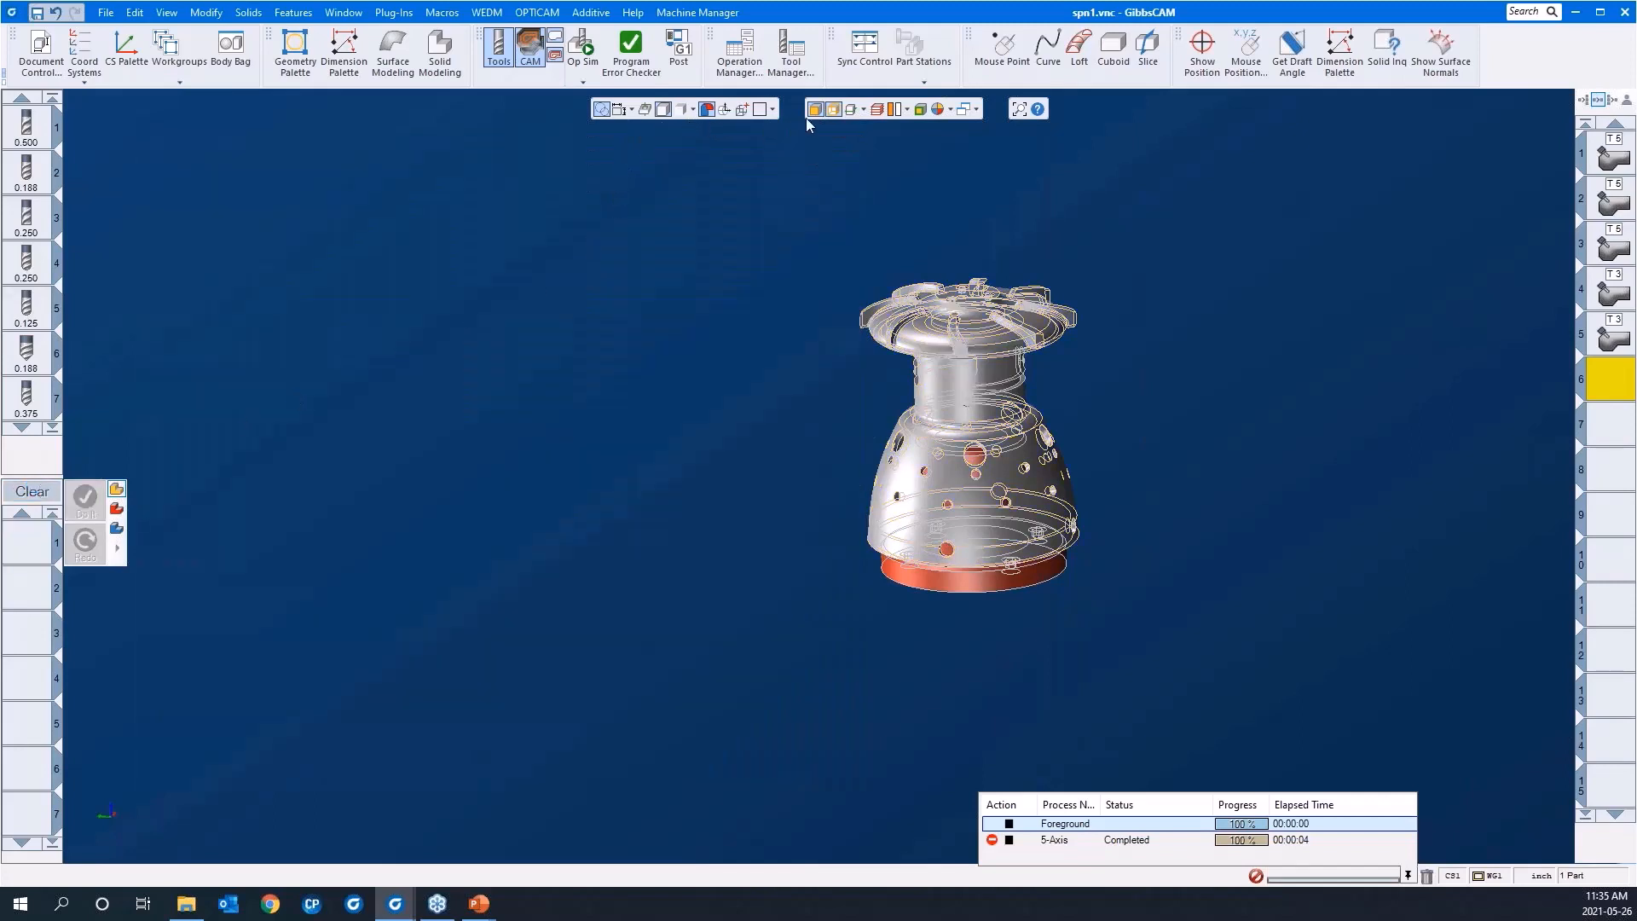
pyautogui.moveTo(718, 209)
pyautogui.mouseDown()
pyautogui.moveTo(1230, 568)
pyautogui.moveTo(1291, 738)
pyautogui.mouseUp()
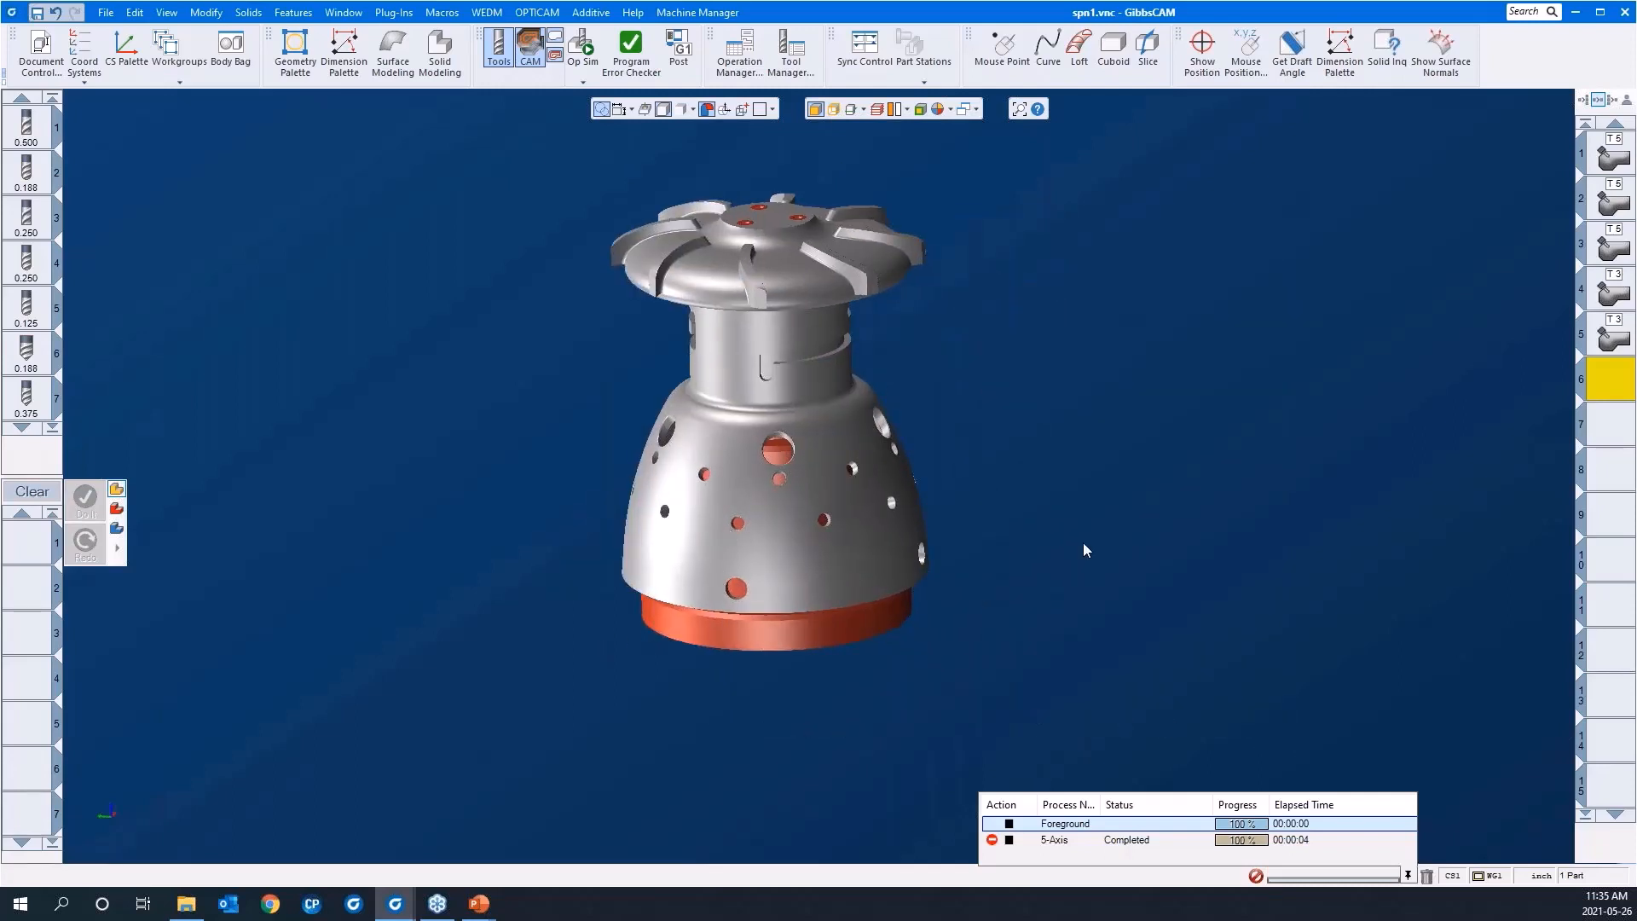
pyautogui.moveTo(1028, 564); pyautogui.dragTo(966, 509, button='middle')
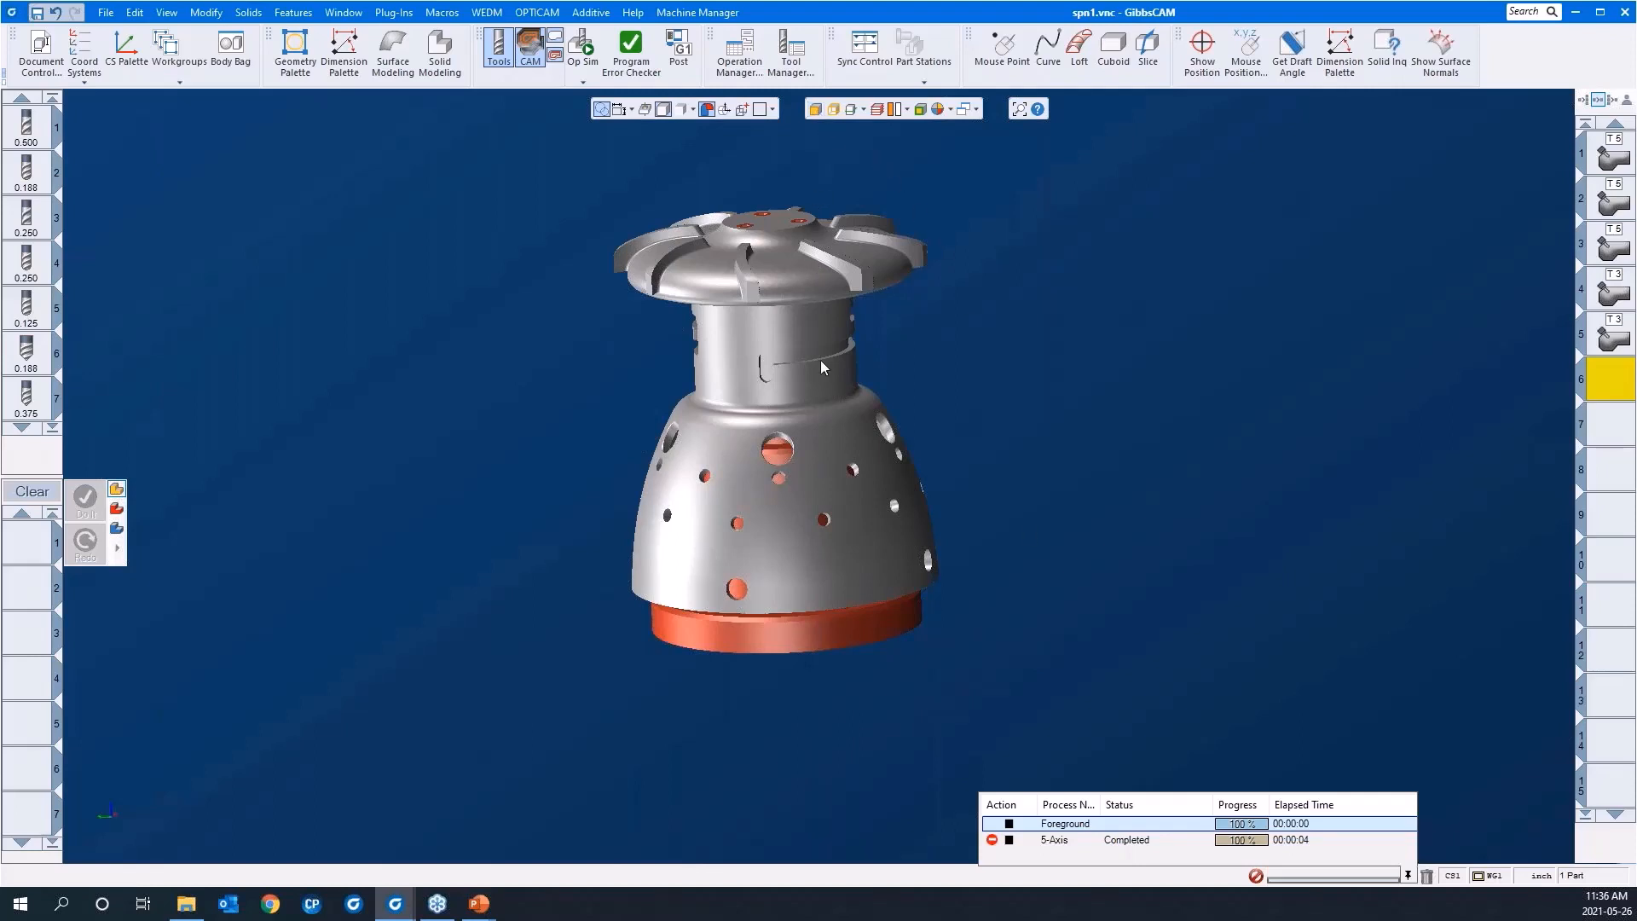
# Step: Select the bladed part's solid body and run automatic feature recognition on it in the Hole Manager
pyautogui.click(825, 482)
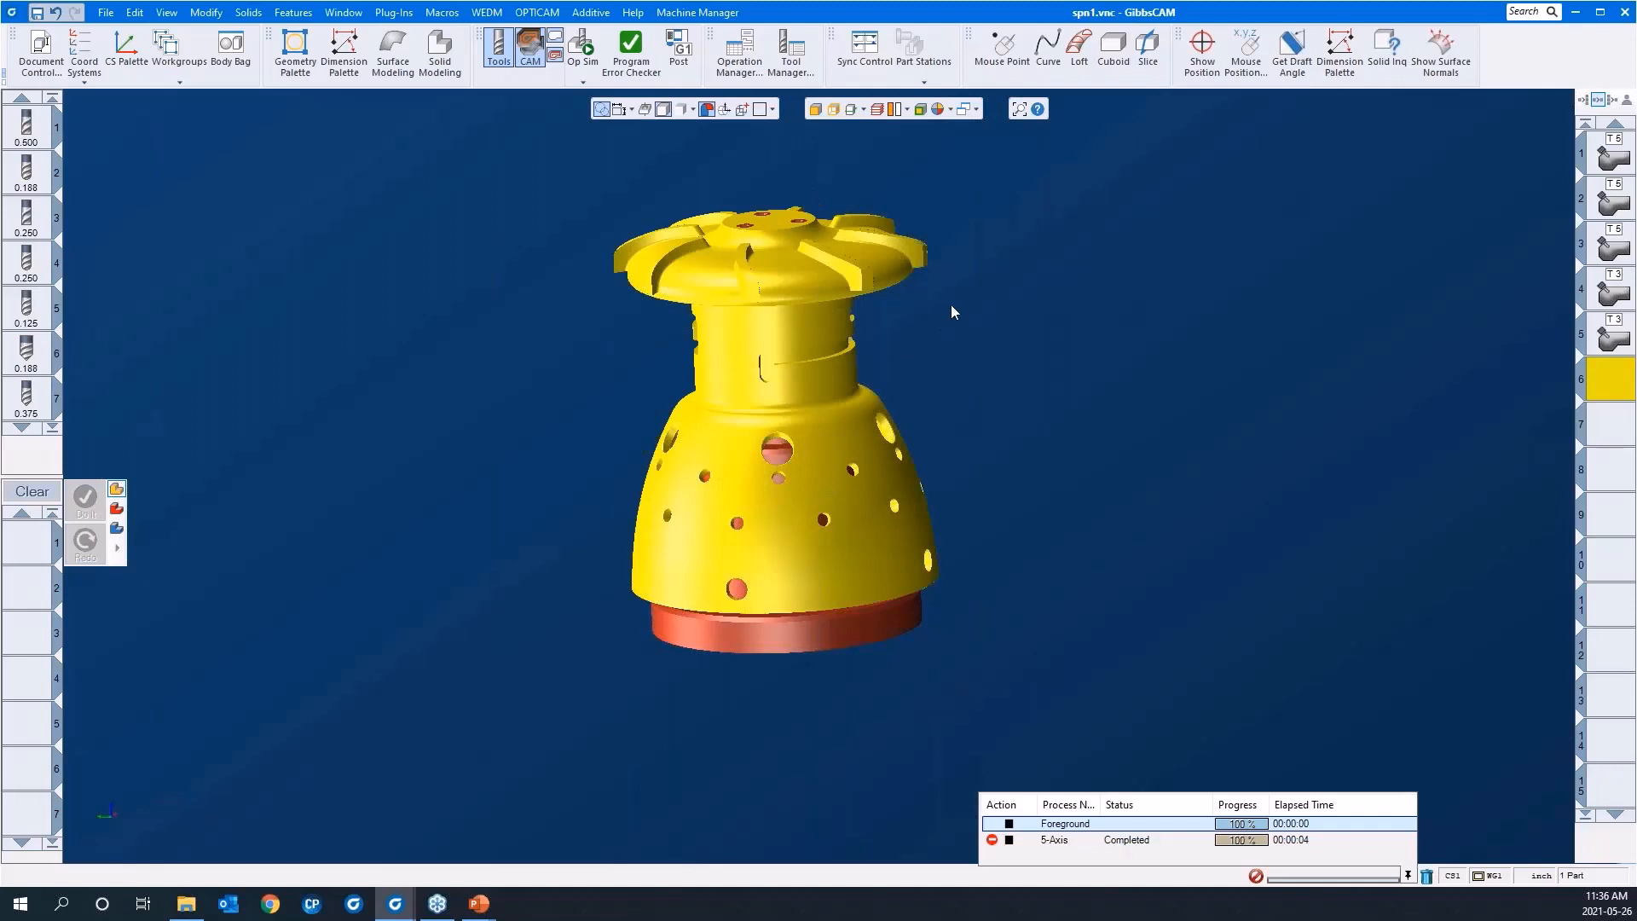
pyautogui.scroll(-1, 860, 286)
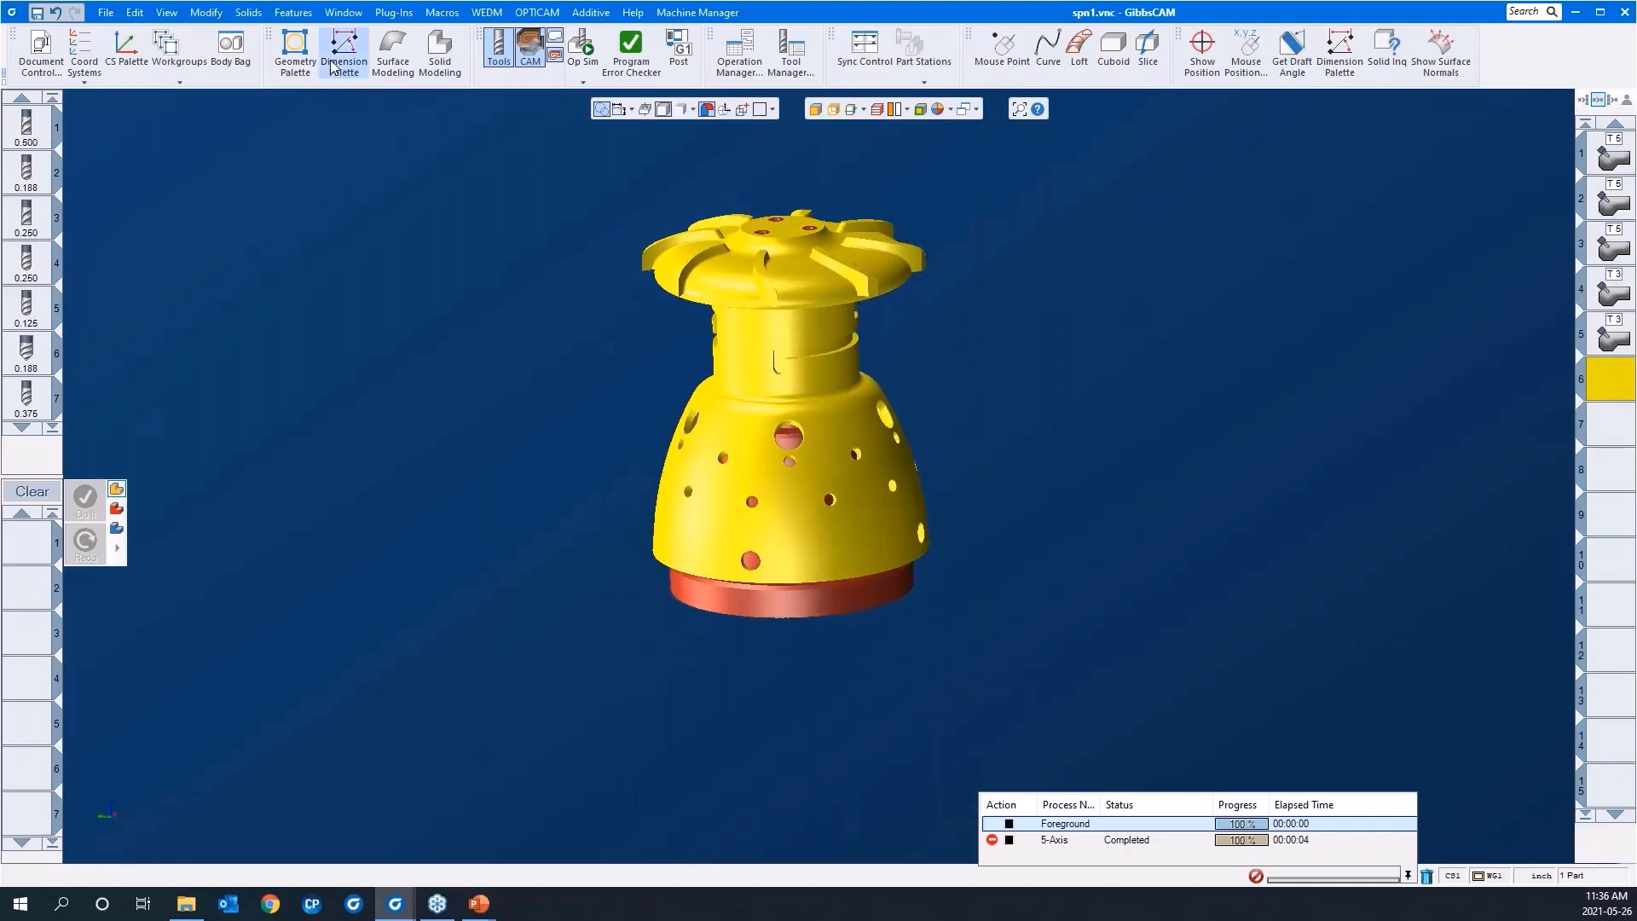
pyautogui.click(293, 12)
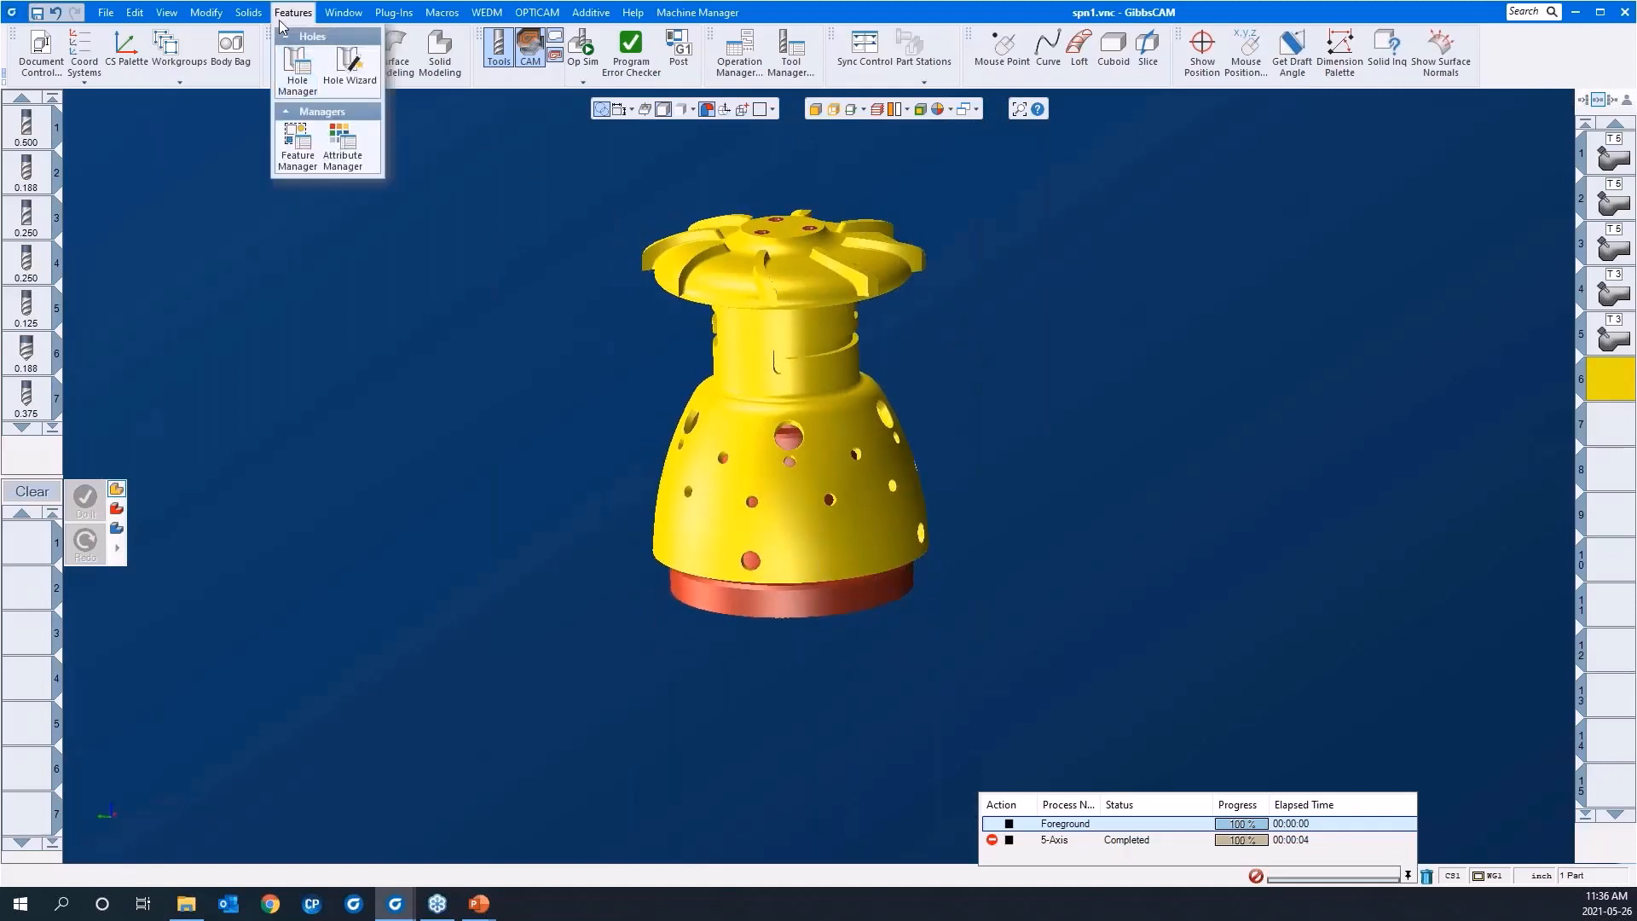
pyautogui.click(297, 77)
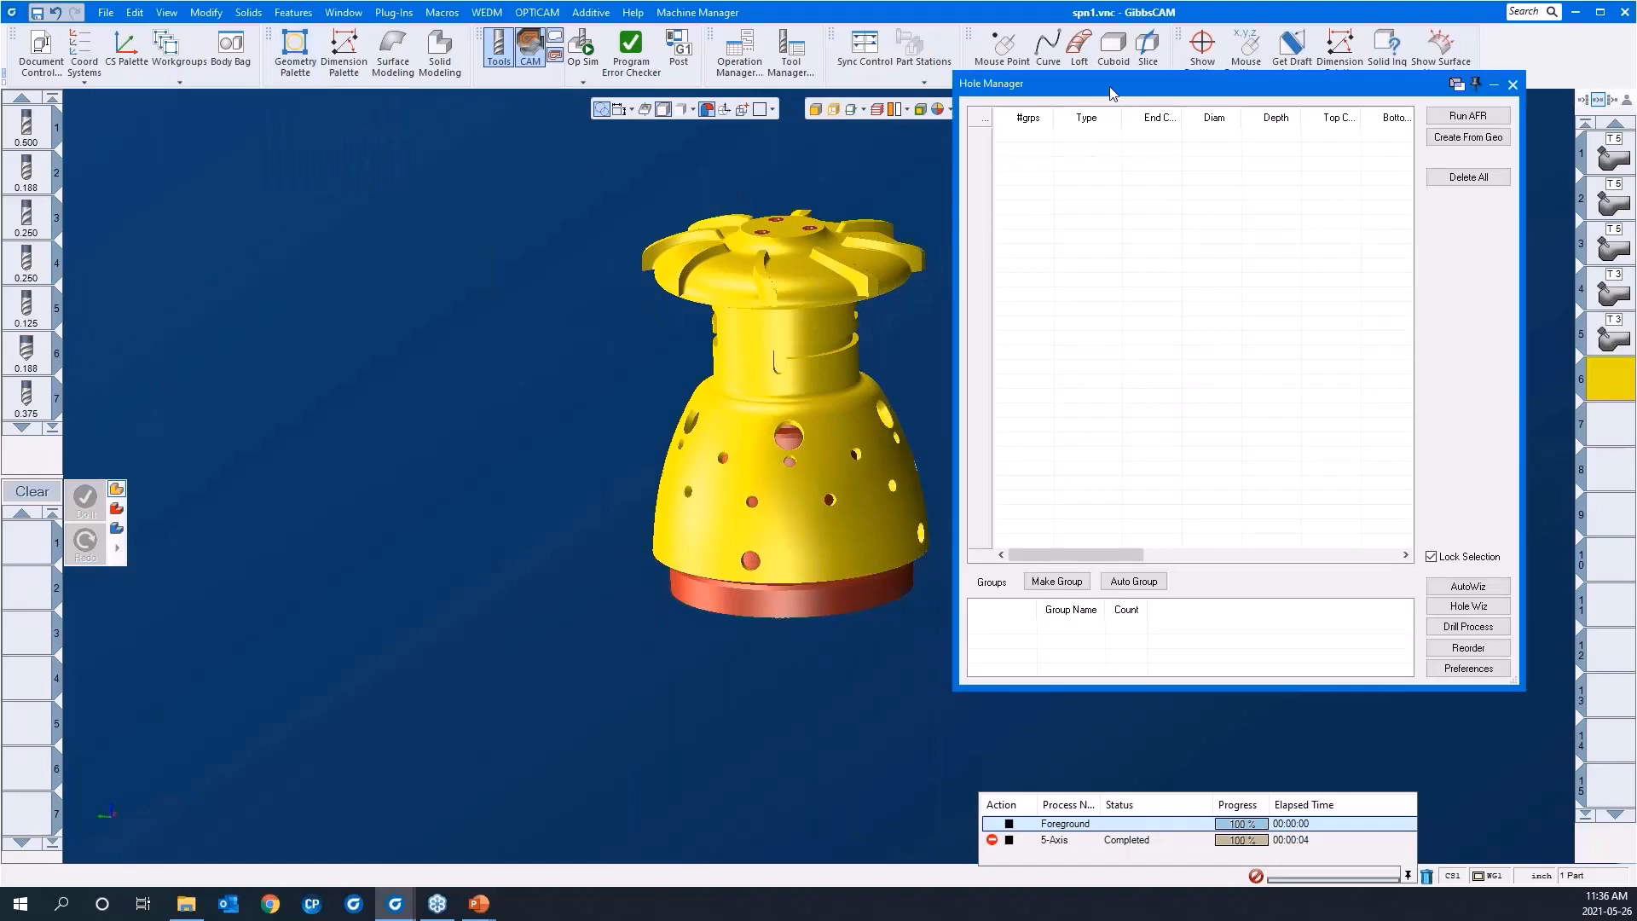
pyautogui.moveTo(1109, 91); pyautogui.dragTo(1149, 111)
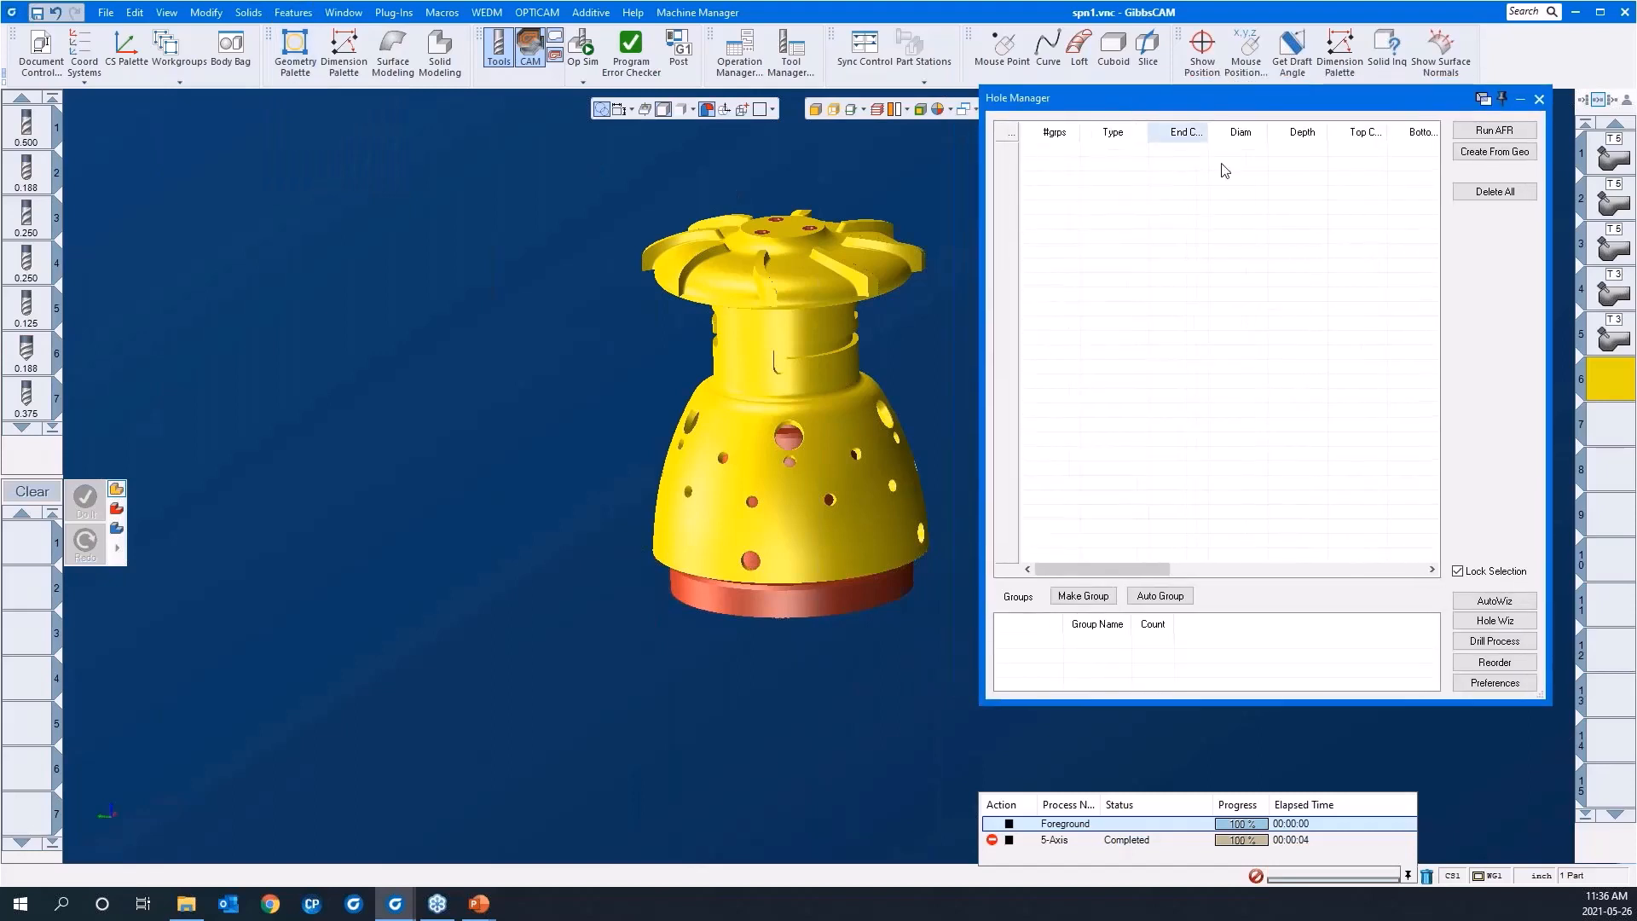
pyautogui.click(1473, 131)
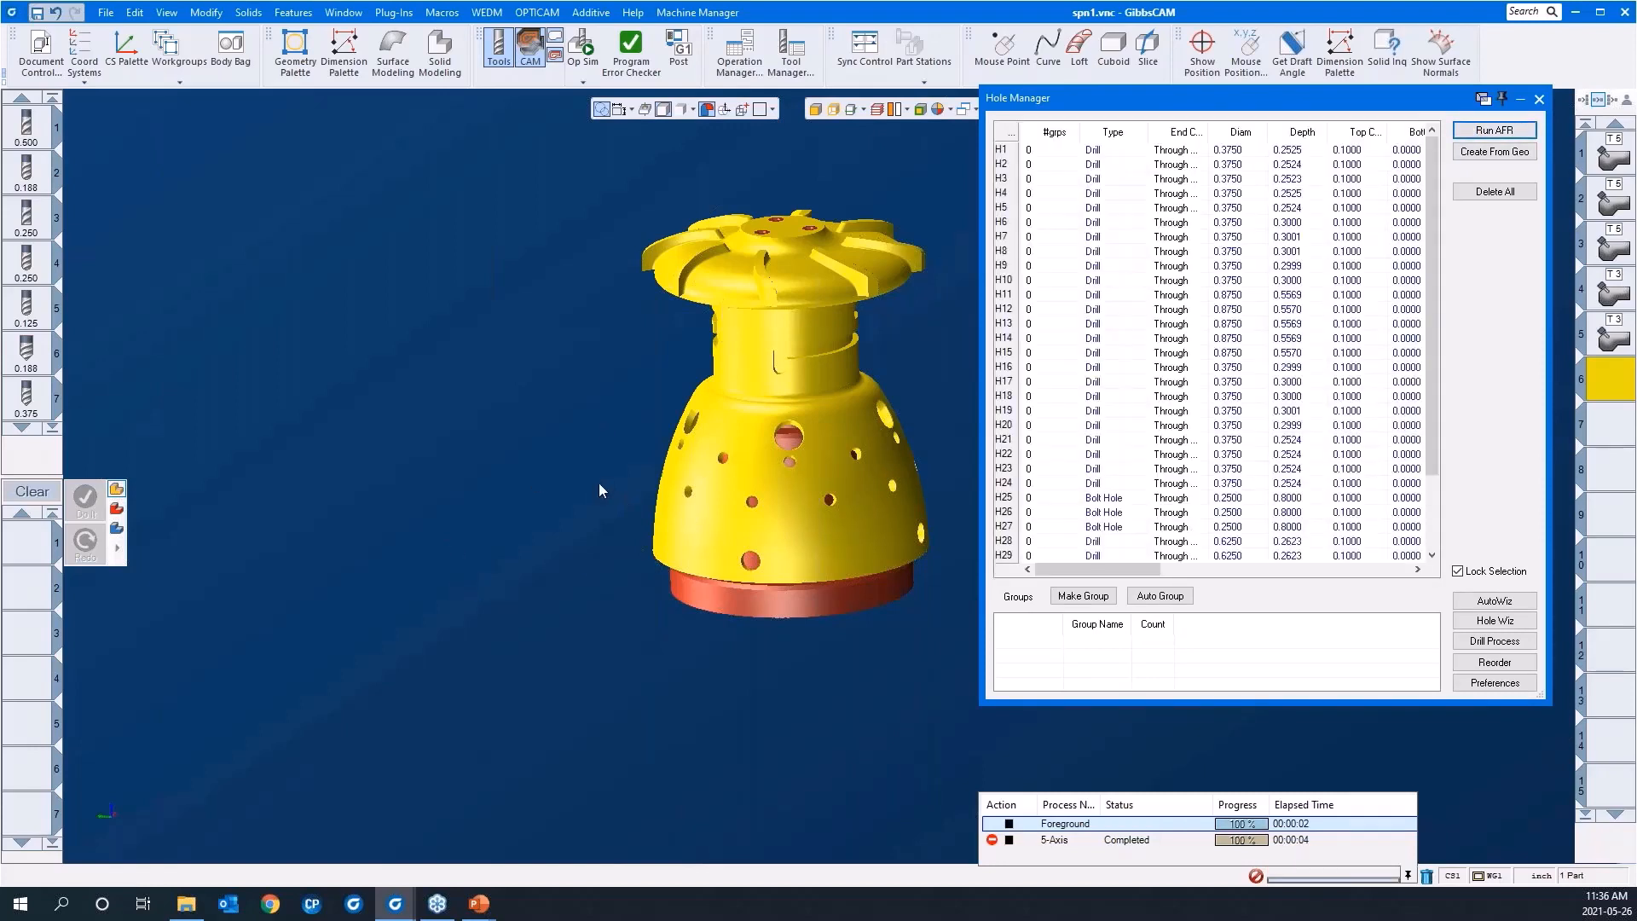
# Step: Display the recognised hole features on the part, clear the solid's selection and inspect the hole axes around the bell and hub
pyautogui.moveTo(552, 446); pyautogui.dragTo(409, 471, button='middle')
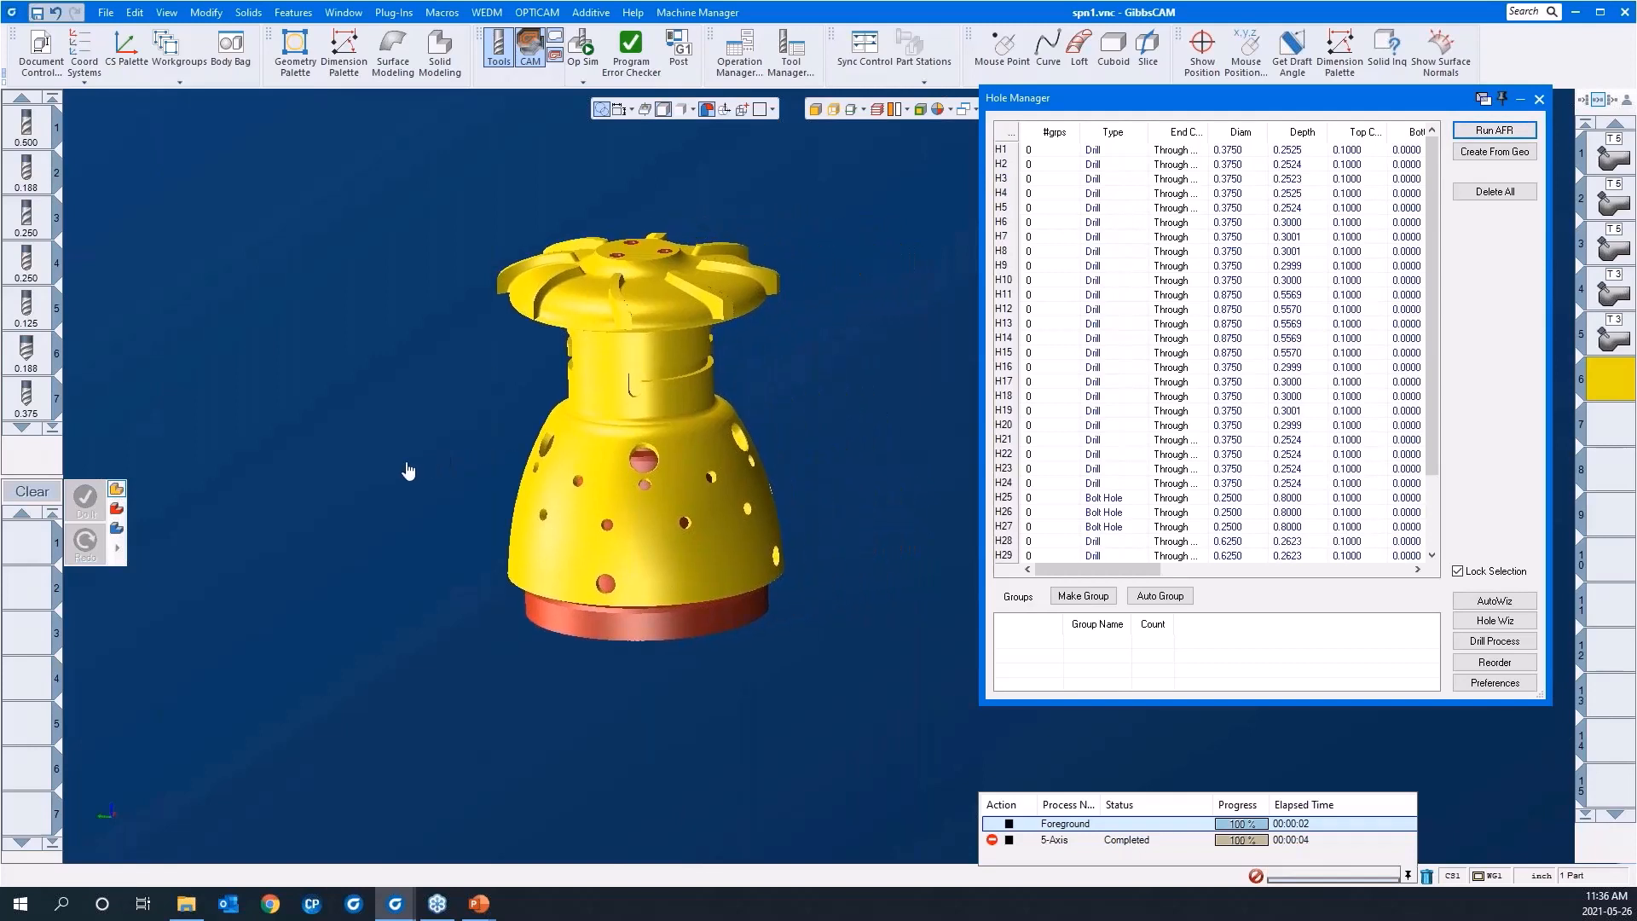
pyautogui.click(646, 113)
pyautogui.moveTo(404, 355); pyautogui.dragTo(733, 569)
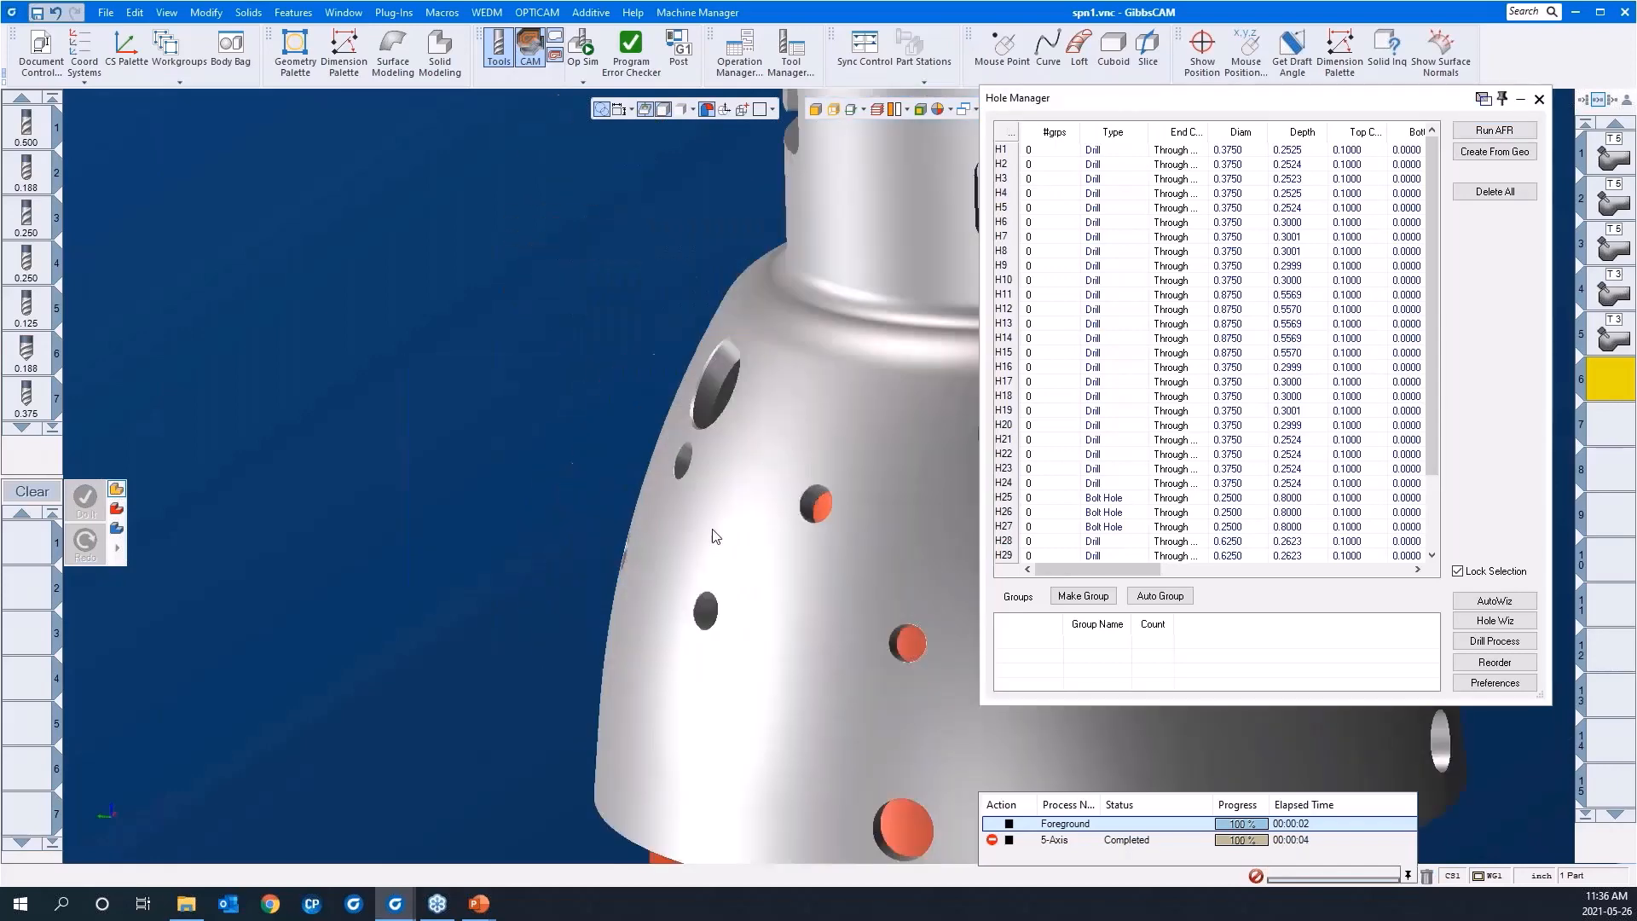
pyautogui.scroll(-1, 665, 596)
pyautogui.moveTo(678, 559); pyautogui.dragTo(539, 524, button='middle')
pyautogui.scroll(-1, 642, 485)
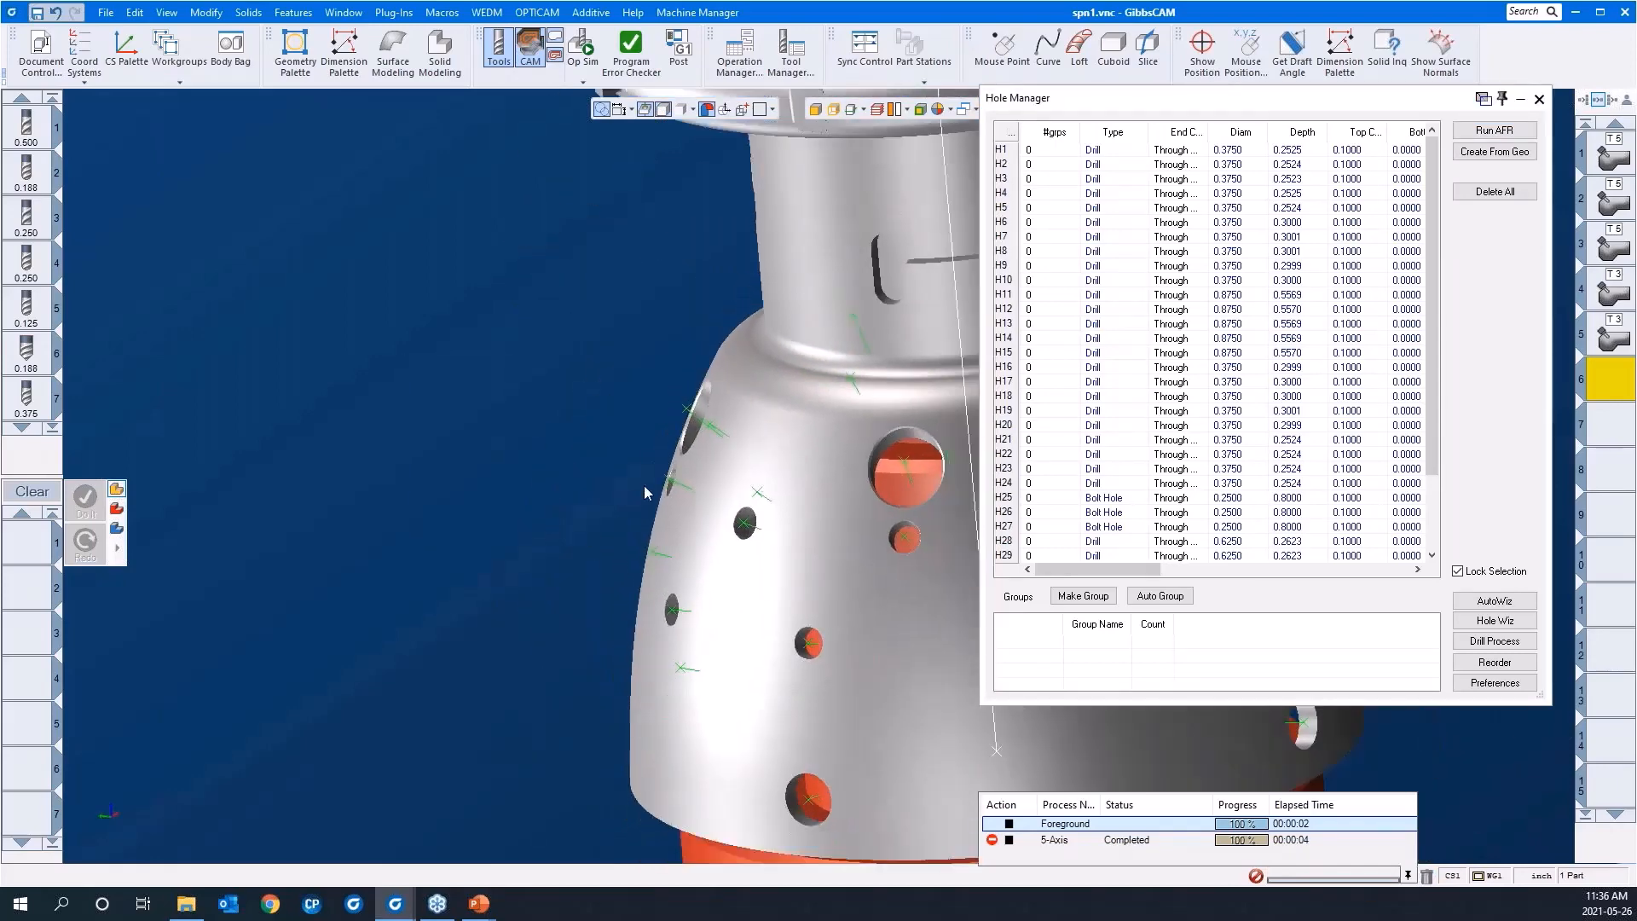
pyautogui.scroll(-2, 637, 484)
pyautogui.moveTo(486, 626); pyautogui.dragTo(668, 412, button='middle')
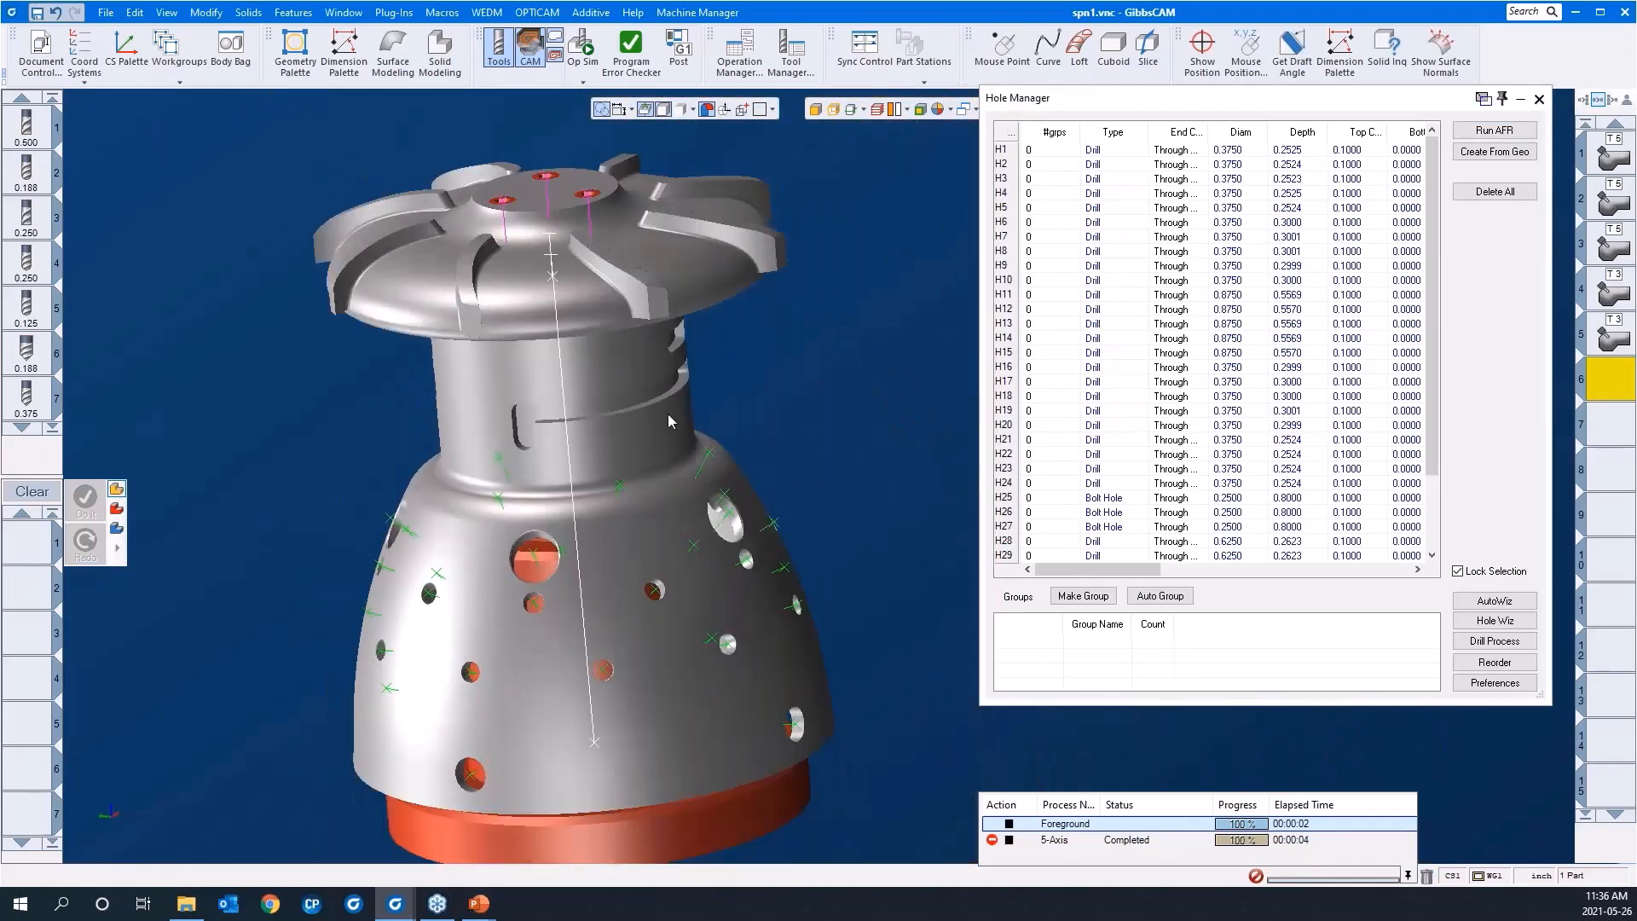
pyautogui.moveTo(798, 392); pyautogui.dragTo(870, 479, button='middle')
pyautogui.scroll(-1, 852, 437)
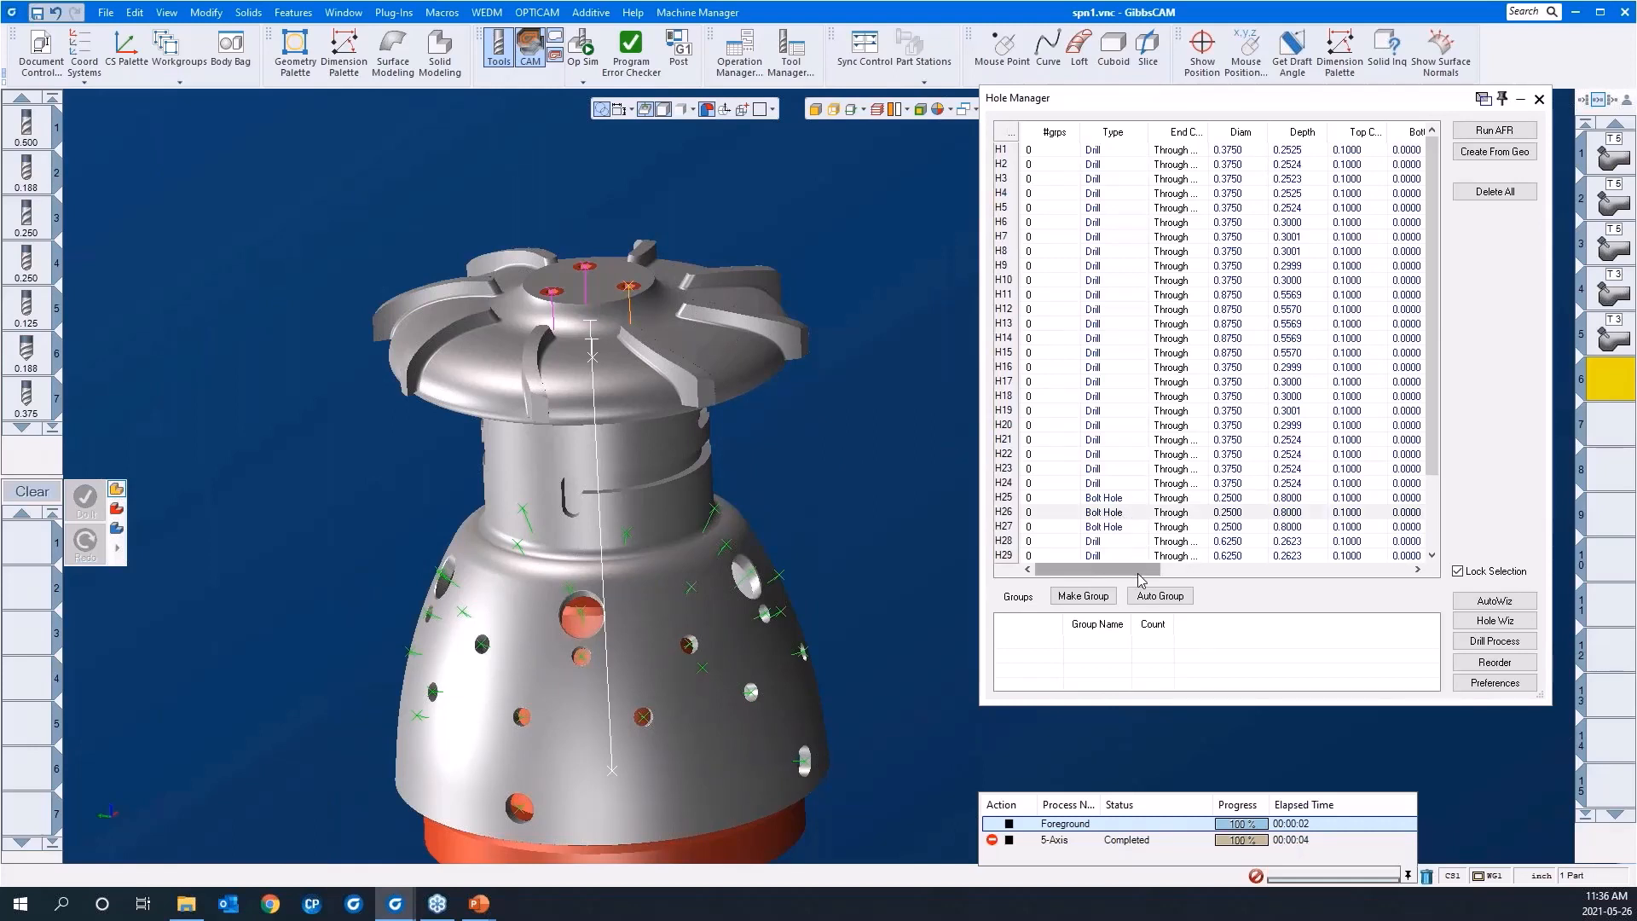
# Step: Review the hole definition of bolt hole H26 on the top hub and close it without changes
pyautogui.moveTo(1138, 579); pyautogui.dragTo(1101, 575)
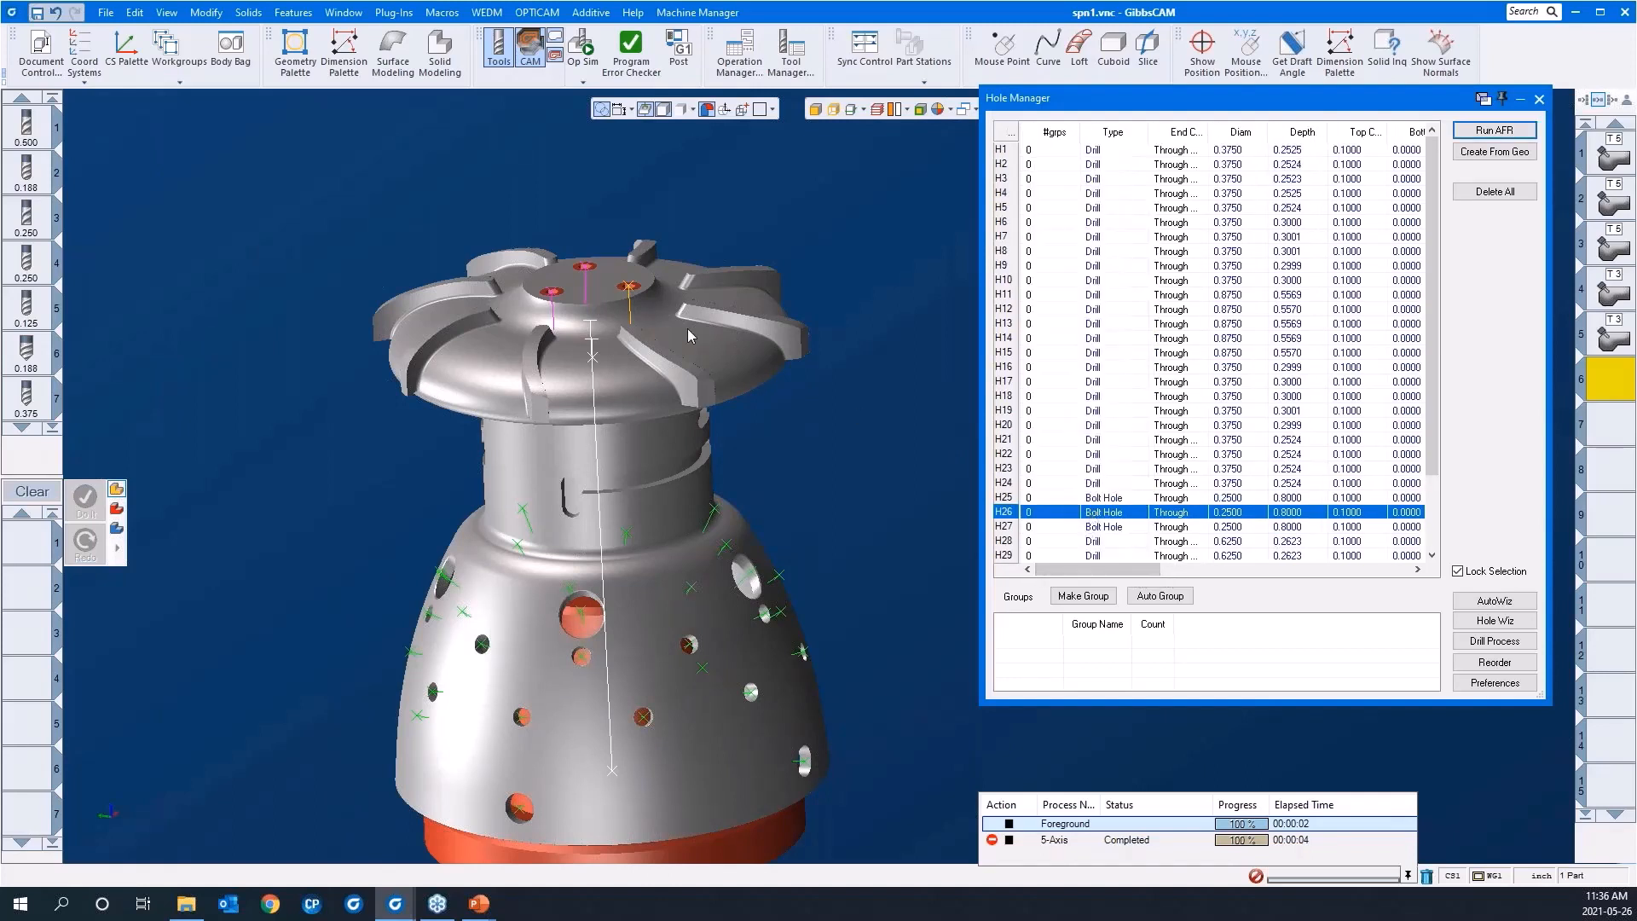
pyautogui.rightClick(628, 291)
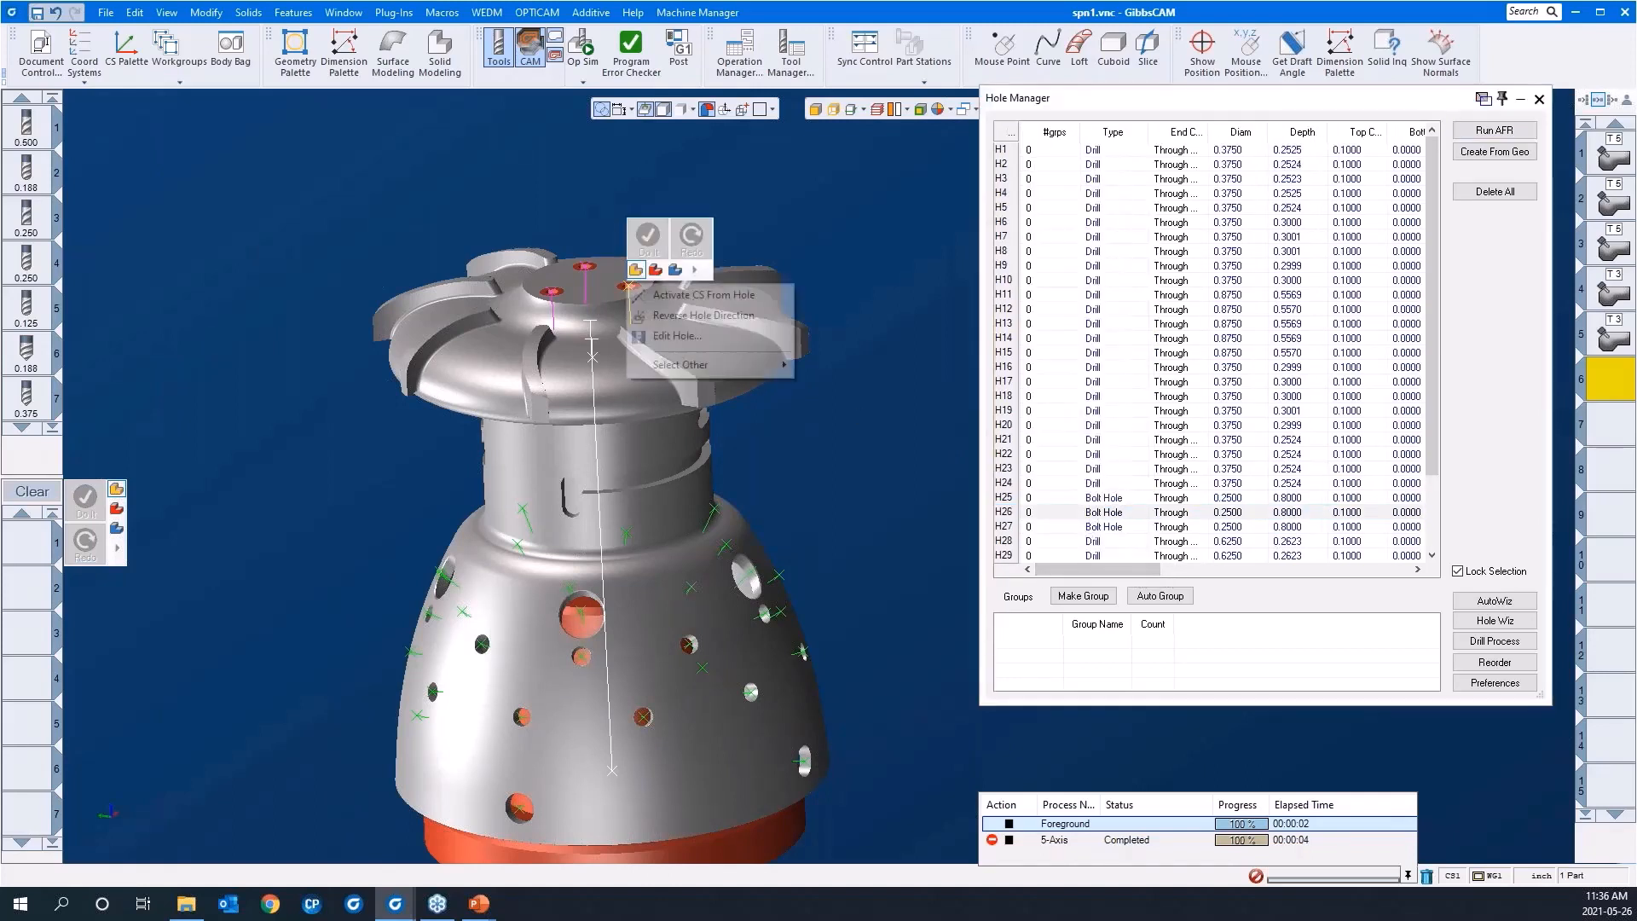
pyautogui.click(667, 336)
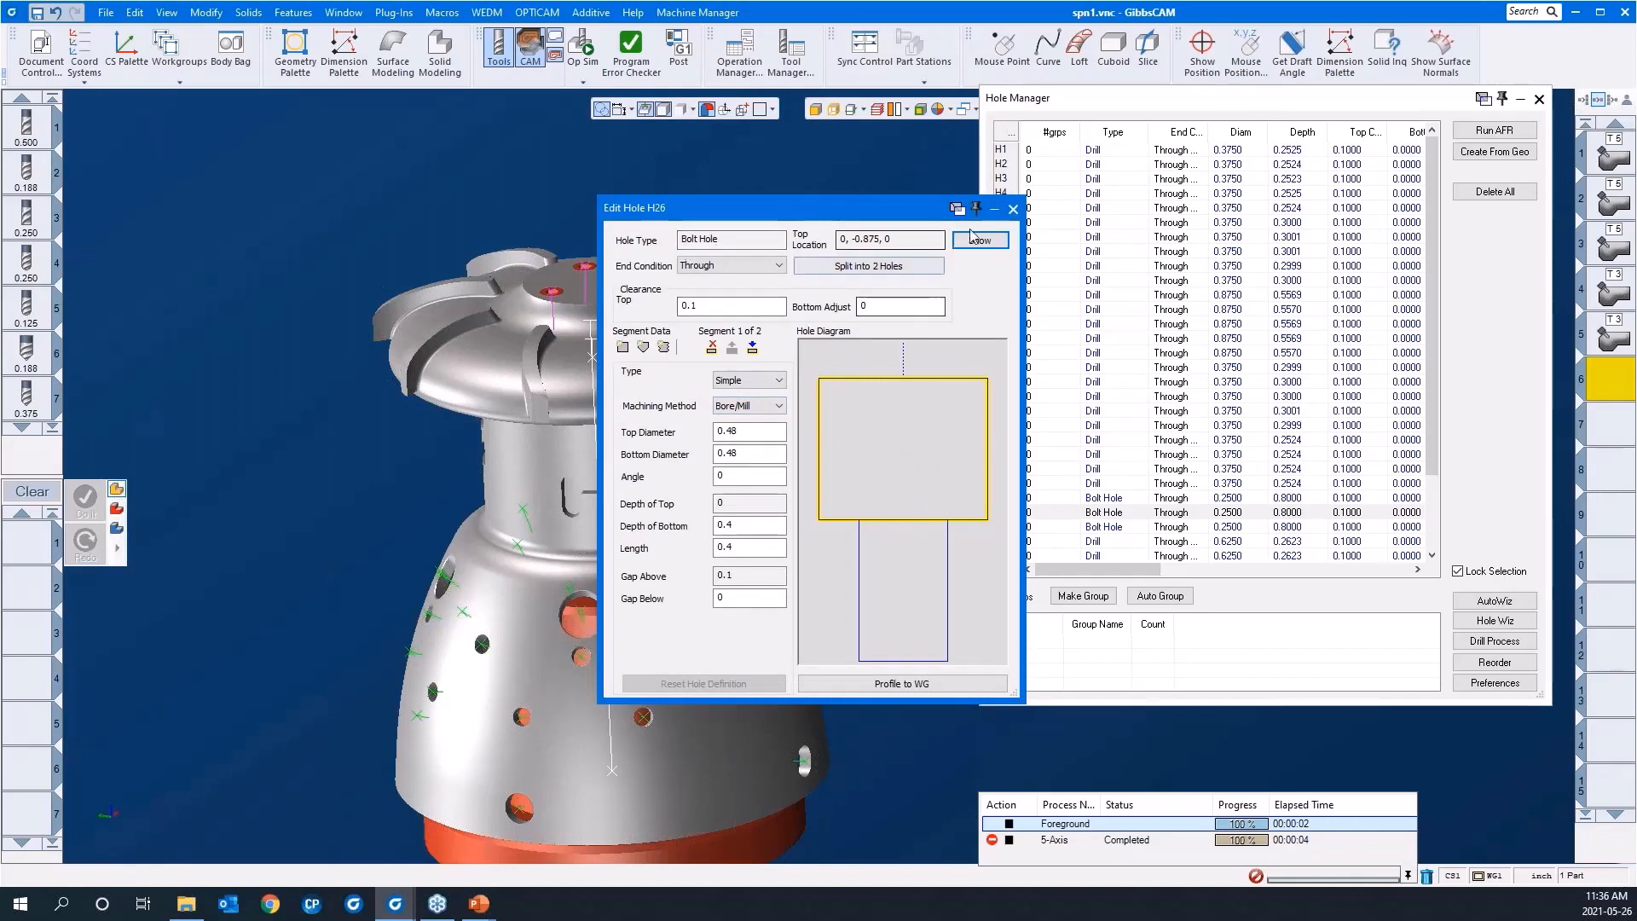
pyautogui.click(1013, 210)
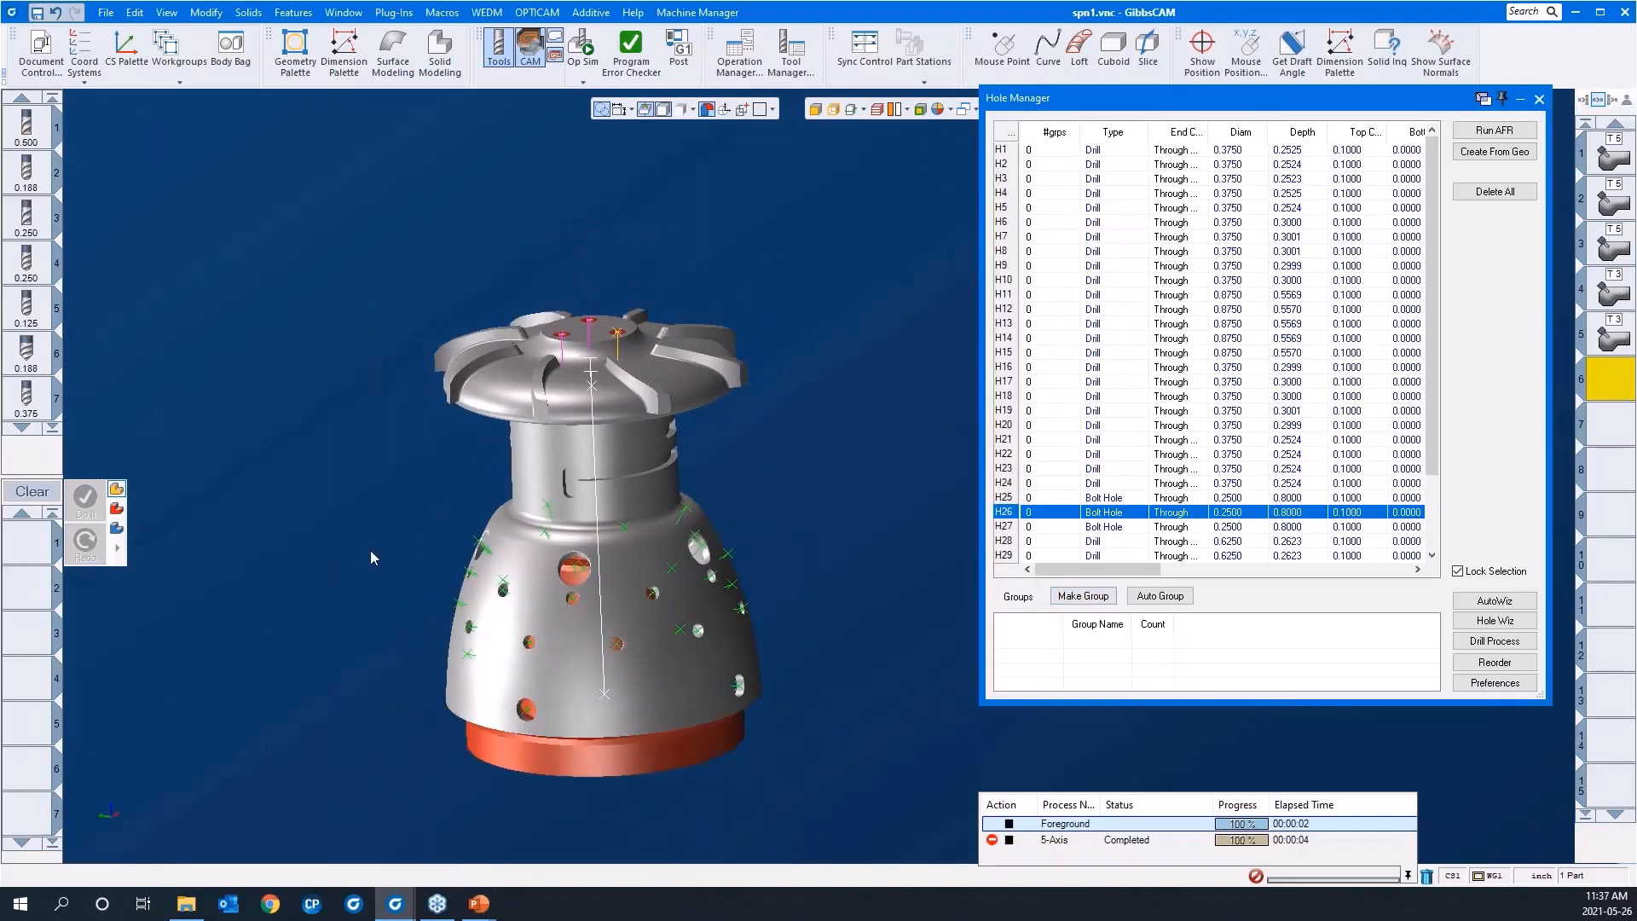
# Step: Sort the holes by diameter and make a group from all the 0.3750 diameter drill holes
pyautogui.moveTo(361, 549); pyautogui.dragTo(330, 513, button='middle')
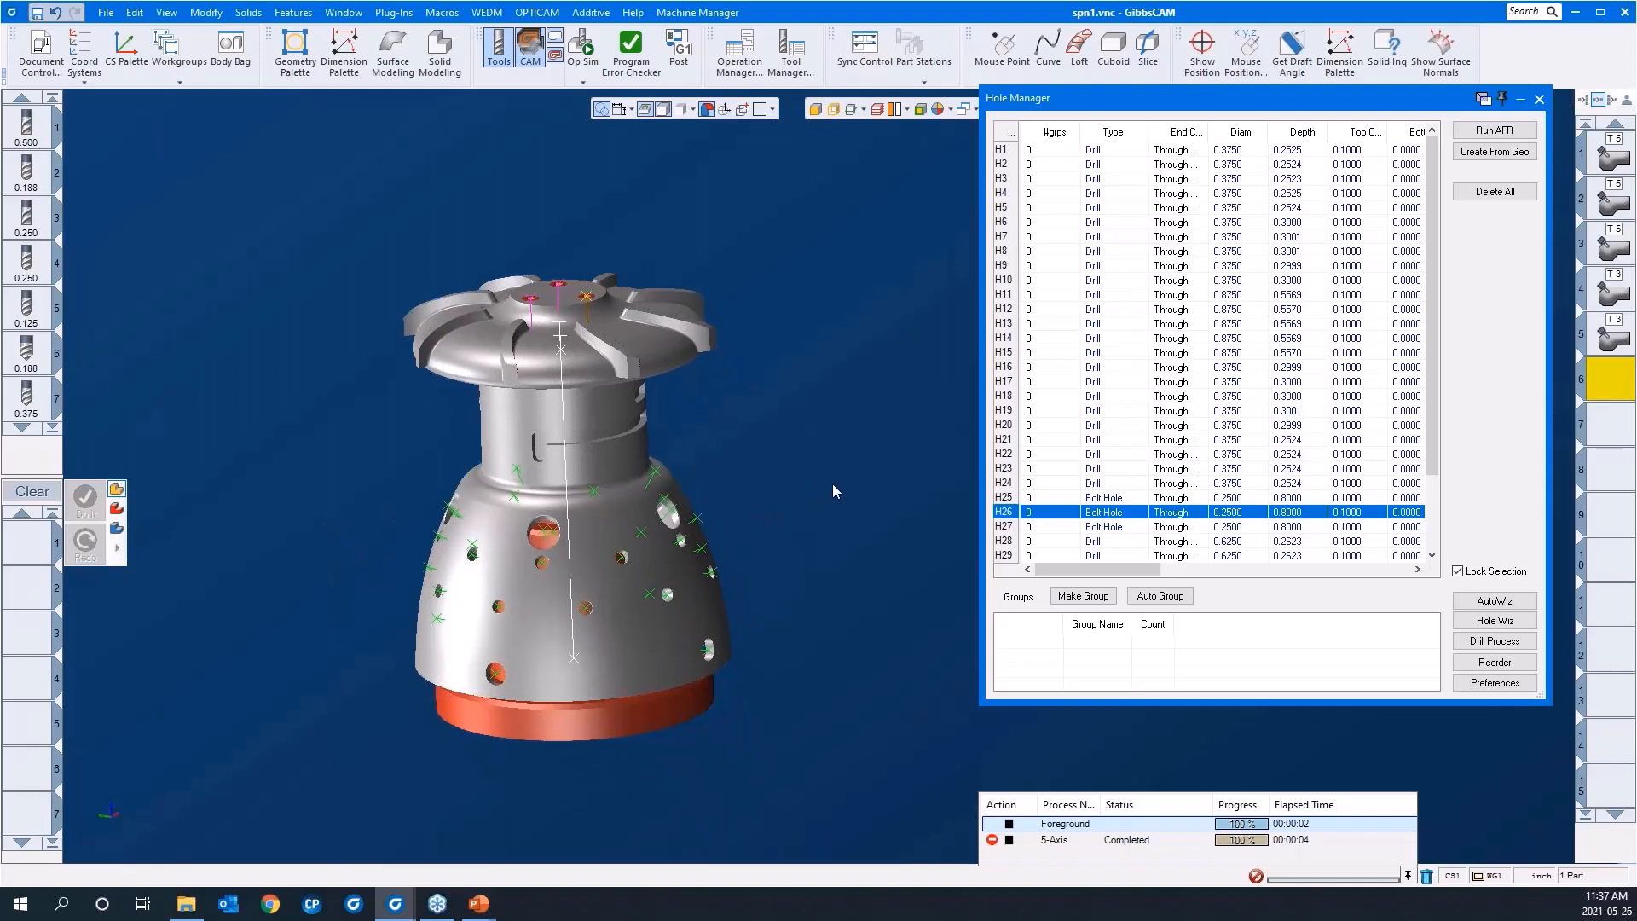
pyautogui.scroll(-2, 837, 454)
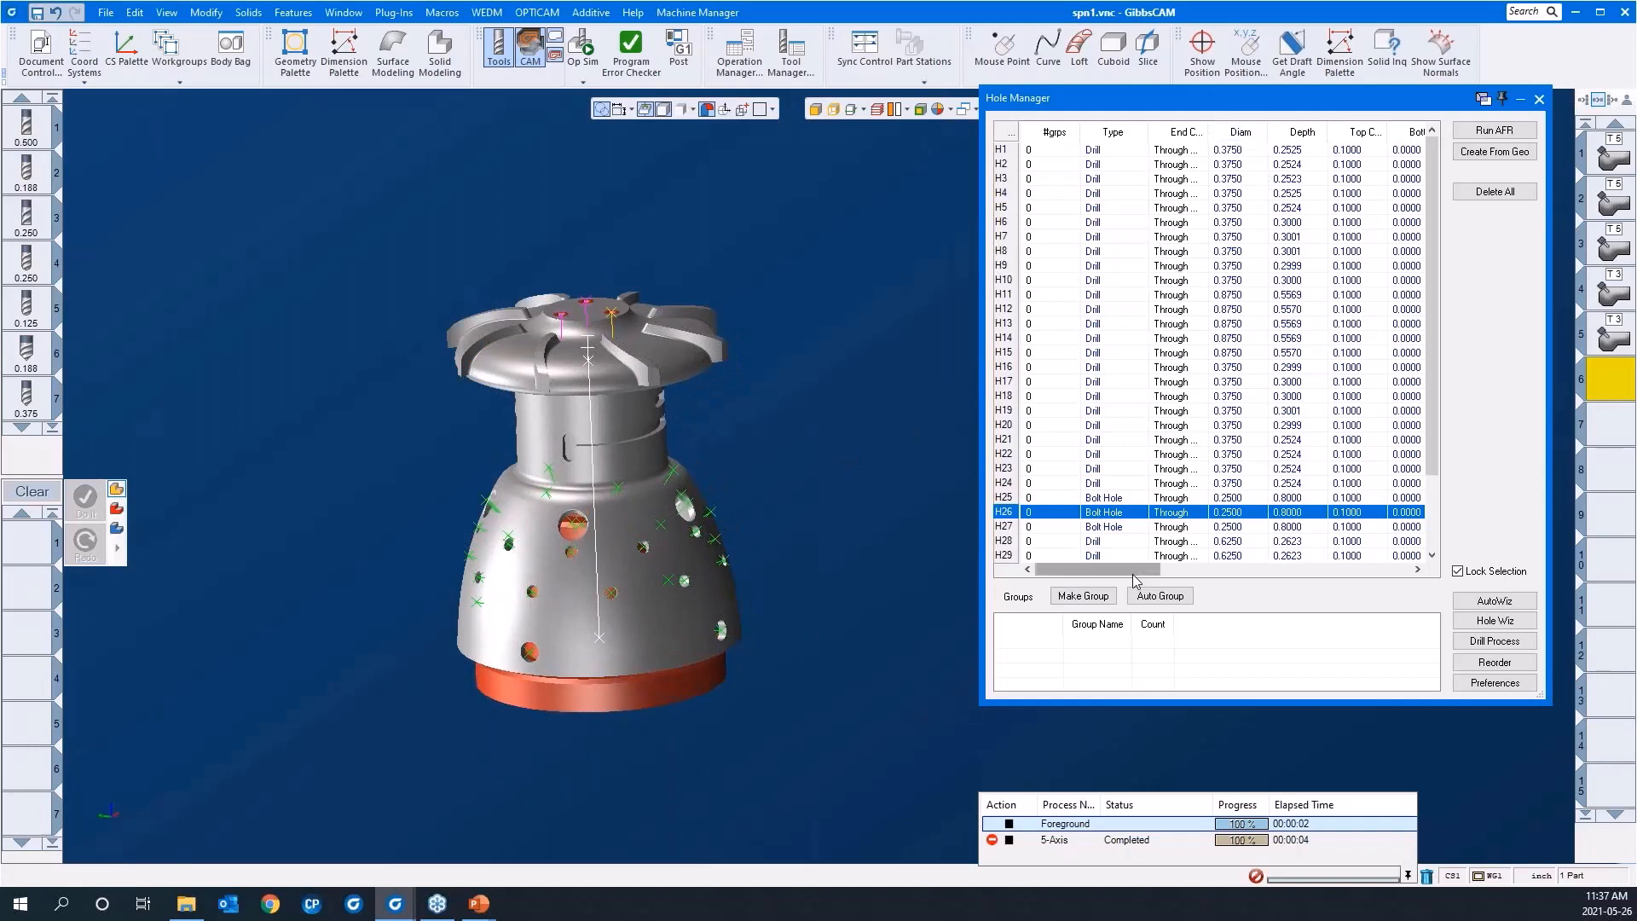
pyautogui.click(1234, 136)
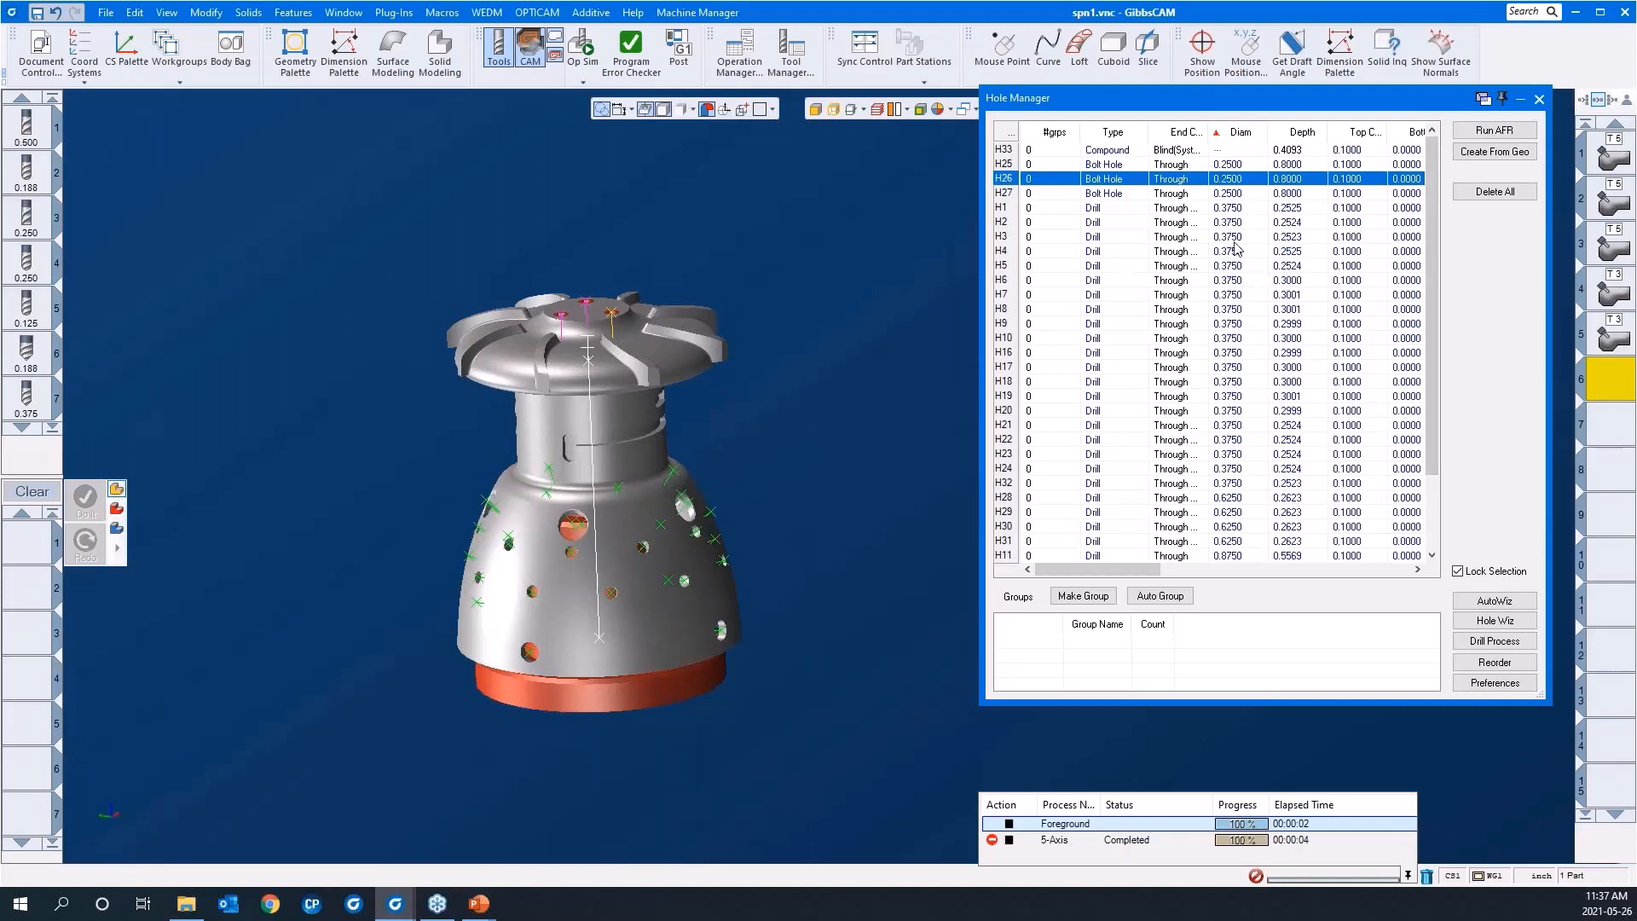
pyautogui.click(1221, 210)
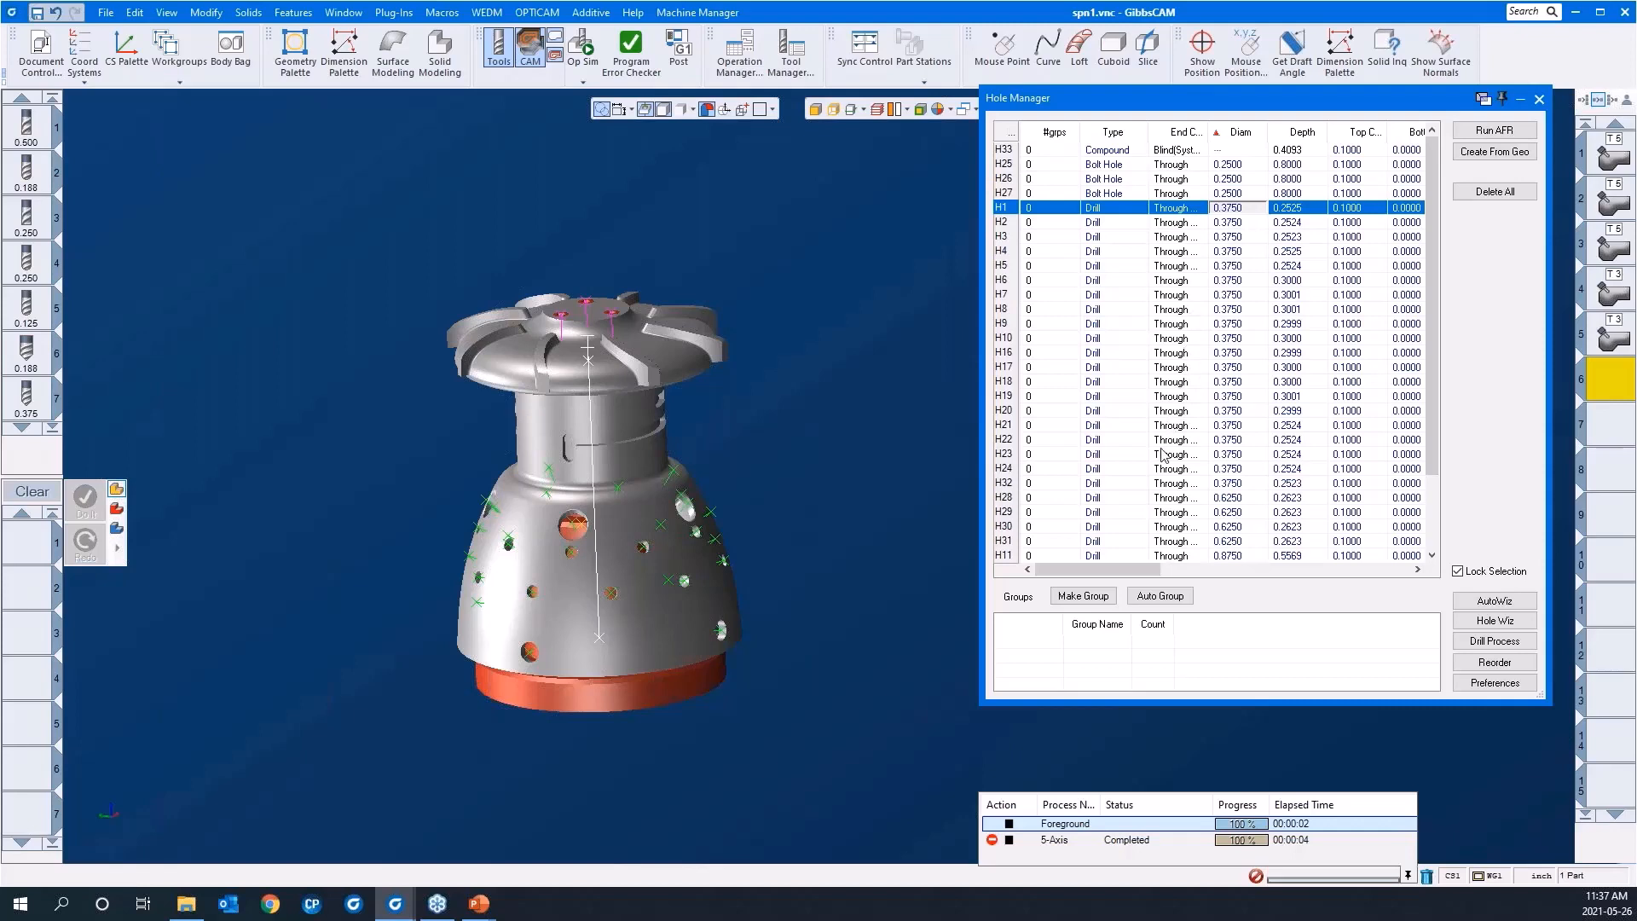
pyautogui.keyDown('shift'); pyautogui.click(1184, 486); pyautogui.keyUp('shift')
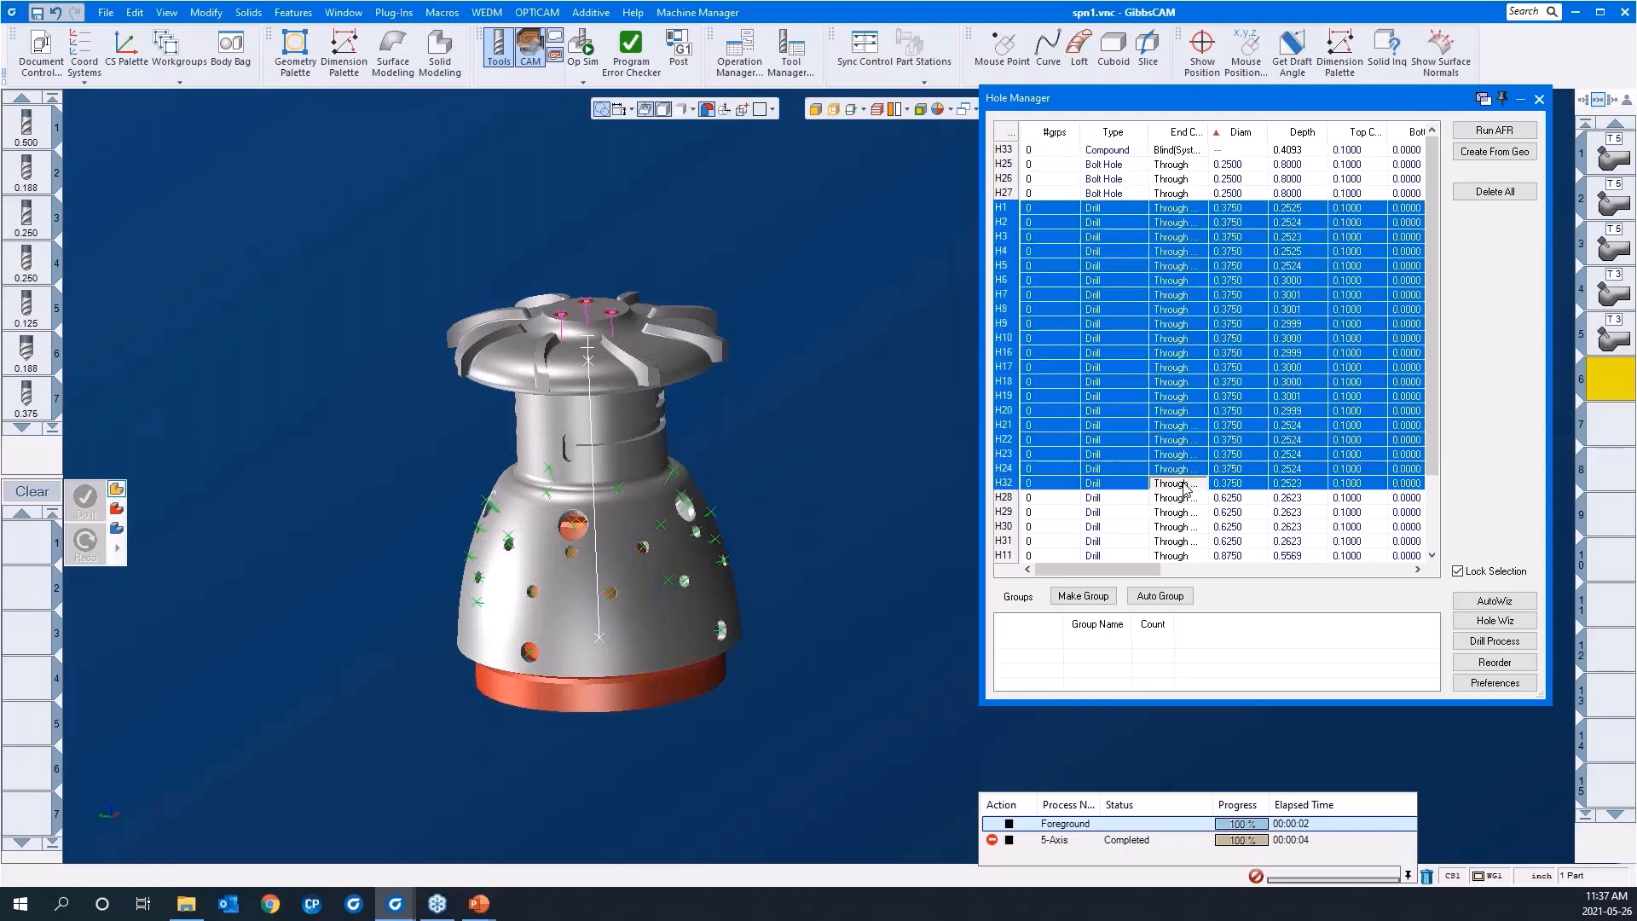
pyautogui.click(1084, 595)
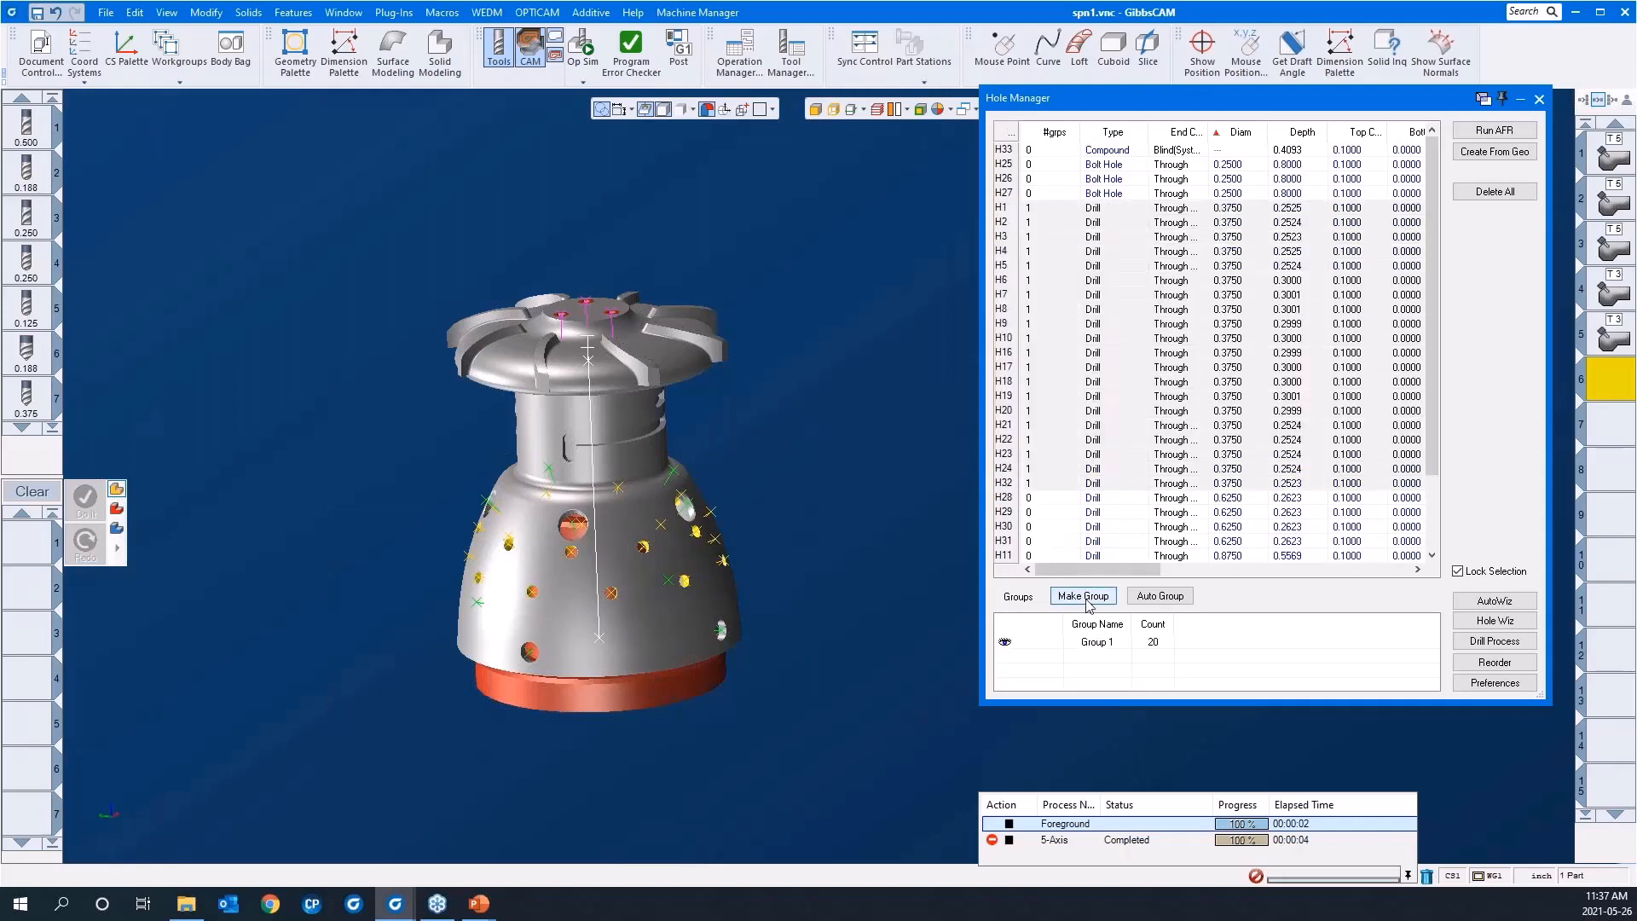
# Step: Rename the new hole group as 3/8" holes
pyautogui.click(1093, 645)
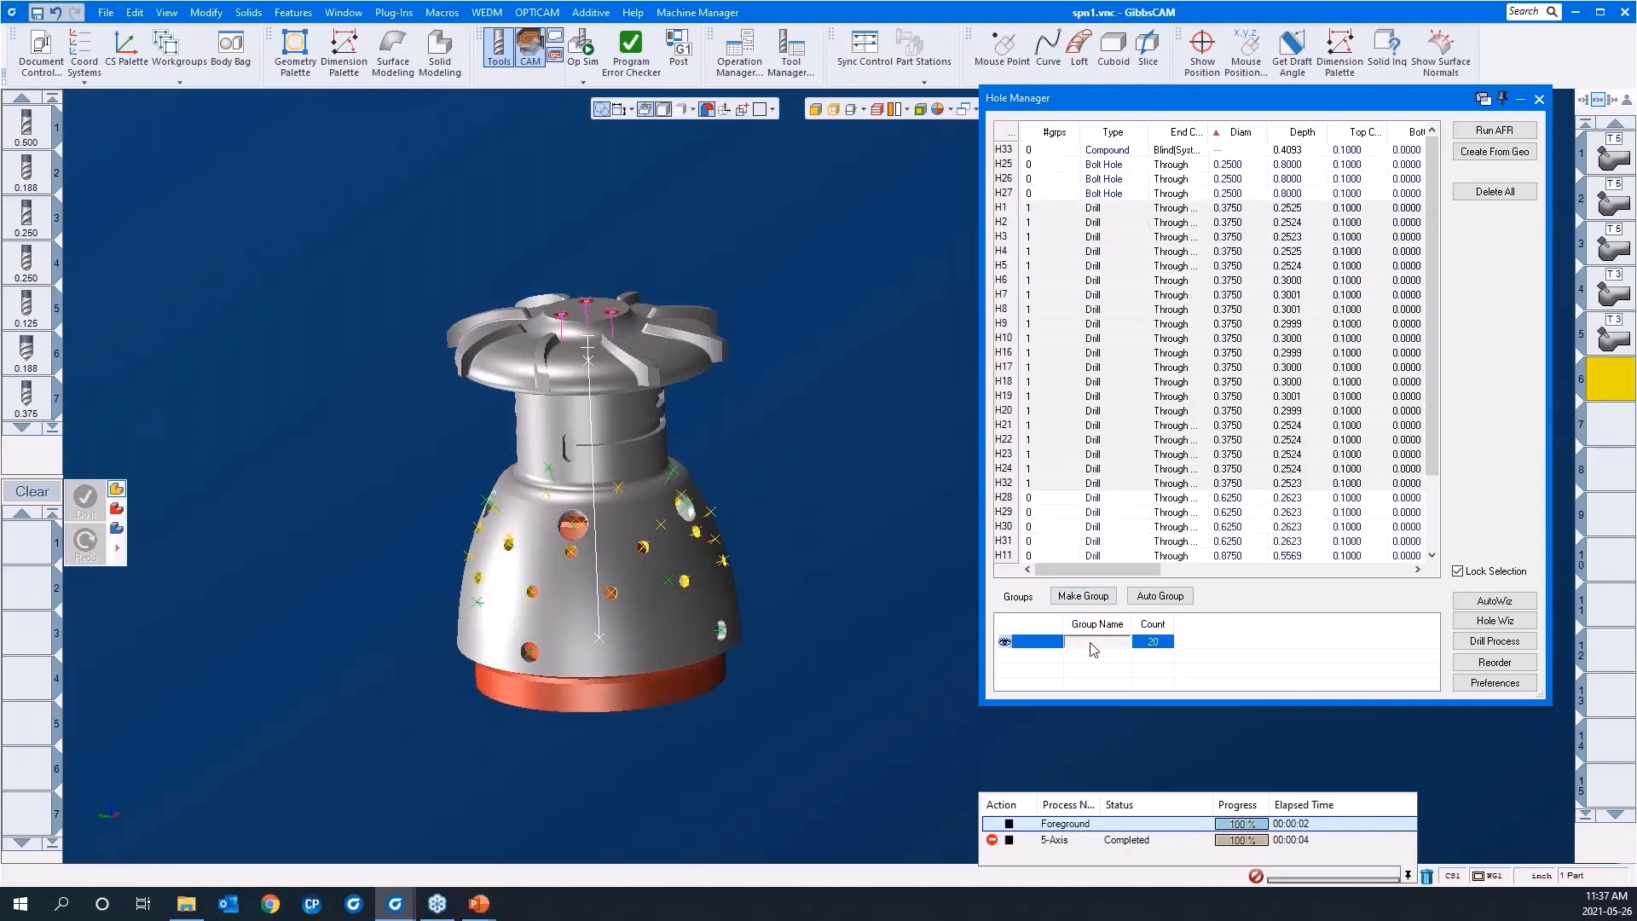
pyautogui.click(1093, 646)
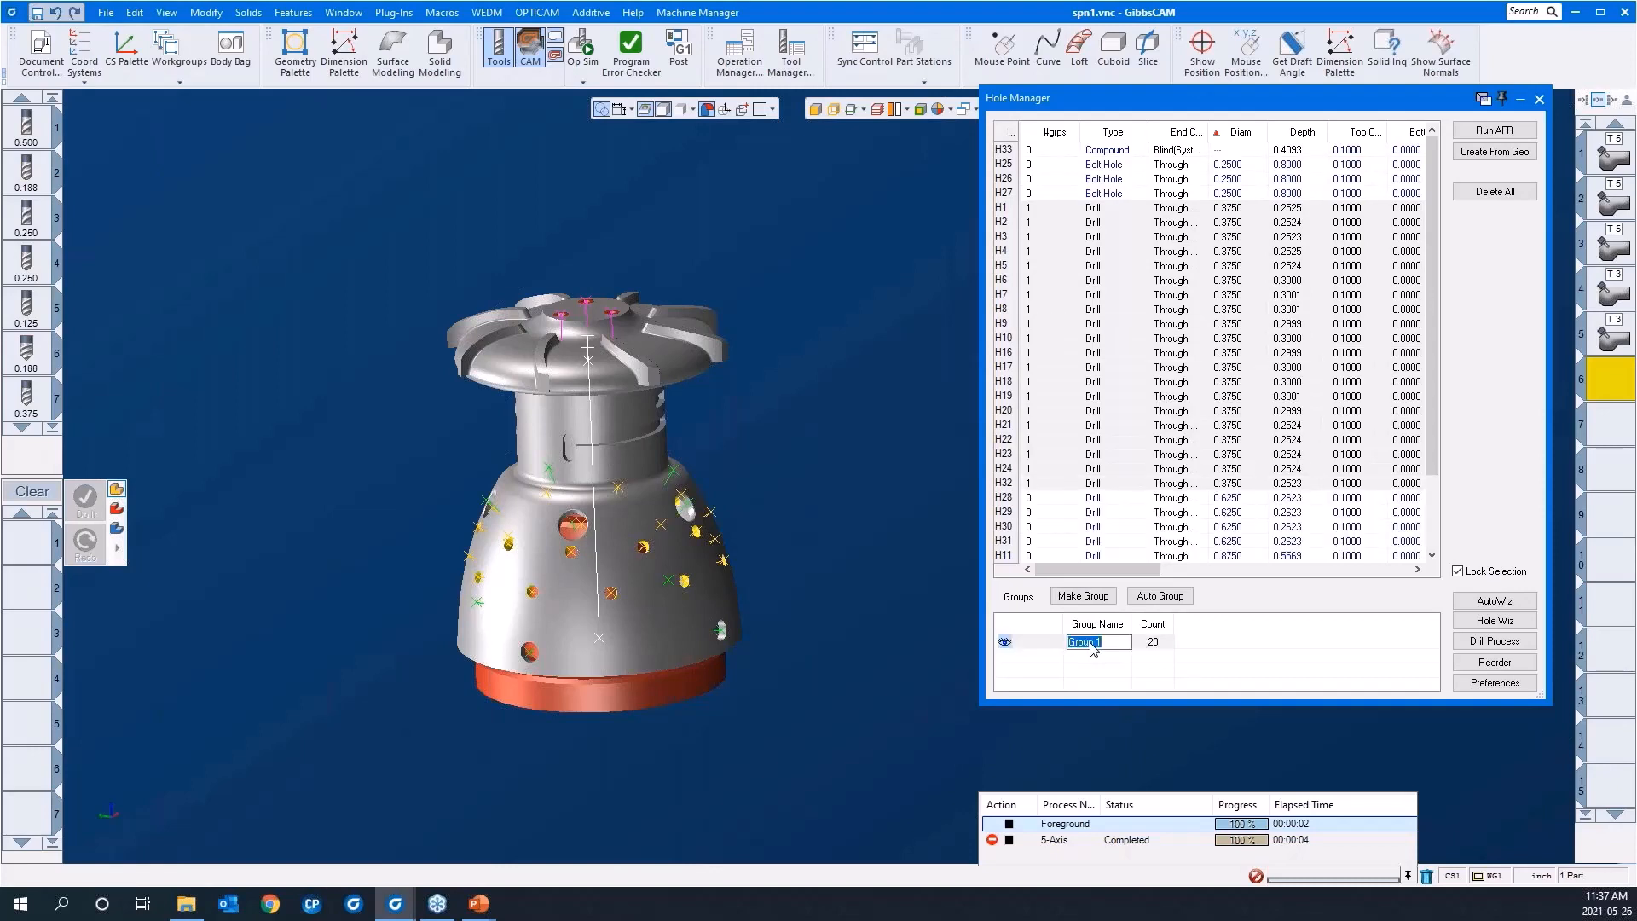
pyautogui.write('3/8" holes')
pyautogui.click(1089, 676)
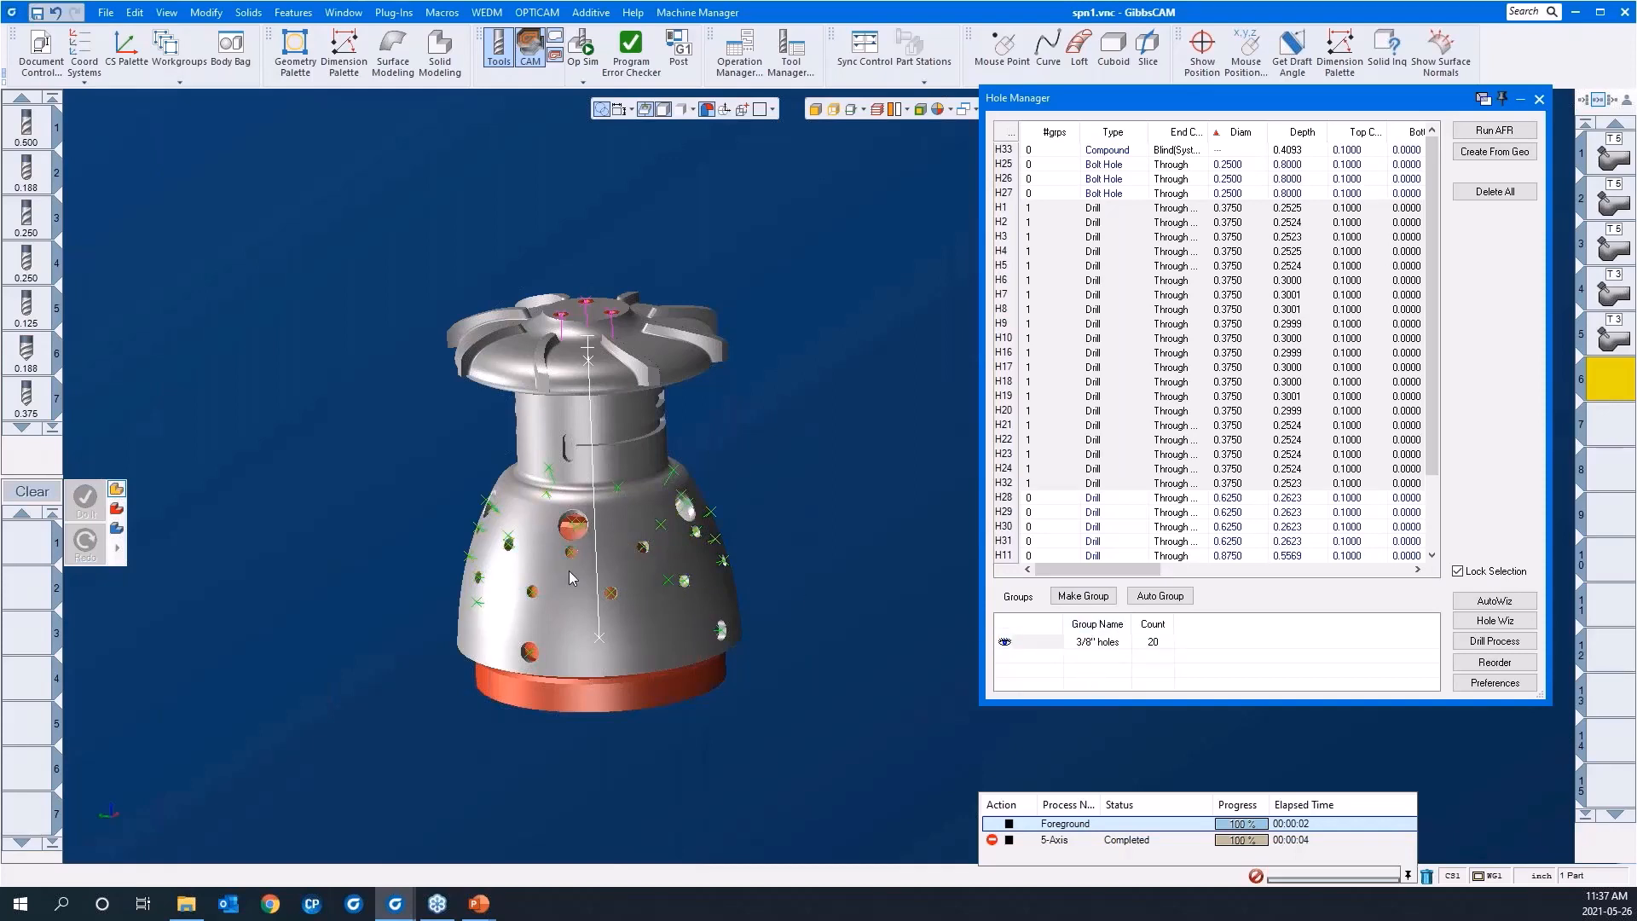
# Step: Make another group from the 0.8750 diameter drill holes H11 to H15
pyautogui.moveTo(570, 571); pyautogui.dragTo(921, 608, button='middle')
pyautogui.scroll(-1, 793, 587)
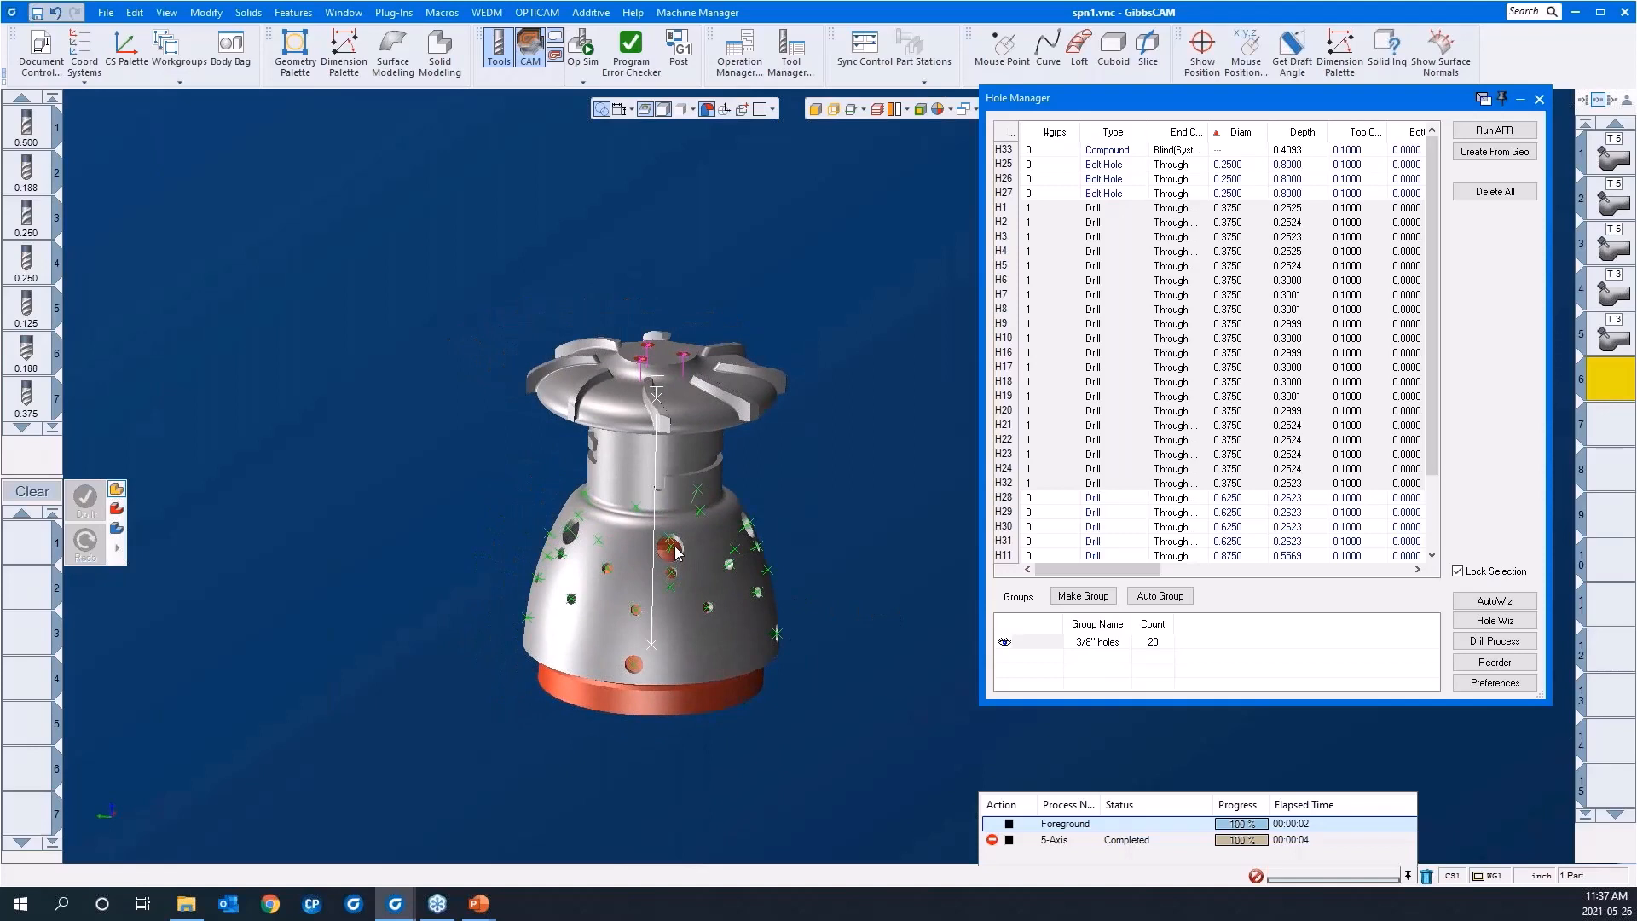
pyautogui.scroll(-3, 1096, 513)
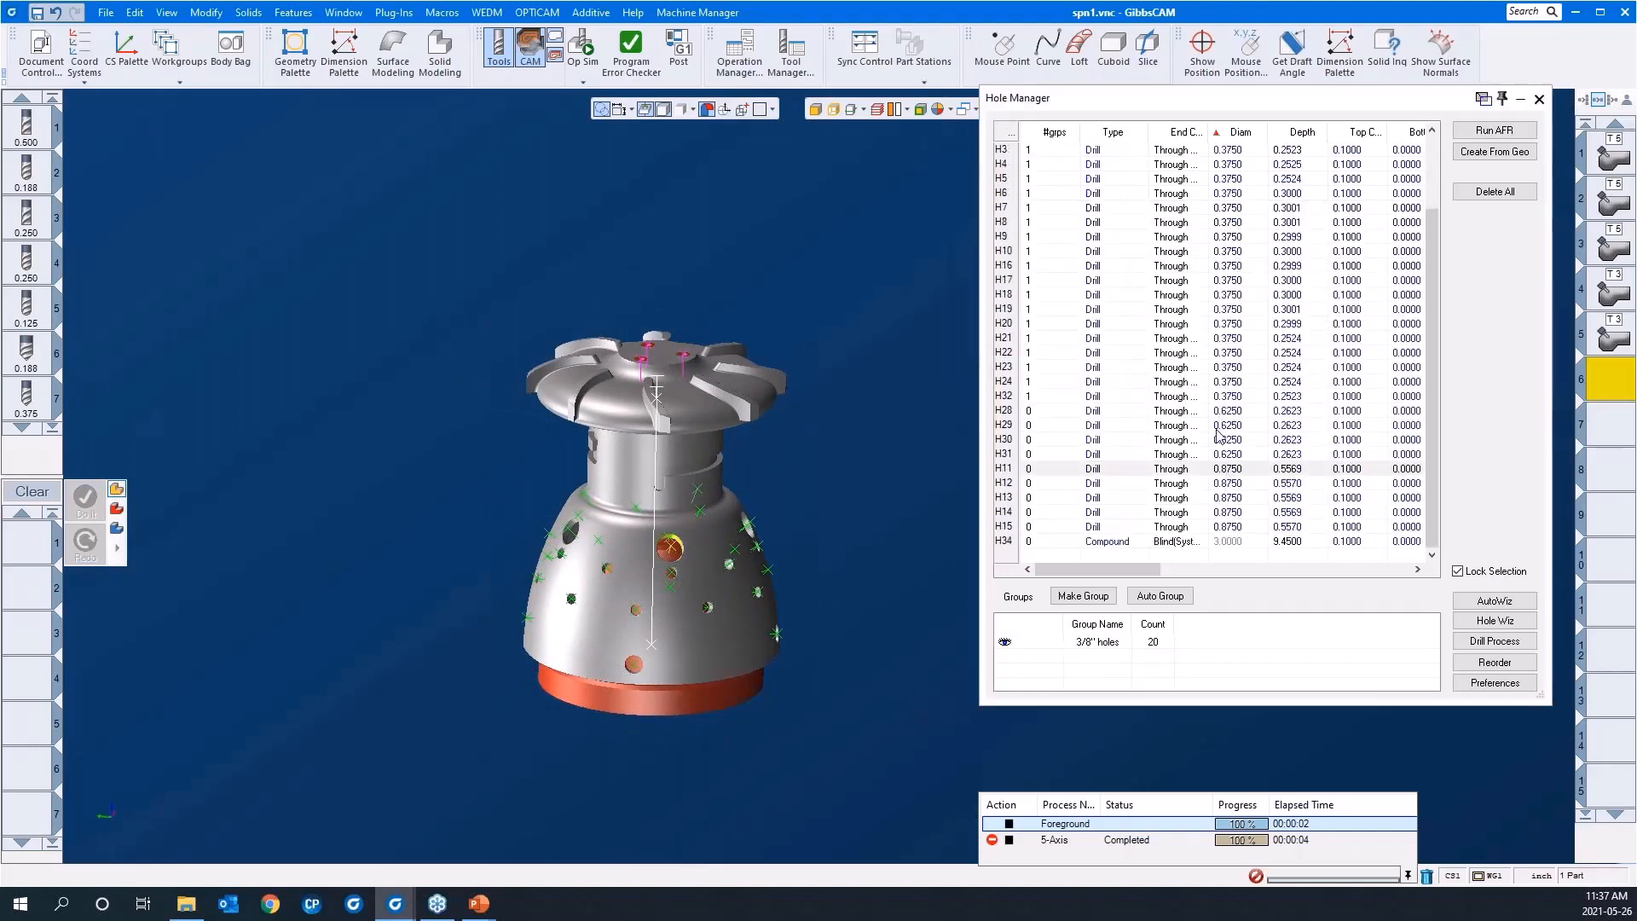
pyautogui.click(1185, 473)
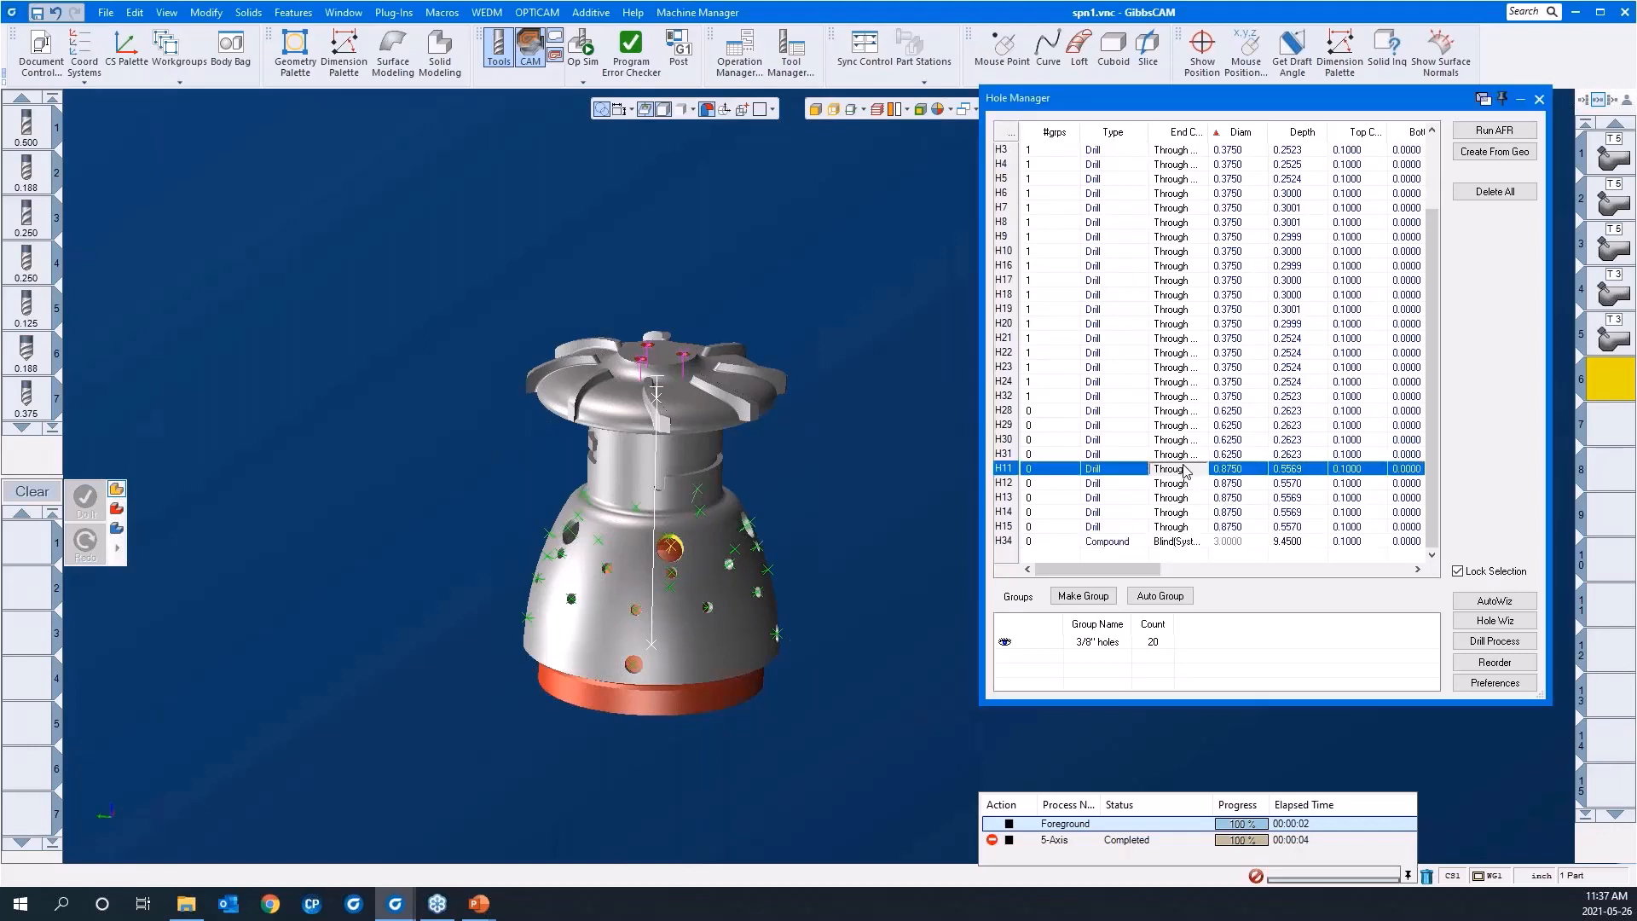
pyautogui.keyDown('shift'); pyautogui.click(1185, 527); pyautogui.keyUp('shift')
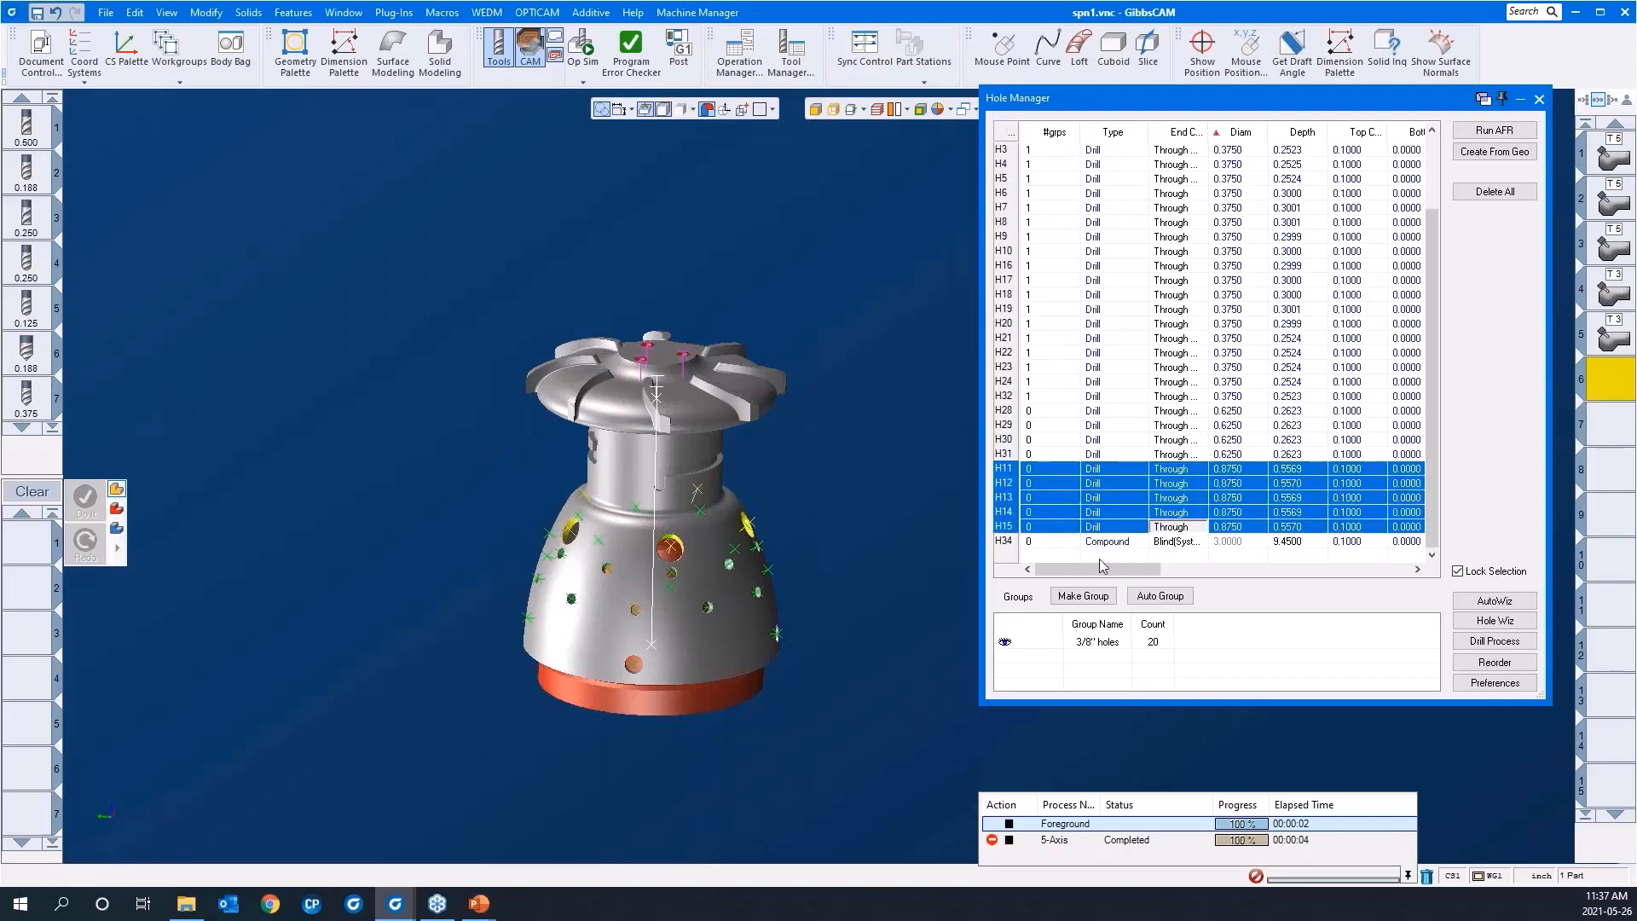
pyautogui.click(1083, 597)
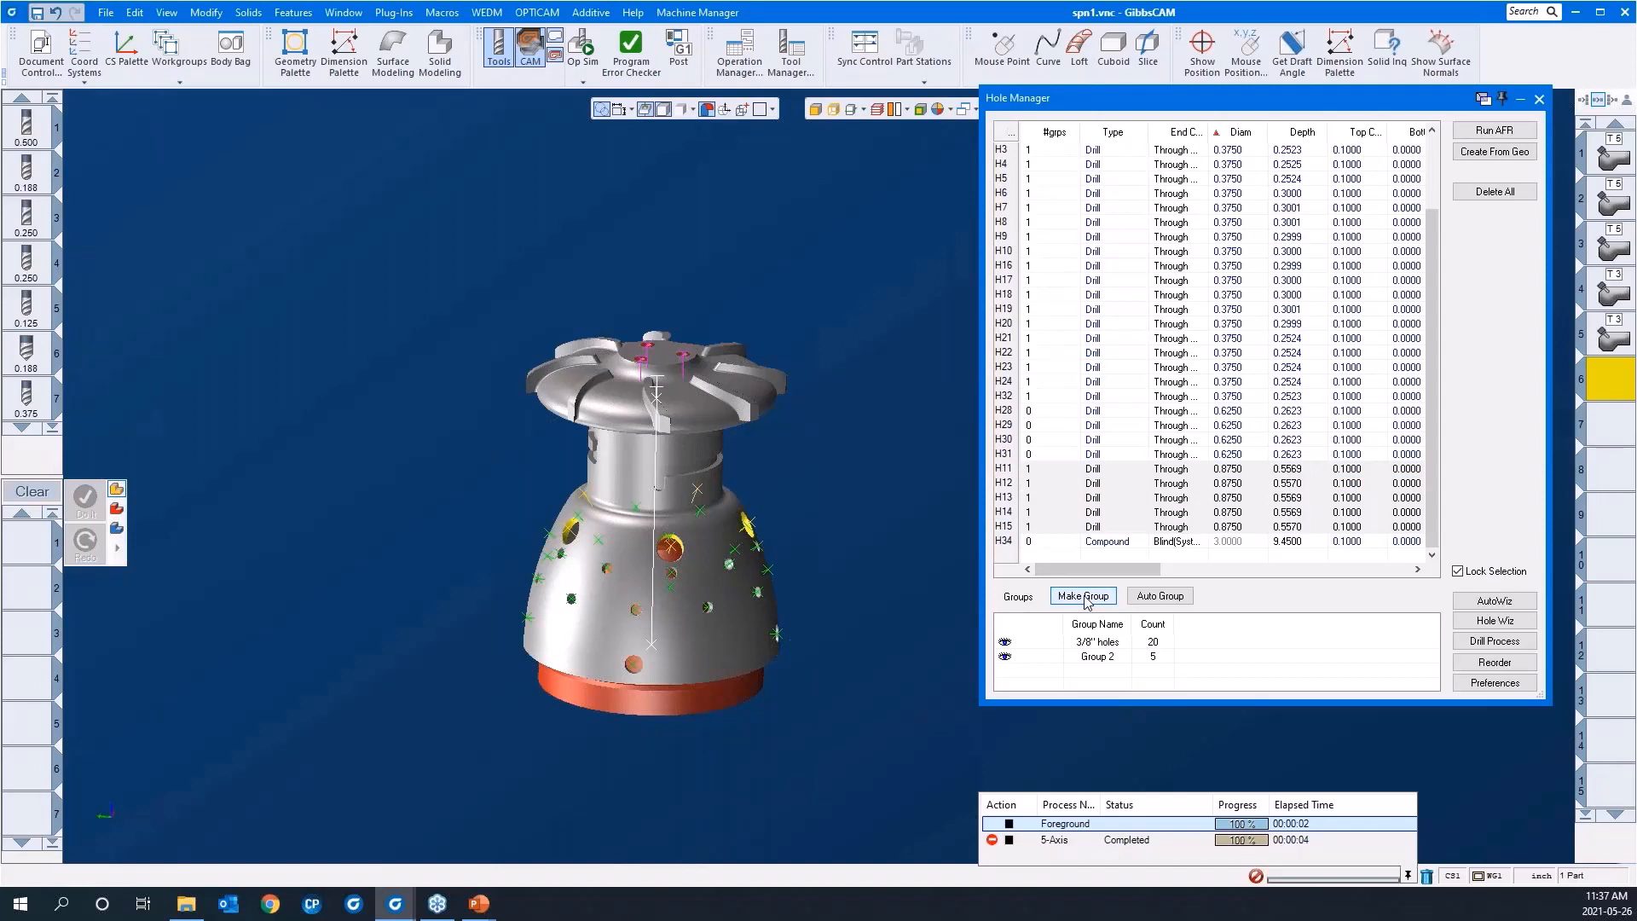
# Step: Rename the group of 0.8750 diameter holes as 7/8" bores
pyautogui.doubleClick(1092, 656)
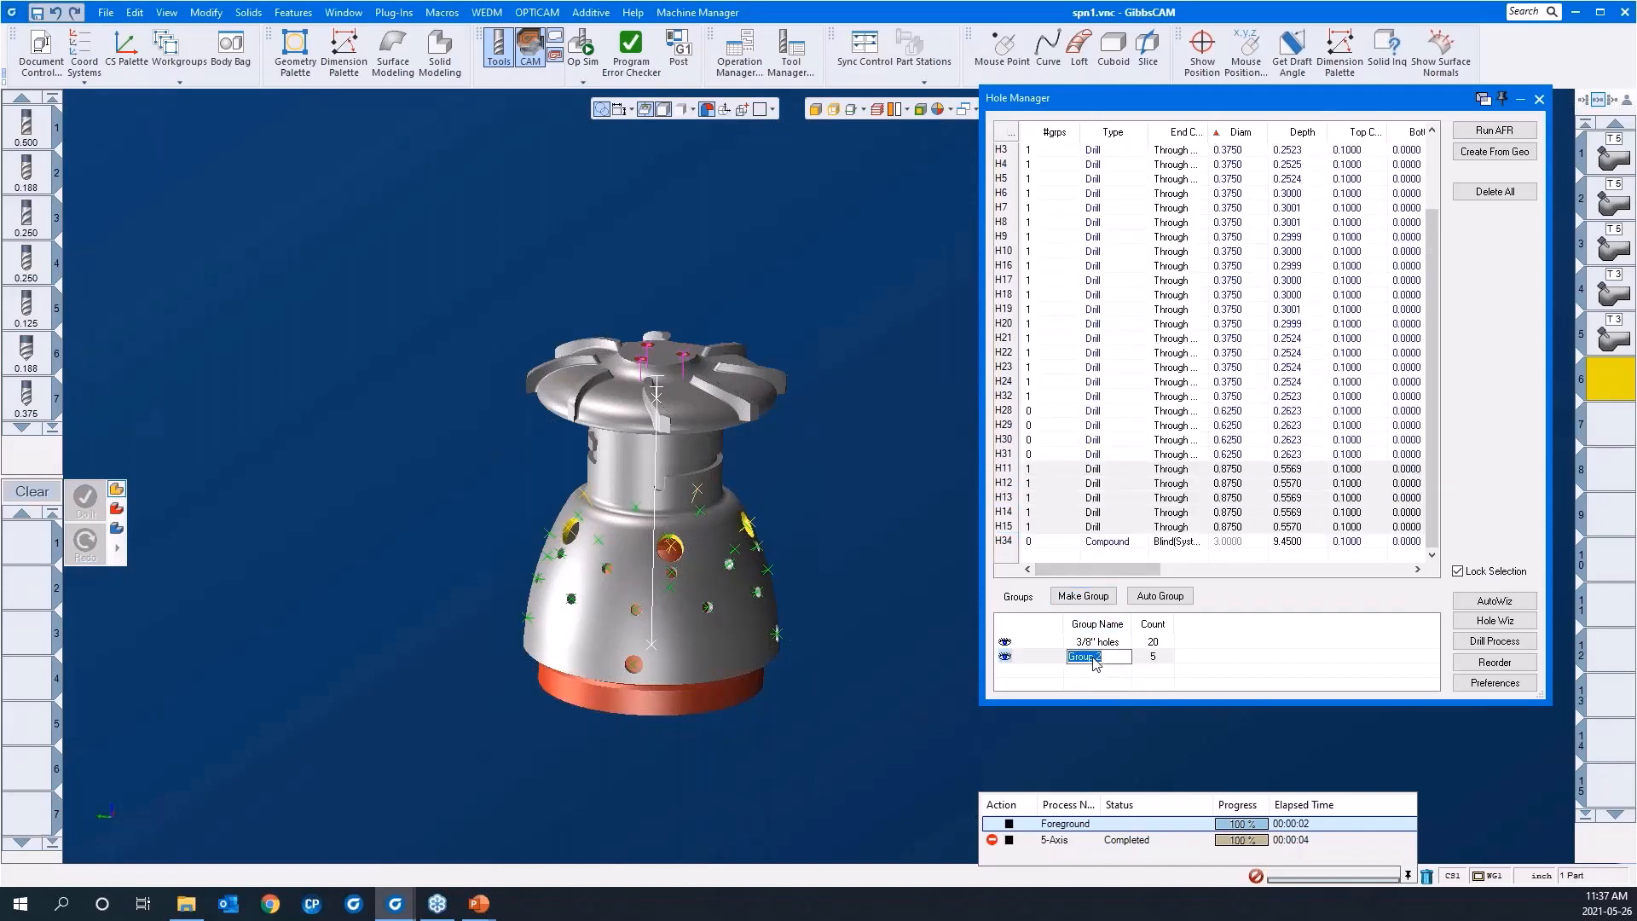
pyautogui.write('7/8" bores')
pyautogui.click(1092, 679)
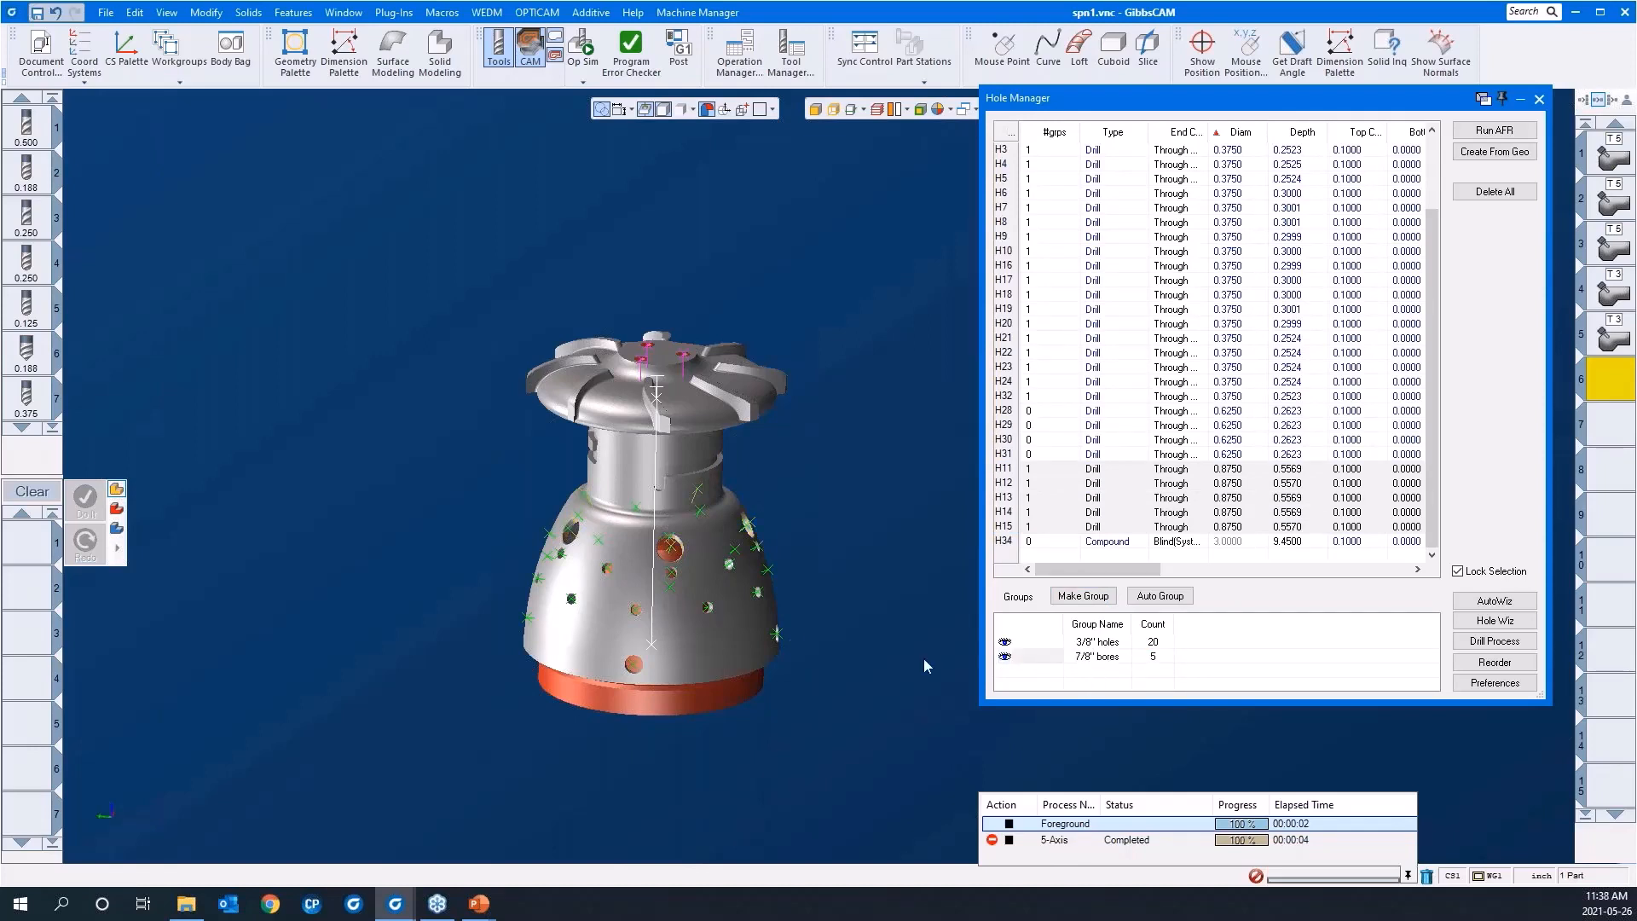
# Step: Highlight the 3/8" holes group on the part to check its members and clear the selection
pyautogui.scroll(-2, 365, 432)
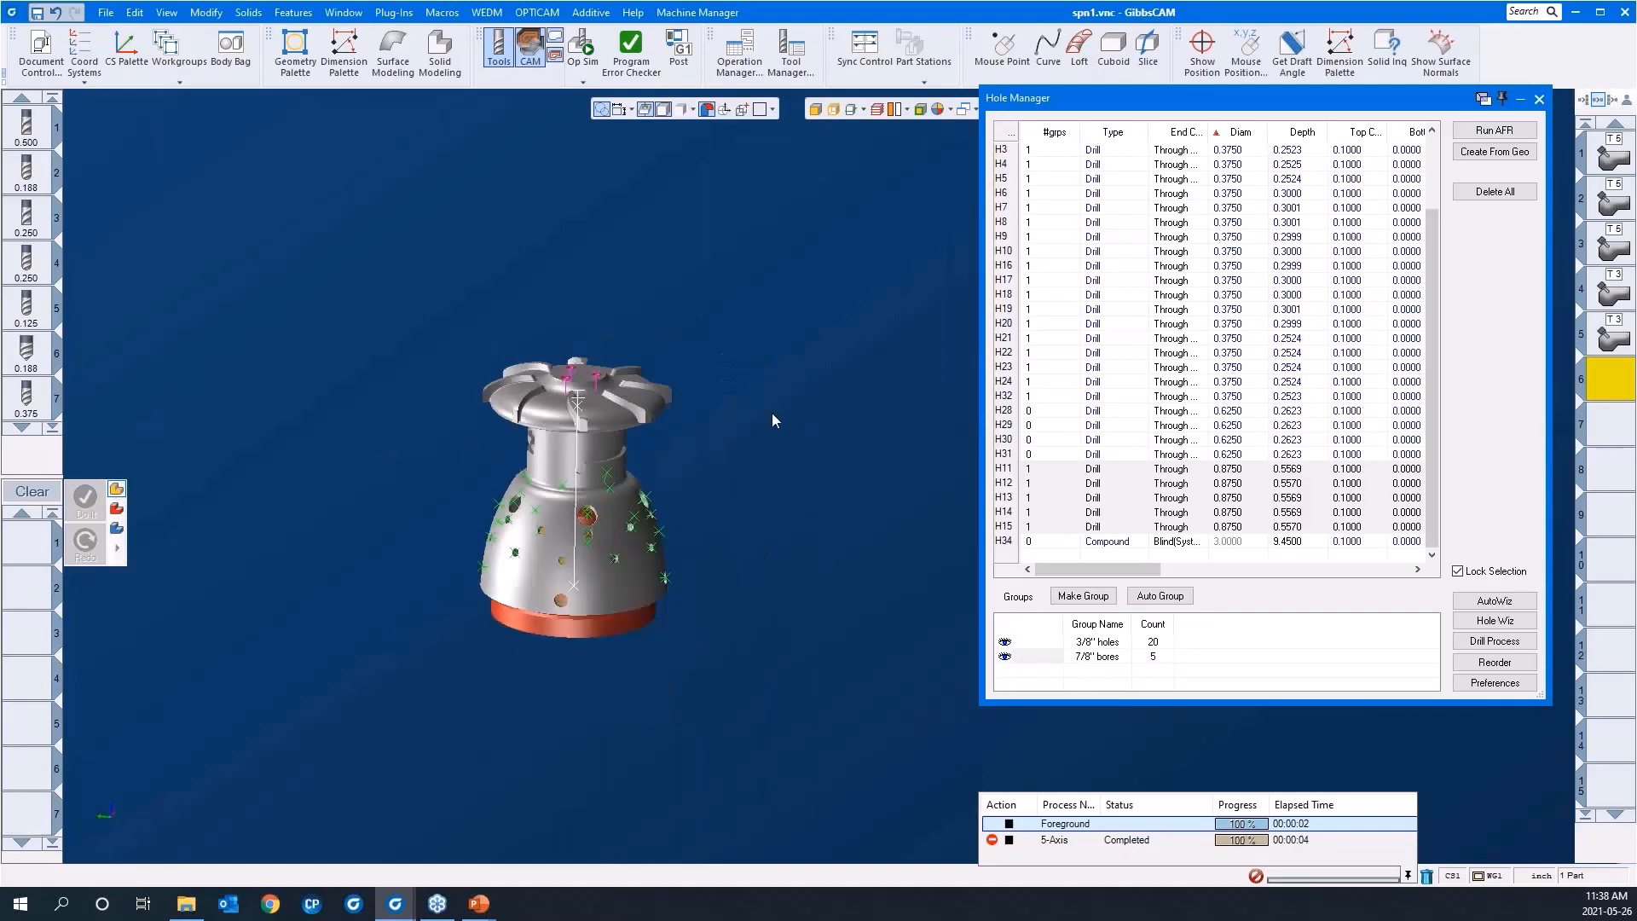
pyautogui.moveTo(825, 612); pyautogui.dragTo(407, 552, button='middle')
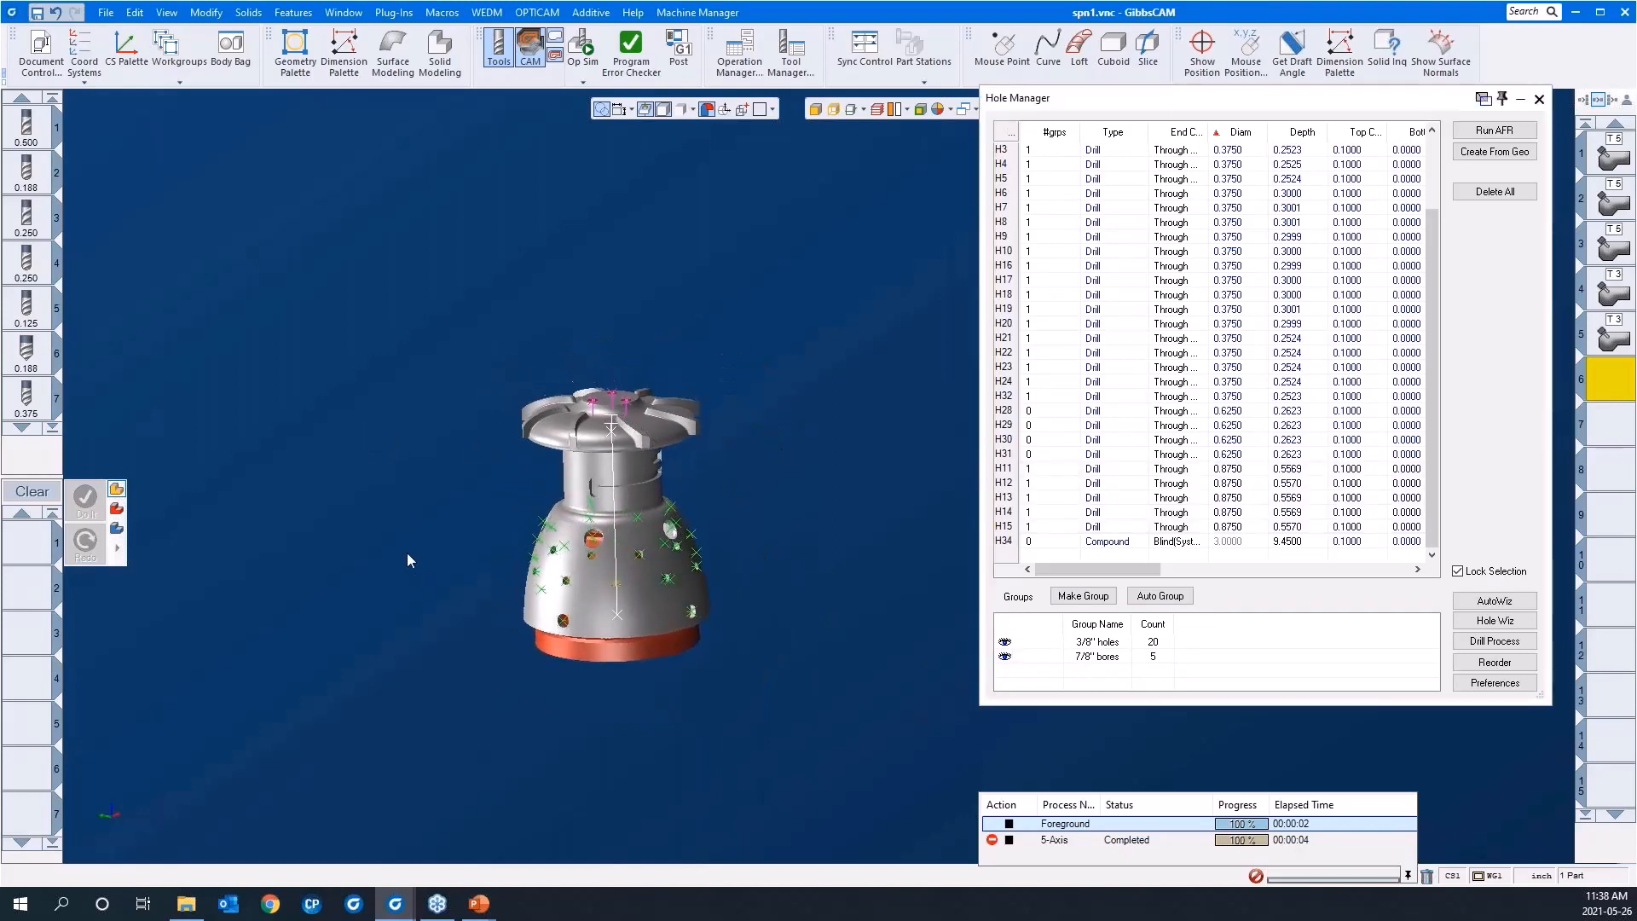
pyautogui.click(1075, 646)
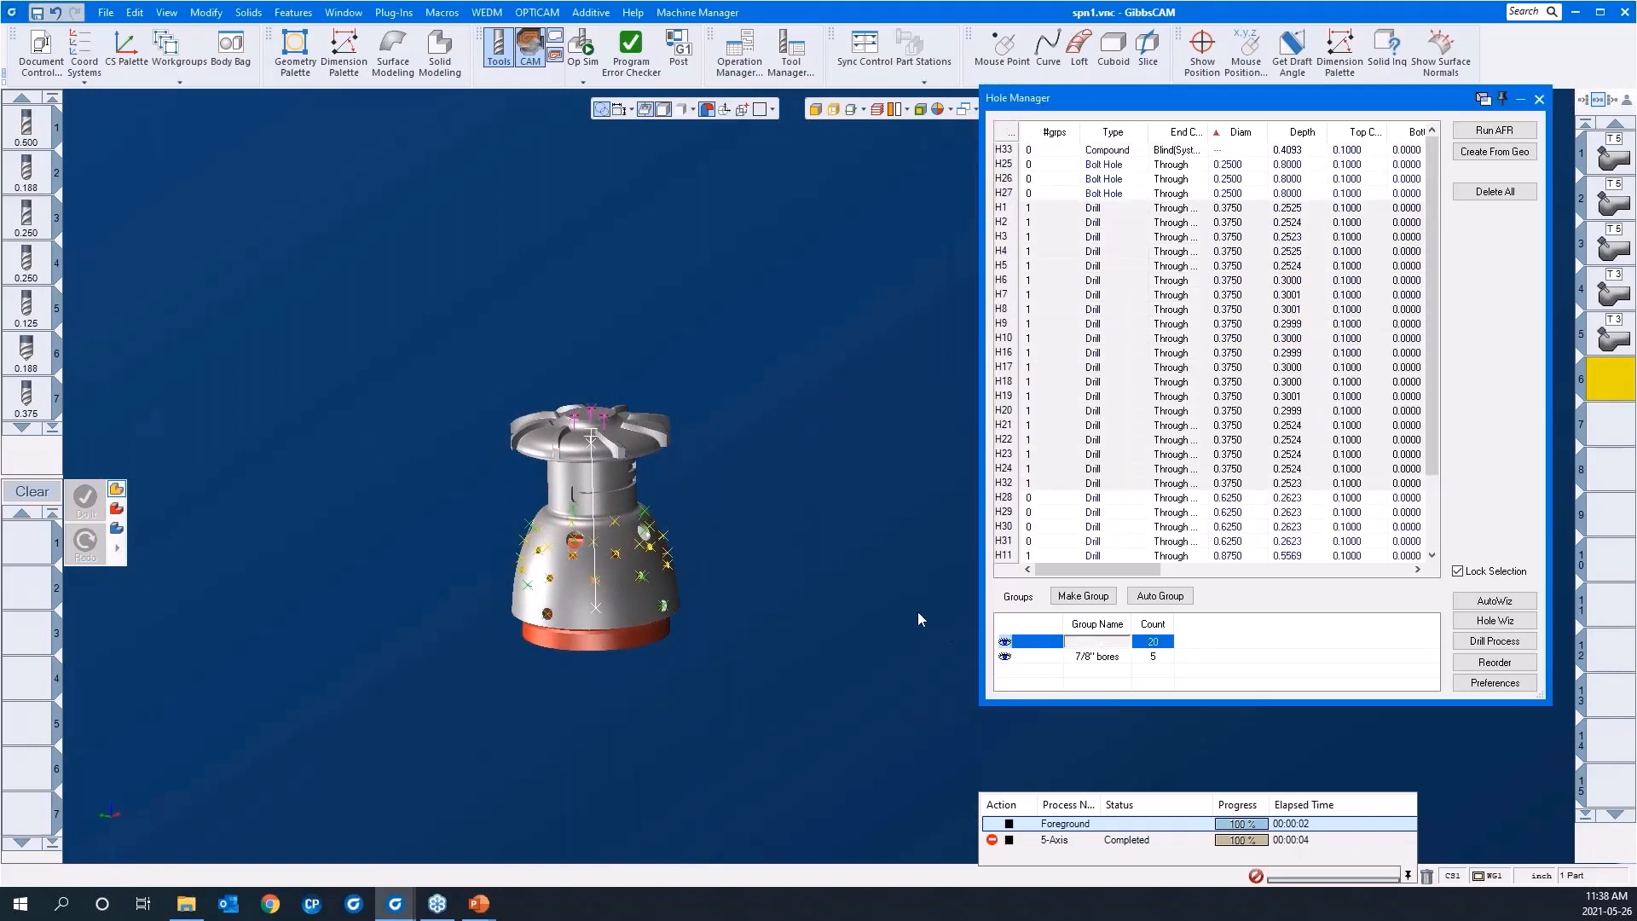
pyautogui.click(841, 574)
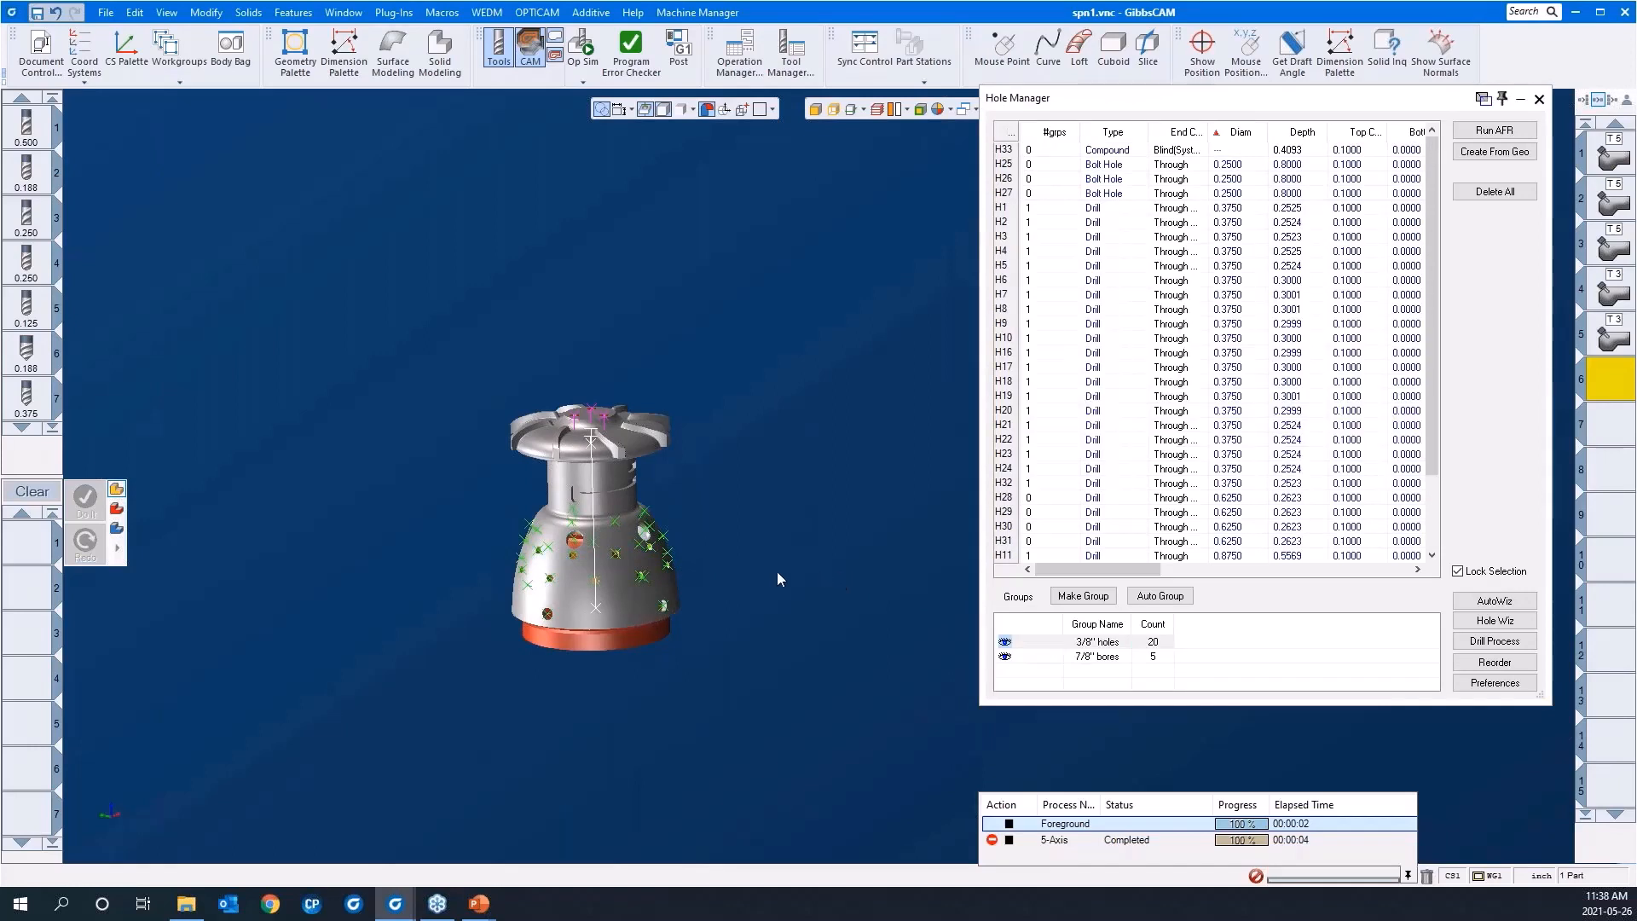
# Step: Load the saved process list "helix bore 500 emill" and open the drilling options of its 5-axis process
pyautogui.rightClick(26, 548)
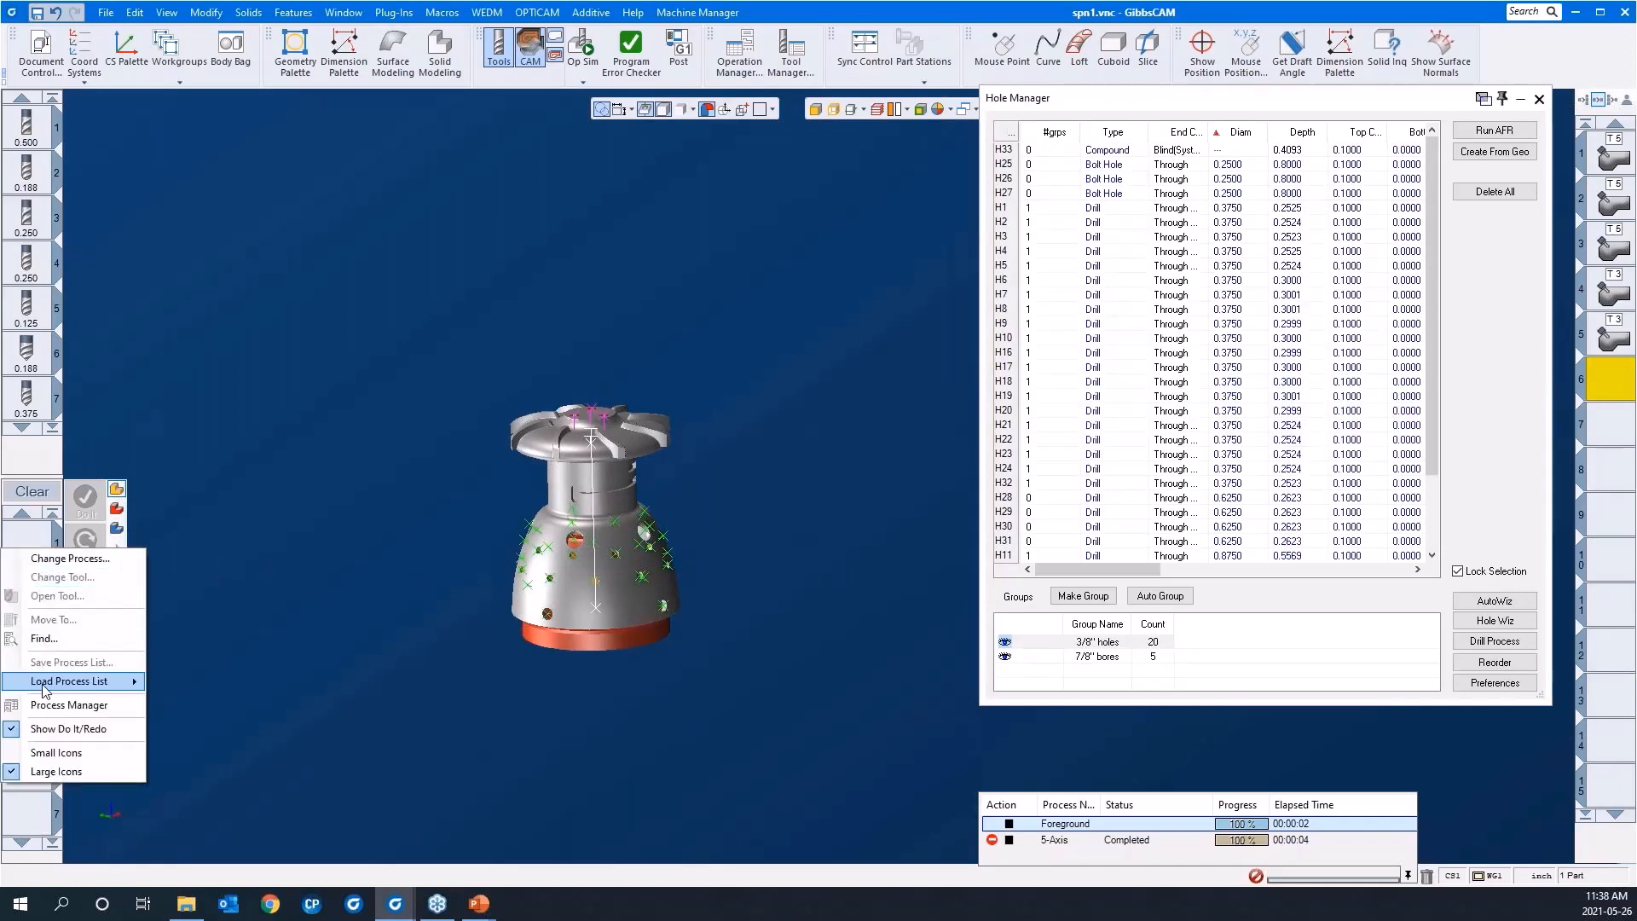
pyautogui.moveTo(45, 688)
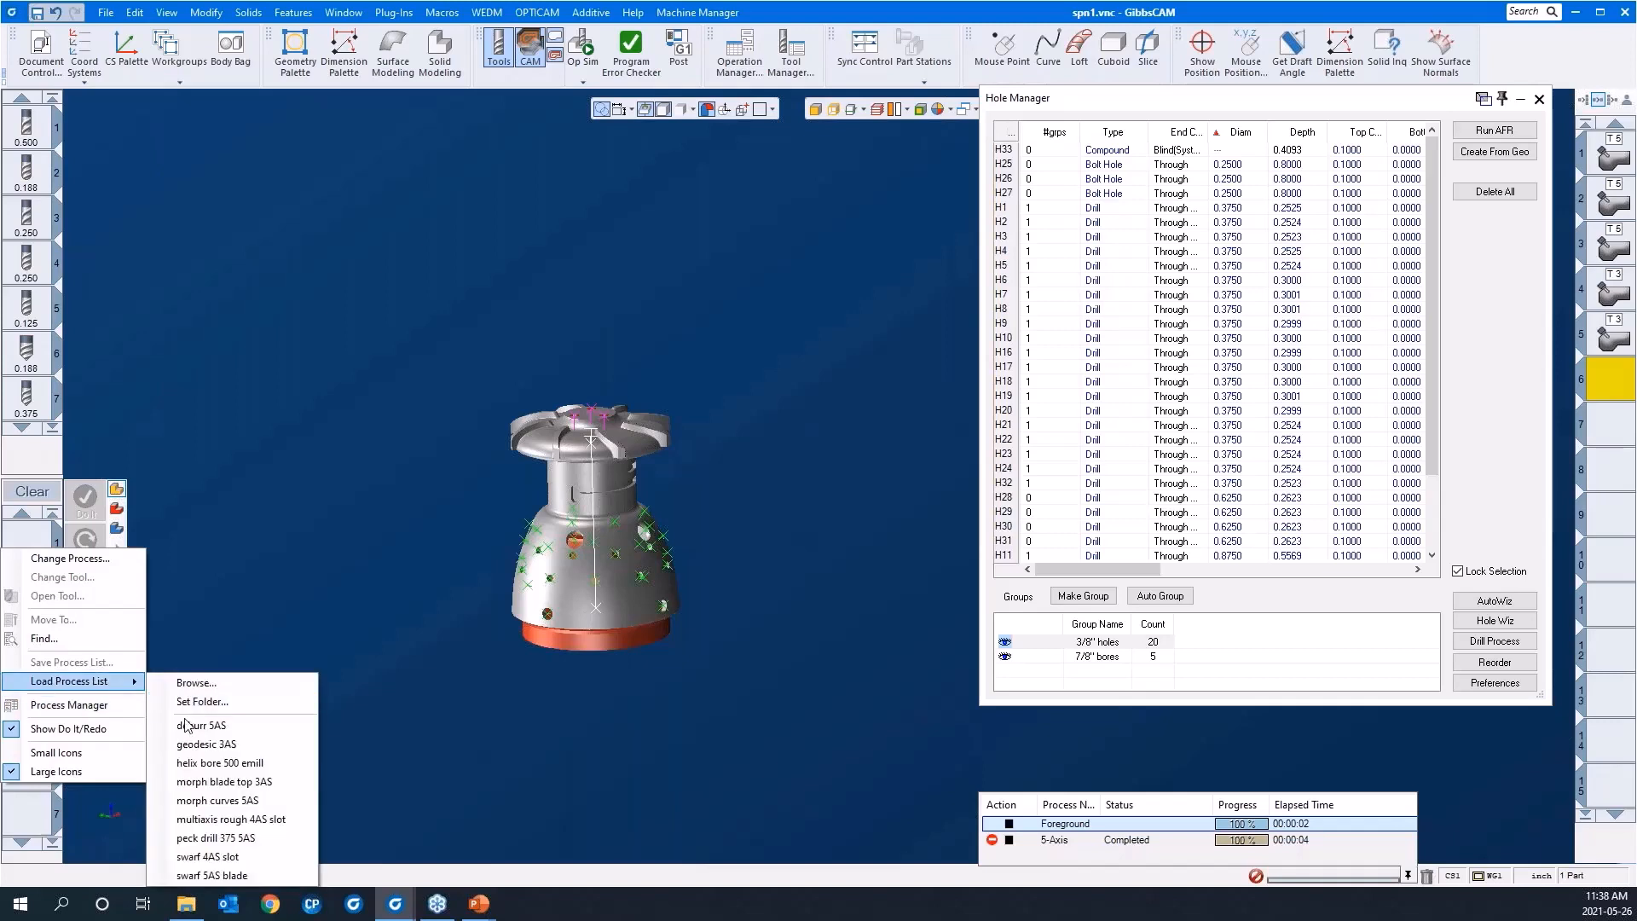
pyautogui.click(223, 765)
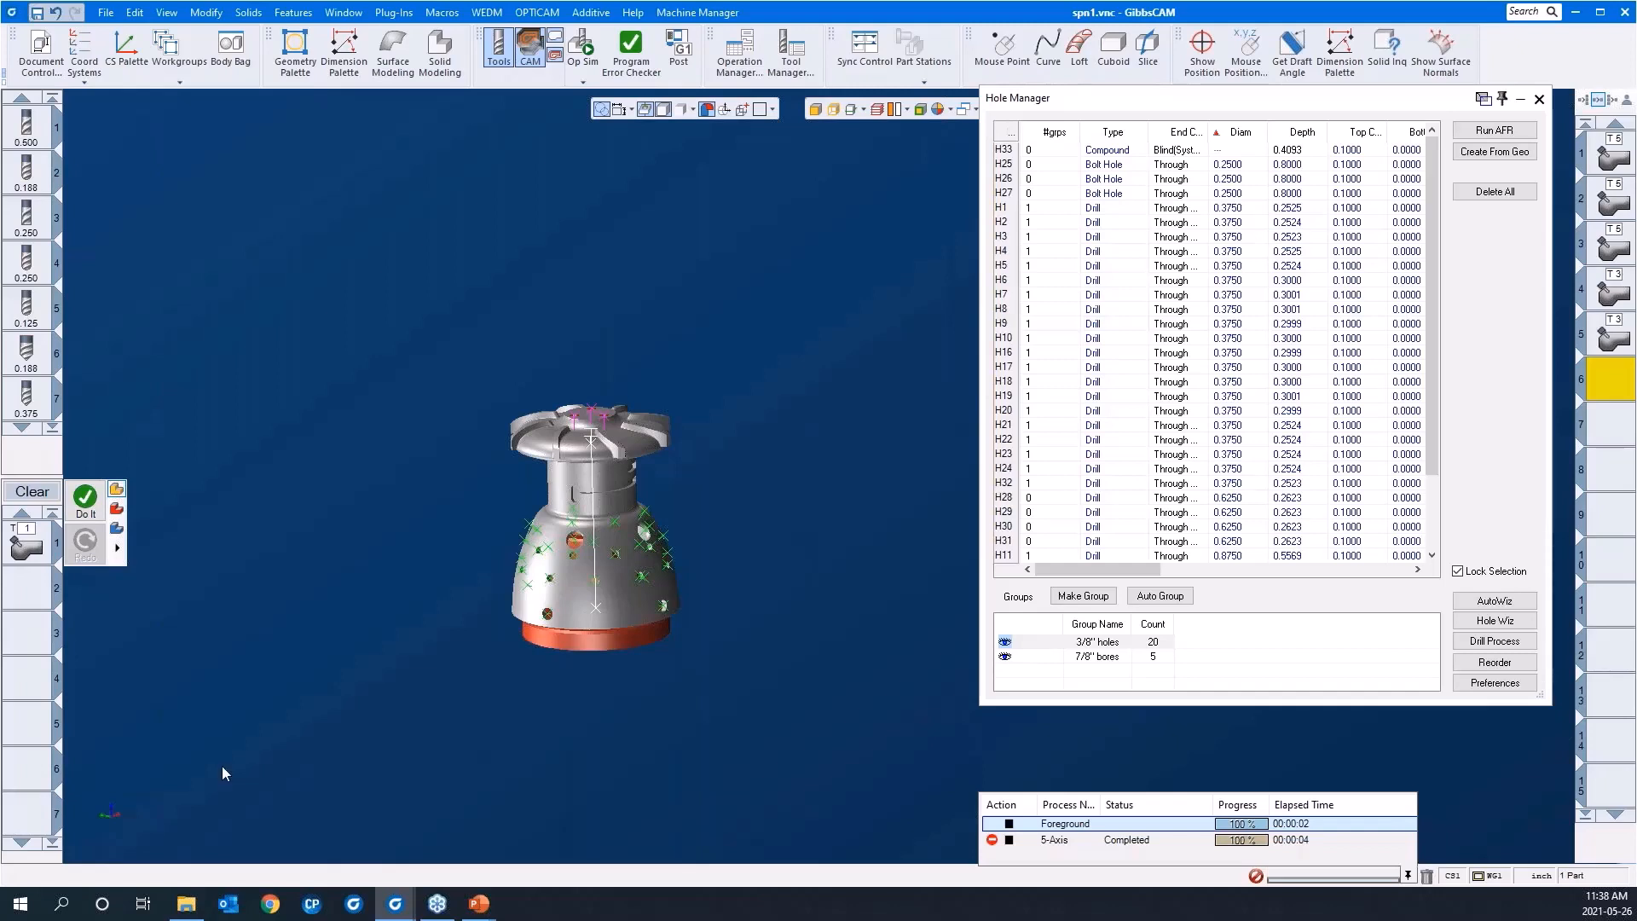
pyautogui.click(36, 548)
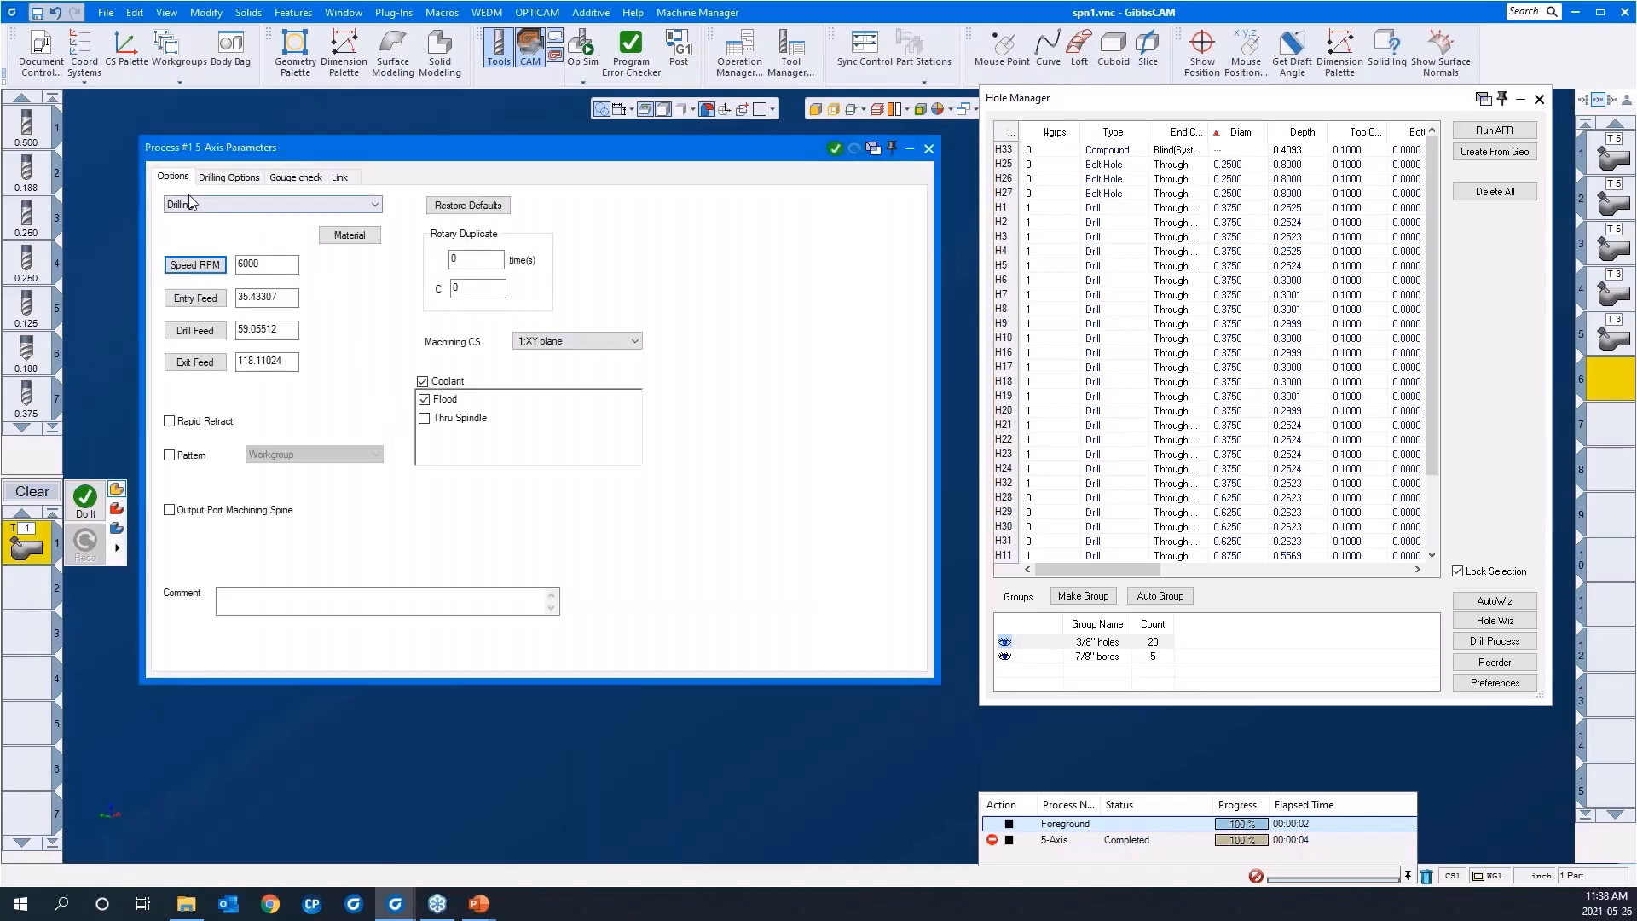
pyautogui.click(229, 178)
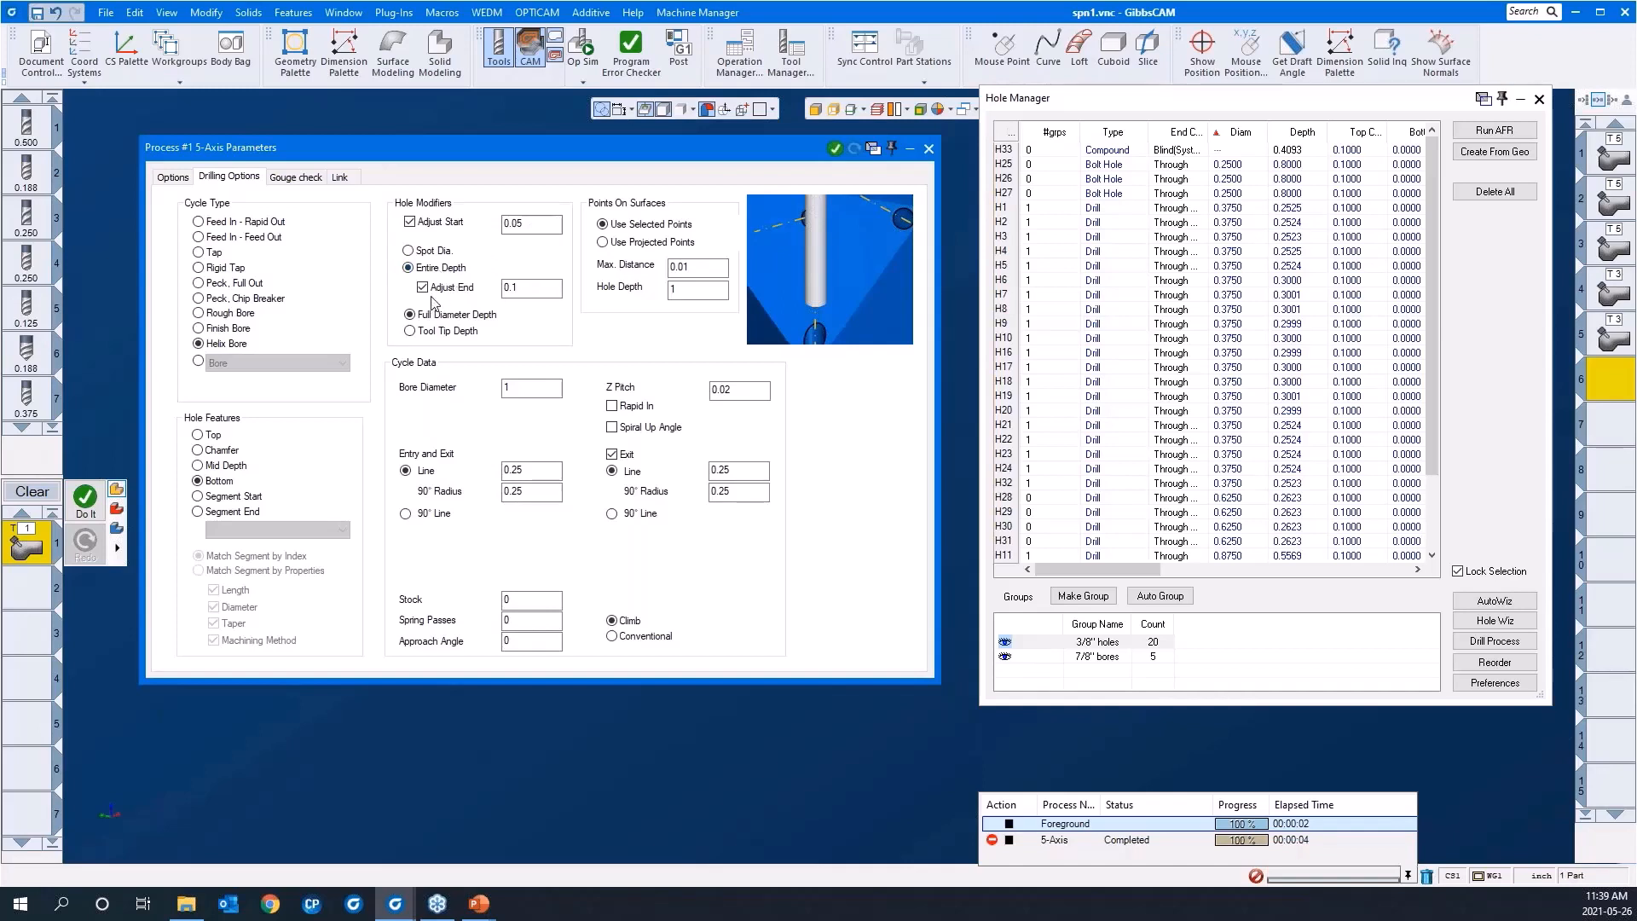
# Step: Set the helix bore's end adjustment to -.05 and collapse the process parameters dialog
pyautogui.doubleClick(526, 291)
pyautogui.press('BackSpace')
pyautogui.click(300, 179)
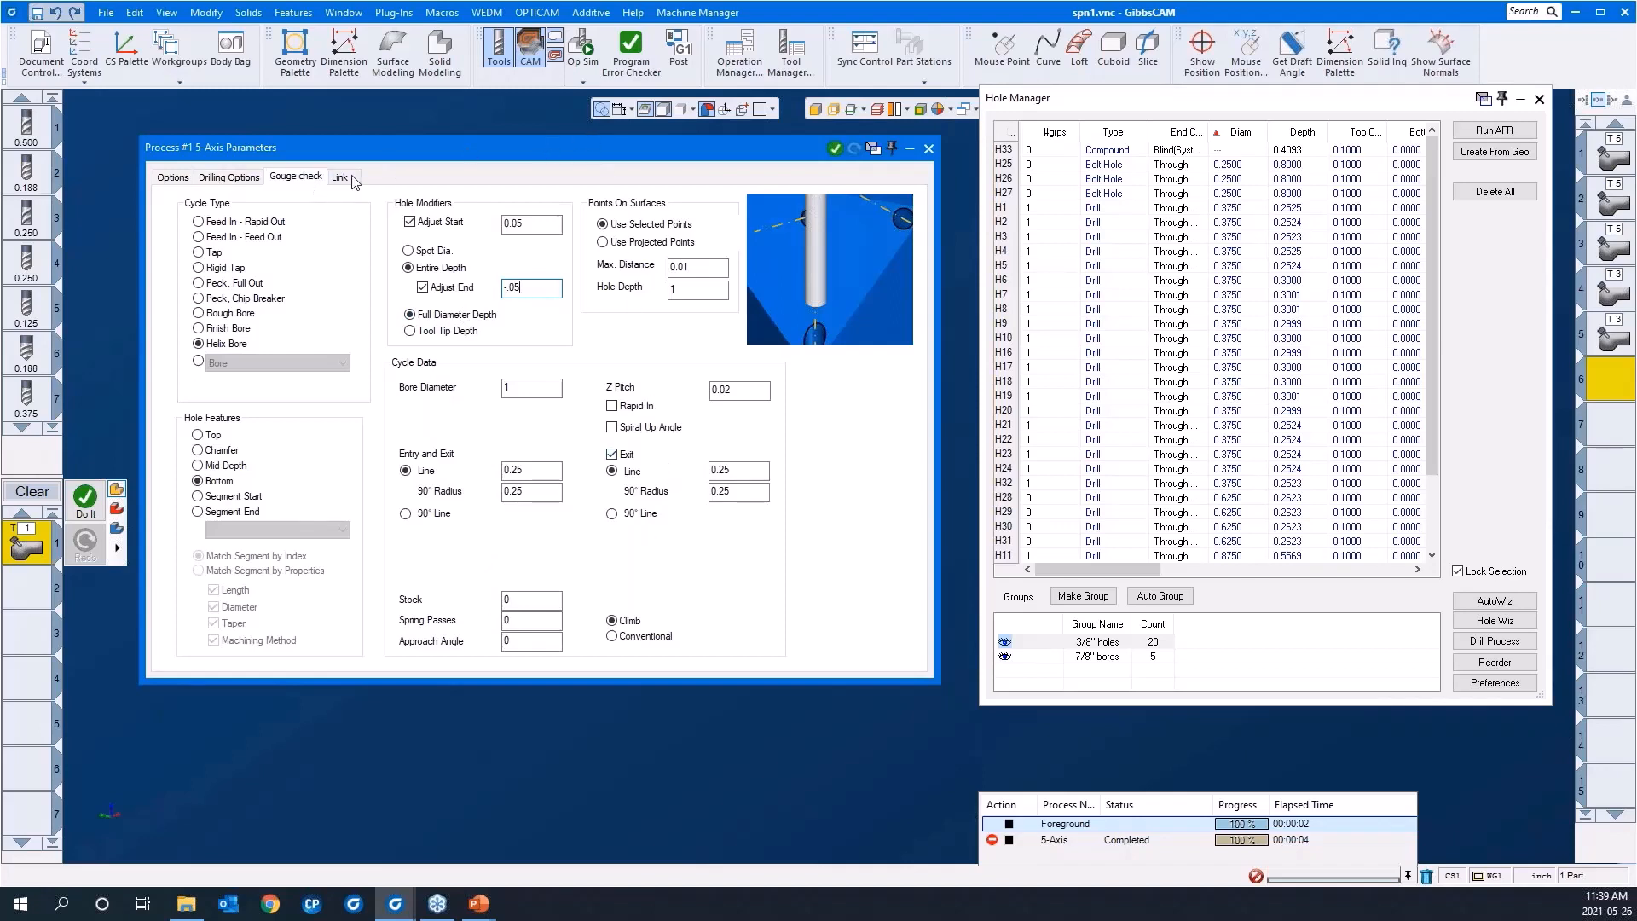
pyautogui.doubleClick(445, 158)
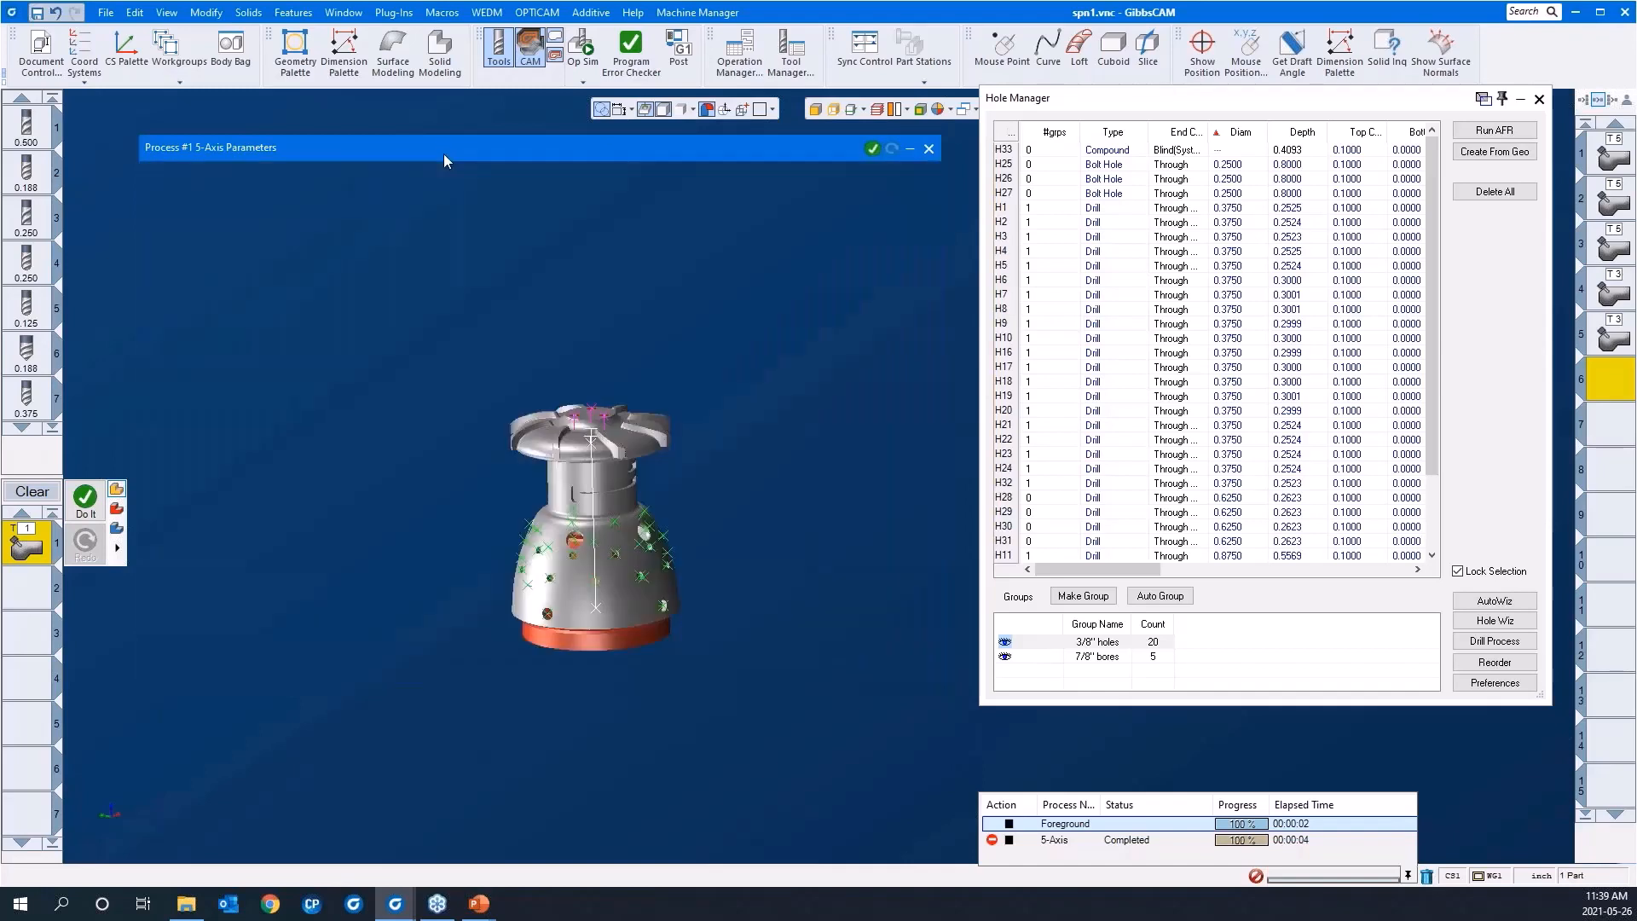
# Step: Select the 7/8" bores group and generate the 5-axis helix bore toolpath on its holes
pyautogui.click(1084, 656)
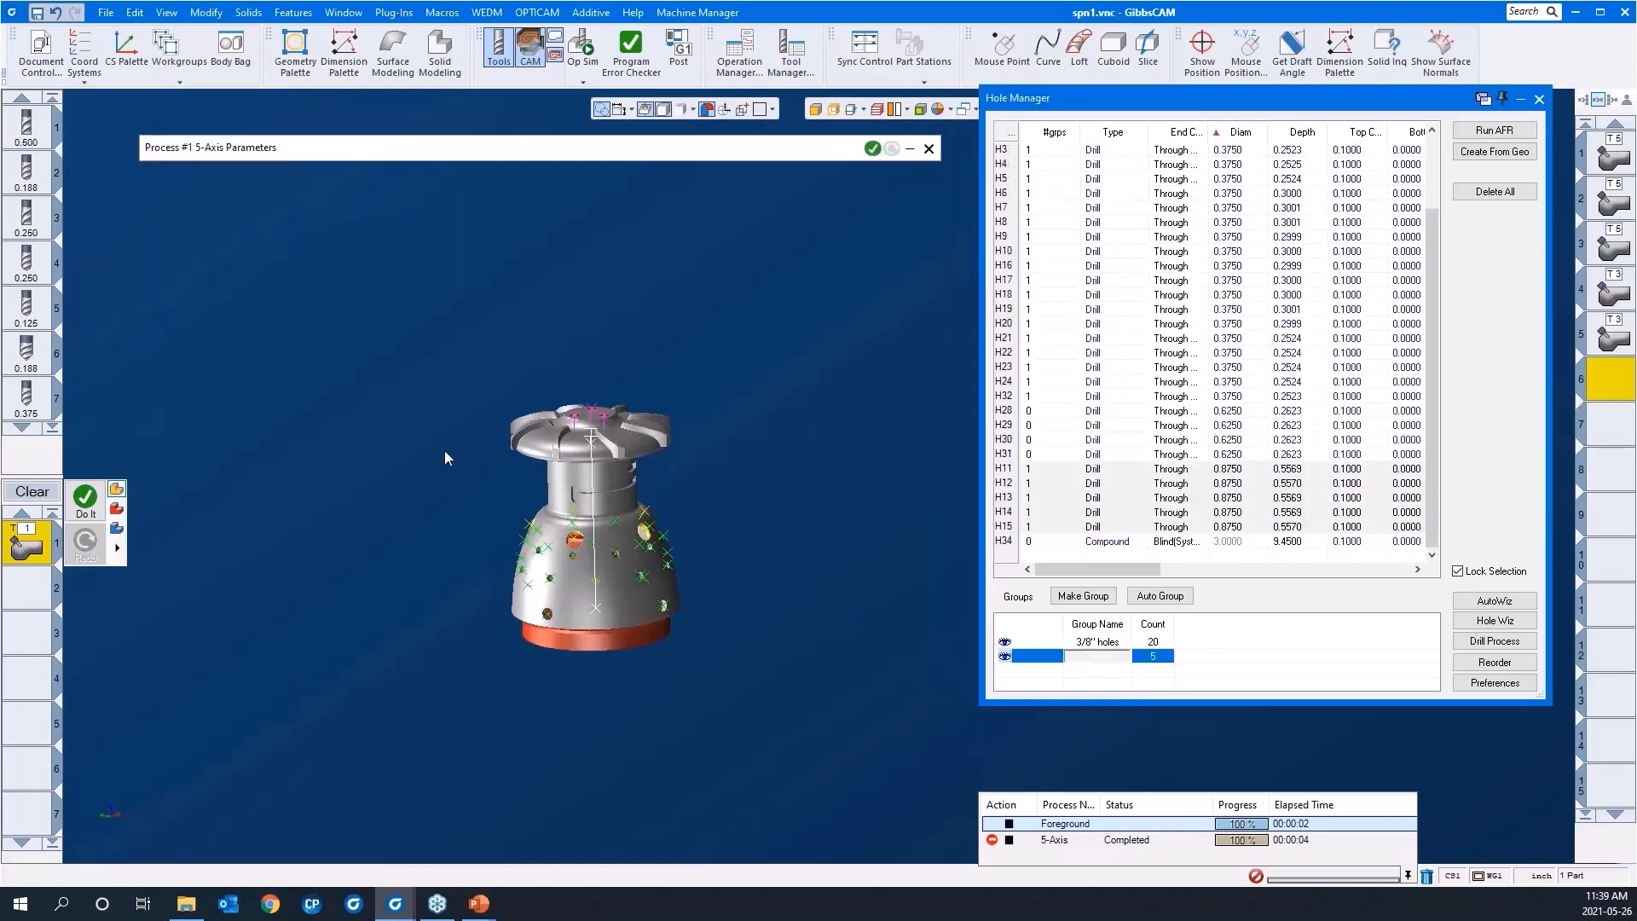
pyautogui.scroll(4, 394, 509)
pyautogui.click(394, 509)
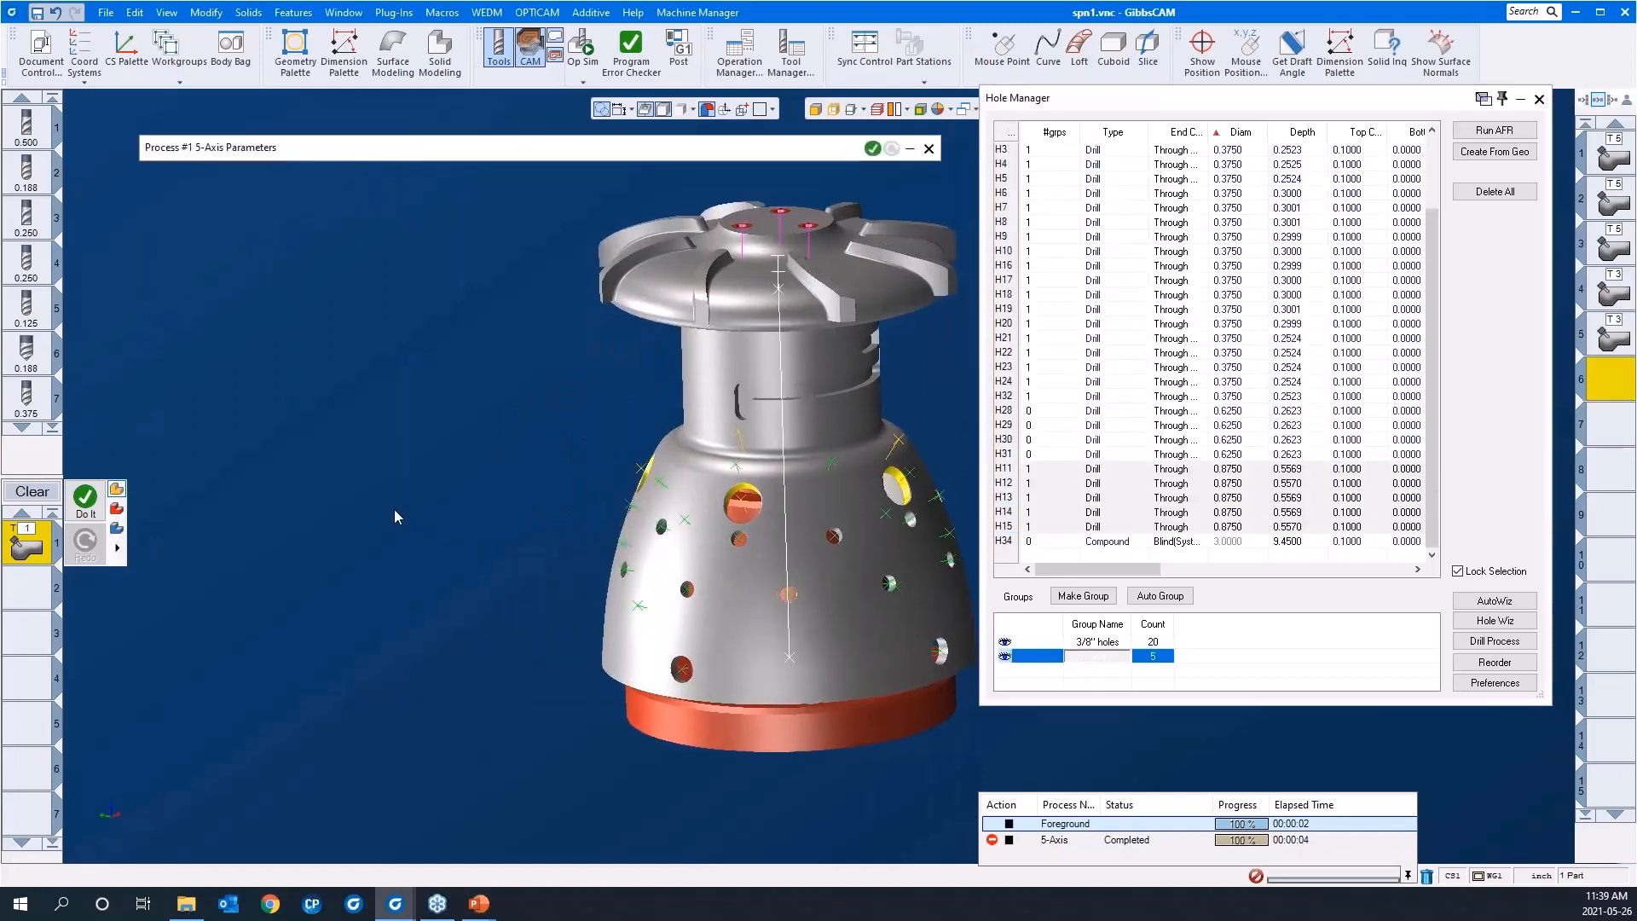
pyautogui.click(415, 466)
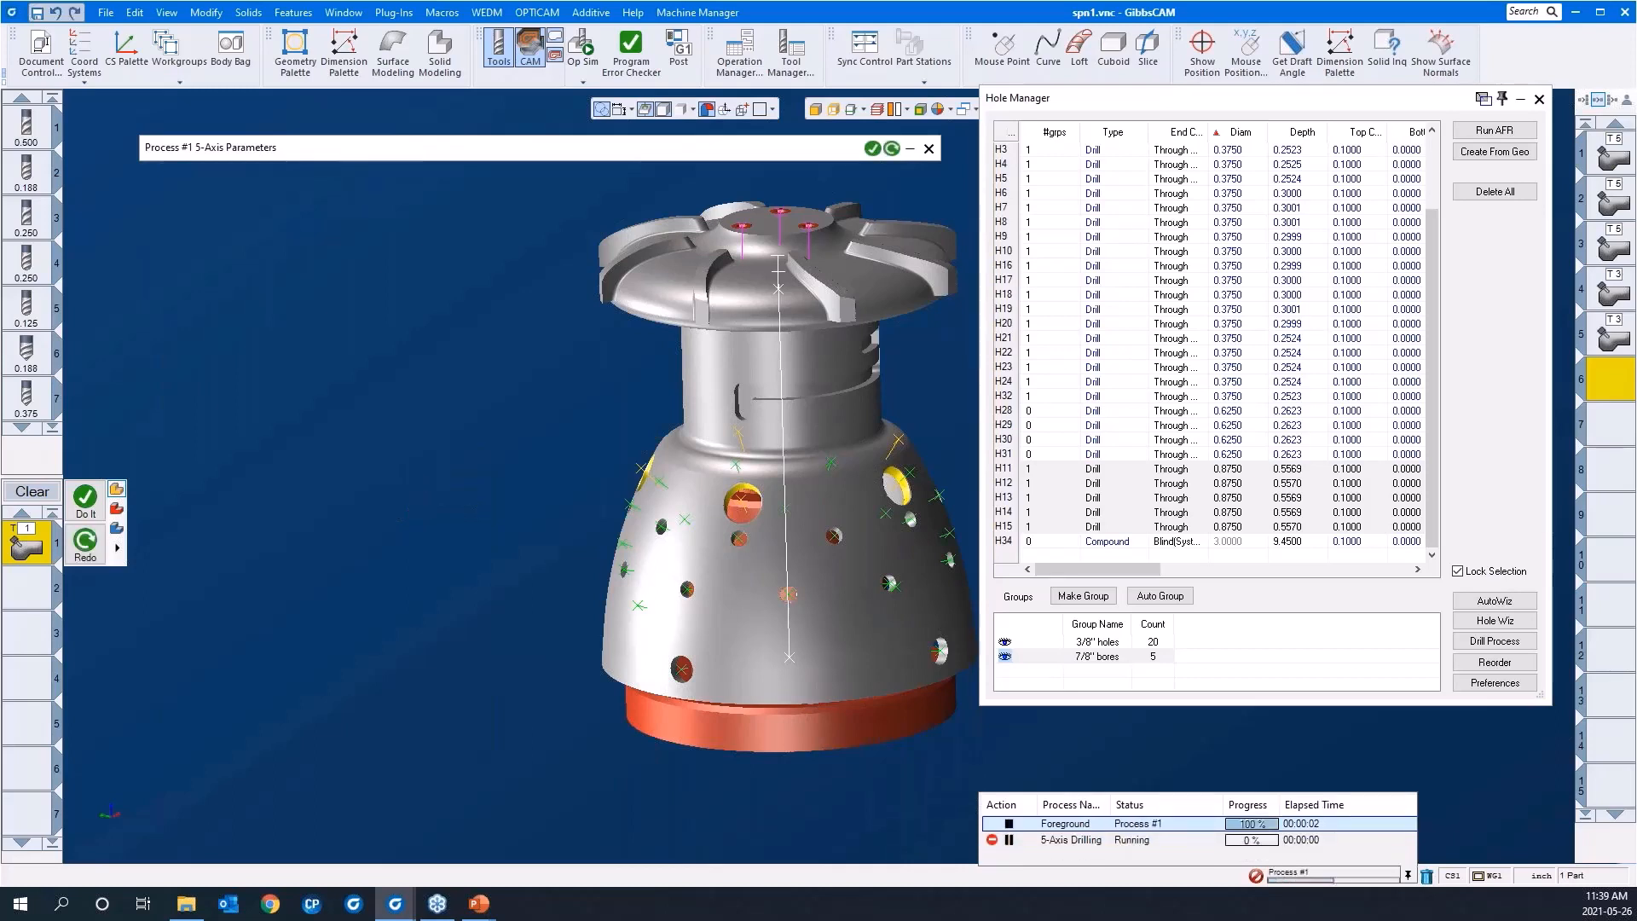
pyautogui.scroll(-3, 344, 471)
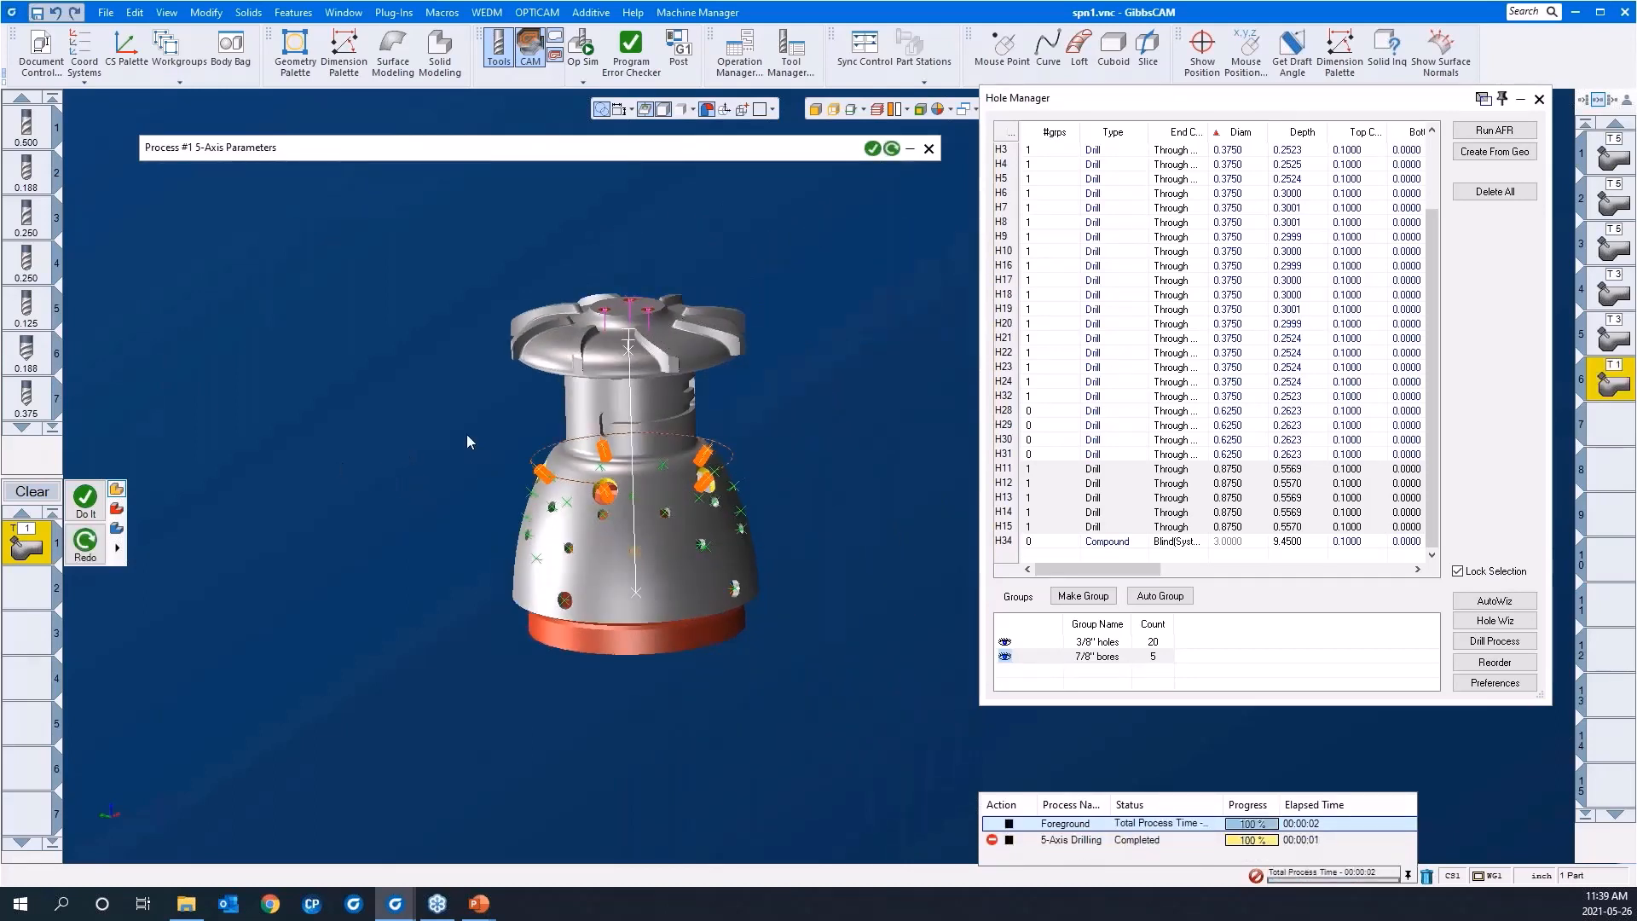
pyautogui.moveTo(465, 422); pyautogui.dragTo(699, 564)
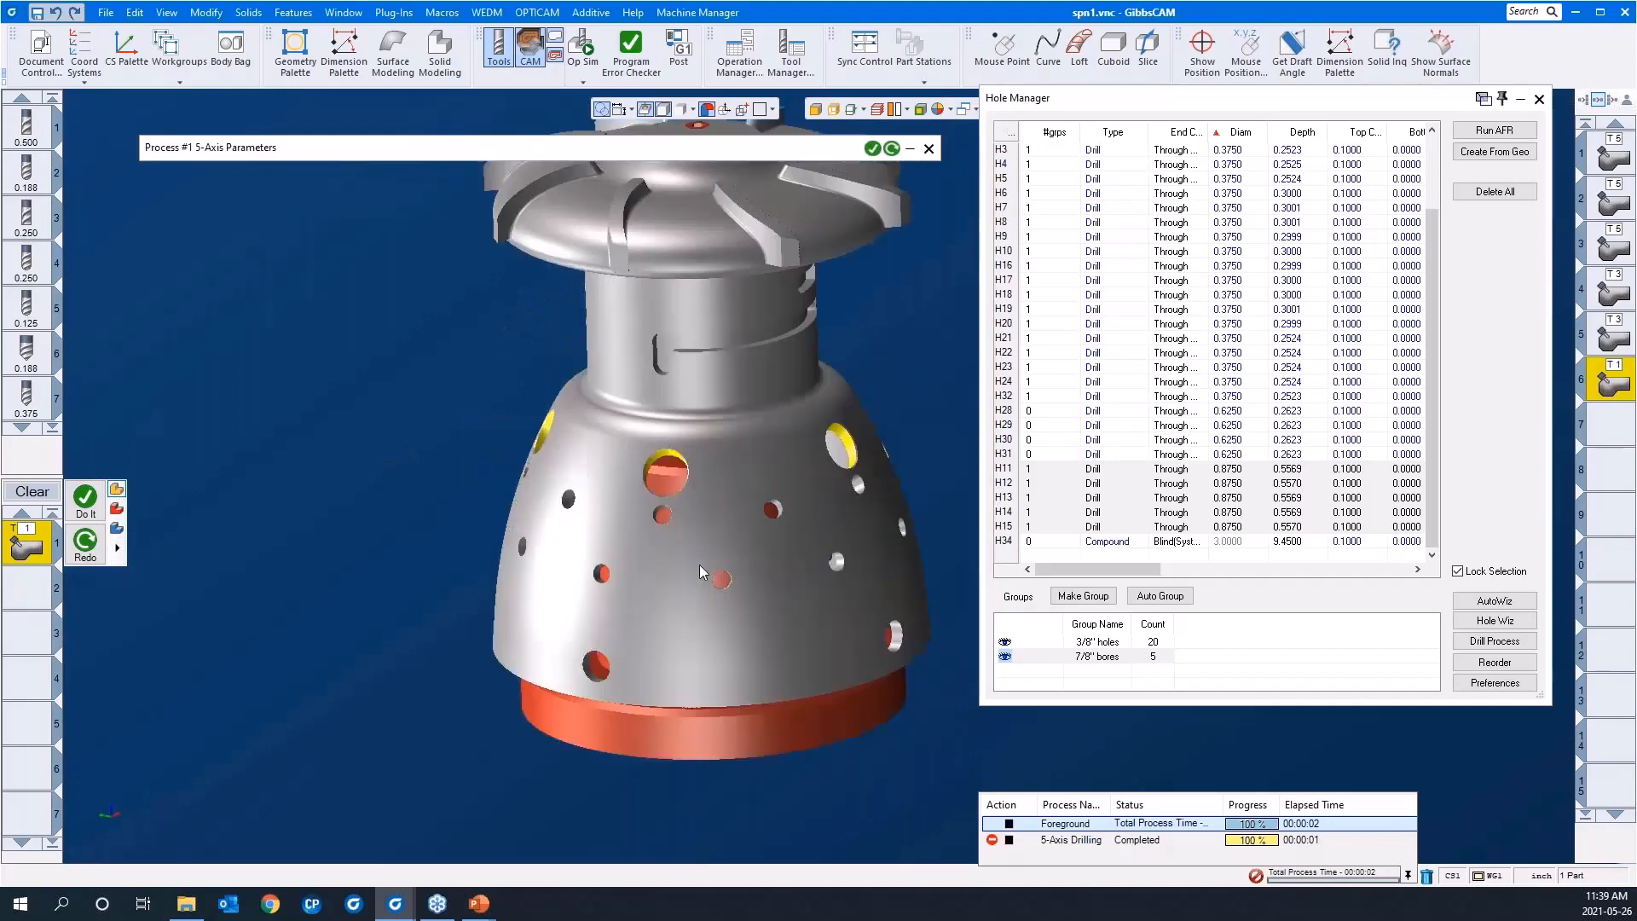
pyautogui.scroll(-2, 344, 474)
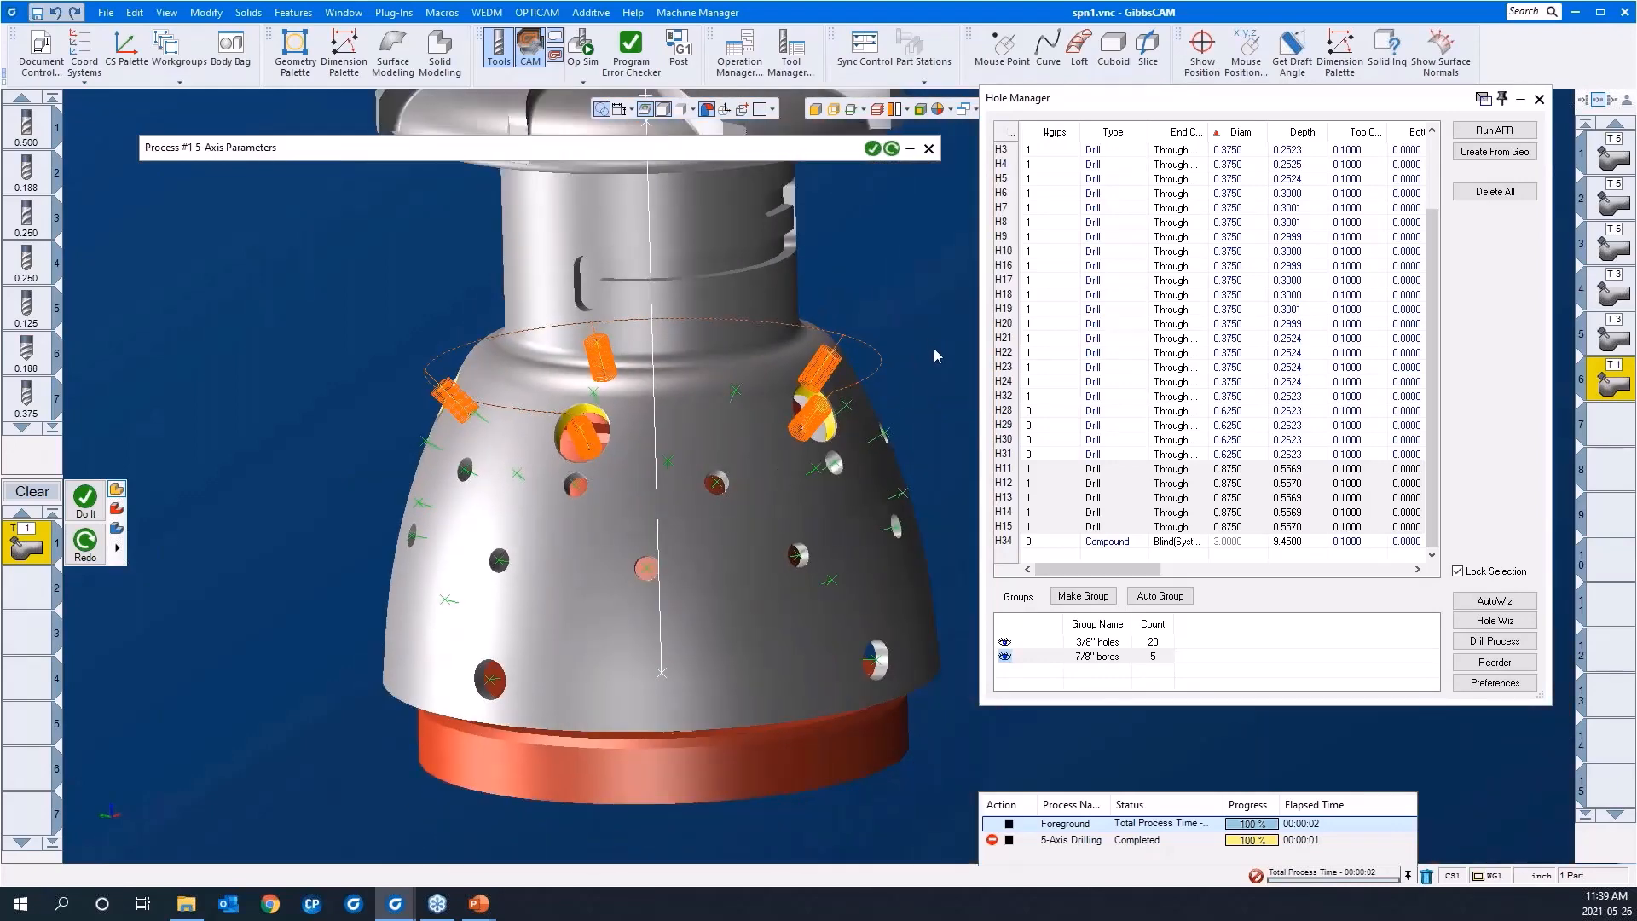
pyautogui.moveTo(935, 349); pyautogui.dragTo(934, 380, button='middle')
pyautogui.scroll(-1, 357, 415)
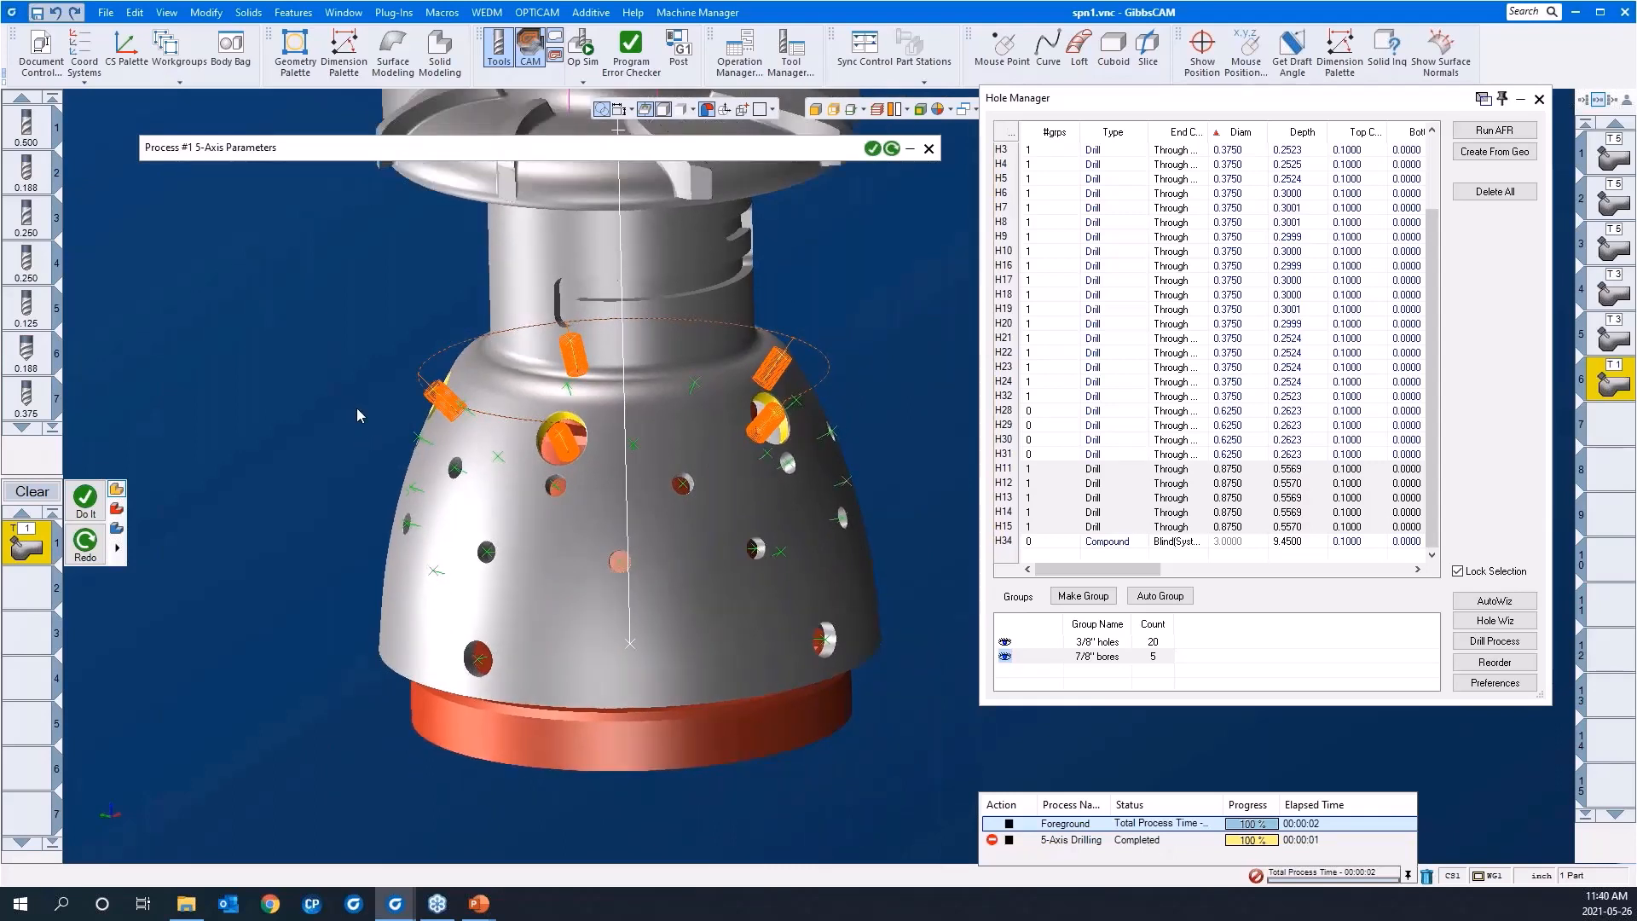
# Step: Clear the current process and load the saved process list "peck drill 375 5AS"
pyautogui.click(46, 496)
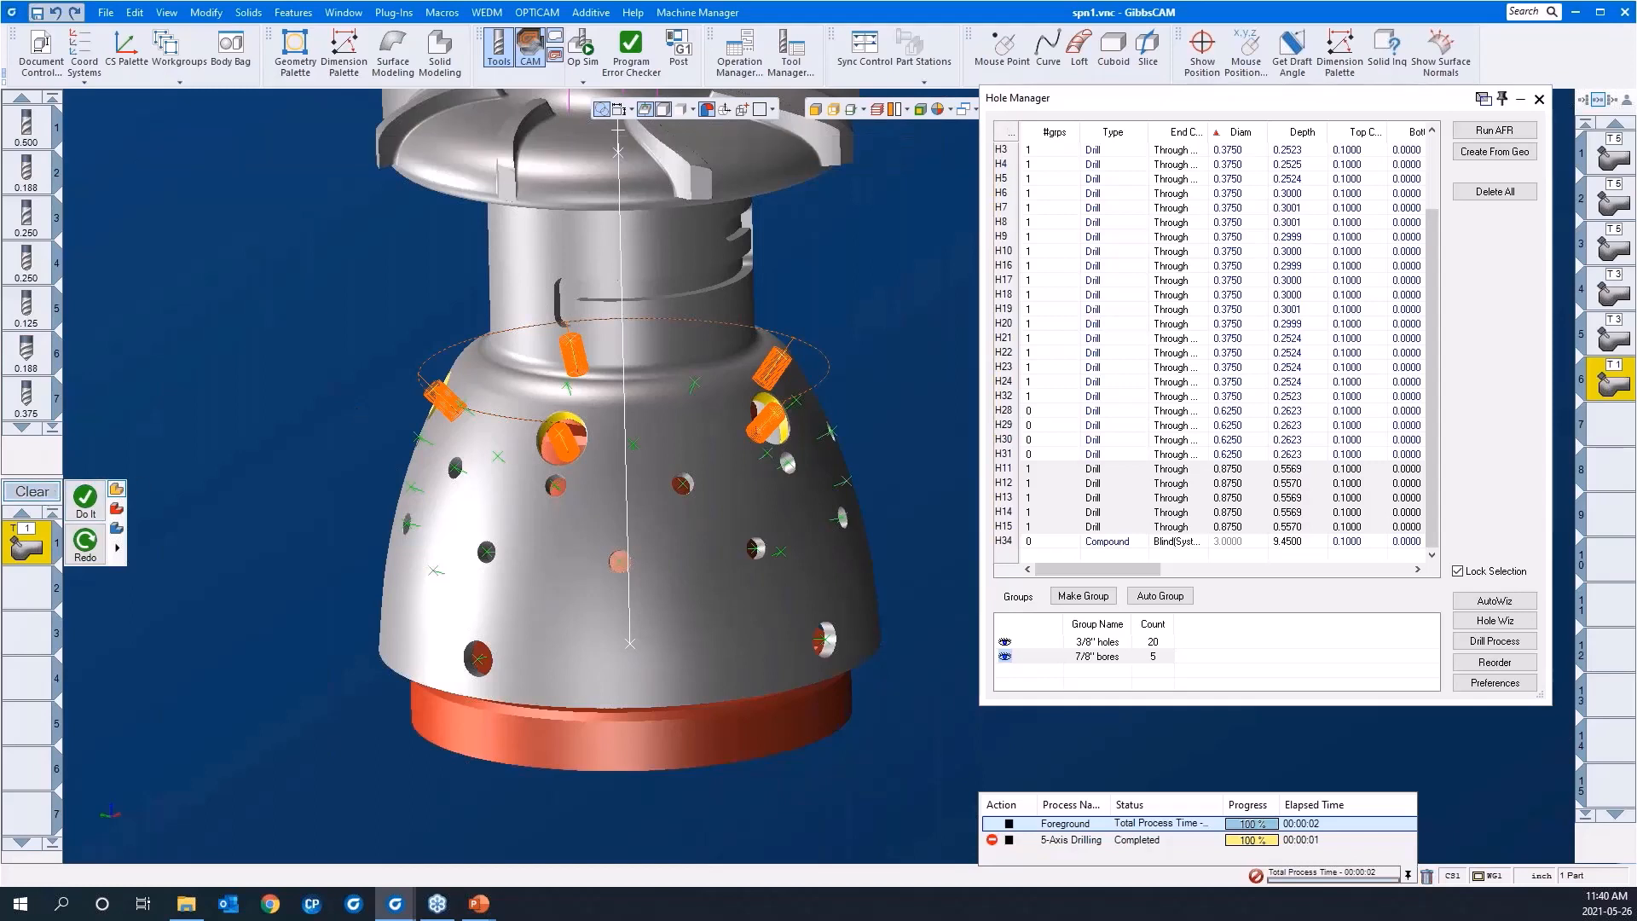
pyautogui.rightClick(37, 550)
pyautogui.moveTo(47, 678)
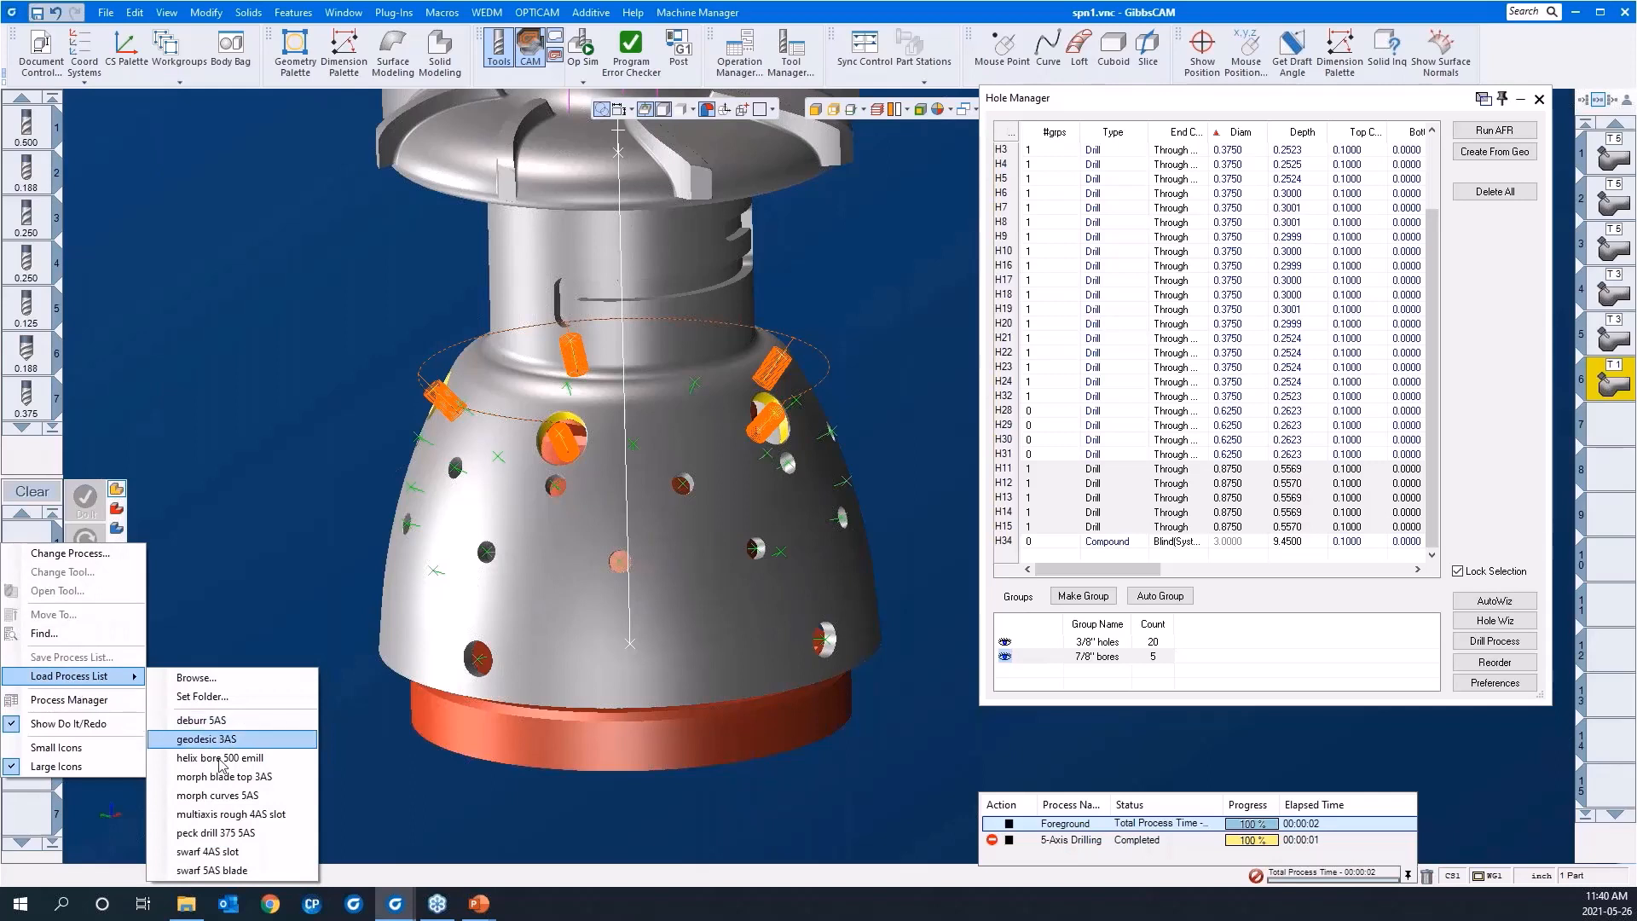
pyautogui.click(246, 840)
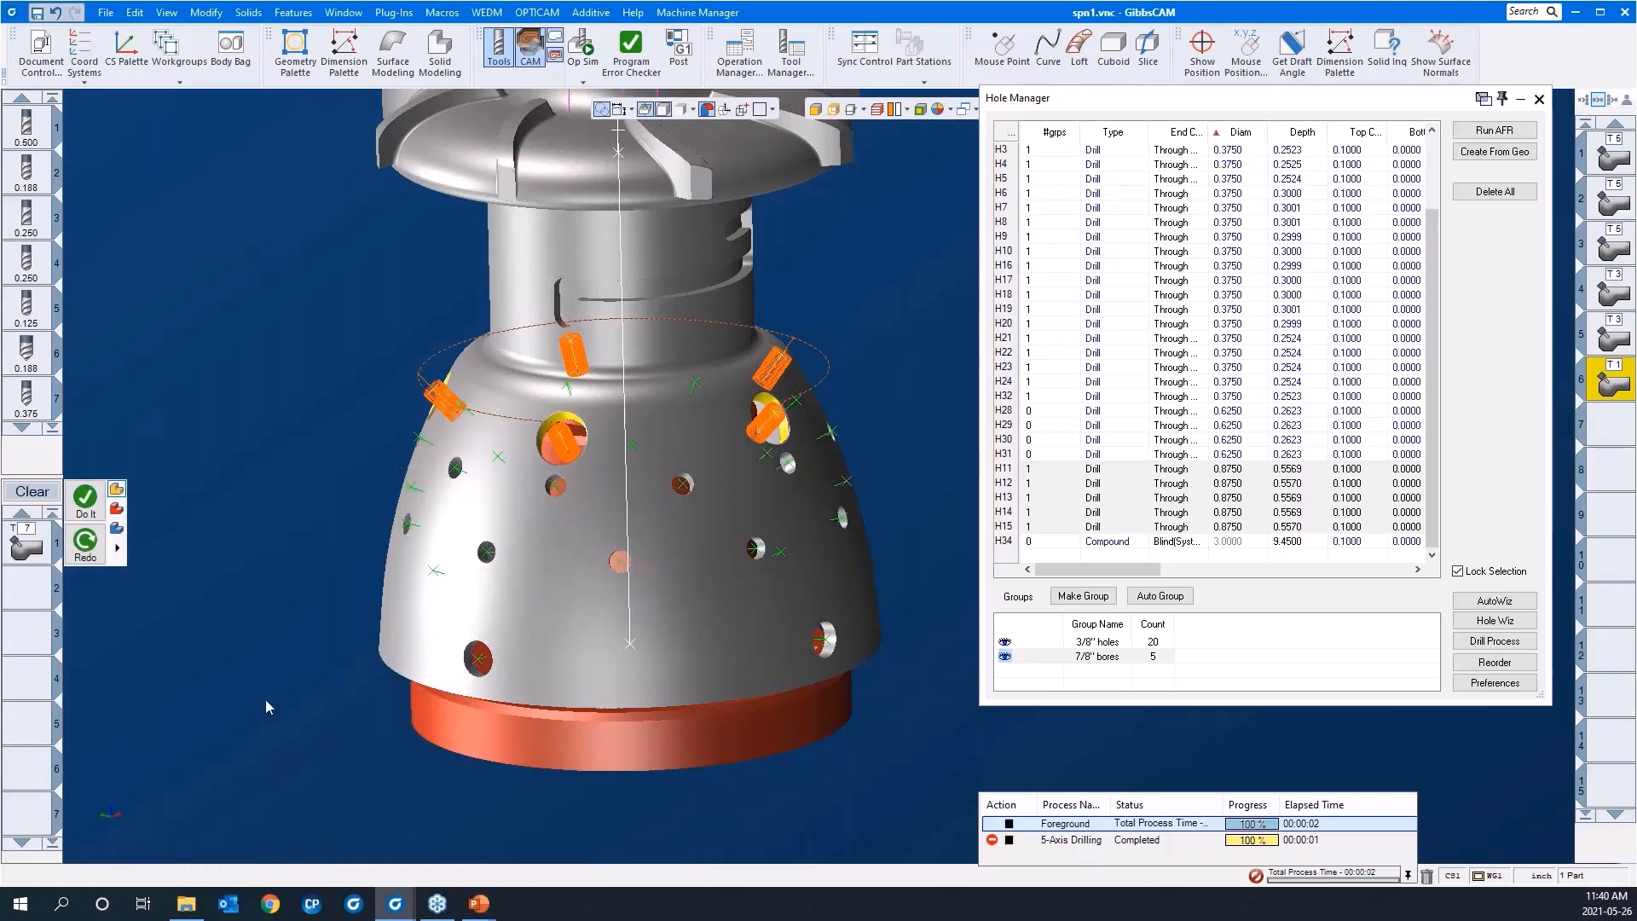
# Step: Review the drilling options of the loaded peck drill process and close its parameters
pyautogui.click(27, 545)
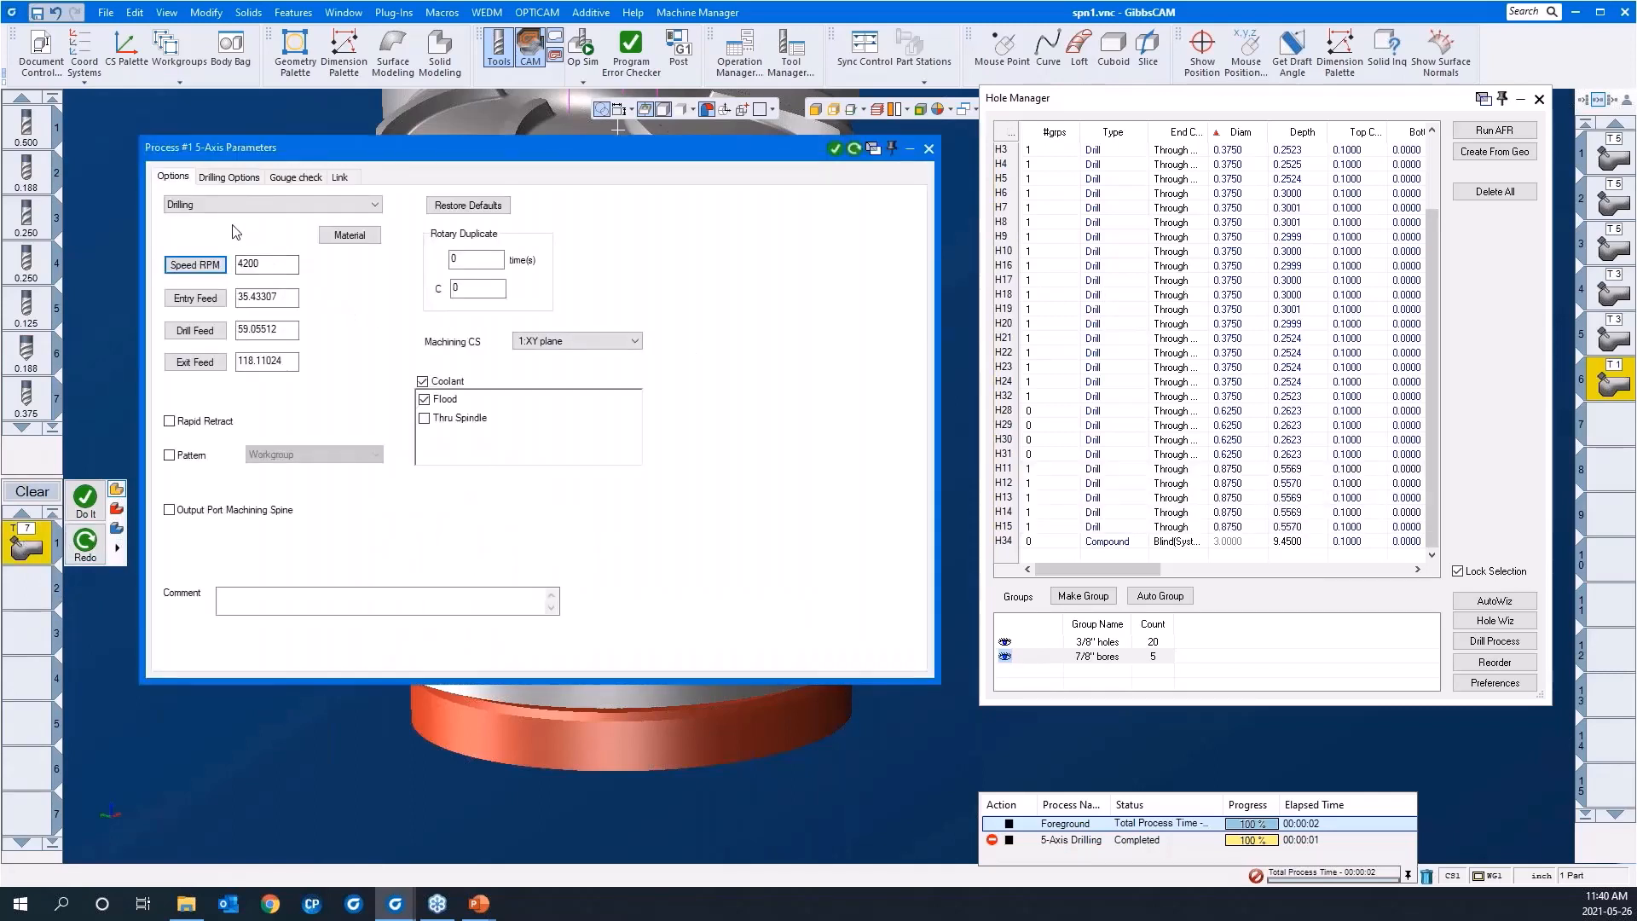
pyautogui.click(230, 178)
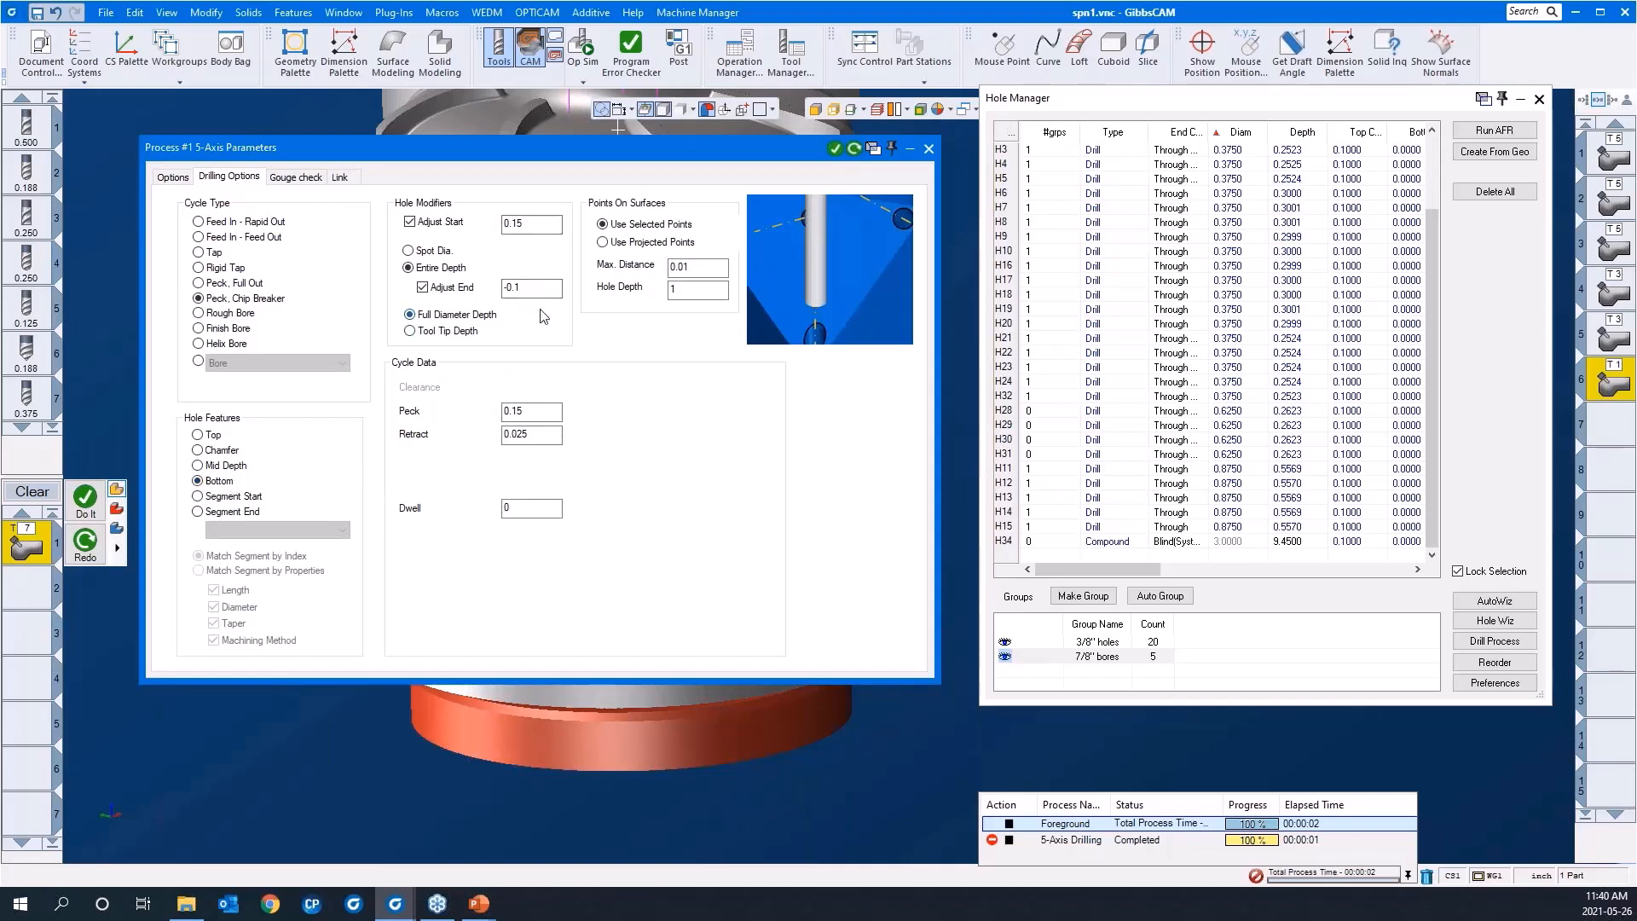
pyautogui.click(927, 150)
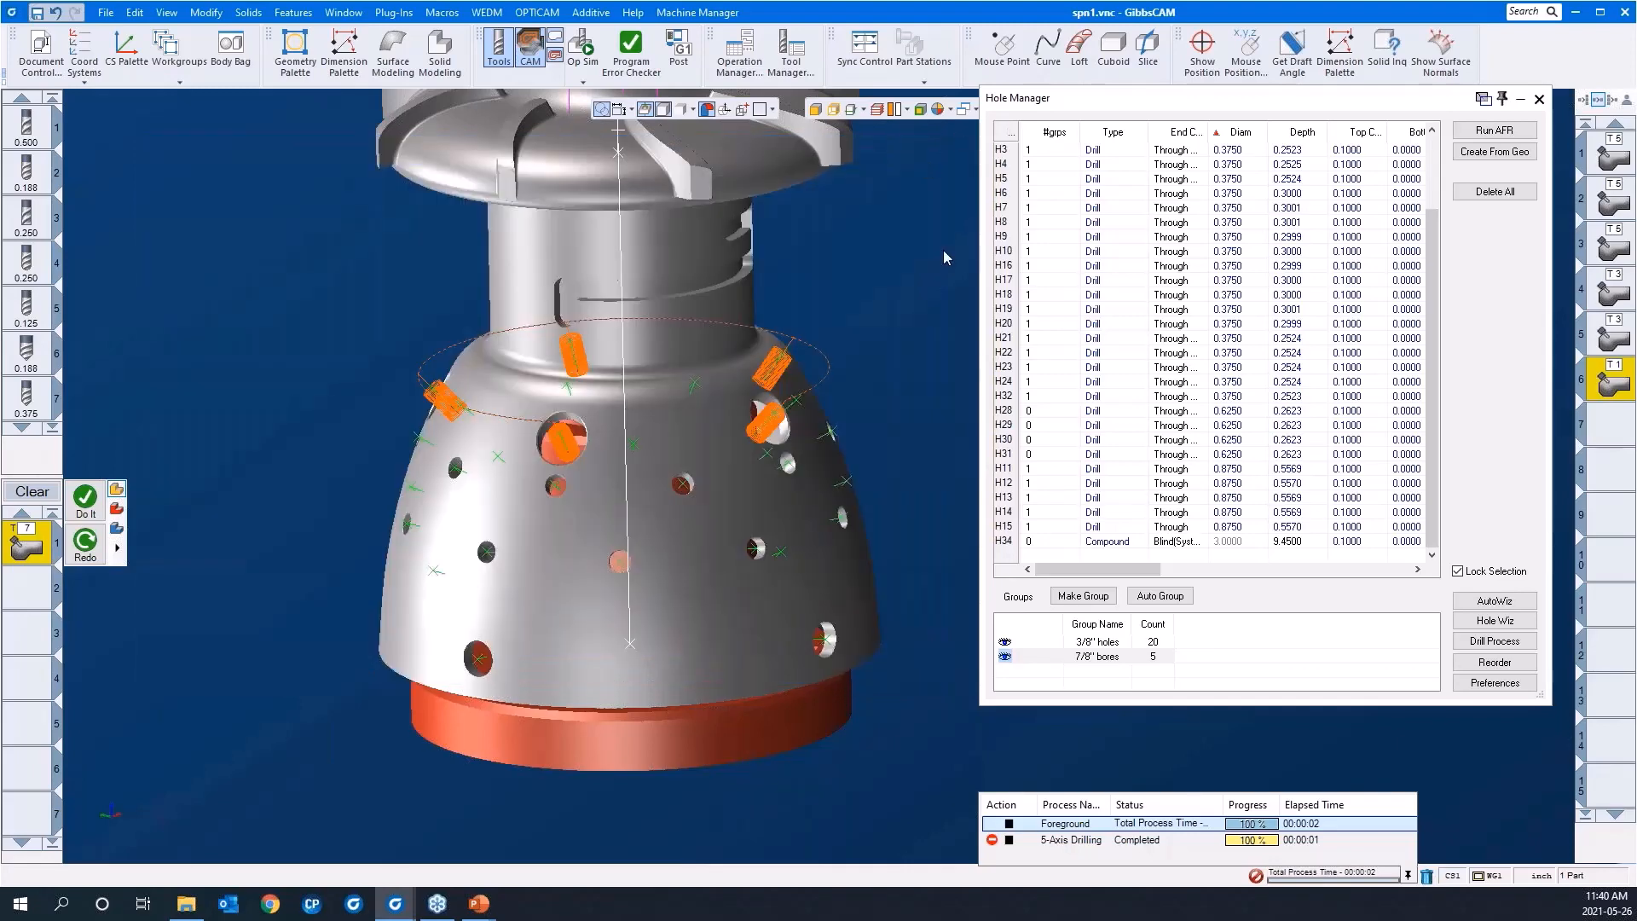
# Step: Select the 3/8" holes group and generate the 5-axis peck drilling toolpath on its holes
pyautogui.click(1075, 644)
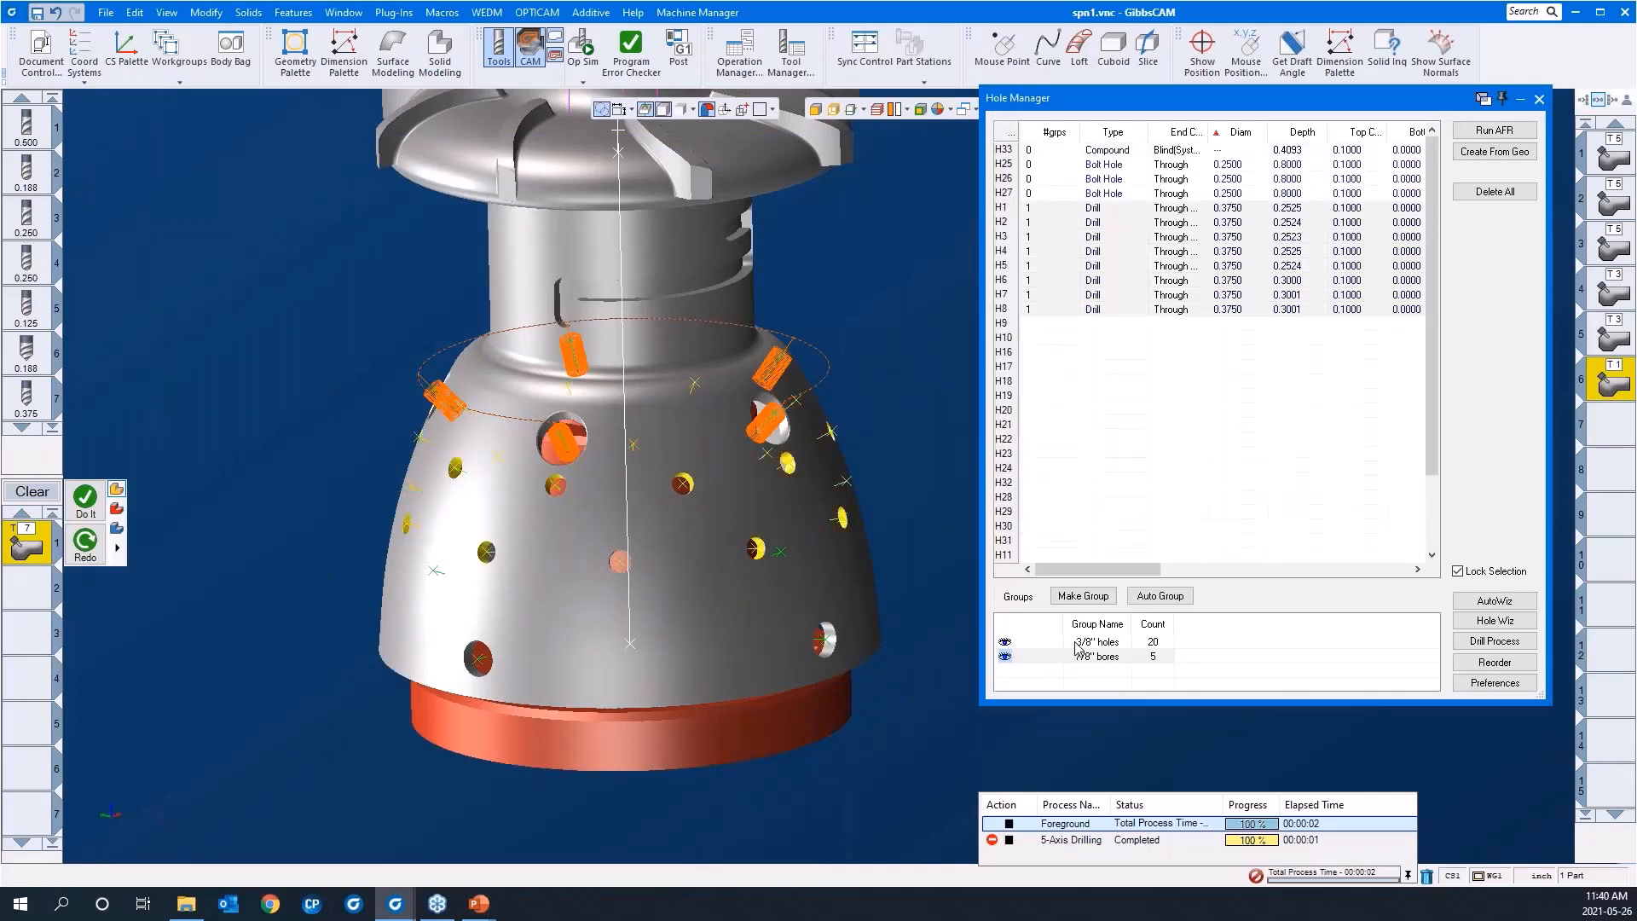
pyautogui.rightClick(199, 347)
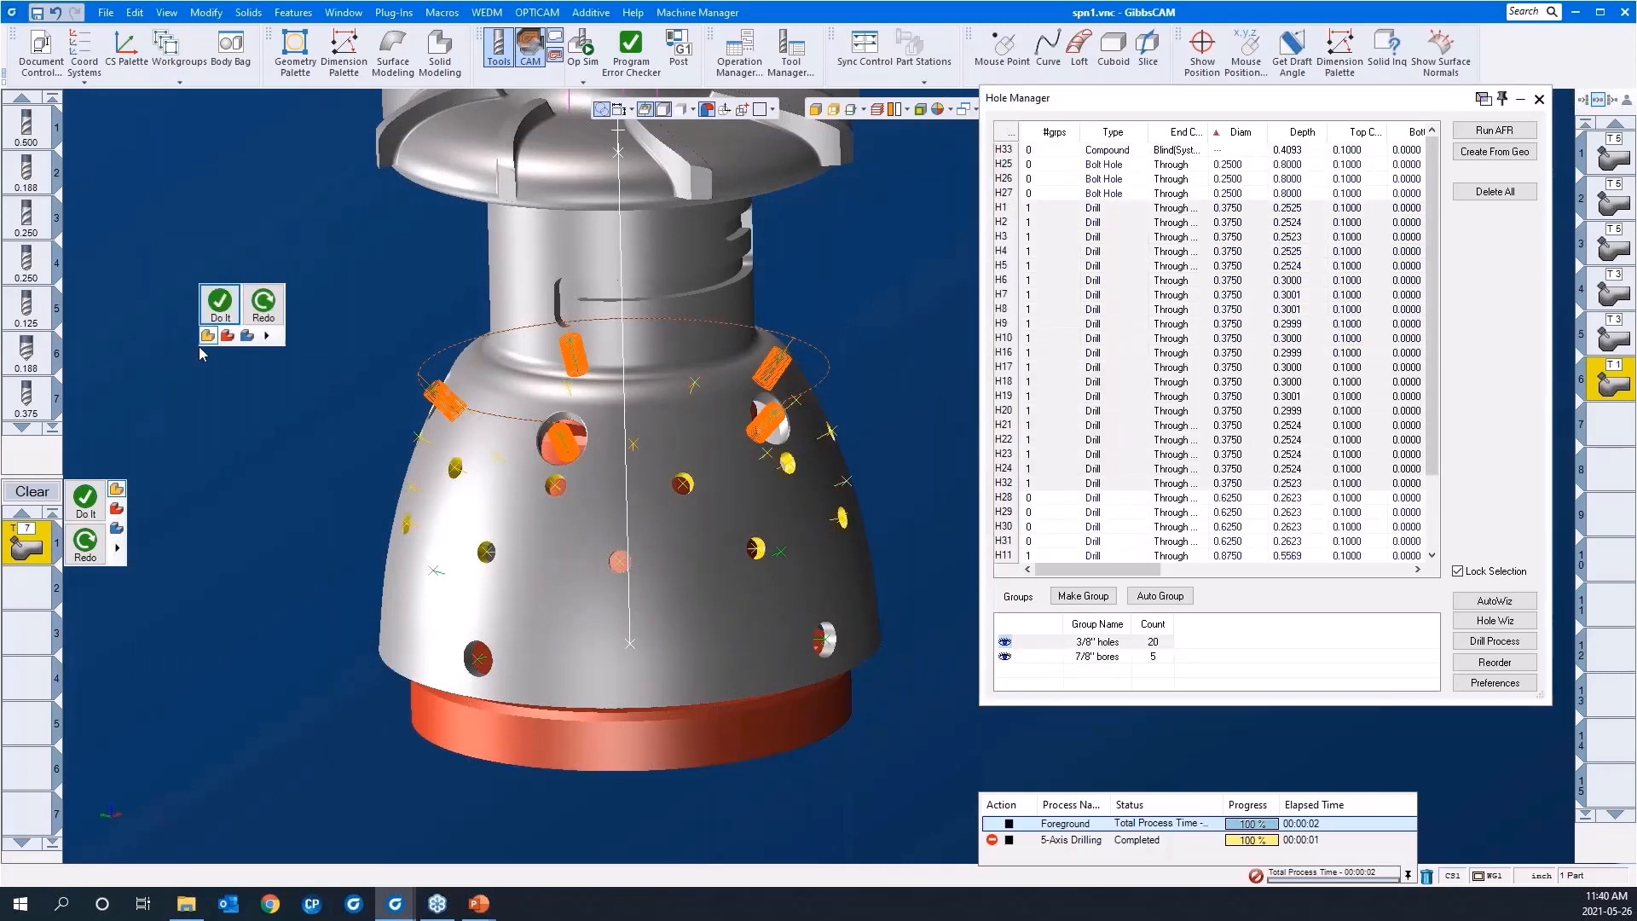
pyautogui.click(219, 302)
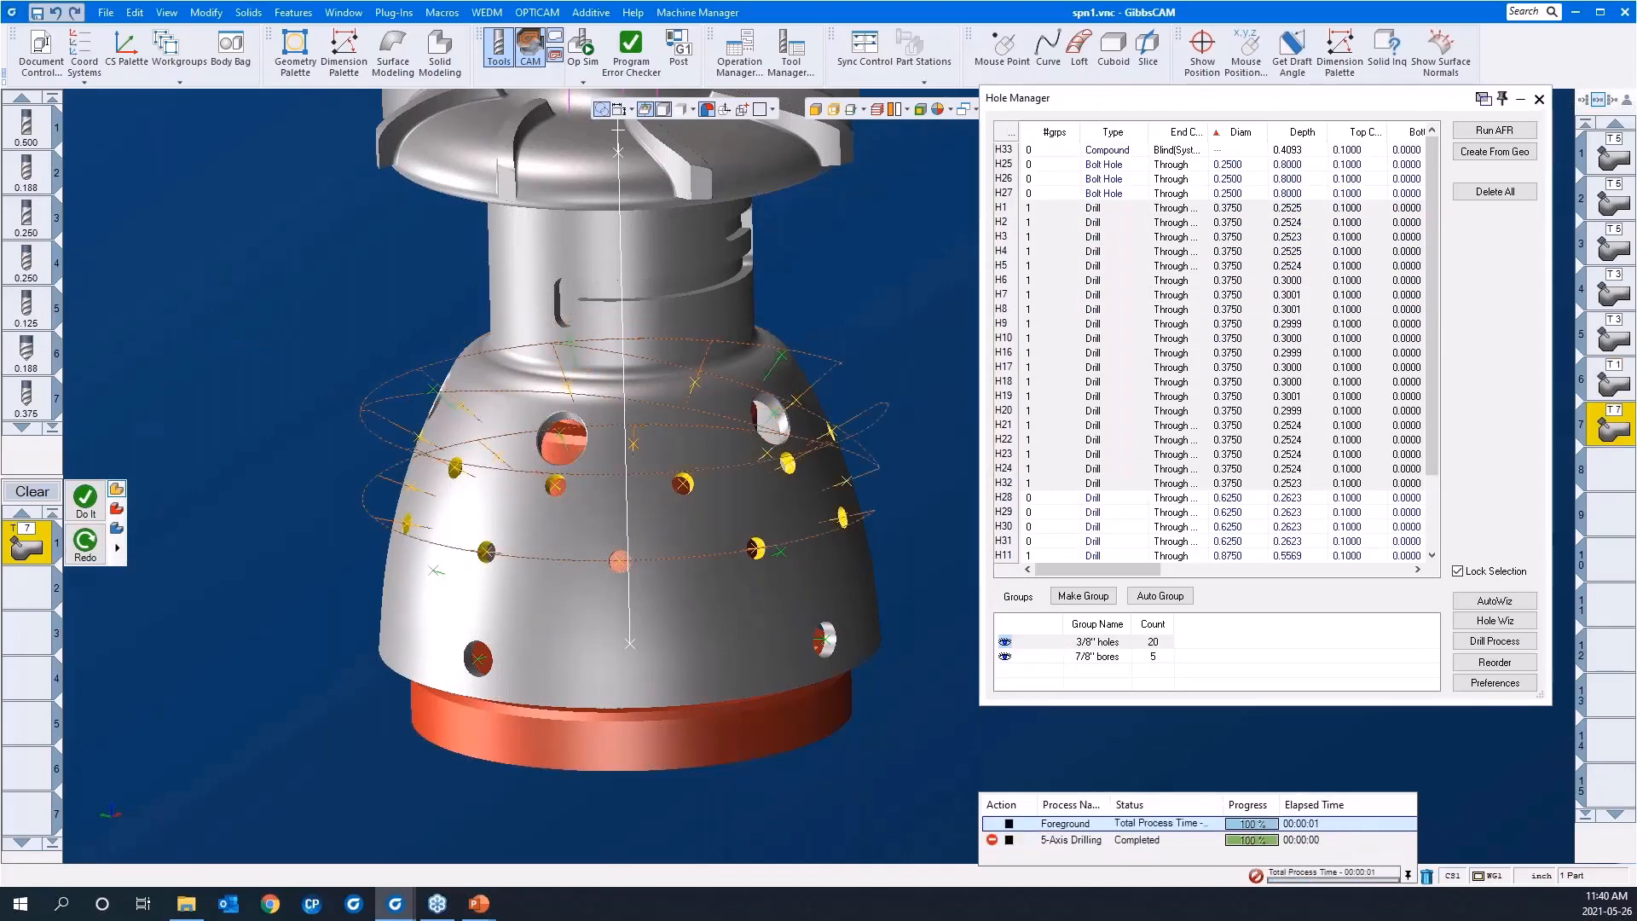
# Step: Examine the peck drilling toolpath's linking moves between the 3/8" holes from all around the part
pyautogui.scroll(-2, 361, 387)
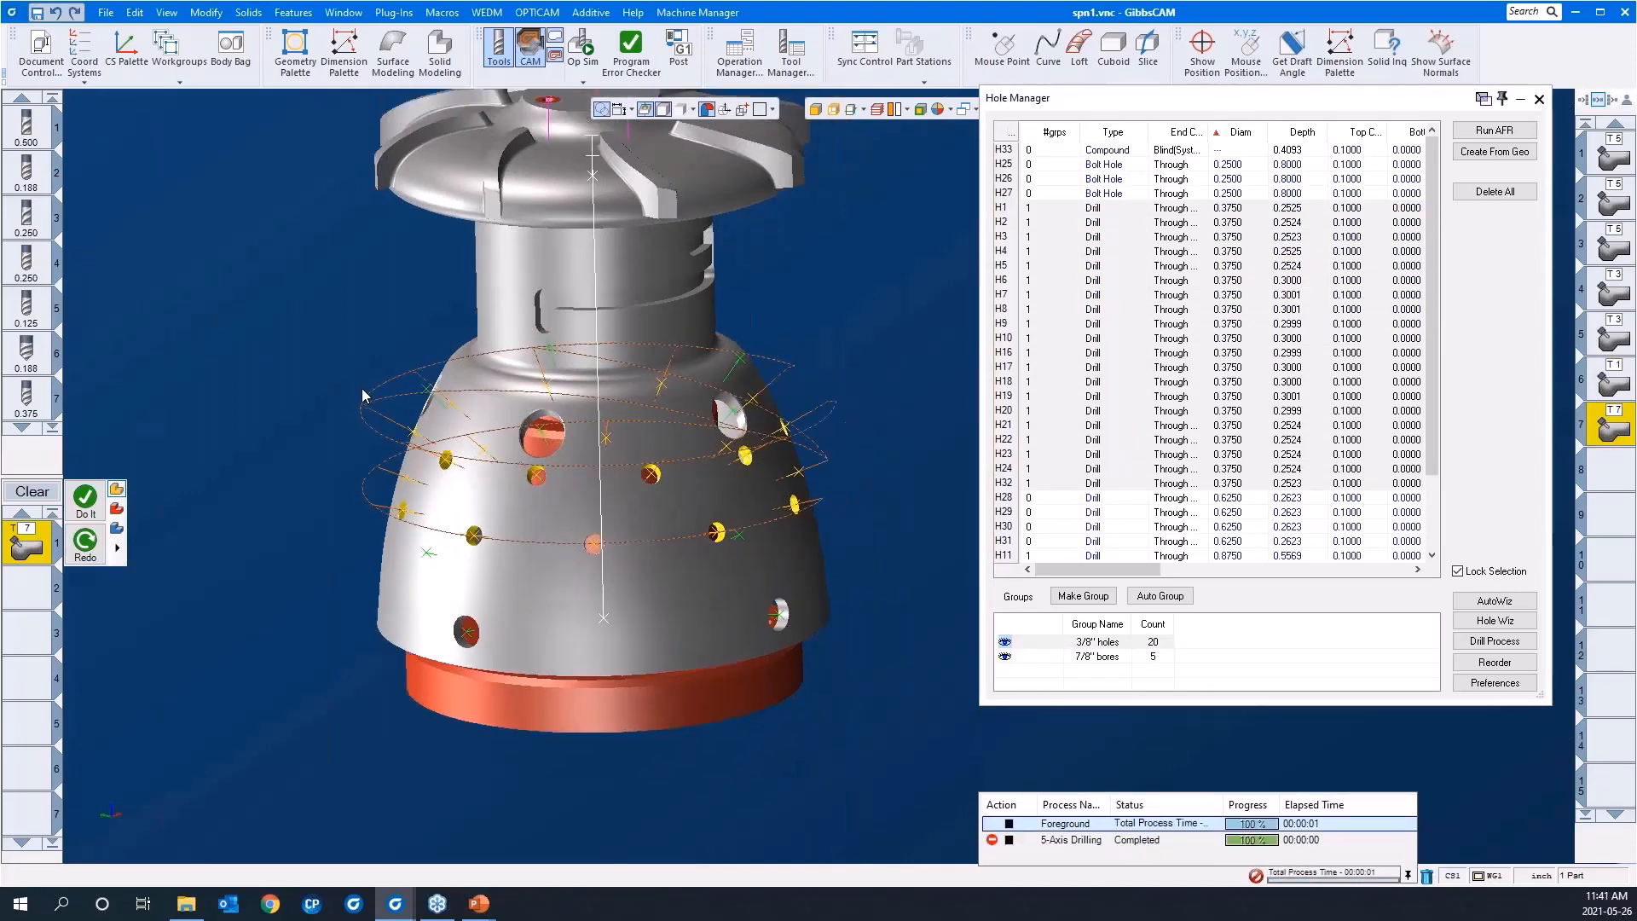
pyautogui.scroll(-3, 362, 389)
pyautogui.moveTo(585, 535); pyautogui.dragTo(269, 321, button='middle')
pyautogui.moveTo(268, 319); pyautogui.dragTo(893, 622)
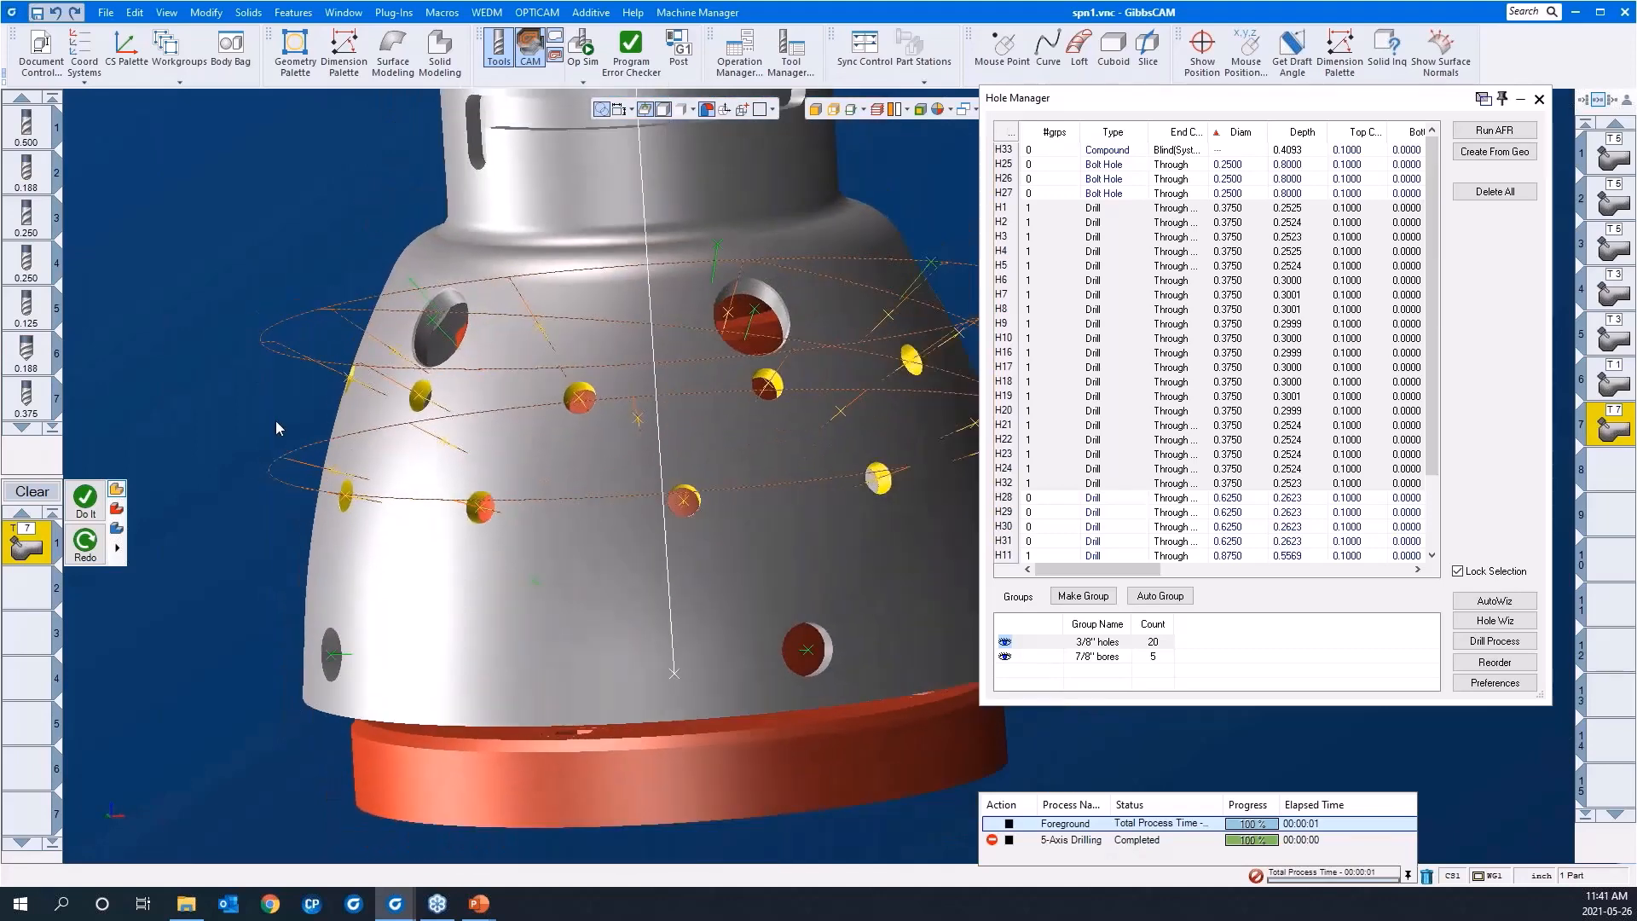
pyautogui.scroll(-3, 275, 421)
pyautogui.moveTo(738, 507); pyautogui.dragTo(483, 518, button='middle')
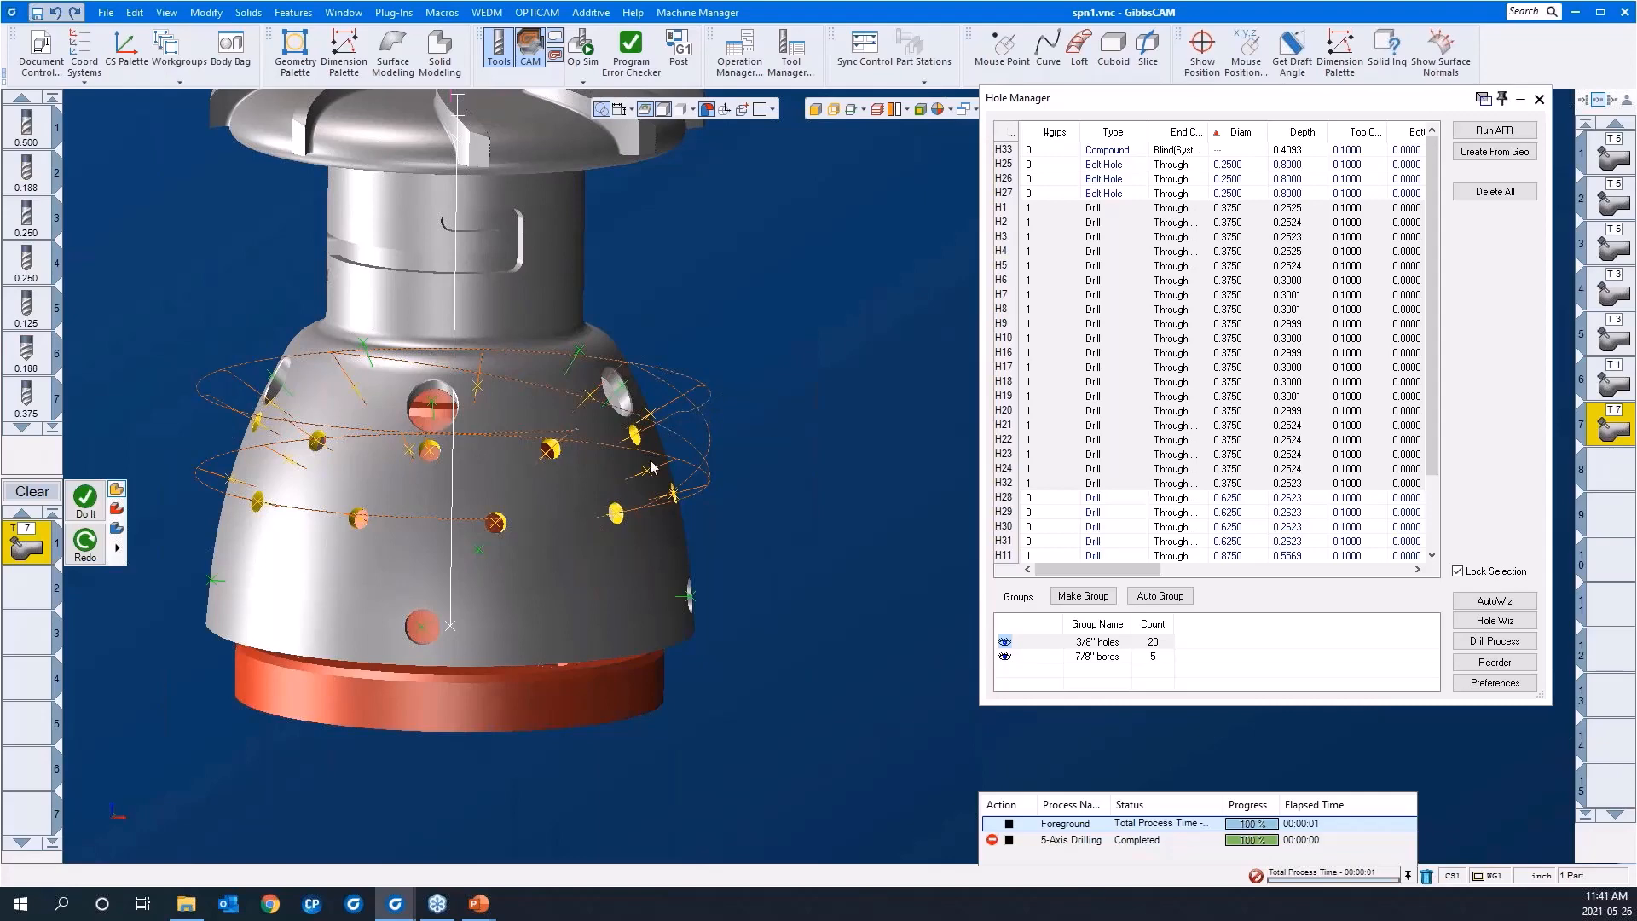
pyautogui.moveTo(551, 573); pyautogui.dragTo(617, 556, button='middle')
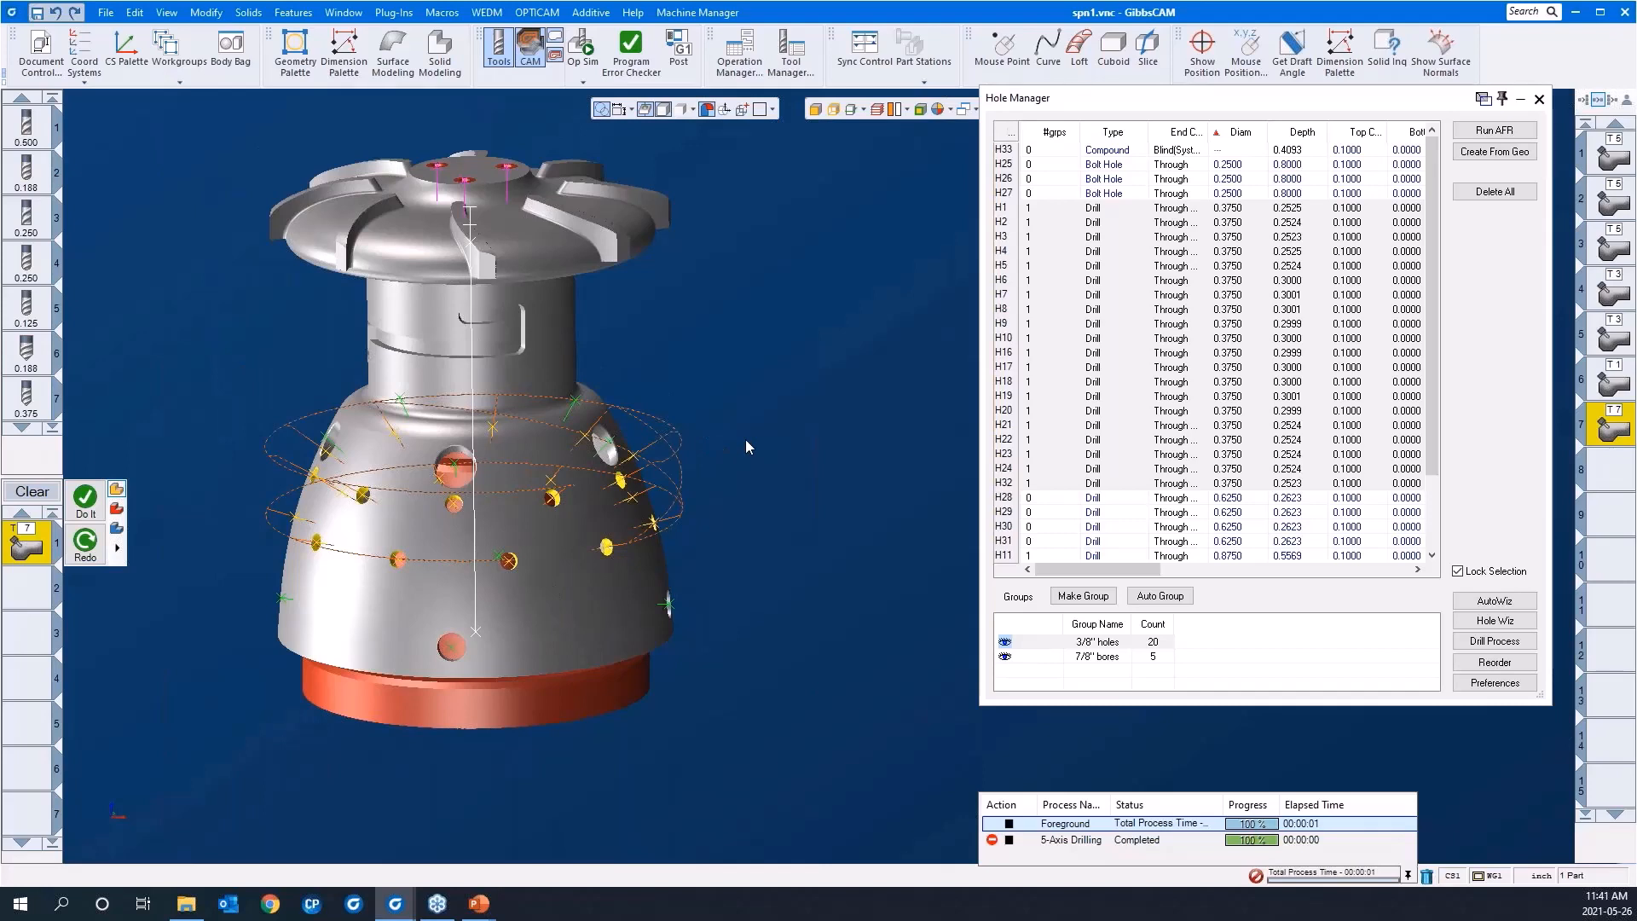
# Step: Open the Reorder Group dialog for the 3/8" holes, inspect the hole sequence numbers on the part and hide them again
pyautogui.click(1487, 665)
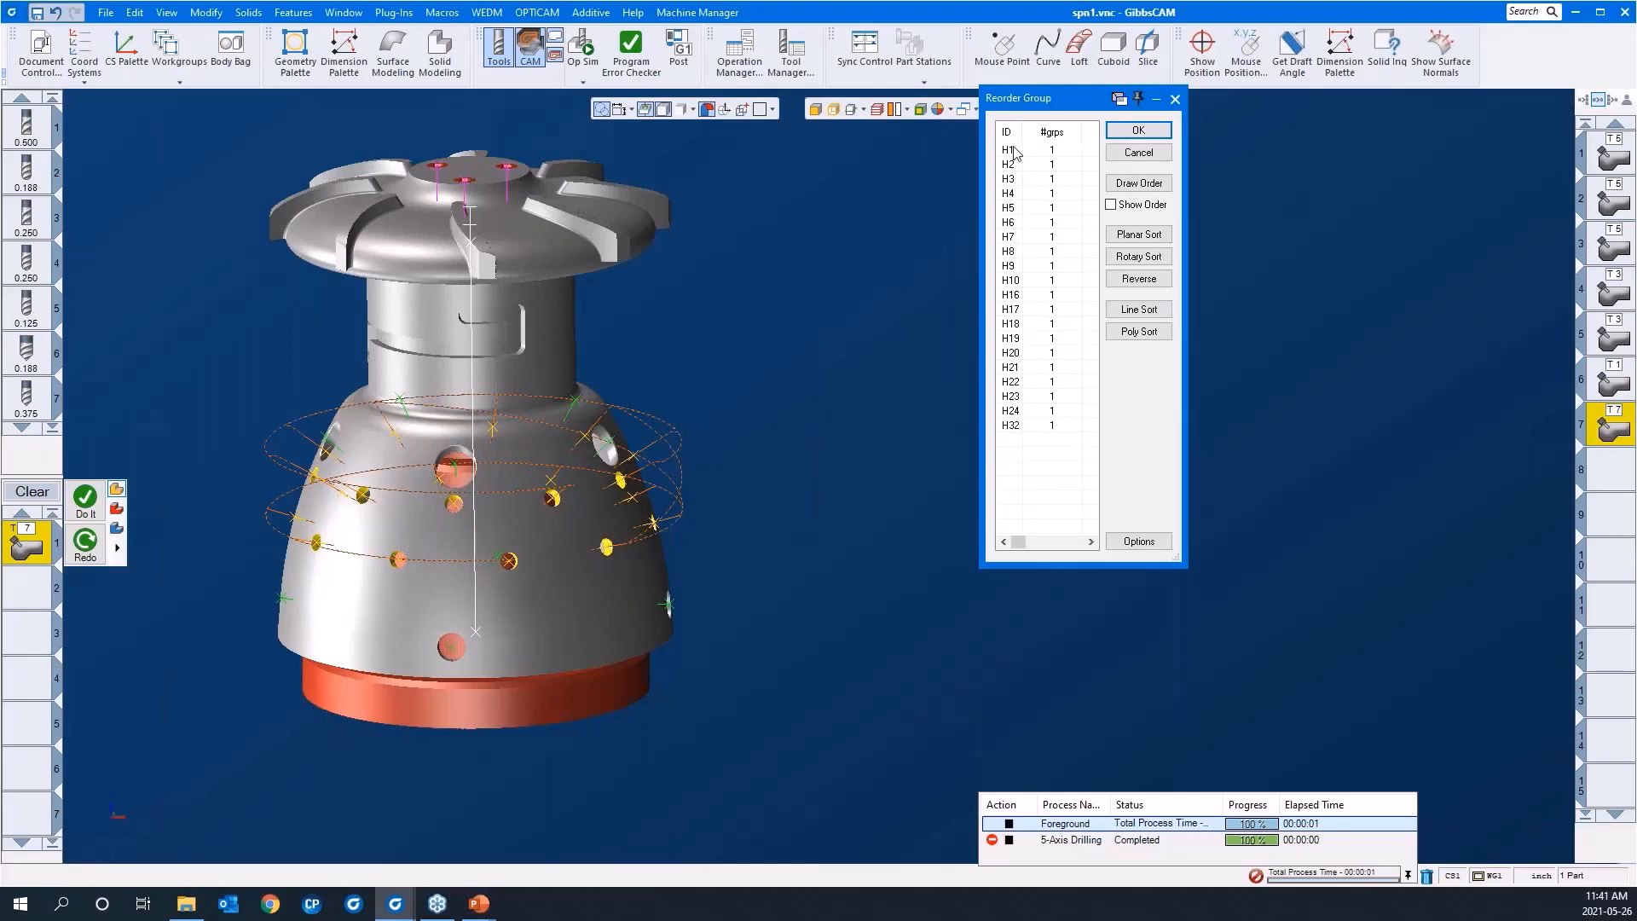
pyautogui.click(1110, 205)
pyautogui.moveTo(571, 586); pyautogui.dragTo(580, 629, button='middle')
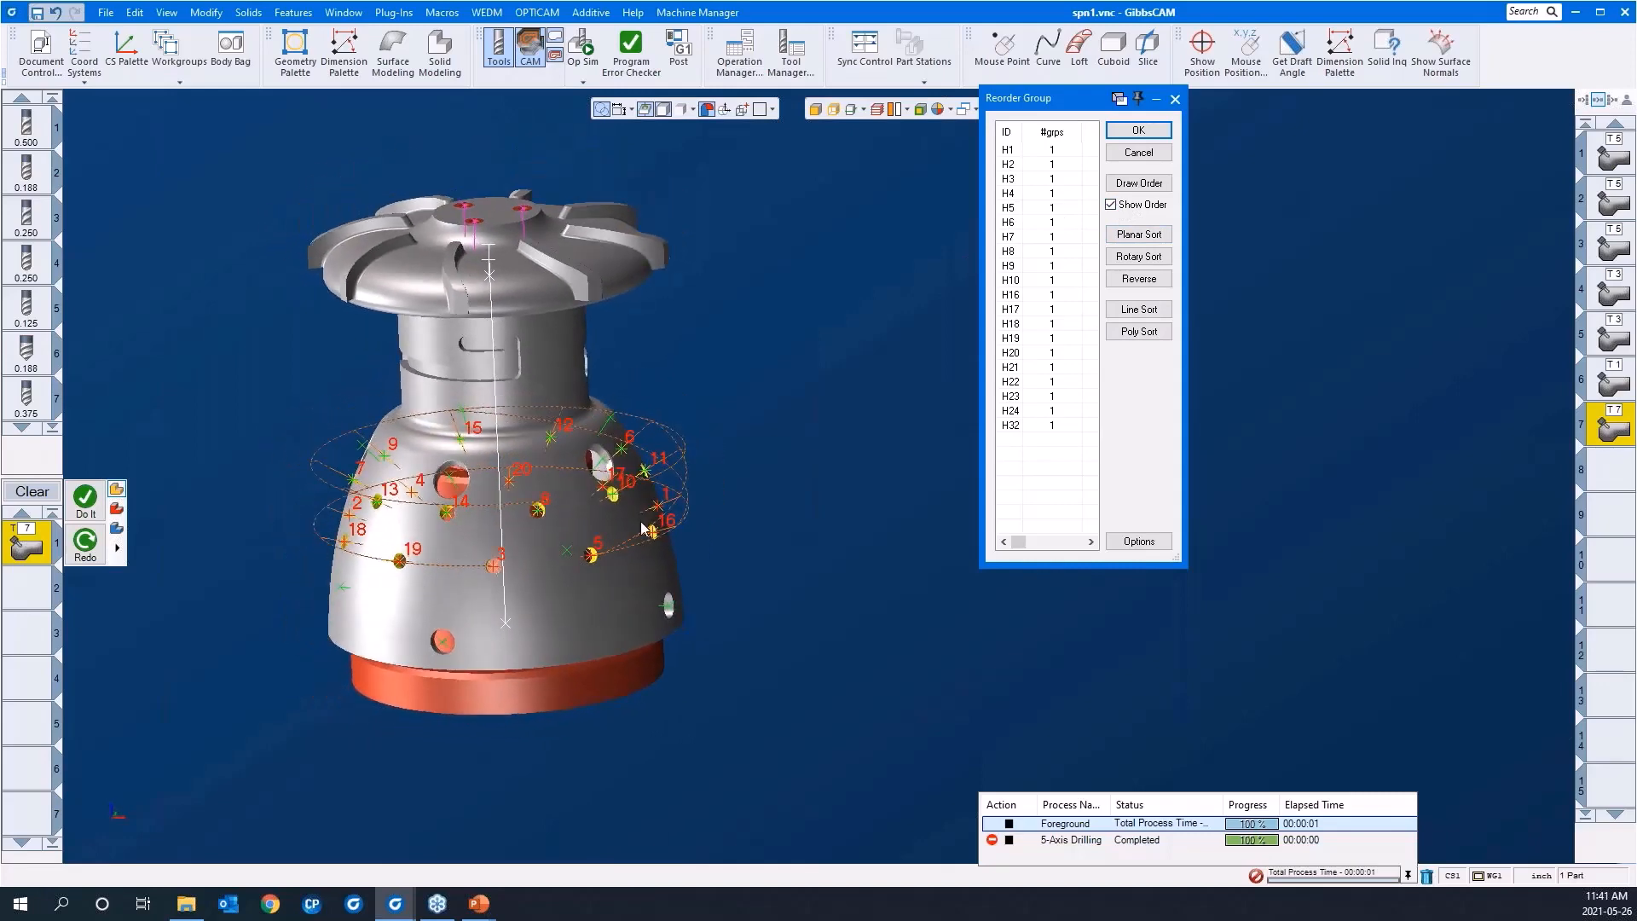
pyautogui.moveTo(688, 698); pyautogui.dragTo(383, 706, button='middle')
pyautogui.scroll(-2, 554, 601)
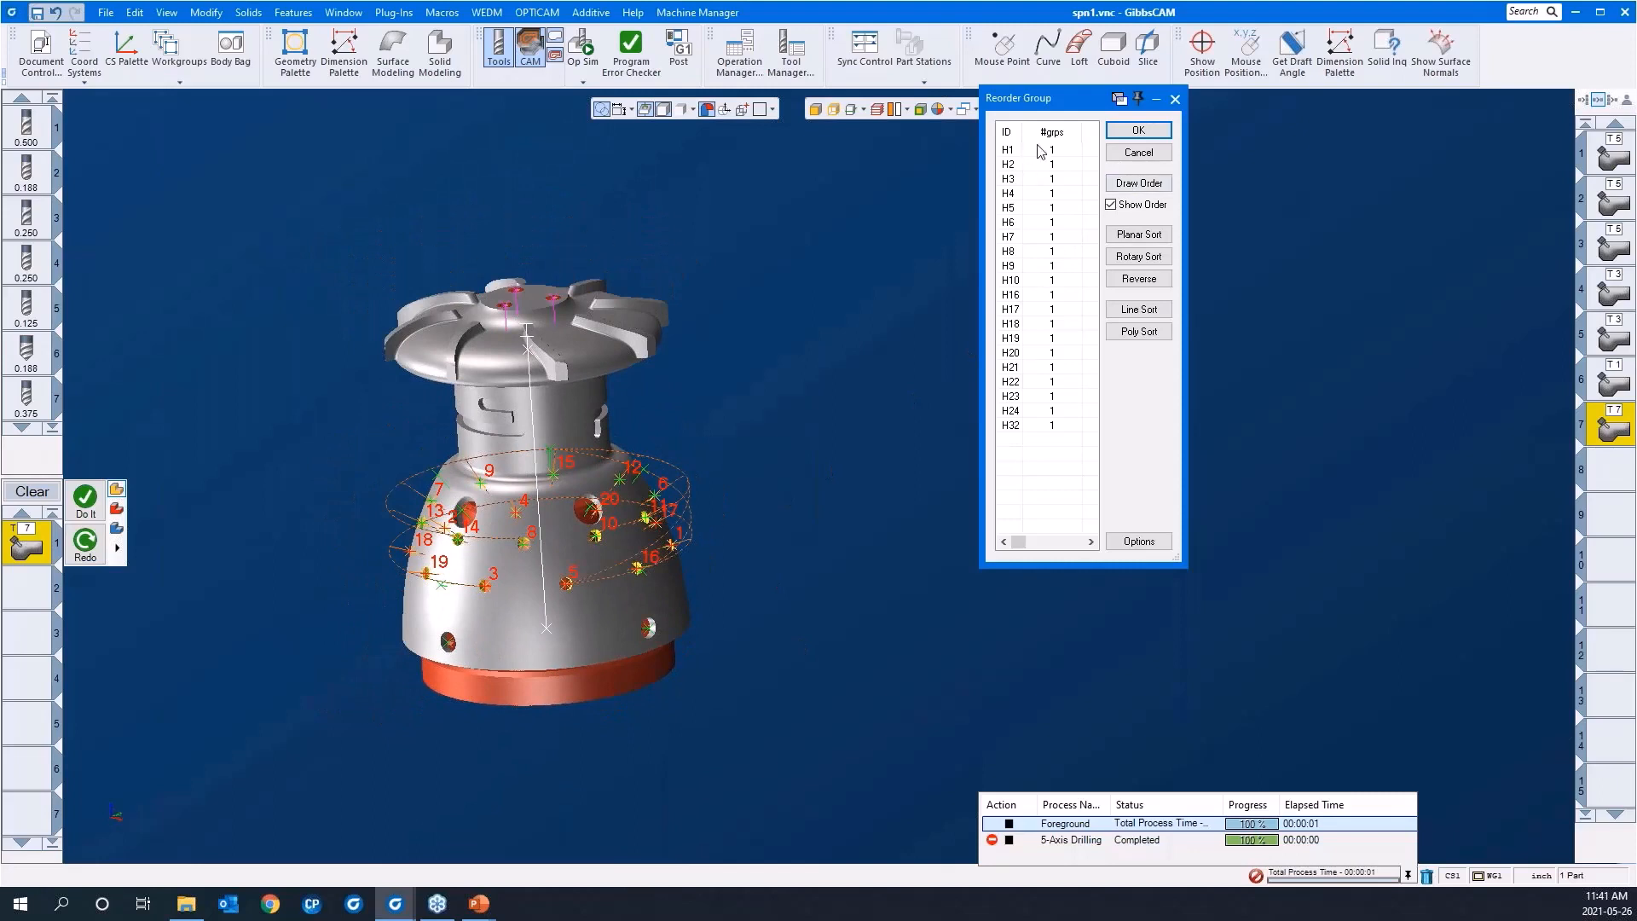
pyautogui.click(1111, 205)
# Step: Rotary sort the 3/8" holes clockwise around D from a start angle of 0, preferring rotary direction, and accept the new order
pyautogui.click(1125, 257)
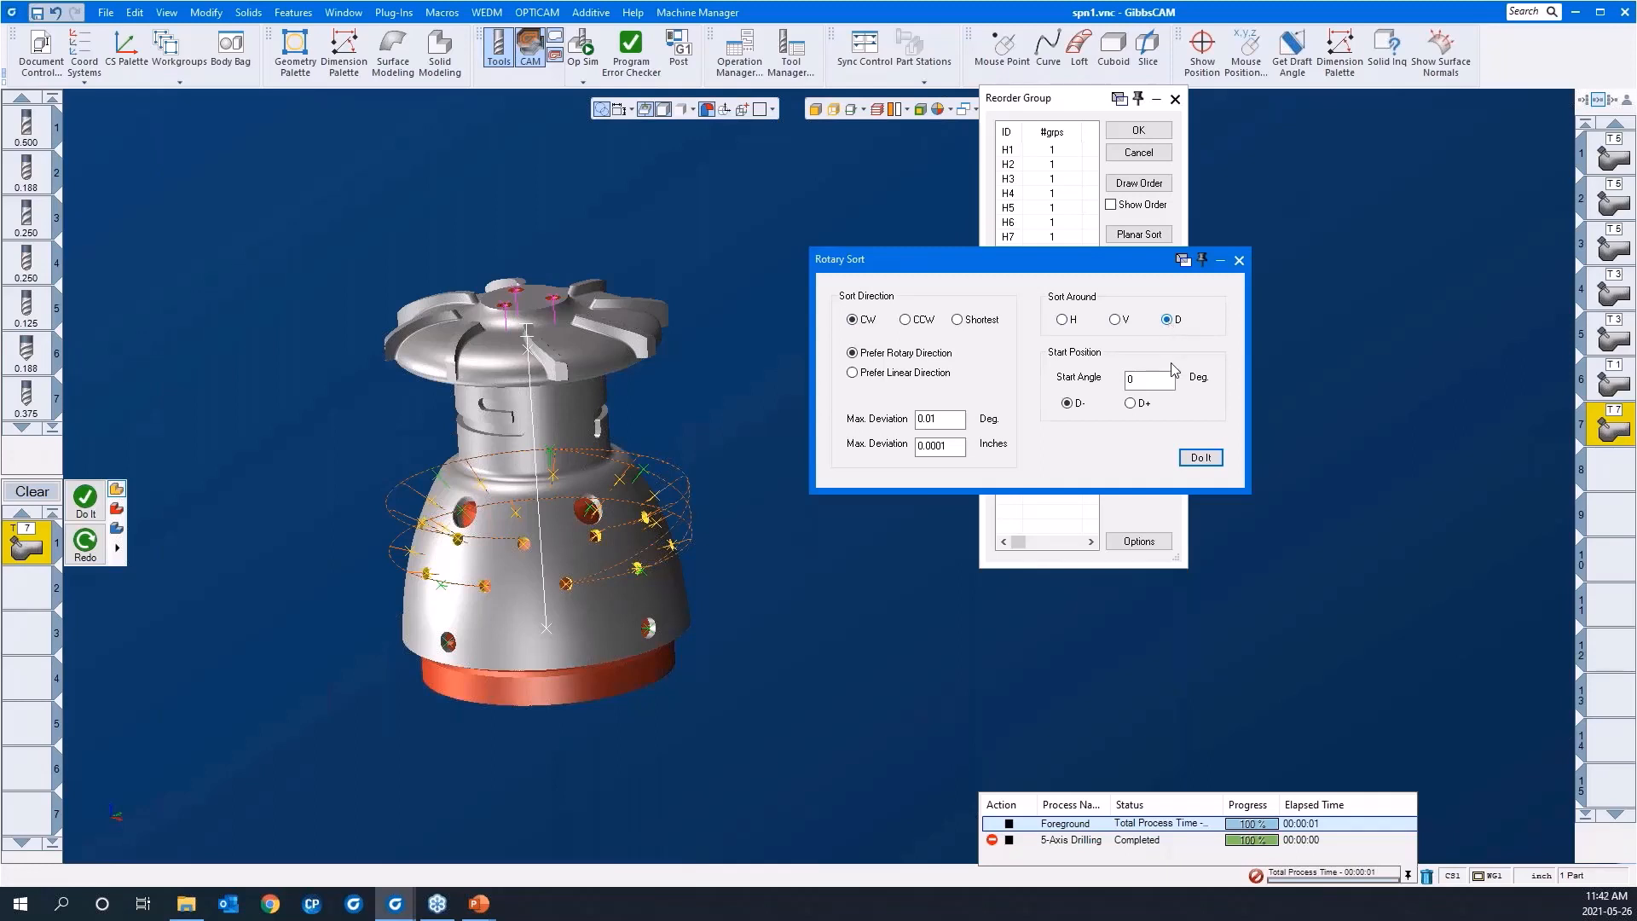
pyautogui.click(1195, 459)
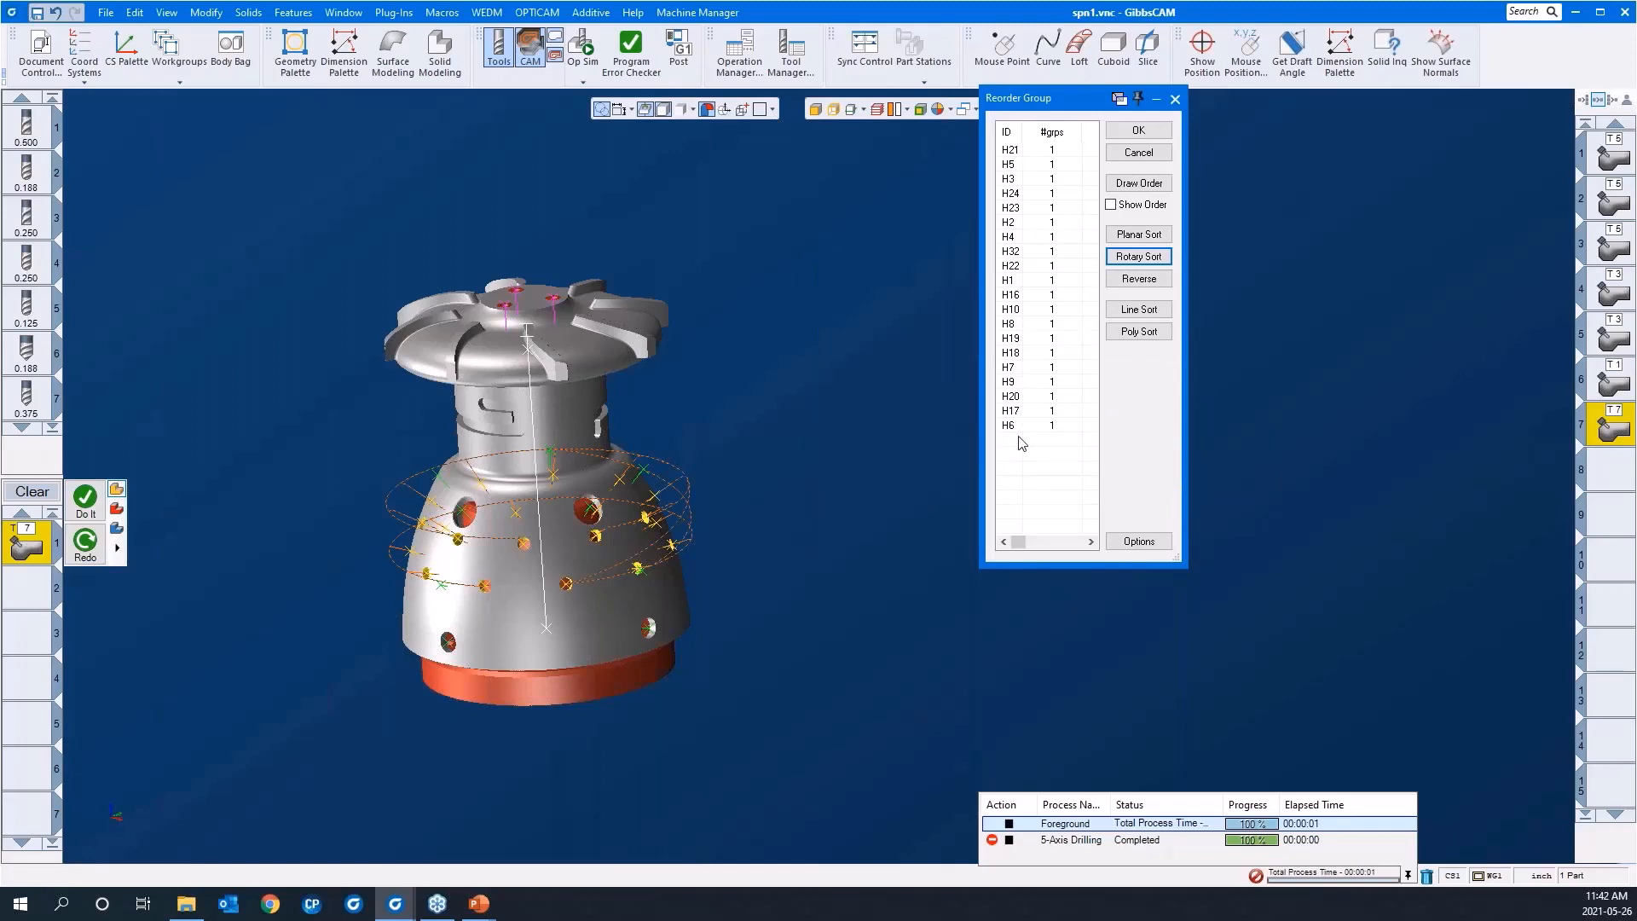
pyautogui.click(1138, 129)
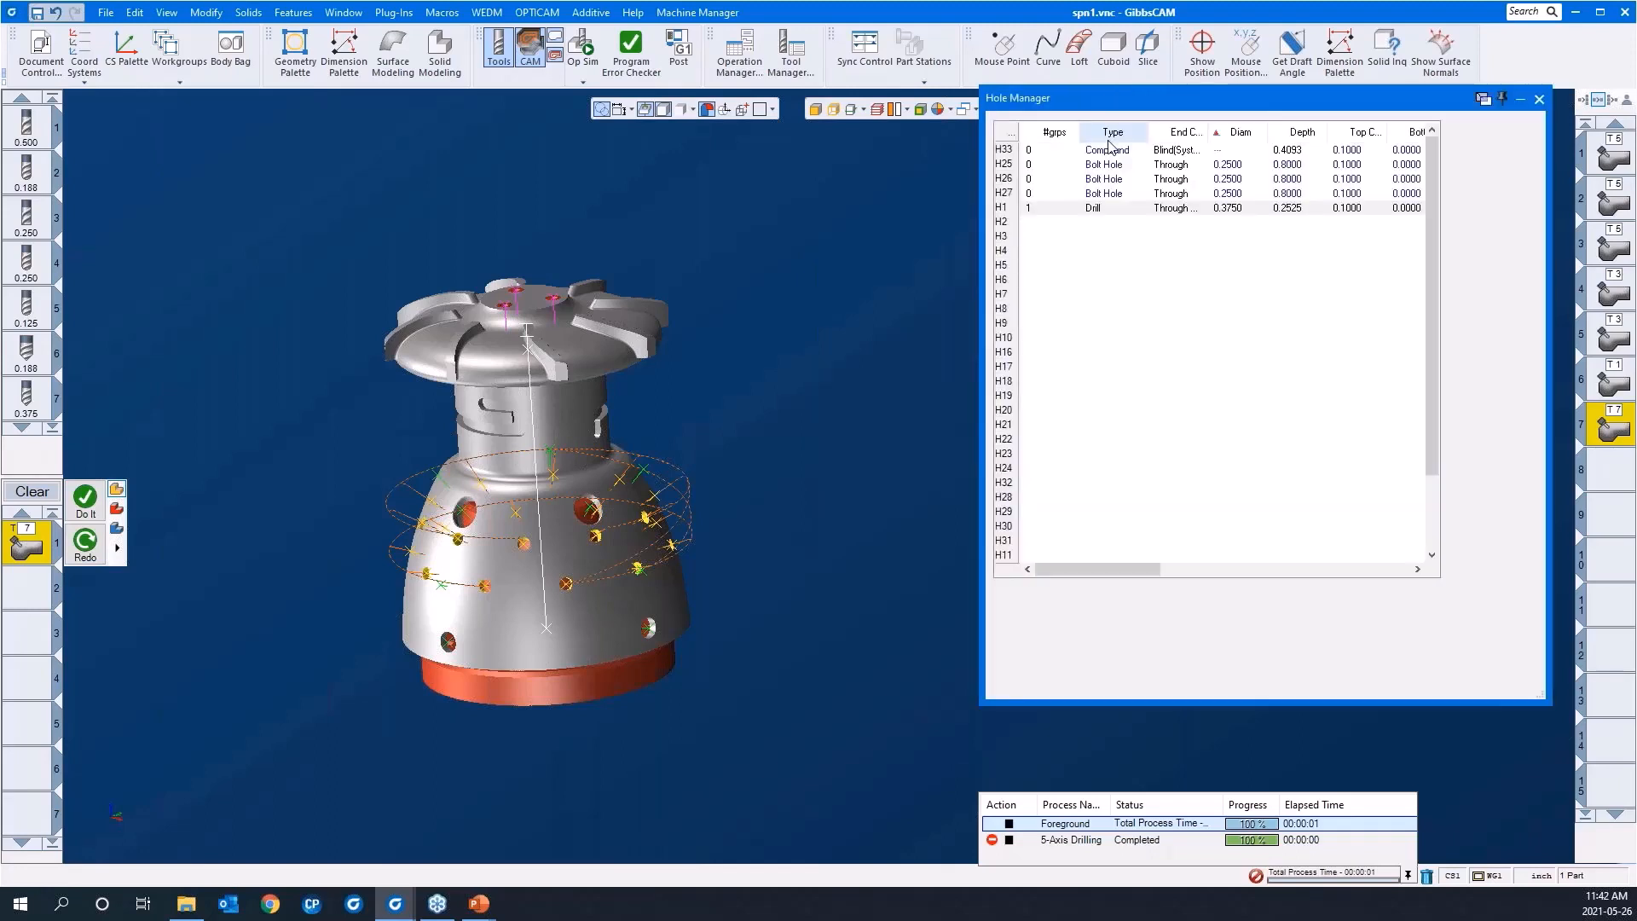
# Step: Redo the 3/8" peck drilling operation with the sorted hole order and inspect its toolpath around the part
pyautogui.rightClick(779, 426)
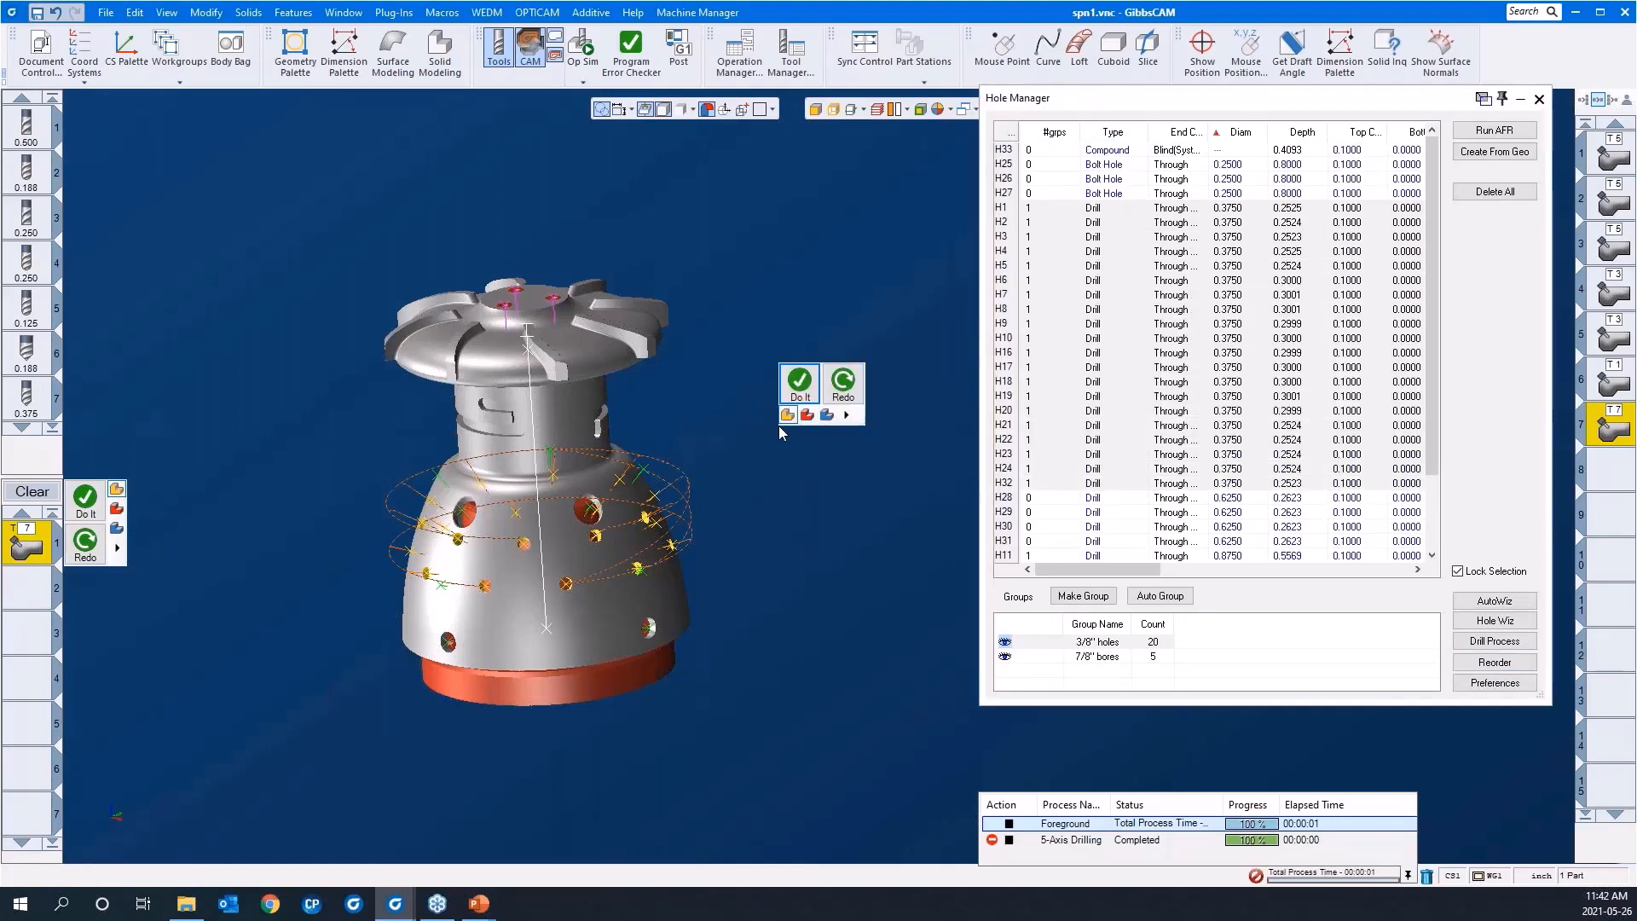
pyautogui.click(840, 392)
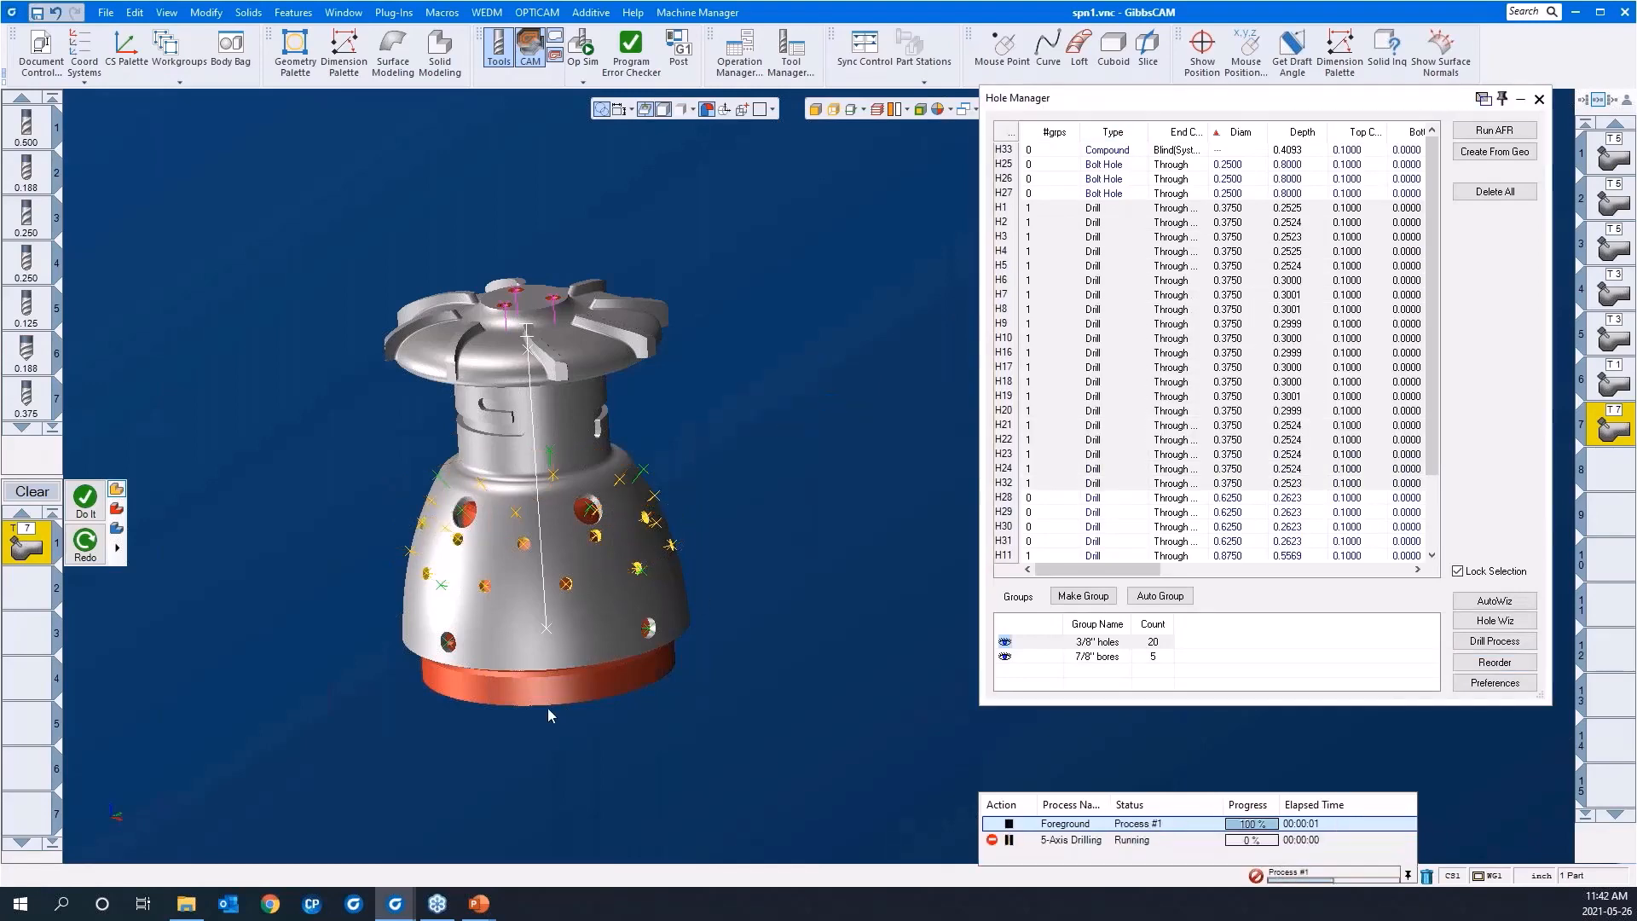
pyautogui.moveTo(560, 750); pyautogui.dragTo(561, 589, button='middle')
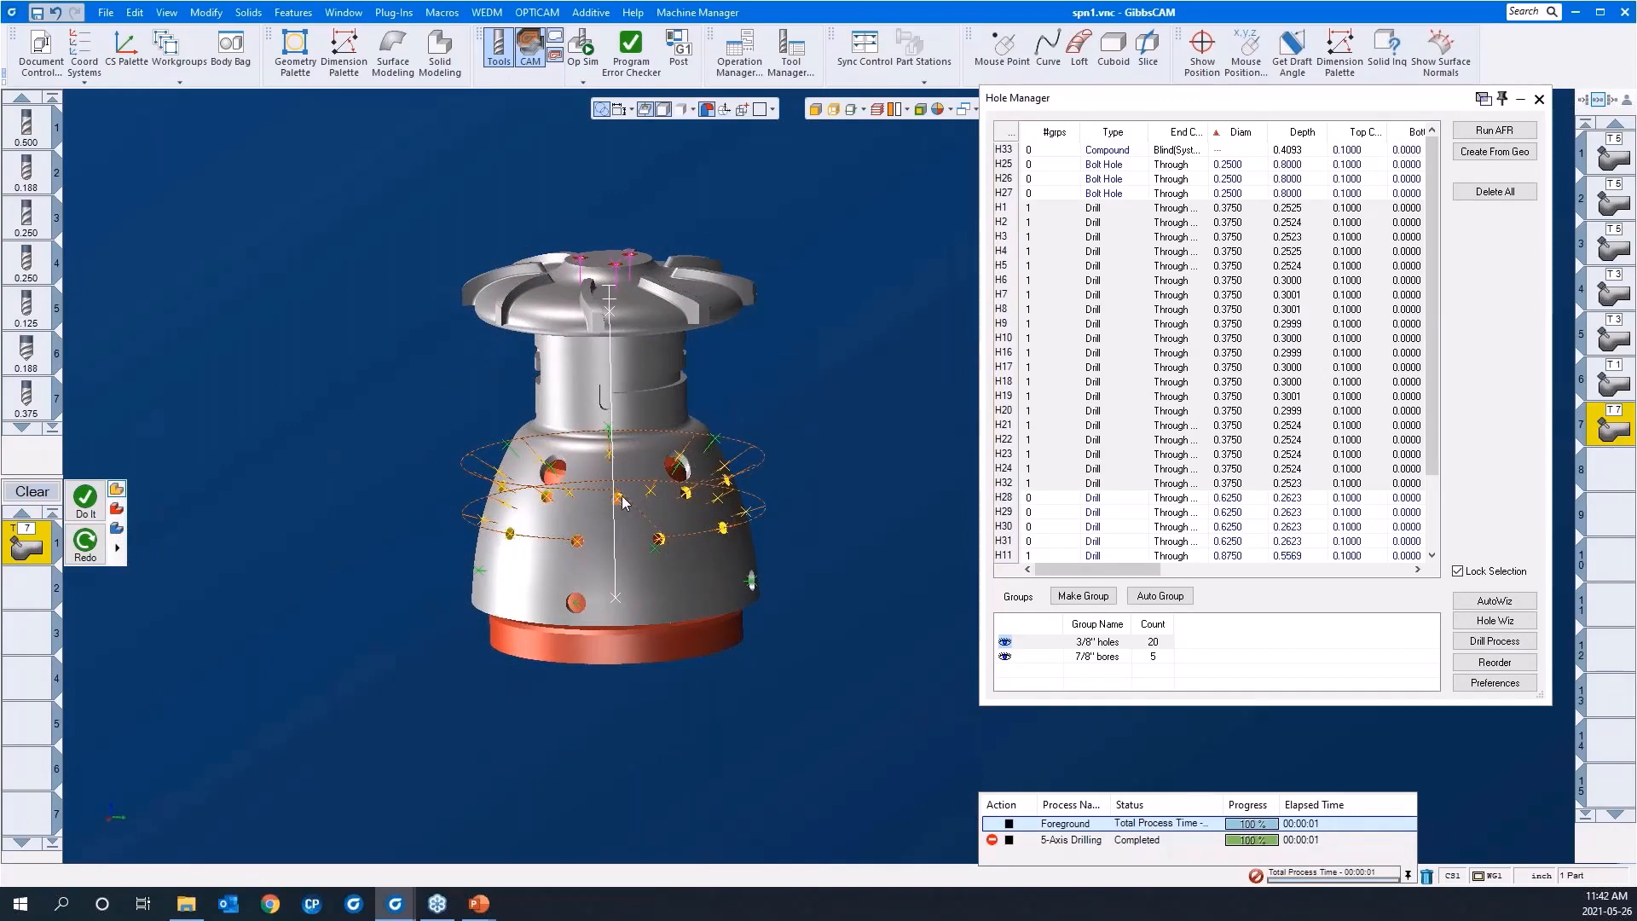
pyautogui.moveTo(697, 588); pyautogui.dragTo(801, 665, button='middle')
pyautogui.scroll(-2, 801, 663)
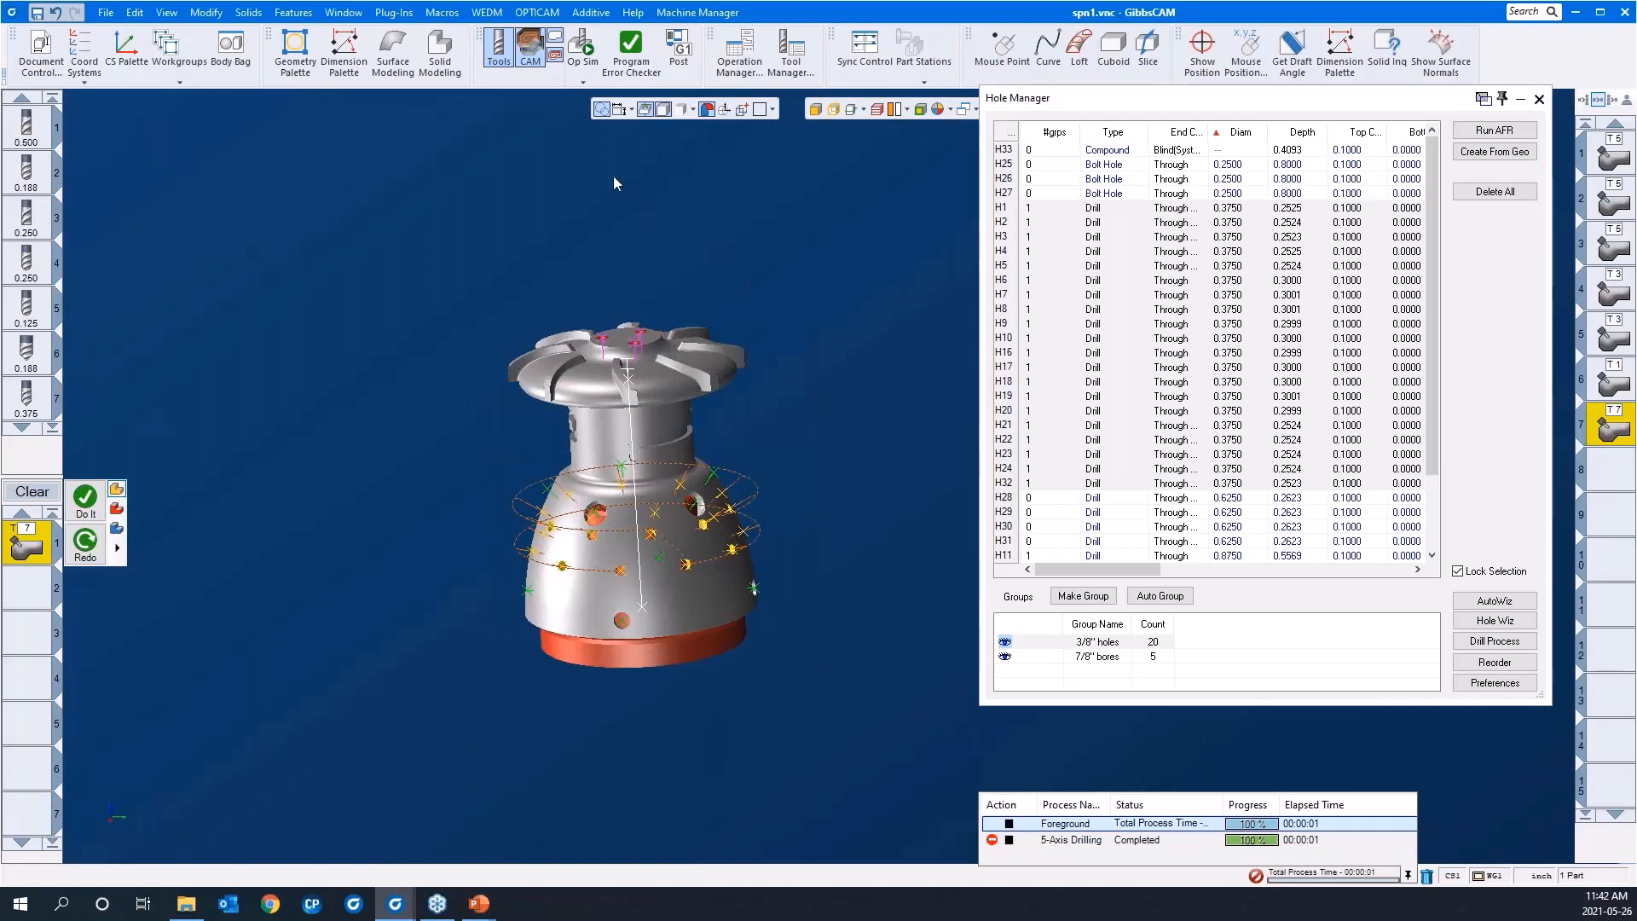
# Step: Close the Hole Manager and start Machine Sim to simulate the operations
pyautogui.click(1537, 100)
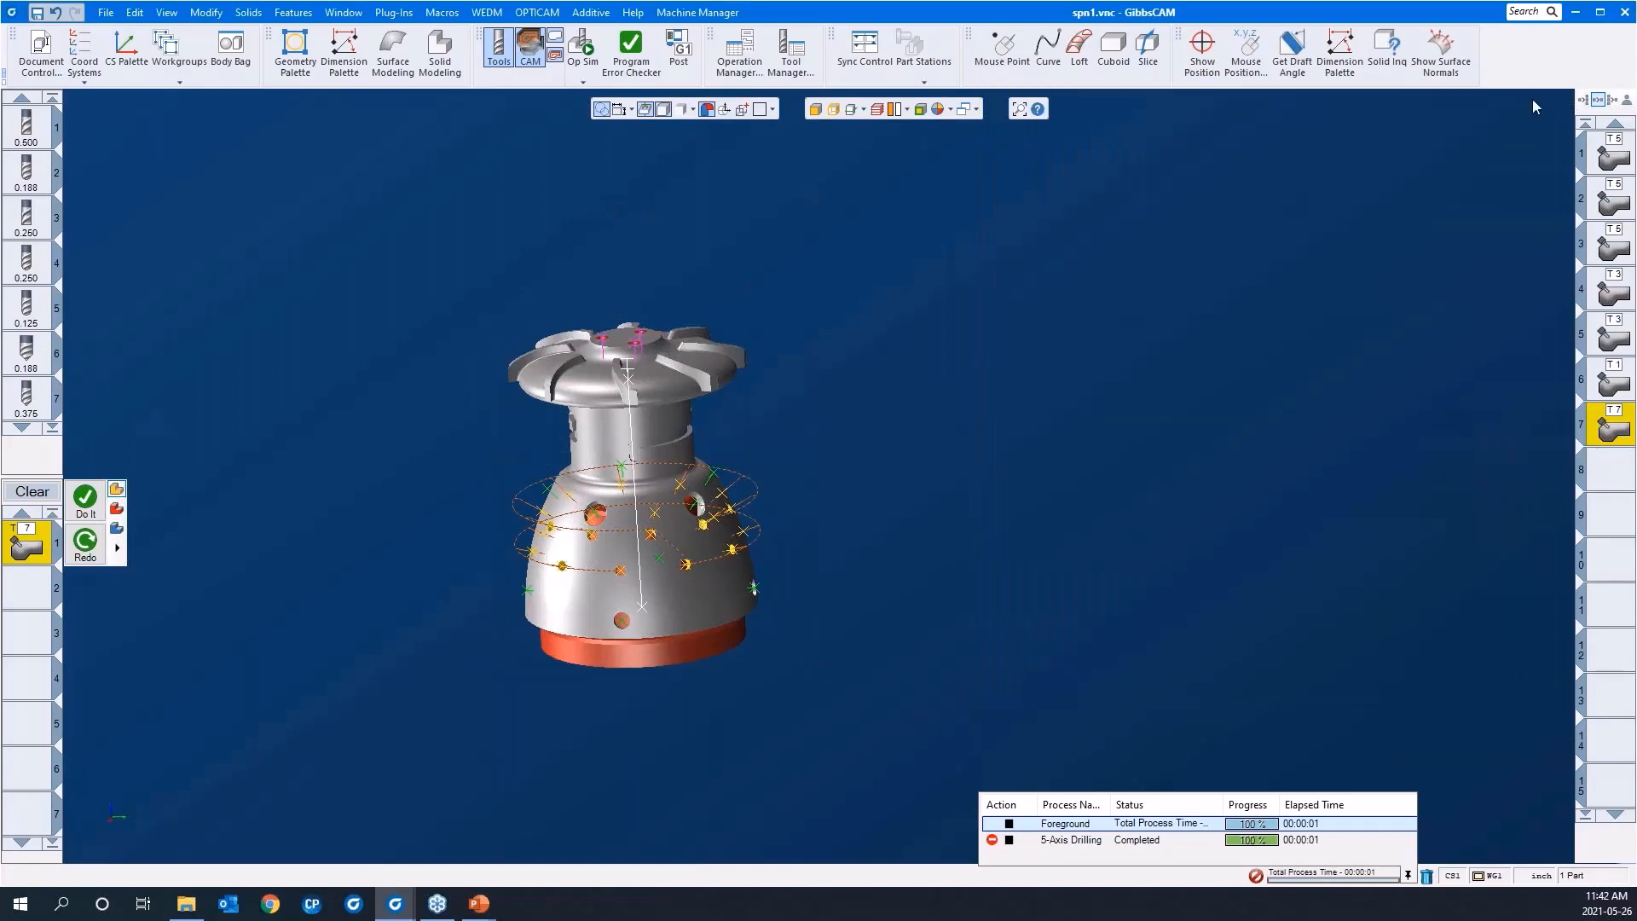
pyautogui.click(573, 84)
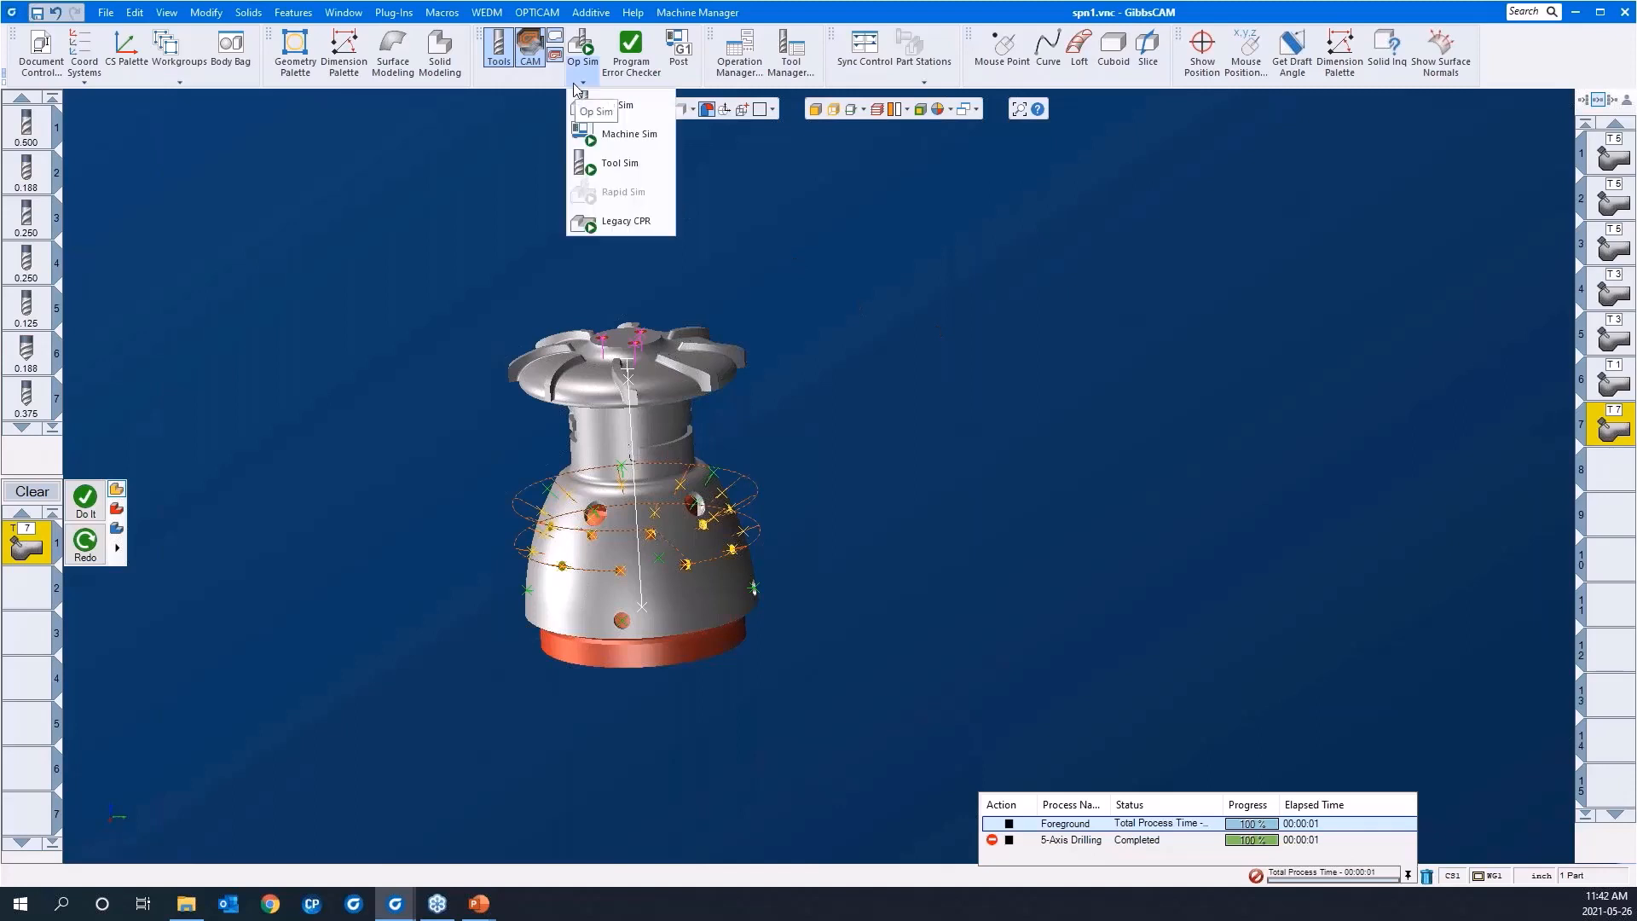
pyautogui.click(625, 134)
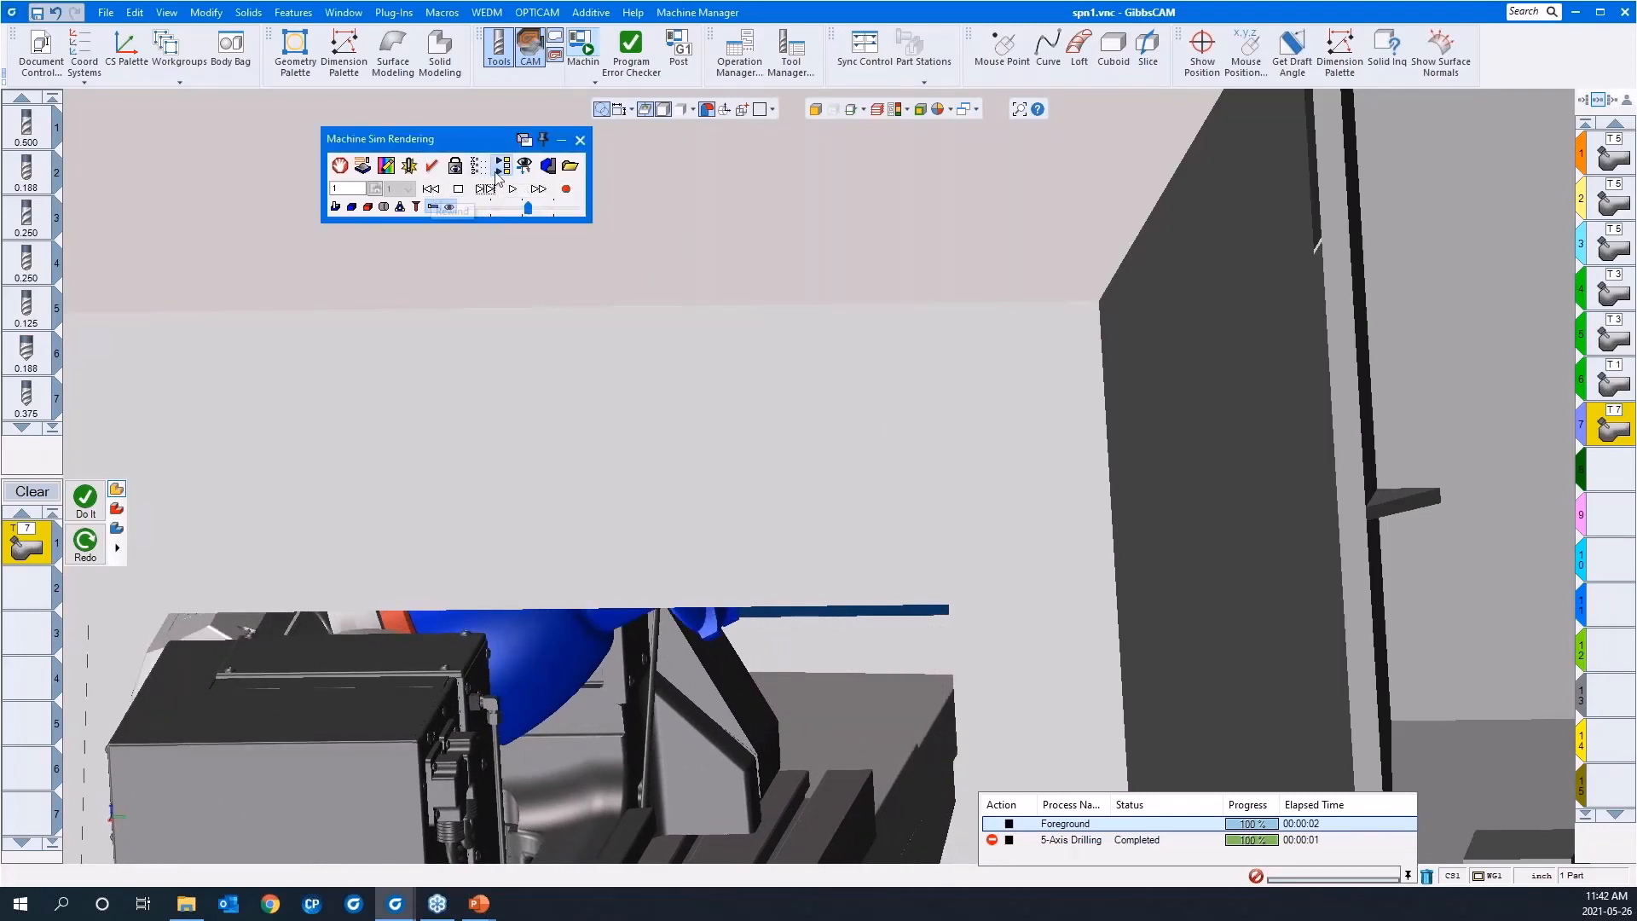
# Step: Rewind the machine simulation and run it with the trunnion and mounted part in view
pyautogui.click(432, 189)
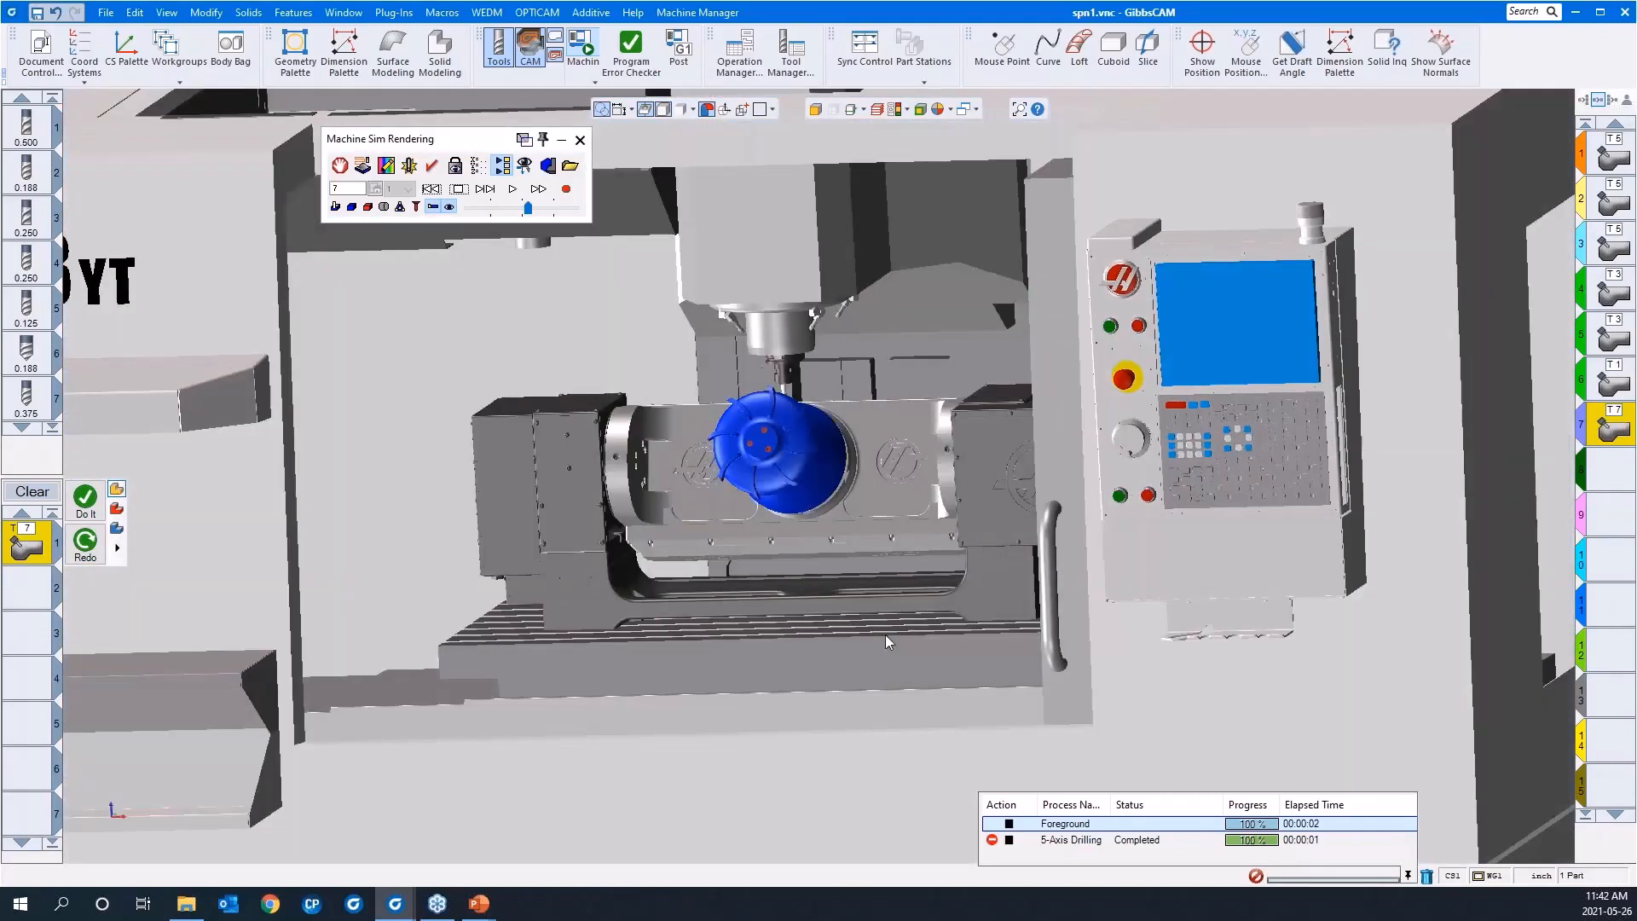
pyautogui.moveTo(885, 634); pyautogui.dragTo(1103, 668, button='middle')
pyautogui.click(512, 189)
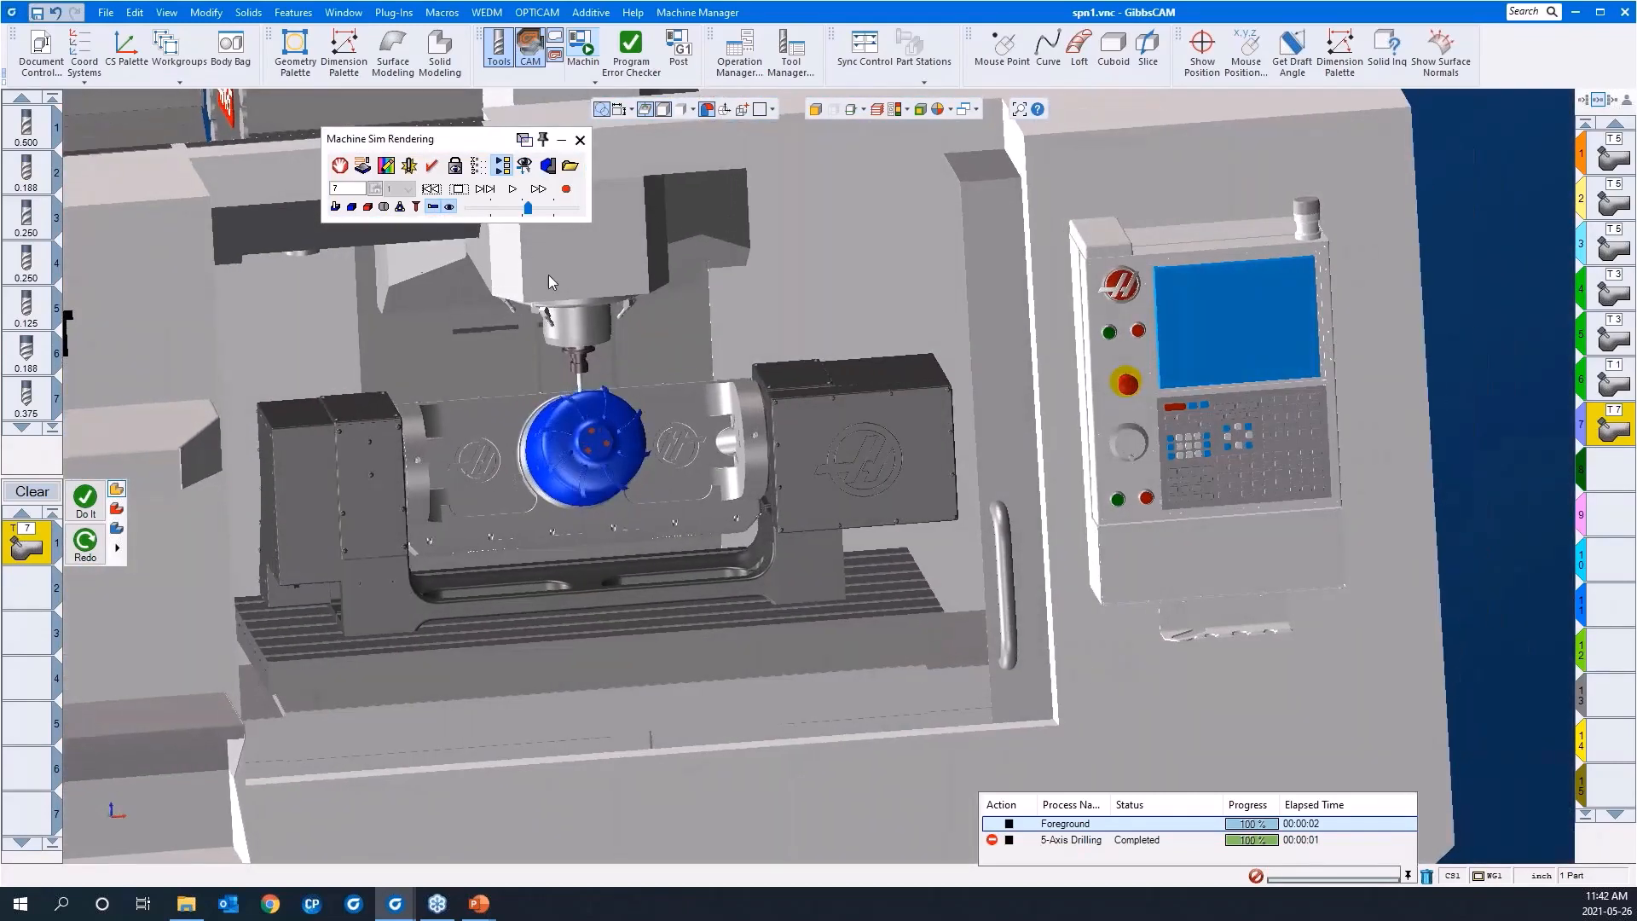
# Step: Rewind the simulation, slow its playback and rerun it, examining the tool and trunnion motion up close during drilling
pyautogui.click(432, 188)
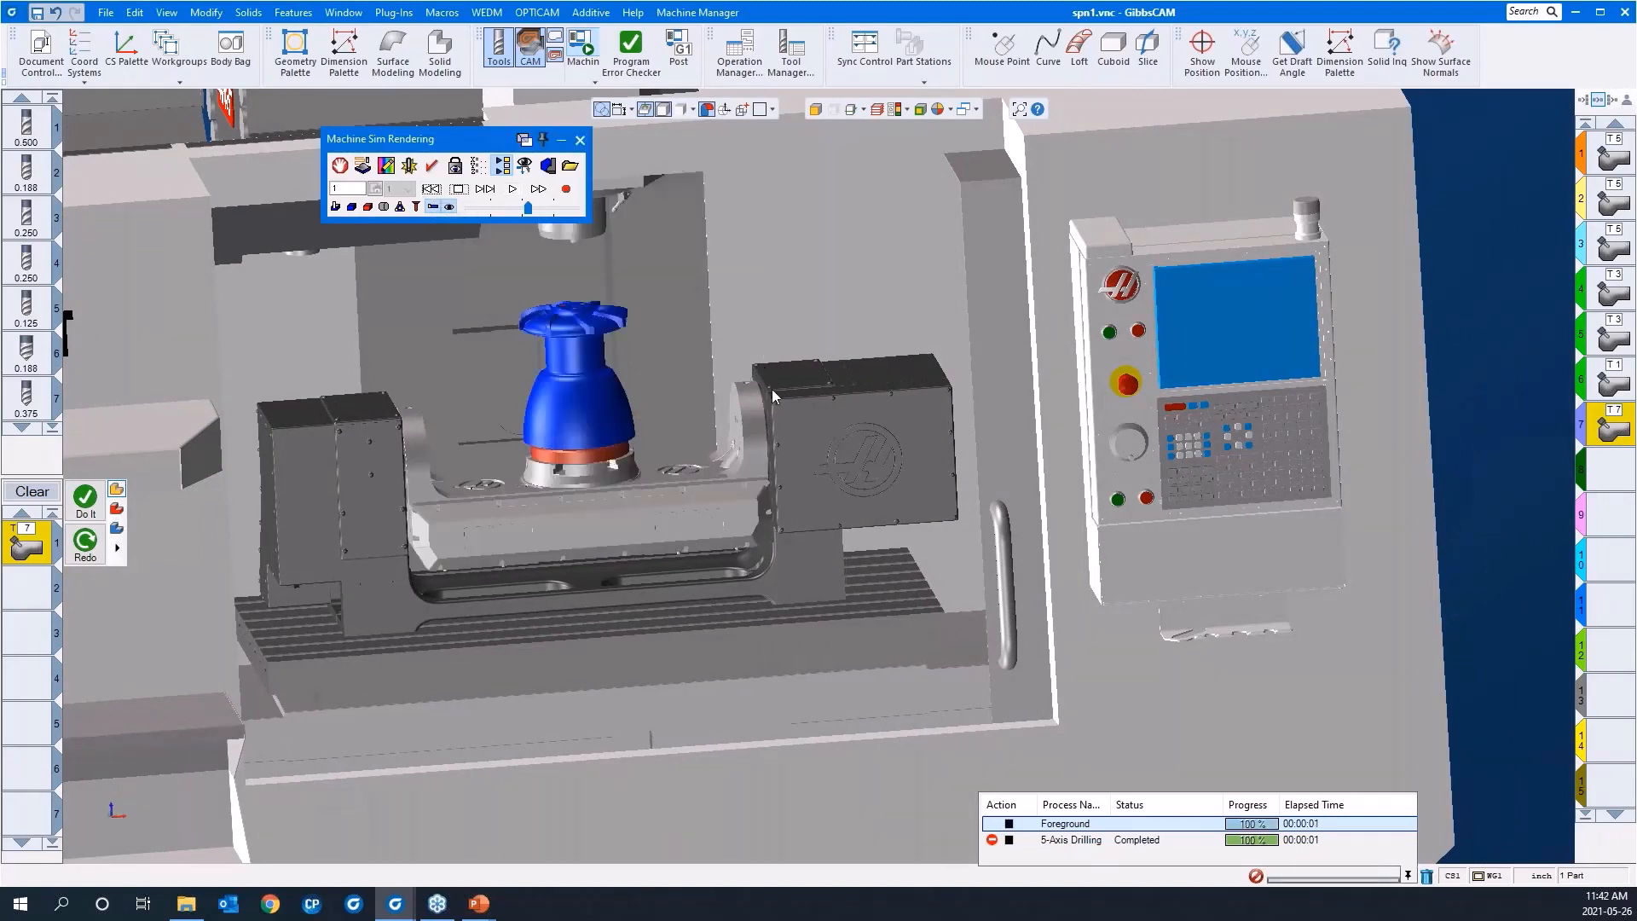
pyautogui.scroll(-5, 934, 404)
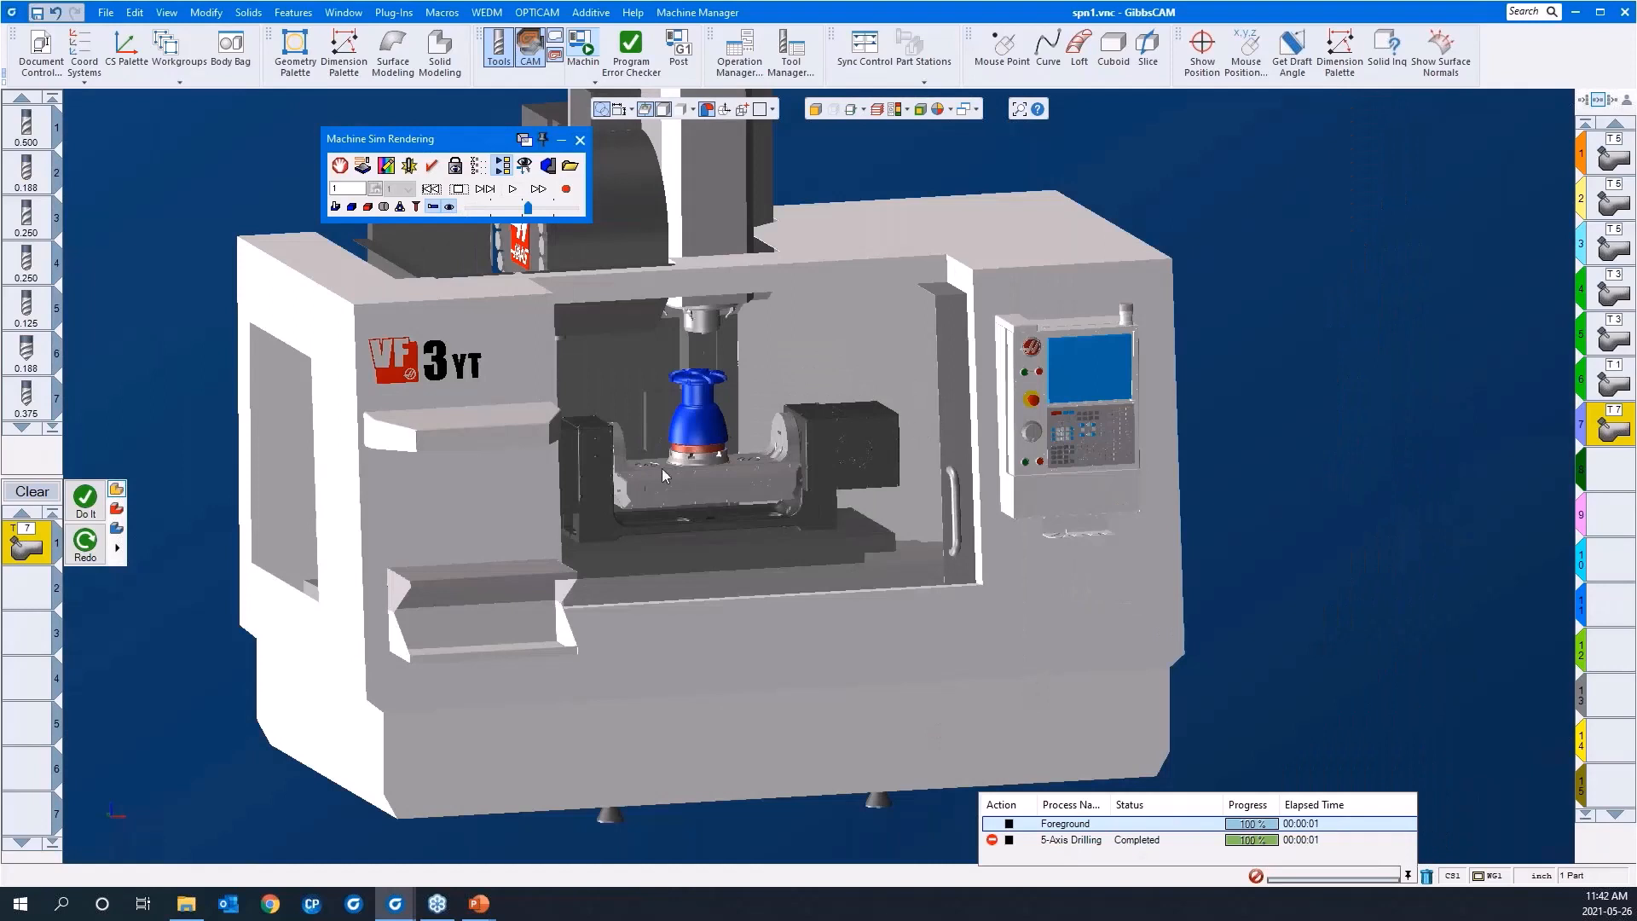
pyautogui.moveTo(169, 337); pyautogui.dragTo(601, 355, button='middle')
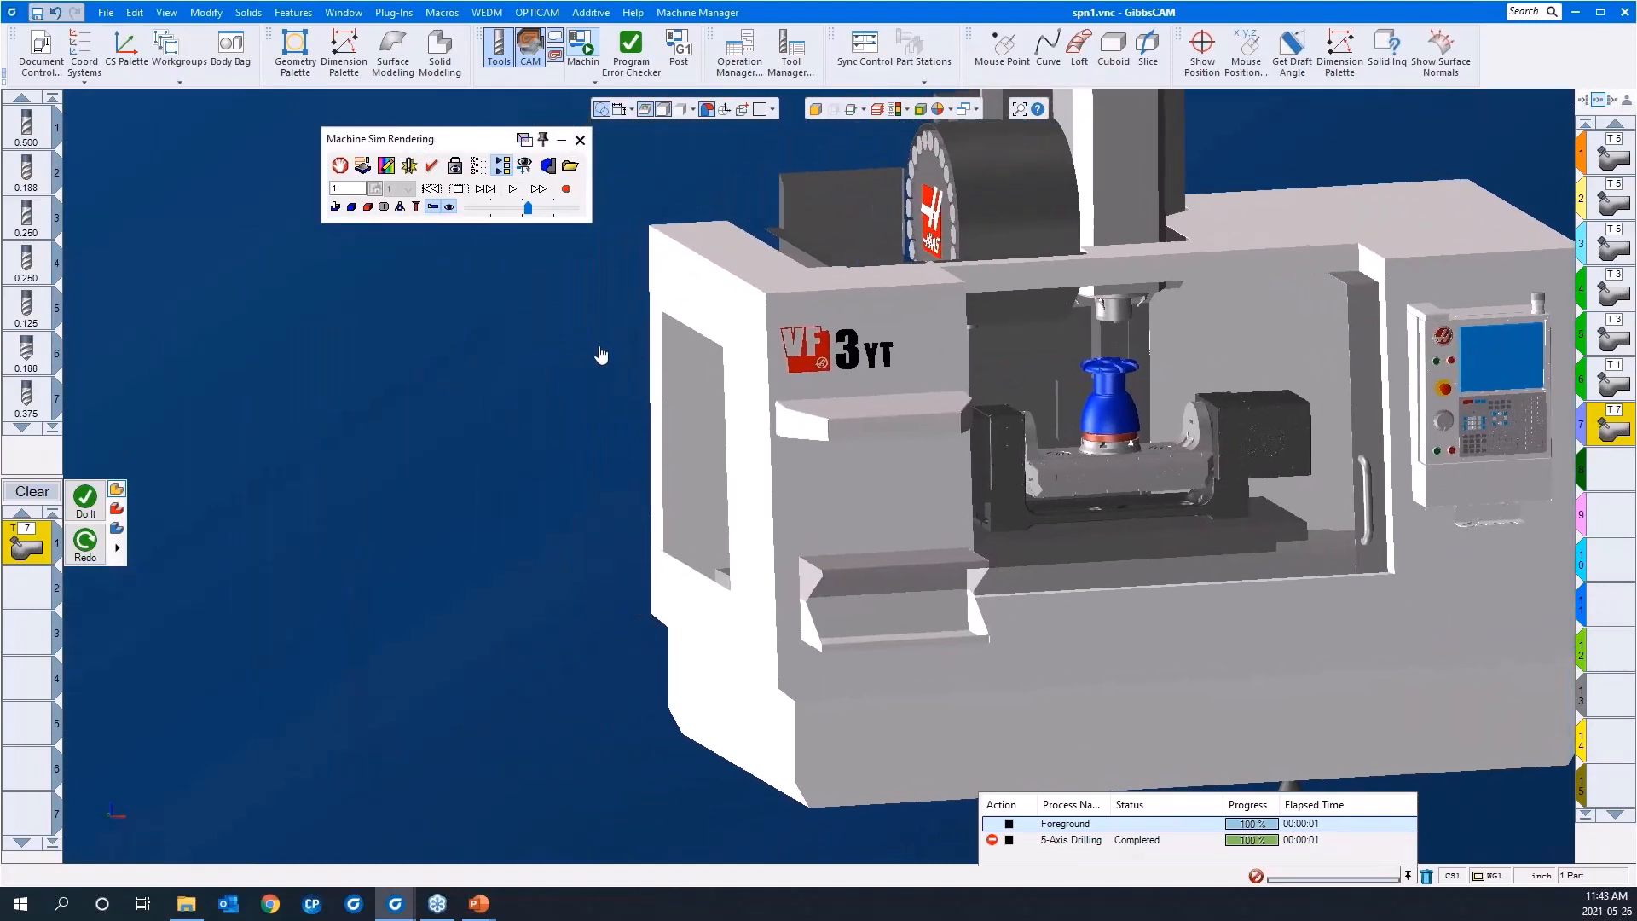
pyautogui.click(487, 191)
pyautogui.click(497, 207)
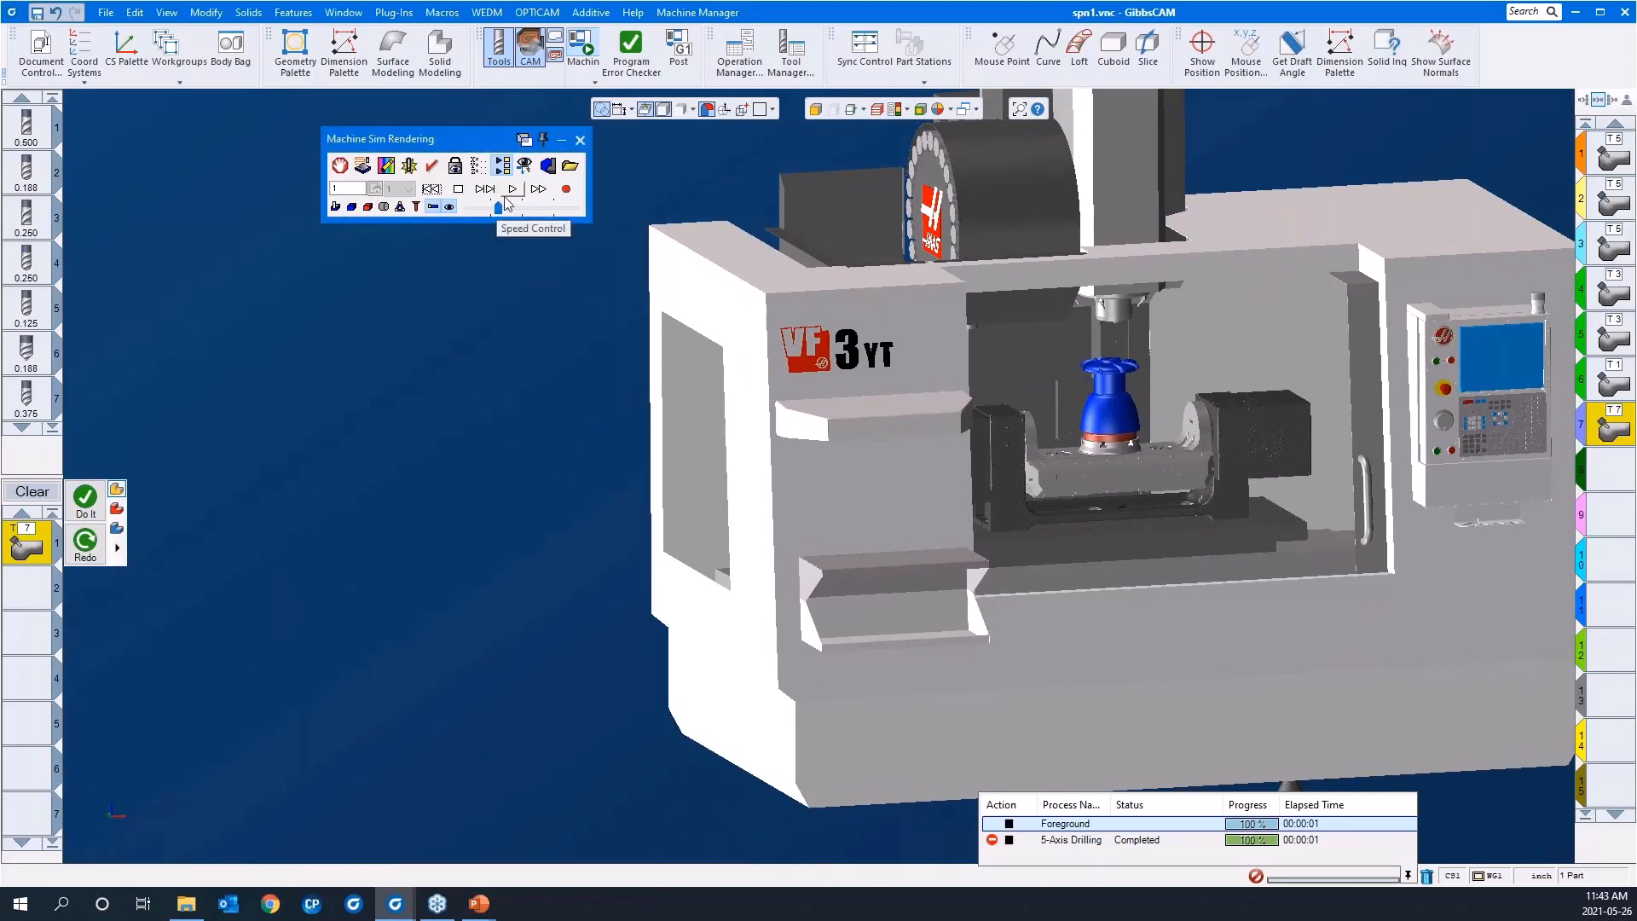
pyautogui.click(490, 193)
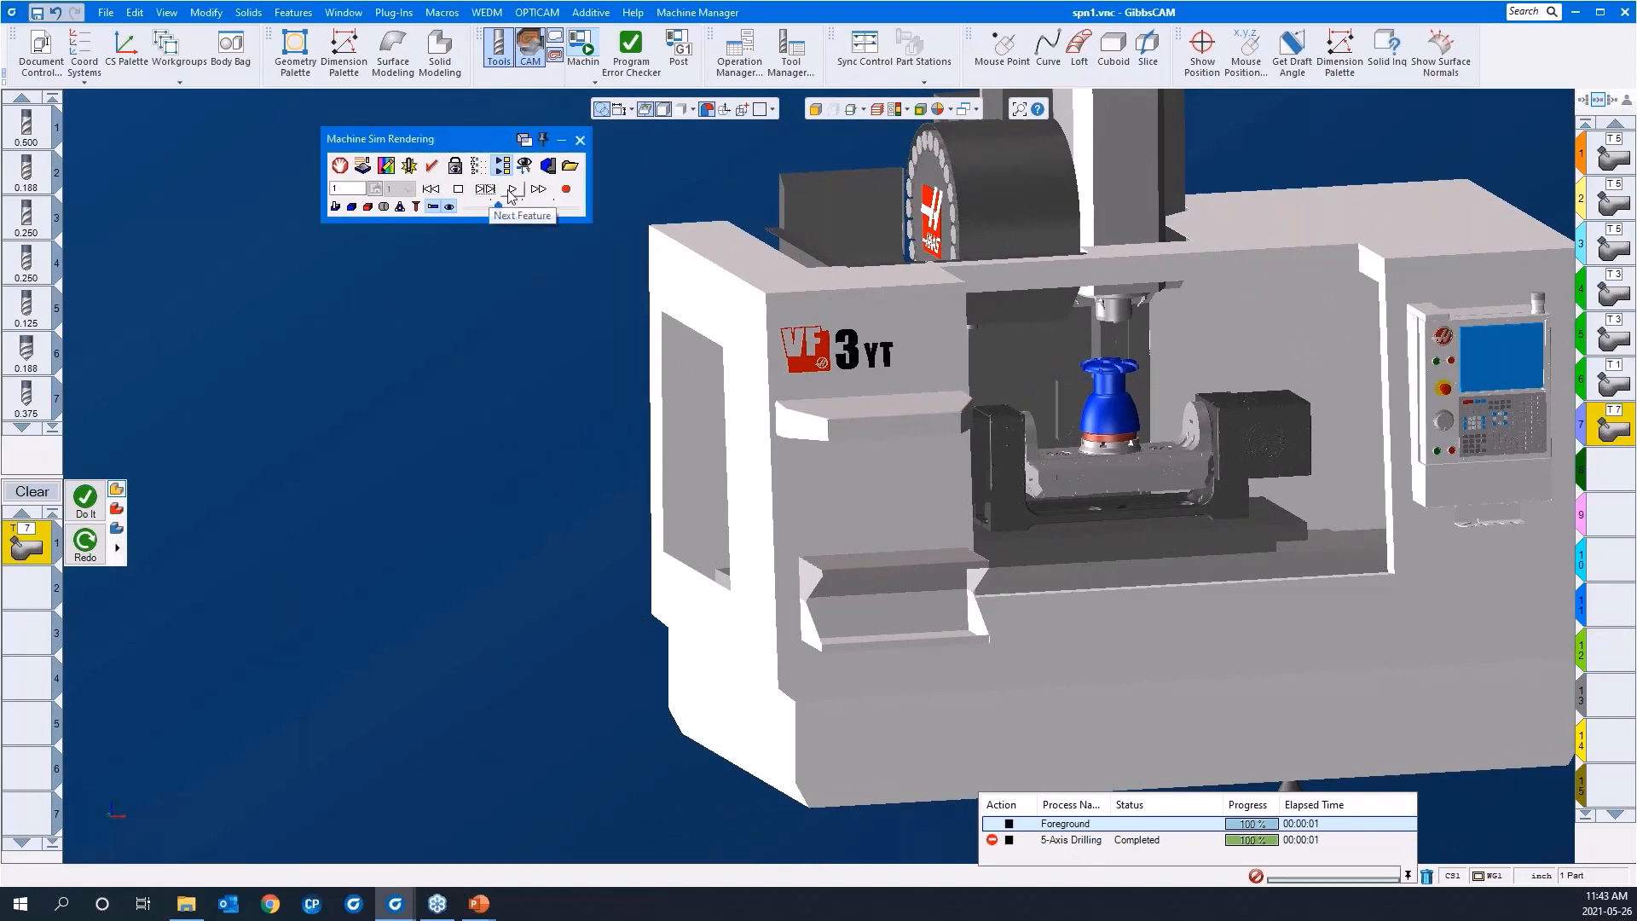
pyautogui.click(509, 190)
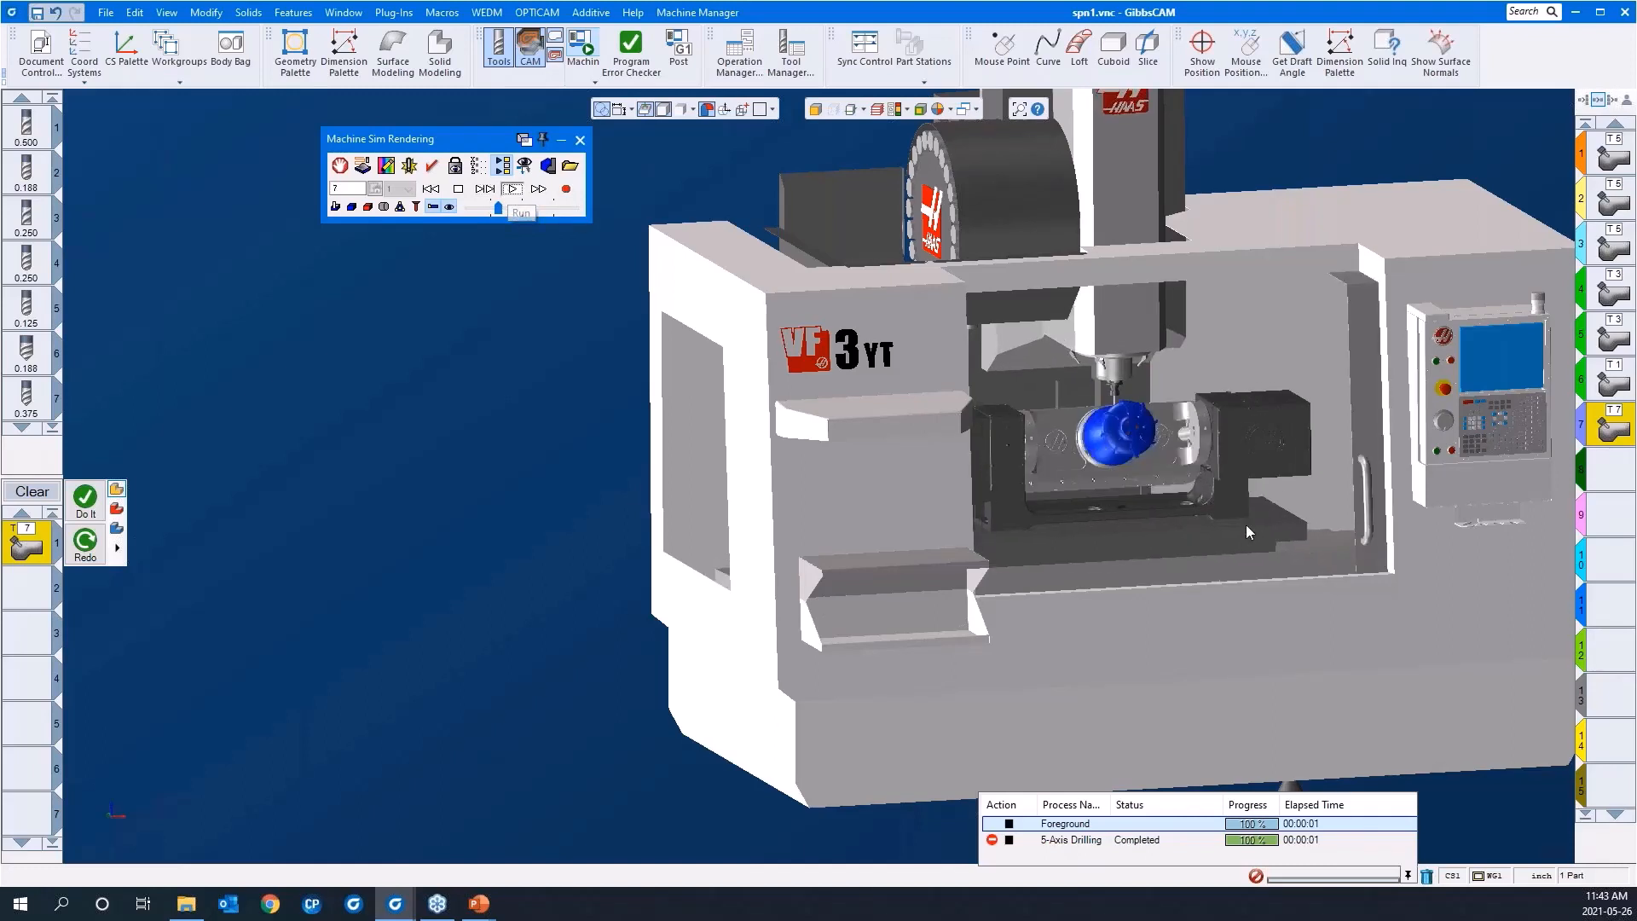
pyautogui.moveTo(1249, 520); pyautogui.dragTo(994, 228)
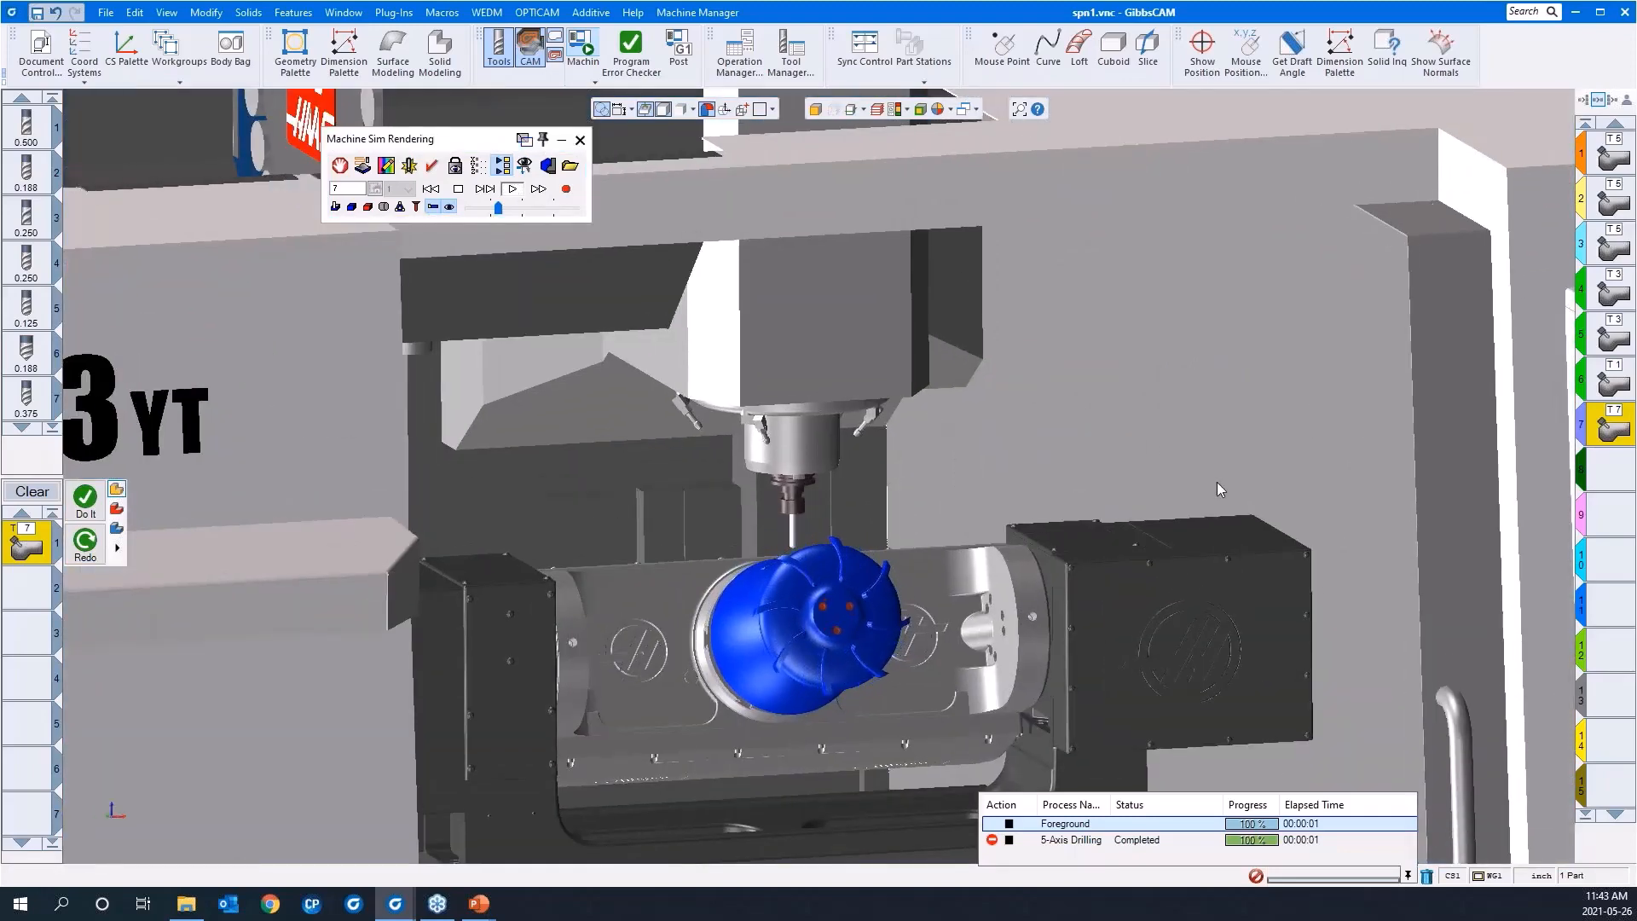
pyautogui.moveTo(1216, 482); pyautogui.dragTo(1219, 531, button='middle')
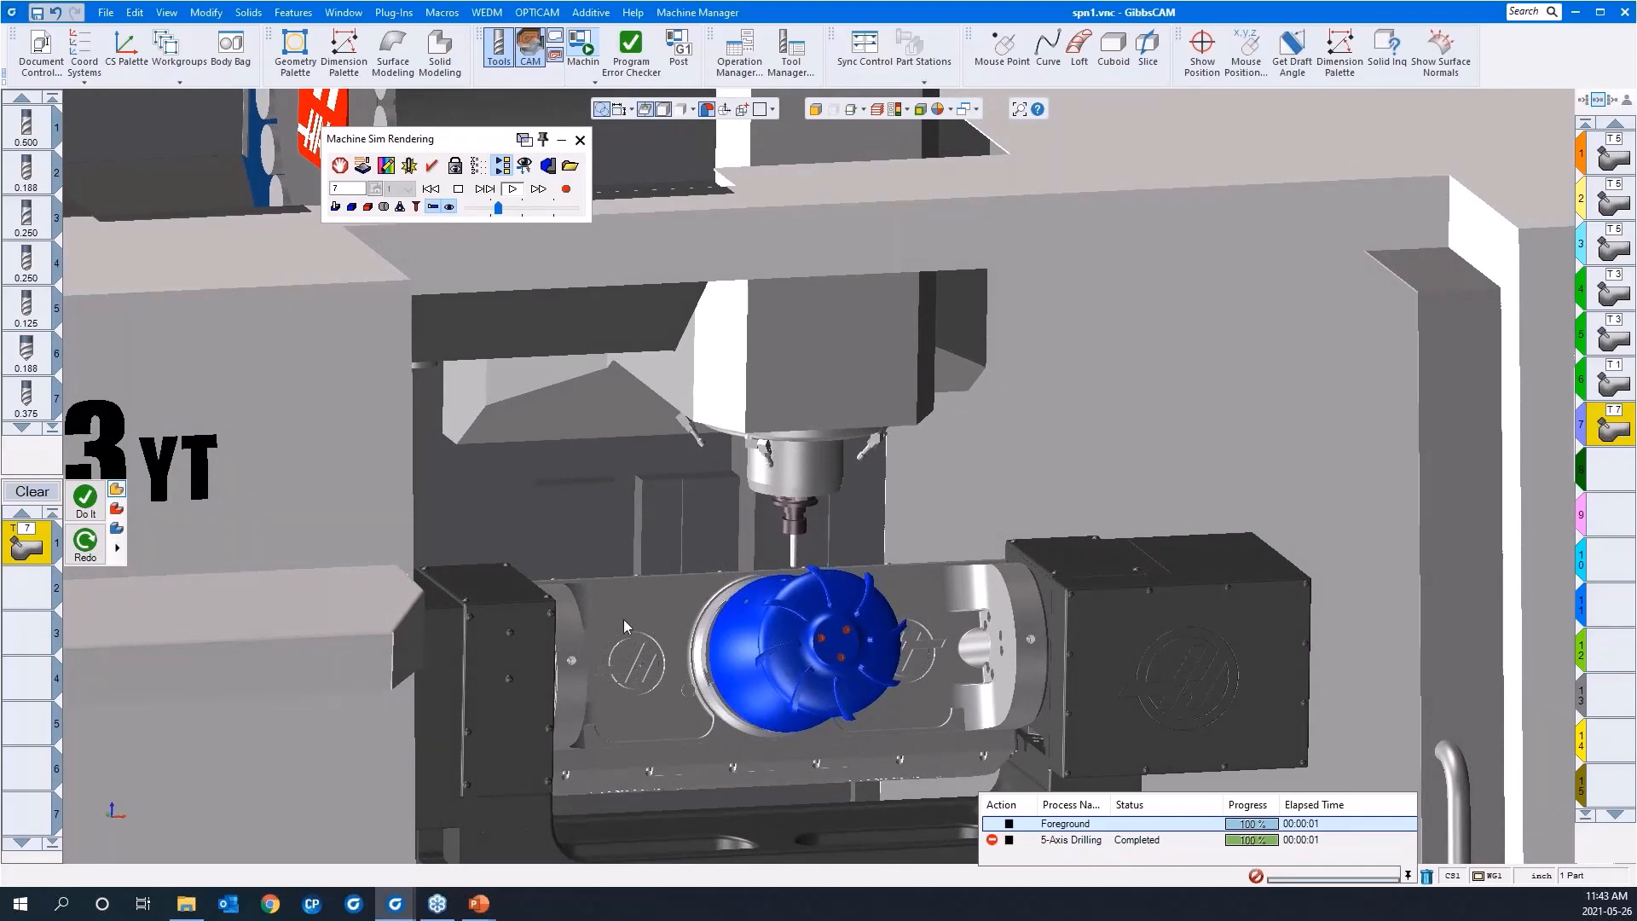
pyautogui.moveTo(623, 694); pyautogui.dragTo(648, 705, button='middle')
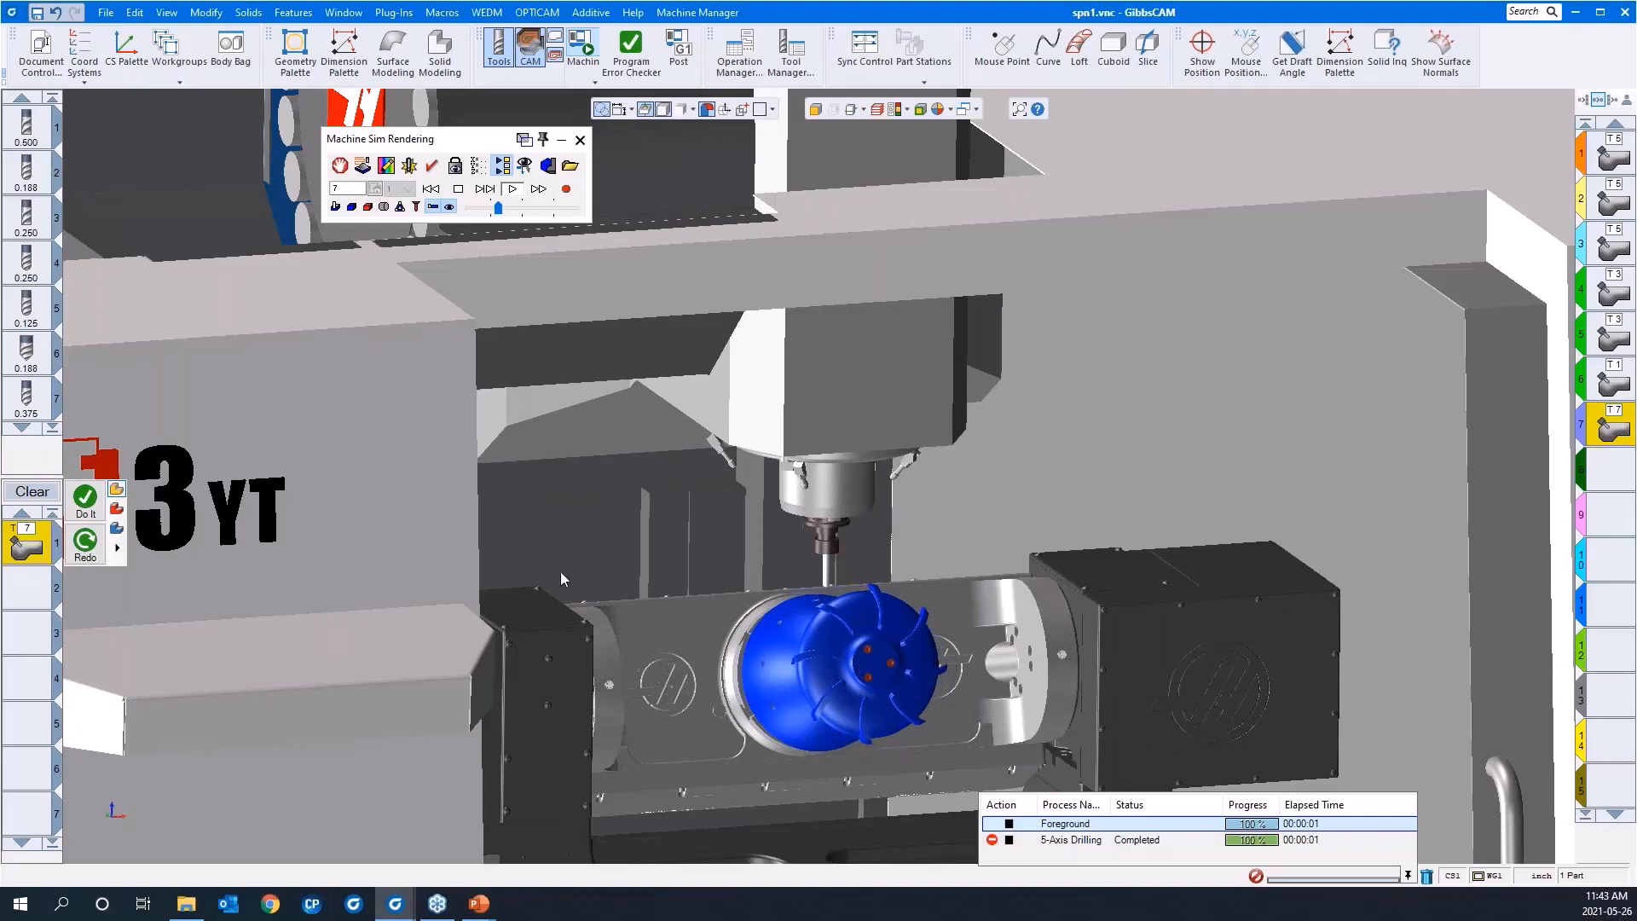
# Step: Raise the playback speed, rewind the simulation and replay it up to the next feature with the whole machine in view
pyautogui.click(518, 210)
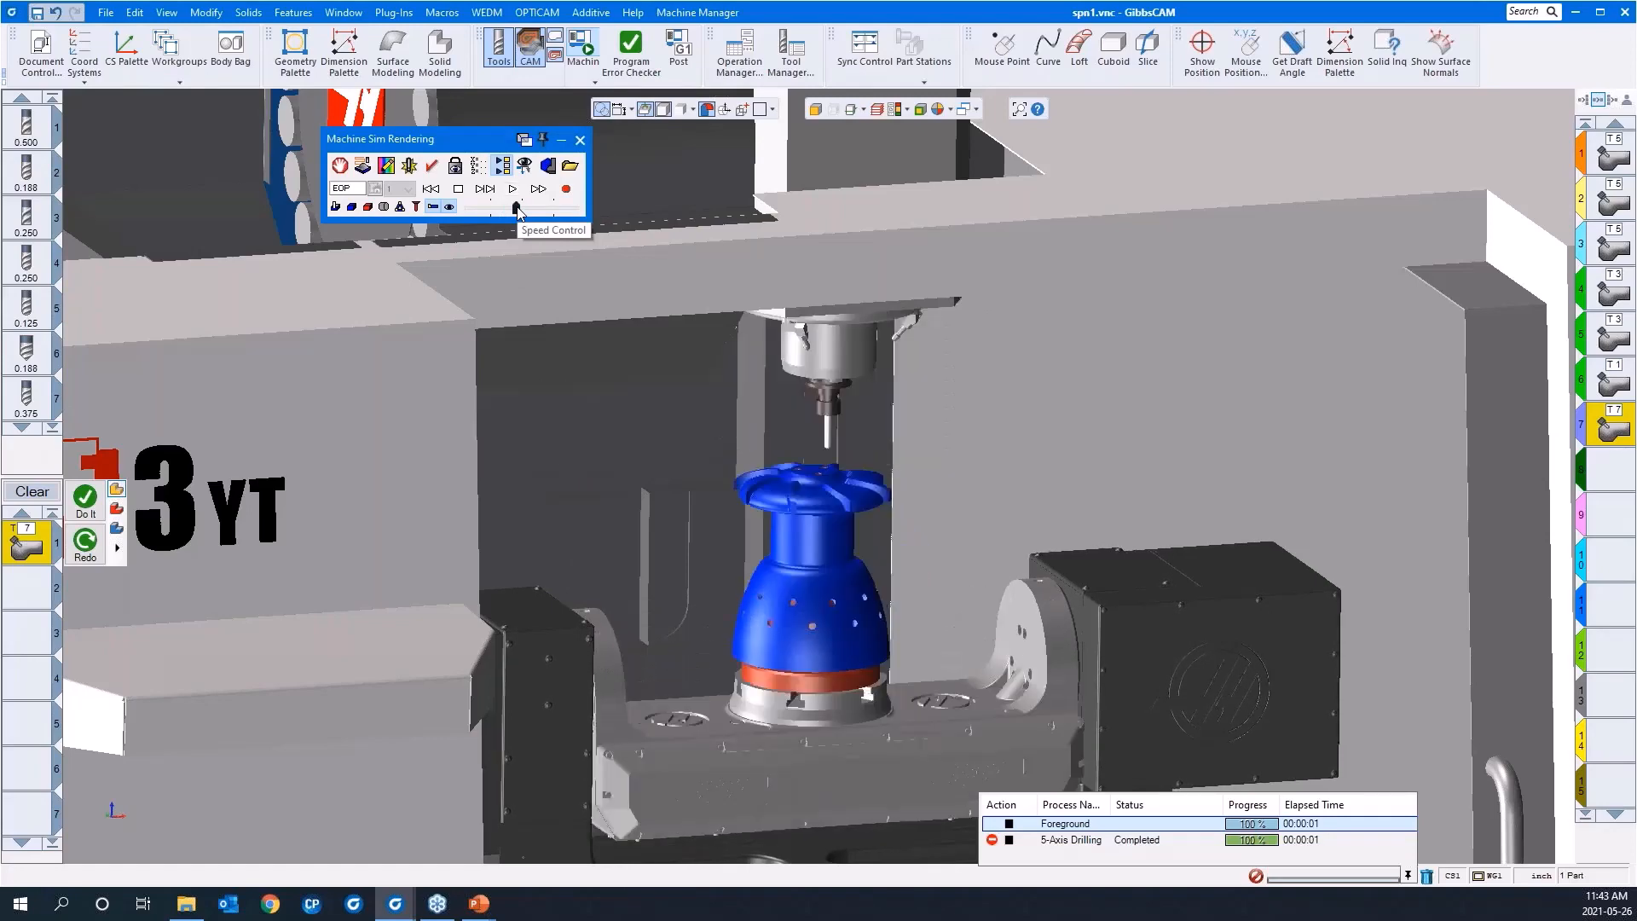
pyautogui.scroll(-2, 704, 555)
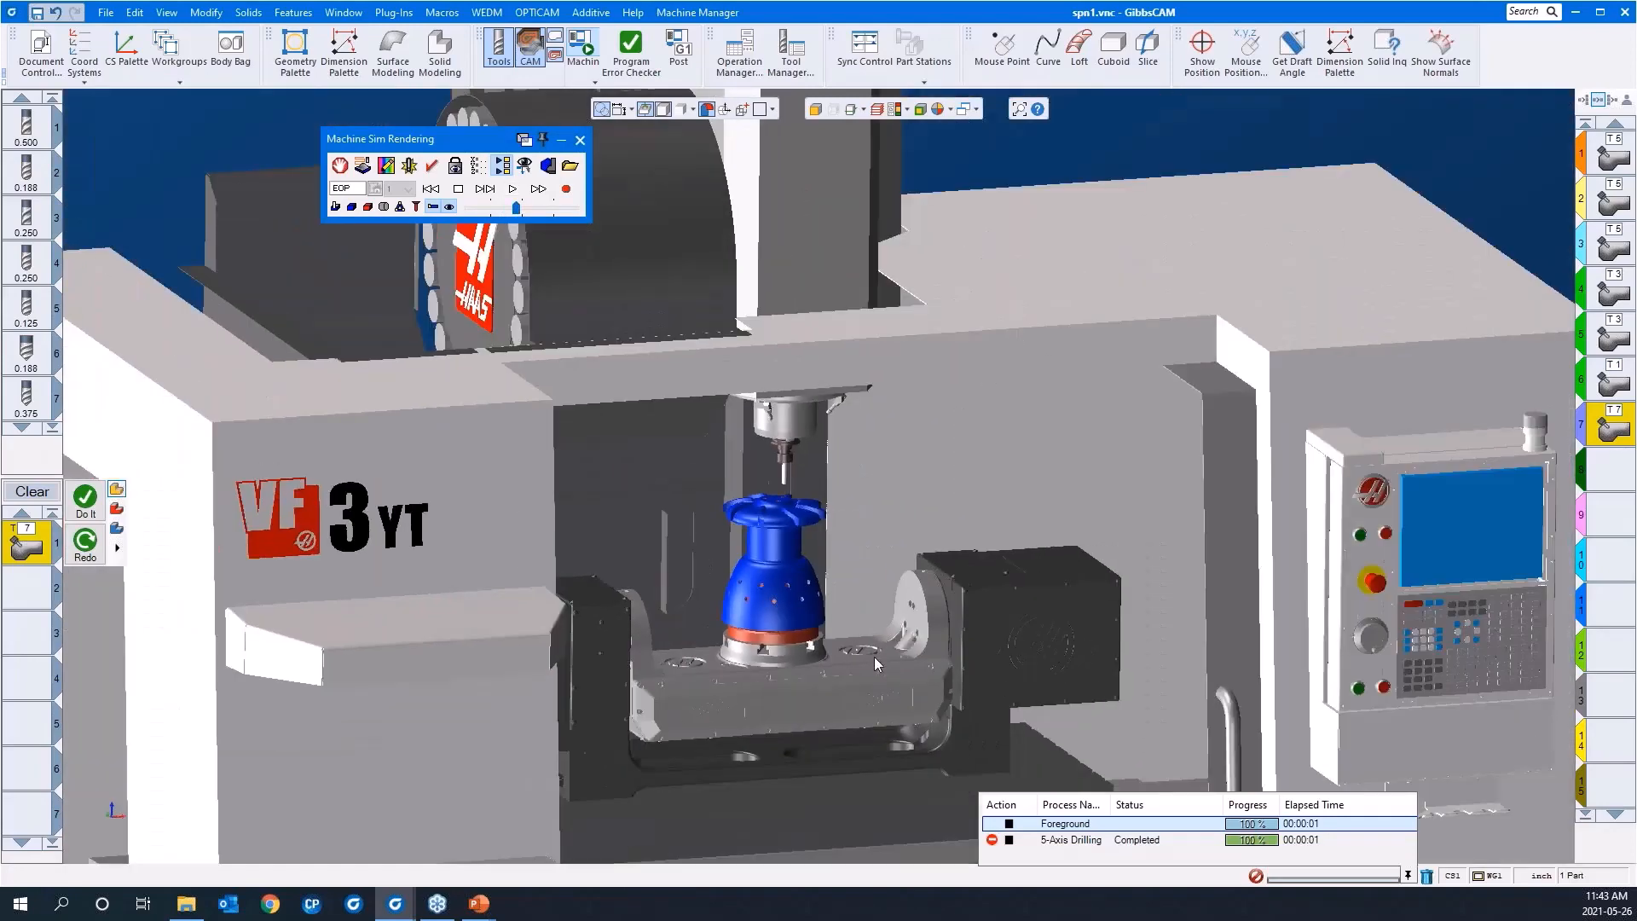
pyautogui.scroll(2, 870, 663)
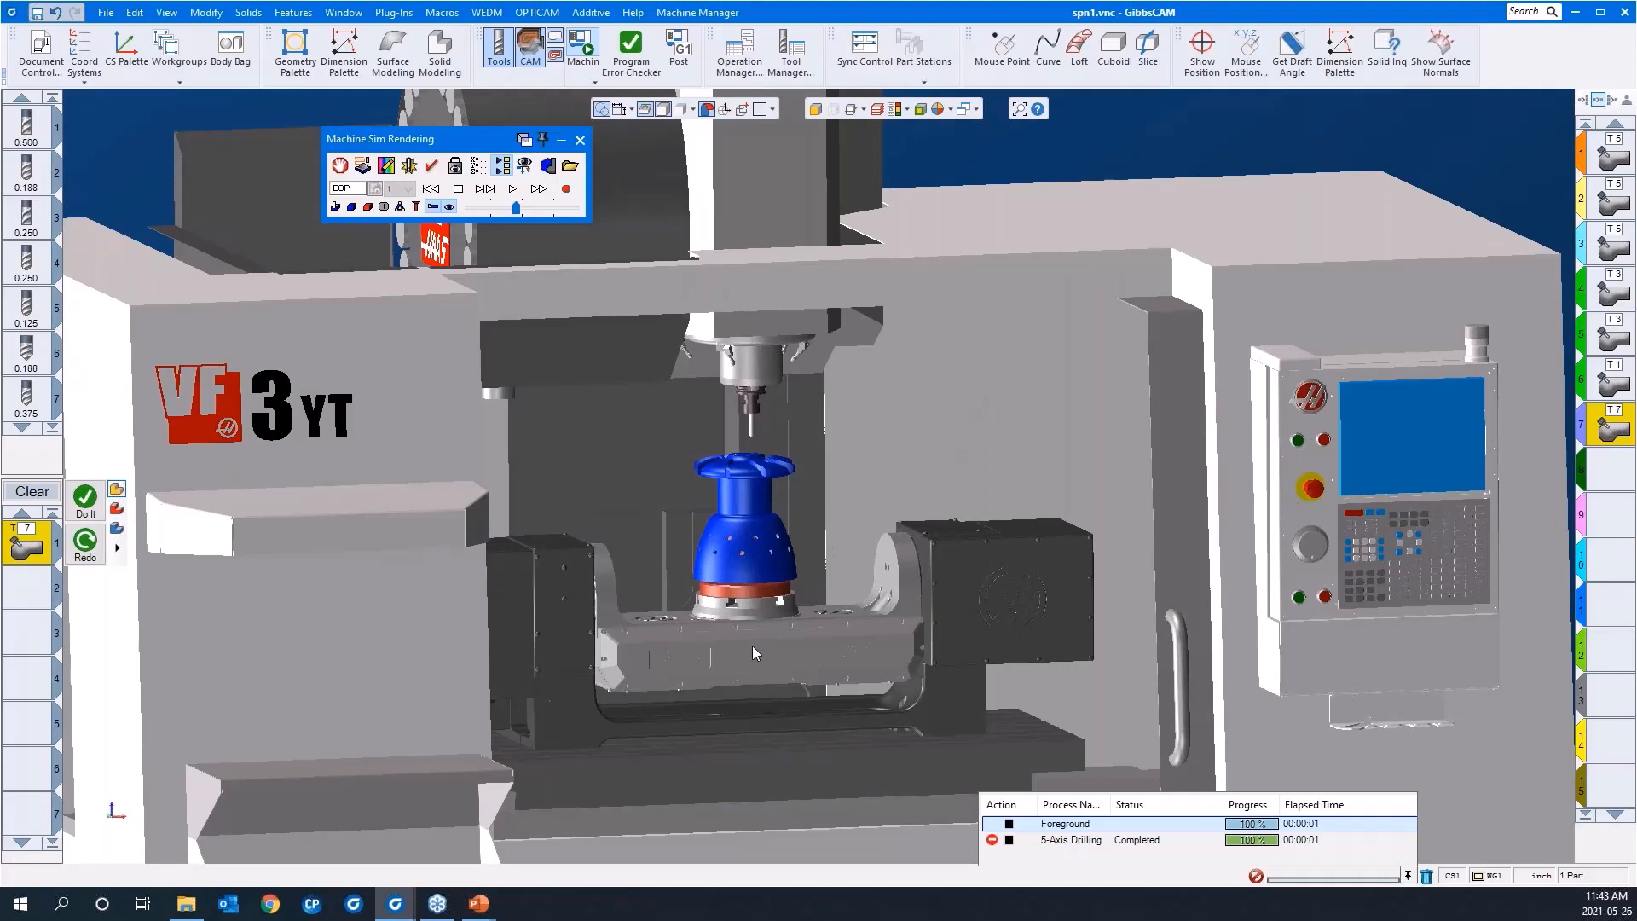
pyautogui.click(426, 191)
pyautogui.click(511, 188)
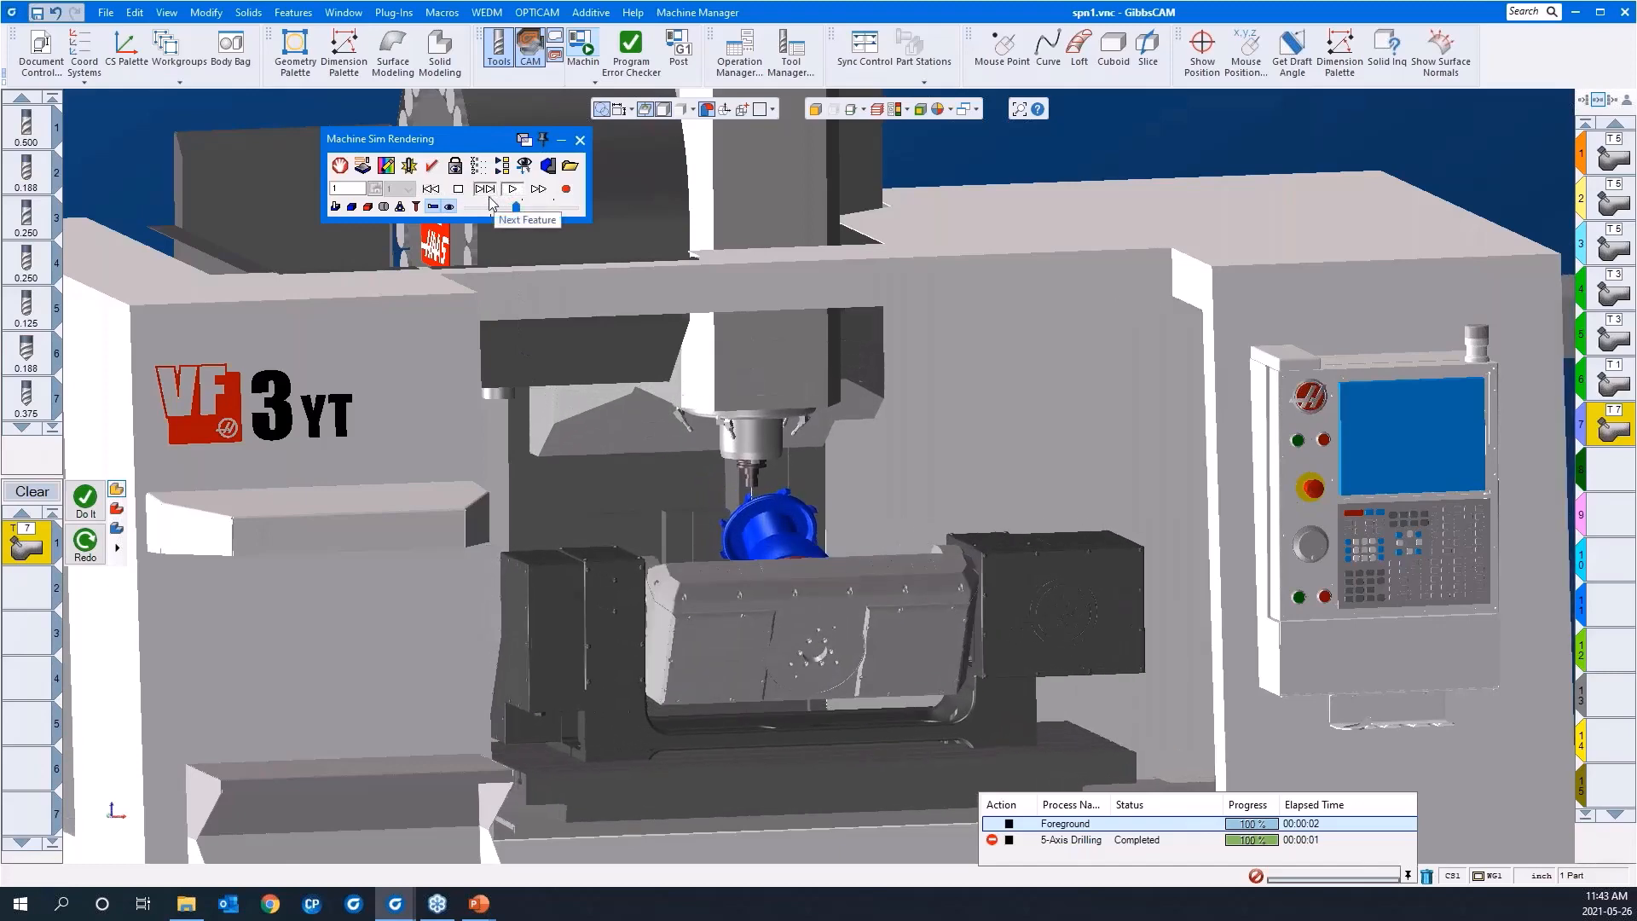
pyautogui.scroll(-3, 718, 631)
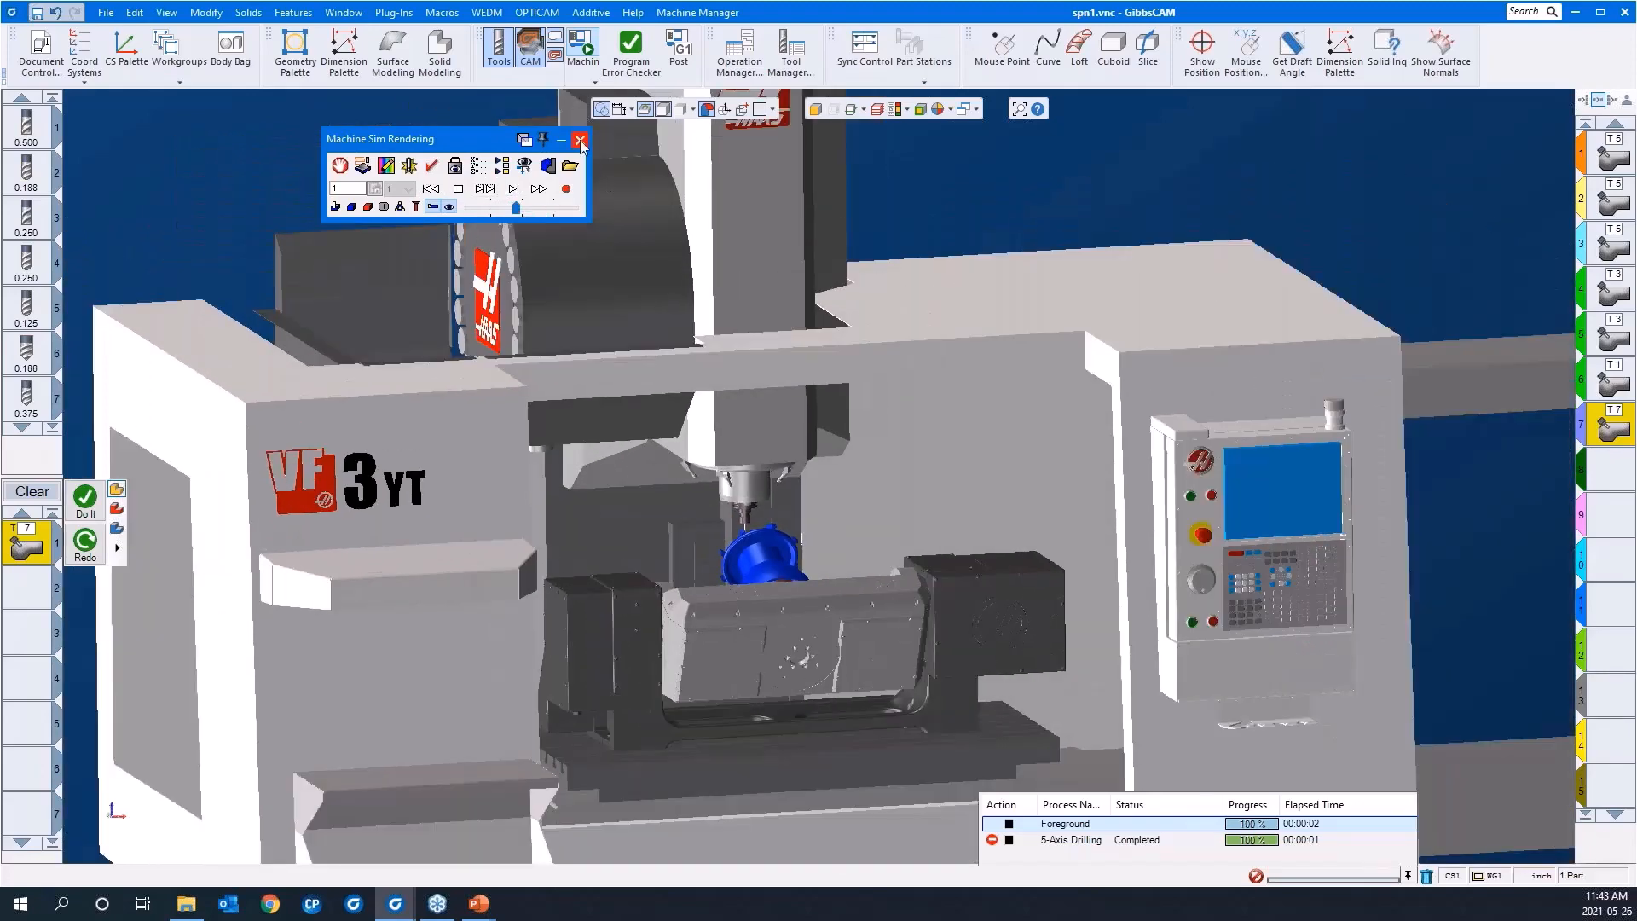
# Step: Close Machine Sim and make the empty operation slot 8 active for a new operation
pyautogui.click(580, 140)
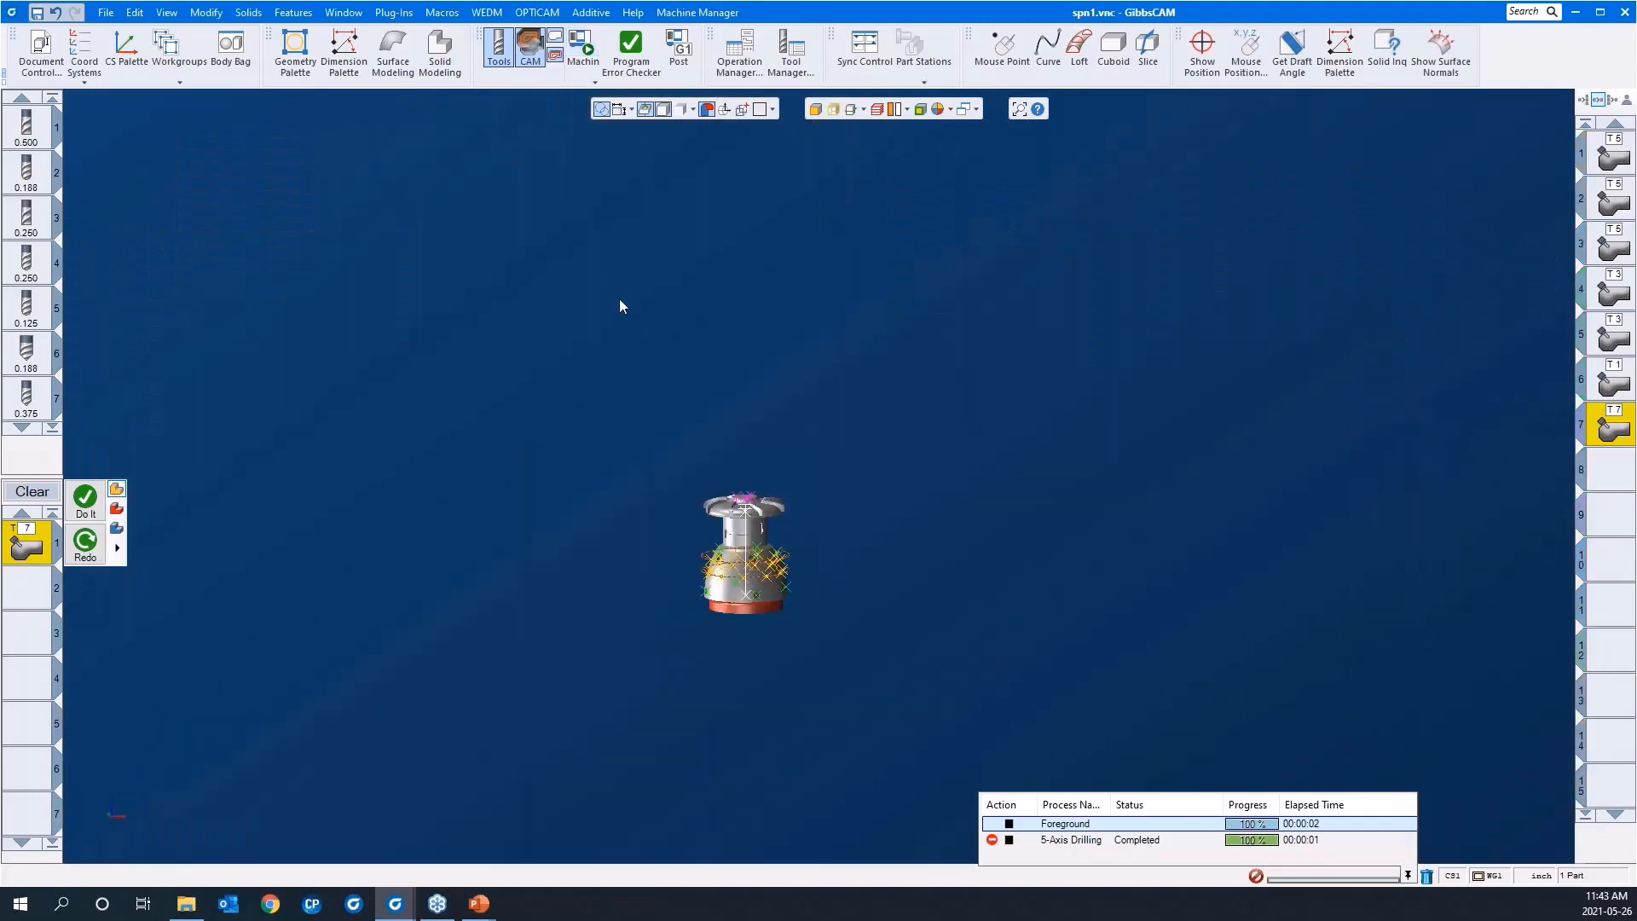
pyautogui.moveTo(627, 450); pyautogui.dragTo(924, 697)
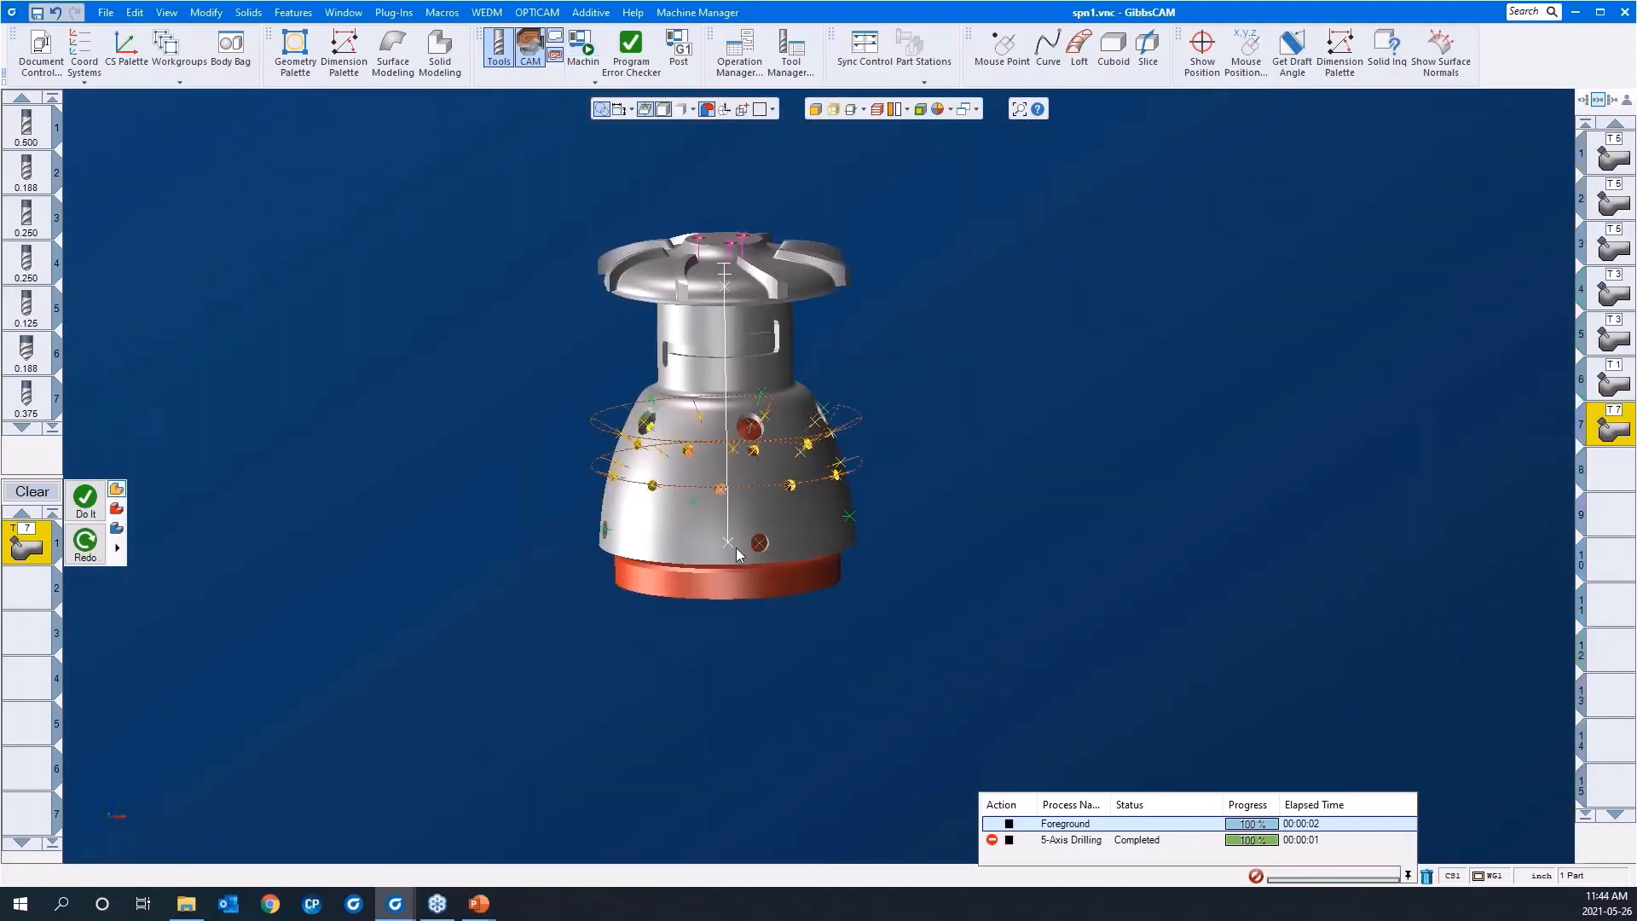
pyautogui.click(1591, 477)
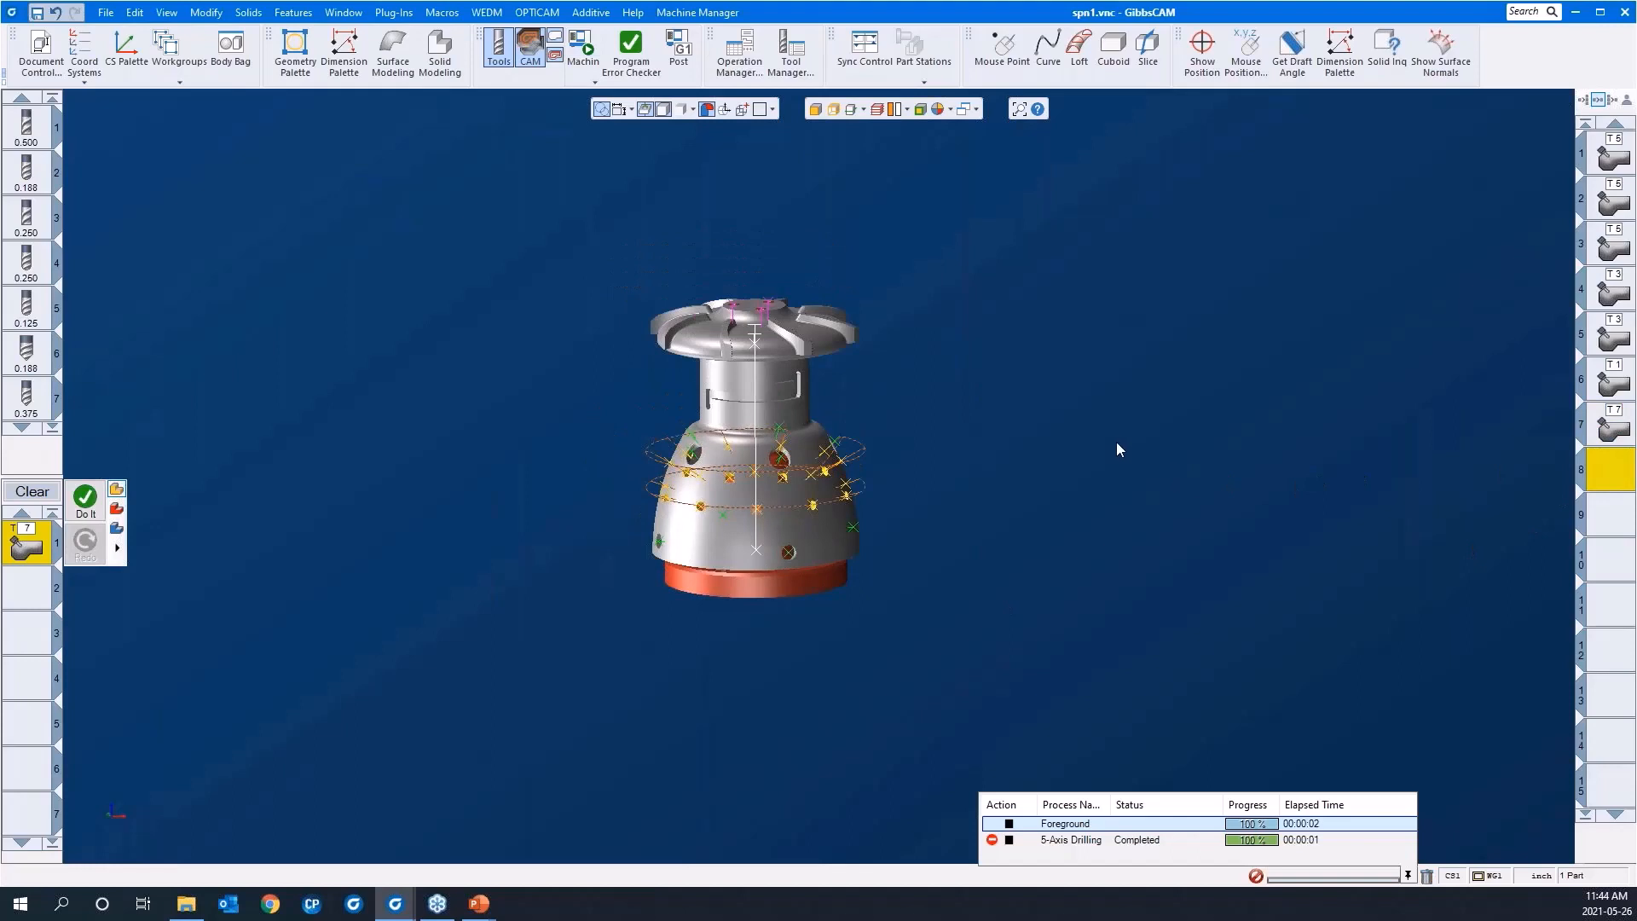
pyautogui.moveTo(1004, 442); pyautogui.dragTo(995, 474, button='middle')
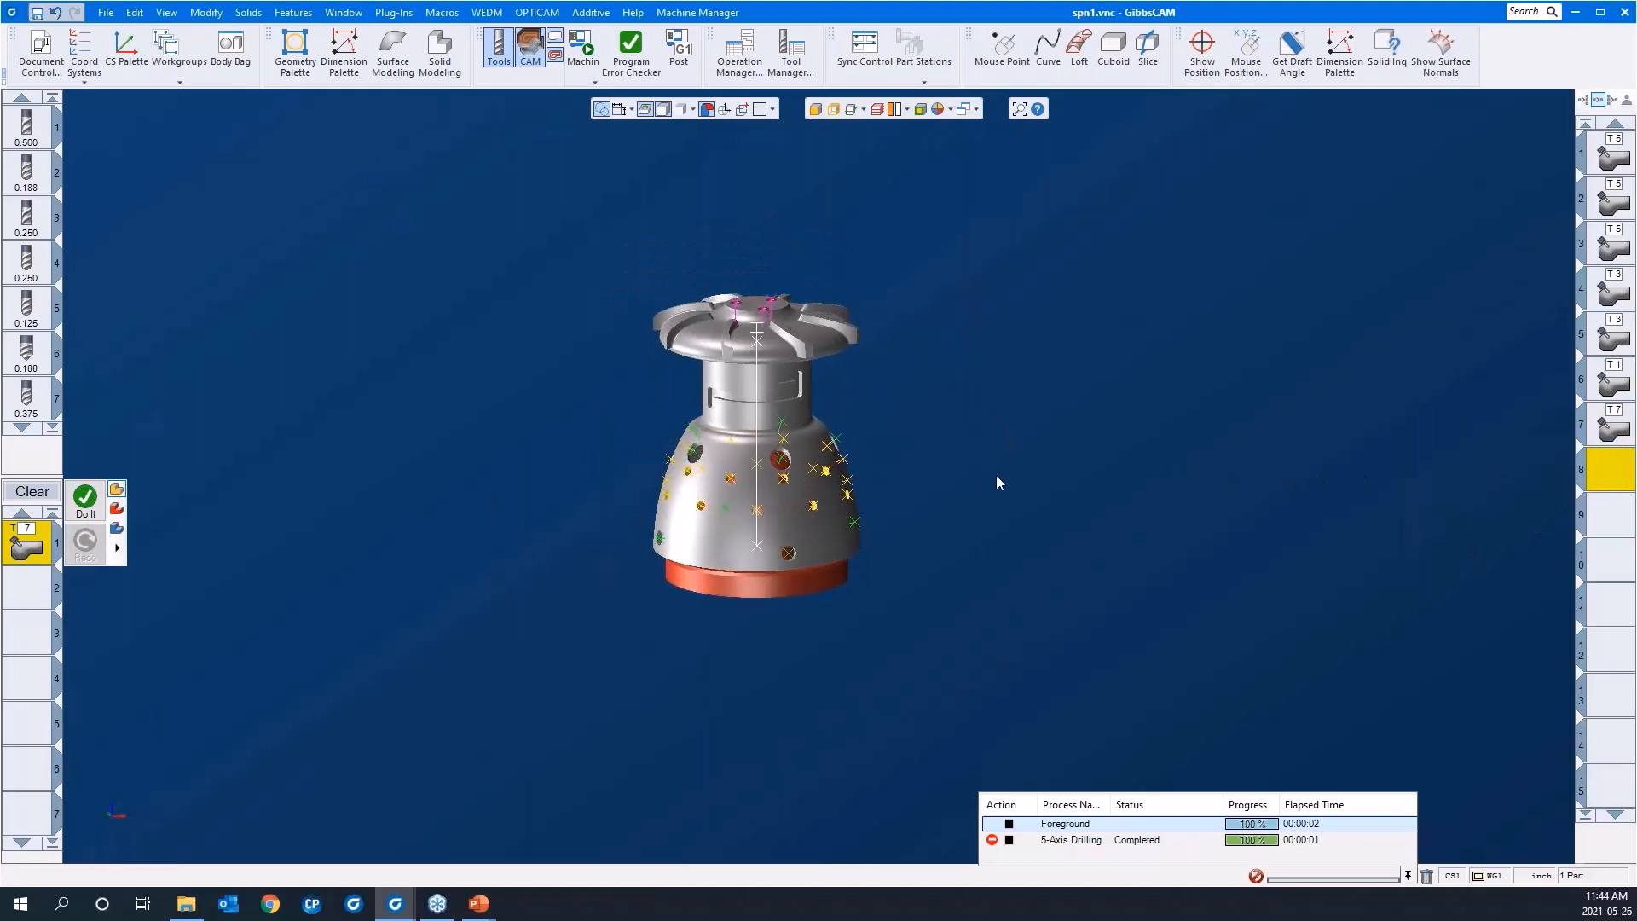
# Step: Hide the hole points and other geometry so only the solid bodies are displayed
pyautogui.scroll(-1, 910, 495)
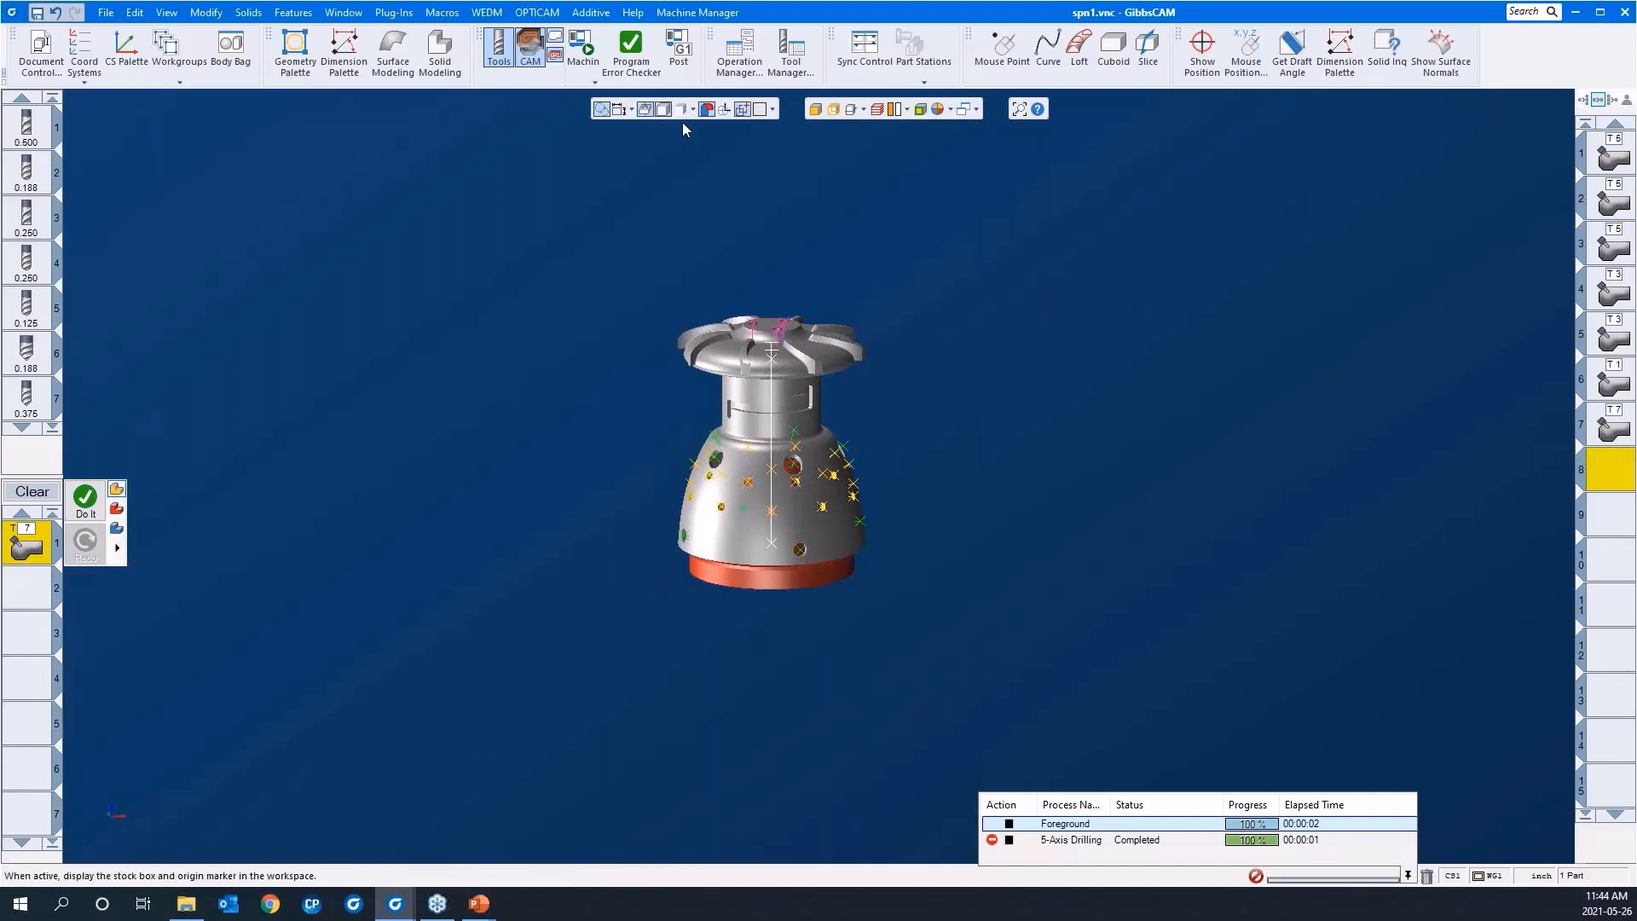
pyautogui.click(644, 111)
pyautogui.moveTo(614, 229); pyautogui.dragTo(934, 644)
pyautogui.scroll(-4, 989, 450)
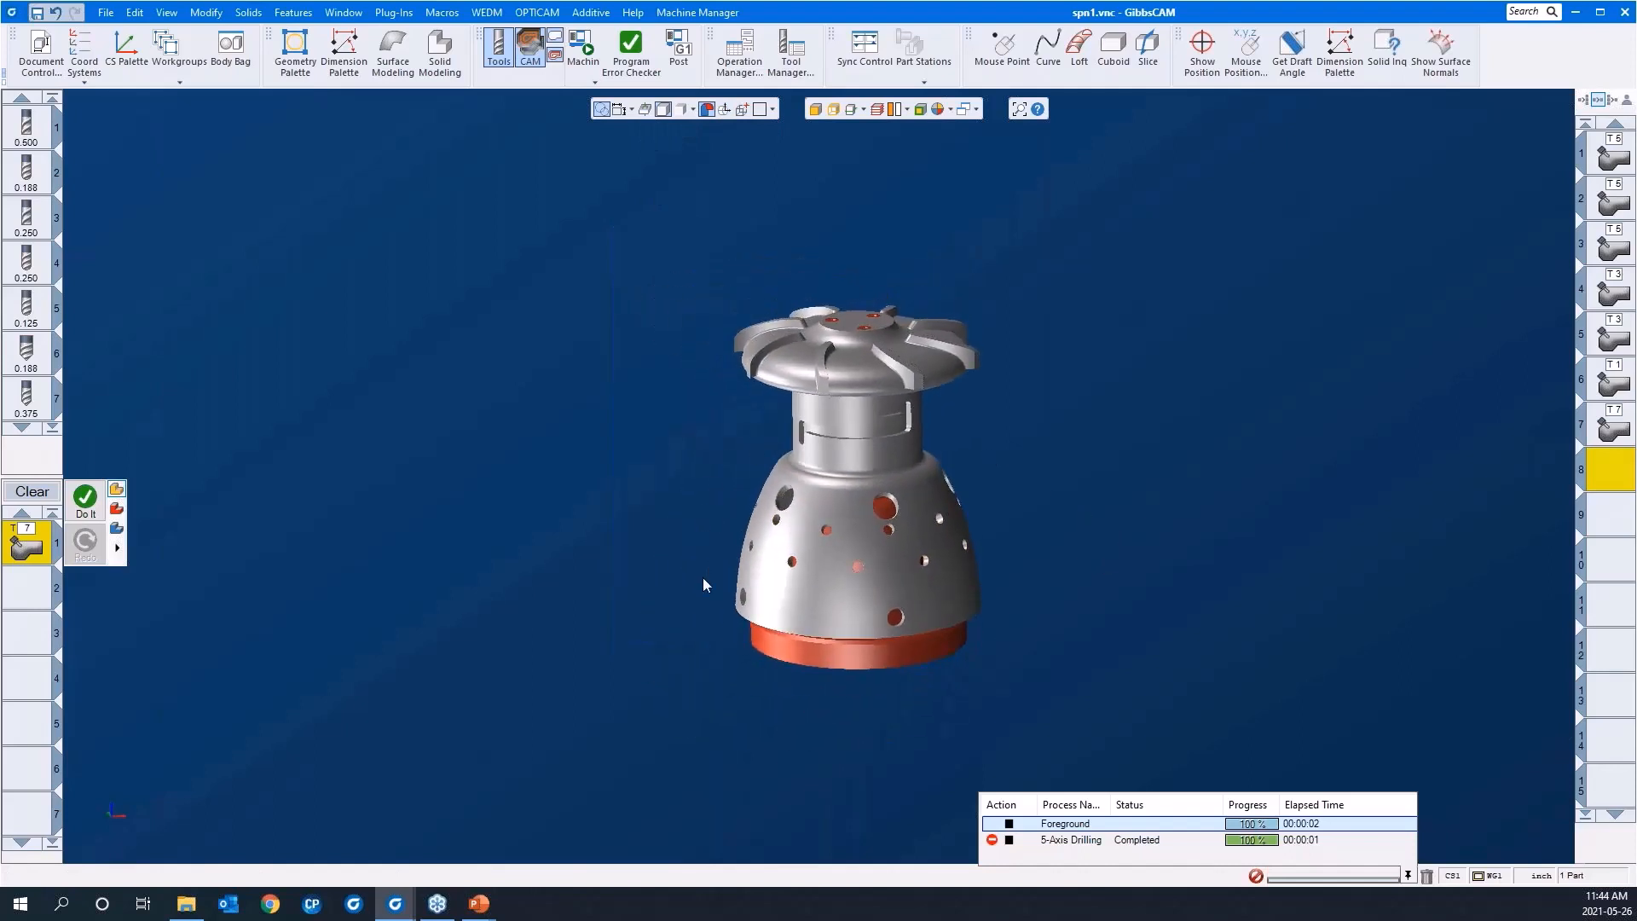
# Step: Clear the process list and load the saved process list "deburr 5AS"
pyautogui.click(30, 492)
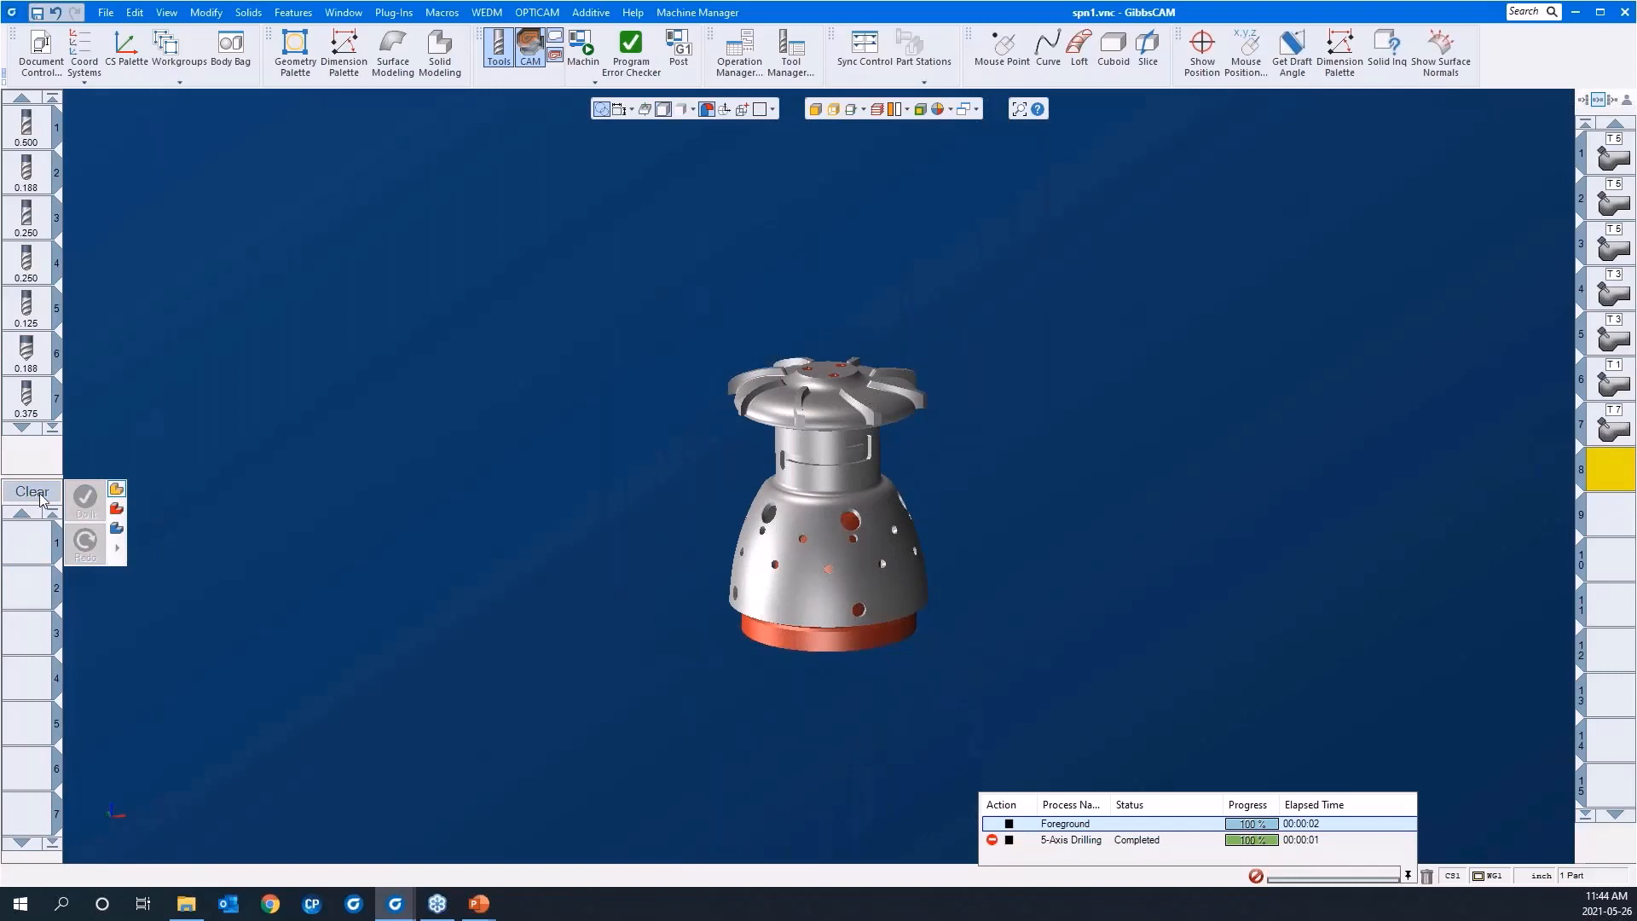
pyautogui.rightClick(27, 543)
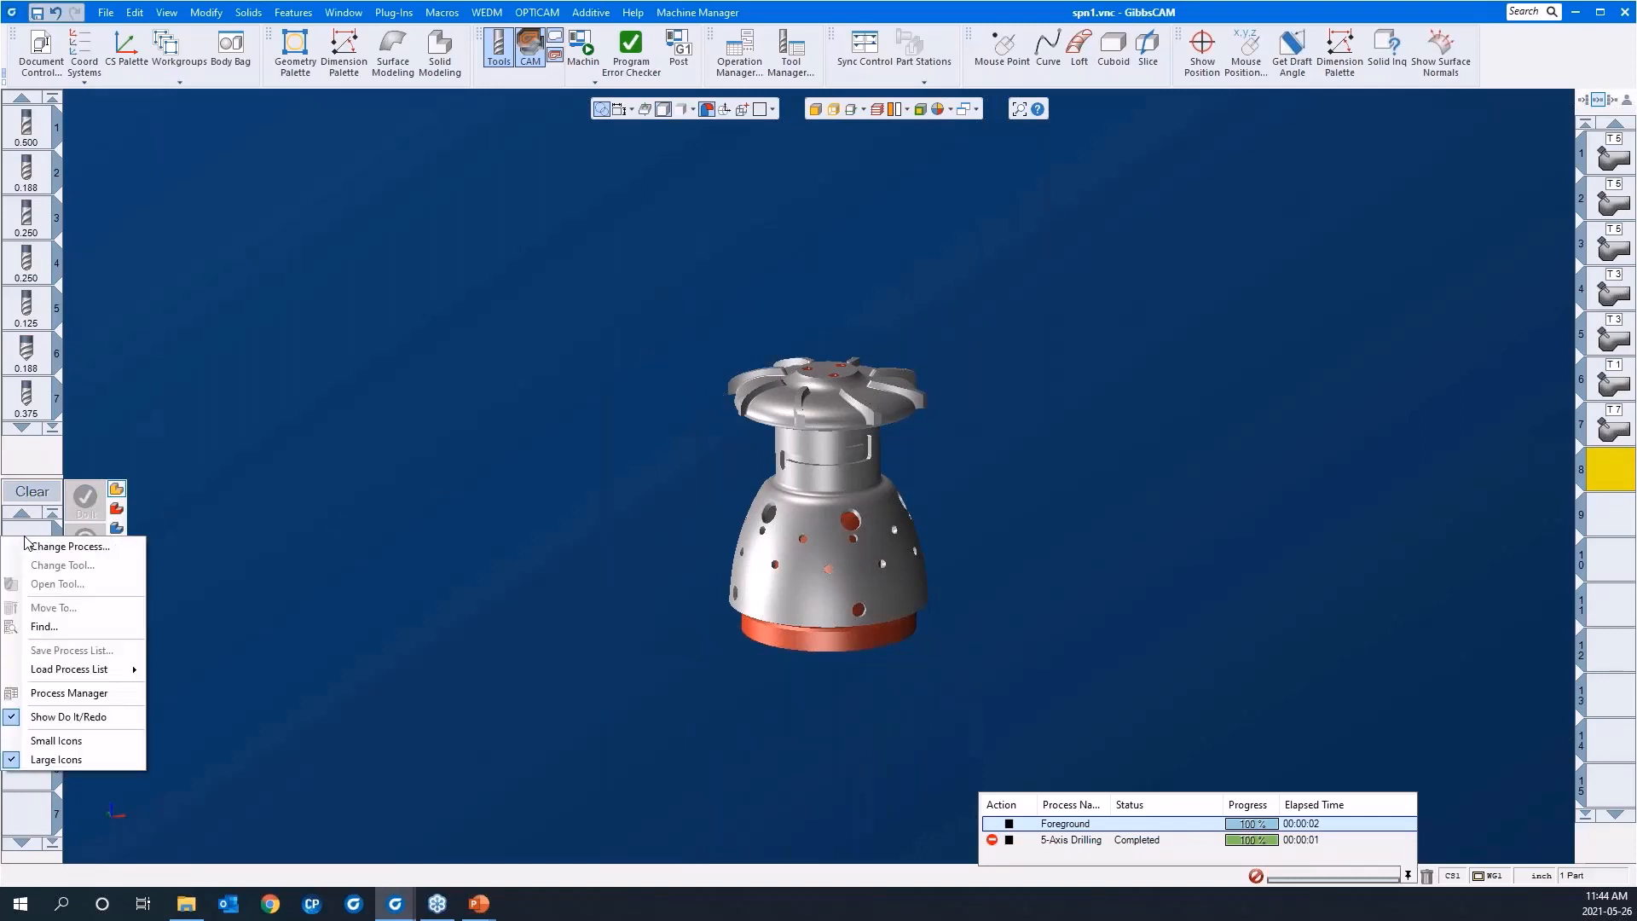
pyautogui.moveTo(44, 674)
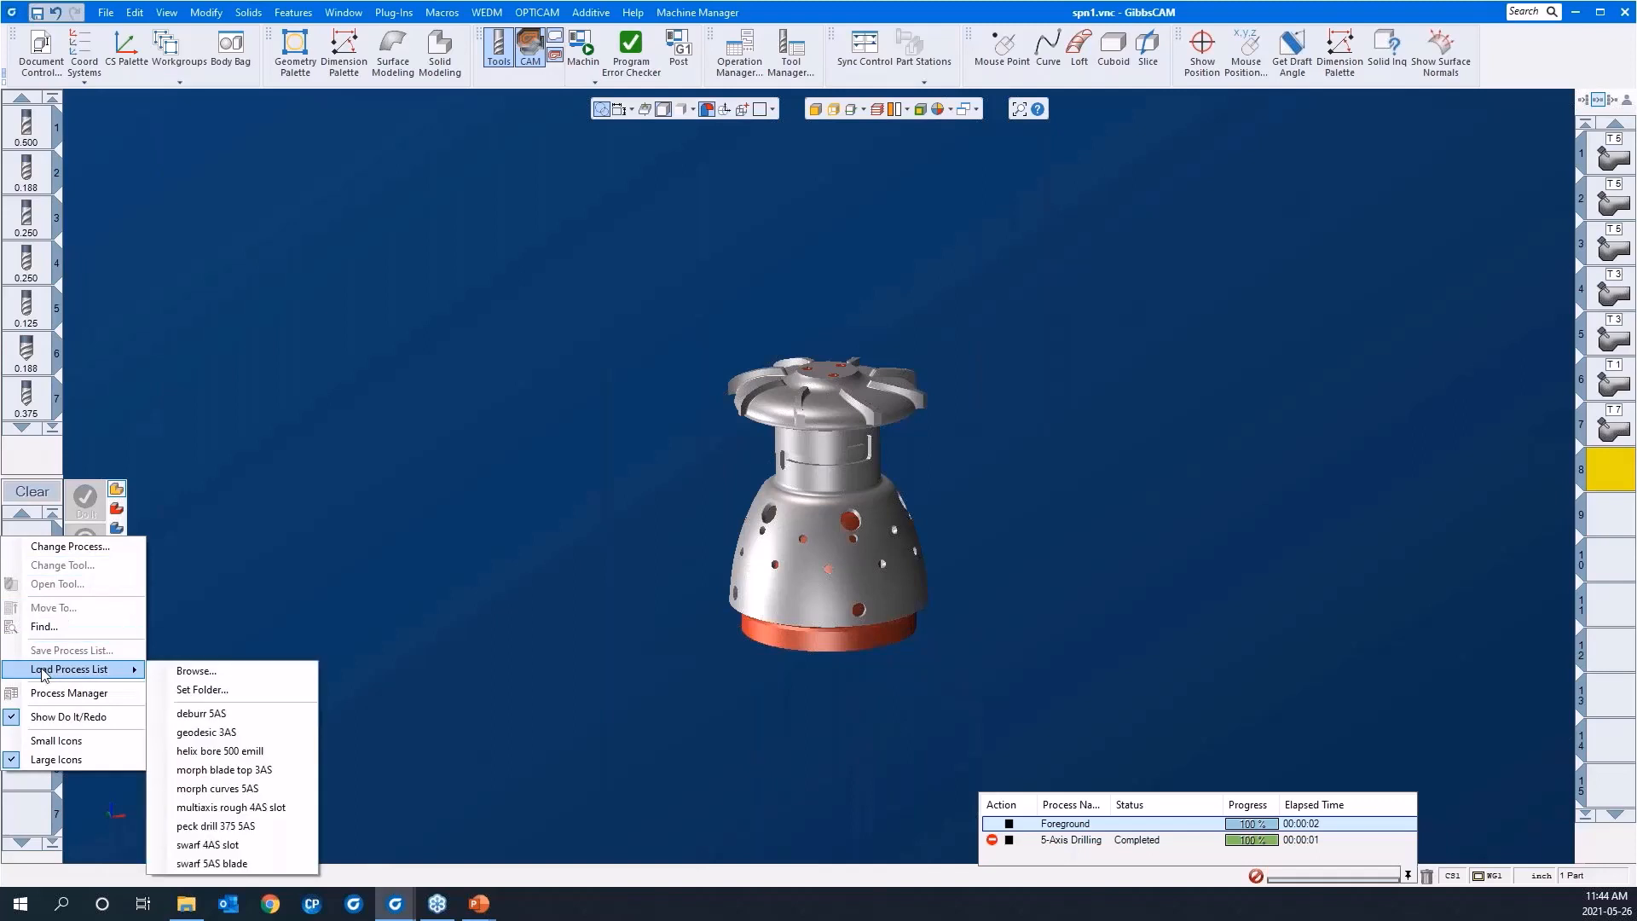
pyautogui.click(201, 714)
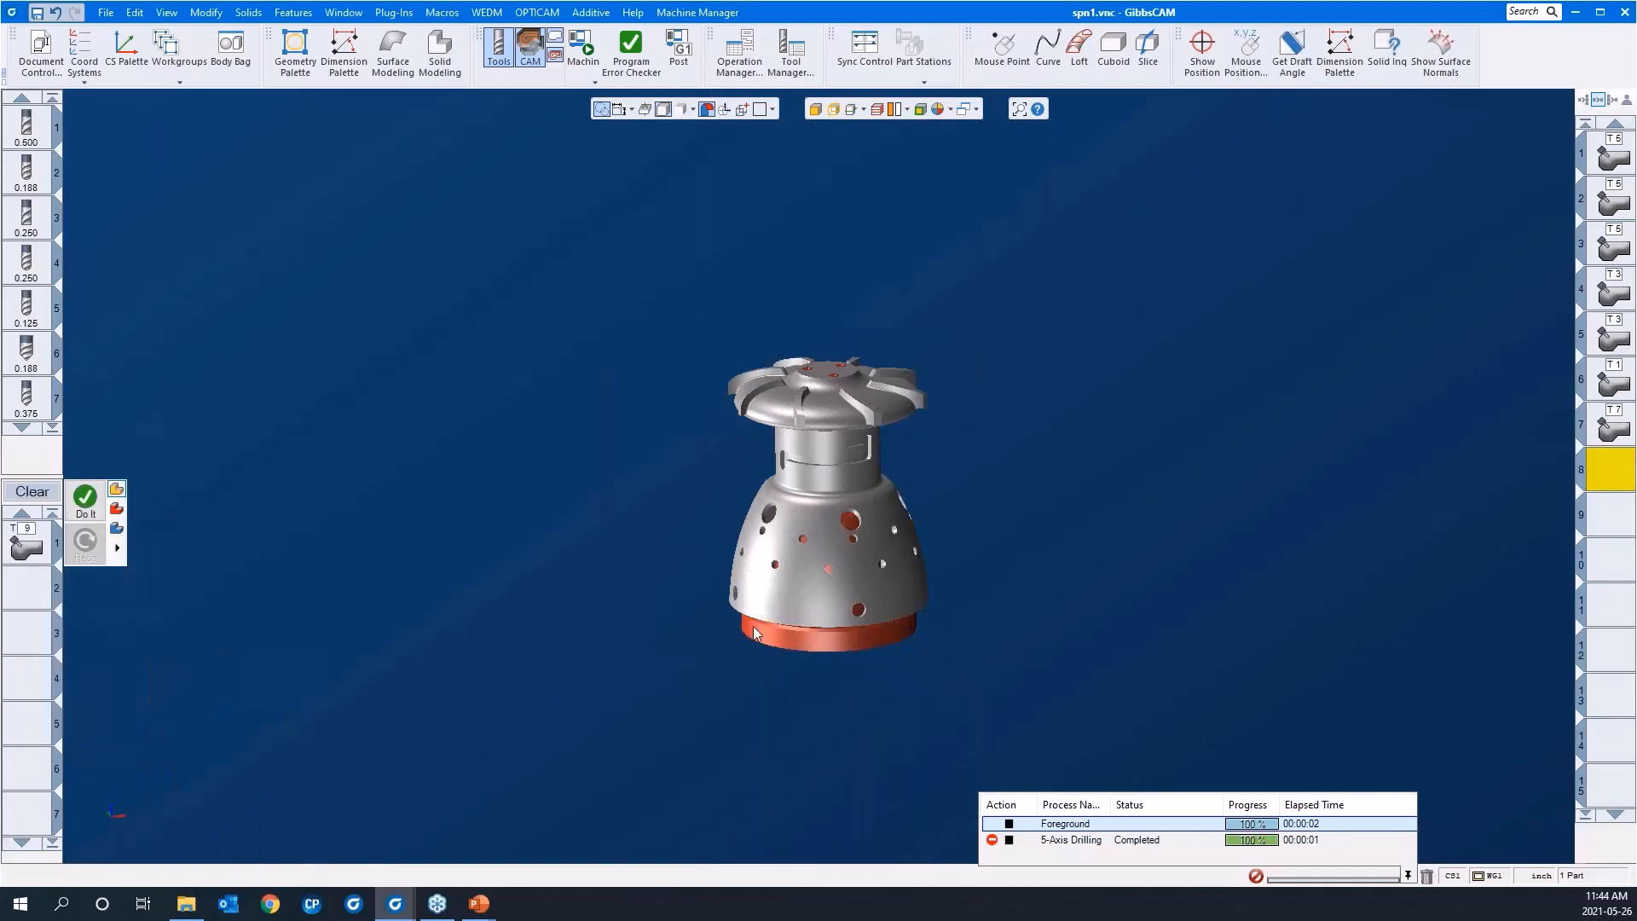
# Step: Select and deselect the whole part body, and turn on face selection for picking surfaces around the blades
pyautogui.click(837, 422)
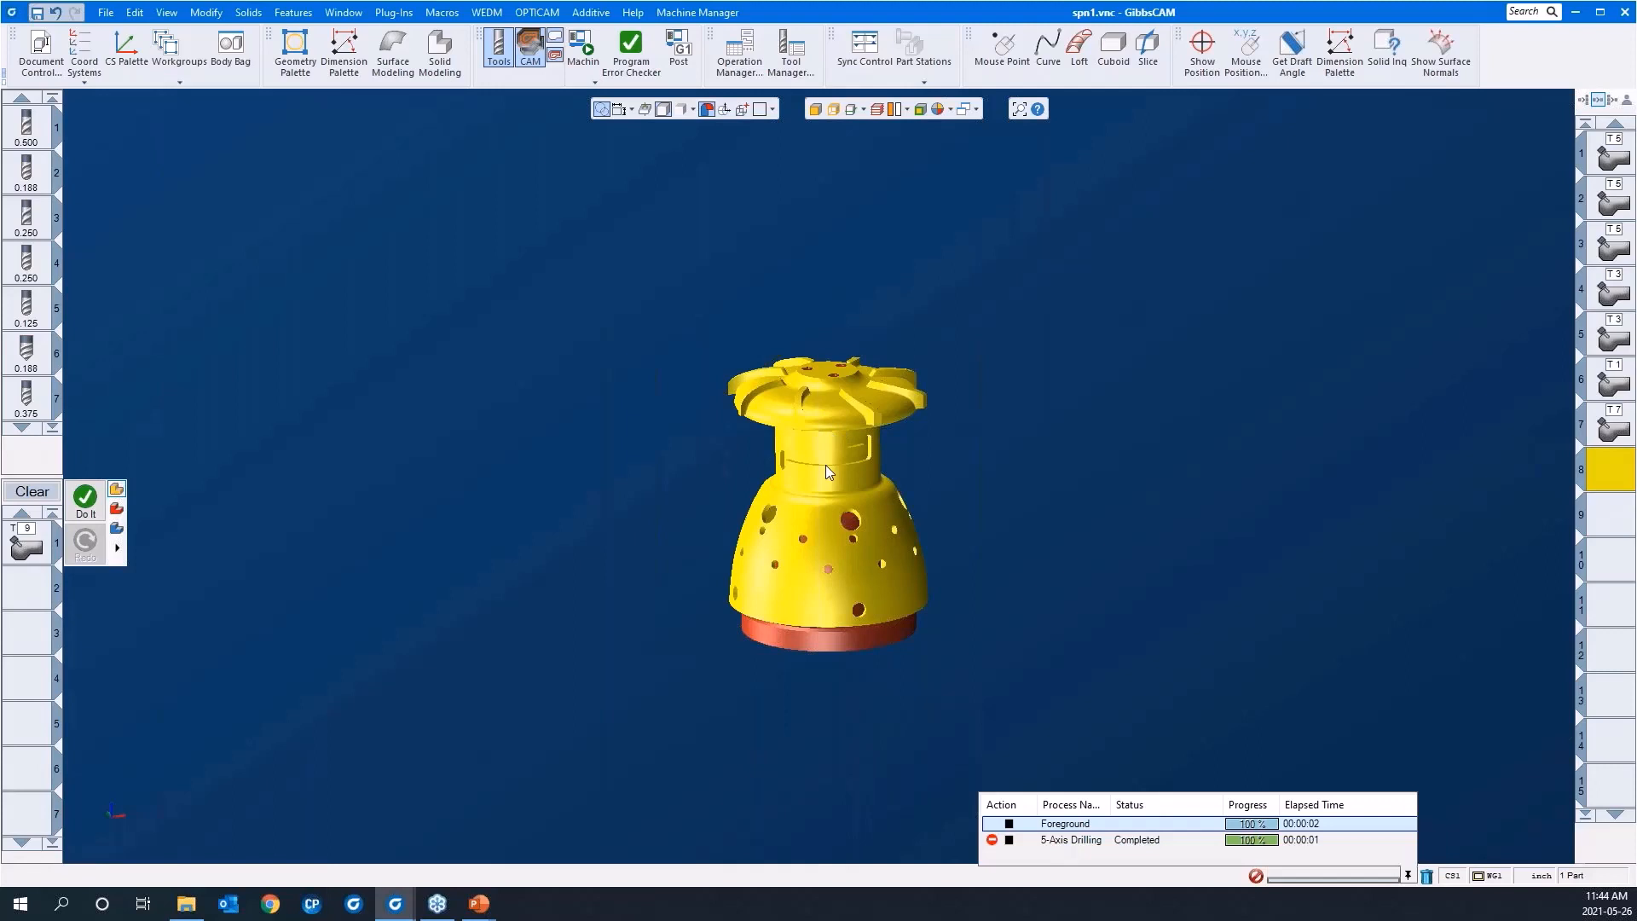
pyautogui.click(687, 375)
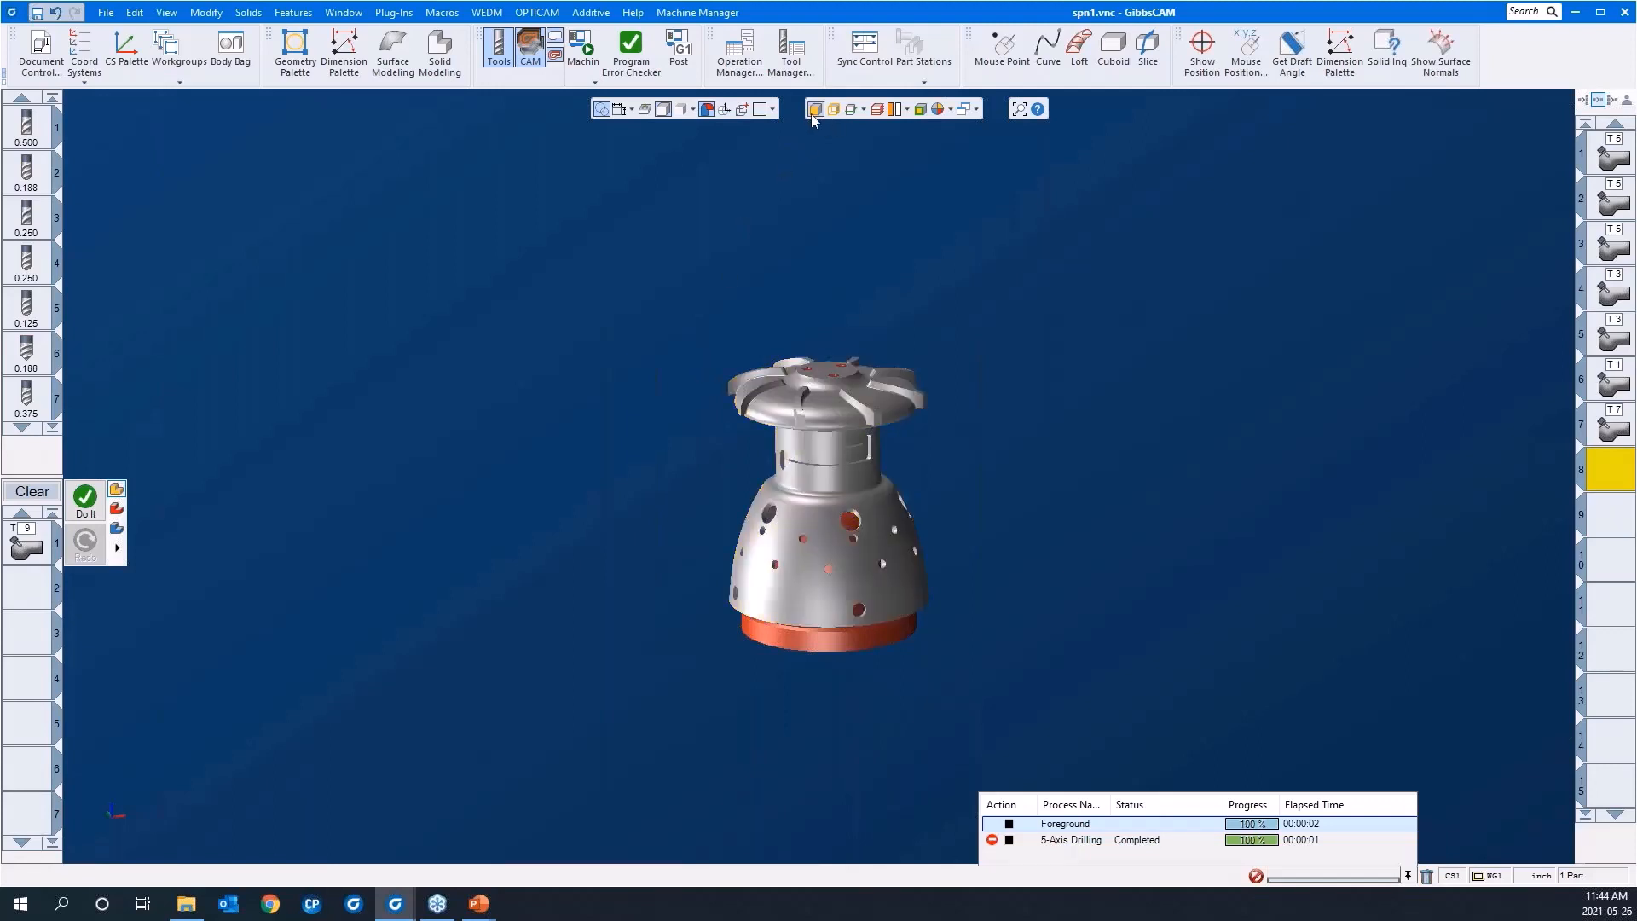
pyautogui.moveTo(644, 283); pyautogui.dragTo(1011, 486)
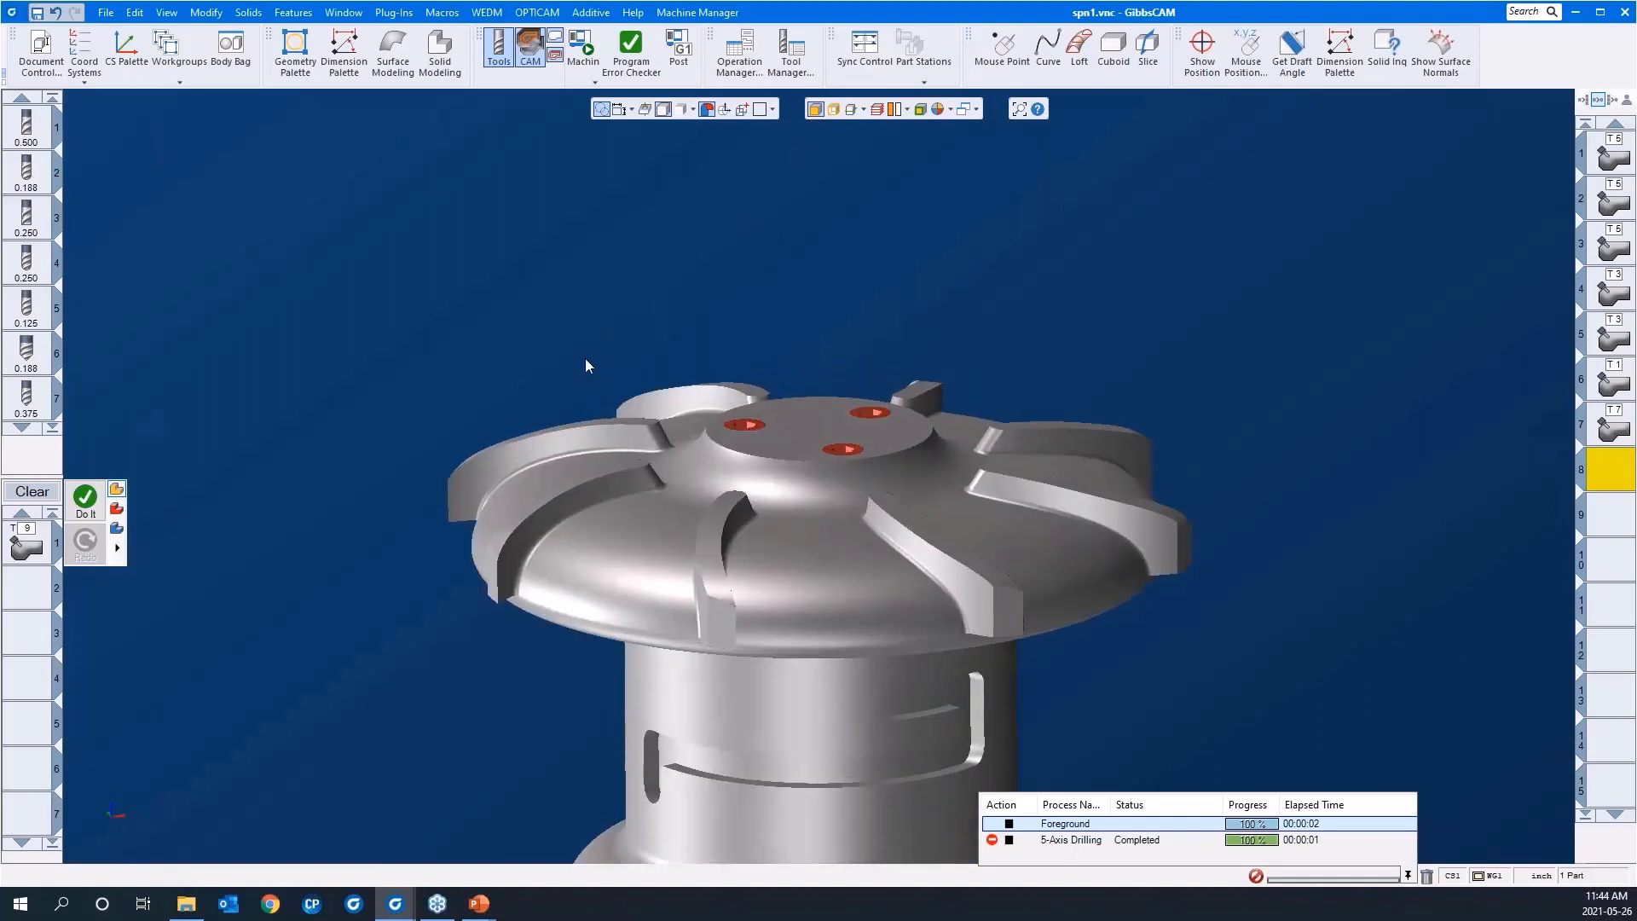
# Step: Open the deburring process parameters and assign the faces of the saved "blades" feature as its part surfaces
pyautogui.click(29, 551)
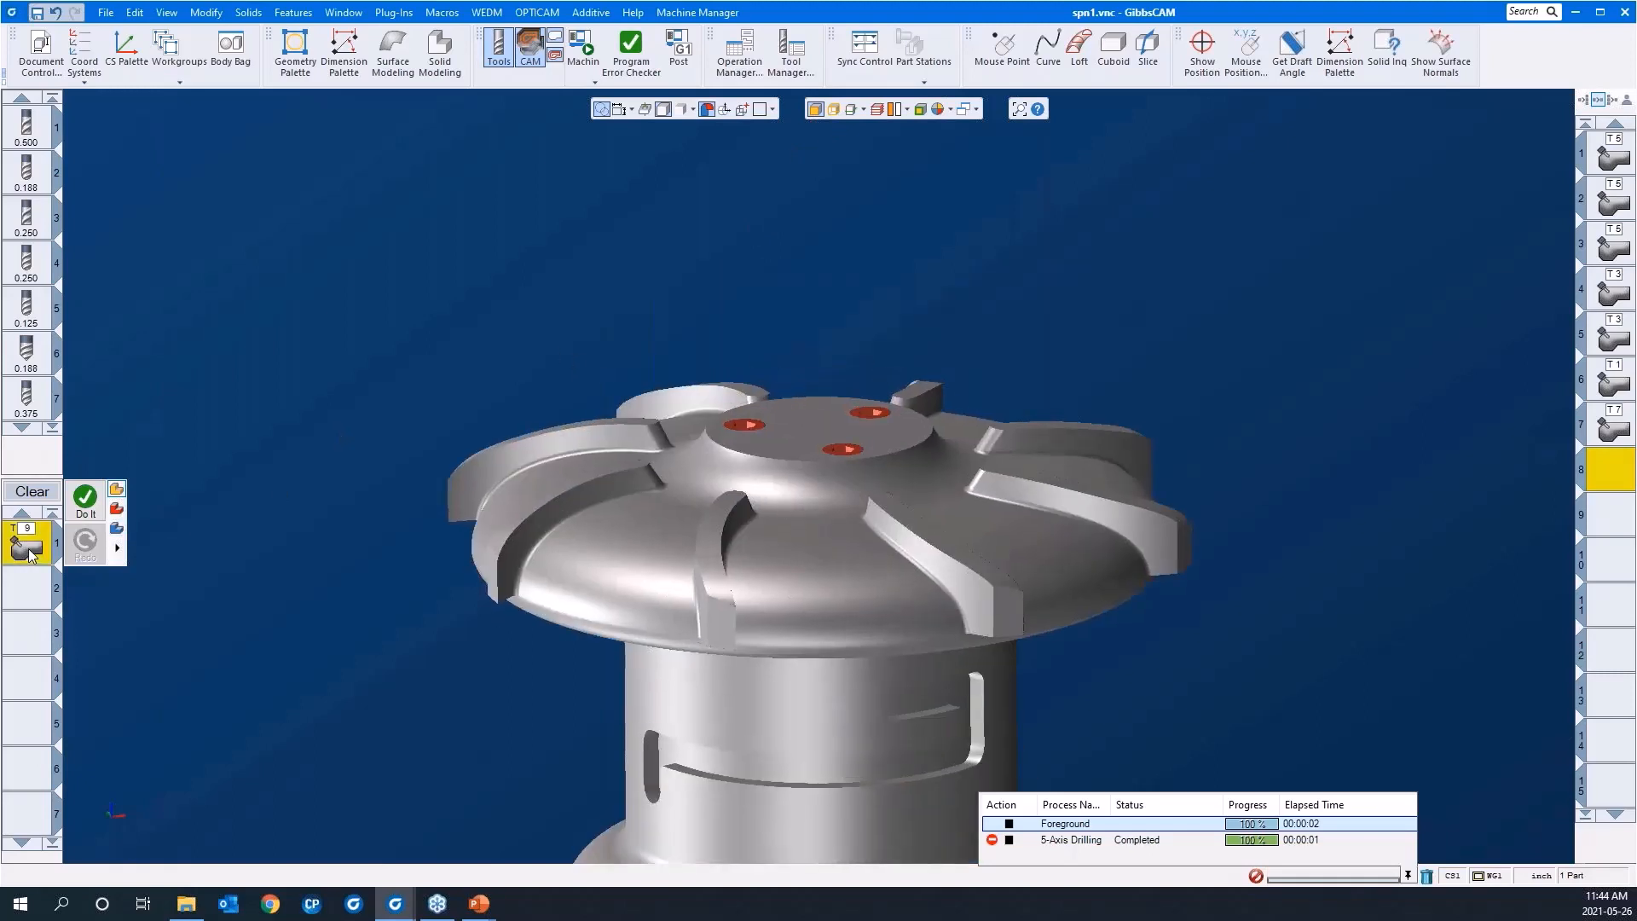
pyautogui.doubleClick(29, 552)
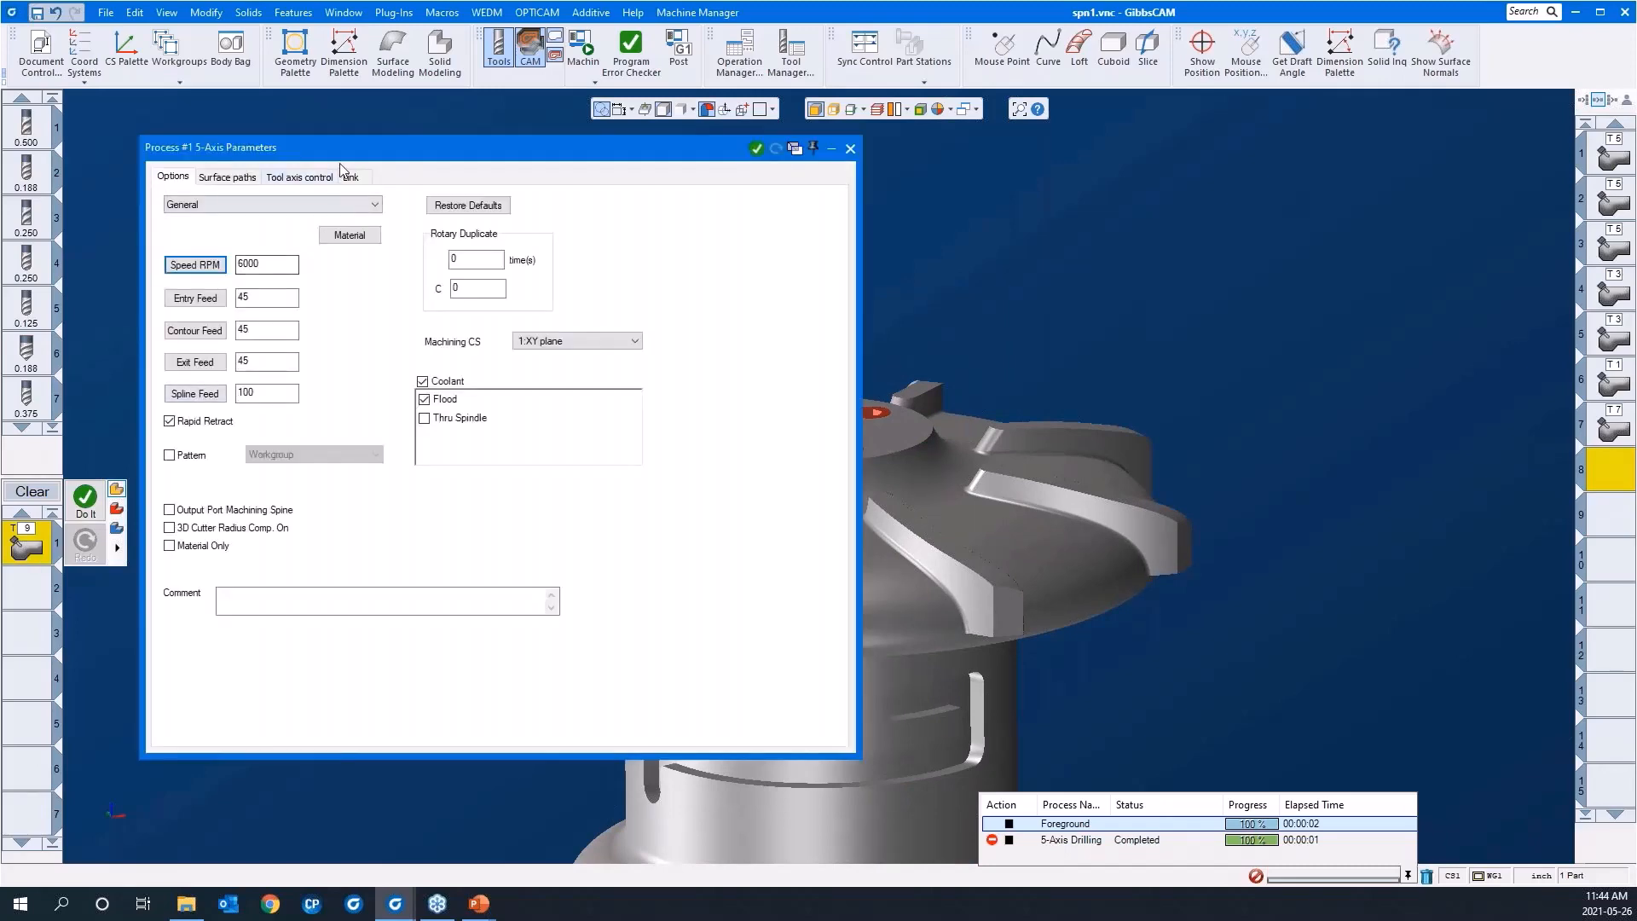
pyautogui.moveTo(549, 155); pyautogui.dragTo(1296, 159)
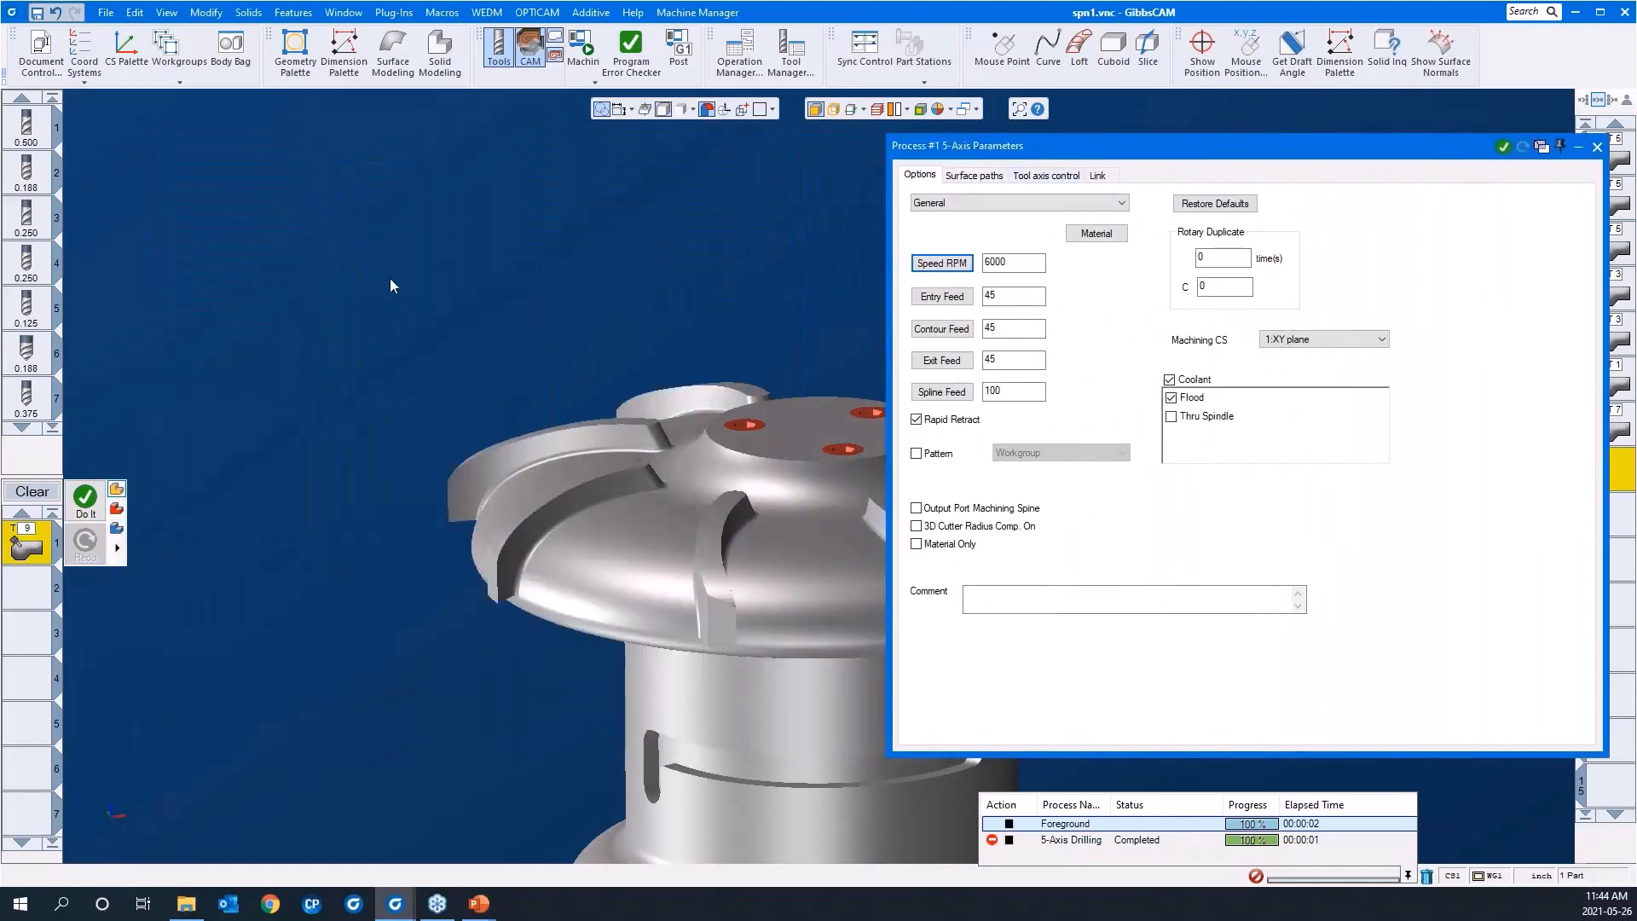
pyautogui.click(973, 175)
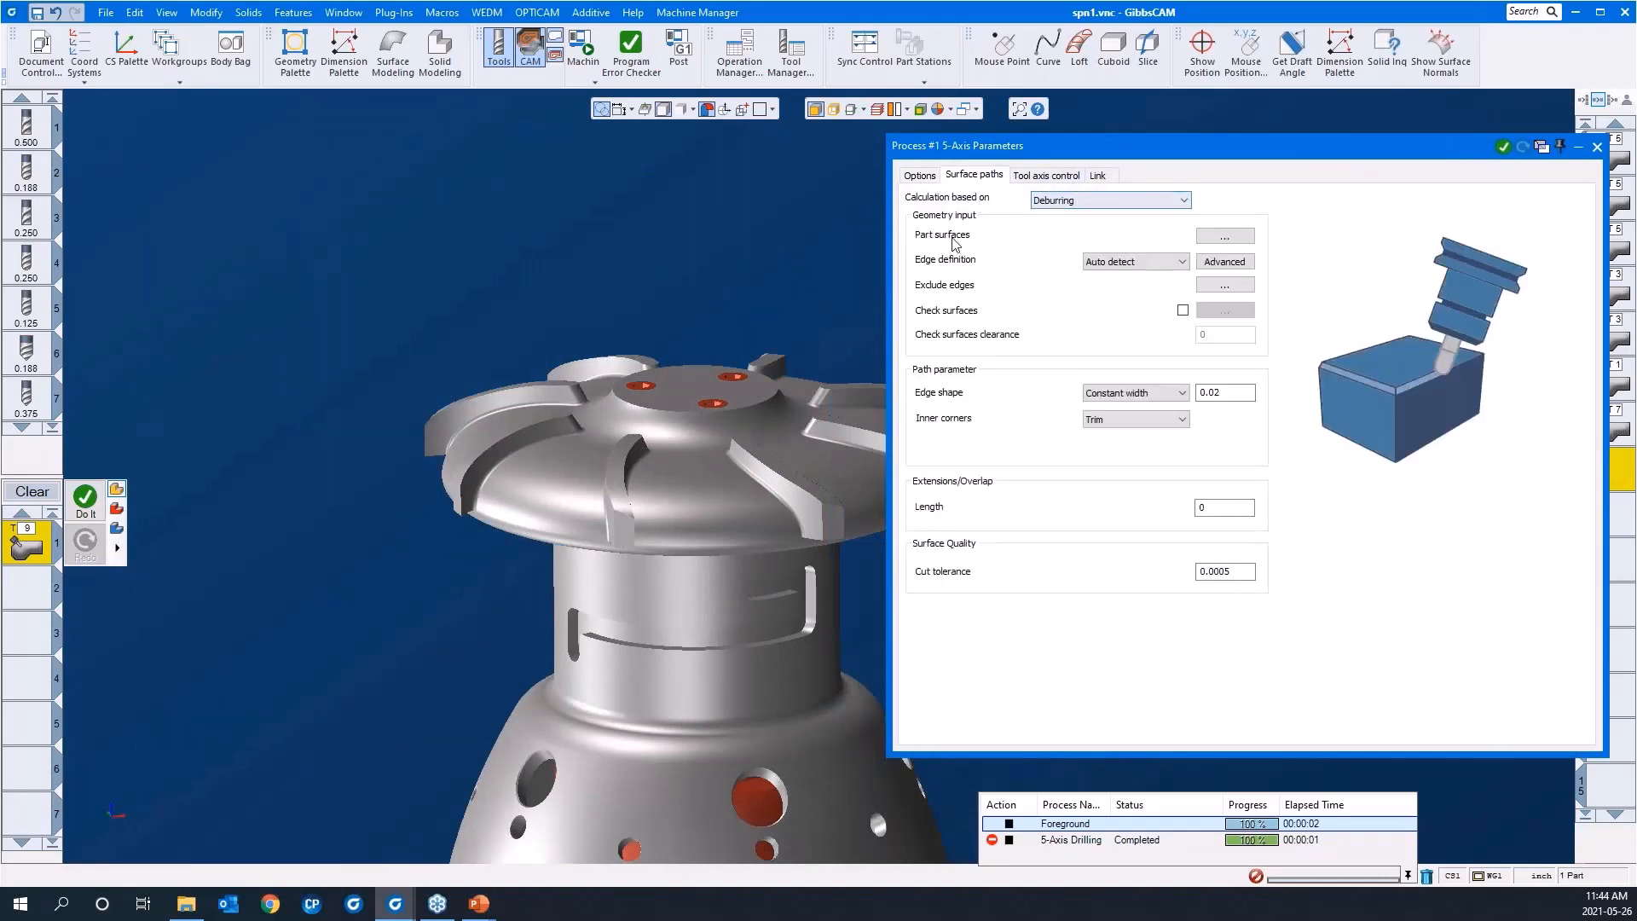
pyautogui.click(1225, 236)
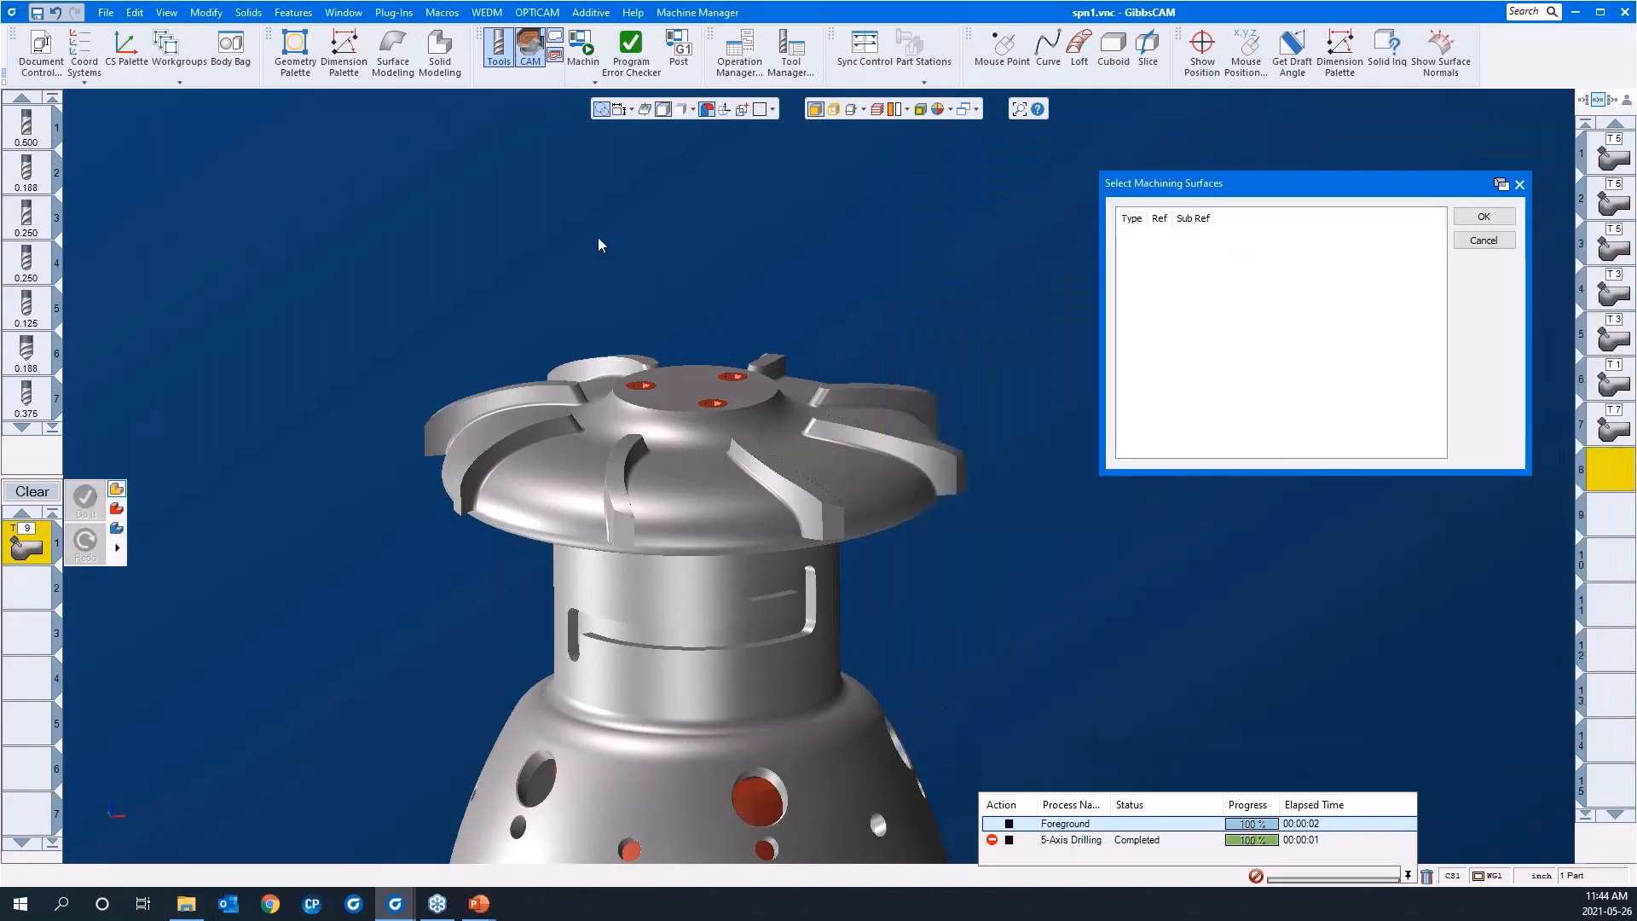
pyautogui.click(296, 15)
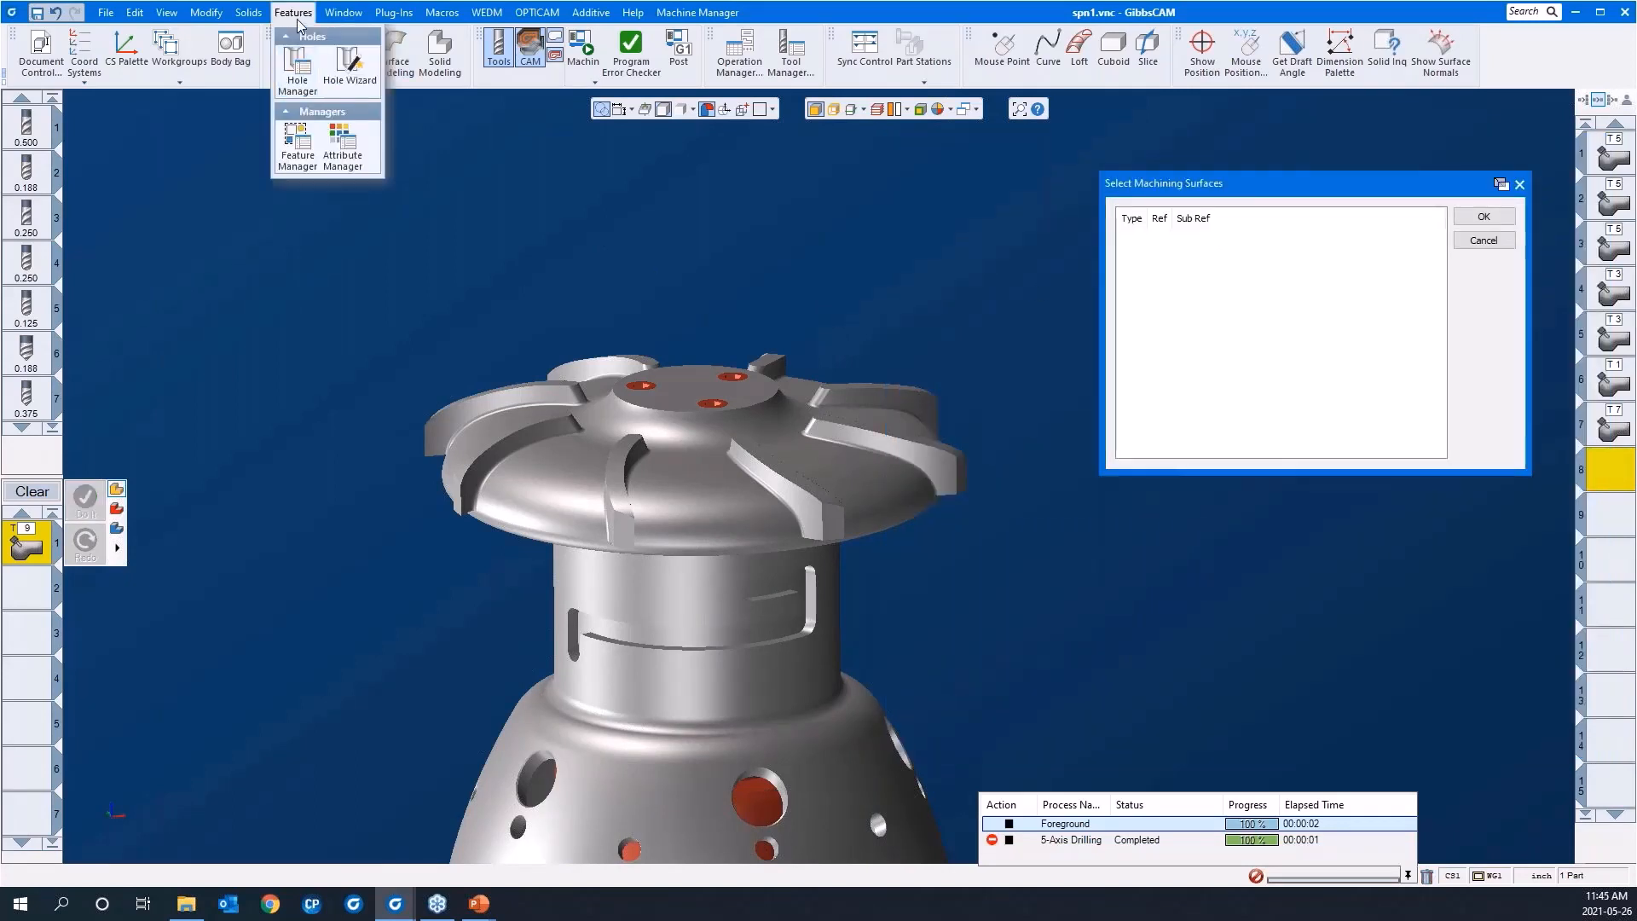
pyautogui.click(296, 145)
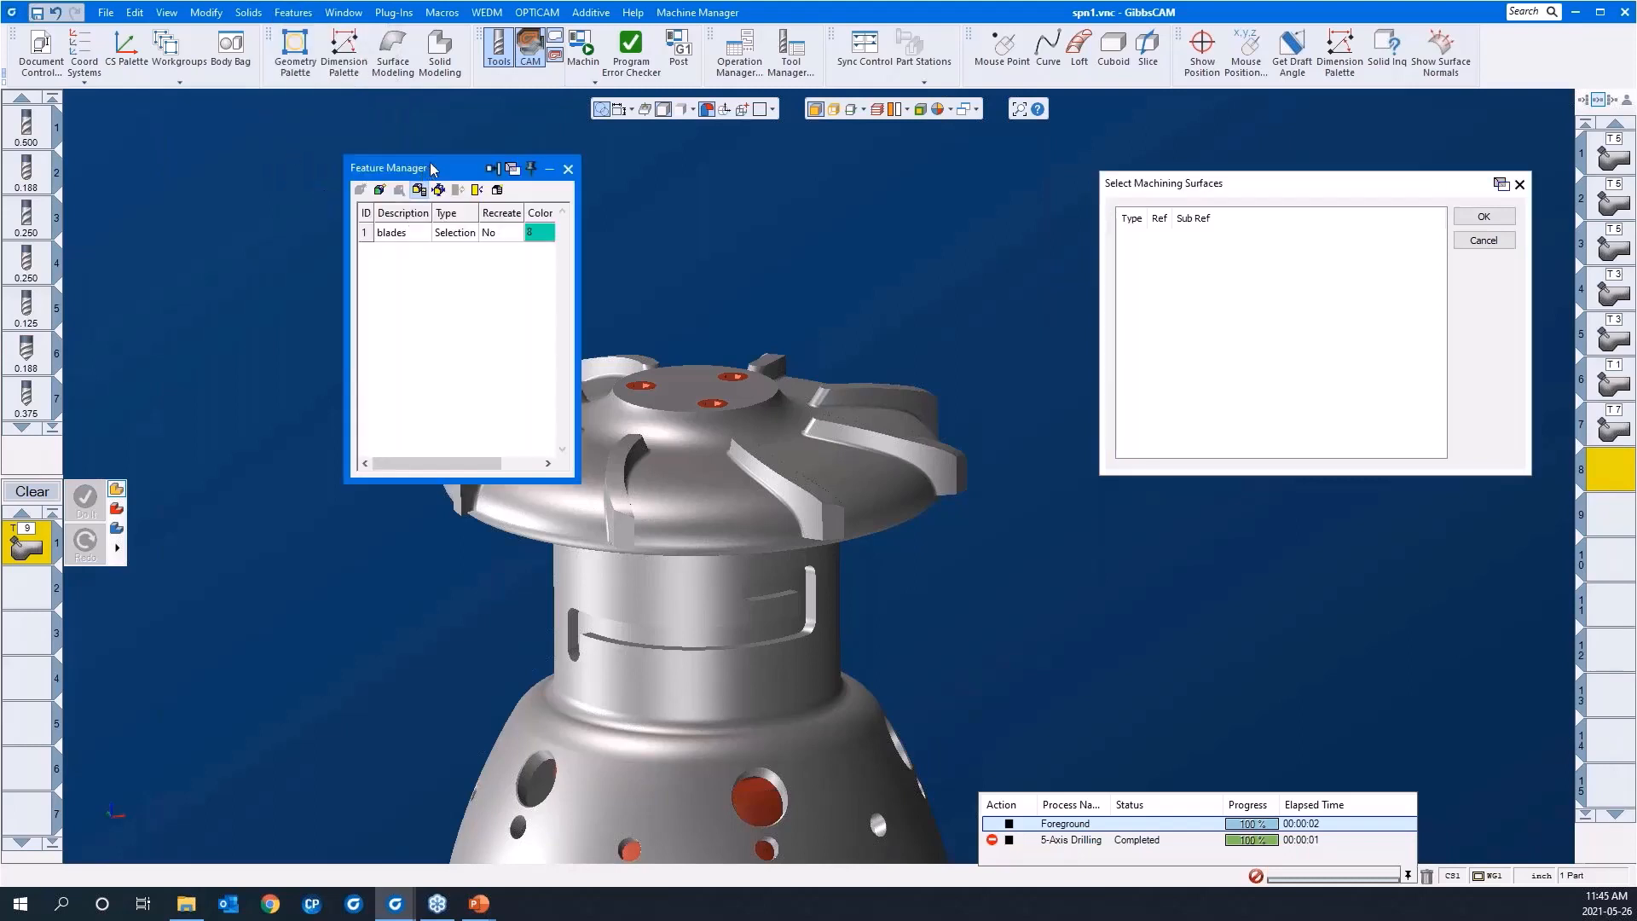
pyautogui.moveTo(432, 169); pyautogui.dragTo(308, 125)
pyautogui.click(279, 188)
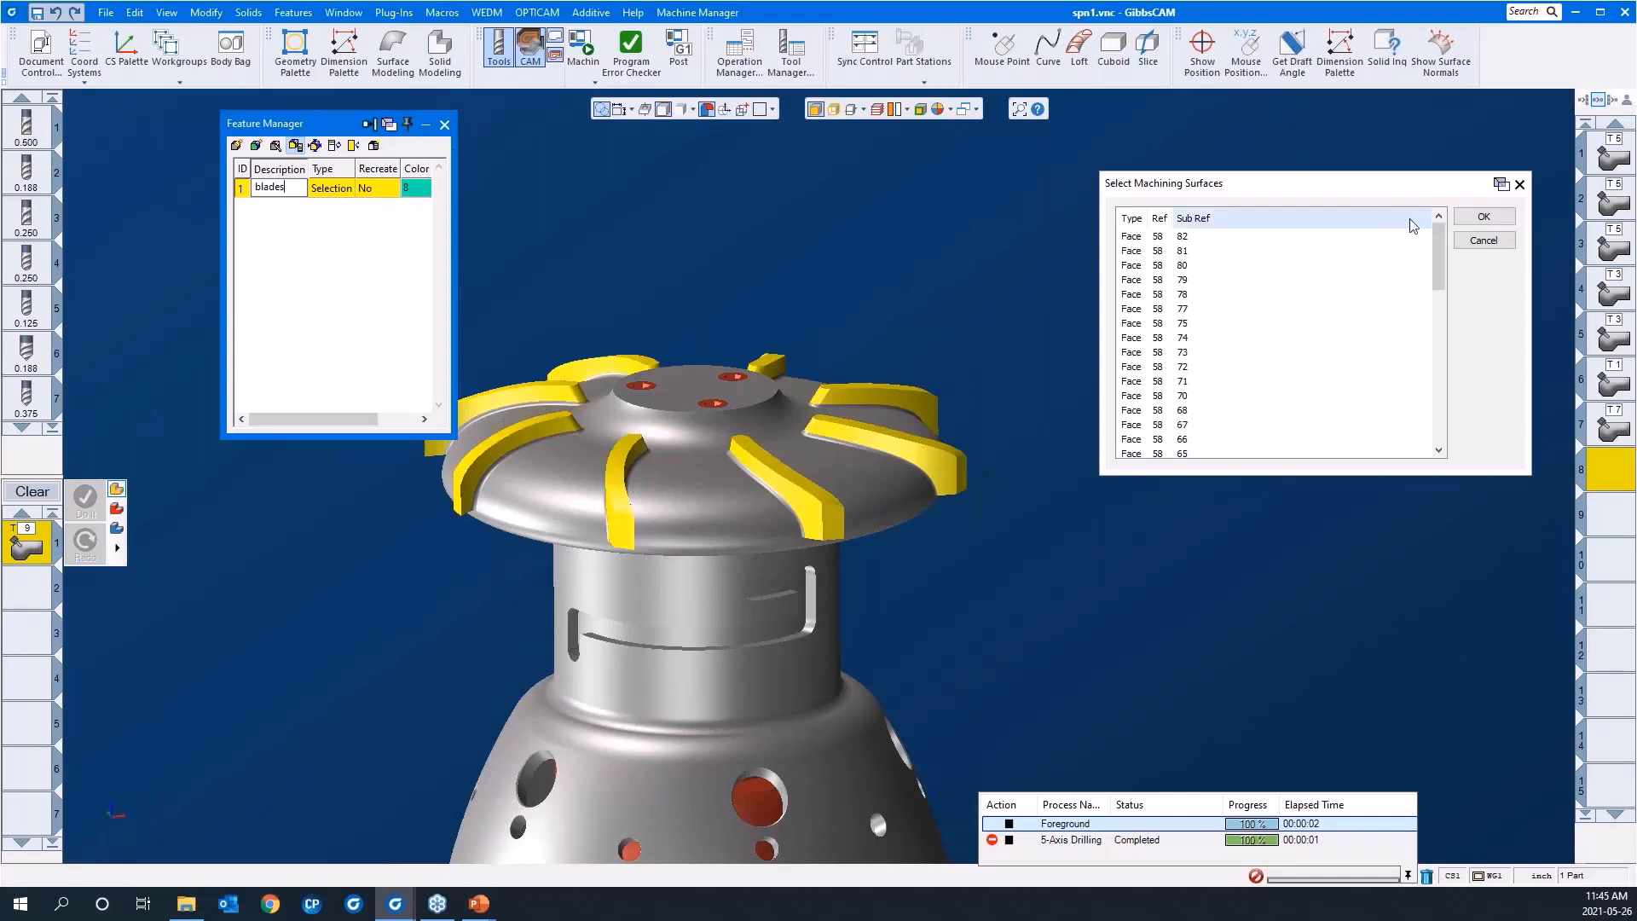
pyautogui.click(1483, 217)
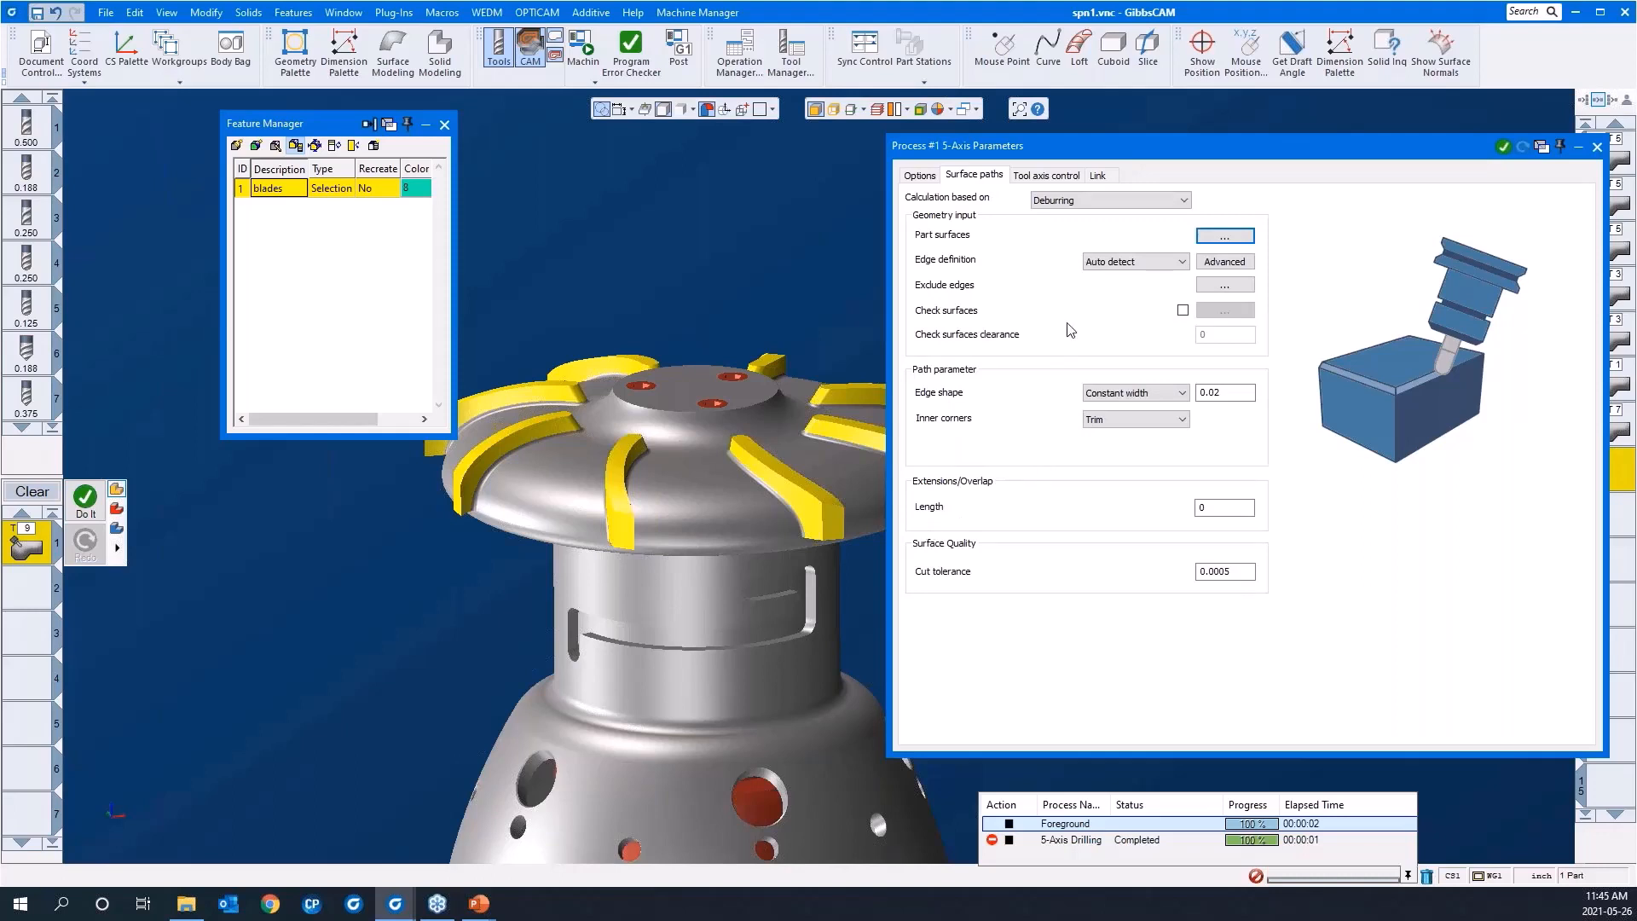
# Step: Set the constant-width edge shape to 0.01, keep the machining type at 5 axis (simultaneous), and bring up the link settings
pyautogui.click(1218, 393)
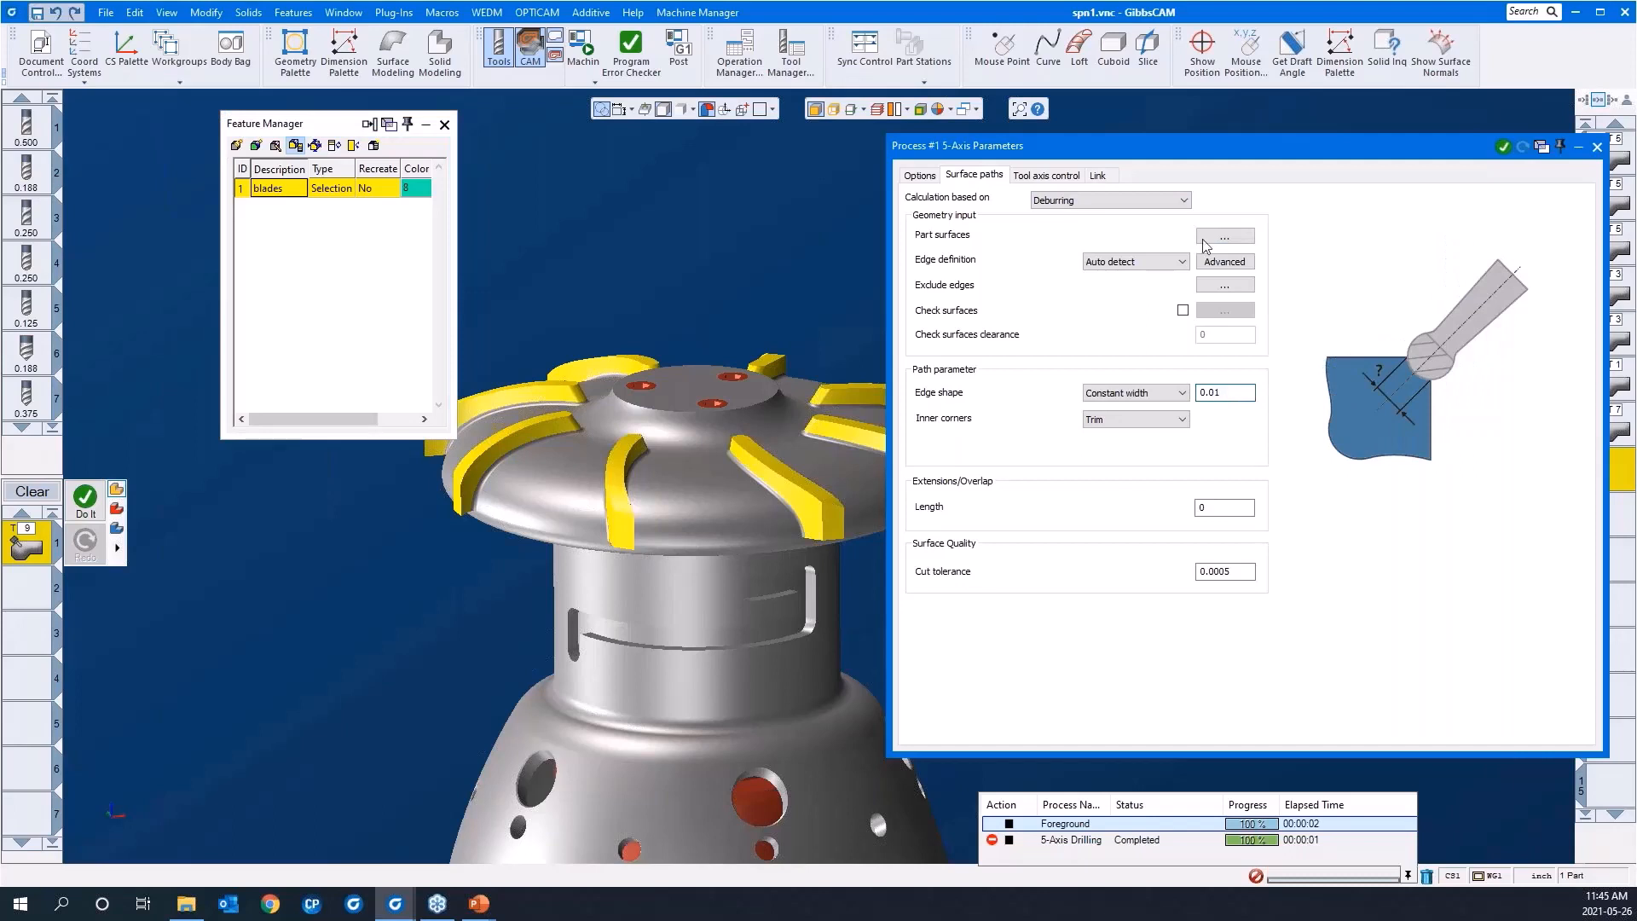
pyautogui.click(1038, 176)
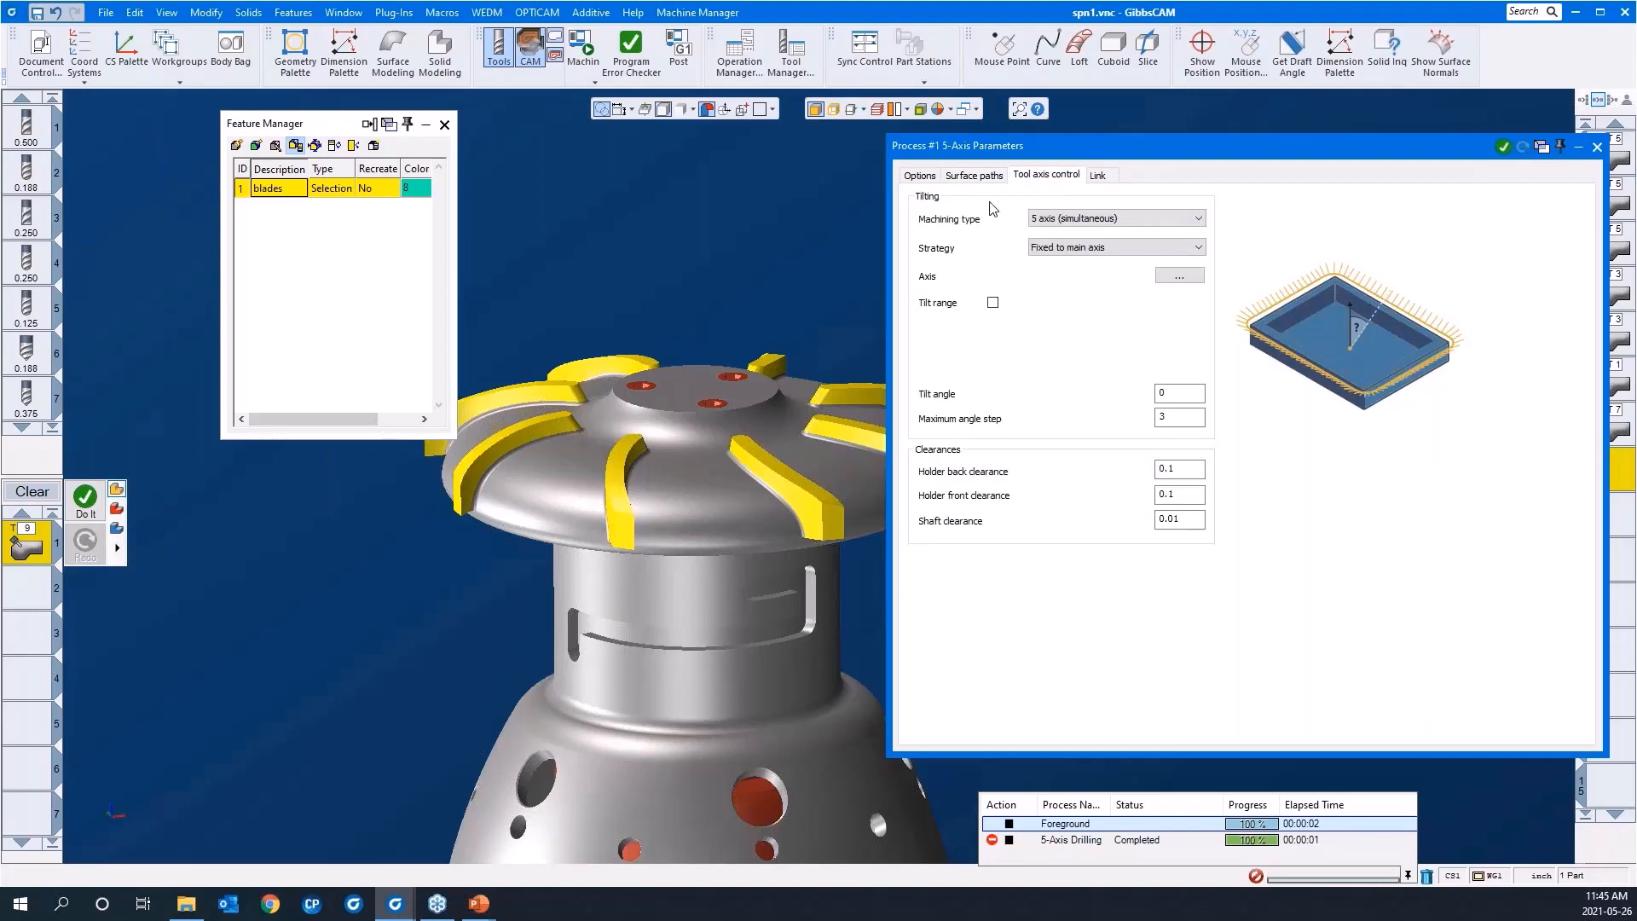
pyautogui.moveTo(1052, 152); pyautogui.dragTo(1024, 149)
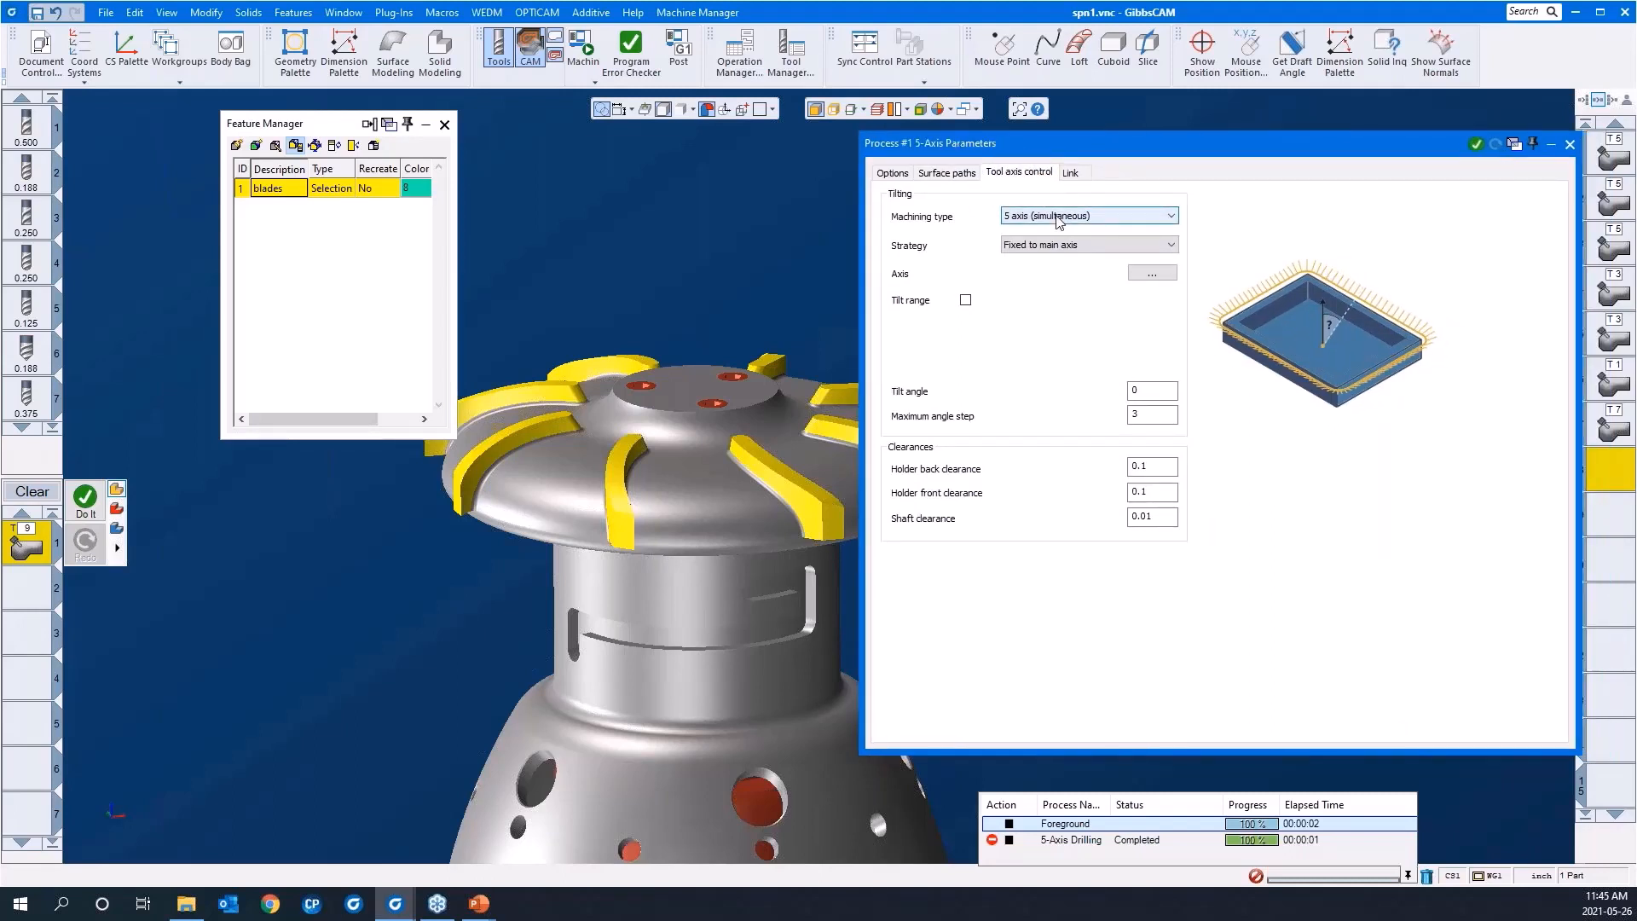
pyautogui.click(1058, 218)
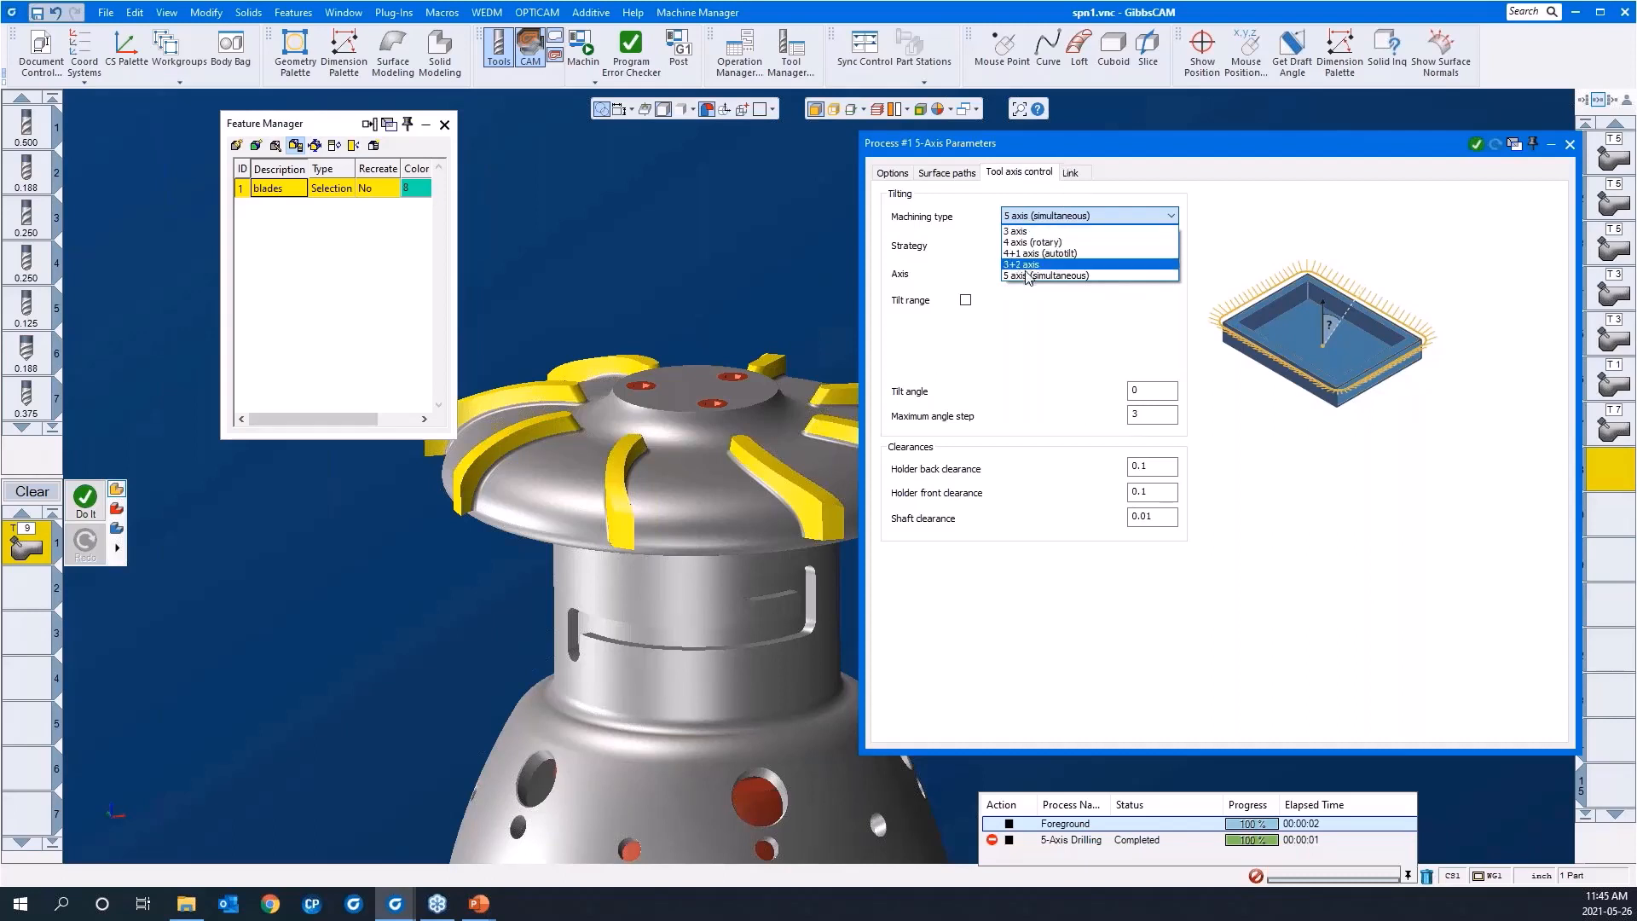
pyautogui.click(1029, 275)
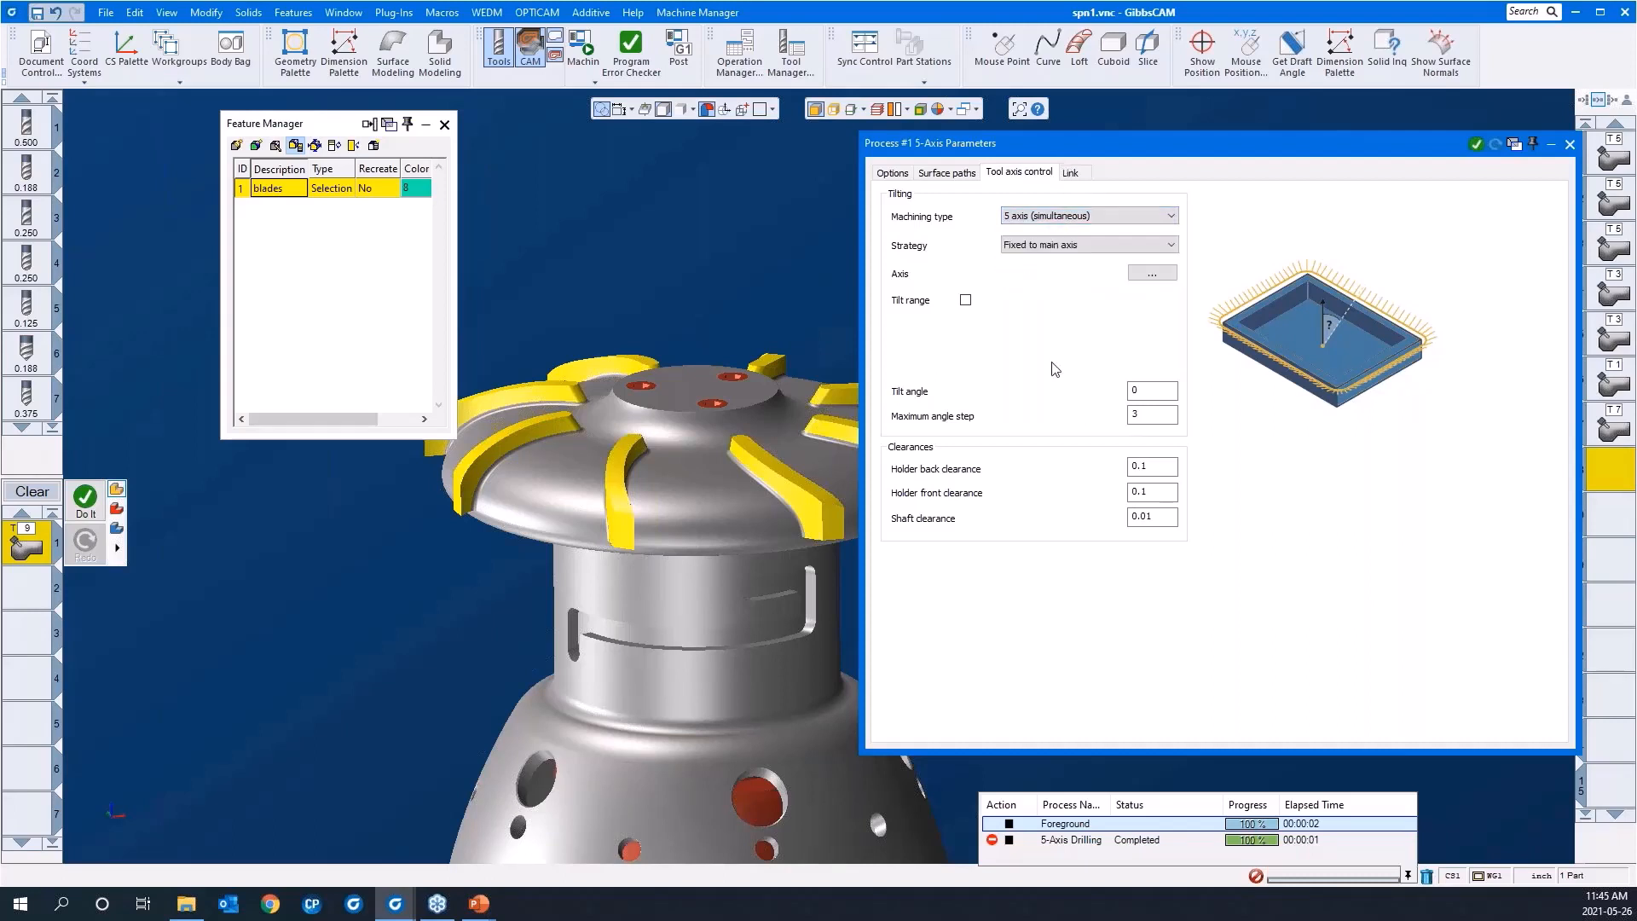
pyautogui.click(1071, 174)
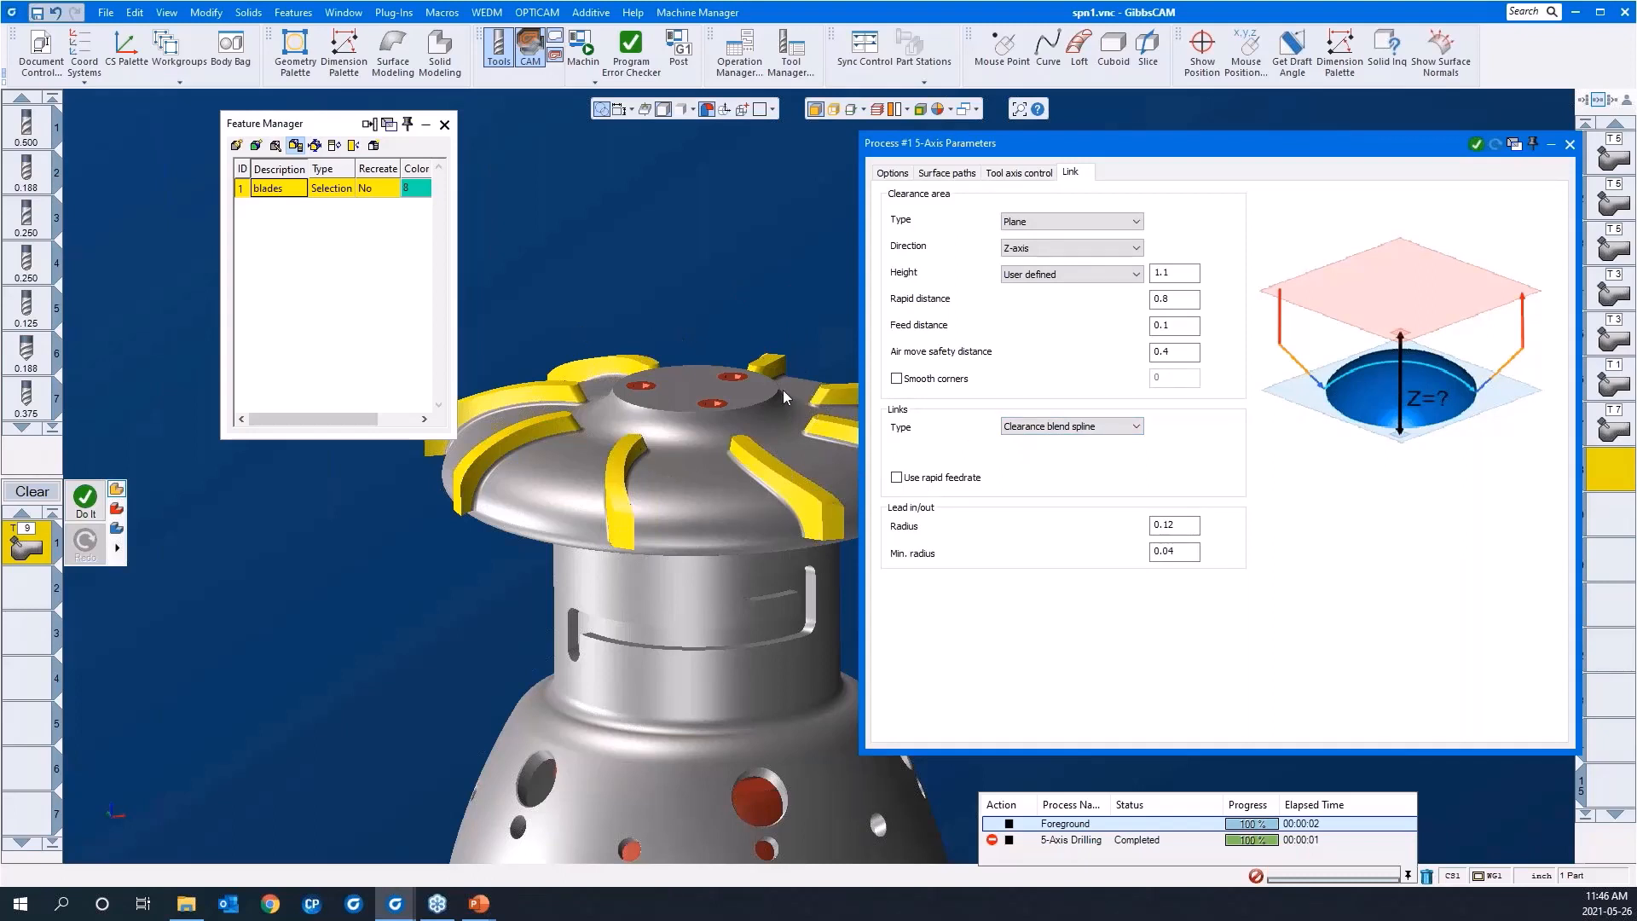
# Step: Collapse the parameters dialog, generate the deburring toolpath for the blades in operation 8, and inspect it around the part
pyautogui.doubleClick(1137, 141)
pyautogui.rightClick(1117, 283)
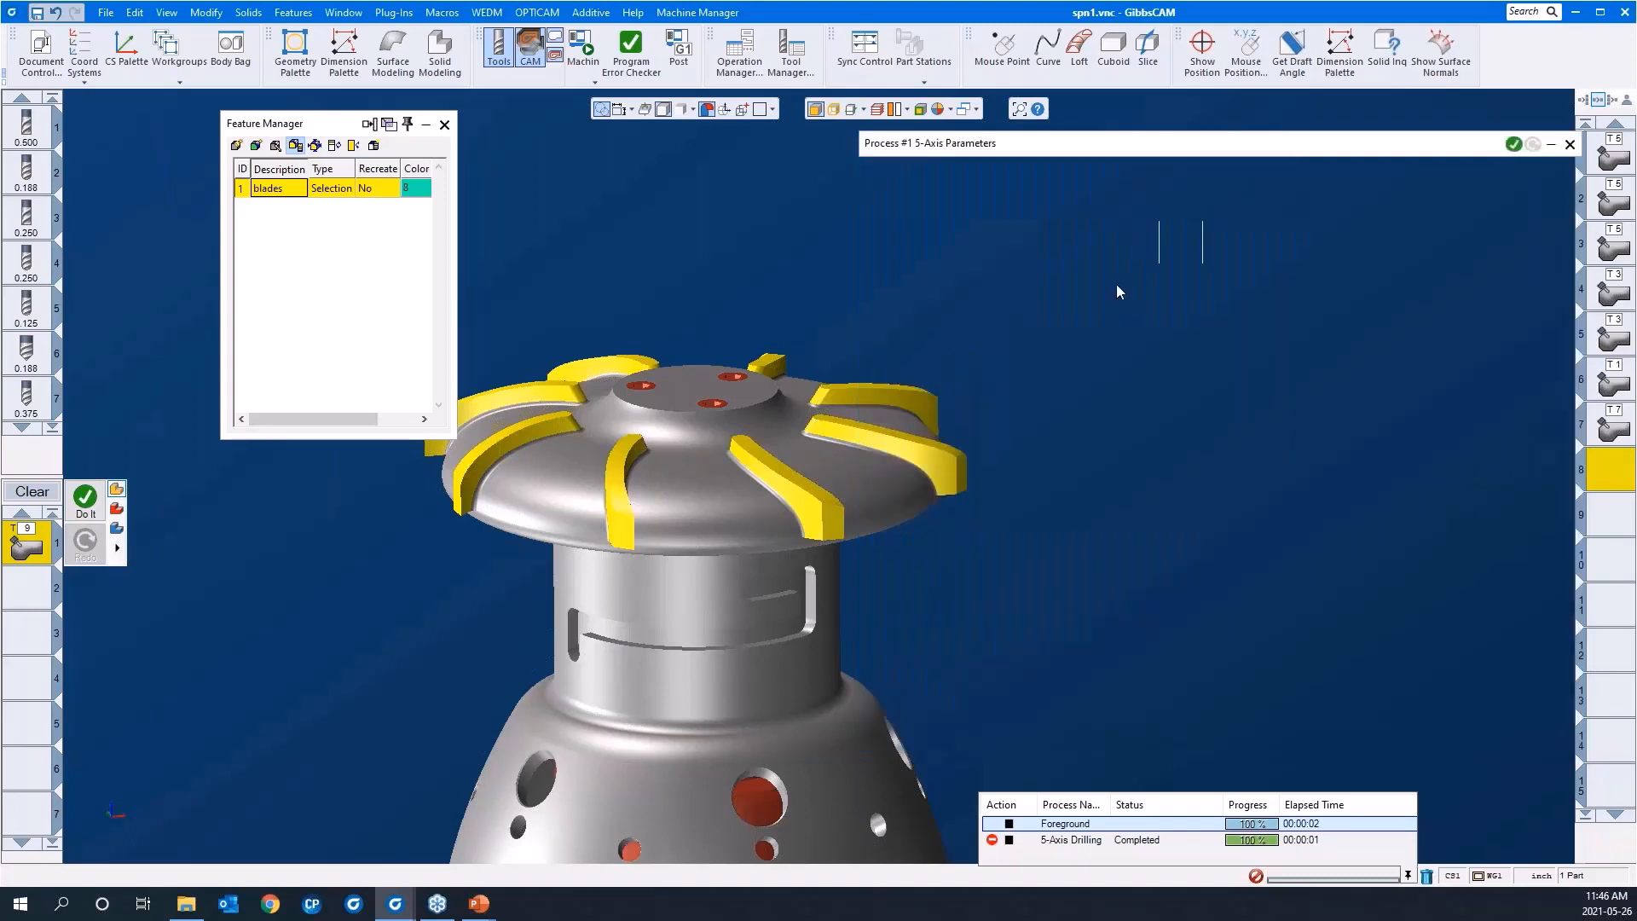
pyautogui.click(1136, 243)
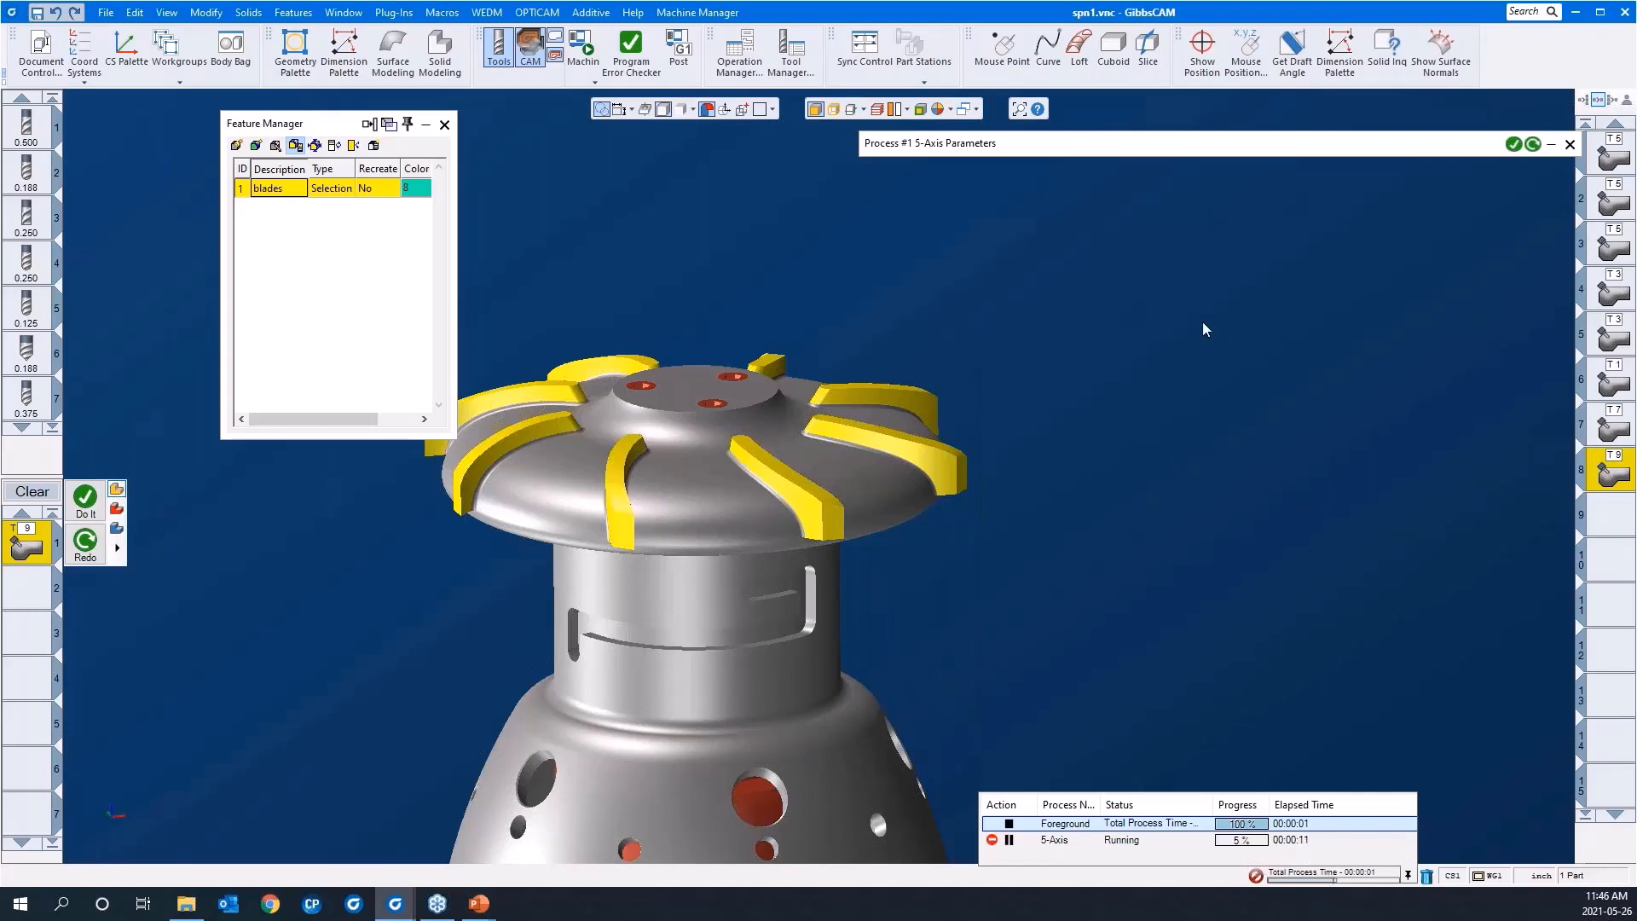
pyautogui.scroll(-3, 1103, 440)
pyautogui.moveTo(1064, 681); pyautogui.dragTo(528, 274)
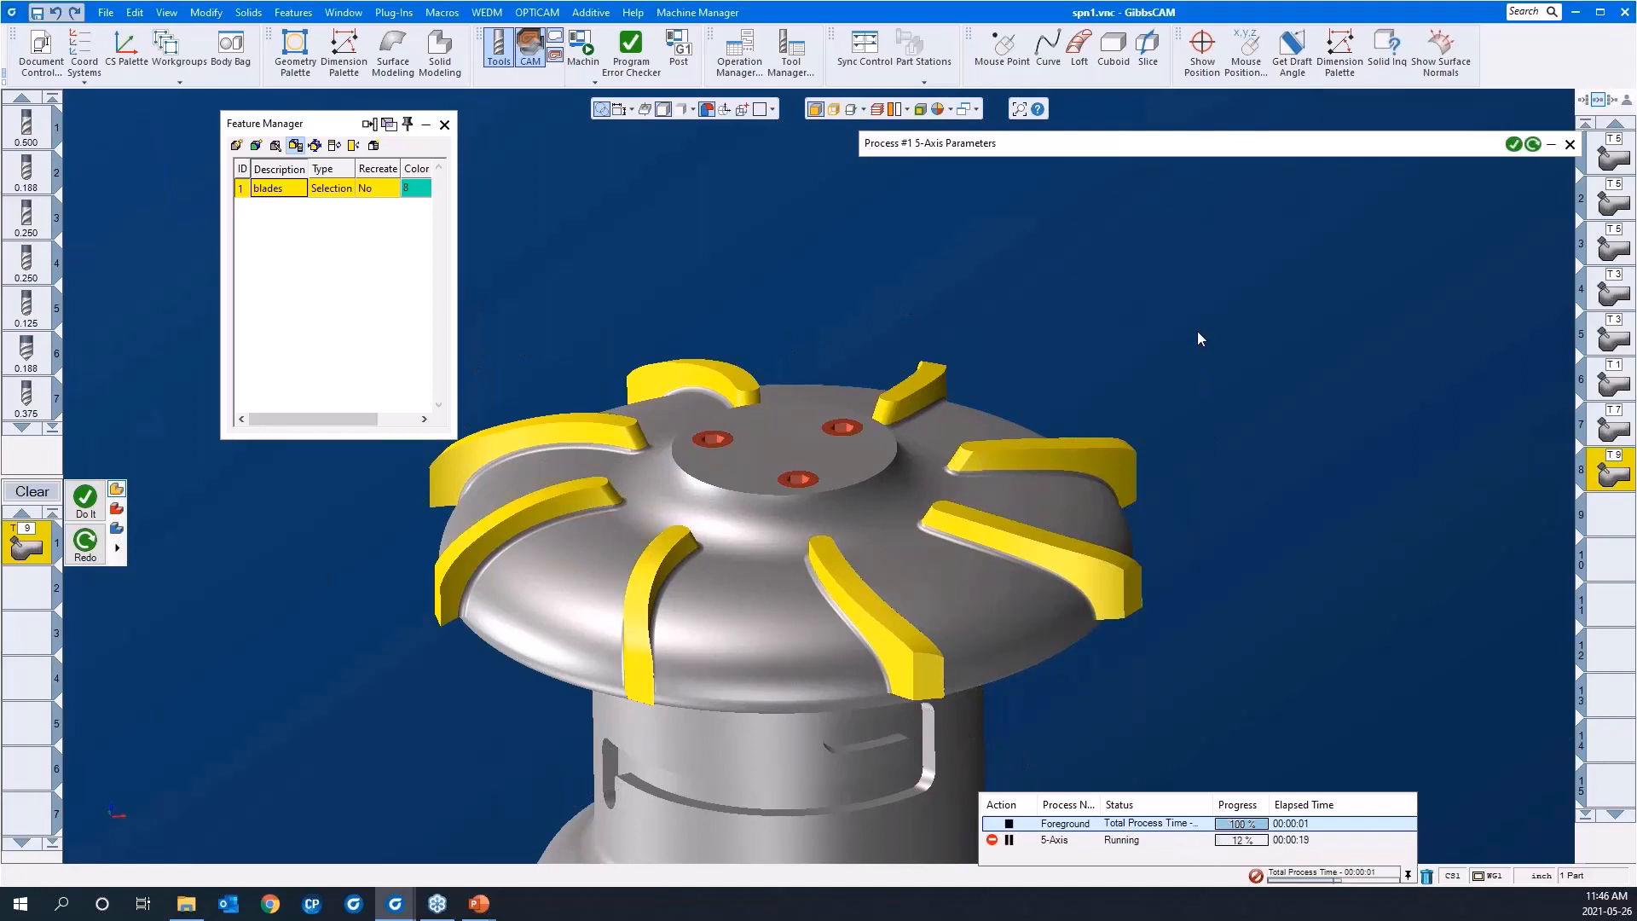
pyautogui.scroll(-2, 1196, 331)
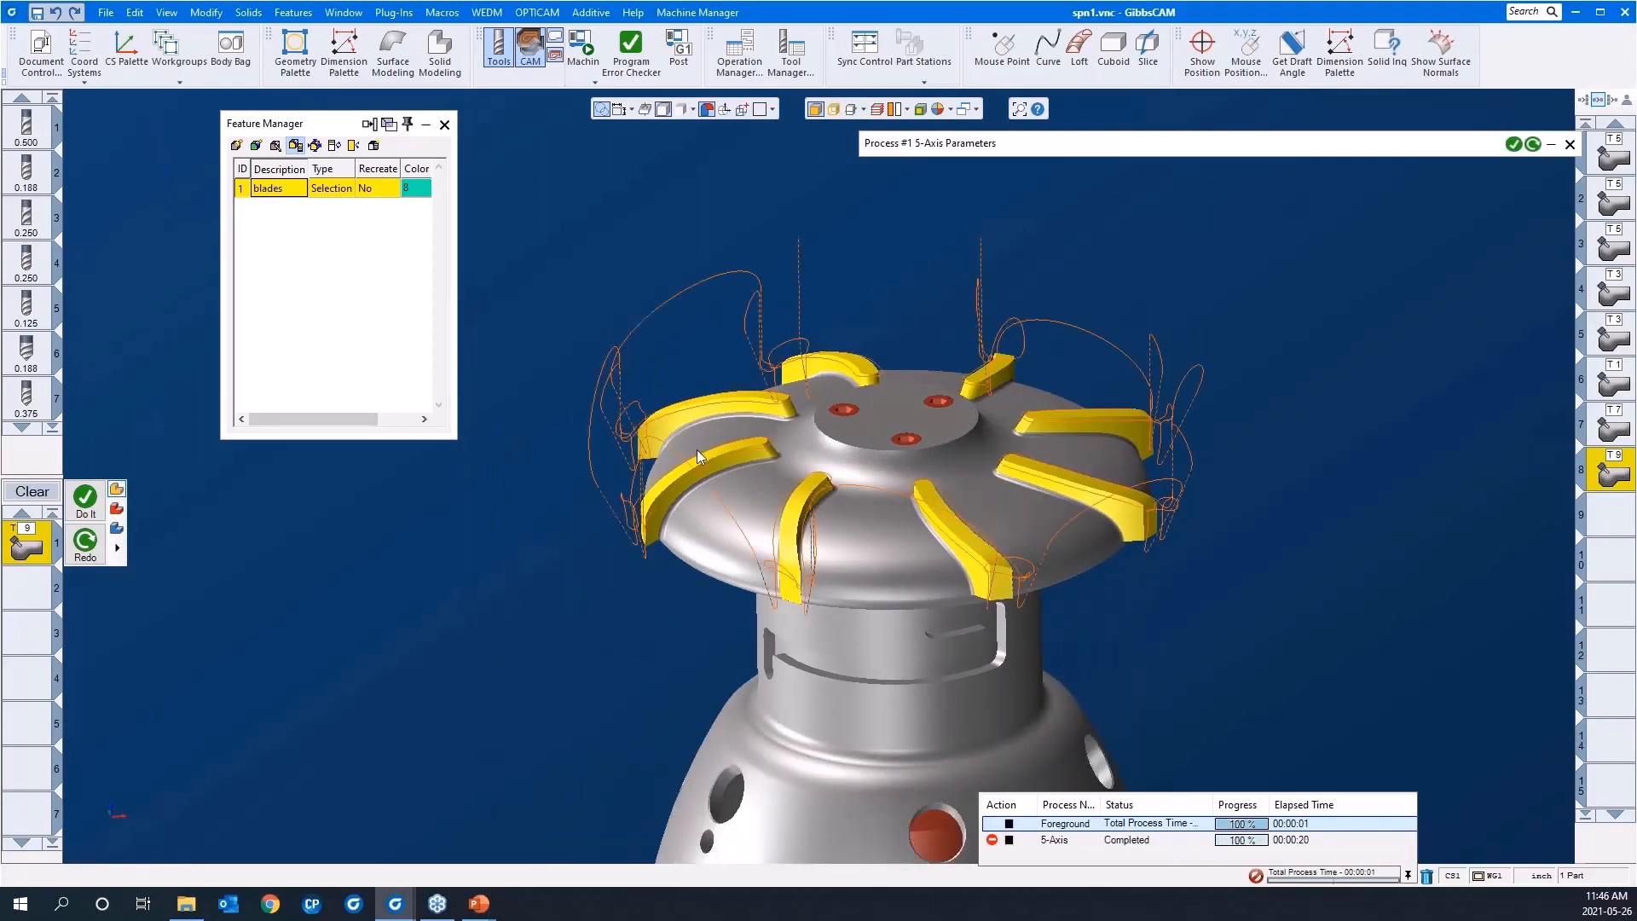
pyautogui.moveTo(697, 448); pyautogui.dragTo(598, 162, button='middle')
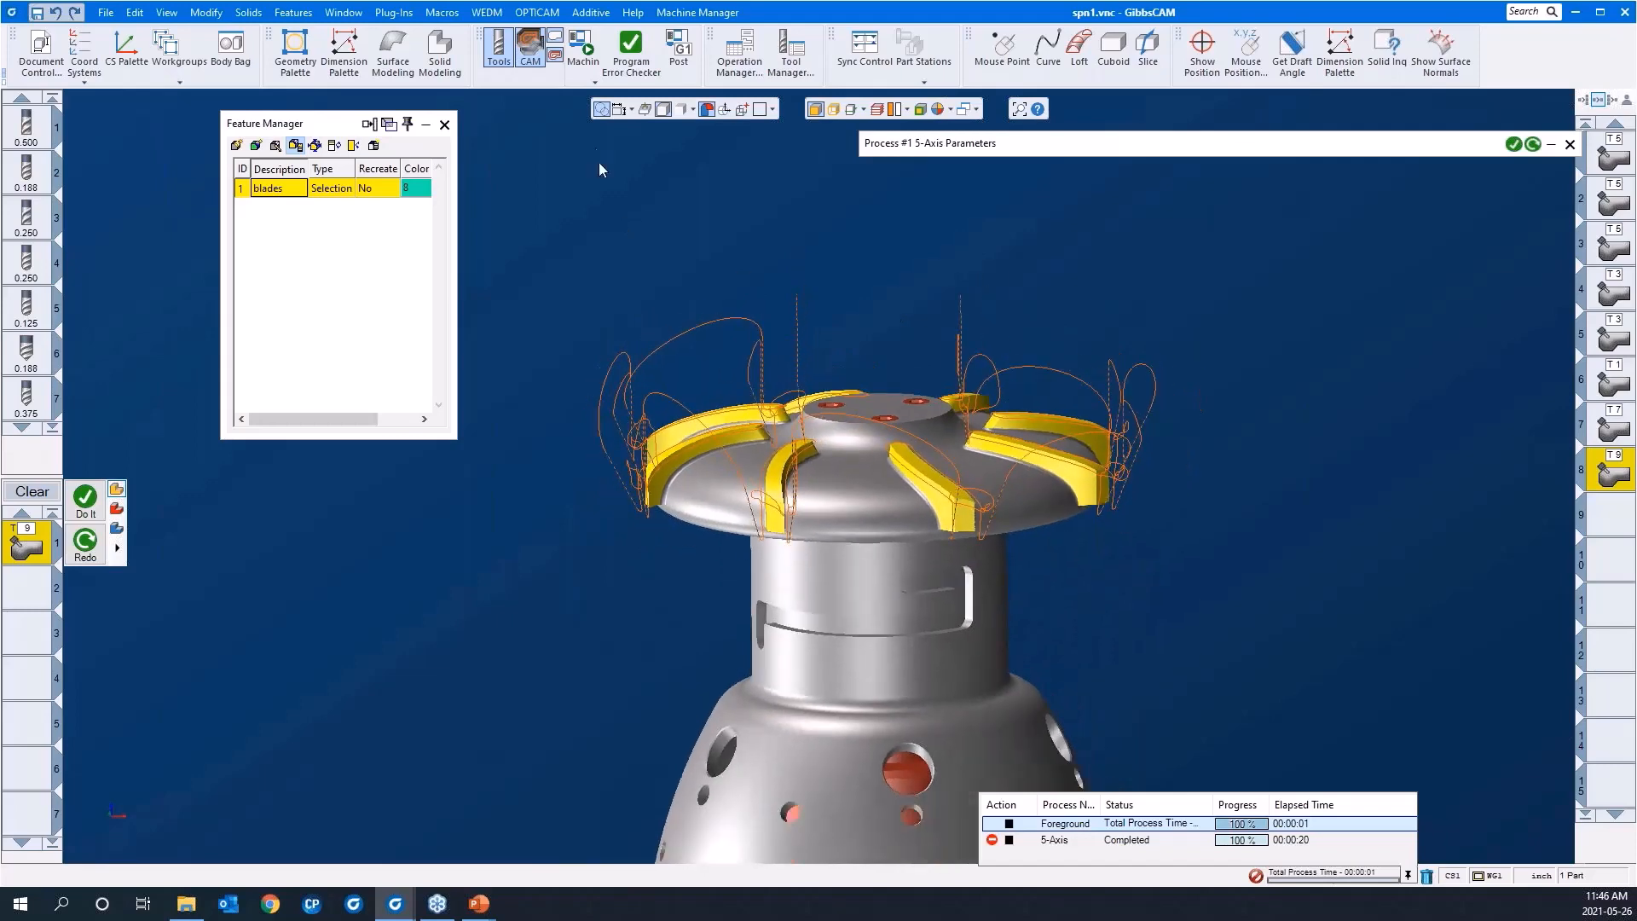
# Step: Simulate the blade deburring of operation 8 in Op Sim, and close the simulation
pyautogui.click(595, 85)
pyautogui.click(611, 110)
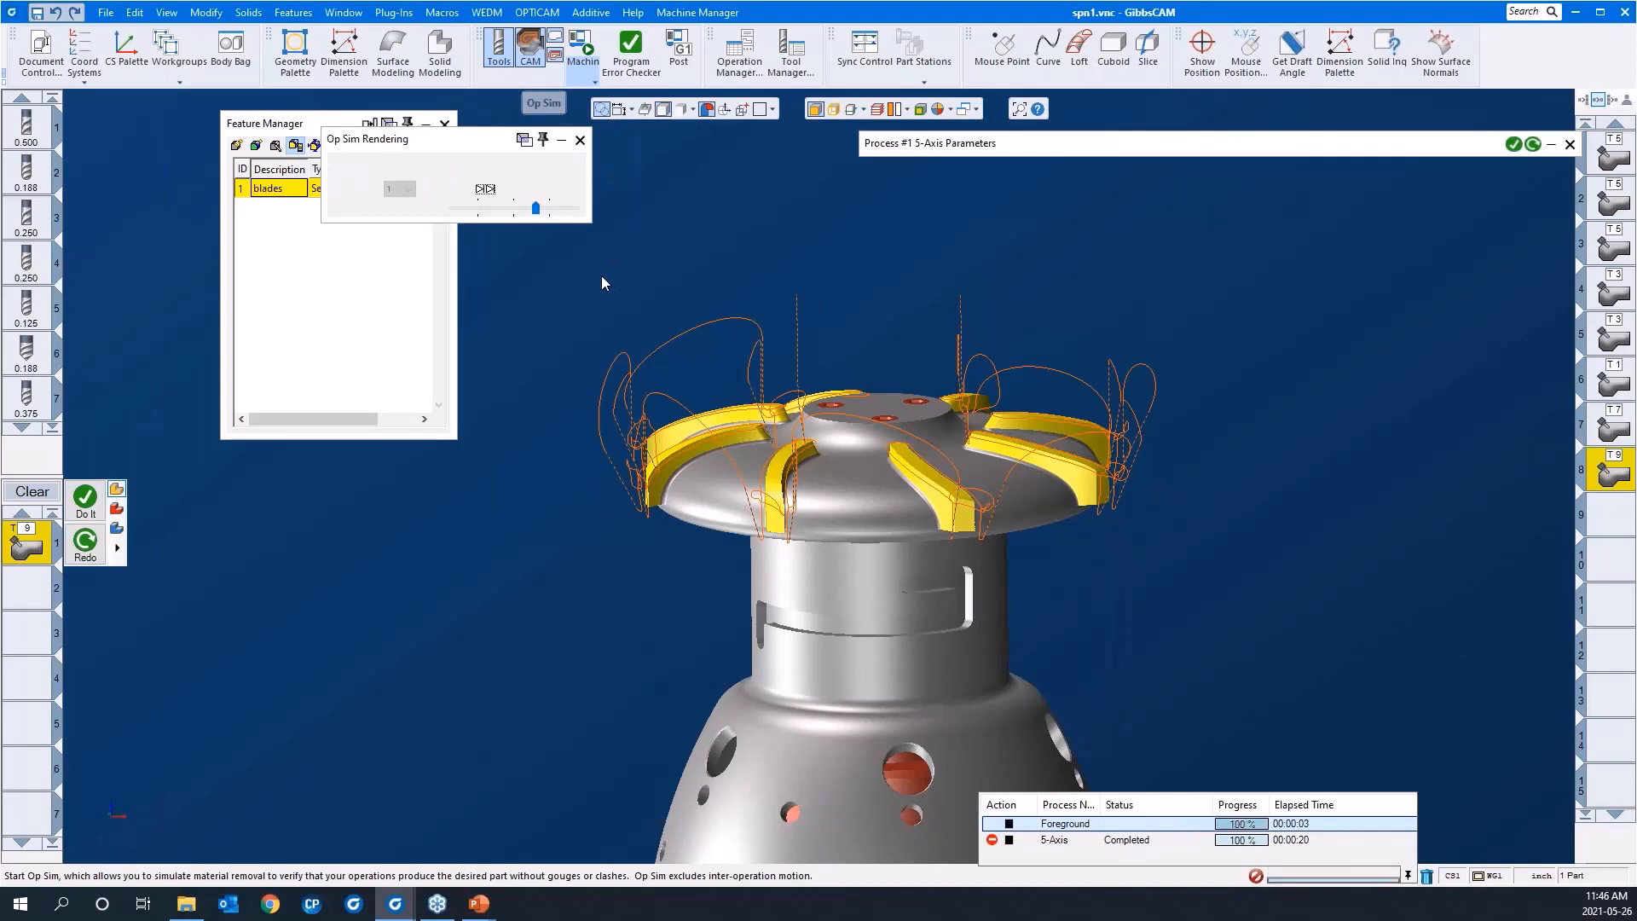
pyautogui.click(507, 187)
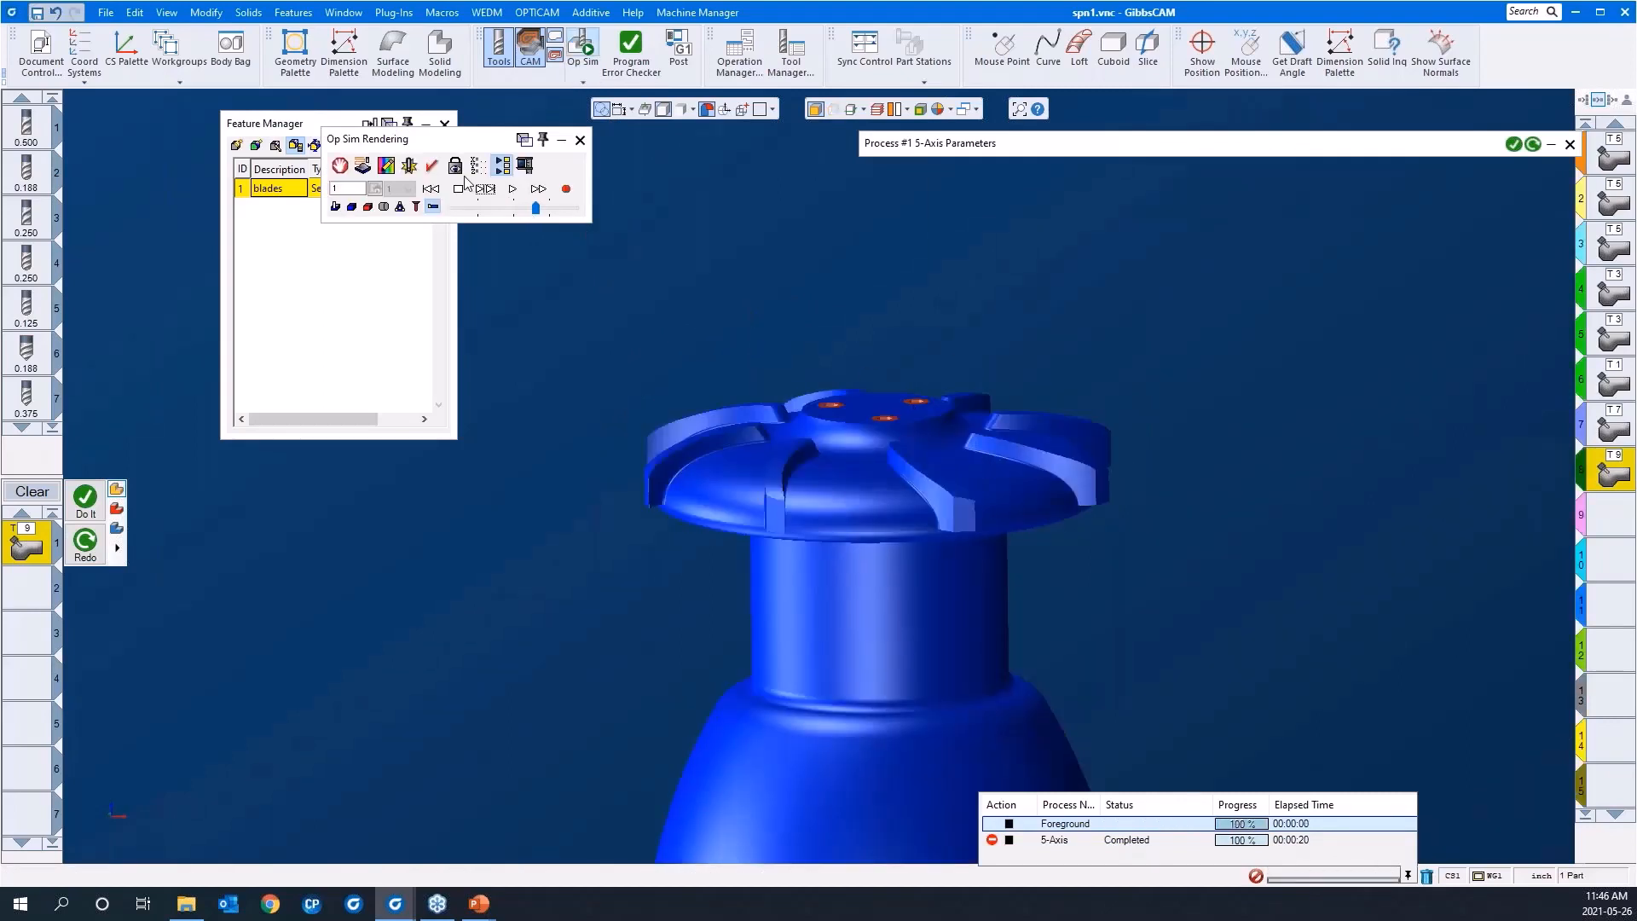
pyautogui.click(457, 168)
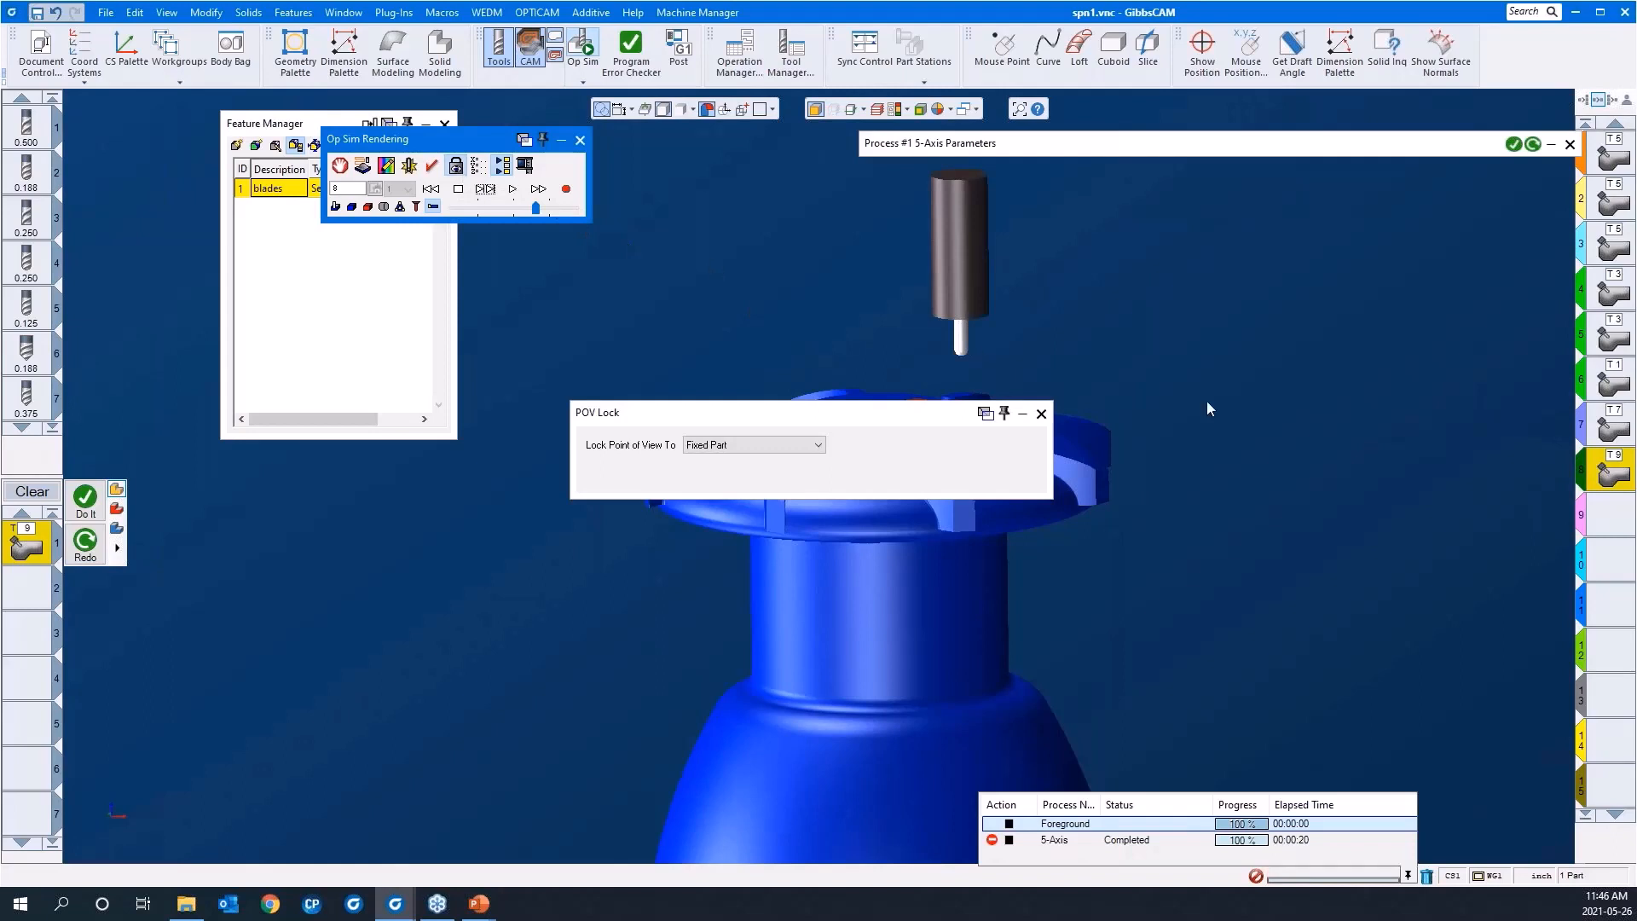
pyautogui.click(1040, 415)
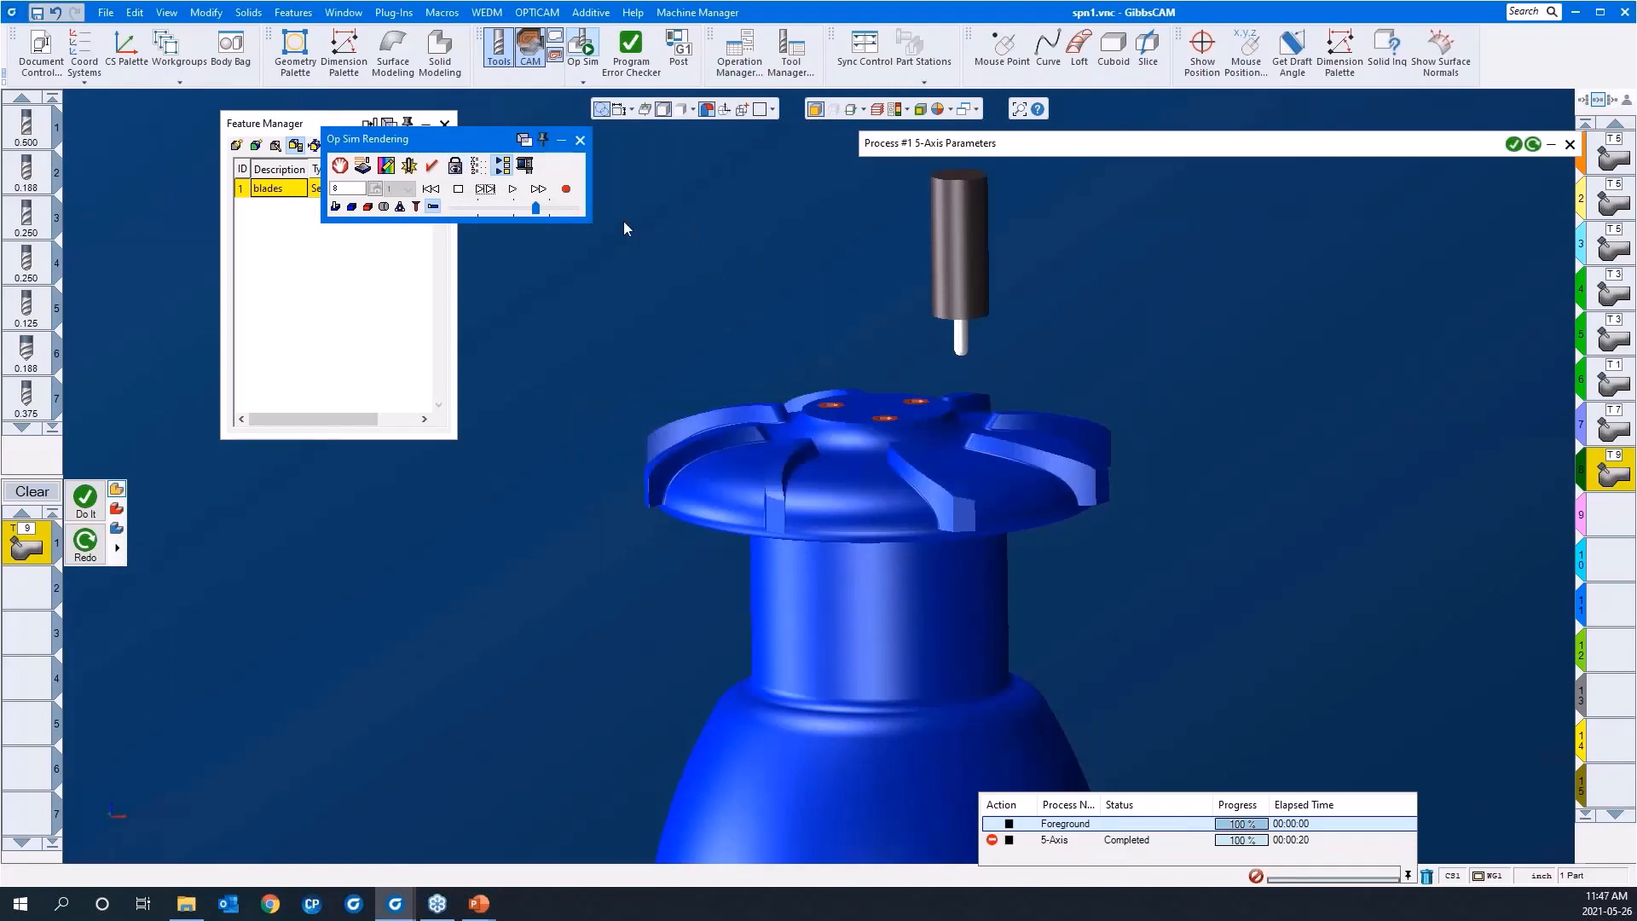
pyautogui.click(513, 189)
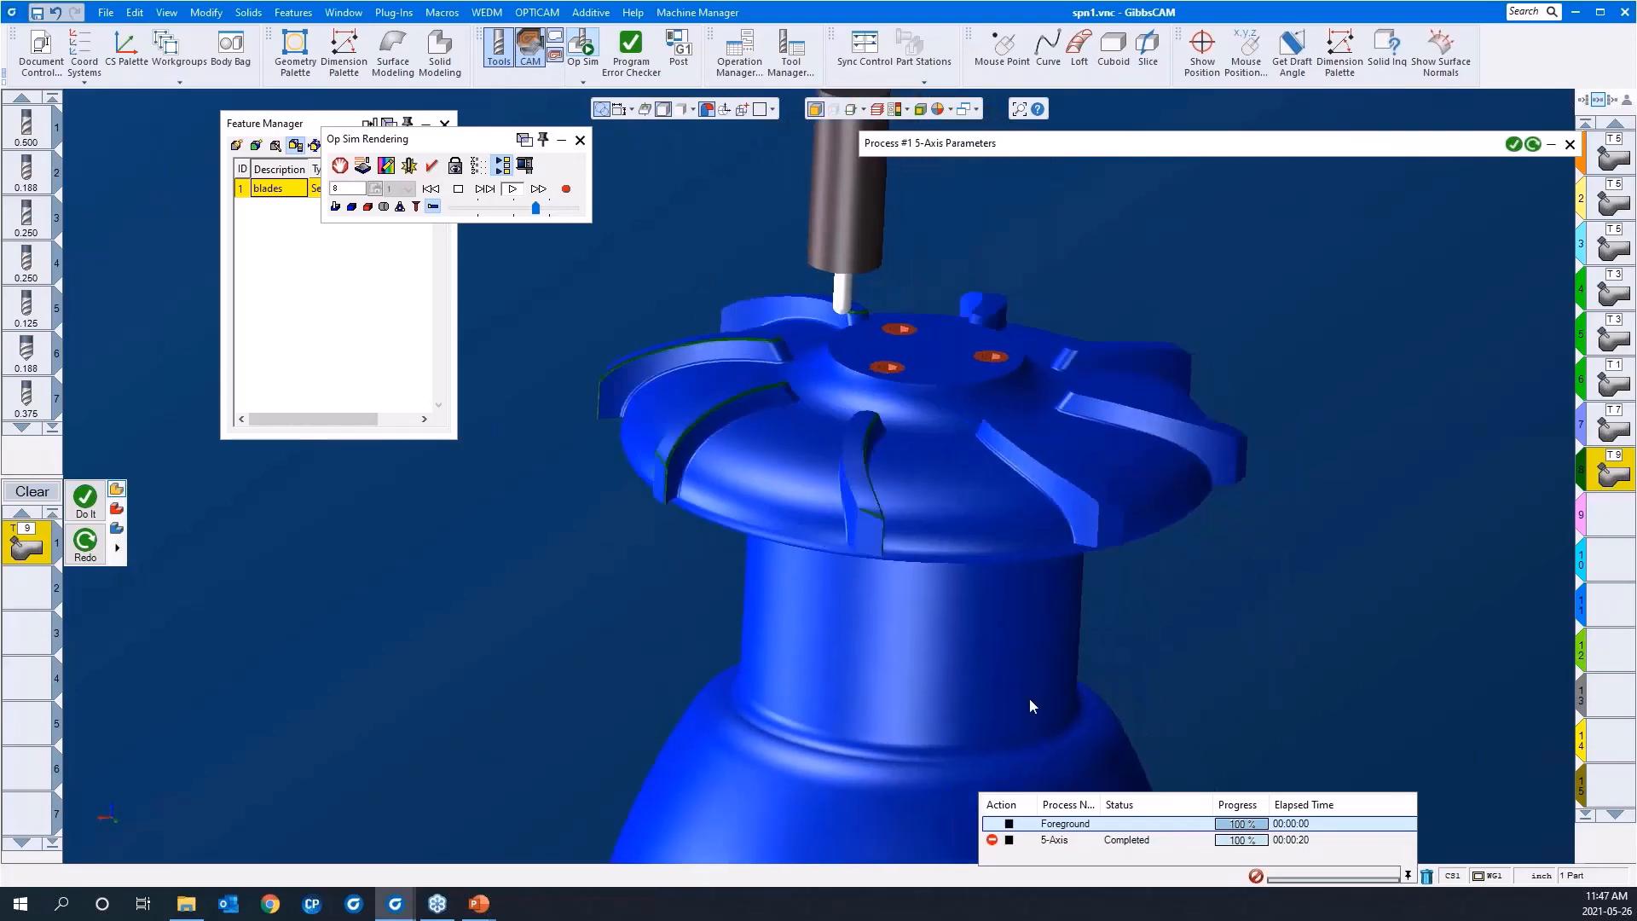
pyautogui.click(580, 140)
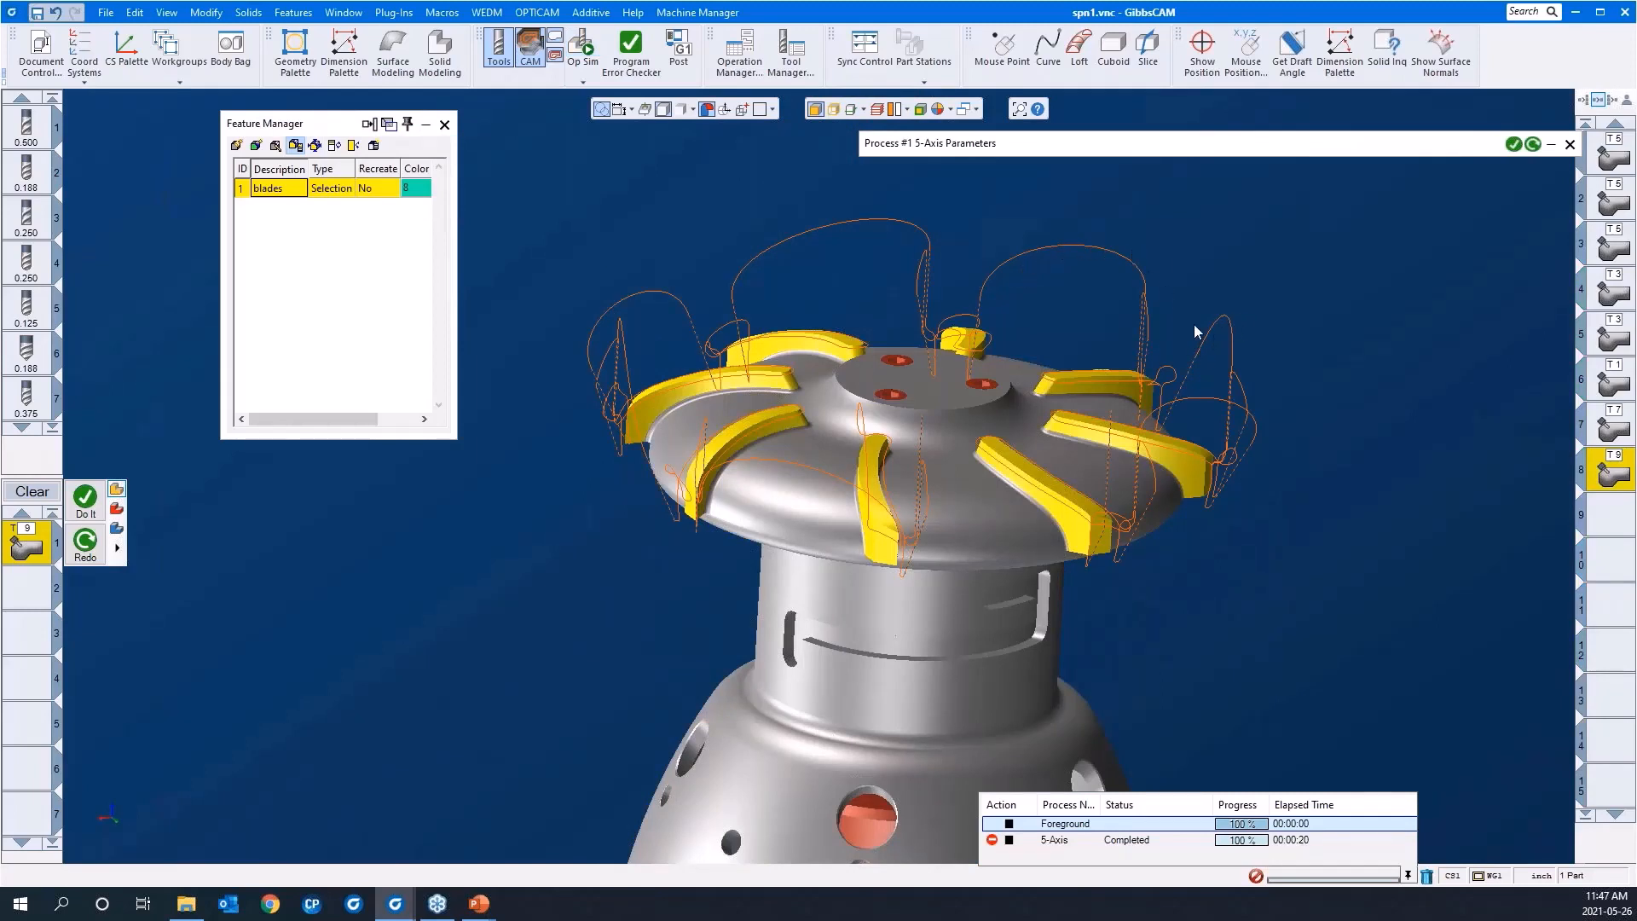
# Step: Make the empty operation slot 9 active, clear the process list, and close the Feature Manager
pyautogui.scroll(-3, 1089, 336)
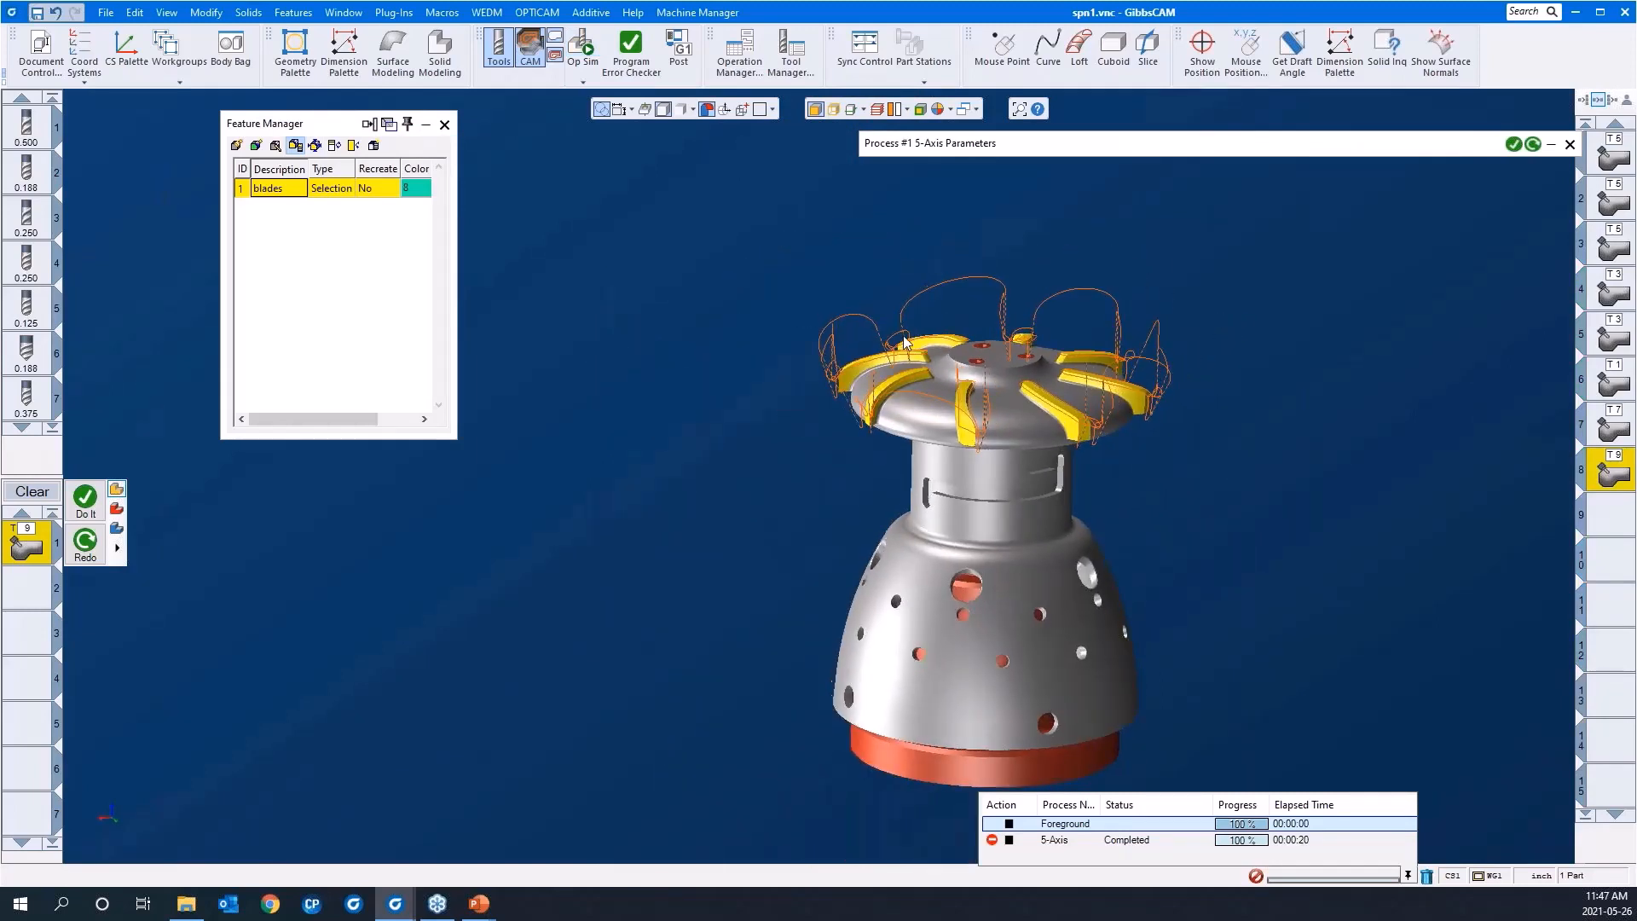
pyautogui.scroll(-3, 1031, 349)
pyautogui.click(1605, 523)
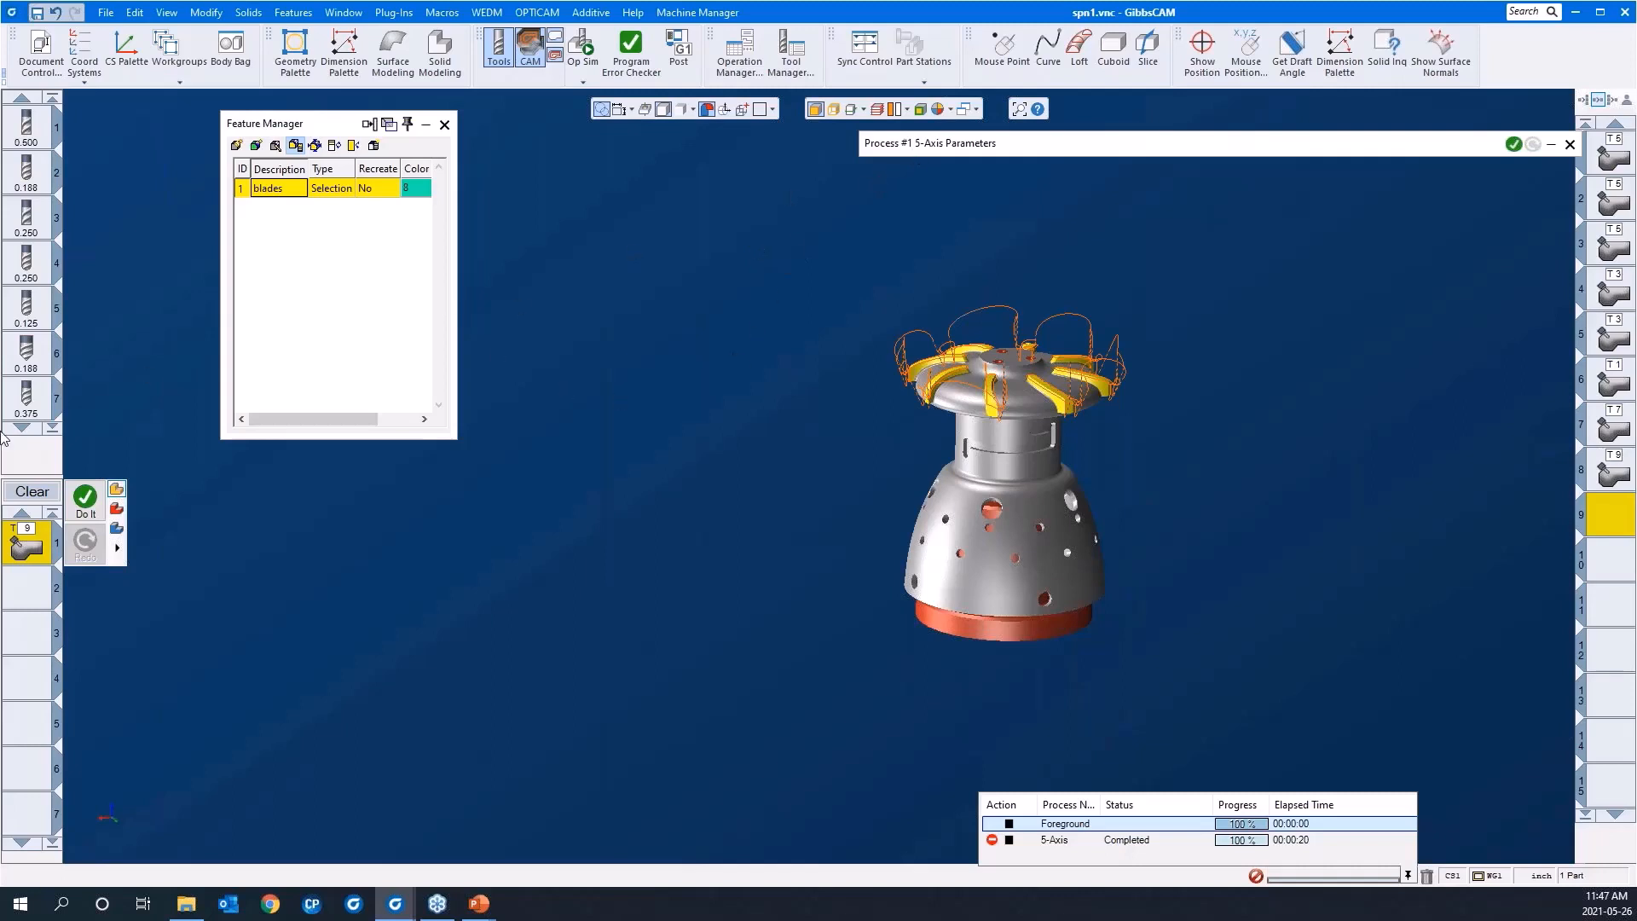
pyautogui.click(32, 492)
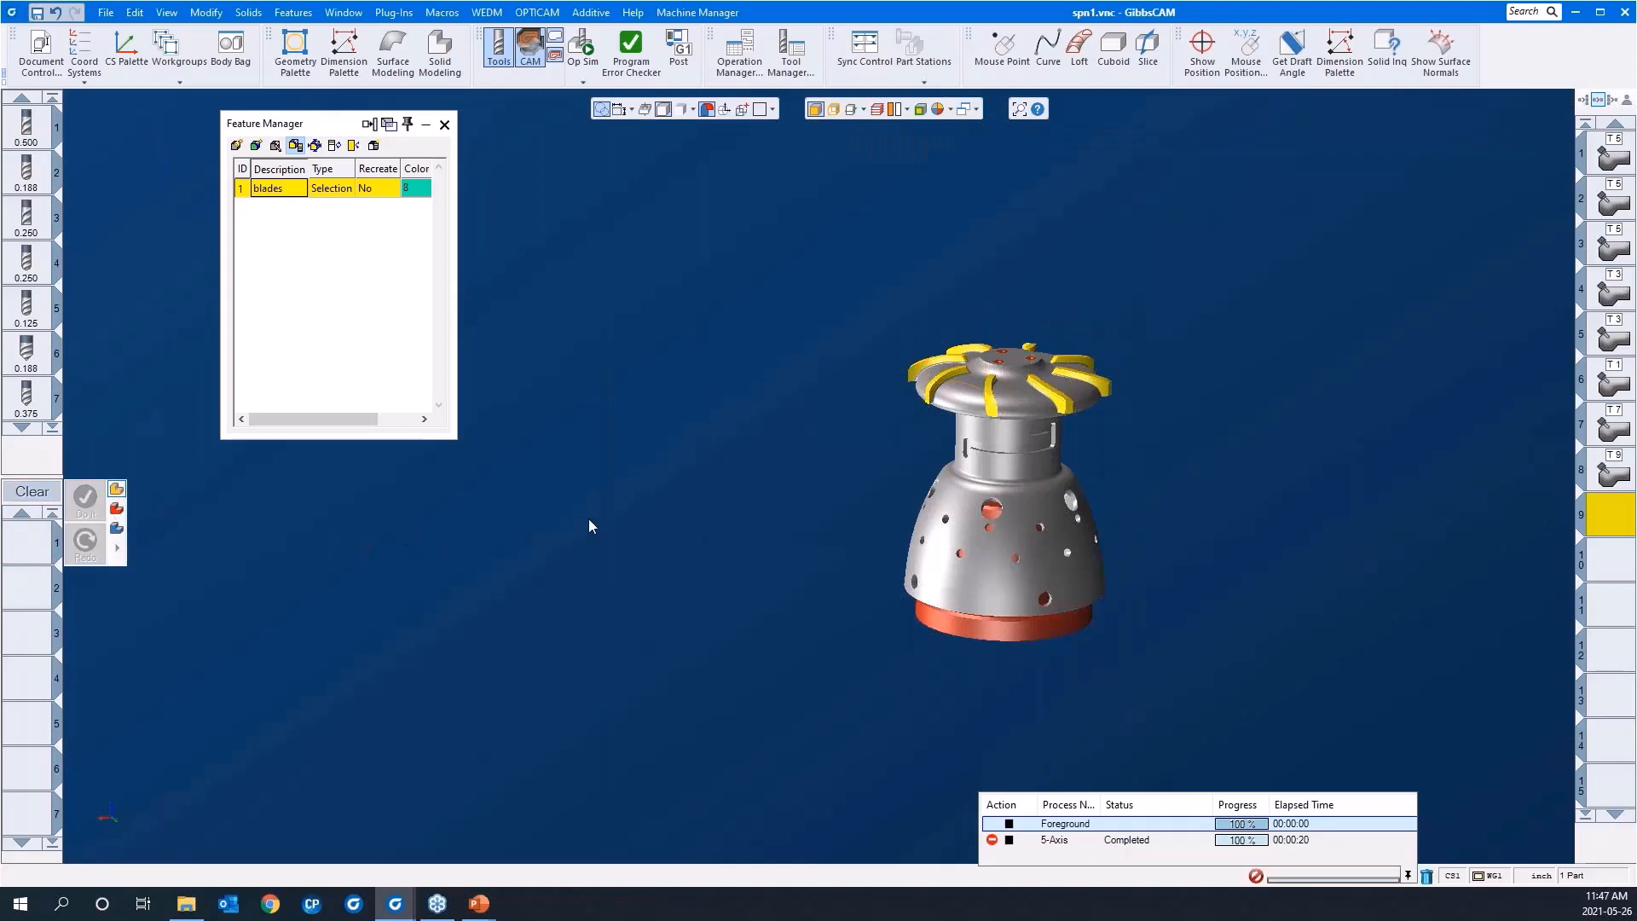
pyautogui.click(444, 125)
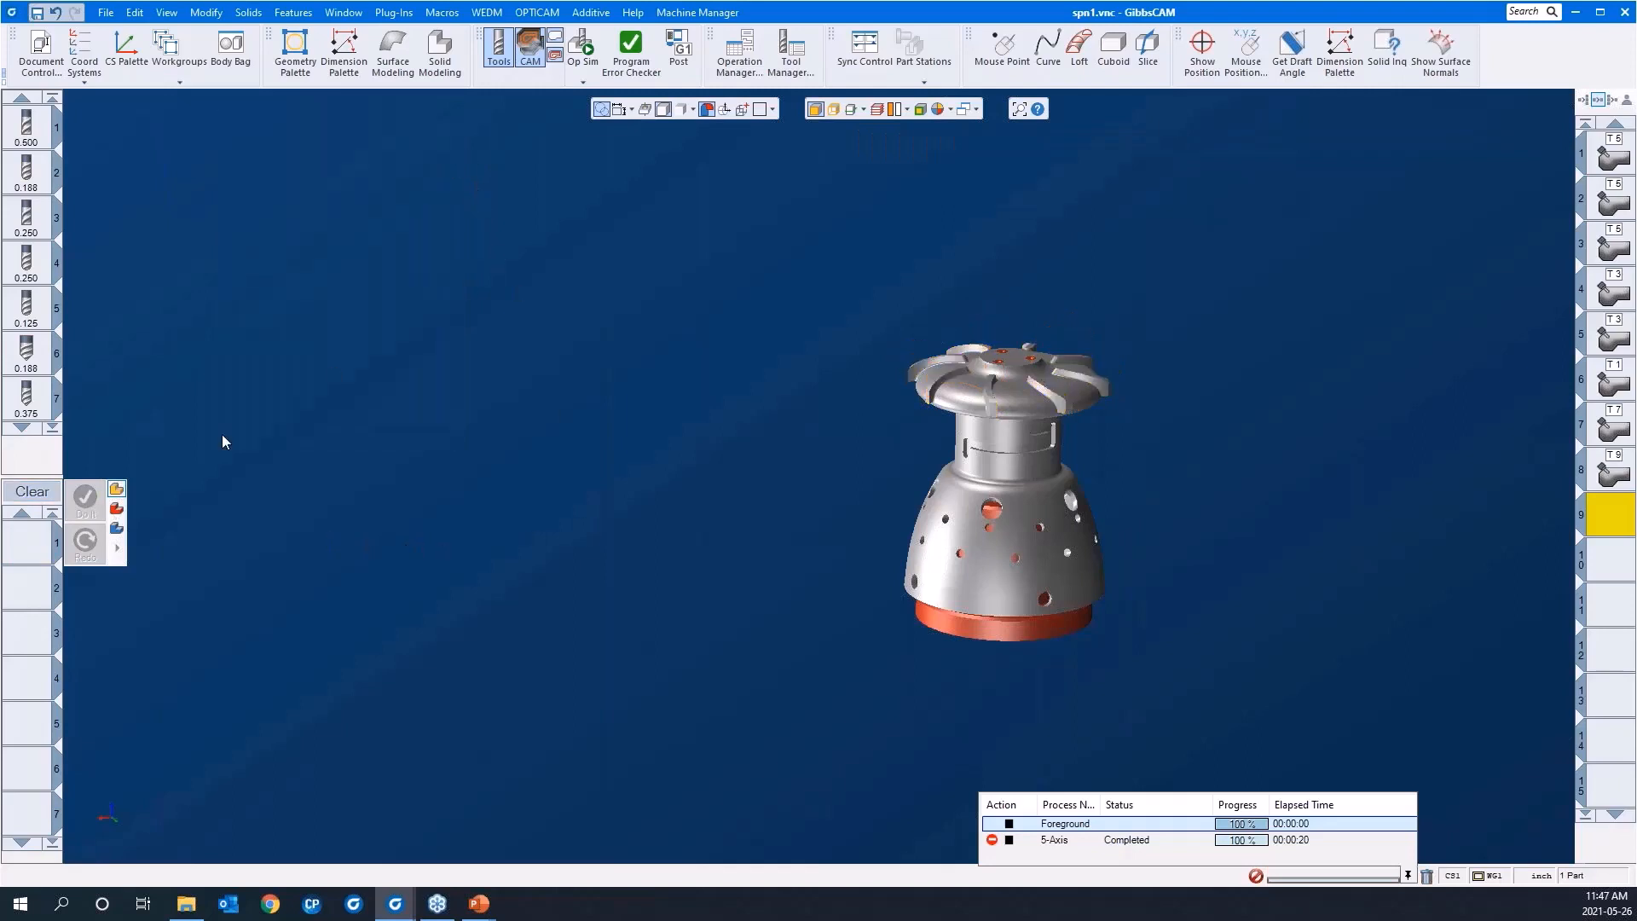
# Step: Load the saved process list "geodesic 3AS" and select its process
pyautogui.doubleClick(40, 551)
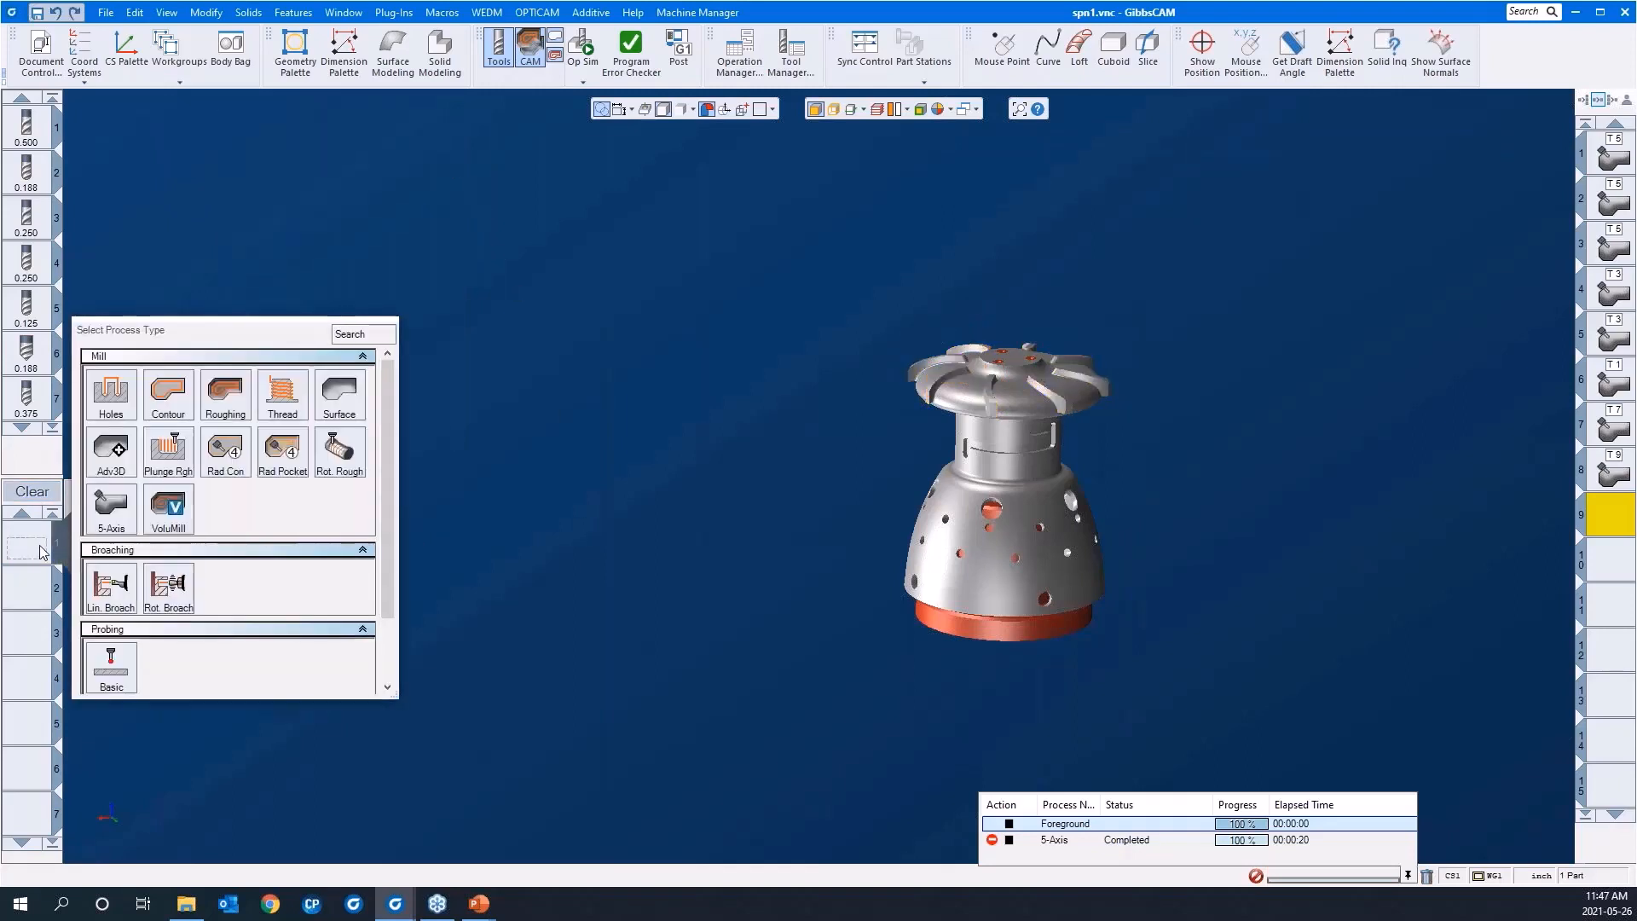
pyautogui.click(491, 366)
pyautogui.rightClick(22, 543)
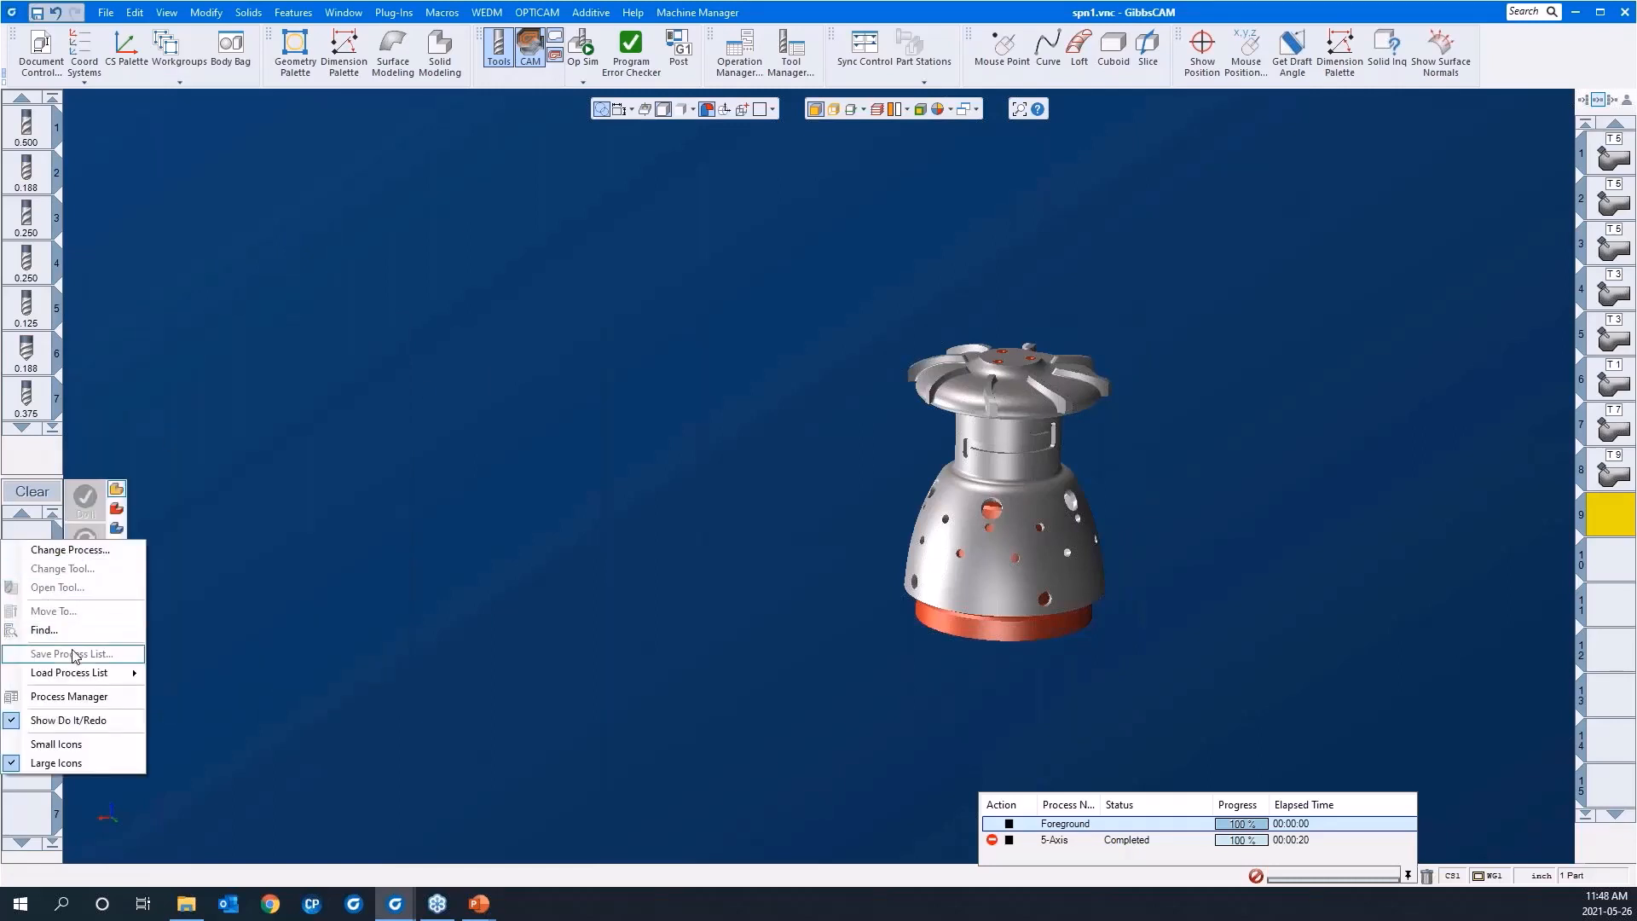
pyautogui.moveTo(86, 679)
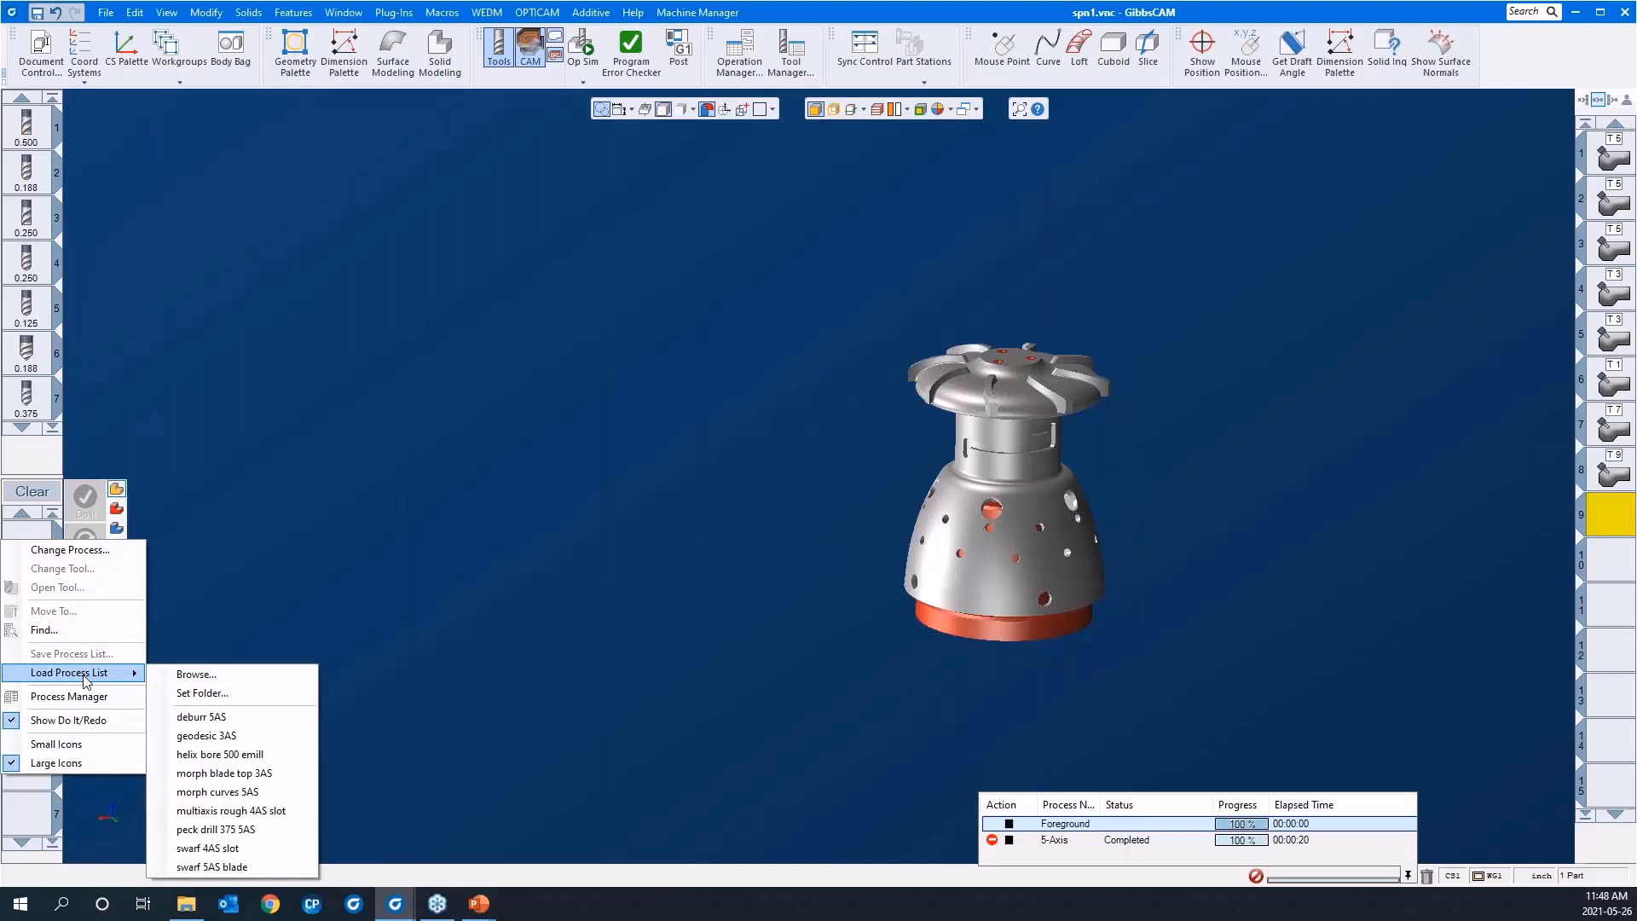
pyautogui.click(227, 739)
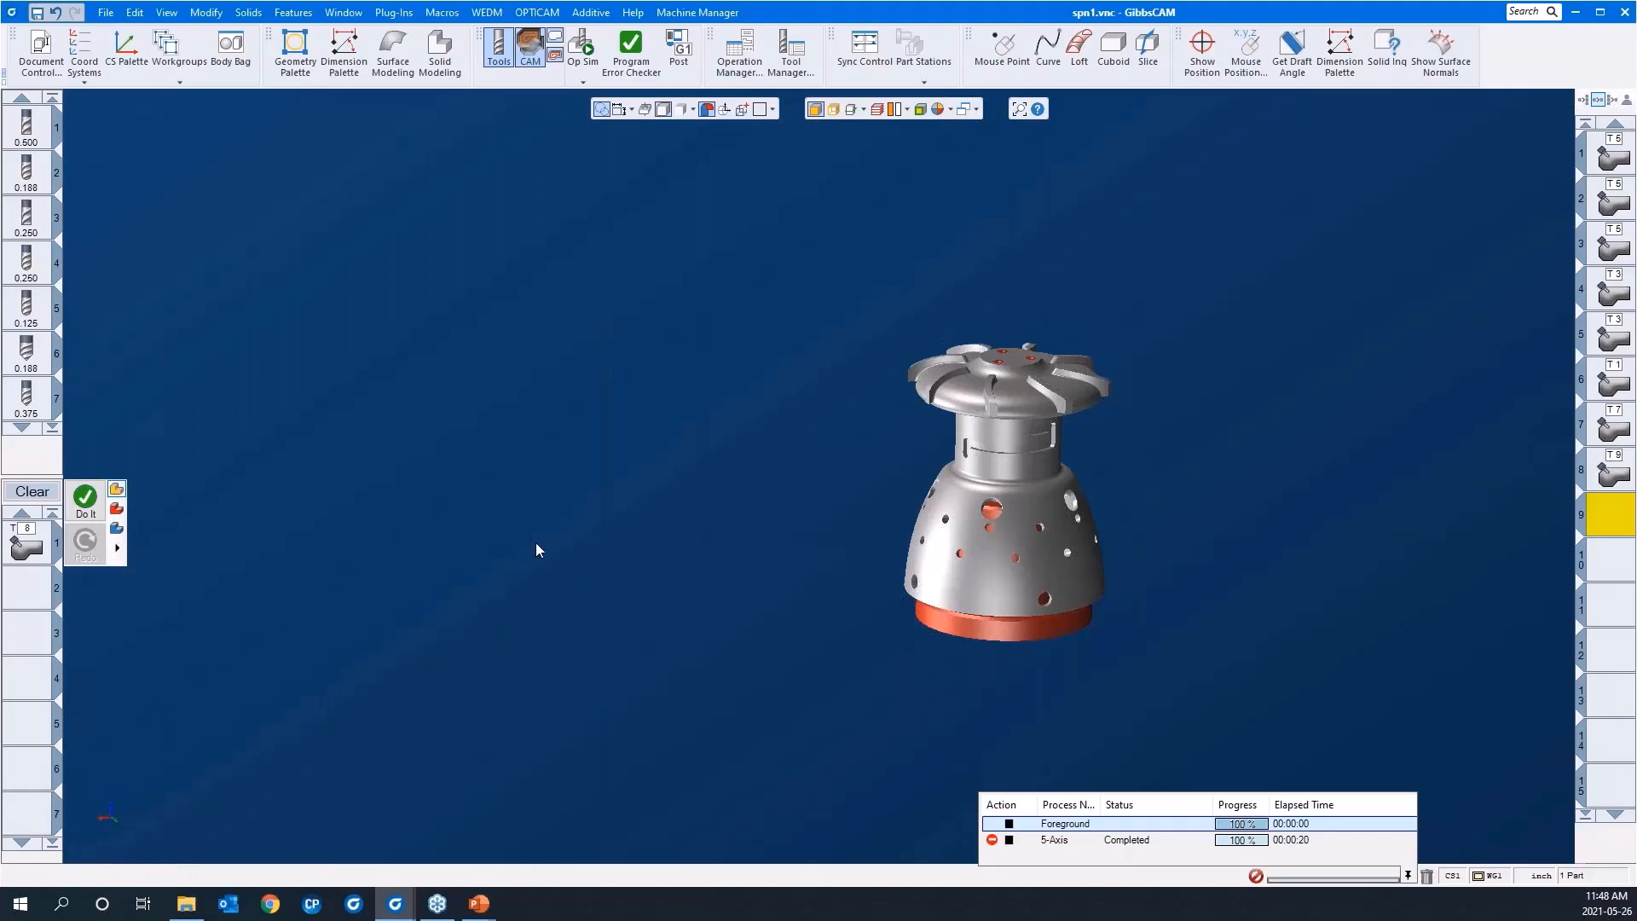
pyautogui.click(25, 547)
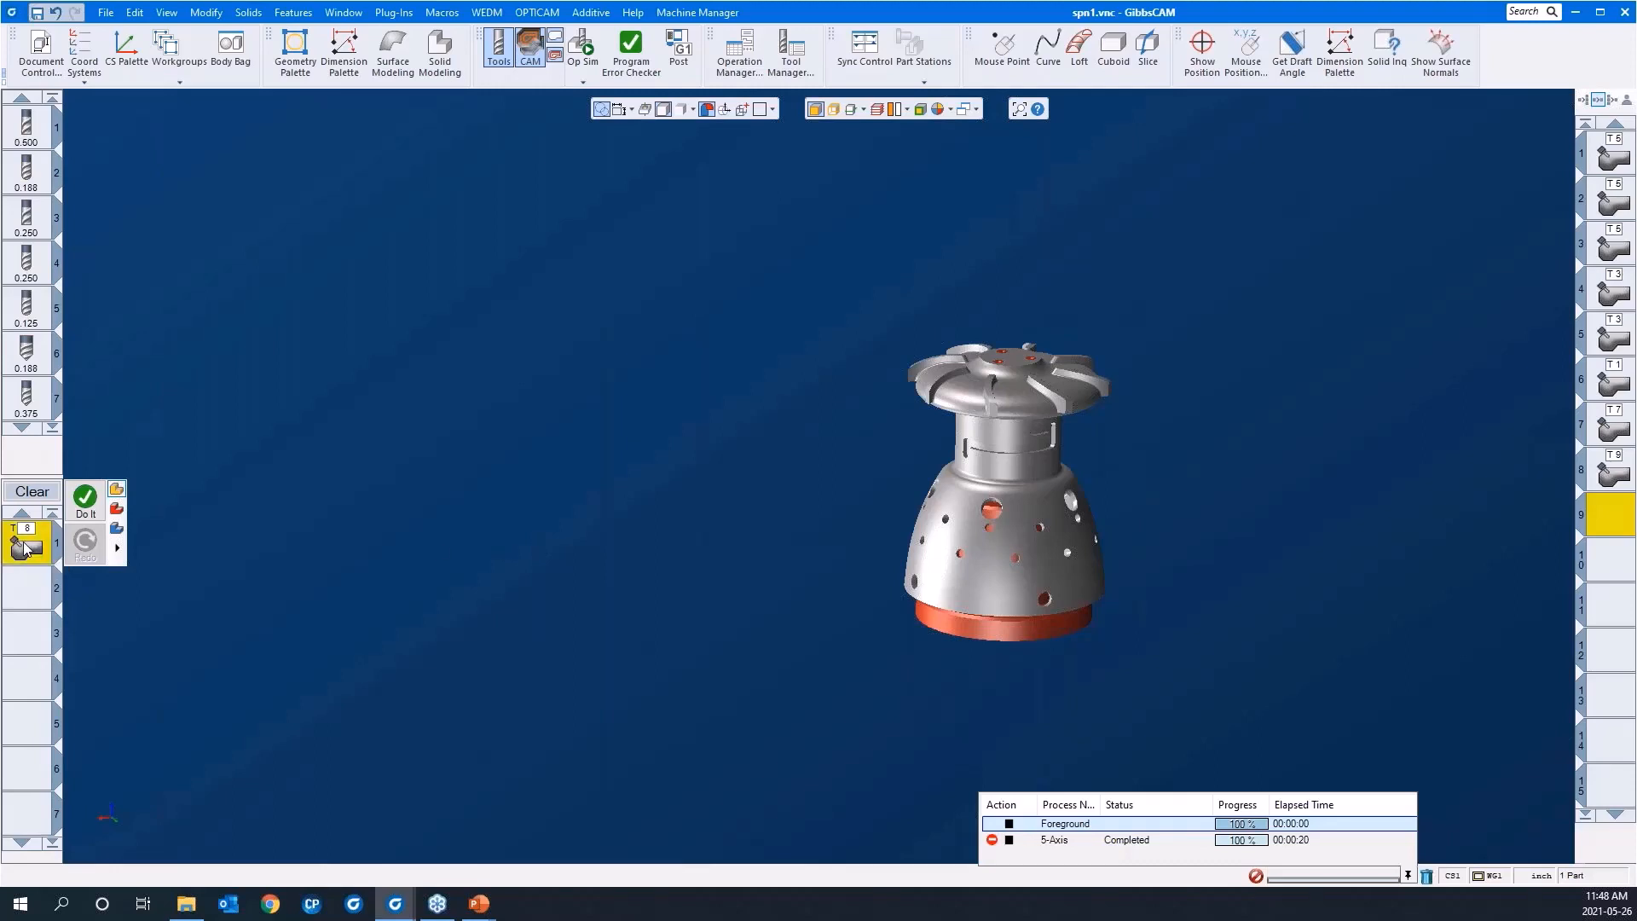
# Step: Open the geodesic process's 5-axis parameters, move the dialog clear of the part, and show the surface path settings
pyautogui.doubleClick(25, 547)
pyautogui.moveTo(960, 149); pyautogui.dragTo(280, 134)
pyautogui.click(264, 160)
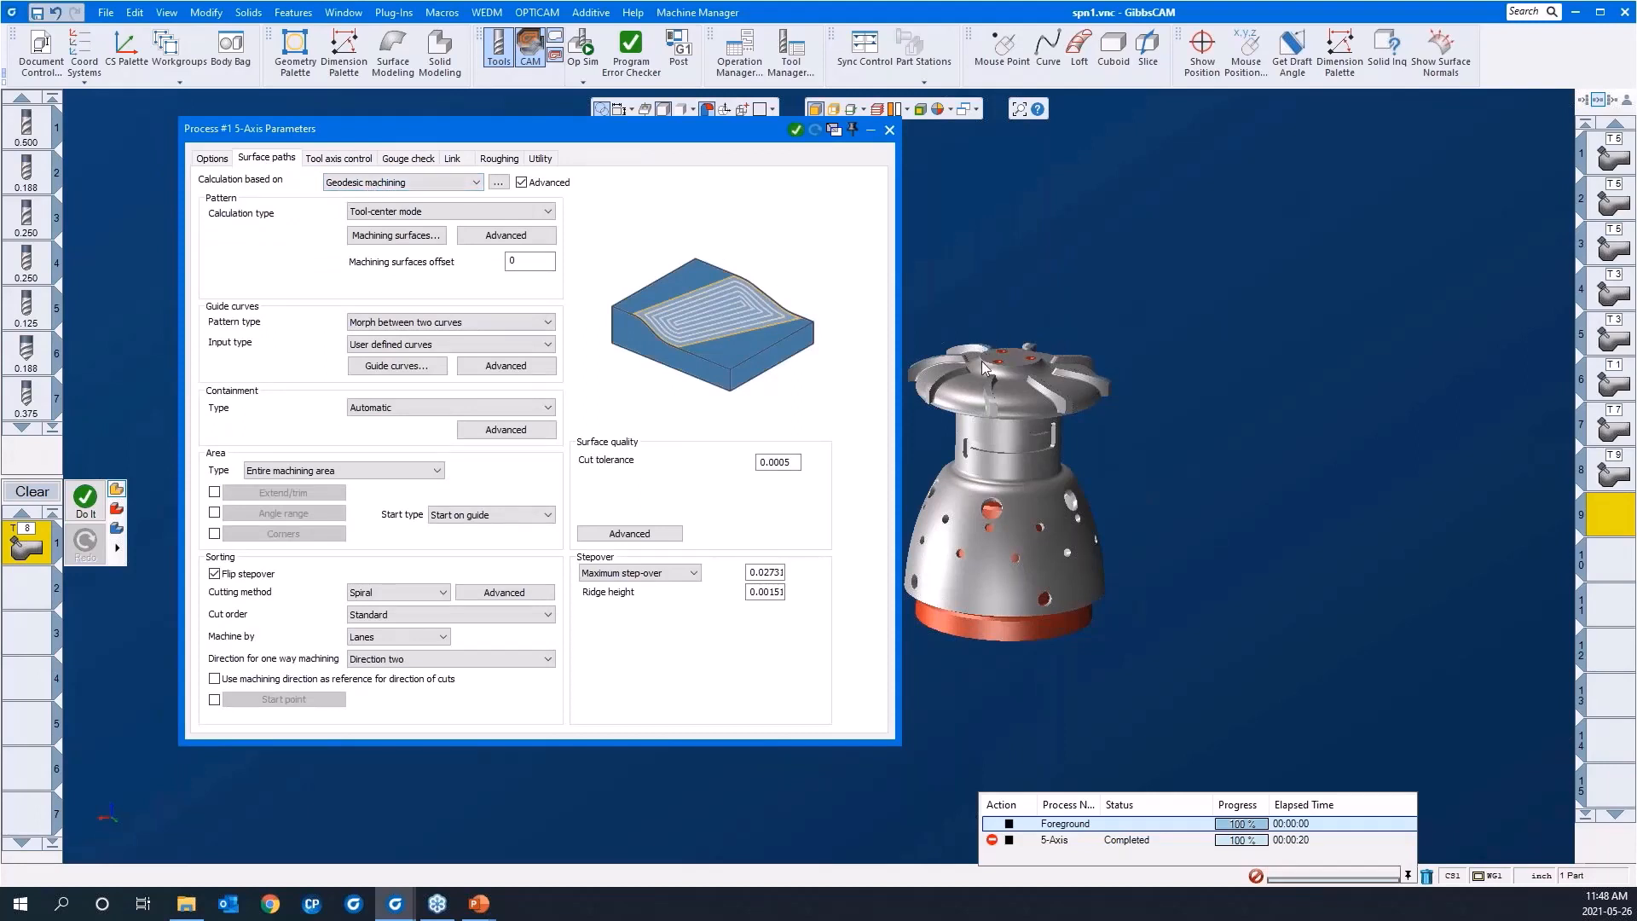
pyautogui.moveTo(1232, 453); pyautogui.dragTo(1367, 448, button='middle')
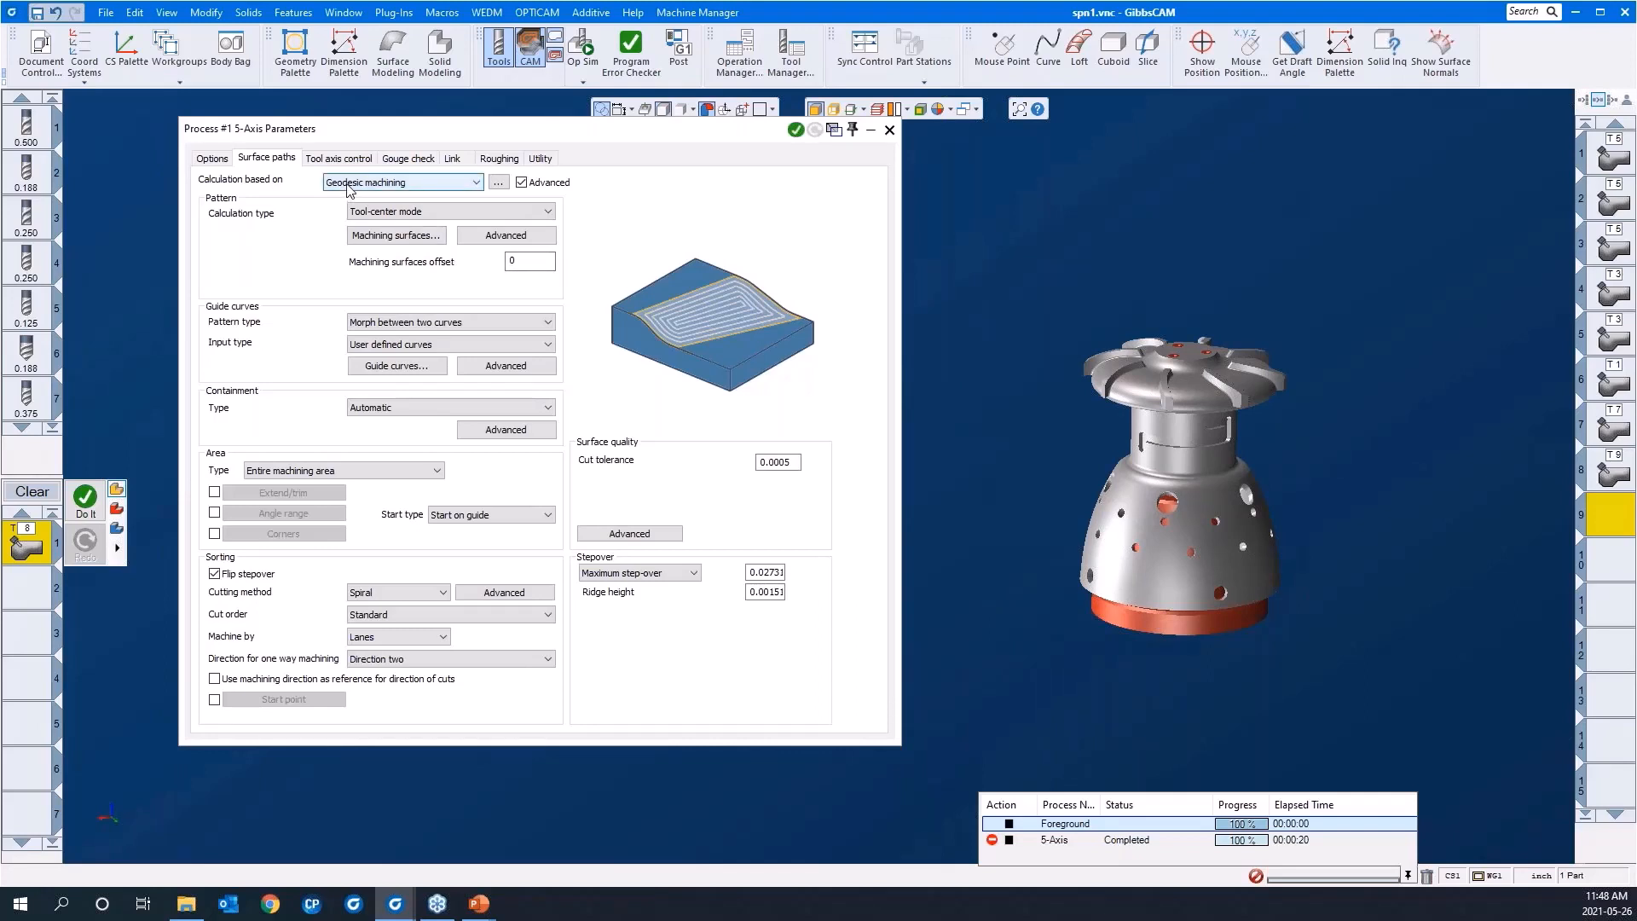
# Step: Select the curved hub face around the flat top of the bladed disc as the machining surface
pyautogui.click(376, 237)
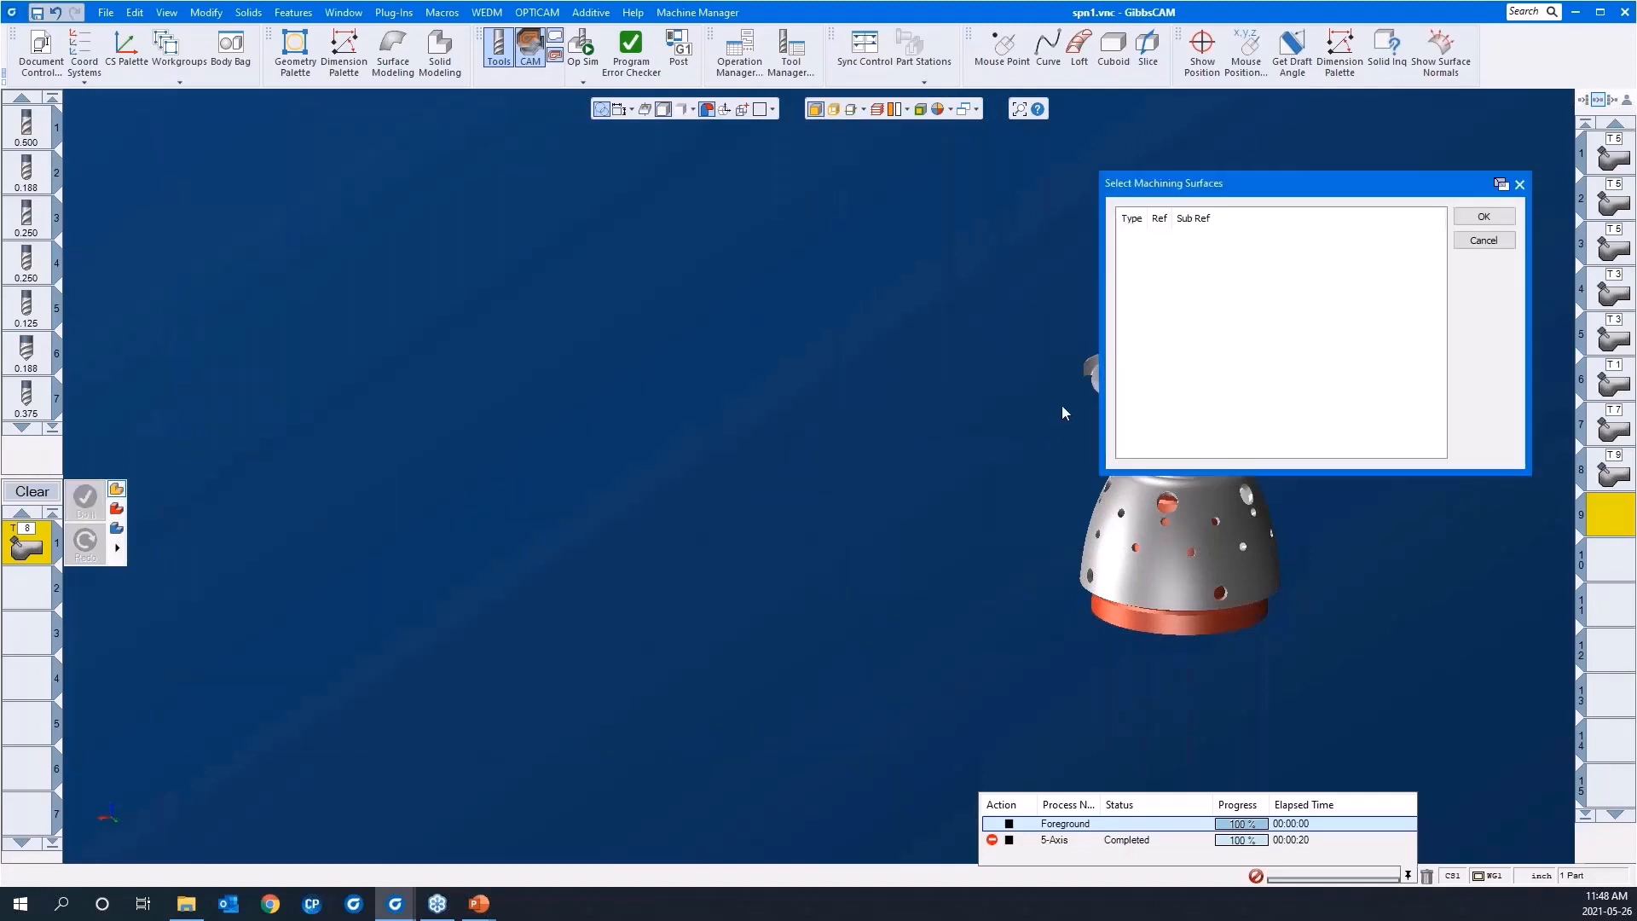
pyautogui.moveTo(960, 413); pyautogui.dragTo(623, 411, button='middle')
pyautogui.moveTo(714, 279); pyautogui.dragTo(1082, 501)
pyautogui.click(683, 394)
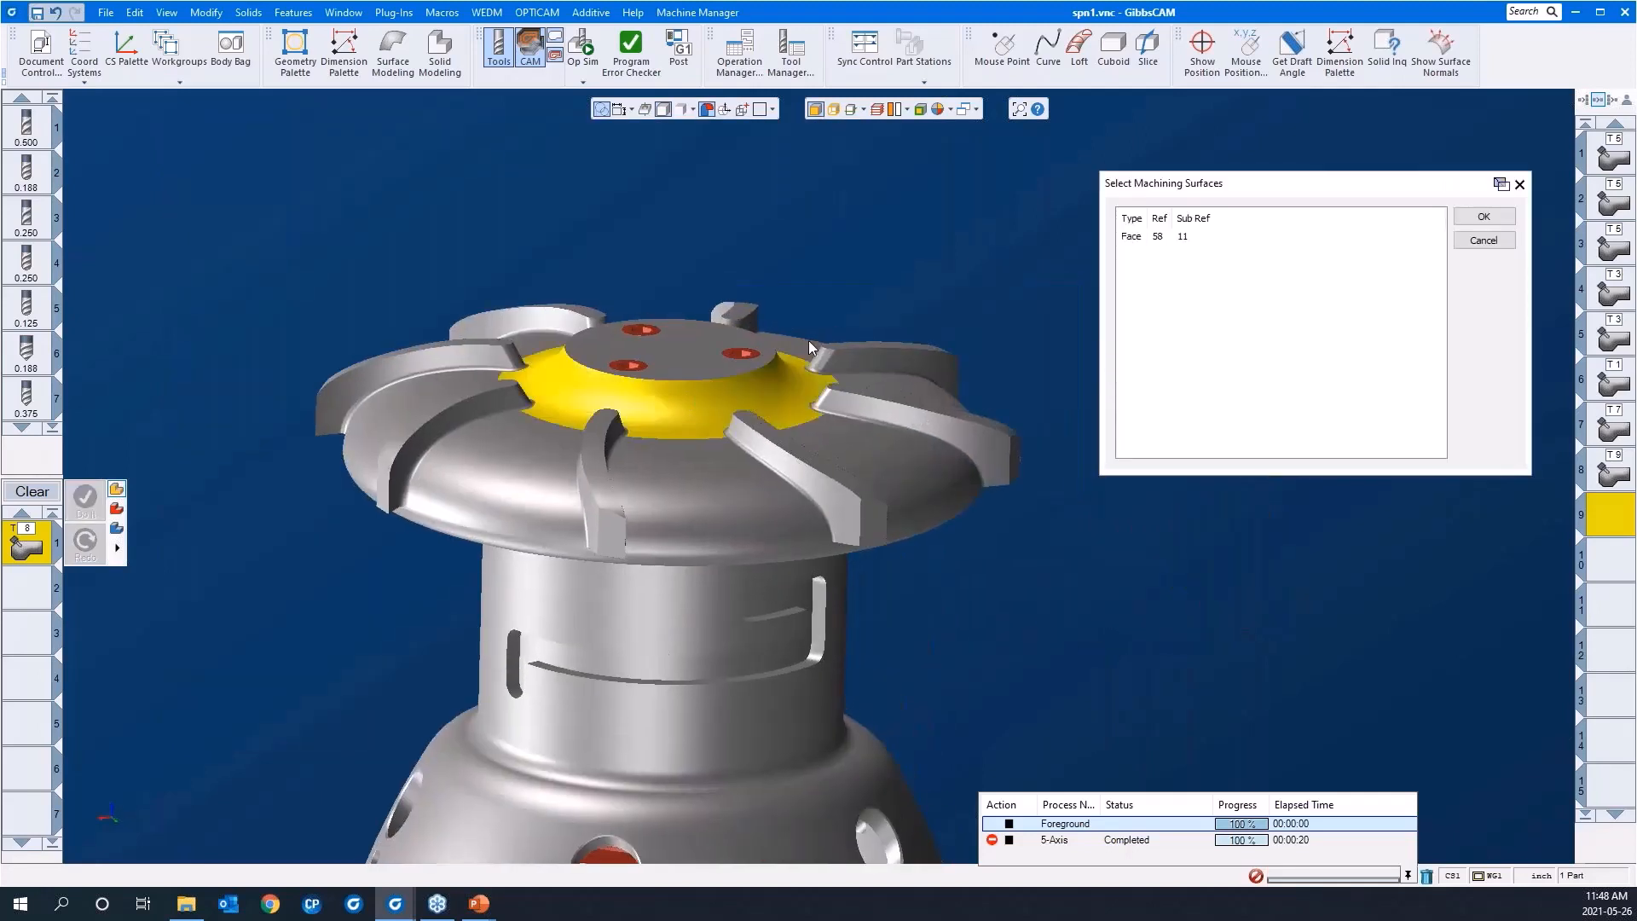
pyautogui.scroll(-2, 808, 340)
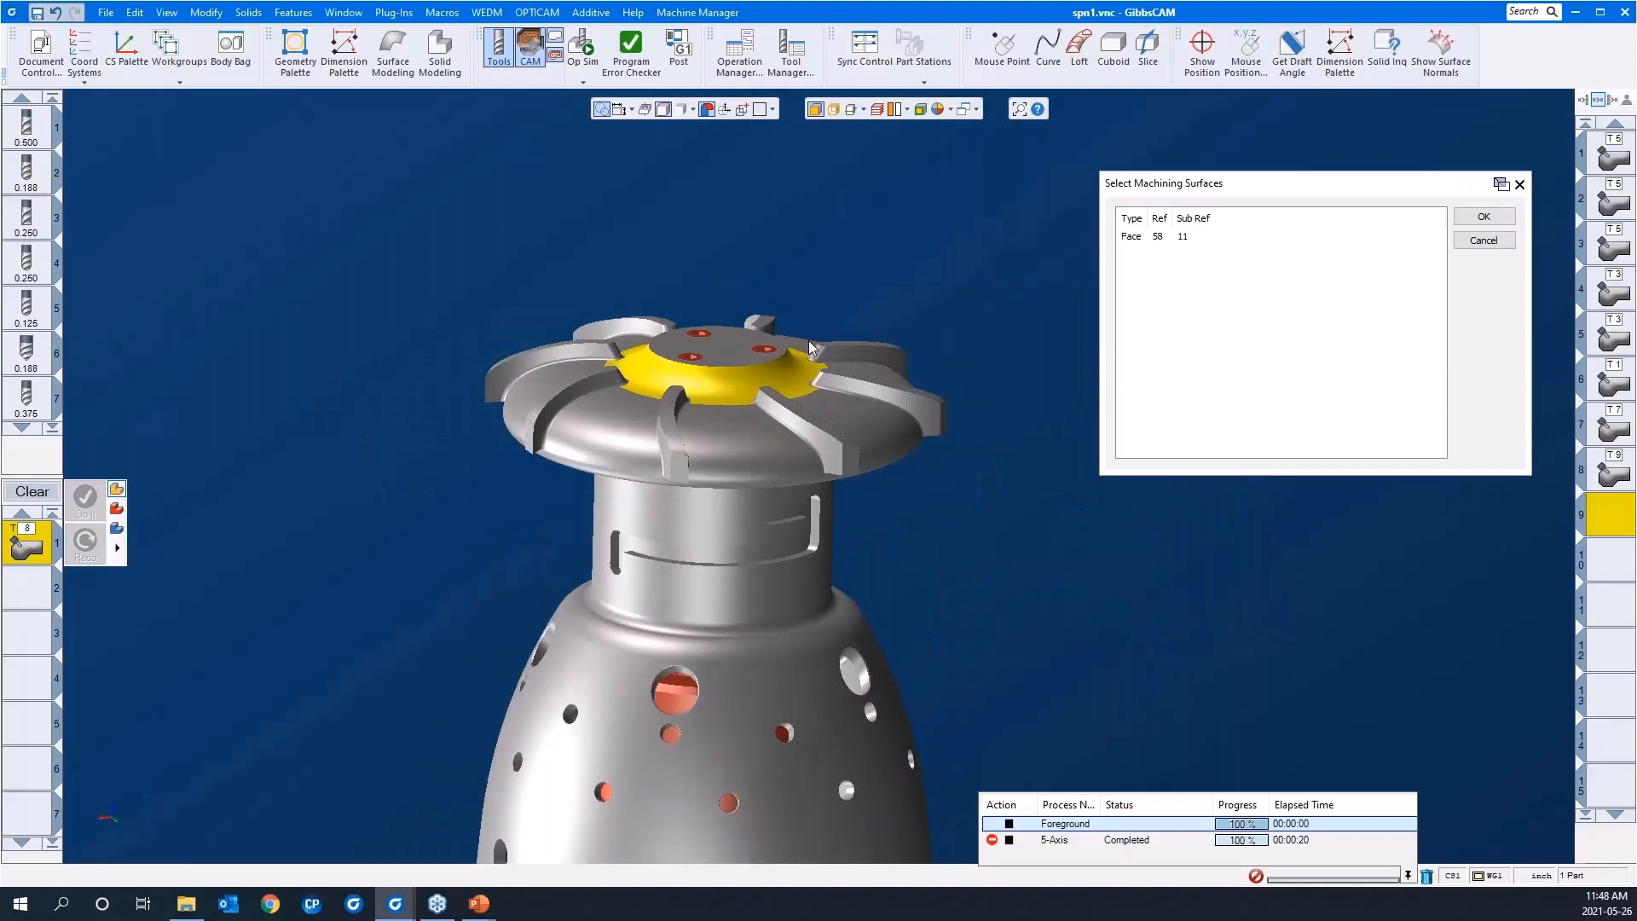
pyautogui.click(1470, 221)
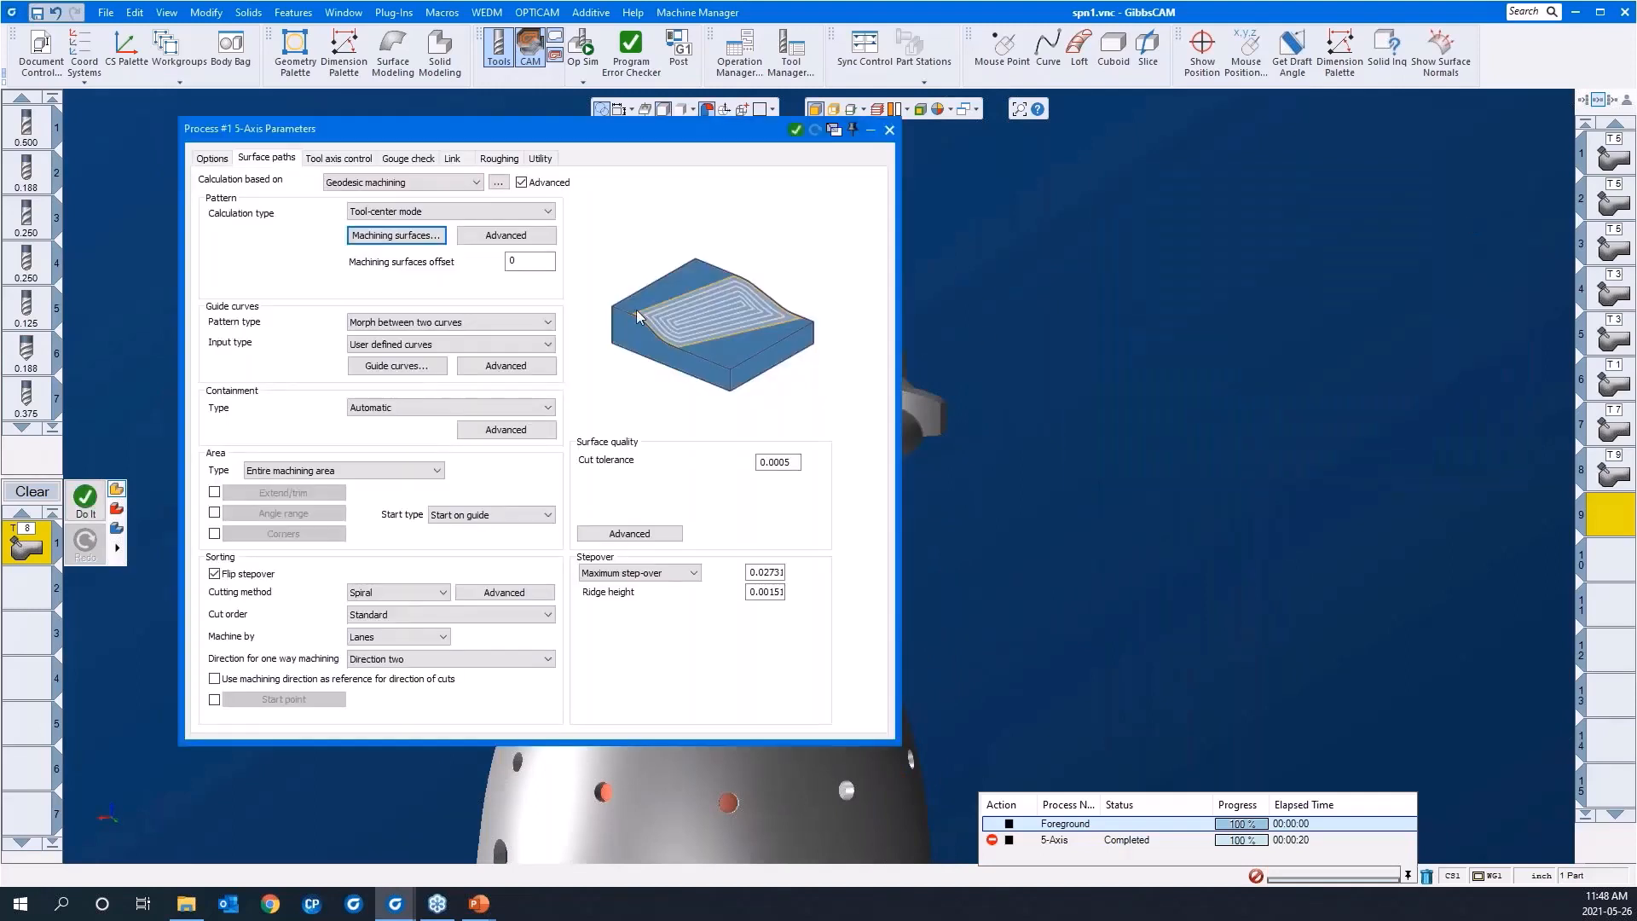
# Step: Start selecting the guide curves and turn on edge selection
pyautogui.scroll(-1, 1180, 380)
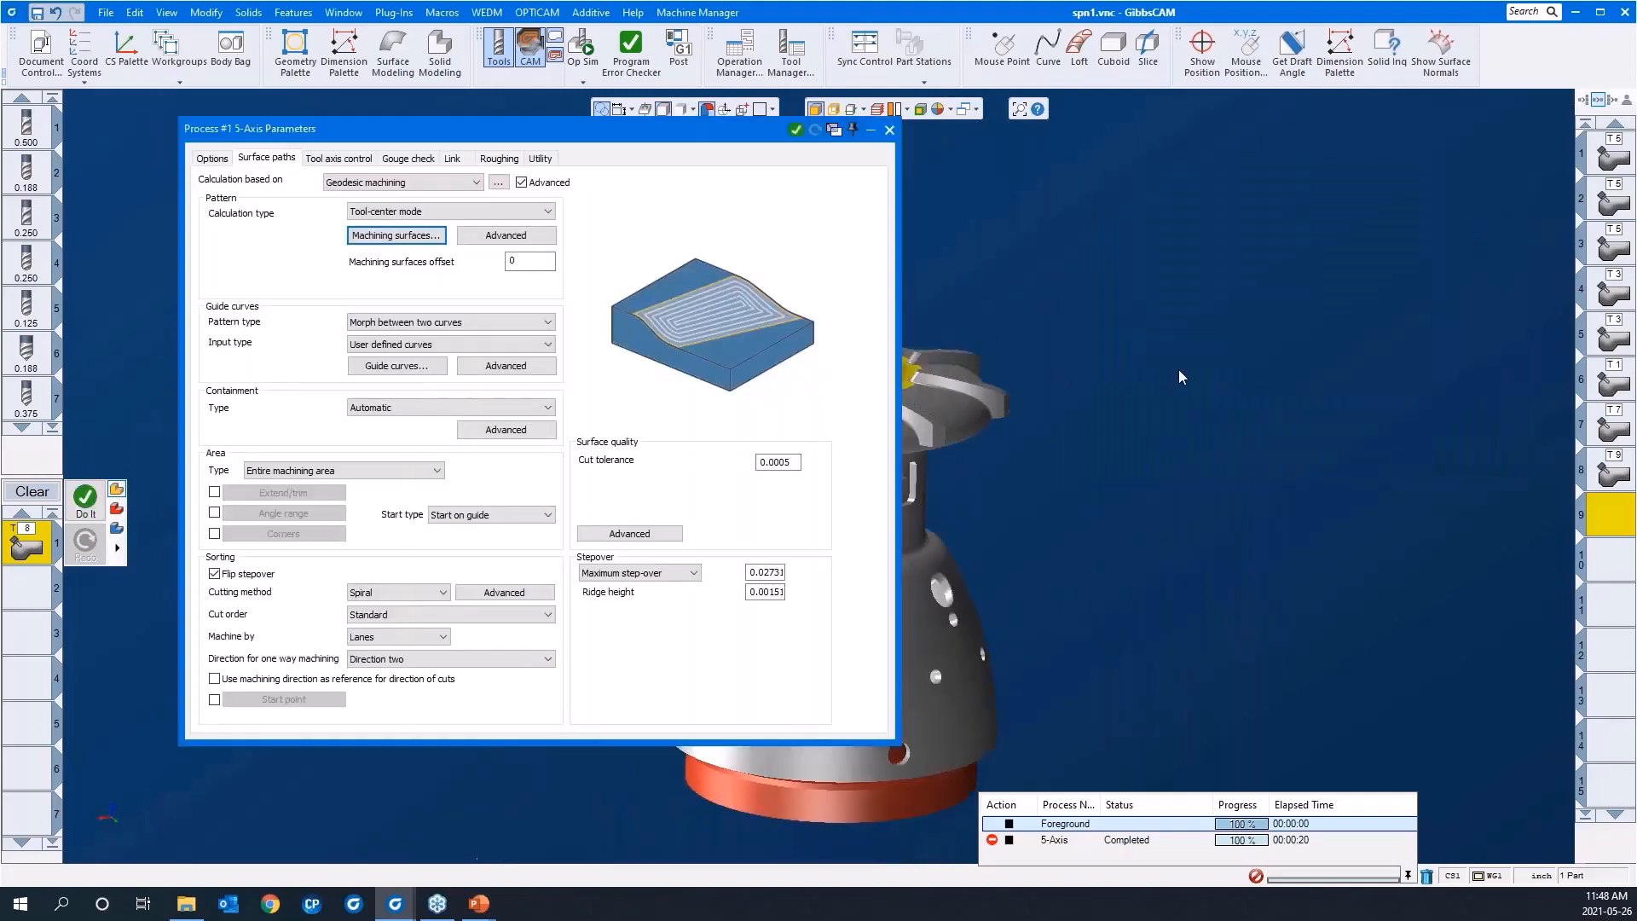
pyautogui.click(397, 366)
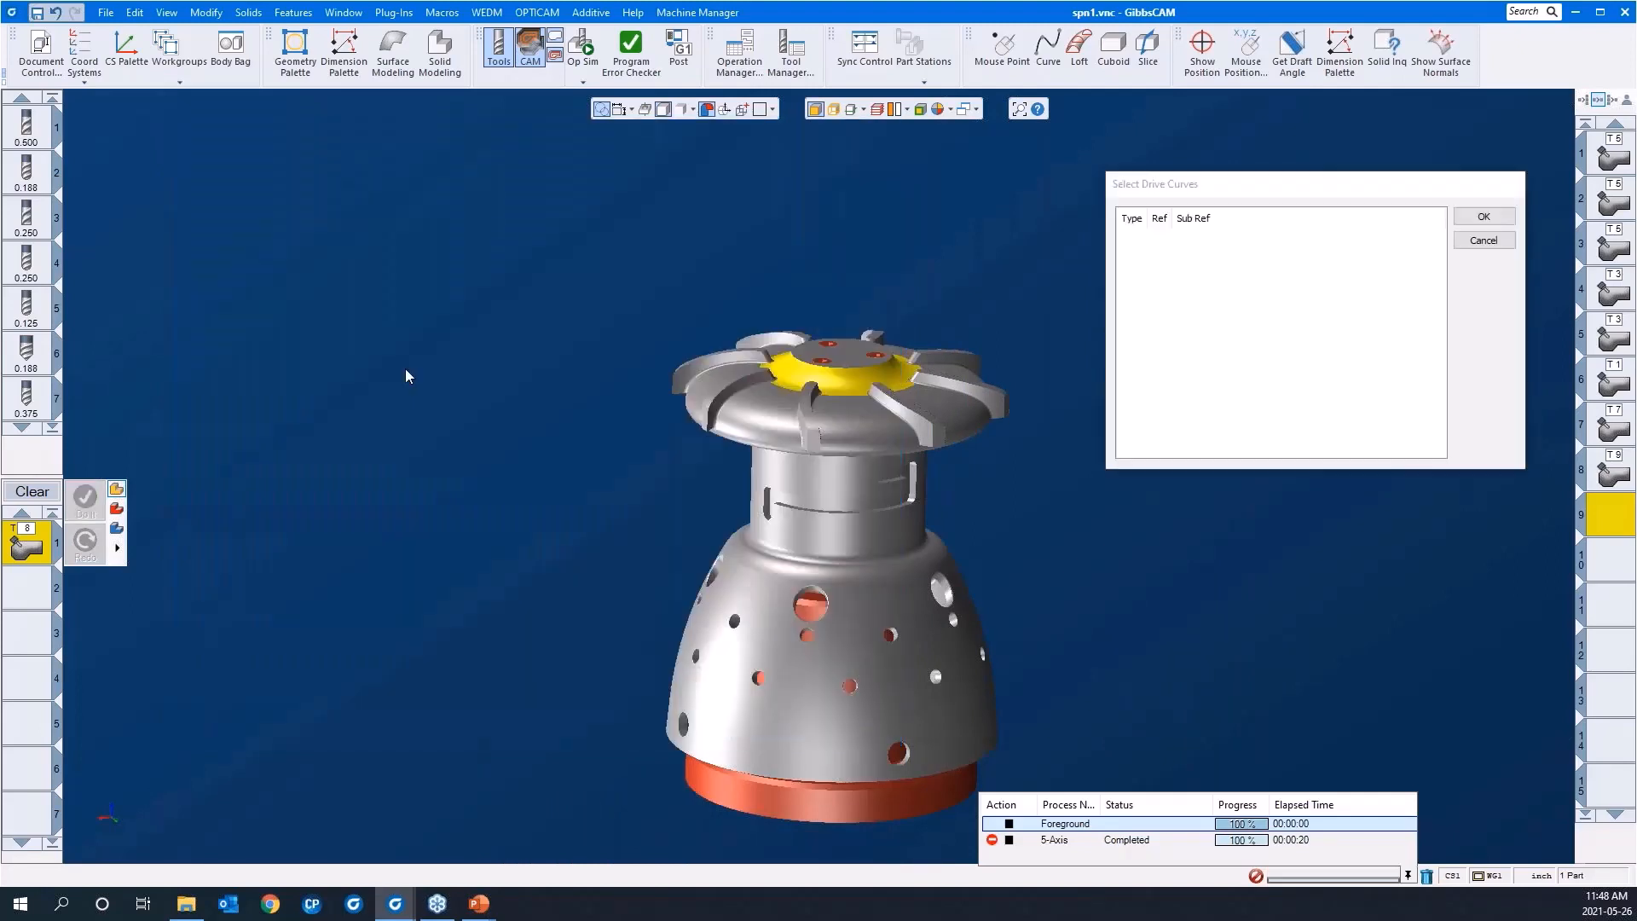
pyautogui.click(840, 111)
pyautogui.scroll(4, 921, 468)
pyautogui.moveTo(820, 549); pyautogui.dragTo(793, 567, button='middle')
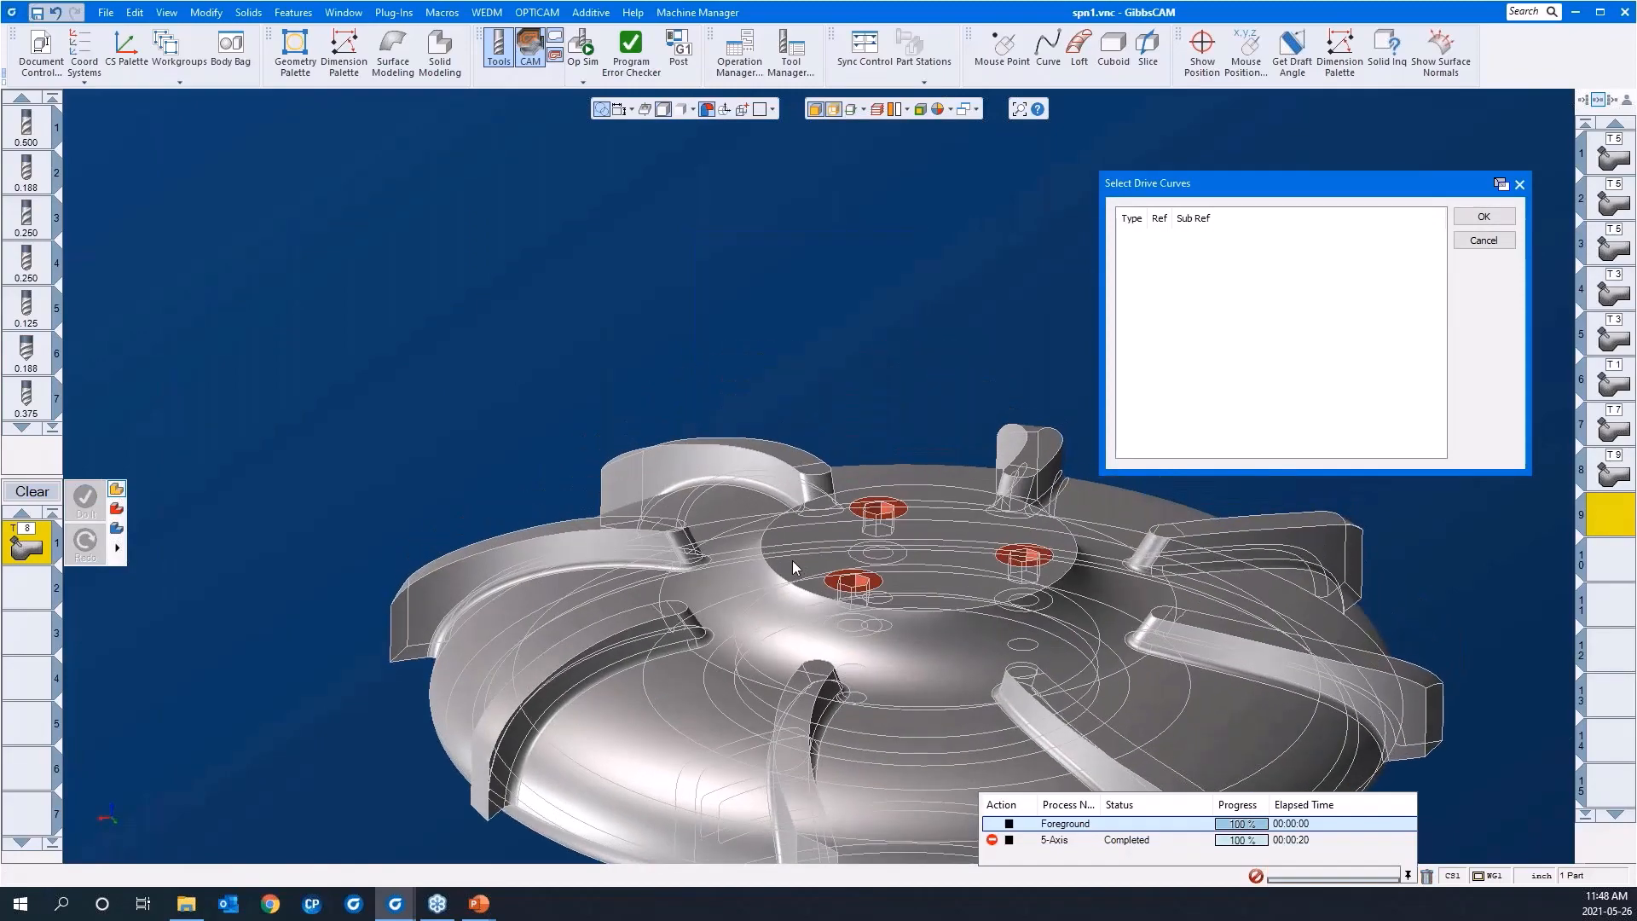
pyautogui.click(771, 568)
pyautogui.moveTo(776, 641); pyautogui.dragTo(591, 786, button='middle')
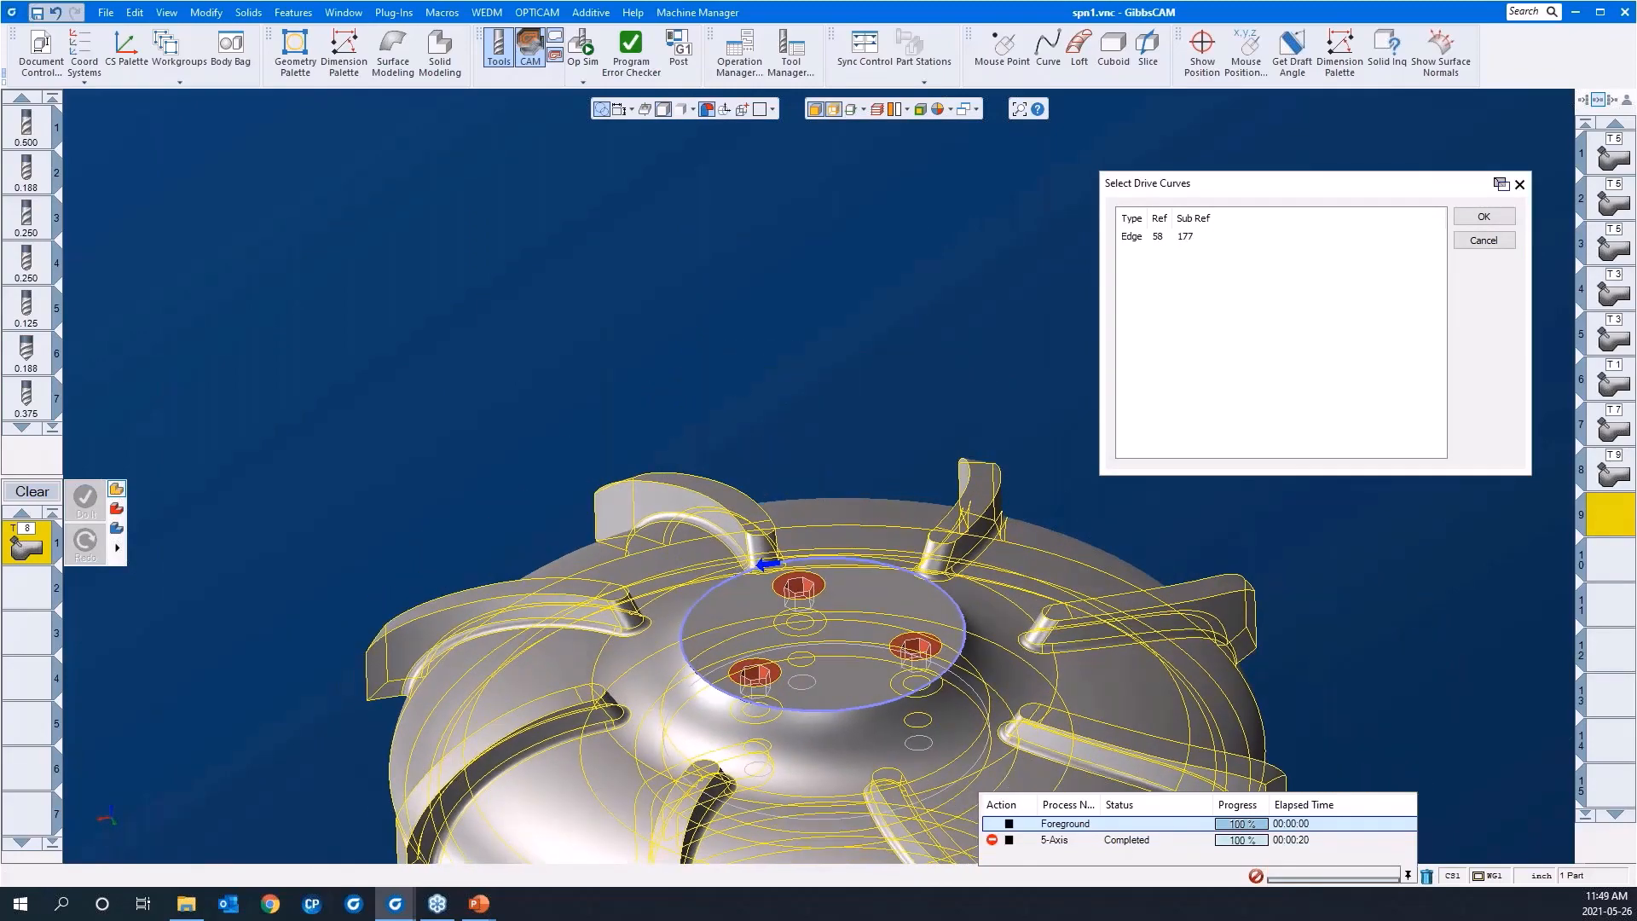
pyautogui.click(644, 761)
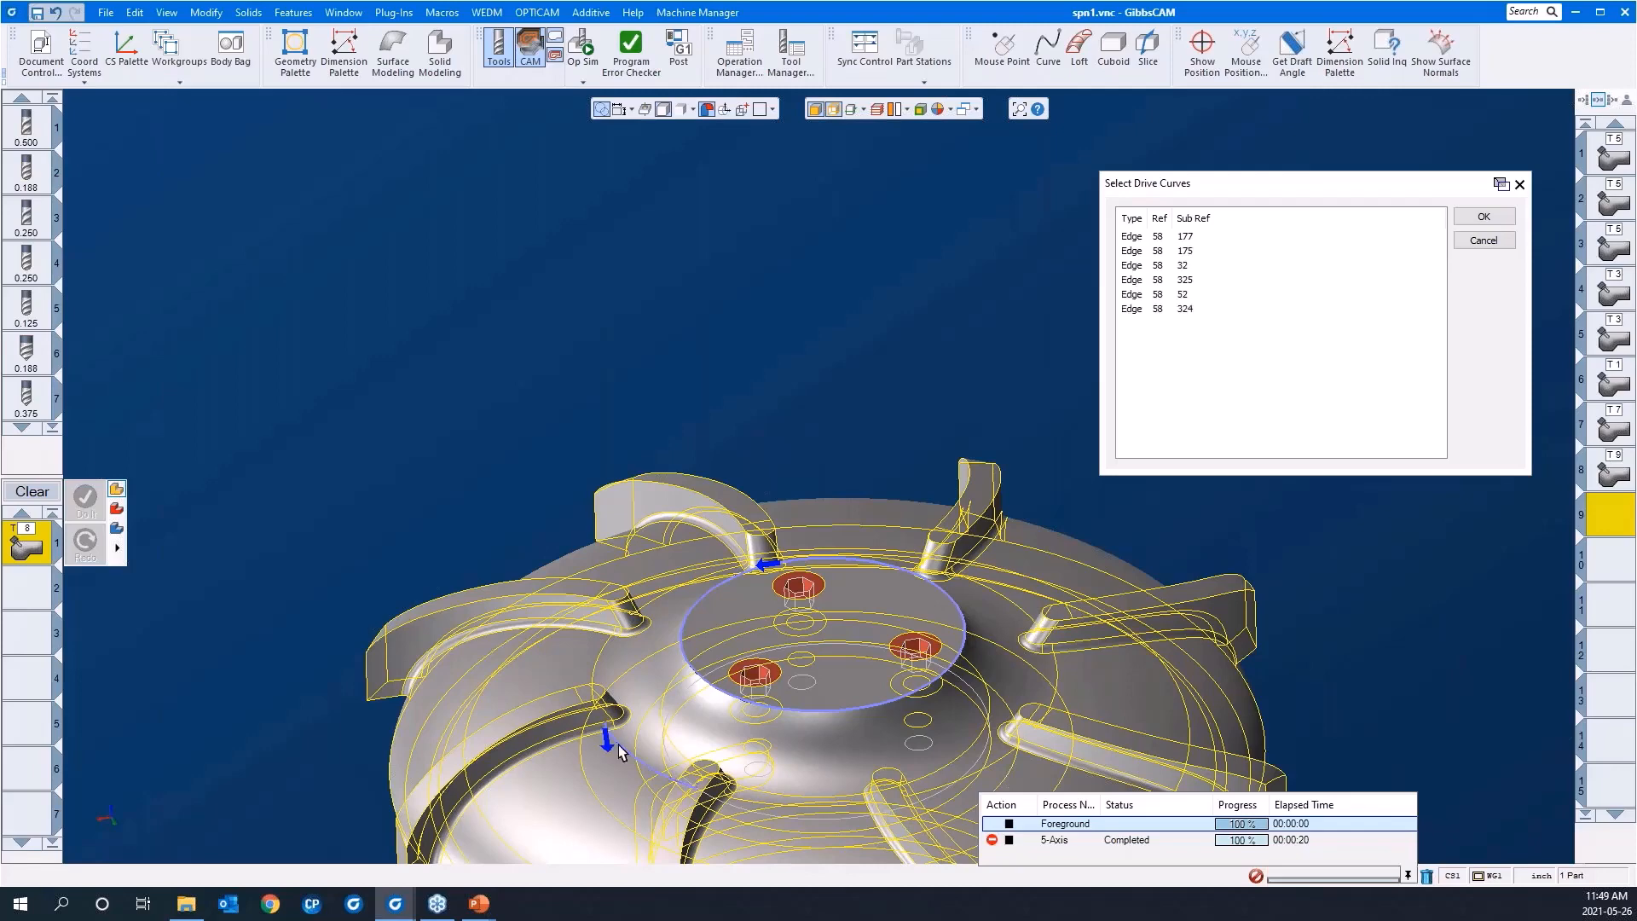
pyautogui.moveTo(662, 692)
pyautogui.mouseDown(button='middle')
pyautogui.moveTo(791, 482)
pyautogui.moveTo(649, 664)
pyautogui.mouseUp(button='middle')
pyautogui.scroll(-2, 637, 764)
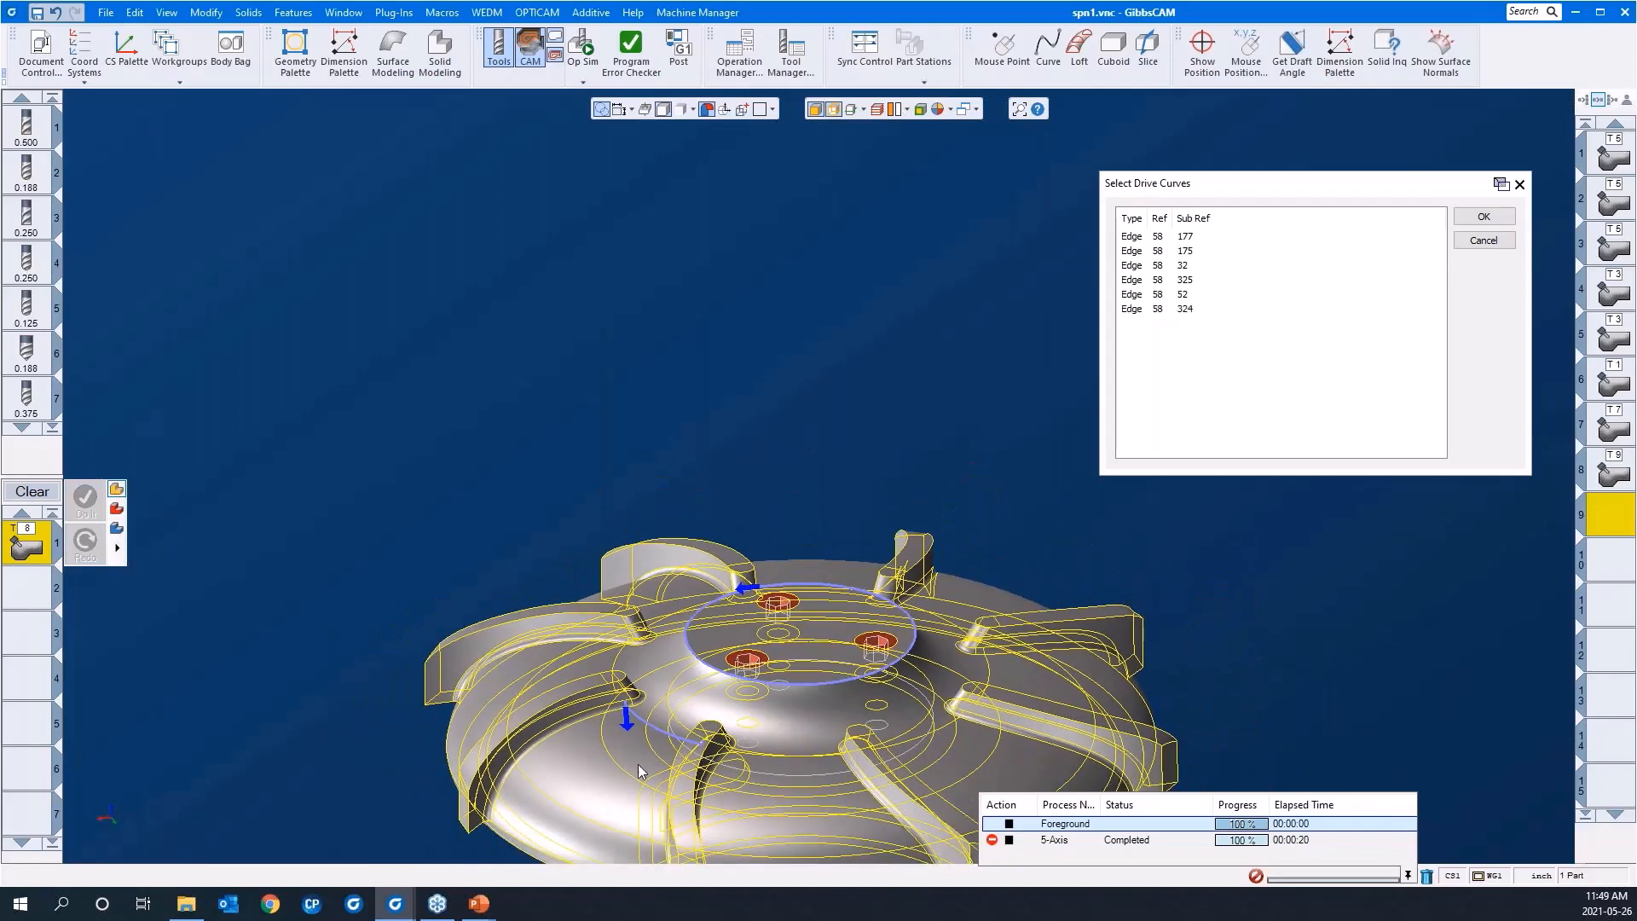
pyautogui.click(550, 421)
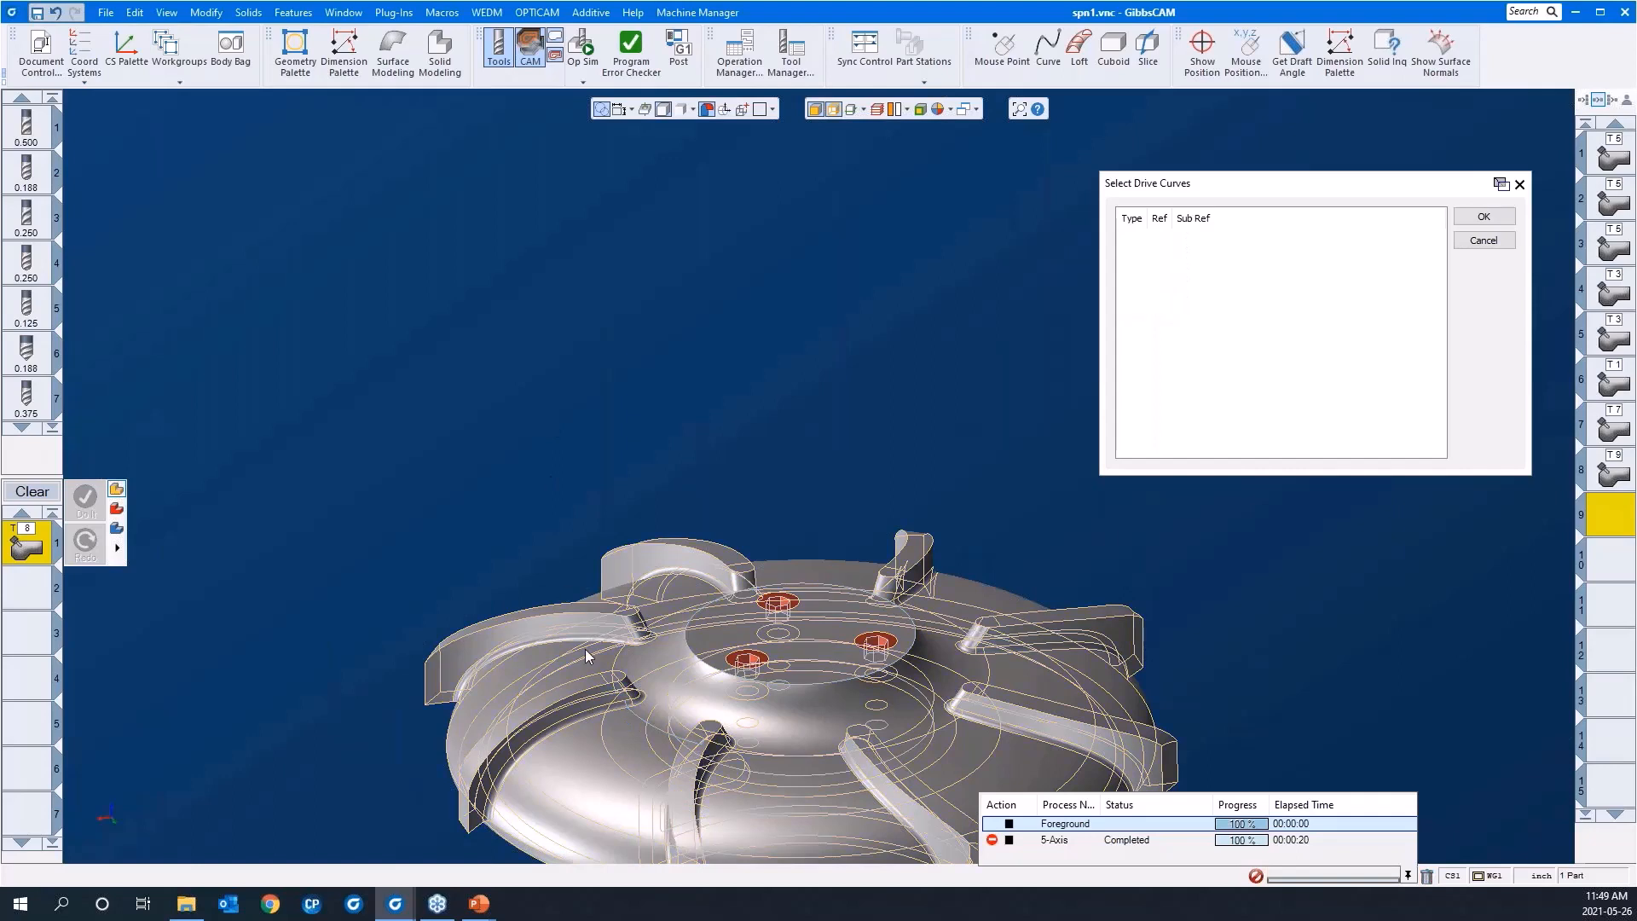
# Step: Using 2D Chain, pick the hub face's outer edge loop and its inner circular edge as guide curves, and accept them
pyautogui.rightClick(632, 646)
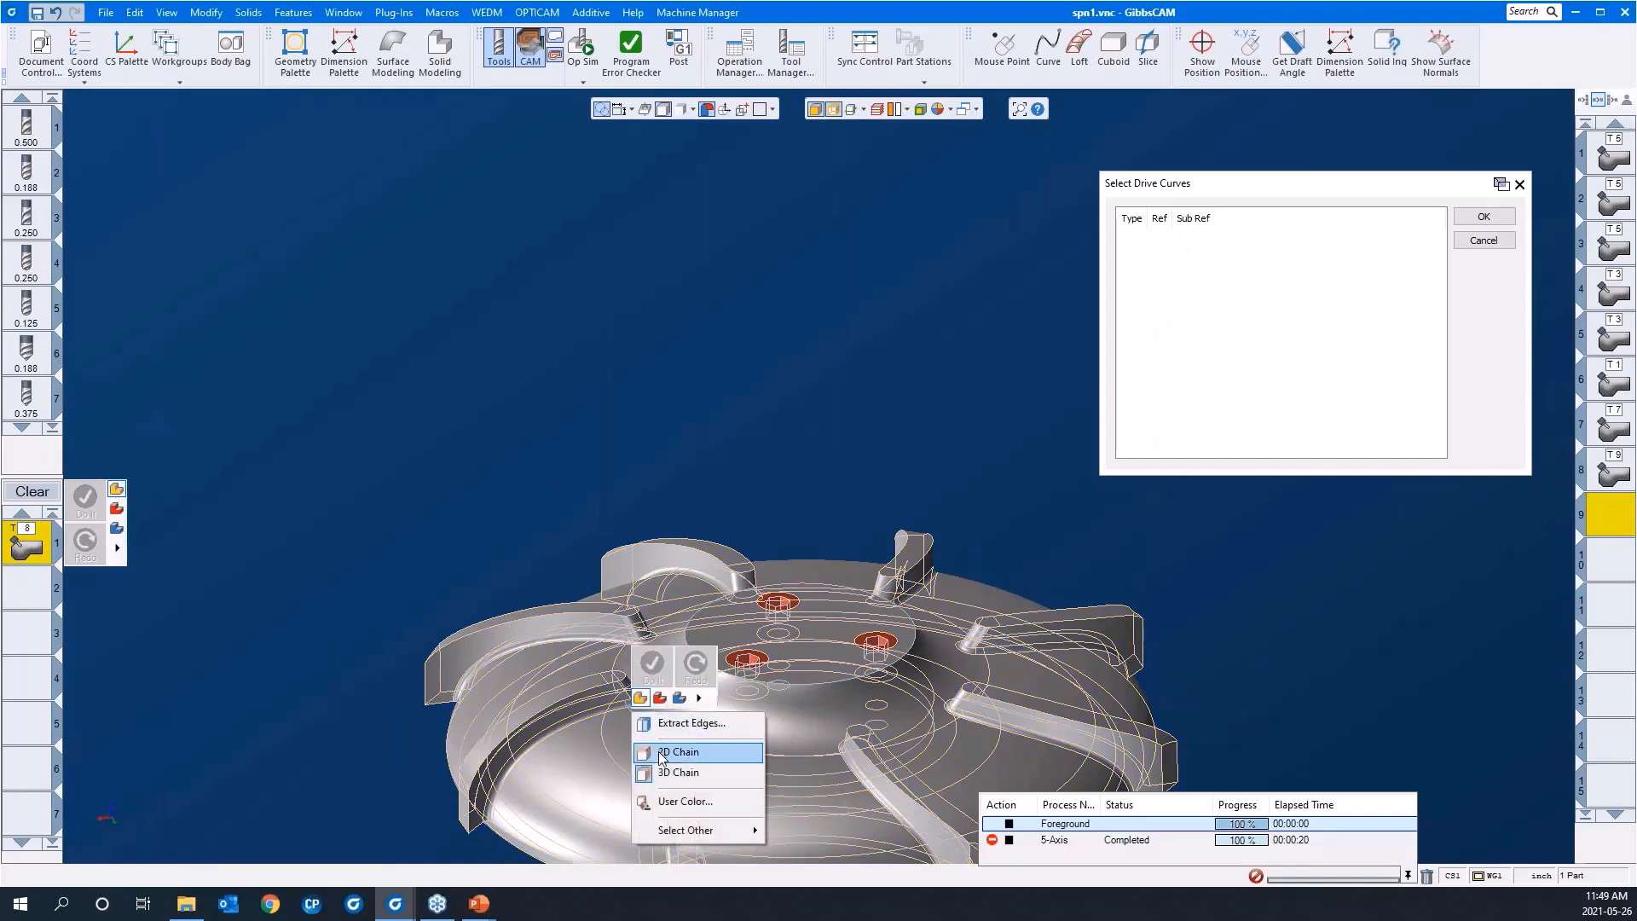
pyautogui.click(660, 752)
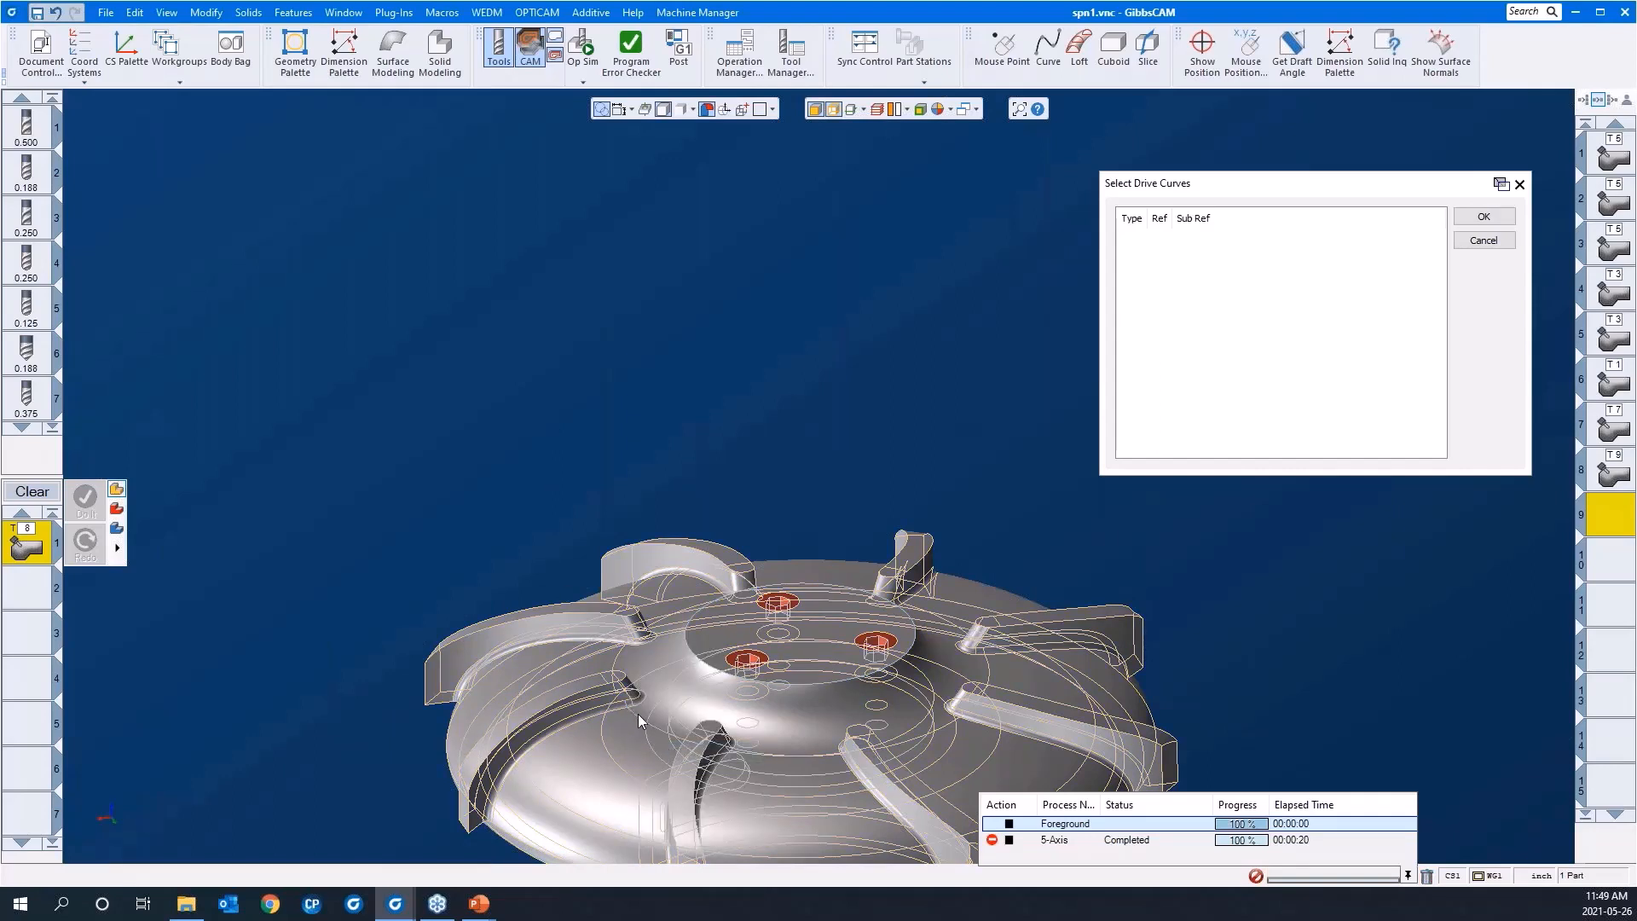
pyautogui.click(641, 720)
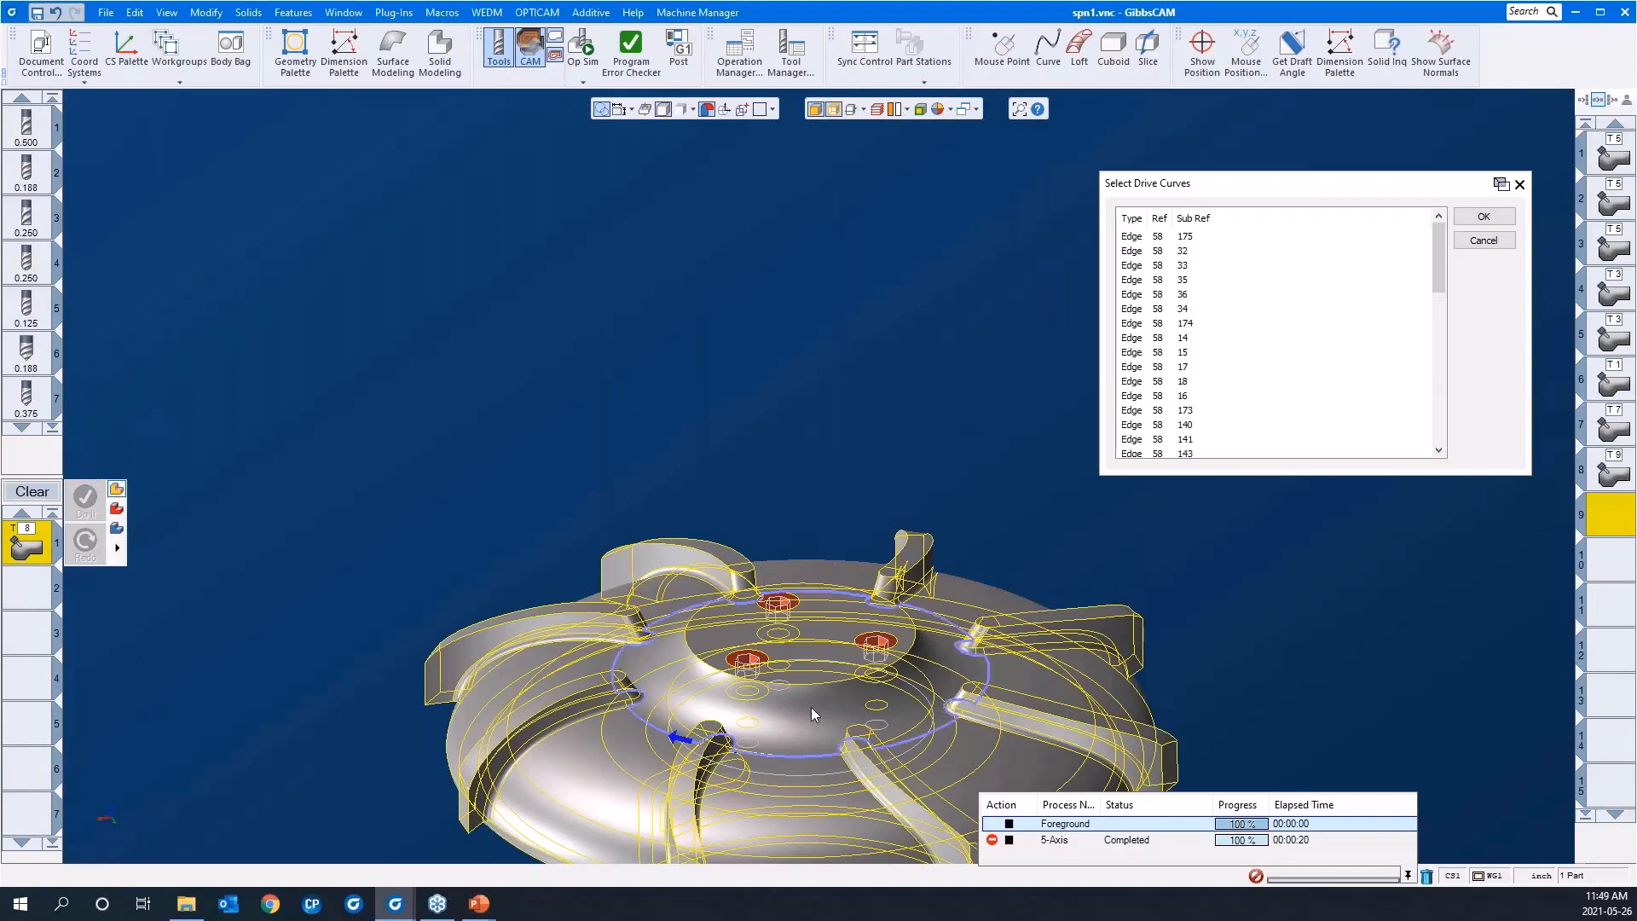
pyautogui.click(808, 683)
pyautogui.click(1481, 220)
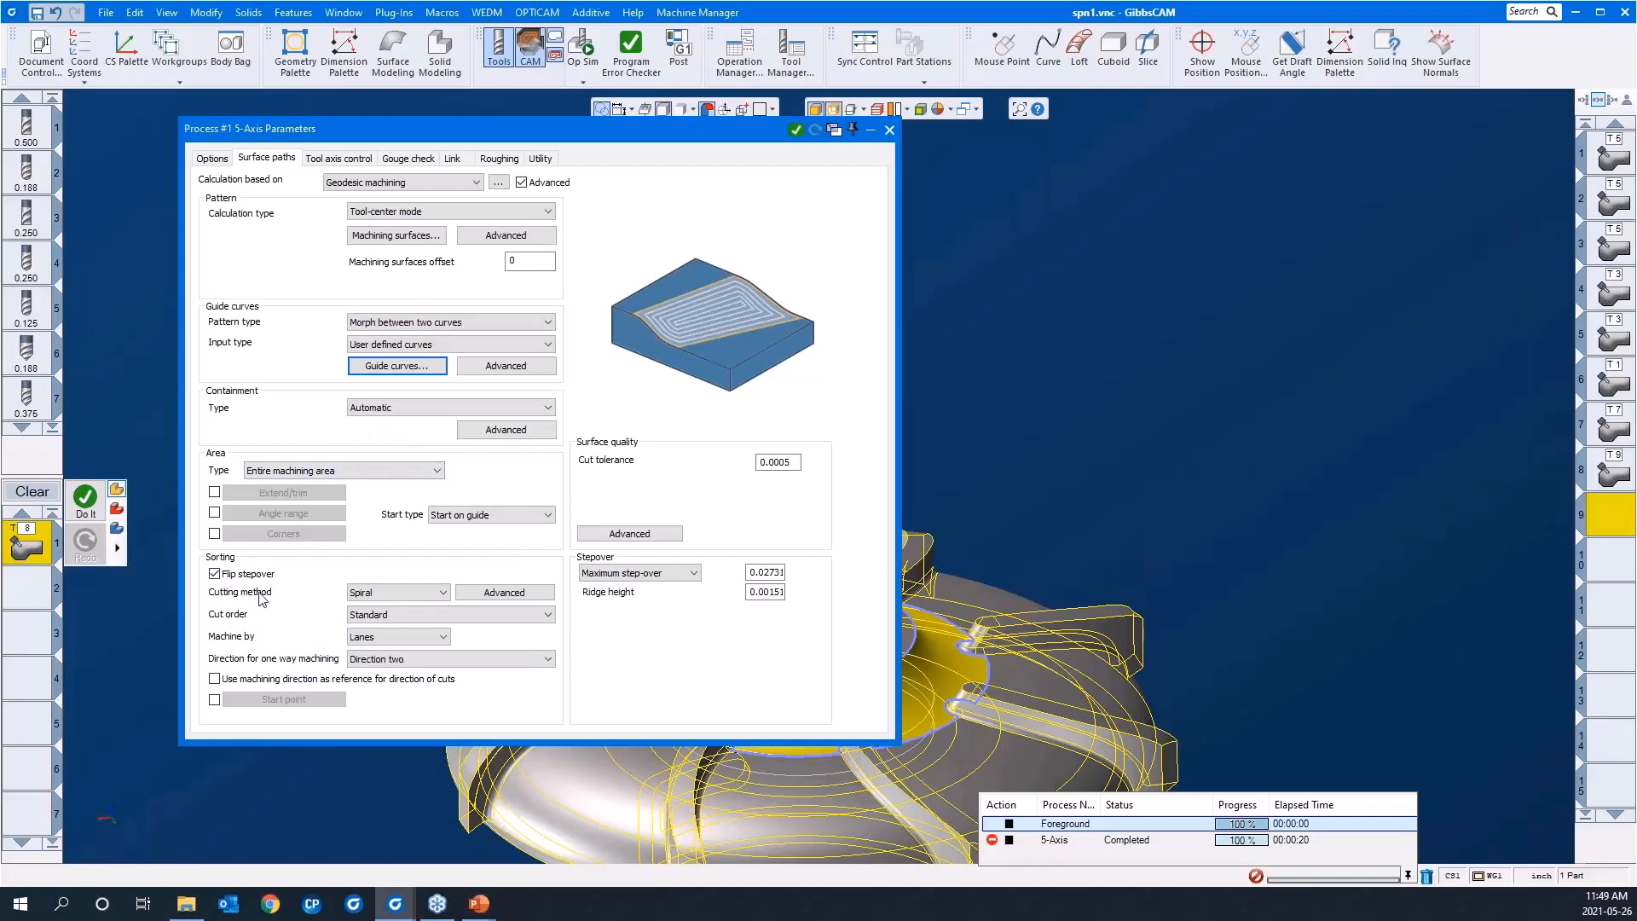
# Step: Keep the full spiral with first and last contours closed, and enter a new maximum step-over for the geodesic process
pyautogui.scroll(-3, 1321, 341)
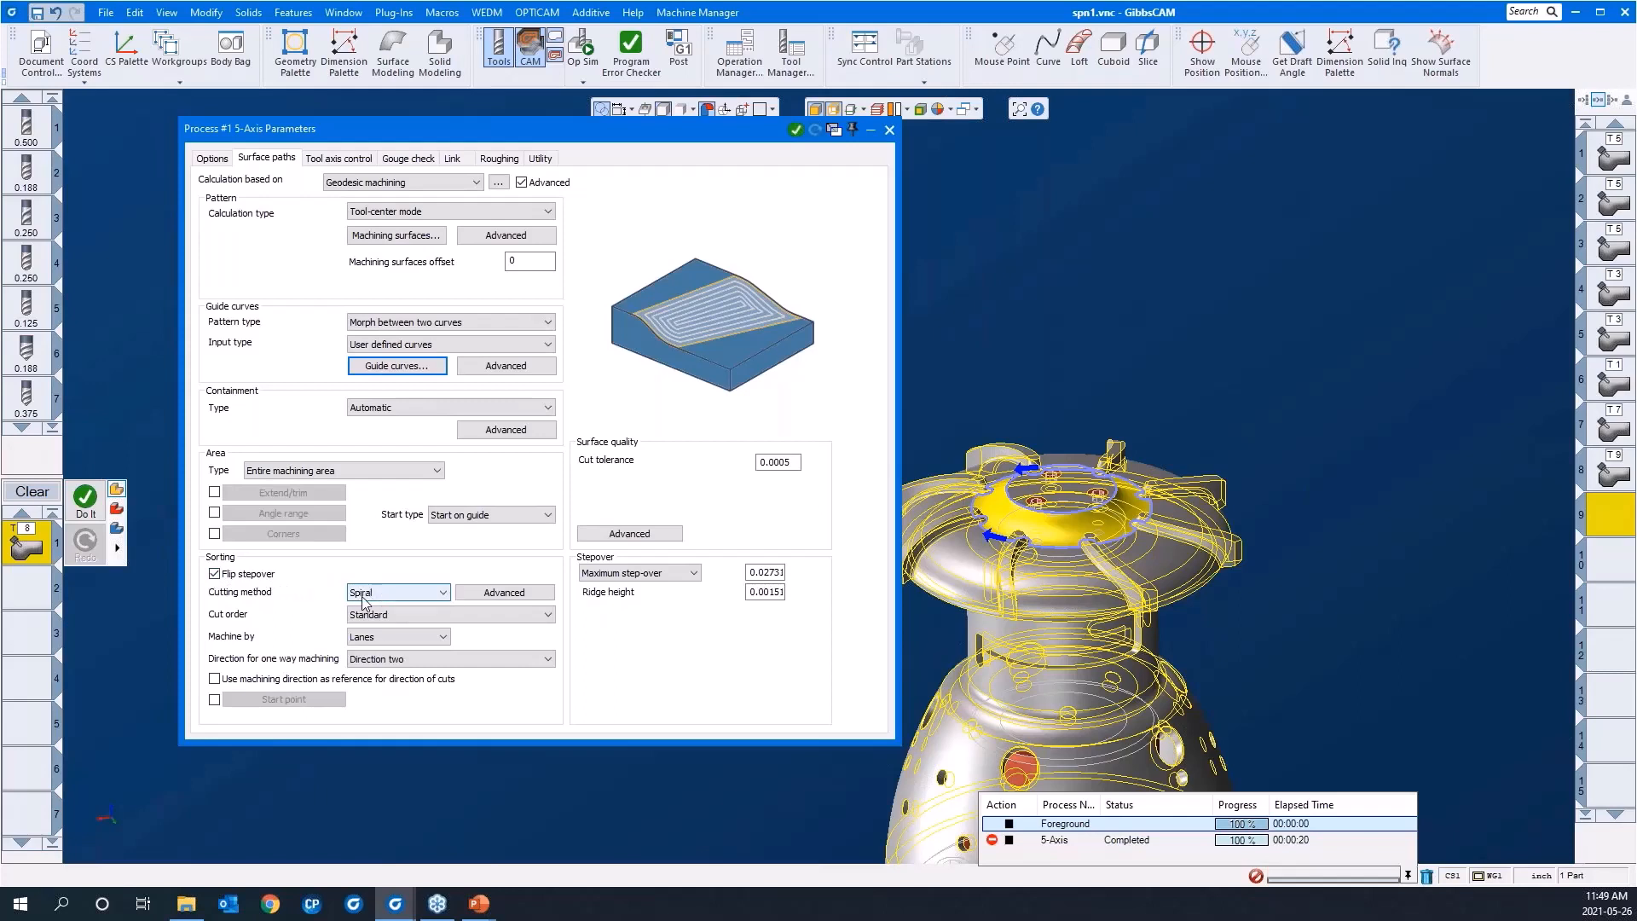
pyautogui.click(497, 593)
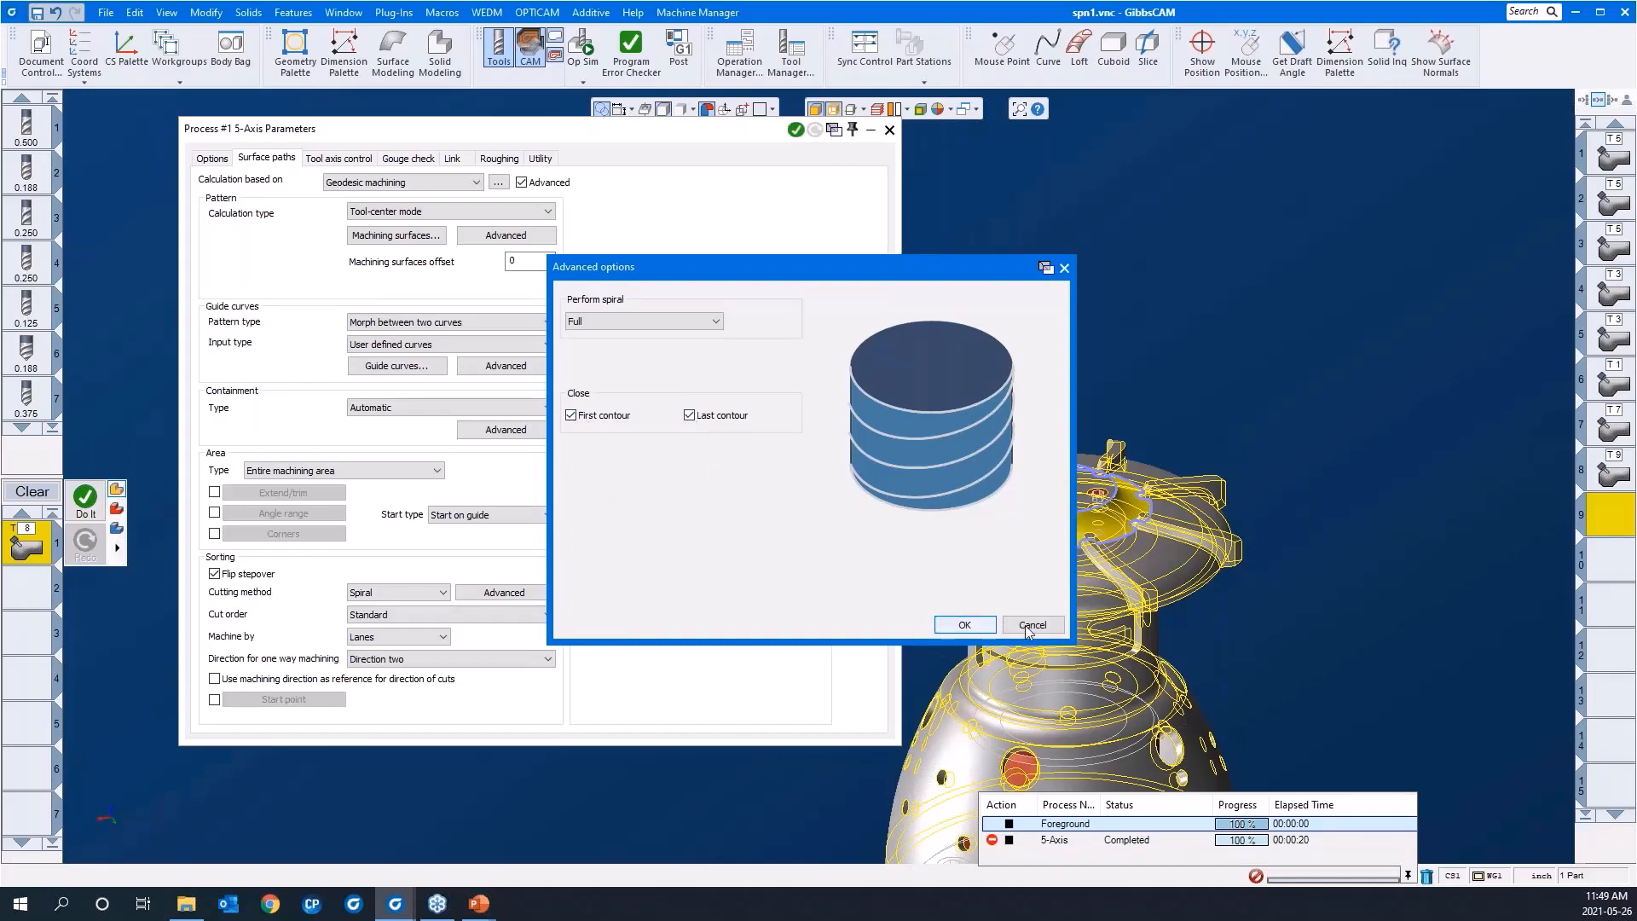
pyautogui.click(963, 625)
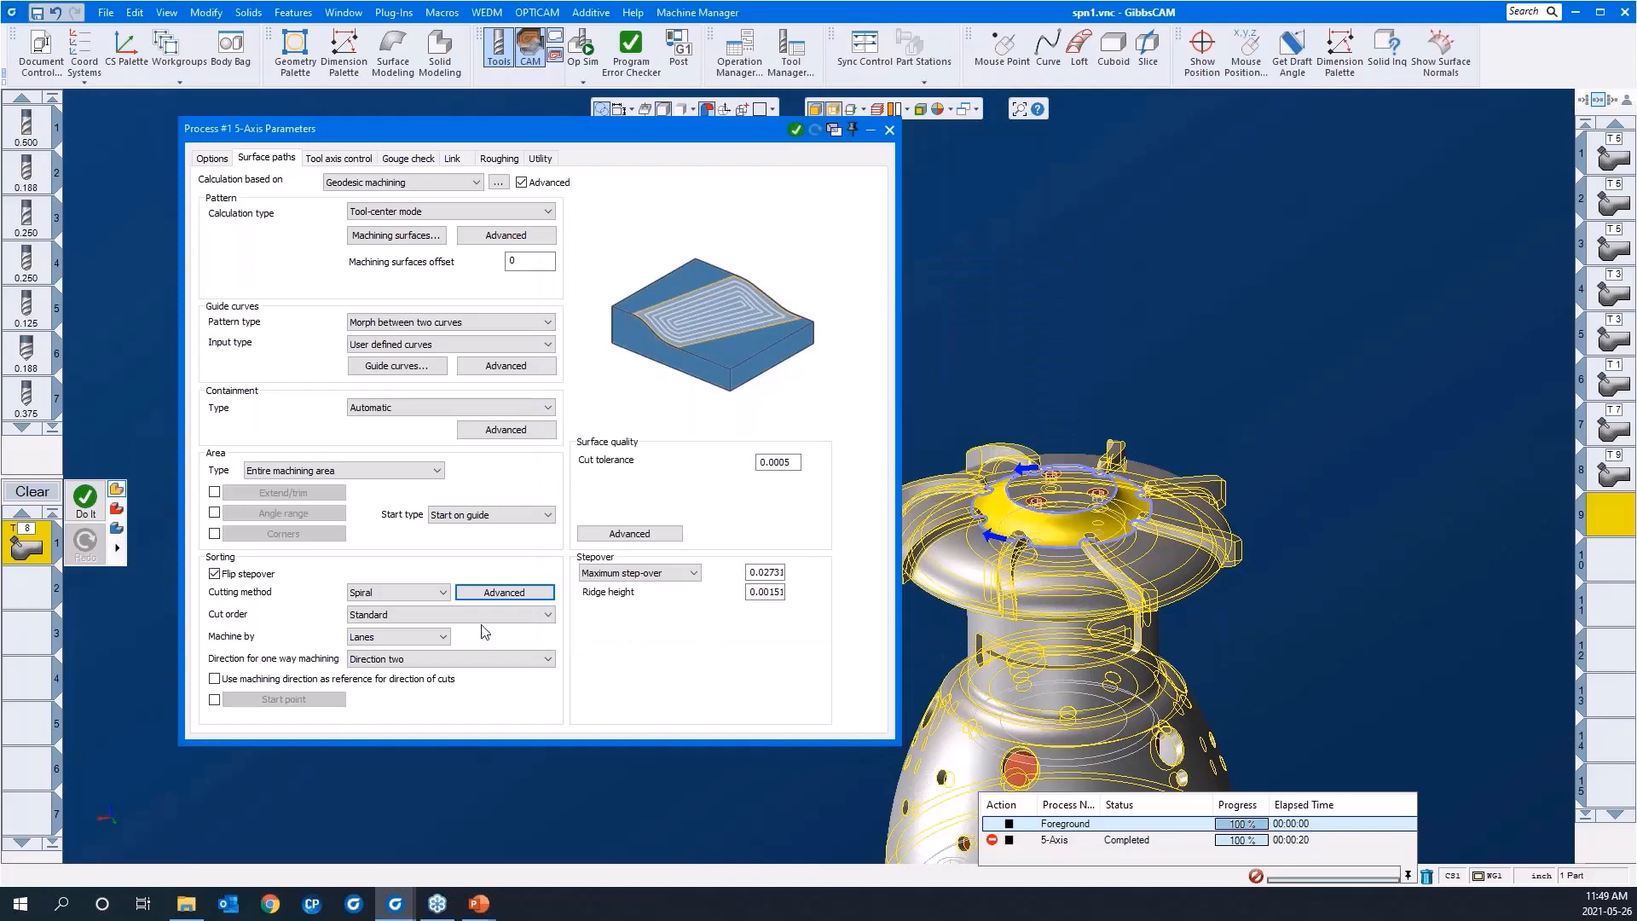
pyautogui.doubleClick(764, 572)
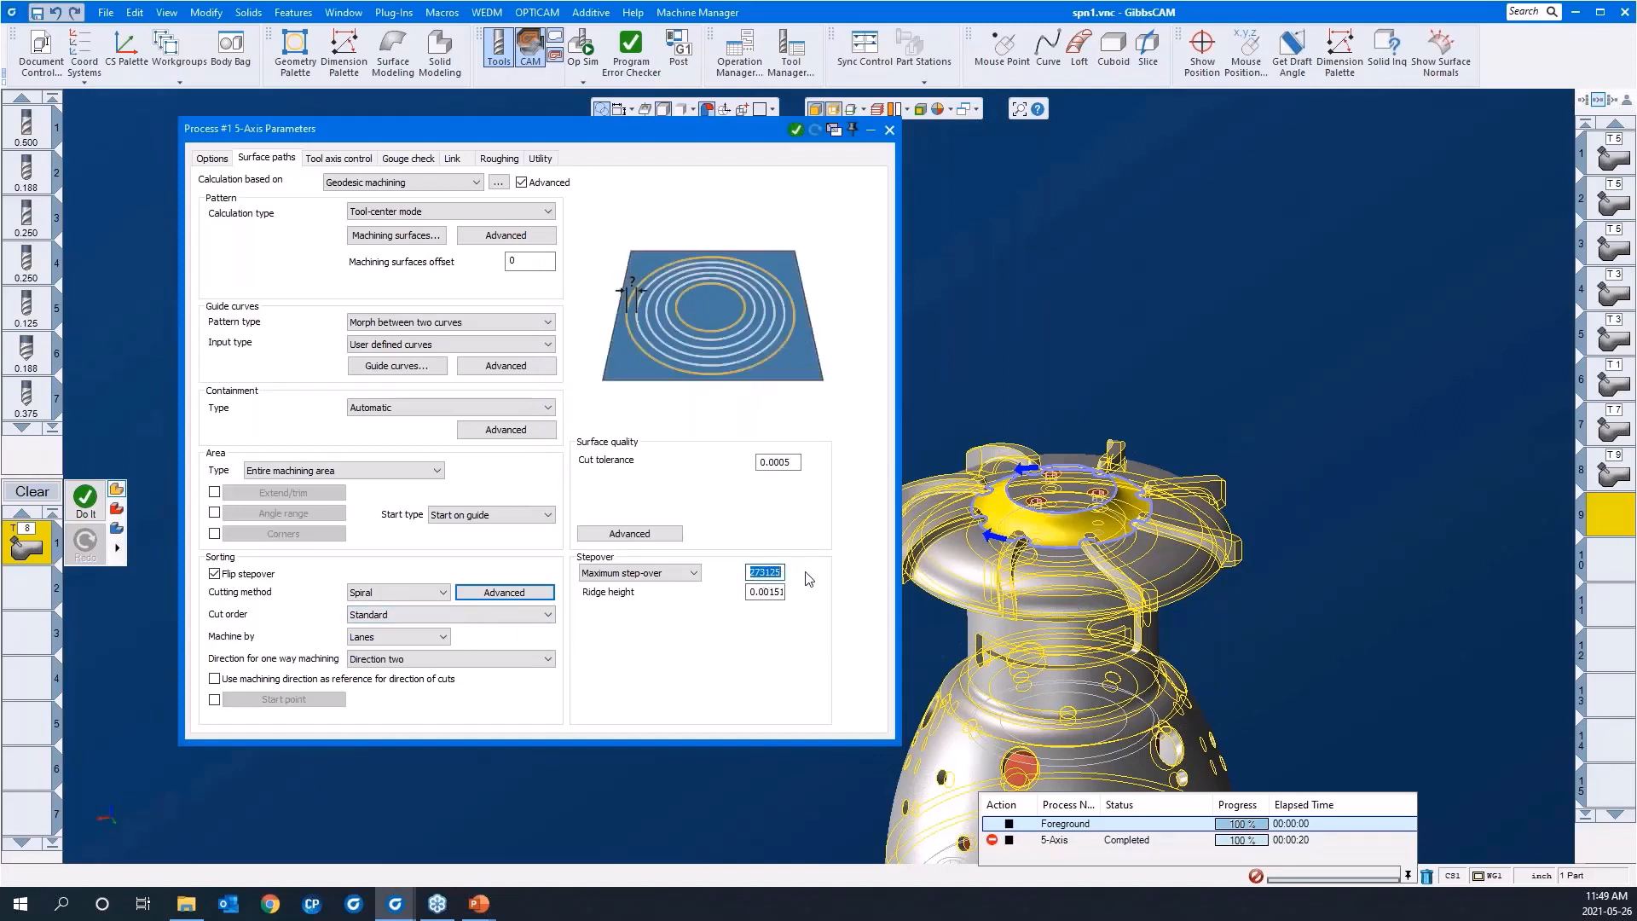
pyautogui.write('3')
# Step: Check the tool axis and gouge check settings, and generate the geodesic toolpath as operation 9
pyautogui.click(332, 160)
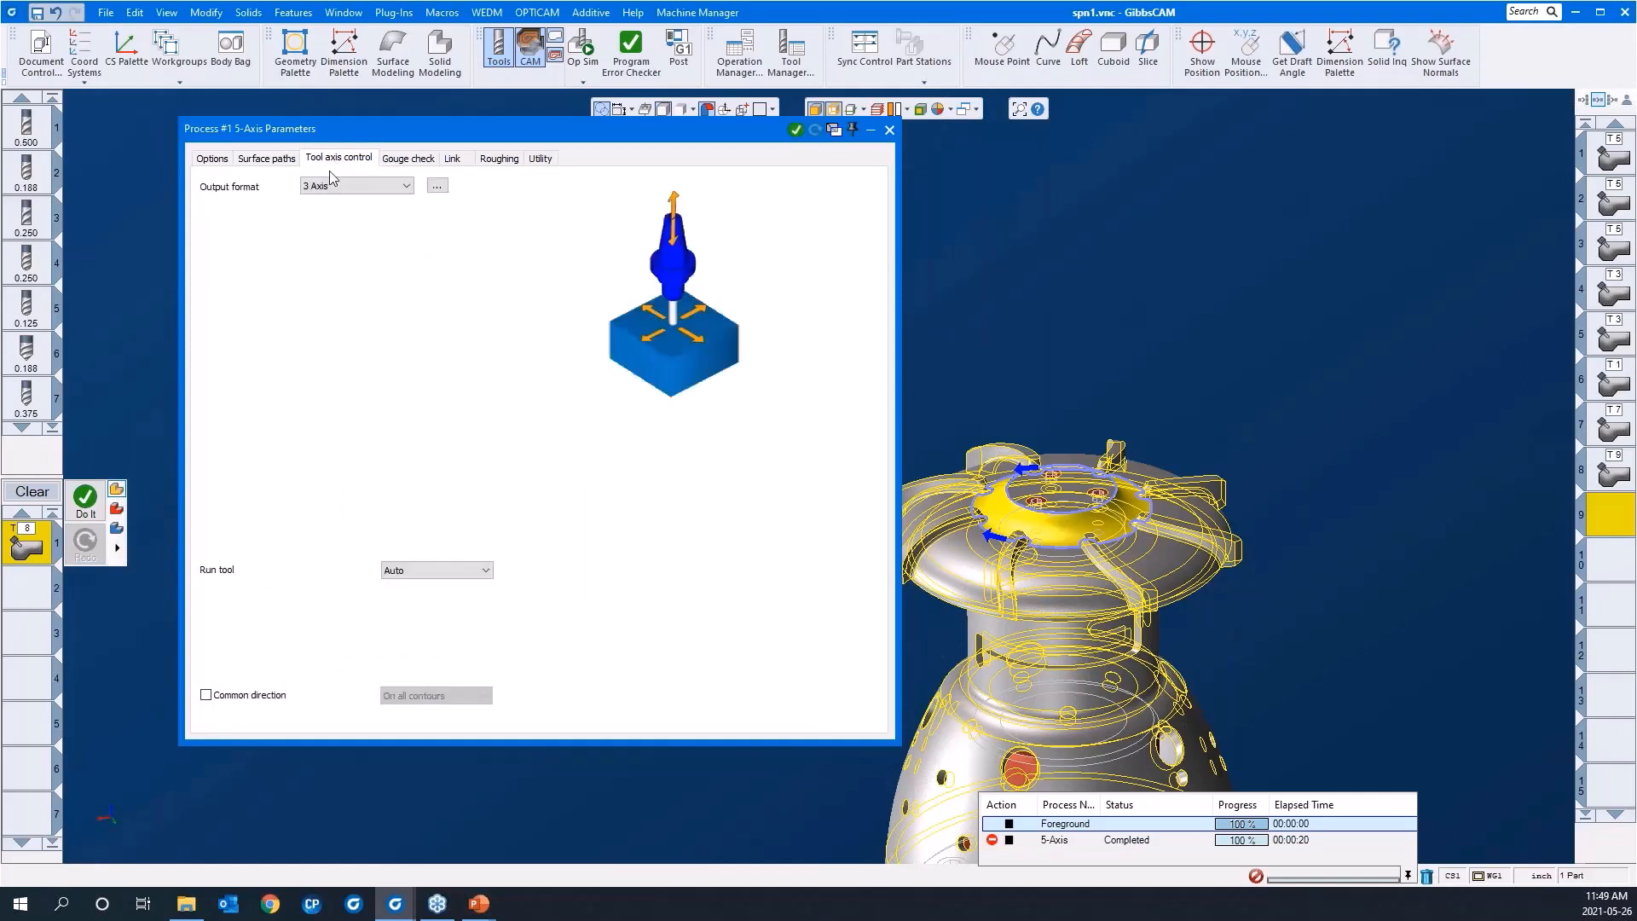
pyautogui.click(390, 159)
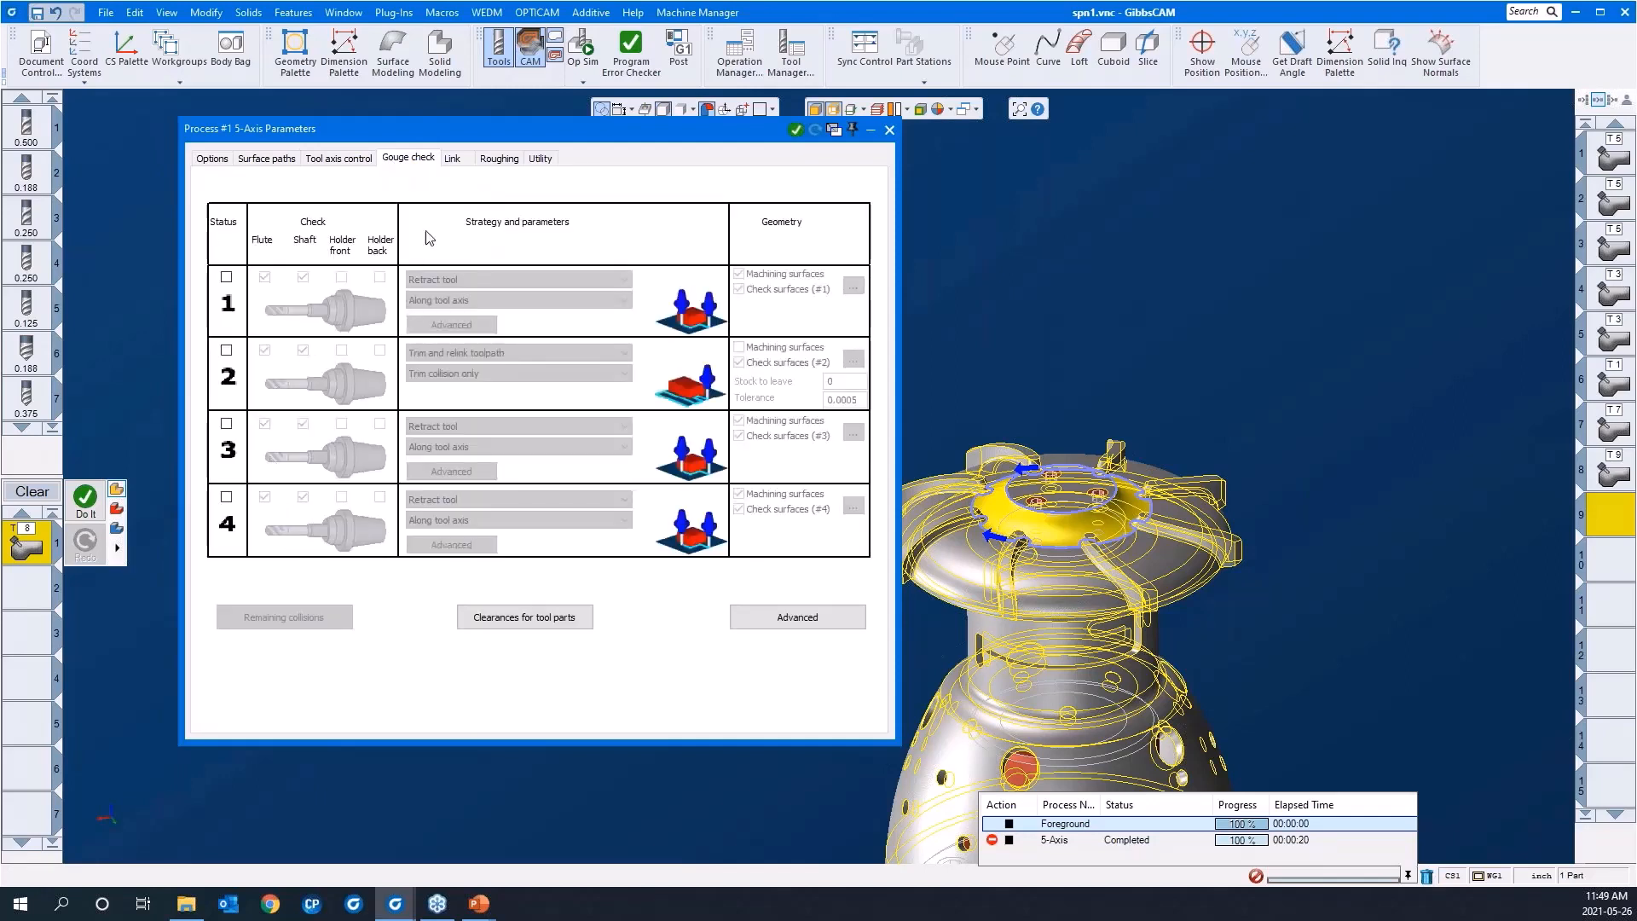
pyautogui.doubleClick(457, 135)
pyautogui.rightClick(501, 301)
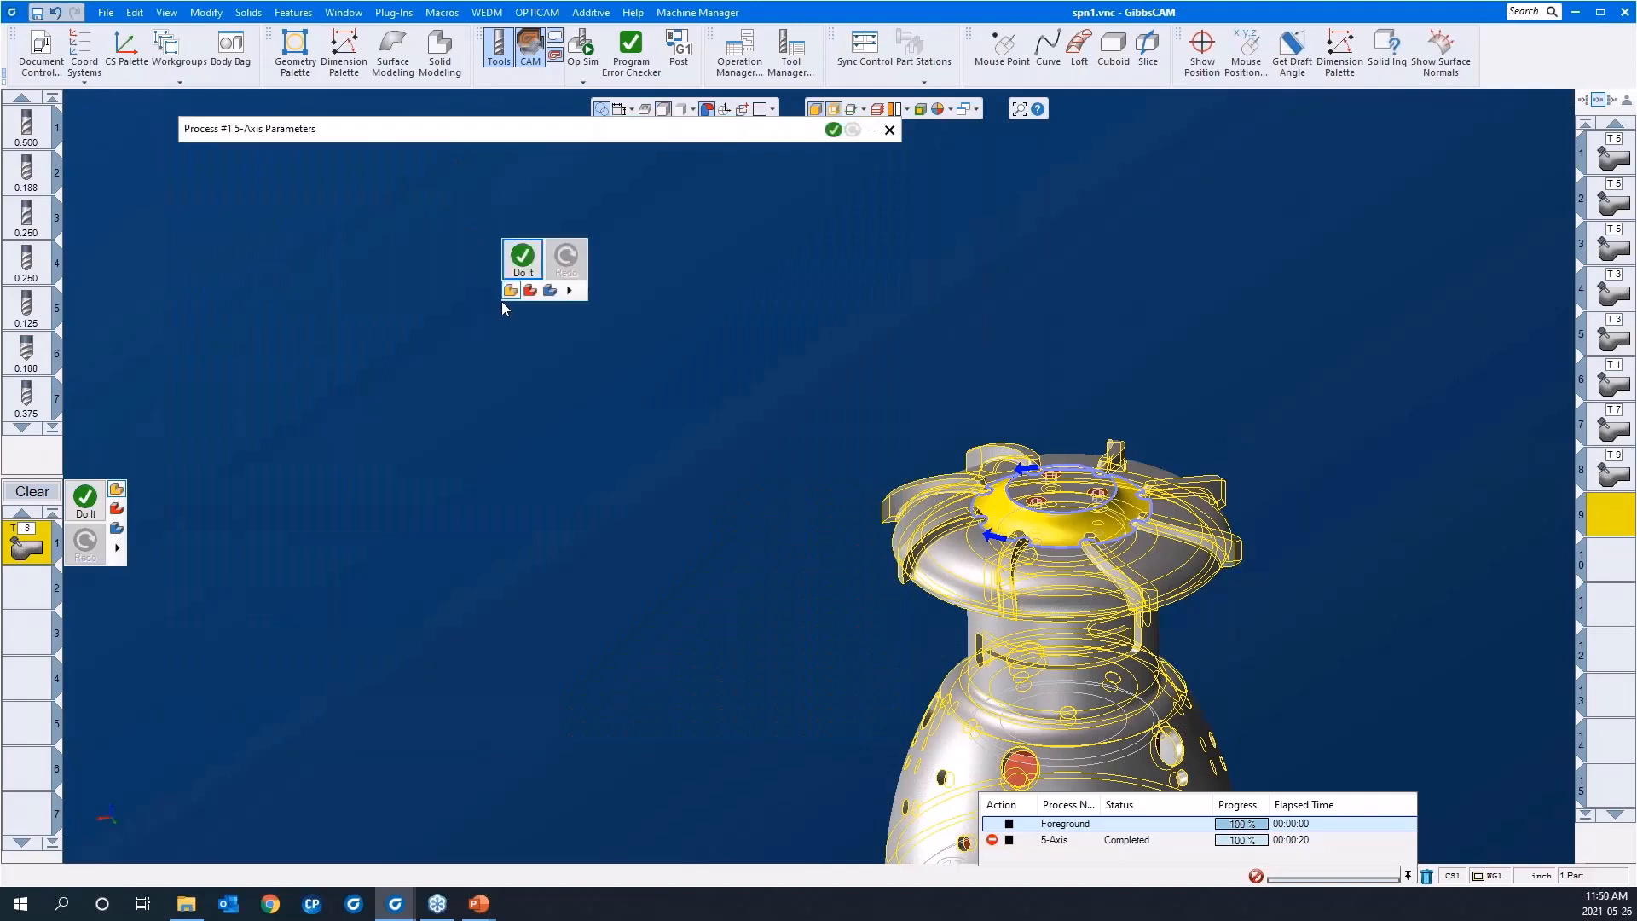
pyautogui.click(518, 260)
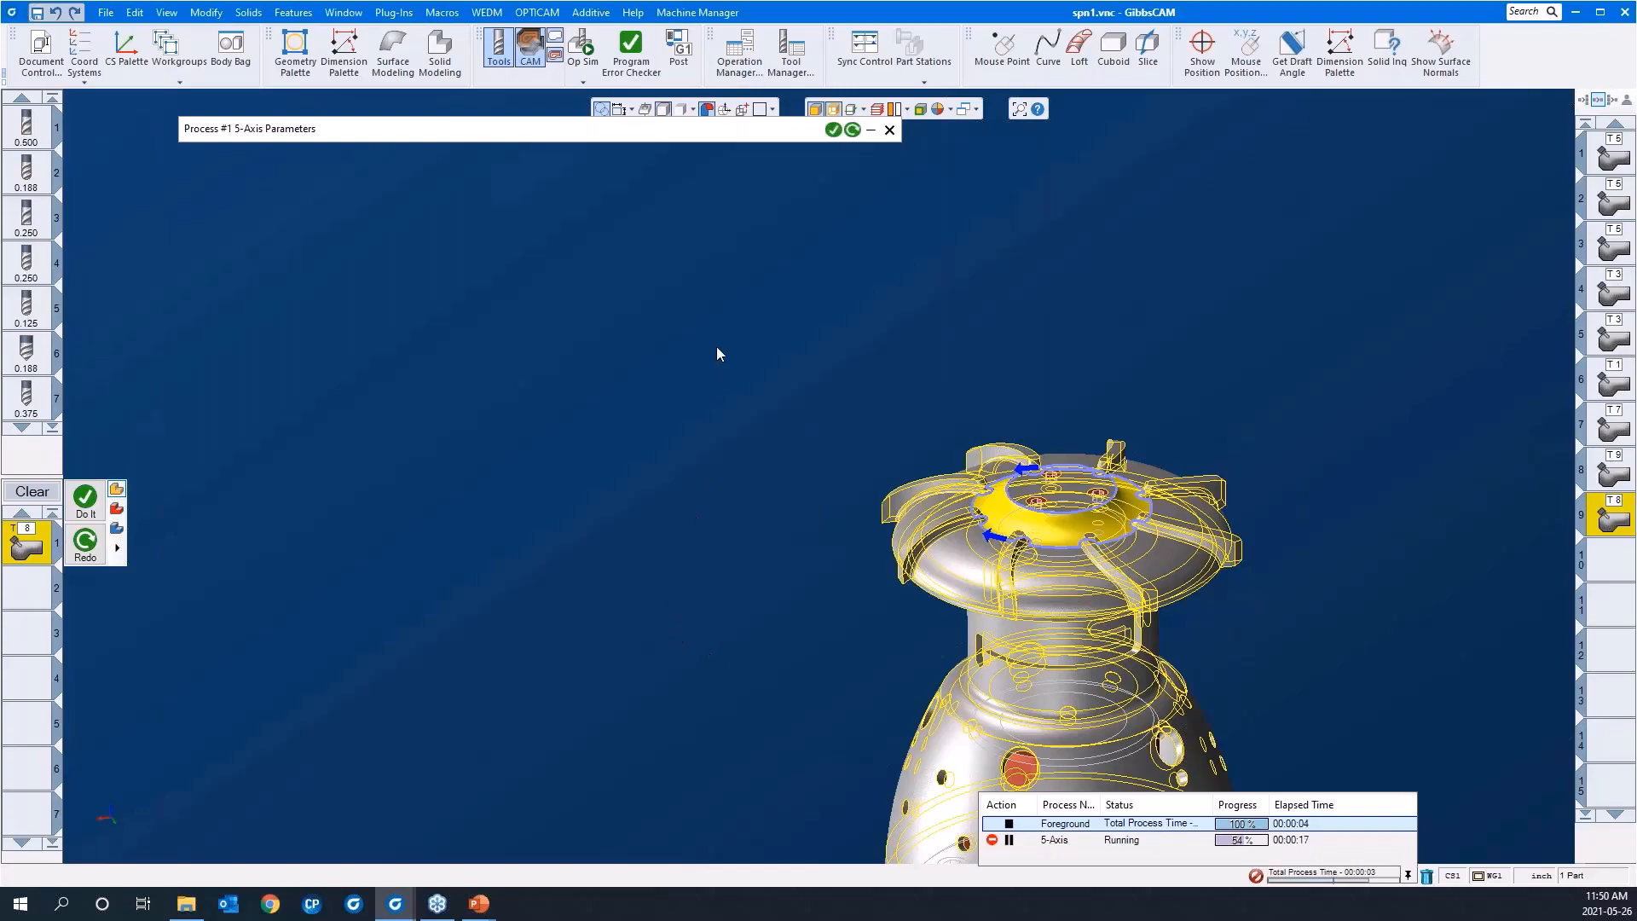
pyautogui.moveTo(731, 338); pyautogui.dragTo(1283, 563)
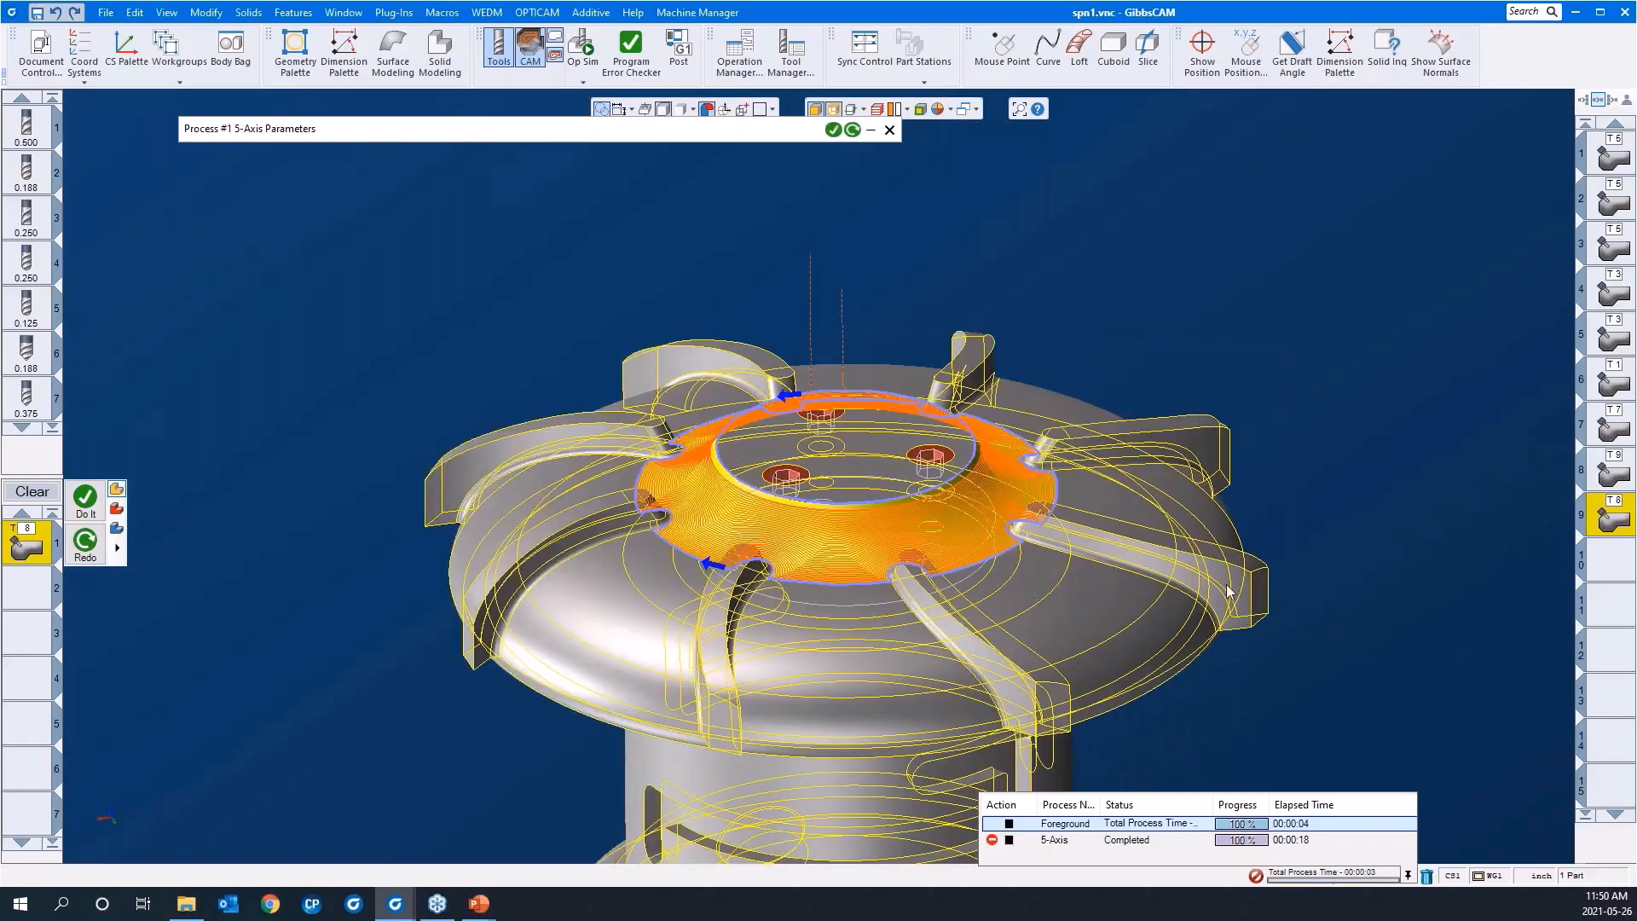
pyautogui.moveTo(1056, 548); pyautogui.dragTo(842, 433, button='middle')
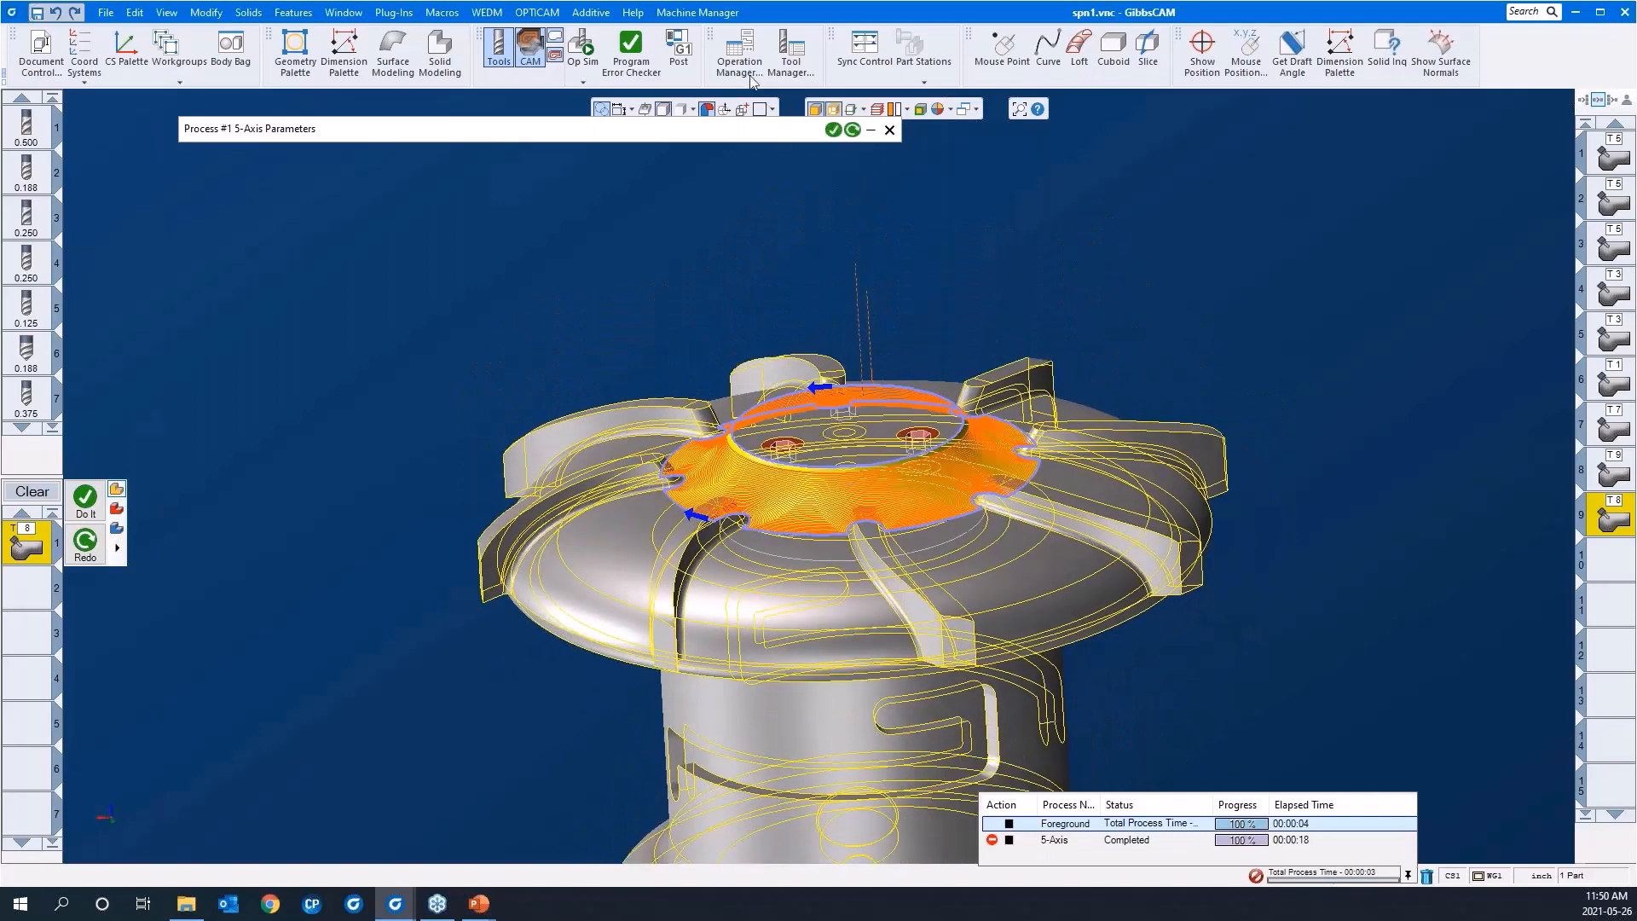
# Step: Simulate operation 9 on the hub face in Op Sim at maximum playback speed
pyautogui.click(588, 53)
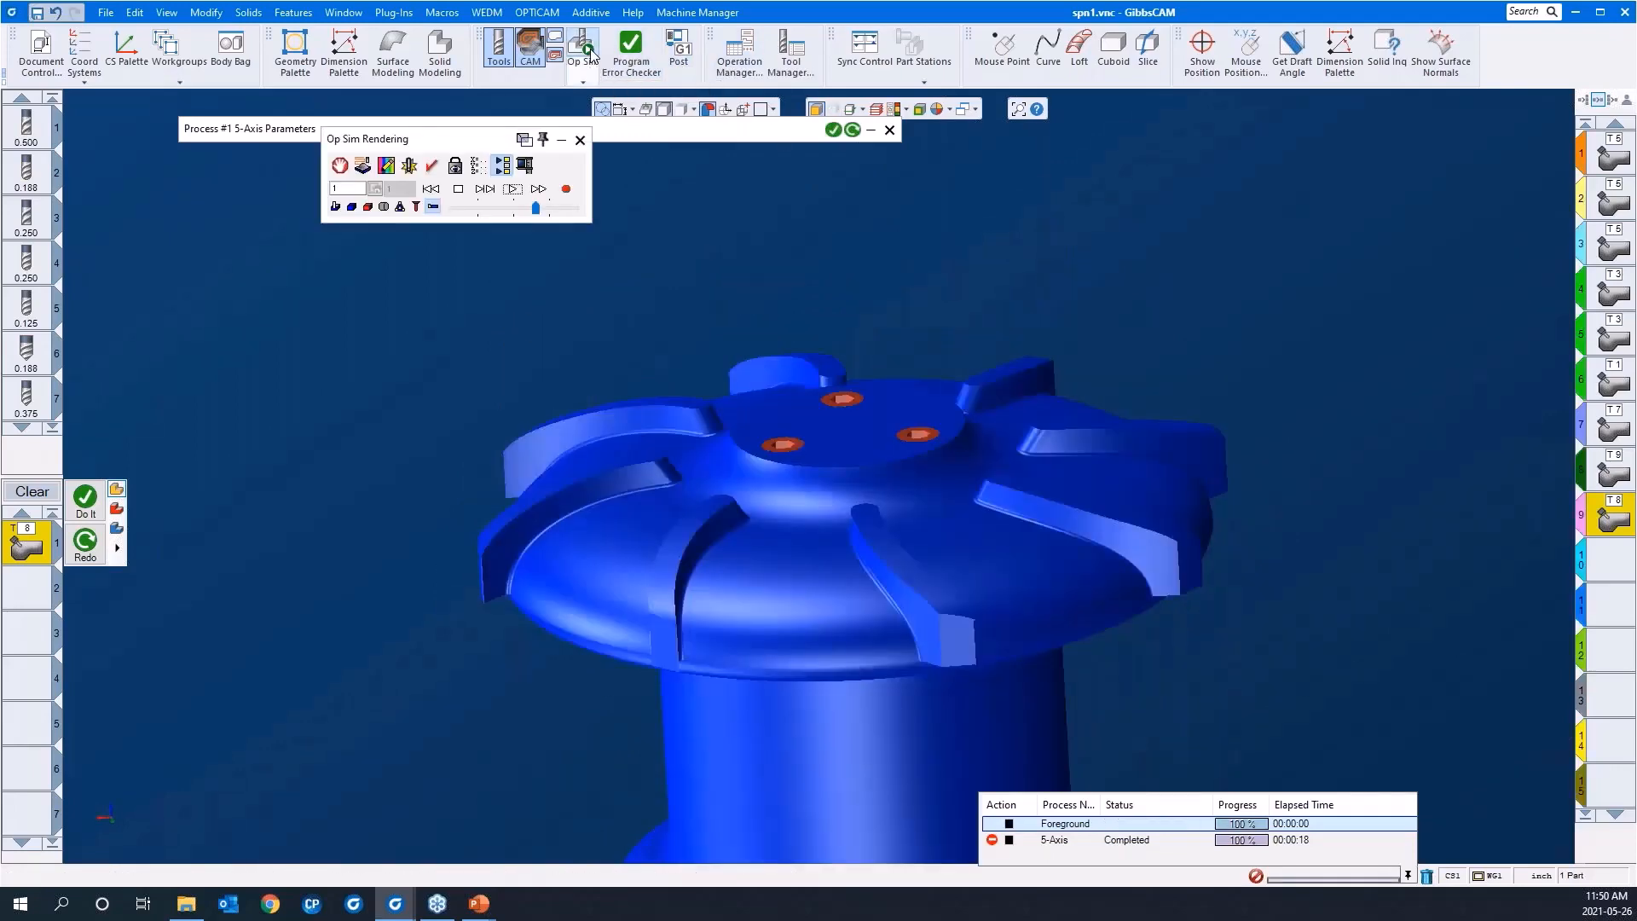
pyautogui.click(509, 189)
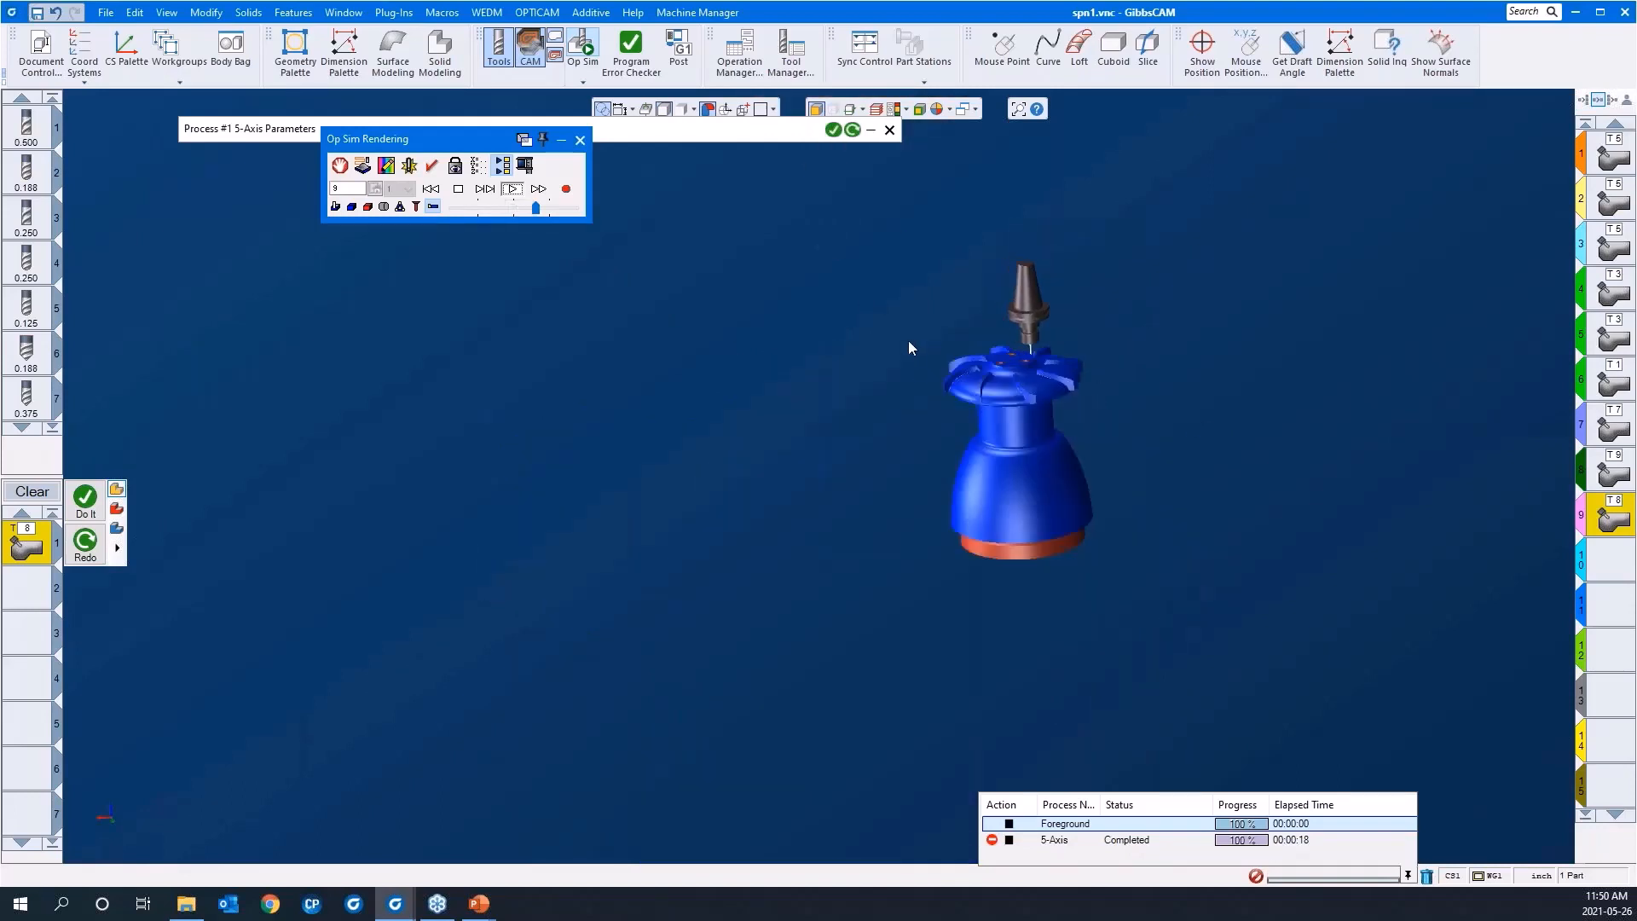
pyautogui.moveTo(939, 328)
pyautogui.mouseDown()
pyautogui.moveTo(1083, 400)
pyautogui.moveTo(1090, 425)
pyautogui.mouseUp()
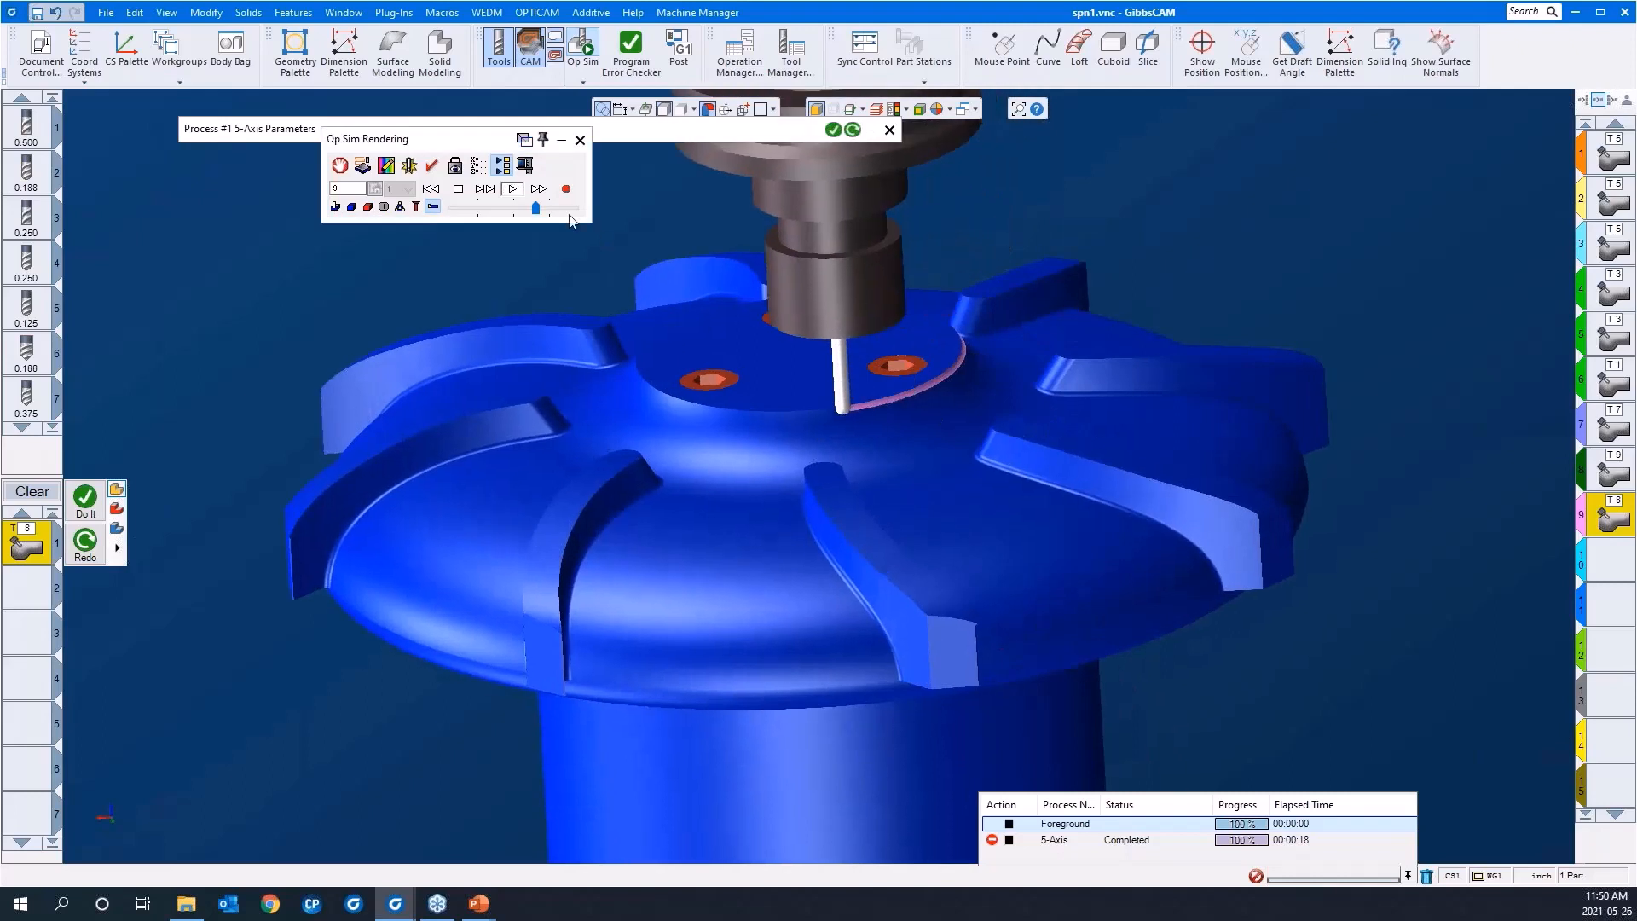
pyautogui.click(555, 210)
pyautogui.moveTo(557, 212); pyautogui.dragTo(576, 208)
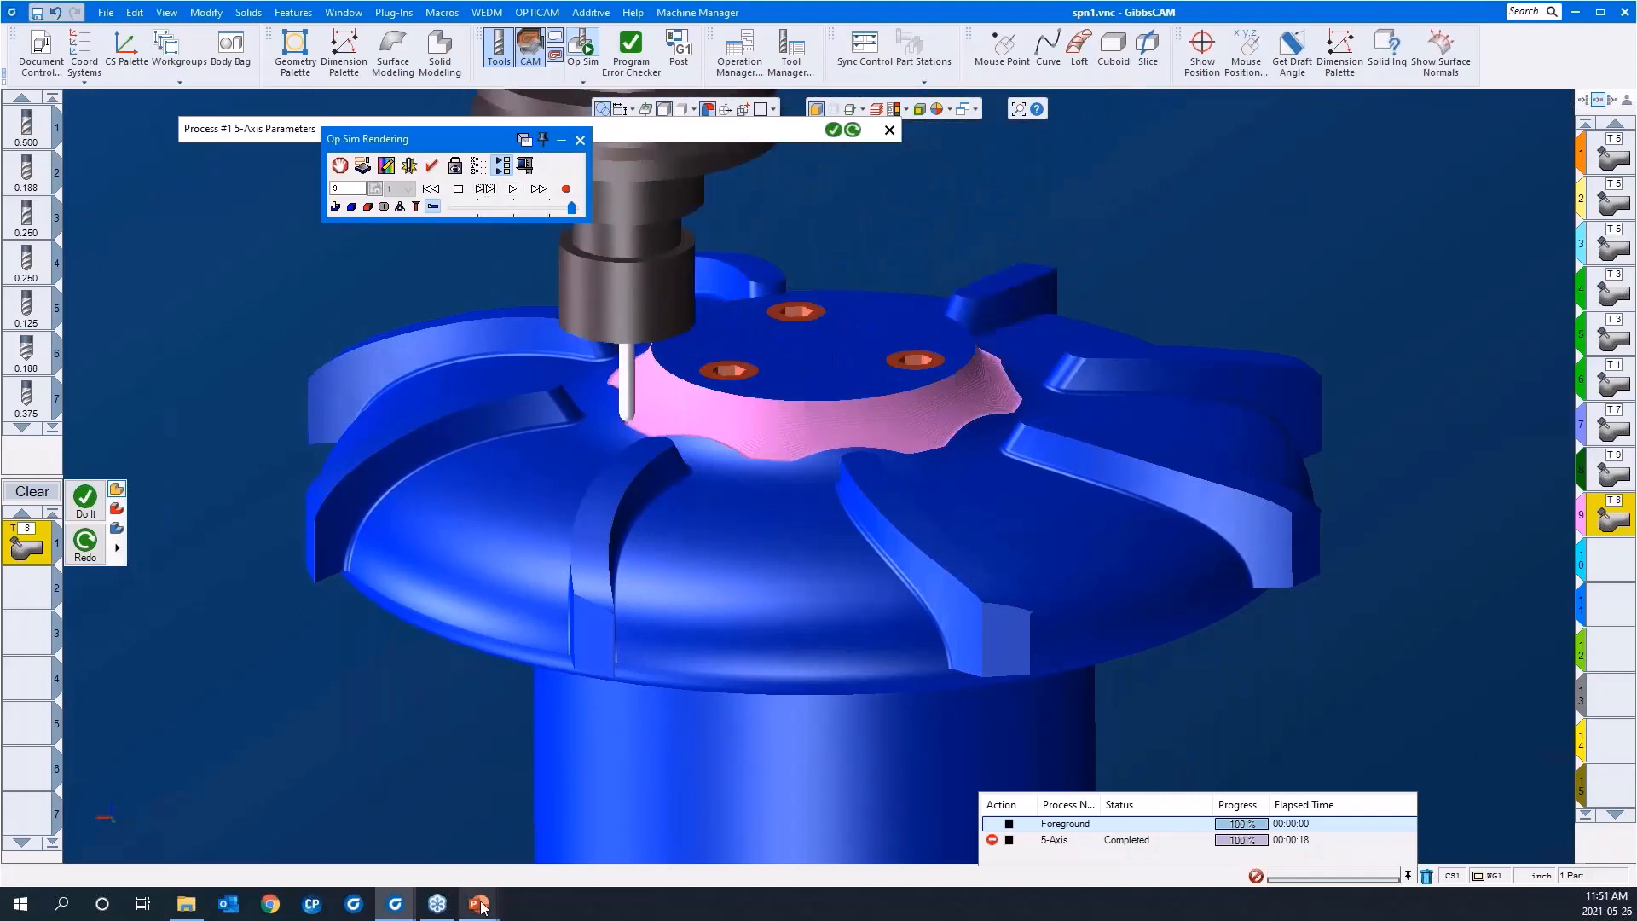
pyautogui.moveTo(481, 906)
pyautogui.click(512, 188)
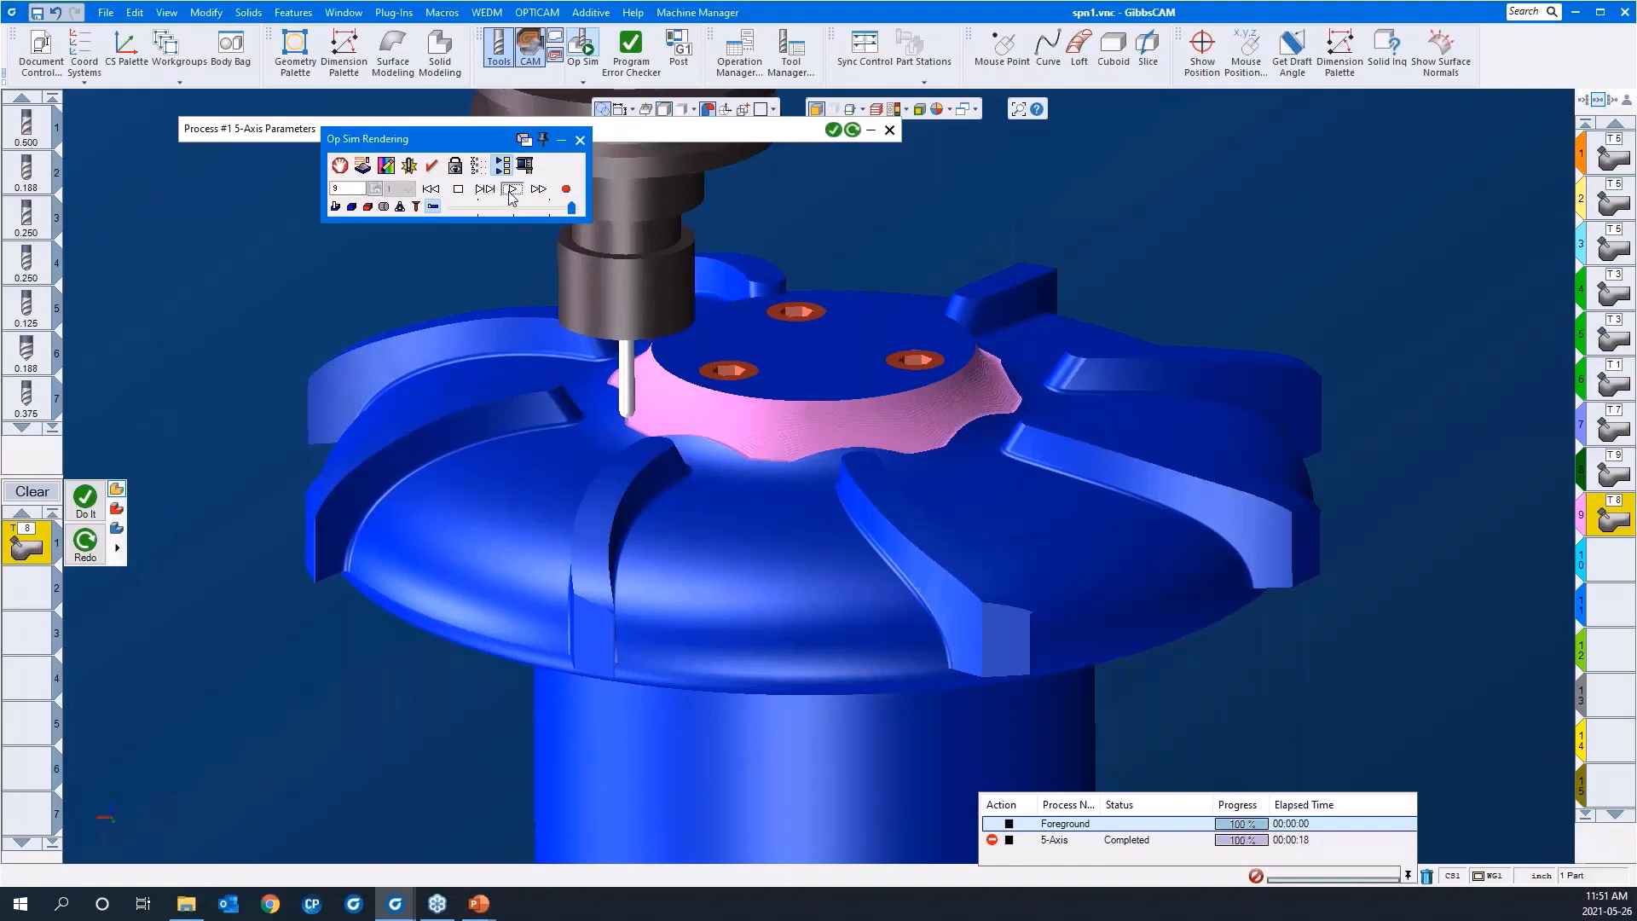